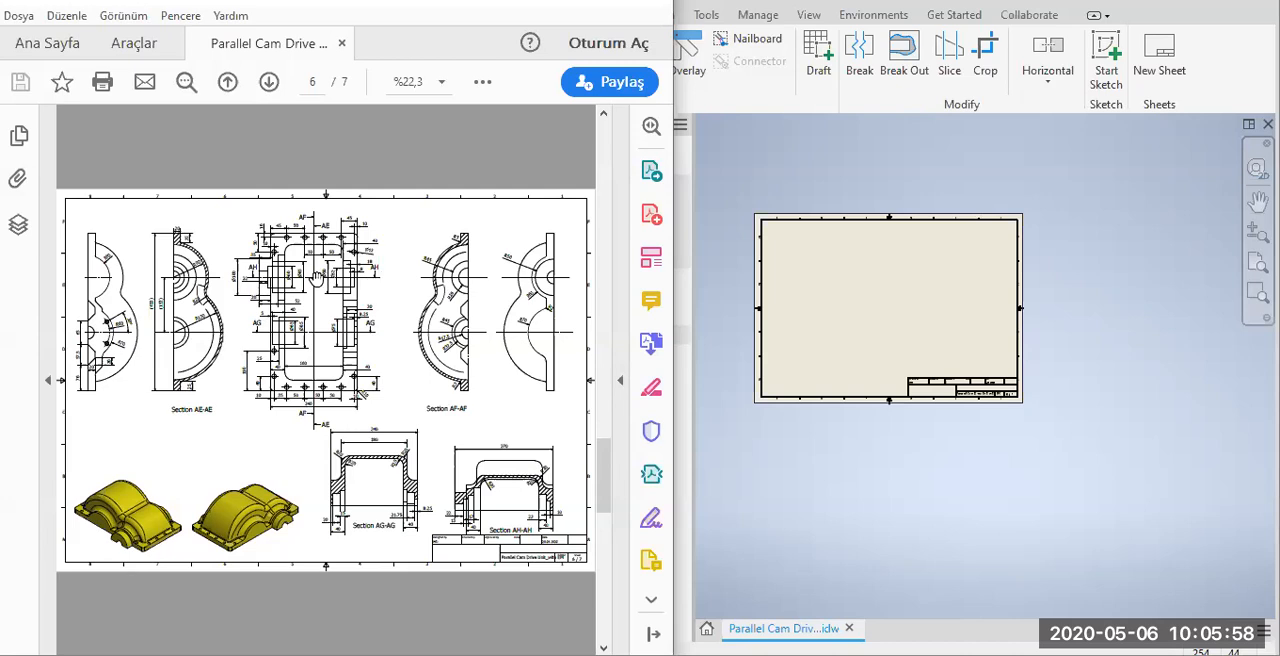
# Enlarge the reference PDF and examine the cover's dimensioned views and Sections AE-AE, AF-AF, AG-AG and AH-AH on page 6.
pyautogui.doubleClick(433, 9)
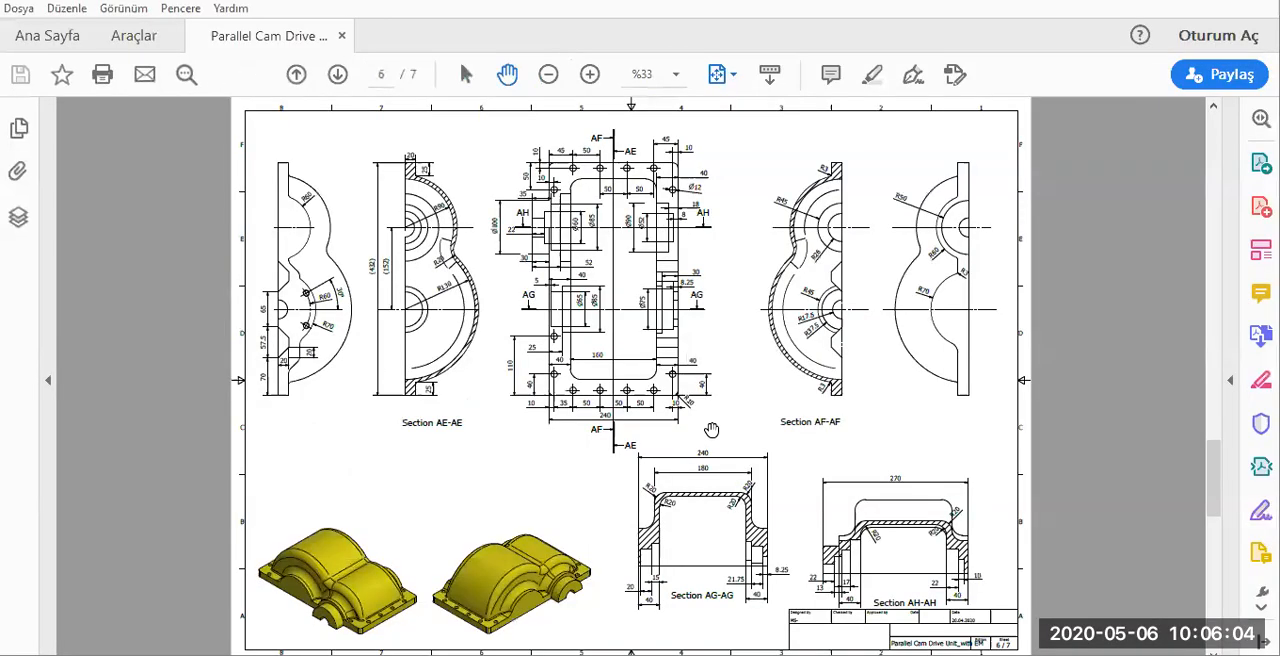
pyautogui.keyDown('ctrl'); pyautogui.scroll(1, 715, 432); pyautogui.keyUp('ctrl')
pyautogui.scroll(2, 593, 369)
pyautogui.scroll(1, 534, 292)
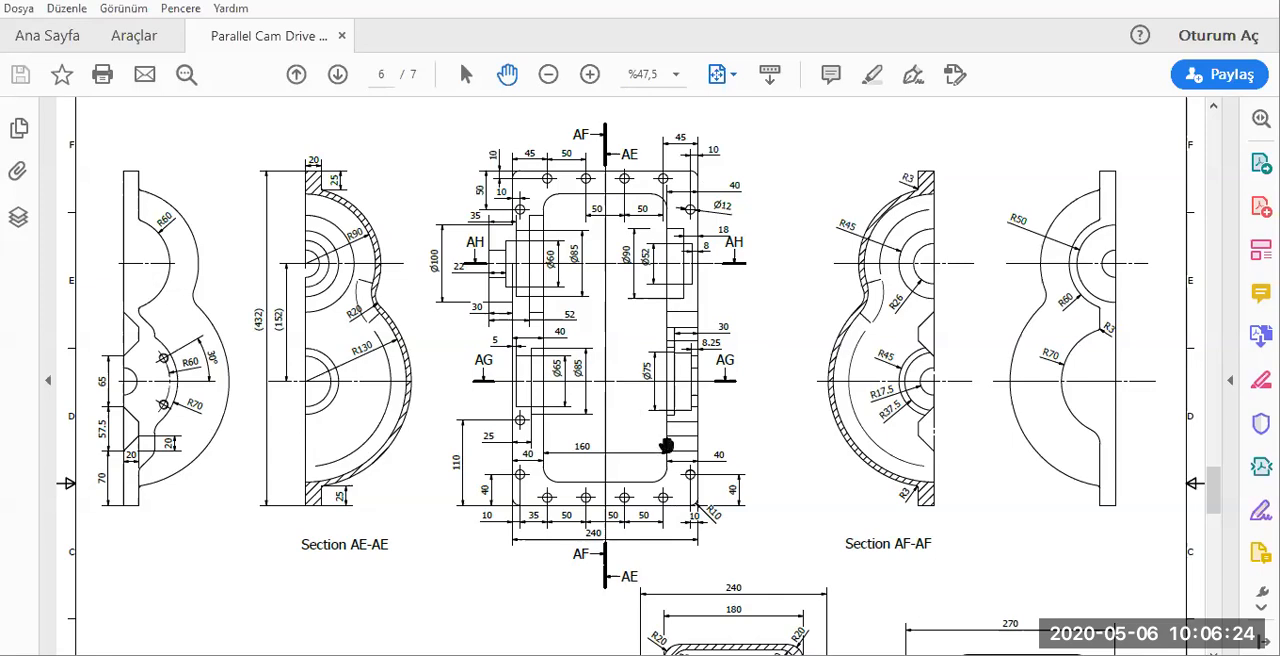
pyautogui.scroll(-5, 632, 371)
pyautogui.scroll(1, 670, 490)
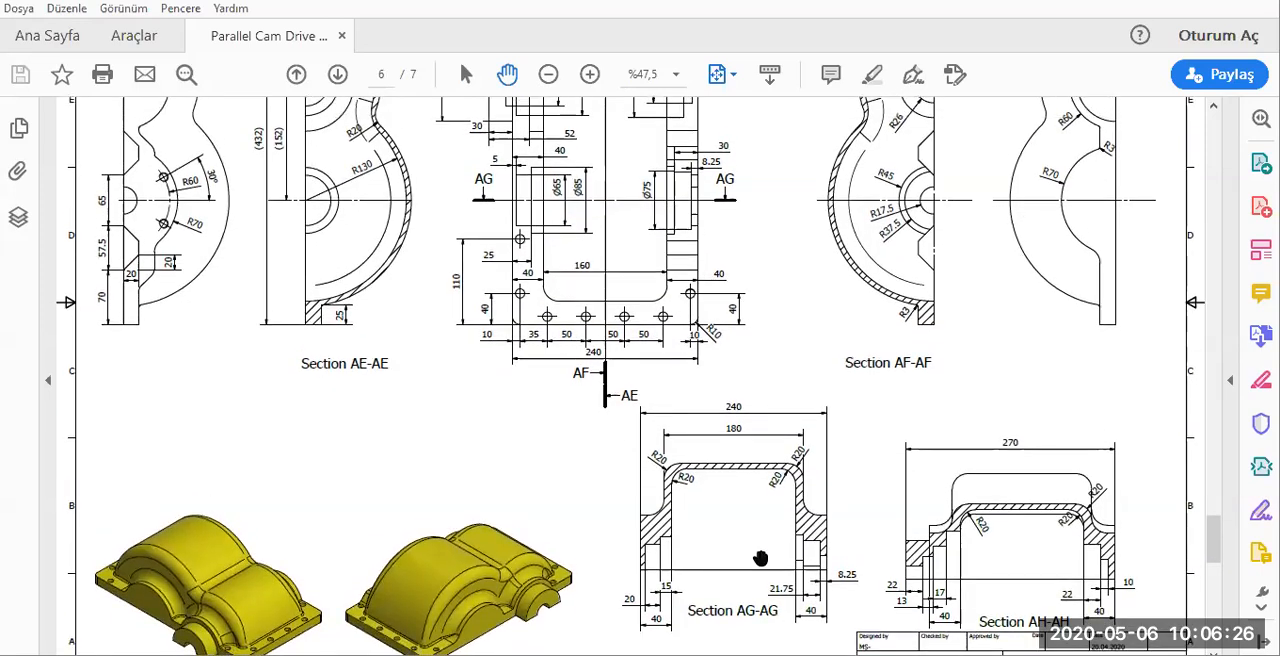
pyautogui.scroll(-1, 750, 575)
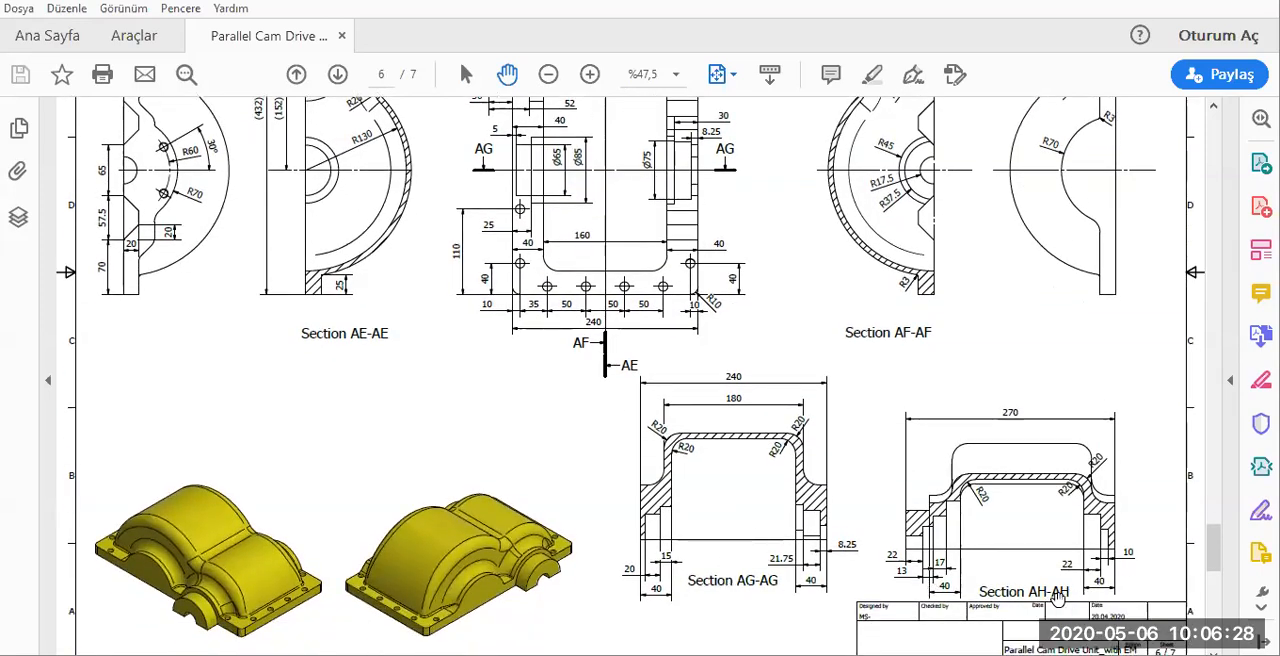
pyautogui.scroll(4, 468, 395)
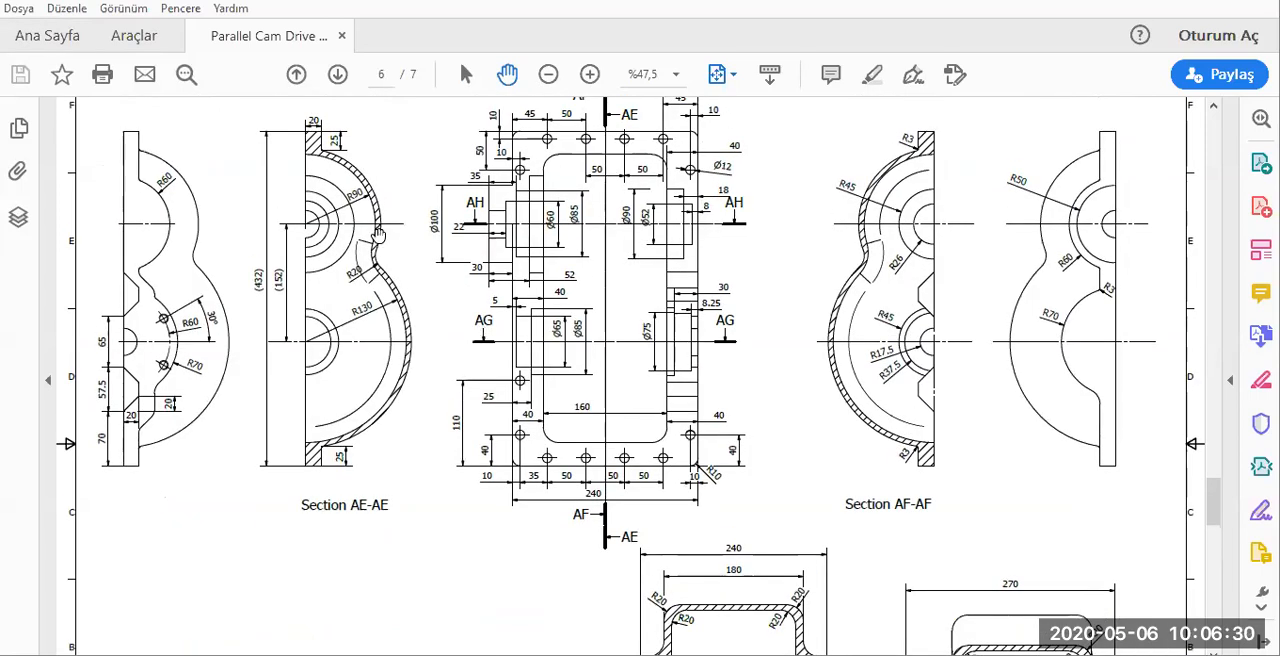
pyautogui.scroll(-4, 515, 420)
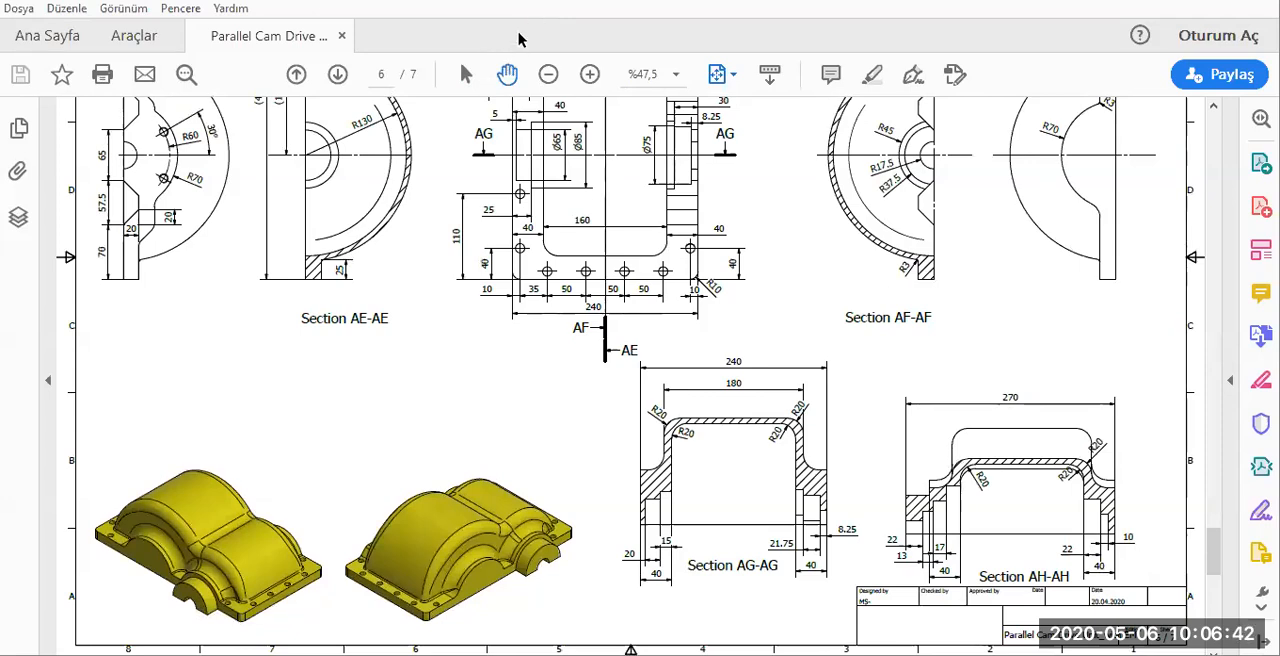
# Restore the reference PDF window to its smaller size beside the drawing and fit more of the cover's views in it.
pyautogui.hotkey('alt', 'space')
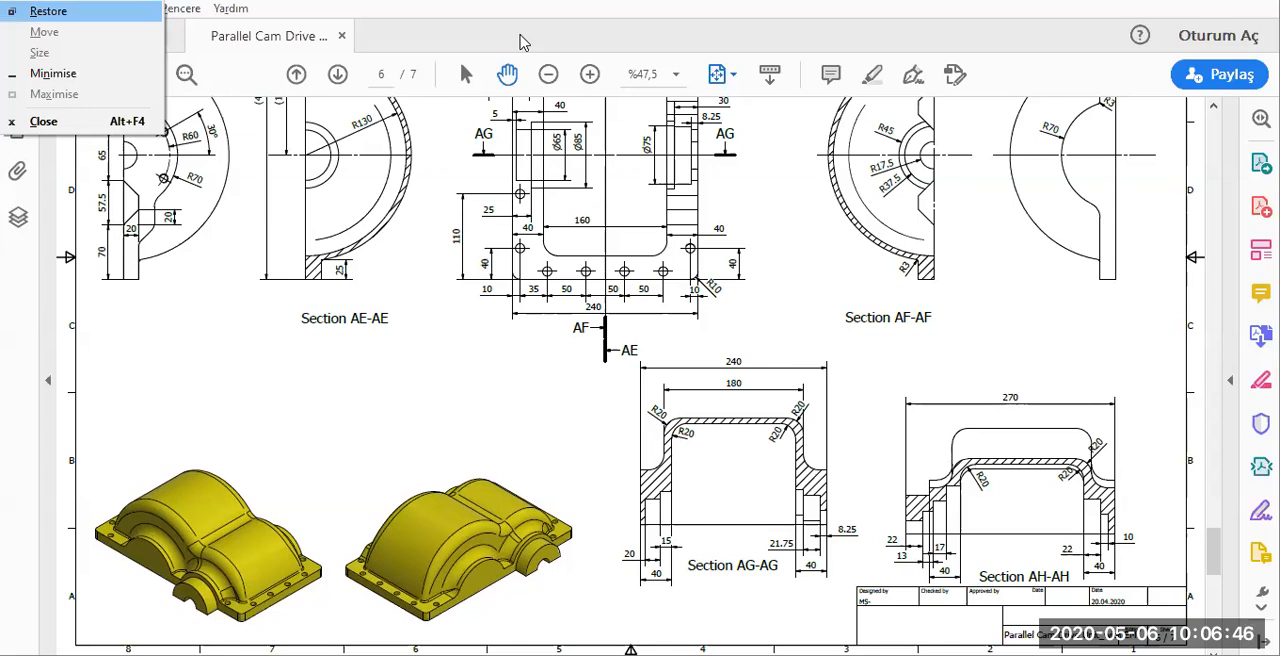
pyautogui.press('Return')
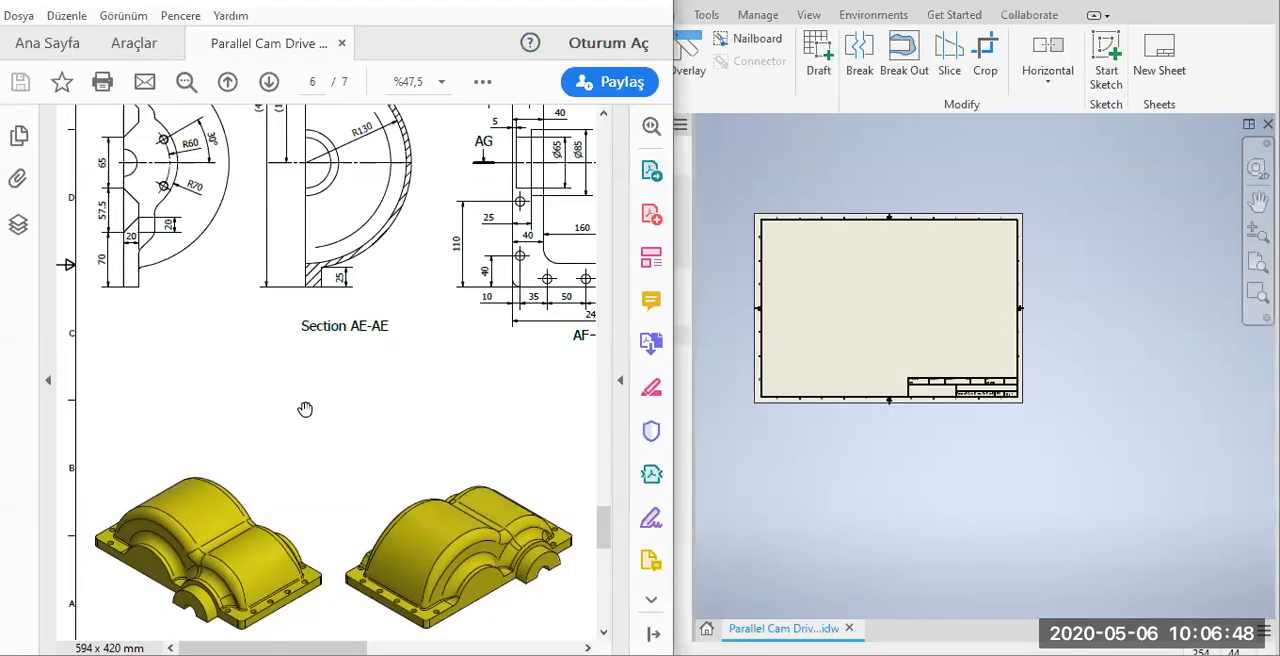
pyautogui.keyDown('ctrl'); pyautogui.scroll(-1, 308, 418); pyautogui.keyUp('ctrl')
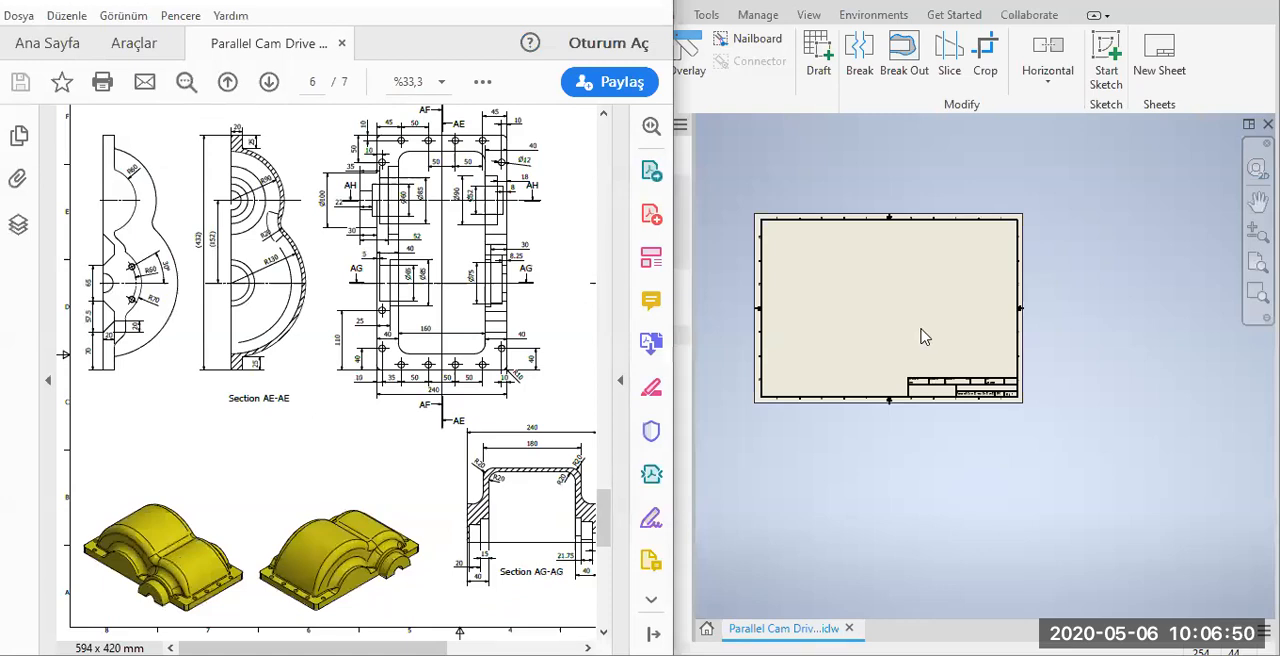
# Switch to Inventor and start a base view on Sheet:6 using Part 4- Cover.ipt from the CAM_Drive folder.
pyautogui.click(924, 337)
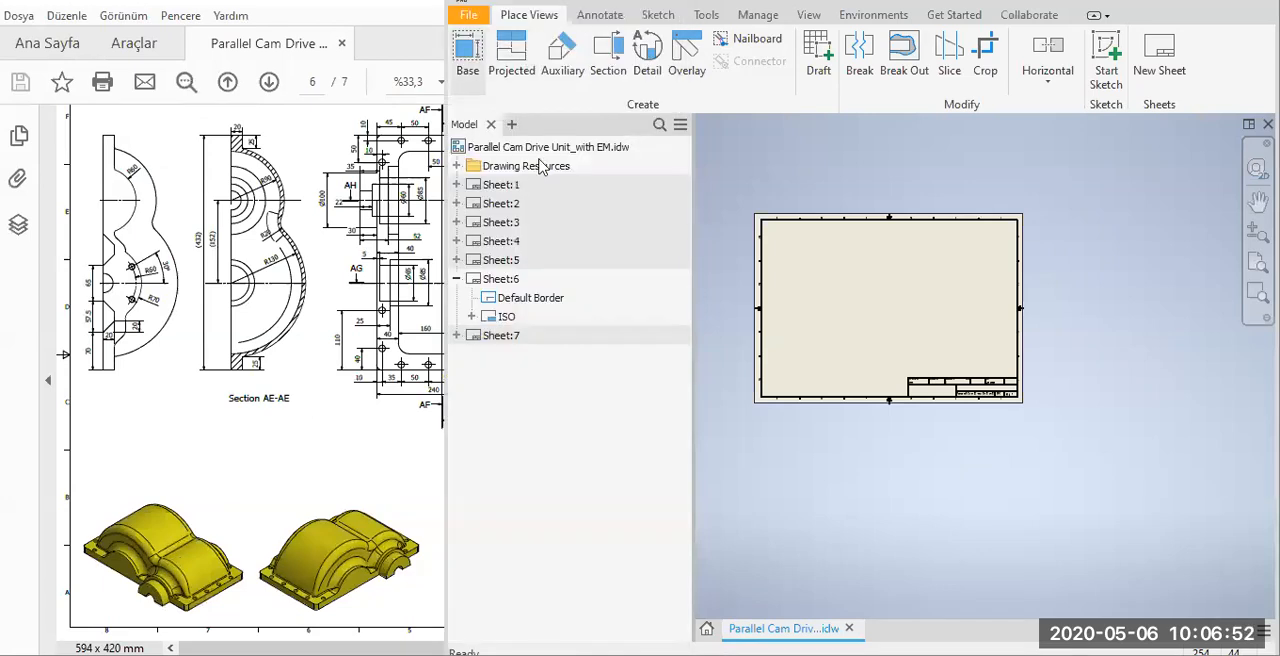
pyautogui.click(395, 235)
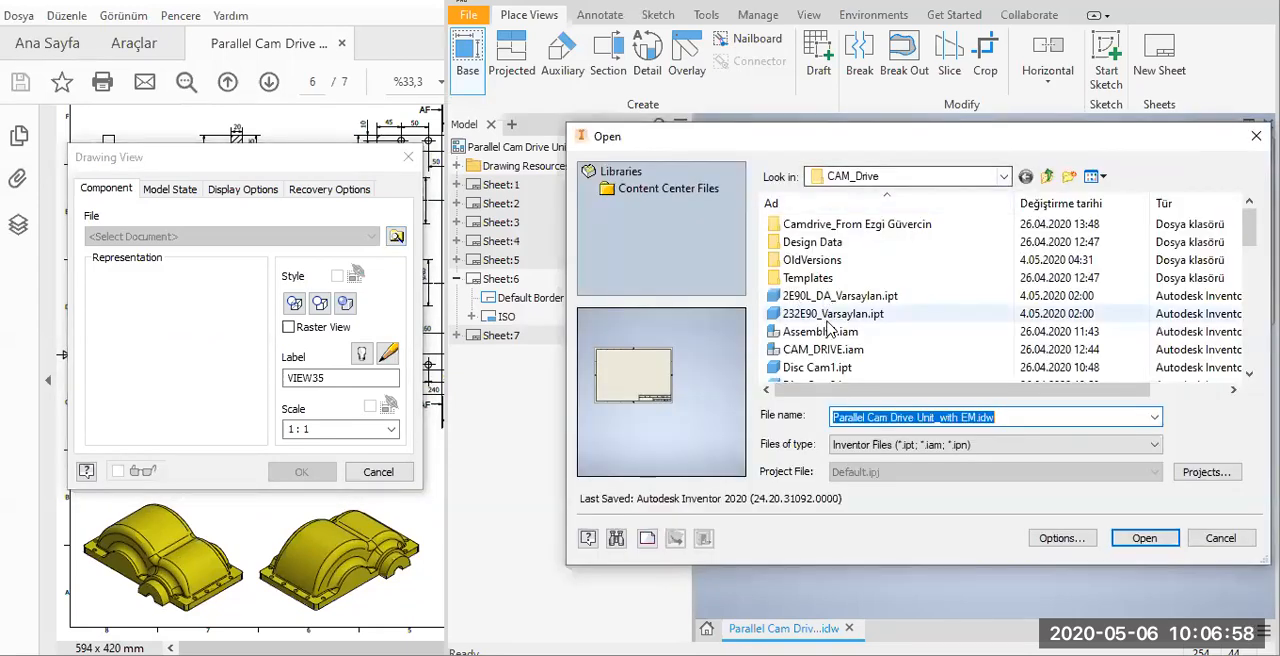
pyautogui.click(830, 313)
pyautogui.scroll(-6, 830, 330)
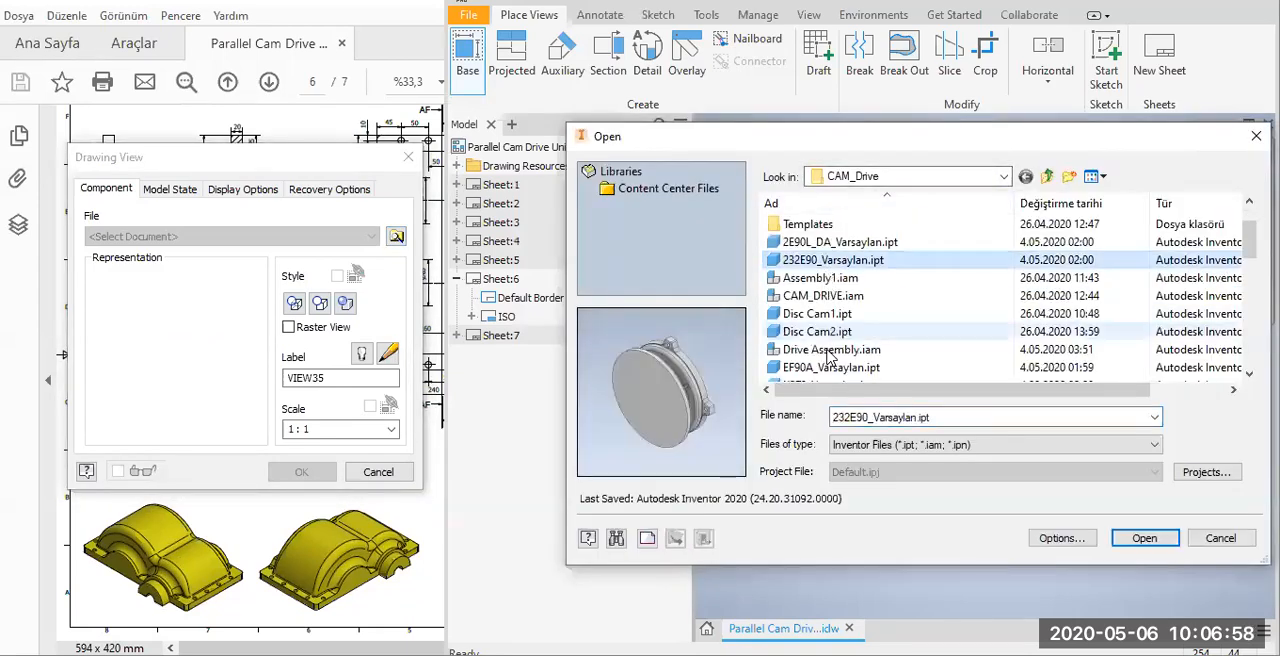
pyautogui.scroll(-4, 836, 356)
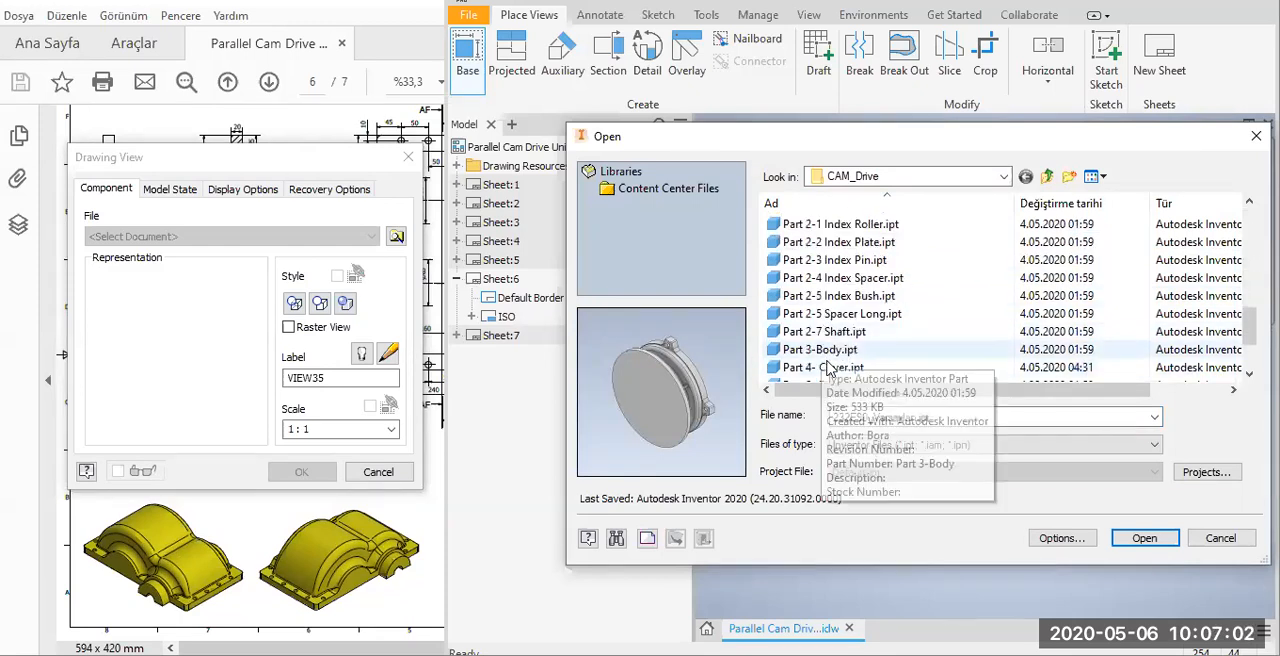
pyautogui.click(828, 368)
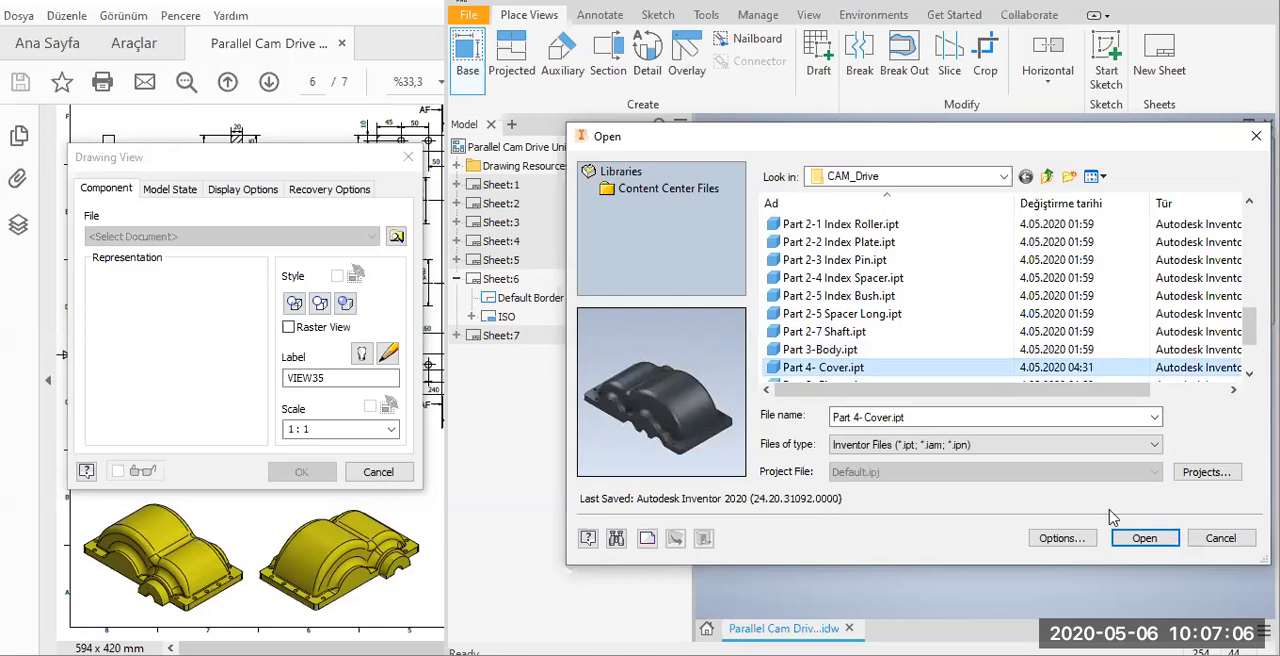
pyautogui.click(1133, 541)
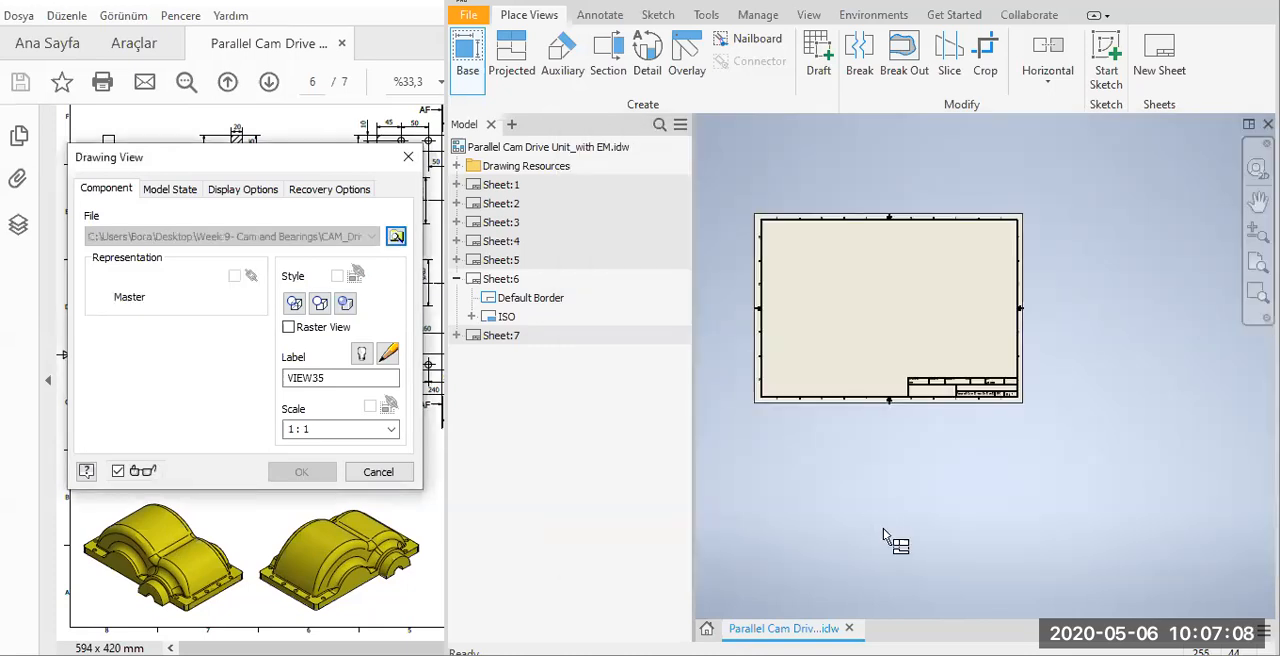
# Set the cover base view's display style to hidden lines removed.
pyautogui.scroll(4, 900, 340)
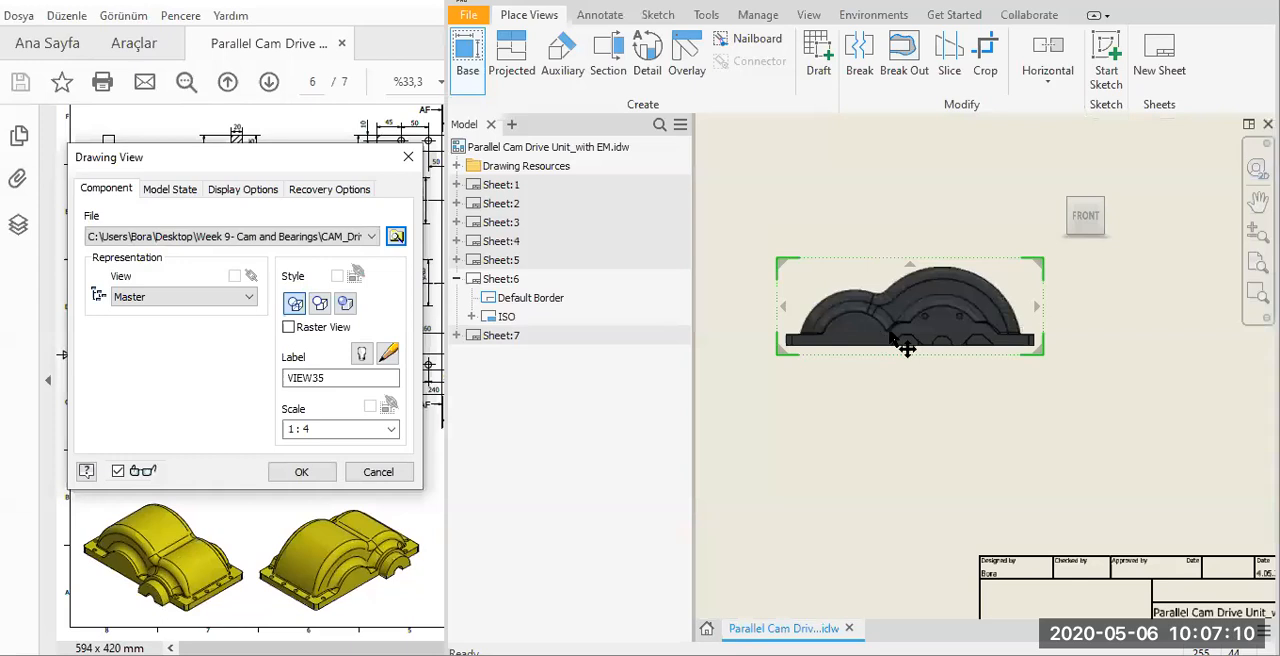
pyautogui.moveTo(890, 333); pyautogui.dragTo(889, 332, button='middle')
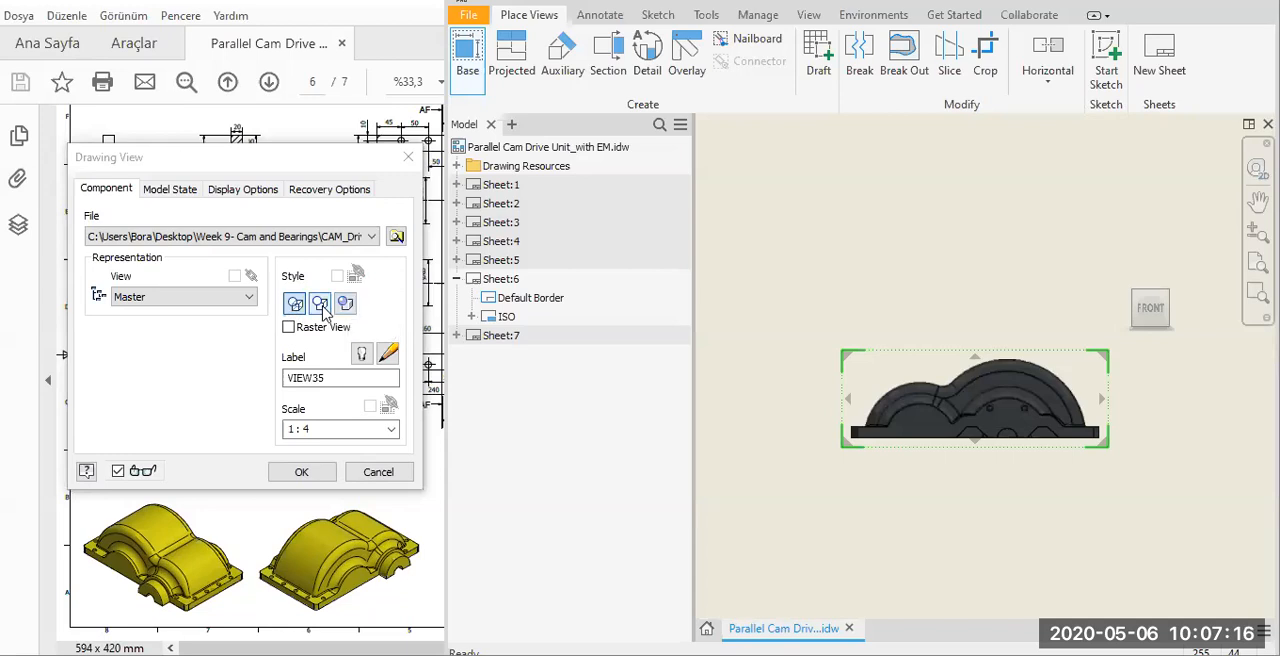
pyautogui.click(321, 304)
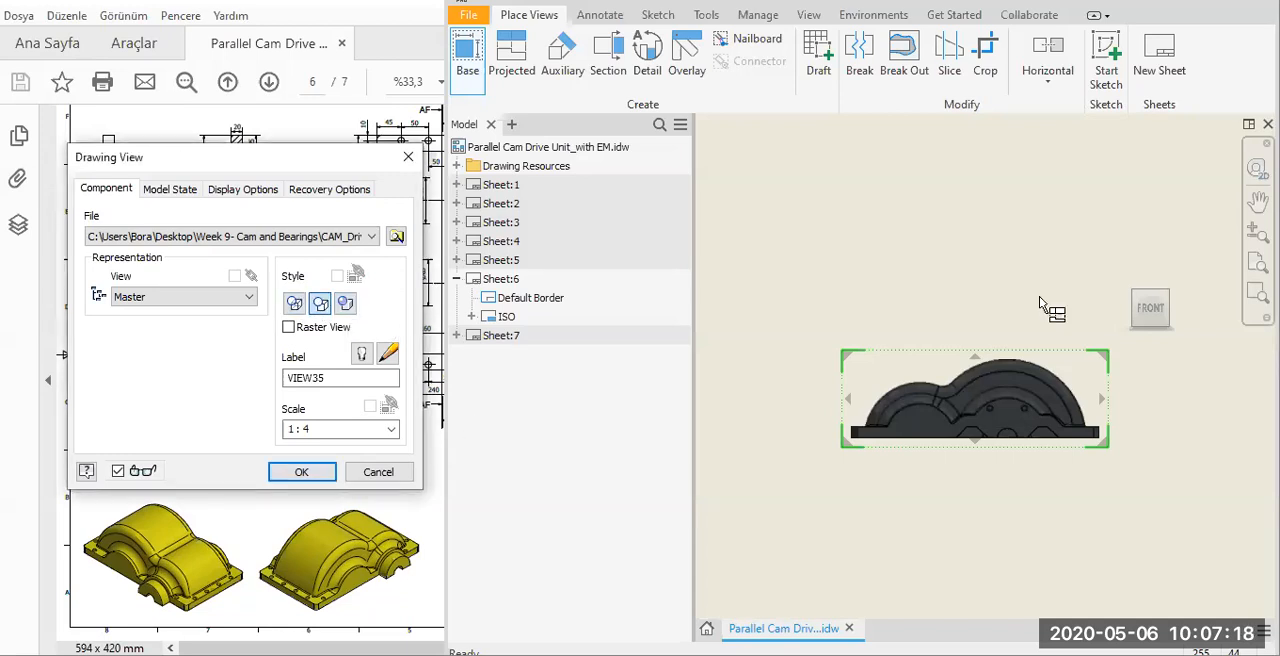
# Orient the base view to the cover's Bottom face, upright, with the protruding boss on the view's upper left side.
pyautogui.moveTo(1183, 276)
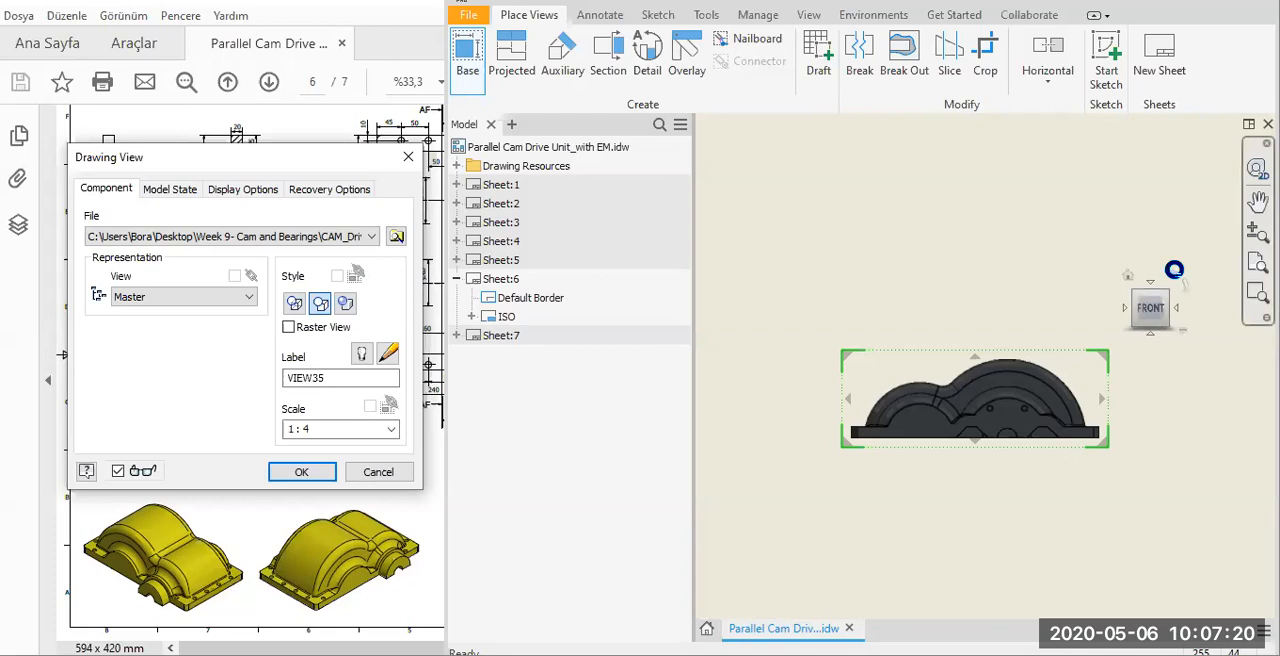
pyautogui.moveTo(1174, 270); pyautogui.dragTo(1180, 320)
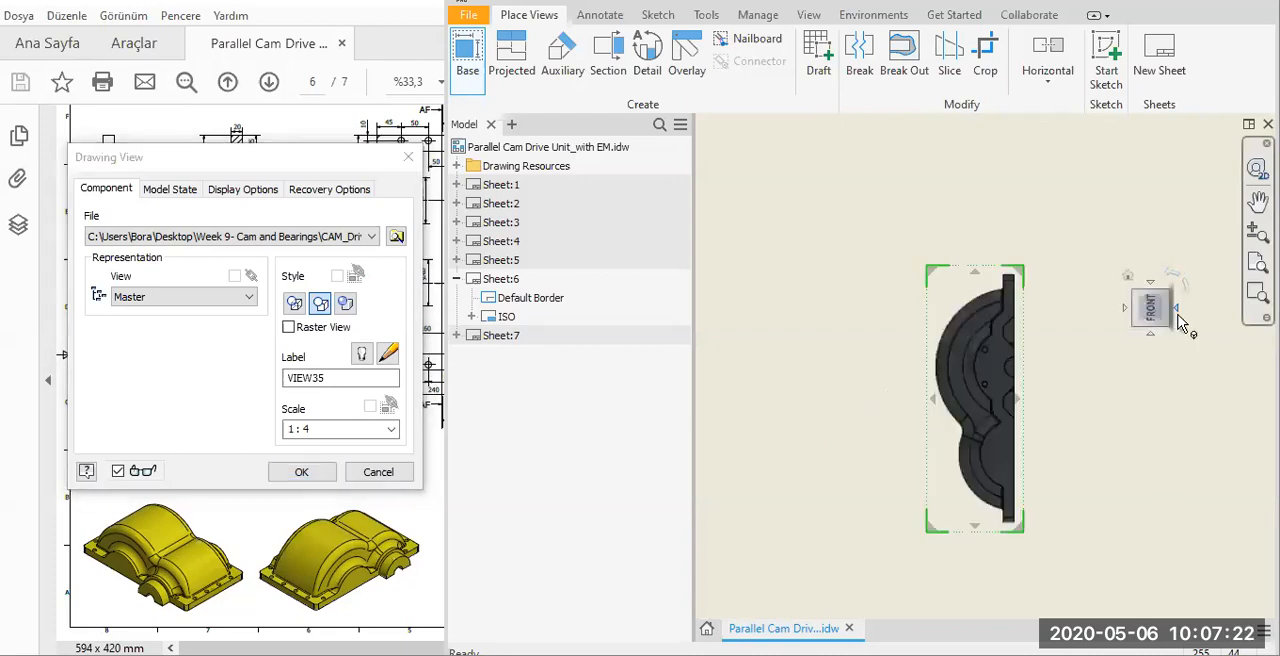
pyautogui.click(1178, 309)
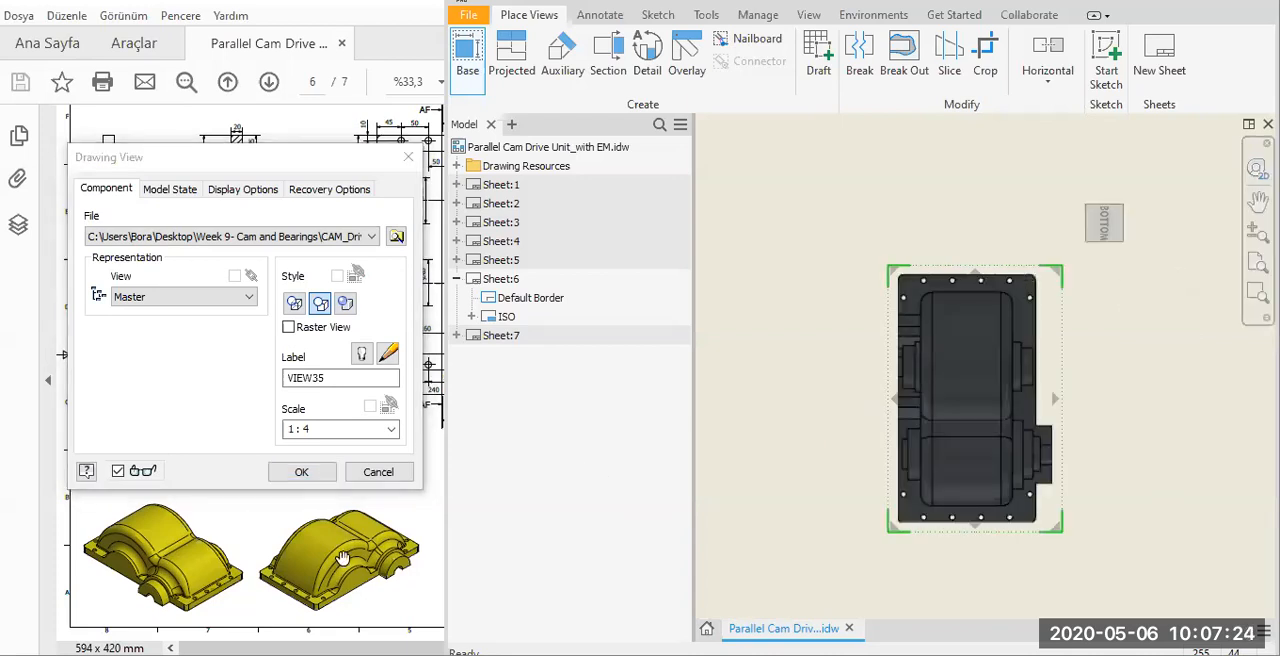
pyautogui.click(420, 205)
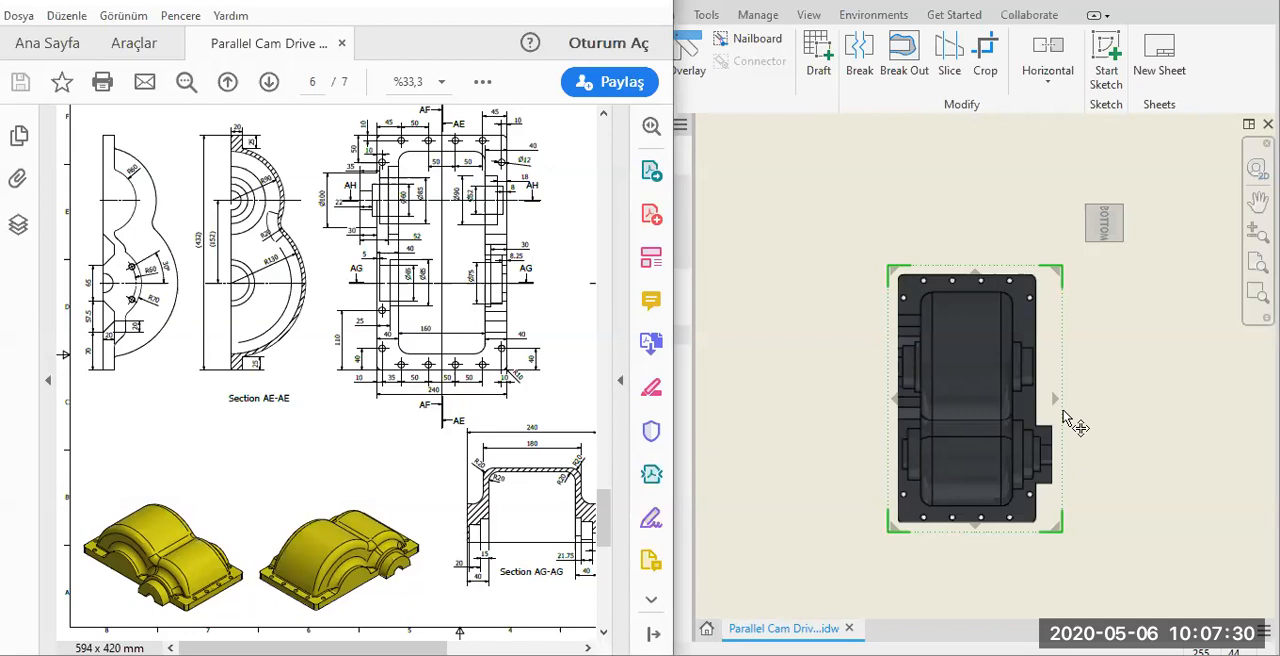
pyautogui.moveTo(1122, 203)
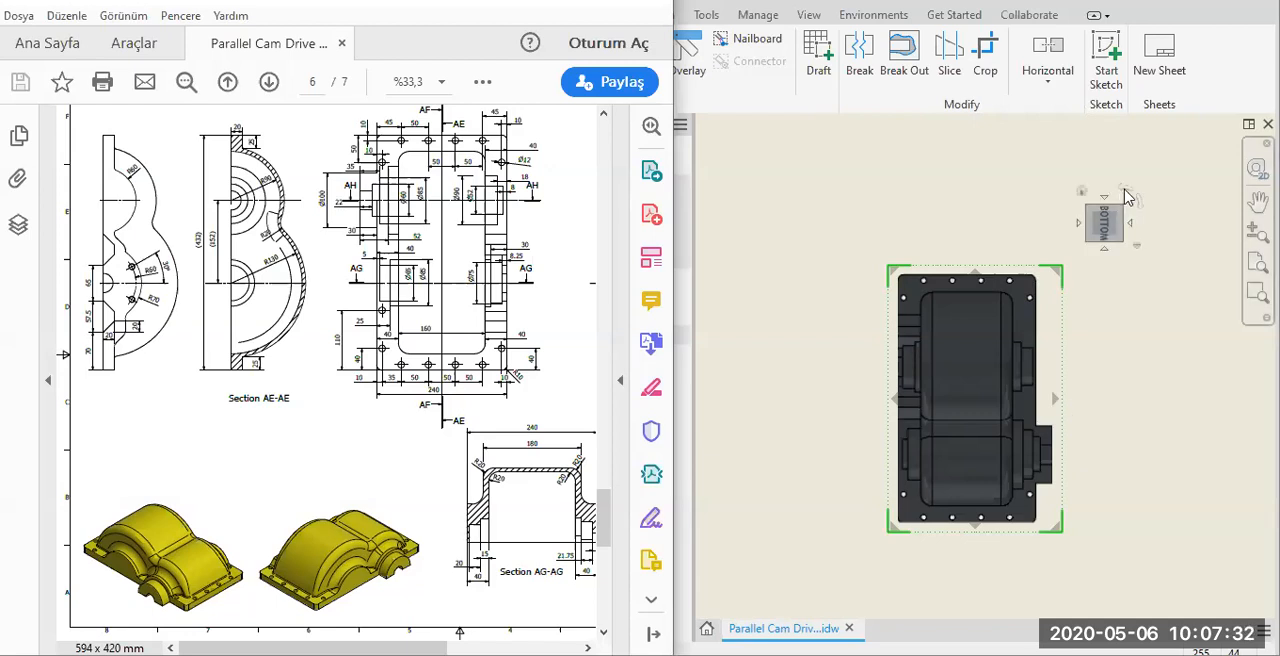
pyautogui.click(1126, 192)
pyautogui.click(1126, 192)
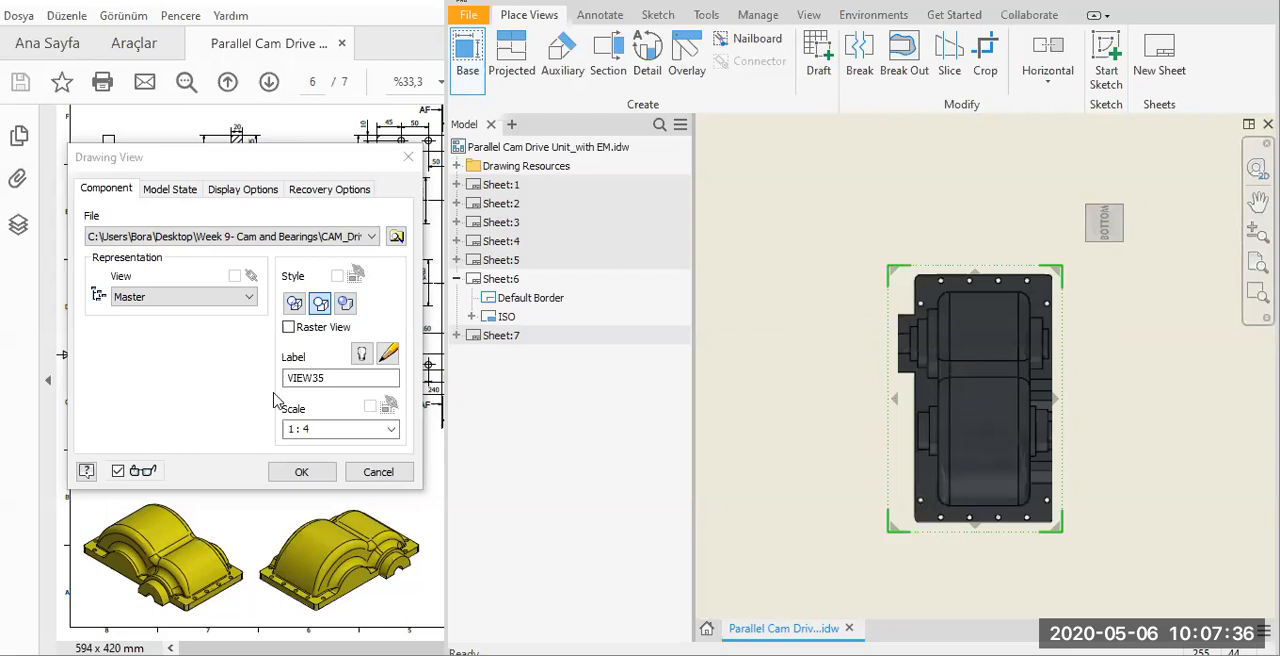
# Place the cover's base view in the upper middle of the sheet and finish the view.
pyautogui.click(436, 352)
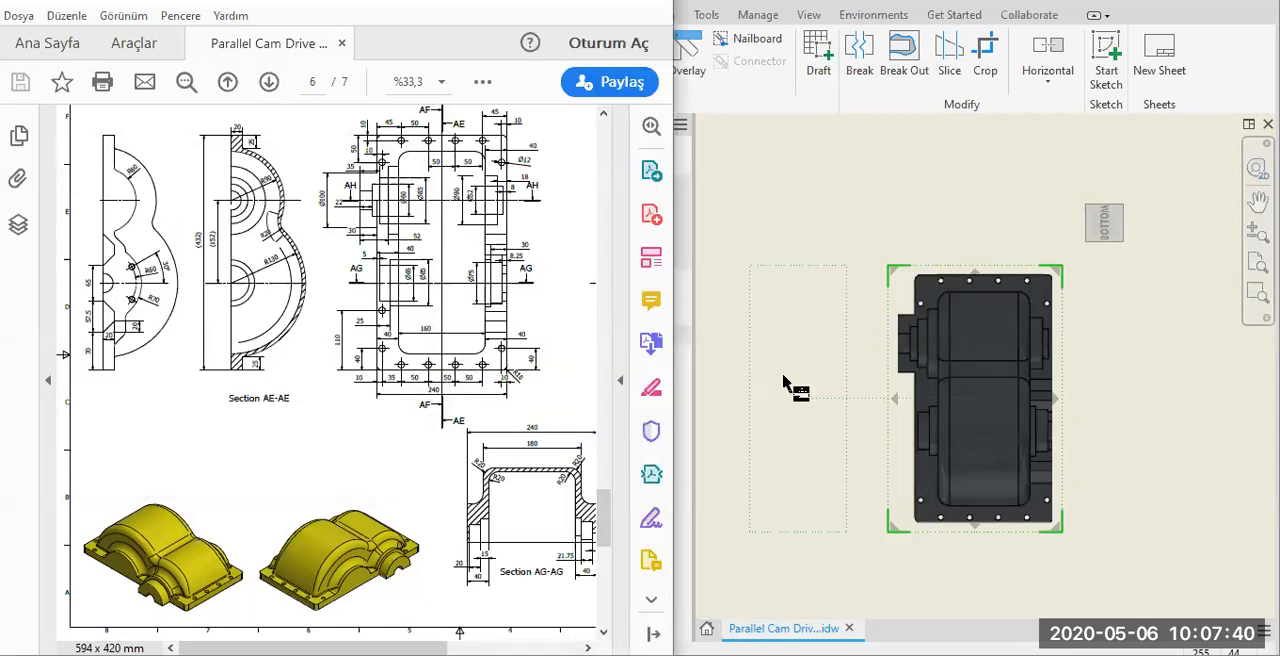
pyautogui.scroll(-4, 780, 373)
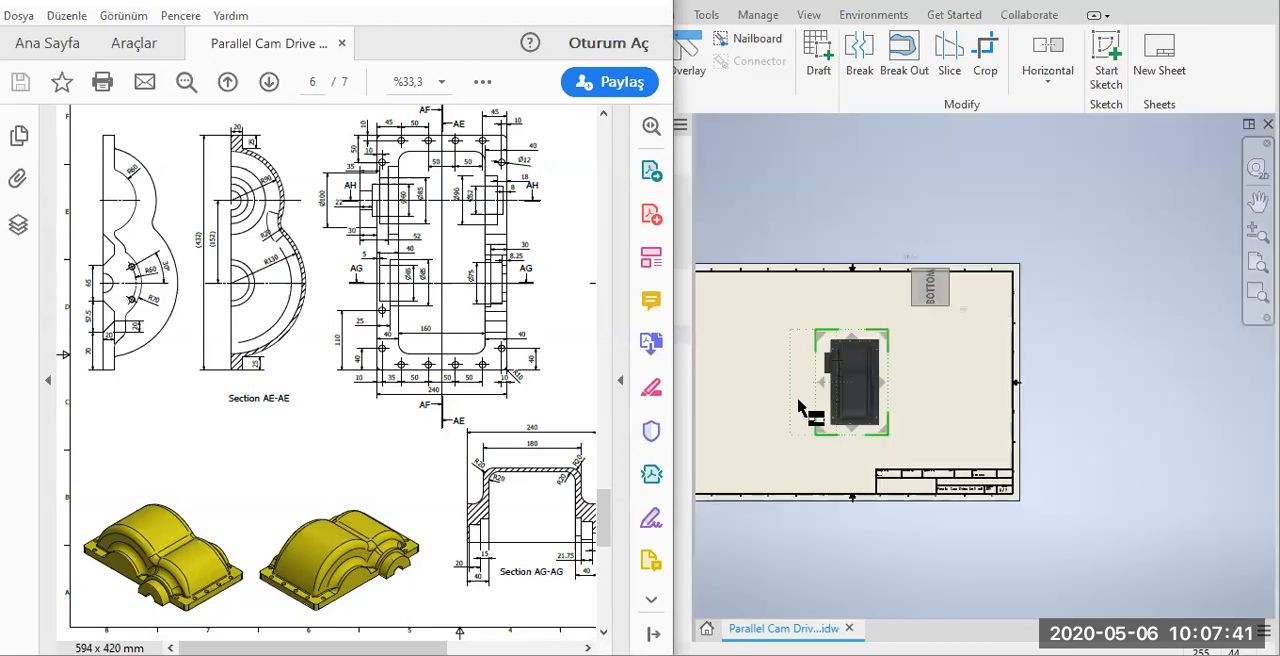
pyautogui.click(838, 362)
pyautogui.click(830, 347)
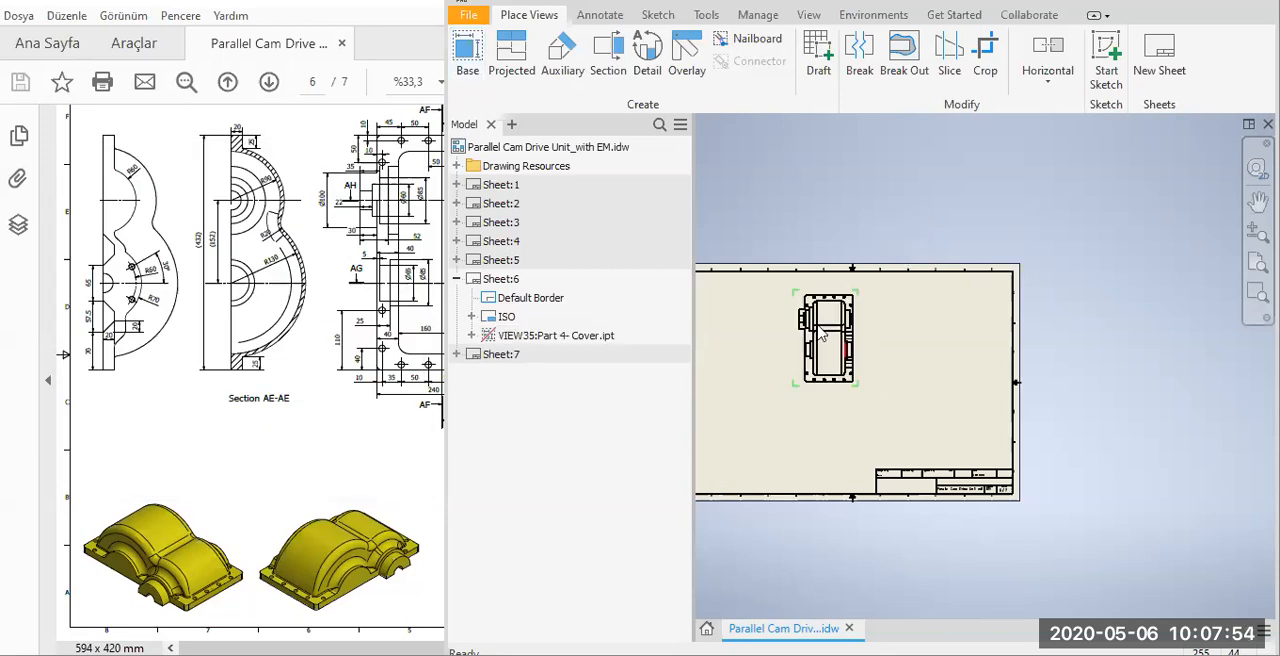
# Start a section view of the cover's base view with a vertical cutting line through its middle, extending beyond both short edges.
pyautogui.scroll(5, 823, 328)
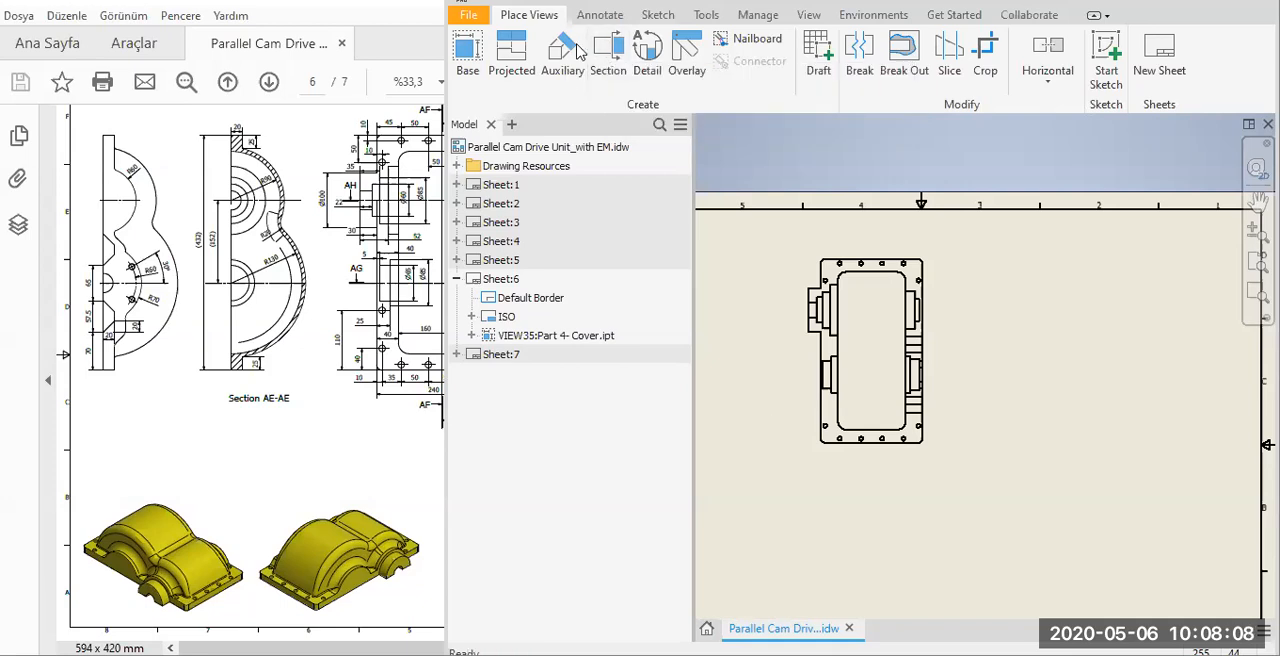
pyautogui.click(611, 50)
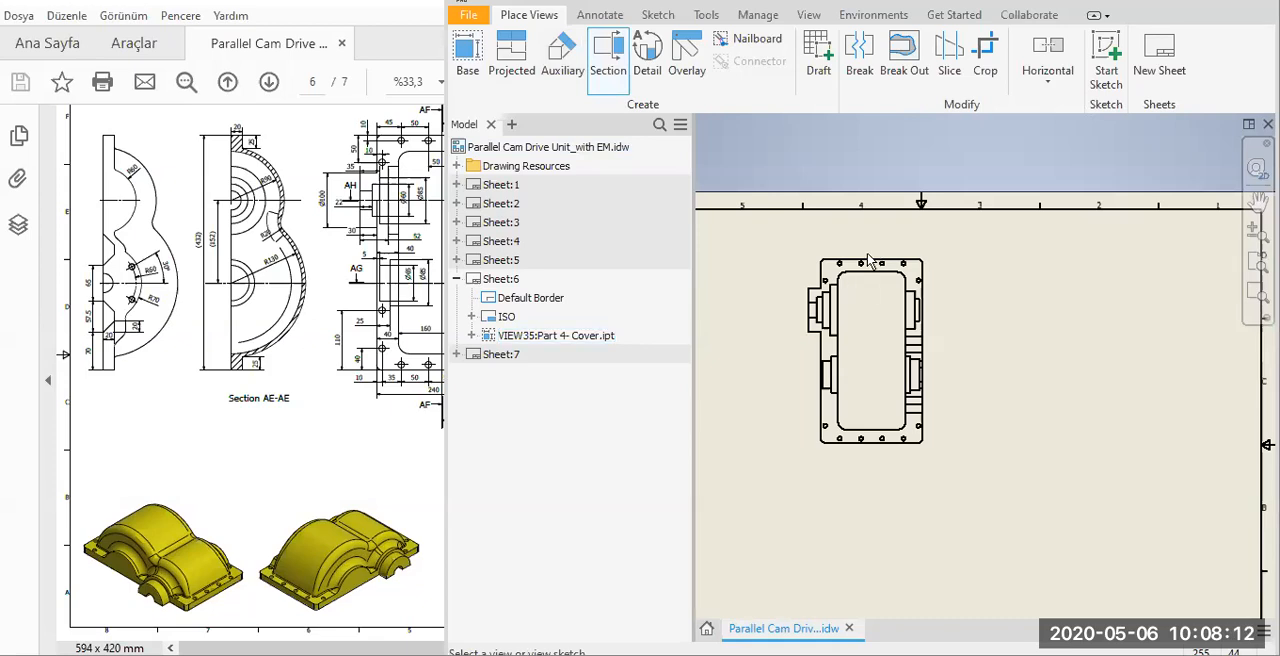
pyautogui.scroll(5, 870, 266)
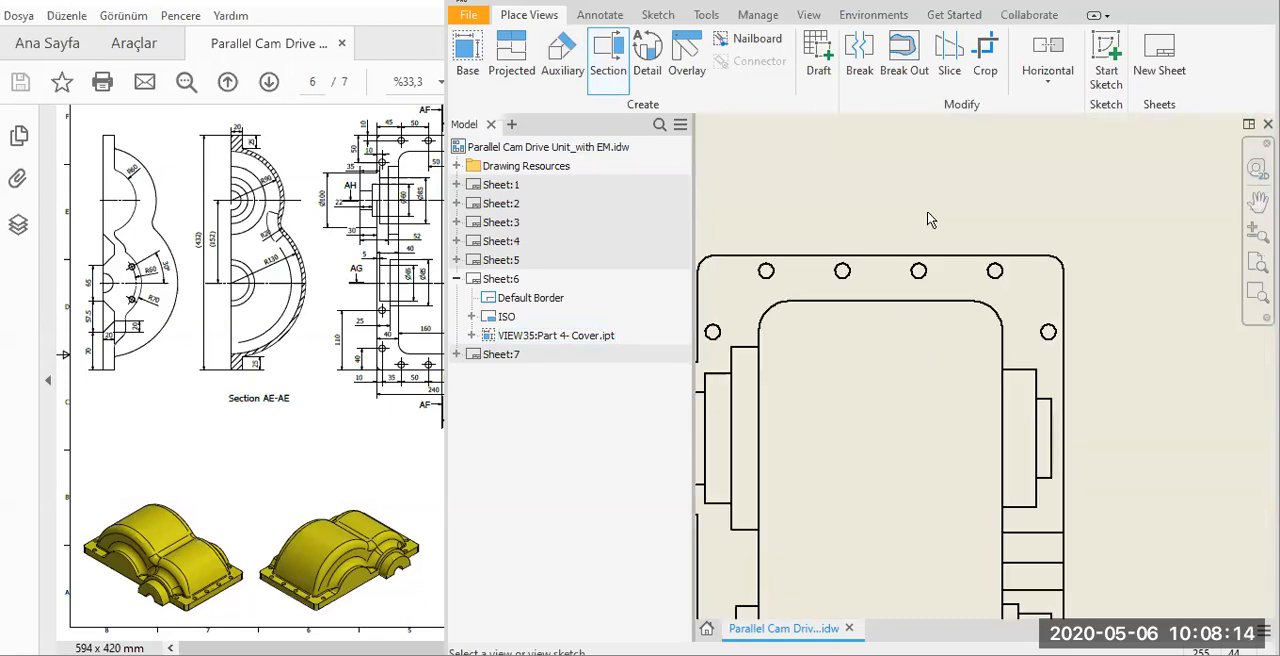
pyautogui.scroll(-4, 929, 219)
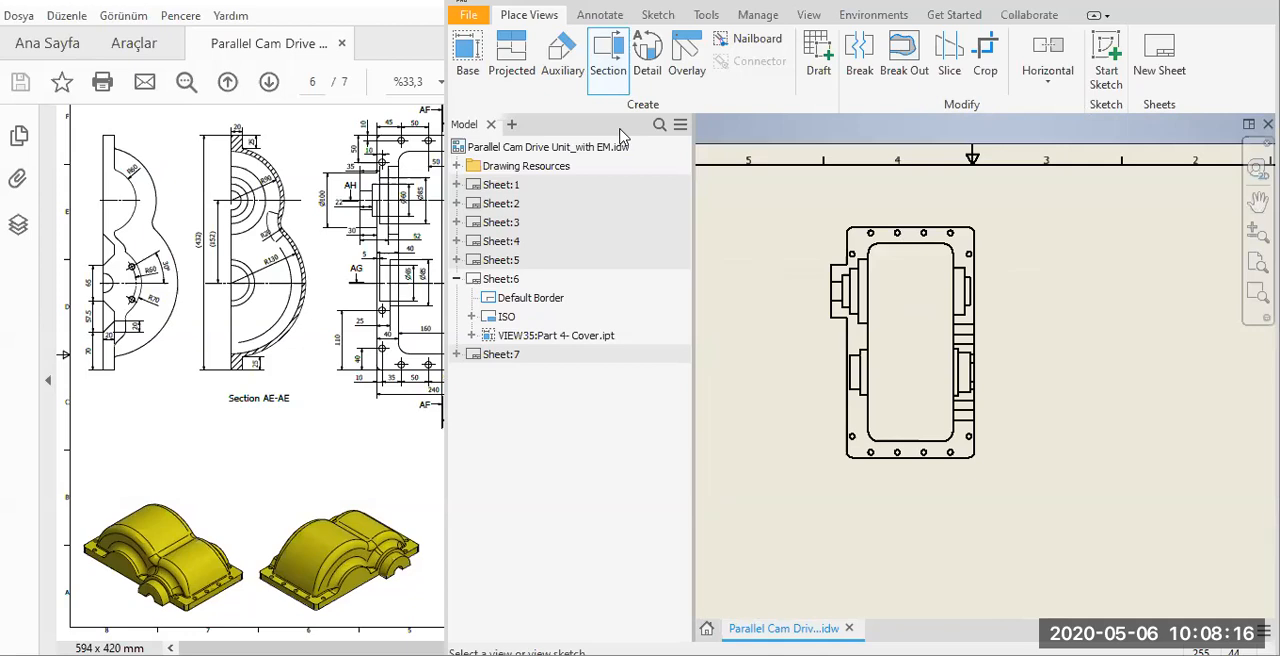
pyautogui.click(608, 55)
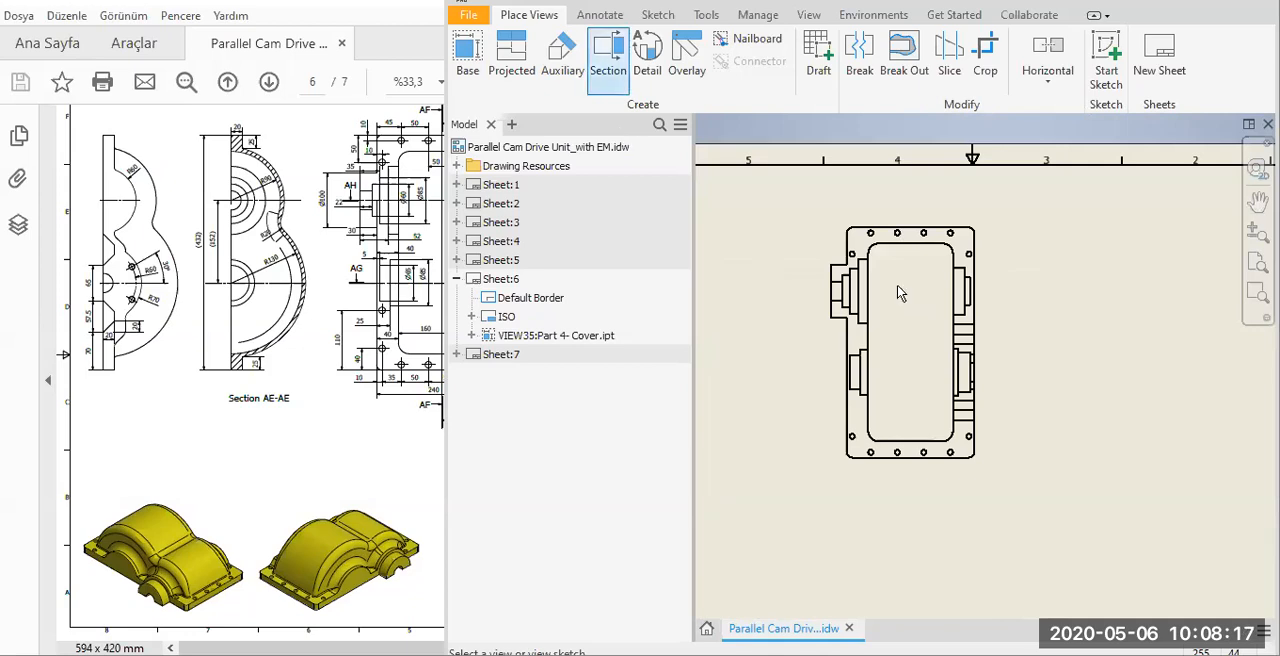
pyautogui.click(912, 224)
pyautogui.click(910, 223)
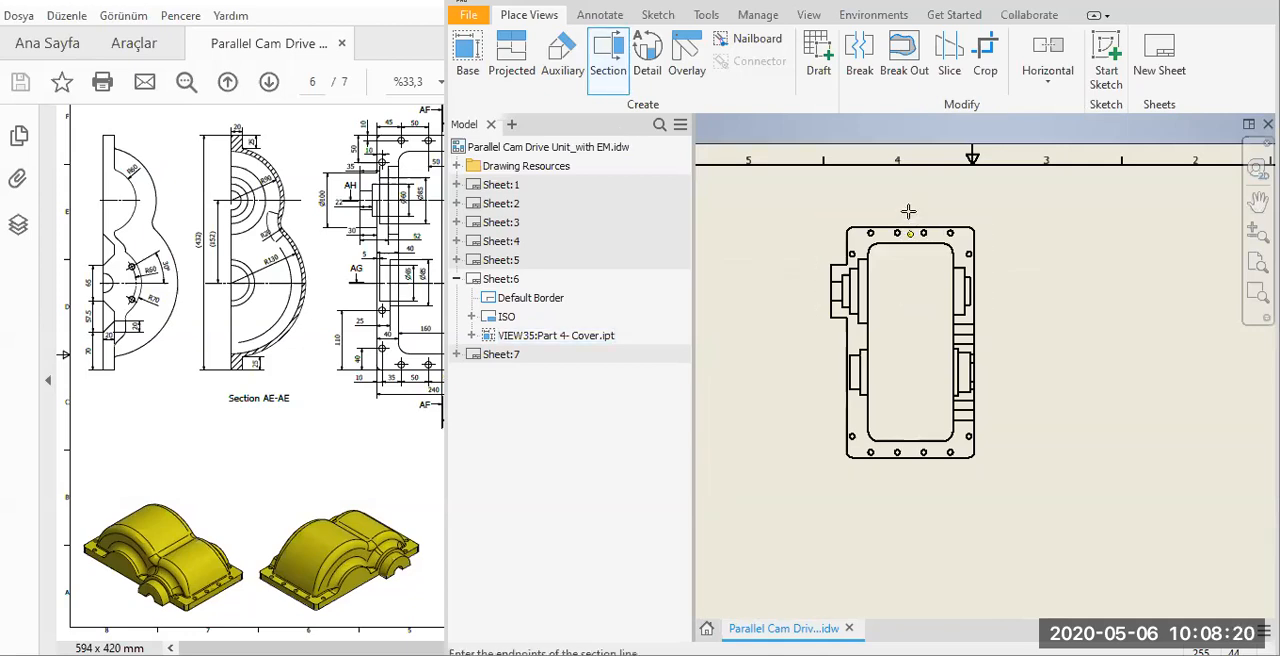
pyautogui.scroll(5, 909, 211)
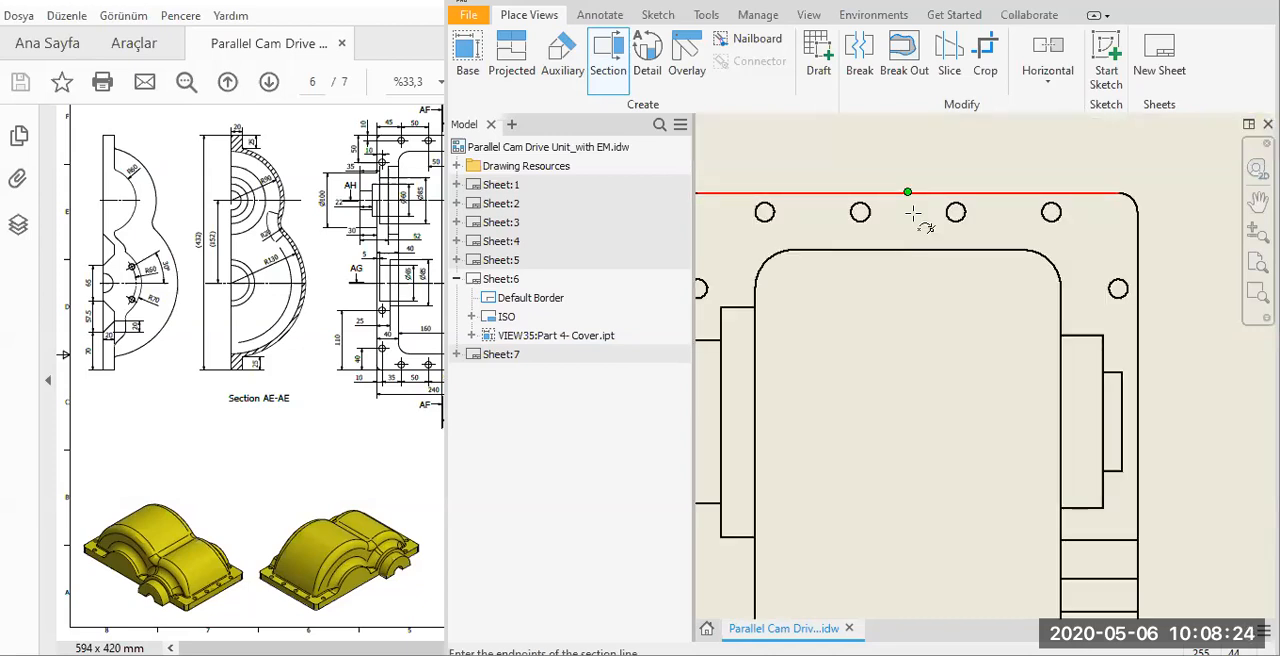
pyautogui.scroll(-3, 909, 215)
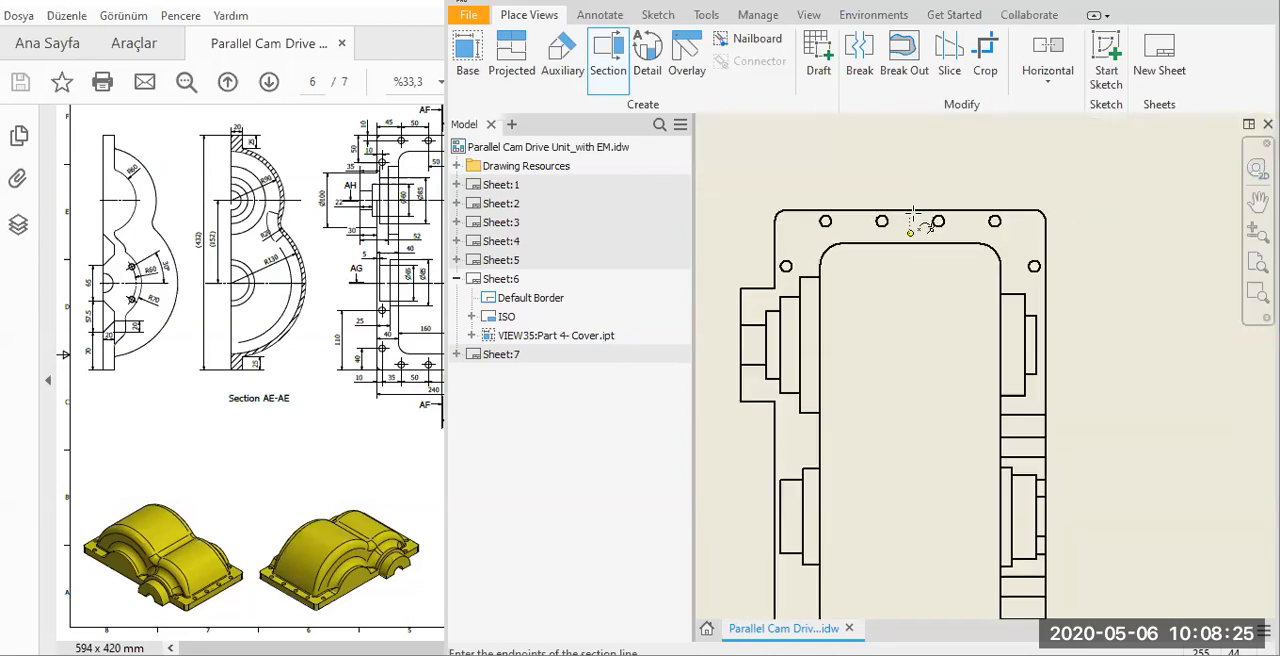
pyautogui.click(910, 135)
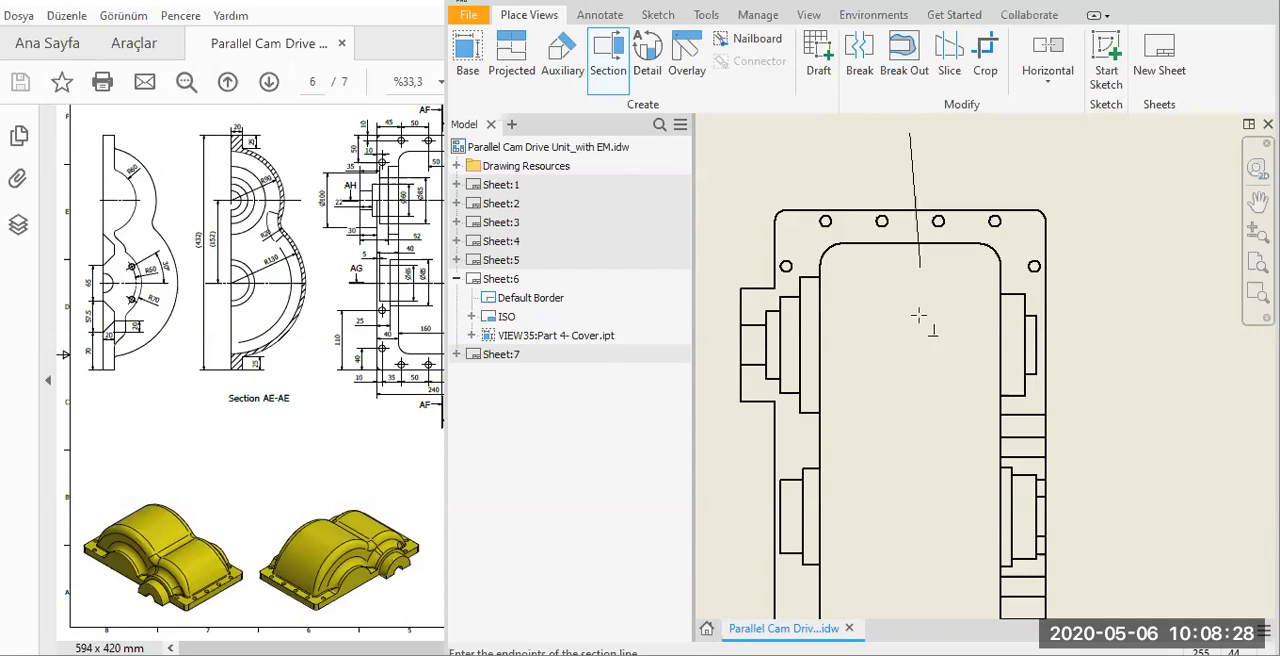
pyautogui.scroll(-5, 920, 330)
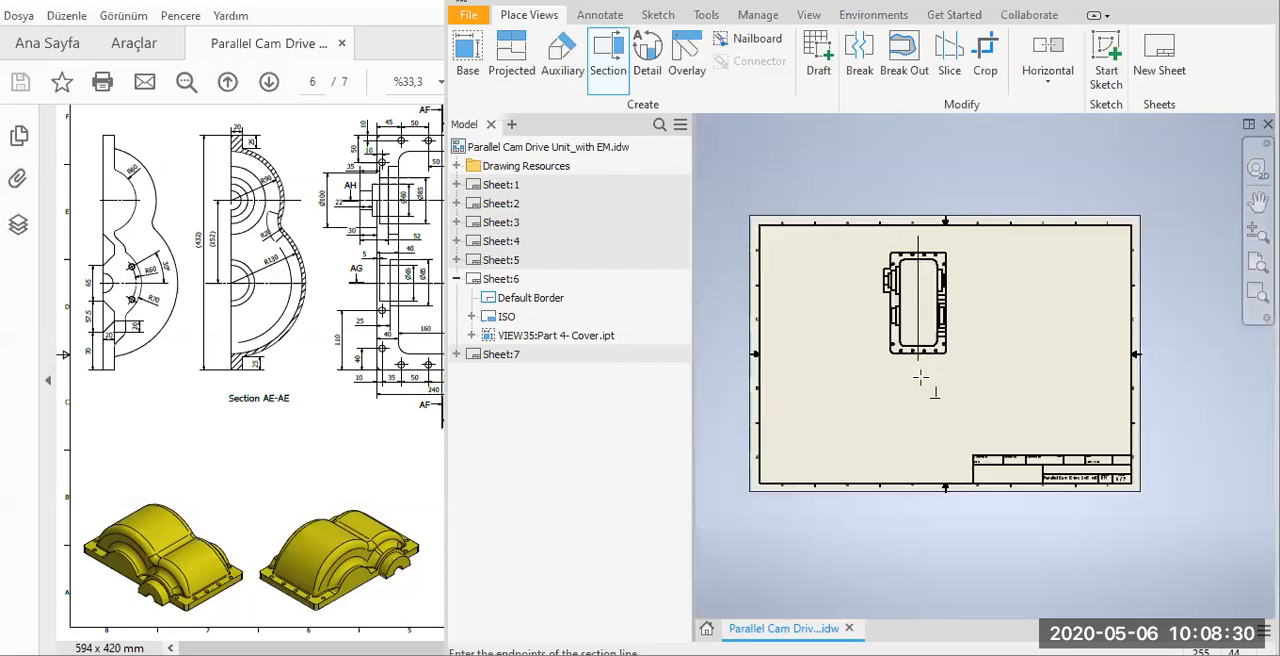
pyautogui.scroll(3, 920, 378)
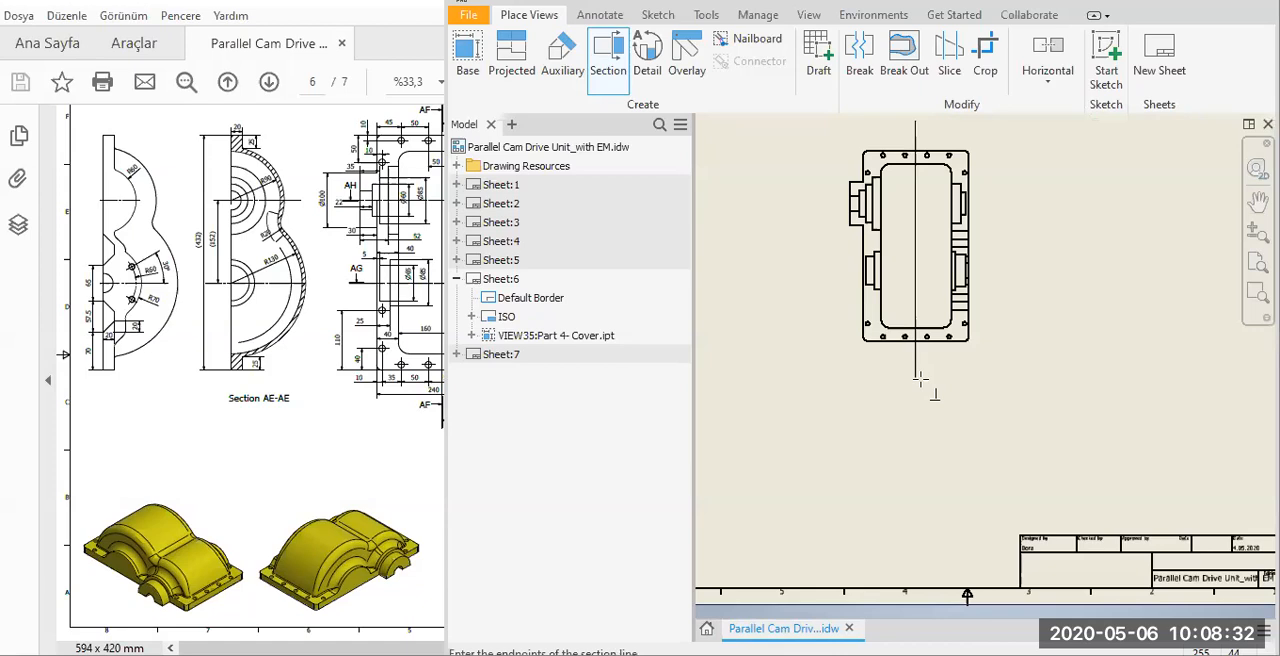
pyautogui.click(917, 378)
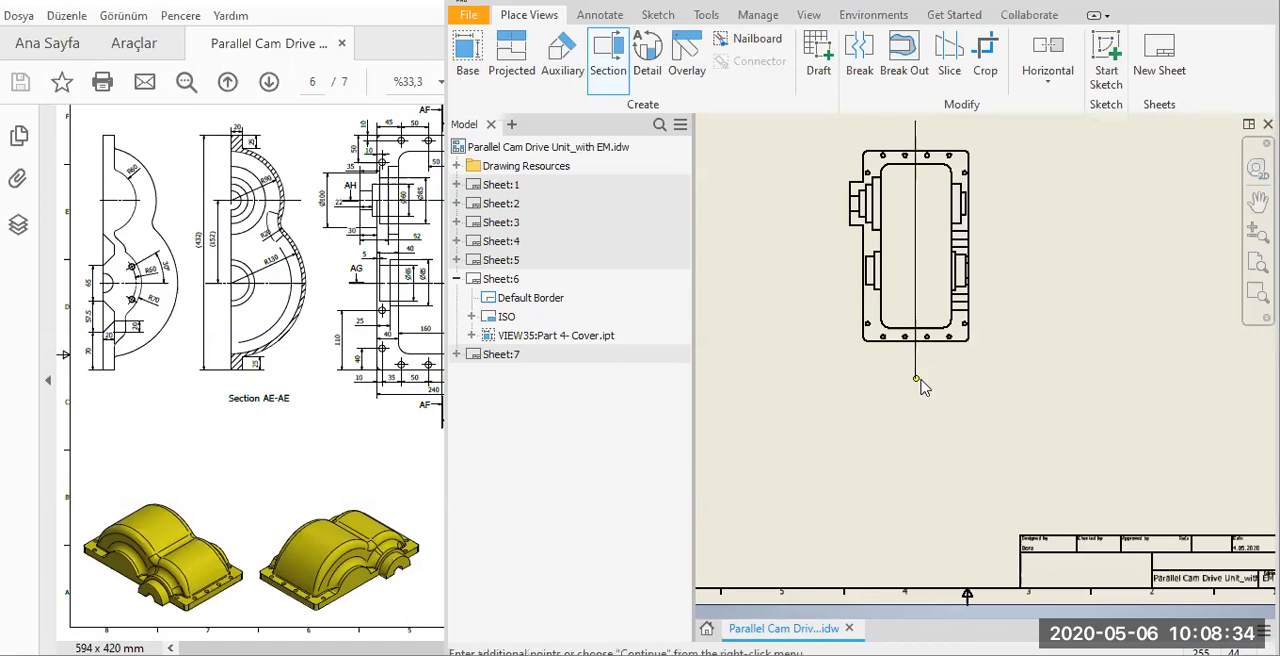
# Complete the section line and place the full-depth 1:4 section view to the right of the base view.
pyautogui.rightClick(922, 387)
pyautogui.click(1001, 380)
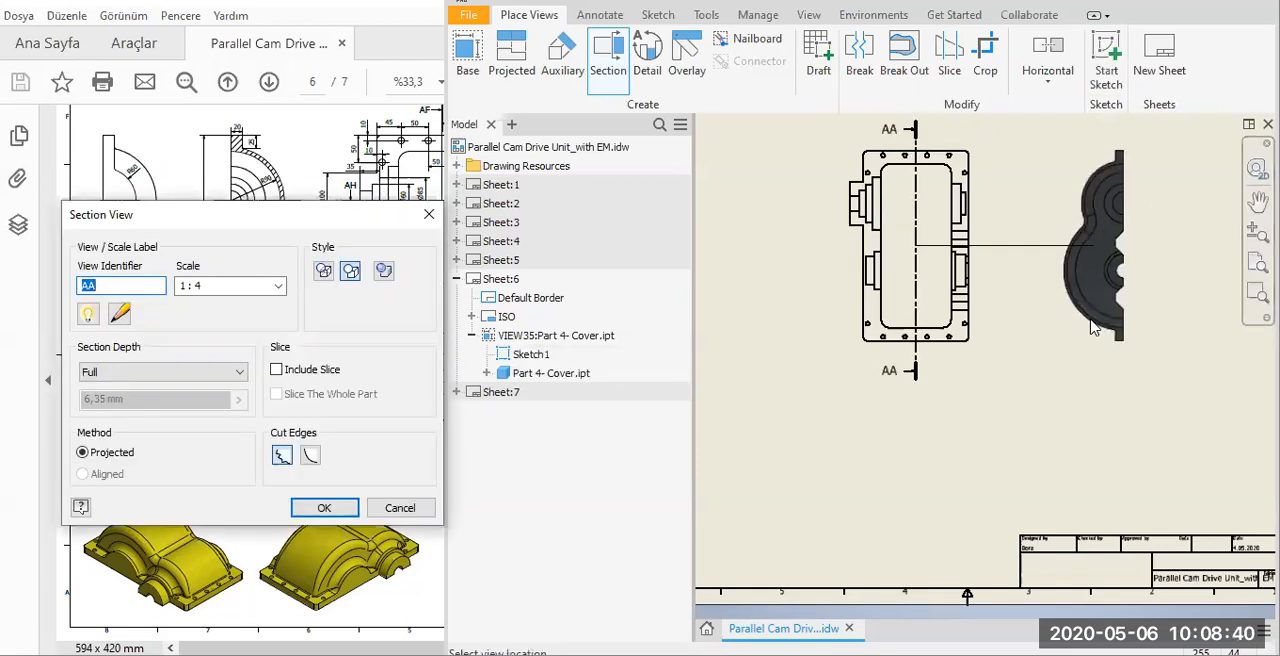
pyautogui.click(1090, 320)
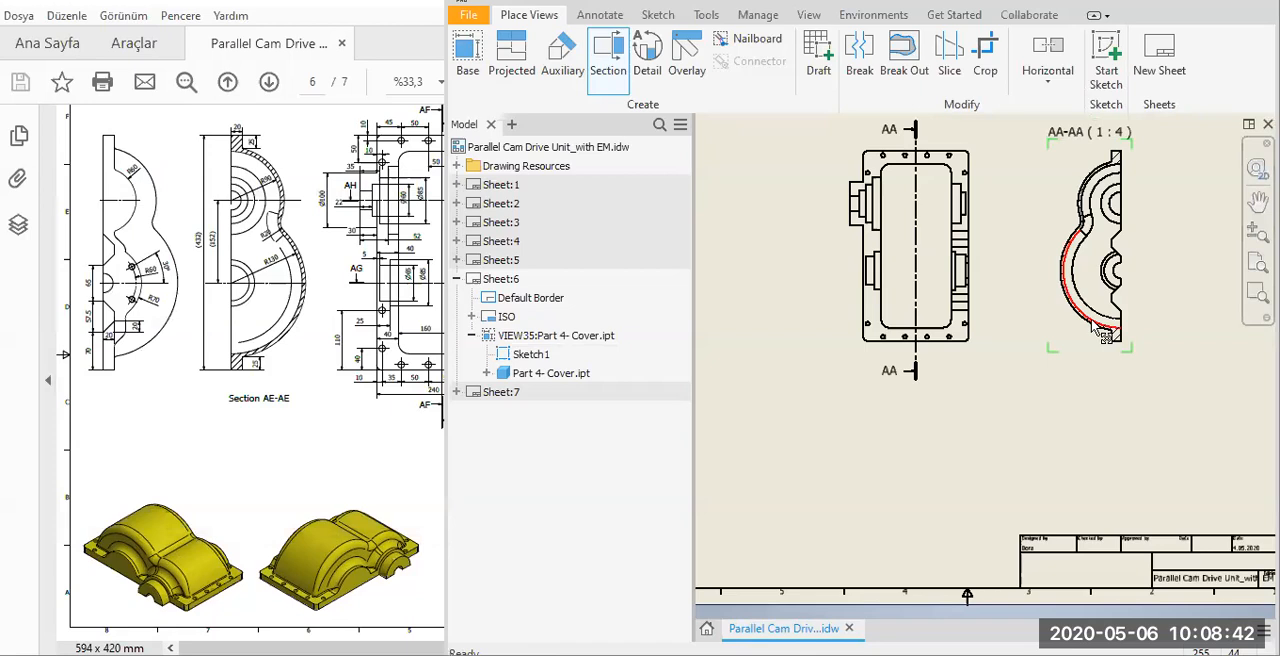
pyautogui.scroll(3, 972, 380)
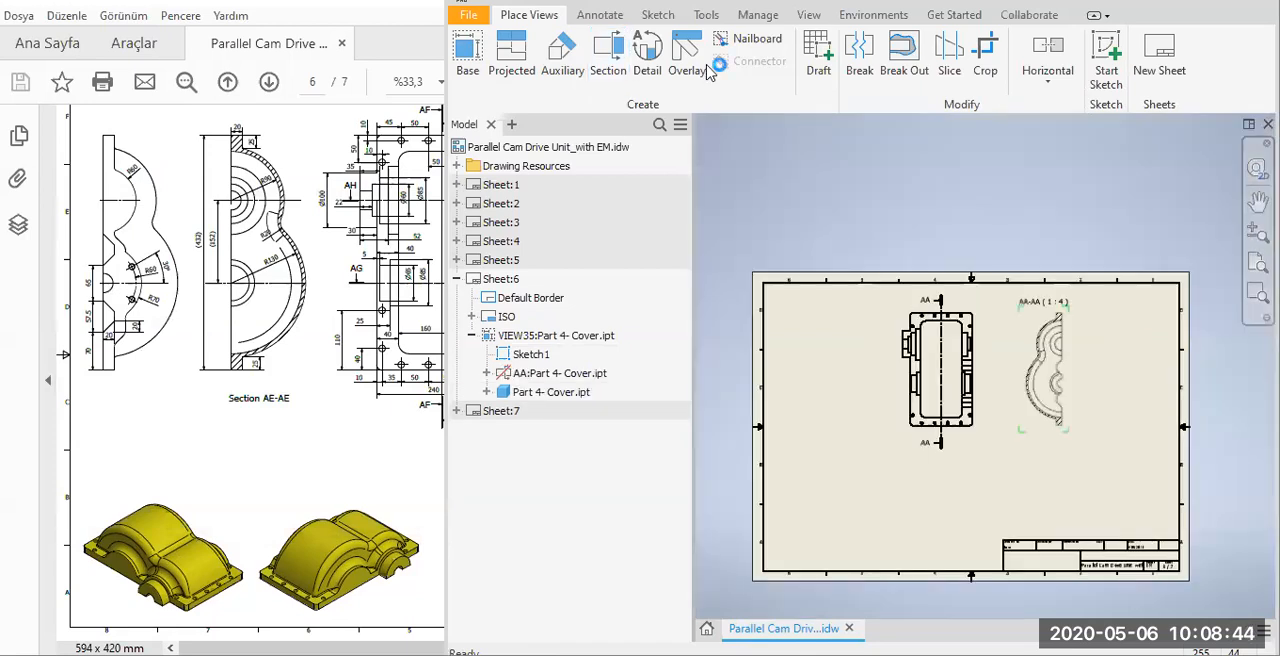
# Start a second section of the base view with a vertical cutting line drawn over the existing AA section line.
pyautogui.click(609, 55)
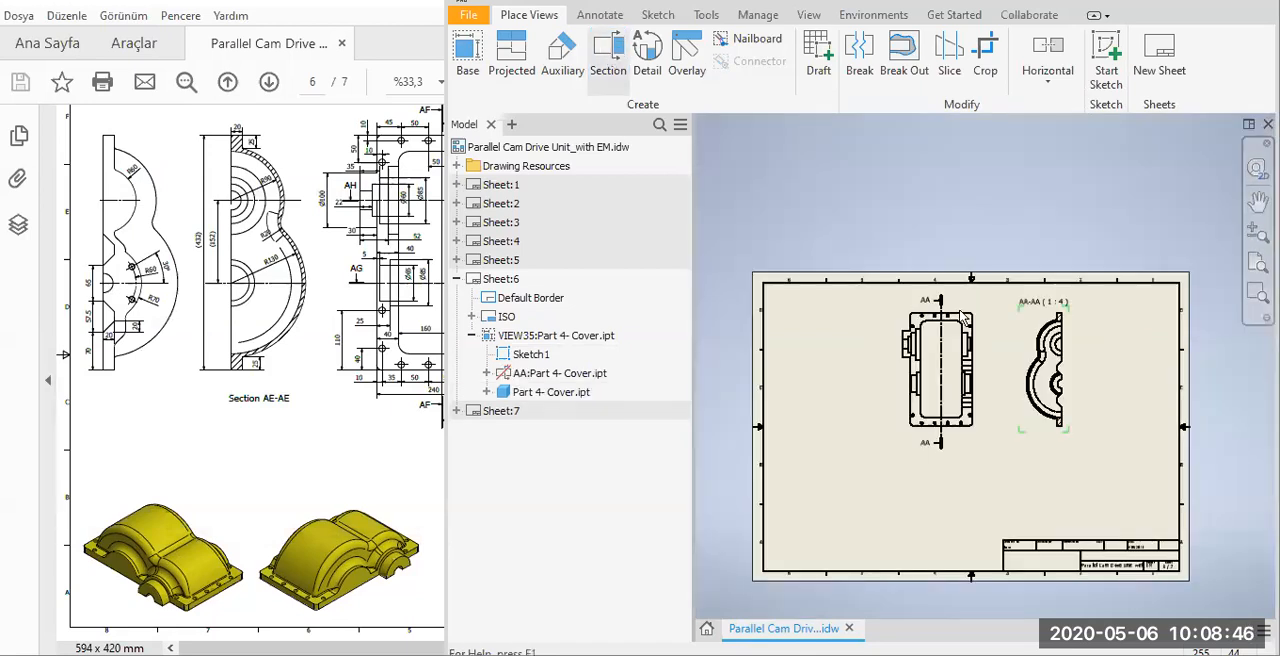
pyautogui.click(930, 395)
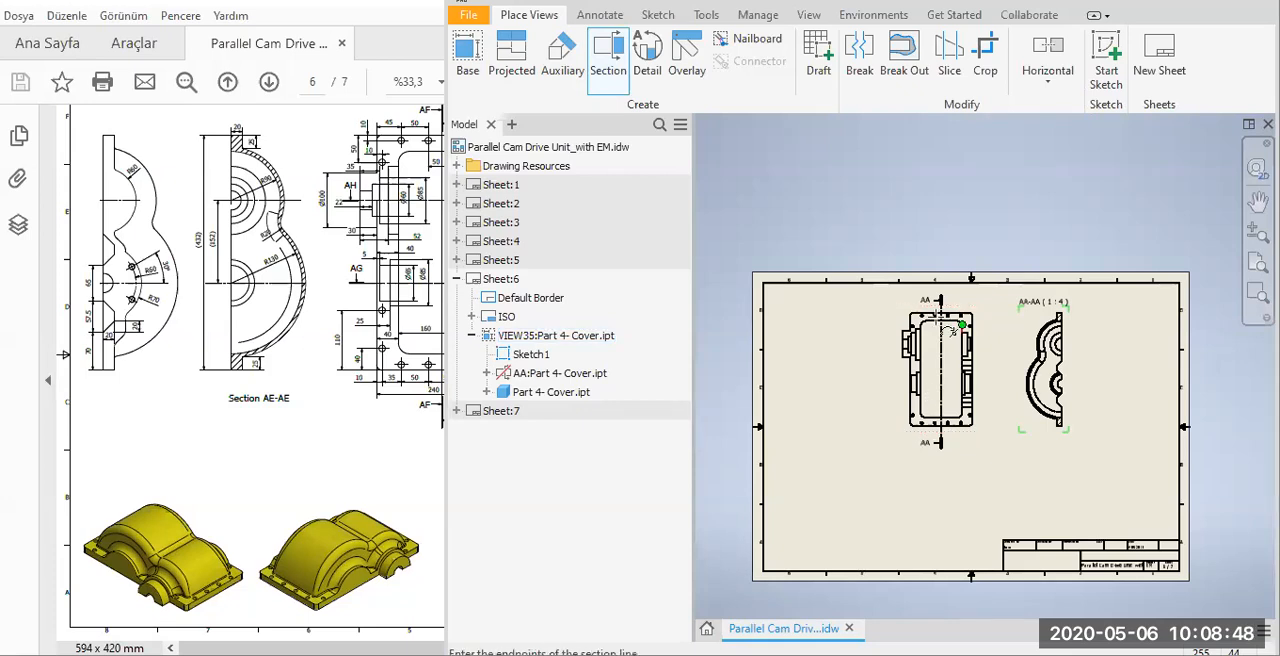
pyautogui.scroll(-5, 952, 310)
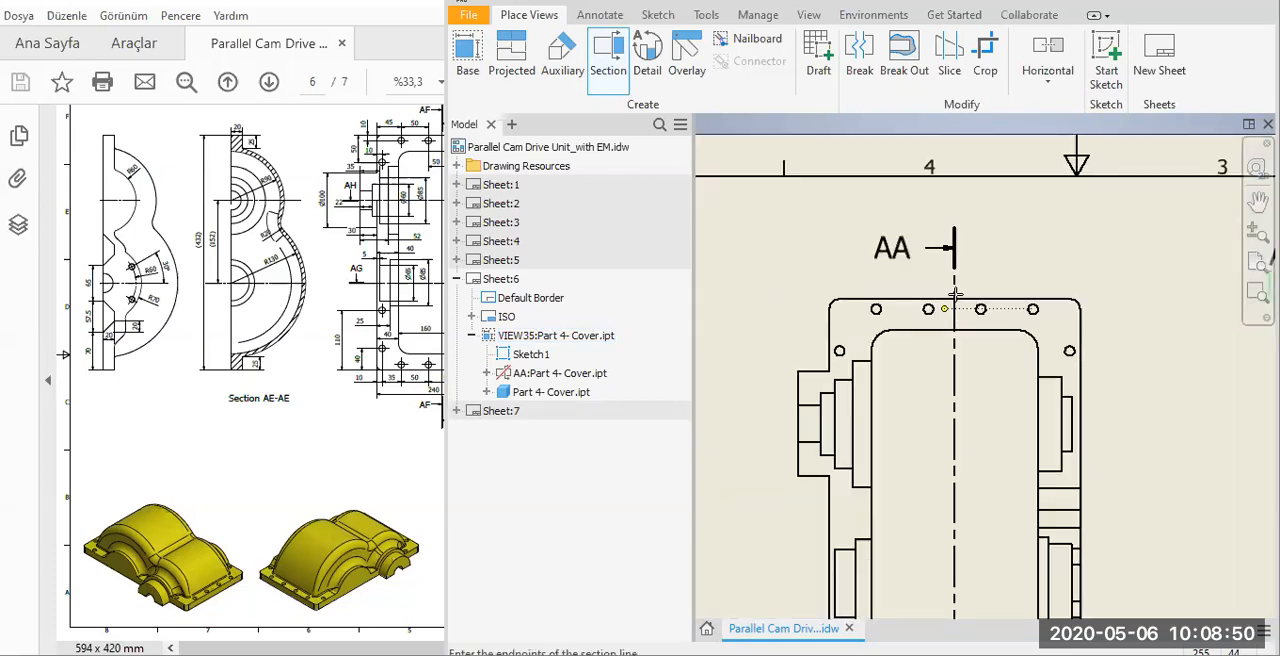
pyautogui.click(955, 230)
pyautogui.scroll(5, 968, 381)
pyautogui.scroll(-5, 952, 455)
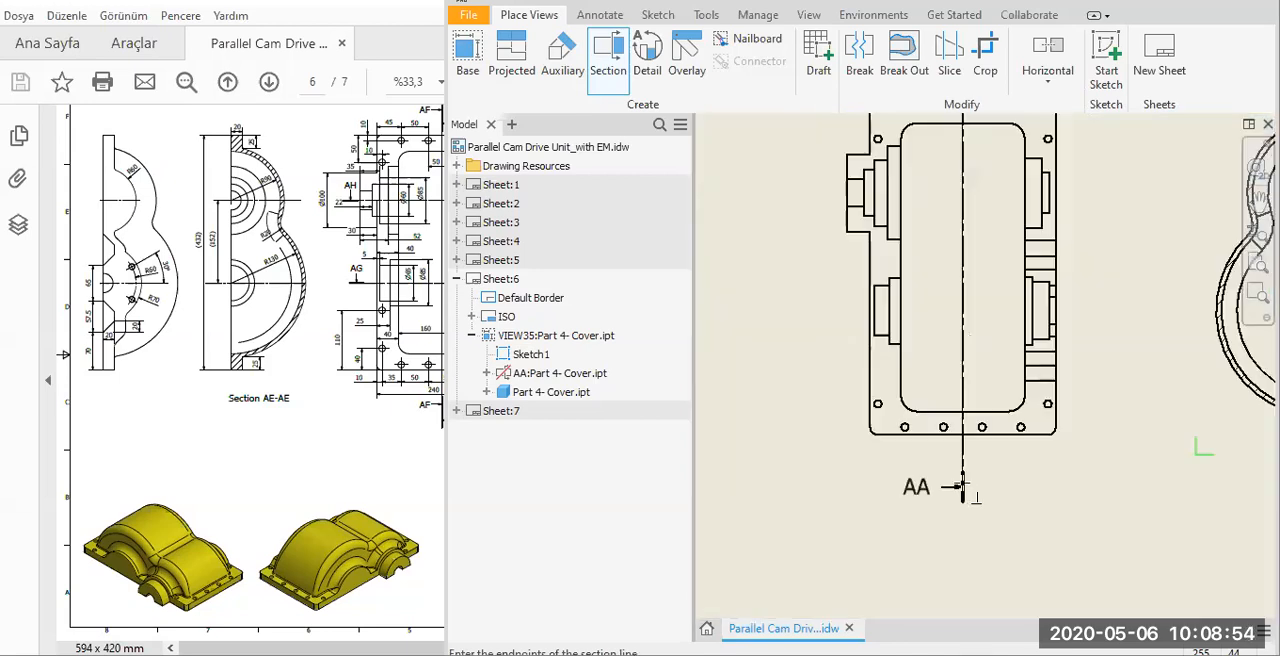
pyautogui.click(961, 444)
pyautogui.scroll(5, 958, 438)
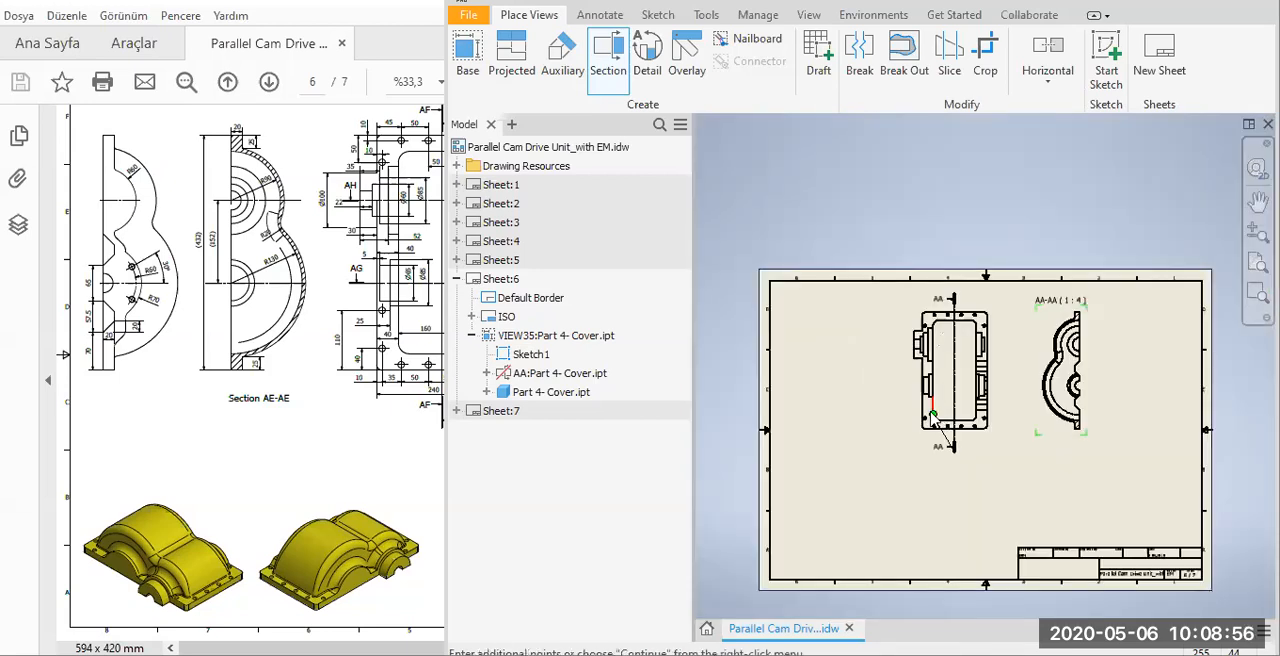
# Complete the second section line and place its full-depth 1:4 section view to the left of the base view.
pyautogui.rightClick(931, 414)
pyautogui.click(984, 415)
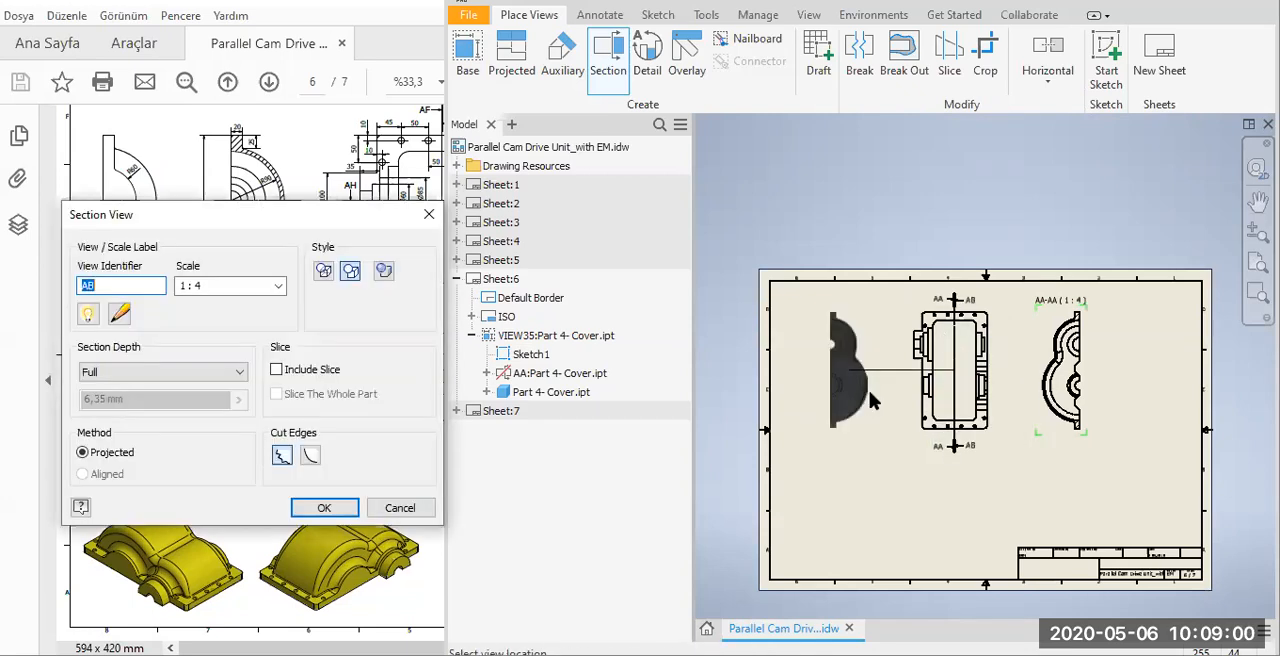
pyautogui.click(874, 399)
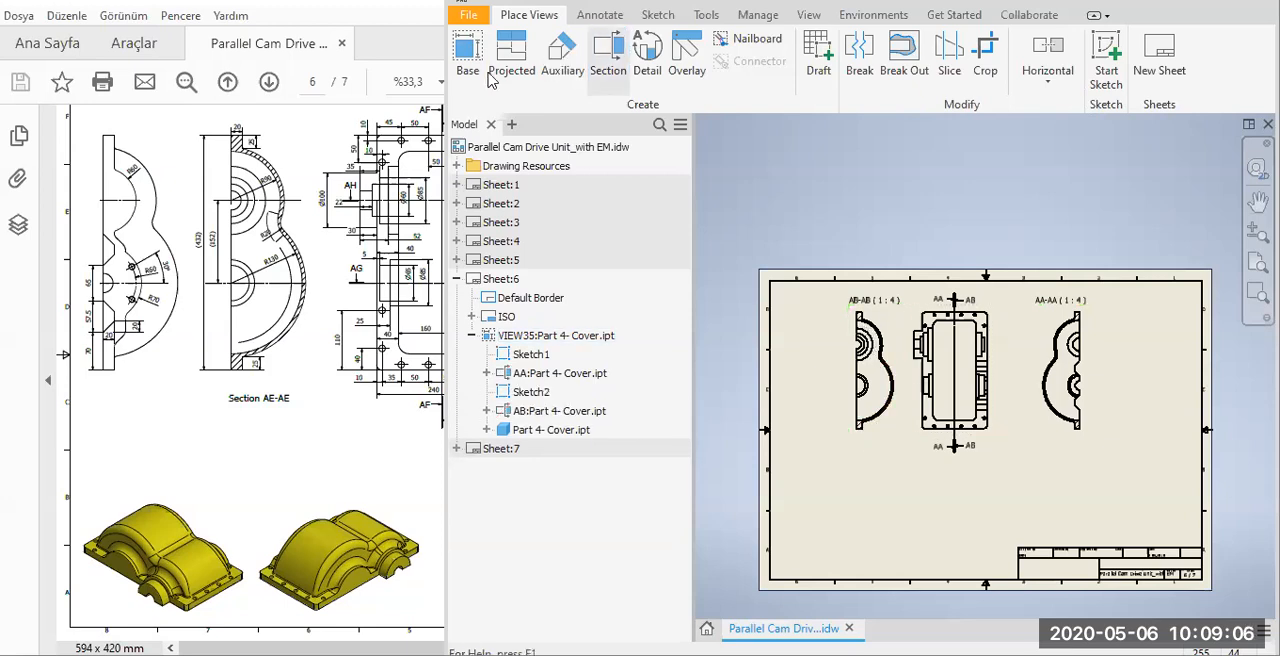
# Create two projected views of the base view, placing one outside each section view at the far left and far right.
pyautogui.click(975, 362)
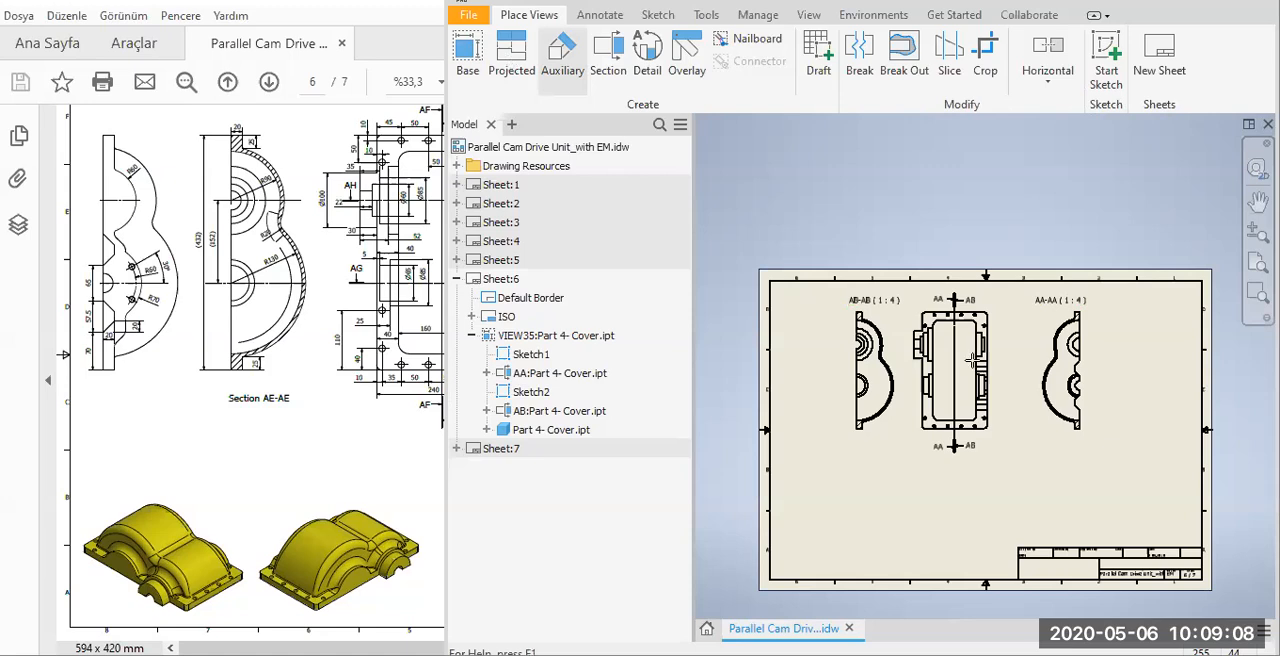
pyautogui.click(816, 372)
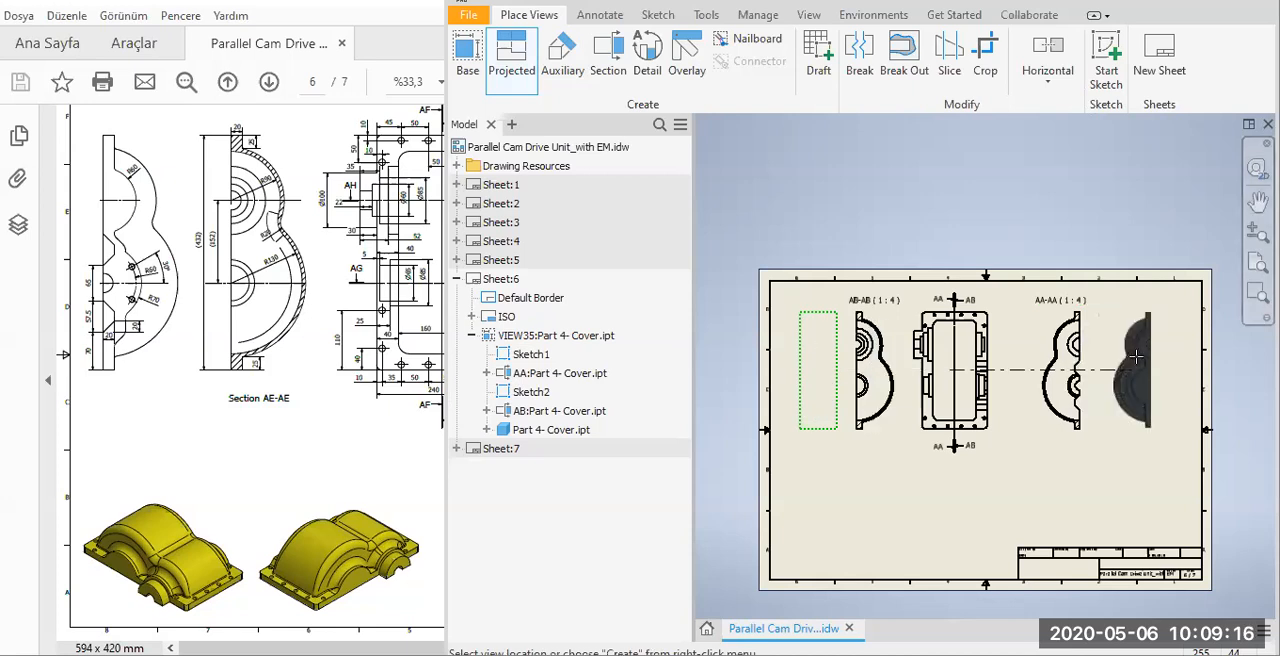
pyautogui.click(1137, 356)
pyautogui.rightClick(1140, 357)
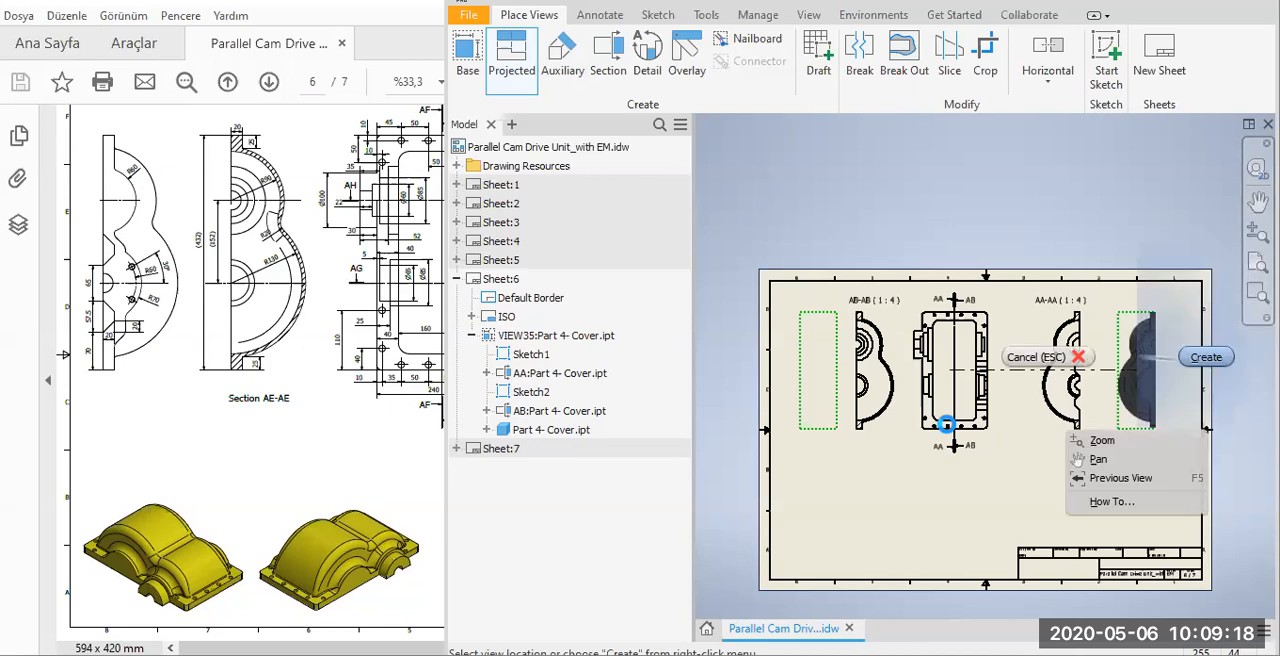
# Edit the AB-AB view label to remove the scale and put the word "Section" on a line above the view name.
pyautogui.scroll(5, 882, 315)
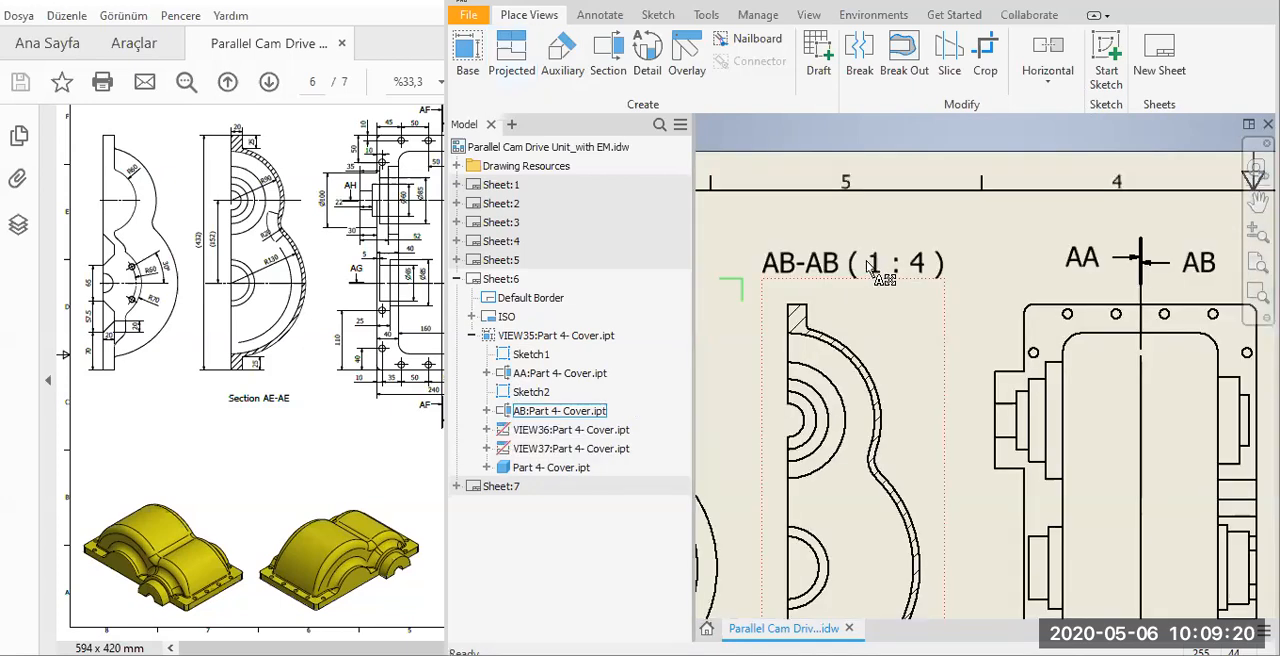
pyautogui.doubleClick(751, 286)
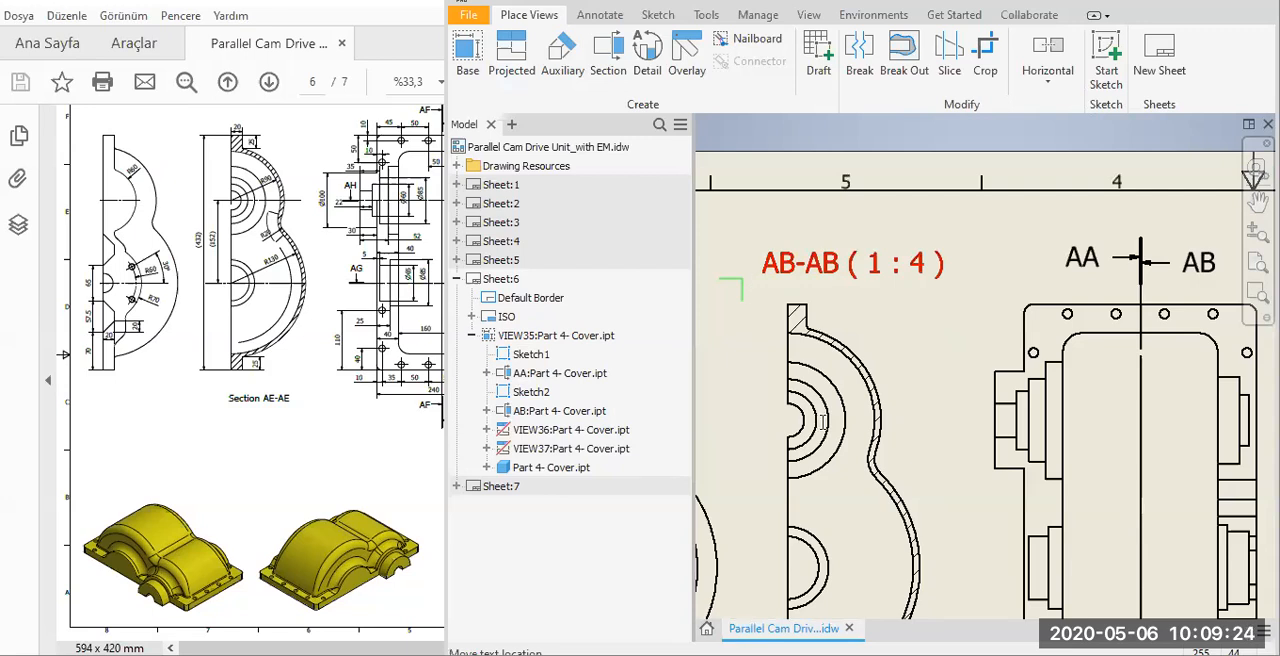
pyautogui.doubleClick(989, 438)
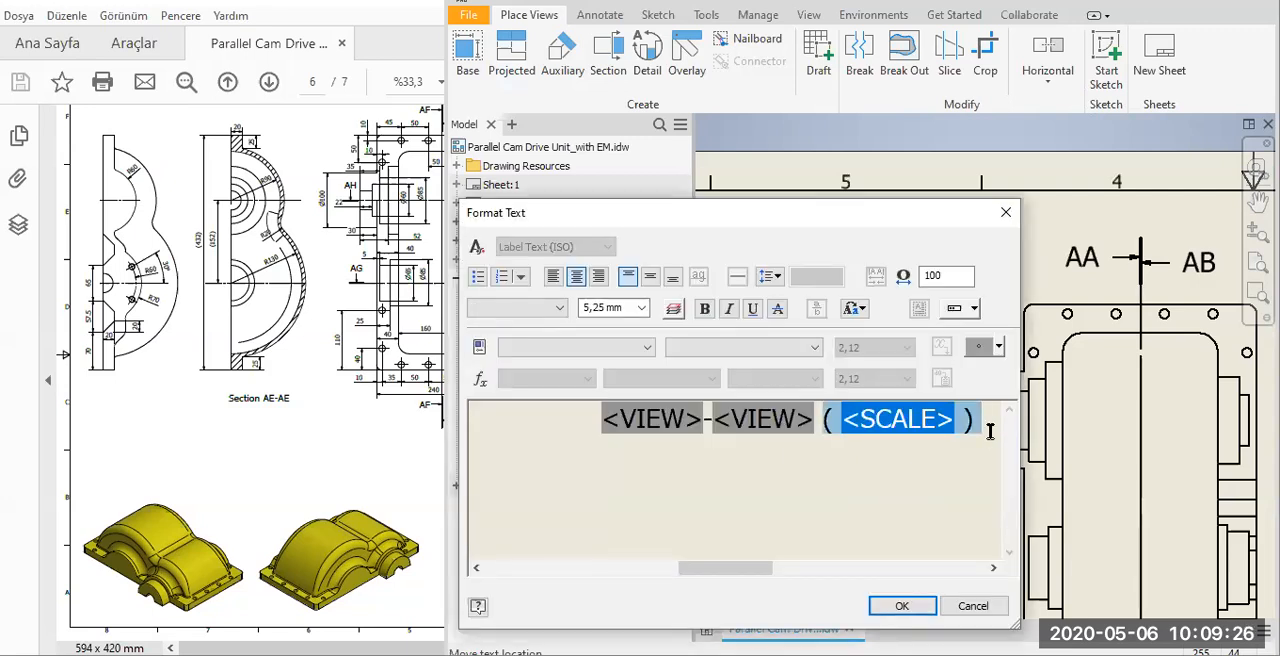
pyautogui.press('Delete')
pyautogui.press('Home')
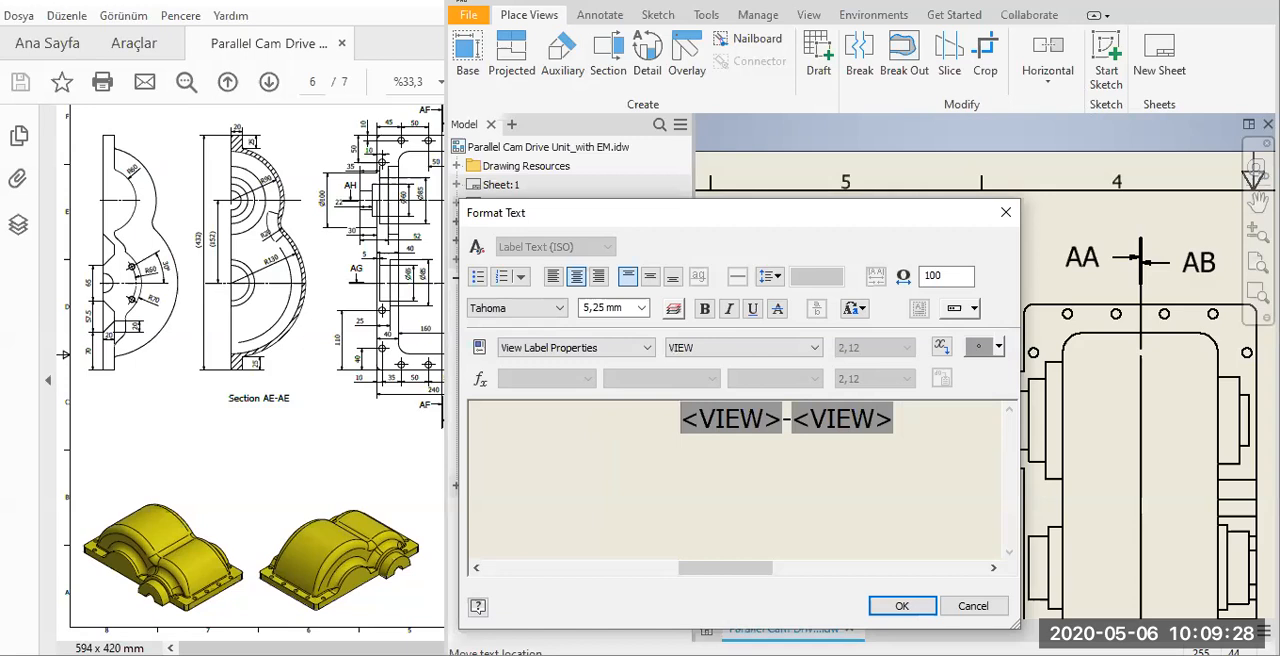
pyautogui.write('Section')
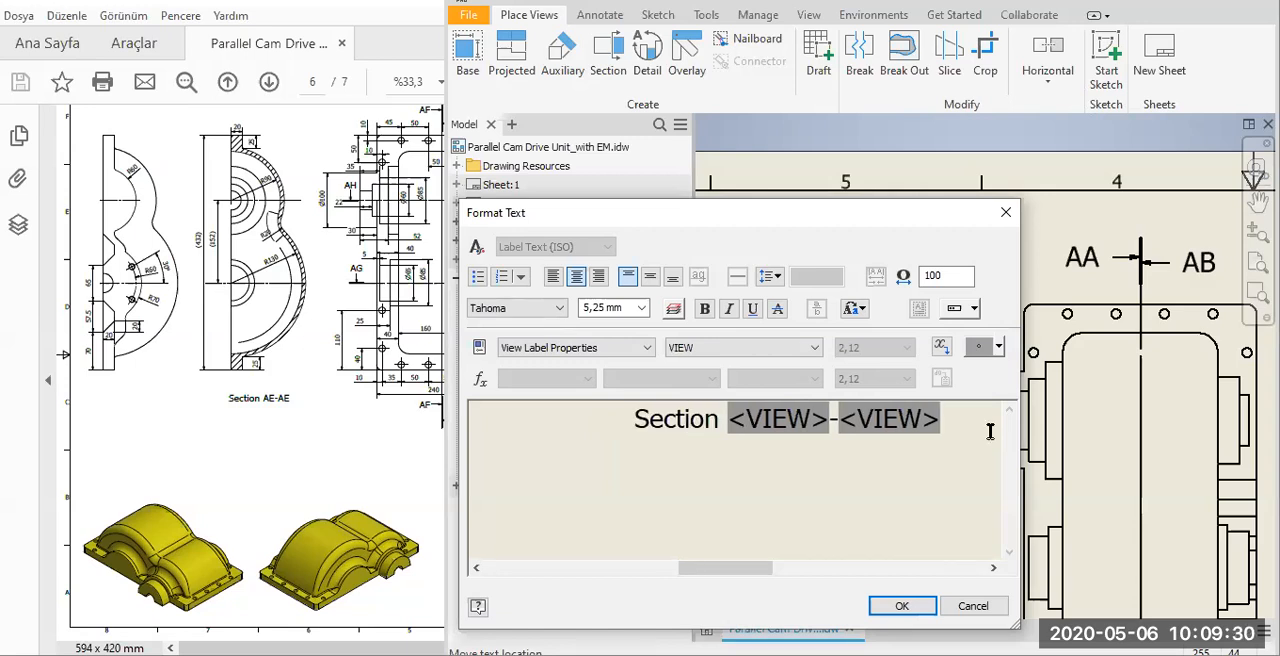
pyautogui.press('Return')
pyautogui.click(895, 608)
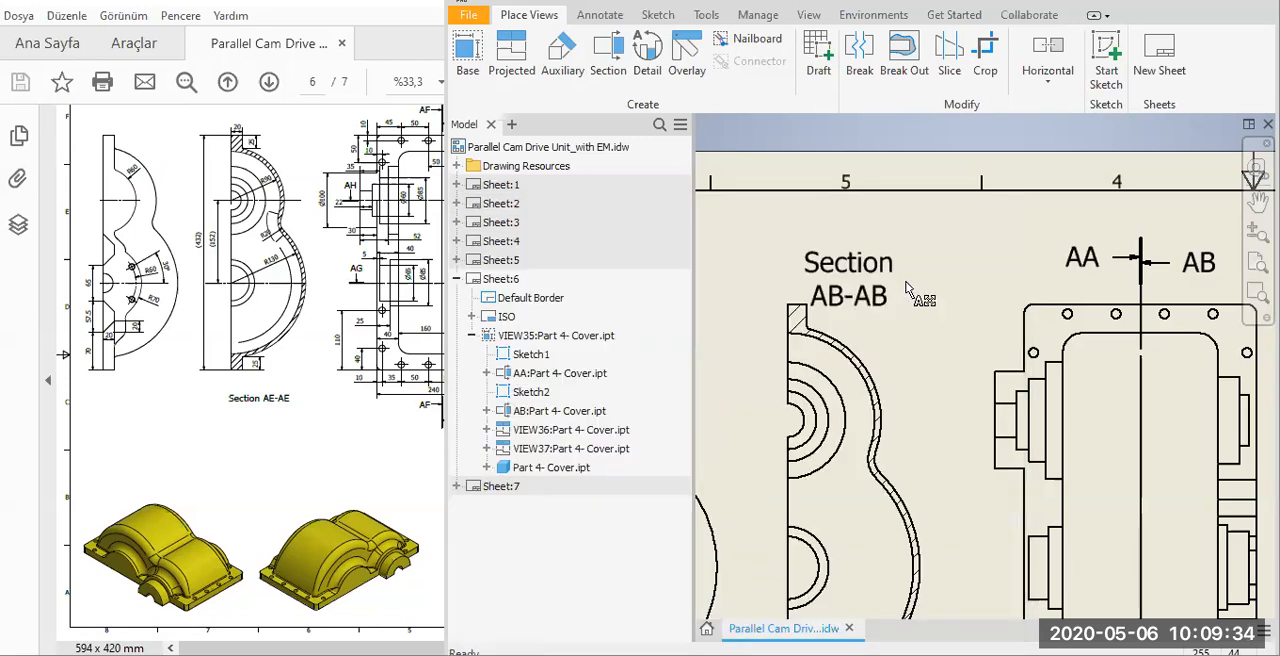
# Move the Section AB-AB label below its section view.
pyautogui.scroll(-2, 906, 289)
pyautogui.moveTo(876, 250); pyautogui.dragTo(856, 569)
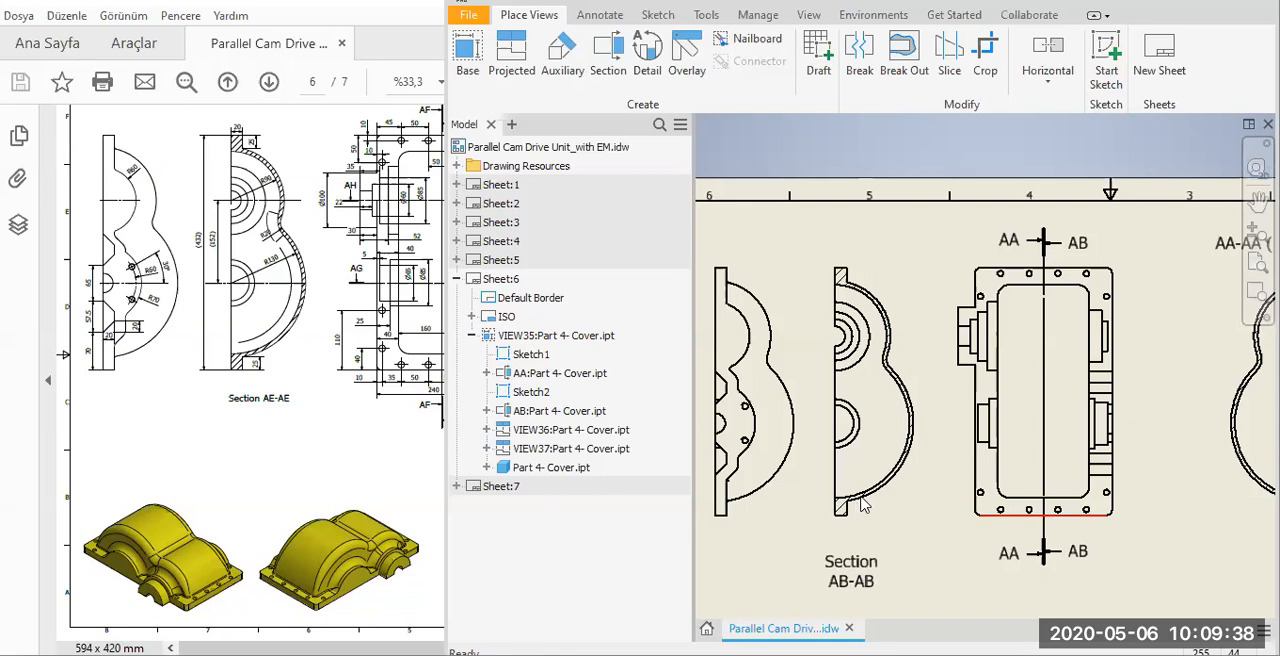
pyautogui.scroll(-3, 860, 505)
pyautogui.scroll(5, 893, 452)
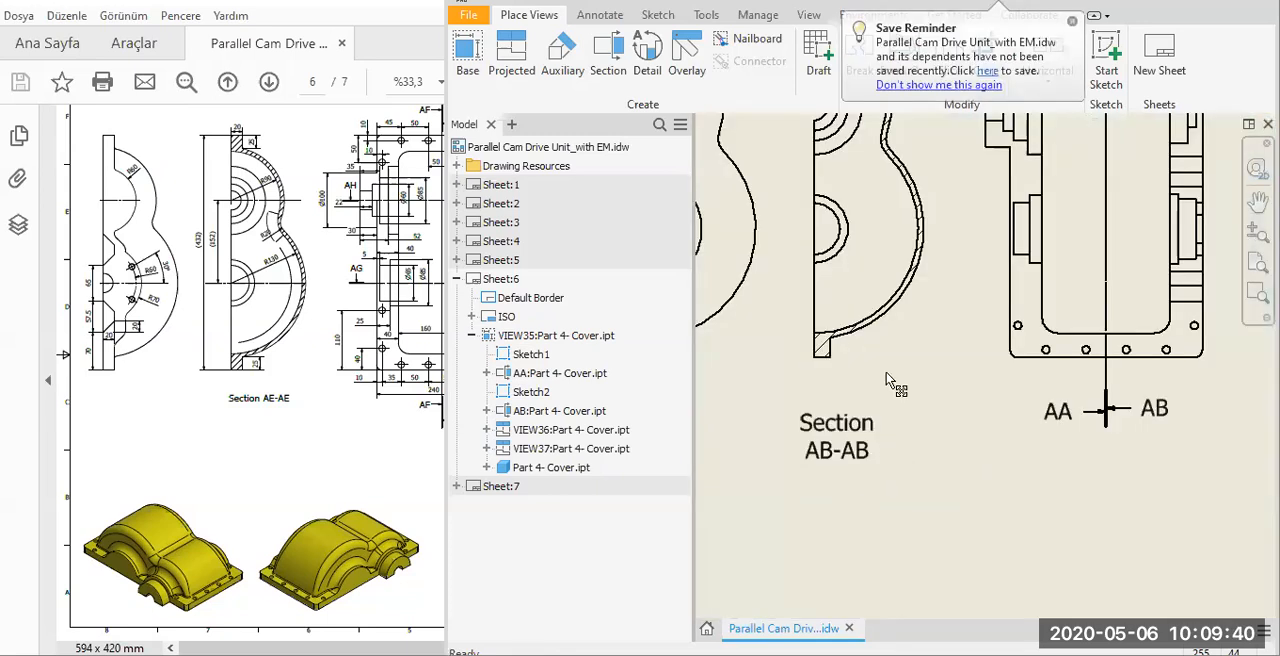
# Change the AA-AA view label to show "Section" on a line above the view name without the scale, and move it below its section view.
pyautogui.scroll(-2, 886, 372)
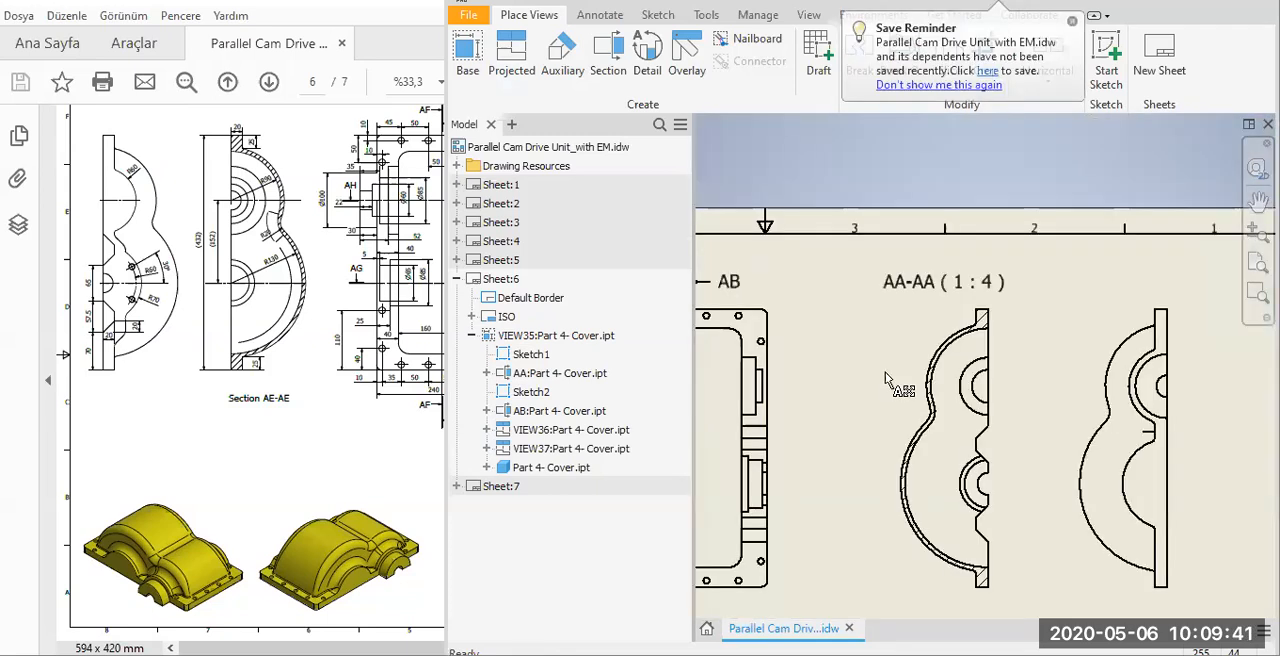
pyautogui.doubleClick(886, 307)
pyautogui.moveTo(825, 422); pyautogui.dragTo(977, 424)
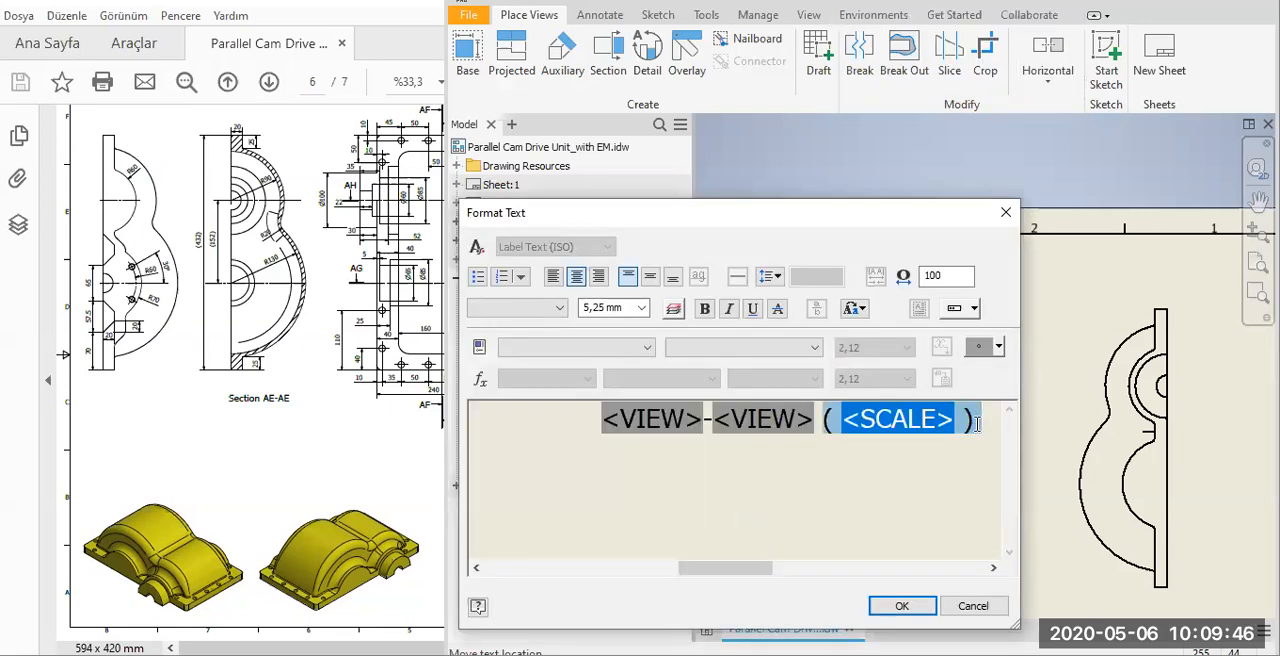
pyautogui.press('Delete')
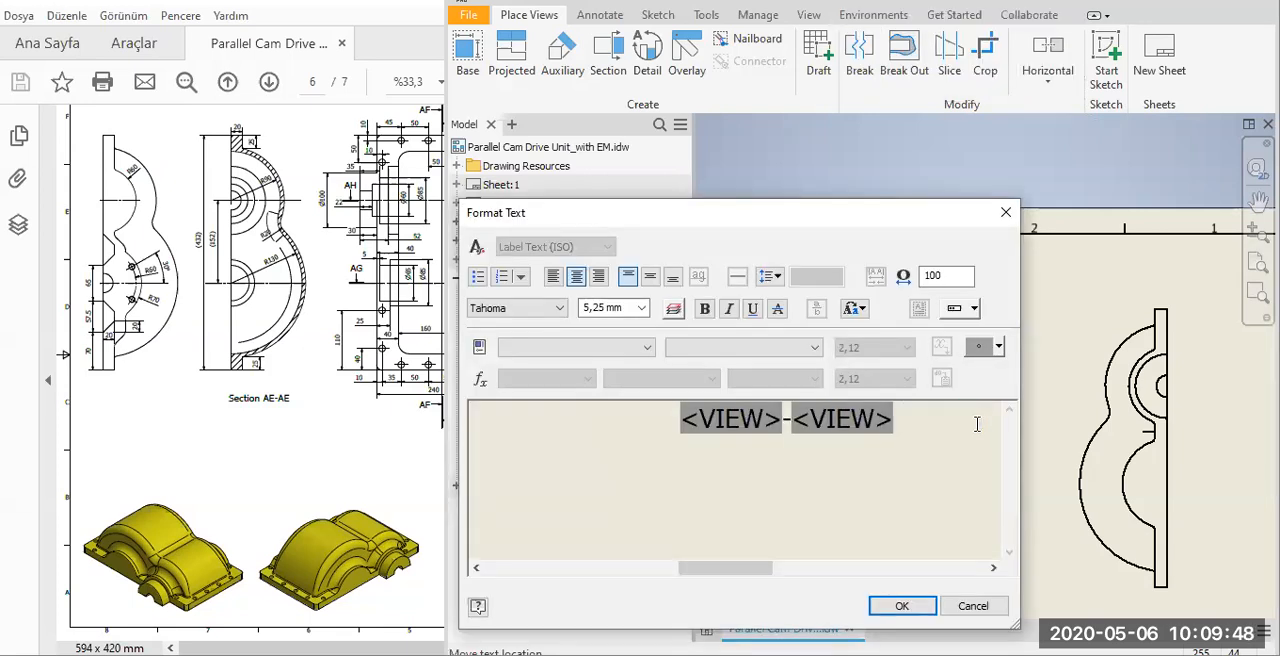
pyautogui.press('Return')
pyautogui.press('Up')
pyautogui.write('Se')
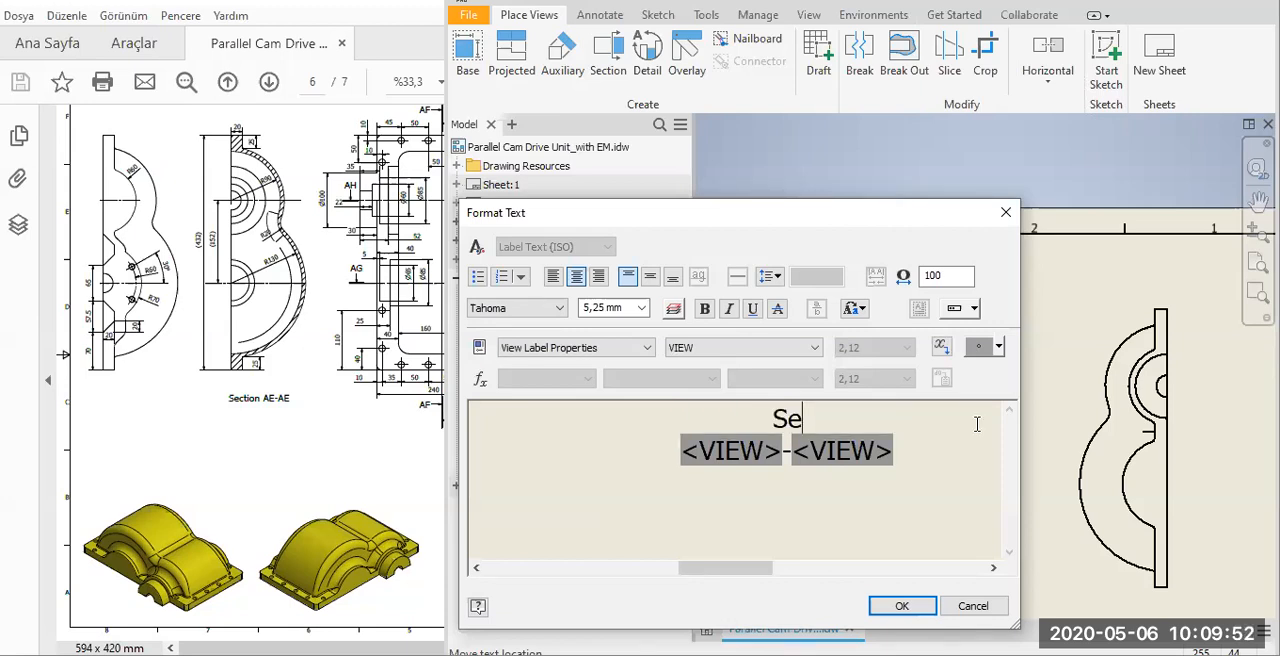
pyautogui.write('ction')
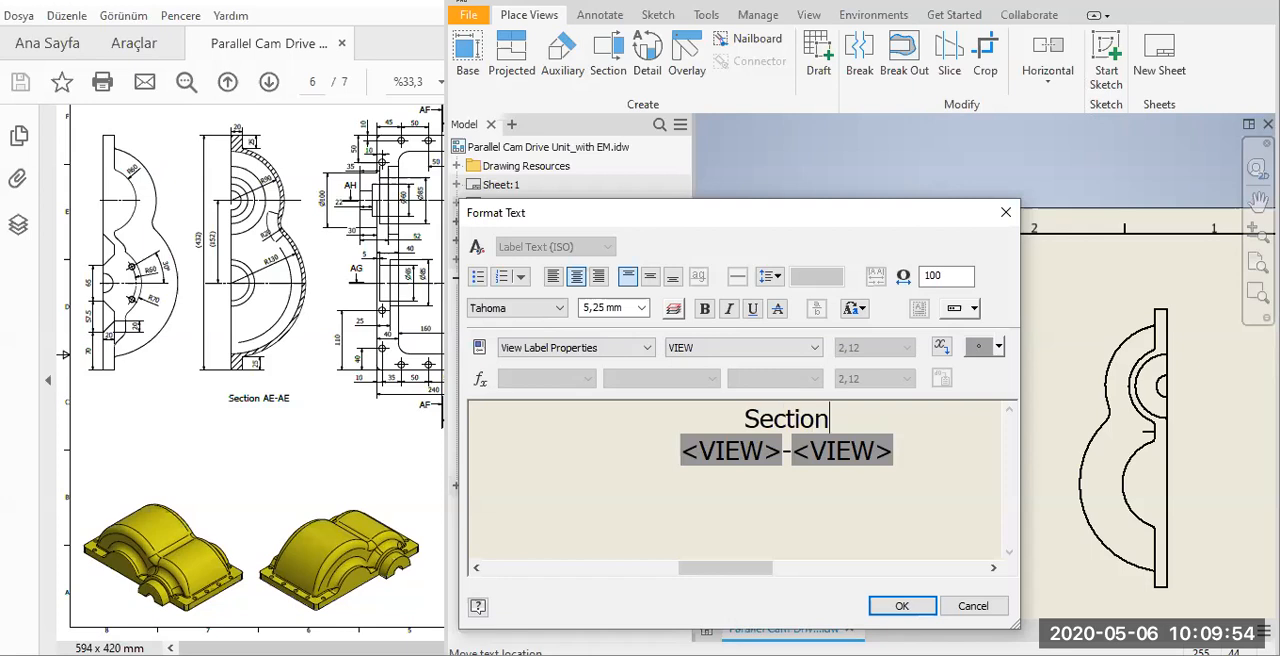
pyautogui.click(893, 606)
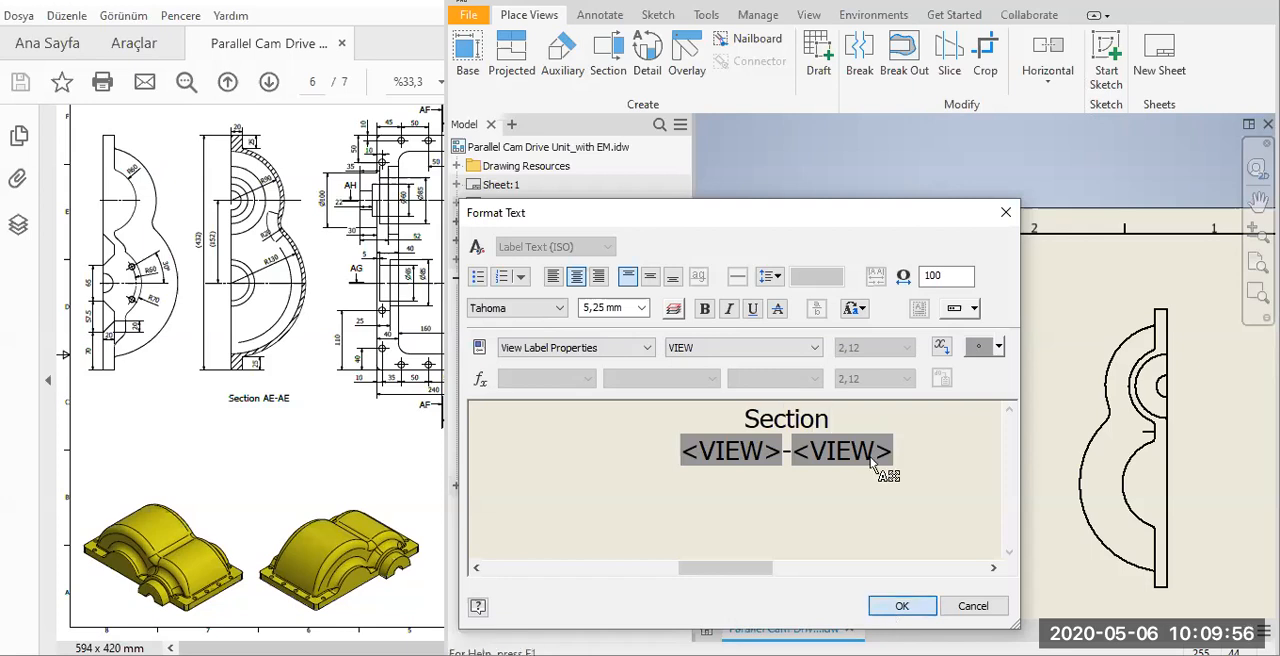
pyautogui.scroll(-3, 966, 311)
pyautogui.moveTo(966, 305); pyautogui.dragTo(975, 430)
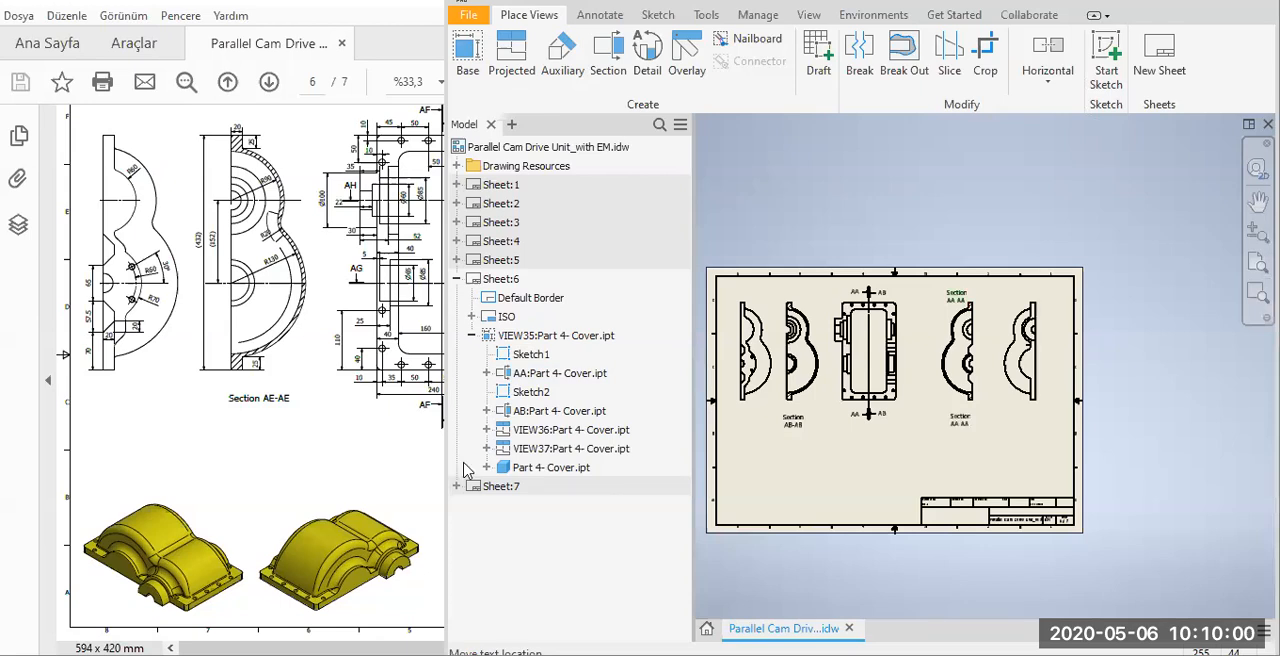
# Create a full-depth 1:4 section view AC through the upper bosses of the base view and place it below that view.
pyautogui.click(277, 460)
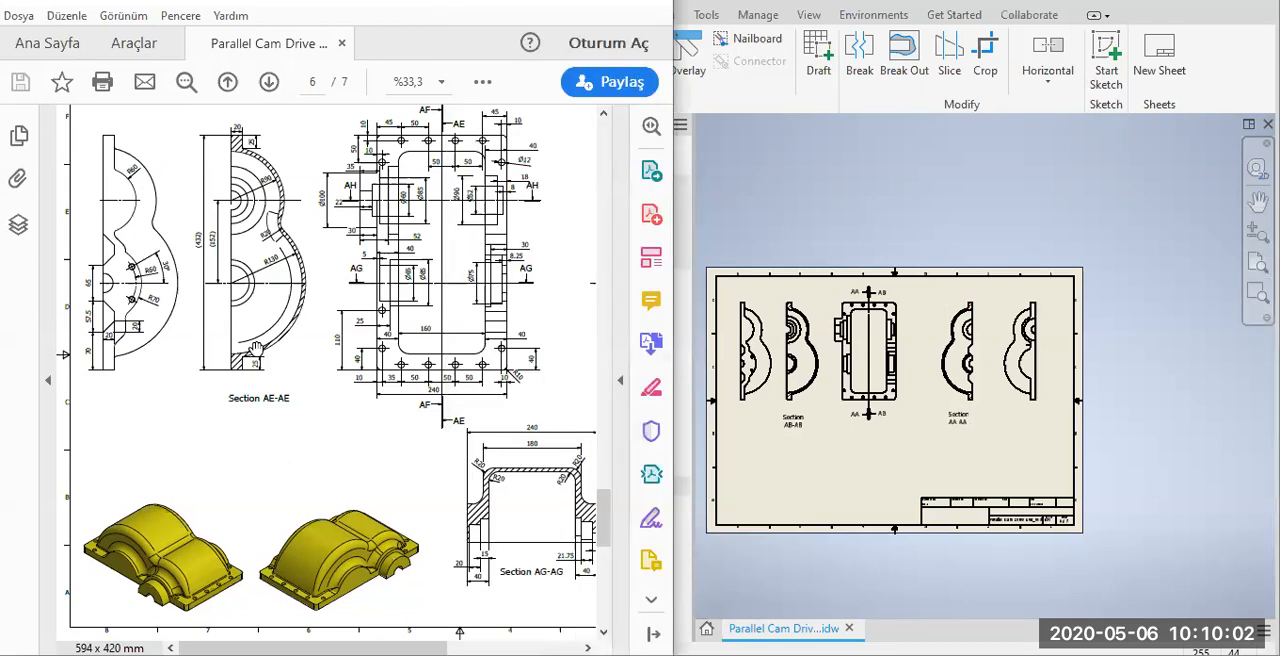
pyautogui.moveTo(313, 275); pyautogui.dragTo(273, 273)
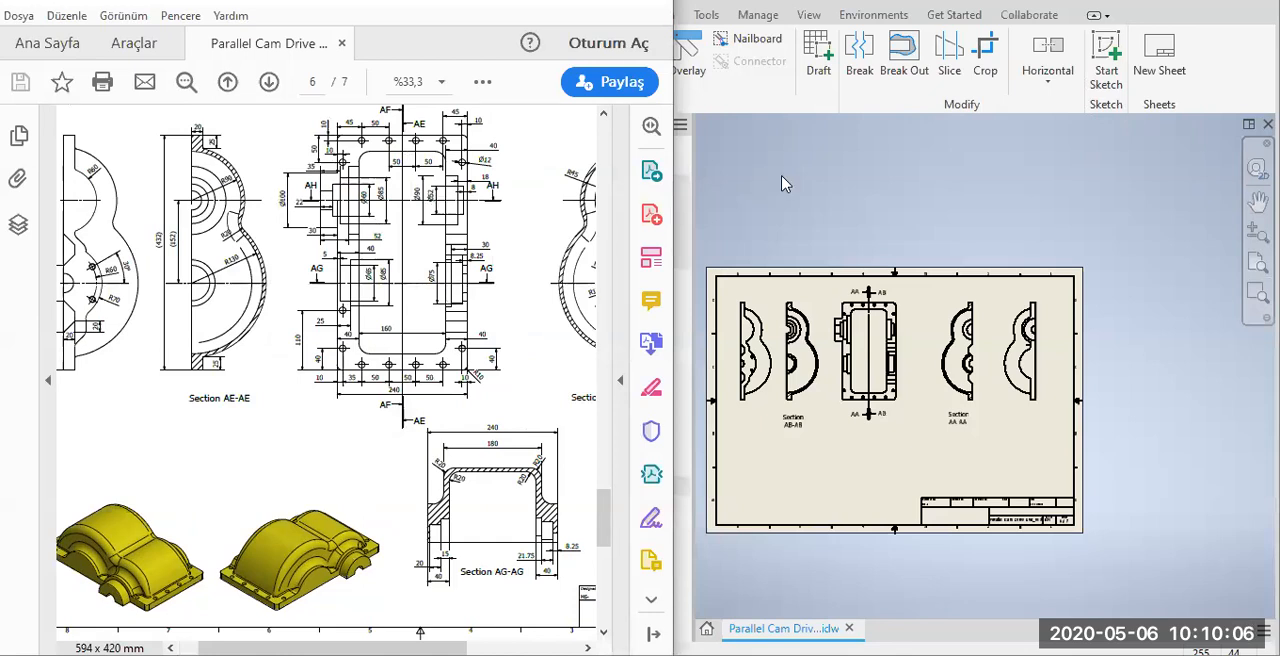
pyautogui.click(609, 46)
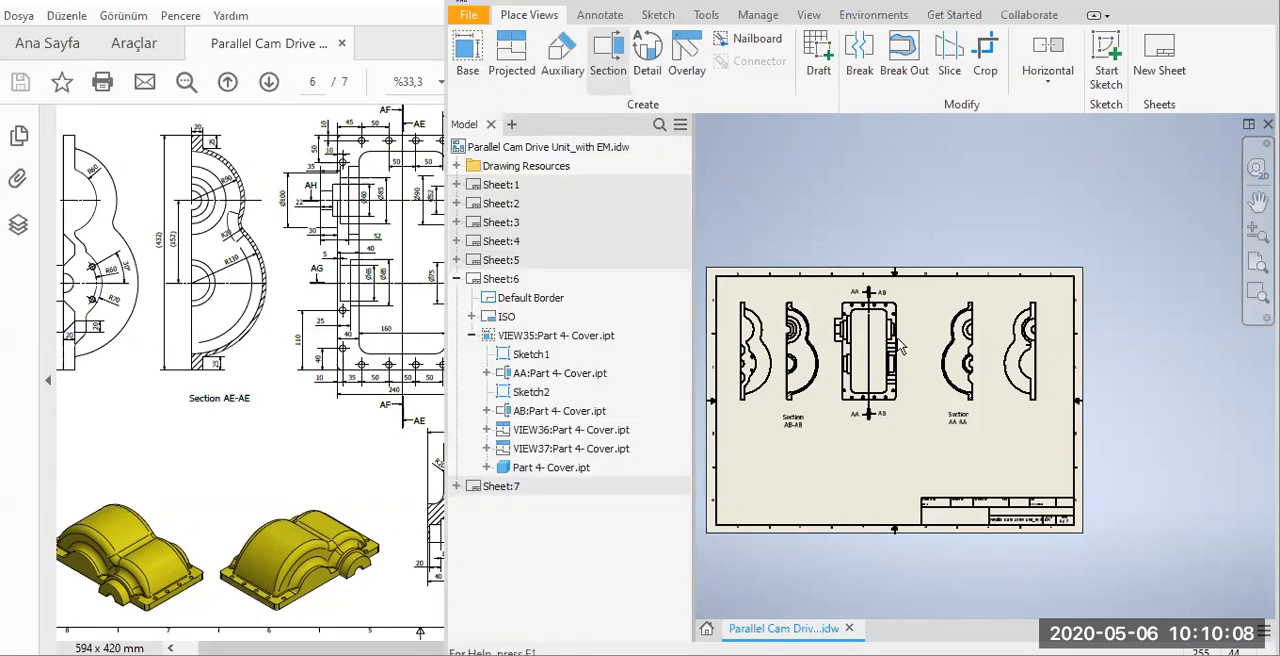
pyautogui.scroll(5, 897, 340)
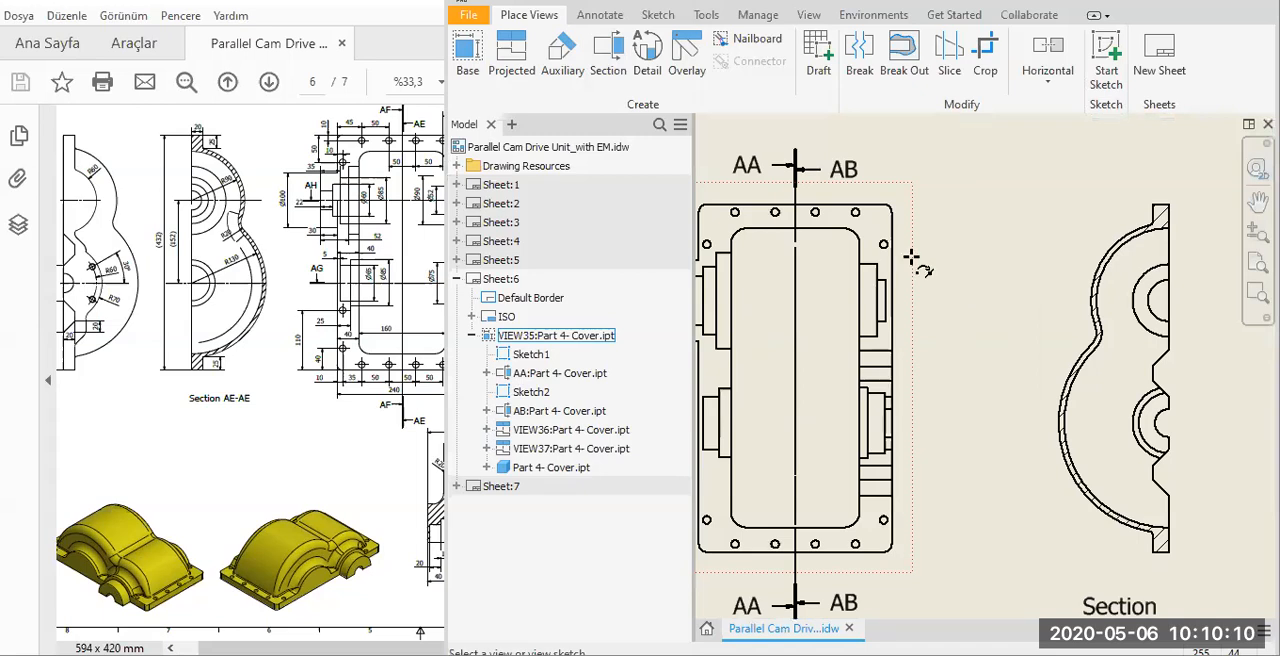
pyautogui.click(908, 262)
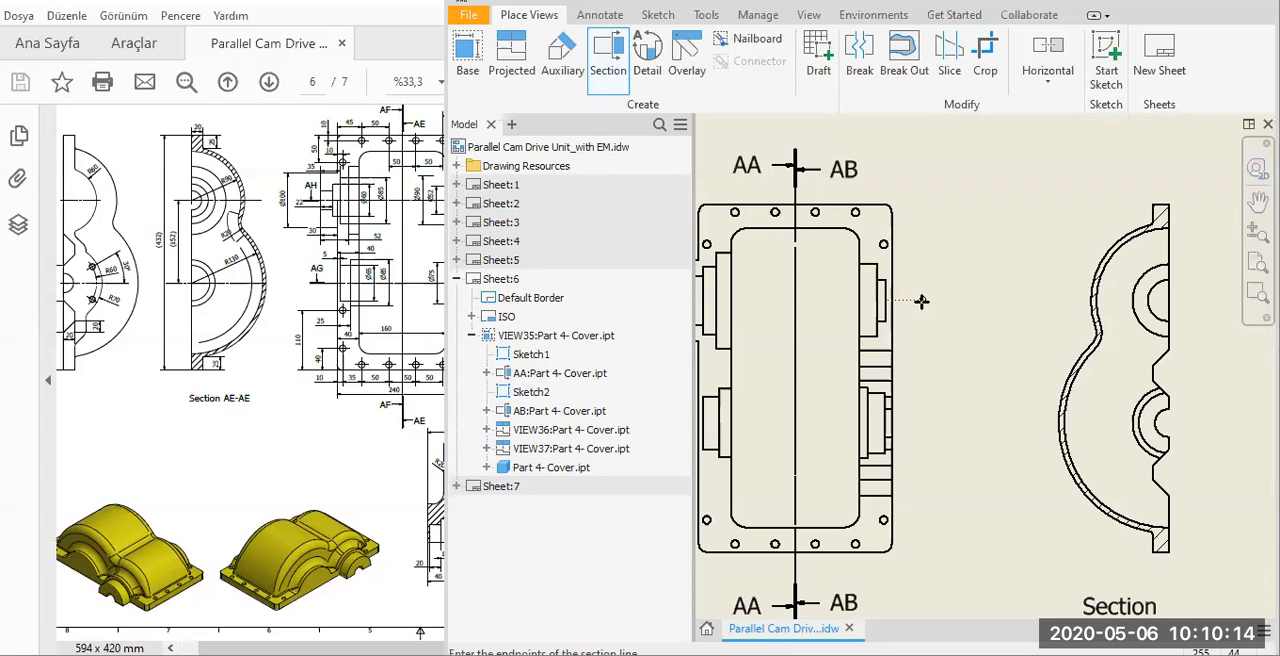
pyautogui.scroll(-1, 922, 302)
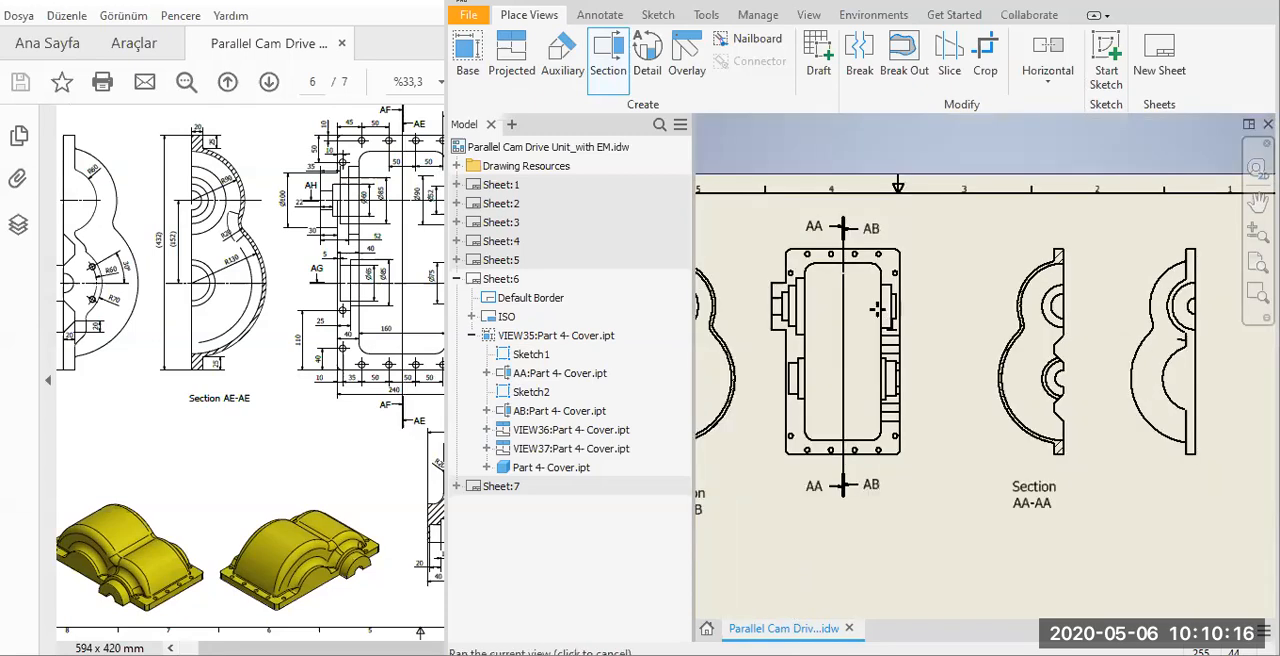
pyautogui.scroll(2, 840, 292)
pyautogui.click(842, 292)
pyautogui.rightClick(842, 292)
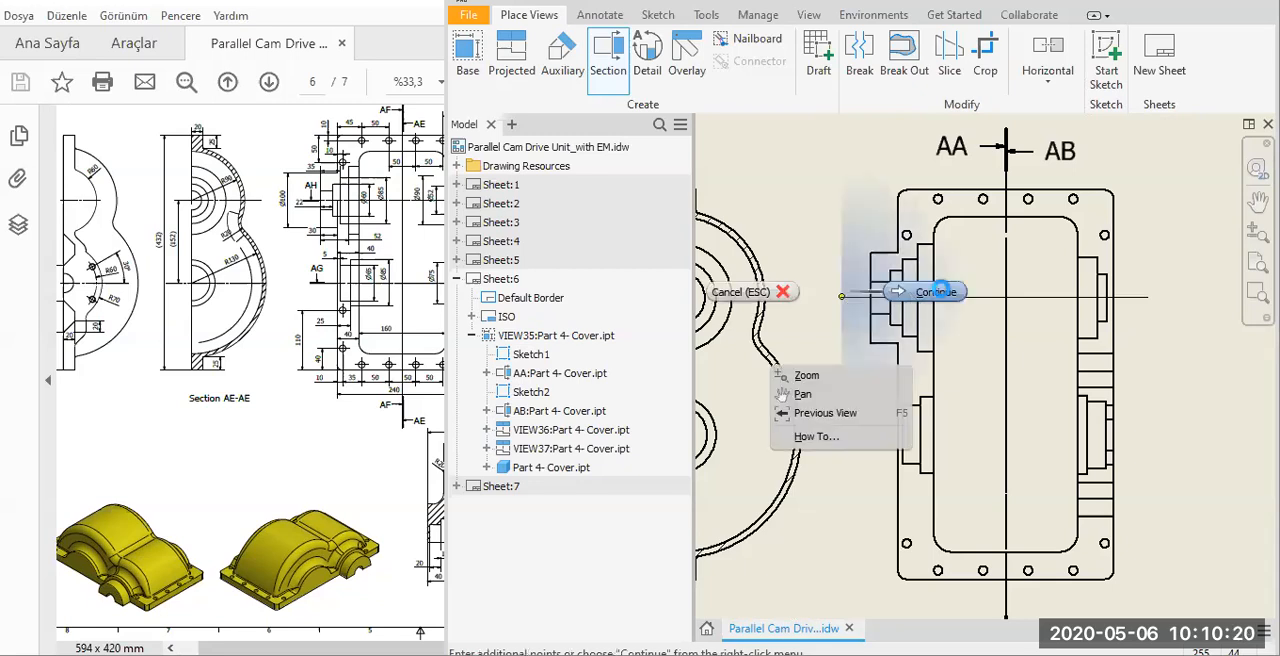
pyautogui.click(940, 291)
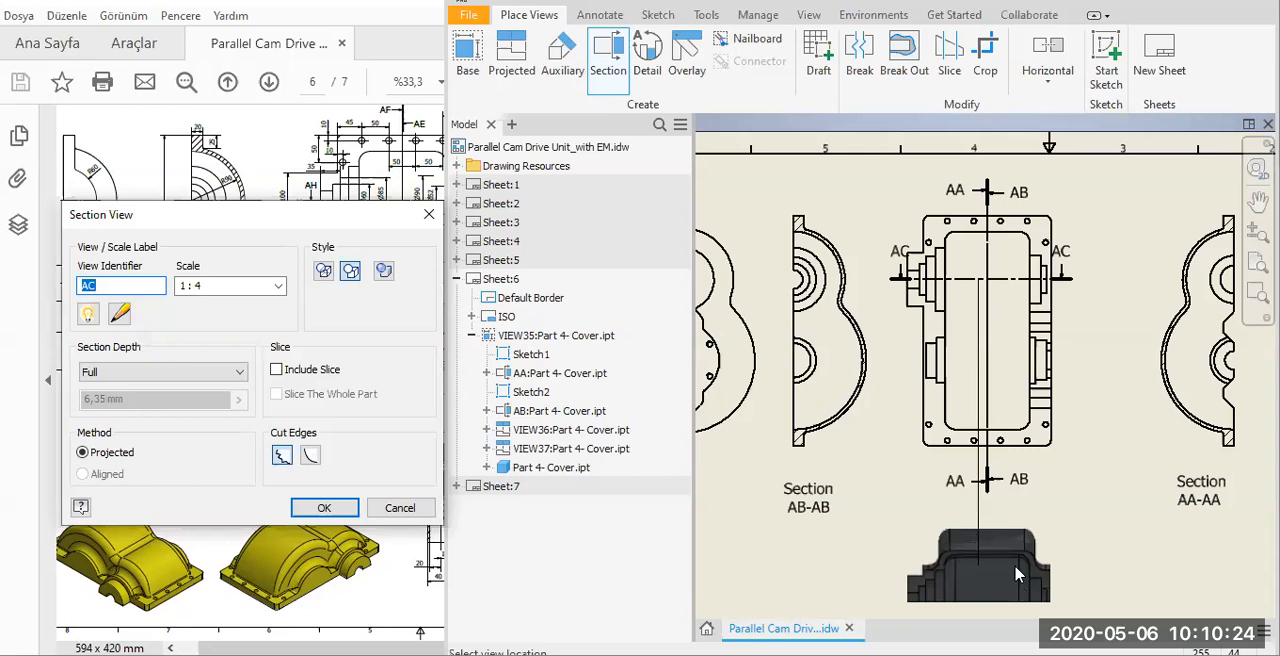
pyautogui.click(1022, 570)
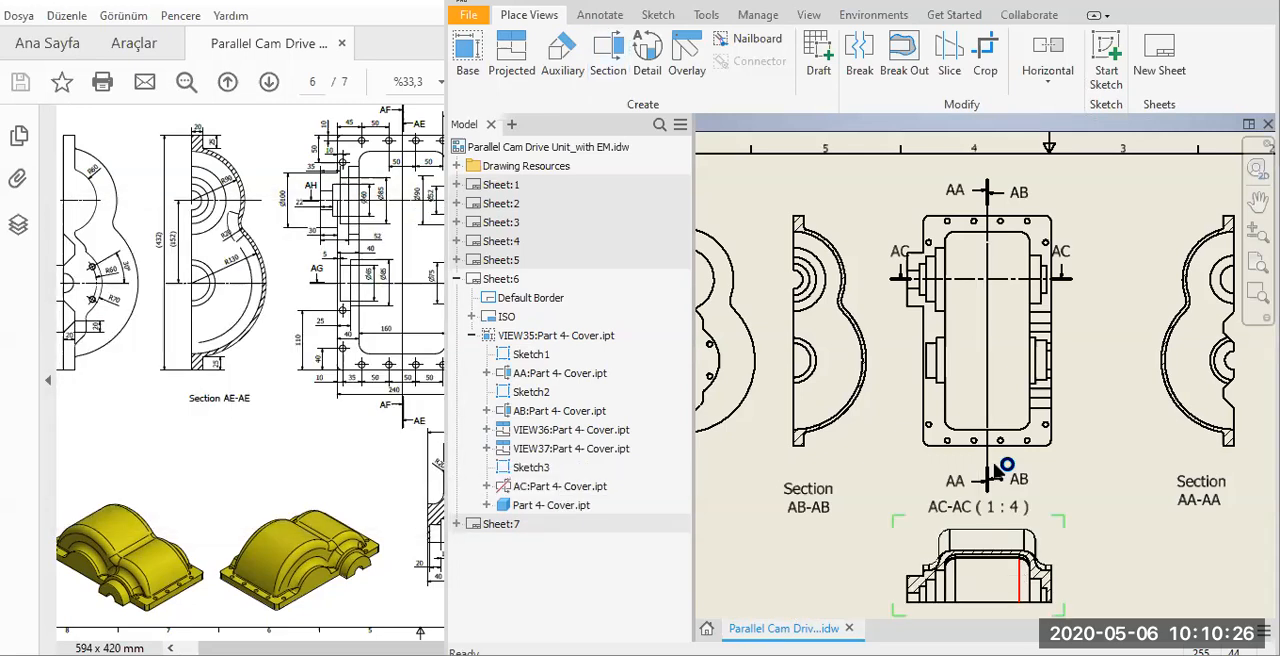
pyautogui.press('Home')
# Break the AC-AC section view's alignment and move it to the free area above the title block, with its label underneath.
pyautogui.click(318, 485)
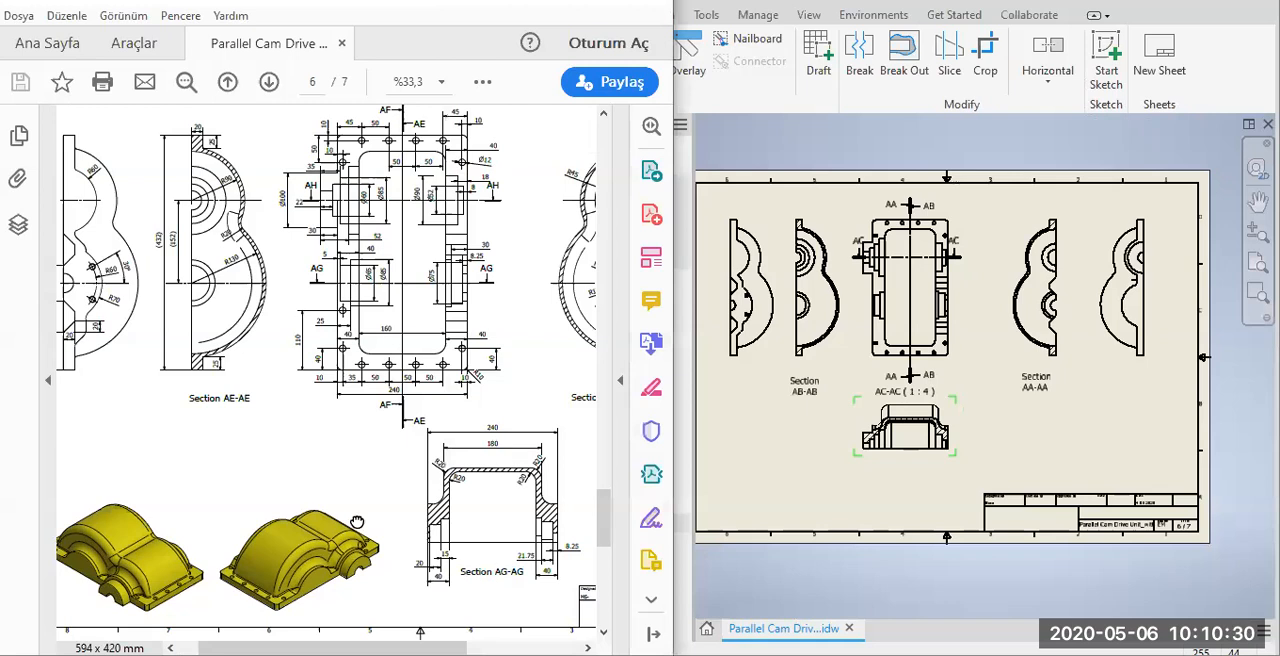
pyautogui.hscroll(3, 553, 517)
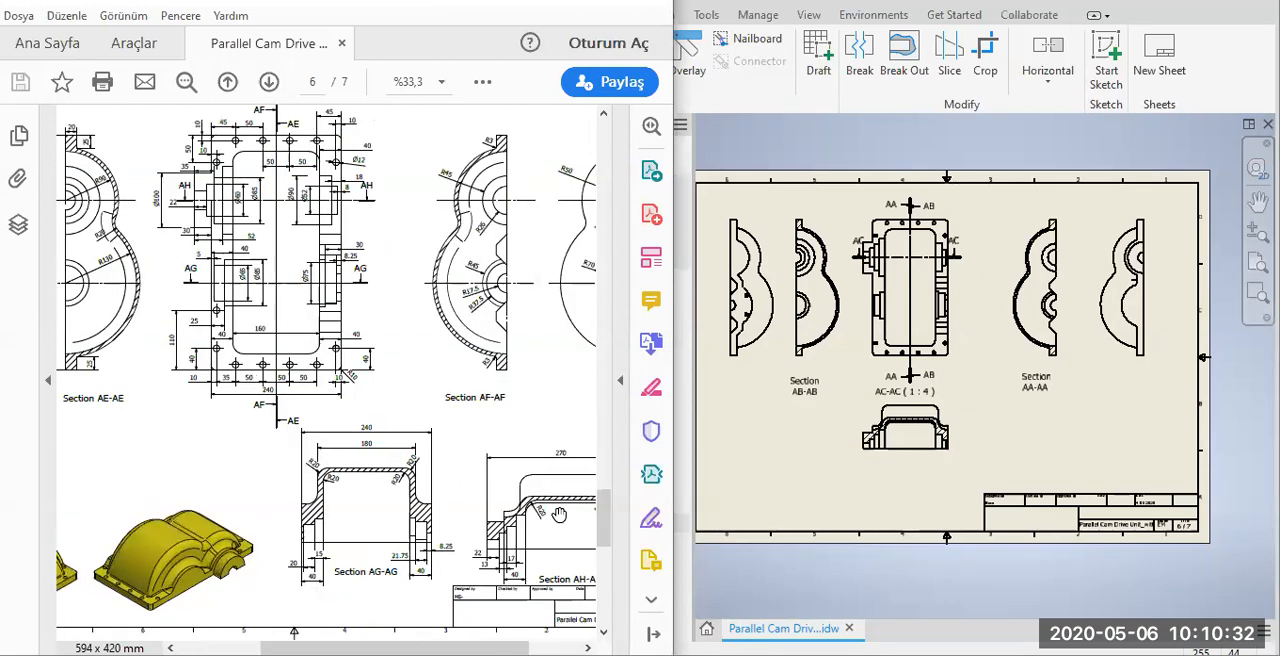
pyautogui.click(930, 466)
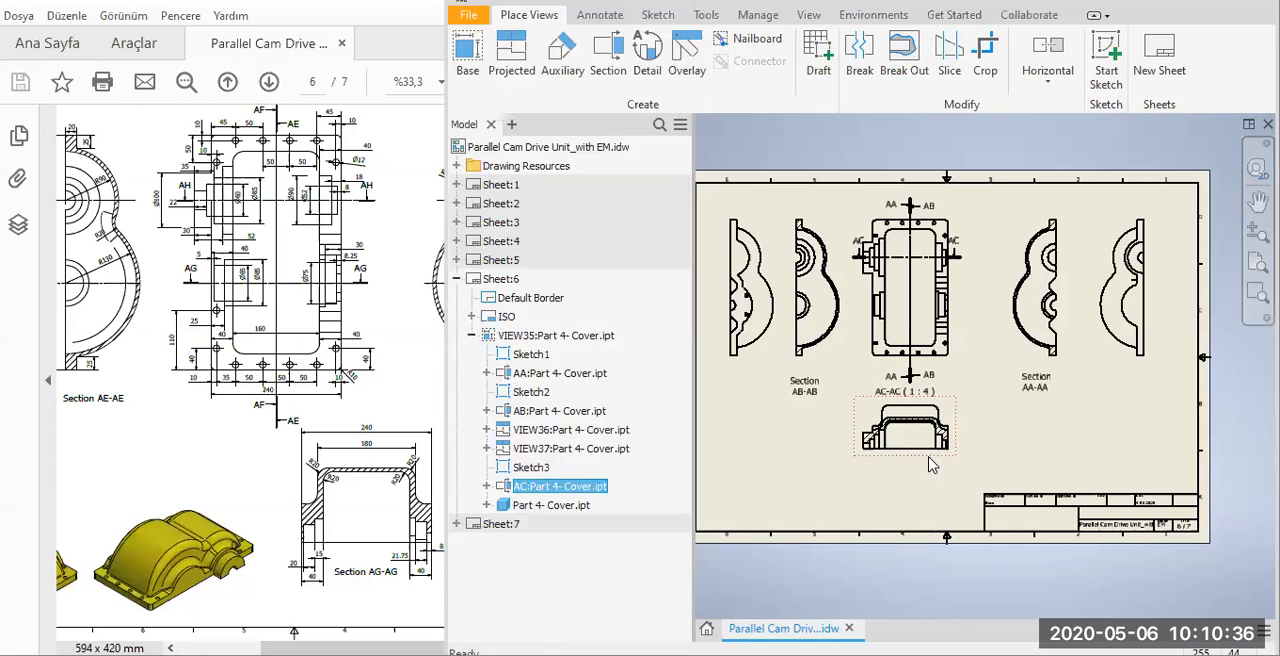
pyautogui.rightClick(974, 420)
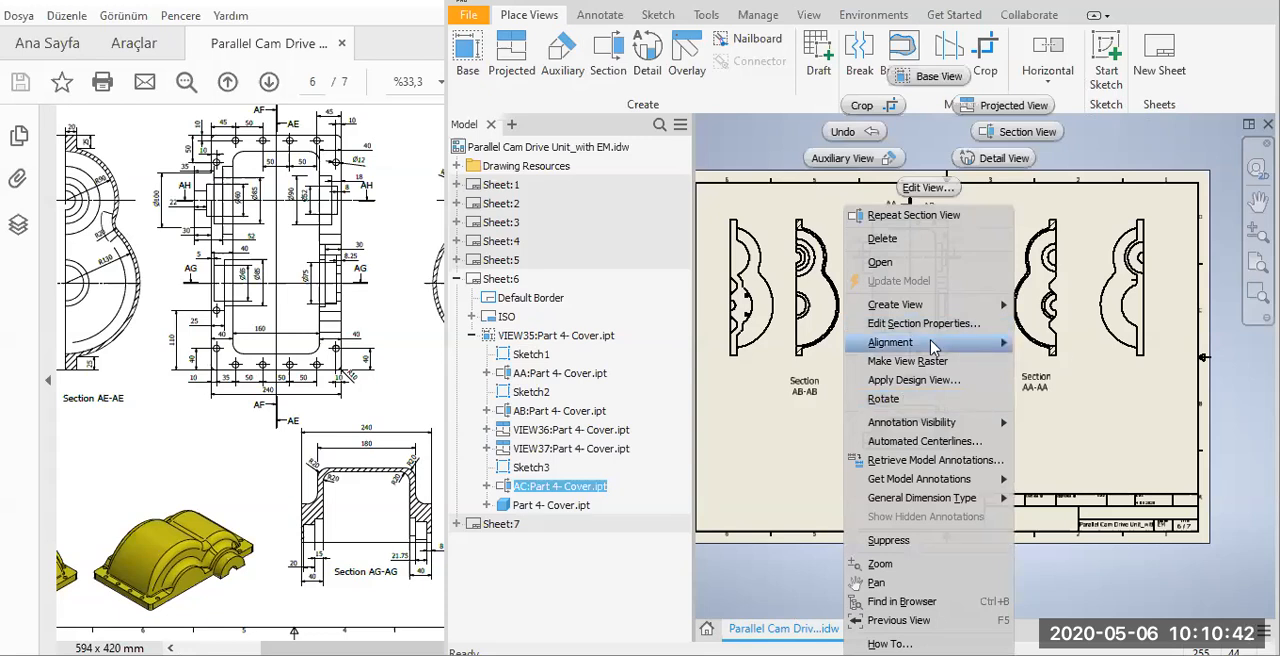
pyautogui.moveTo(933, 346)
pyautogui.click(1038, 400)
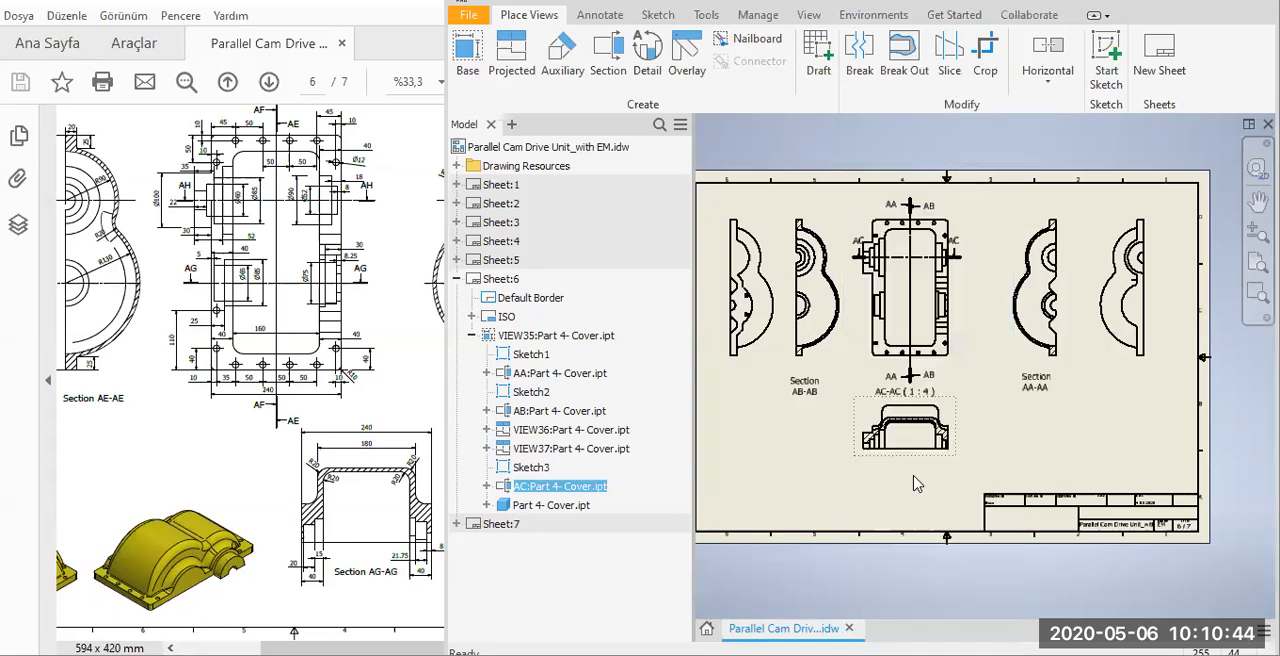
pyautogui.moveTo(1174, 440); pyautogui.dragTo(1152, 454)
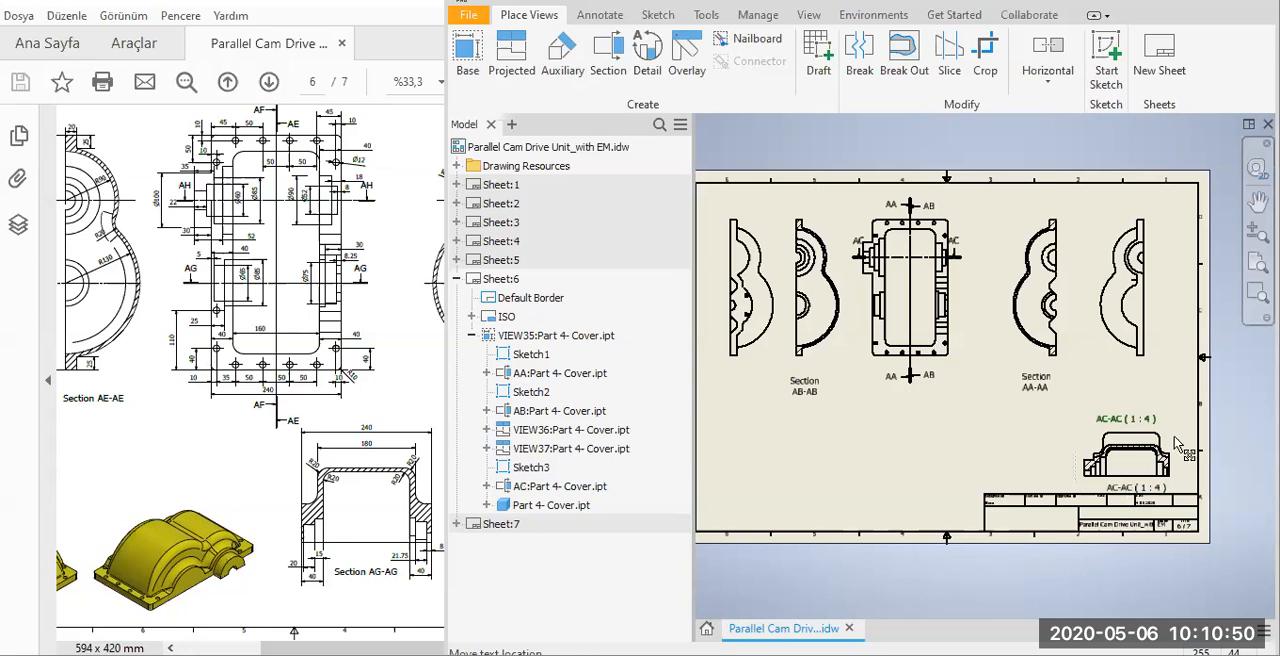
pyautogui.click(1173, 430)
pyautogui.moveTo(1176, 430); pyautogui.dragTo(1122, 508)
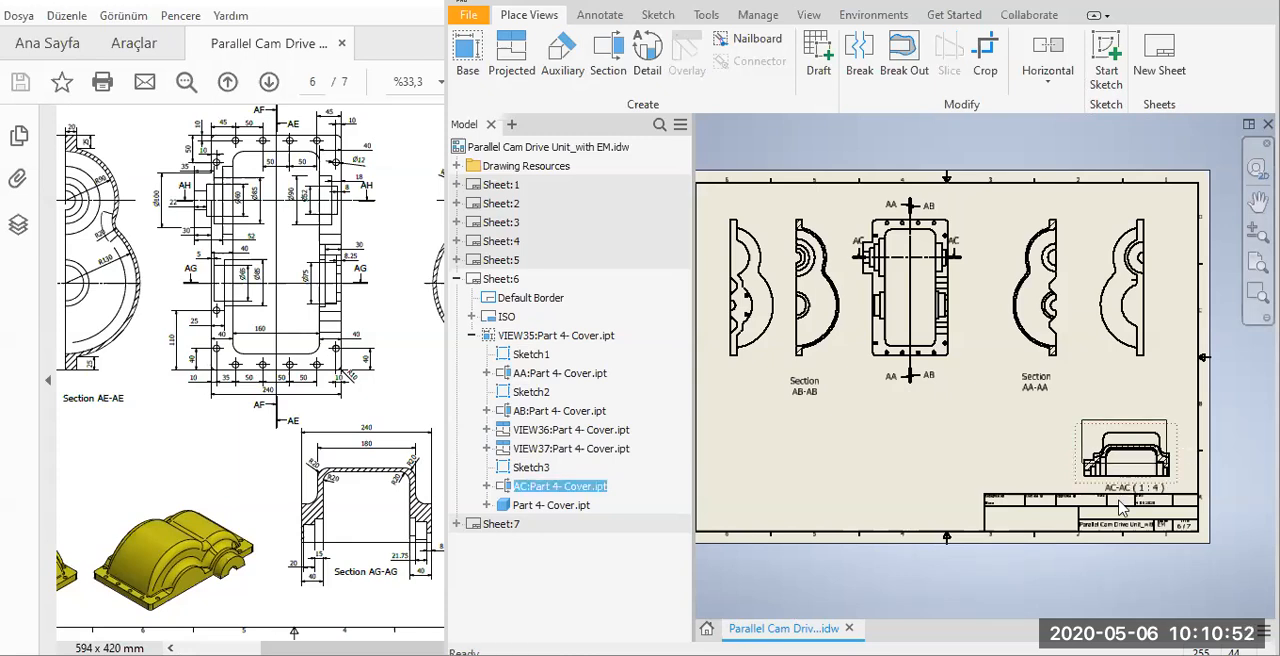
# Edit the AC-AC view label to remove the scale and add the word "Section" on a line above the view name.
pyautogui.scroll(-2, 1122, 508)
pyautogui.scroll(4, 1122, 508)
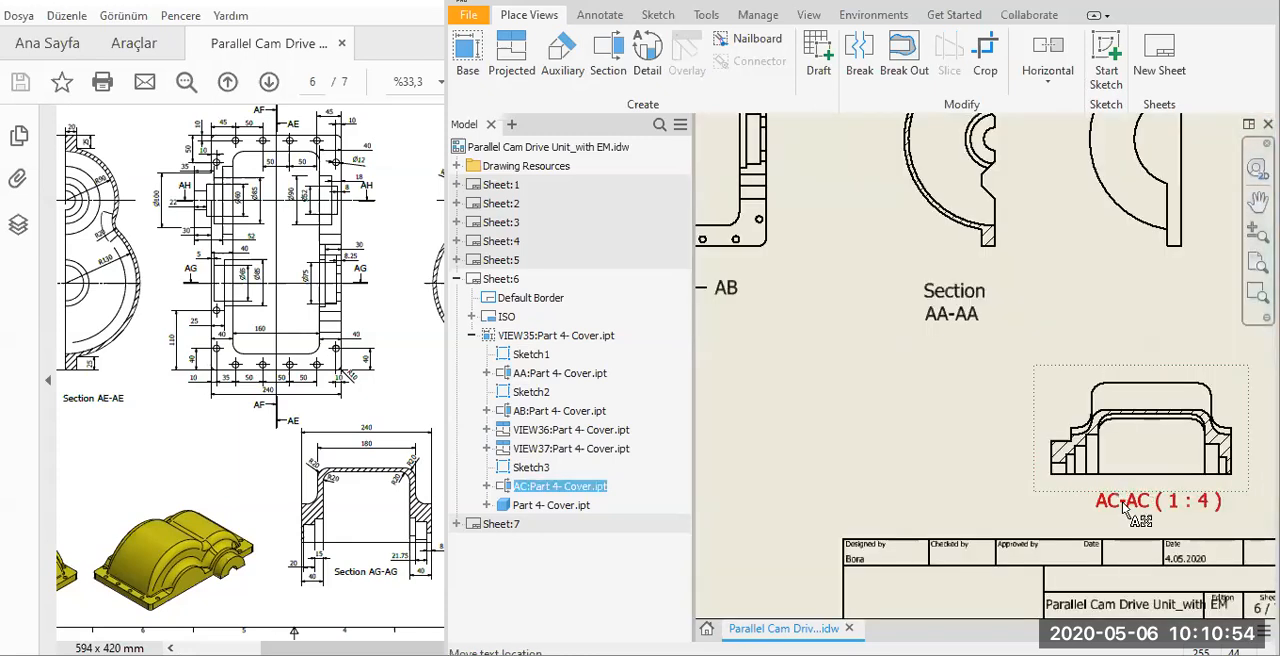
pyautogui.click(942, 487)
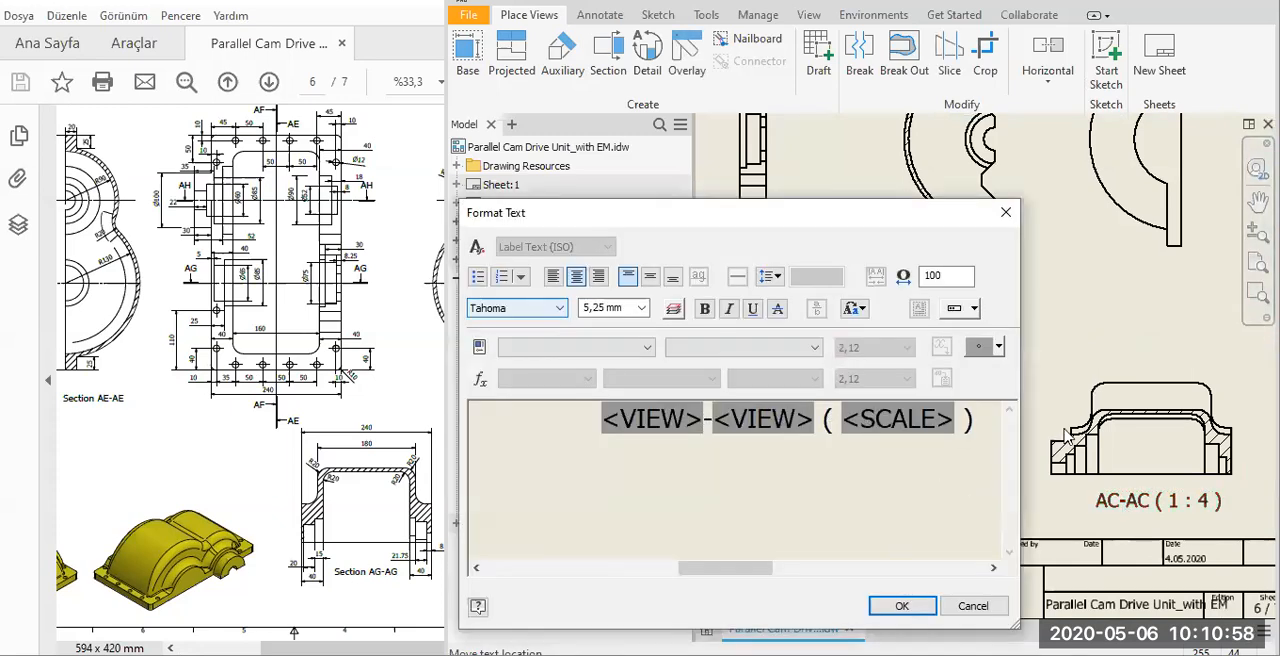
pyautogui.press('Delete')
pyautogui.press('Delete')
pyautogui.press('Delete')
pyautogui.press('Delete')
pyautogui.press('Delete')
pyautogui.press('Delete')
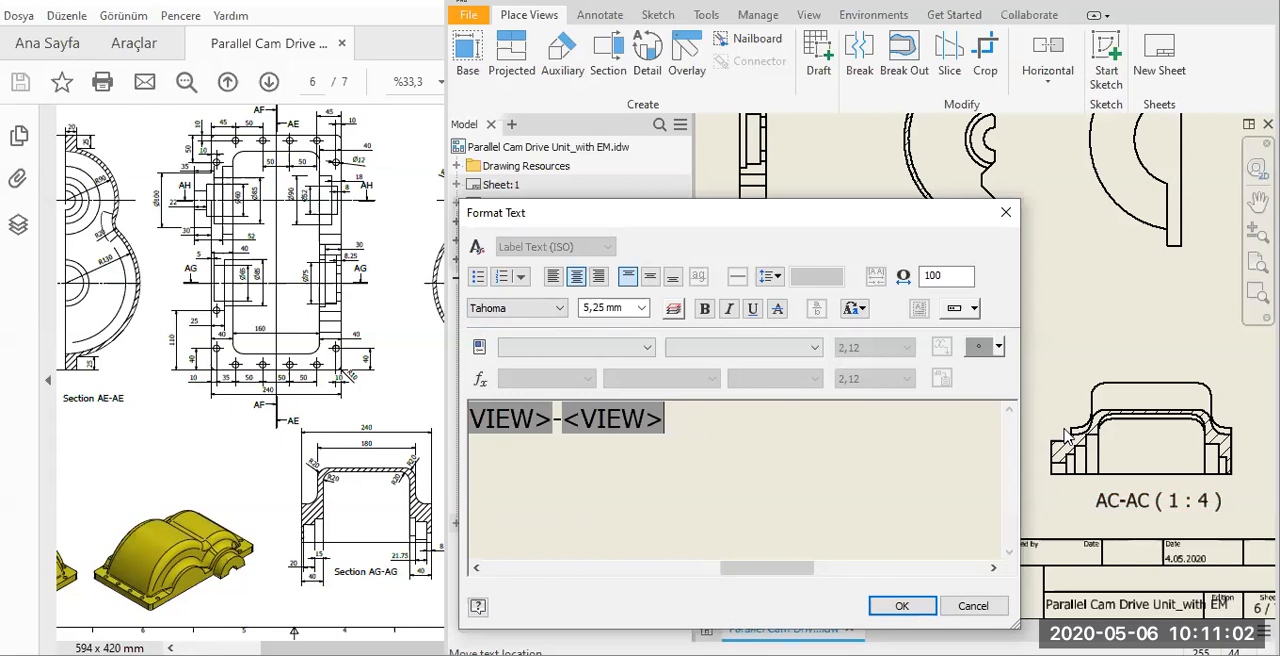
pyautogui.press('Home')
pyautogui.press('Return')
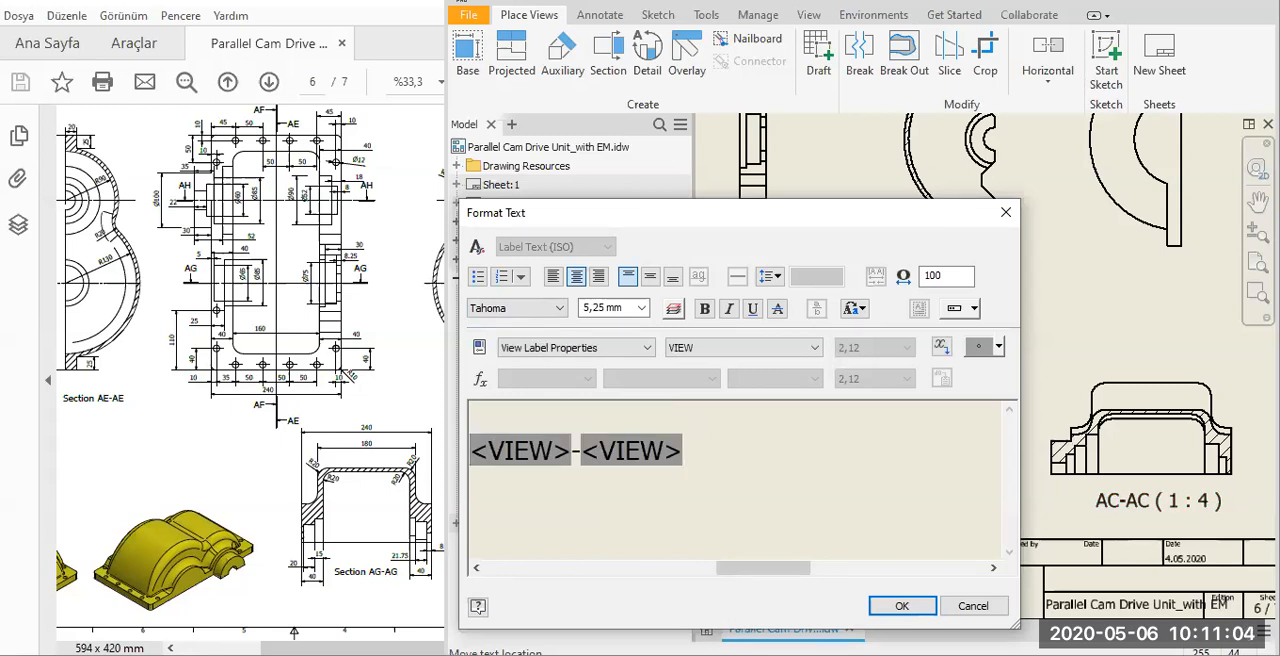
pyautogui.write('Seciton')
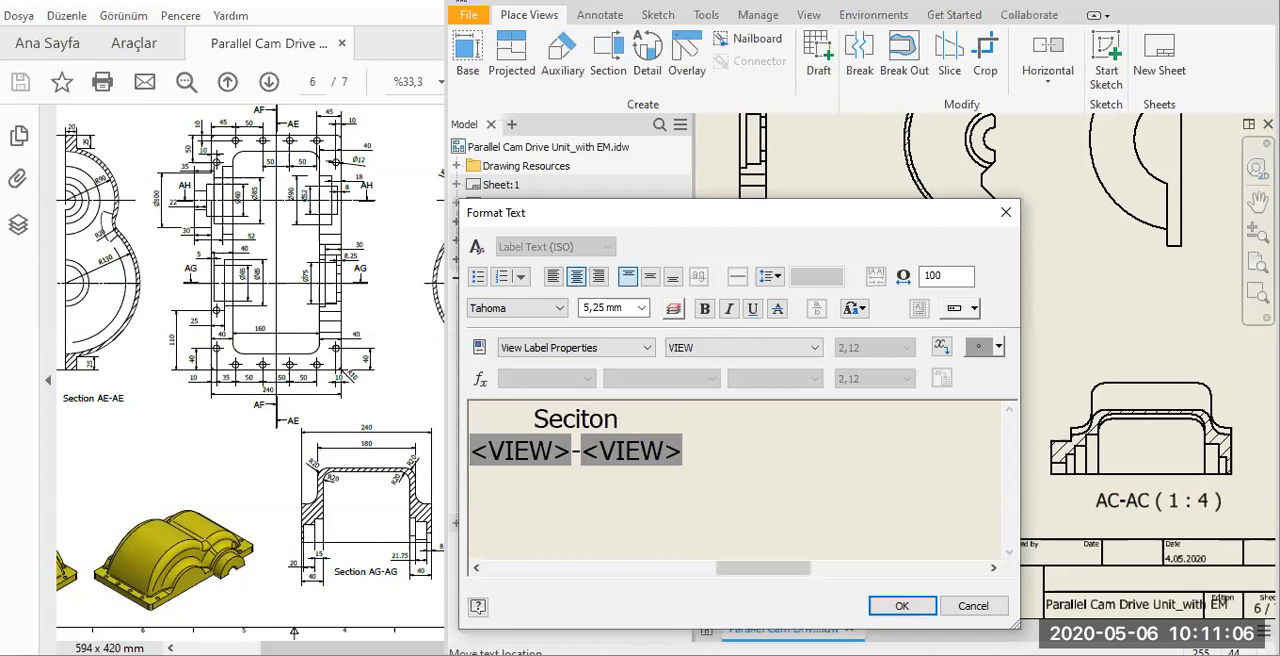
pyautogui.click(578, 425)
pyautogui.press('BackSpace')
pyautogui.press('Right')
pyautogui.write('i')
pyautogui.click(901, 605)
# Move both AC section line labels to the outer sides of their arrows on the base view.
pyautogui.scroll(2, 1163, 495)
pyautogui.moveTo(1163, 495); pyautogui.dragTo(1229, 560, button='middle')
pyautogui.scroll(-5, 950, 218)
pyautogui.moveTo(848, 250); pyautogui.dragTo(1131, 404, button='middle')
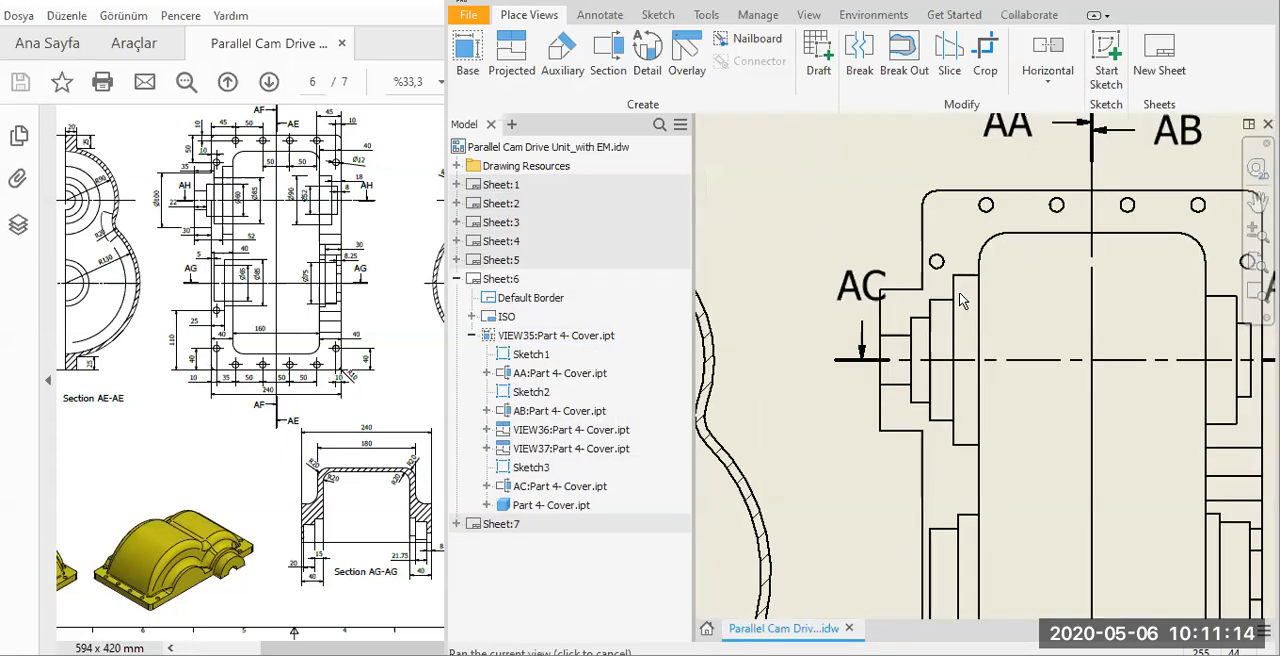
pyautogui.moveTo(959, 292); pyautogui.dragTo(990, 296, button='middle')
pyautogui.moveTo(895, 289); pyautogui.dragTo(840, 325)
pyautogui.scroll(2, 840, 325)
pyautogui.moveTo(1111, 315); pyautogui.dragTo(1139, 345)
pyautogui.moveTo(1083, 337); pyautogui.dragTo(1083, 337, button='middle')
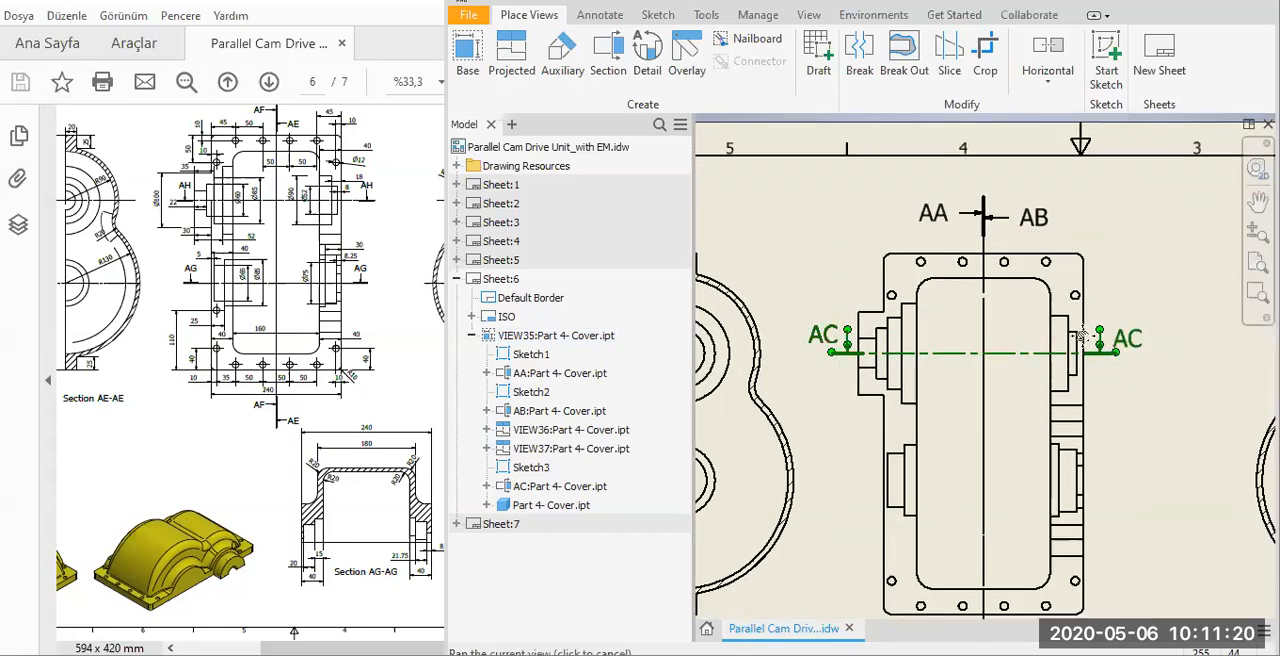
# Move the AB label above its arrow and the AA label below its arrow at the upper end of the vertical section lines.
pyautogui.moveTo(1043, 222); pyautogui.dragTo(1066, 297, button='middle')
pyautogui.scroll(-3, 1066, 297)
pyautogui.moveTo(1051, 286); pyautogui.dragTo(1007, 253)
pyautogui.moveTo(862, 282); pyautogui.dragTo(908, 310)
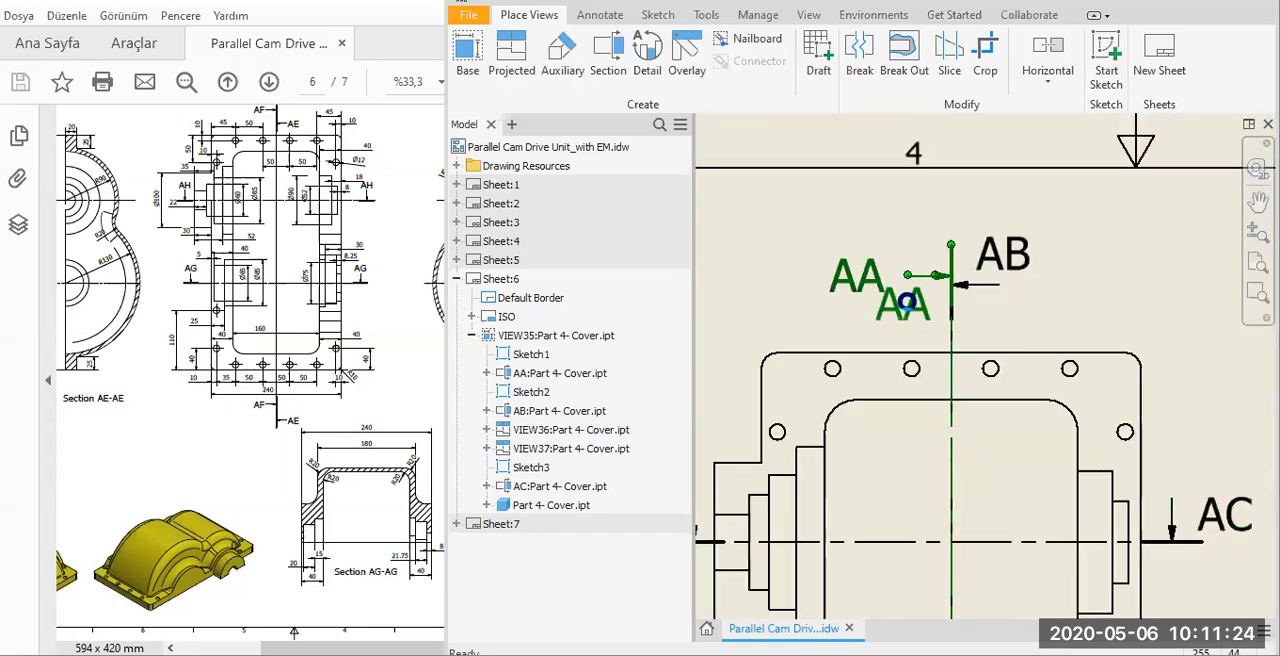
pyautogui.scroll(3, 1003, 134)
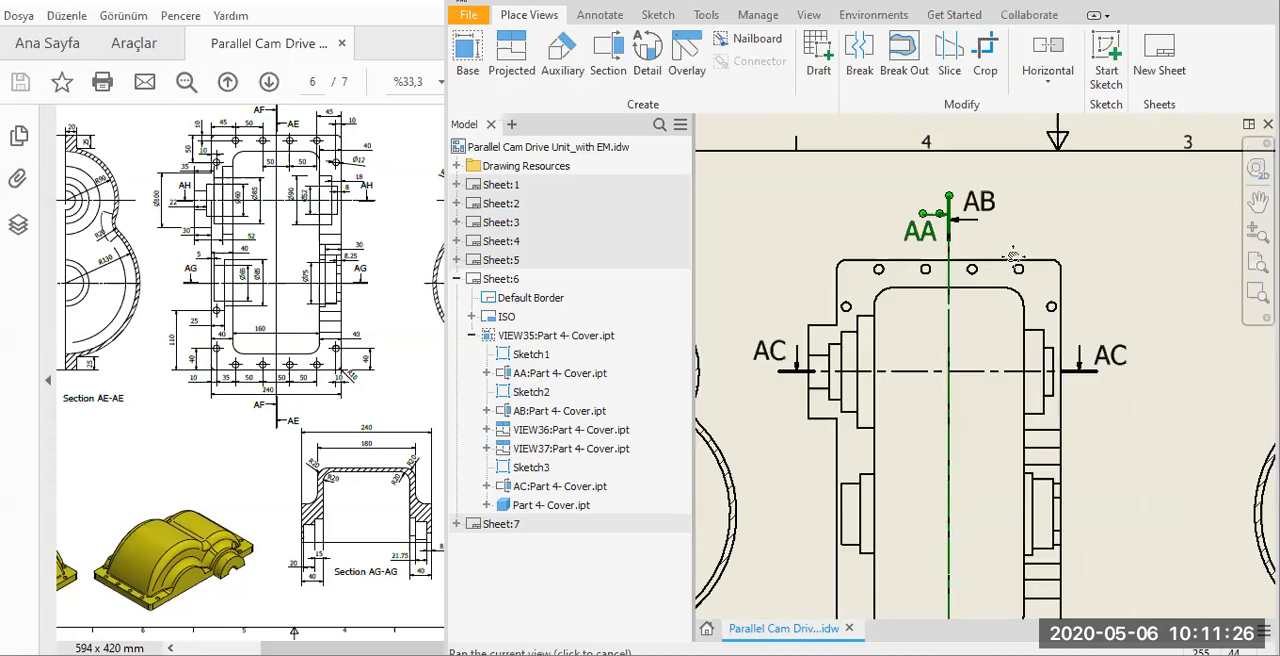
# Move the AB label below its arrow and the AA label above its arrow at the lower end of the vertical section lines.
pyautogui.moveTo(1004, 438); pyautogui.dragTo(998, 141, button='middle')
pyautogui.moveTo(1003, 437); pyautogui.dragTo(969, 456)
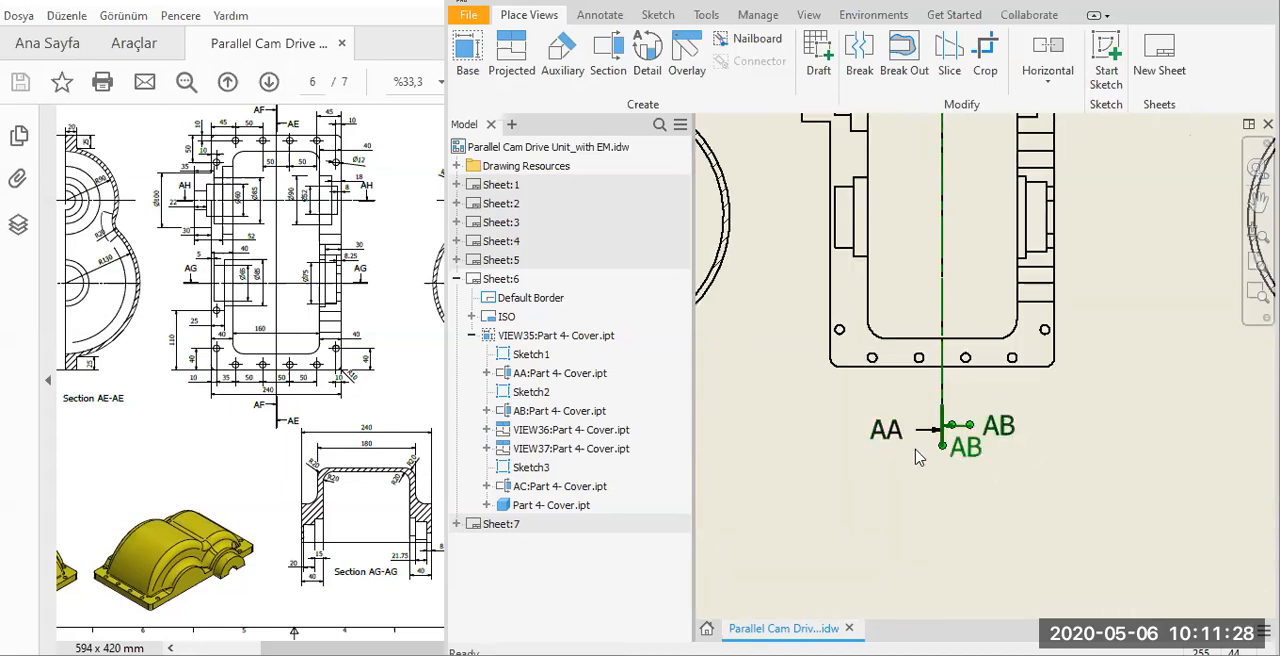
pyautogui.click(896, 420)
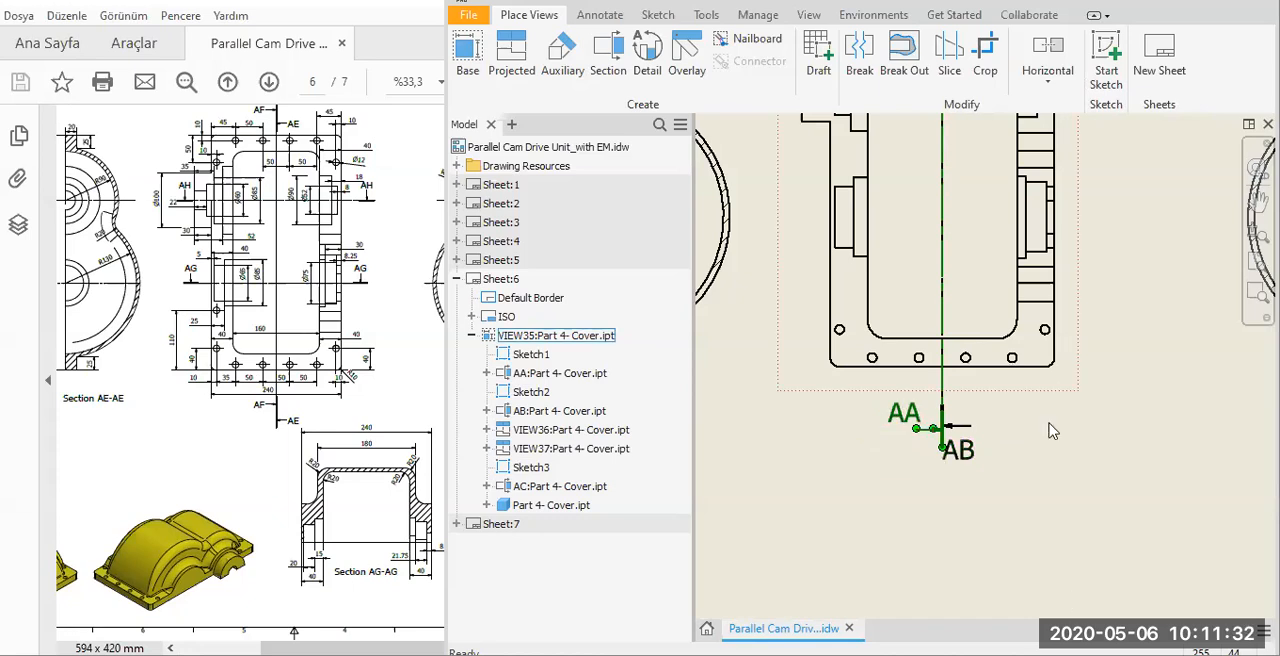
pyautogui.scroll(4, 1050, 428)
pyautogui.moveTo(1048, 425); pyautogui.dragTo(903, 304, button='middle')
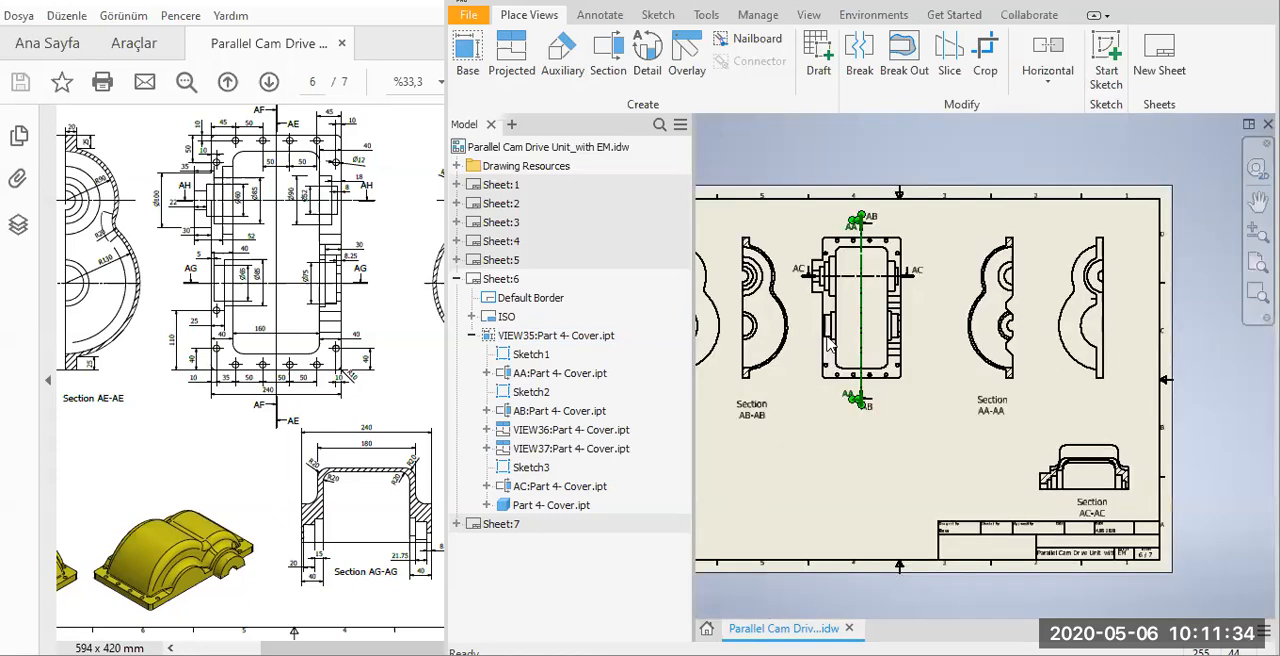
pyautogui.click(614, 57)
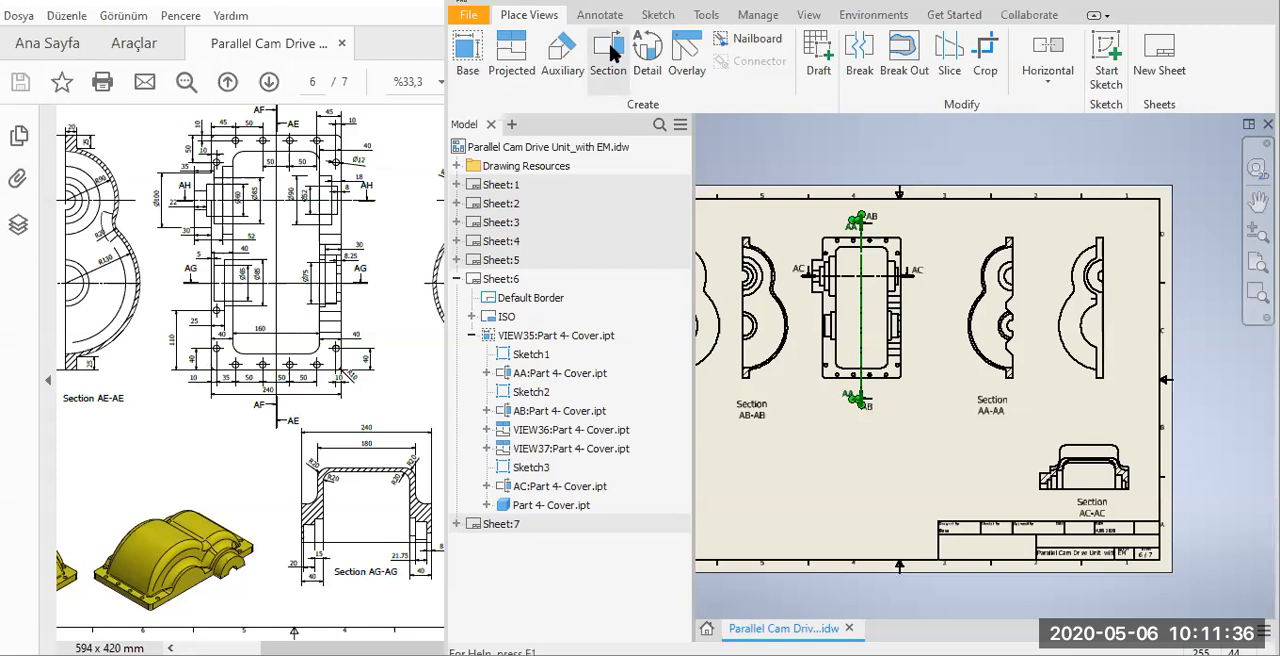
pyautogui.scroll(-5, 945, 330)
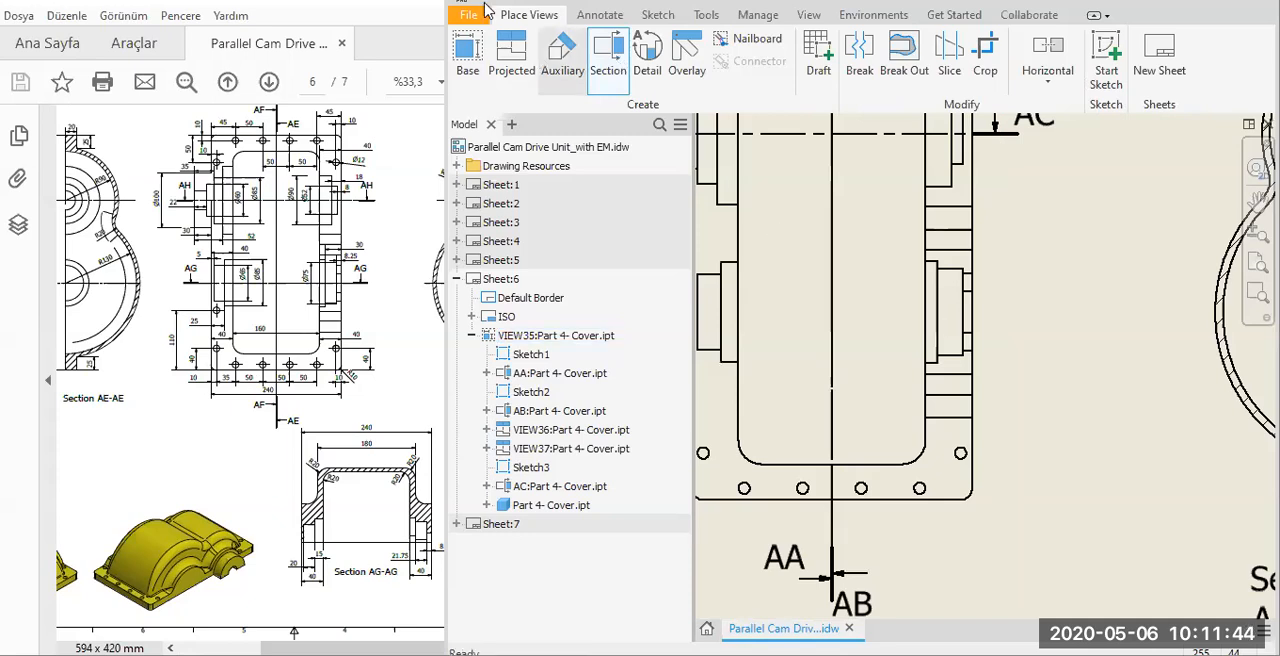
pyautogui.press('Escape')
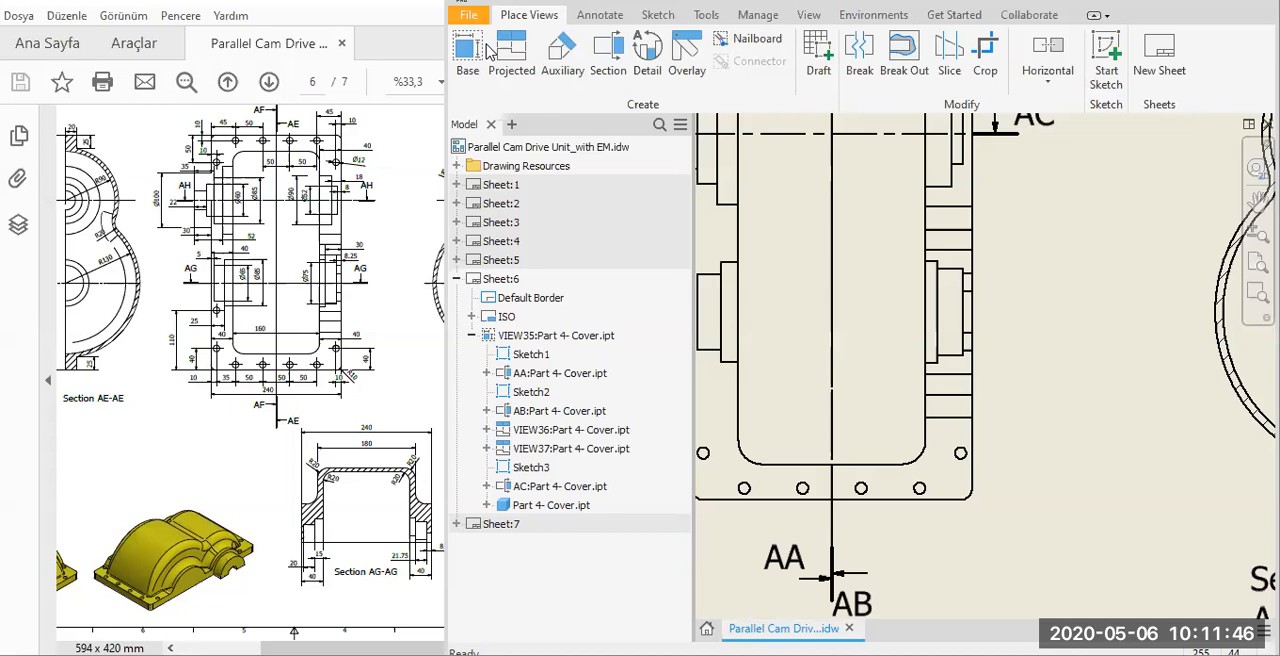
# Save the drawing Parallel Cam Drive Unit_with EM.idw together with all its dependent files.
pyautogui.hotkey('alt', 'f')
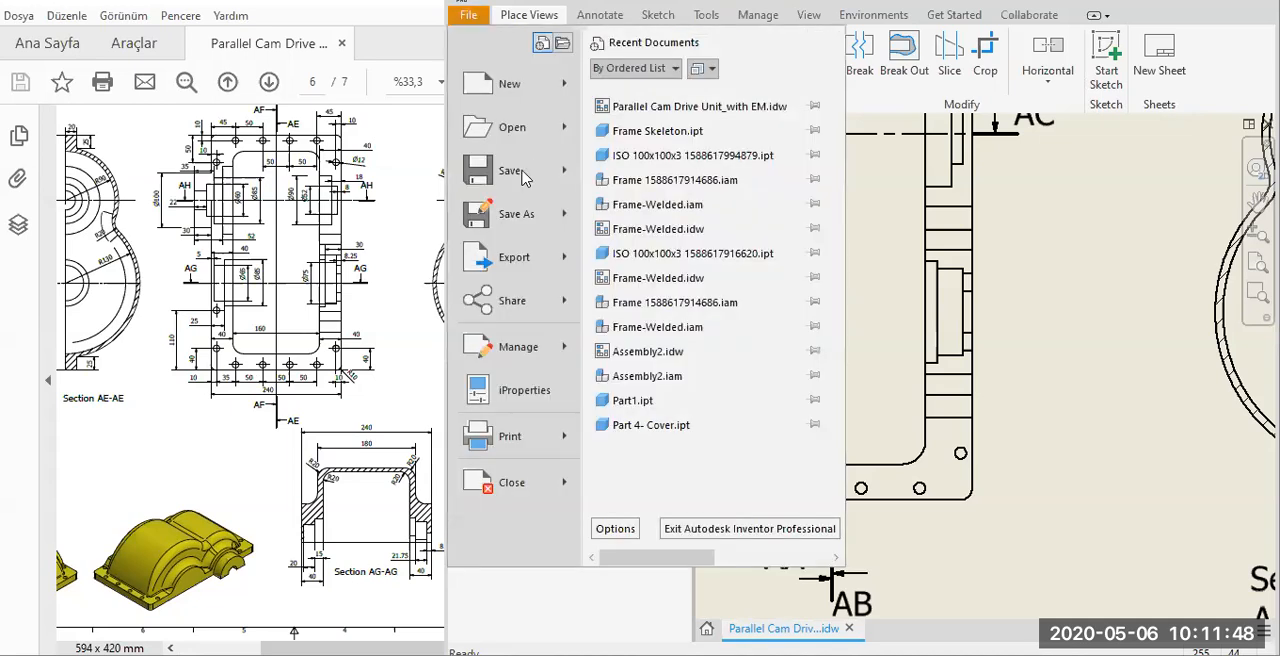
pyautogui.click(524, 177)
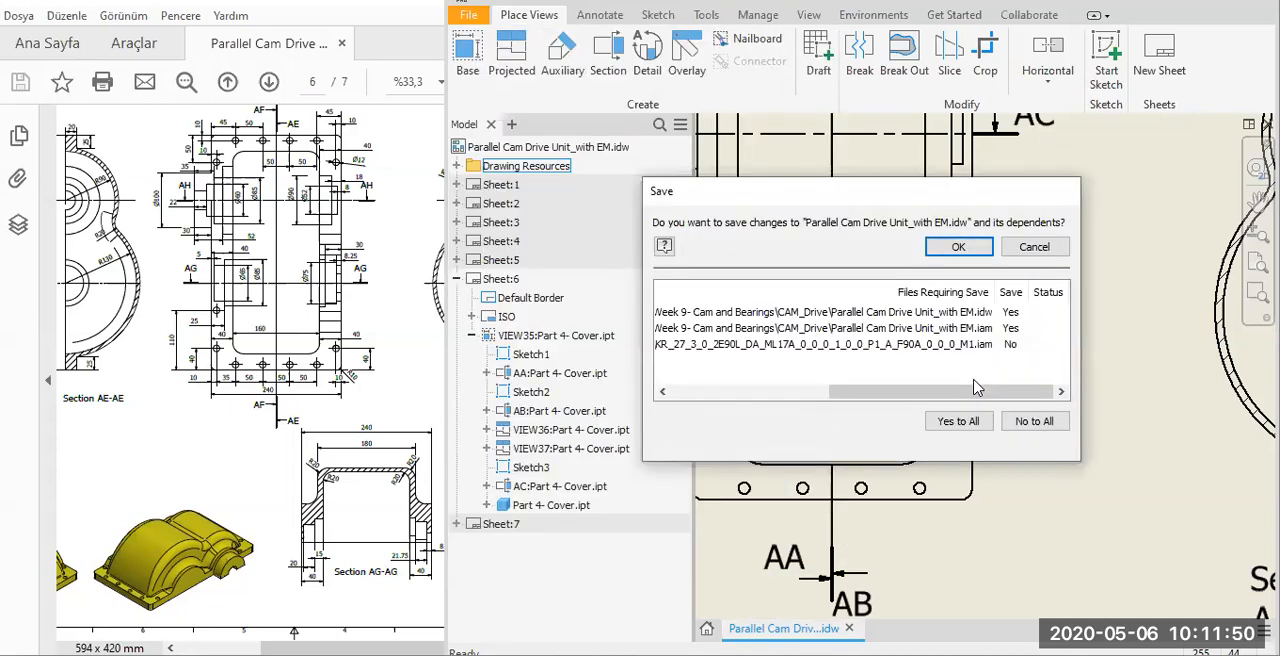
pyautogui.click(958, 421)
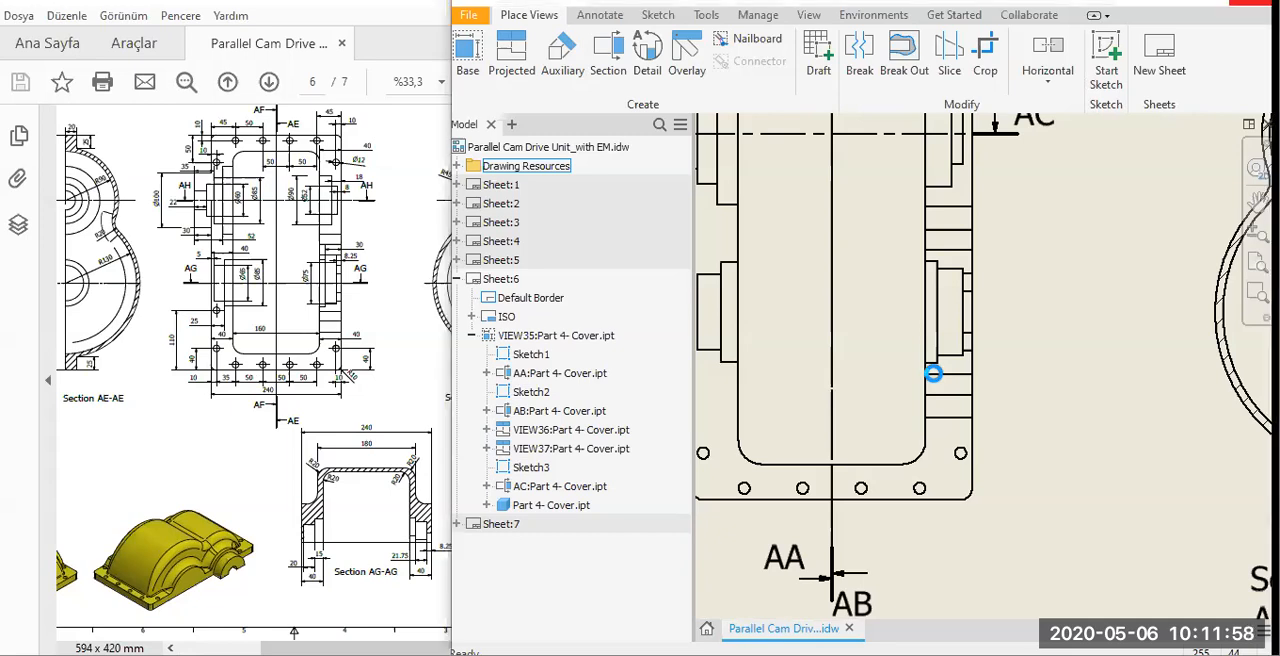
pyautogui.click(809, 300)
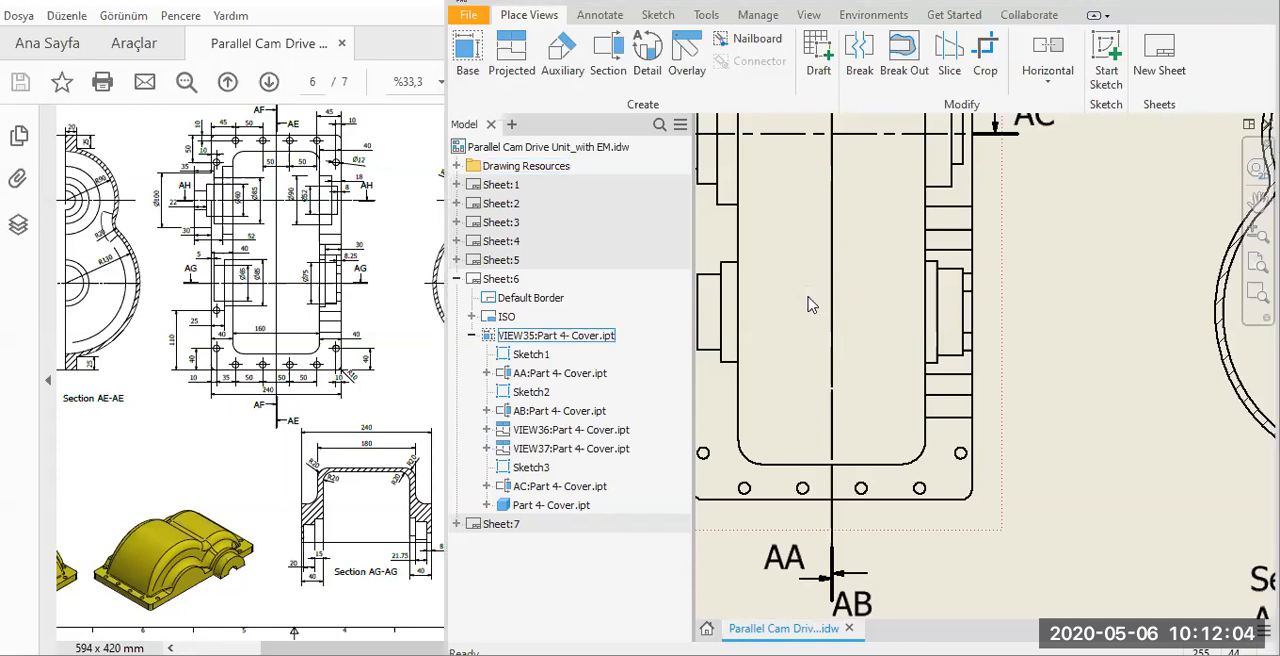
pyautogui.click(610, 55)
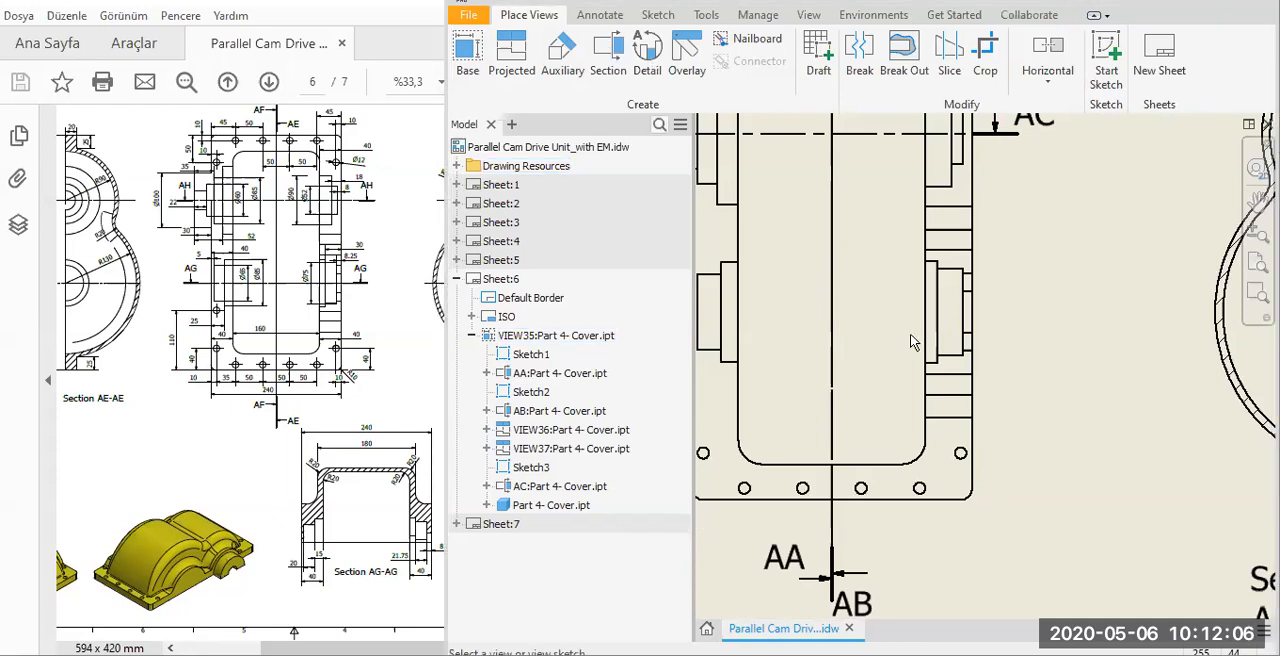
pyautogui.click(617, 70)
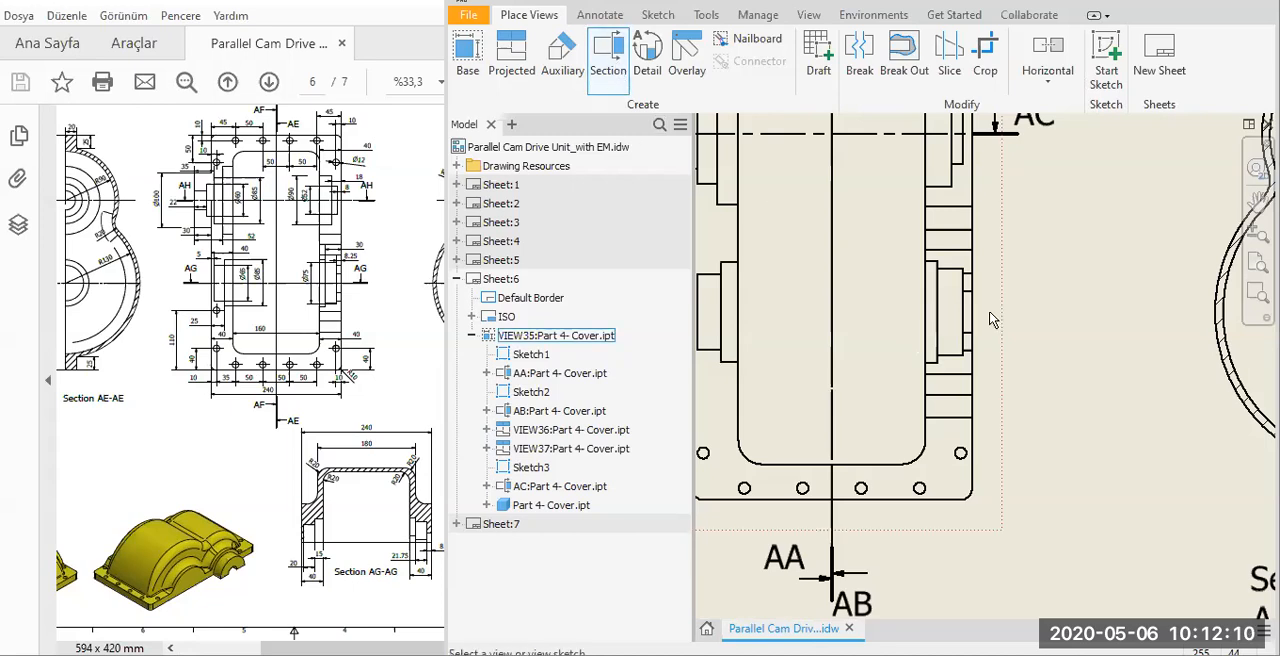
pyautogui.click(942, 316)
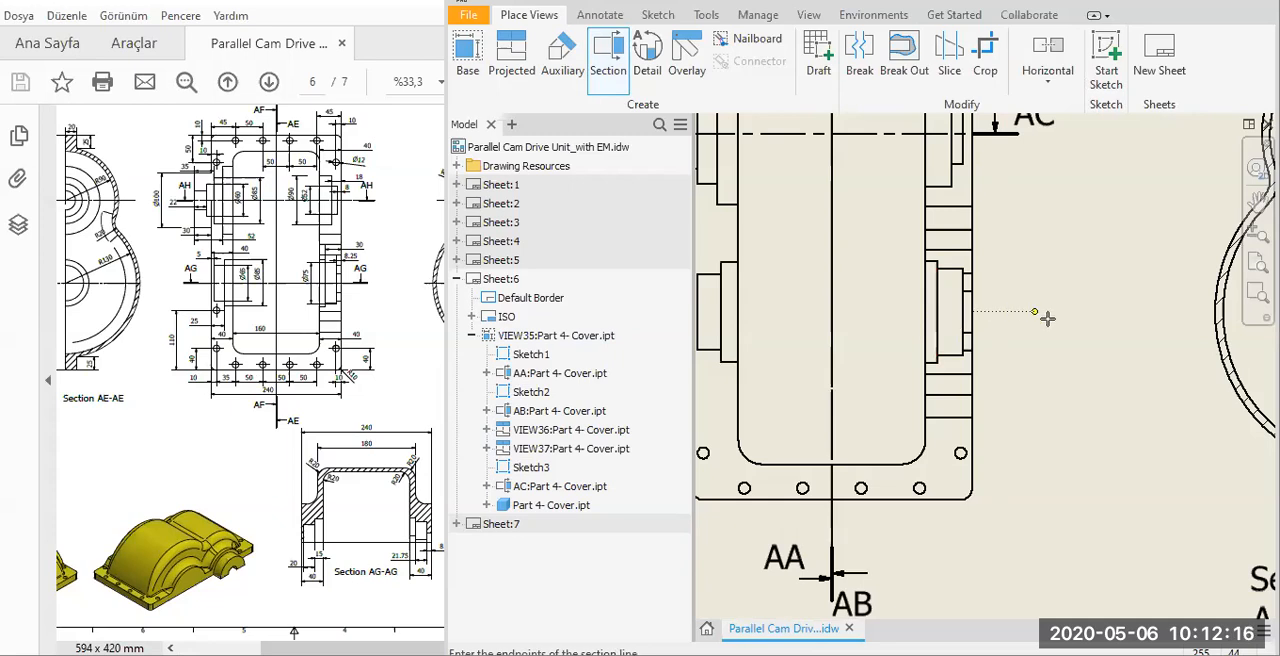
pyautogui.scroll(-3, 925, 322)
pyautogui.scroll(1, 905, 311)
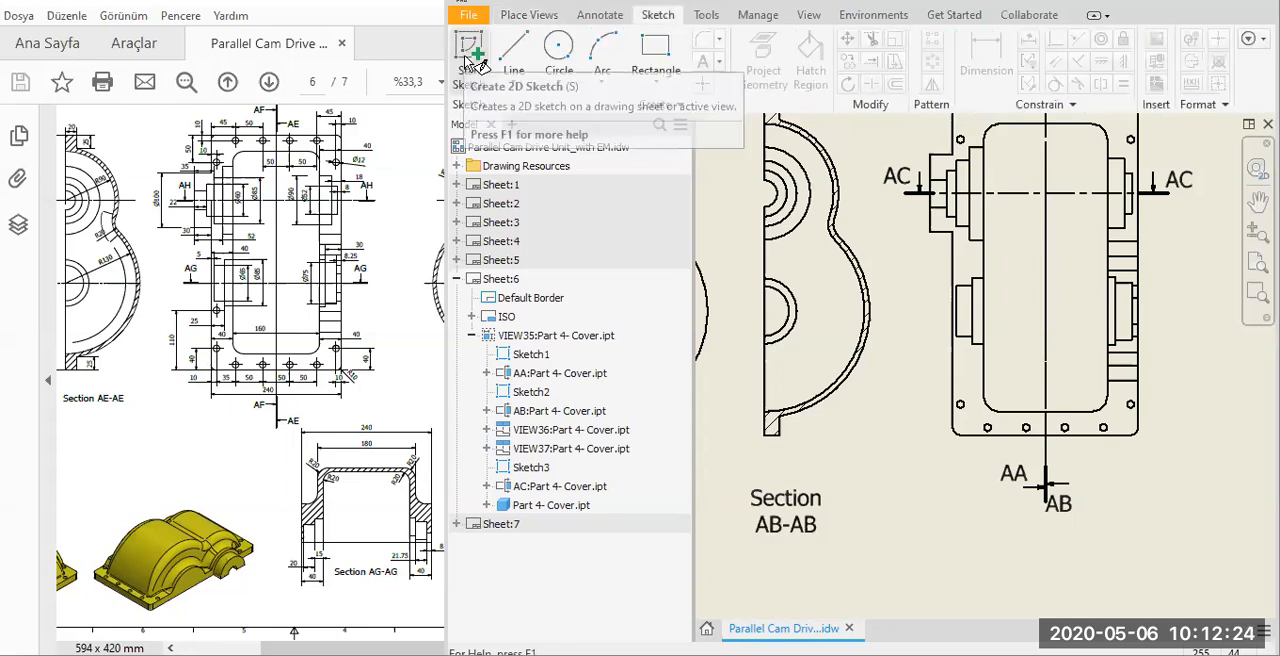
# Start a sketch on the base view and draw a horizontal line across its lower bosses, extending past both outer edges.
pyautogui.click(937, 448)
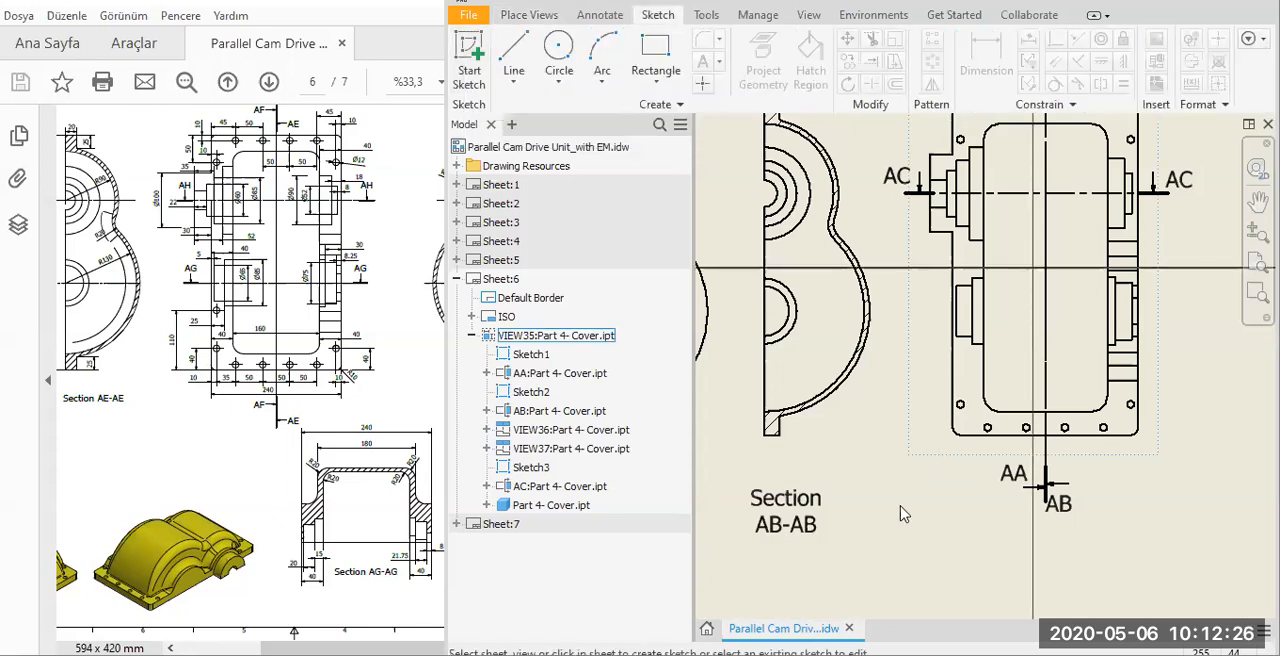
pyautogui.click(513, 53)
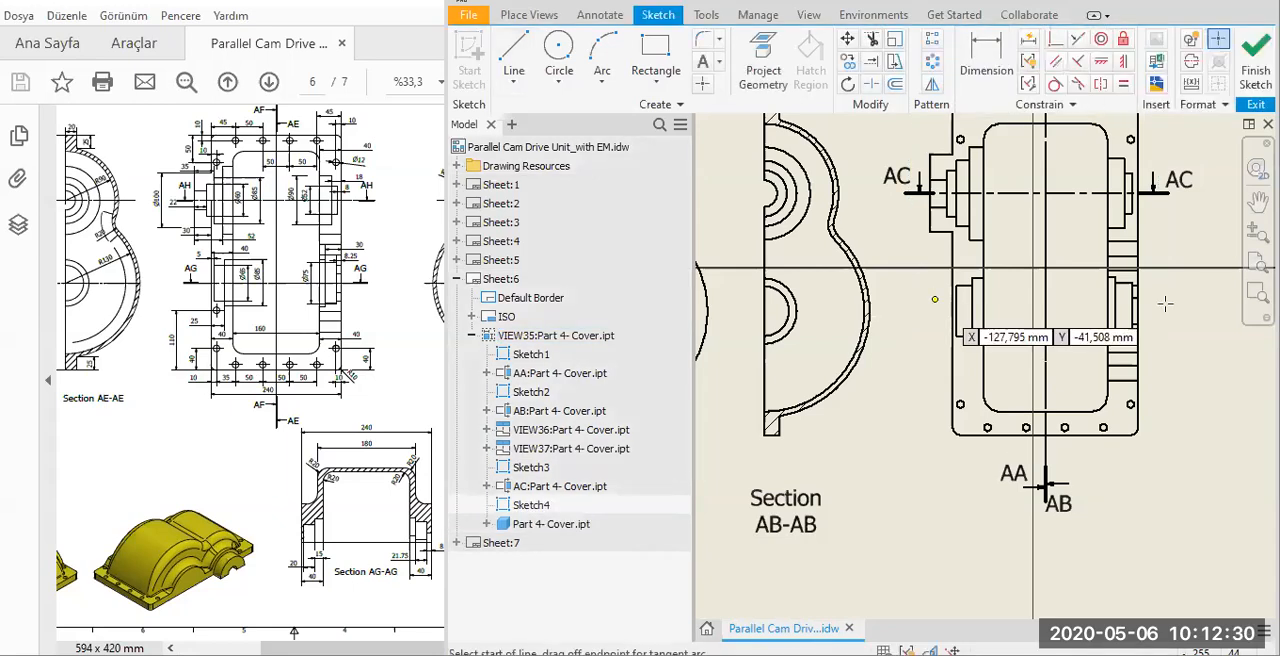
pyautogui.click(933, 298)
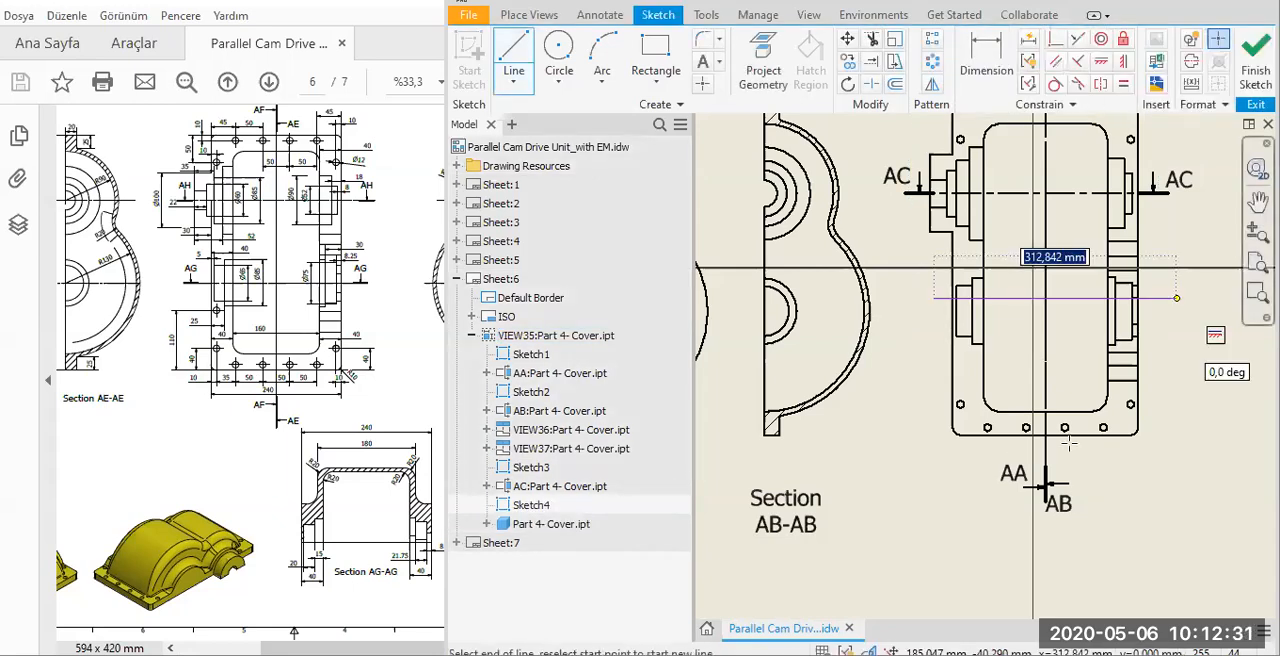
# Project the lower boss's vertical edge, constrain the horizontal line coincident with that edge's midpoint, and finish the sketch.
pyautogui.click(762, 54)
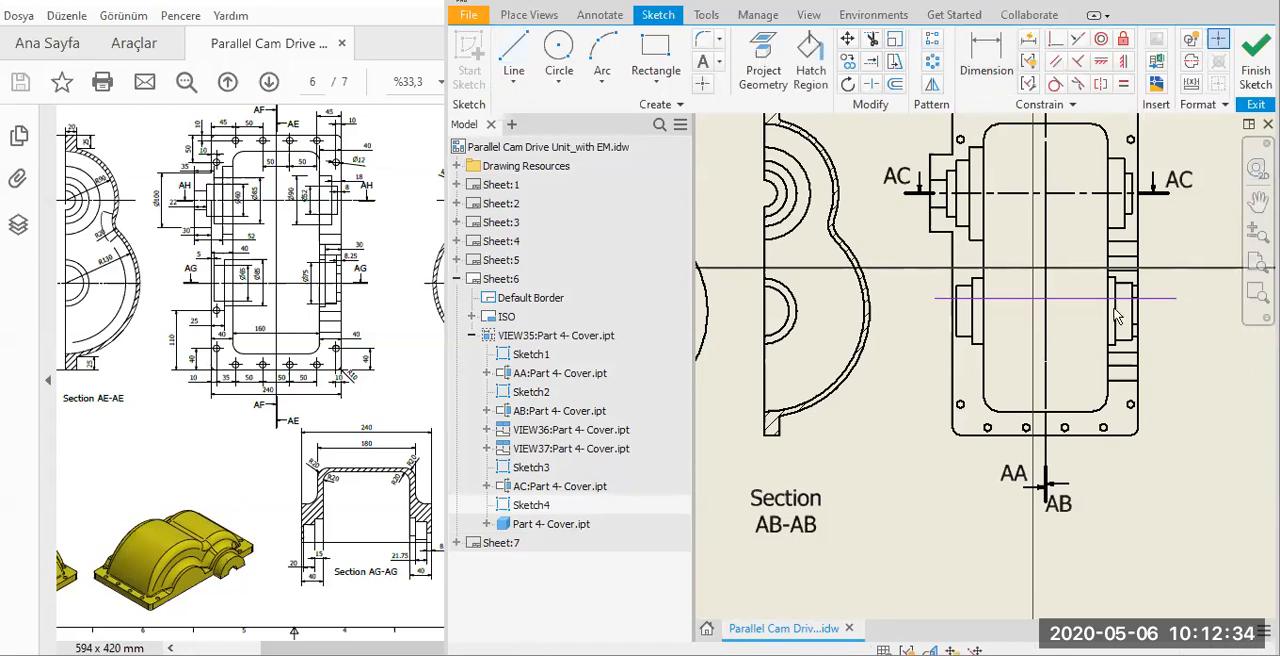
pyautogui.click(766, 58)
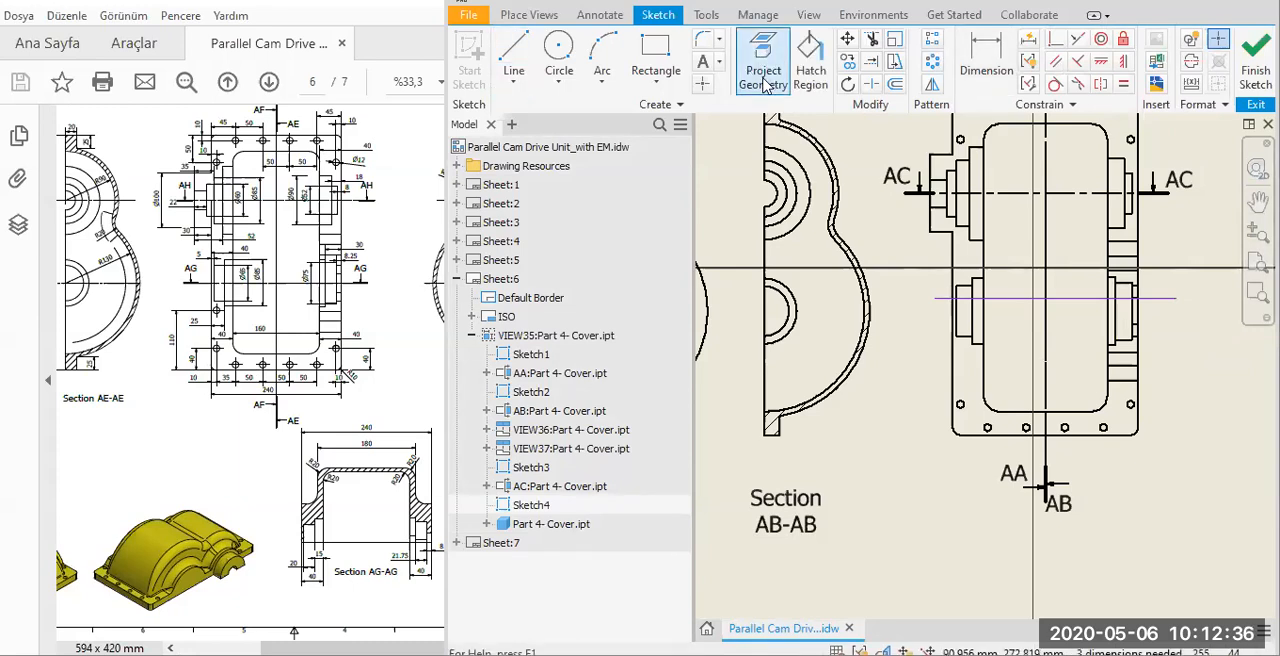
pyautogui.click(1120, 323)
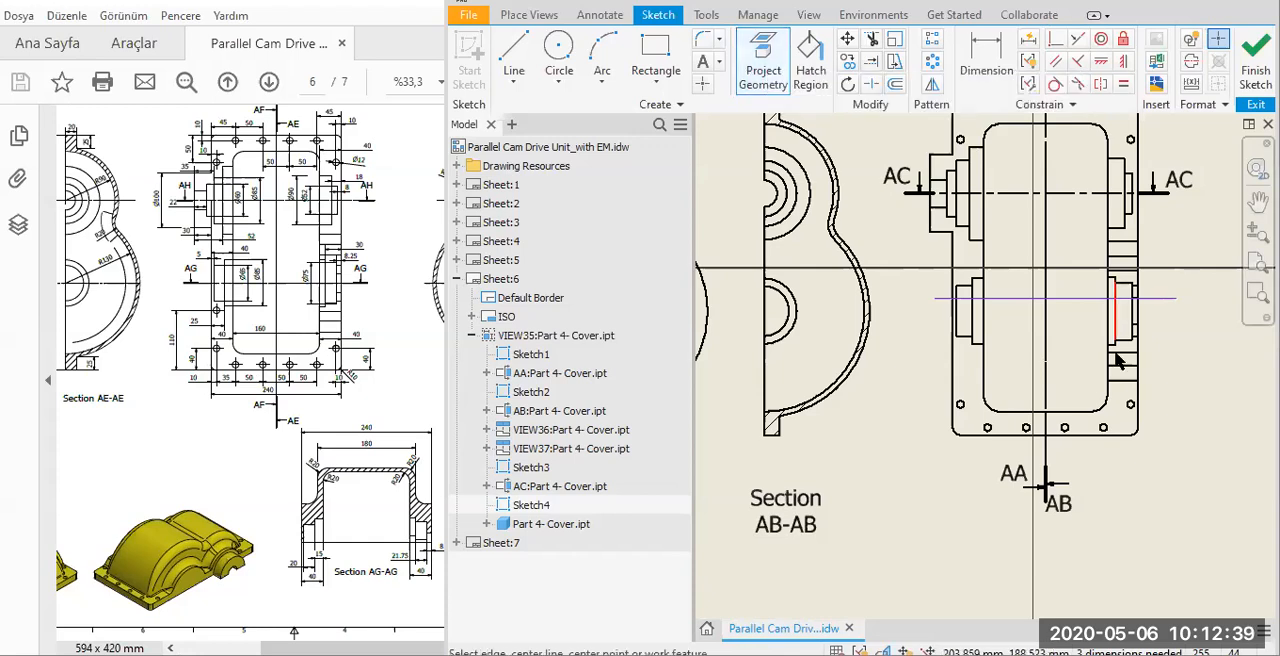
pyautogui.click(1052, 40)
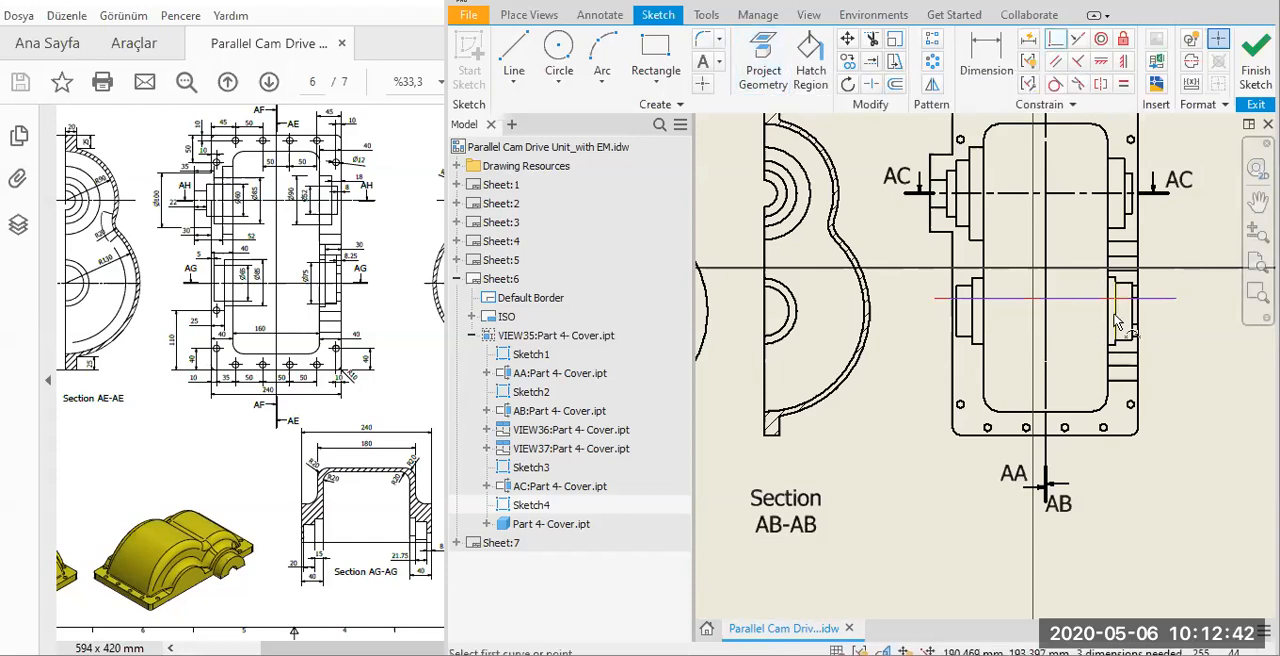
pyautogui.click(1116, 313)
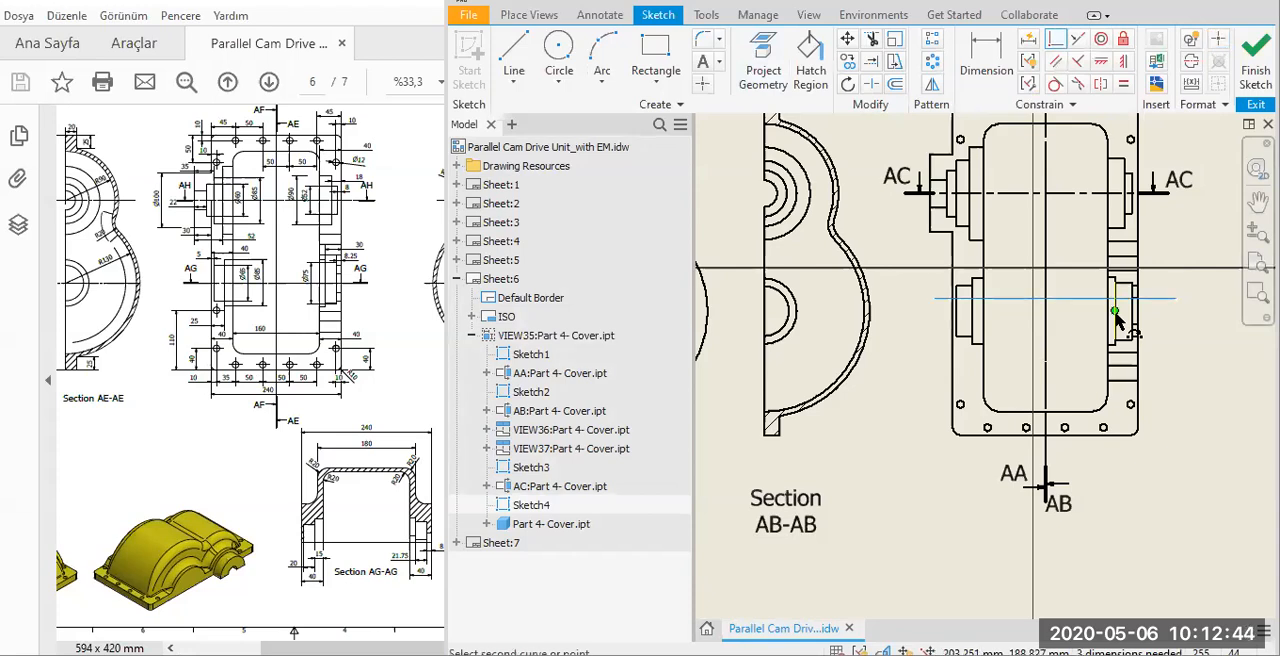
pyautogui.click(1115, 311)
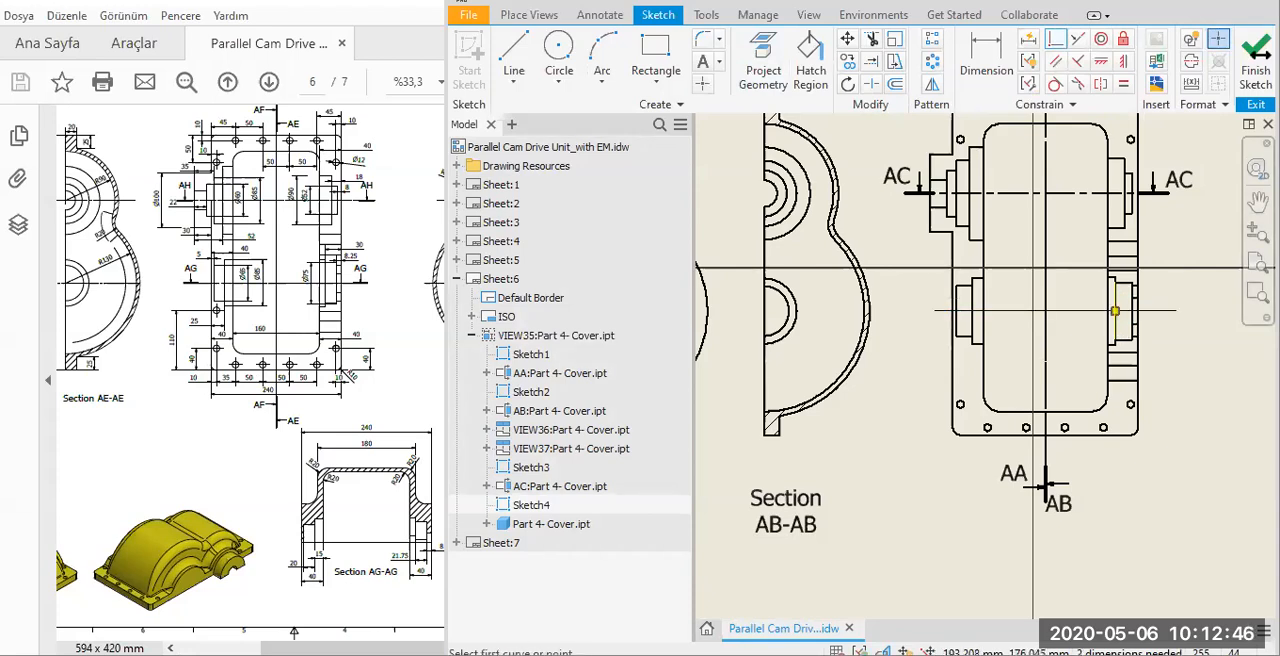
pyautogui.click(1256, 62)
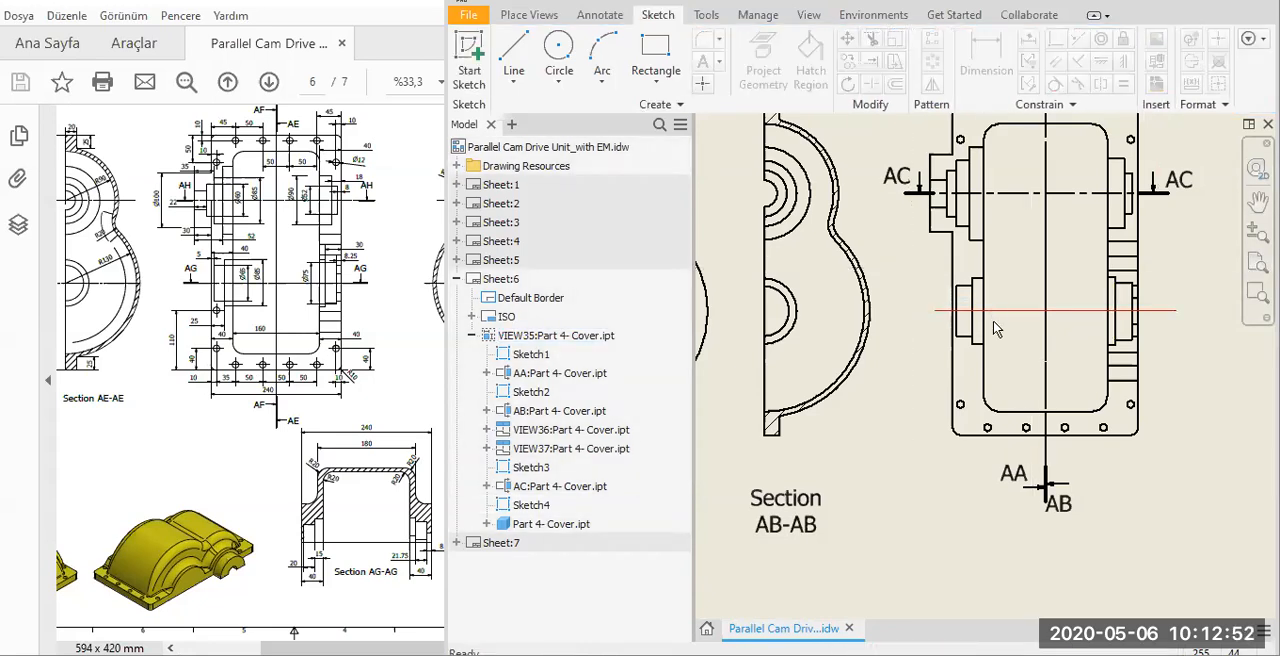
# Create a full-depth projected section view from the sketched line through the lower bosses and place it below the base view.
pyautogui.doubleClick(532, 505)
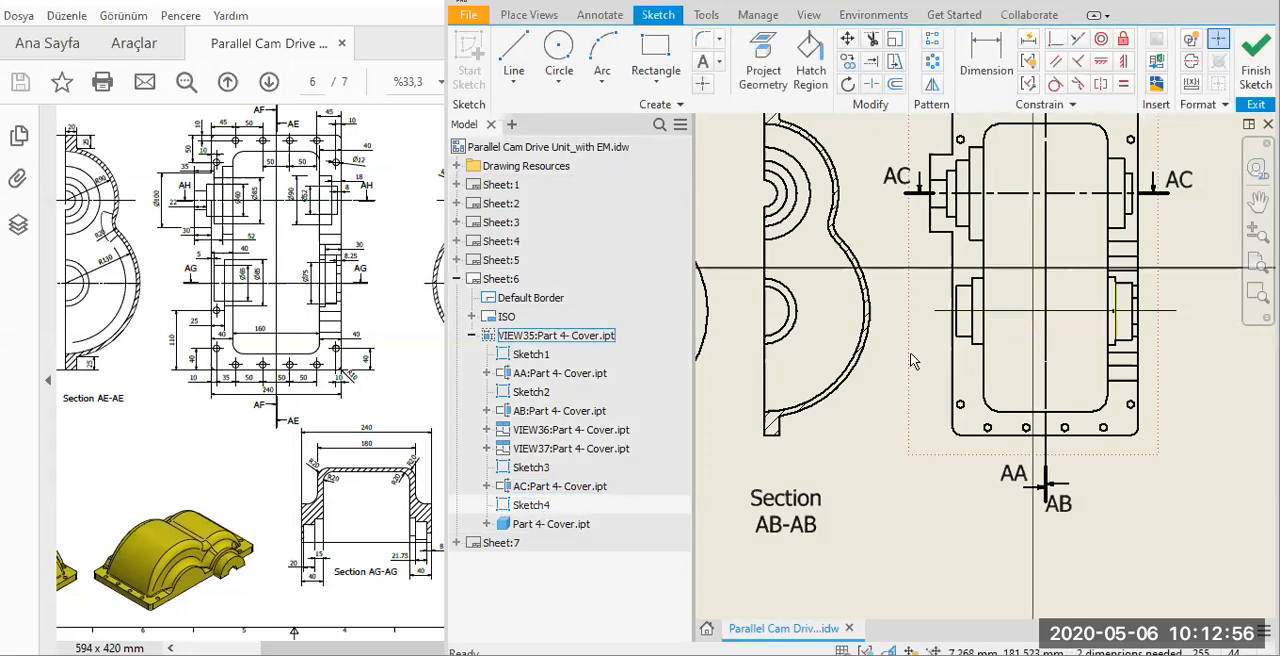
pyautogui.moveTo(911, 315); pyautogui.dragTo(1193, 311)
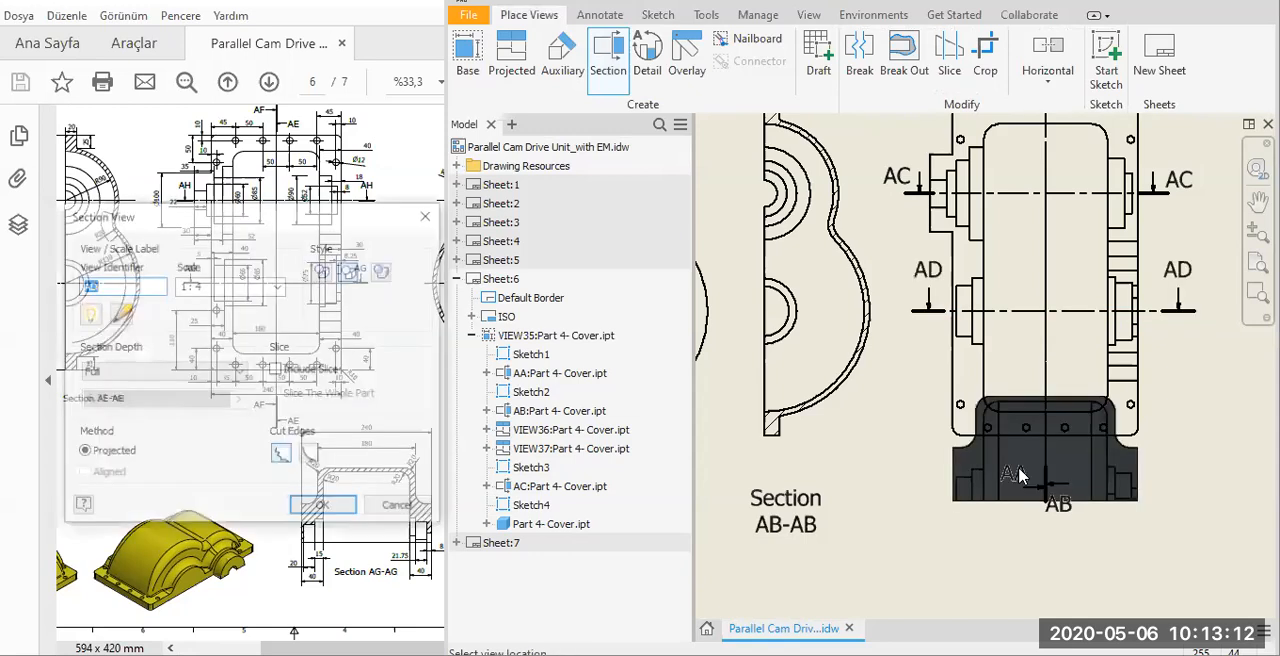
pyautogui.scroll(-3, 1020, 474)
pyautogui.moveTo(1020, 474); pyautogui.dragTo(982, 402, button='middle')
pyautogui.click(984, 434)
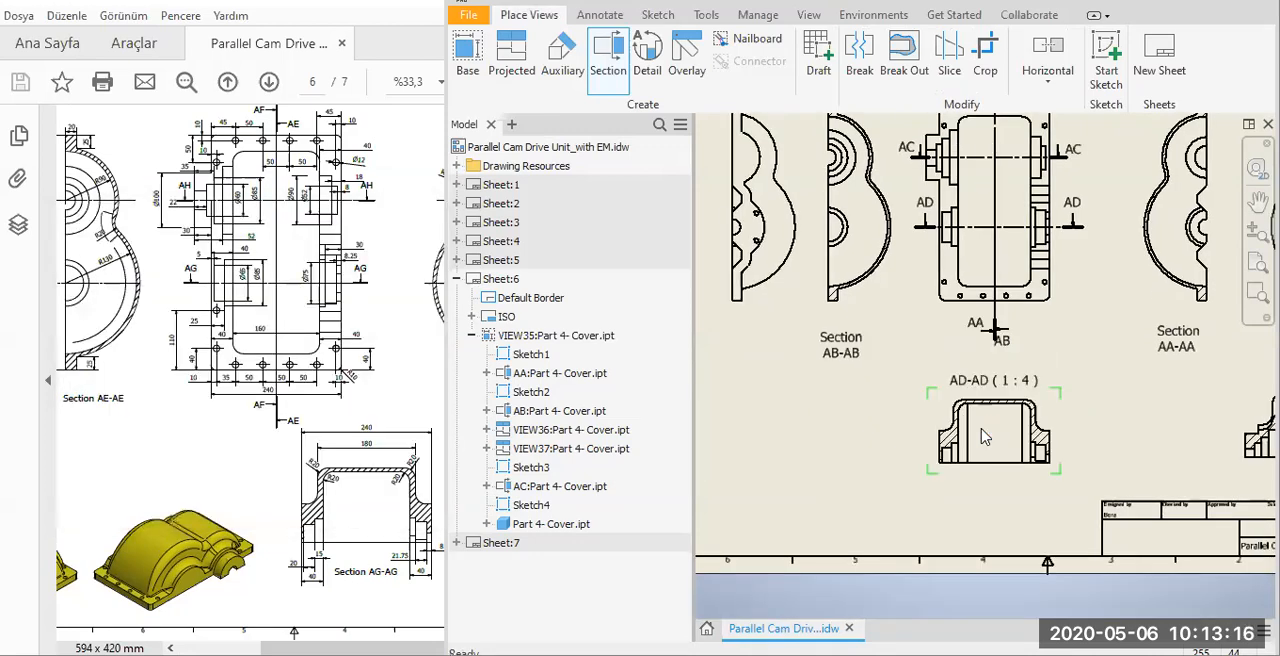
pyautogui.click(1058, 470)
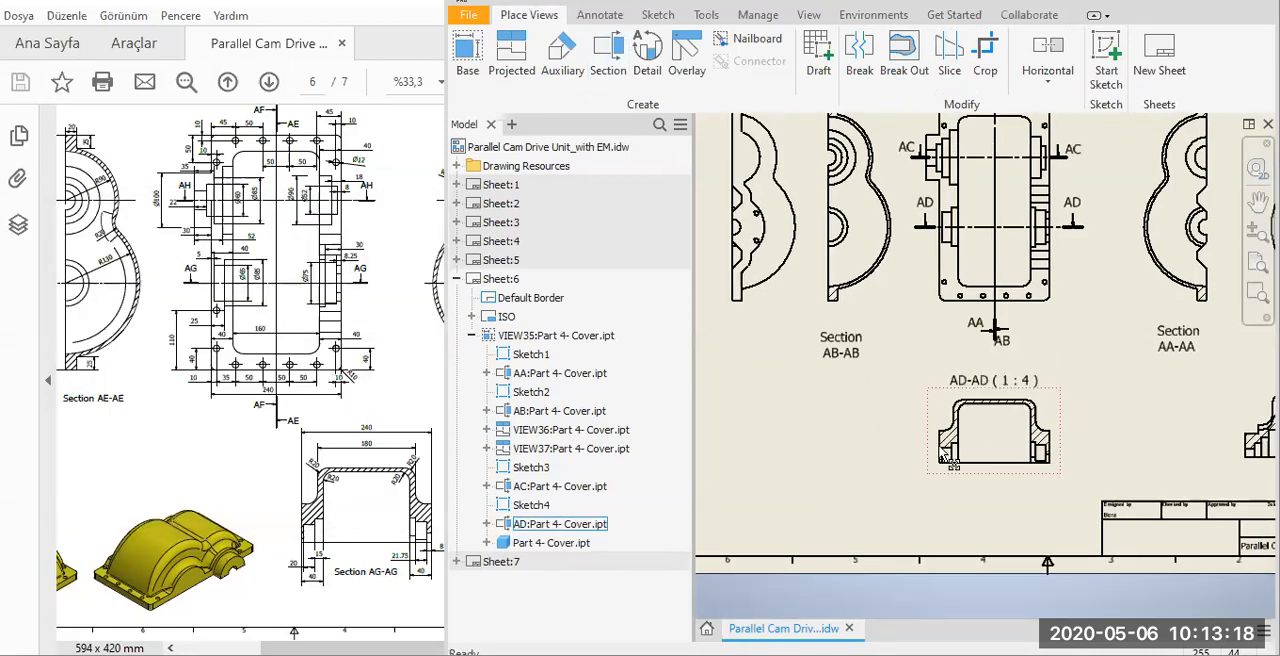
# Break the AD-AD view's alignment, move the view beside the AC-AC section, and place its label underneath.
pyautogui.click(303, 556)
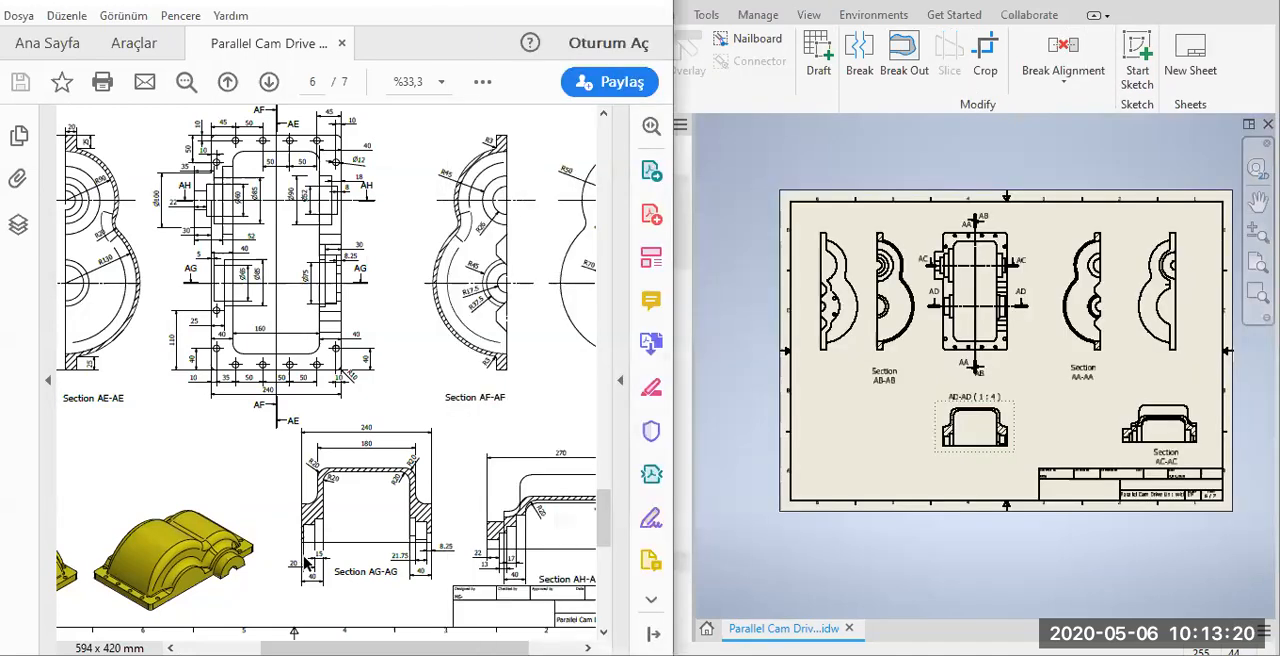
pyautogui.rightClick(1010, 416)
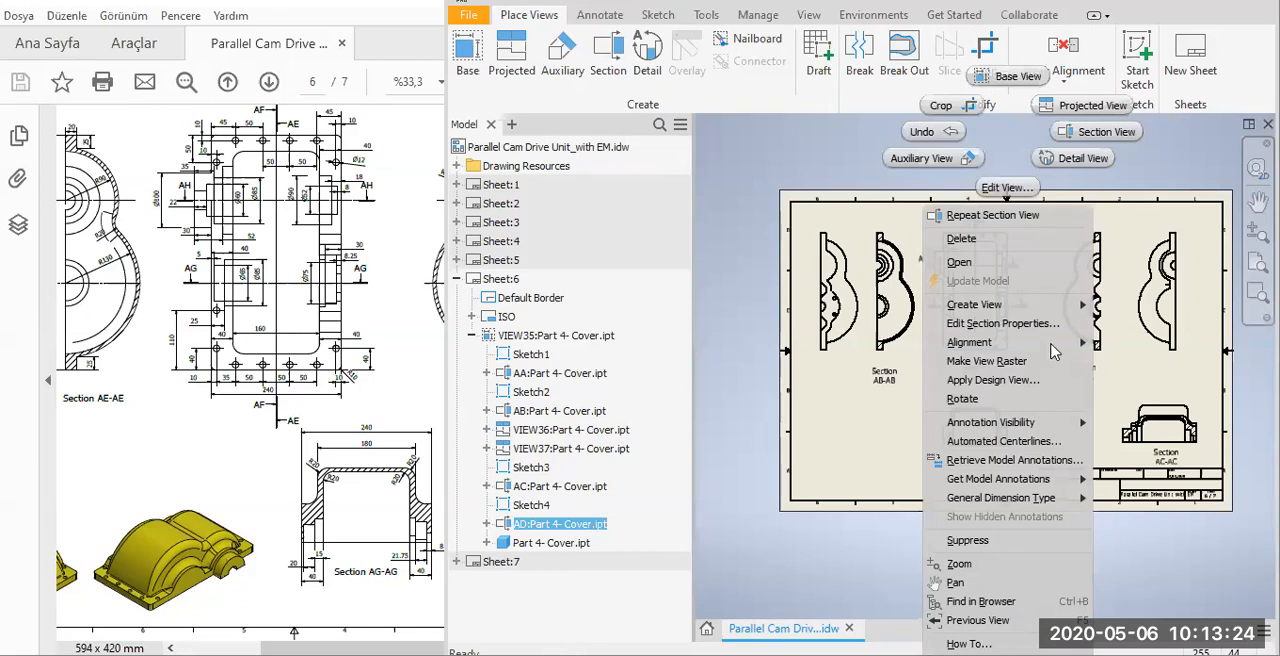
pyautogui.moveTo(1051, 343)
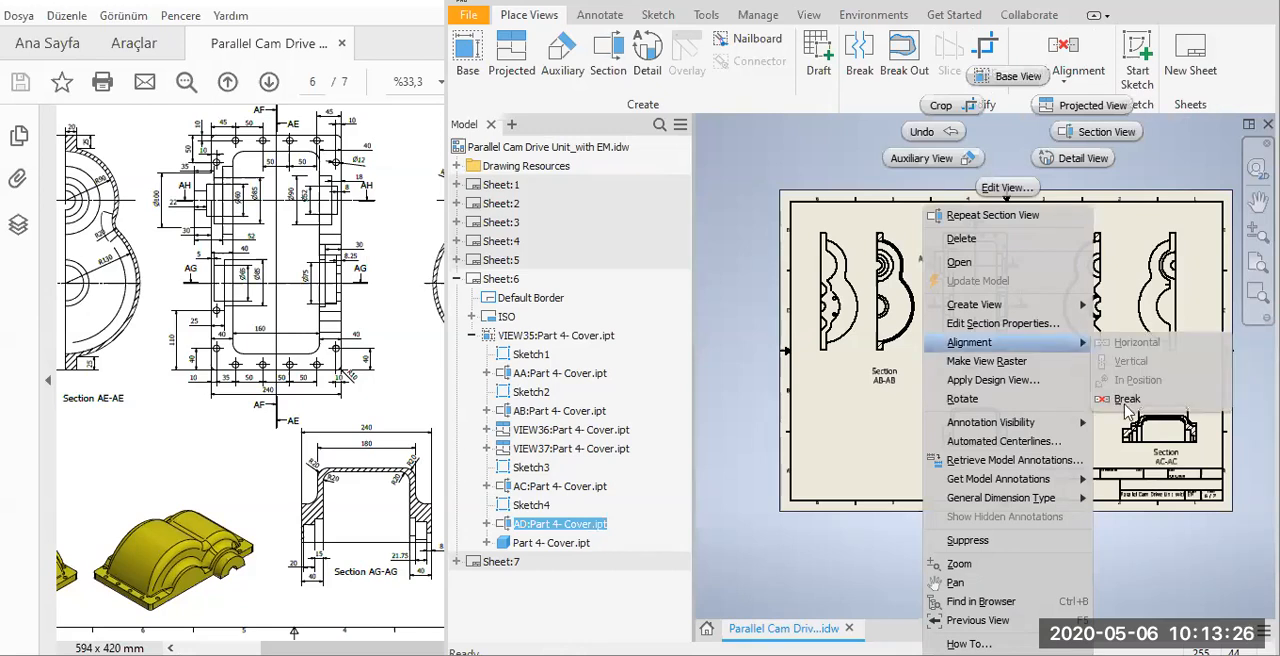
pyautogui.press('Escape')
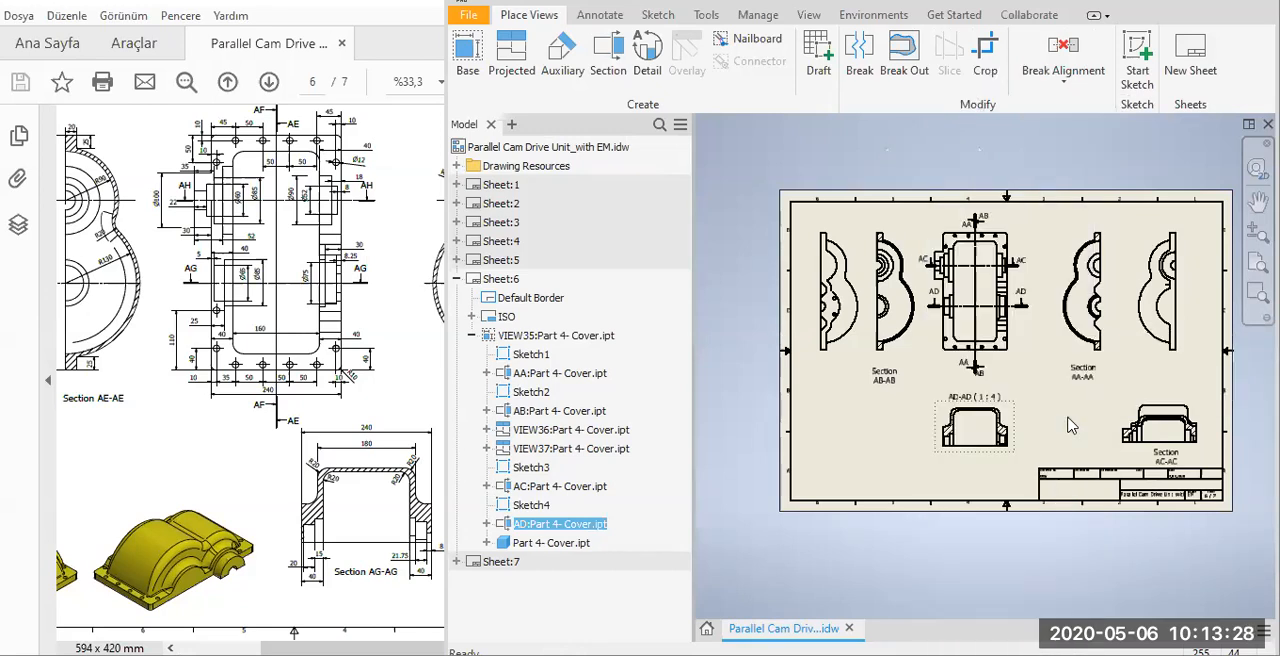
pyautogui.scroll(-3, 1014, 430)
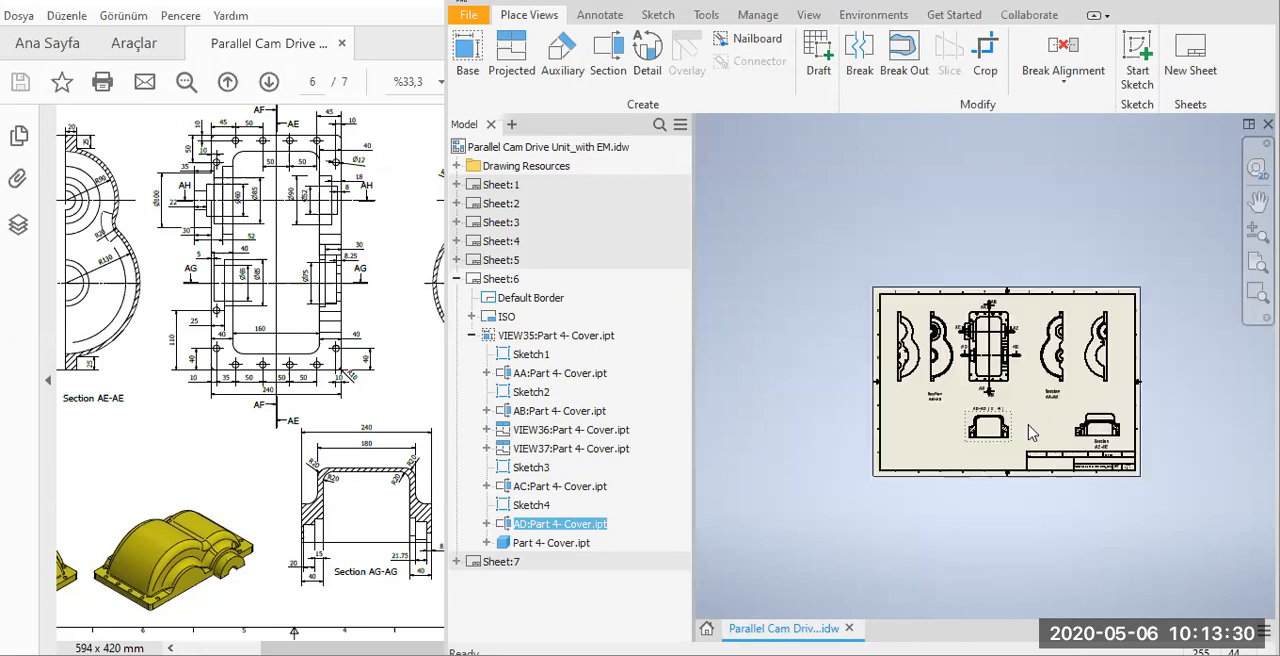
pyautogui.scroll(4, 1030, 428)
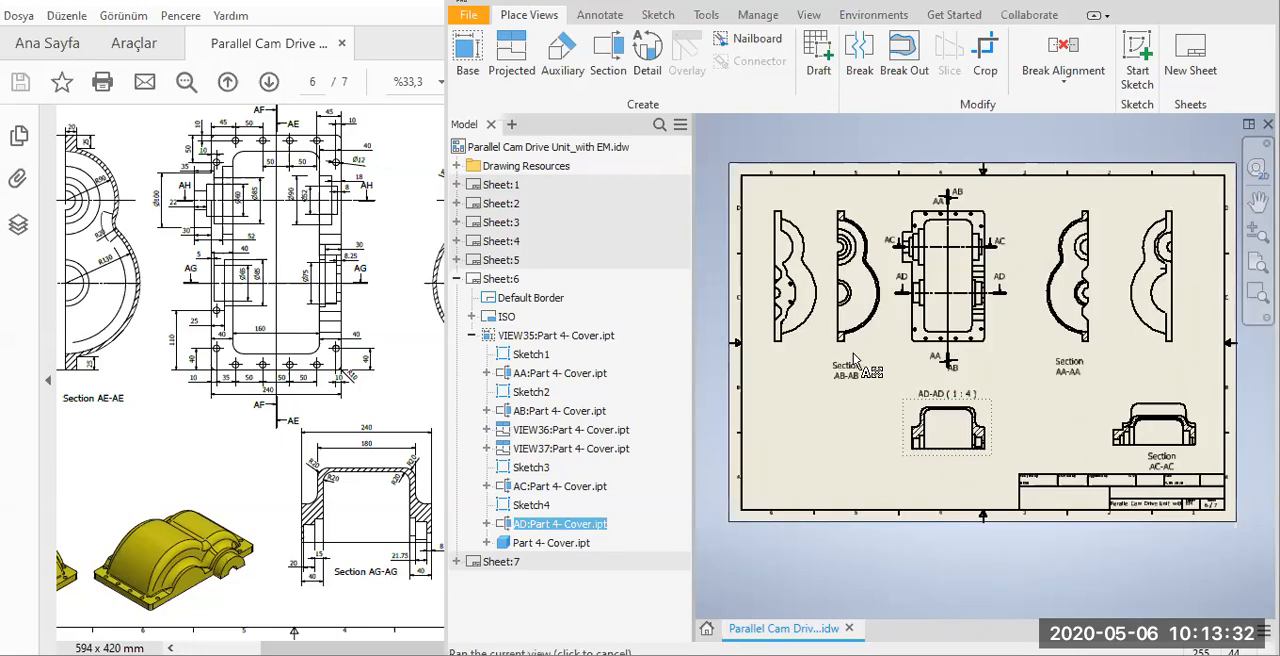
pyautogui.scroll(3, 945, 388)
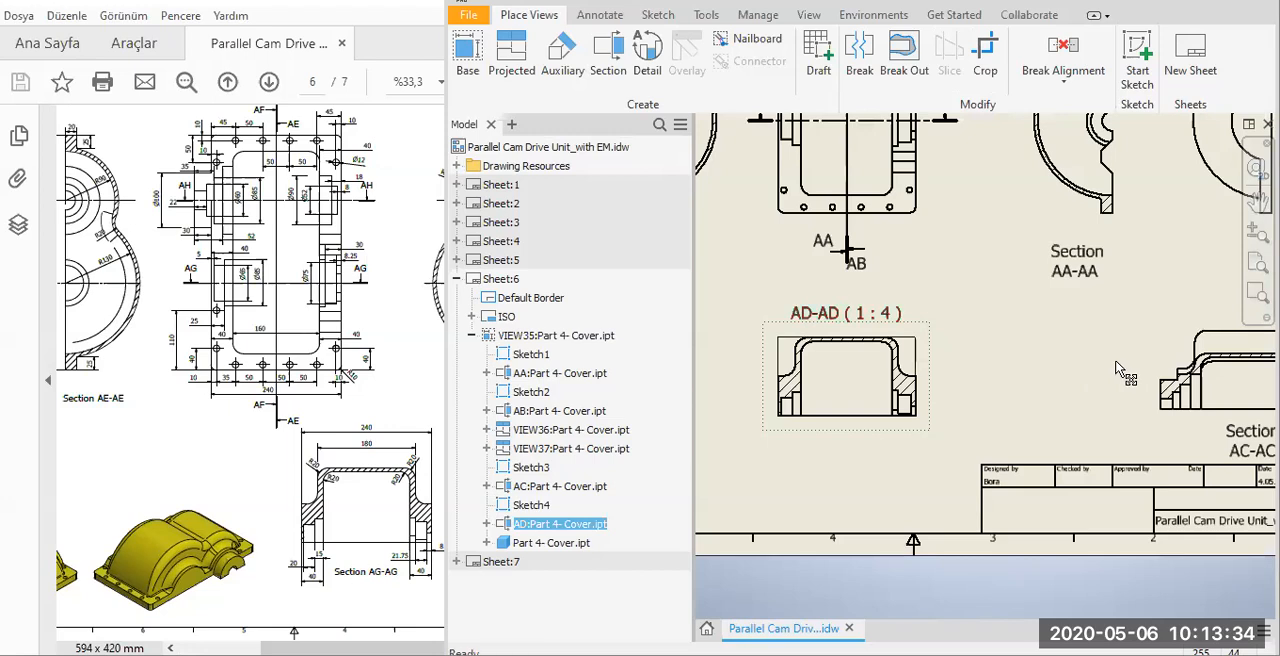
pyautogui.moveTo(811, 320); pyautogui.dragTo(1004, 442)
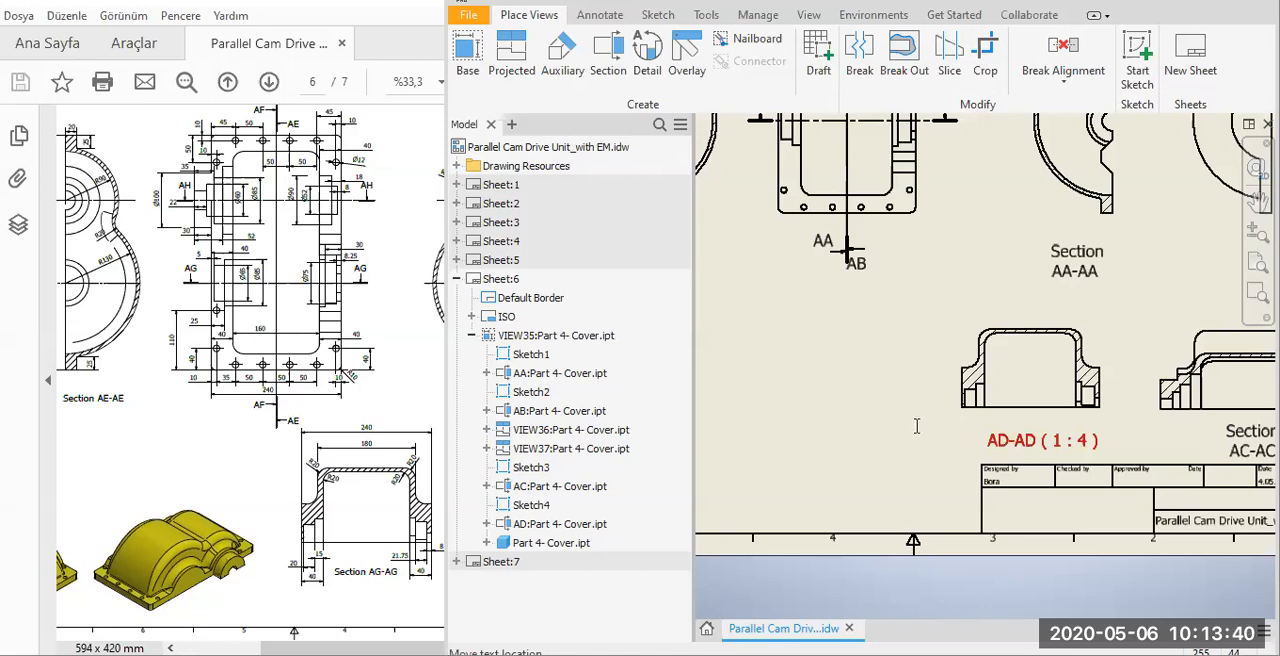
# Edit the AD-AD view label to read "Section" above the view letters, removing the scale.
pyautogui.doubleClick(1020, 441)
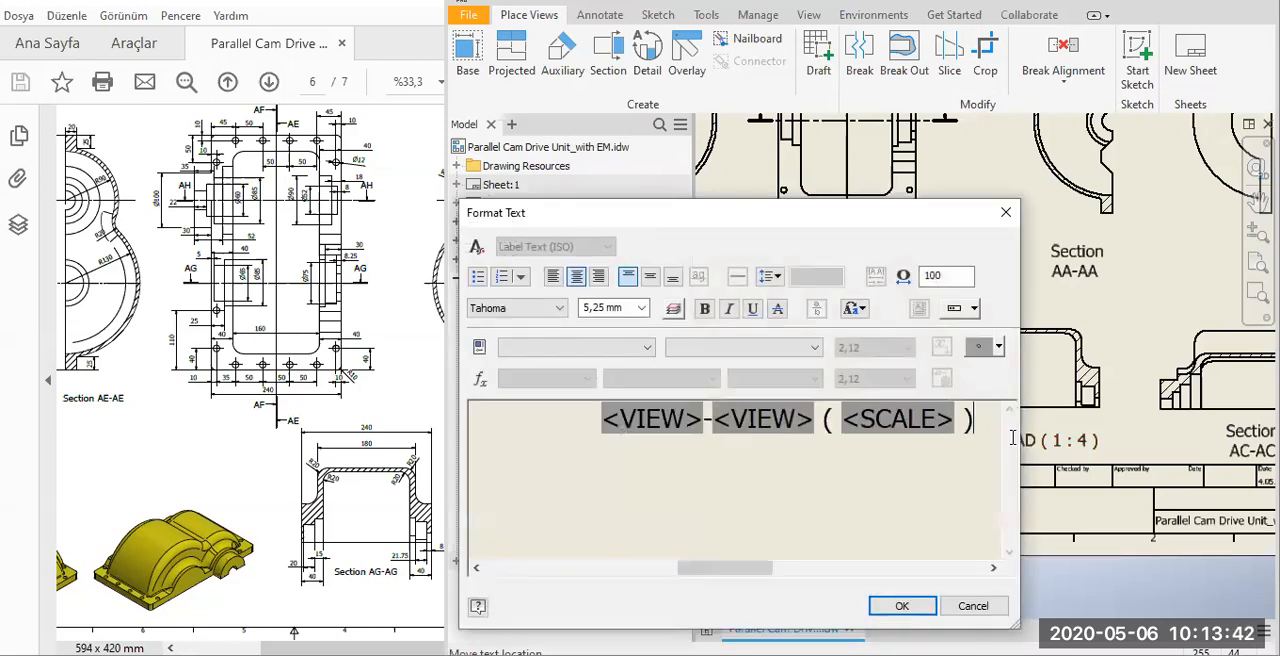
pyautogui.hotkey('shift', 'Left')
pyautogui.hotkey('shift', 'Left')
pyautogui.hotkey('shift', 'Left')
pyautogui.press('Delete')
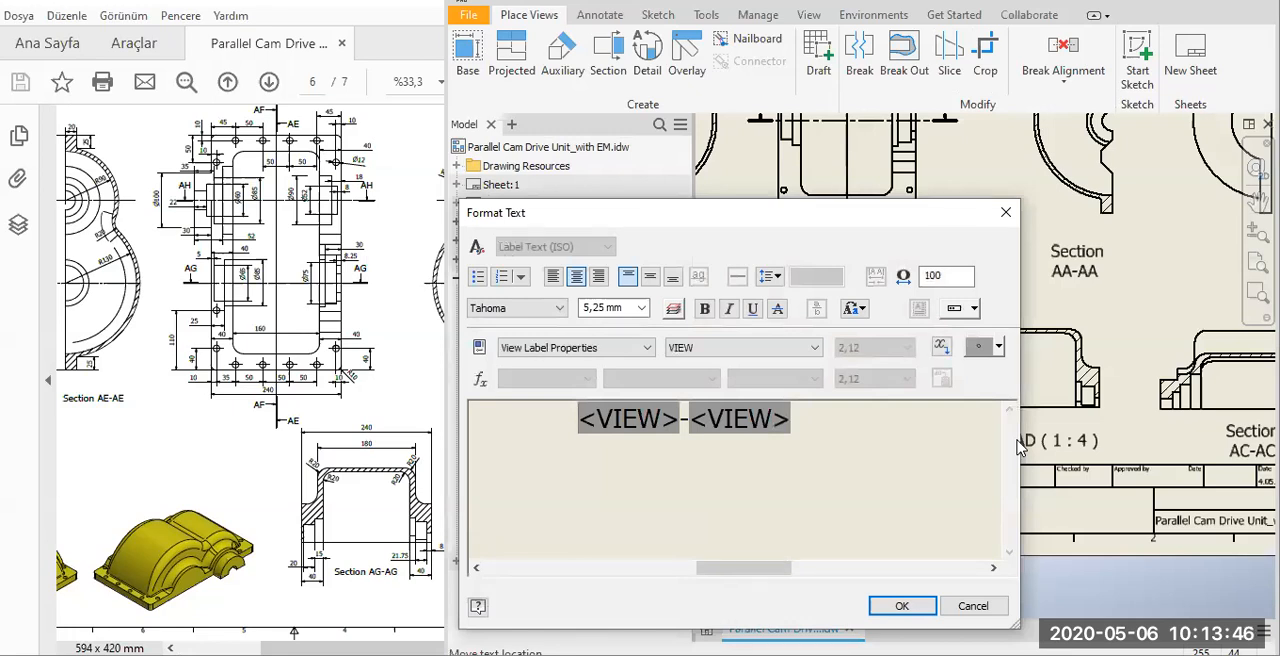
pyautogui.write('Section')
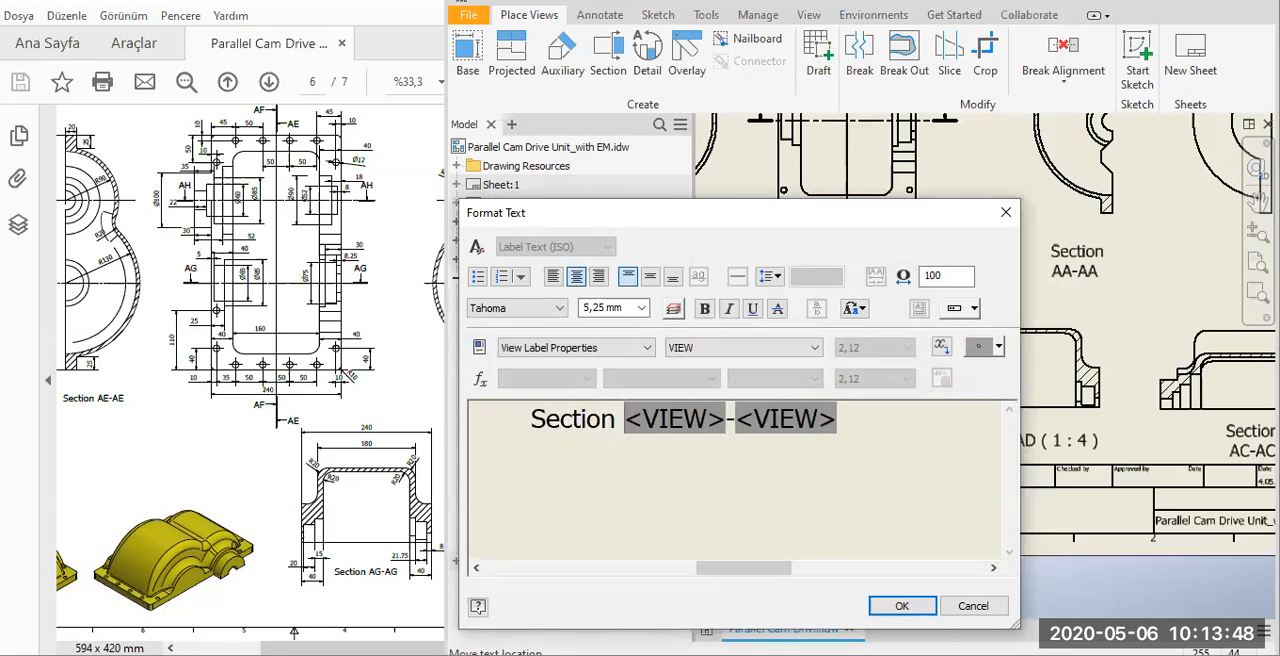
pyautogui.click(900, 608)
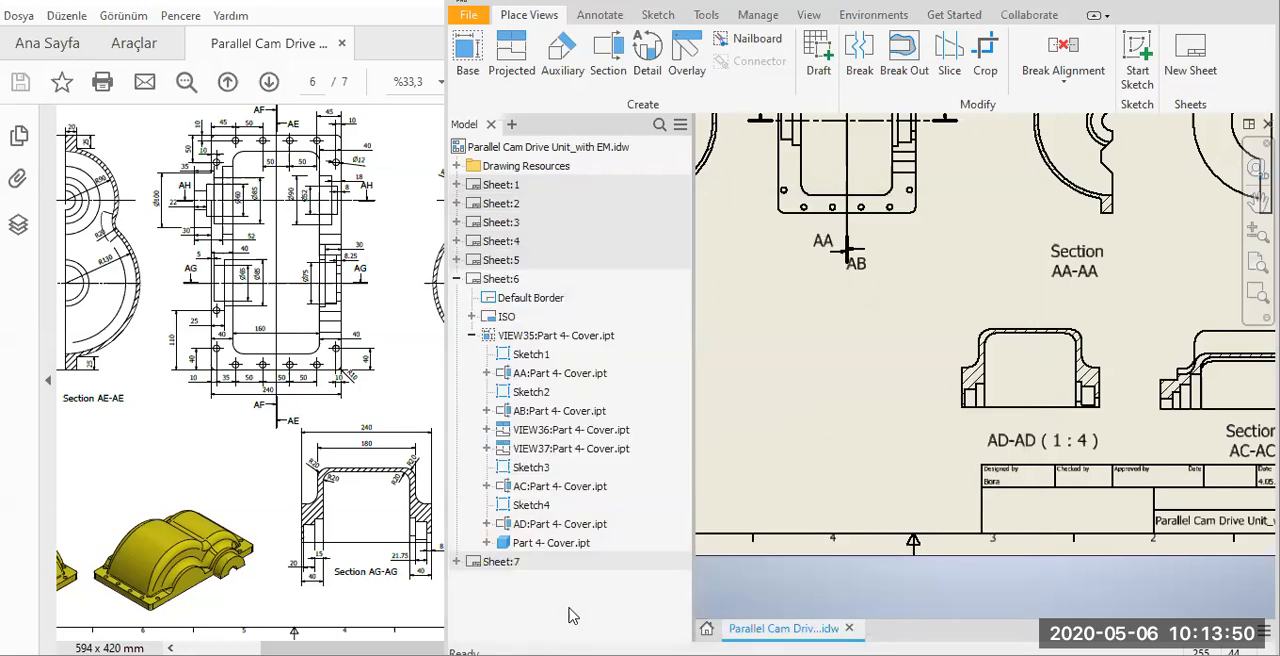
# Create a shaded isometric base view of Part 4- Cover.ipt without hidden lines and place it beside the AD-AD section.
pyautogui.click(430, 462)
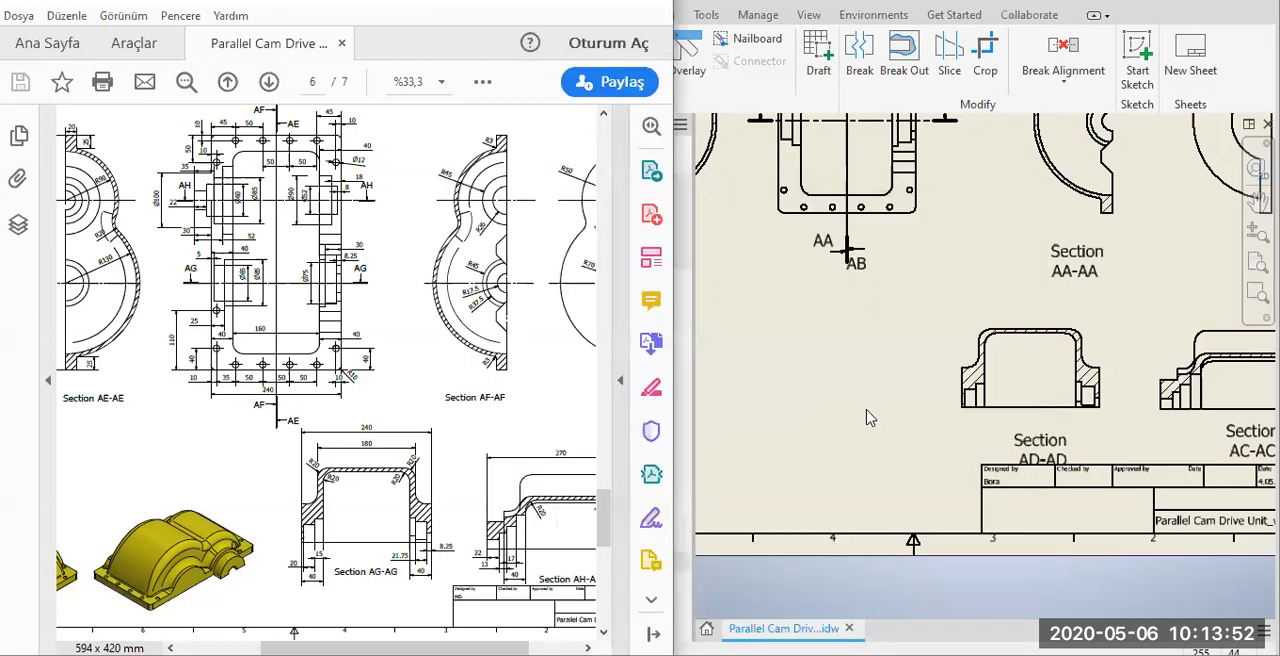
pyautogui.hotkey('alt', 'Tab')
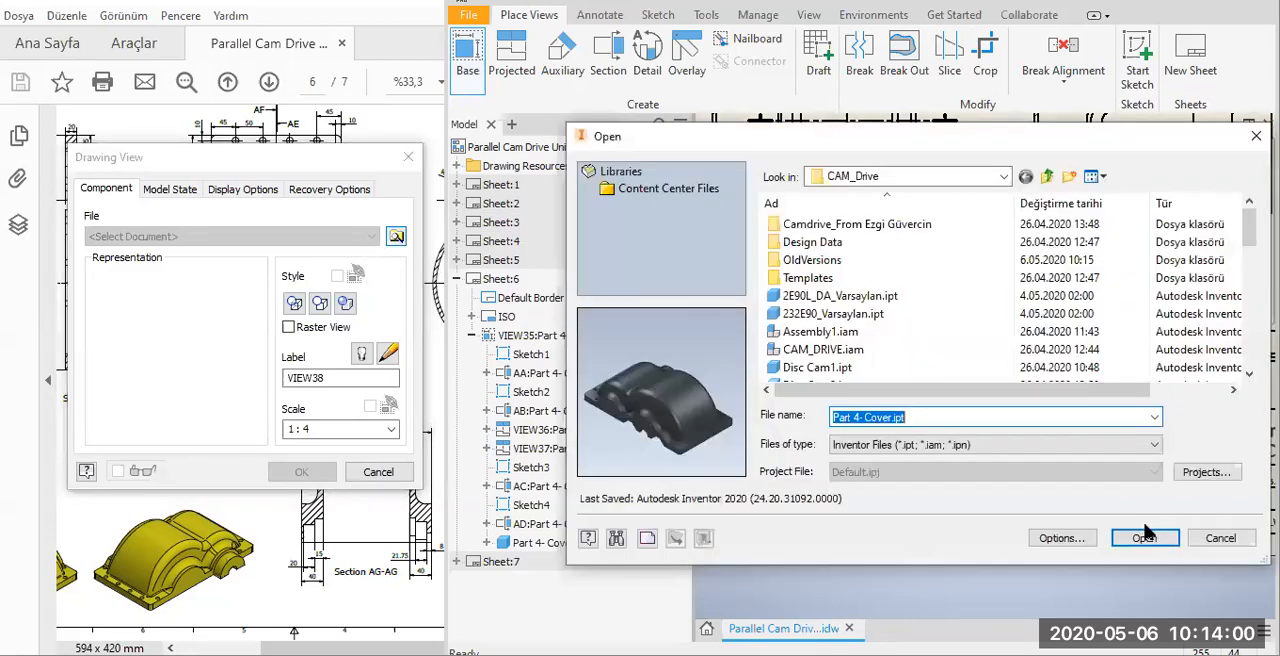
pyautogui.click(1140, 539)
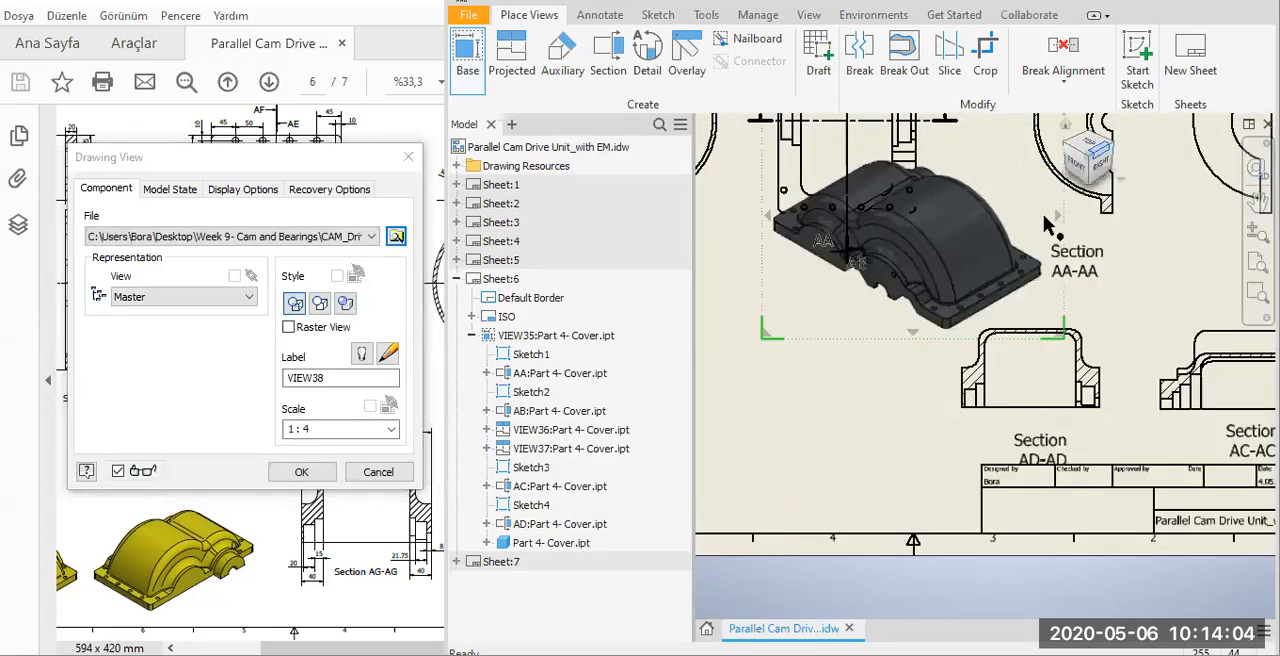
pyautogui.click(836, 477)
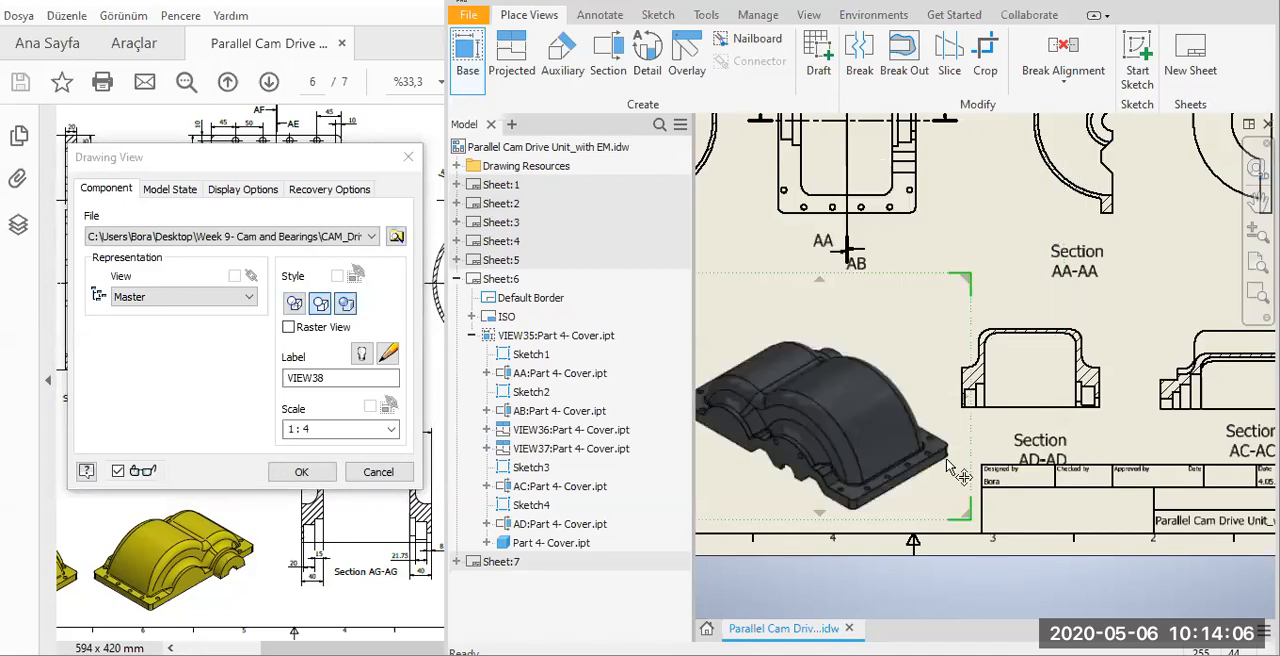
pyautogui.click(301, 472)
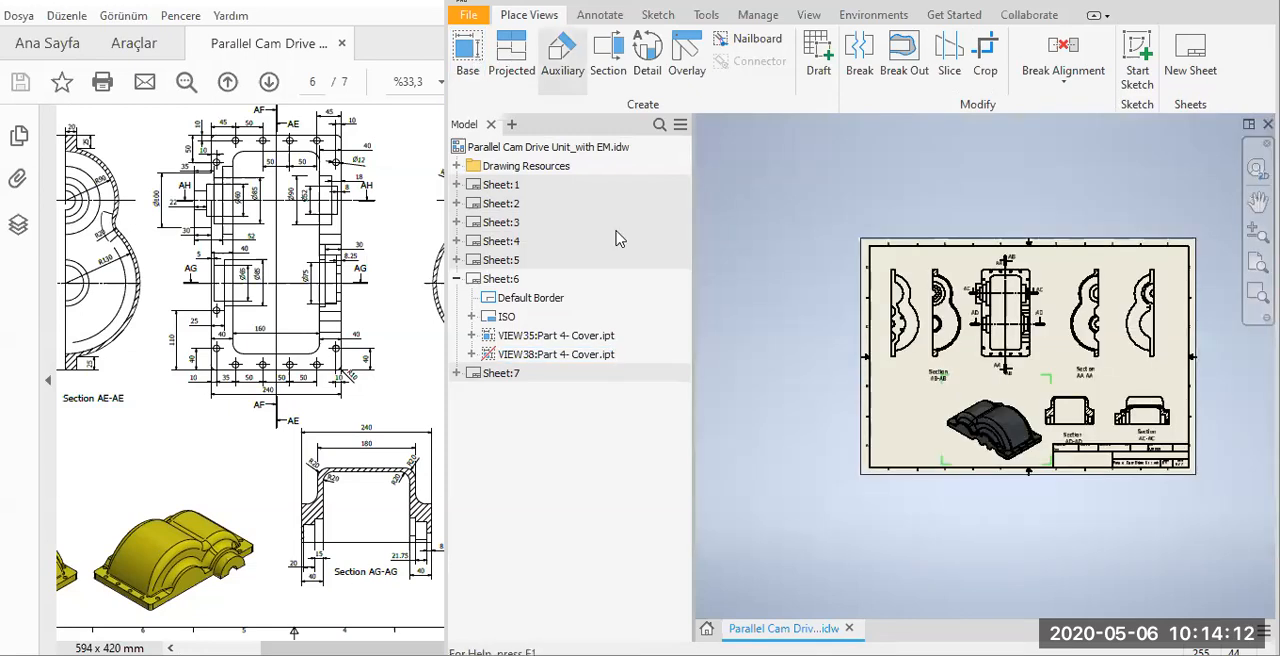
# Add a second shaded isometric base view of Part 4- Cover.ipt from the back-left-top corner at scale 1:5, beside the first isometric view.
pyautogui.click(467, 56)
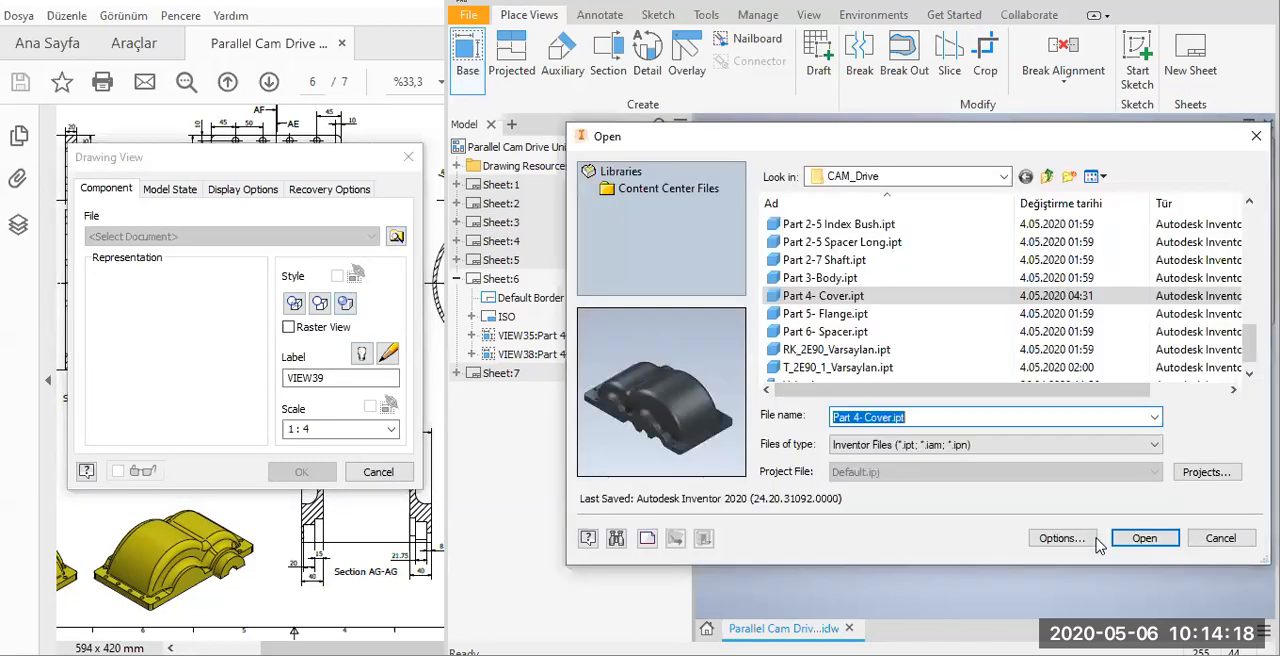
pyautogui.press('Return')
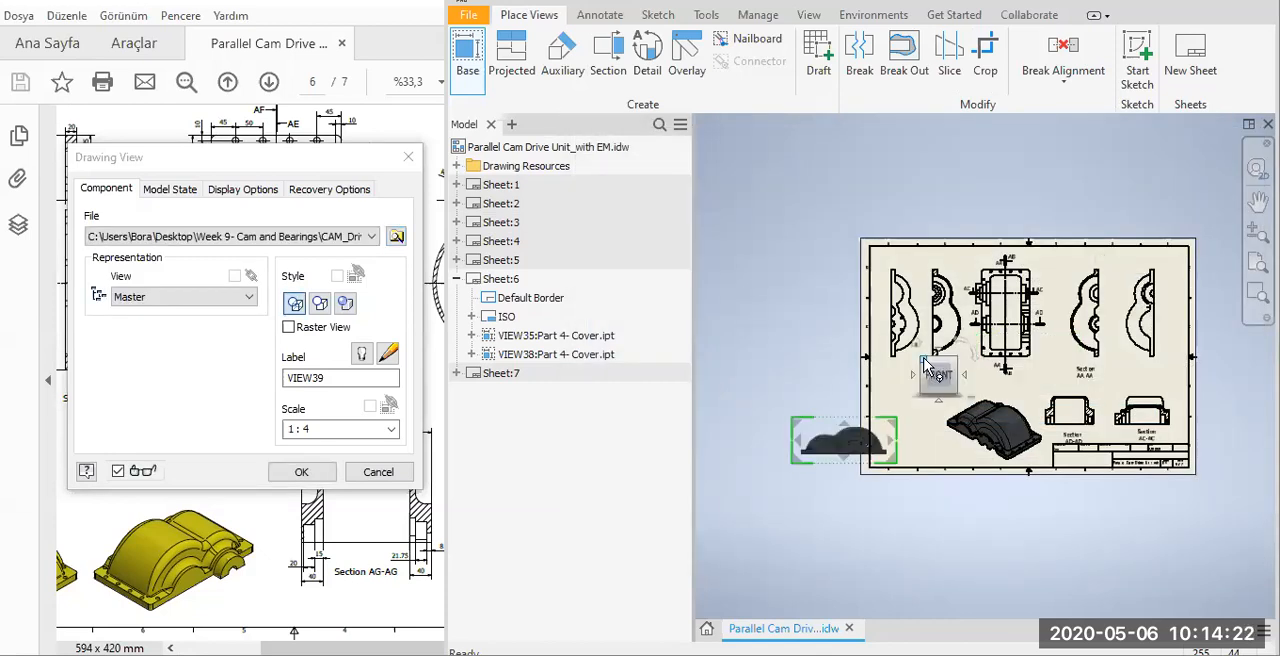
pyautogui.click(922, 362)
pyautogui.click(918, 368)
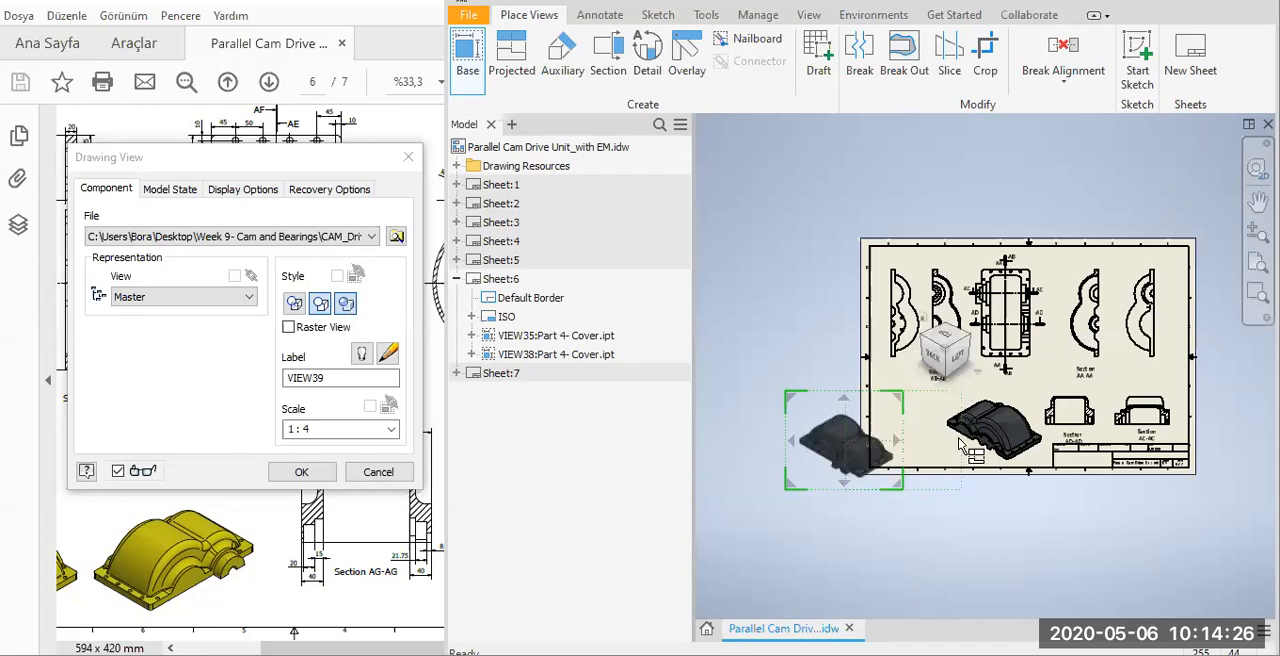
pyautogui.scroll(5, 985, 440)
pyautogui.scroll(-5, 871, 459)
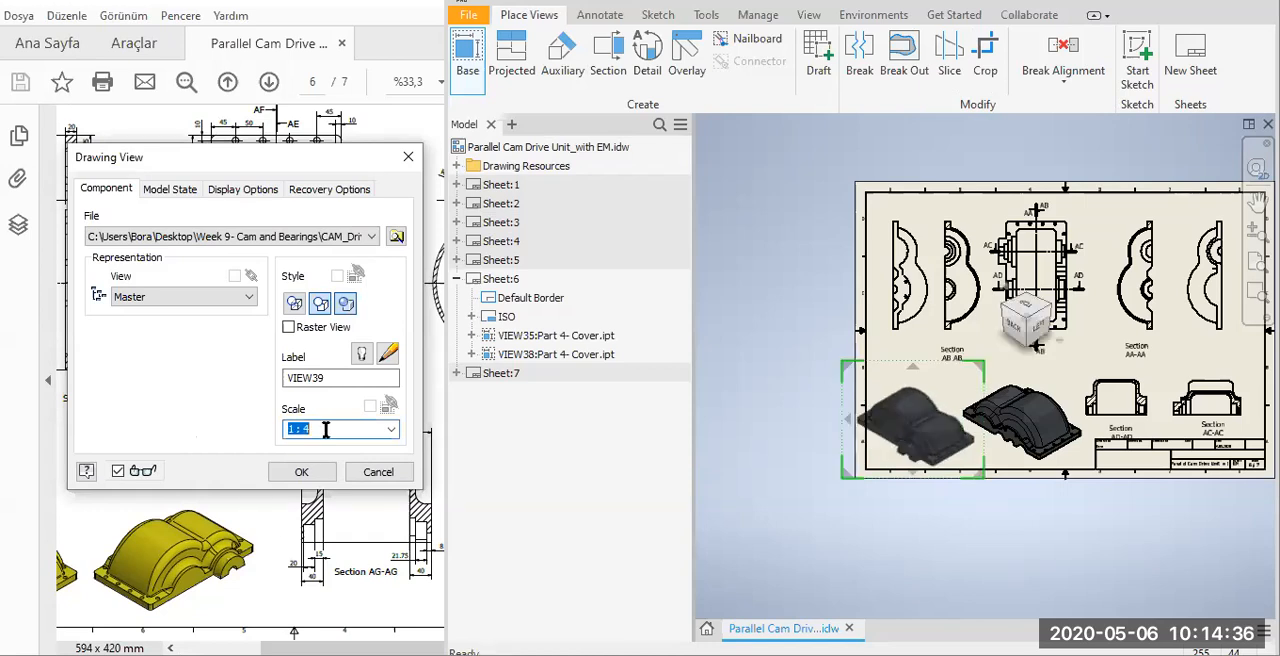
pyautogui.click(357, 431)
pyautogui.write('3')
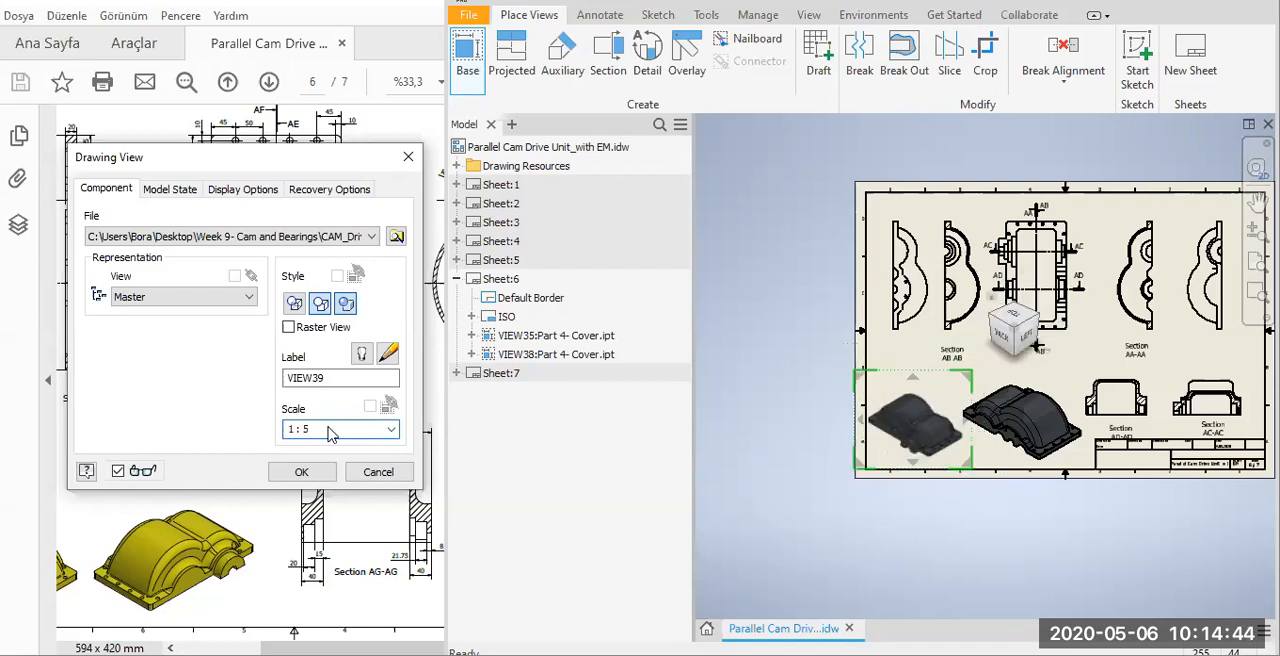
pyautogui.press('Return')
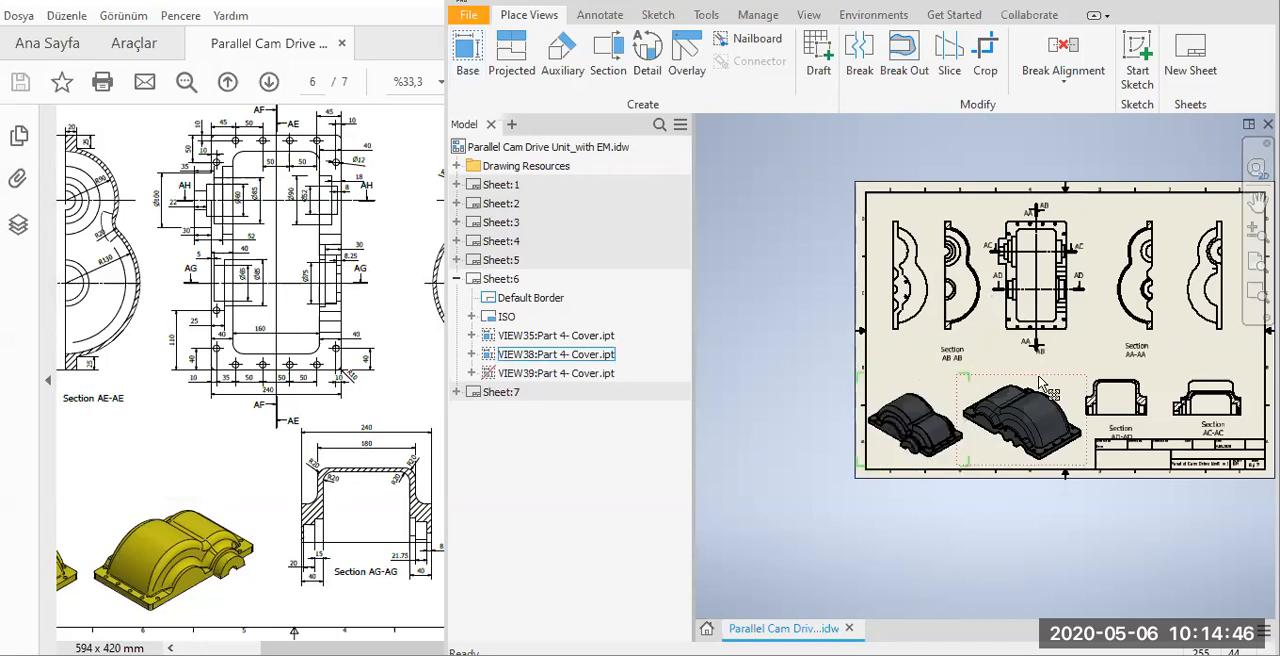
# Set the scale of the first isometric view, next to the AD-AD section, to 1:5.
pyautogui.doubleClick(905, 430)
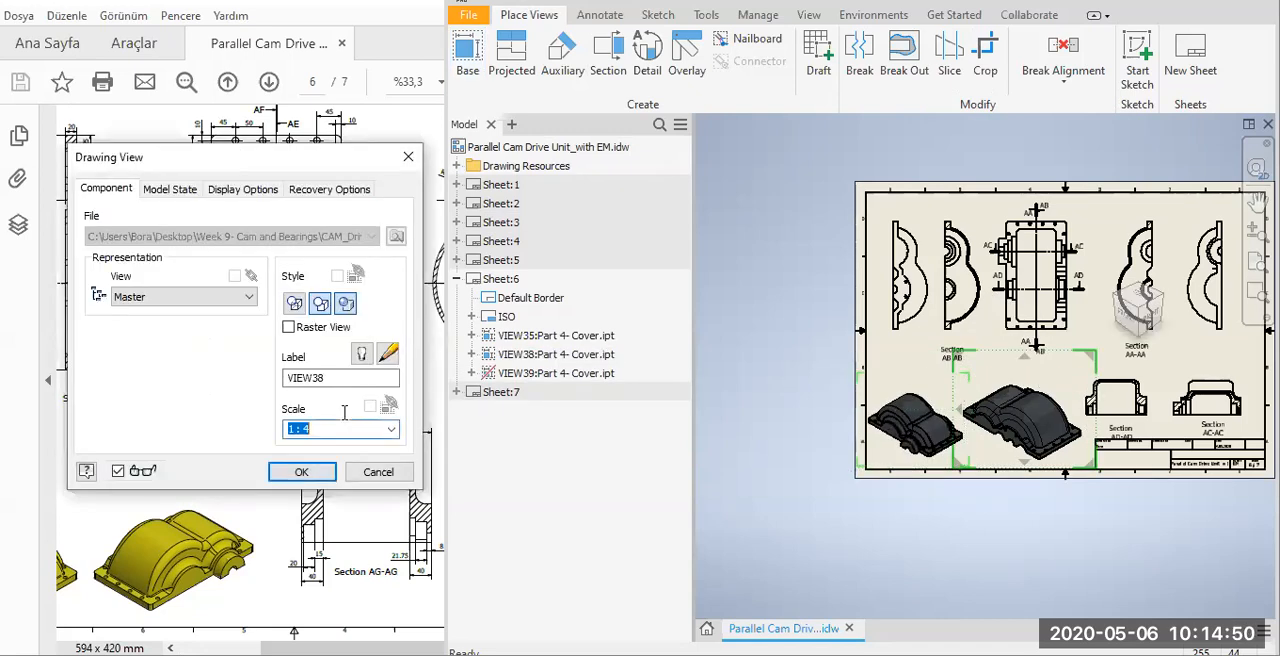
pyautogui.write('1:5')
pyautogui.press('Return')
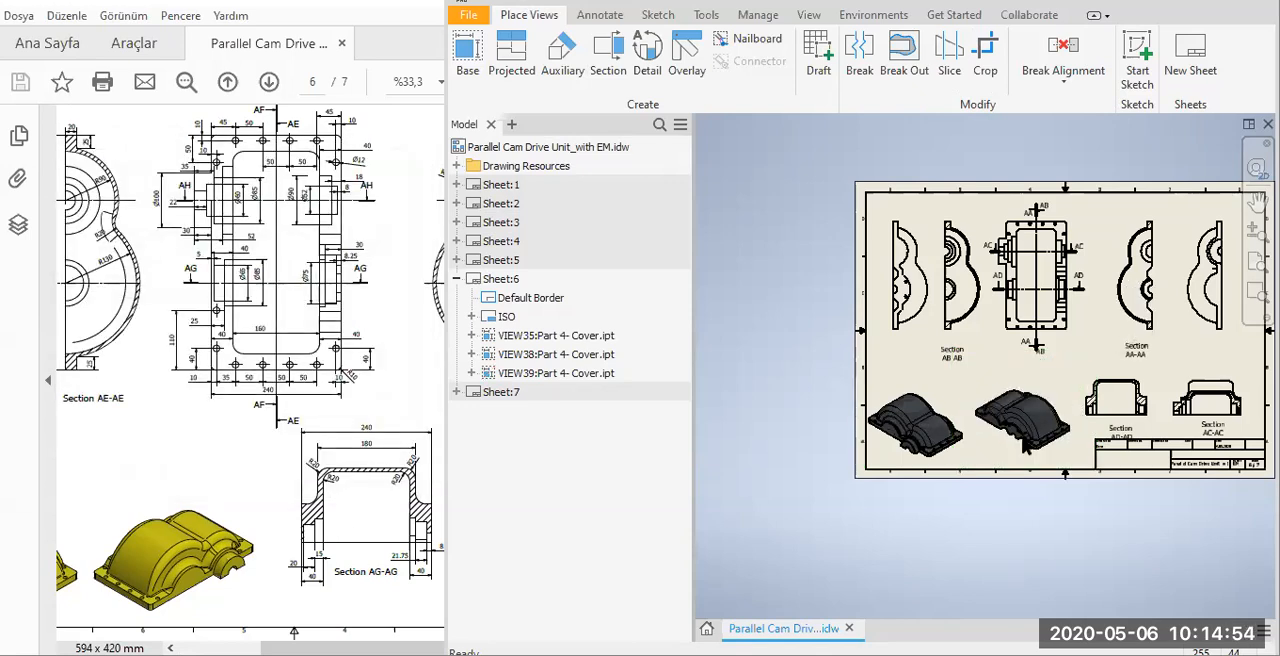
pyautogui.scroll(3, 1002, 347)
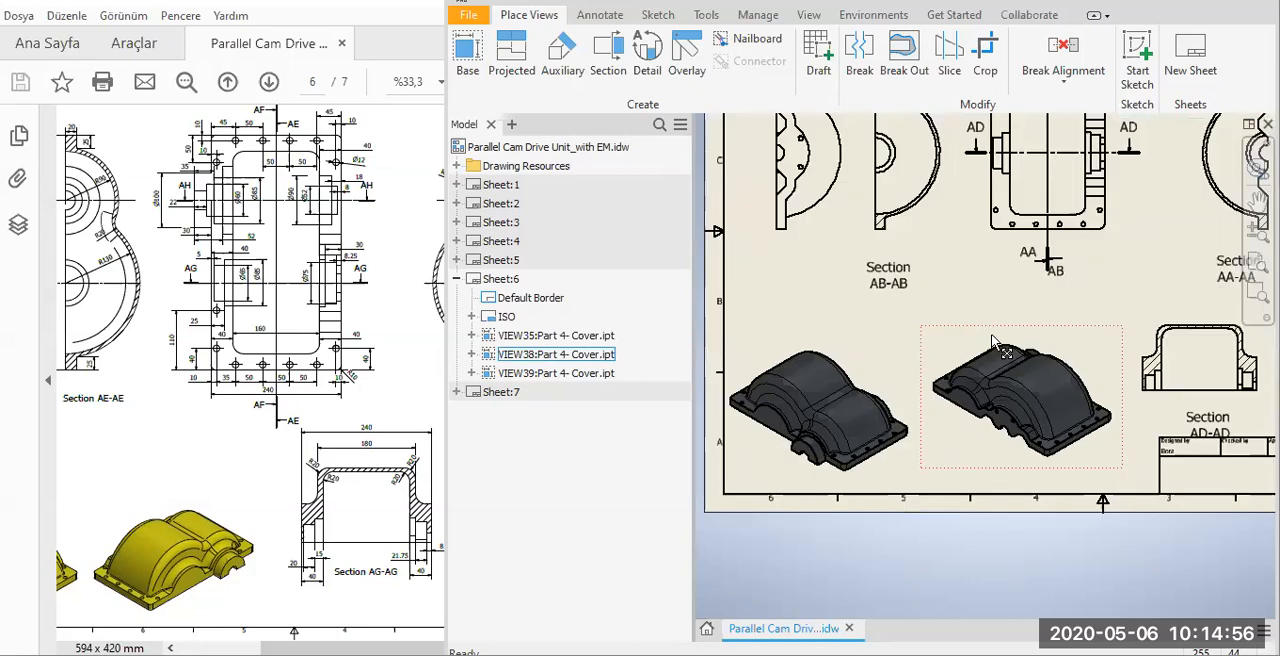
pyautogui.click(903, 432)
pyautogui.scroll(-3, 903, 432)
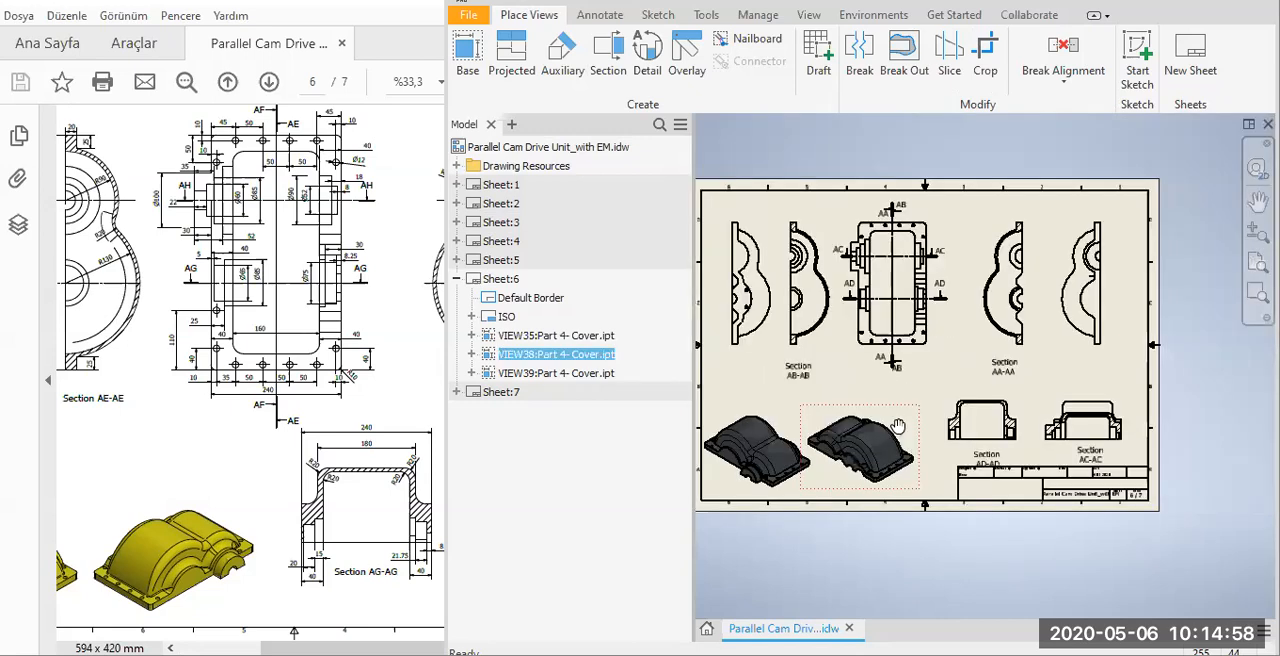
# Retrieve the sketch and feature dimensions of the model onto the leftmost projected view, selecting all its features.
pyautogui.click(363, 392)
pyautogui.moveTo(880, 420); pyautogui.dragTo(953, 433, button='middle')
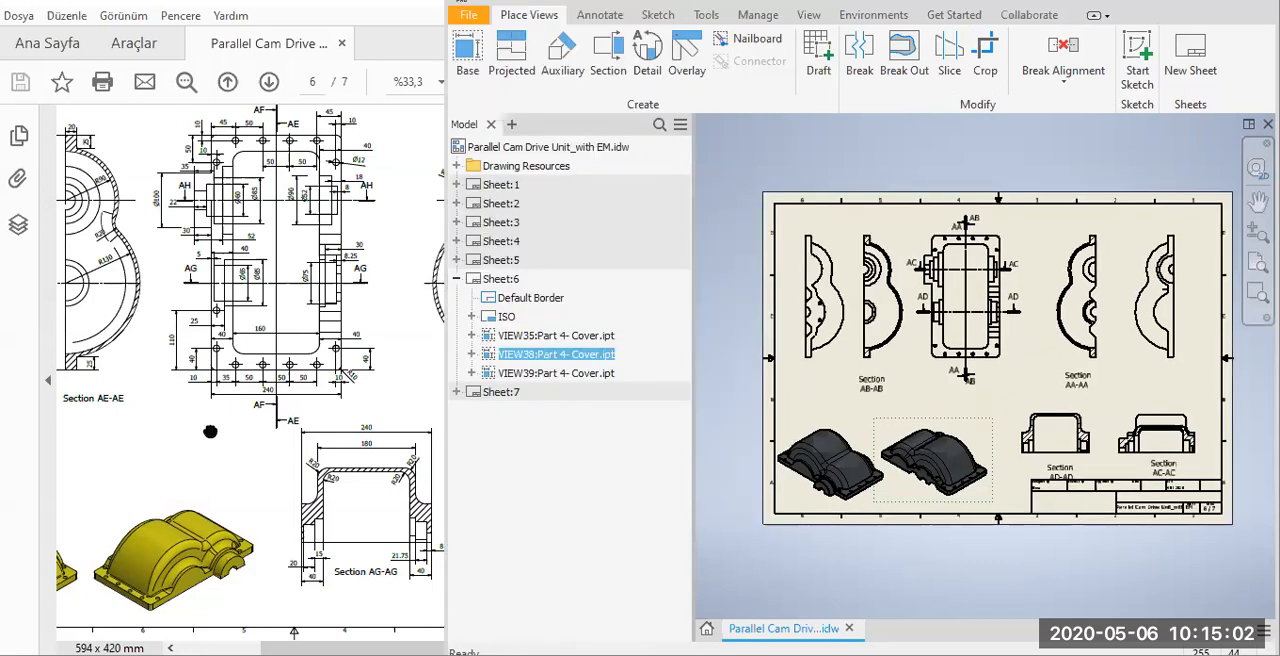
pyautogui.moveTo(210, 432); pyautogui.dragTo(243, 421)
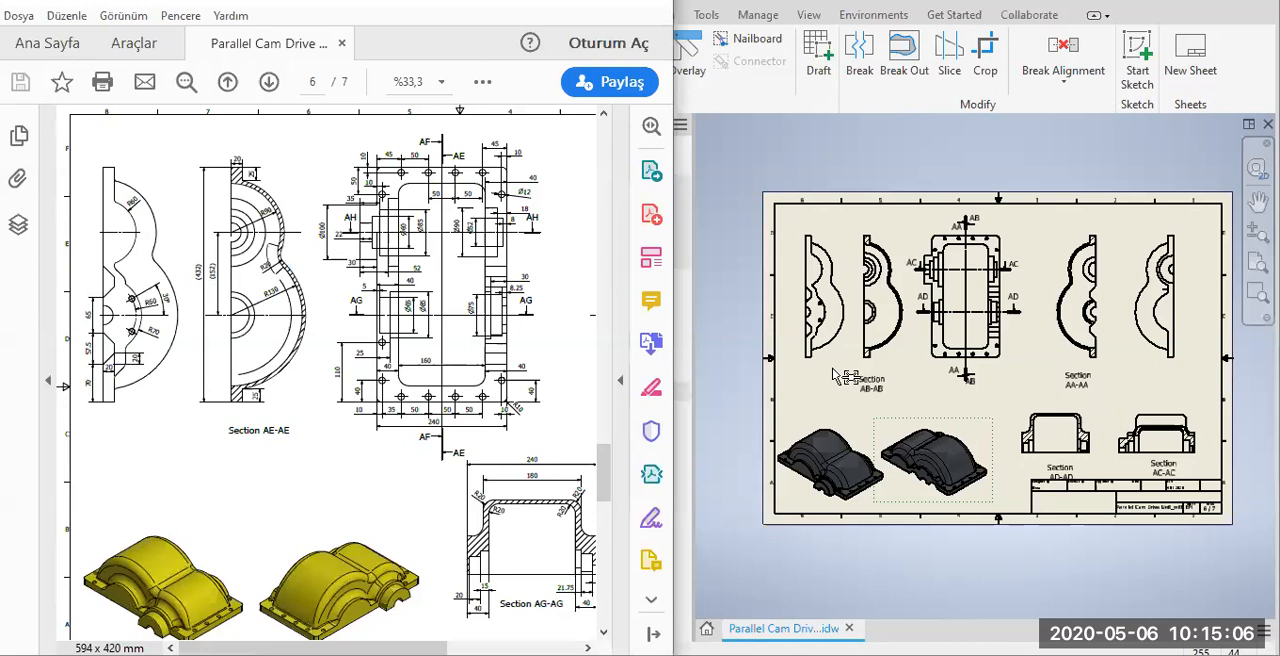
pyautogui.hotkey('alt', 'Tab')
pyautogui.click(592, 18)
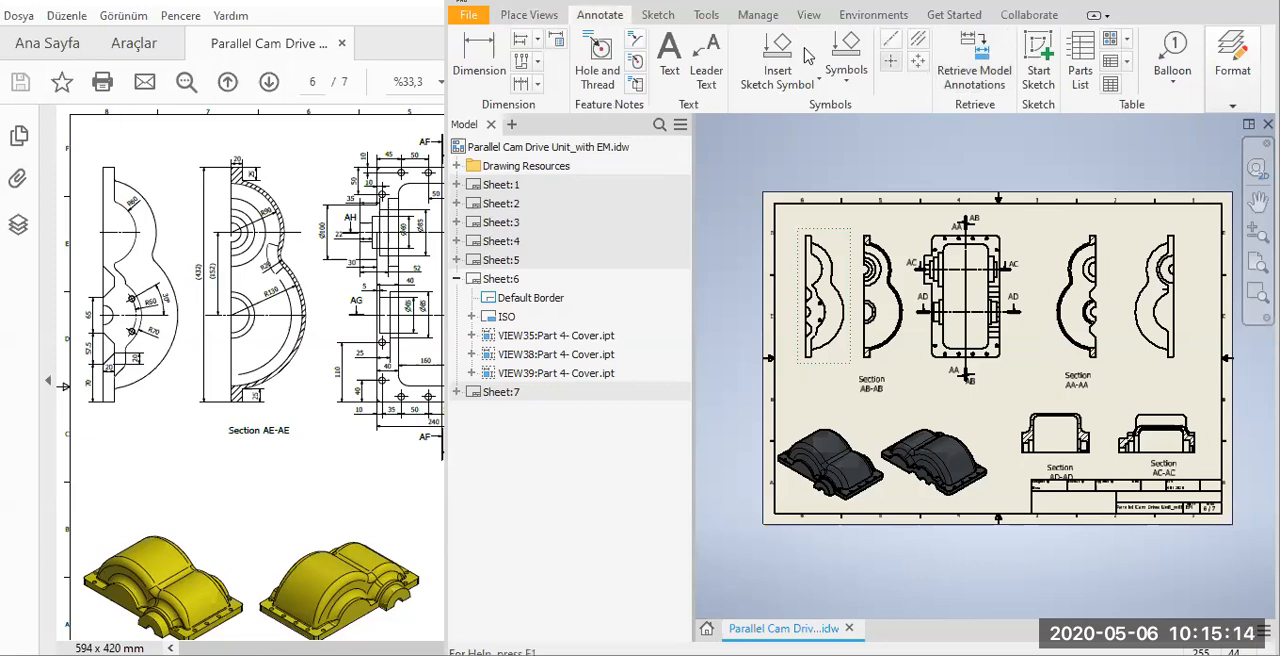
pyautogui.click(843, 290)
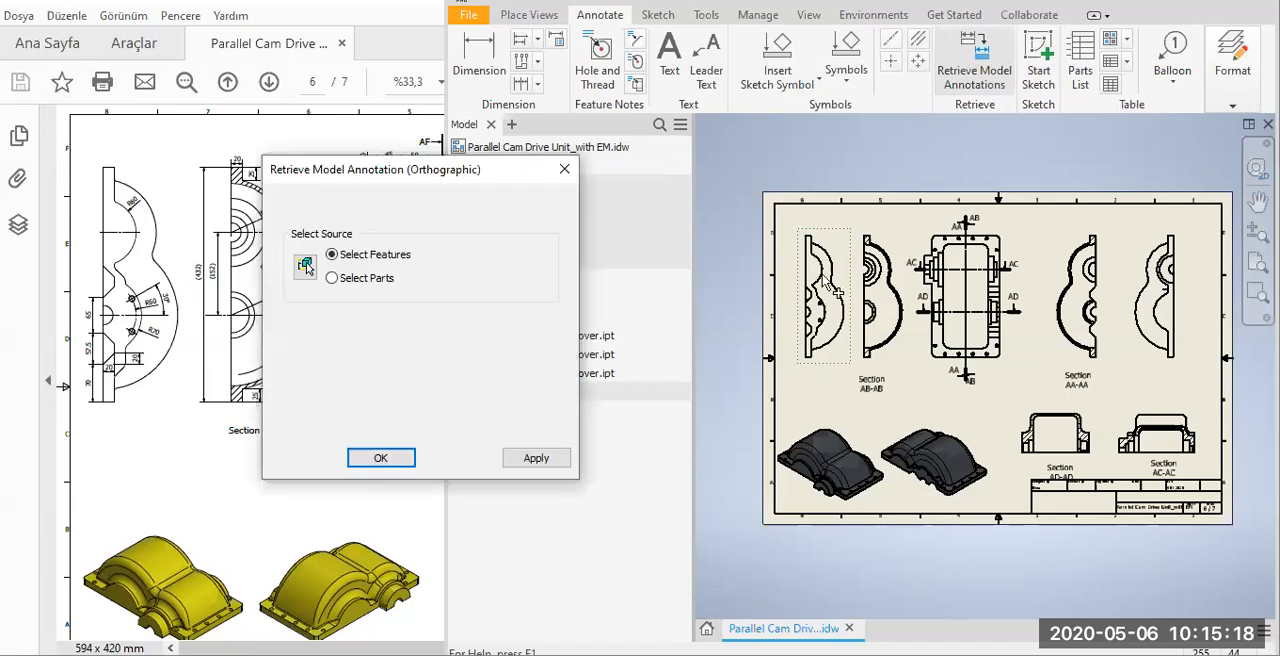
pyautogui.click(844, 333)
pyautogui.scroll(5, 878, 300)
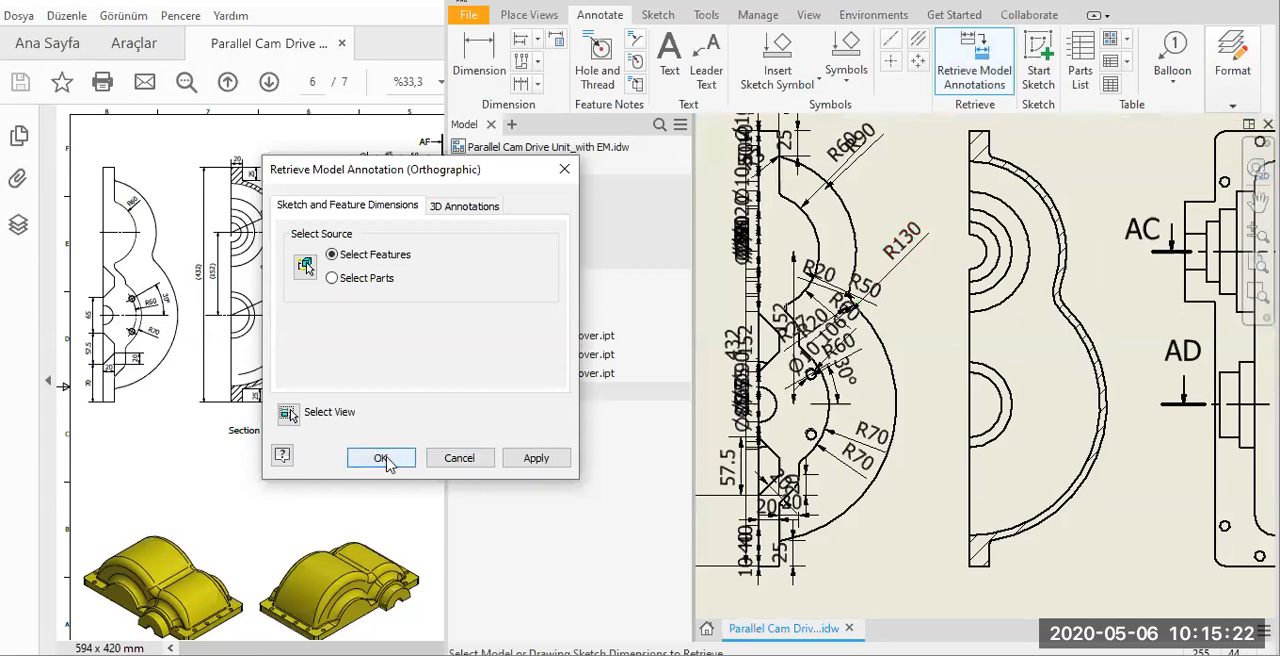
pyautogui.click(382, 458)
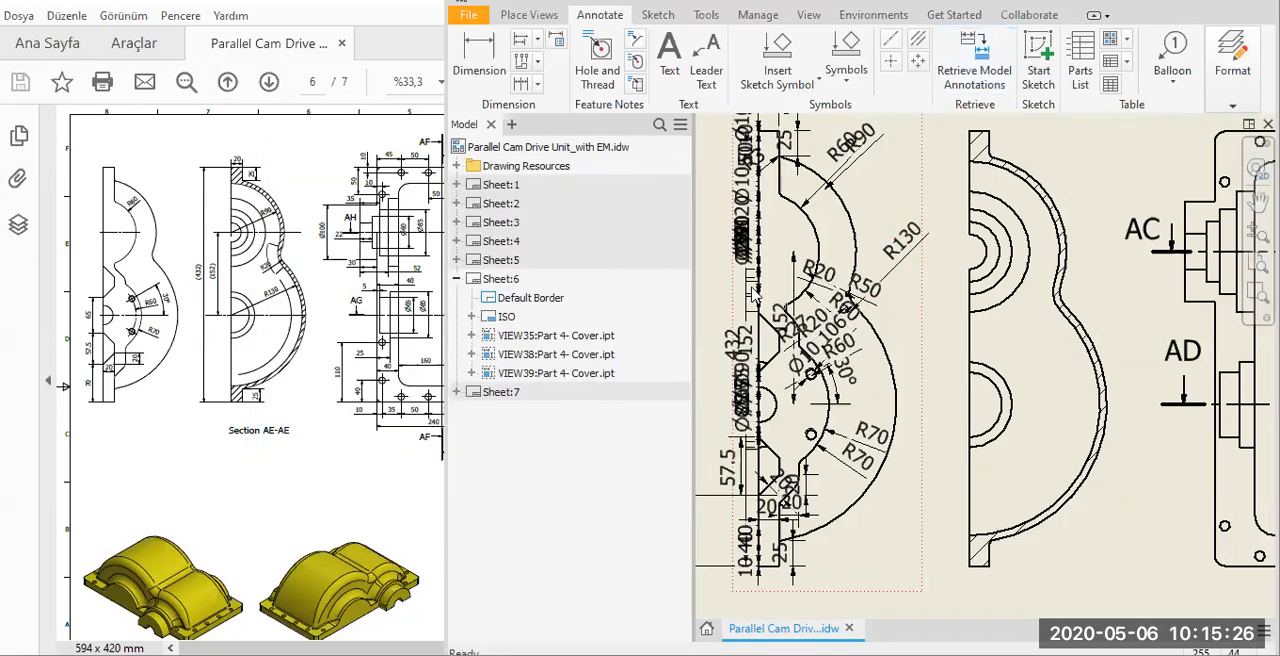
# Delete the R90 dimension from the upper outer arc of the leftmost view.
pyautogui.moveTo(771, 242); pyautogui.dragTo(807, 354, button='middle')
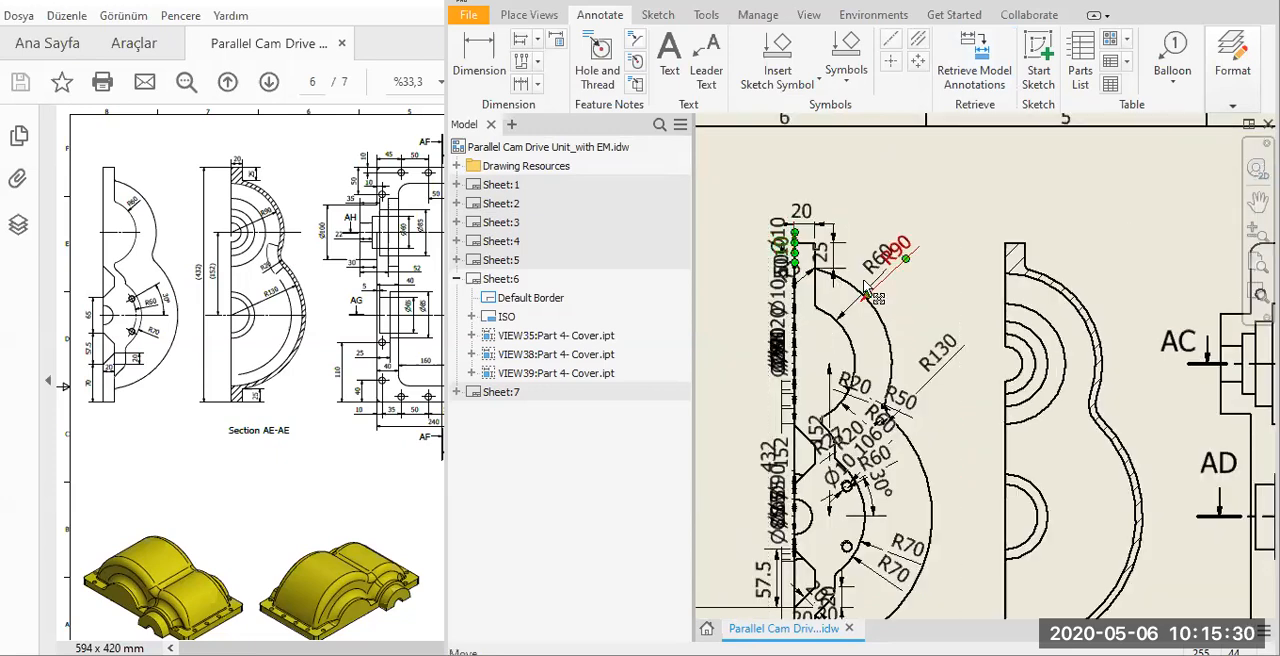
pyautogui.scroll(5, 866, 289)
pyautogui.moveTo(864, 280); pyautogui.dragTo(757, 396)
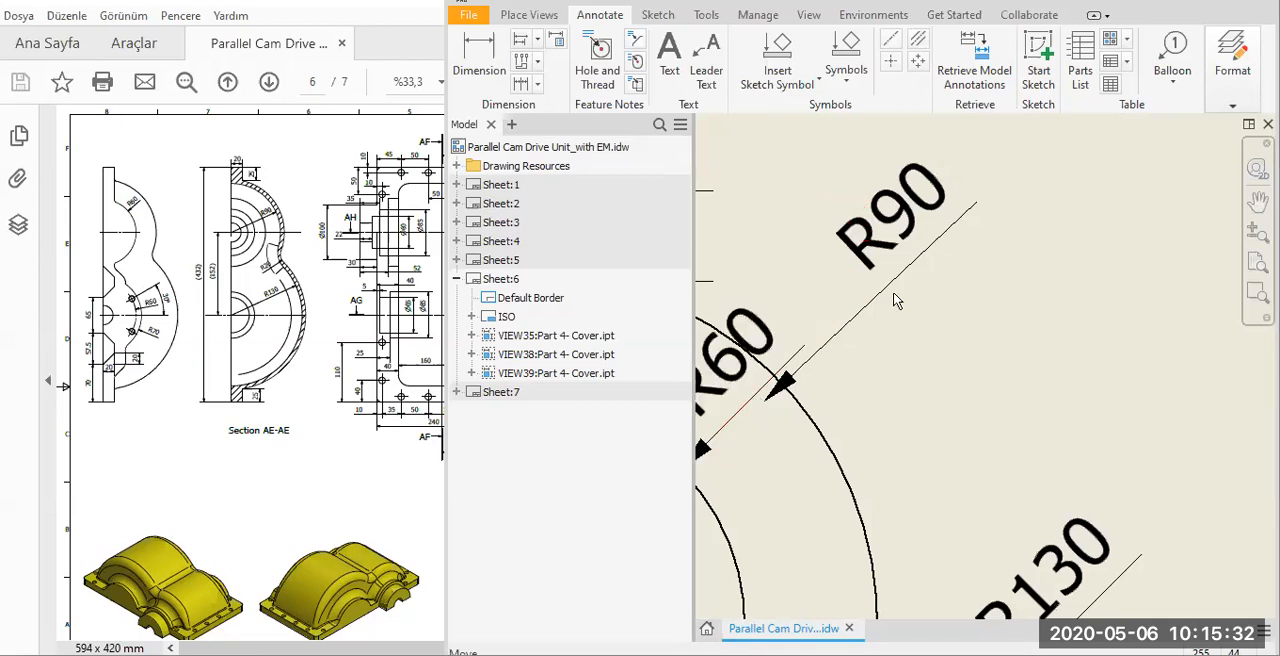
pyautogui.click(860, 309)
pyautogui.scroll(-2, 922, 350)
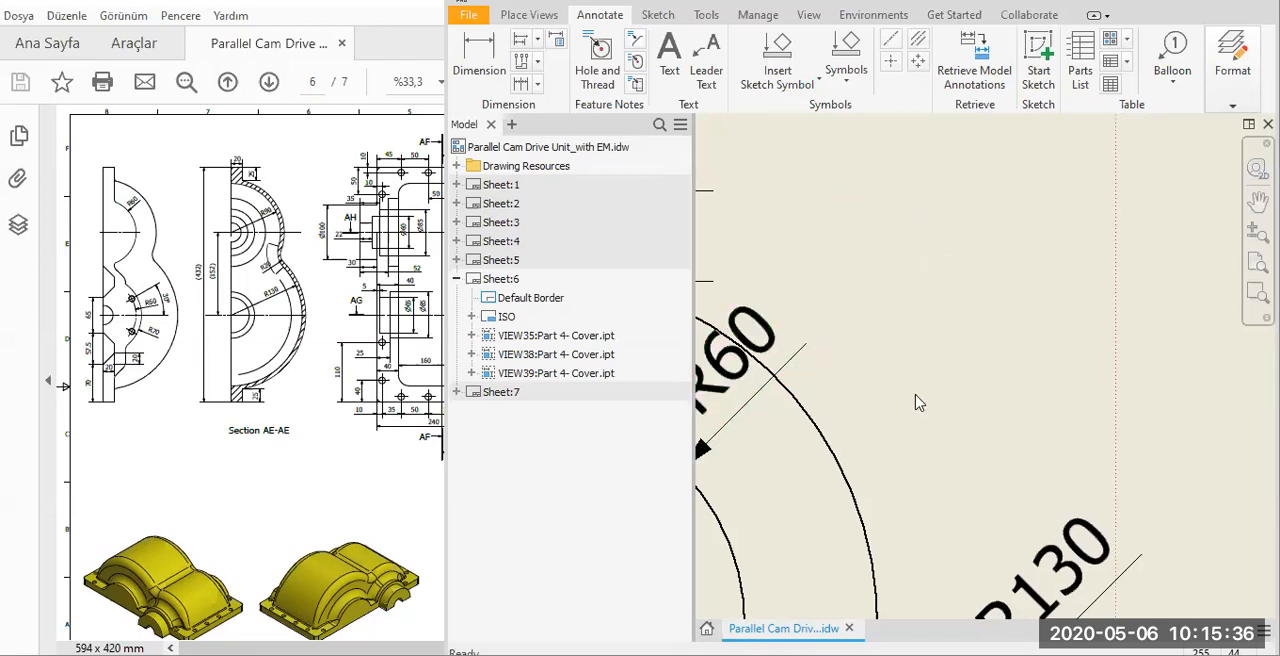
# Delete the R130 dimension of the large outer arc and the R50 dimension at the neck of the leftmost view.
pyautogui.scroll(-2, 912, 403)
pyautogui.scroll(3, 912, 350)
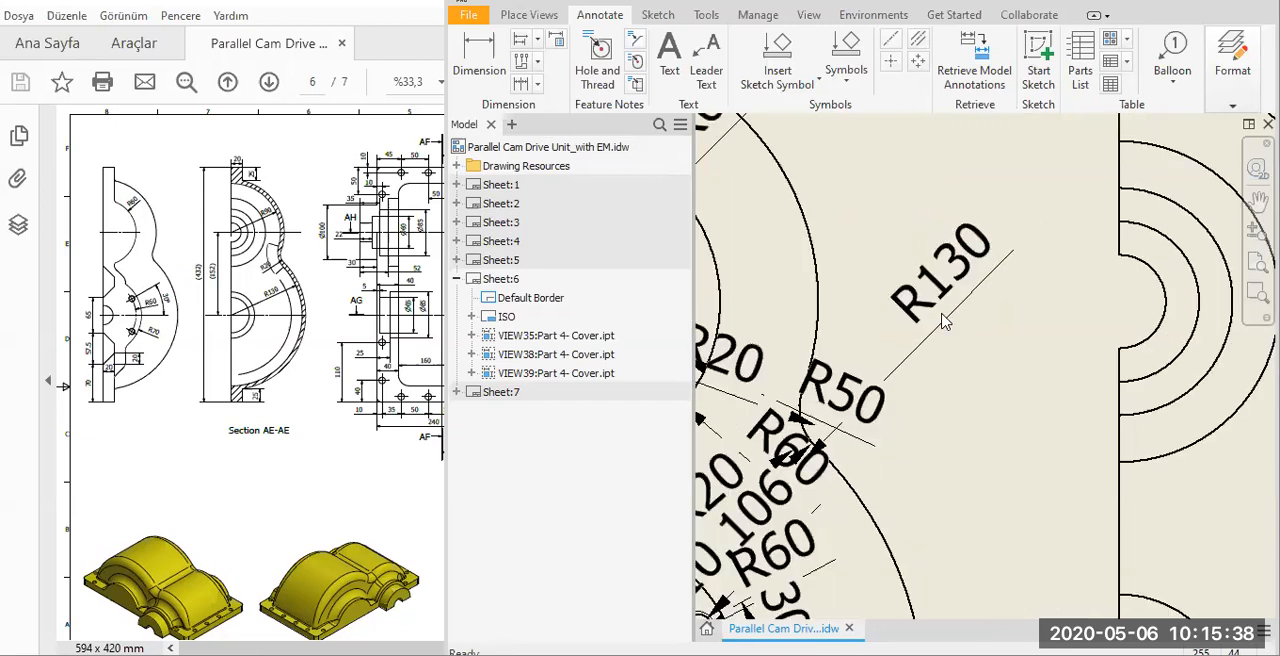
pyautogui.click(914, 352)
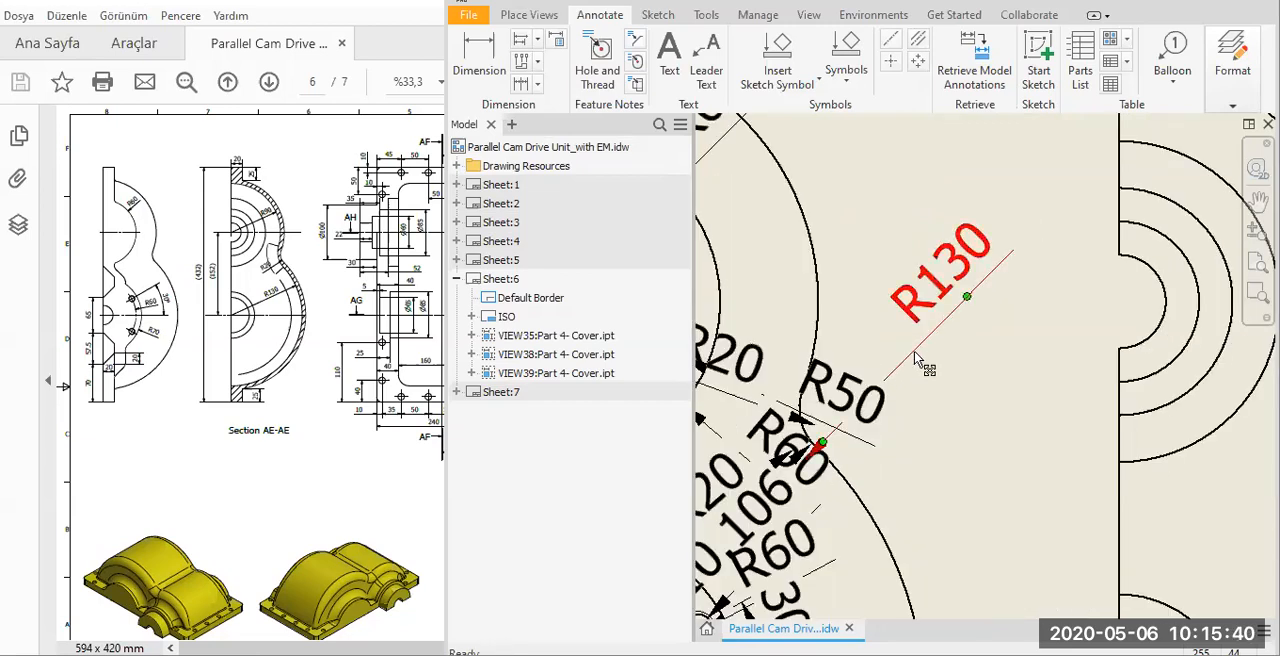
pyautogui.press('Delete')
pyautogui.click(843, 399)
pyautogui.moveTo(843, 399); pyautogui.dragTo(854, 323)
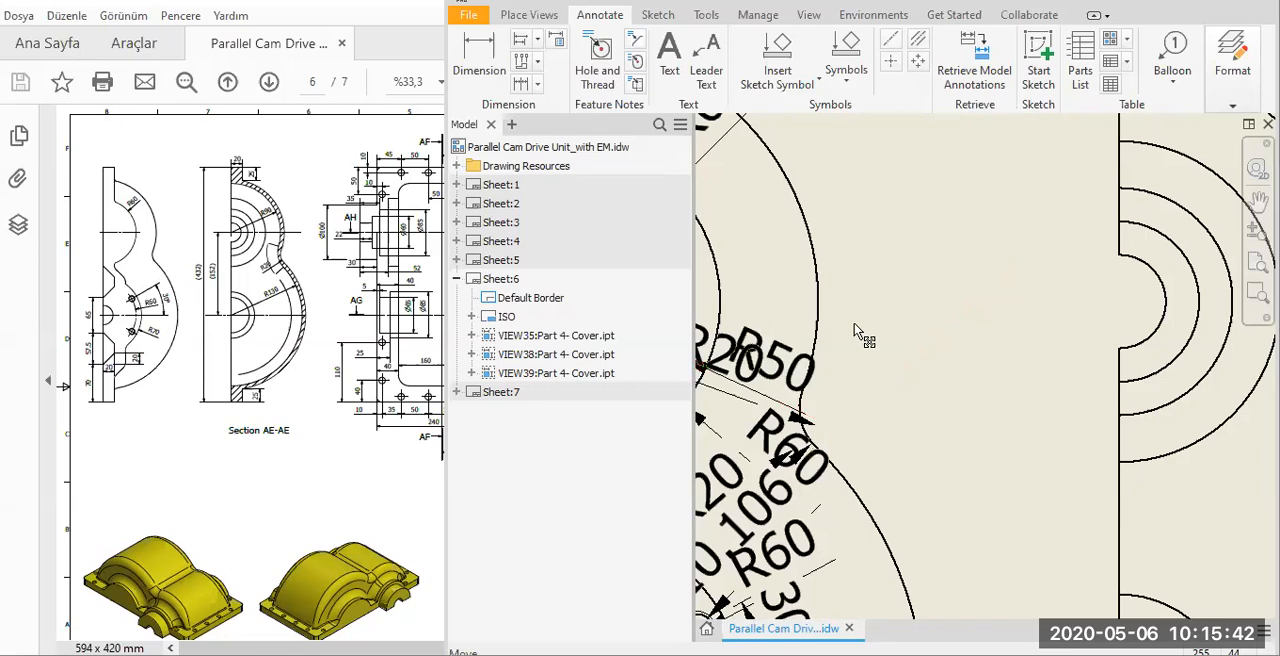
pyautogui.scroll(-3, 982, 376)
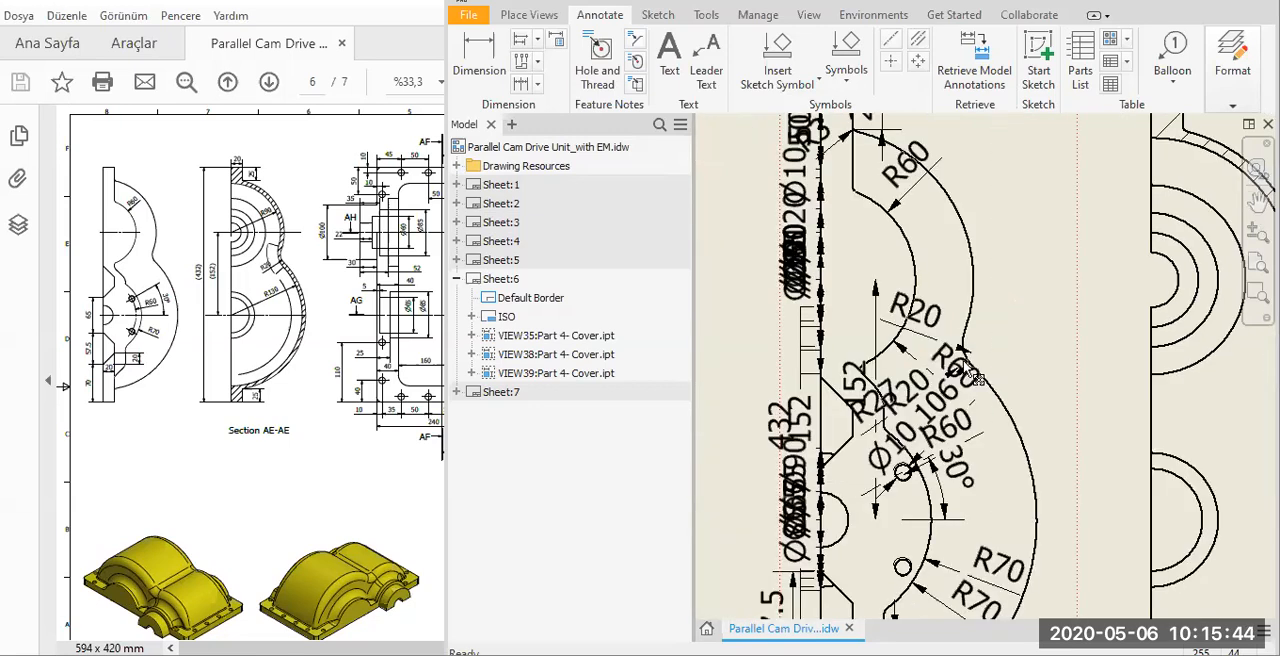
# Delete the R60 dimension crossing the neck between the two arcs of the leftmost view.
pyautogui.click(944, 402)
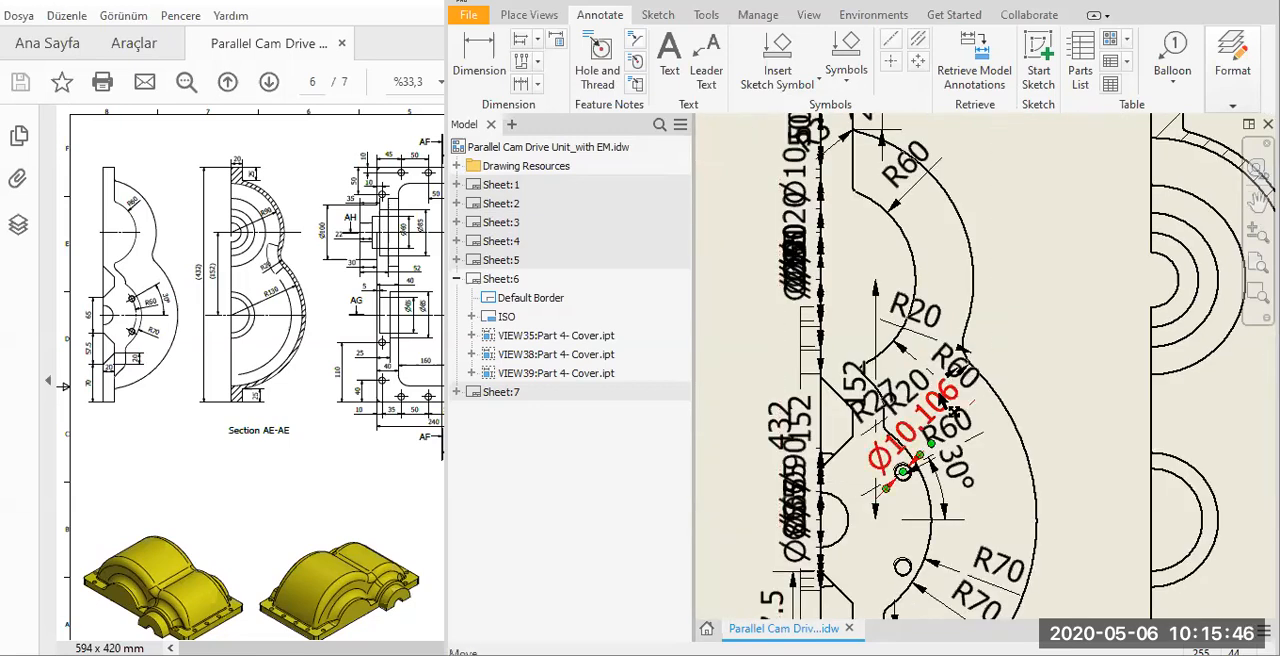
pyautogui.scroll(3, 947, 375)
pyautogui.scroll(-3, 937, 363)
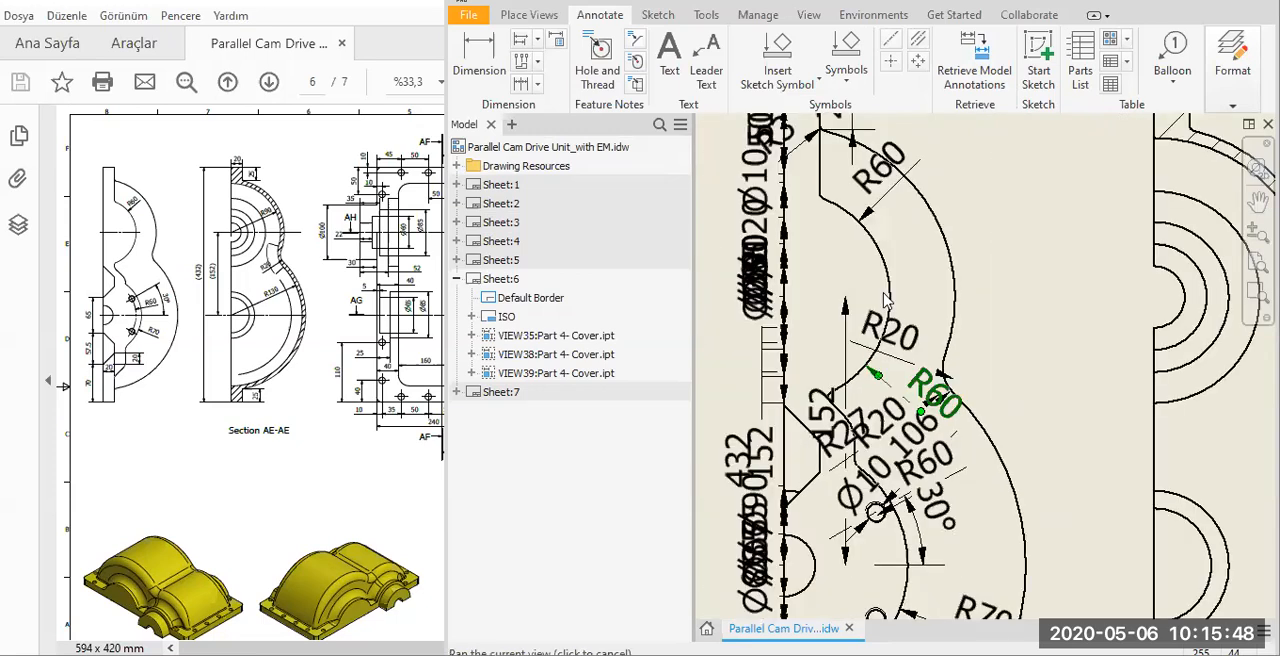
pyautogui.scroll(1, 930, 470)
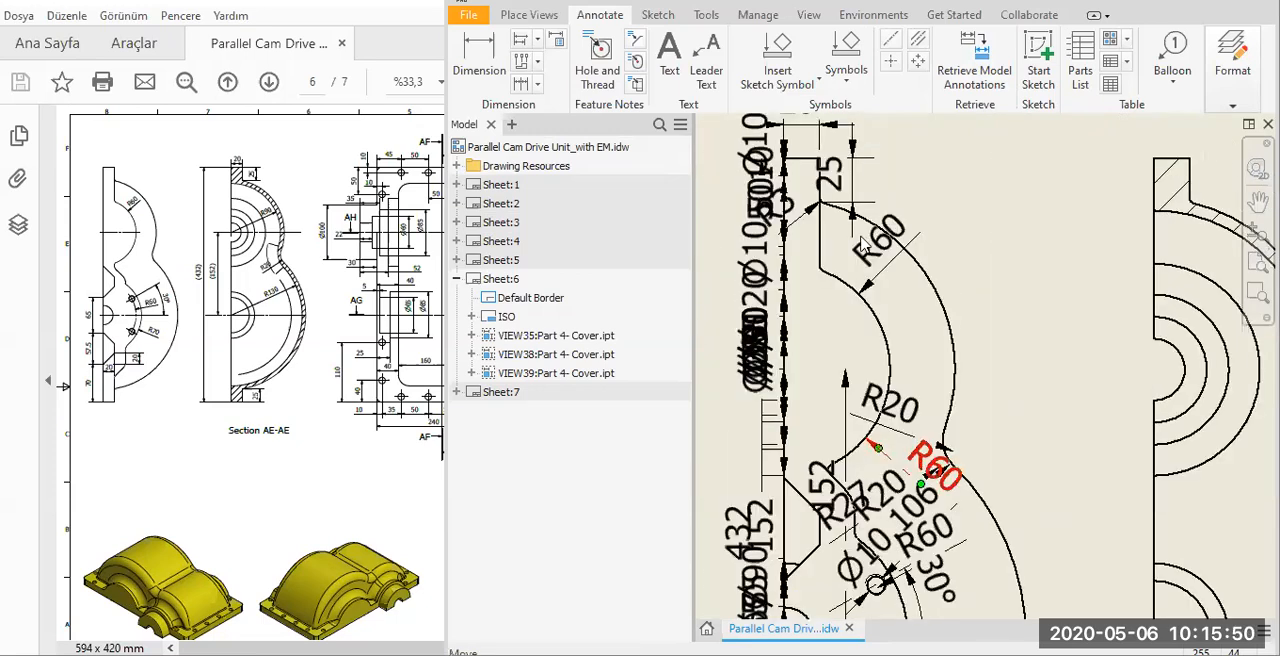
# Delete the stacked Ø10 and 10 dimensions and the 25 dimension at the upper end of the leftmost view.
pyautogui.moveTo(746, 172); pyautogui.dragTo(815, 320, button='middle')
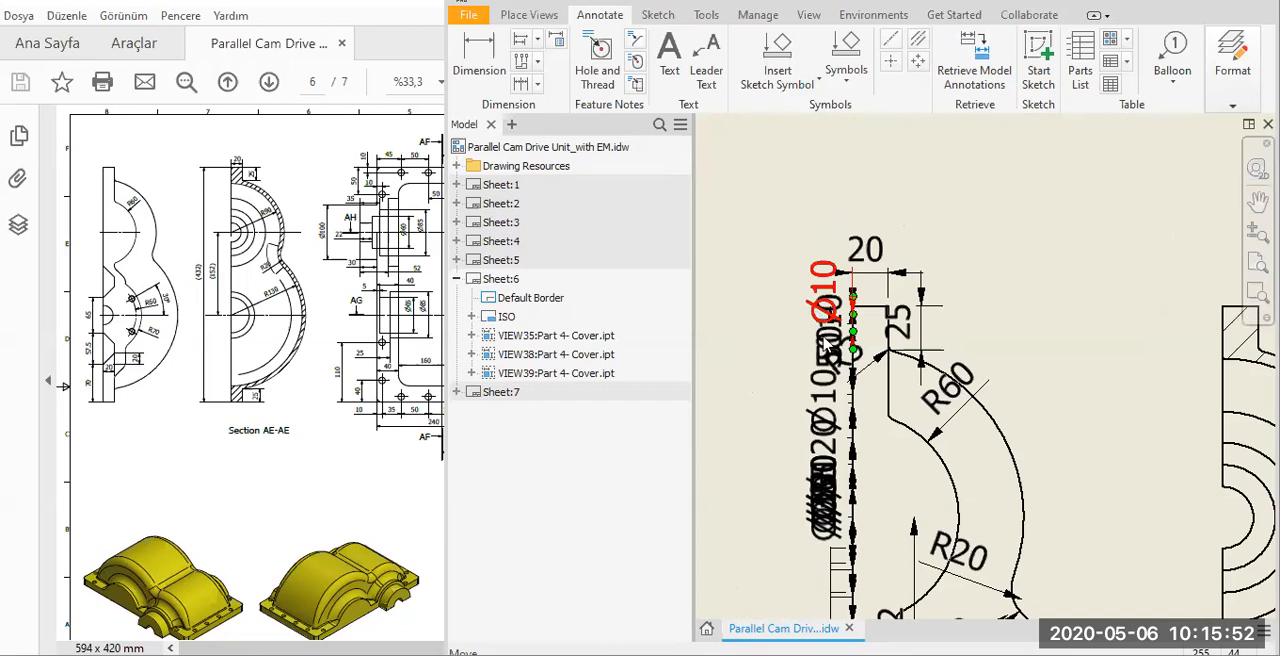
pyautogui.press('Delete')
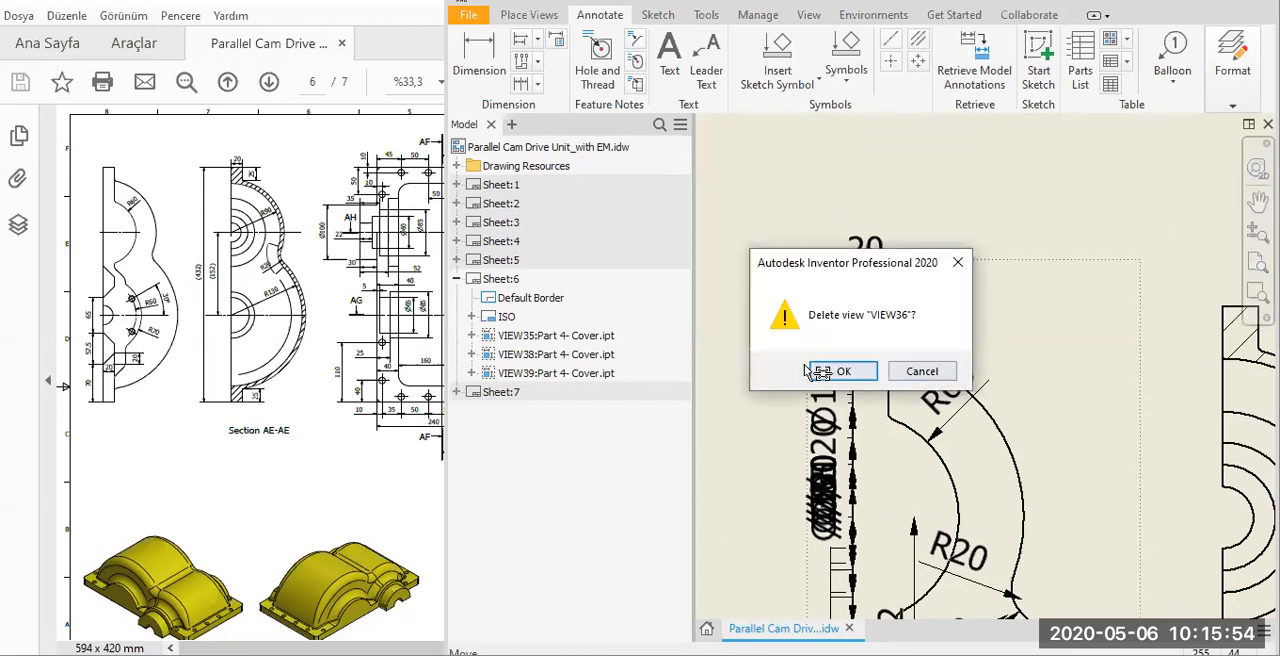
pyautogui.click(820, 372)
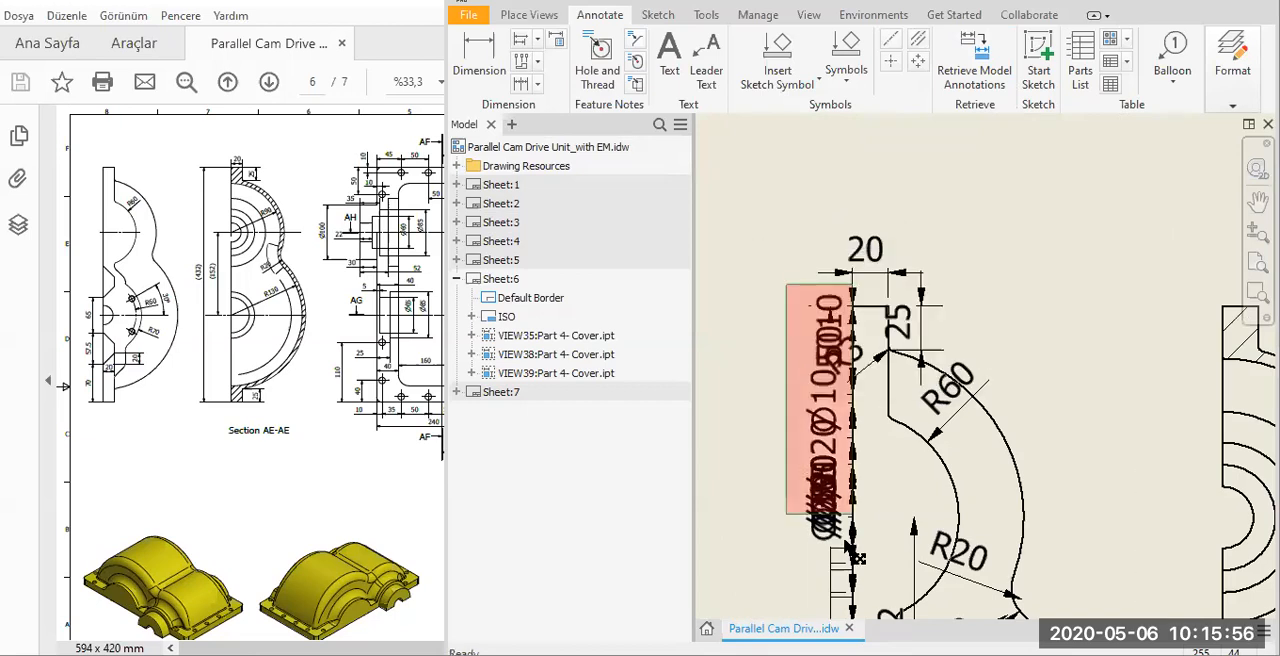
pyautogui.click(900, 330)
pyautogui.press('Delete')
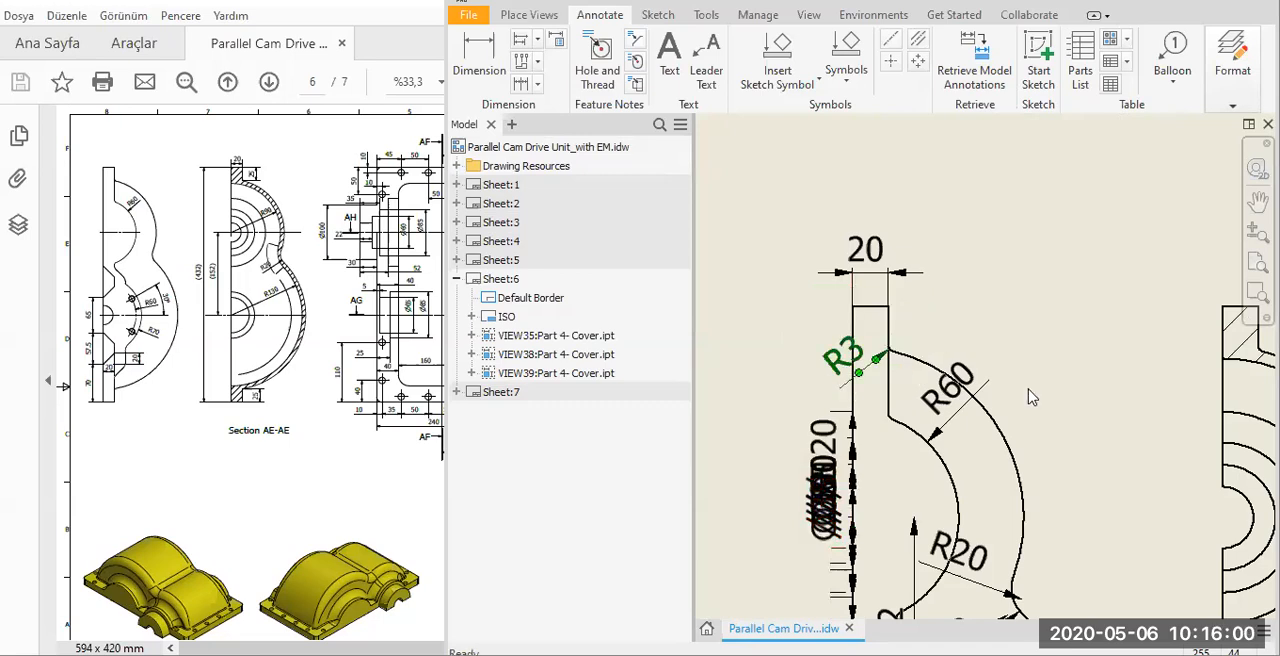
# Delete the R3 dimension and the stacked diameter dimensions, including Ø120, along the straight edge at the upper arc.
pyautogui.moveTo(804, 389)
pyautogui.mouseDown(button='middle')
pyautogui.moveTo(746, 252)
pyautogui.moveTo(733, 256)
pyautogui.moveTo(742, 245)
pyautogui.mouseUp(button='middle')
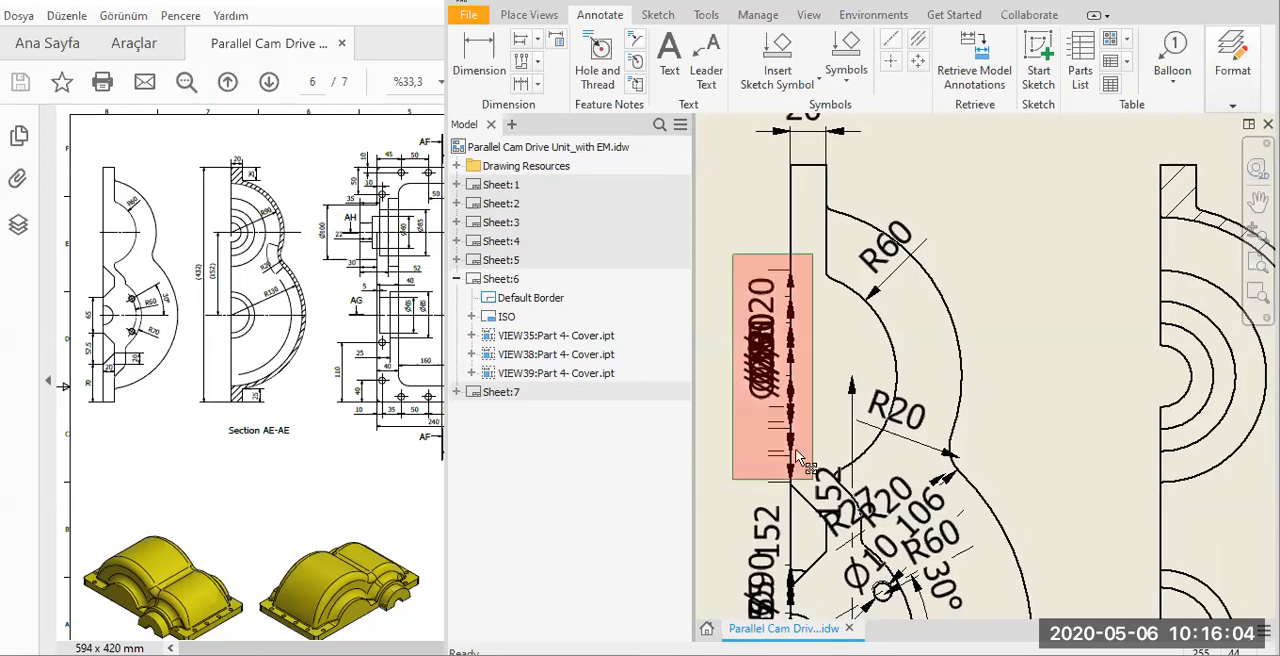
pyautogui.moveTo(761, 337); pyautogui.dragTo(822, 372, button='middle')
pyautogui.click(822, 370)
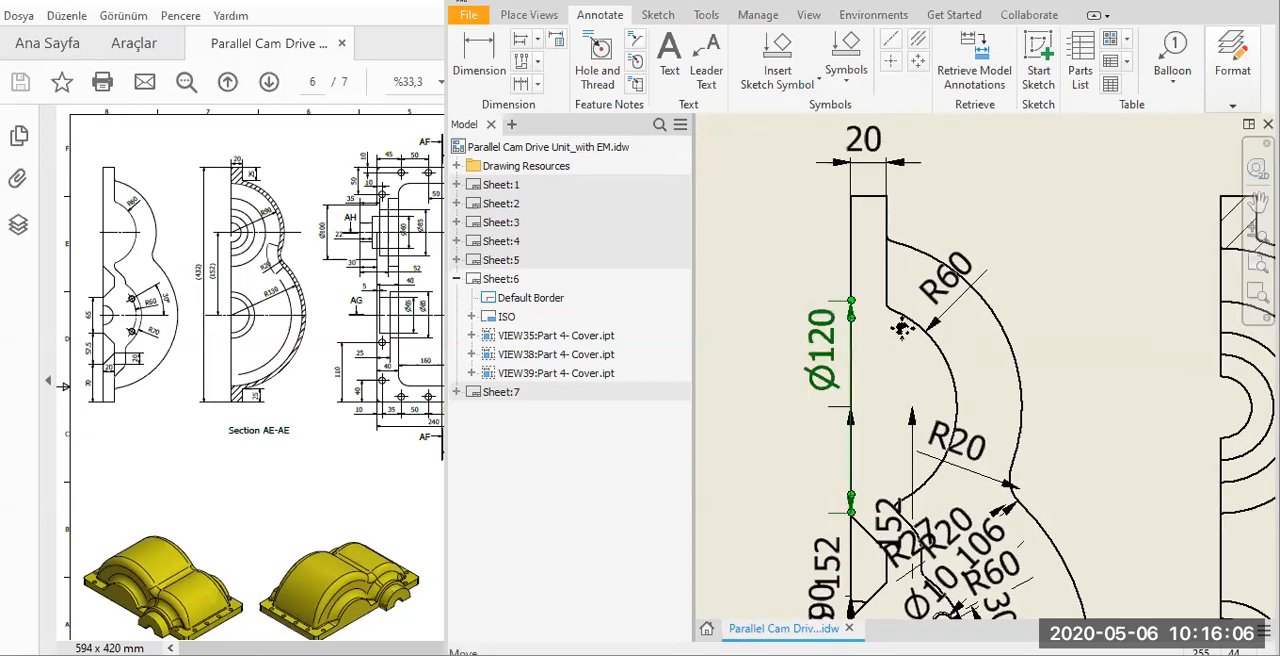
pyautogui.press('Delete')
# Delete the R20 dimension at the outer neck between the upper and lower arcs.
pyautogui.moveTo(983, 455); pyautogui.dragTo(914, 278, button='middle')
pyautogui.moveTo(913, 277); pyautogui.dragTo(962, 276)
pyautogui.moveTo(951, 350); pyautogui.dragTo(928, 310)
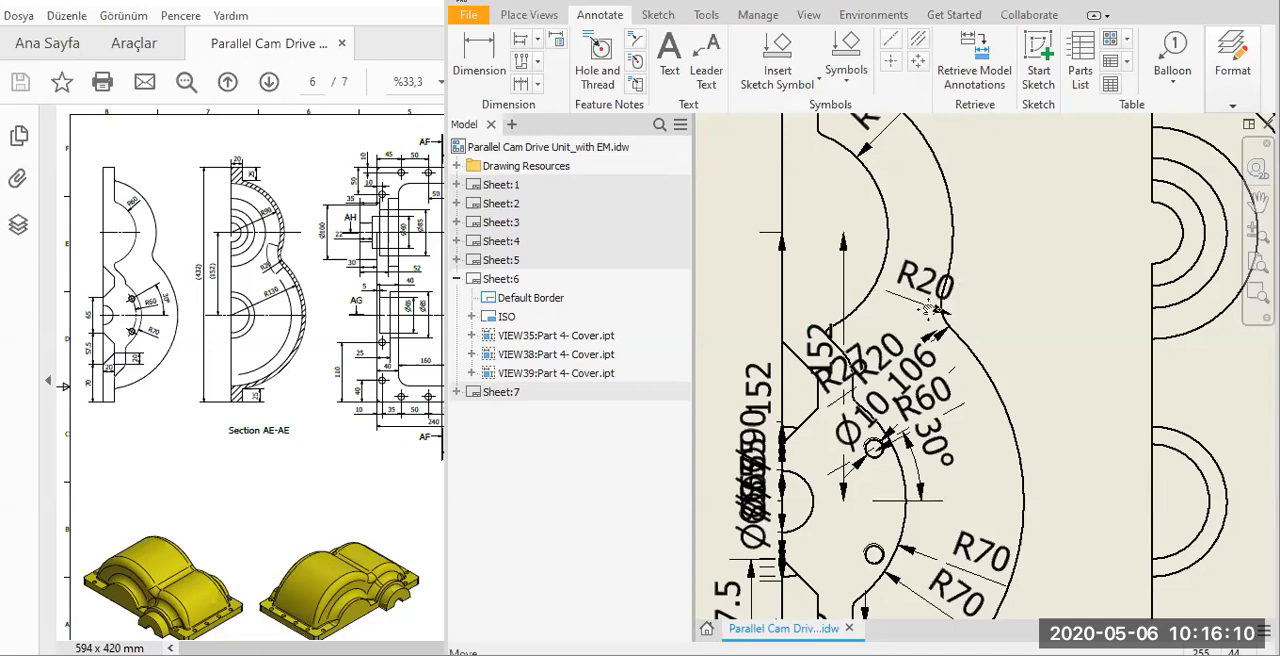
pyautogui.press('Delete')
# Pull the inner 152 centre-distance dimension out beyond the straight edge of the view and delete it.
pyautogui.scroll(-2, 922, 330)
pyautogui.moveTo(778, 368); pyautogui.dragTo(818, 294, button='middle')
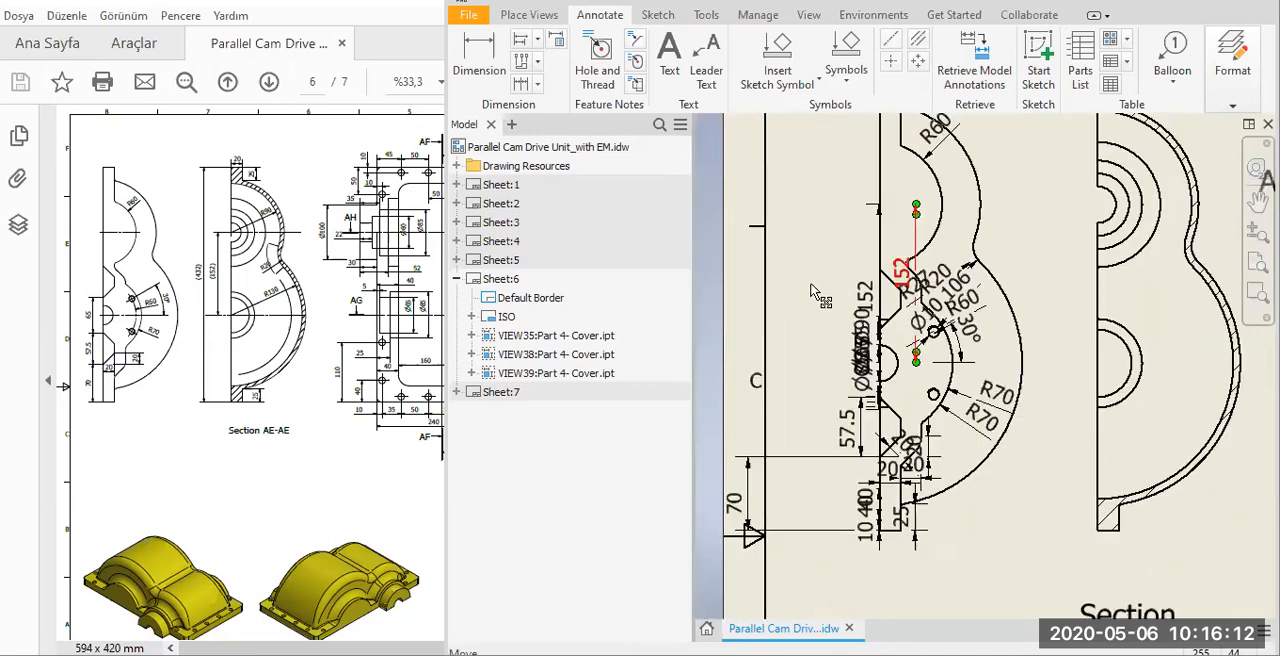
pyautogui.moveTo(916, 207); pyautogui.dragTo(812, 209)
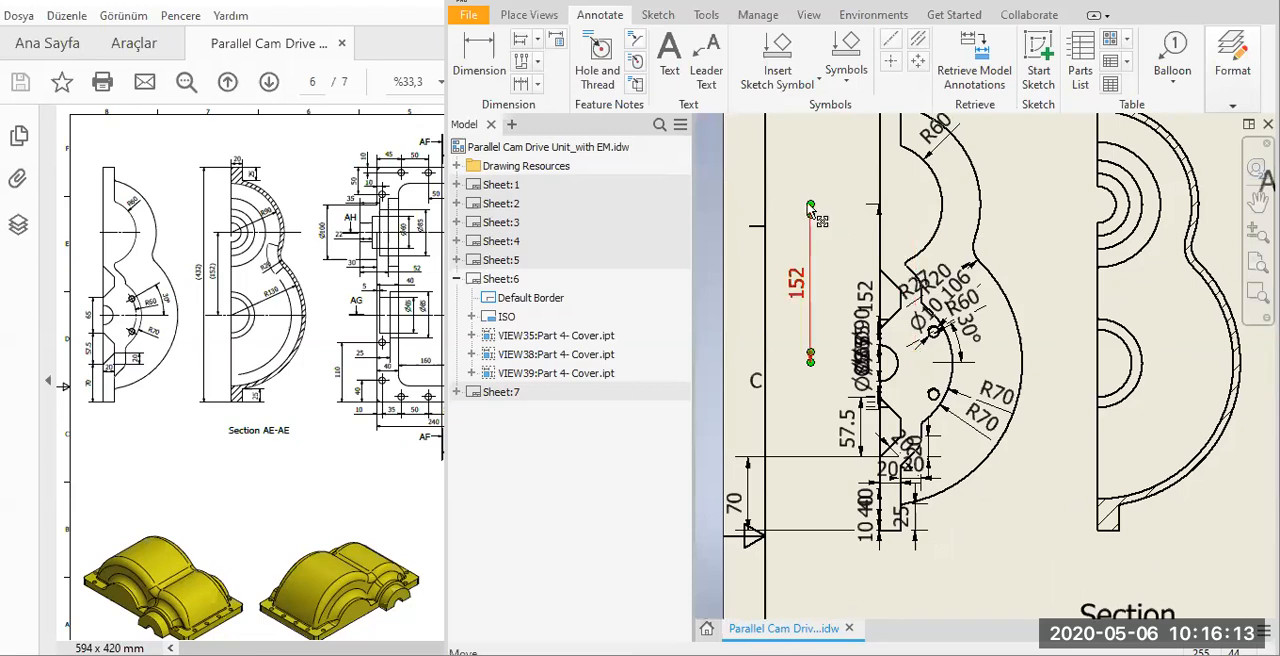
pyautogui.click(880, 220)
pyautogui.click(799, 287)
pyautogui.press('Delete')
# Move the 70 dimension closer to the view and check the same view's lower dimensions in the reference PDF.
pyautogui.moveTo(748, 515); pyautogui.dragTo(812, 490)
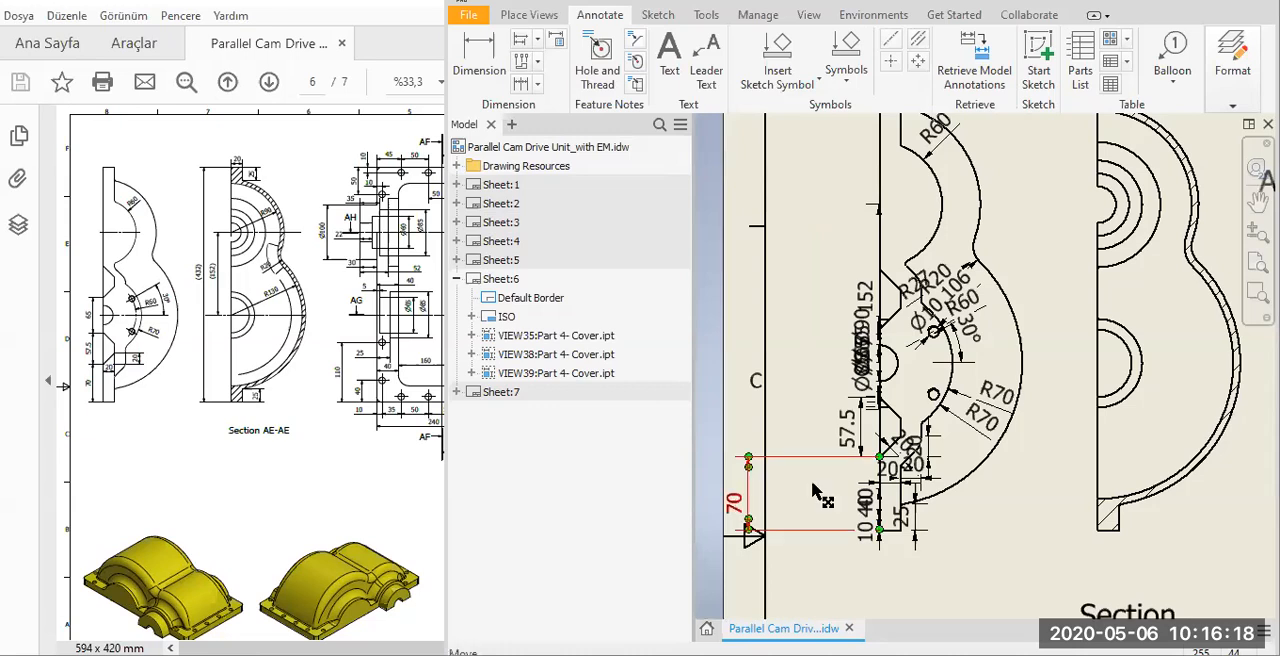
pyautogui.click(90, 366)
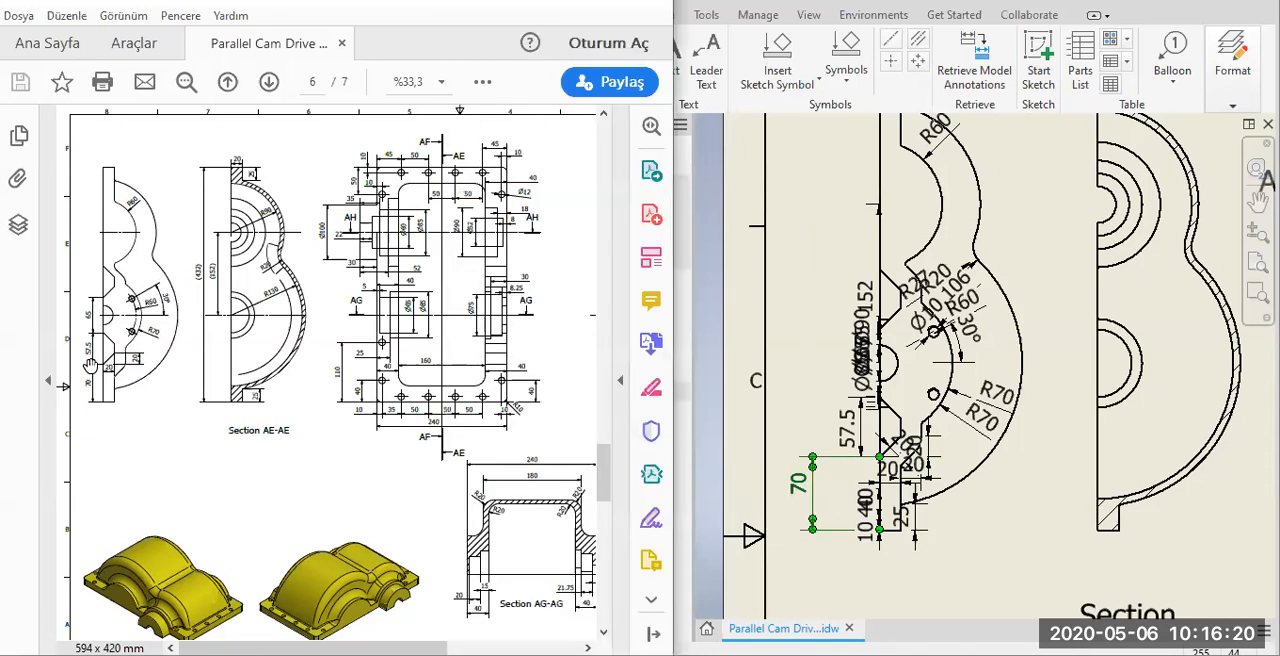
pyautogui.keyDown('ctrl'); pyautogui.scroll(2, 90, 366); pyautogui.keyUp('ctrl')
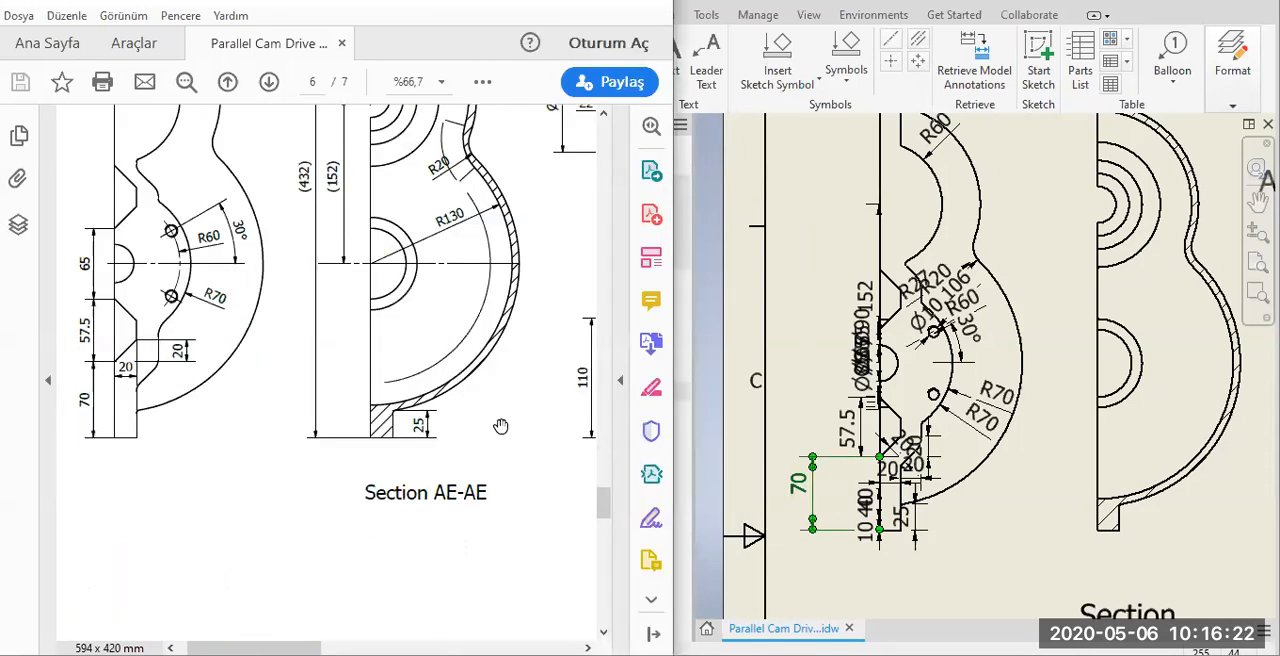
pyautogui.scroll(2, 875, 548)
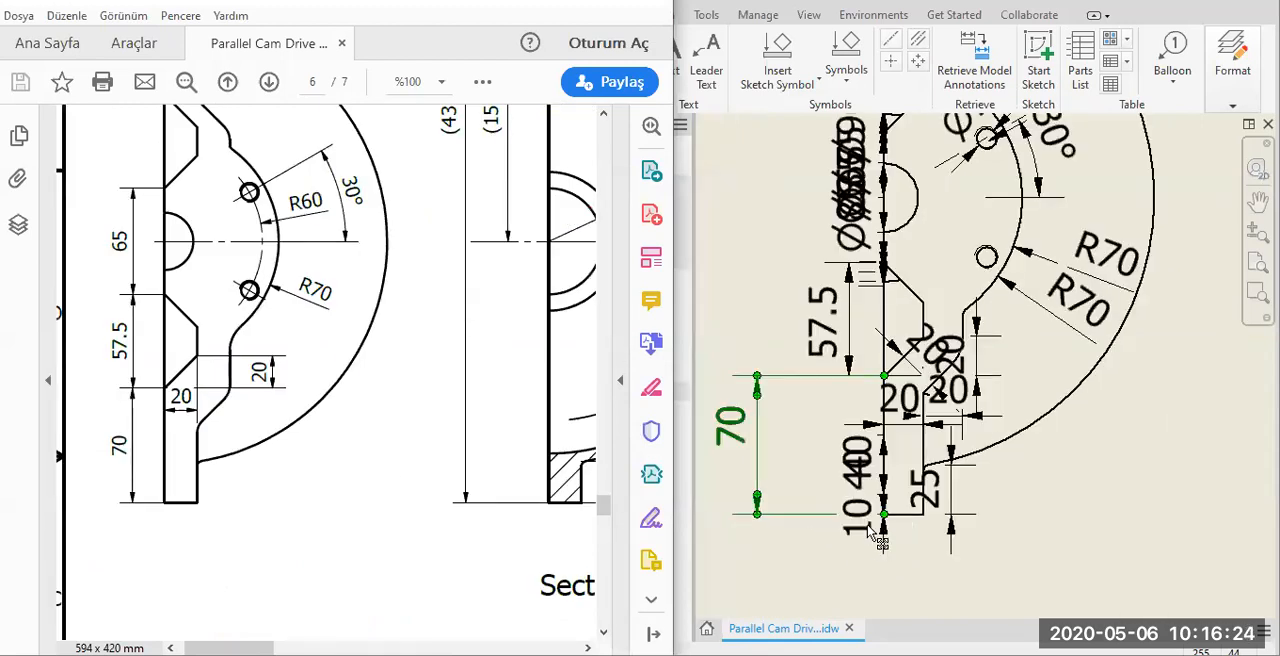
# Delete the 10, the overlapping 40 and the 25 dimensions at the lower end of the leftmost view.
pyautogui.click(870, 476)
pyautogui.click(872, 472)
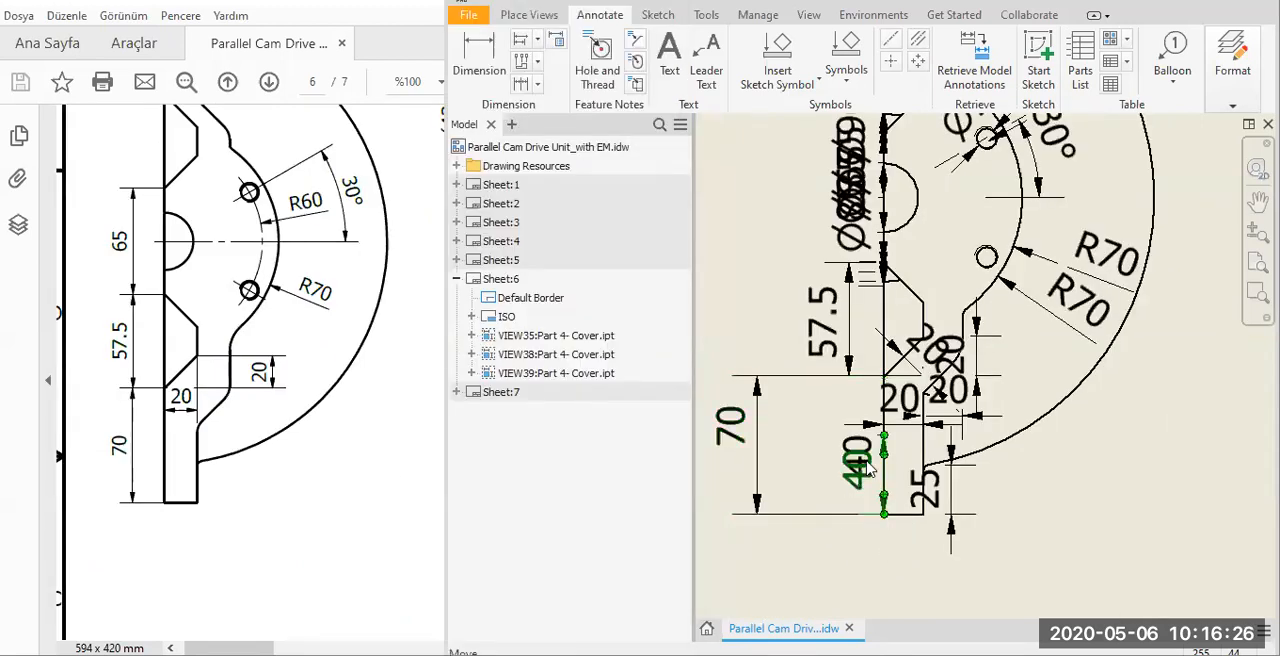
pyautogui.press('Delete')
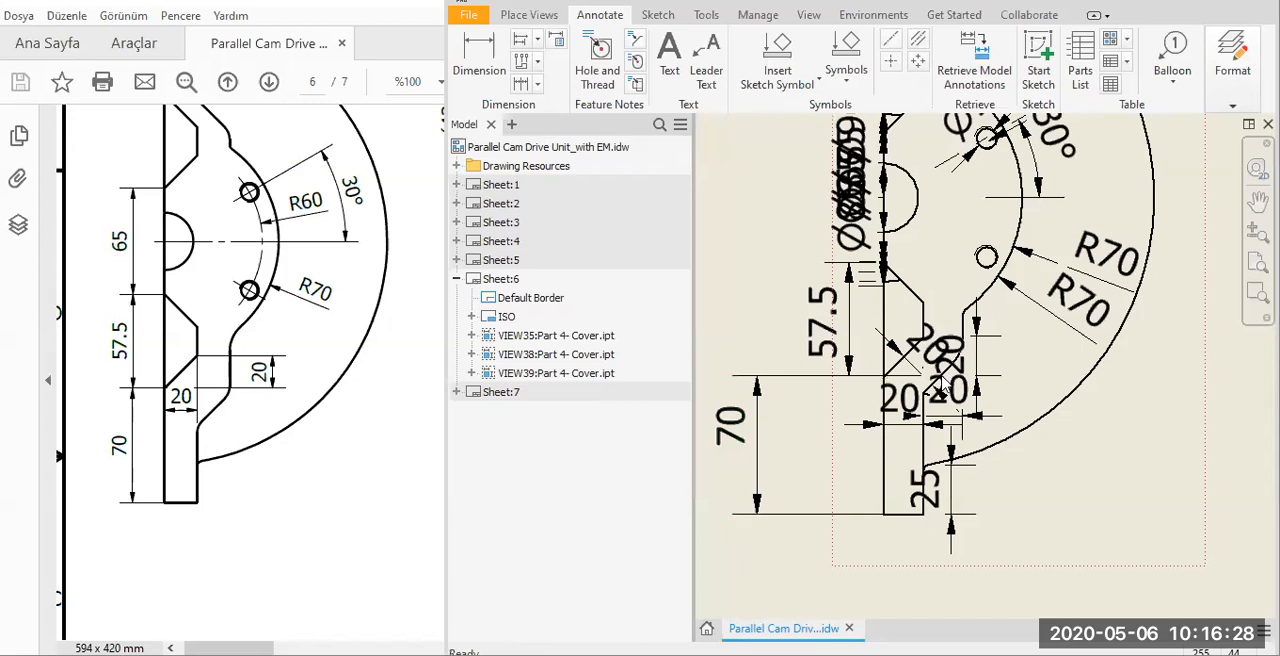
pyautogui.click(923, 496)
pyautogui.press('Delete')
pyautogui.press('Escape')
pyautogui.press('Delete')
# Move the two horizontal 20 dimensions from the lower step of the profile to below the view.
pyautogui.moveTo(896, 415); pyautogui.dragTo(852, 567)
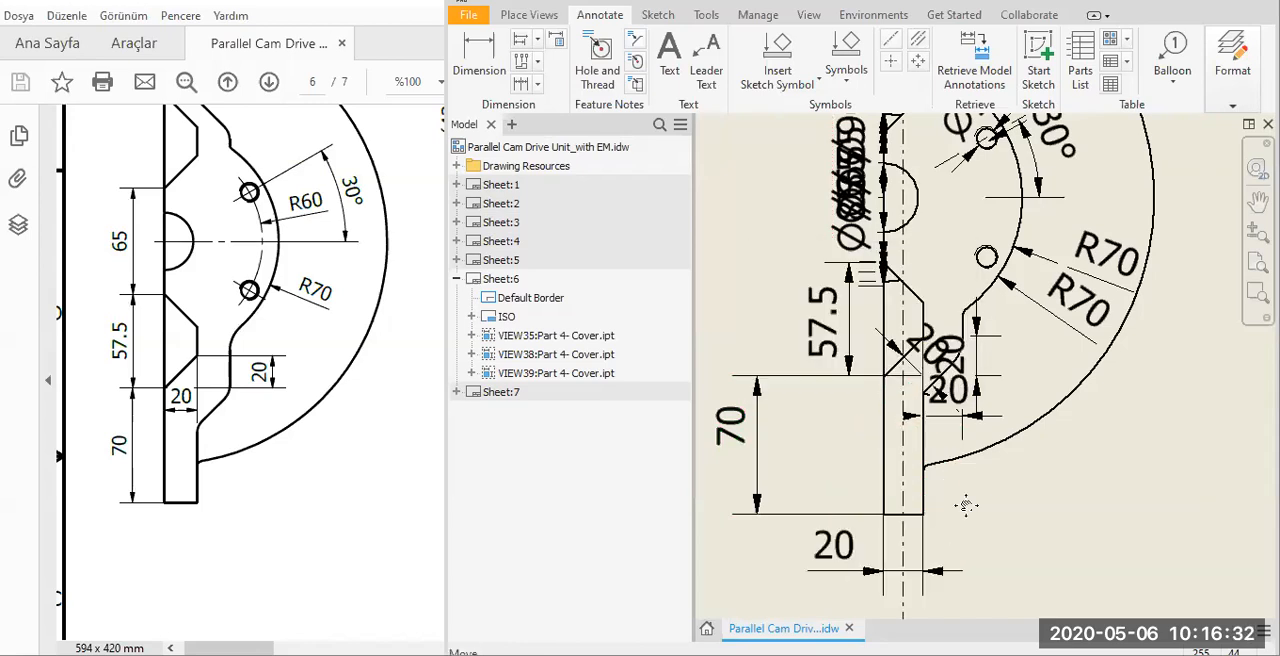
pyautogui.moveTo(966, 505); pyautogui.dragTo(938, 549, button='middle')
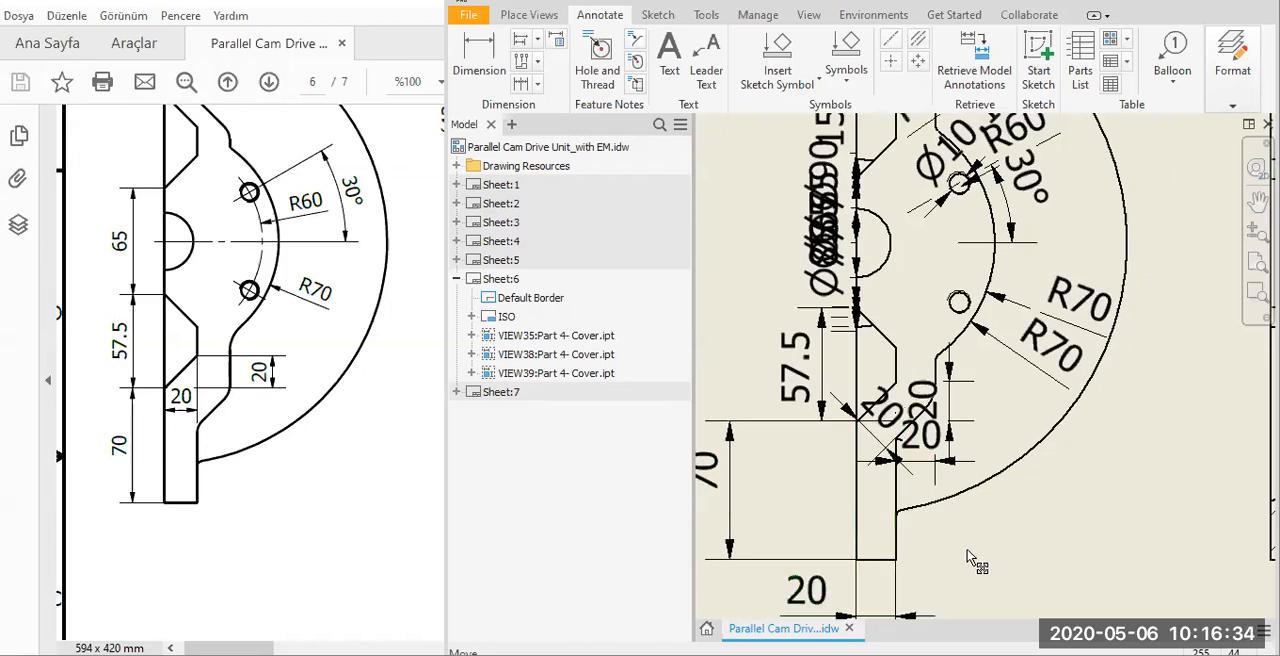
pyautogui.click(935, 462)
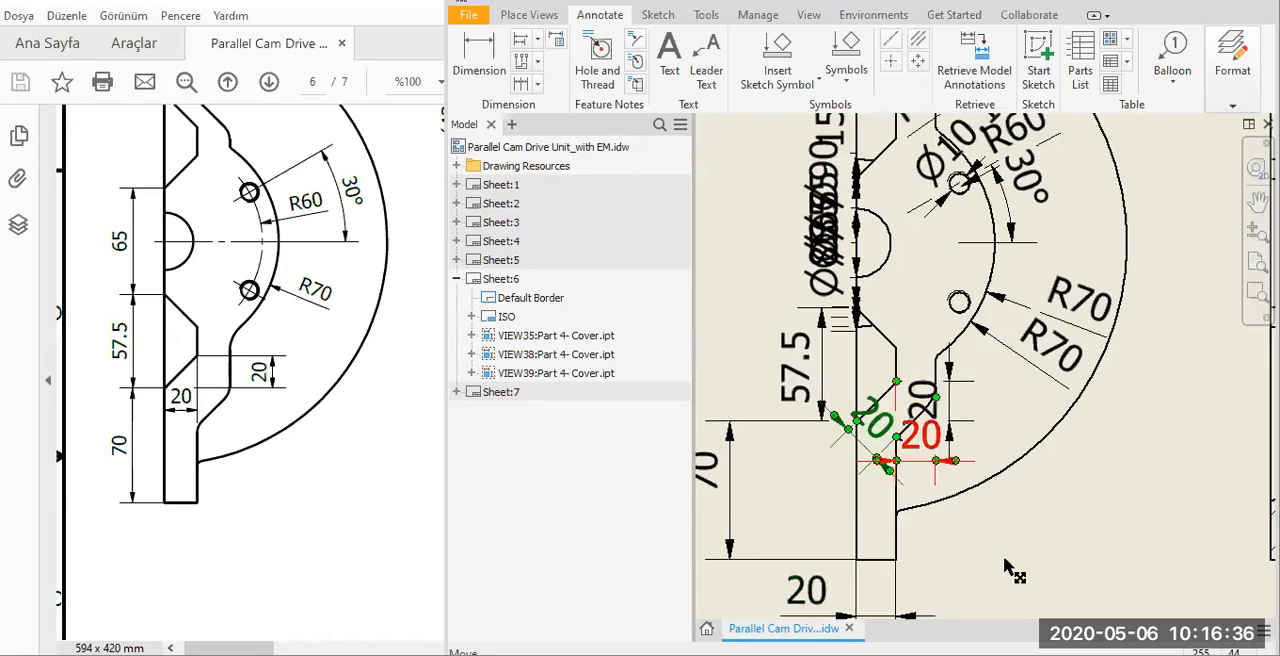
pyautogui.click(1010, 572)
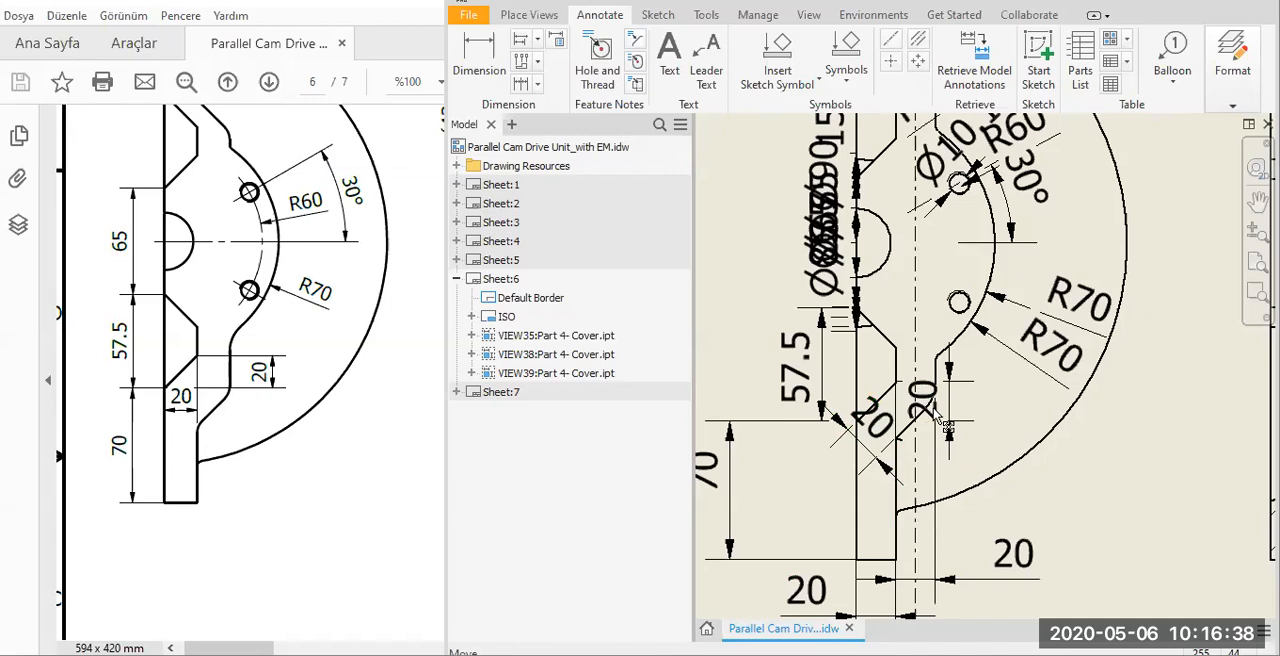
# Move the vertical 20 dimension outside the straight edge and align the 57.5 dimension with the 70 dimension.
pyautogui.moveTo(924, 403); pyautogui.dragTo(729, 407)
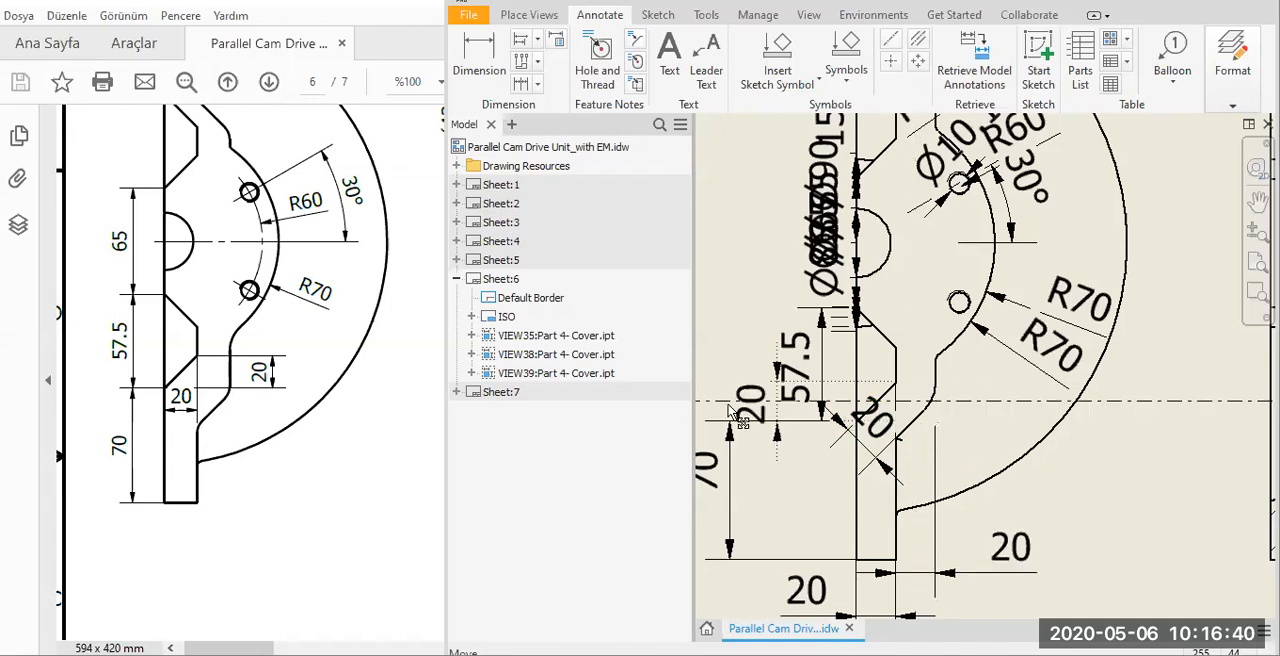
pyautogui.moveTo(800, 385); pyautogui.dragTo(790, 397)
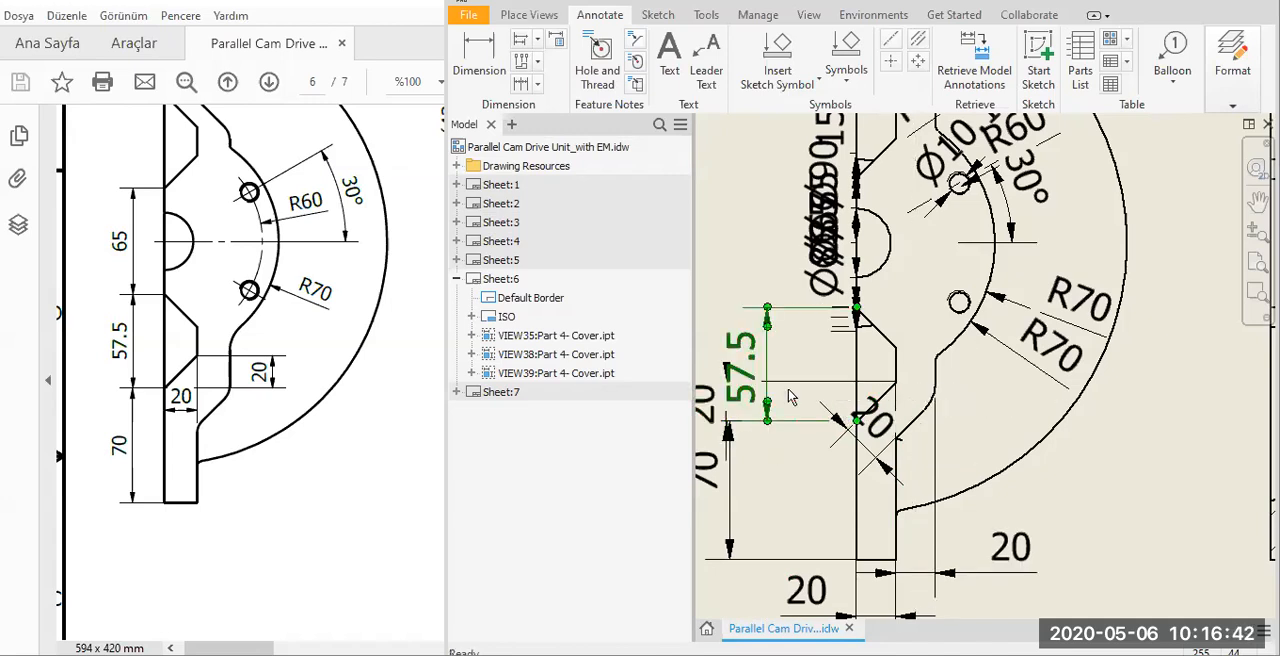
pyautogui.moveTo(698, 397); pyautogui.dragTo(957, 424, button='middle')
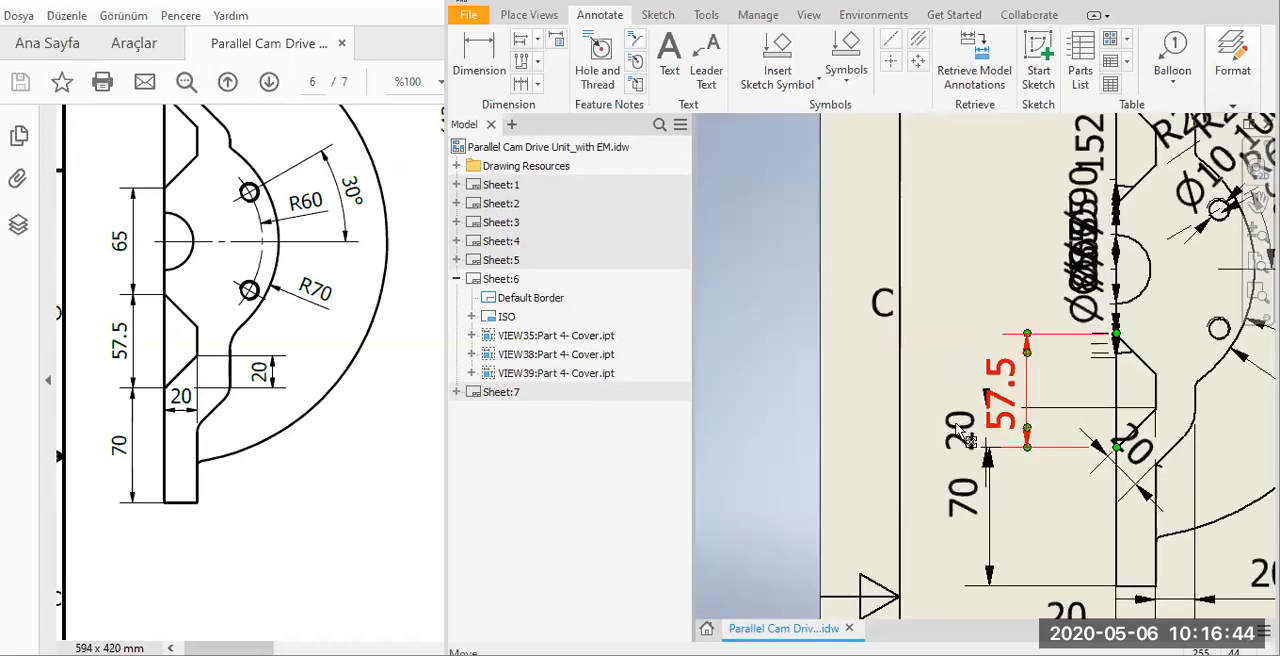
pyautogui.moveTo(957, 424); pyautogui.dragTo(943, 426)
pyautogui.moveTo(961, 428); pyautogui.dragTo(1037, 430)
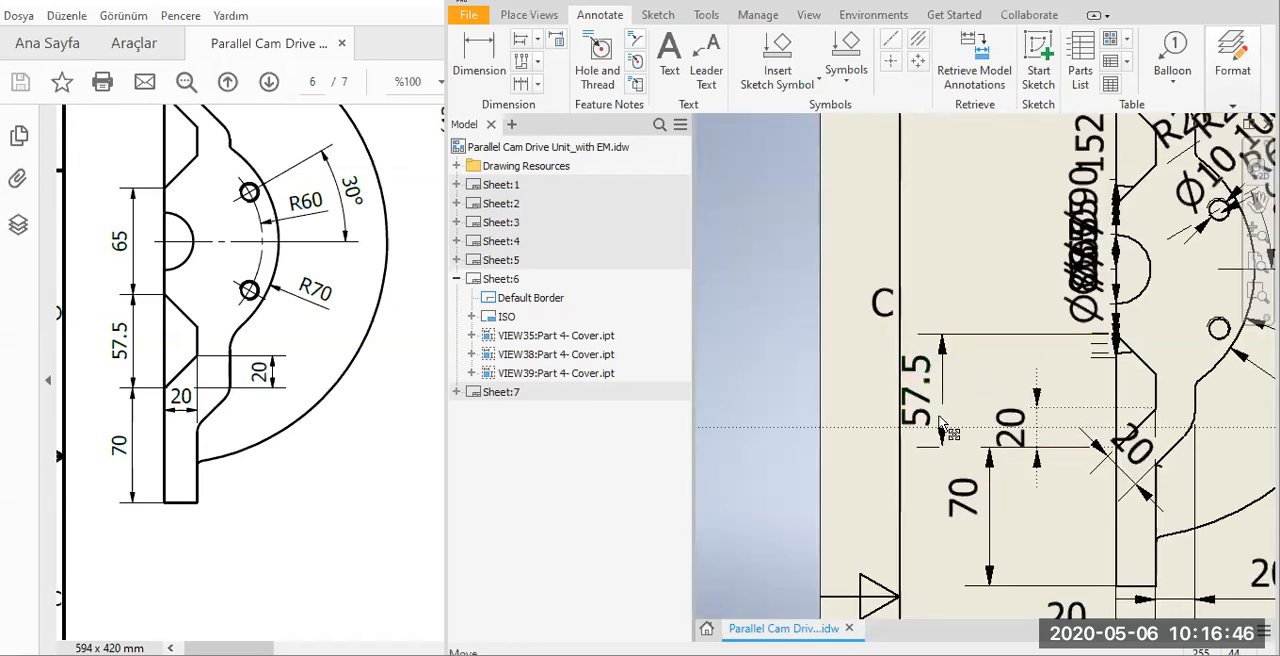
pyautogui.moveTo(963, 399); pyautogui.dragTo(1005, 404)
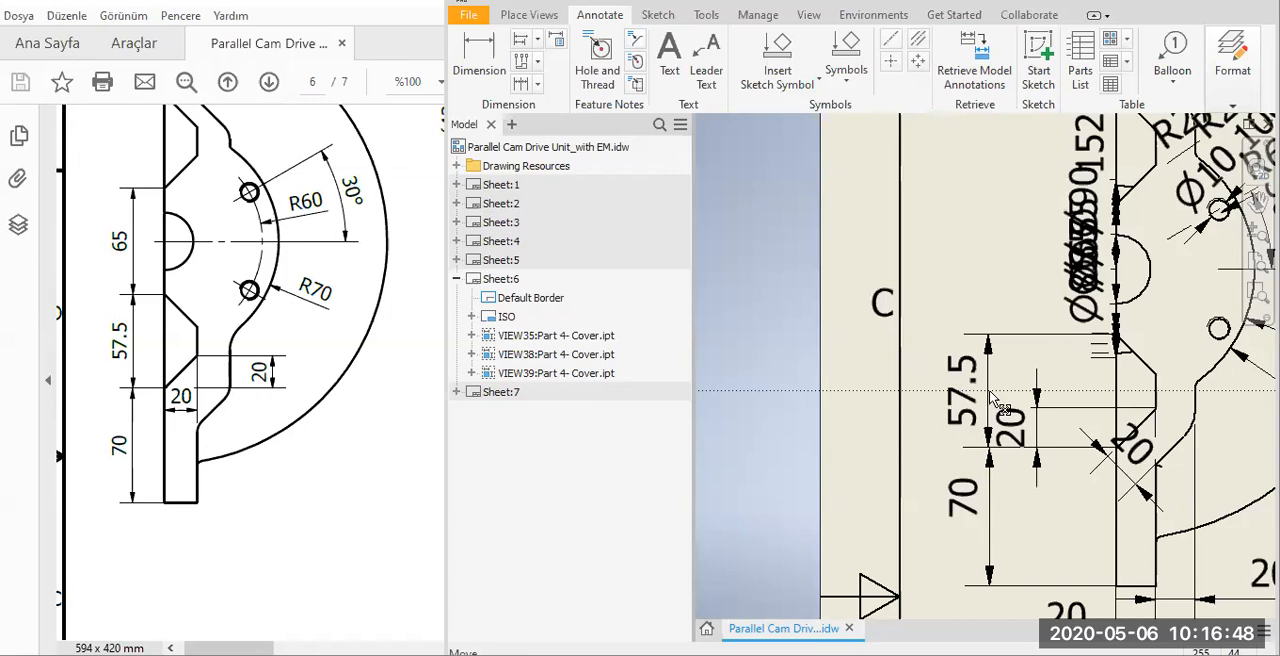
pyautogui.moveTo(1041, 551); pyautogui.dragTo(952, 599, button='middle')
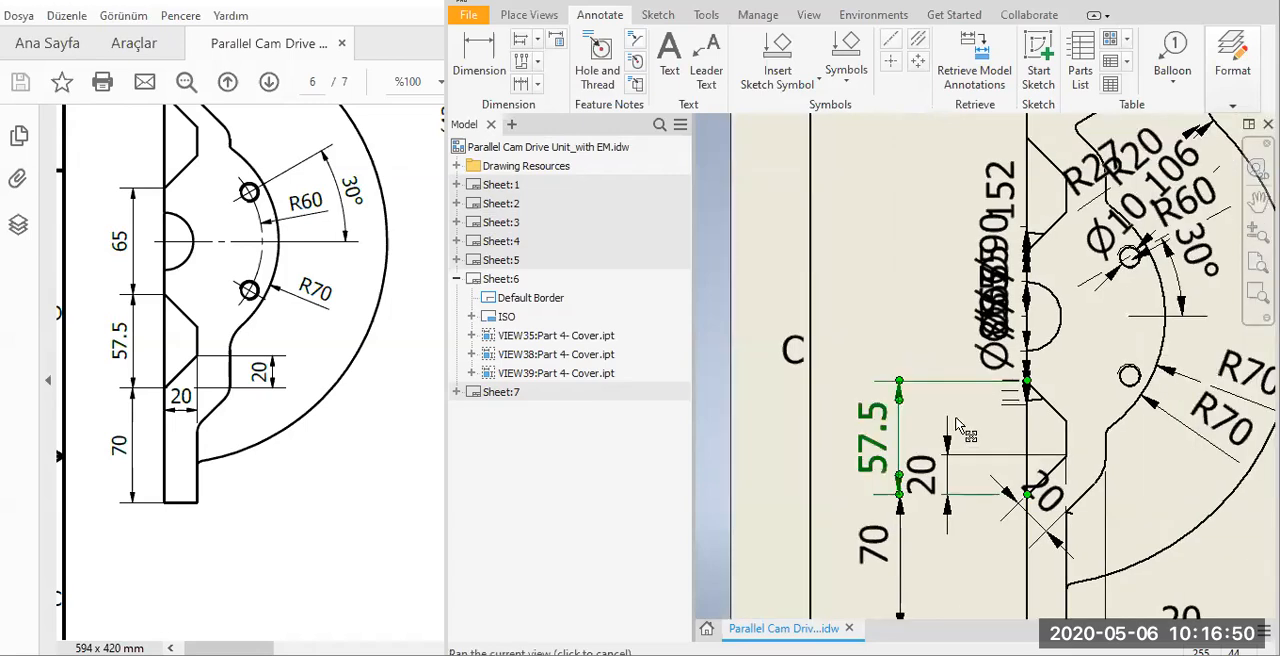
# Delete the remaining 152 dimension and the stacked dimensions at the lower bore, including 65 and Ø85.
pyautogui.moveTo(962, 402); pyautogui.dragTo(931, 471, button='middle')
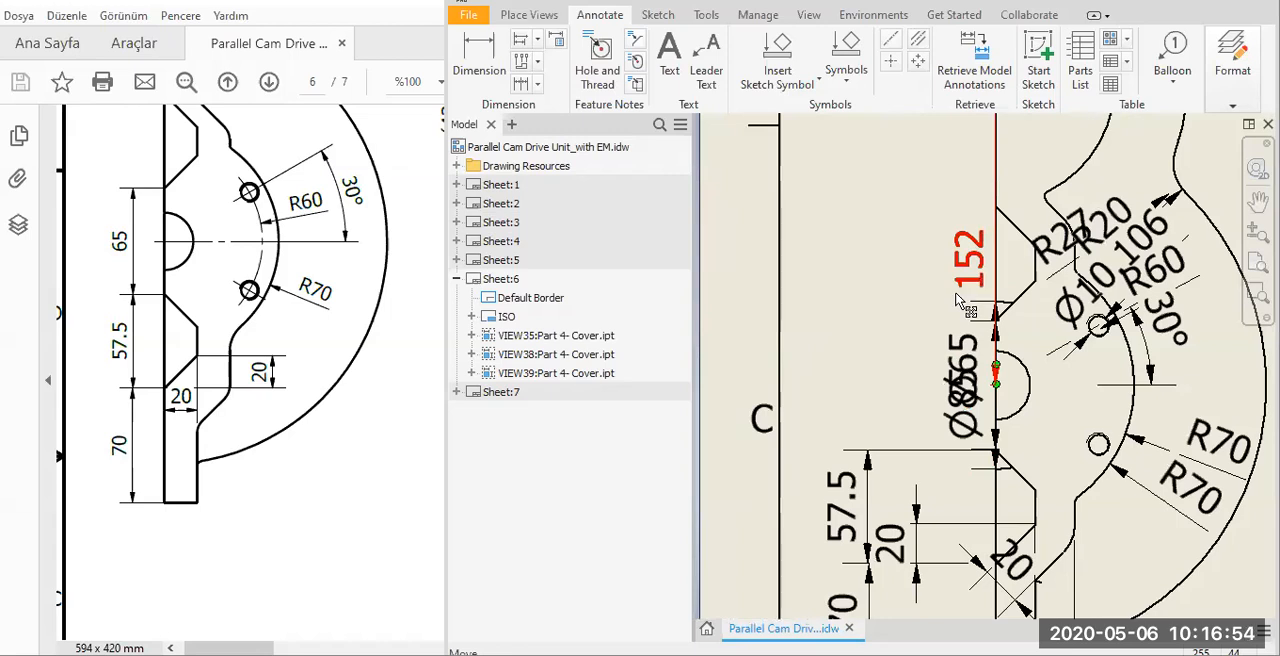
pyautogui.press('Delete')
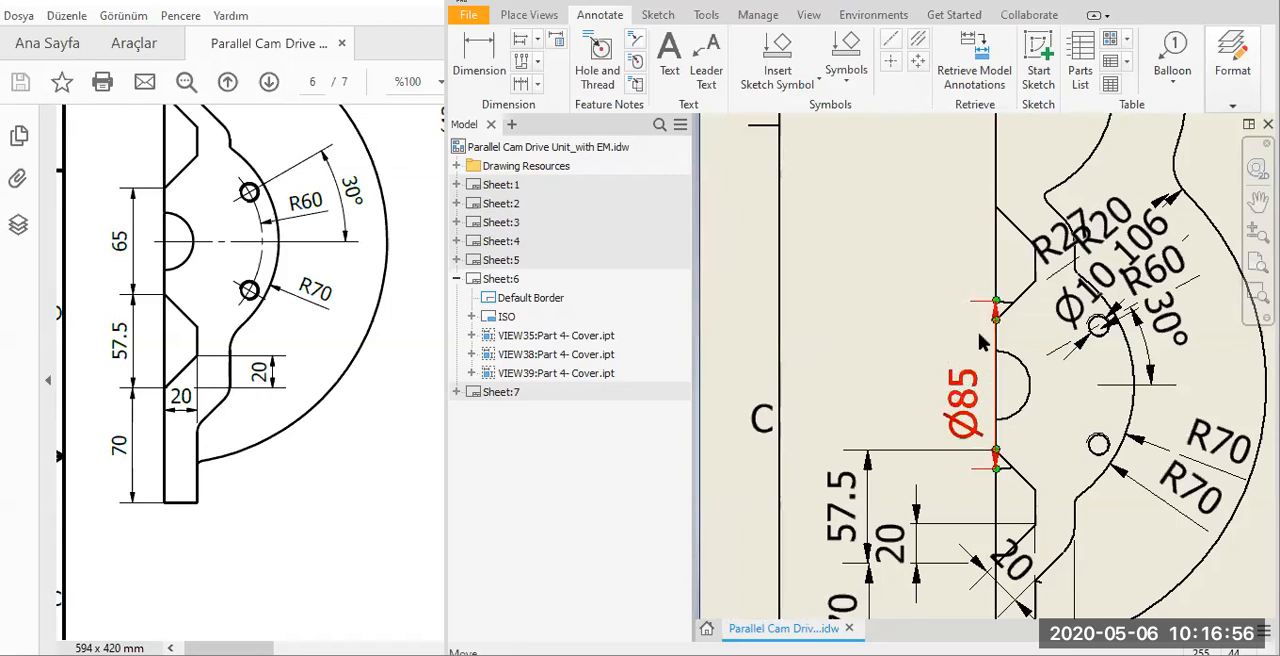
pyautogui.press('Delete')
# Delete the Ø10,106 dimension of the upper small hole beside the lower bore.
pyautogui.scroll(1, 1014, 426)
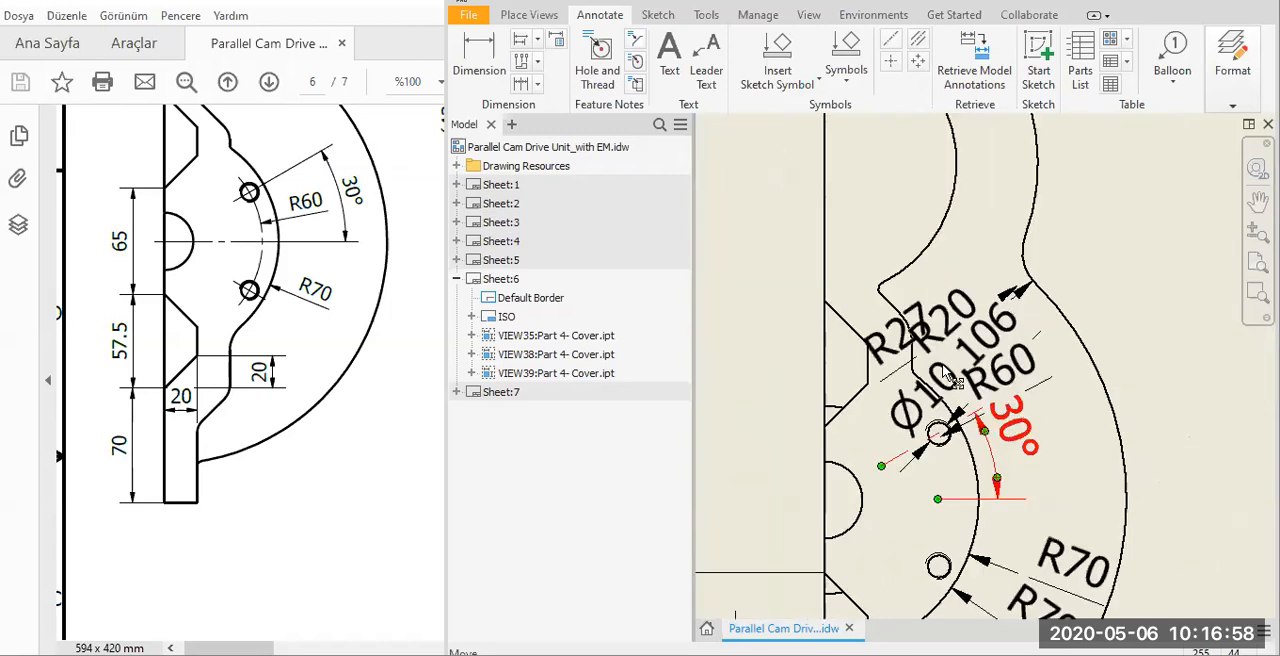
pyautogui.moveTo(943, 368)
pyautogui.mouseDown(button='middle')
pyautogui.moveTo(885, 313)
pyautogui.moveTo(892, 304)
pyautogui.mouseUp(button='middle')
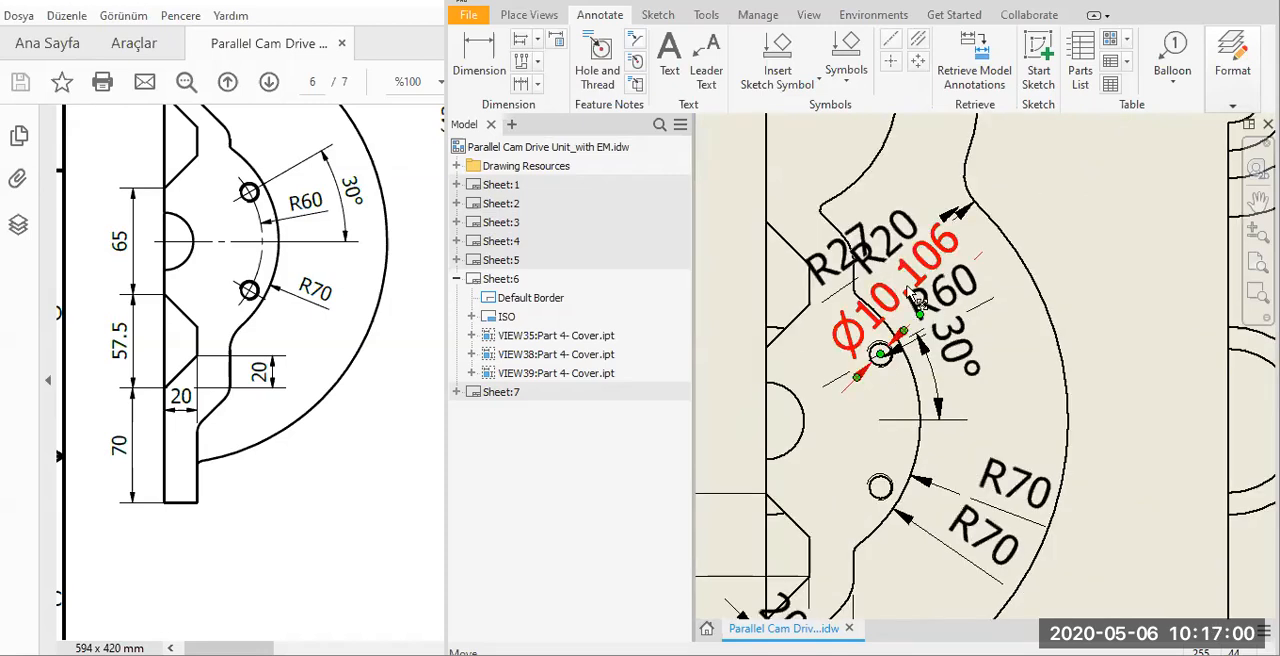
pyautogui.click(891, 290)
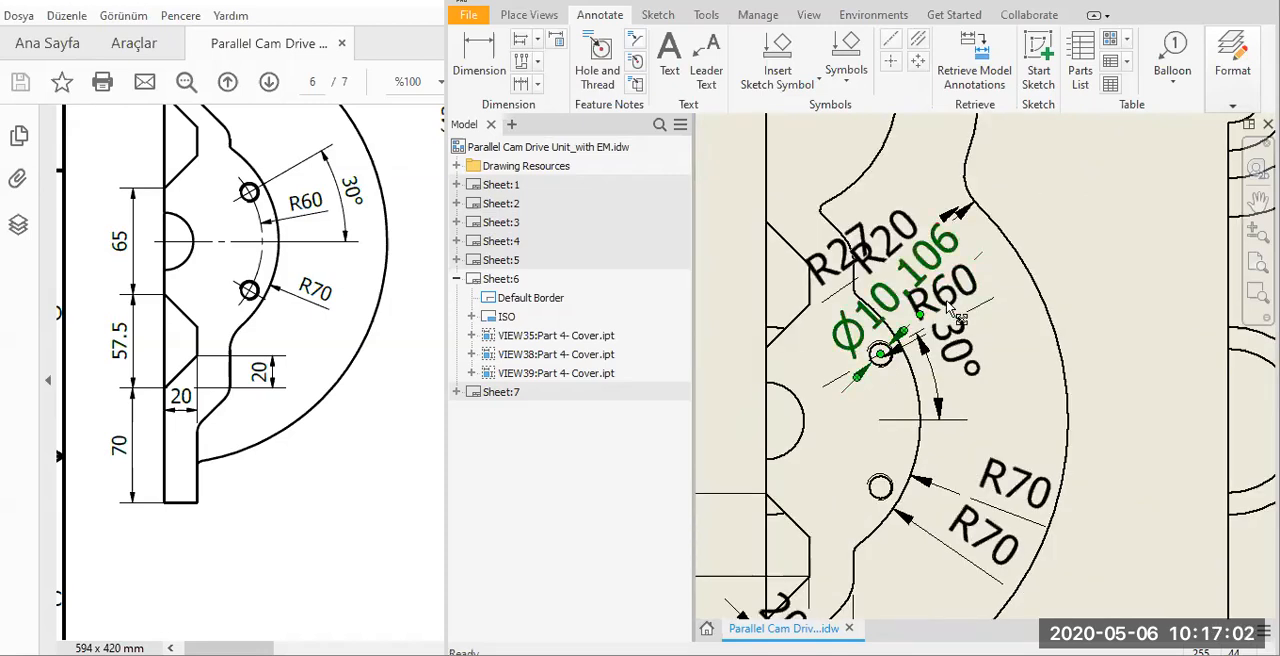
pyautogui.press('Delete')
# Move the 30° angle dimension outward near the outer arc and place the R60 dimension between it and the R70 dimensions.
pyautogui.moveTo(1027, 342); pyautogui.dragTo(1026, 350)
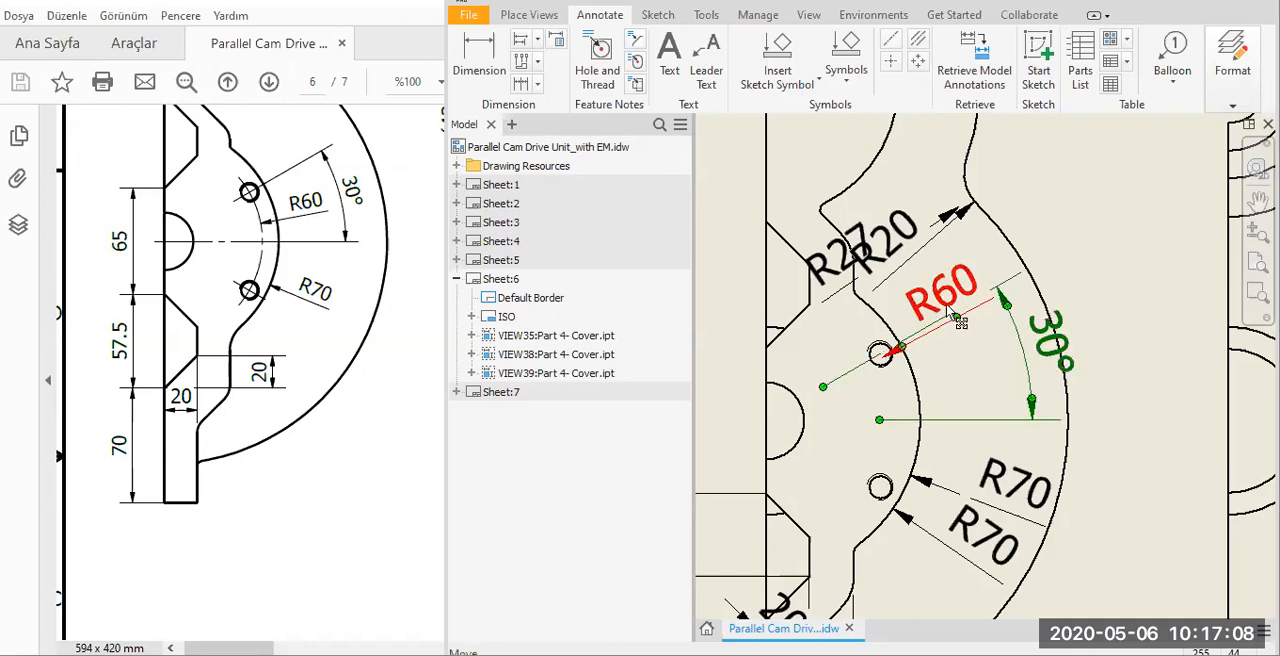
pyautogui.press('Escape')
pyautogui.moveTo(956, 318); pyautogui.dragTo(997, 385)
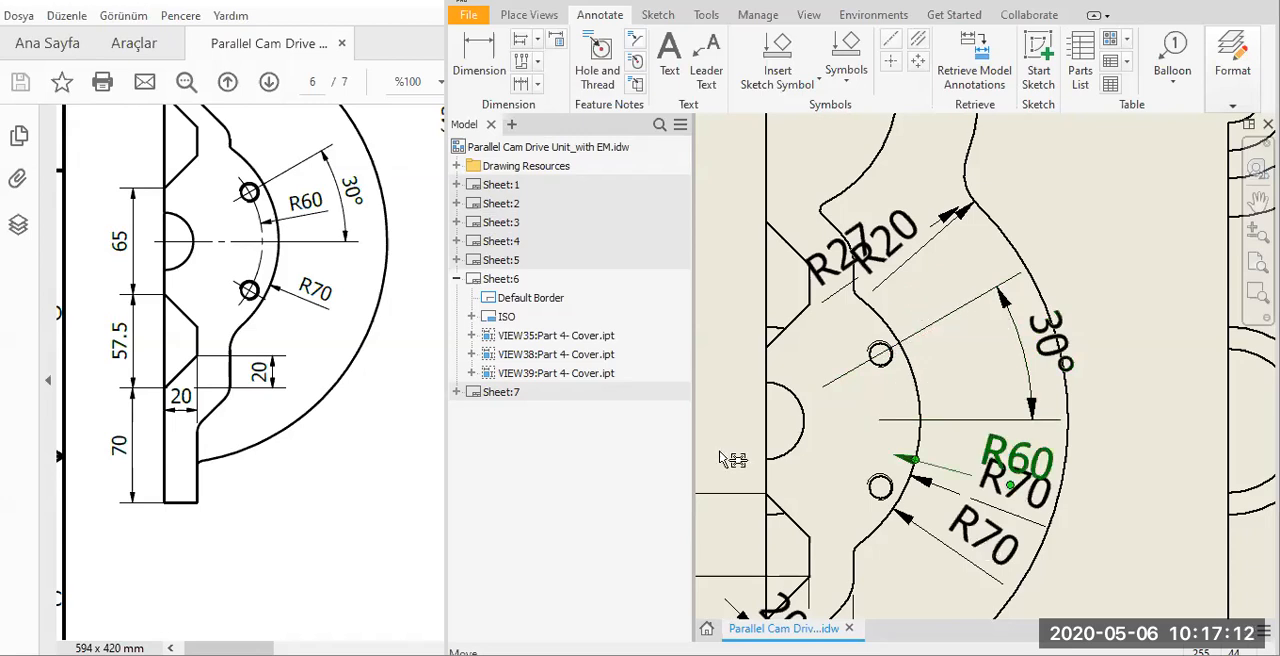
# Delete the duplicate R70 dimension and the R27 and R20 dimensions in the half view, keeping the R60 dimension.
pyautogui.press('Delete')
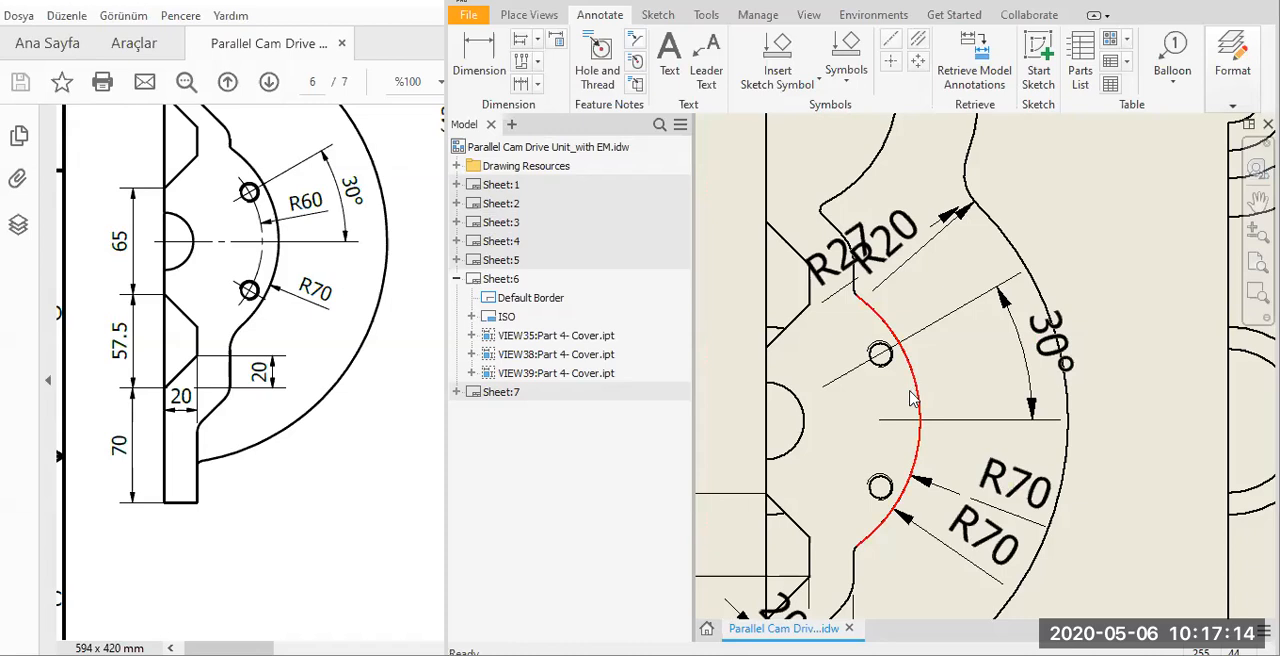
pyautogui.hotkey('ctrl', 'z')
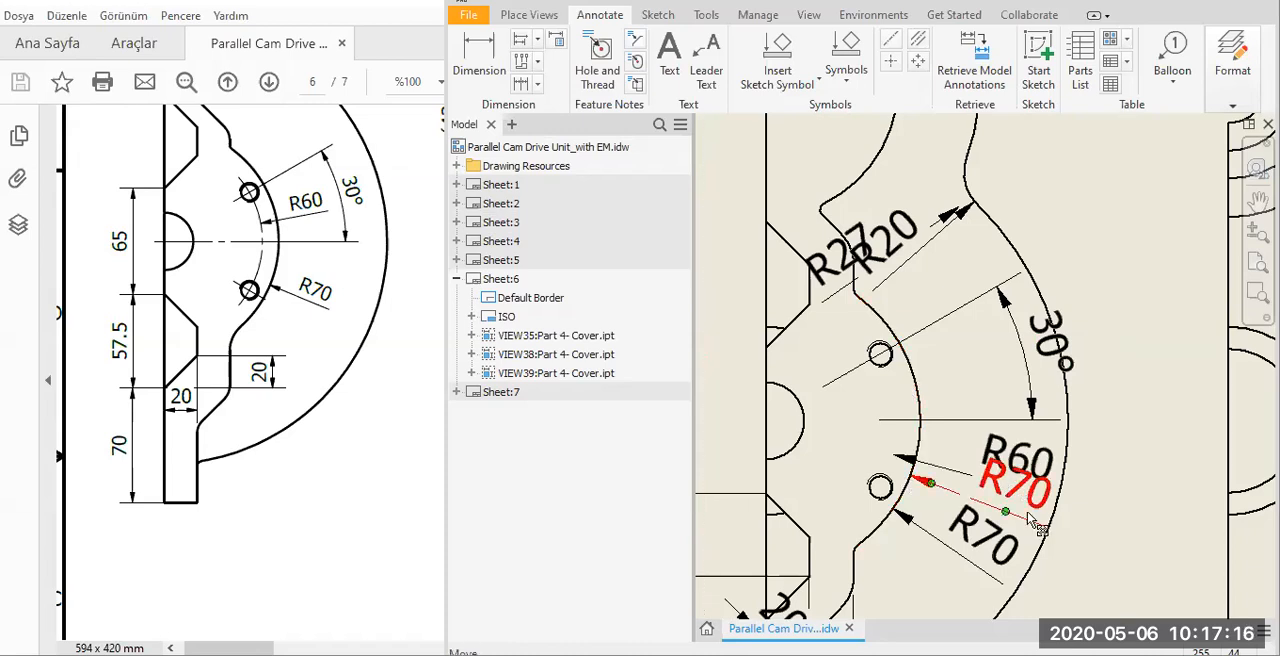
pyautogui.click(905, 259)
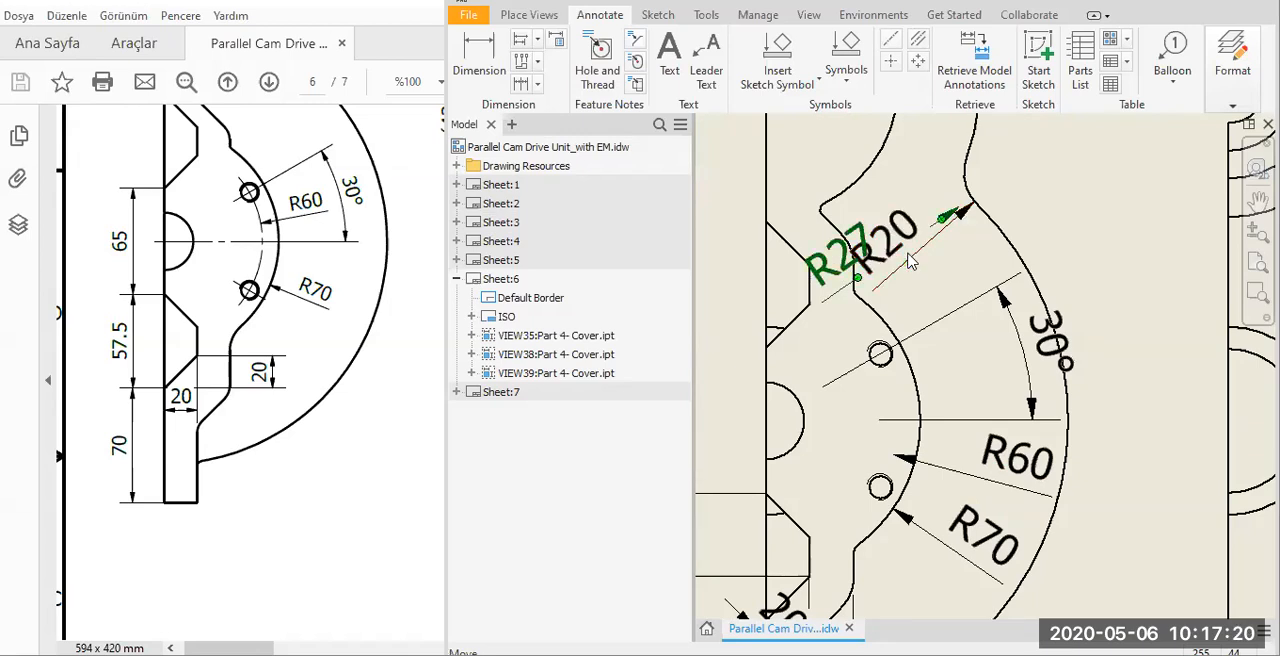
pyautogui.scroll(-2, 942, 400)
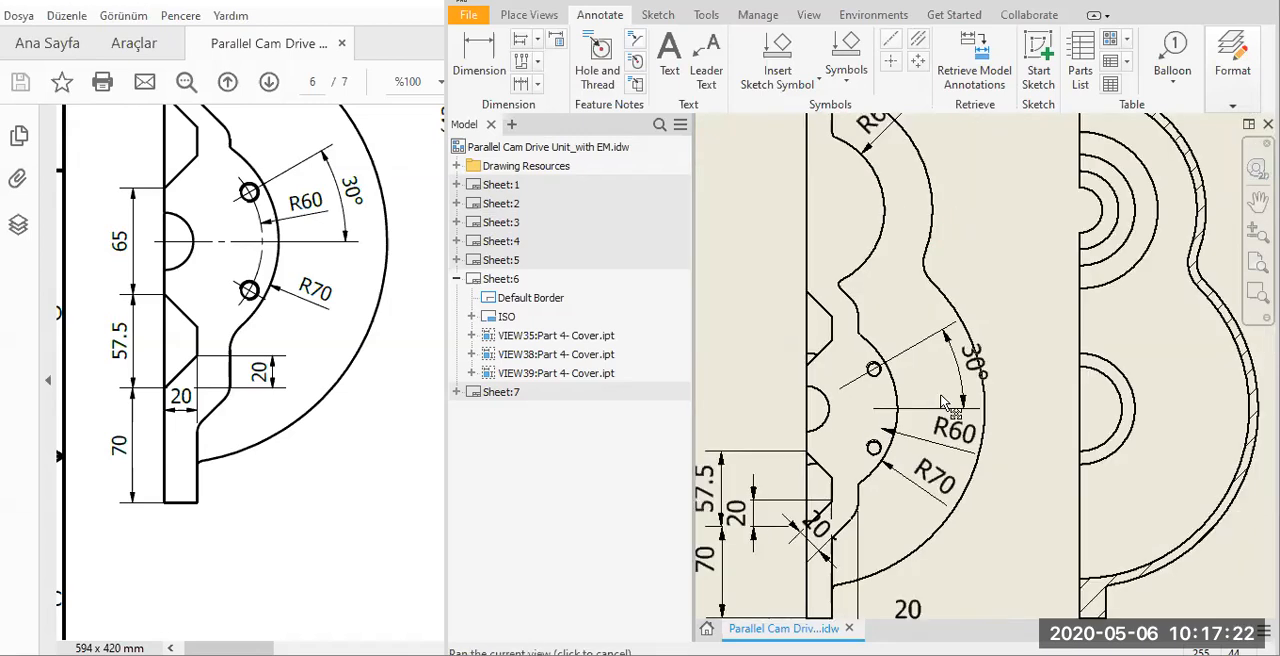
# Add center marks to the upper and lower bores in the dimensioned half view and in Section AB-AB.
pyautogui.scroll(2, 975, 375)
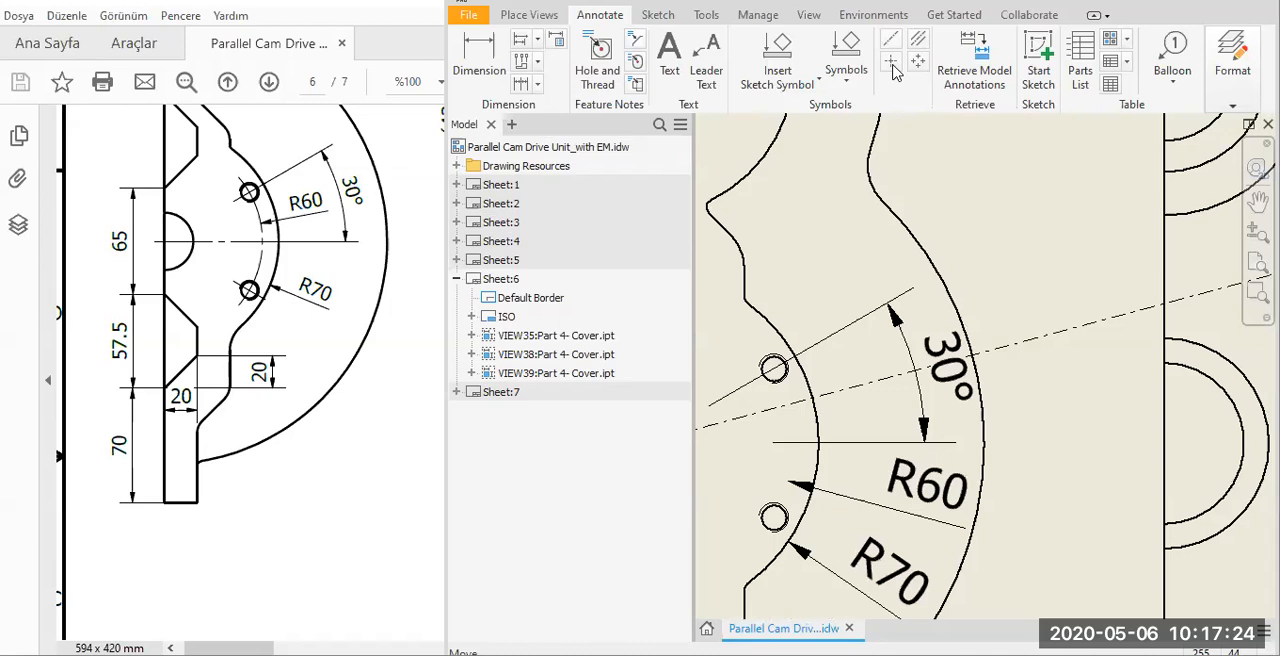
pyautogui.moveTo(867, 255); pyautogui.dragTo(830, 288)
pyautogui.scroll(-2, 830, 295)
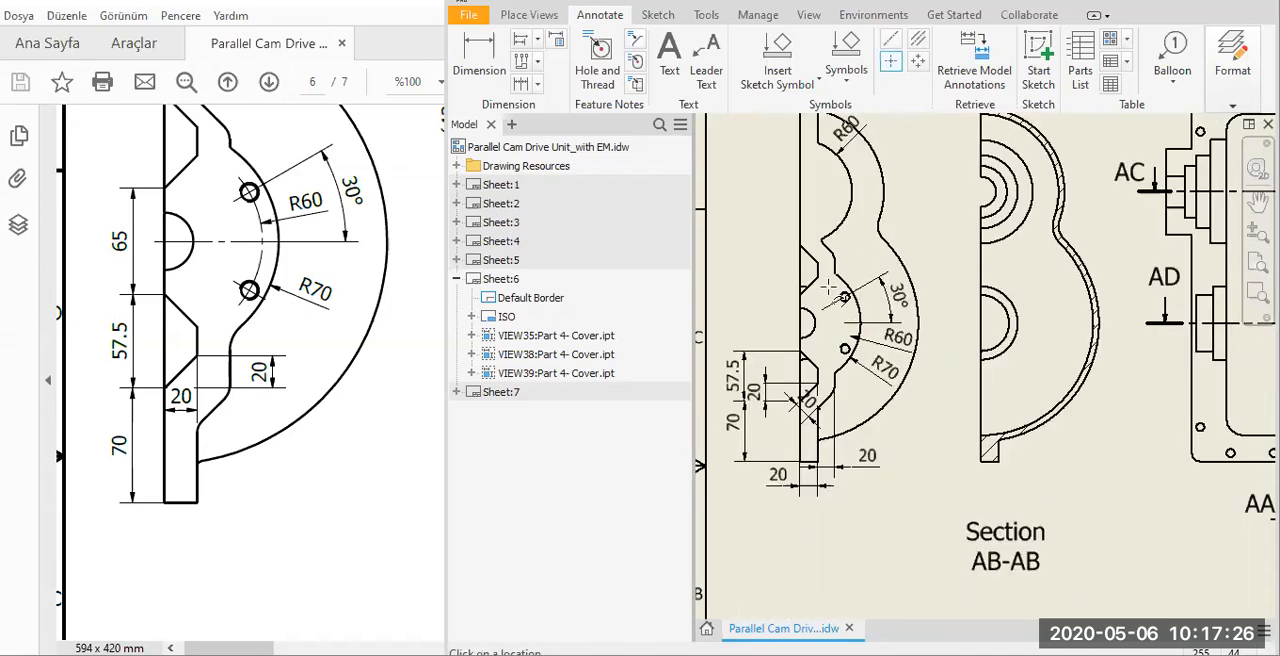
pyautogui.scroll(2, 882, 345)
pyautogui.scroll(-2, 899, 360)
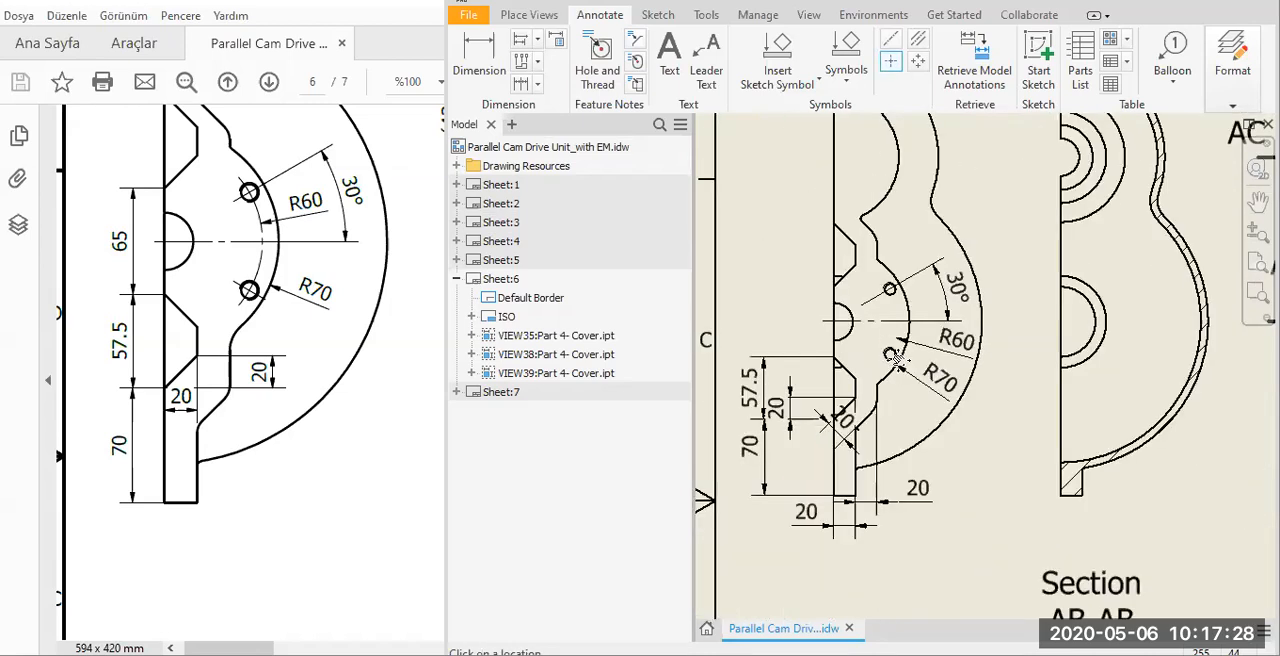
pyautogui.moveTo(1111, 187); pyautogui.dragTo(1125, 368, button='middle')
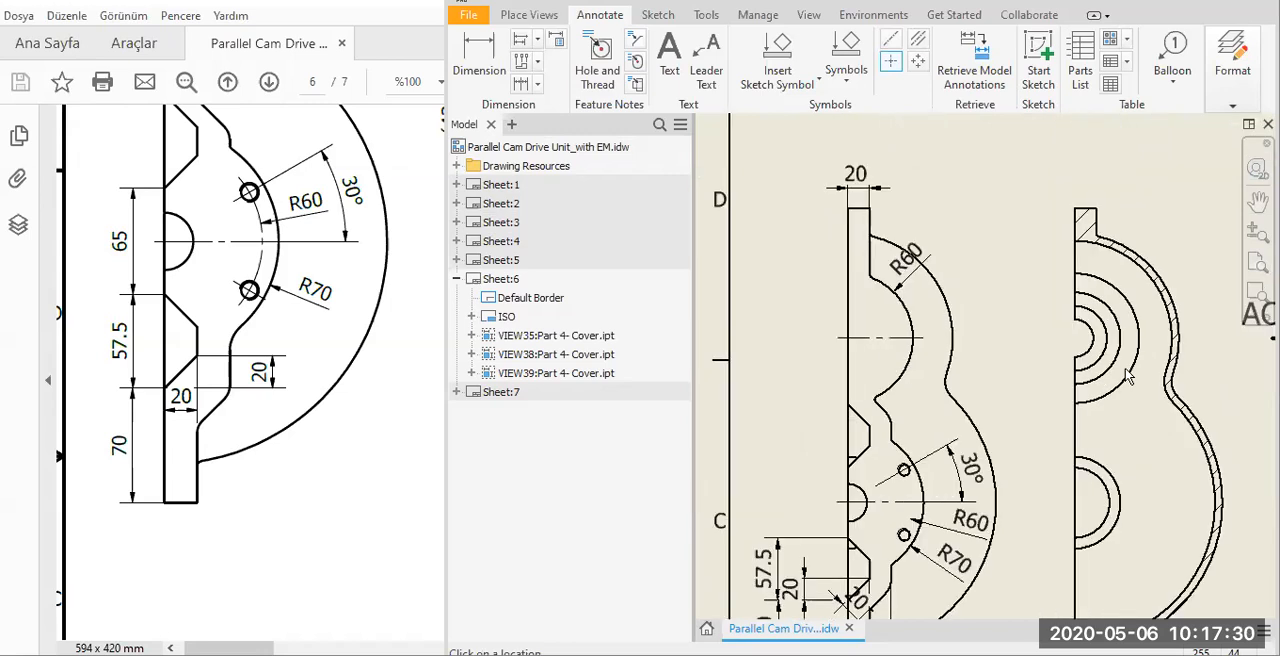
pyautogui.click(1093, 350)
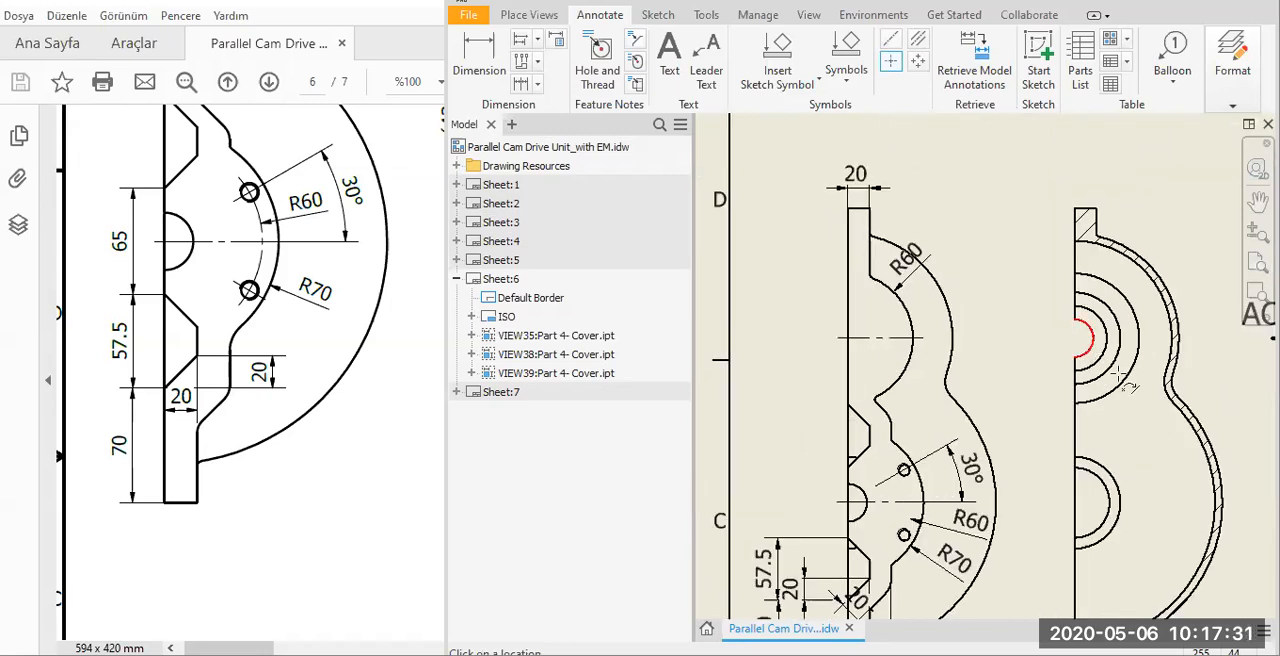
pyautogui.click(1105, 487)
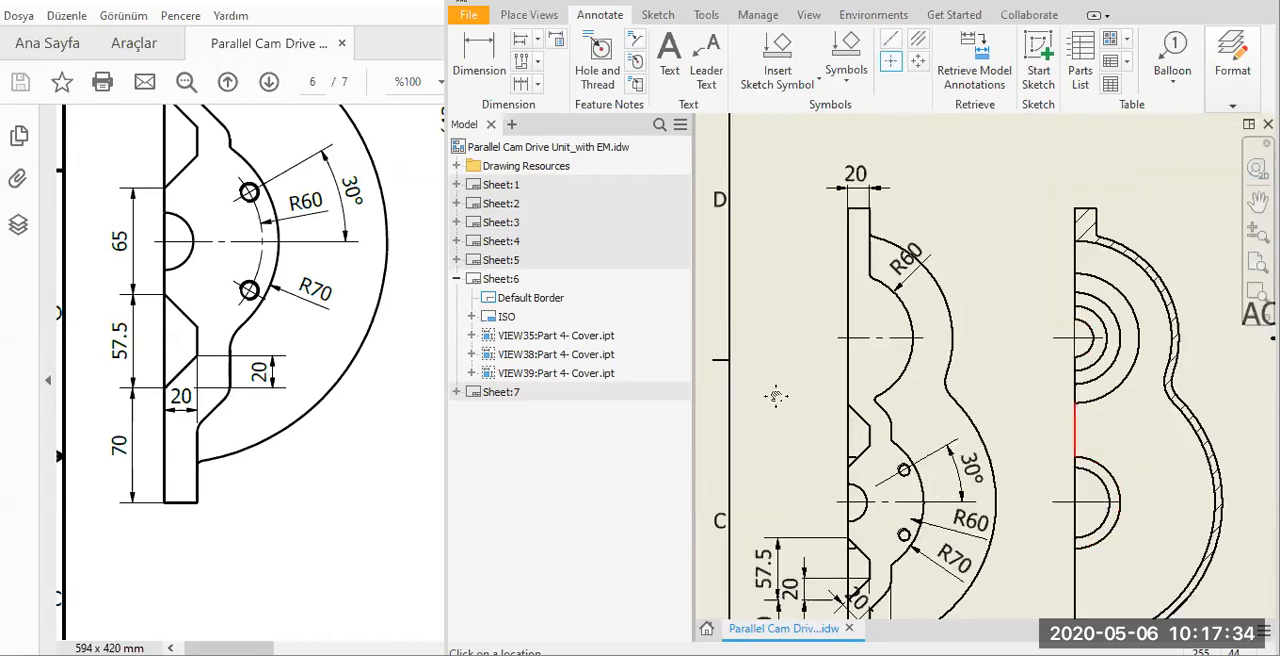
# Add center marks to the upper and lower bores in Section AA-AA and in the half view beyond it.
pyautogui.scroll(-3, 1061, 367)
pyautogui.moveTo(1040, 420); pyautogui.dragTo(762, 418, button='middle')
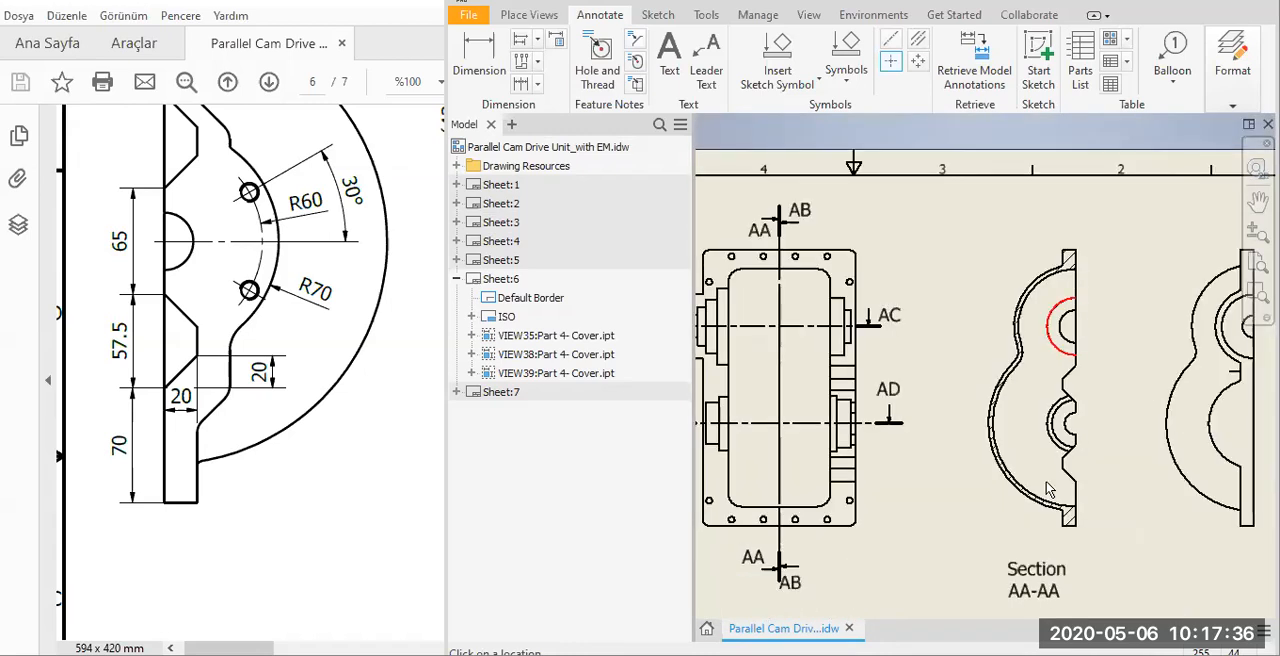
pyautogui.moveTo(1026, 453); pyautogui.dragTo(962, 451, button='middle')
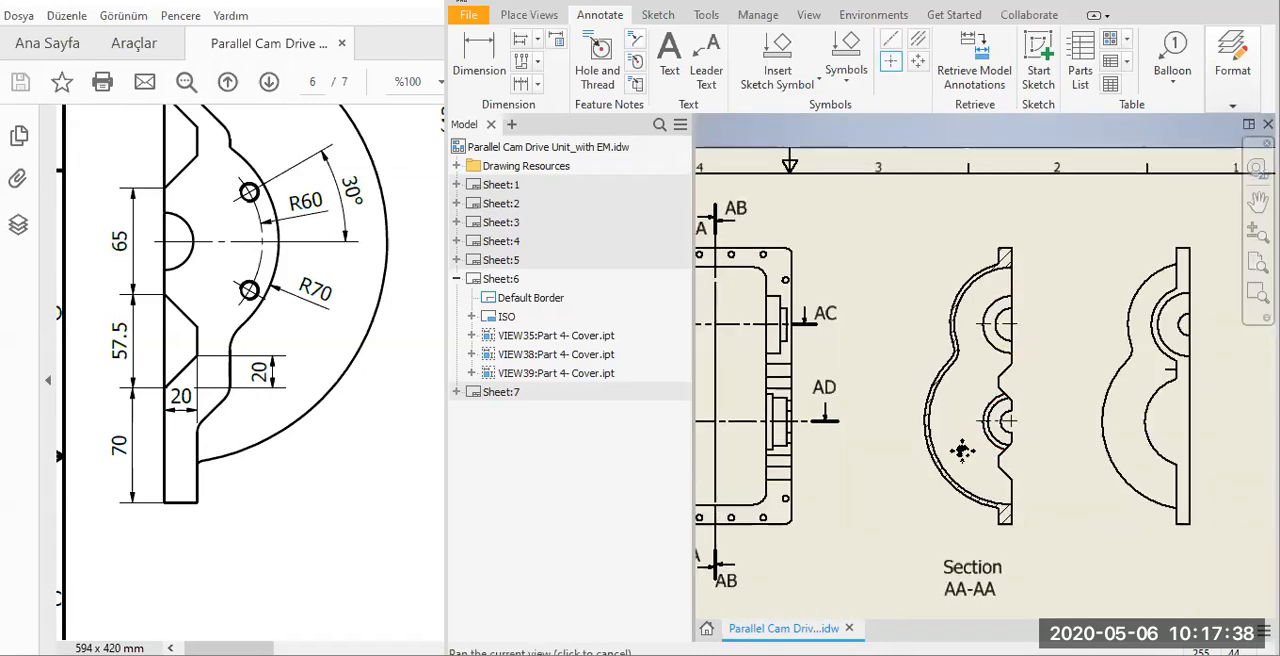
pyautogui.moveTo(1130, 343); pyautogui.dragTo(1116, 347, button='middle')
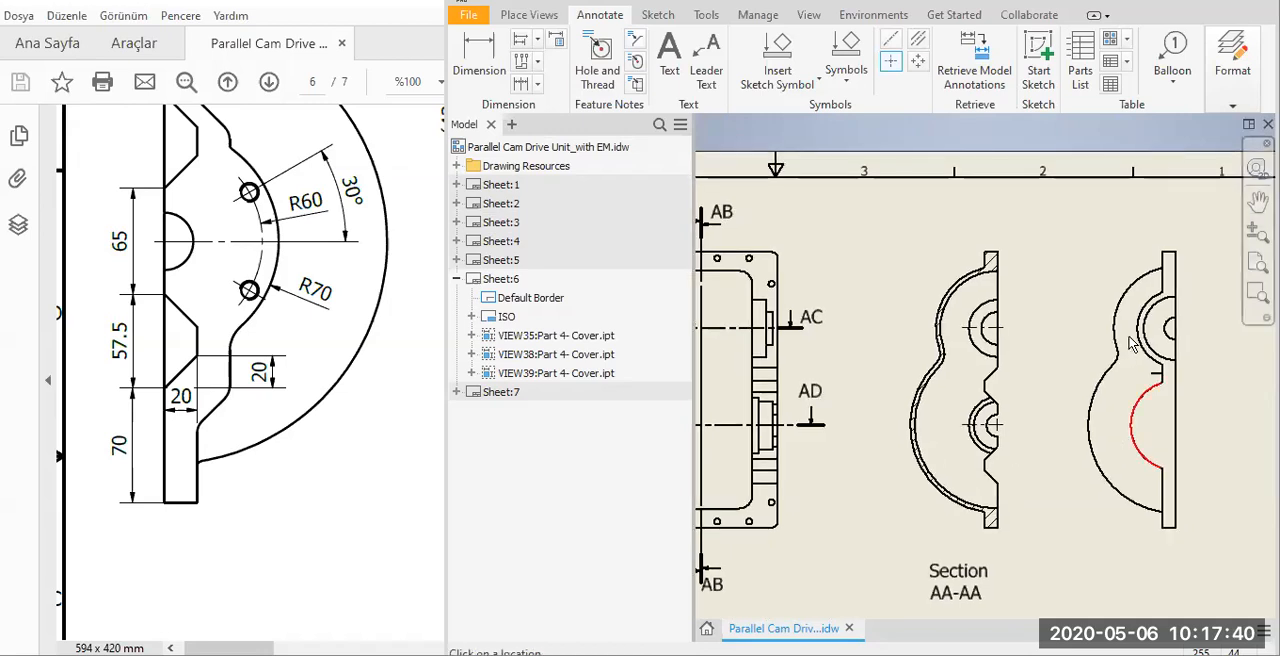
pyautogui.click(1133, 438)
# Add center marks to the four holes along the main view's lower flange and the lower hole on each side flange.
pyautogui.scroll(-1, 1017, 458)
pyautogui.moveTo(884, 590)
pyautogui.mouseDown(button='middle')
pyautogui.moveTo(1017, 458)
pyautogui.moveTo(1119, 527)
pyautogui.mouseUp(button='middle')
pyautogui.scroll(-5, 930, 444)
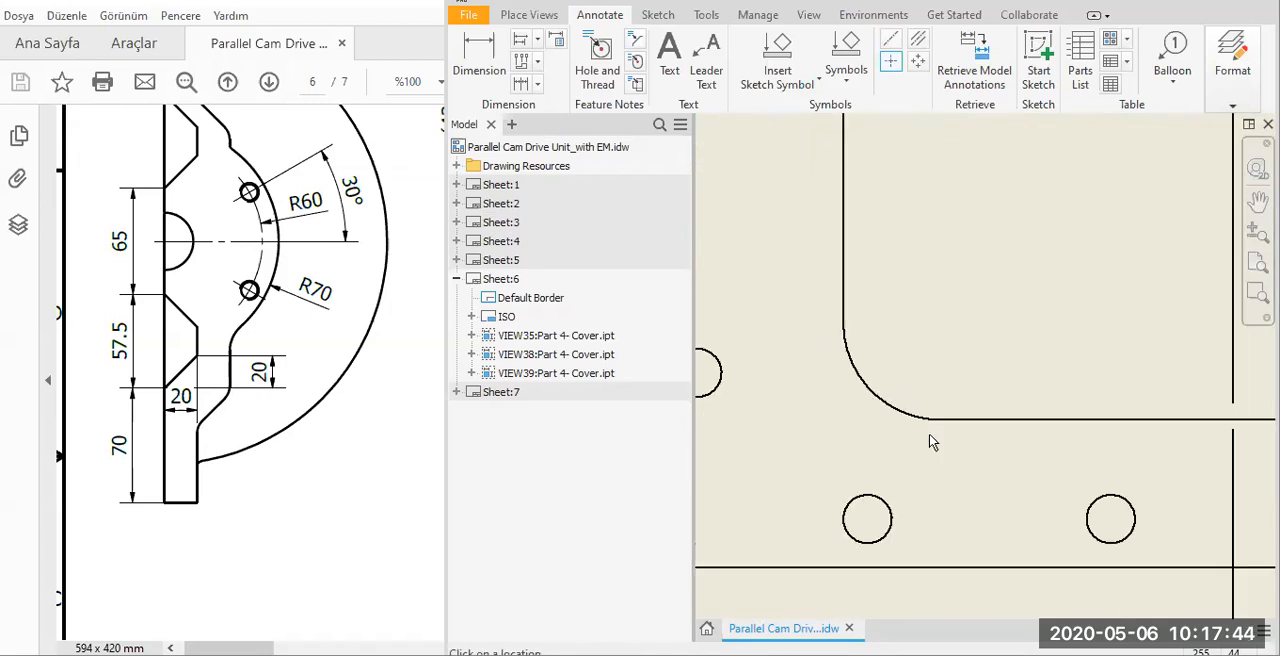
pyautogui.click(722, 389)
pyautogui.click(866, 497)
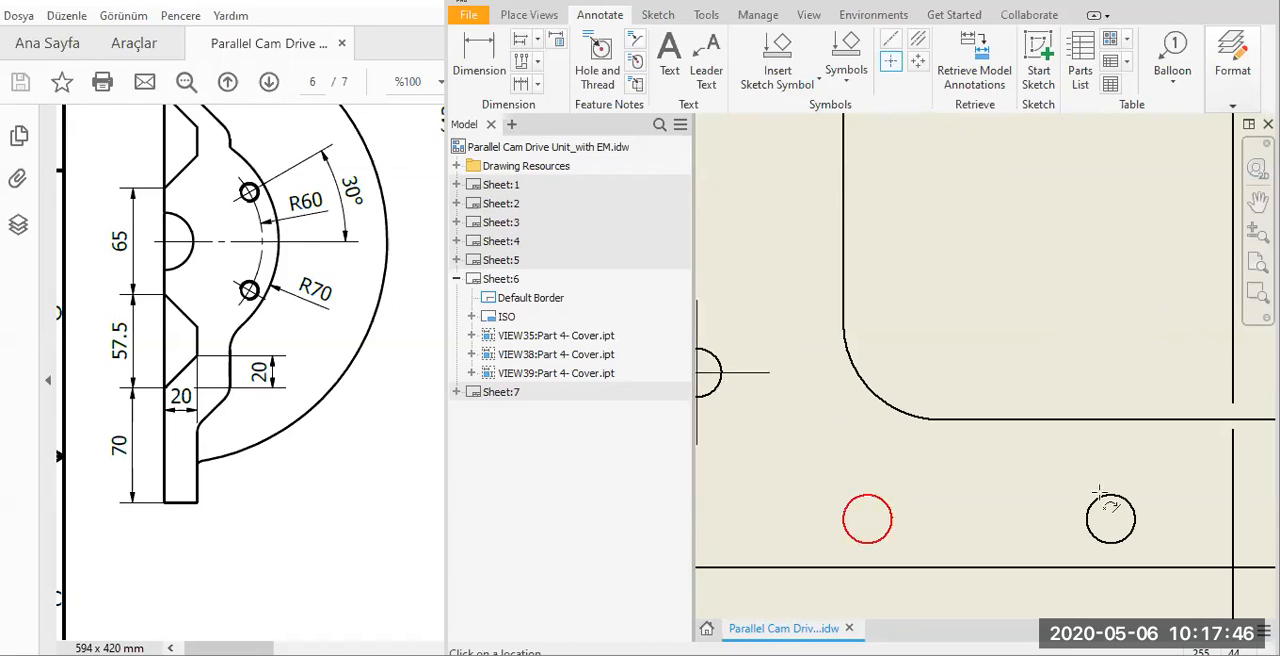
pyautogui.click(1103, 498)
pyautogui.scroll(2, 1202, 484)
pyautogui.click(1208, 491)
pyautogui.moveTo(1098, 489); pyautogui.dragTo(1009, 455, button='middle')
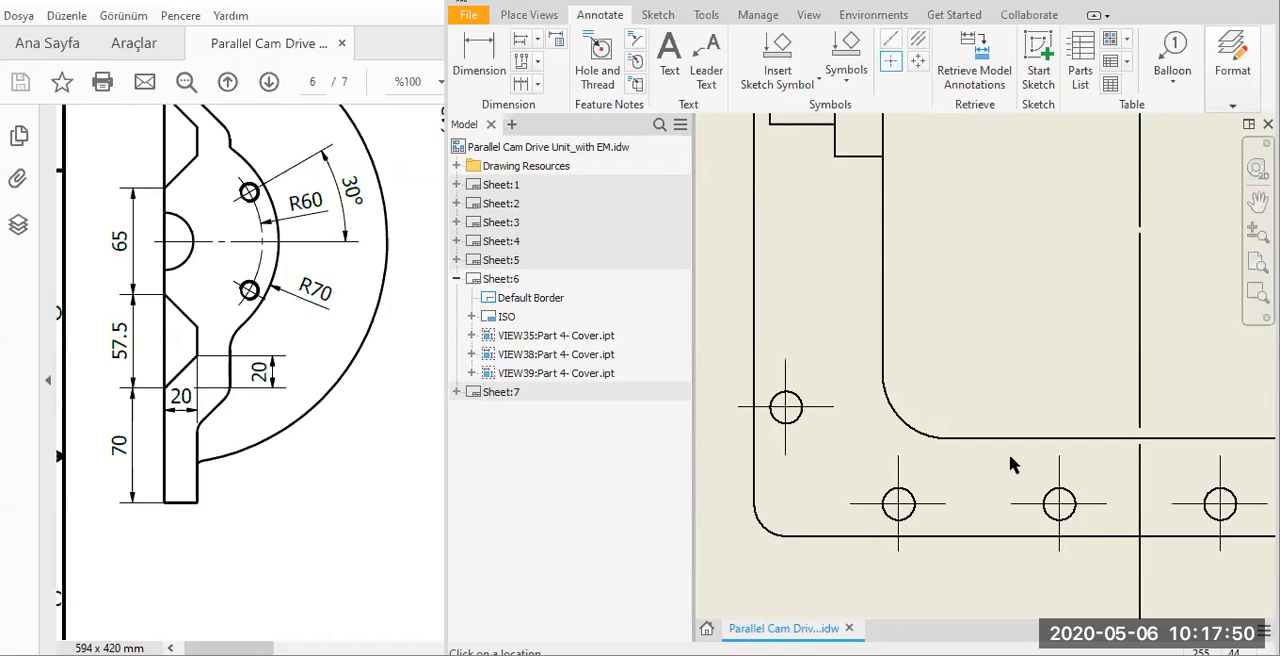
pyautogui.click(1013, 461)
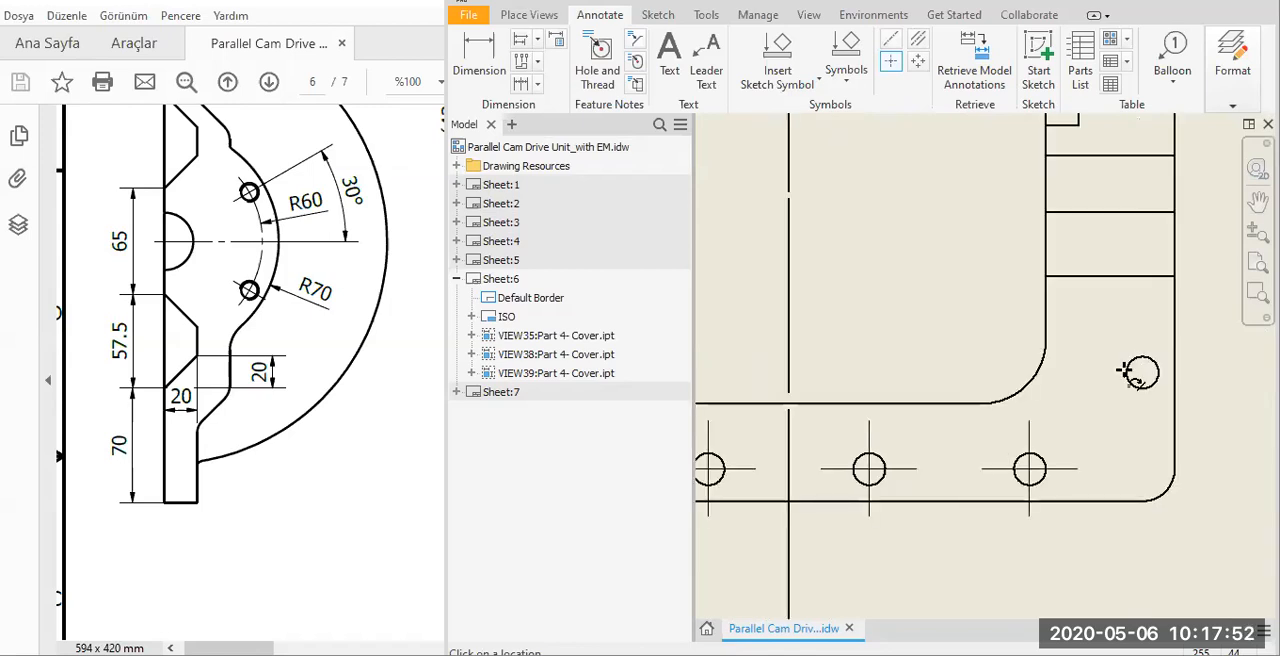
pyautogui.click(1125, 370)
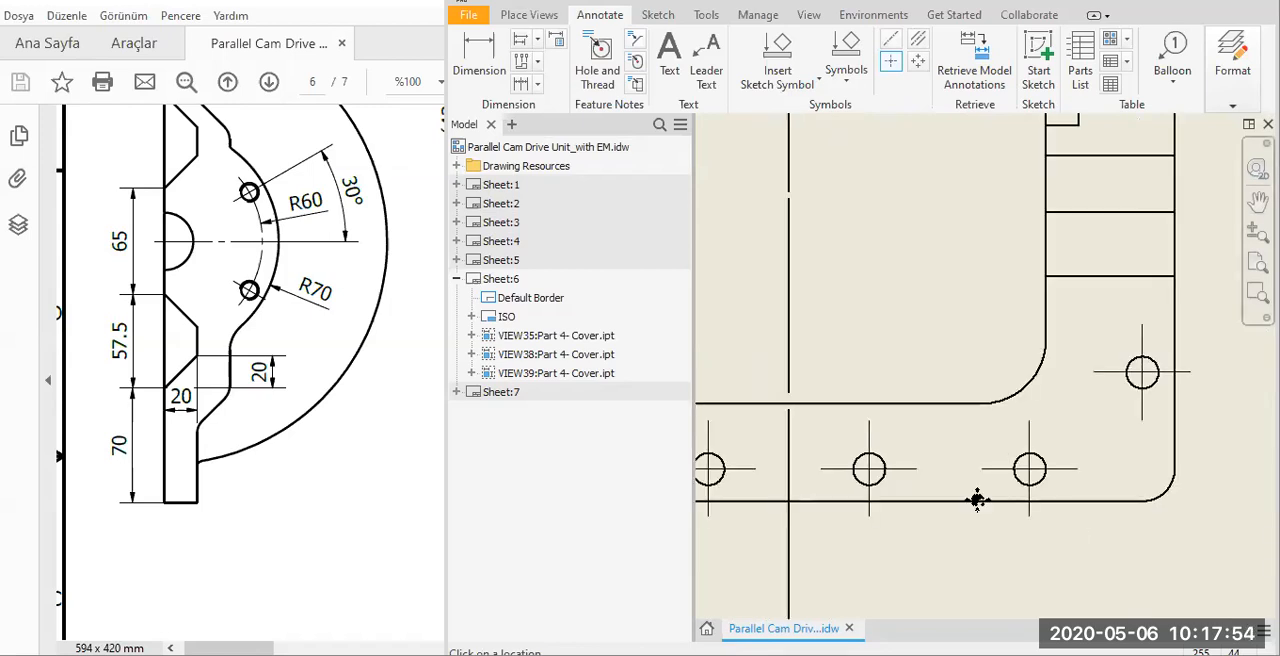
# Add center marks to the four holes along the main view's upper flange and the upper hole on each side flange.
pyautogui.scroll(-5, 977, 498)
pyautogui.moveTo(774, 213)
pyautogui.mouseDown(button='middle')
pyautogui.moveTo(850, 362)
pyautogui.moveTo(885, 343)
pyautogui.mouseUp(button='middle')
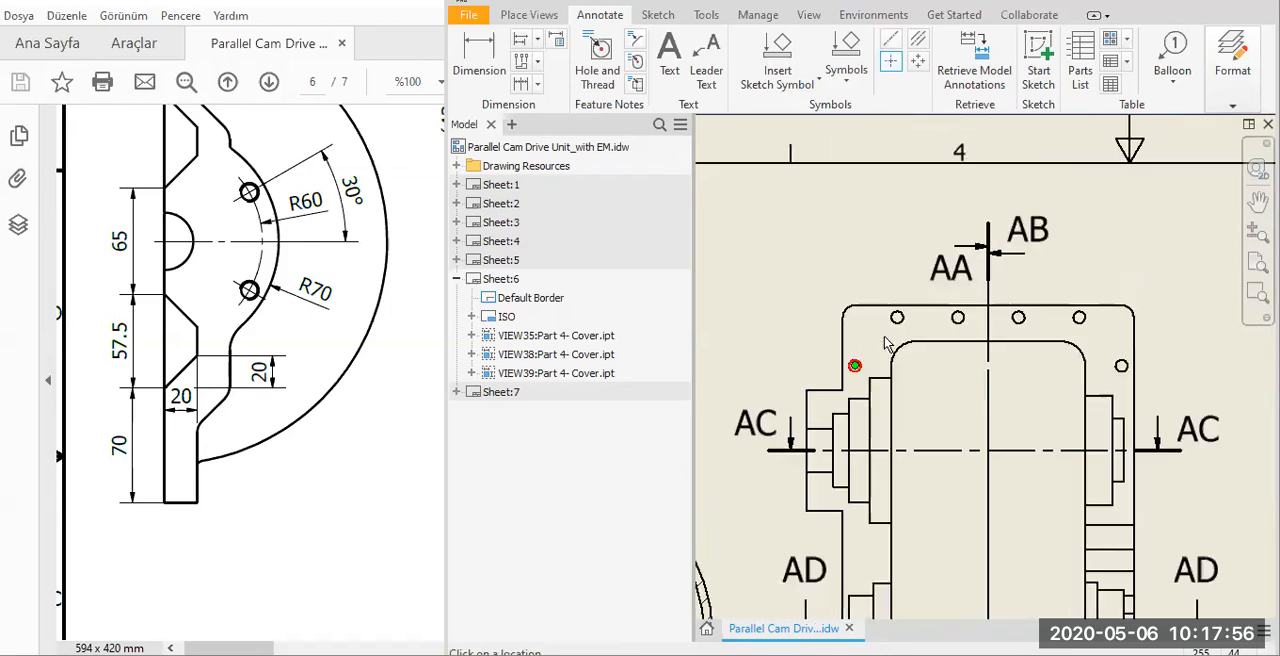
pyautogui.click(855, 366)
pyautogui.click(897, 318)
pyautogui.click(958, 318)
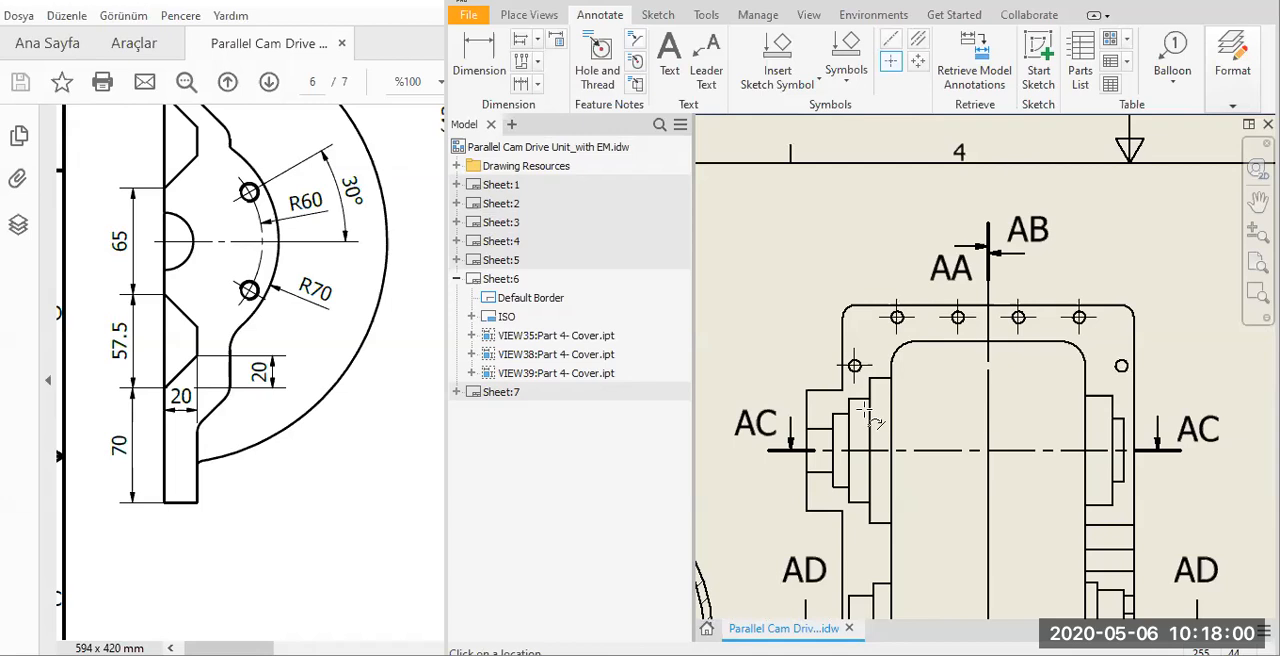
pyautogui.scroll(-2, 949, 341)
pyautogui.moveTo(949, 341); pyautogui.dragTo(1028, 258, button='middle')
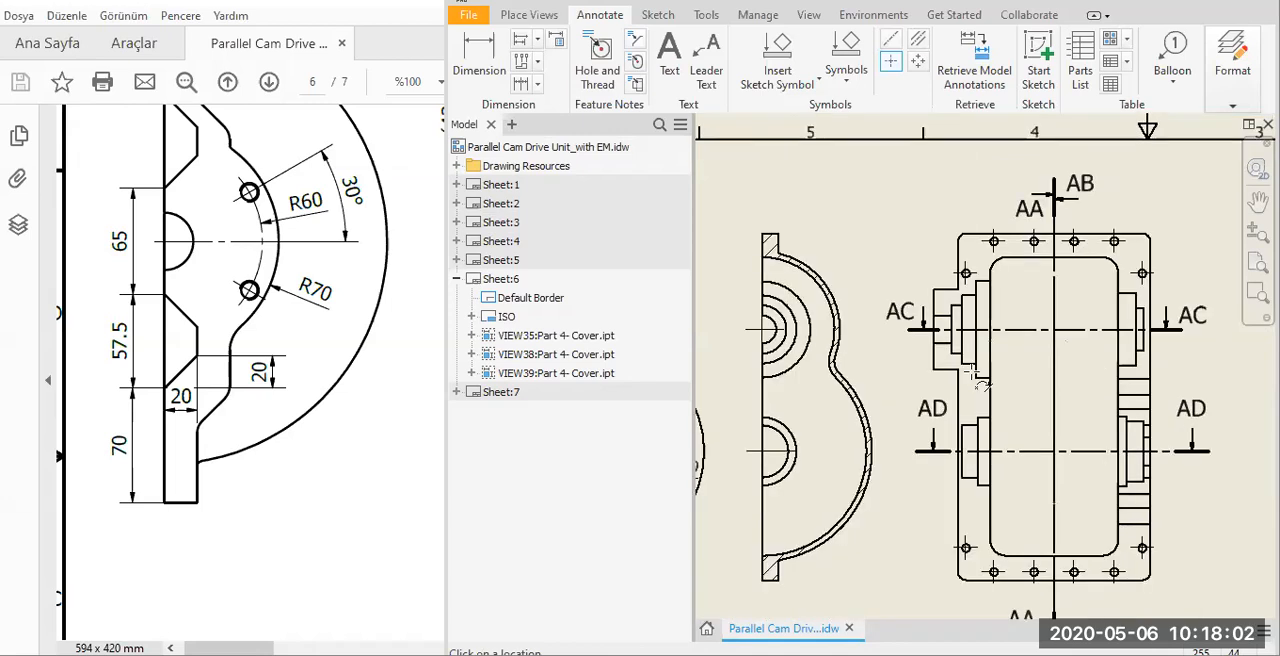
# Create a Centered Pattern through the two small holes around the lower bore of the dimensioned half view, centred on the bore.
pyautogui.moveTo(702, 443); pyautogui.dragTo(848, 358, button='middle')
pyautogui.scroll(1, 787, 341)
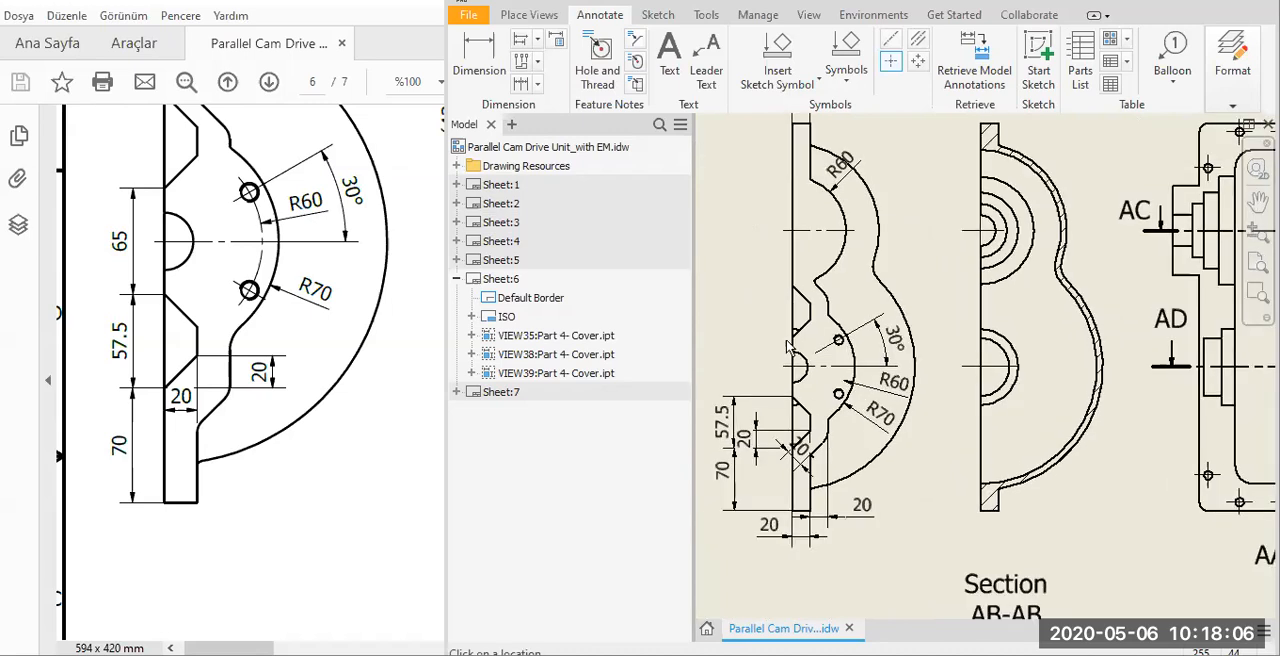
pyautogui.scroll(5, 921, 153)
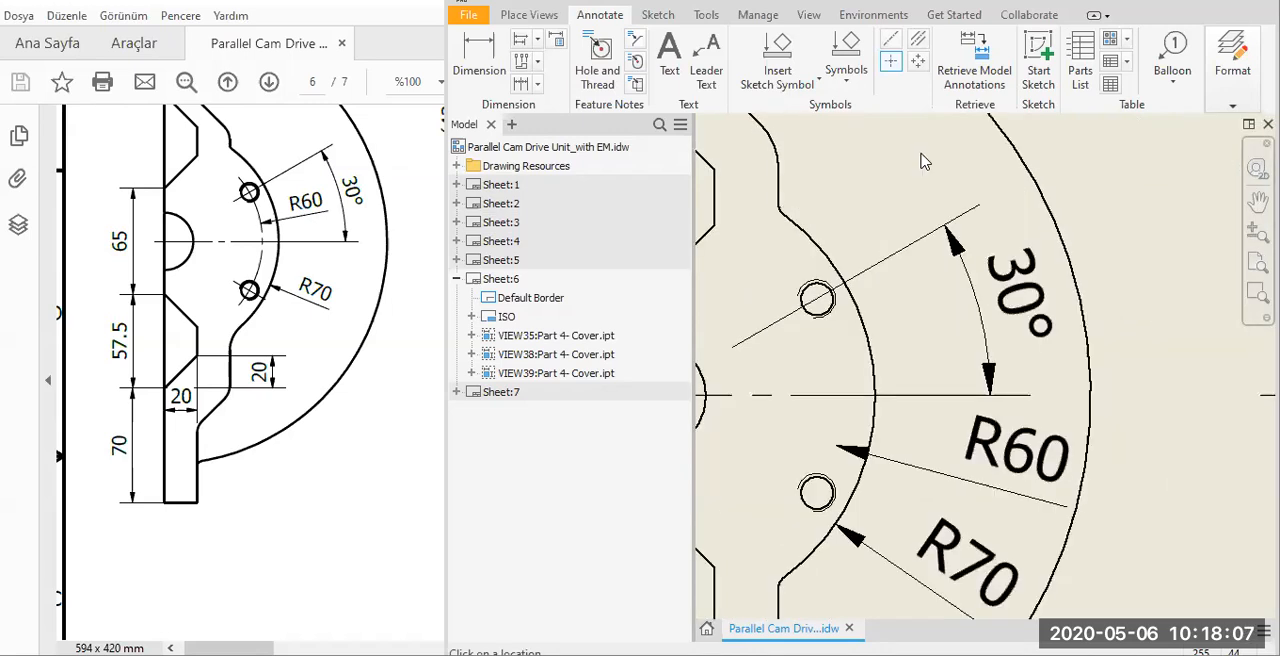
pyautogui.click(918, 61)
pyautogui.click(817, 491)
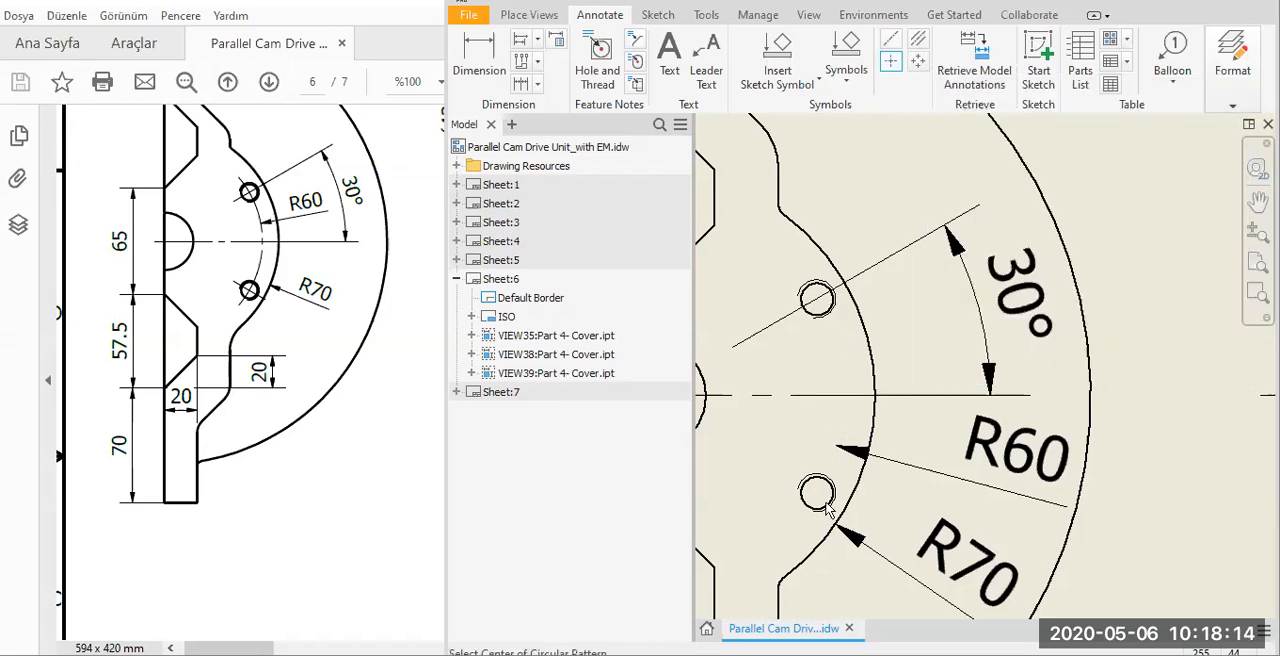
pyautogui.scroll(-2, 945, 308)
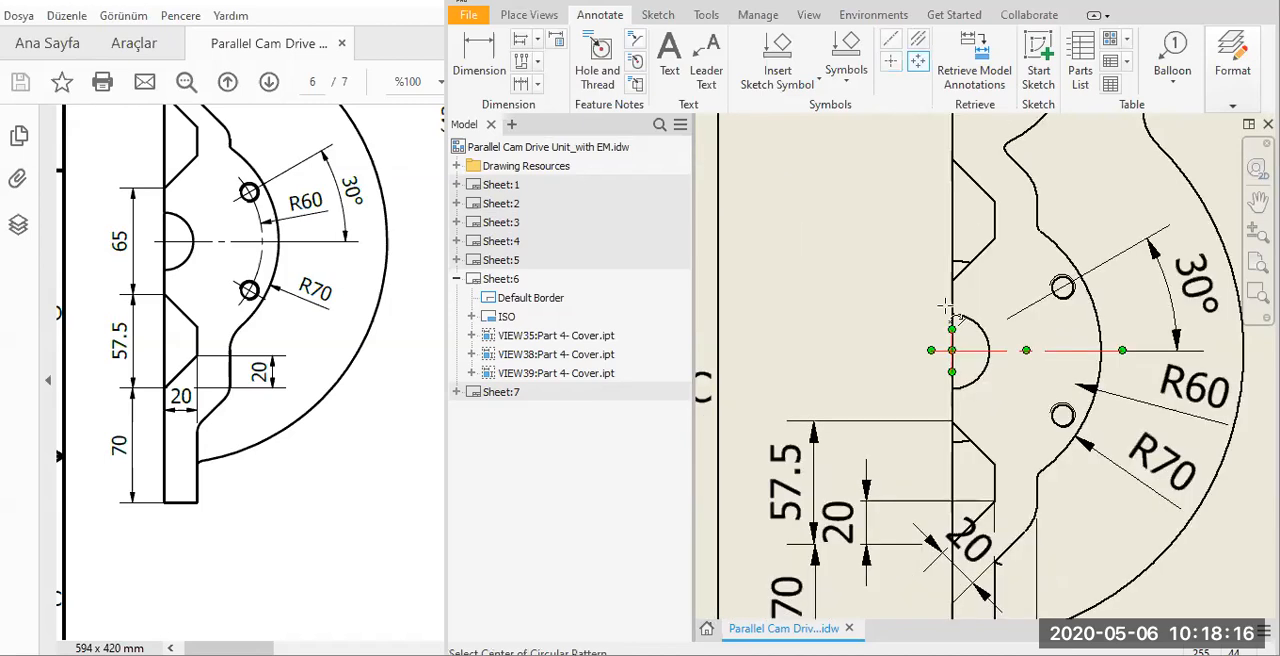
pyautogui.click(982, 334)
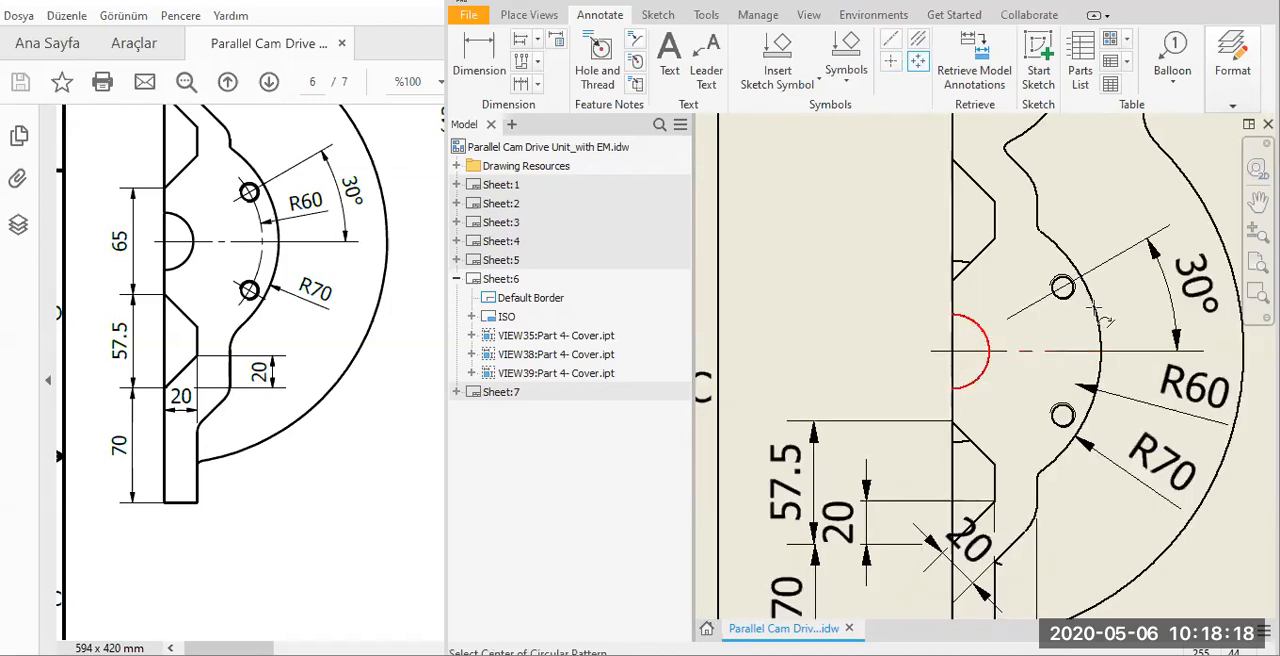
pyautogui.click(981, 335)
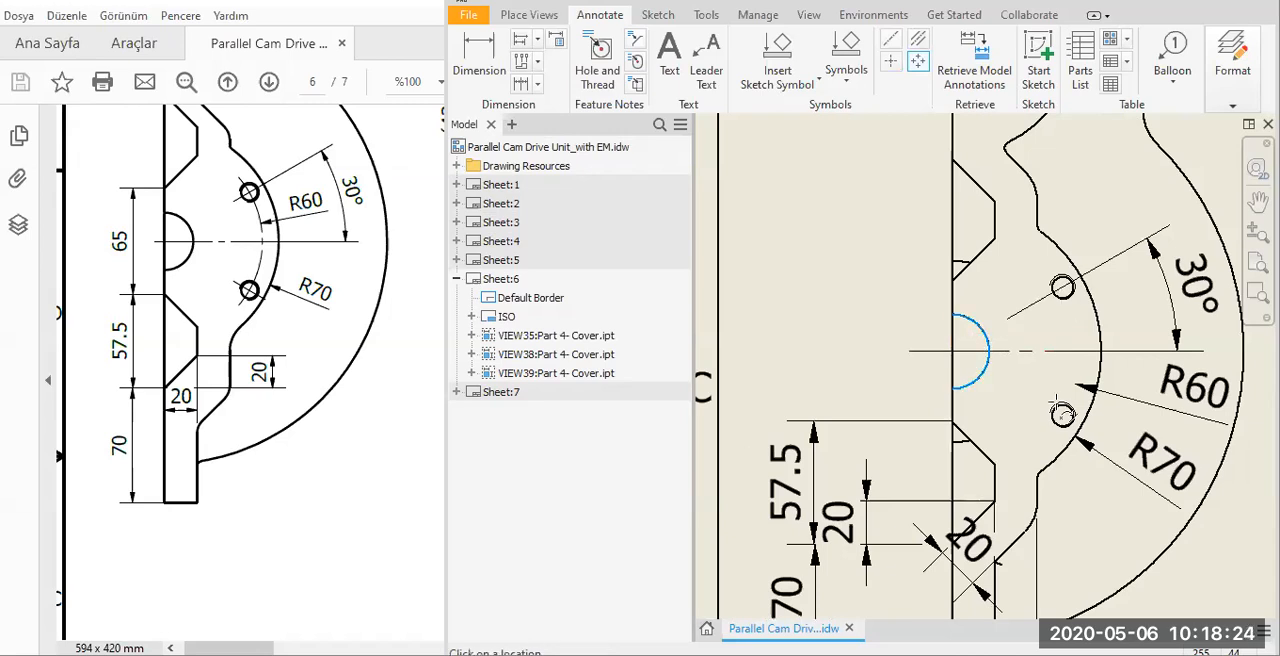
pyautogui.click(1060, 413)
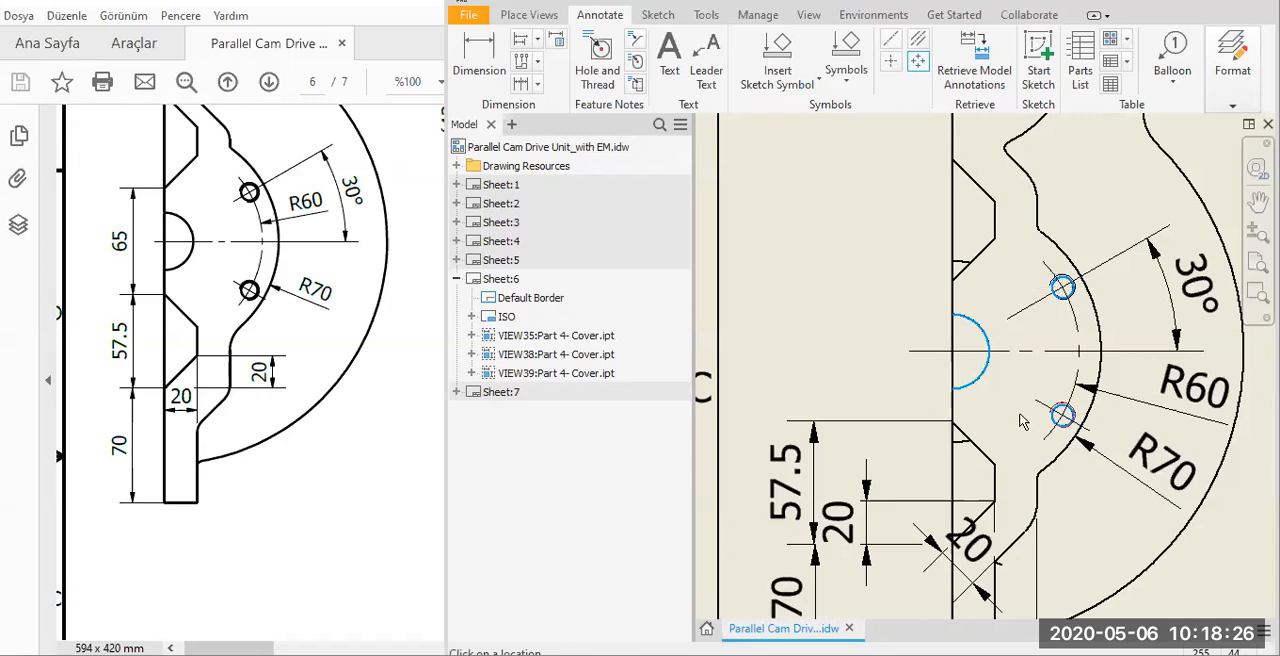
pyautogui.rightClick(1056, 439)
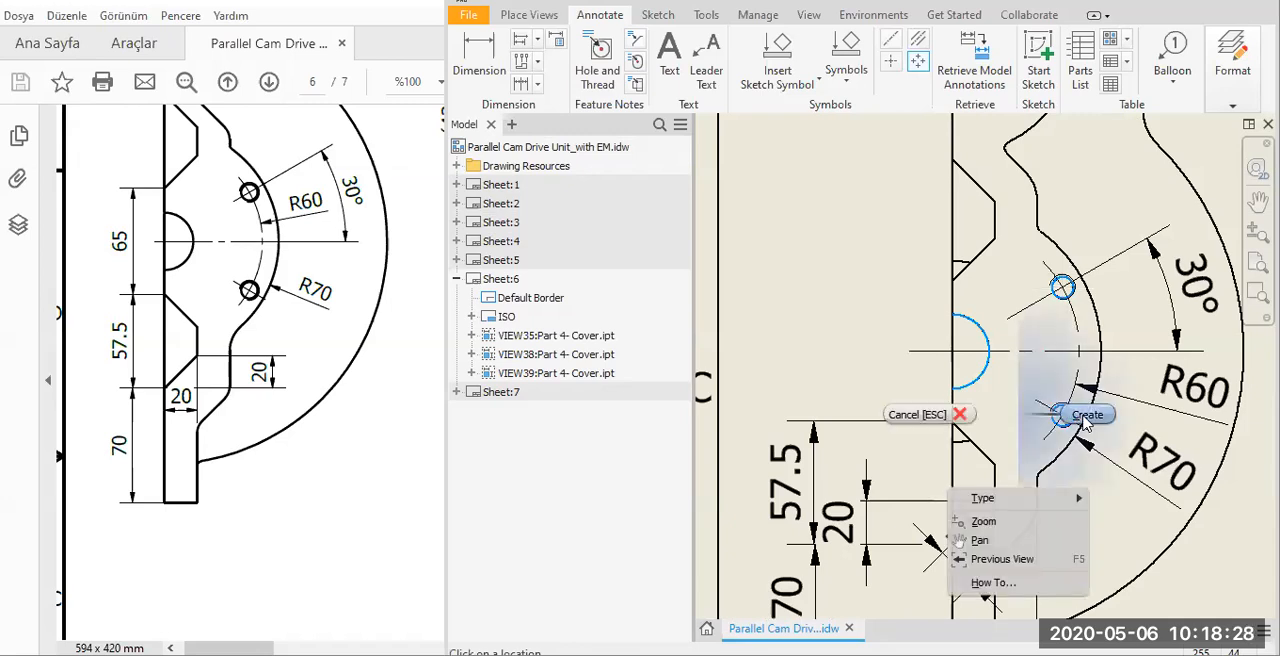
pyautogui.click(1085, 416)
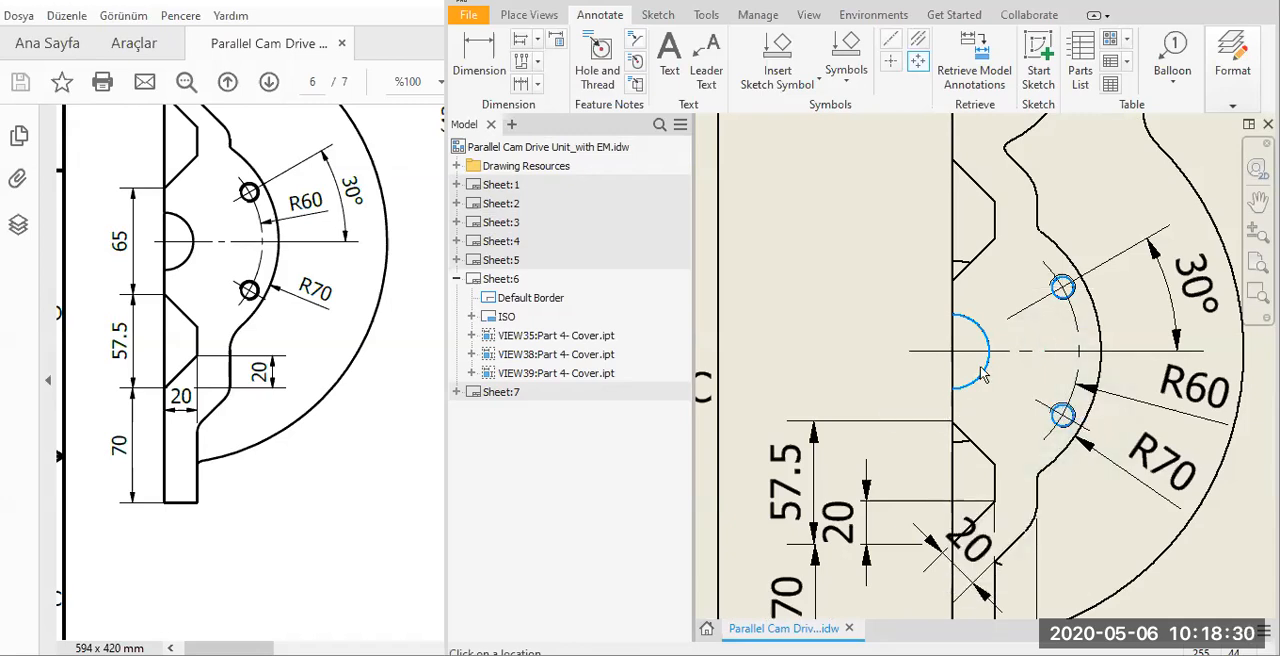
# Extend the inclined extension line of the 30° dimension to the center of the lower bore.
pyautogui.scroll(5, 951, 392)
pyautogui.moveTo(948, 373); pyautogui.dragTo(920, 352, button='middle')
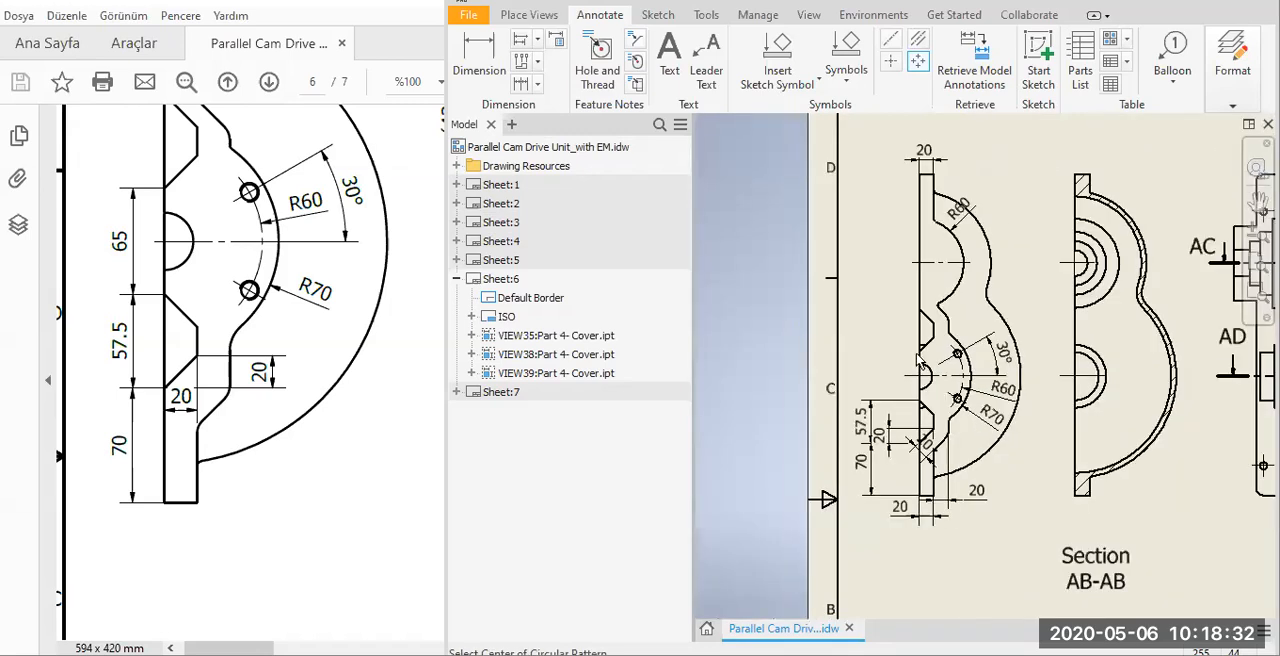
pyautogui.scroll(-5, 921, 353)
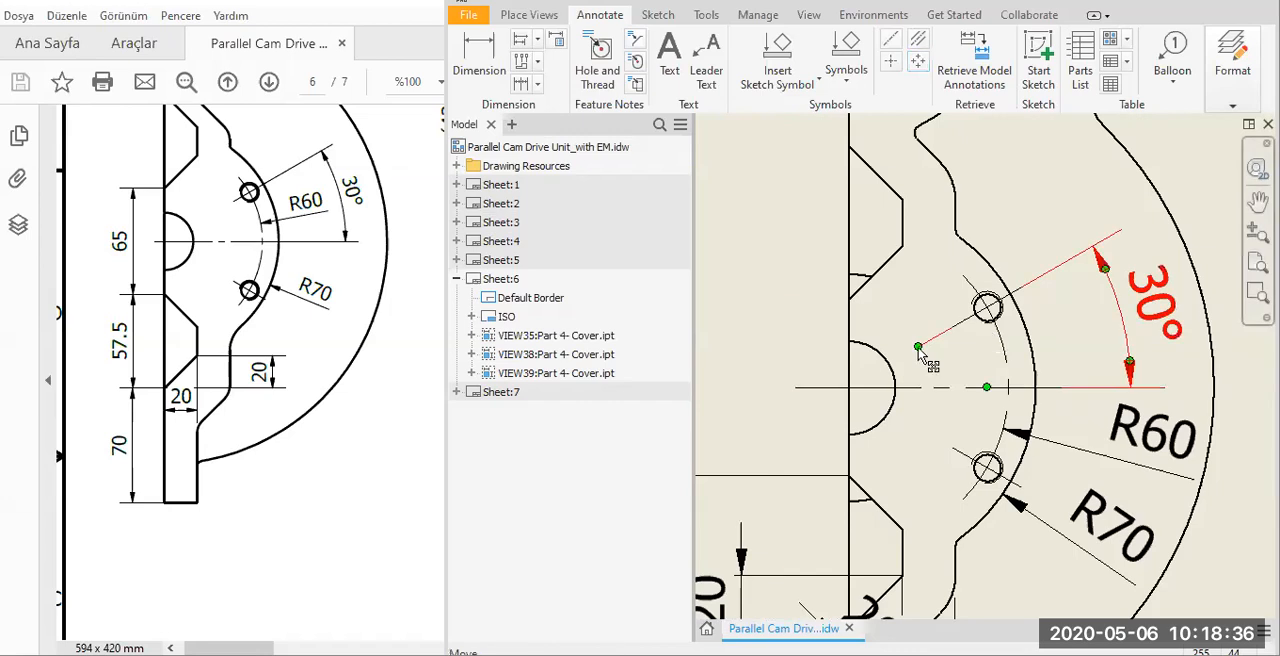
pyautogui.moveTo(918, 347); pyautogui.dragTo(848, 387)
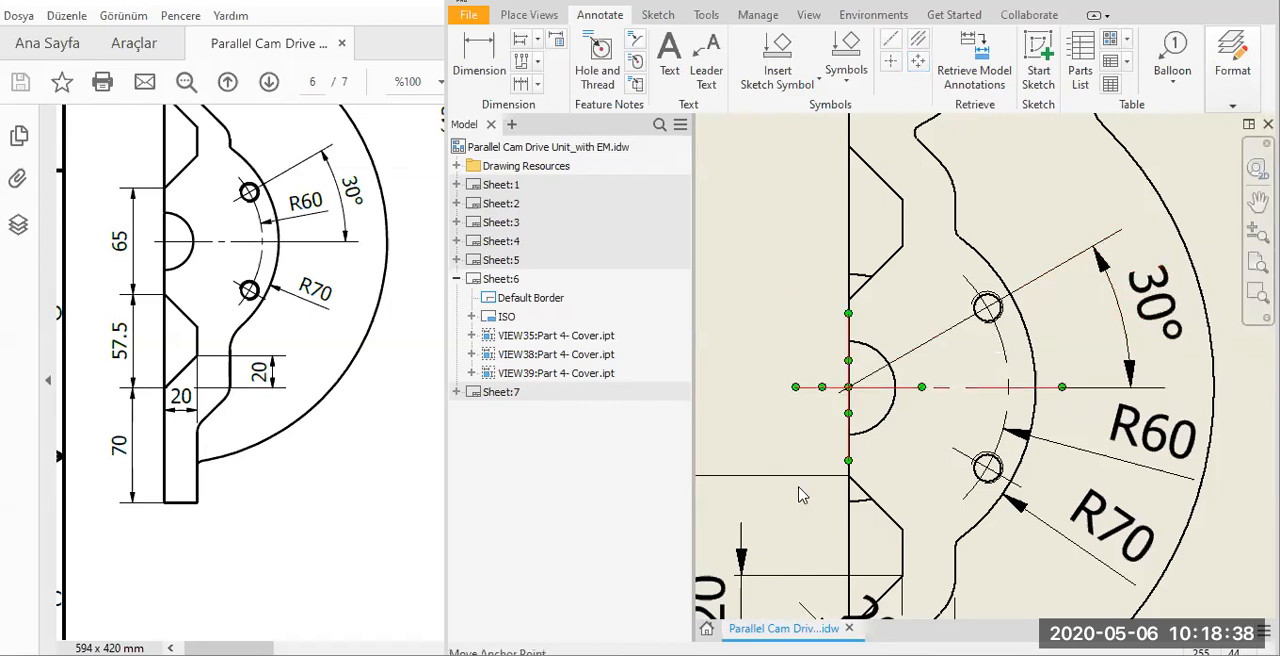
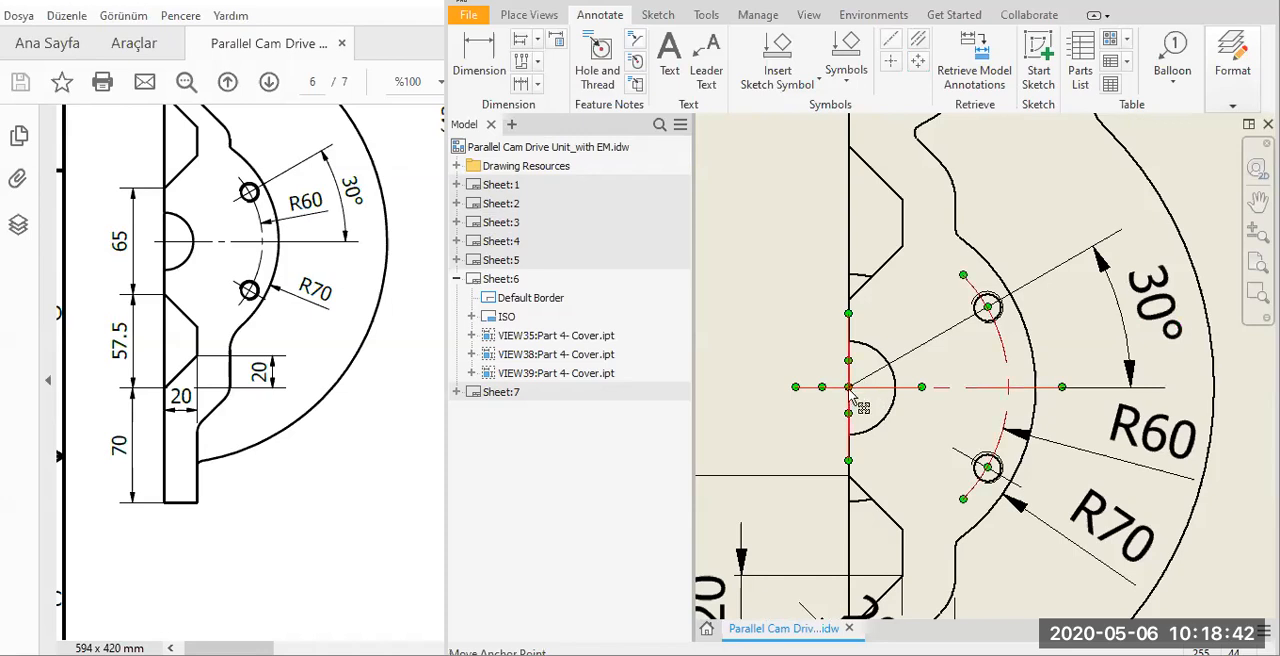
# Undo the last extension line change on the 30° dimension and reposition the R60 dimension text above R70 in the half view.
pyautogui.hotkey('ctrl', 'z')
pyautogui.press('Escape')
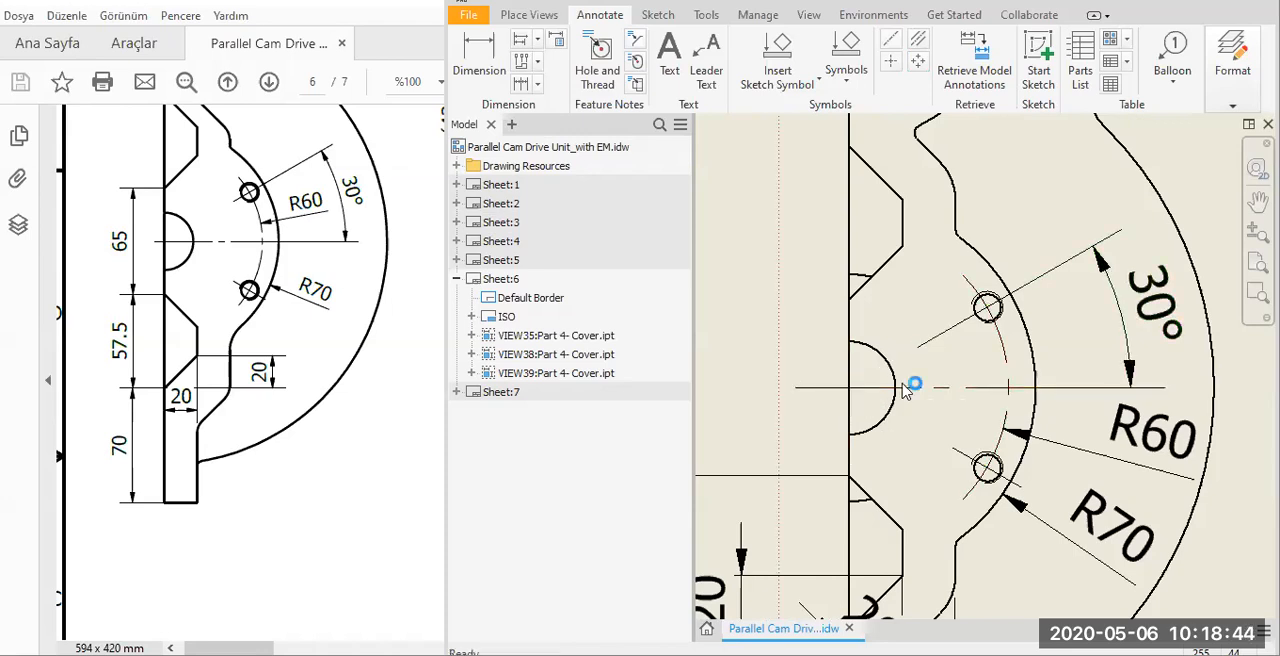
pyautogui.scroll(3, 905, 378)
pyautogui.moveTo(1060, 389); pyautogui.dragTo(960, 367, button='middle')
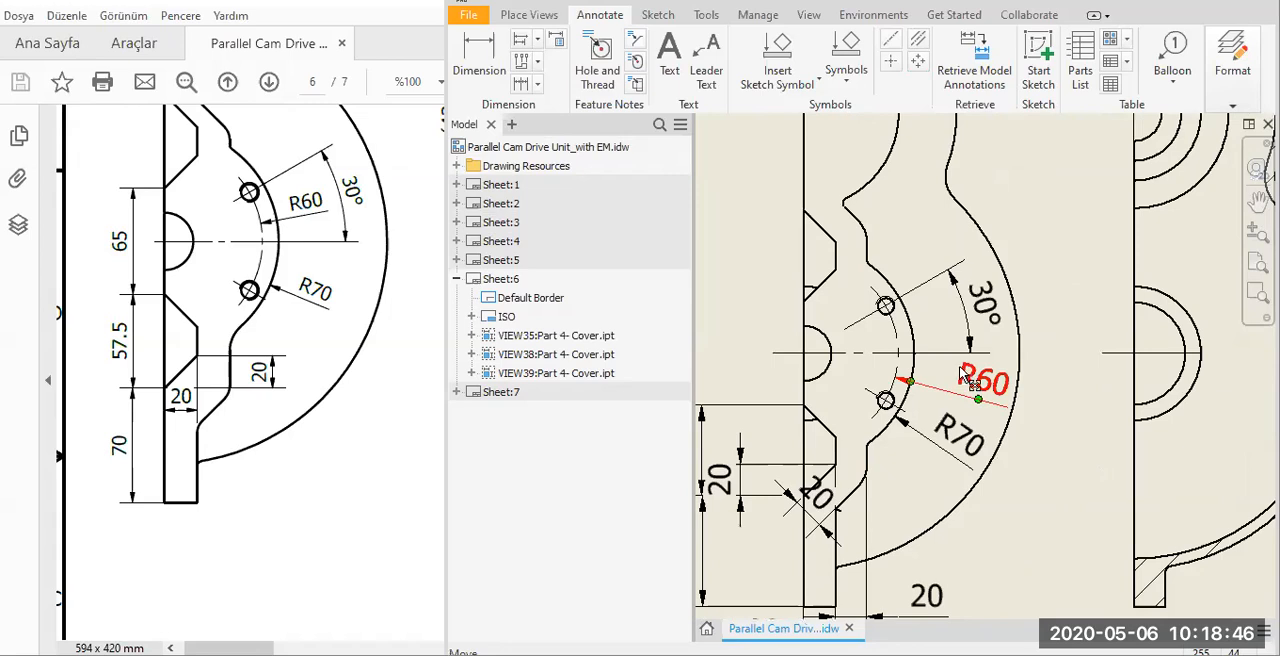
pyautogui.scroll(-2, 988, 414)
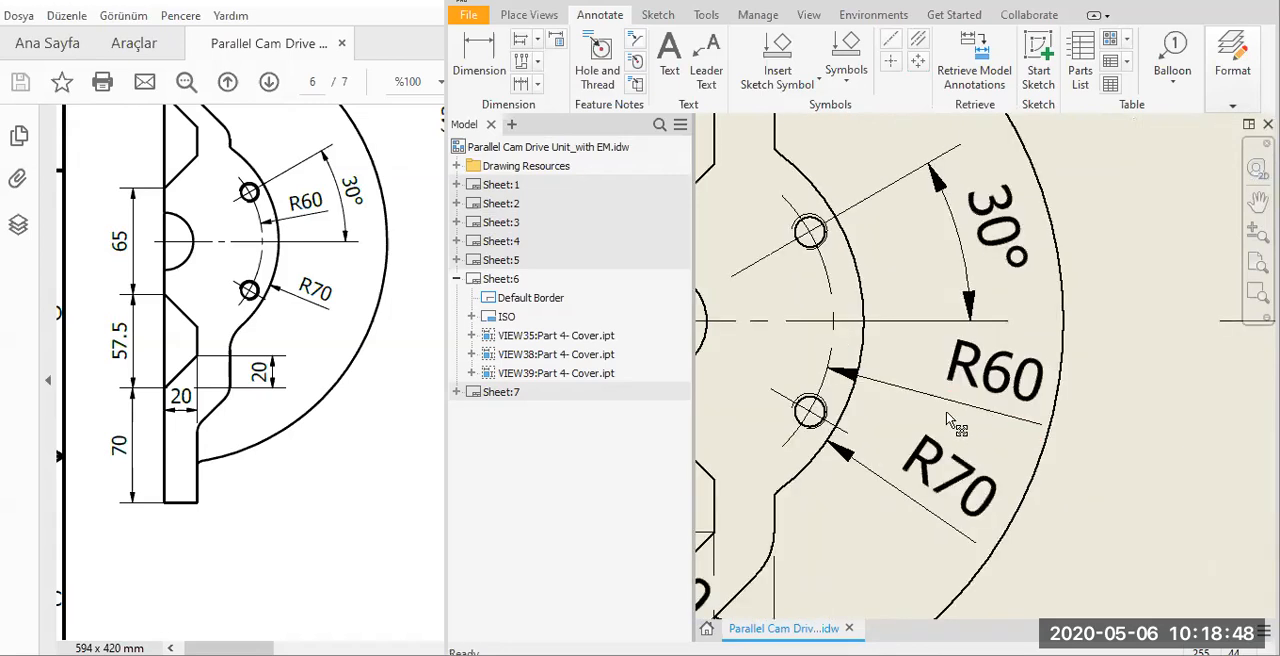
pyautogui.moveTo(995, 370); pyautogui.dragTo(958, 375)
pyautogui.scroll(2, 983, 352)
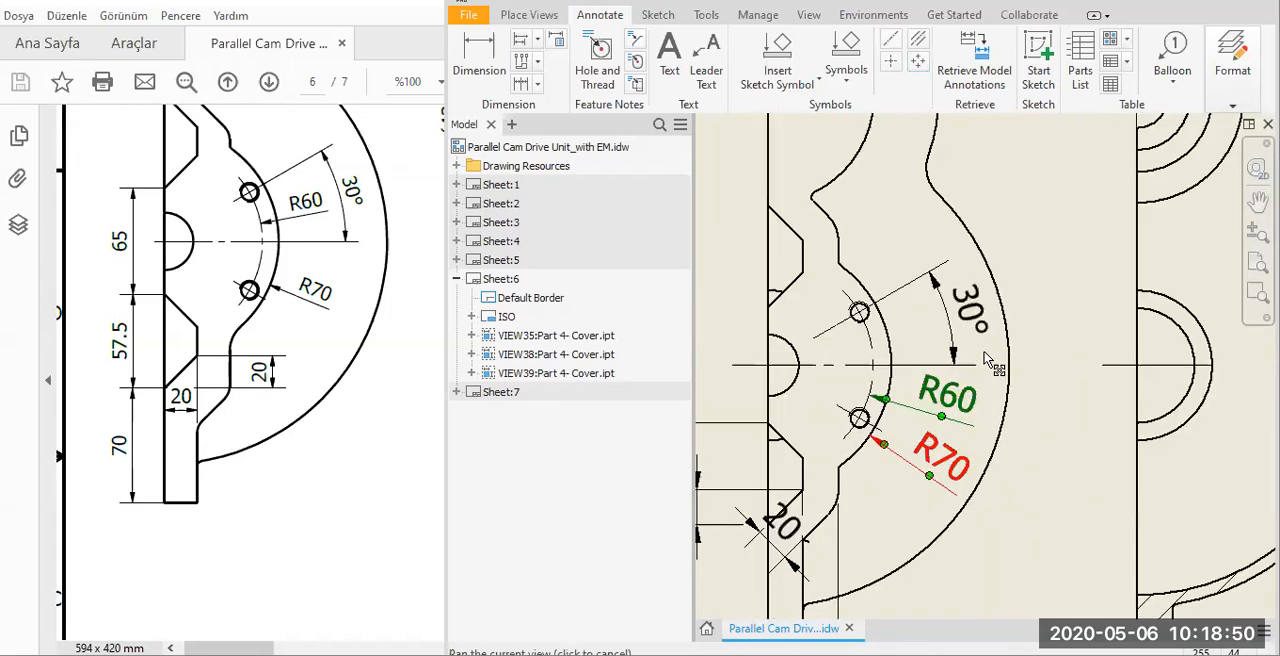
# Move the aligned 20 dimension's text off the half view's lower flange to the open area beside it, on a leader.
pyautogui.moveTo(817, 552); pyautogui.dragTo(838, 446, button='middle')
pyautogui.moveTo(885, 475); pyautogui.dragTo(882, 468)
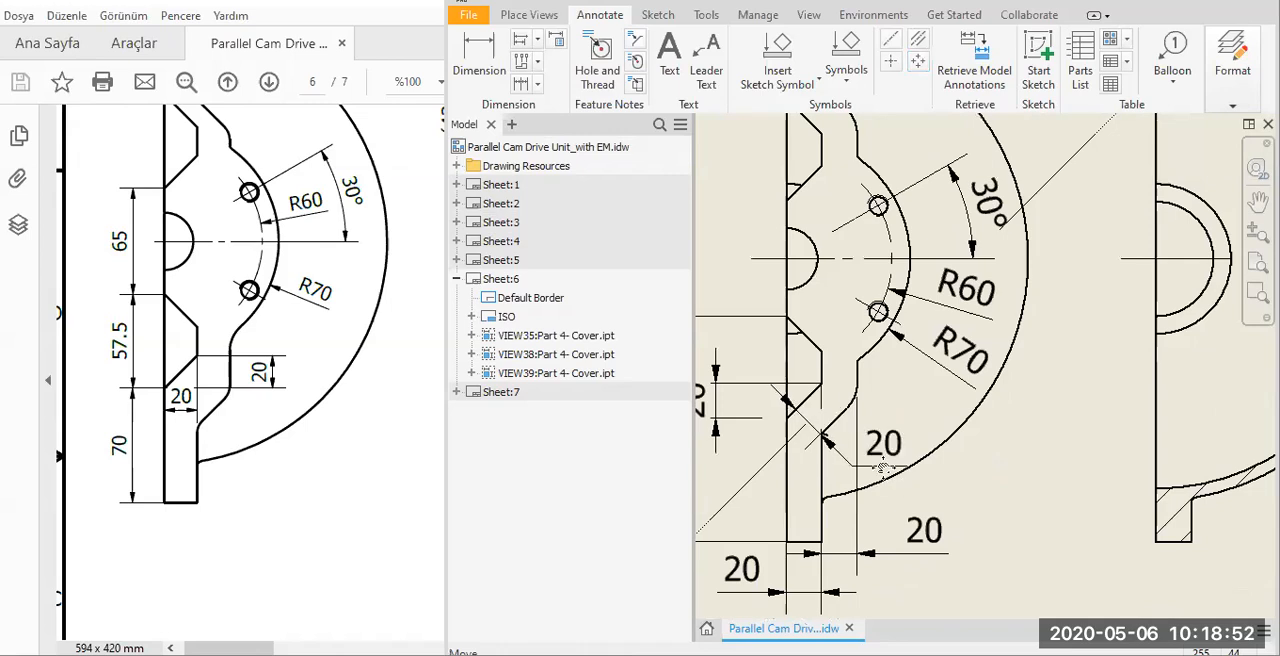
pyautogui.scroll(3, 883, 399)
pyautogui.scroll(-4, 866, 320)
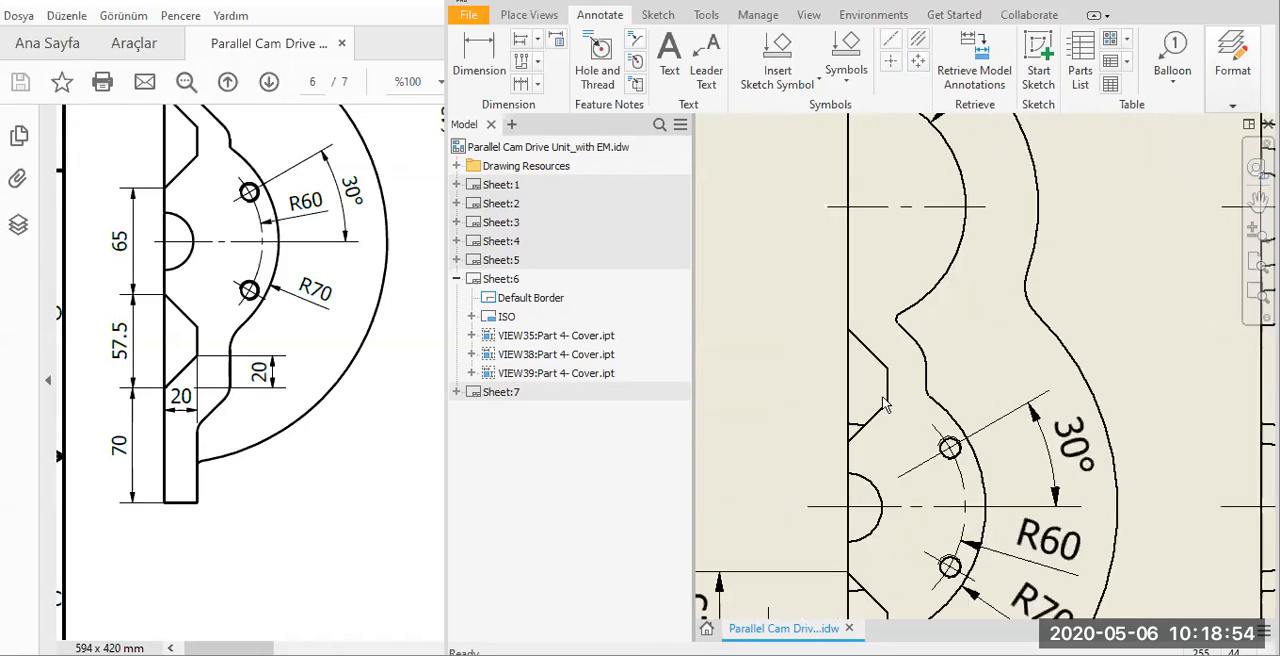
# Move the text of the vertical 20 dimension beside the half view's lower chamfer below its arrows.
pyautogui.scroll(-1, 921, 360)
pyautogui.scroll(6, 877, 382)
pyautogui.moveTo(848, 478); pyautogui.dragTo(855, 456, button='middle')
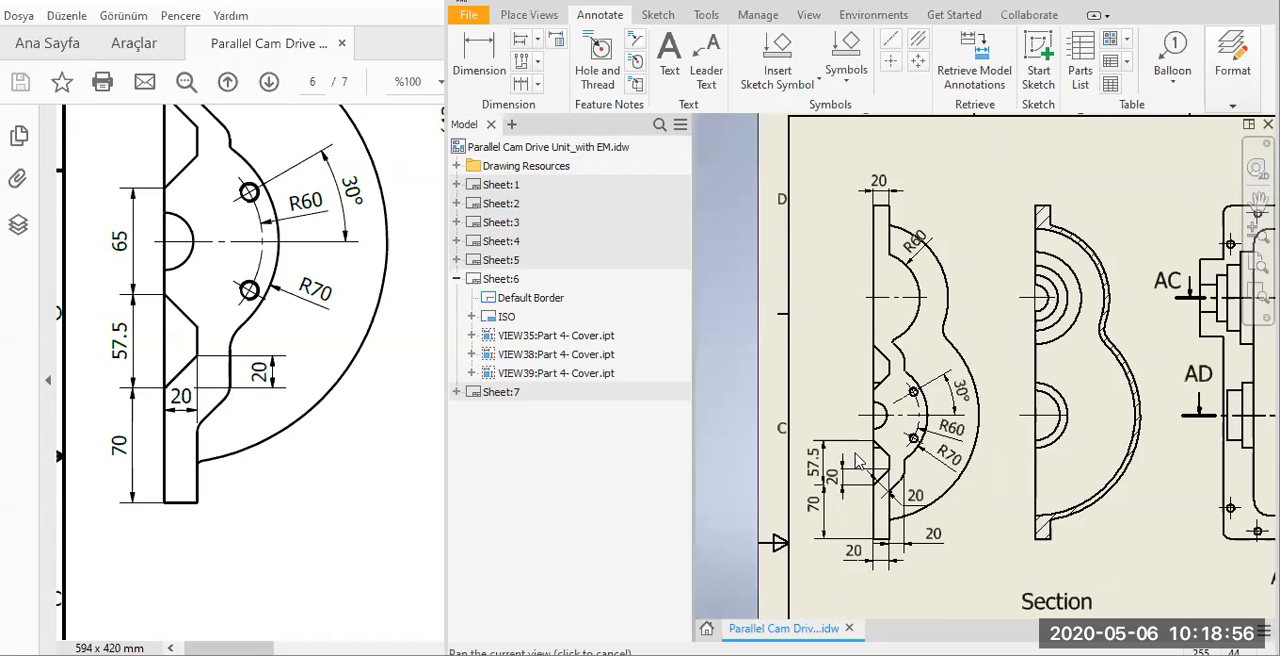
pyautogui.scroll(-4, 868, 460)
pyautogui.scroll(-1, 832, 452)
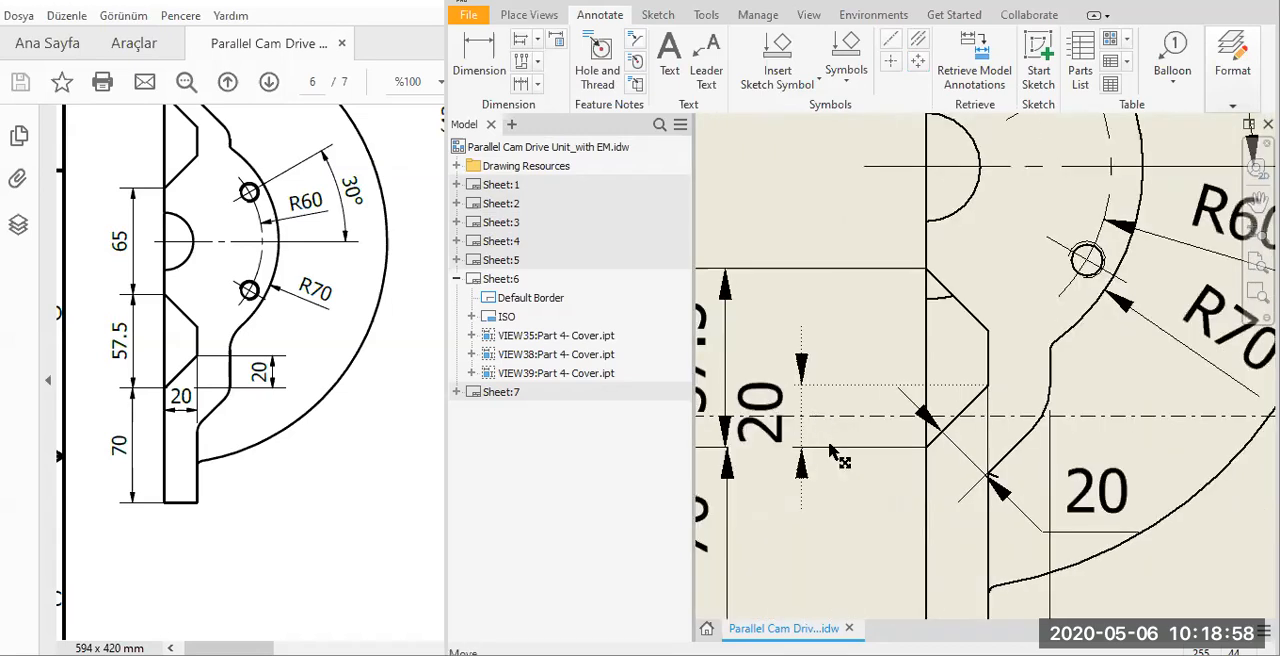
pyautogui.moveTo(835, 455); pyautogui.dragTo(837, 549)
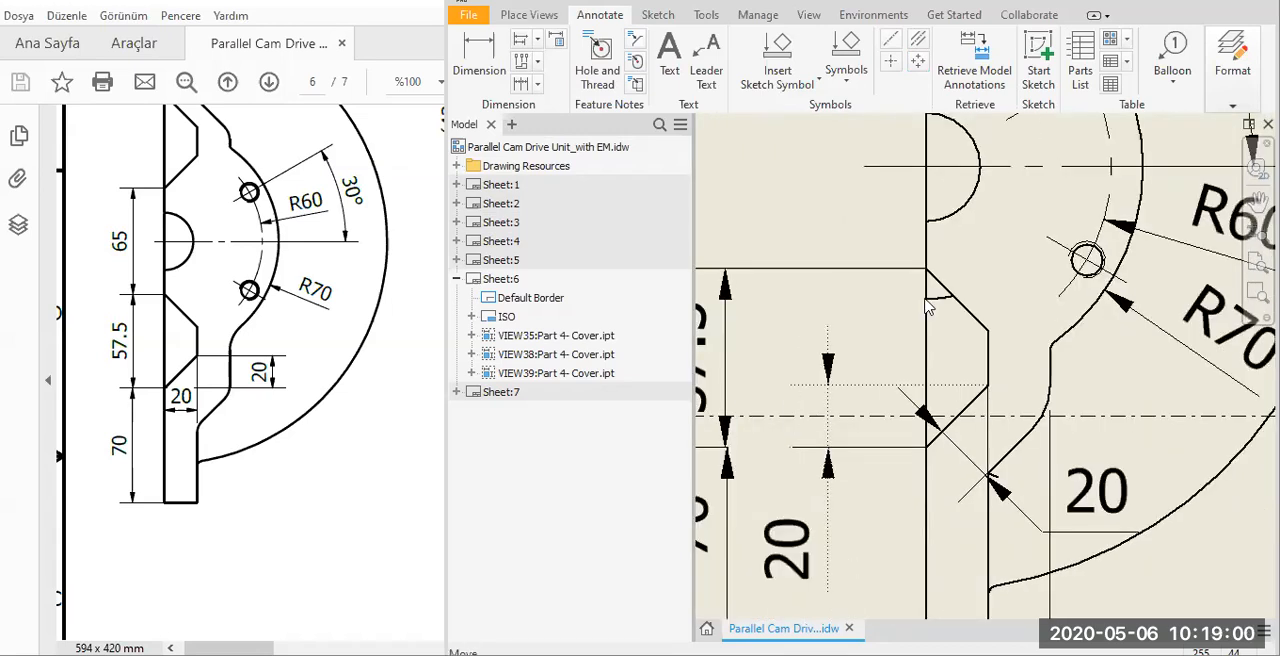
pyautogui.scroll(3, 1003, 350)
pyautogui.moveTo(954, 412); pyautogui.dragTo(916, 330, button='middle')
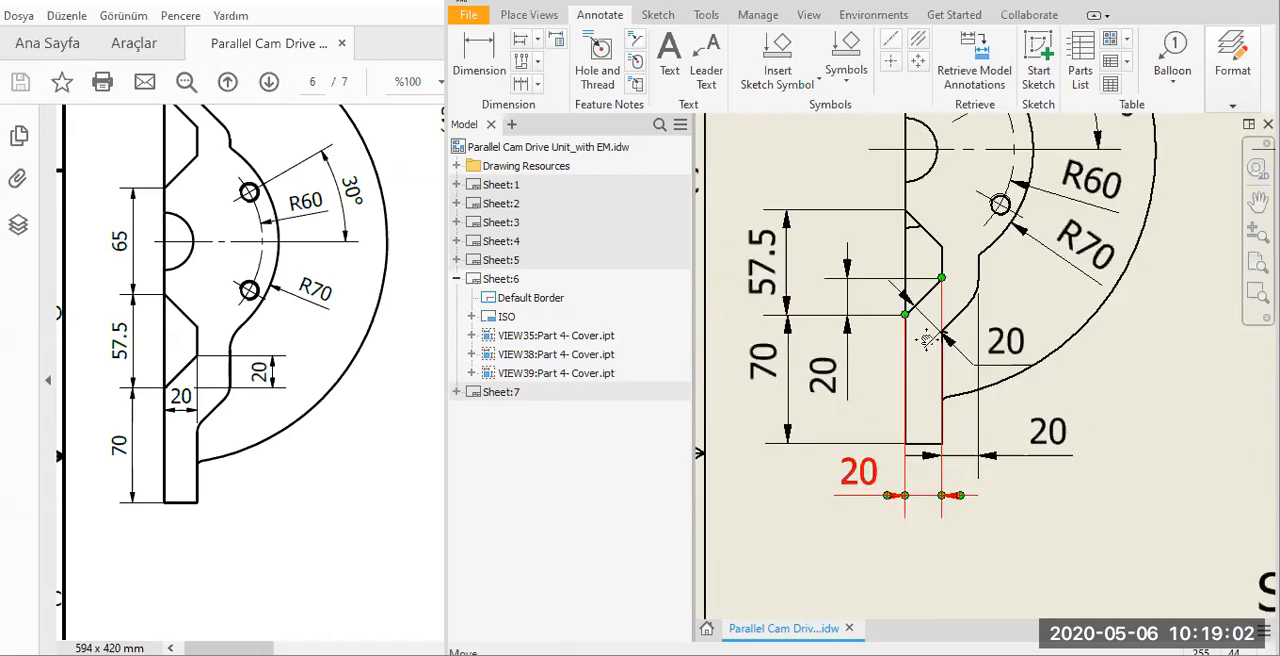
pyautogui.moveTo(992, 162); pyautogui.dragTo(983, 360, button='middle')
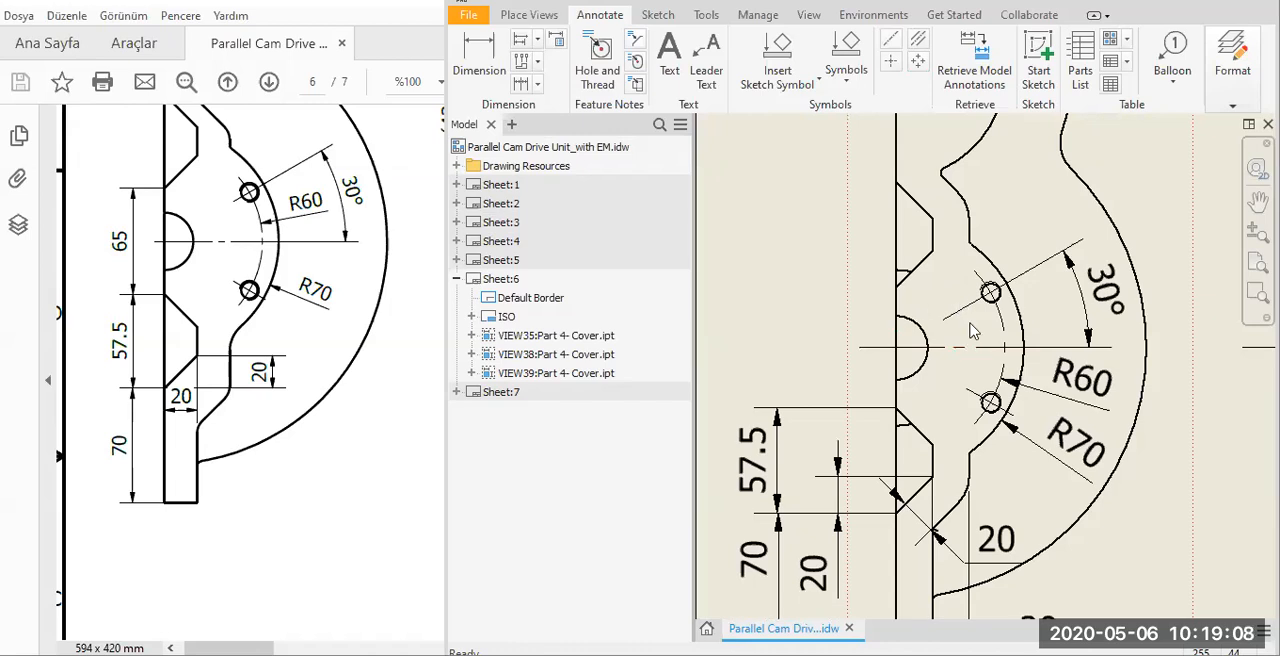
# Compare with the reference section, then start Retrieve Model Annotations on the Section AB-AB view and select the 432, 152 and R130 dimensions.
pyautogui.scroll(-3, 760, 346)
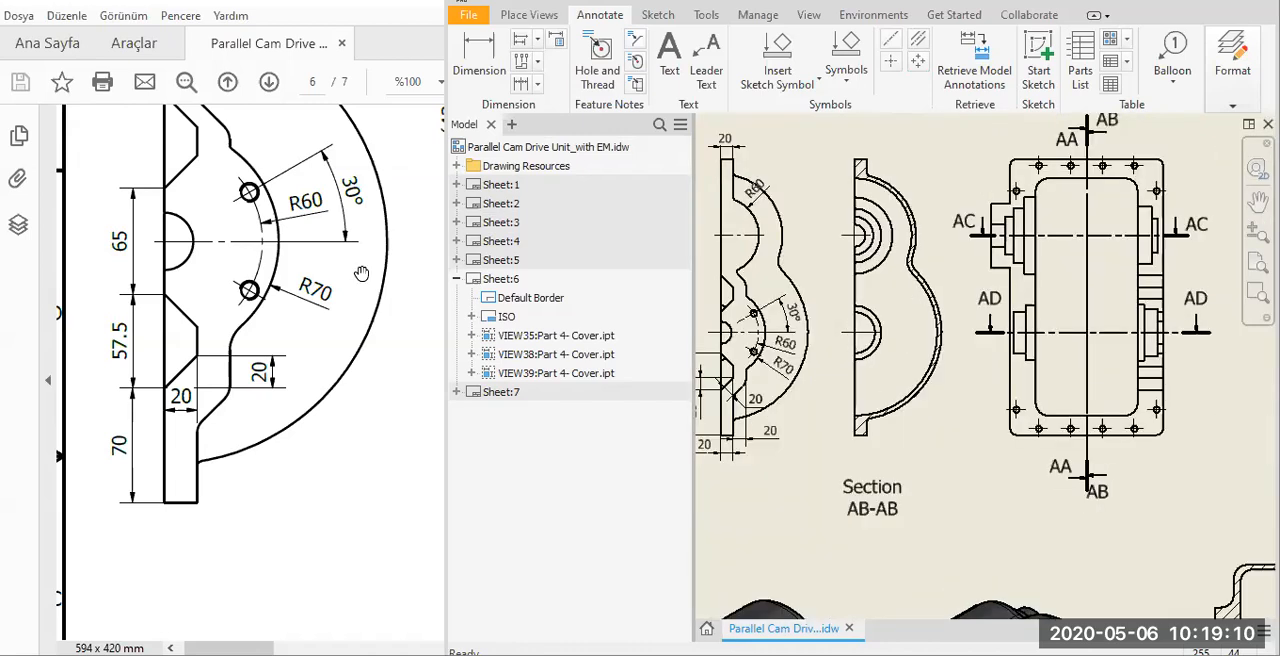
pyautogui.click(392, 309)
pyautogui.hscroll(5, 296, 386)
pyautogui.scroll(3, 296, 386)
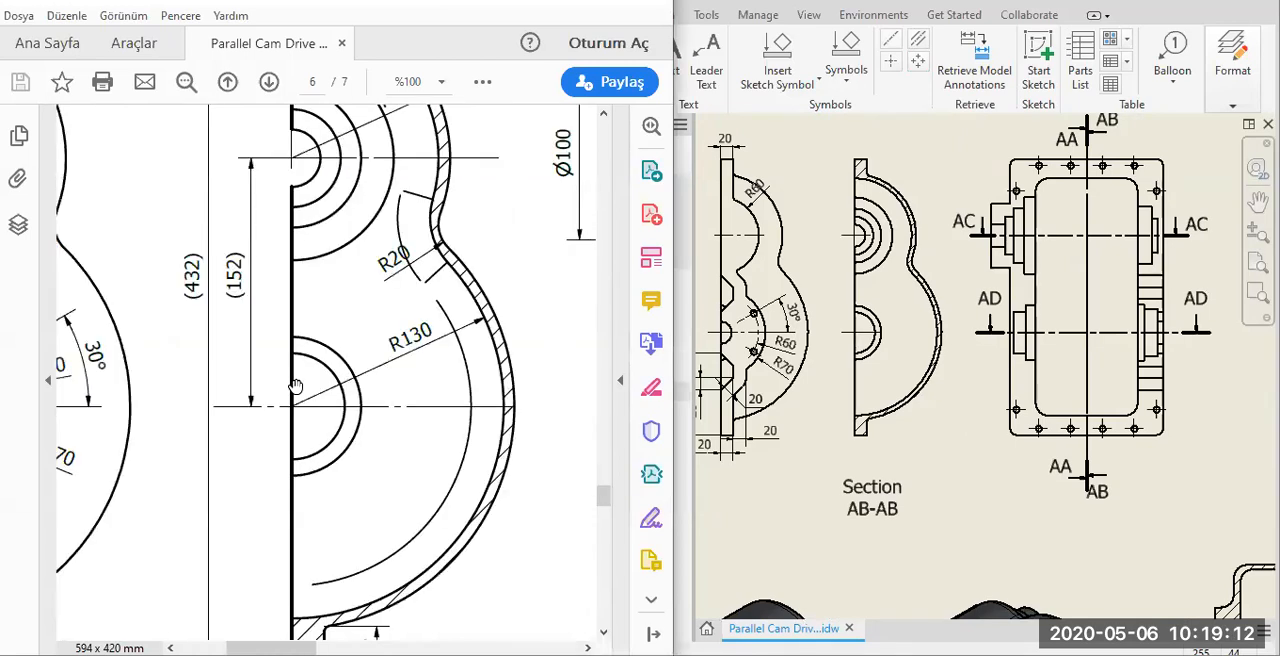
pyautogui.keyDown('ctrl'); pyautogui.scroll(-1, 385, 174); pyautogui.keyUp('ctrl')
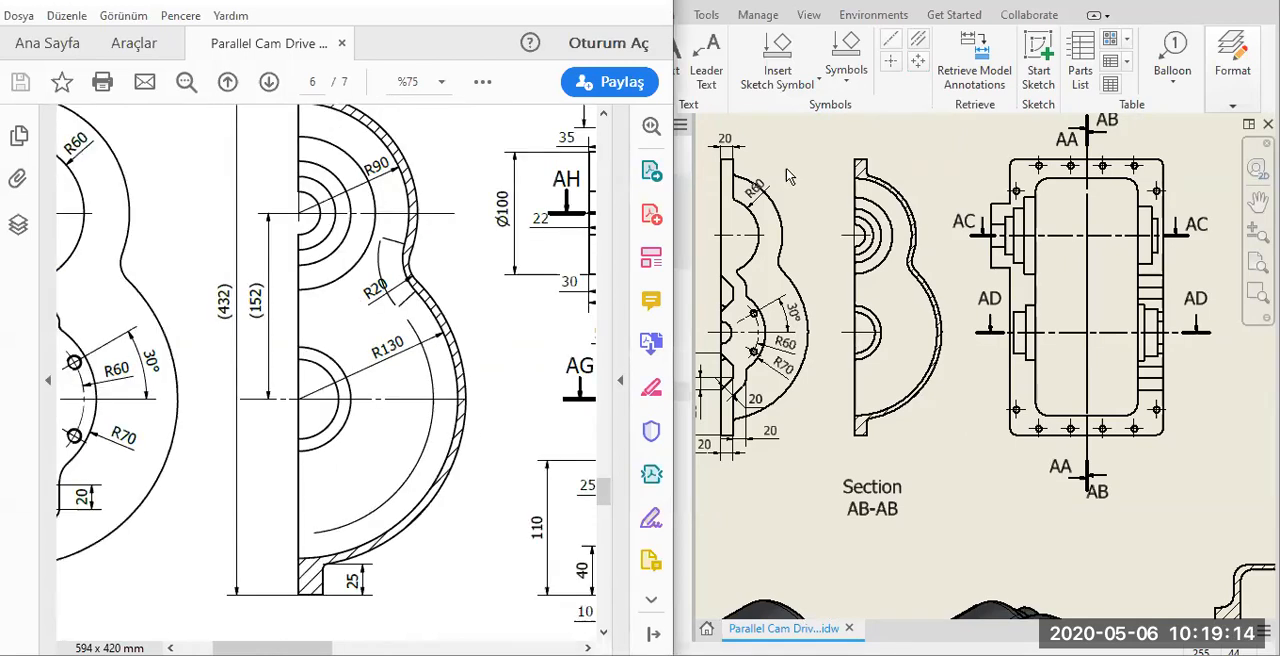
pyautogui.click(955, 50)
pyautogui.click(850, 258)
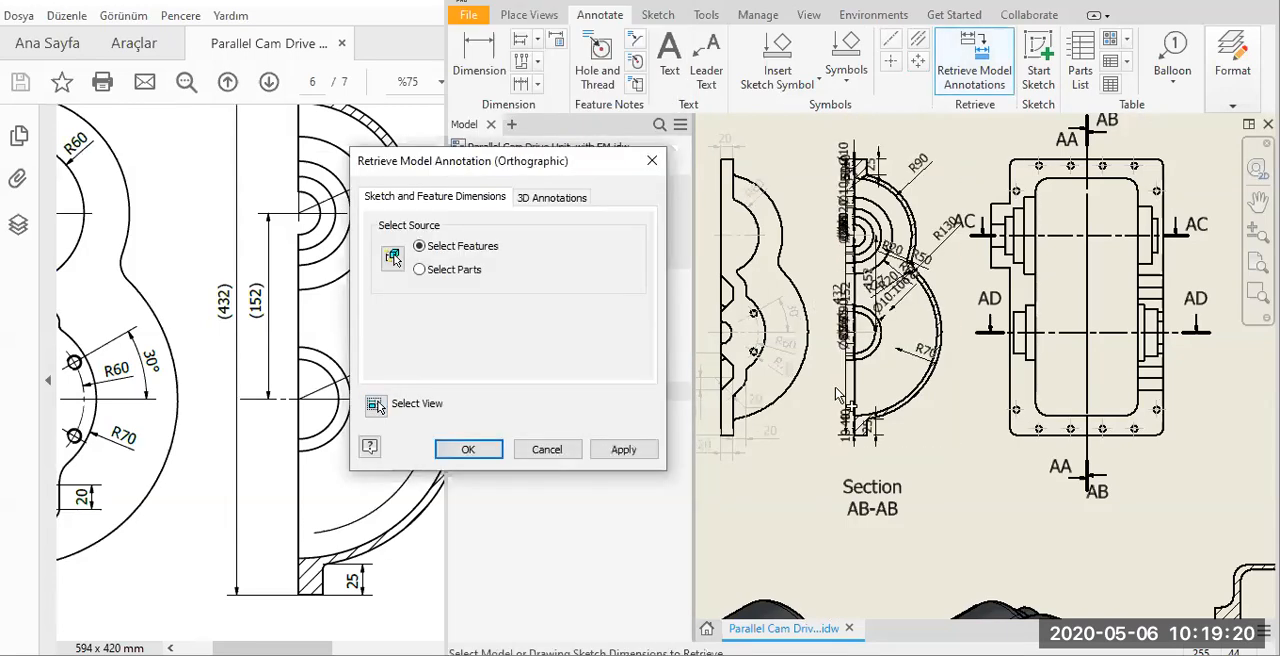
pyautogui.scroll(-5, 829, 395)
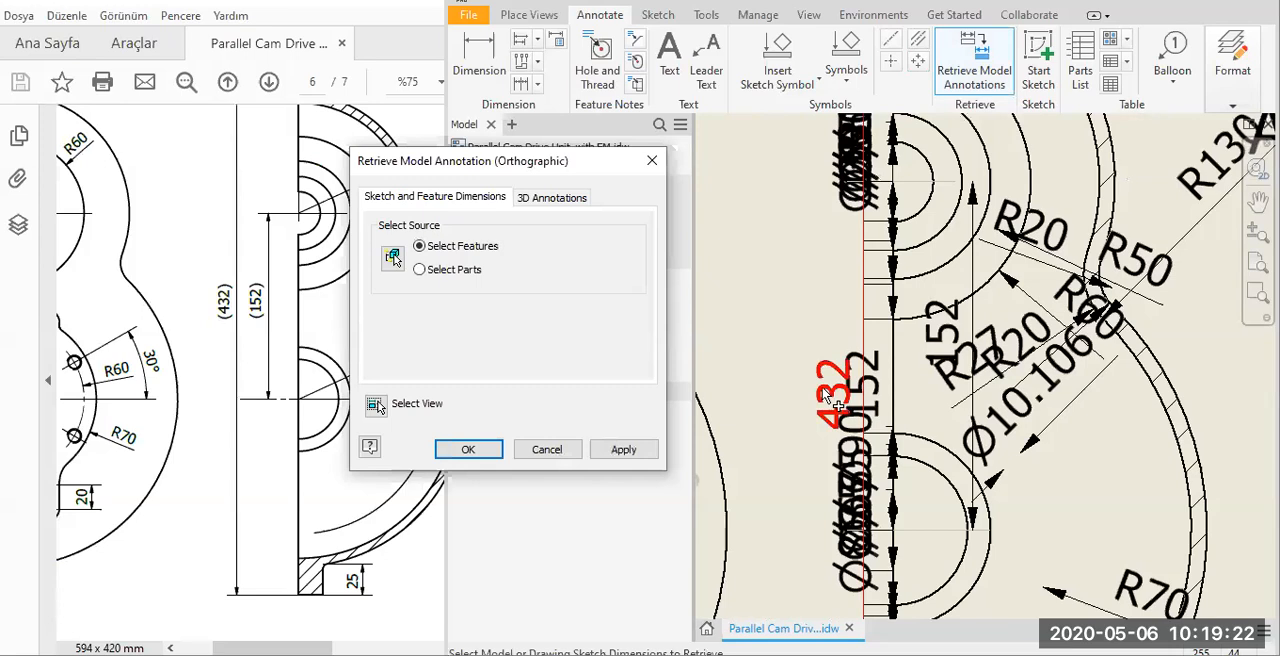
pyautogui.click(850, 396)
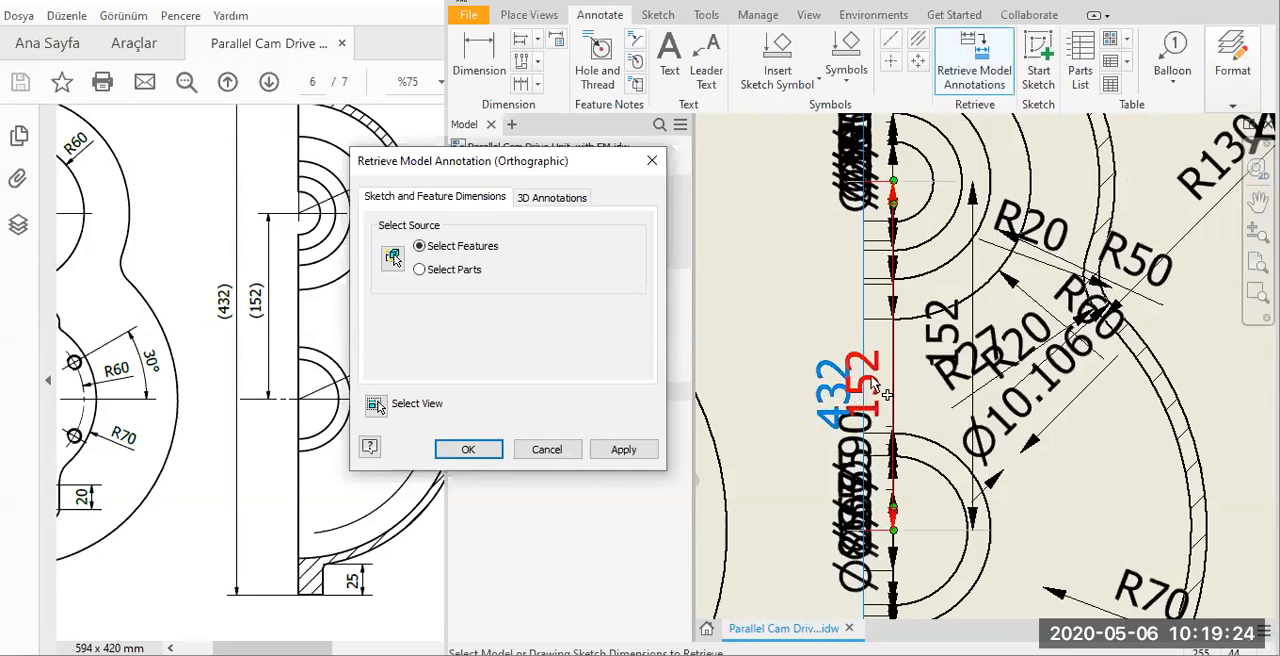
pyautogui.click(1061, 340)
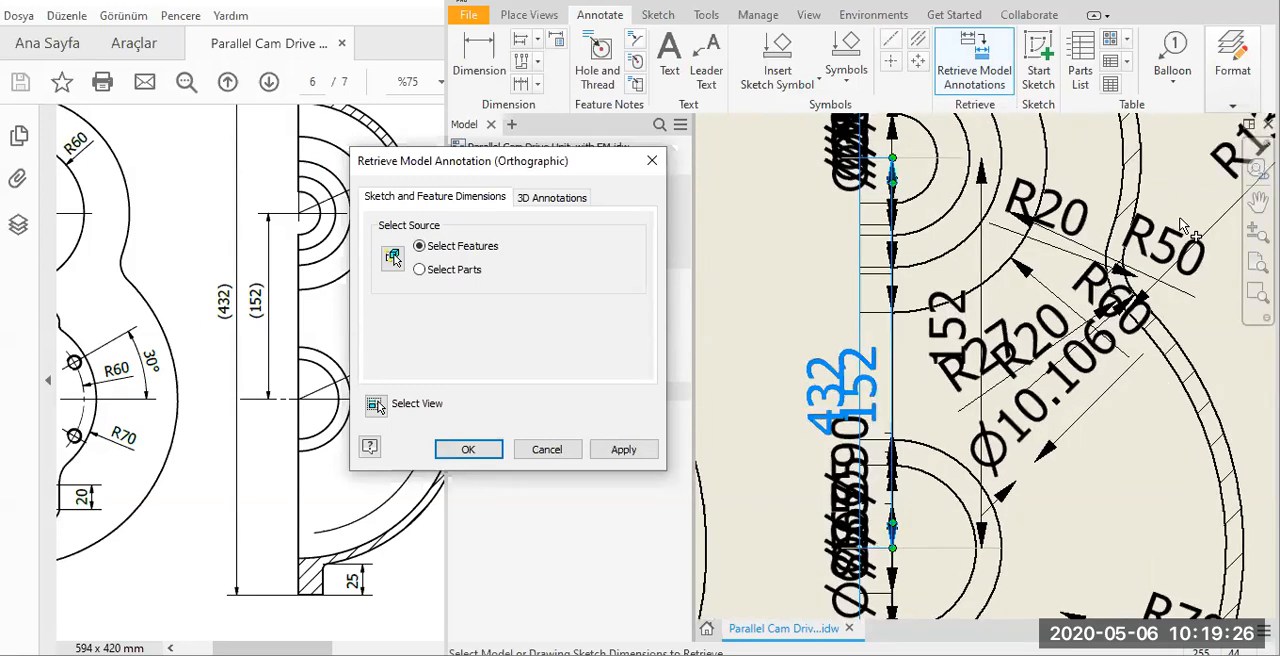
pyautogui.scroll(2, 1186, 236)
pyautogui.click(1182, 230)
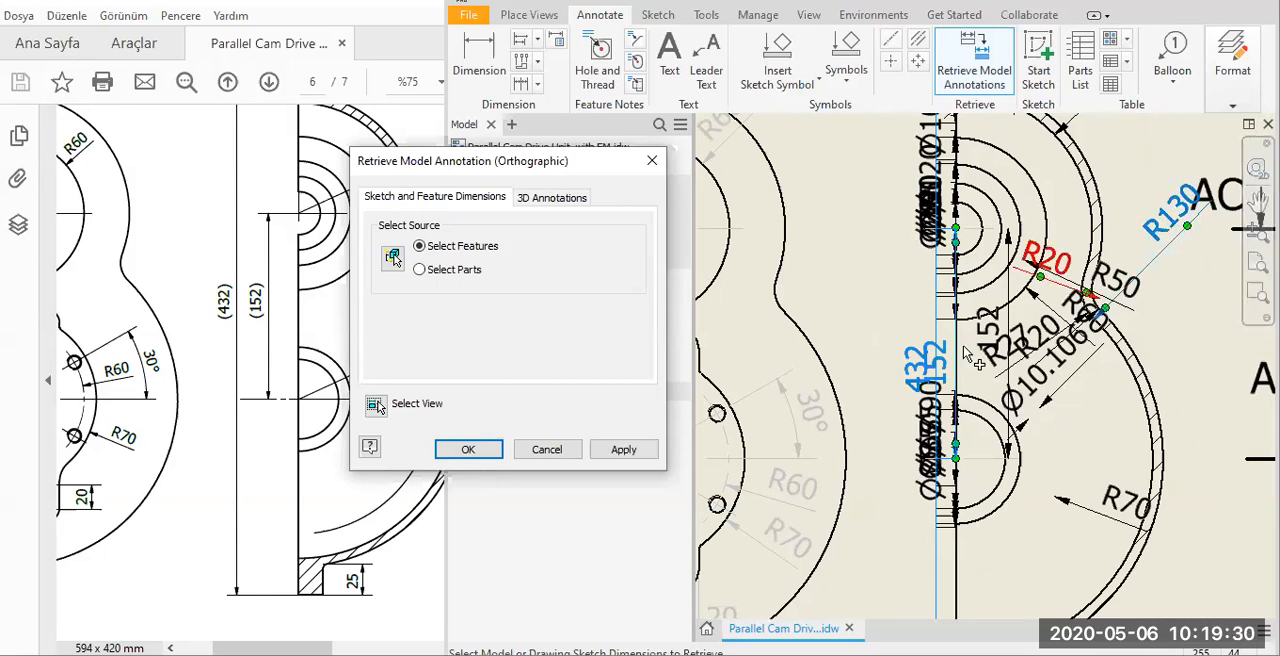
# Add the R20, R90 and lower flange 25 dimensions to the selection and retrieve all selected dimensions into Section AB-AB.
pyautogui.scroll(2, 1024, 430)
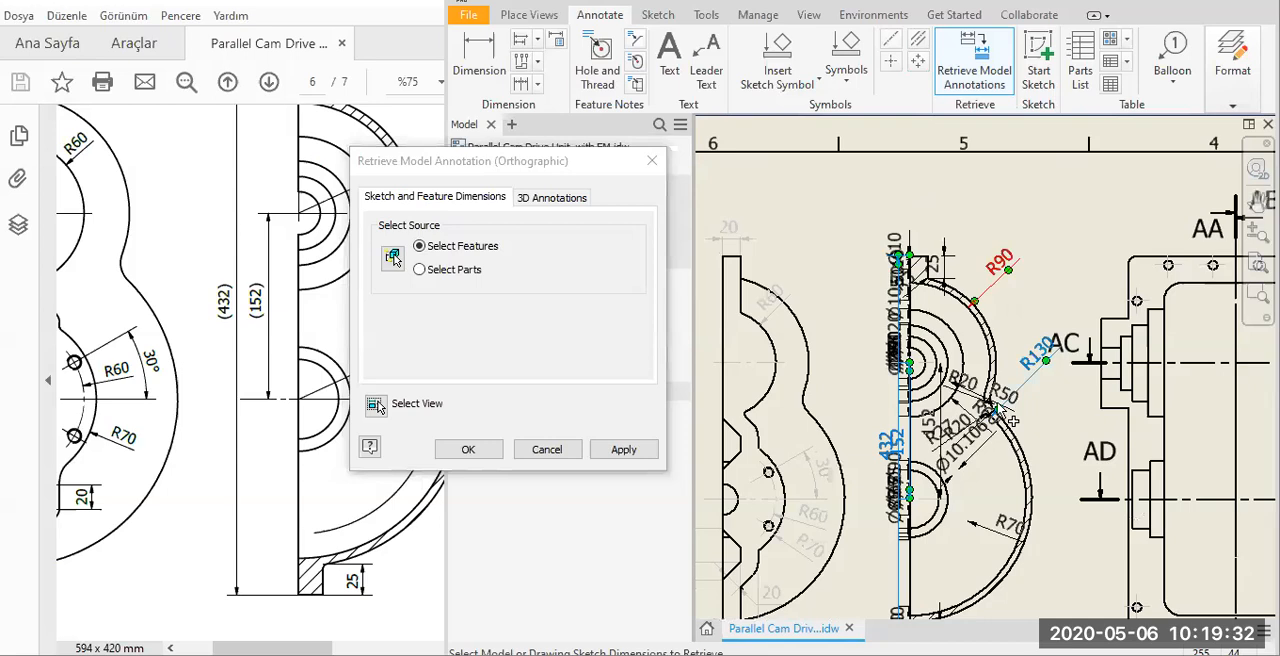
pyautogui.scroll(-3, 984, 408)
pyautogui.scroll(-3, 1010, 400)
pyautogui.click(866, 340)
pyautogui.click(358, 371)
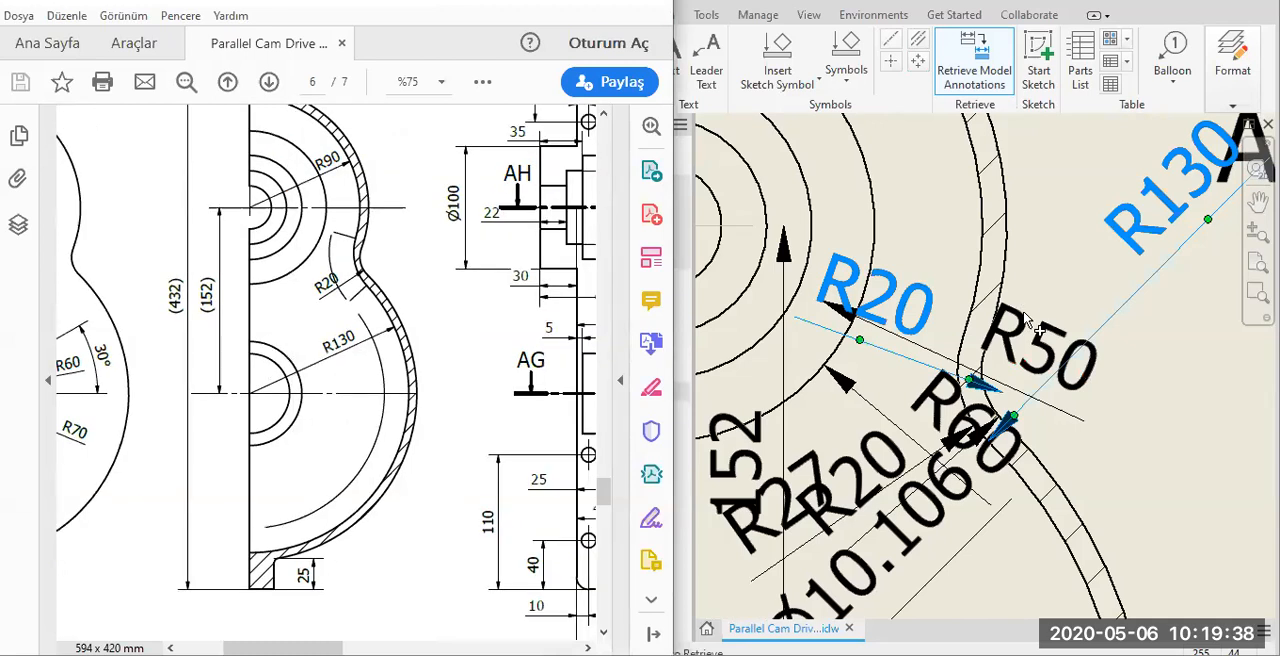
pyautogui.scroll(10, 940, 280)
pyautogui.click(931, 271)
pyautogui.scroll(-10, 915, 360)
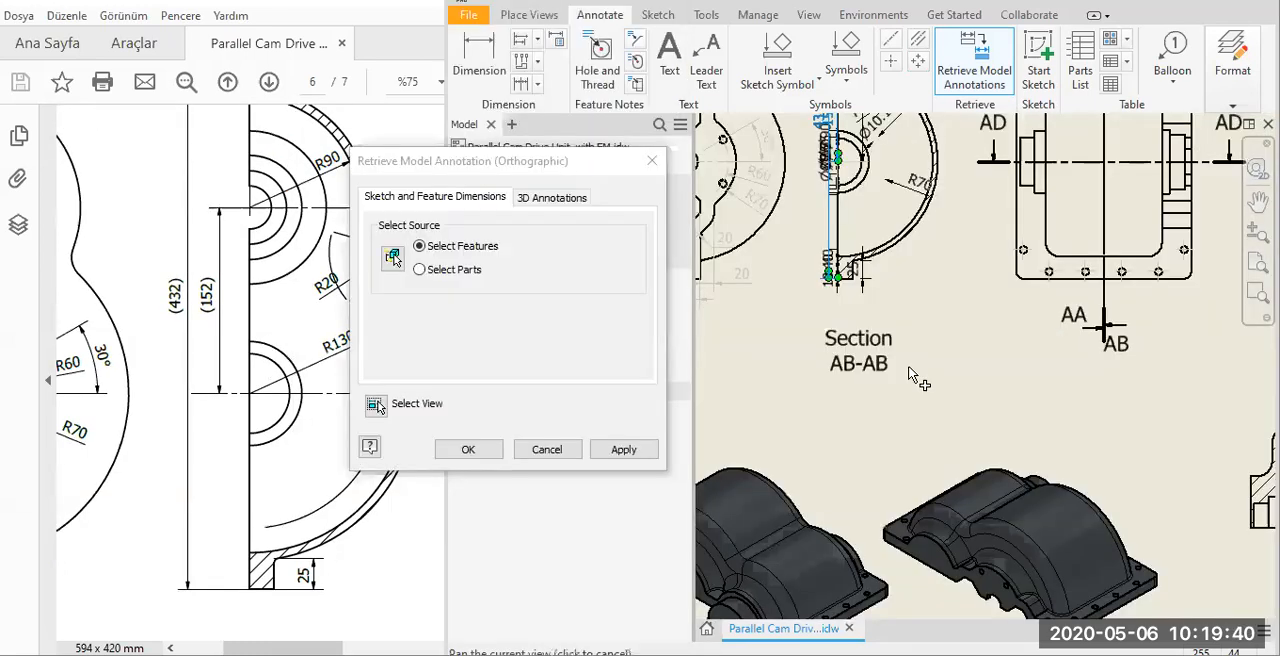
pyautogui.scroll(-3, 906, 320)
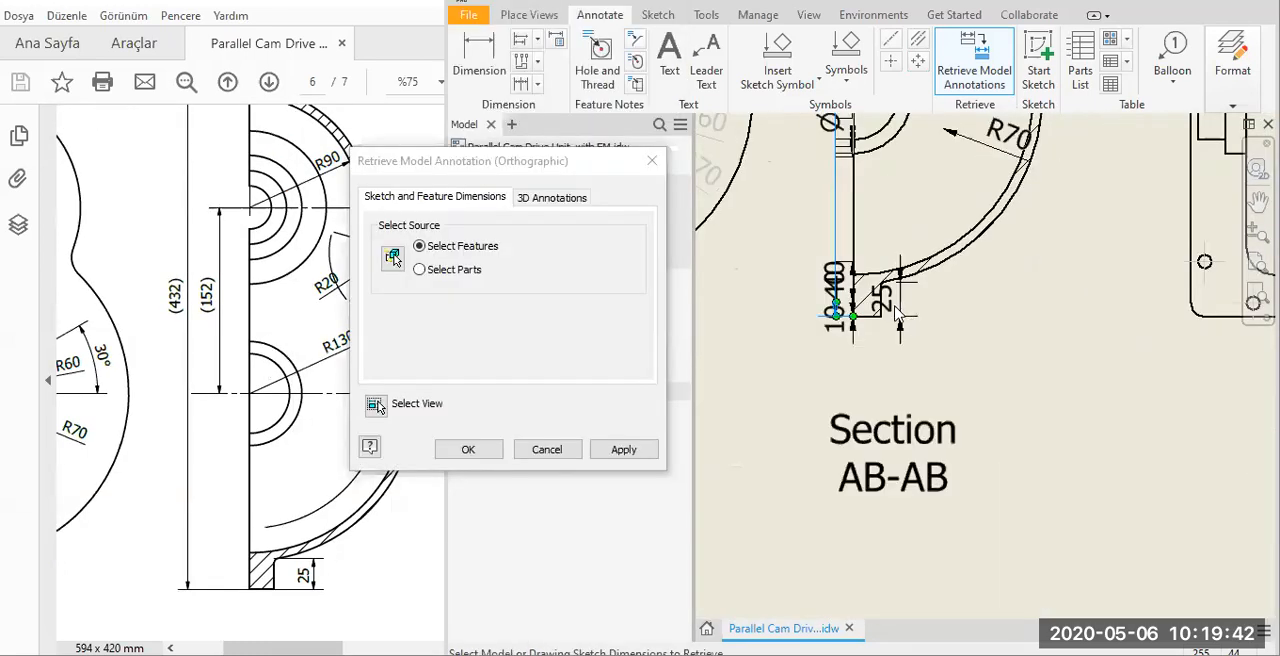
pyautogui.click(488, 445)
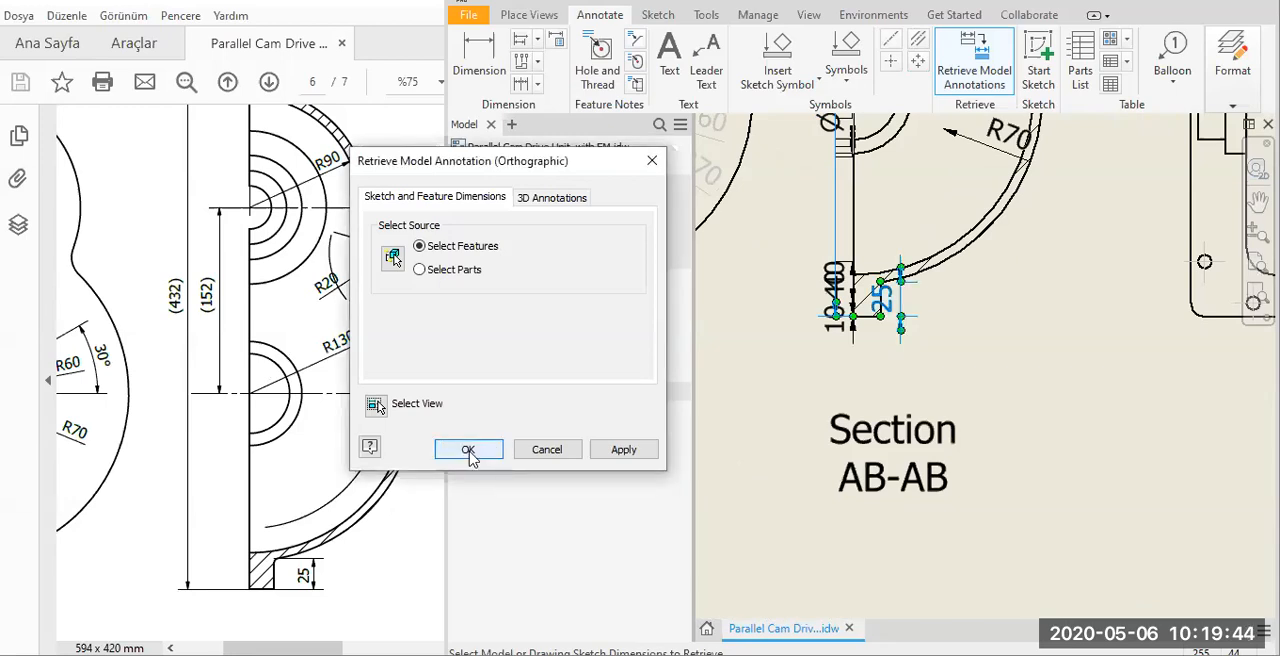
pyautogui.press('Return')
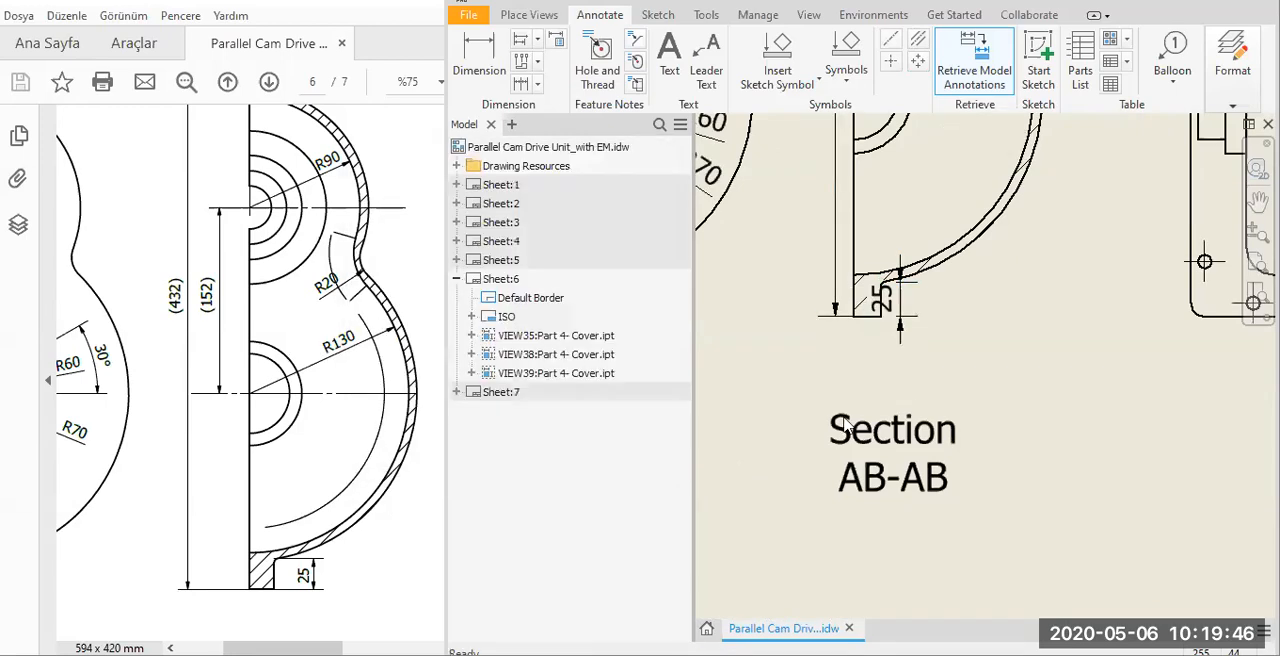
# Move the 25 dimension clear of the lower flange in Section AB-AB and place its text below the flange.
pyautogui.moveTo(888, 317); pyautogui.dragTo(844, 418, button='middle')
pyautogui.moveTo(844, 418)
pyautogui.mouseDown()
pyautogui.moveTo(896, 438)
pyautogui.moveTo(874, 476)
pyautogui.moveTo(907, 411)
pyautogui.moveTo(885, 458)
pyautogui.mouseUp()
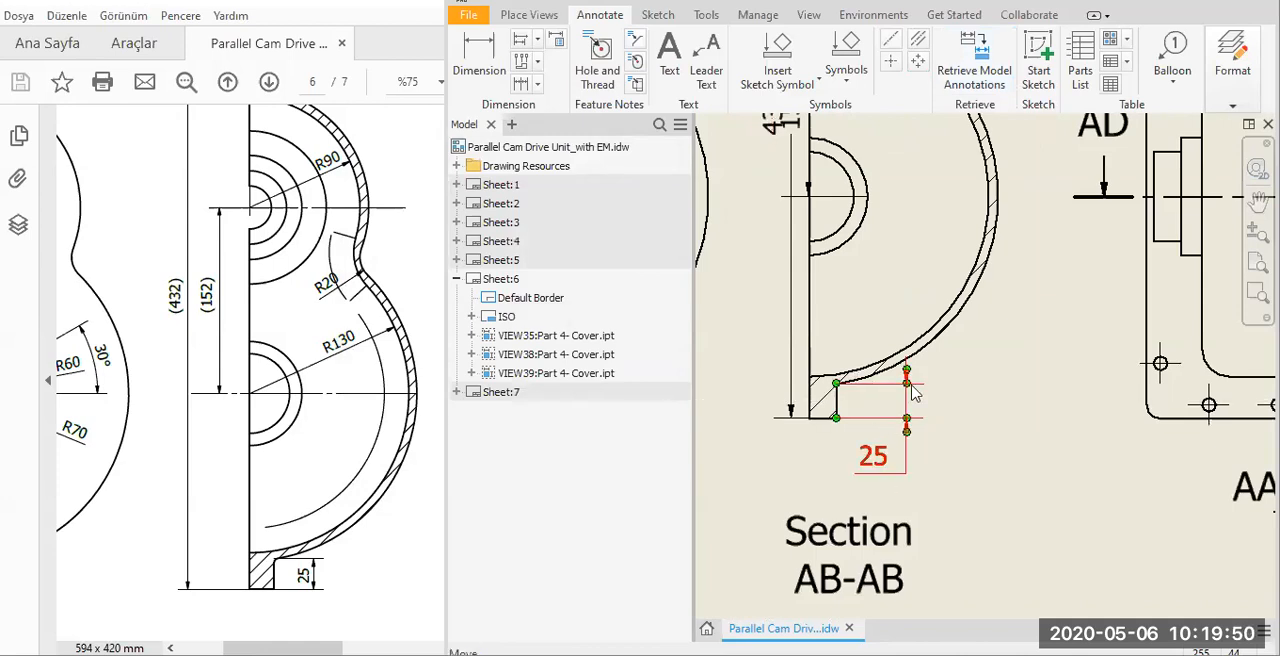
pyautogui.scroll(-5, 897, 406)
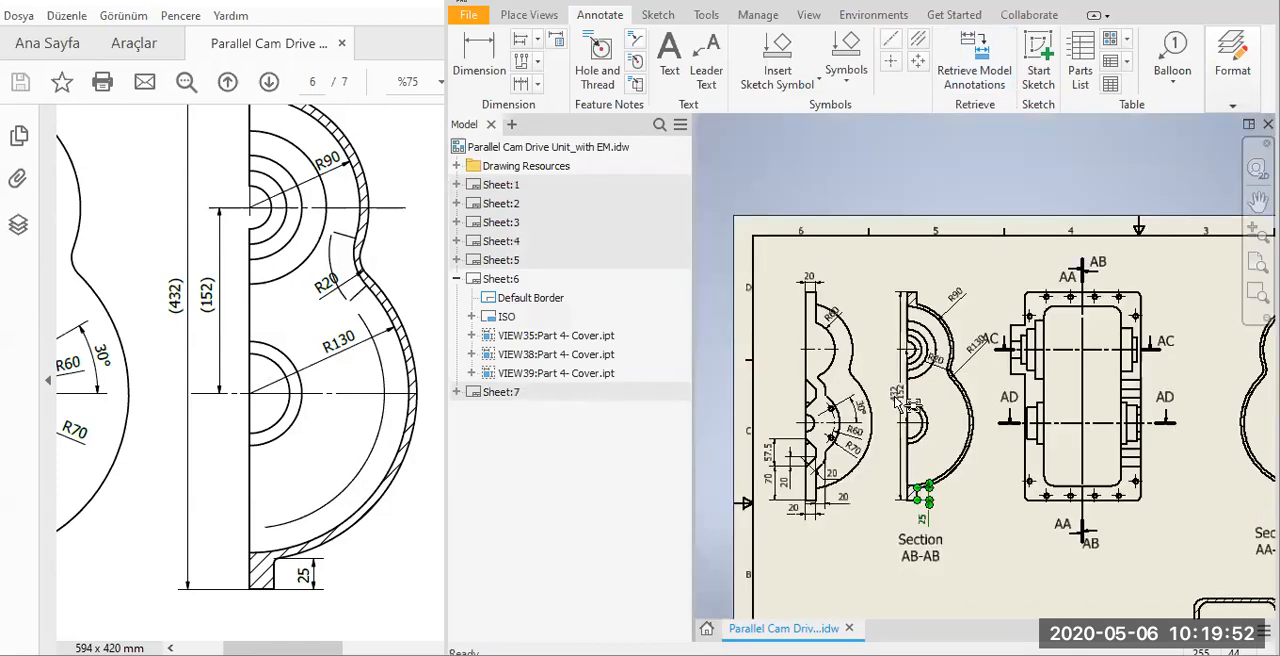
# Offset the 432 and 152 dimensions outside the straight edge of Section AB-AB, with 152 nearer the part.
pyautogui.scroll(6, 893, 403)
pyautogui.moveTo(886, 389)
pyautogui.mouseDown()
pyautogui.moveTo(872, 385)
pyautogui.moveTo(915, 371)
pyautogui.moveTo(942, 400)
pyautogui.mouseUp()
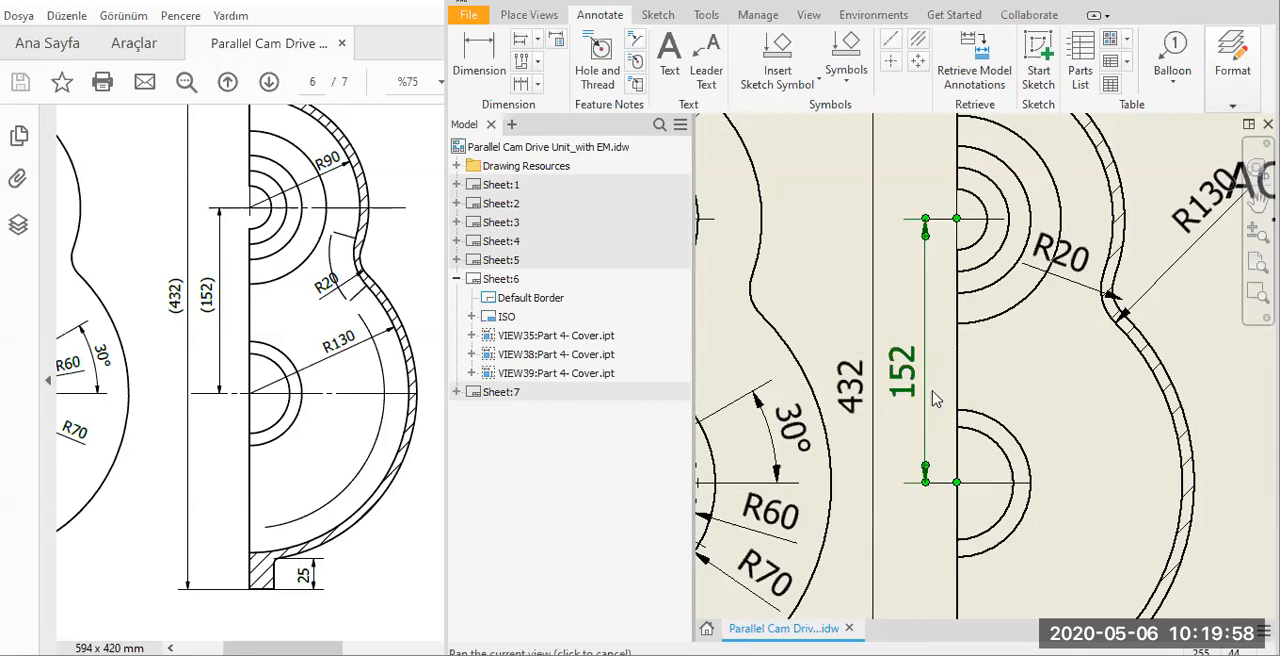
pyautogui.moveTo(1025, 377); pyautogui.dragTo(895, 491, button='middle')
# Reposition the R20, R130 and R90 dimensions inside the cover profile of Section AB-AB.
pyautogui.click(928, 388)
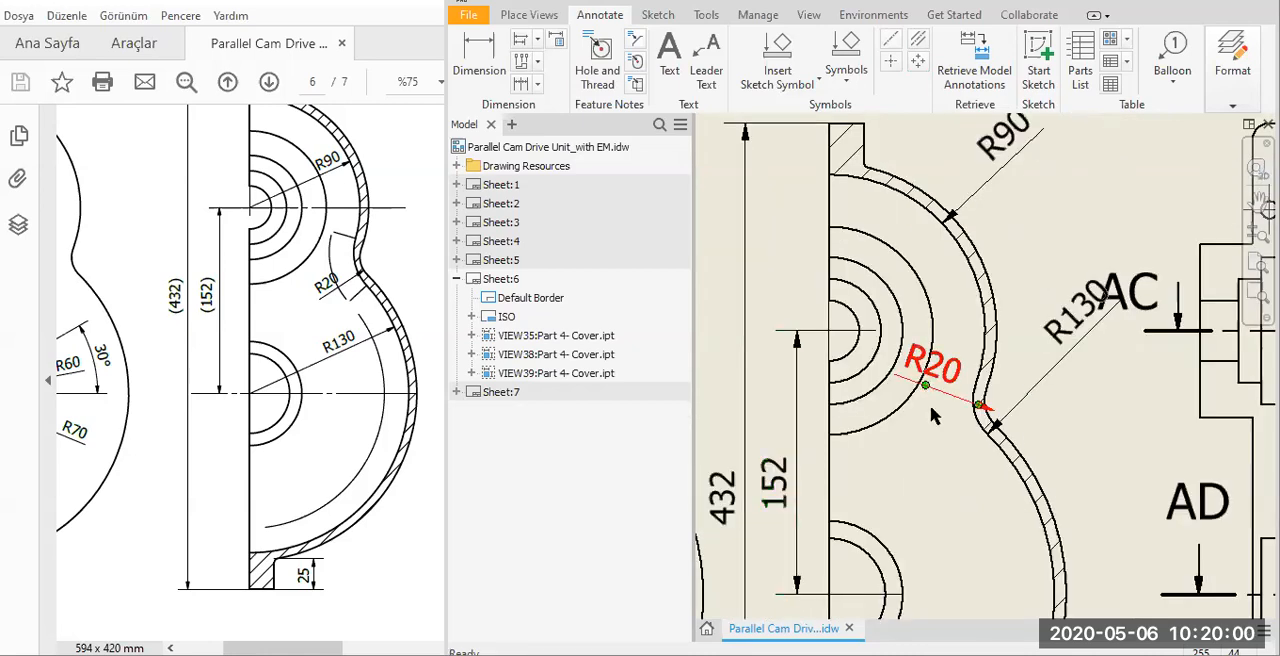
pyautogui.moveTo(982, 442); pyautogui.dragTo(944, 455)
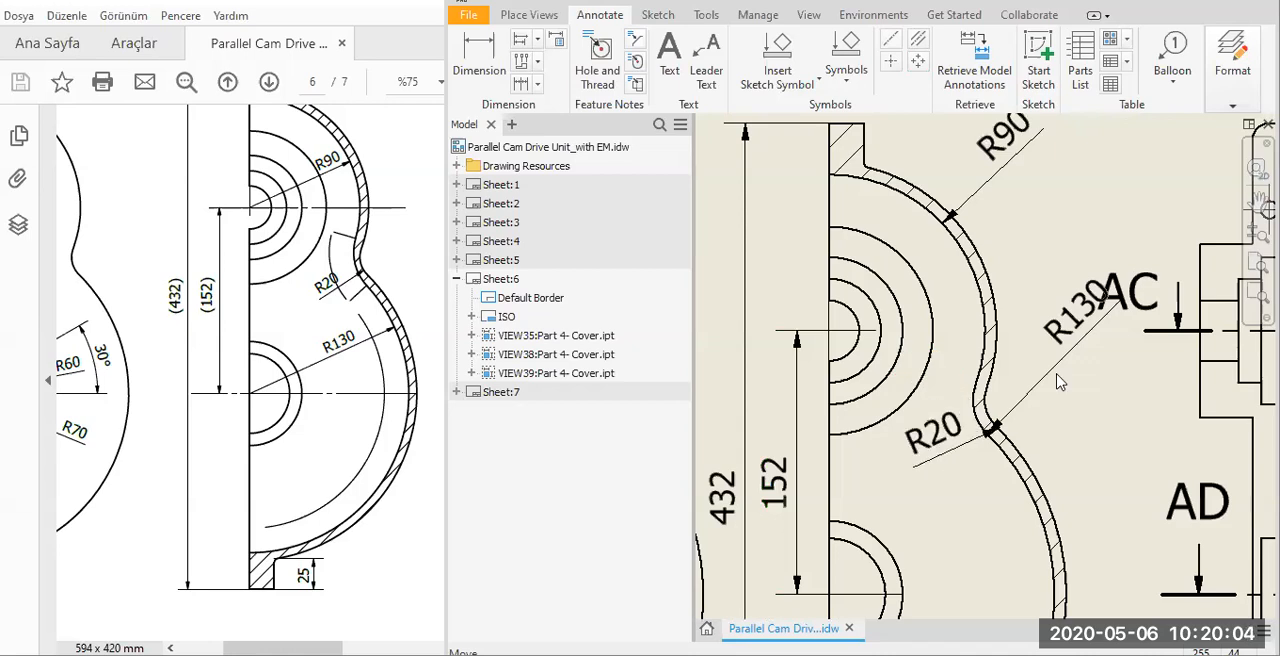
pyautogui.moveTo(1092, 327); pyautogui.dragTo(970, 512)
pyautogui.scroll(-2, 996, 333)
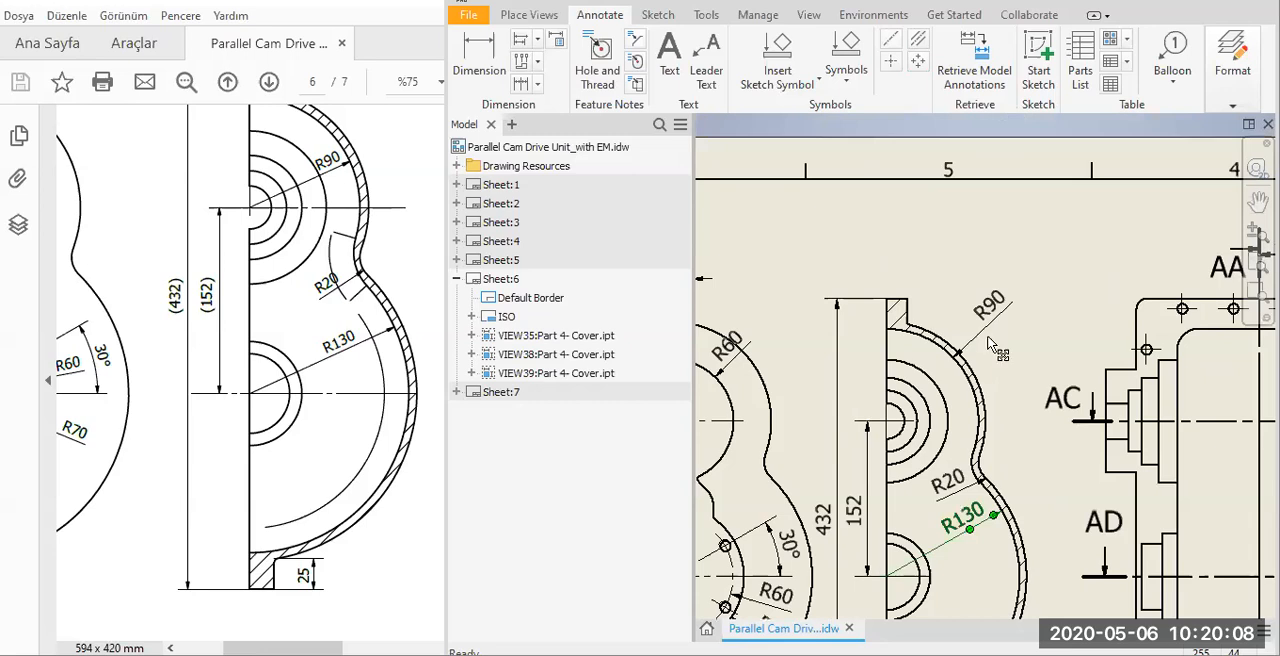
pyautogui.moveTo(933, 393)
pyautogui.mouseDown()
pyautogui.moveTo(947, 397)
pyautogui.moveTo(884, 424)
pyautogui.moveTo(952, 397)
pyautogui.mouseUp()
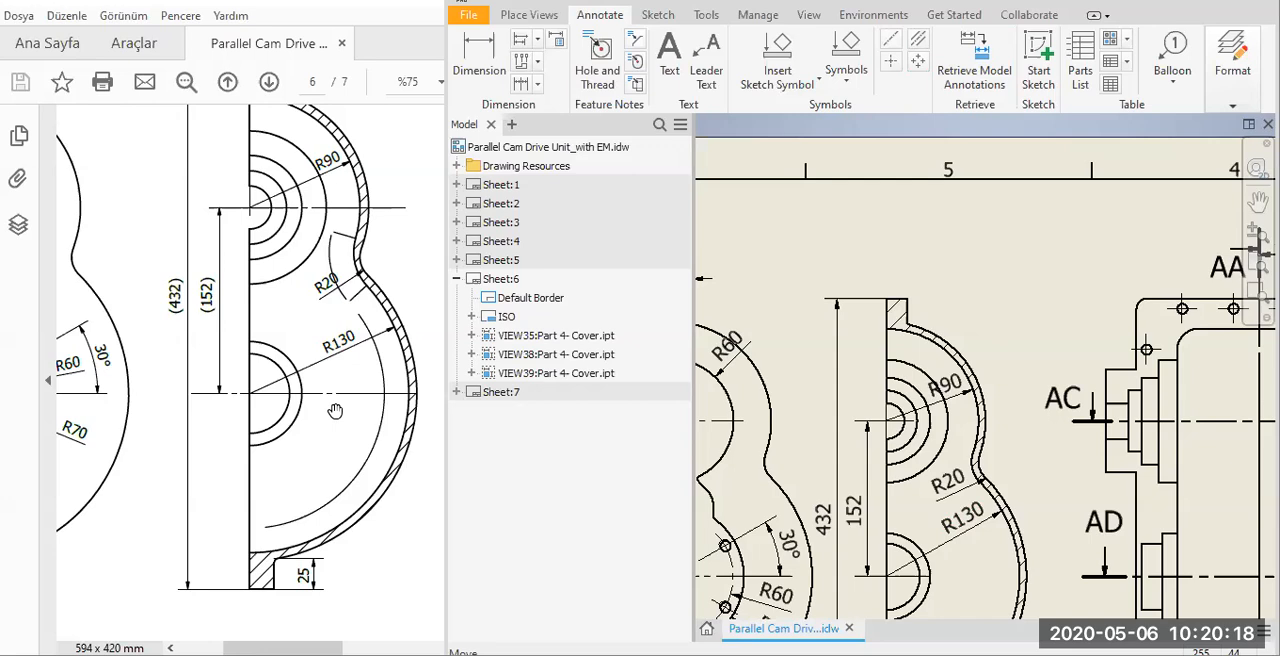
# Retrieve the upper flange's 25 model dimension into Section AB-AB, following page 6 of the reference PDF.
pyautogui.moveTo(455, 531); pyautogui.dragTo(673, 520)
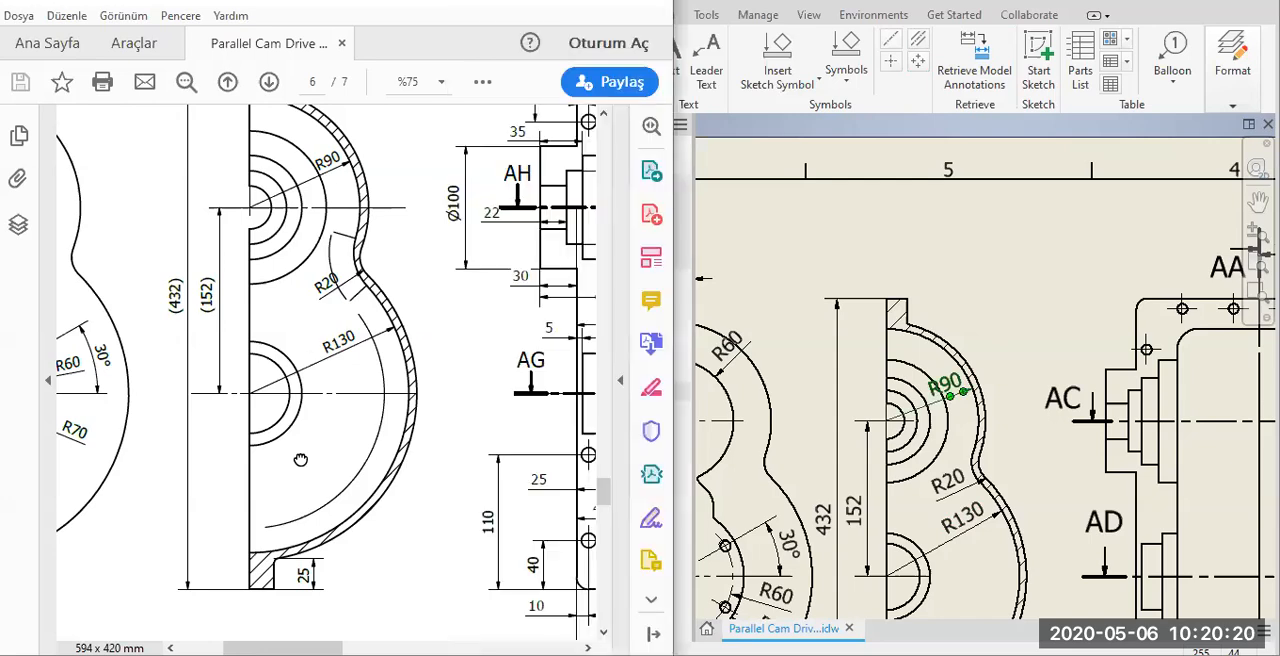
pyautogui.scroll(2, 470, 225)
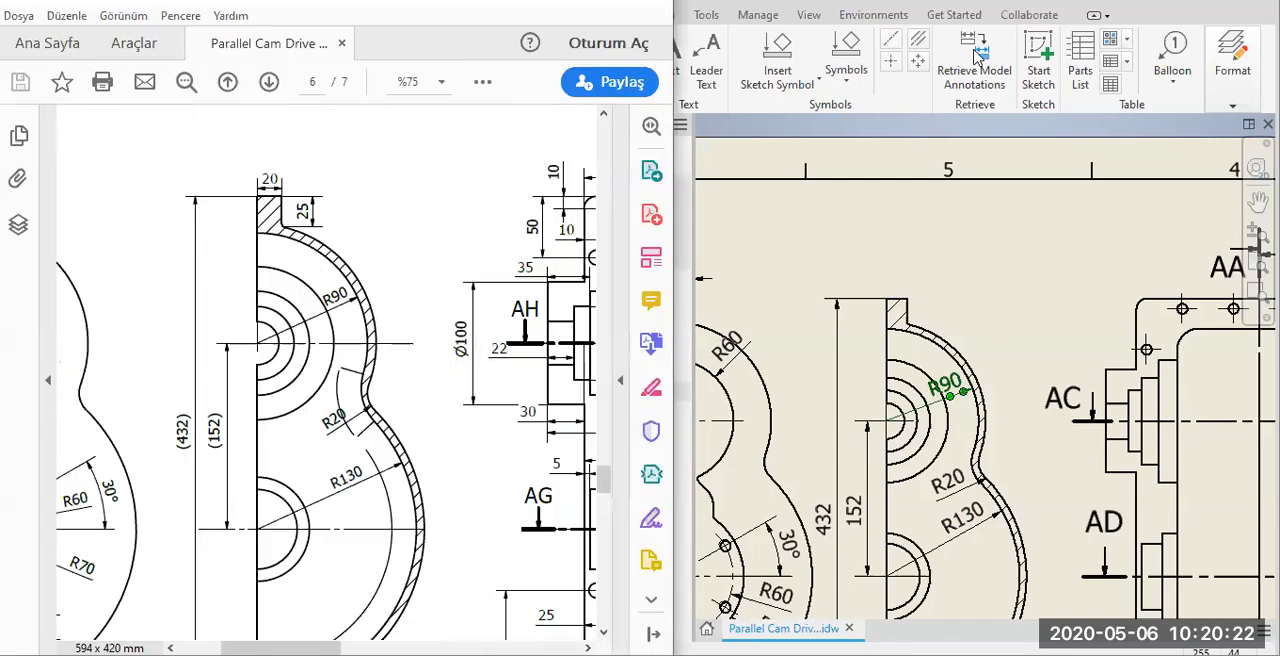
pyautogui.click(975, 55)
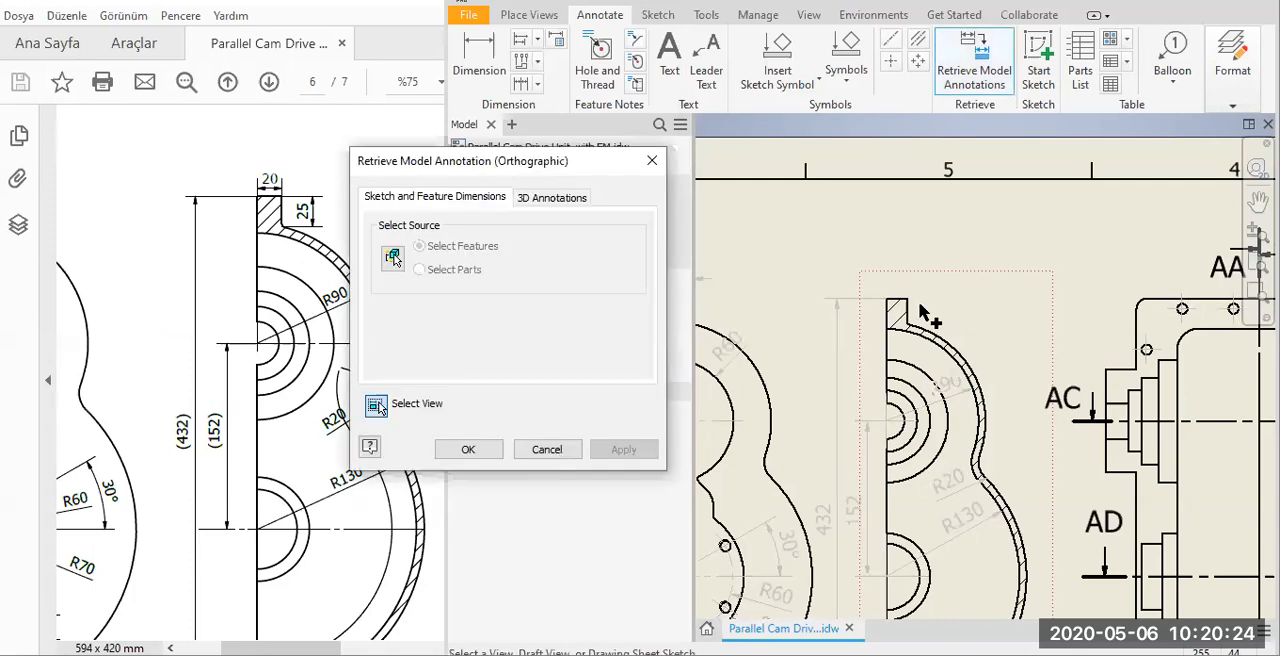
pyautogui.click(912, 342)
pyautogui.scroll(-5, 912, 342)
pyautogui.click(920, 332)
pyautogui.scroll(5, 900, 188)
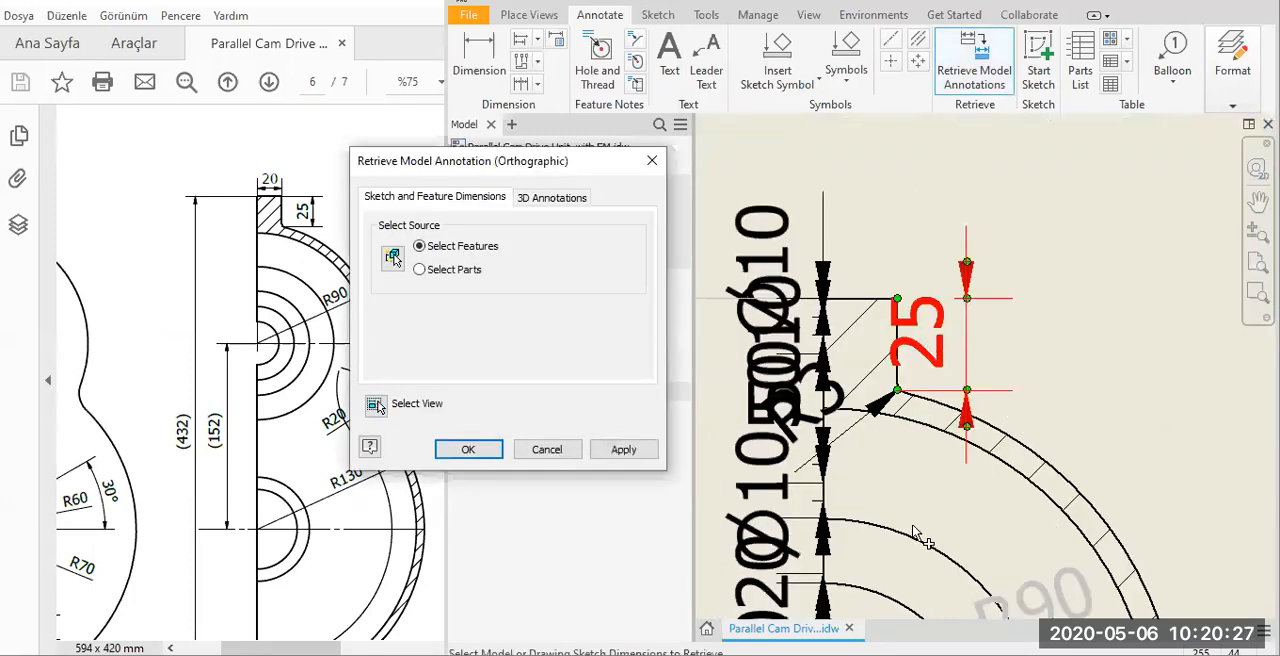
pyautogui.click(477, 449)
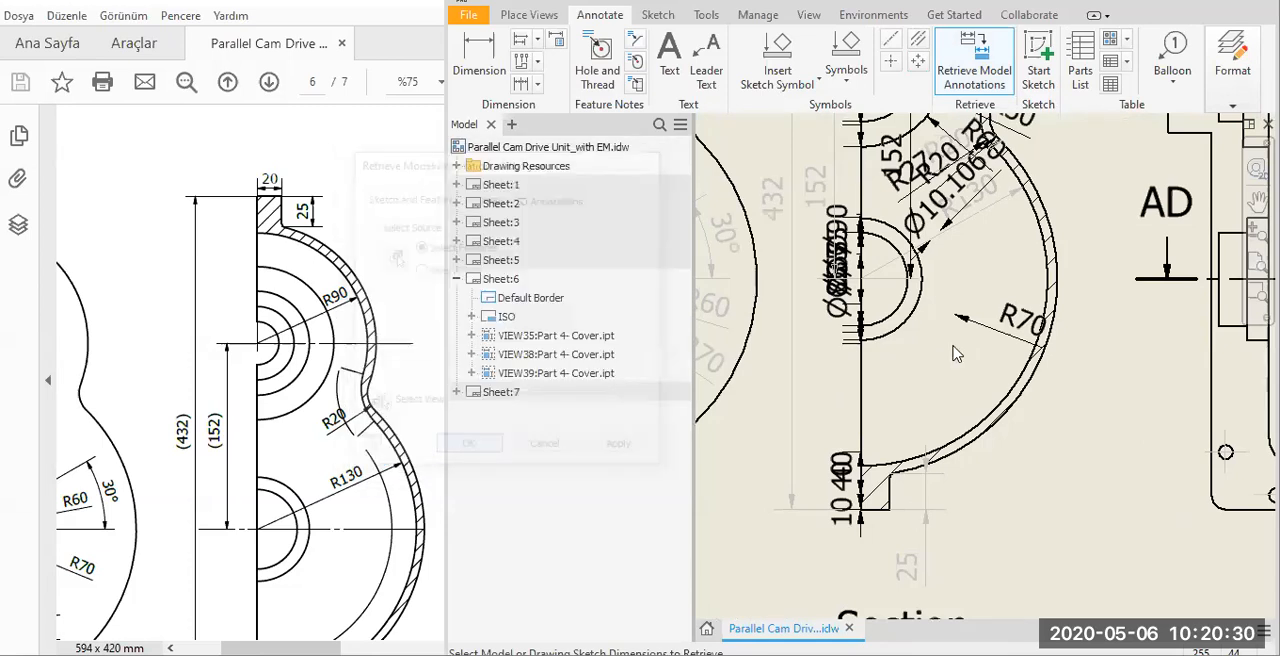
# Position the upper flange's 25 dimension beside the flange in Section AB-AB with its text above the extension lines.
pyautogui.moveTo(955, 348); pyautogui.dragTo(1060, 432, button='middle')
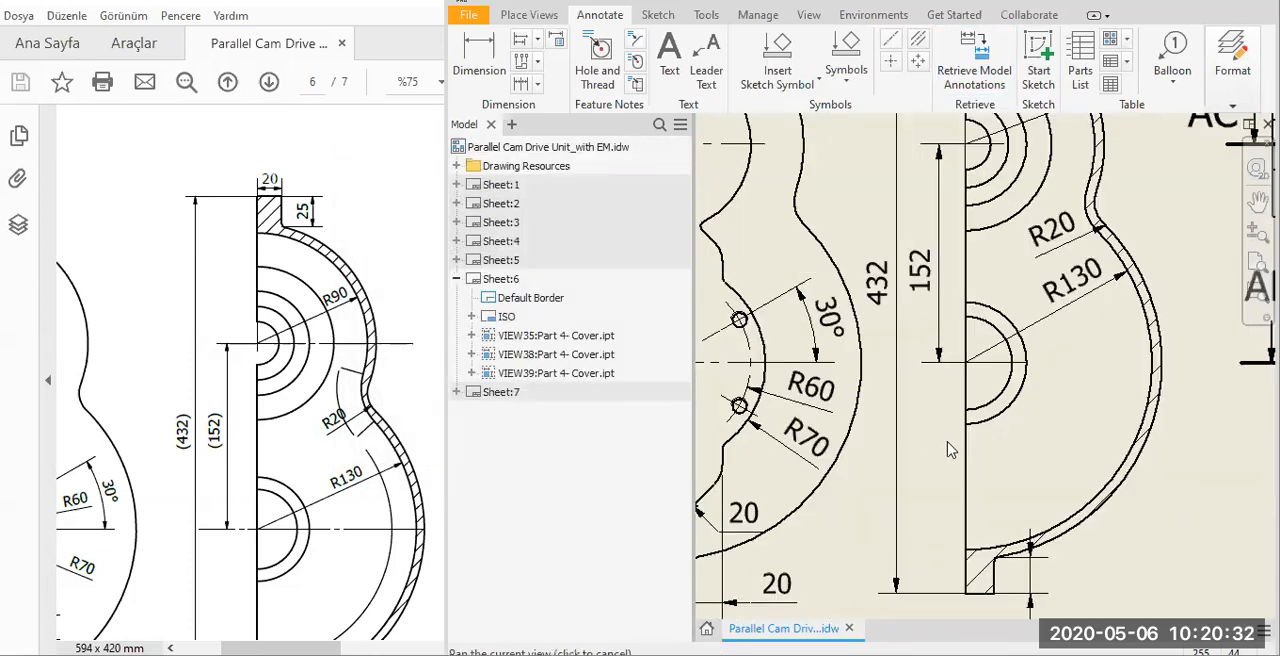
pyautogui.moveTo(920, 409); pyautogui.dragTo(1201, 153, button='middle')
pyautogui.moveTo(924, 195); pyautogui.dragTo(860, 428, button='middle')
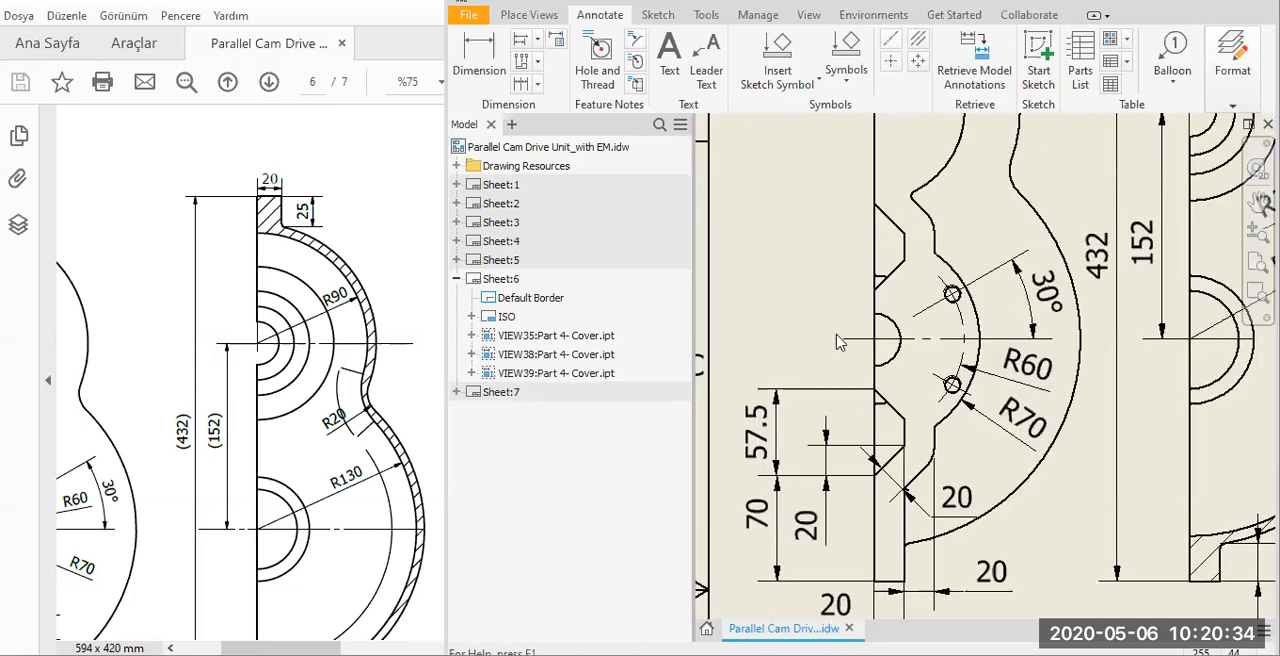
pyautogui.scroll(-3, 840, 342)
pyautogui.moveTo(840, 342); pyautogui.dragTo(793, 574, button='middle')
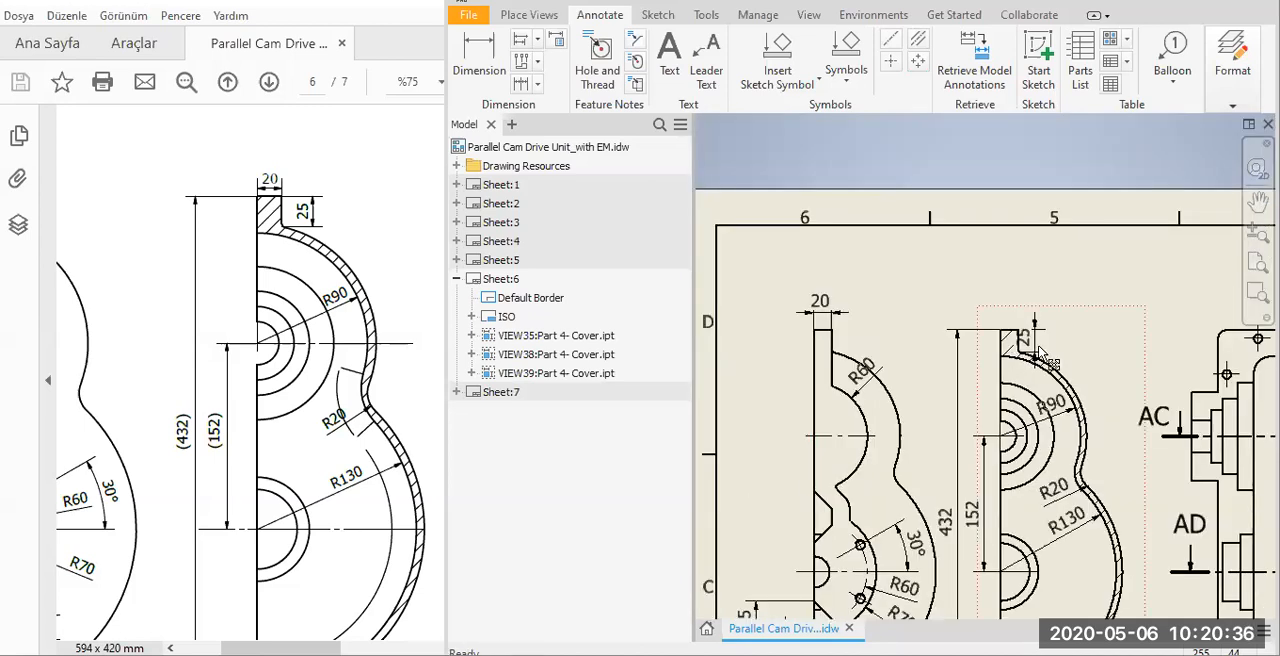
pyautogui.scroll(3, 1058, 285)
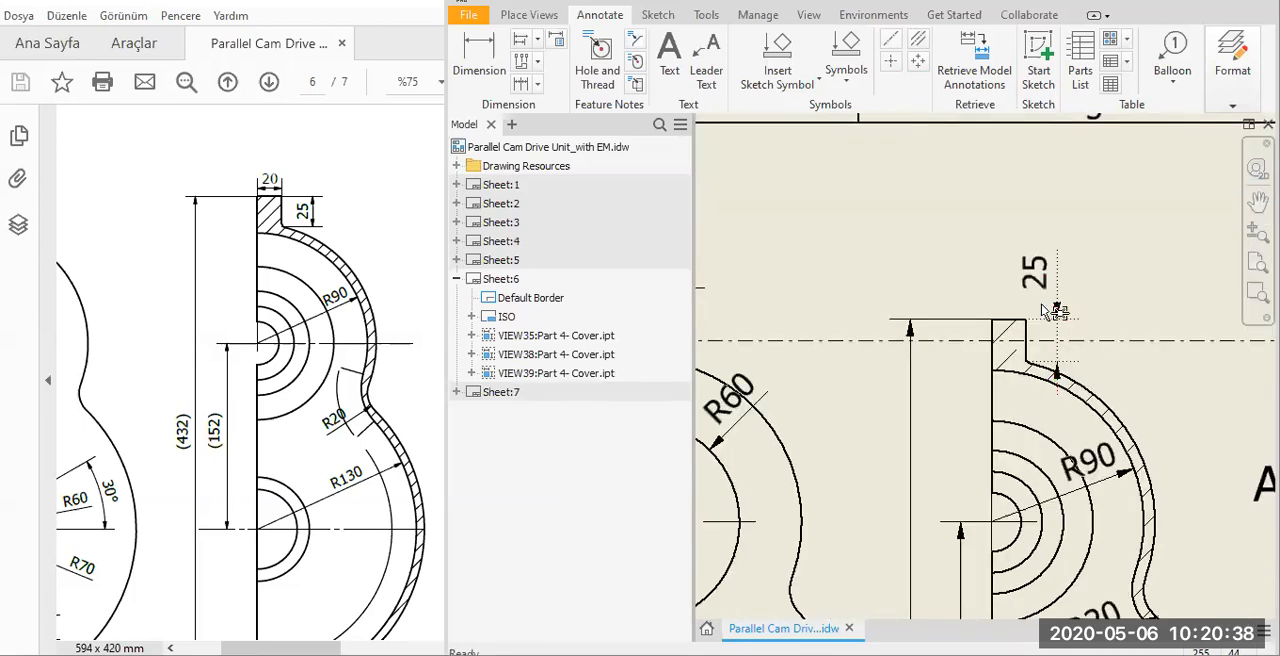
pyautogui.scroll(-2, 926, 314)
# Delete the 20 dimension above the half view and retrieve the 20 flange width dimension into Section AB-AB instead.
pyautogui.click(923, 297)
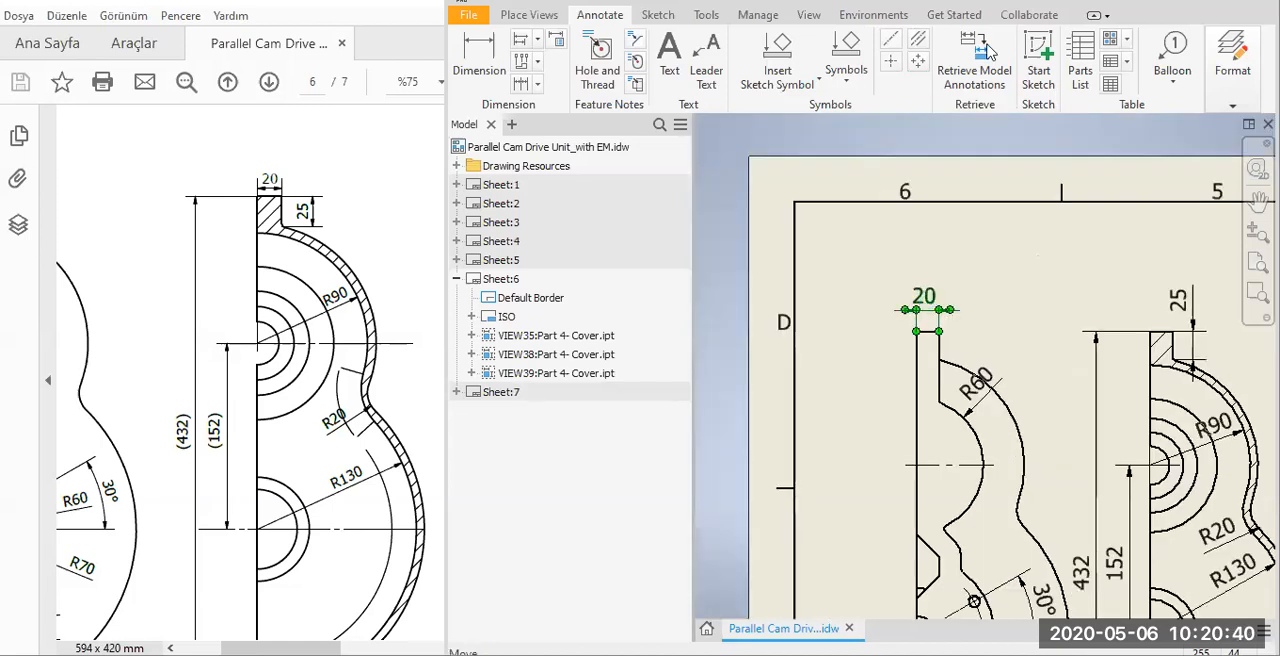
pyautogui.press('Escape')
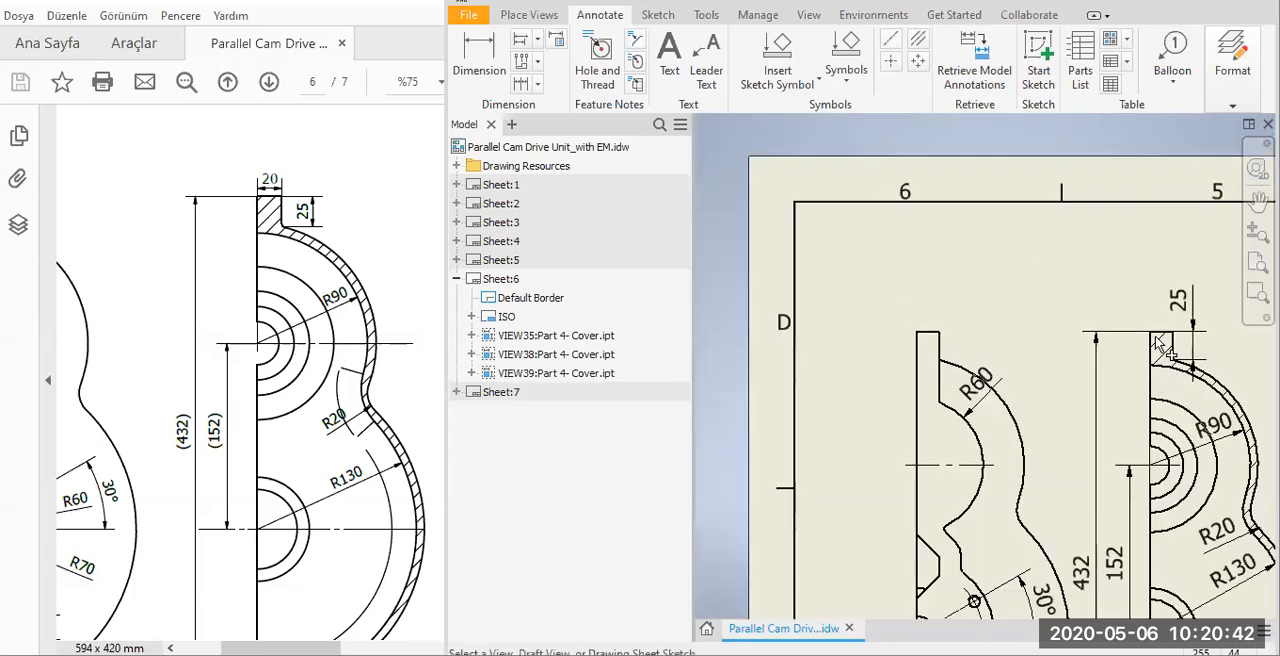
pyautogui.click(1160, 302)
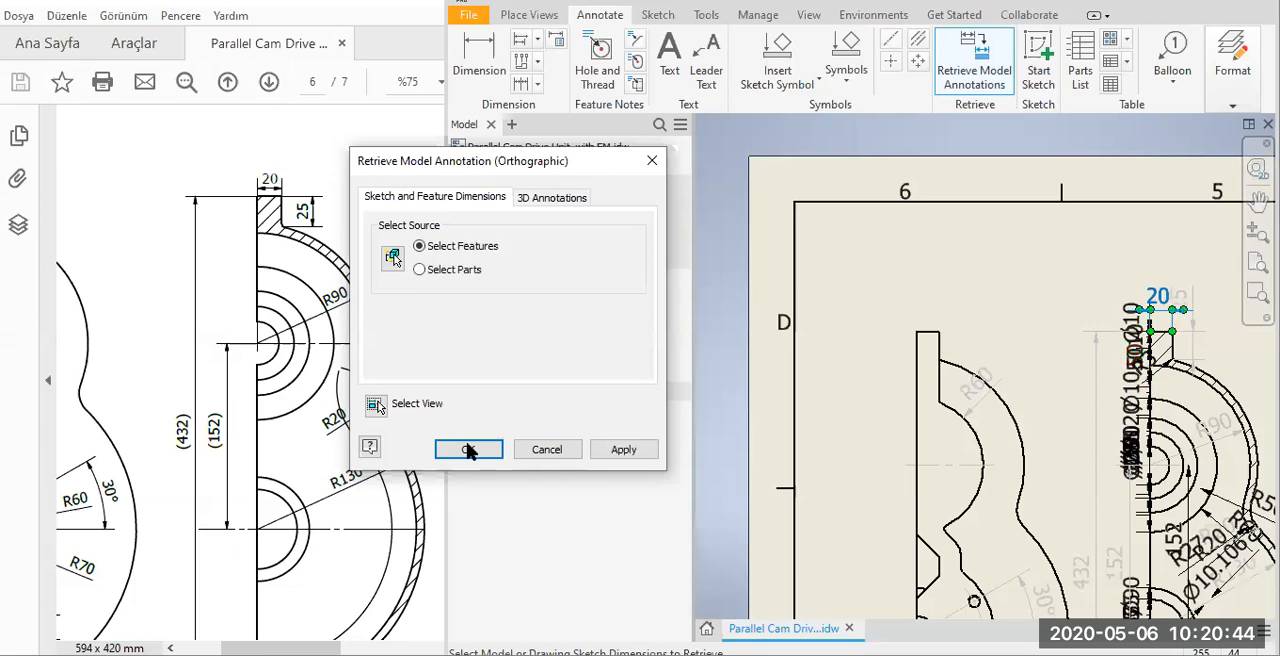
pyautogui.click(619, 450)
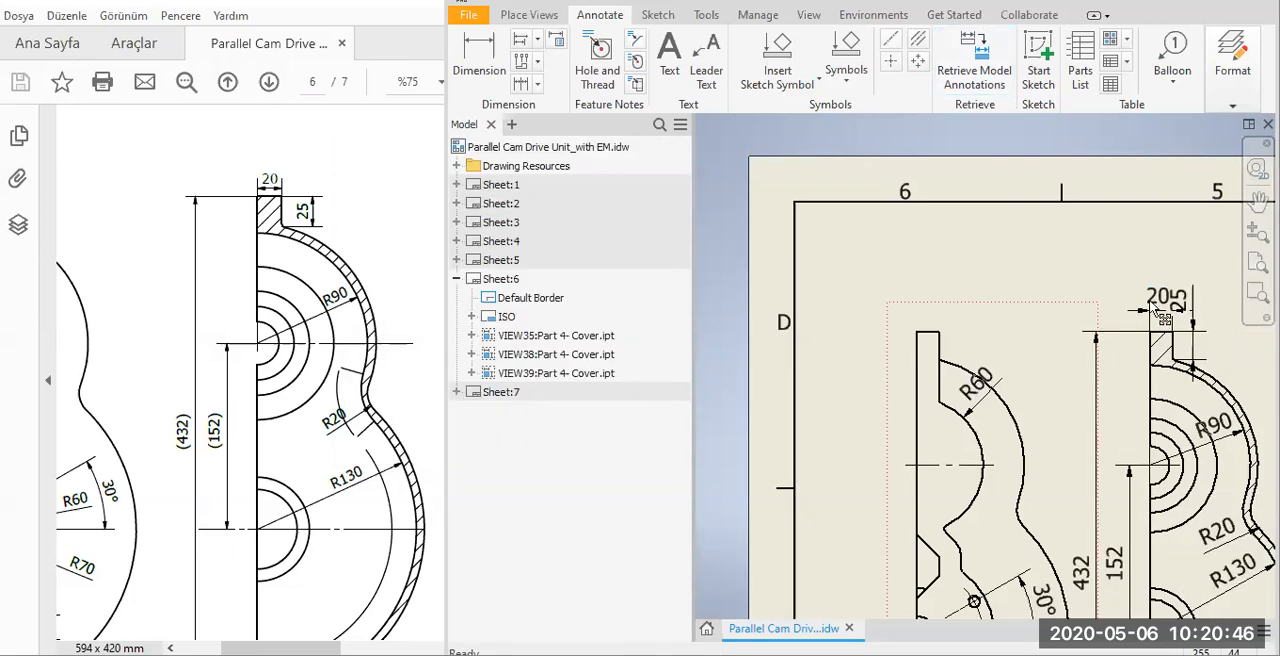
# Place the 20 text outside the straight edge of Section AB-AB and offset the upper 25 dimension farther from the flange.
pyautogui.scroll(2, 995, 390)
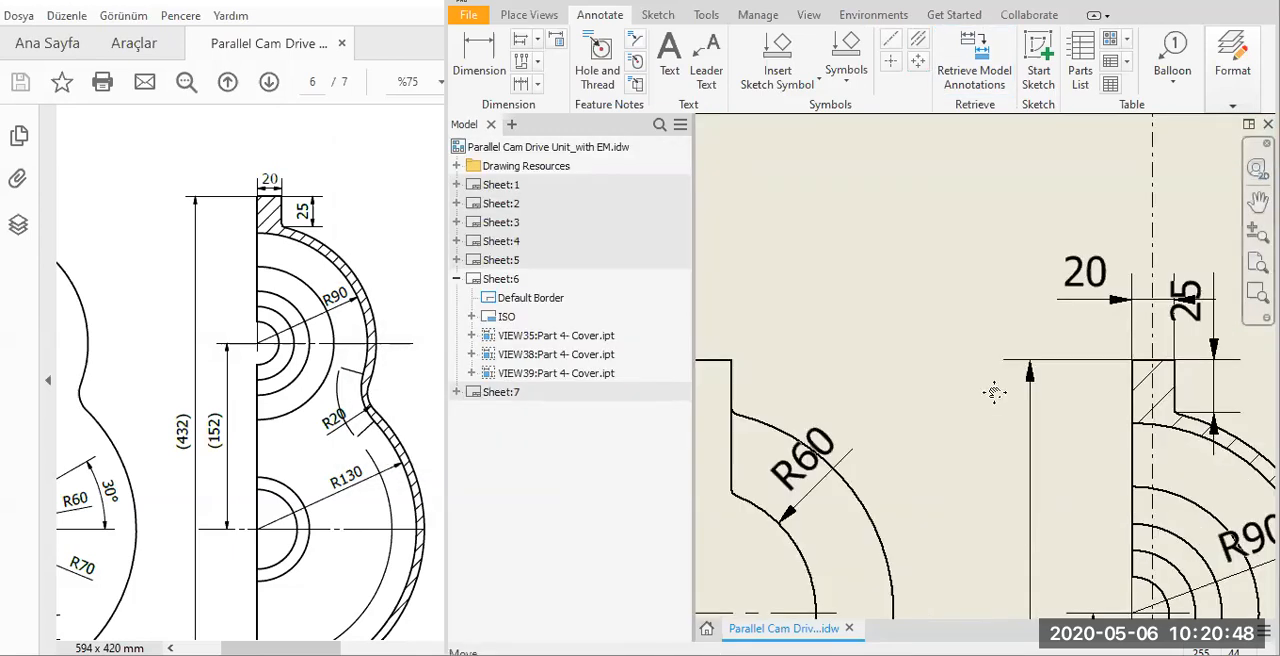
pyautogui.moveTo(1085, 272); pyautogui.dragTo(1051, 276)
pyautogui.moveTo(1086, 403); pyautogui.dragTo(1020, 400, button='middle')
pyautogui.moveTo(1180, 396); pyautogui.dragTo(1050, 409, button='middle')
pyautogui.click(990, 310)
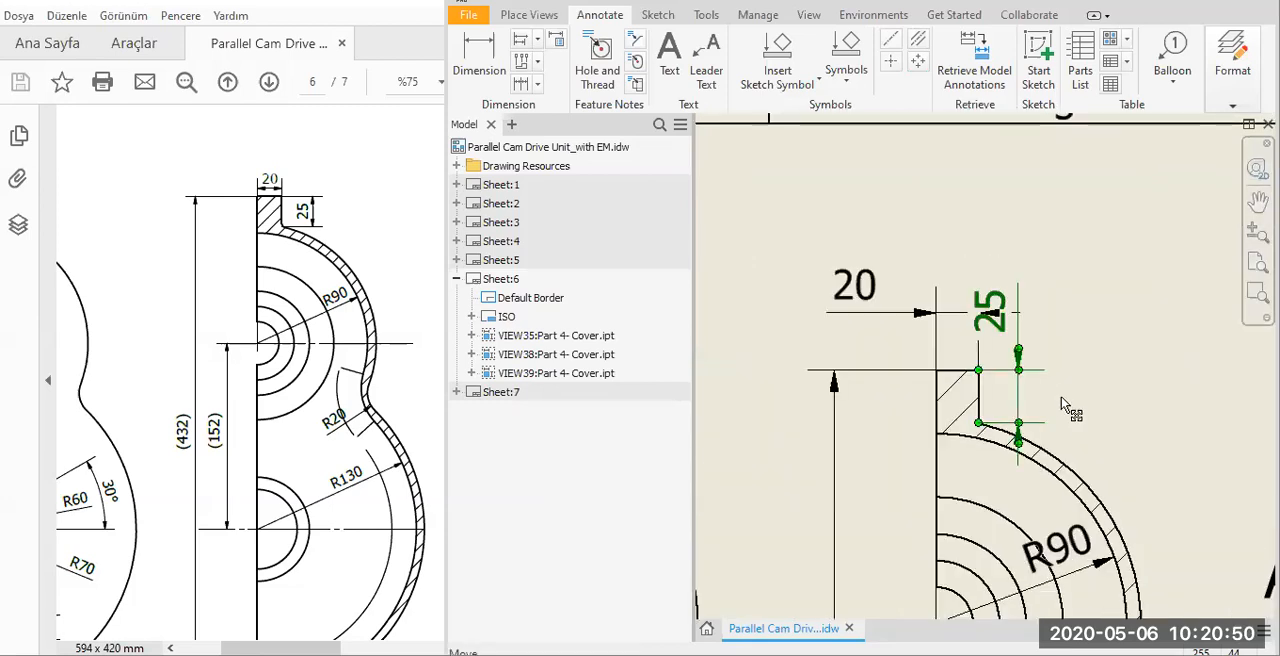
pyautogui.moveTo(1063, 388); pyautogui.dragTo(1075, 392)
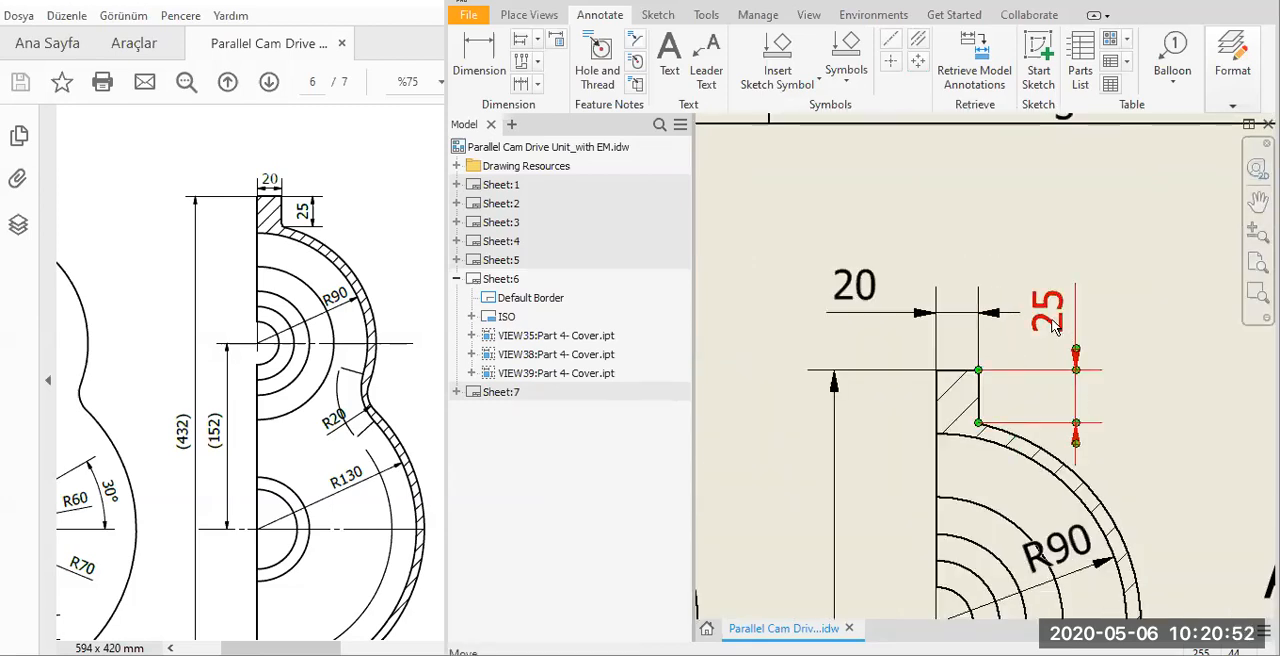
# Examine the dimensioning of the cover's main view and the radii in Section AF-AF on the reference PDF's page 6.
pyautogui.scroll(-3, 920, 440)
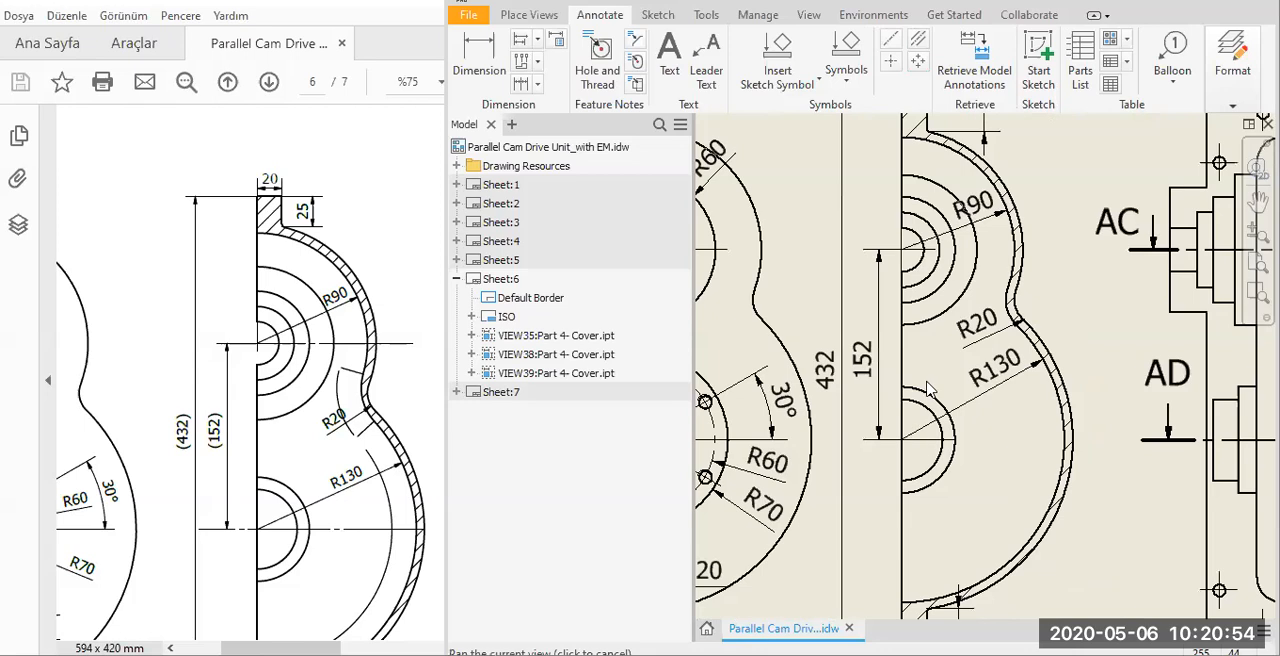
pyautogui.moveTo(1004, 517); pyautogui.dragTo(878, 655, button='middle')
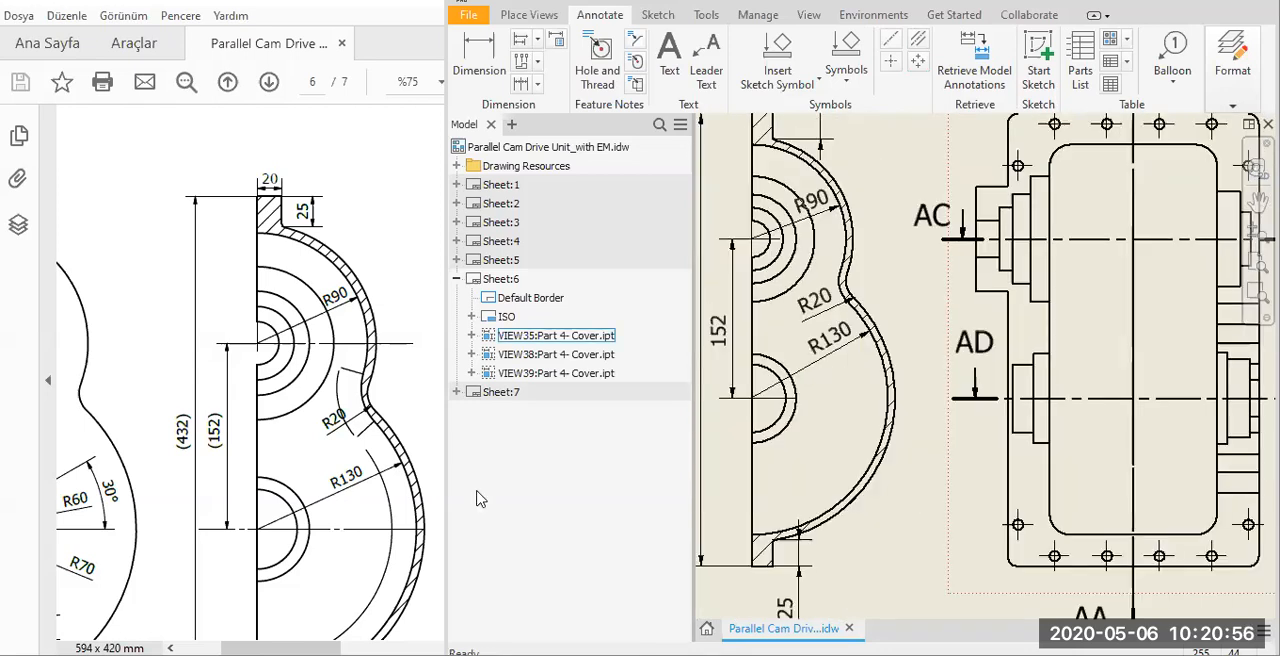
pyautogui.moveTo(282, 587)
pyautogui.mouseDown()
pyautogui.moveTo(161, 450)
pyautogui.moveTo(100, 503)
pyautogui.mouseUp()
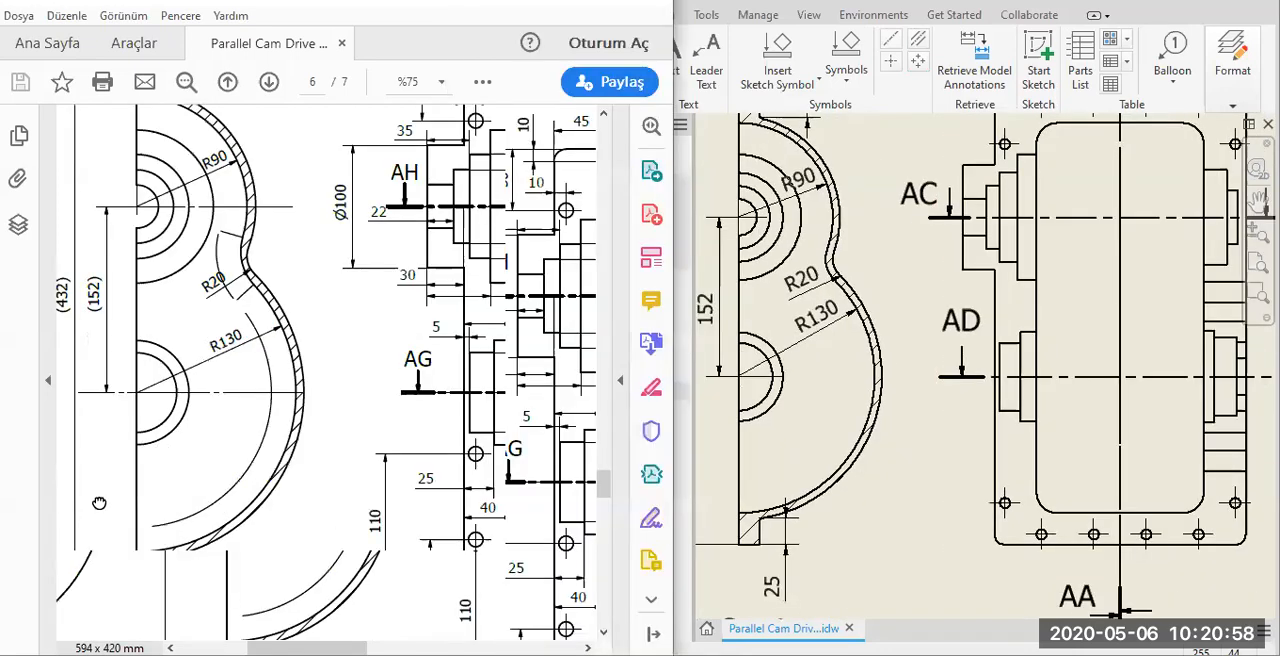
pyautogui.keyDown('ctrl'); pyautogui.scroll(-1, 313, 447); pyautogui.keyUp('ctrl')
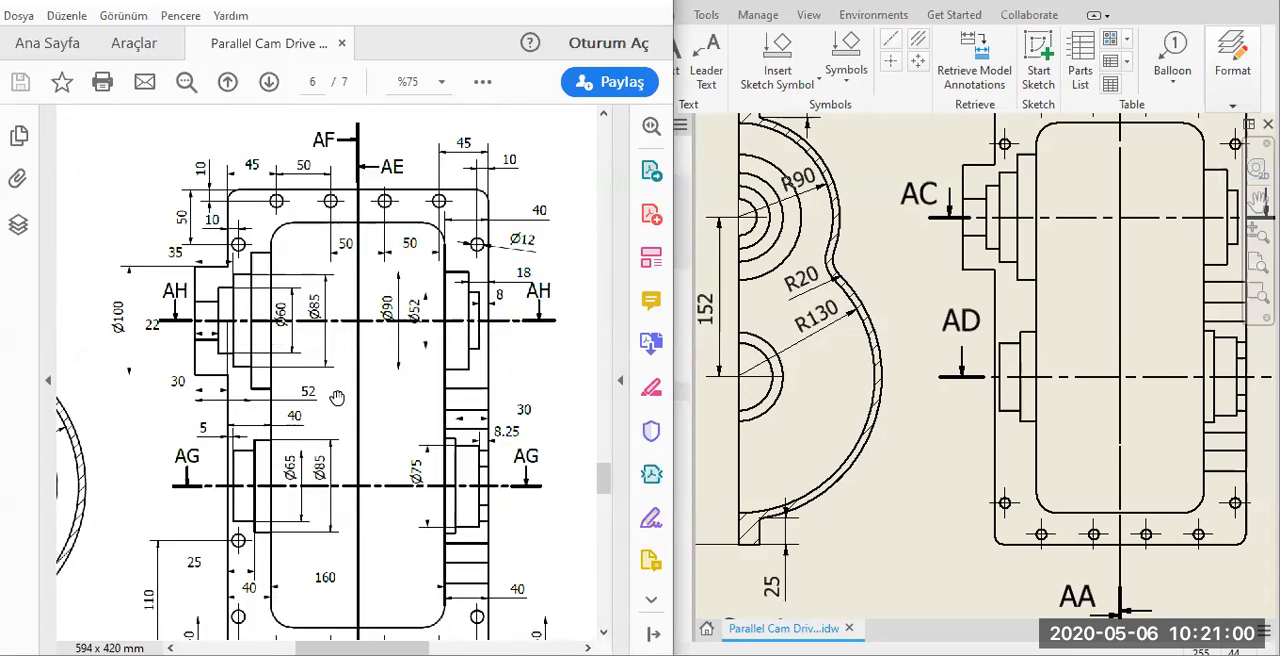
pyautogui.moveTo(337, 398); pyautogui.dragTo(143, 409)
pyautogui.moveTo(487, 410); pyautogui.dragTo(264, 437)
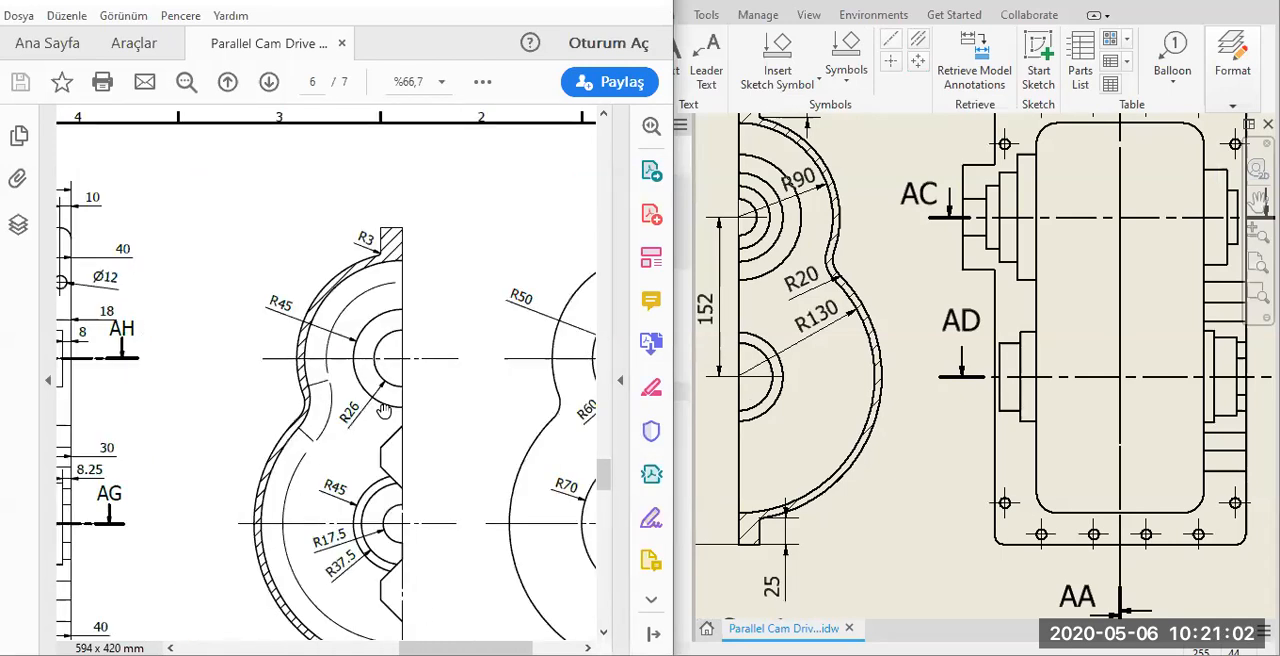
pyautogui.moveTo(398, 422); pyautogui.dragTo(384, 410)
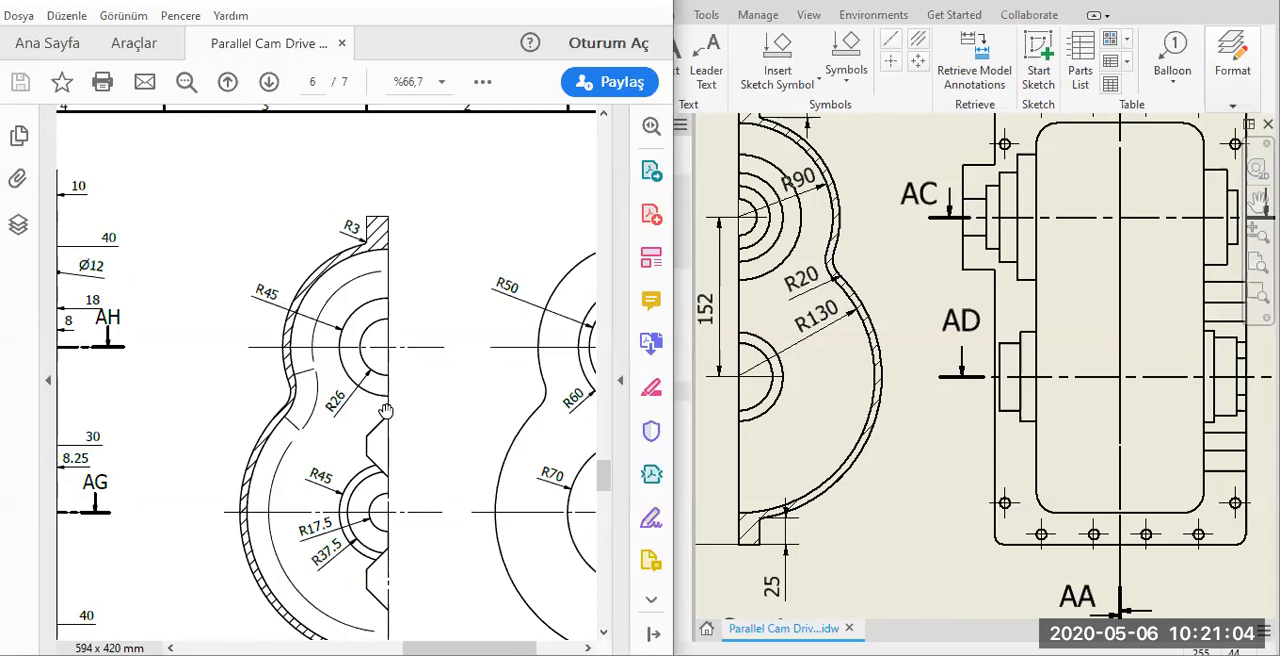
pyautogui.moveTo(381, 441); pyautogui.dragTo(274, 374)
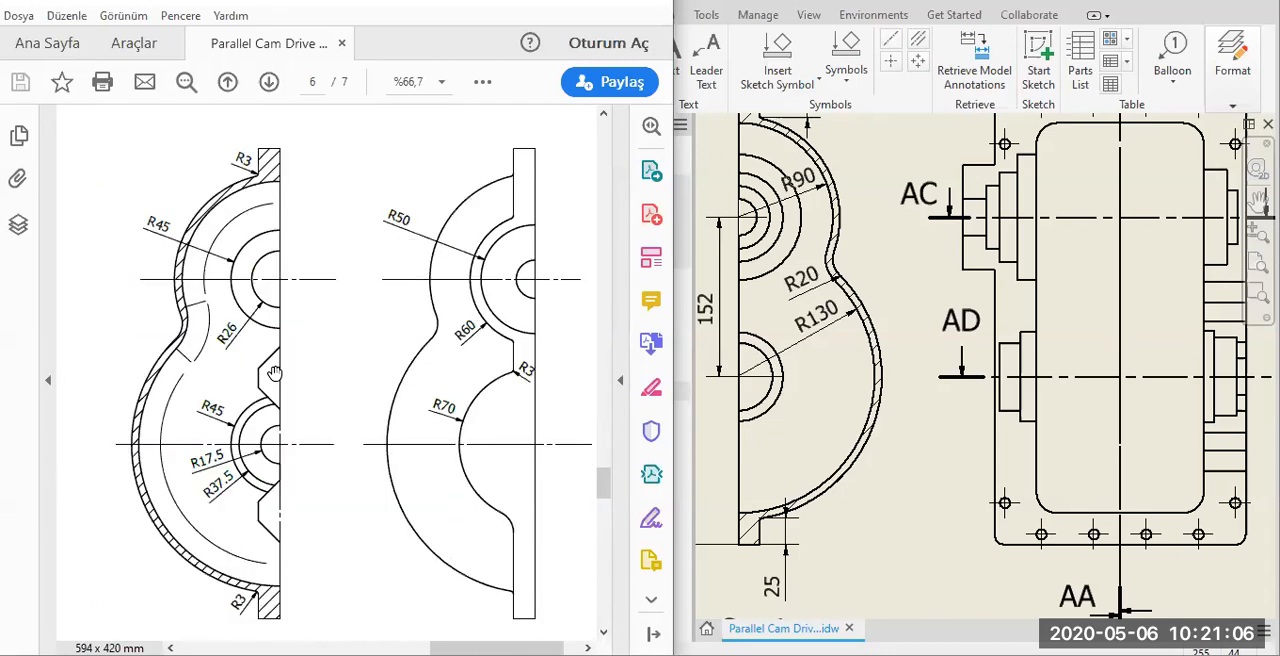
pyautogui.scroll(-3, 230, 510)
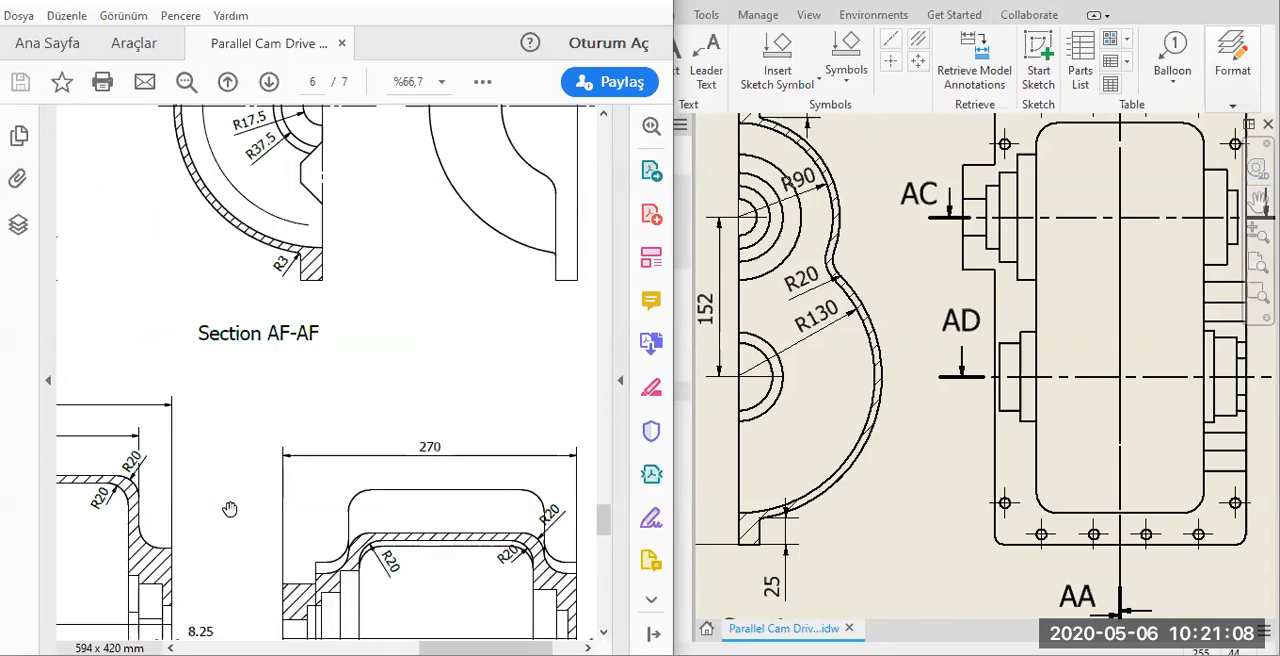
# Compare the dimensions of Sections AG-AG and AH-AH in the reference PDF, then return to Section AF-AF.
pyautogui.moveTo(84, 588); pyautogui.dragTo(354, 493)
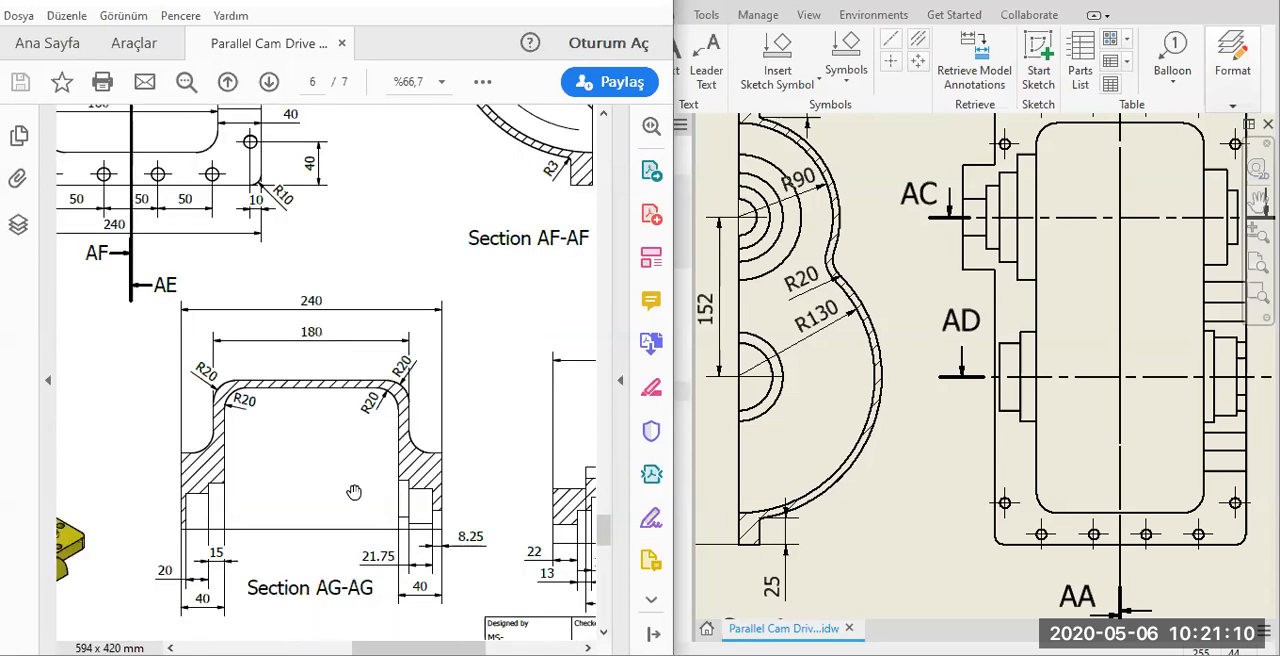
pyautogui.moveTo(480, 433); pyautogui.dragTo(266, 466)
pyautogui.moveTo(227, 382); pyautogui.dragTo(296, 415)
pyautogui.moveTo(478, 538); pyautogui.dragTo(287, 467)
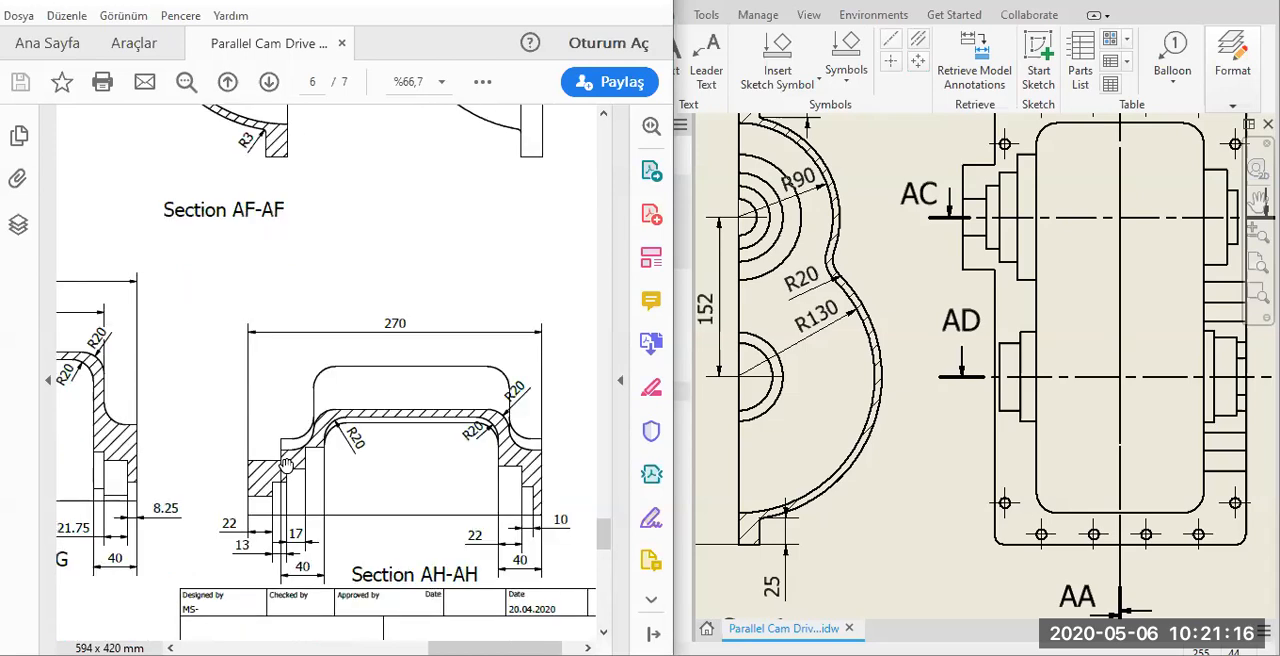
pyautogui.moveTo(204, 411); pyautogui.dragTo(457, 416)
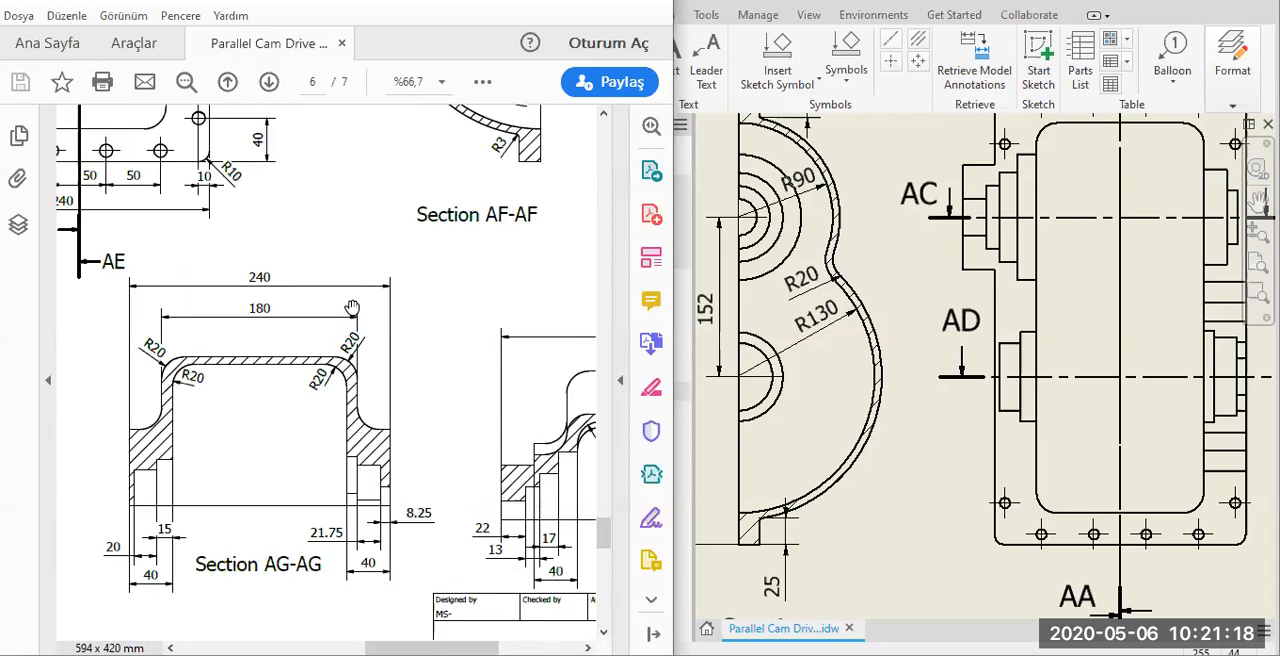
pyautogui.moveTo(315, 457); pyautogui.dragTo(303, 457)
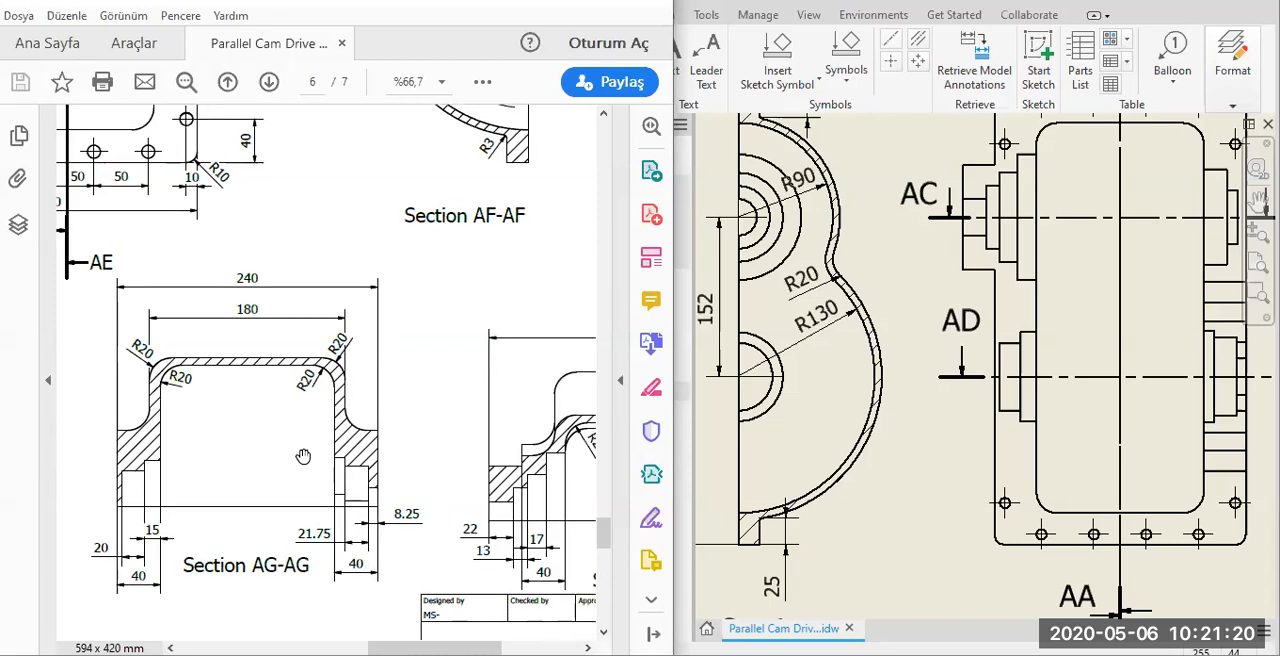
pyautogui.moveTo(560, 170); pyautogui.dragTo(290, 456)
pyautogui.moveTo(409, 449); pyautogui.dragTo(416, 641)
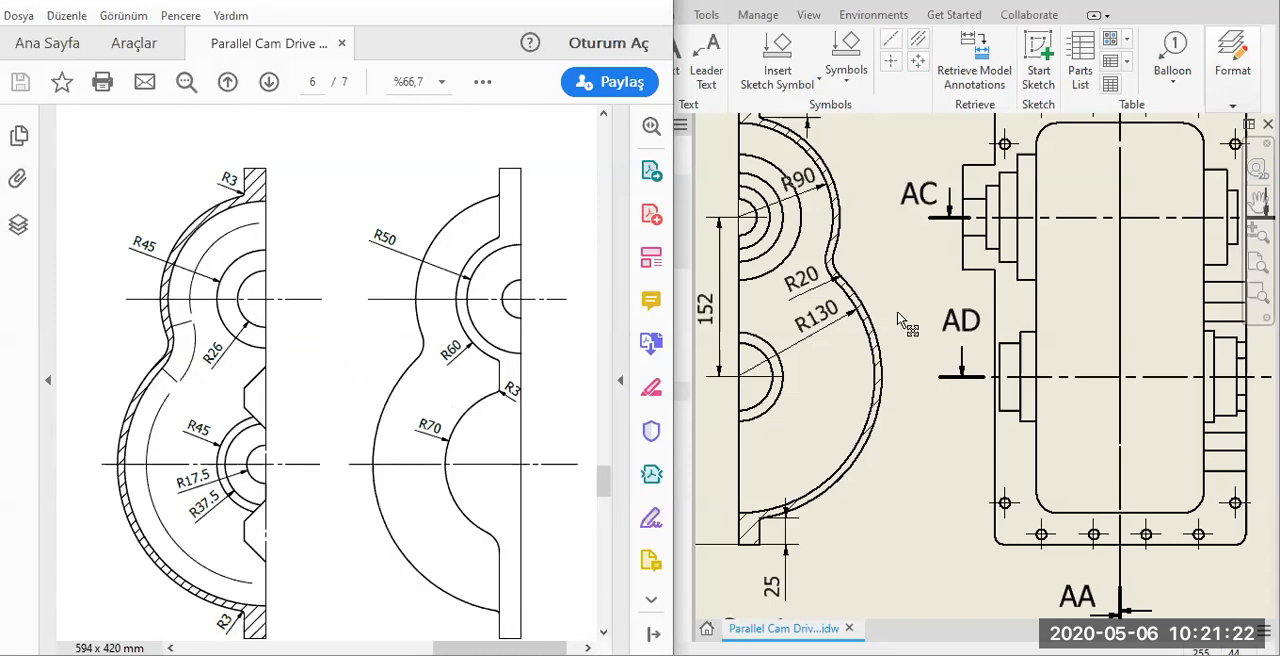
# Begin retrieving model annotations for Section AA-AA and examine the dimensions offered around its bosses and flanges.
pyautogui.scroll(-4, 898, 312)
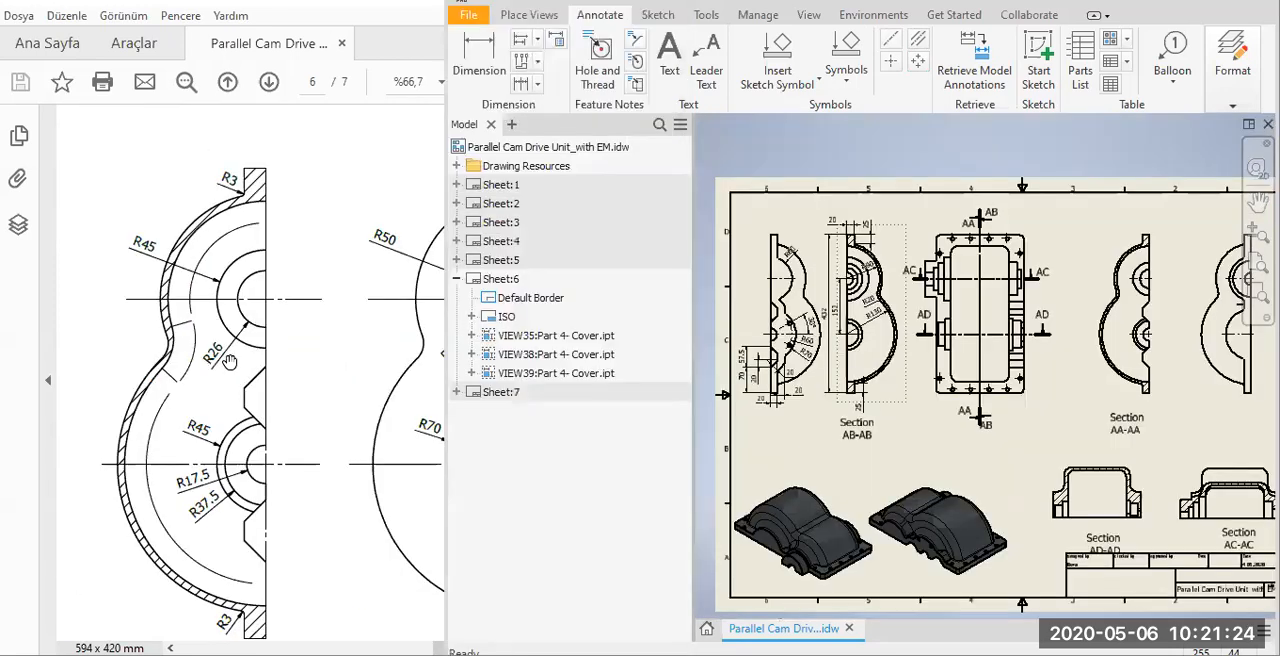
pyautogui.moveTo(296, 337); pyautogui.dragTo(316, 299)
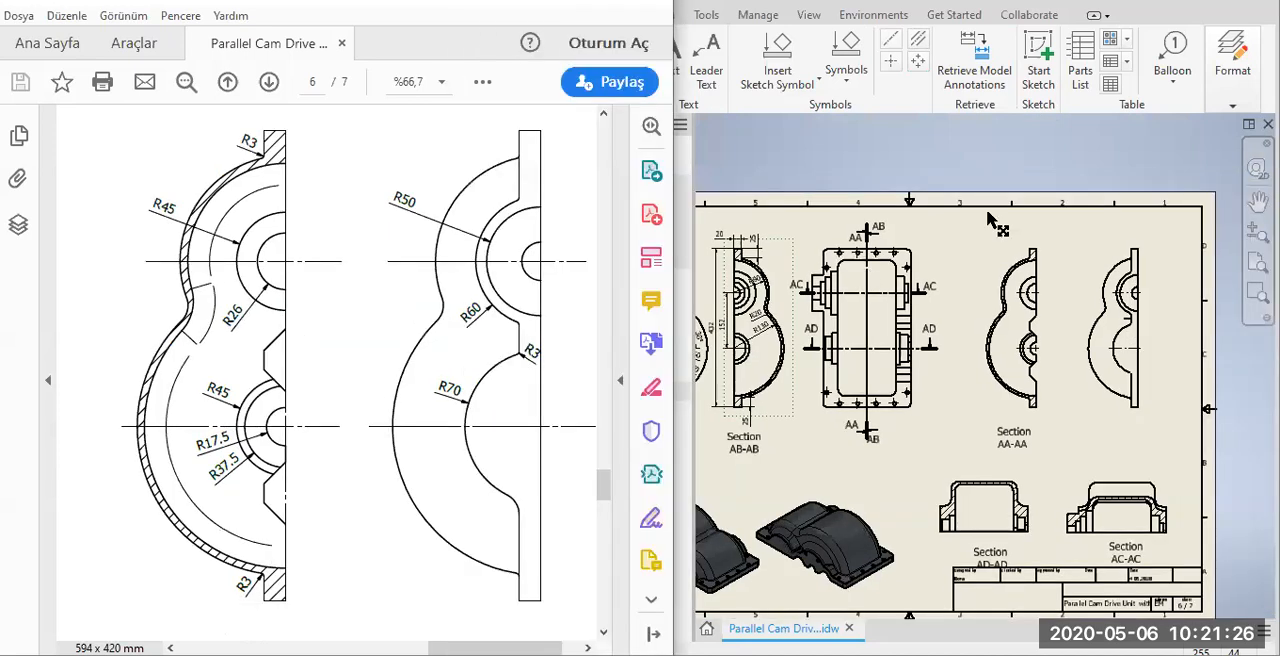
pyautogui.click(993, 225)
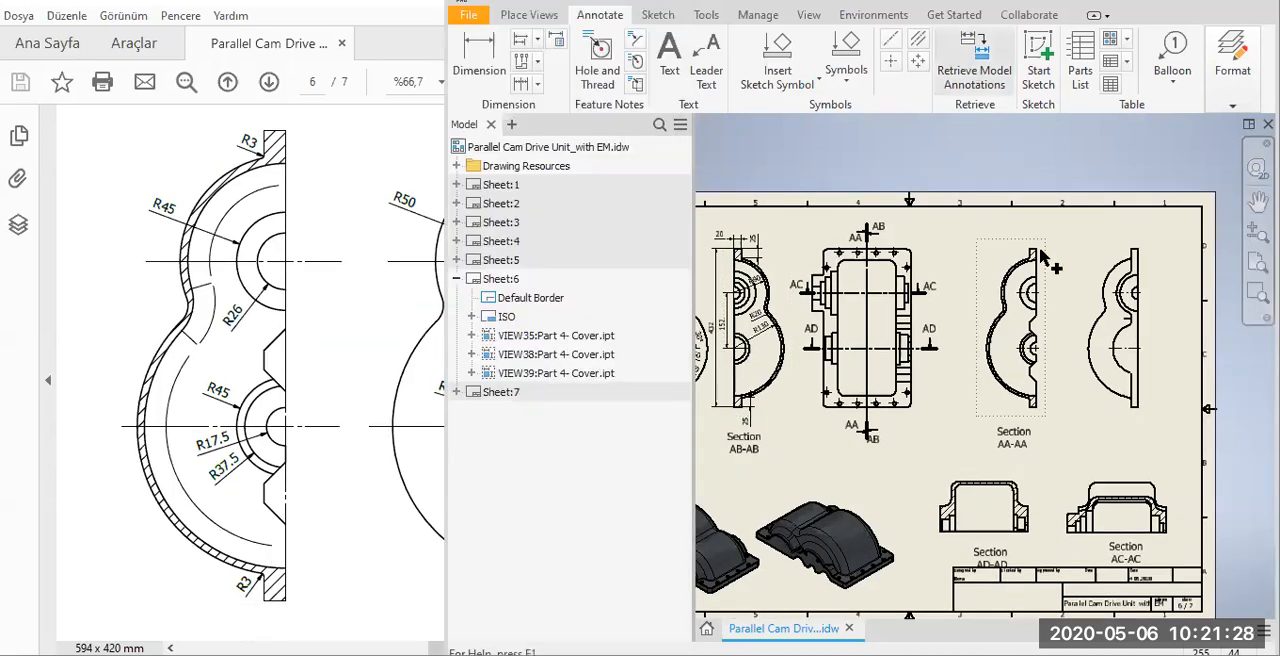
pyautogui.click(999, 348)
pyautogui.scroll(5, 1040, 330)
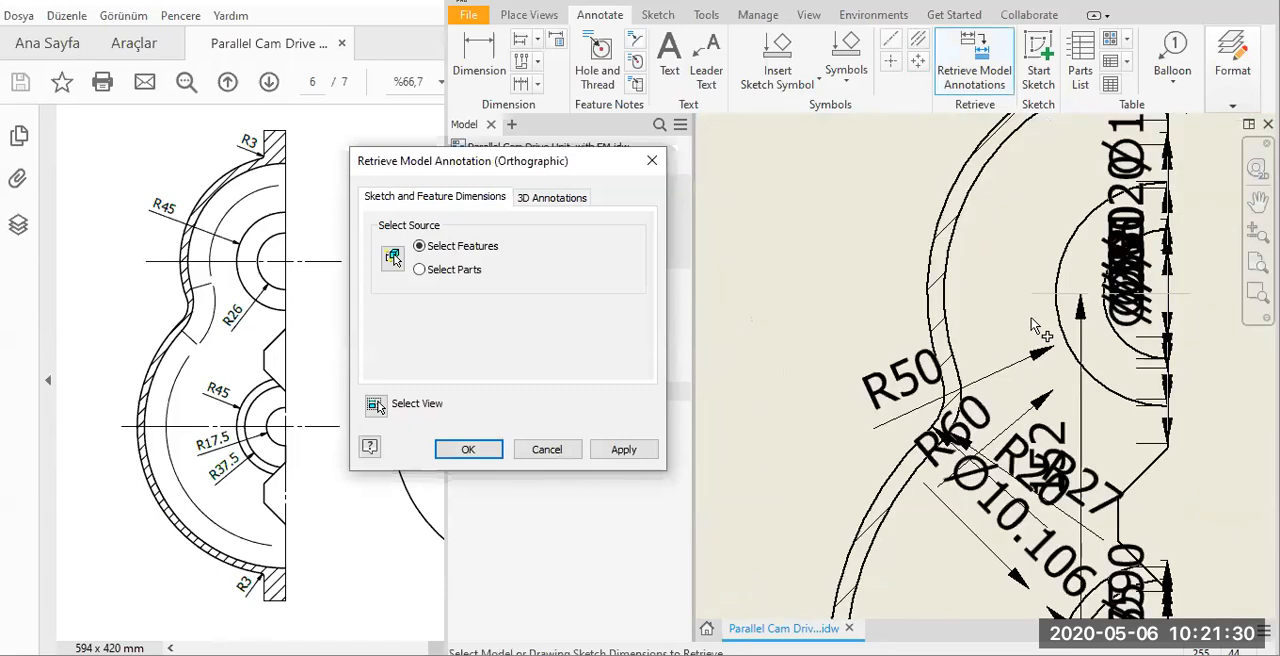
pyautogui.scroll(-5, 1048, 288)
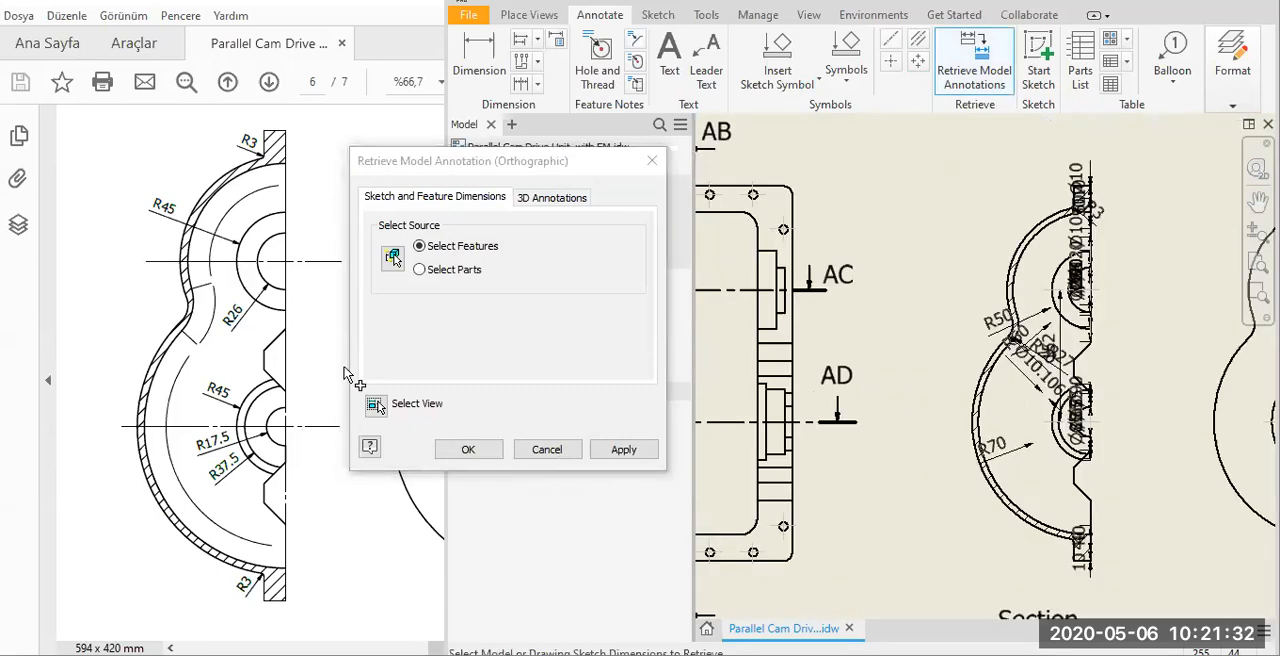
pyautogui.scroll(3, 957, 535)
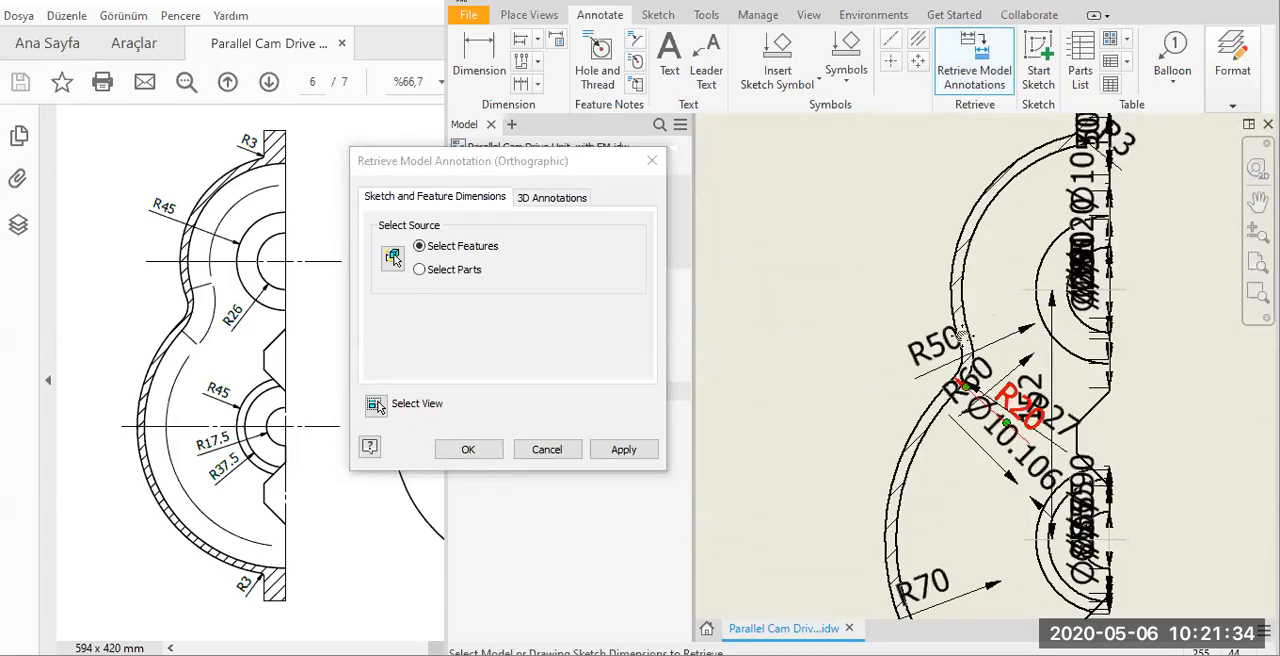
pyautogui.moveTo(946, 511); pyautogui.dragTo(962, 336, button='middle')
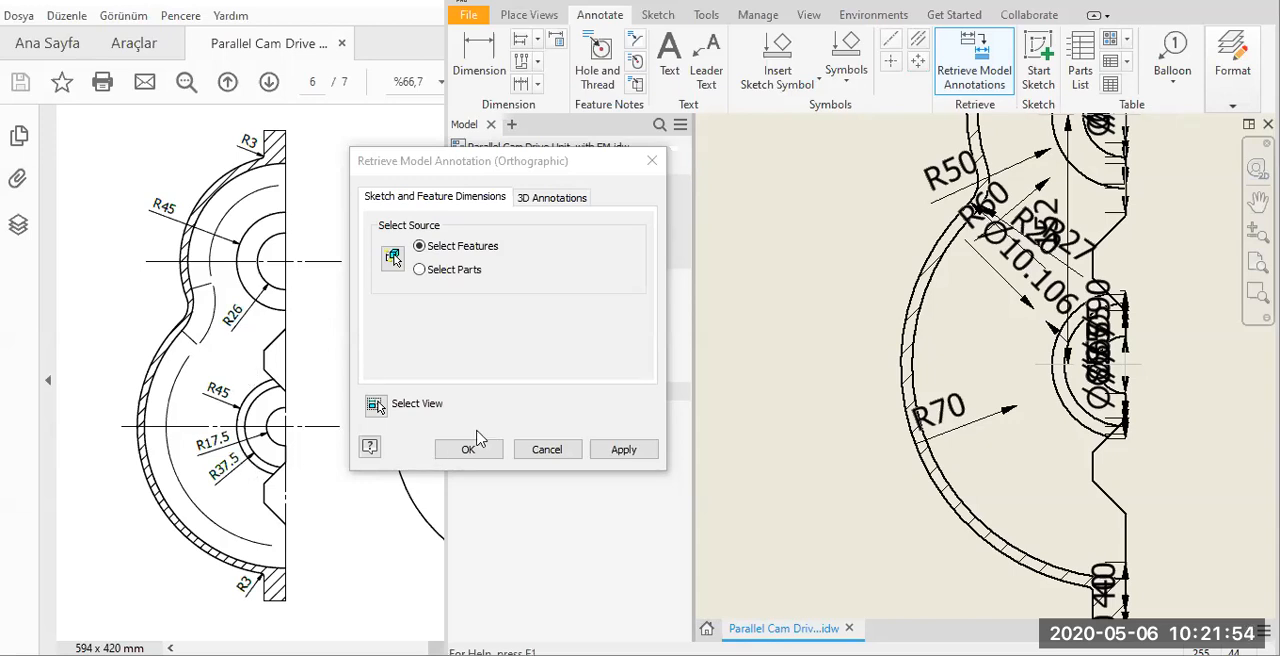
pyautogui.moveTo(1109, 495); pyautogui.dragTo(984, 182, button='middle')
pyautogui.scroll(-3, 974, 204)
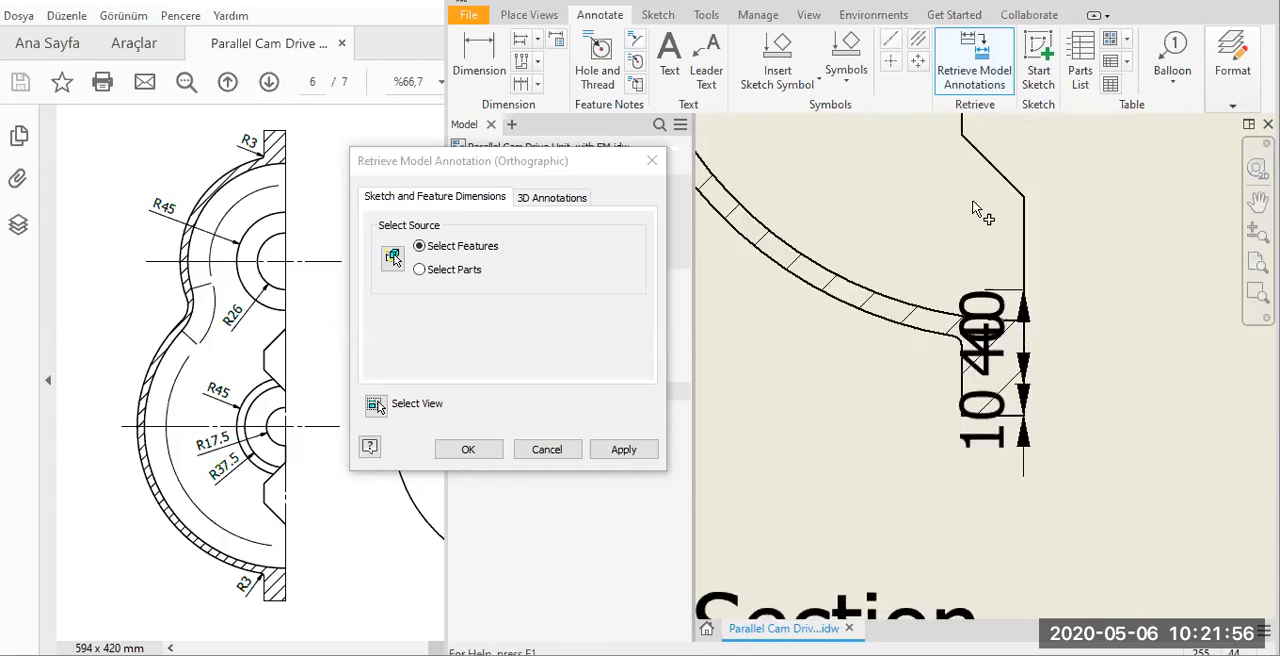
pyautogui.moveTo(995, 318); pyautogui.dragTo(987, 264, button='middle')
pyautogui.scroll(4, 920, 423)
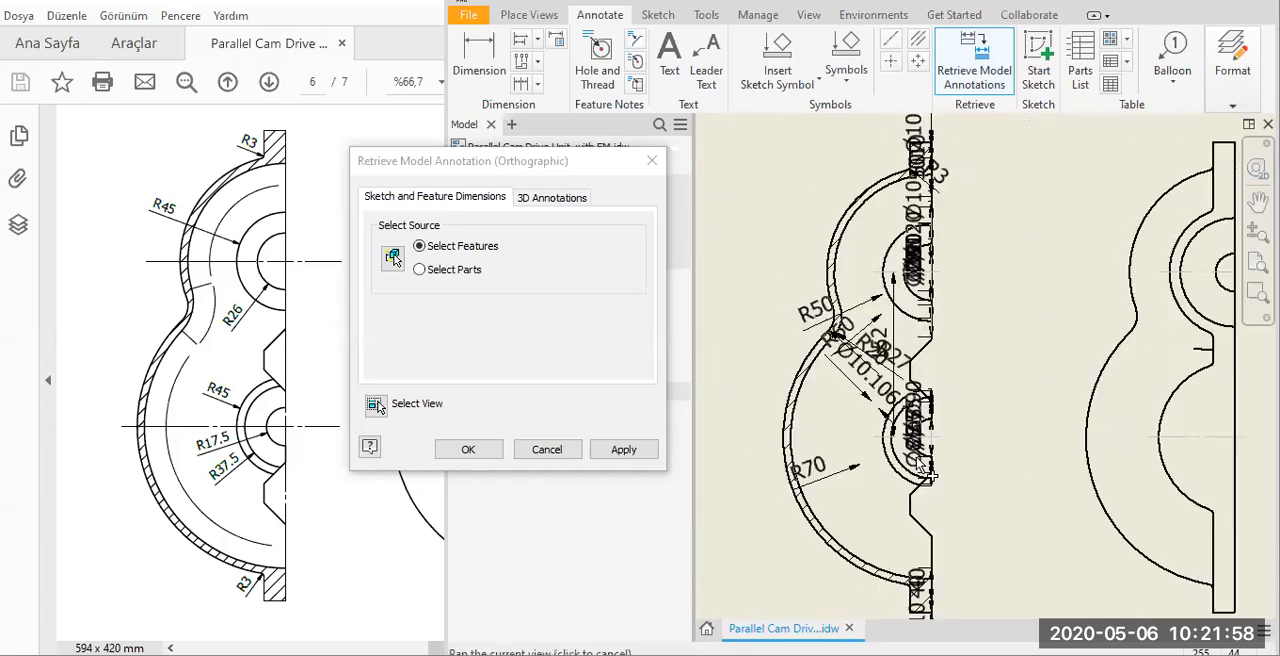
pyautogui.scroll(-4, 886, 236)
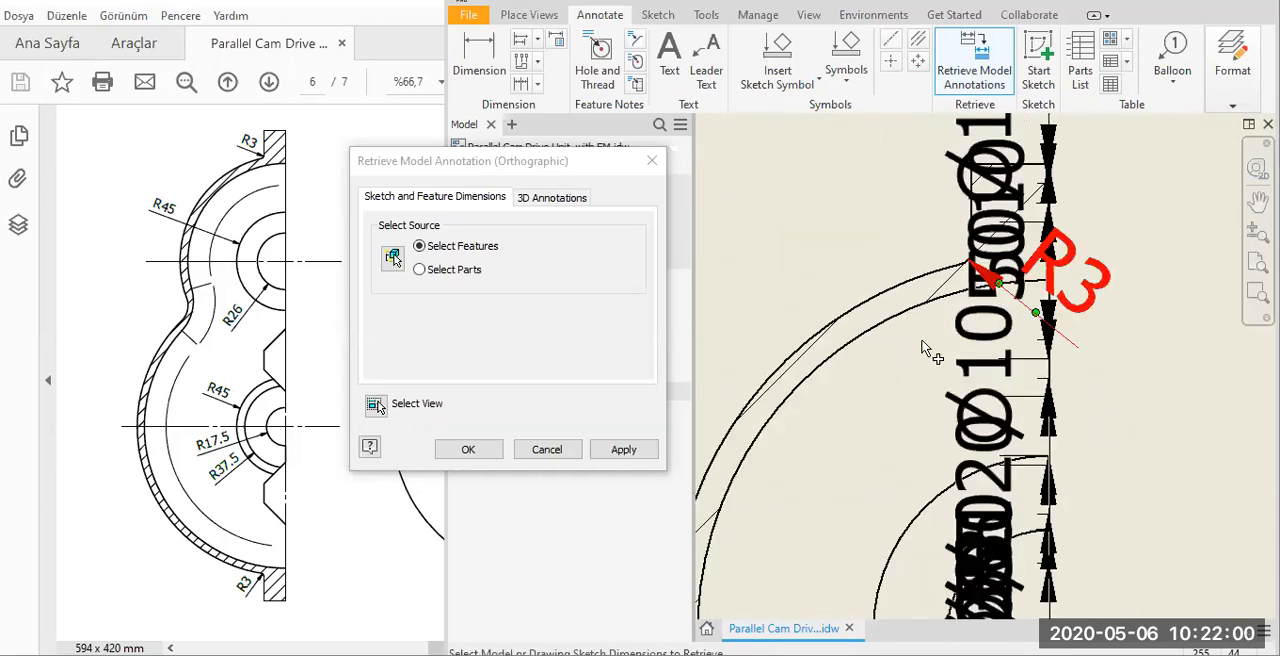
# Retrieve the R3 fillet radius into Section AA-AA and place its text outside the cover beside the upper flange.
pyautogui.click(980, 228)
pyautogui.scroll(3, 980, 228)
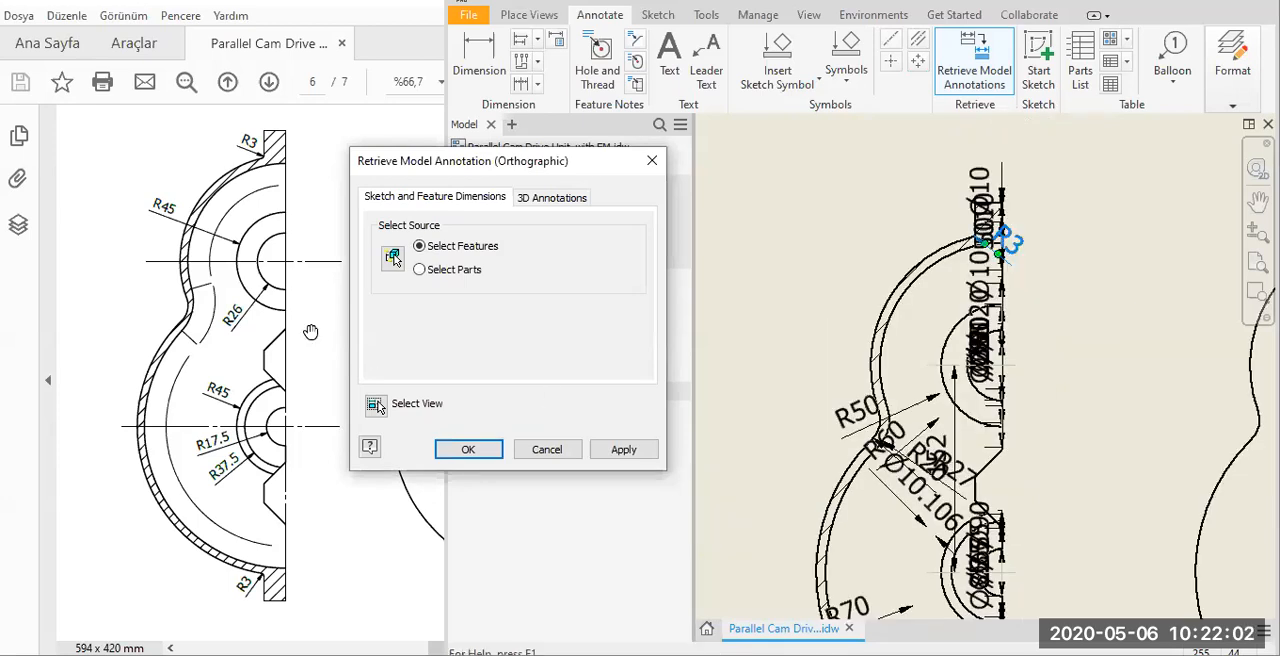
pyautogui.click(466, 449)
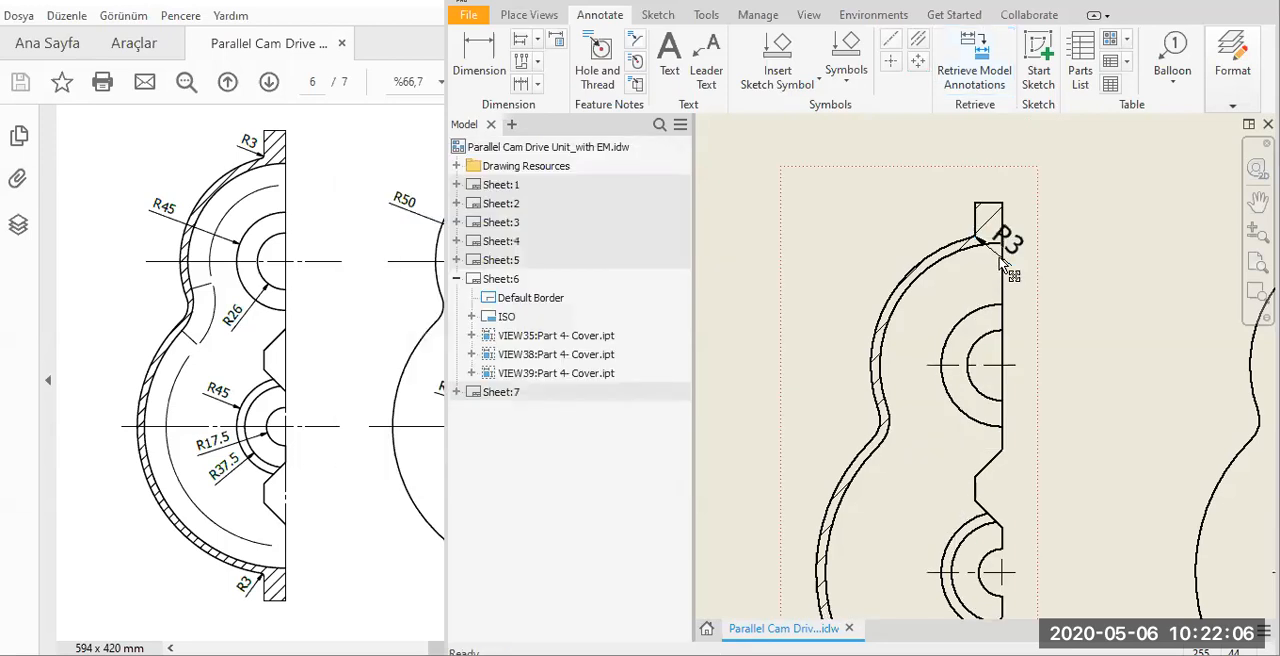
pyautogui.moveTo(1004, 240); pyautogui.dragTo(940, 198)
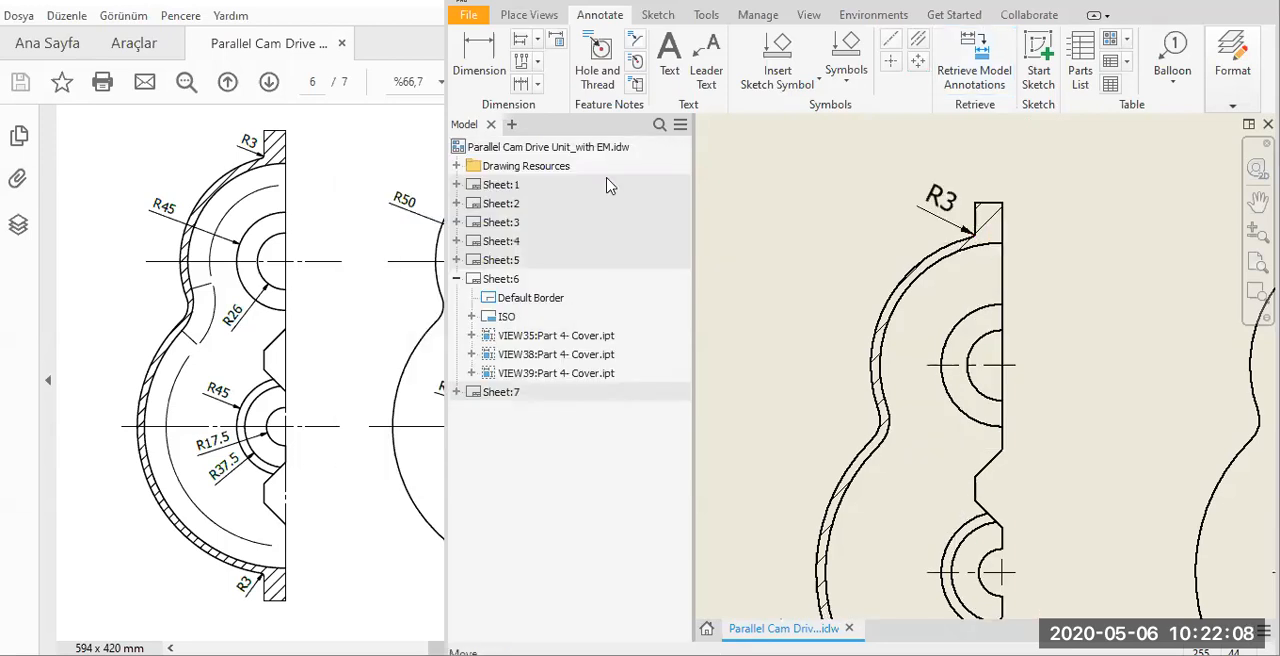
# Dimension the upper boss arcs in Section AA-AA with radius R45 on the outer arc and R26 on the inner arc.
pyautogui.click(960, 58)
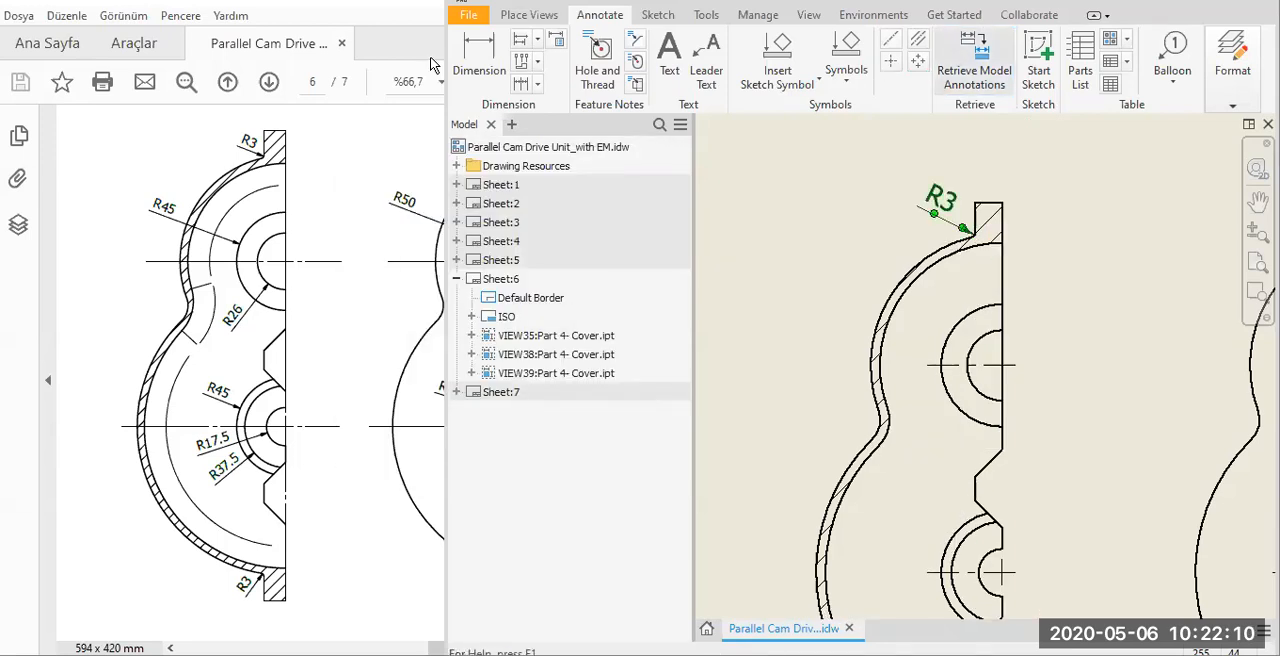
pyautogui.click(950, 300)
pyautogui.press('d')
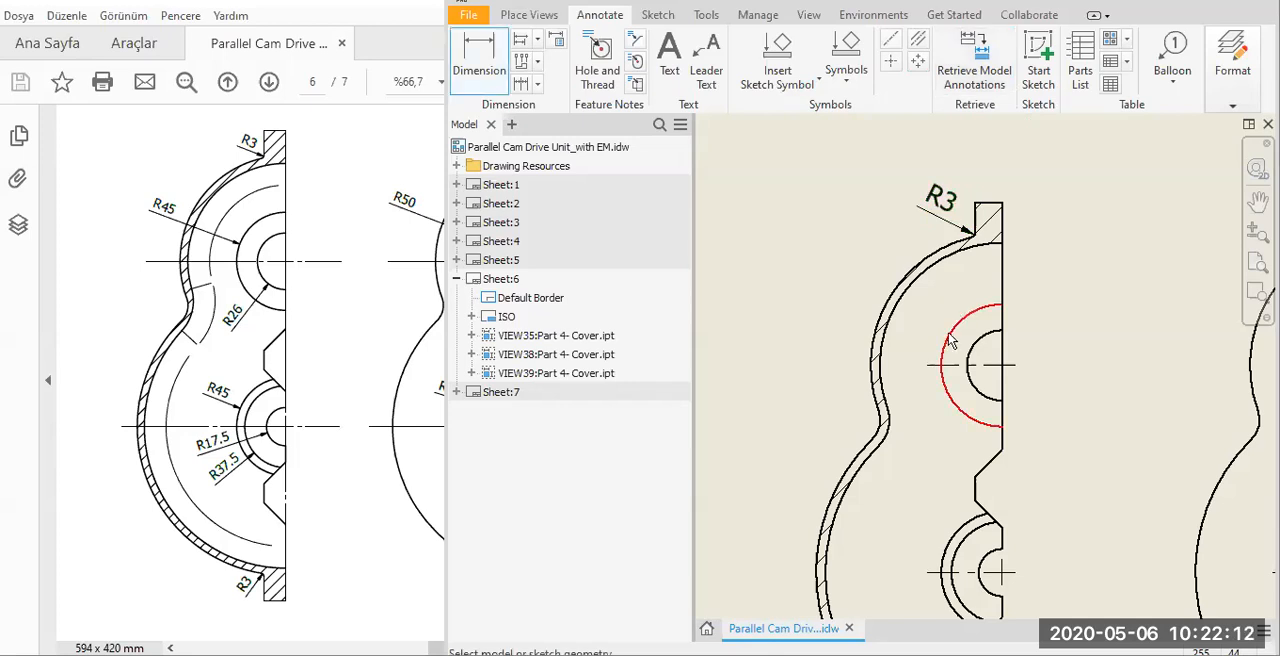
pyautogui.click(912, 338)
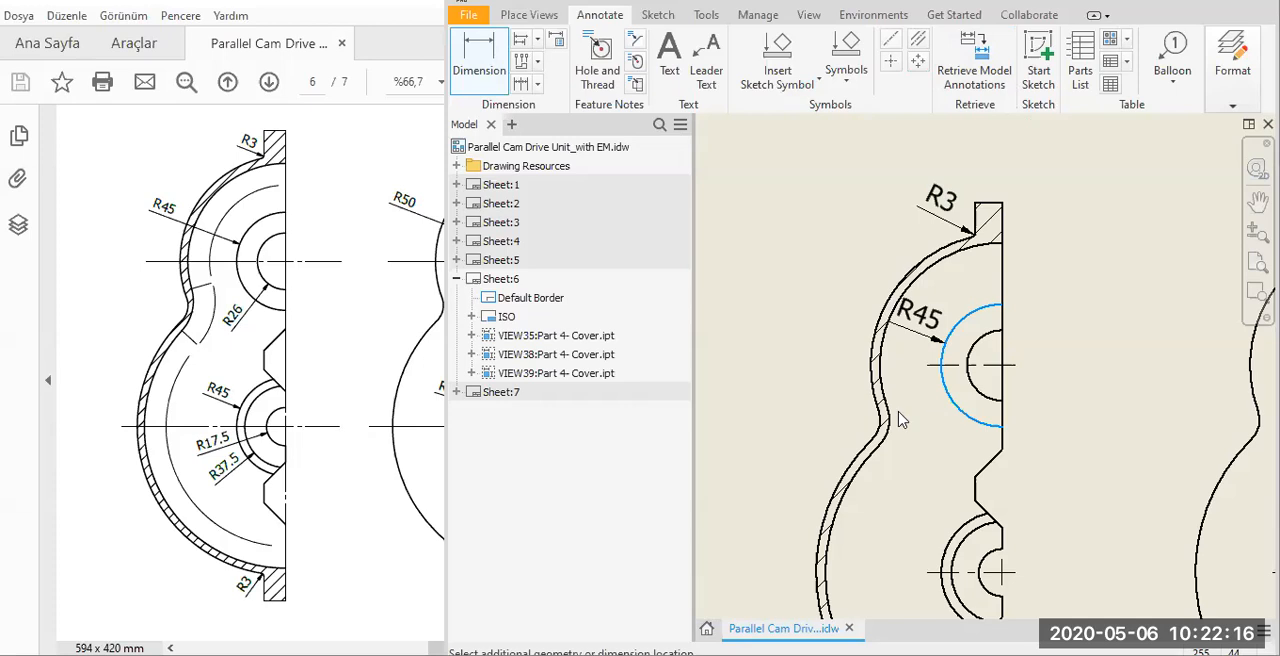
pyautogui.click(955, 398)
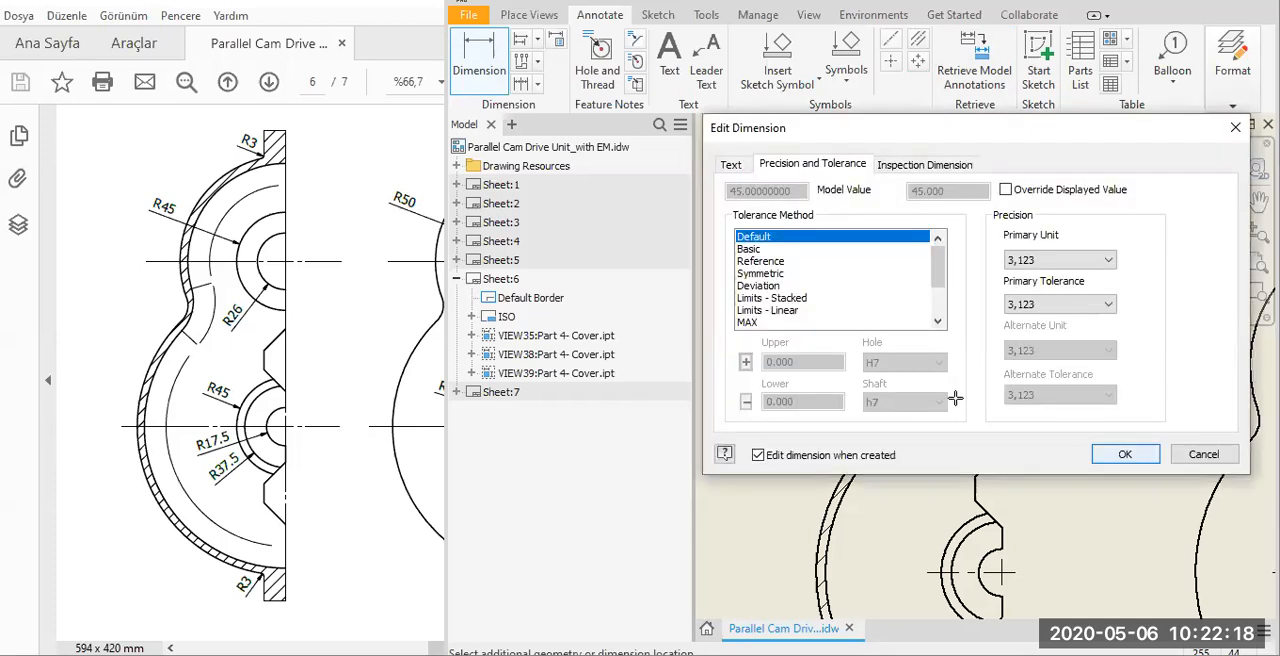
pyautogui.press('Return')
pyautogui.click(936, 445)
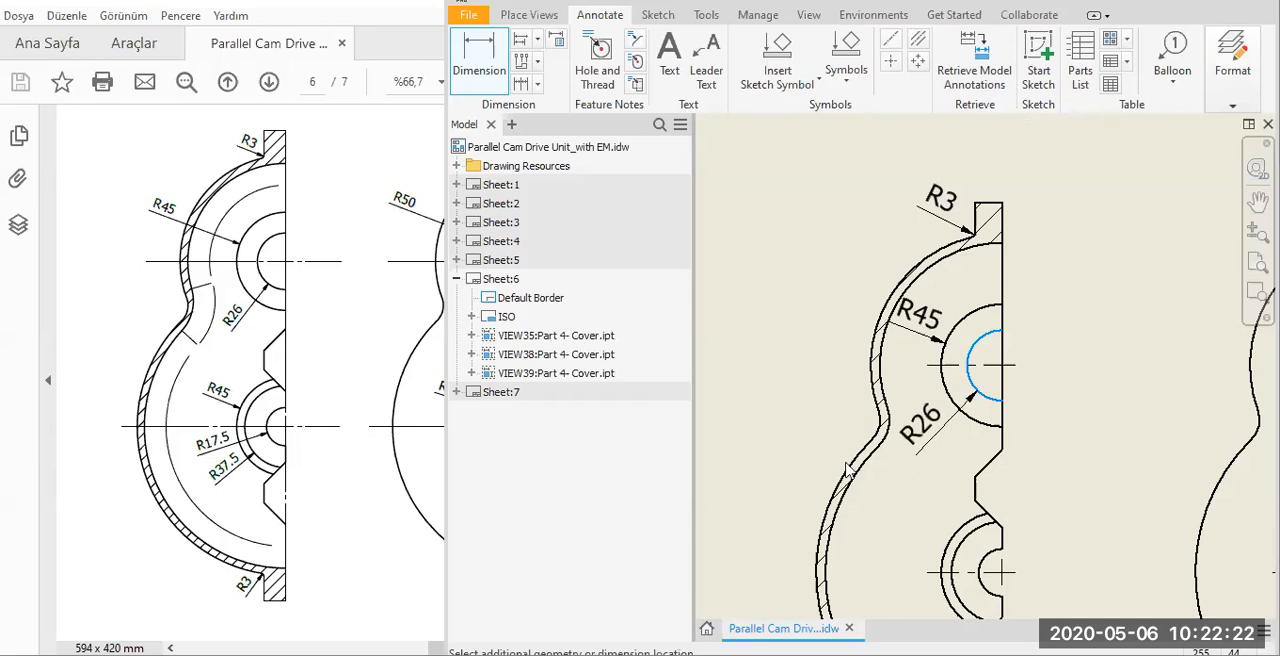
pyautogui.click(1128, 461)
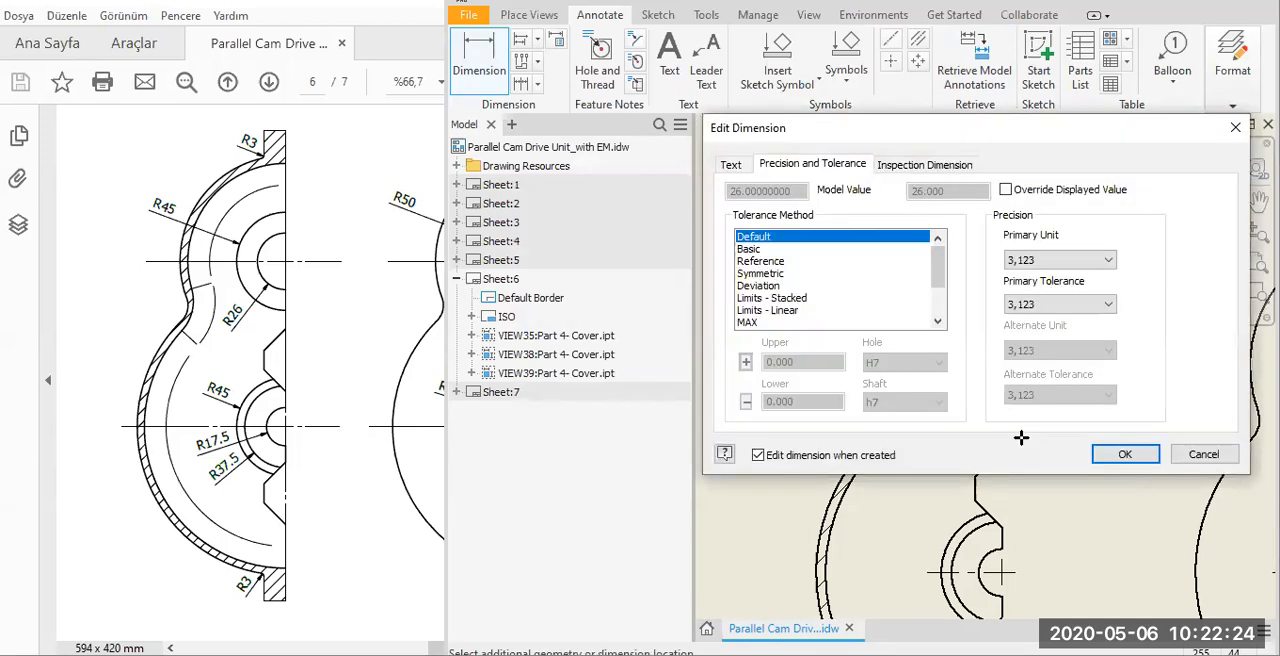
pyautogui.press('Return')
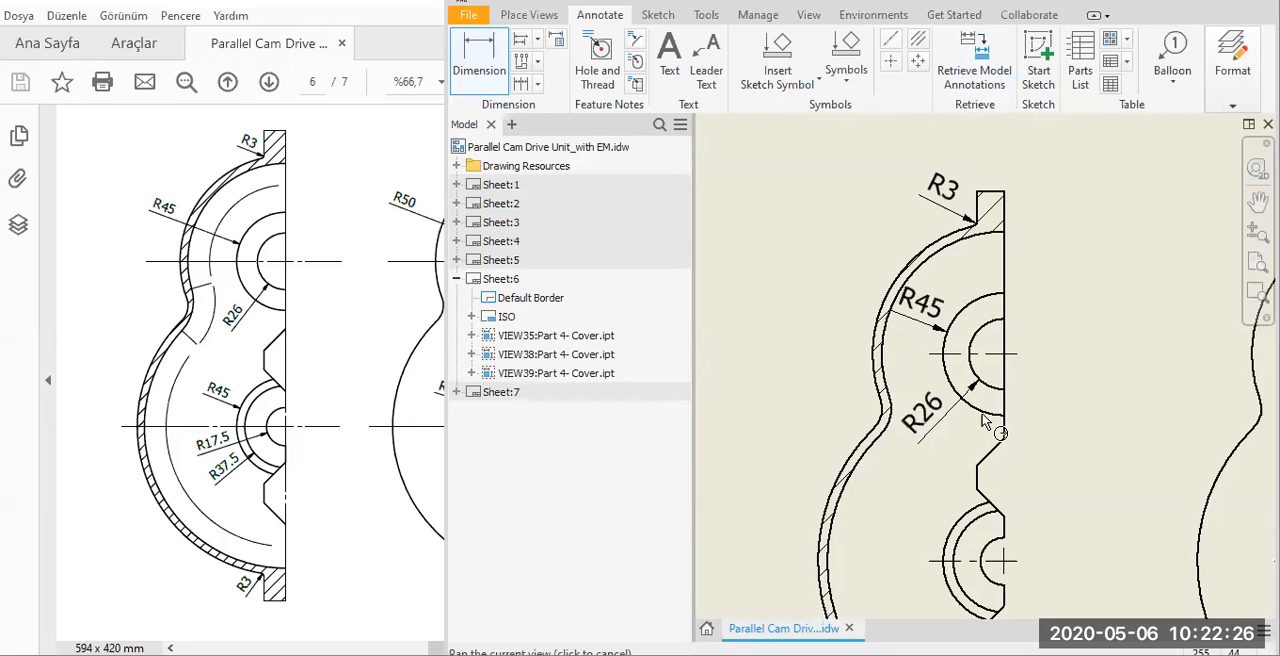
# Add radius dimensions R37.5 to the middle arc and R17.5 to the innermost arc of Section AA-AA's lower boss.
pyautogui.moveTo(965, 528); pyautogui.dragTo(982, 414, button='middle')
pyautogui.click(938, 498)
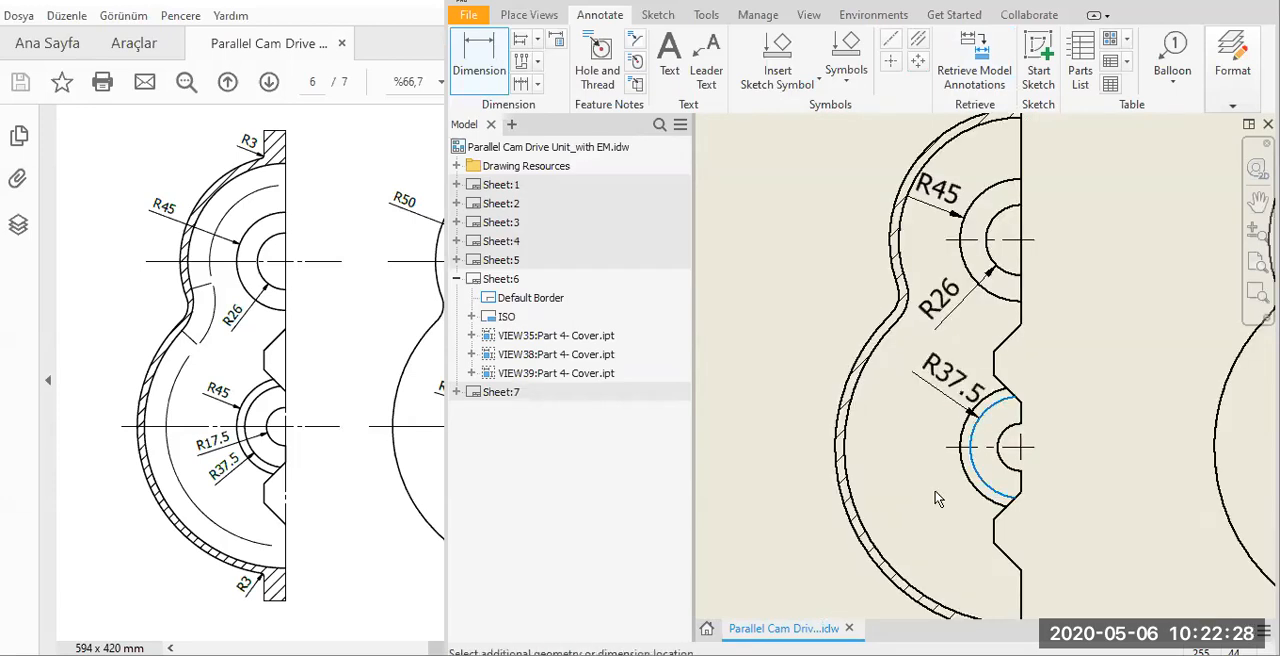
pyautogui.click(1144, 462)
pyautogui.press('Return')
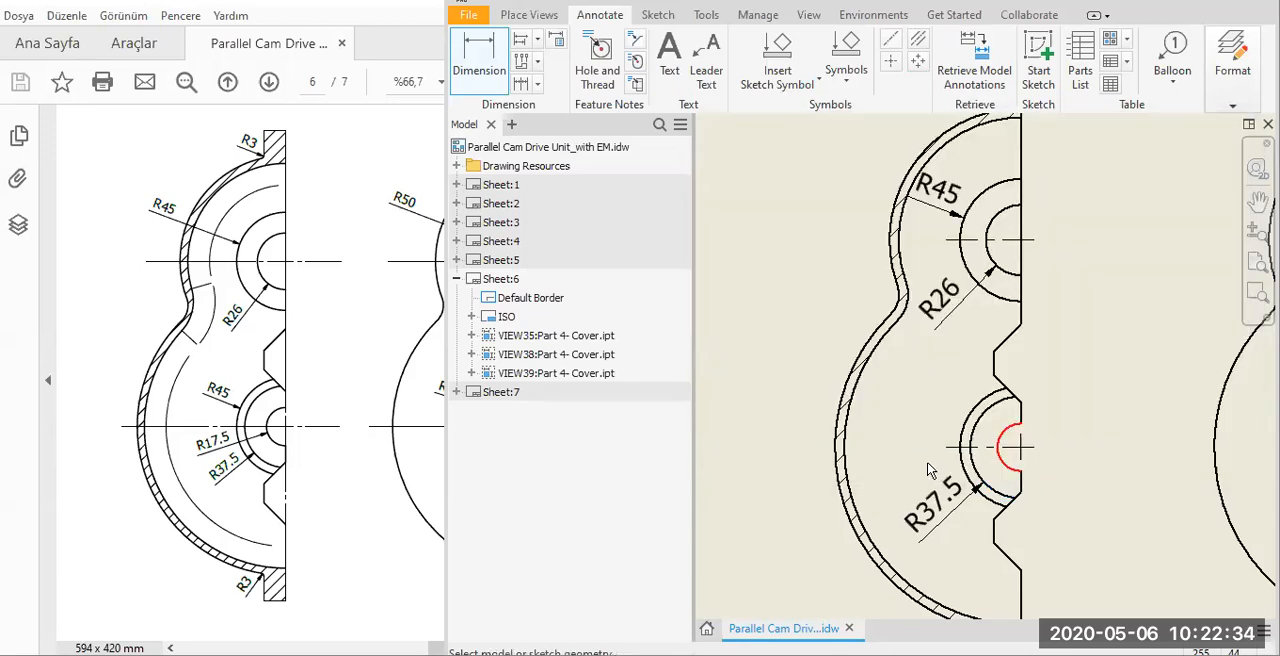
pyautogui.click(929, 471)
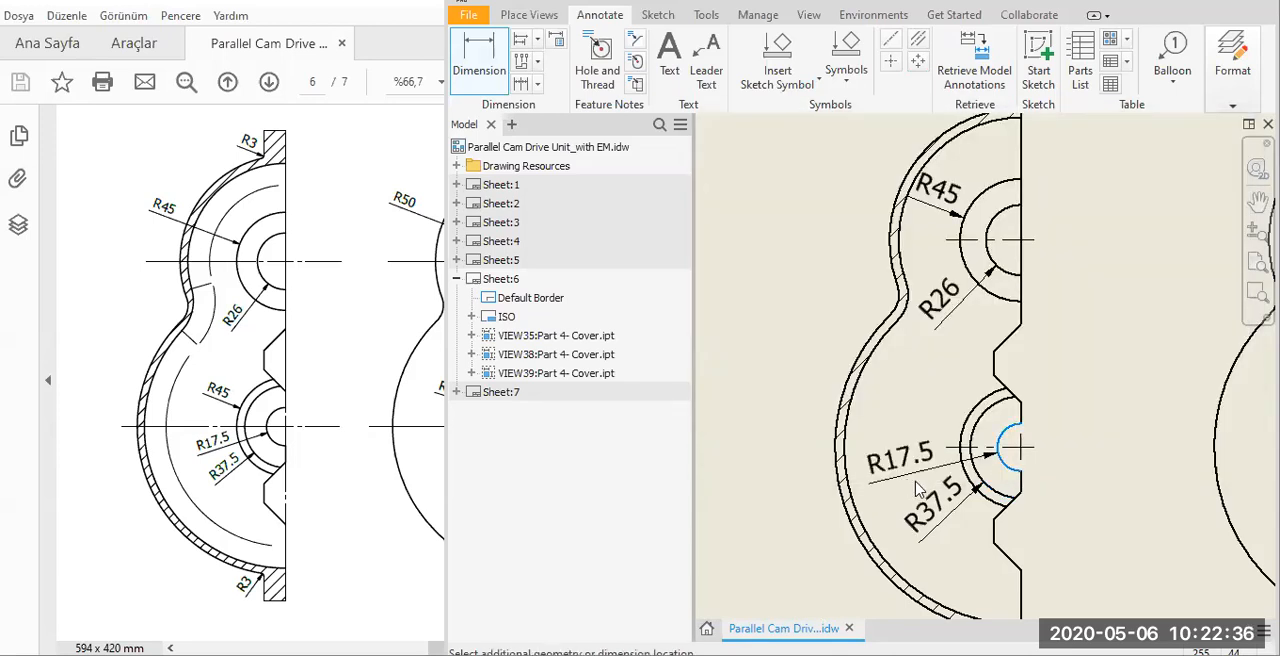
pyautogui.click(940, 488)
pyautogui.press('Return')
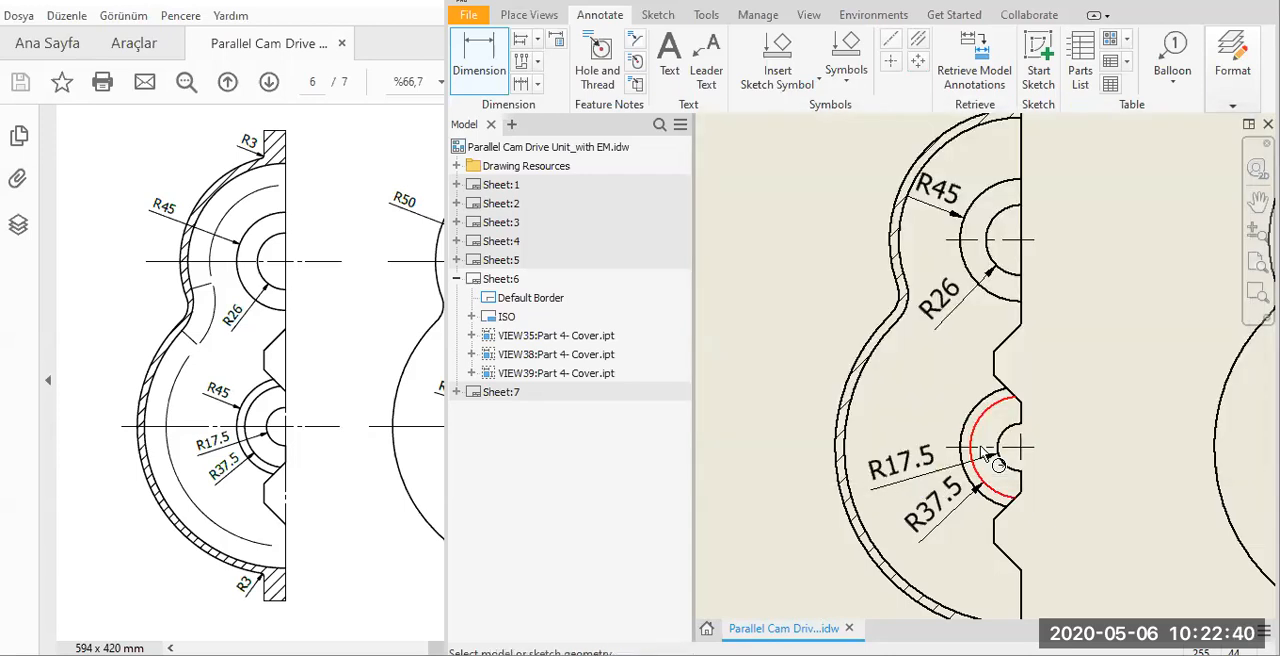
# Add the R45 radius dimension to the outer arc of Section AA-AA's lower boss, above the R17.5 text.
pyautogui.click(969, 427)
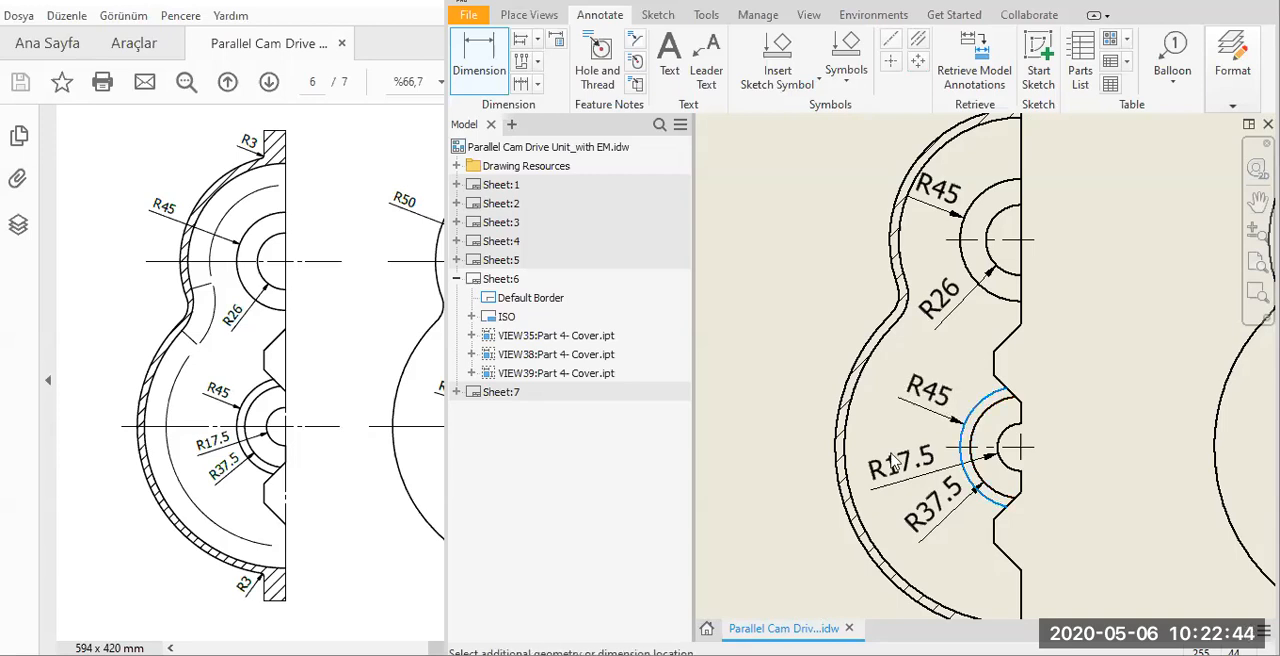
pyautogui.click(1076, 436)
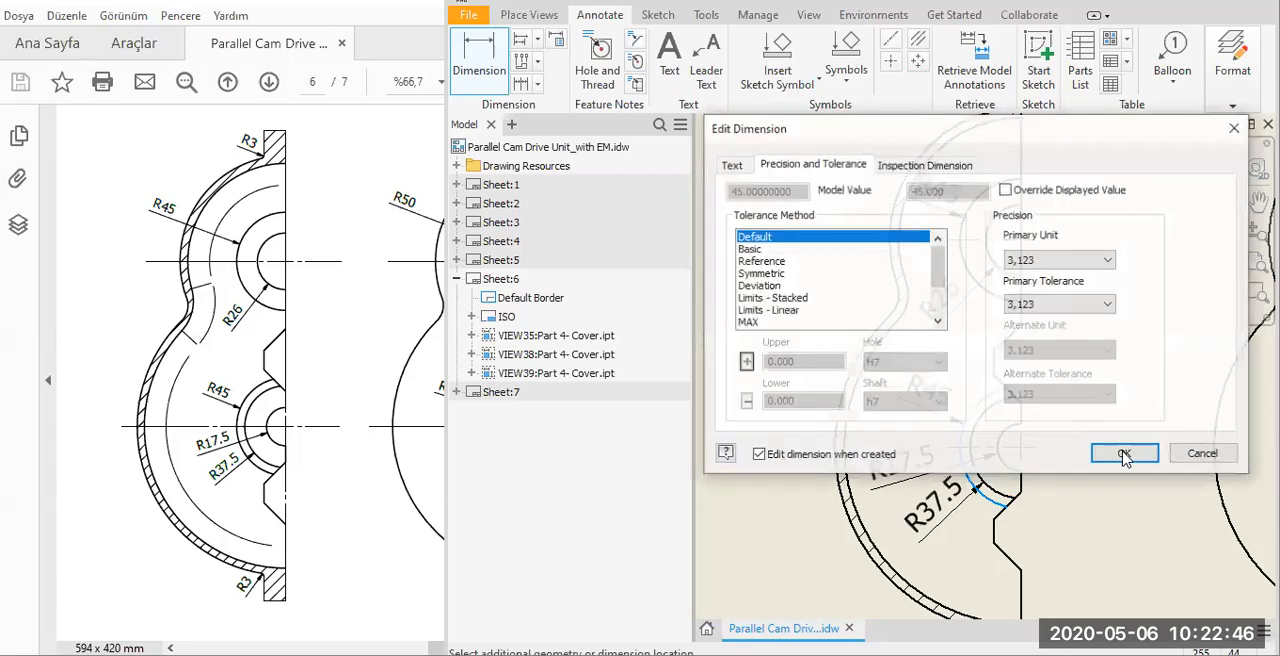
pyautogui.press('Return')
# Retrieve the R50, R60 and R70 radius dimensions from the model into the half view beside Section AA-AA.
pyautogui.scroll(-3, 986, 393)
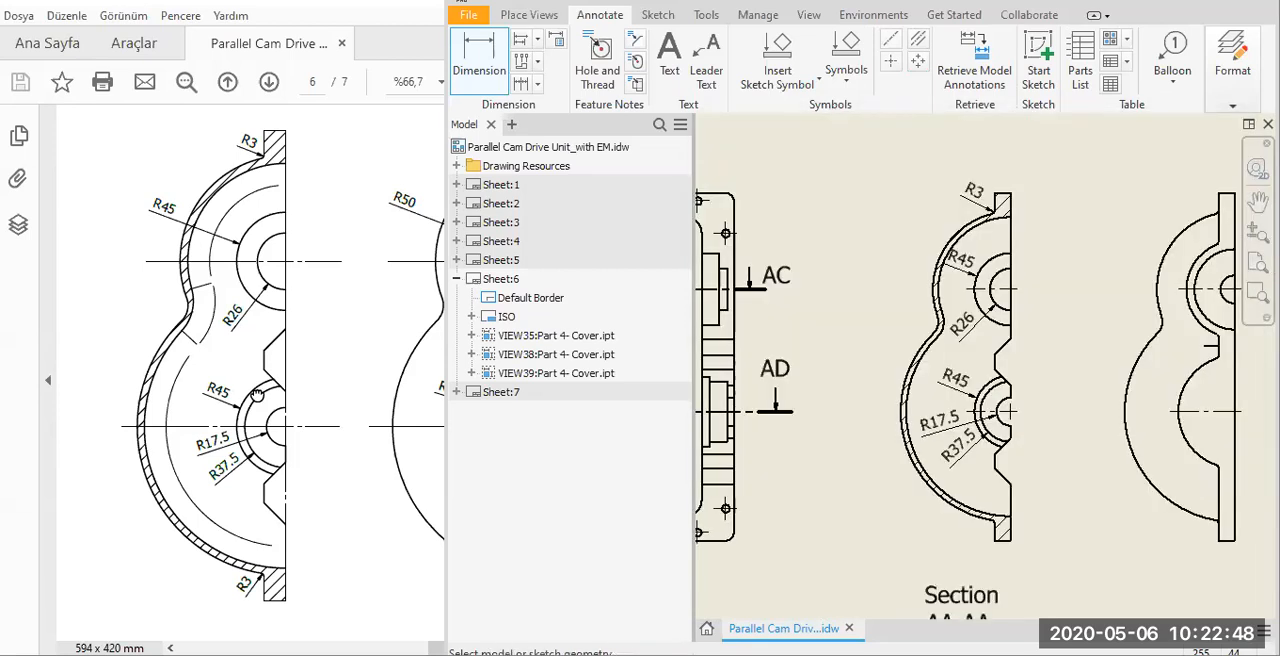
pyautogui.moveTo(257, 395); pyautogui.dragTo(186, 396)
pyautogui.click(1088, 296)
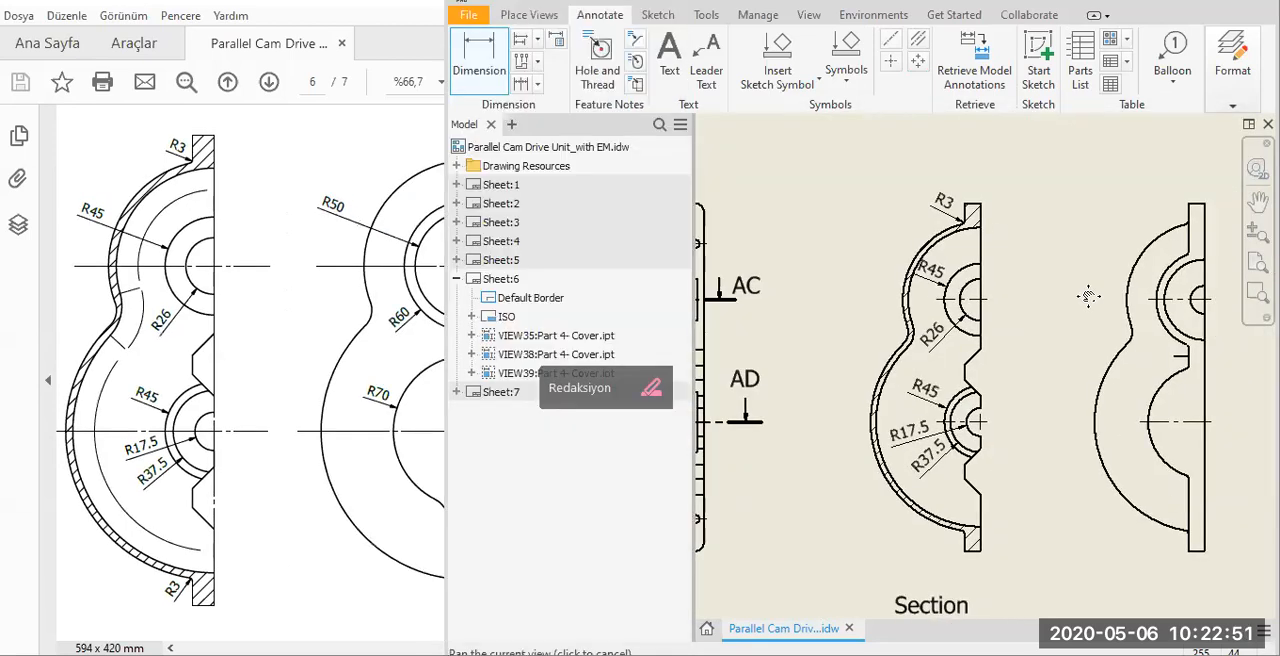
pyautogui.moveTo(1064, 263); pyautogui.dragTo(966, 292, button='middle')
pyautogui.click(975, 62)
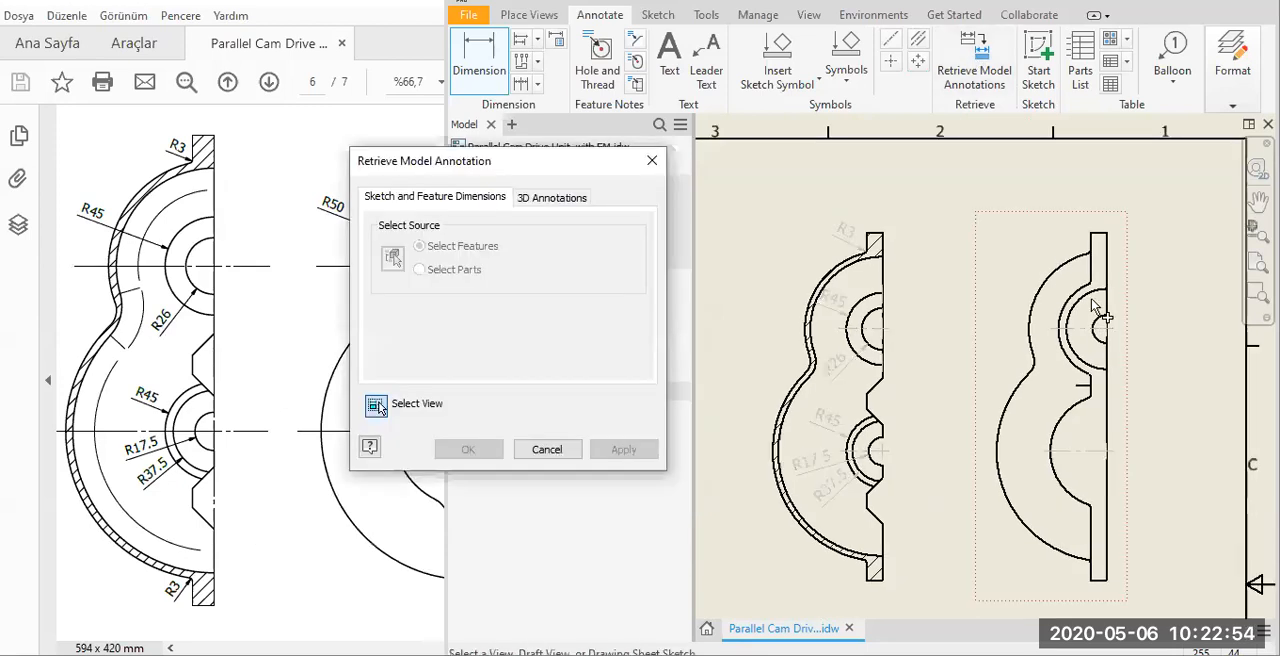
pyautogui.click(1104, 340)
pyautogui.scroll(3, 1104, 340)
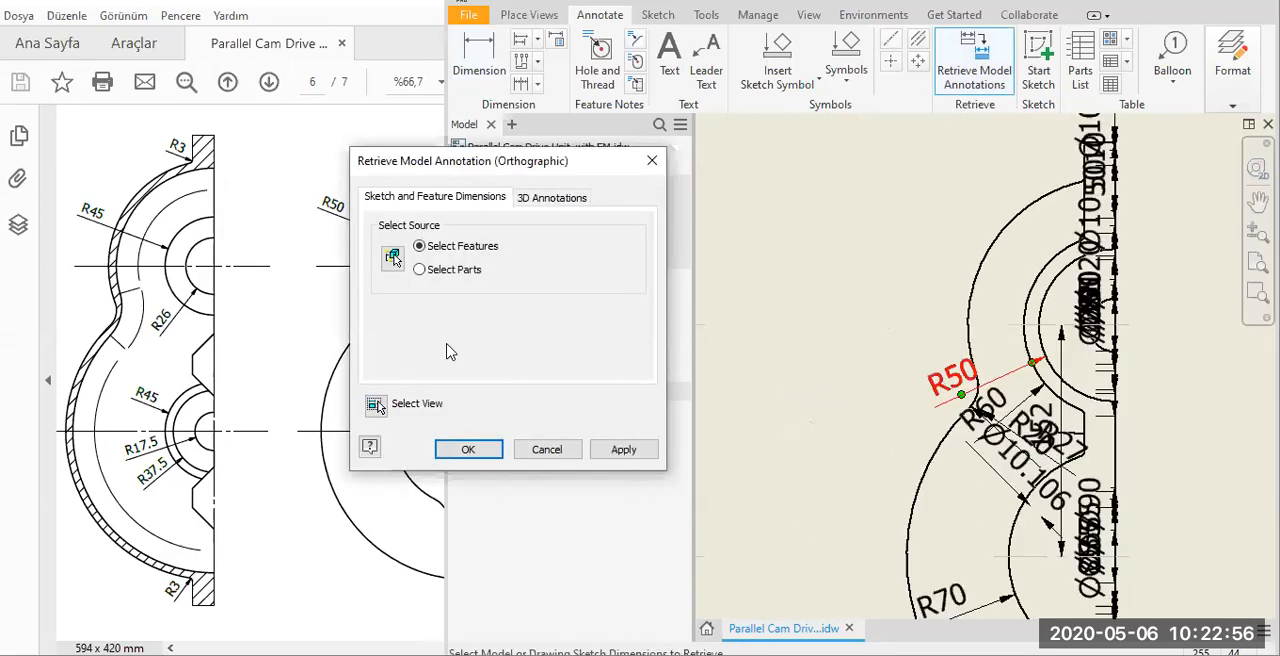
pyautogui.moveTo(491, 159); pyautogui.dragTo(762, 161)
pyautogui.click(1018, 400)
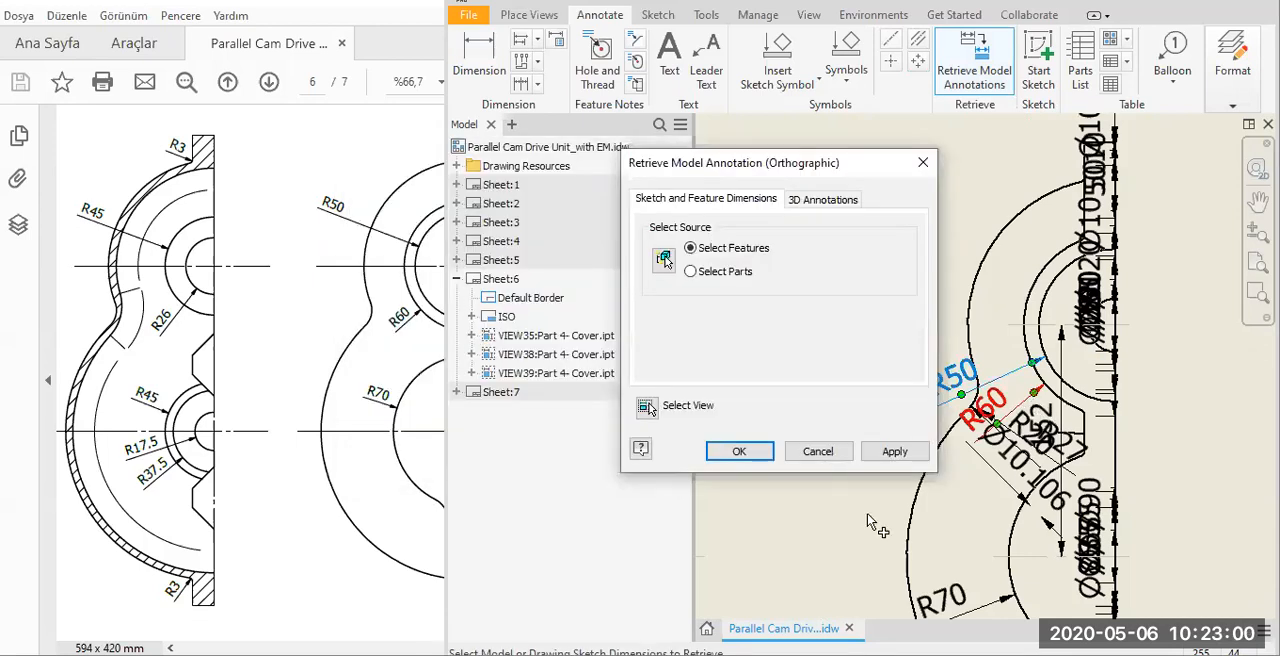
pyautogui.click(372, 411)
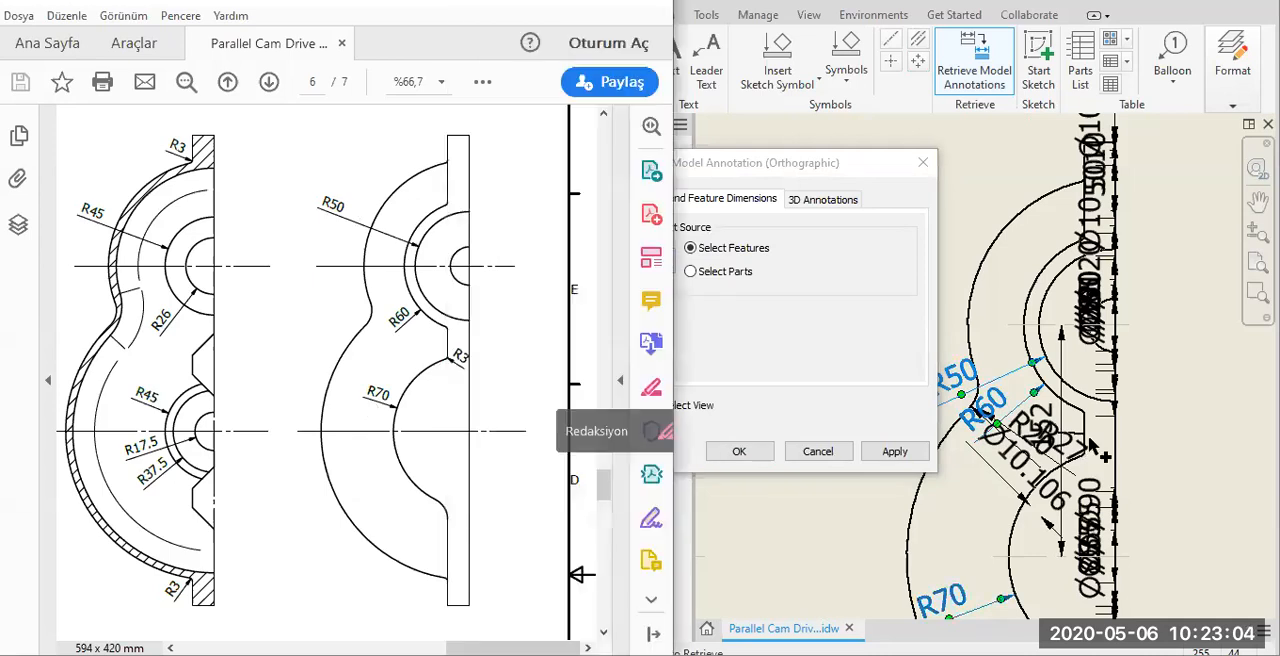
pyautogui.scroll(-2, 1090, 440)
pyautogui.click(792, 505)
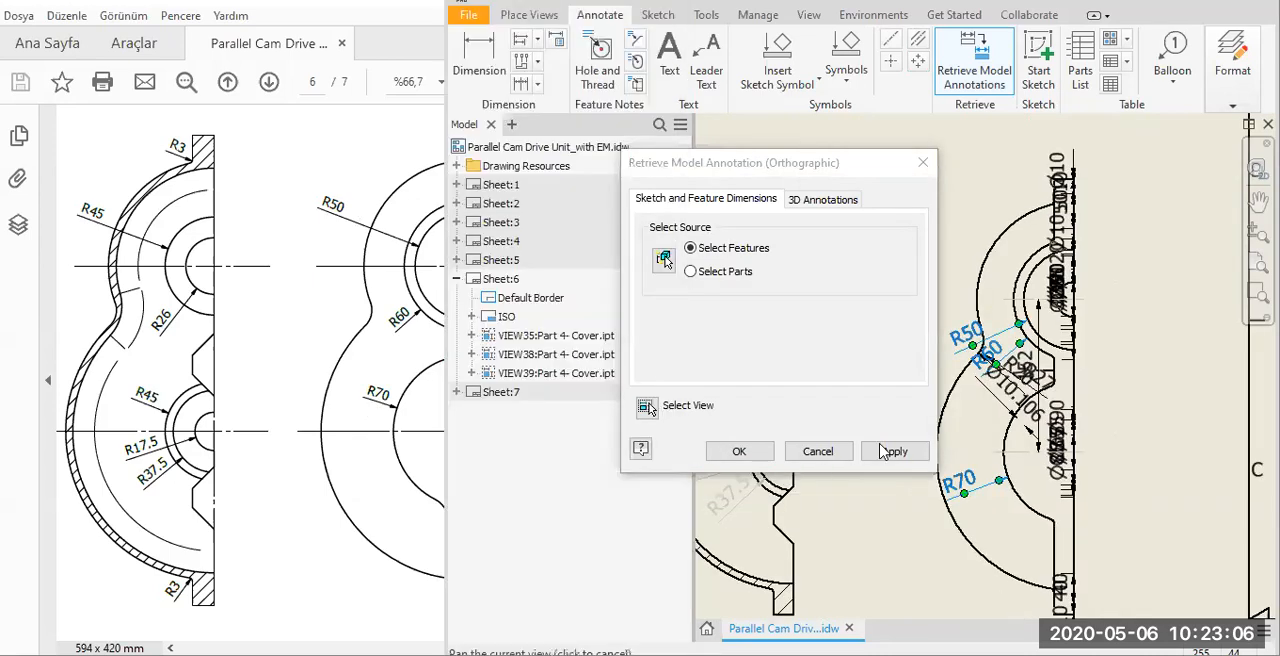
pyautogui.click(792, 452)
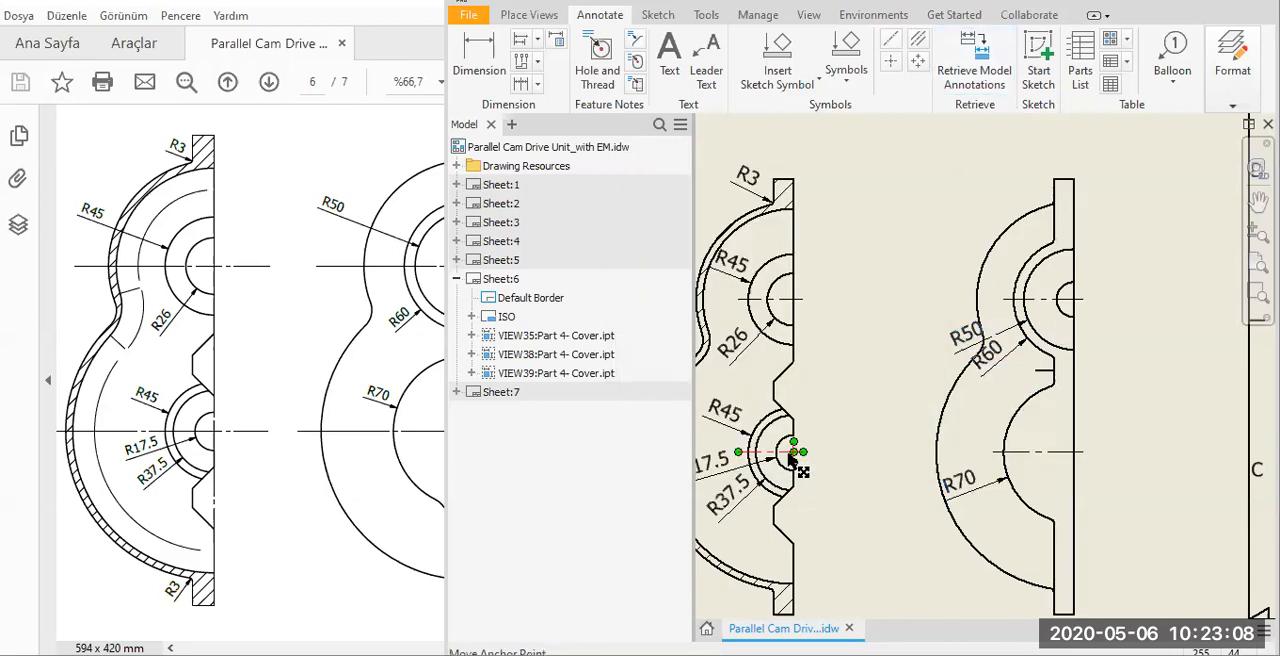
# Reposition the R50 and R60 dimension texts in the half view so they no longer overlap each other.
pyautogui.moveTo(961, 328); pyautogui.dragTo(952, 308)
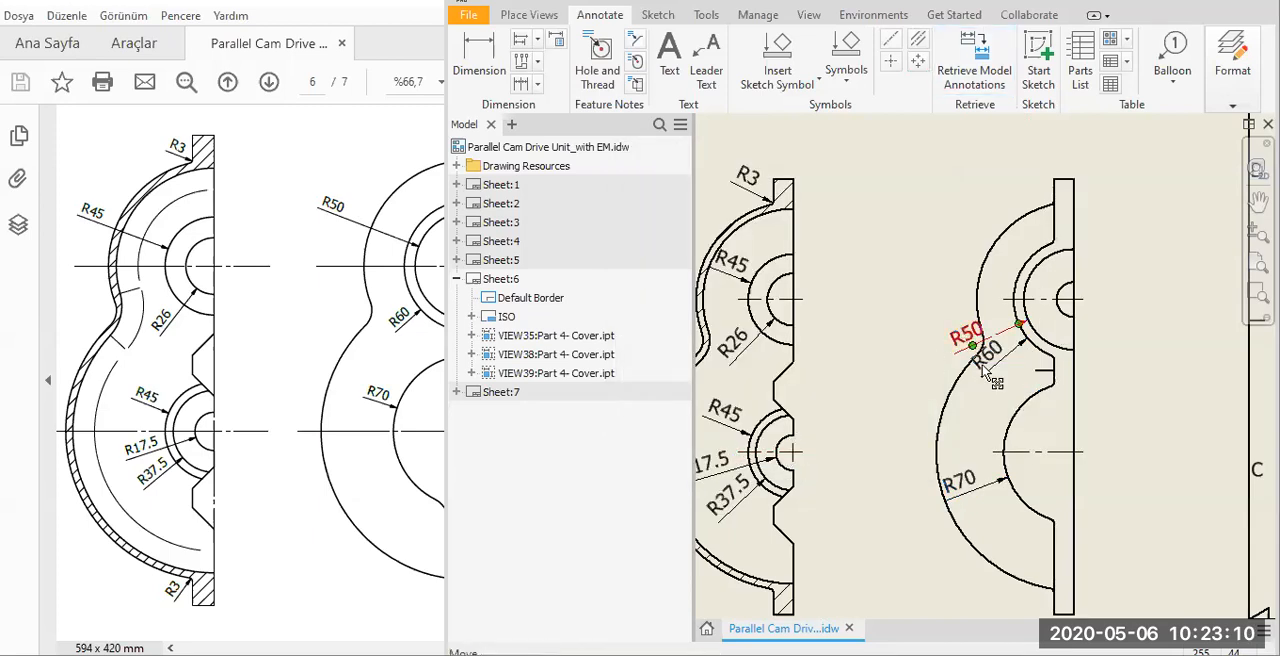
pyautogui.moveTo(1010, 382); pyautogui.dragTo(1020, 400)
pyautogui.scroll(2, 1057, 372)
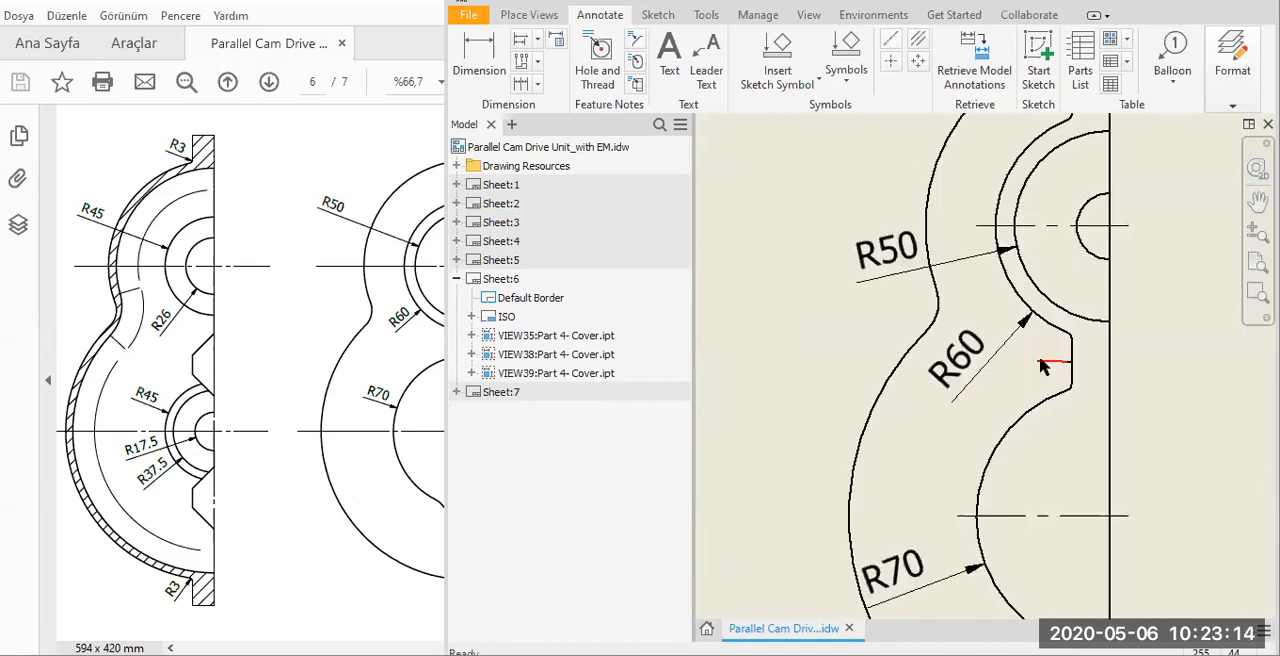
# Hide the short stray line segments beside the notch between the R60 and R70 arcs in the half view.
pyautogui.scroll(4, 1055, 370)
pyautogui.rightClick(1051, 361)
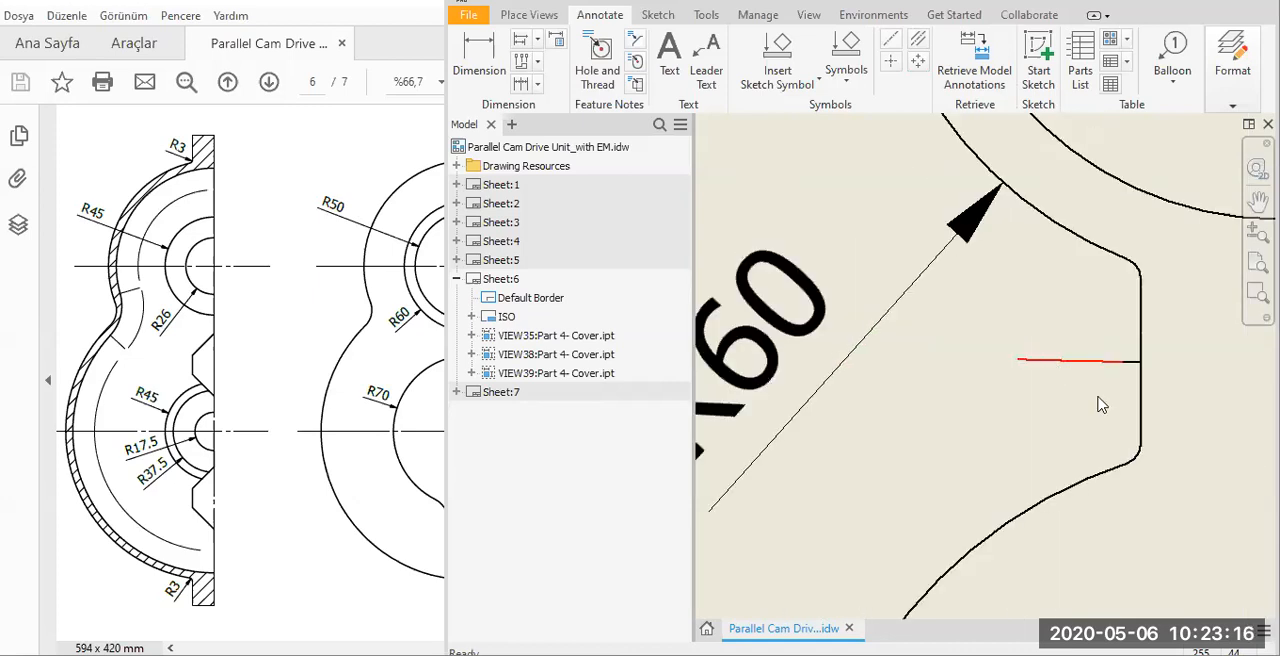
pyautogui.rightClick(1127, 366)
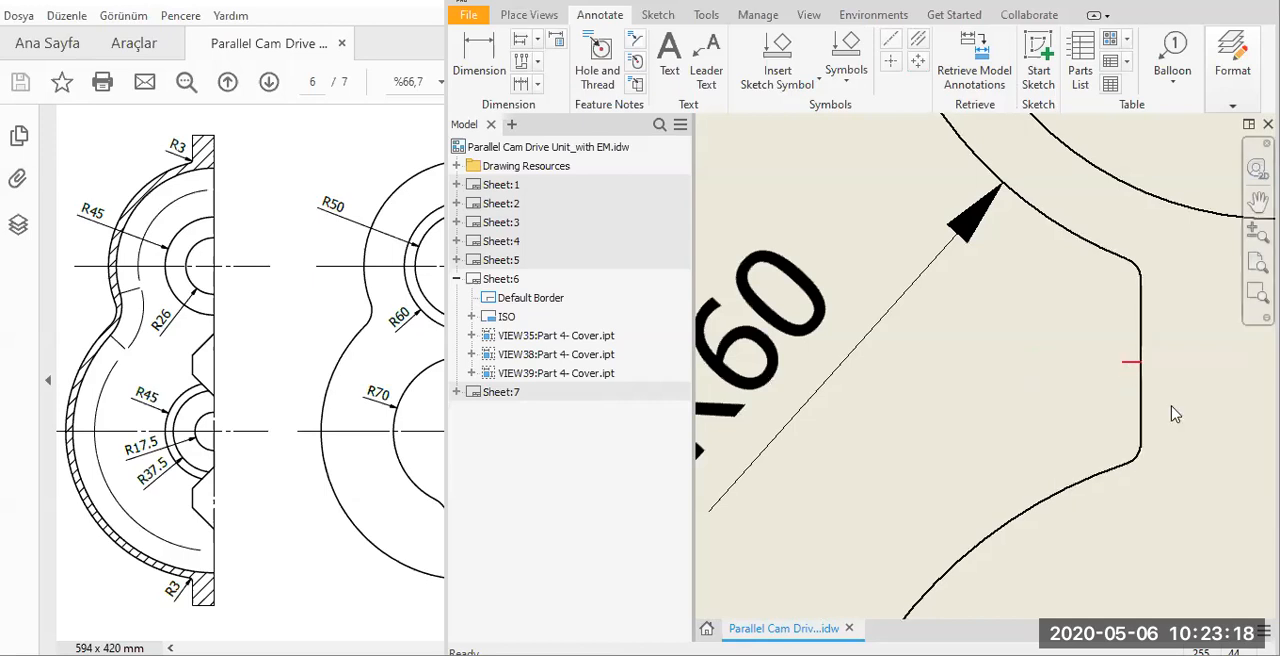
pyautogui.click(1102, 381)
pyautogui.press('F5')
# Add an R3 radius dimension to the fillet where the R70 arc meets the notch edge in the half view.
pyautogui.click(331, 520)
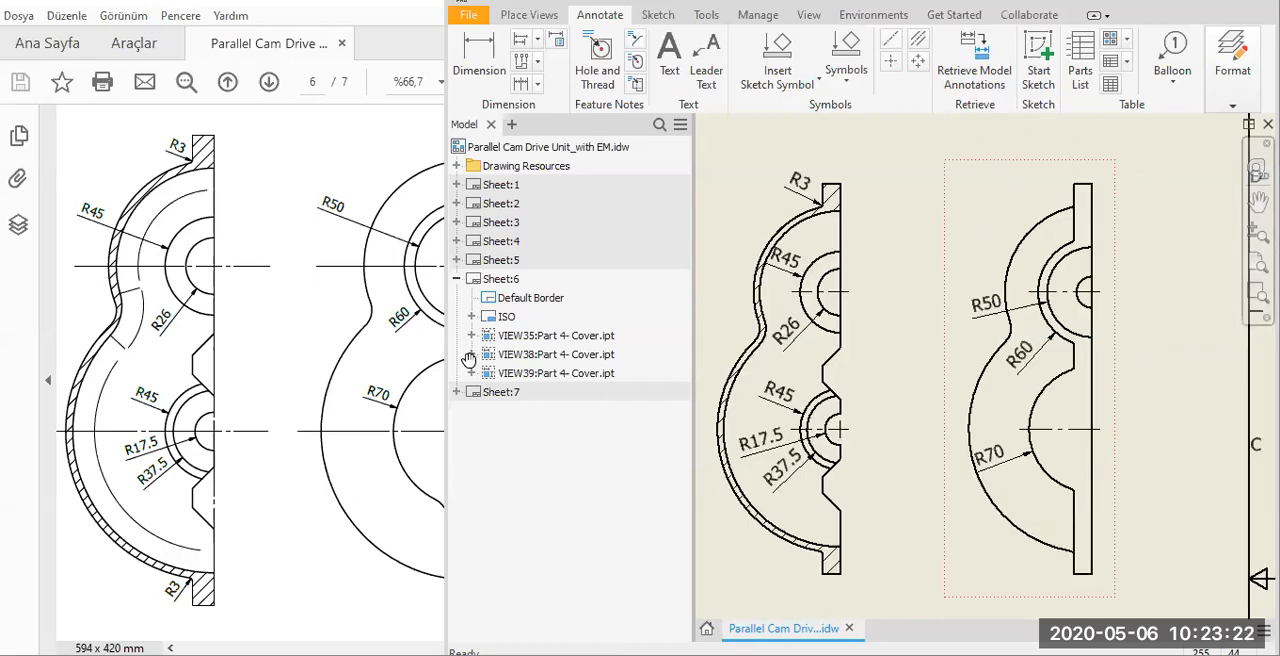
pyautogui.scroll(5, 1082, 368)
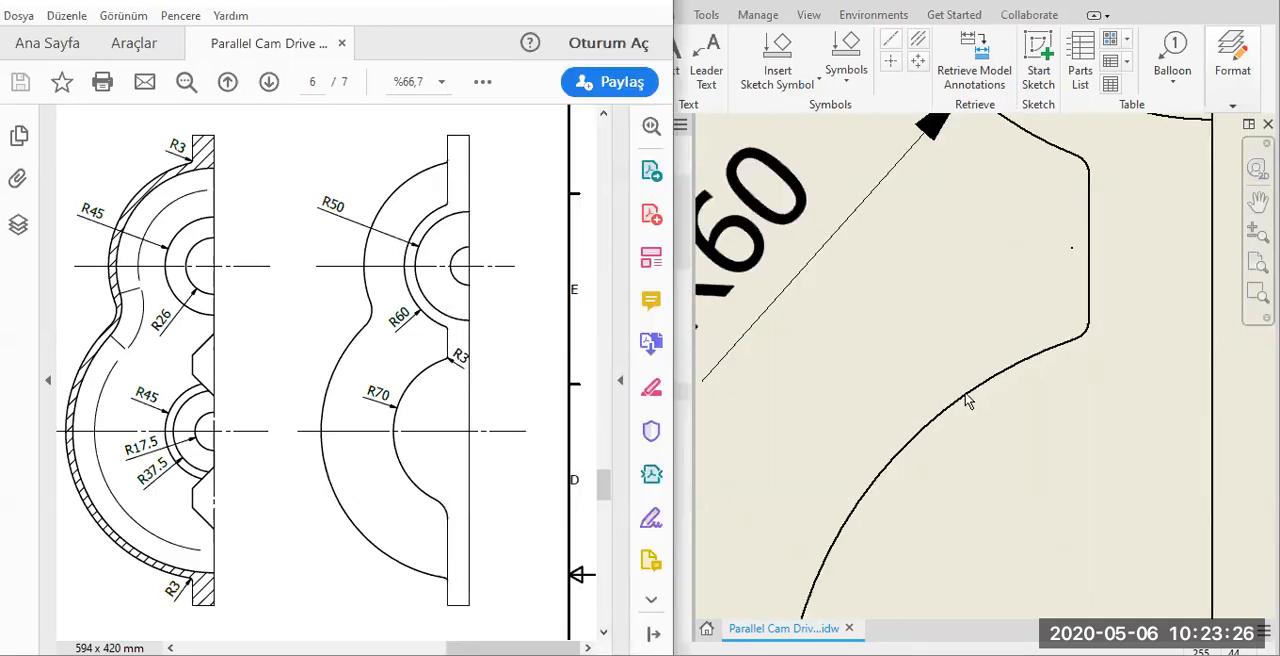
pyautogui.press('F5')
pyautogui.scroll(-5, 841, 425)
pyautogui.moveTo(841, 425); pyautogui.dragTo(998, 358, button='middle')
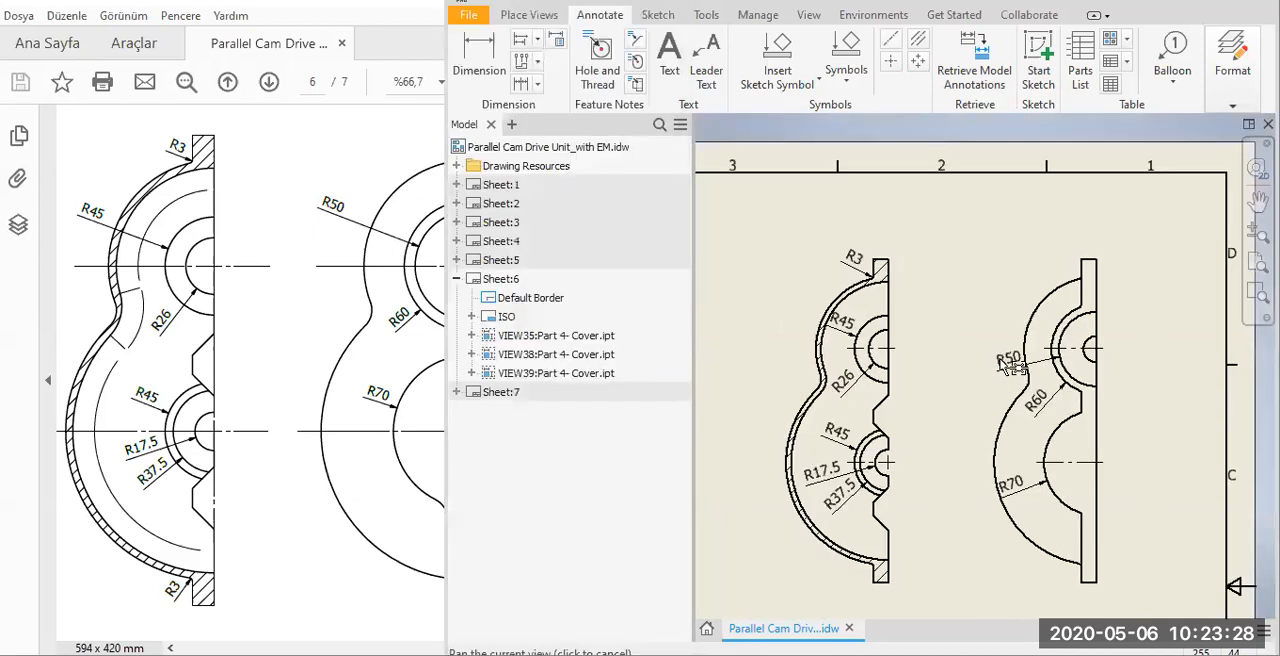
pyautogui.moveTo(926, 202); pyautogui.dragTo(832, 181, button='middle')
pyautogui.click(505, 78)
pyautogui.scroll(5, 1035, 390)
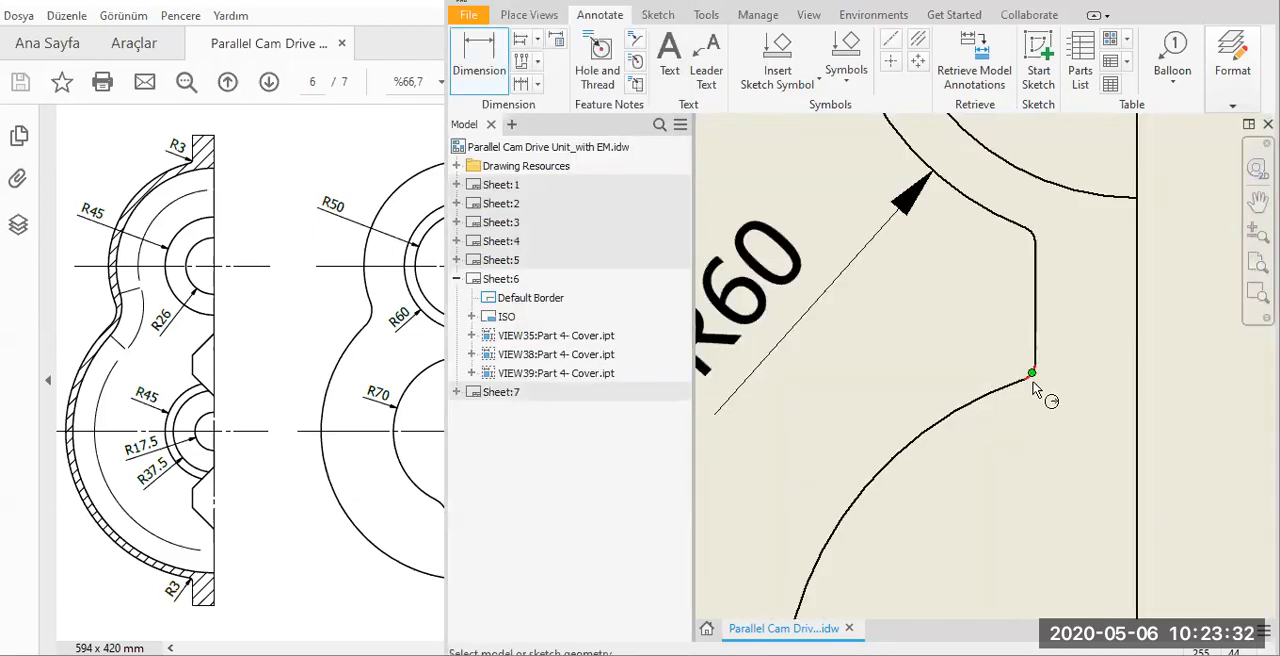
pyautogui.scroll(2, 1035, 390)
pyautogui.click(1033, 376)
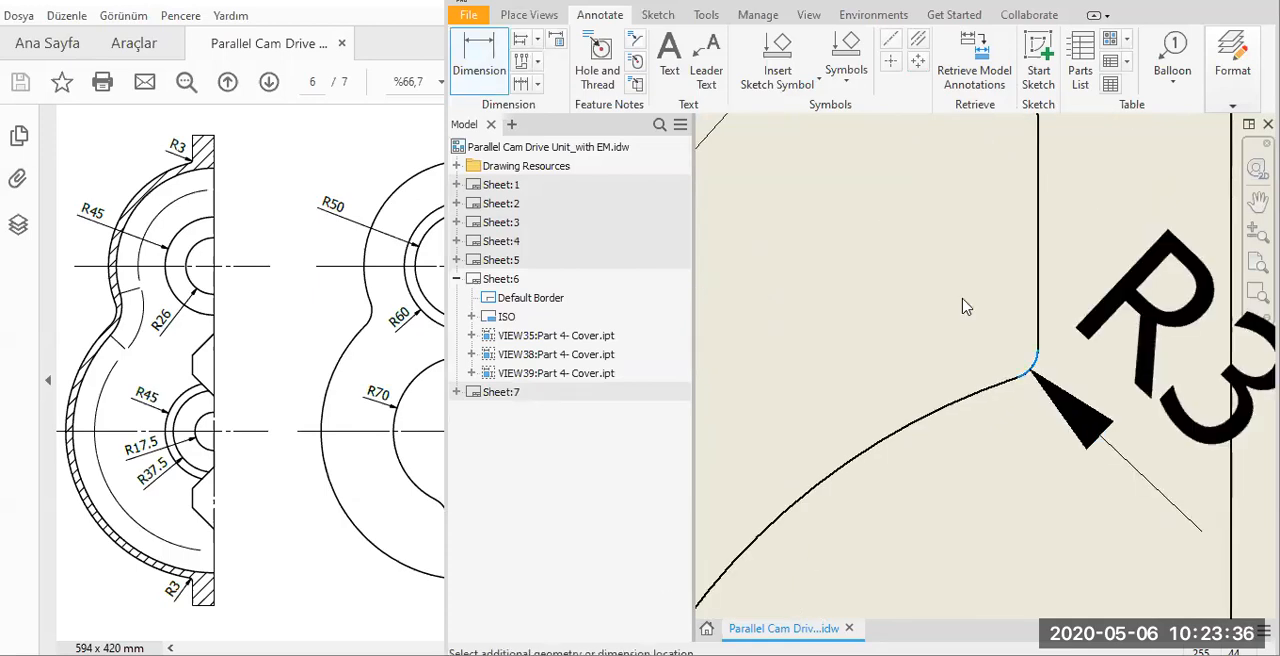
pyautogui.click(1198, 500)
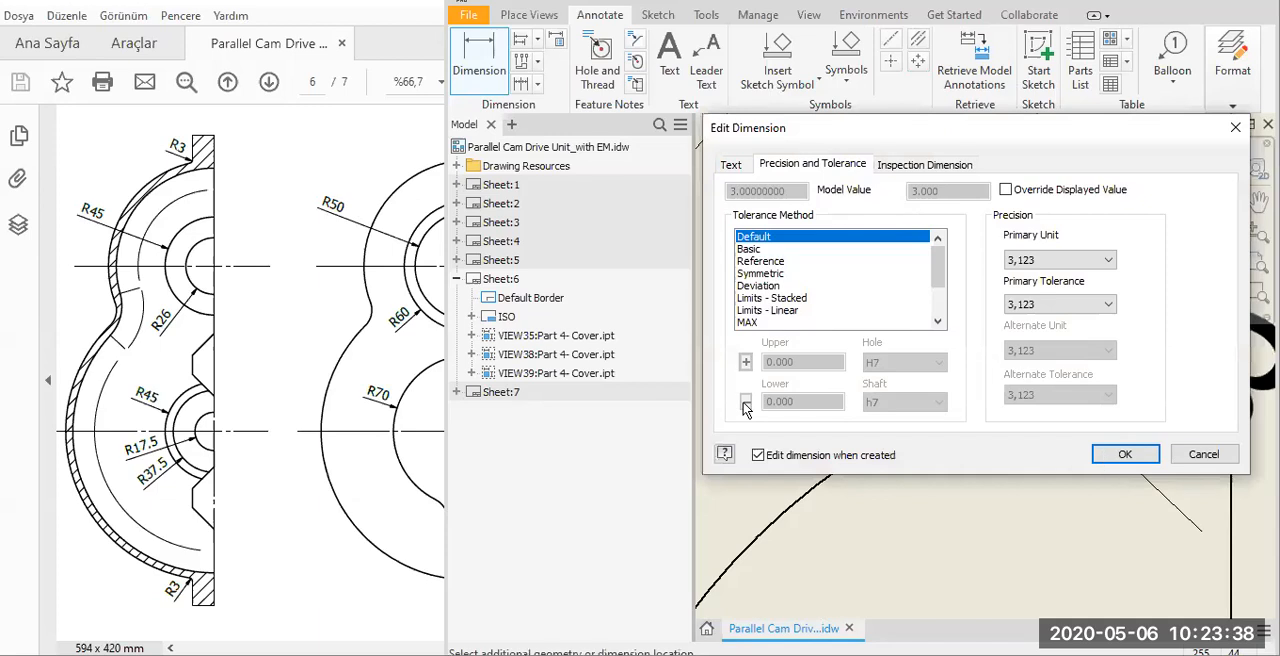
pyautogui.press('Return')
# Consult the main view on the reference page and retrieve the model's sketch and feature dimensions into the main cover view.
pyautogui.click(271, 437)
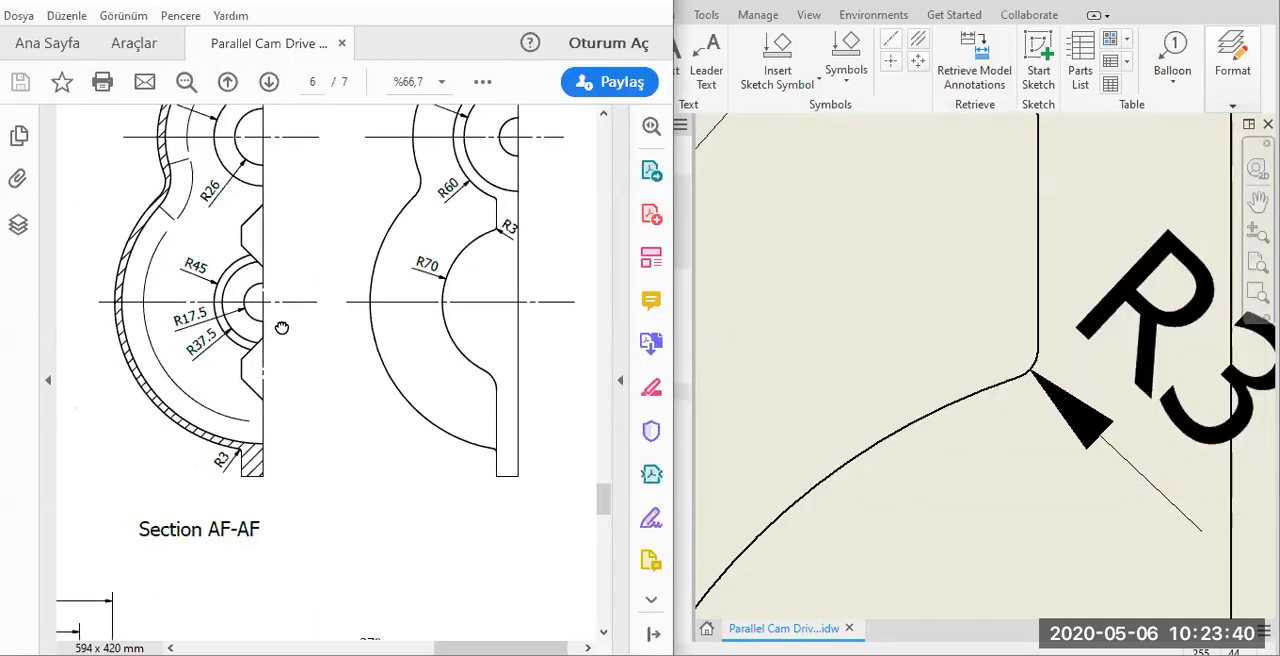
pyautogui.moveTo(306, 439); pyautogui.dragTo(585, 106)
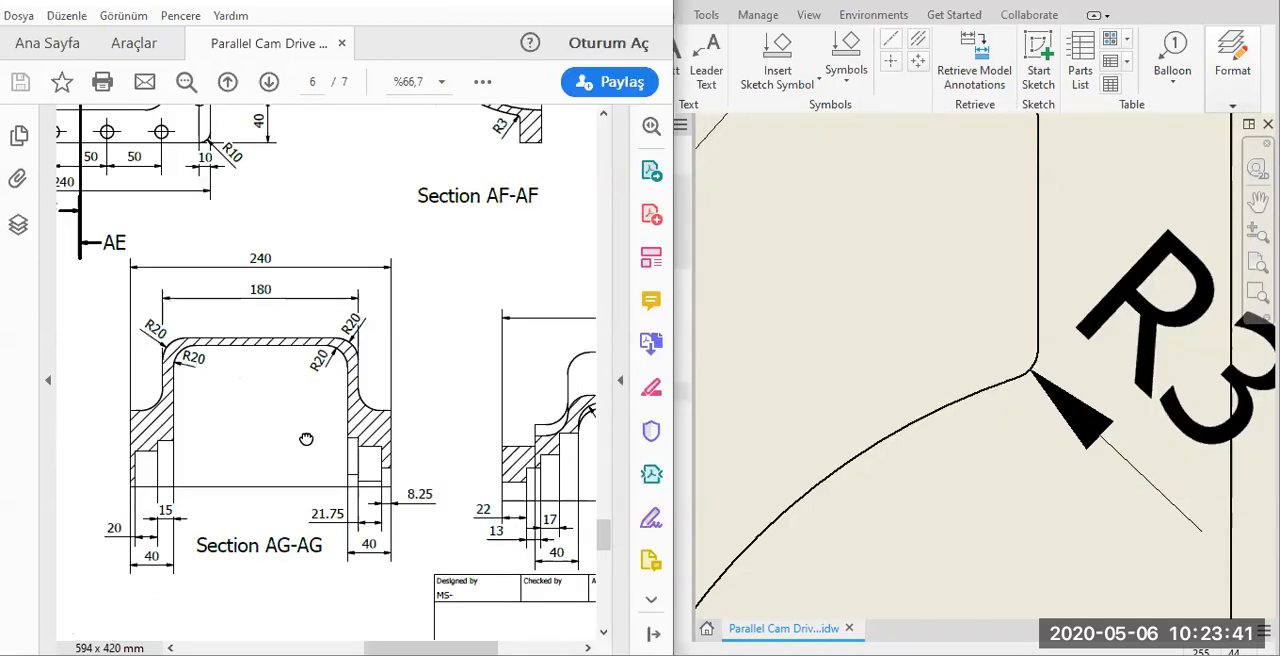
pyautogui.click(901, 355)
pyautogui.scroll(3, 995, 377)
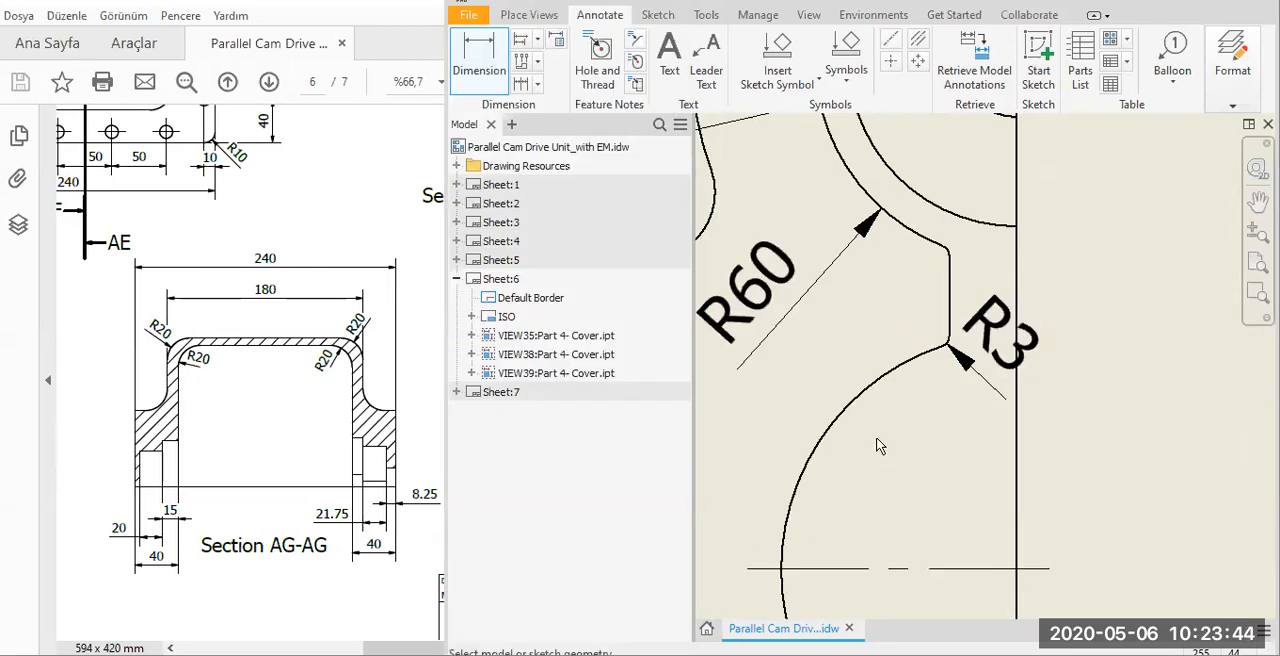
pyautogui.scroll(3, 1079, 459)
pyautogui.scroll(3, 935, 445)
pyautogui.moveTo(798, 455); pyautogui.dragTo(933, 443, button='middle')
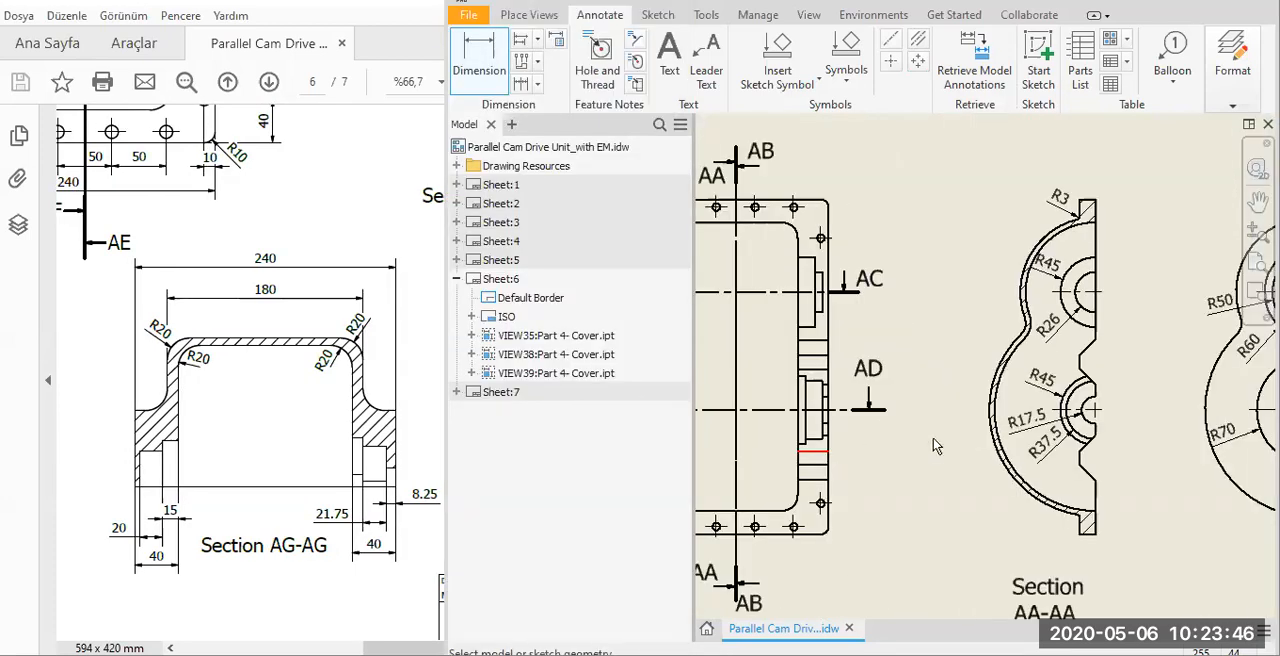
pyautogui.click(288, 540)
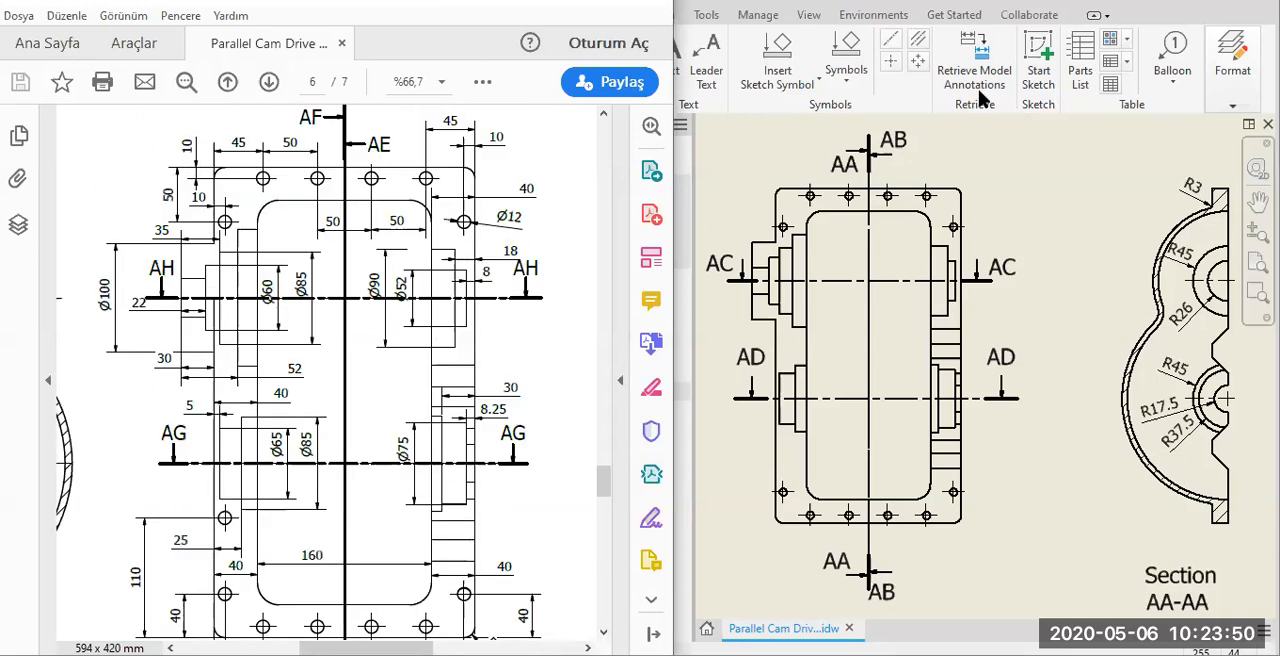
pyautogui.click(957, 193)
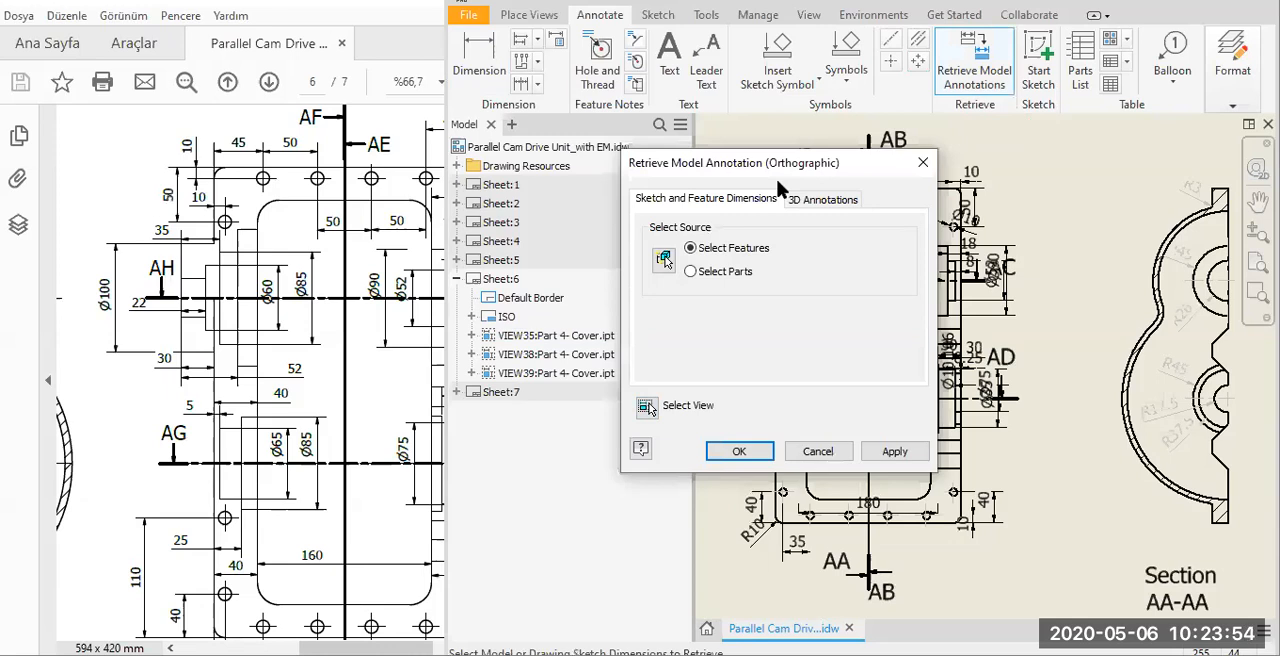
pyautogui.moveTo(776, 181); pyautogui.dragTo(443, 239)
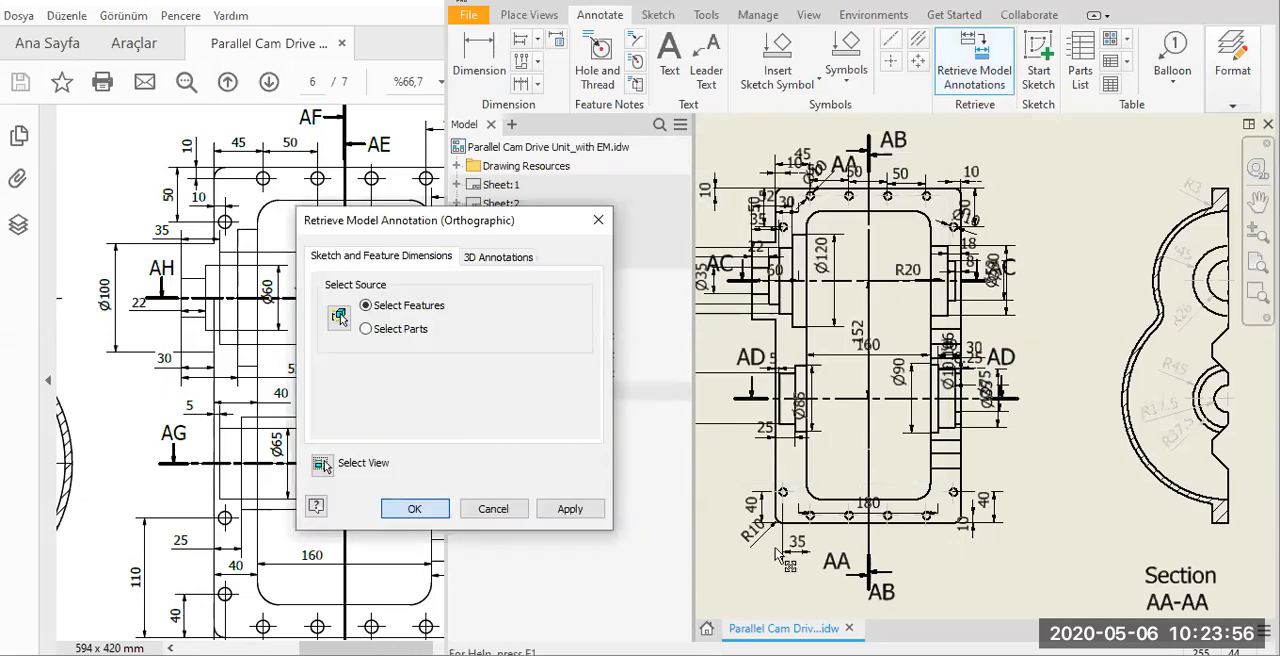
pyautogui.press('Return')
# Attach the 35 dimension's extension line to the first bottom-row hole centre and delete the 180 dimension across that row.
pyautogui.scroll(5, 804, 561)
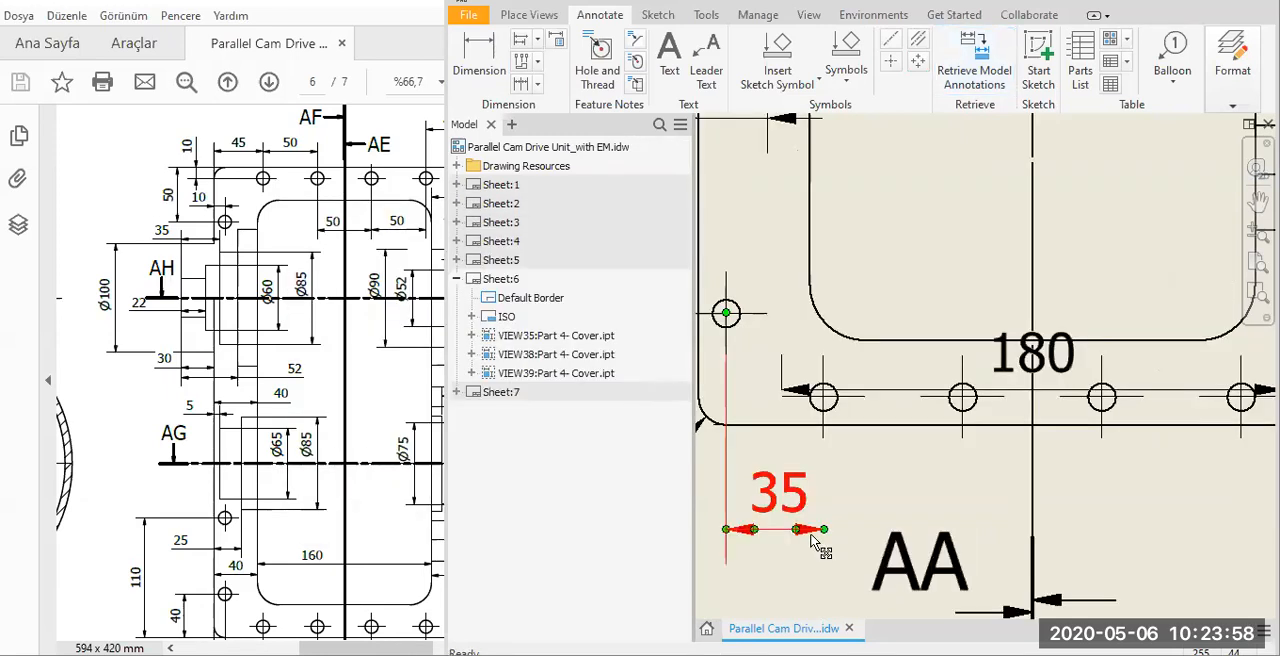
pyautogui.moveTo(823, 529); pyautogui.dragTo(823, 397)
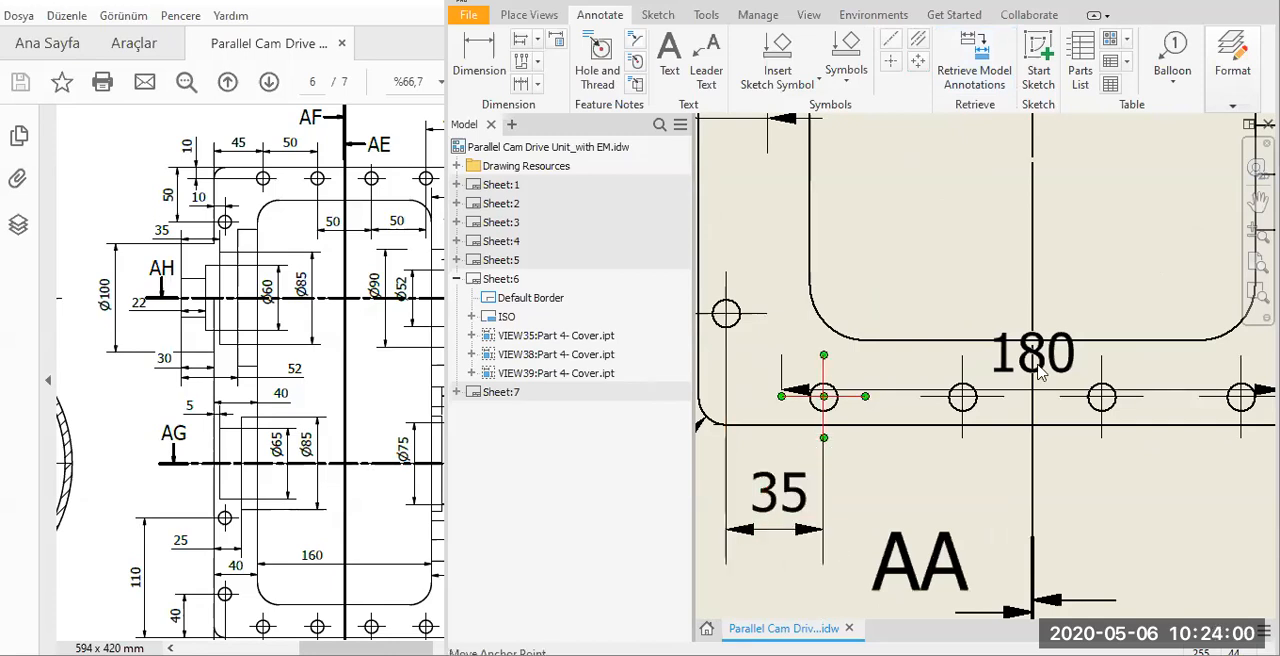
pyautogui.scroll(-3, 1035, 368)
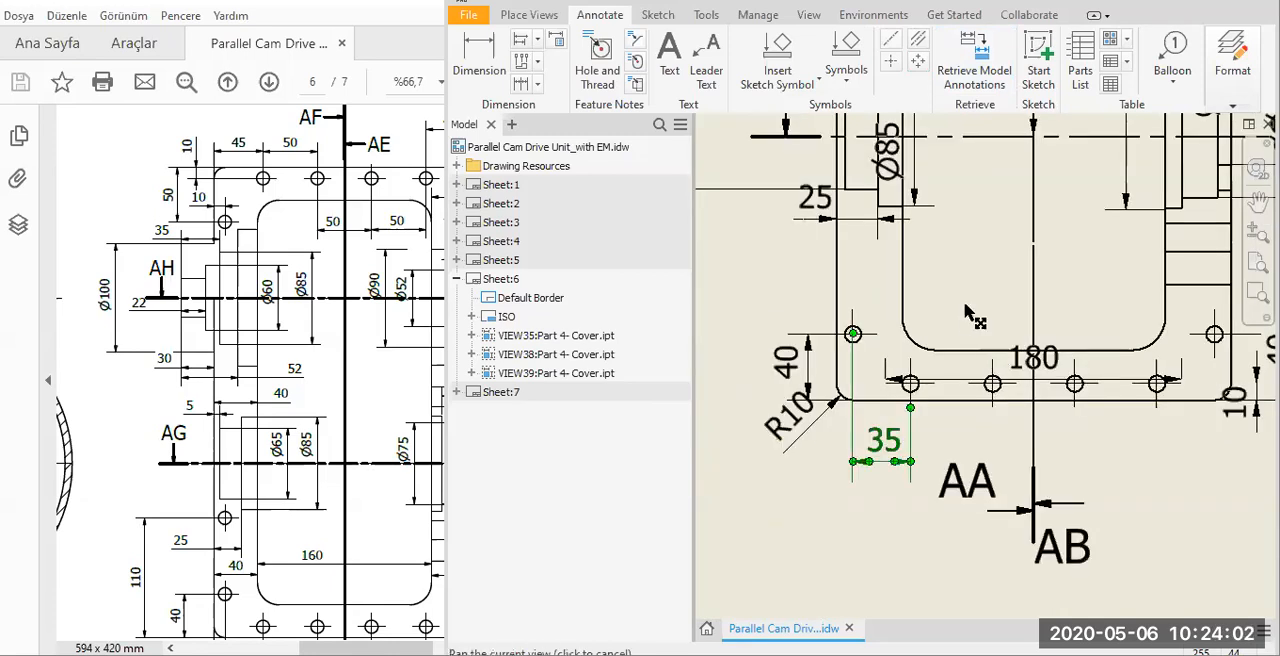
pyautogui.click(968, 326)
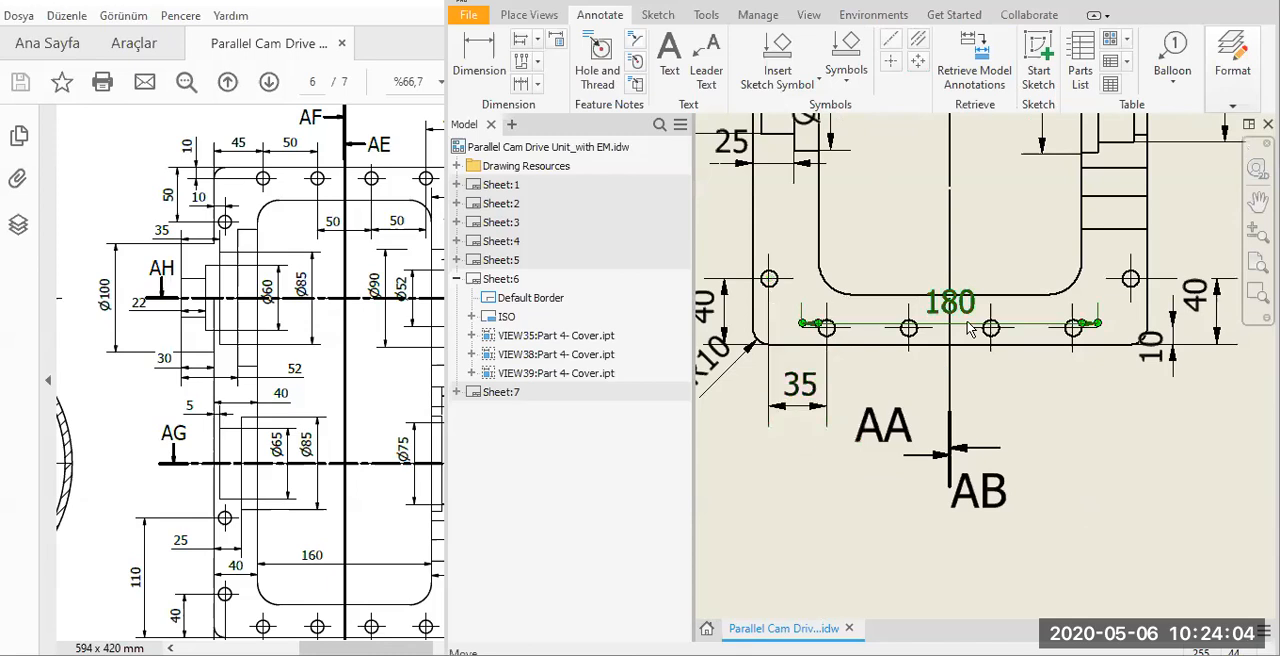
pyautogui.press('Delete')
# Move the R10 radius text below the cover's lower-left corner, clear of the 40 dimension.
pyautogui.moveTo(887, 446); pyautogui.dragTo(1031, 562, button='middle')
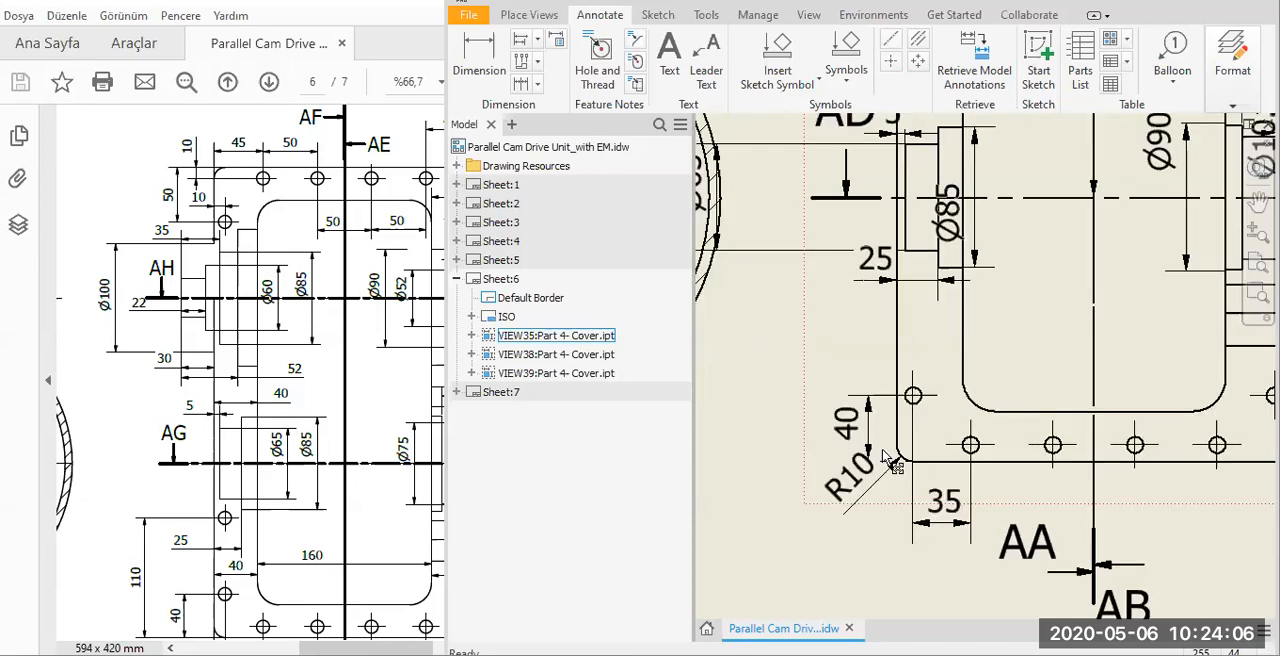
pyautogui.scroll(2, 888, 462)
pyautogui.click(862, 543)
pyautogui.moveTo(858, 538); pyautogui.dragTo(888, 557)
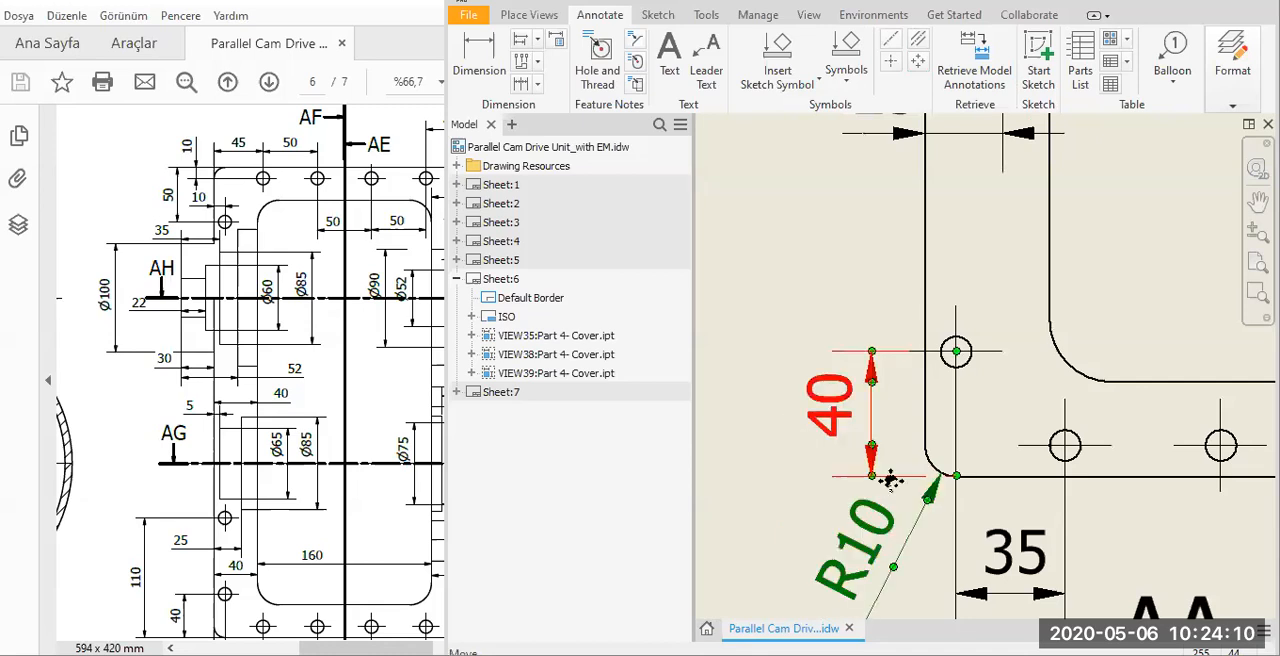
pyautogui.scroll(-3, 900, 546)
# Arrange the Ø85, Ø65, Ø90 and Ø75 boss dimensions side by side inside the cover opening along section line AD.
pyautogui.scroll(3, 955, 435)
pyautogui.moveTo(949, 424); pyautogui.dragTo(1093, 366)
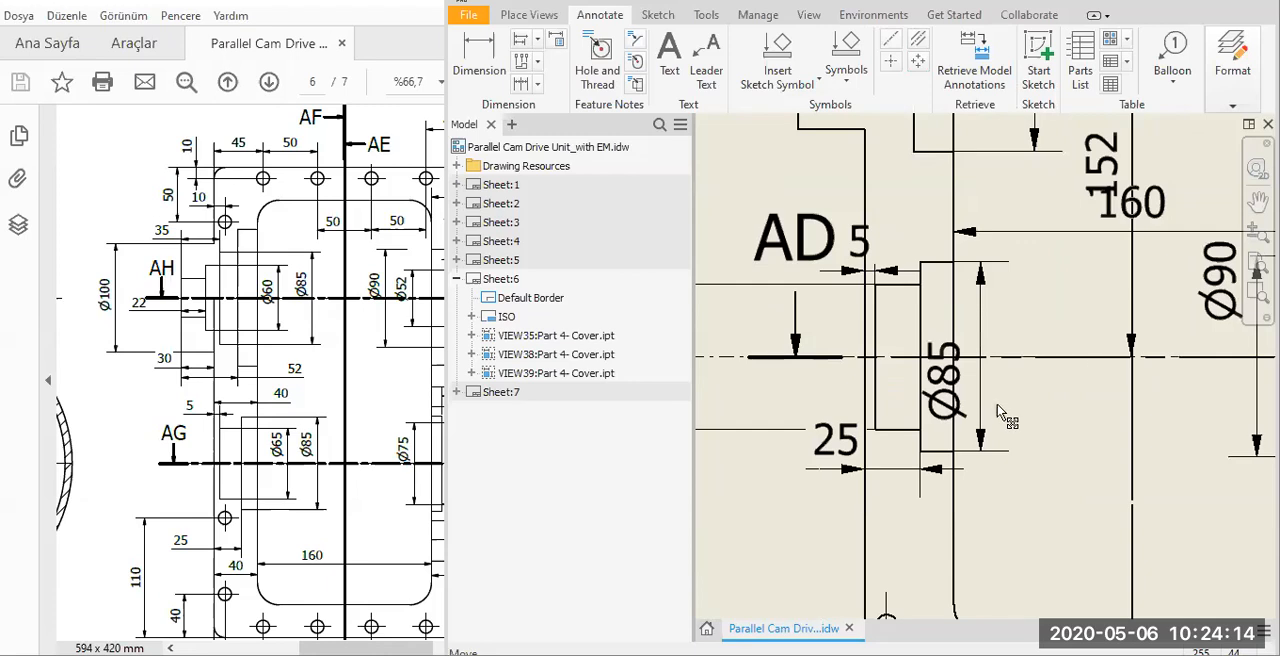
pyautogui.scroll(-2, 980, 374)
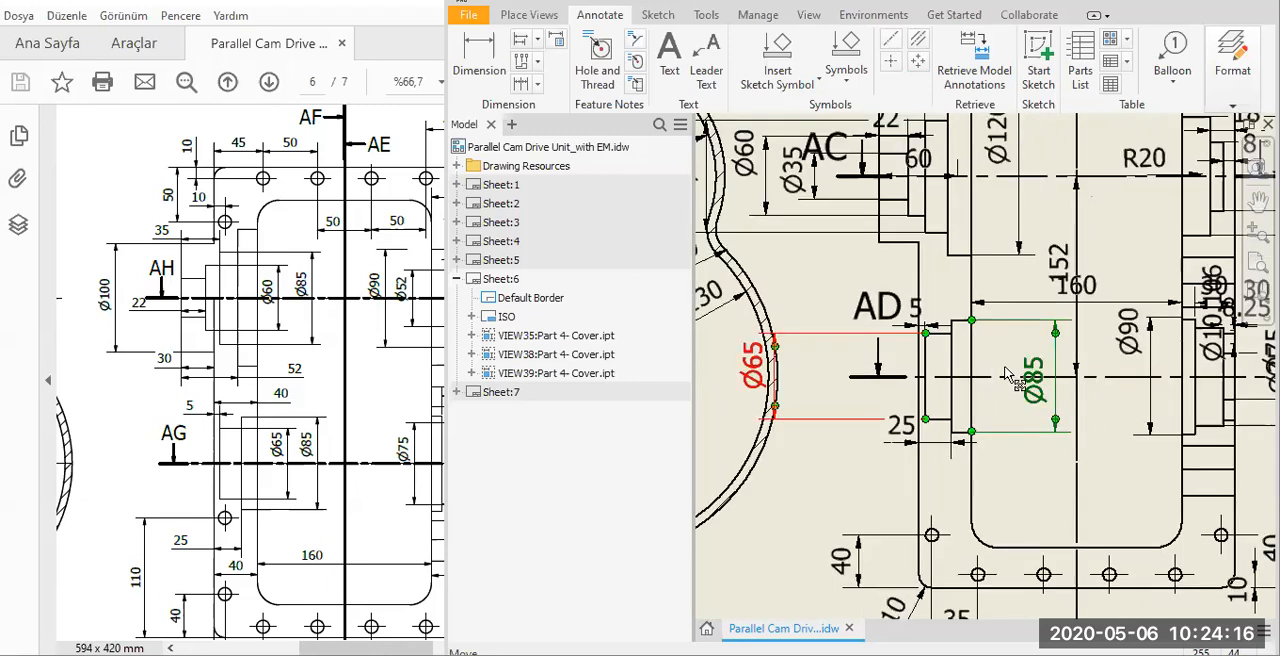
pyautogui.moveTo(1099, 387); pyautogui.dragTo(996, 414, button='middle')
pyautogui.click(470, 484)
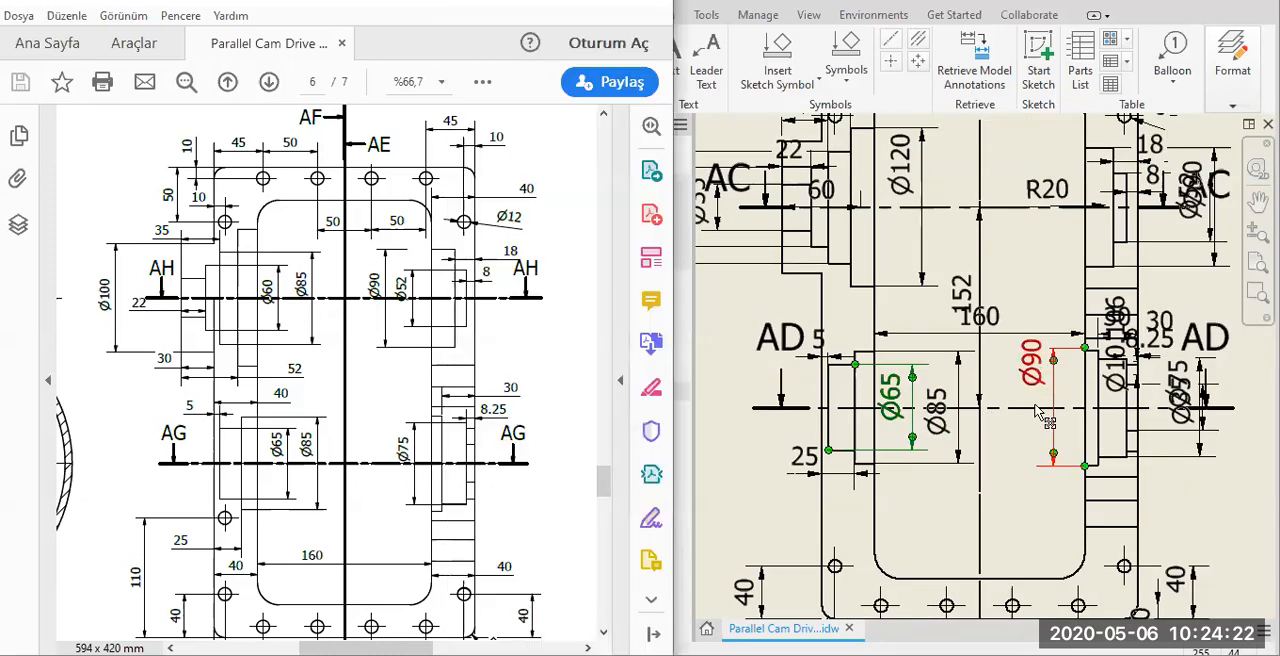
pyautogui.click(1044, 400)
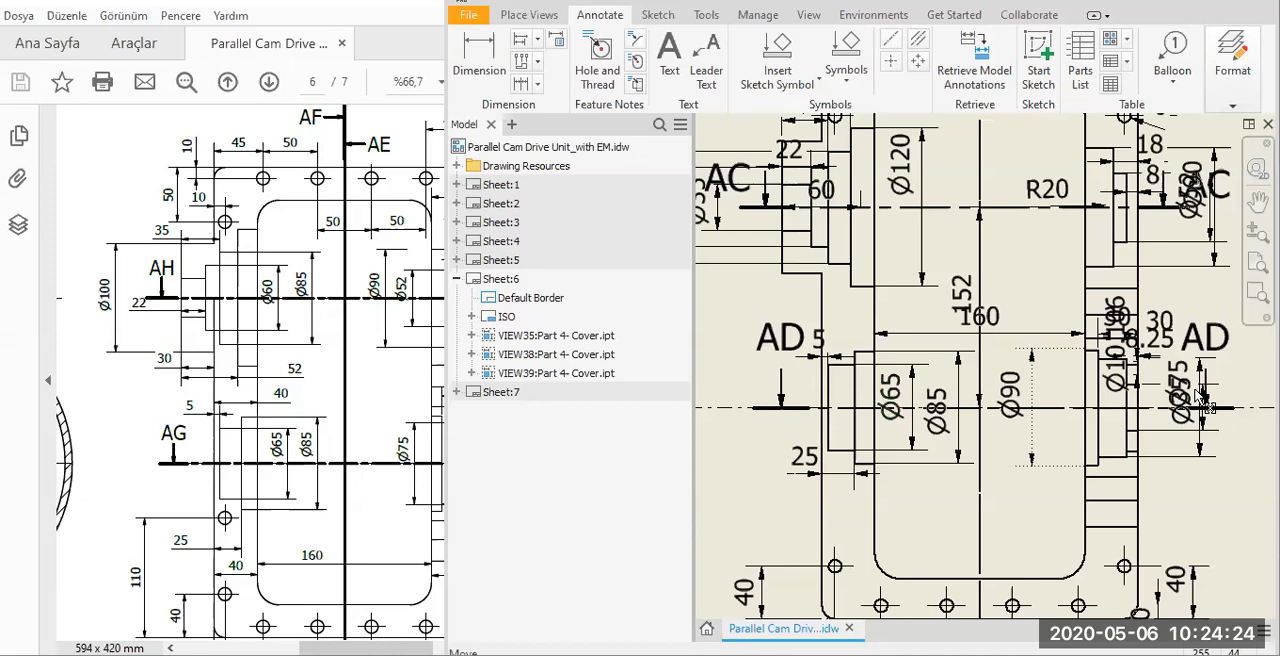
pyautogui.moveTo(1185, 387); pyautogui.dragTo(1049, 402)
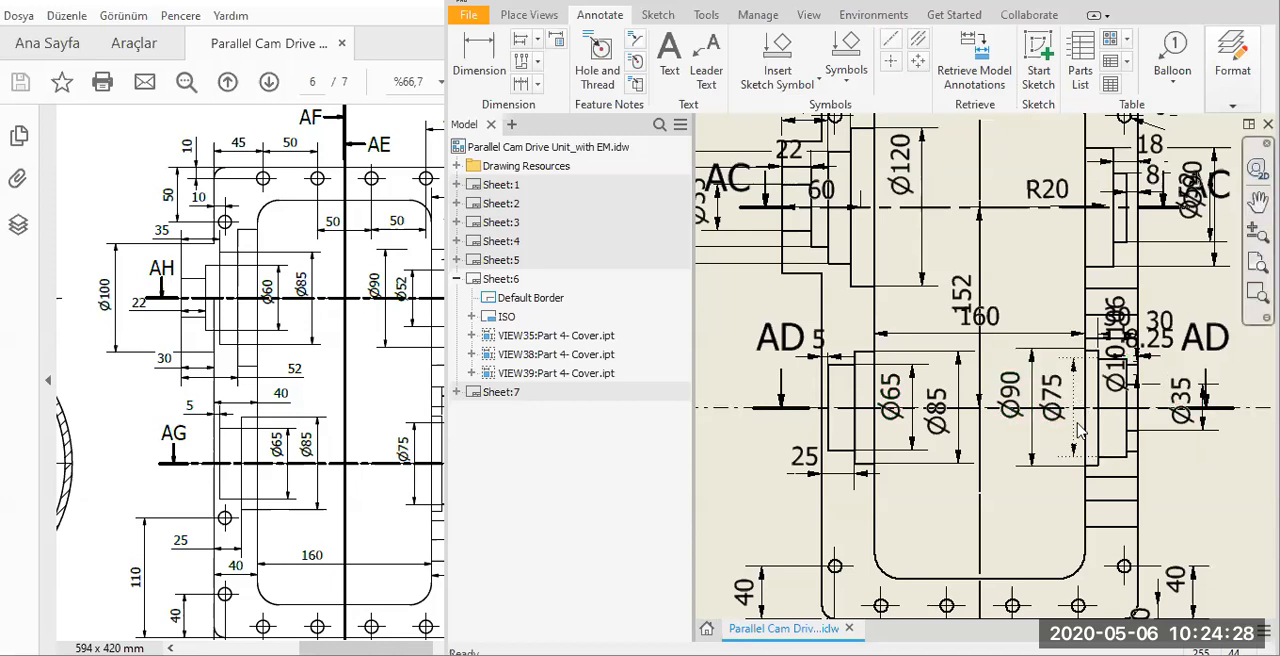
# Move the Ø35 dimension closer to the right-hand lower boss and place its text below the dimension arrows.
pyautogui.scroll(3, 1190, 405)
pyautogui.moveTo(1190, 405); pyautogui.dragTo(1034, 396, button='middle')
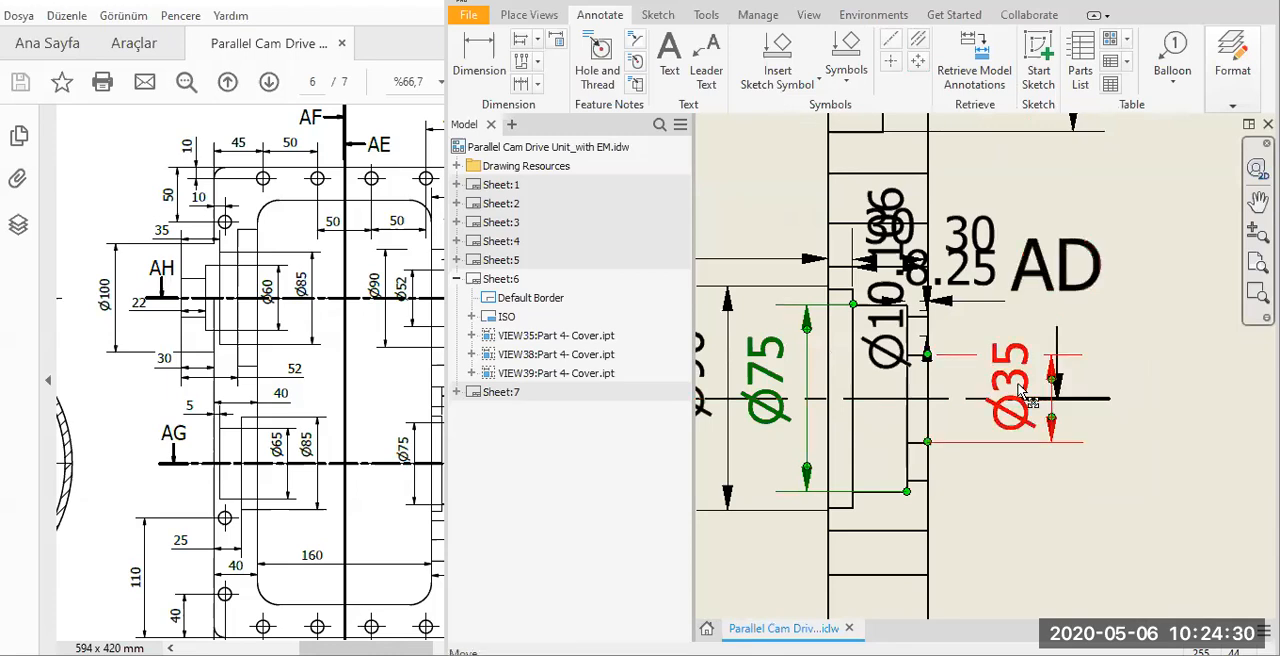
pyautogui.moveTo(1007, 464); pyautogui.dragTo(1014, 572)
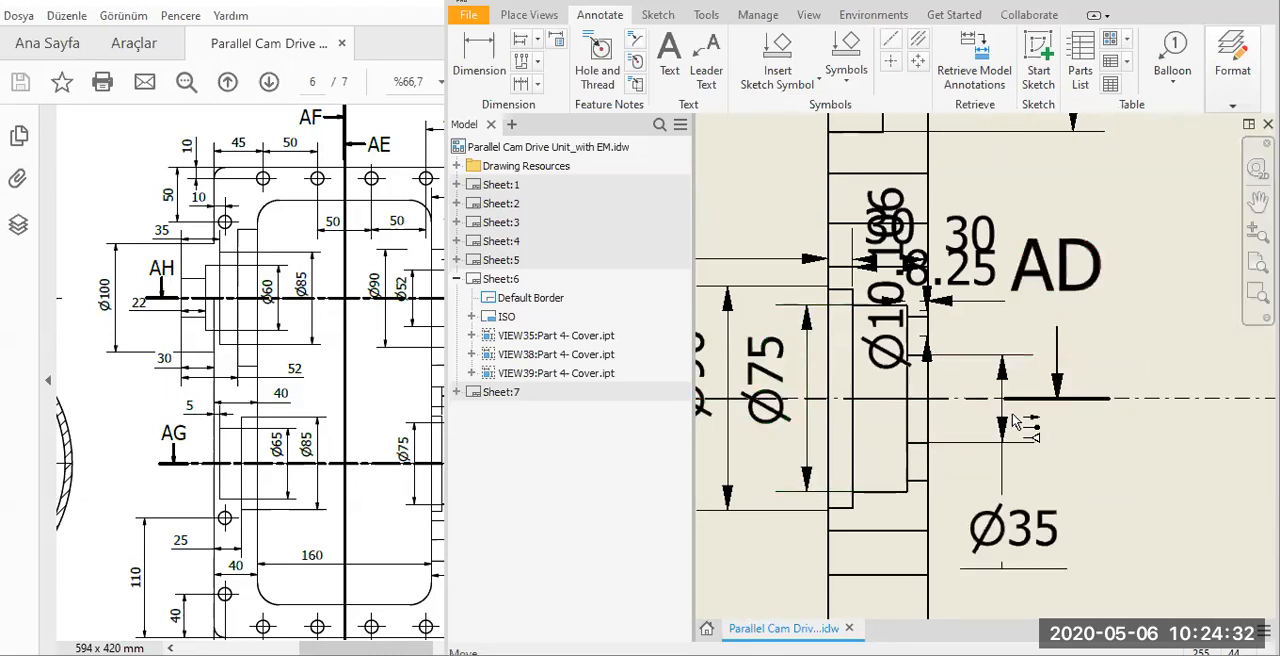
pyautogui.moveTo(1006, 416); pyautogui.dragTo(1007, 418)
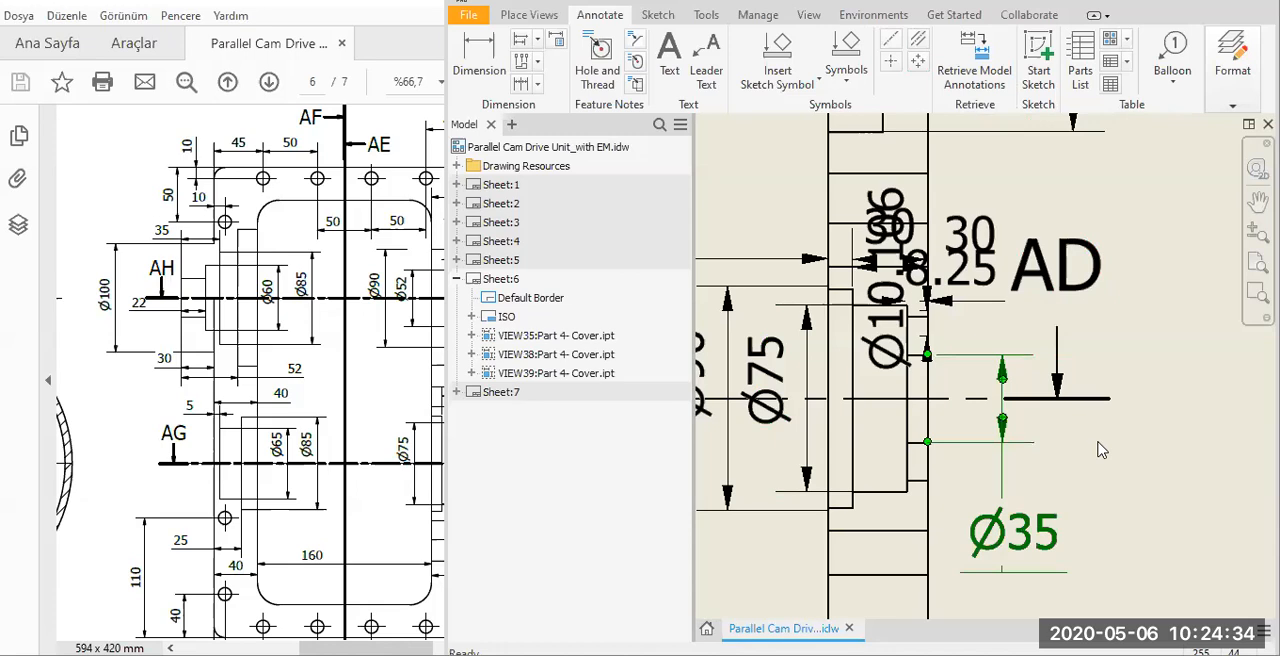
pyautogui.click(1025, 406)
pyautogui.moveTo(1006, 412); pyautogui.dragTo(1012, 412)
pyautogui.scroll(-3, 1012, 412)
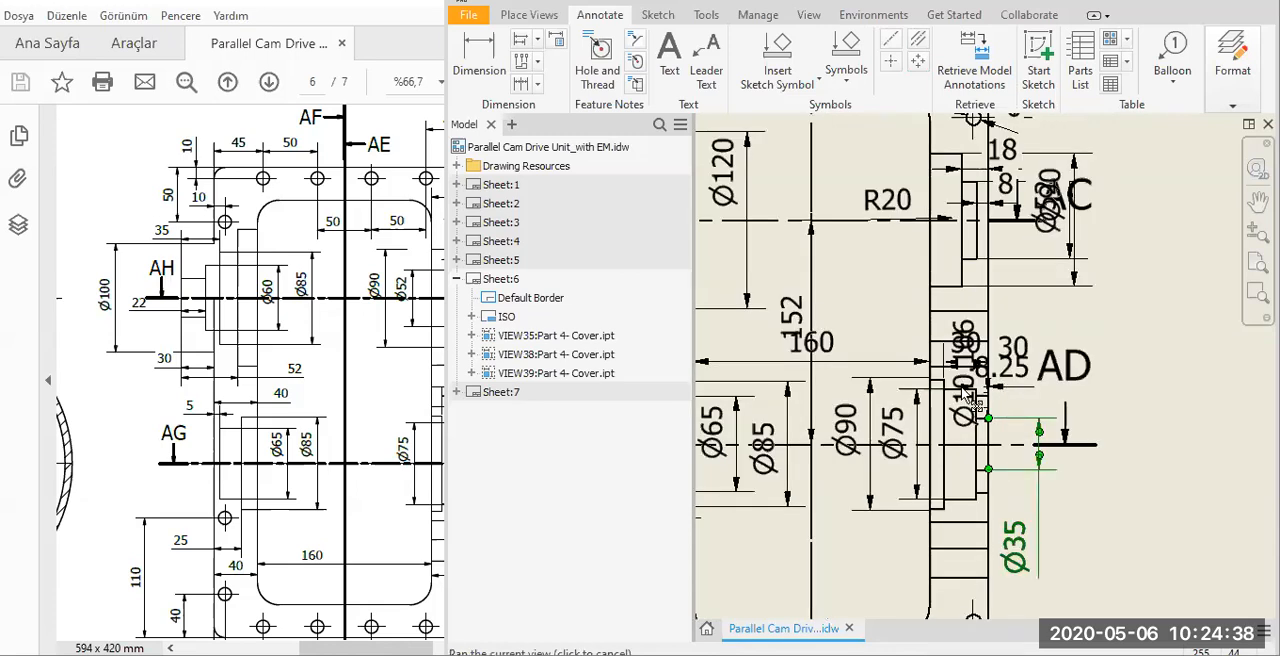
# Delete the overlapping 8.25 and Ø10.106 dimensions above the right-hand lower boss.
pyautogui.scroll(3, 1017, 401)
pyautogui.click(1017, 400)
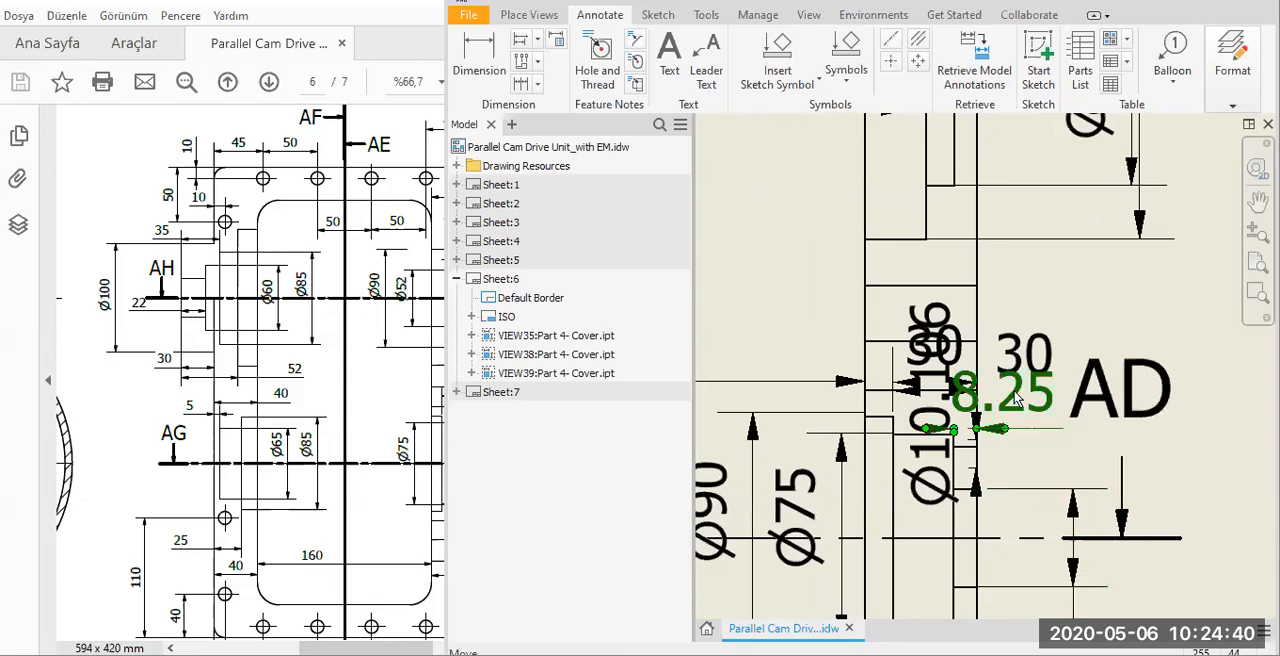
pyautogui.press('Delete')
pyautogui.click(942, 355)
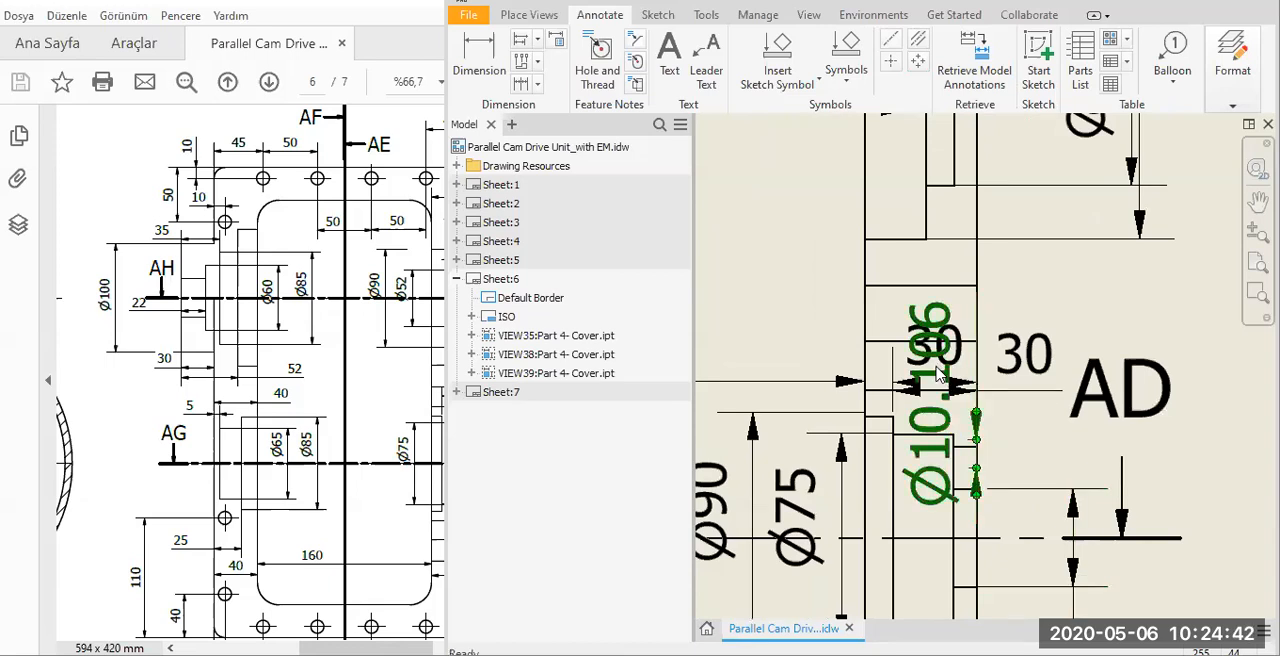
pyautogui.press('Delete')
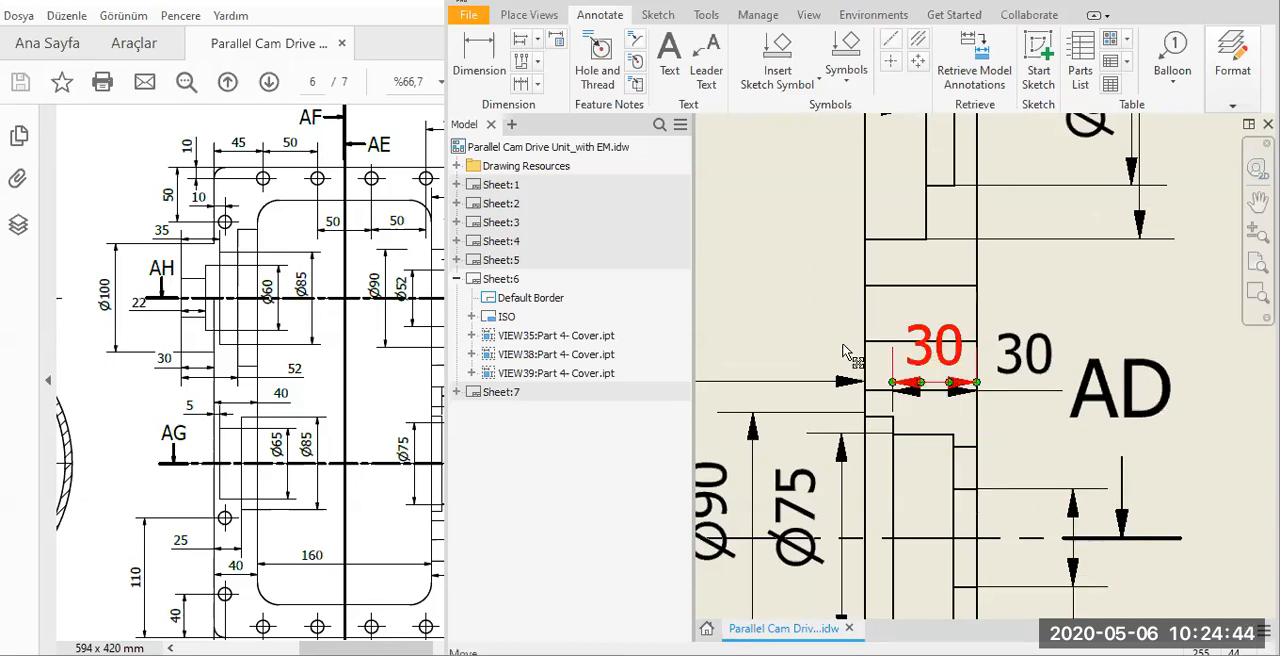
# Delete the duplicate 30 dimension at the cover's right edge and shift the remaining one upward, clear of section label AD.
pyautogui.moveTo(920, 381); pyautogui.dragTo(840, 340)
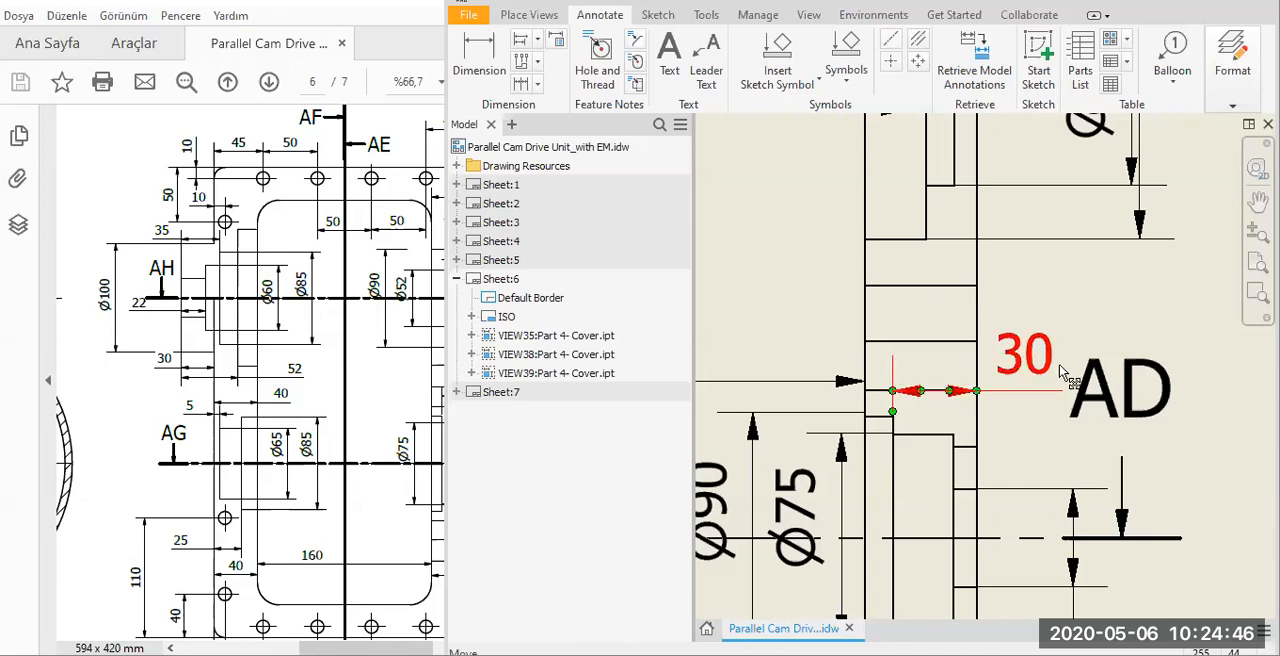
pyautogui.moveTo(1058, 366); pyautogui.dragTo(1029, 361)
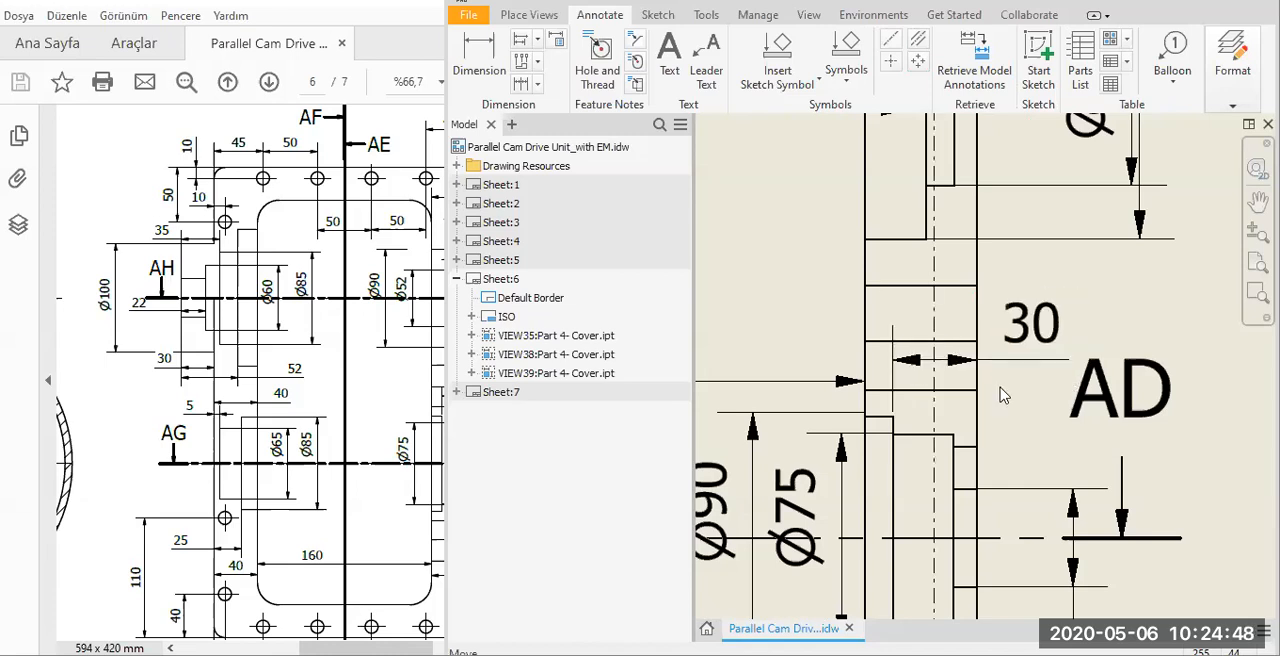
pyautogui.scroll(-4, 1001, 390)
pyautogui.moveTo(1001, 390); pyautogui.dragTo(1119, 395, button='middle')
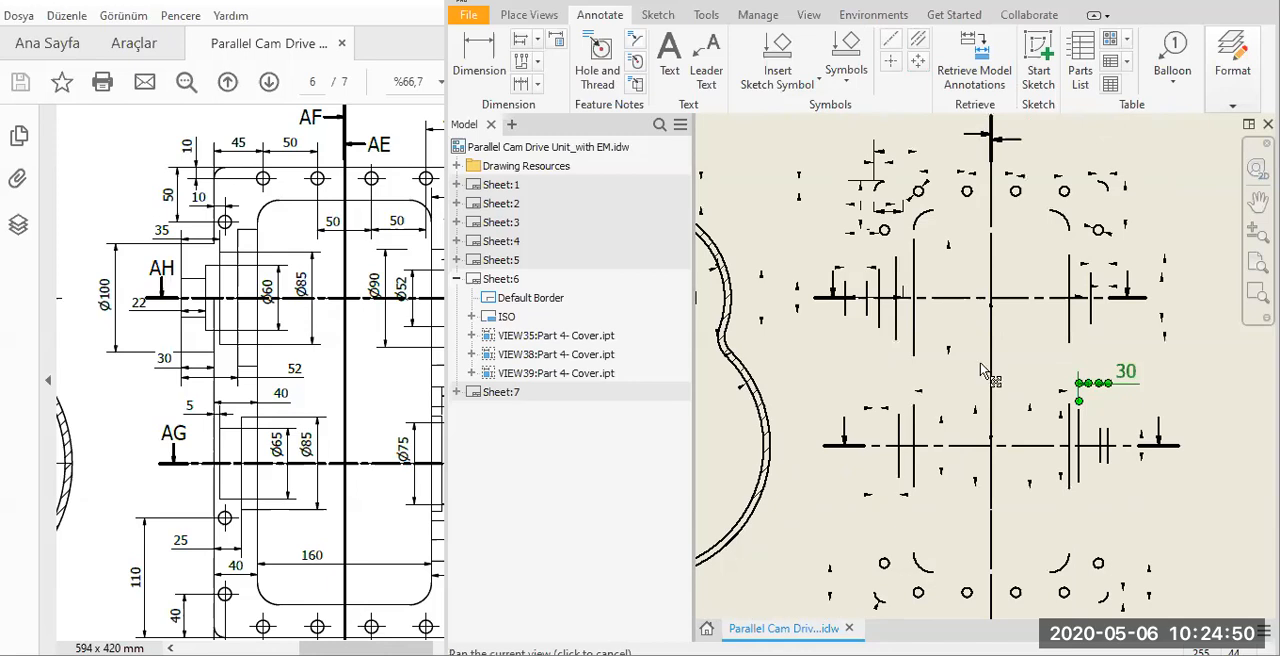
# Delete the vertical 152 dimension between section lines AC and AD in the main view.
pyautogui.scroll(5, 1048, 402)
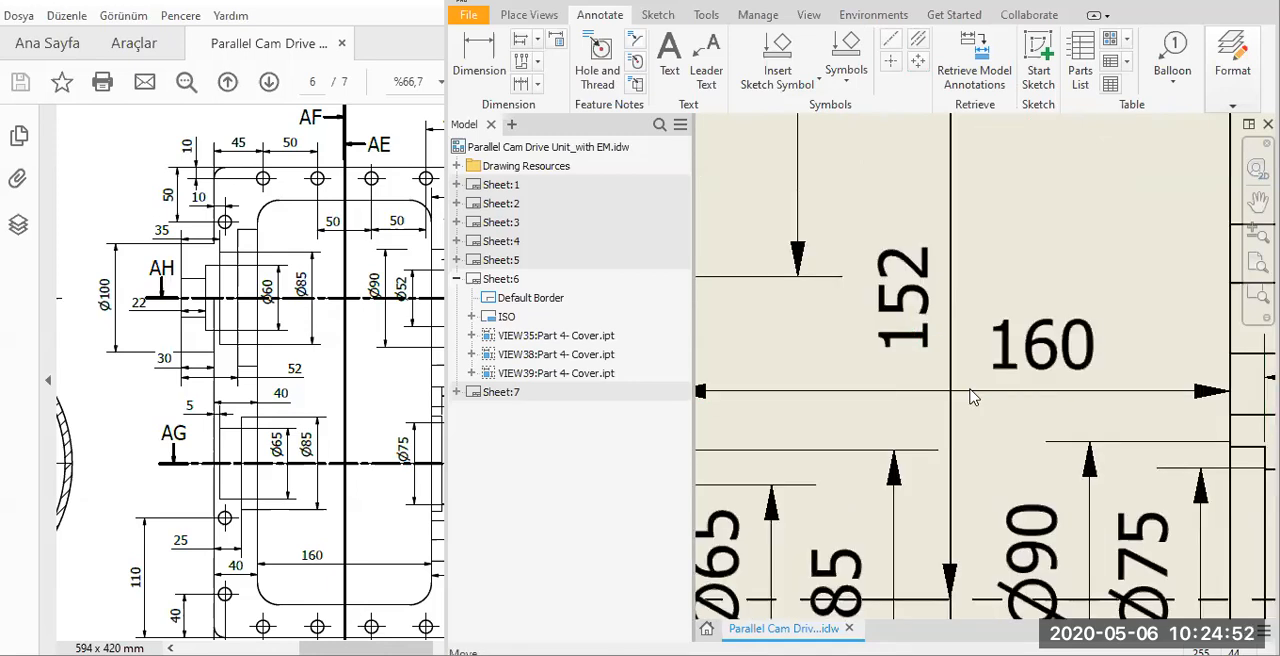
pyautogui.scroll(-2, 965, 395)
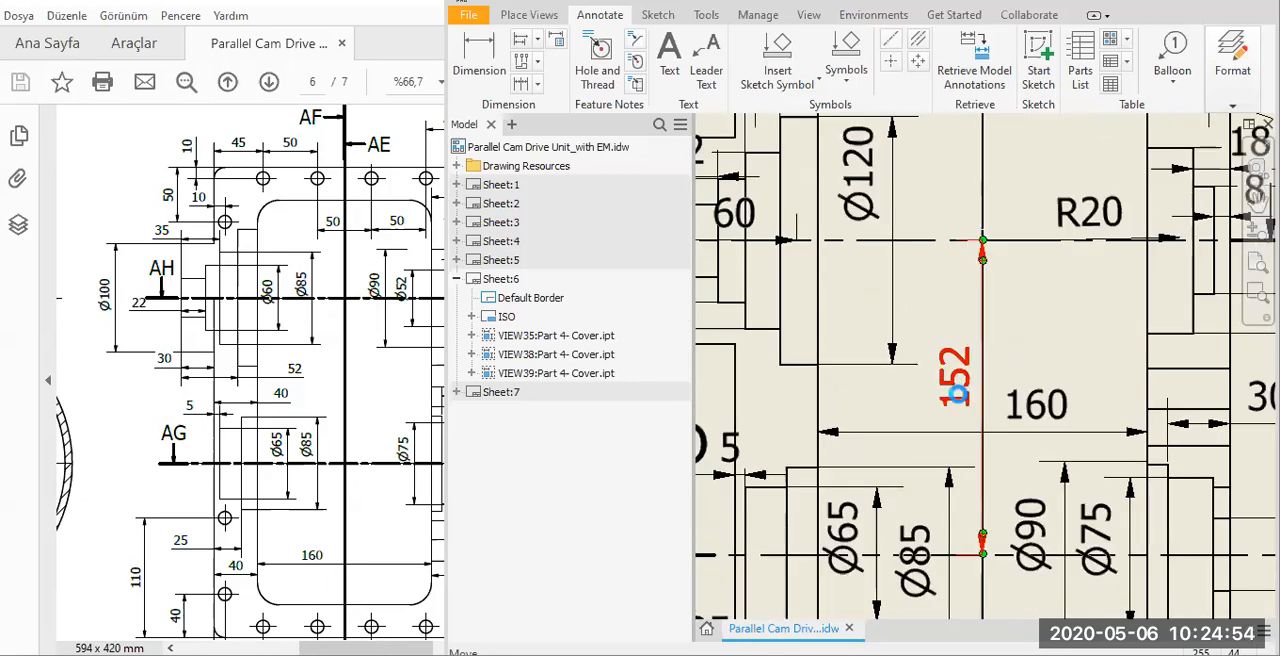
pyautogui.scroll(-3, 895, 409)
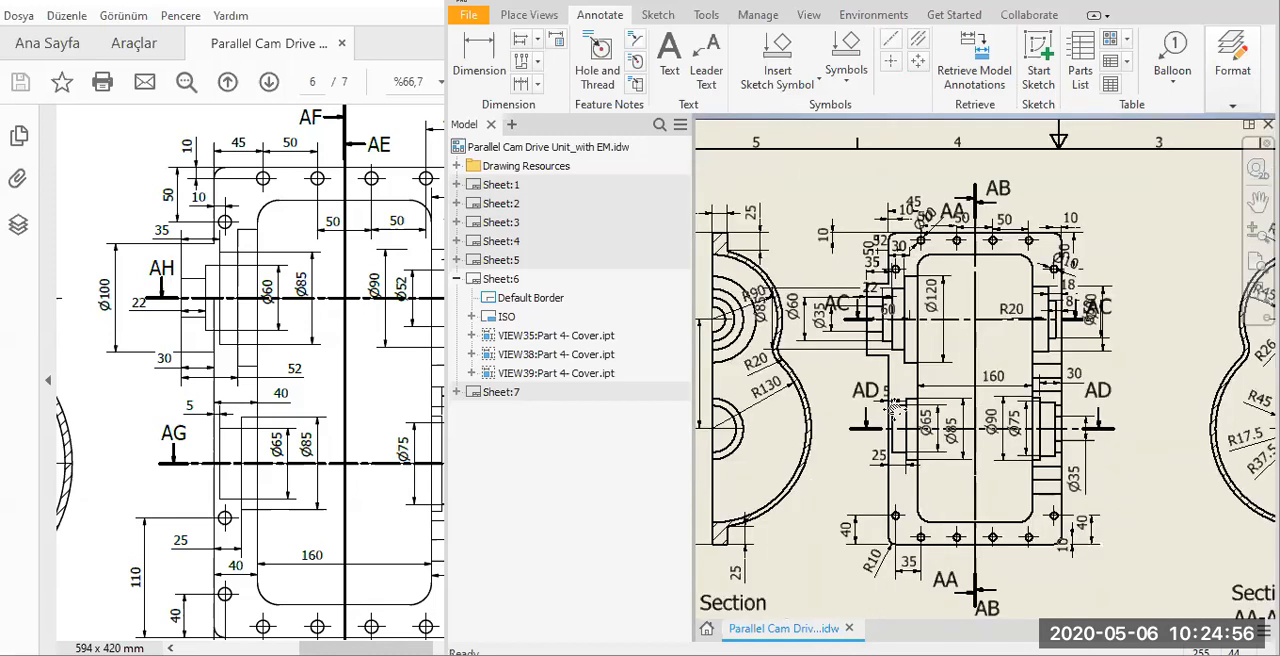
pyautogui.scroll(-2, 987, 376)
pyautogui.scroll(5, 987, 376)
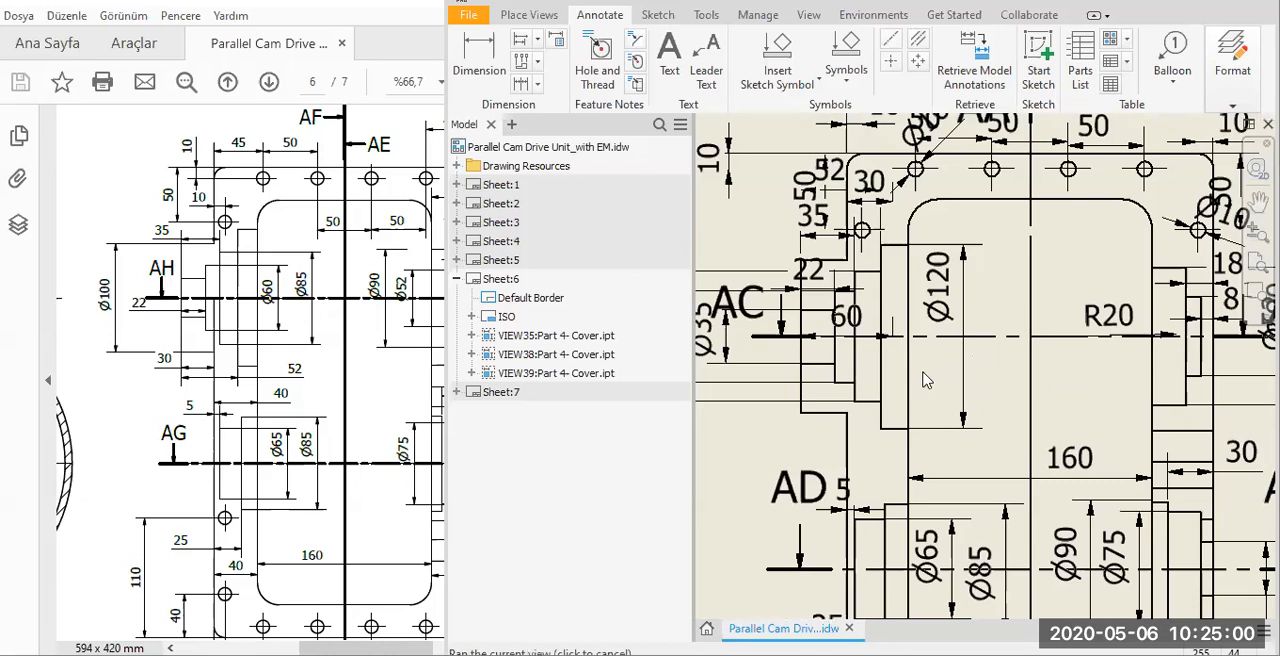
# Delete the R20 radius dimension inside the cover opening at section line AC.
pyautogui.moveTo(1117, 324); pyautogui.dragTo(919, 370, button='middle')
pyautogui.scroll(4, 919, 370)
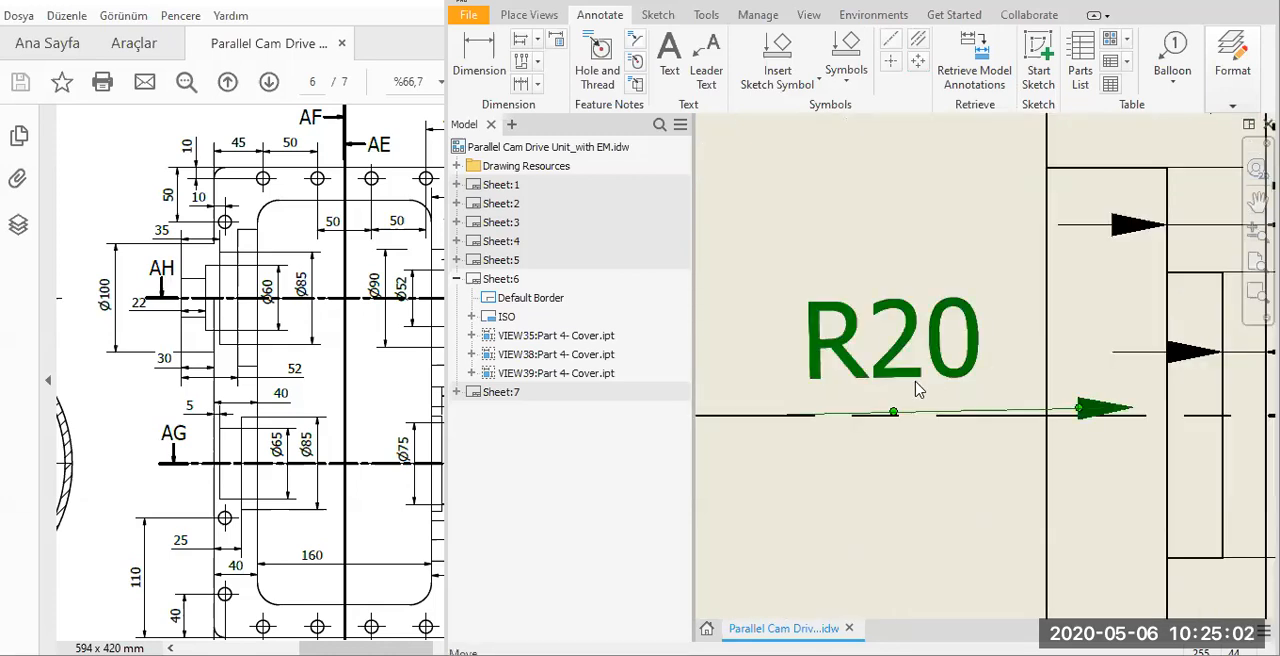
pyautogui.scroll(-4, 963, 338)
pyautogui.moveTo(996, 357); pyautogui.dragTo(1018, 393)
pyautogui.scroll(-2, 1018, 393)
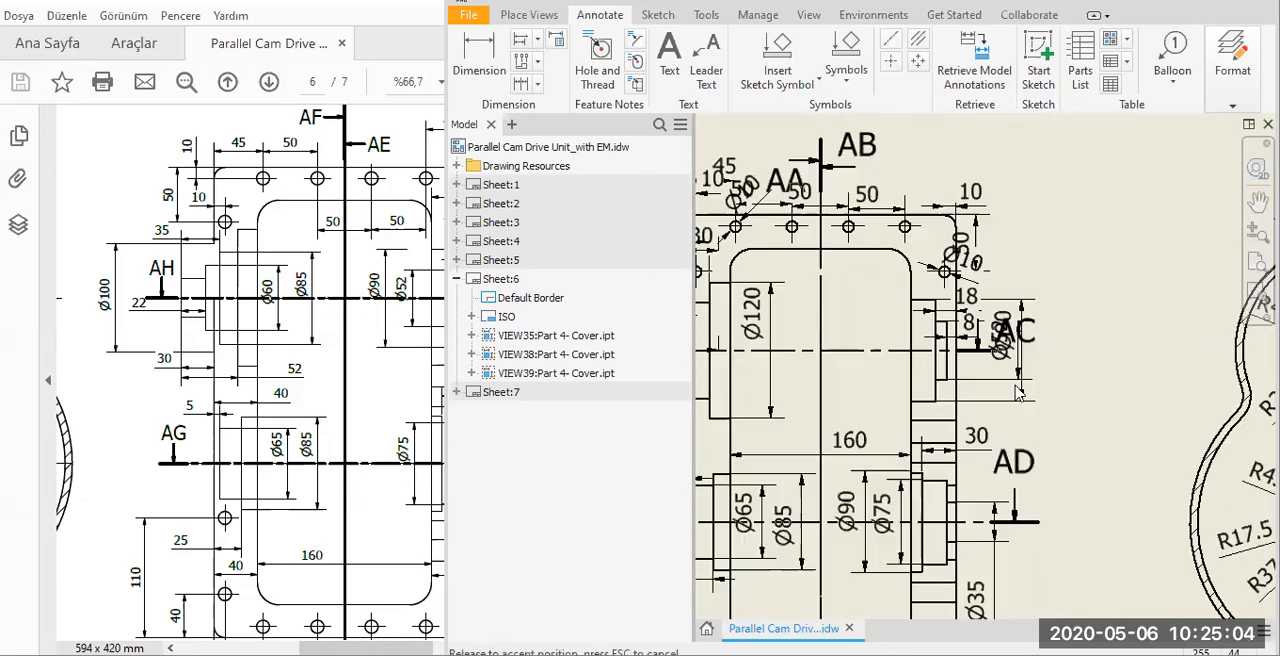
# Move the overlapping Ø52 and Ø90 dimensions inside the cover opening and shift the right-hand AC section label farther outward.
pyautogui.moveTo(1126, 576); pyautogui.dragTo(929, 286, button='middle')
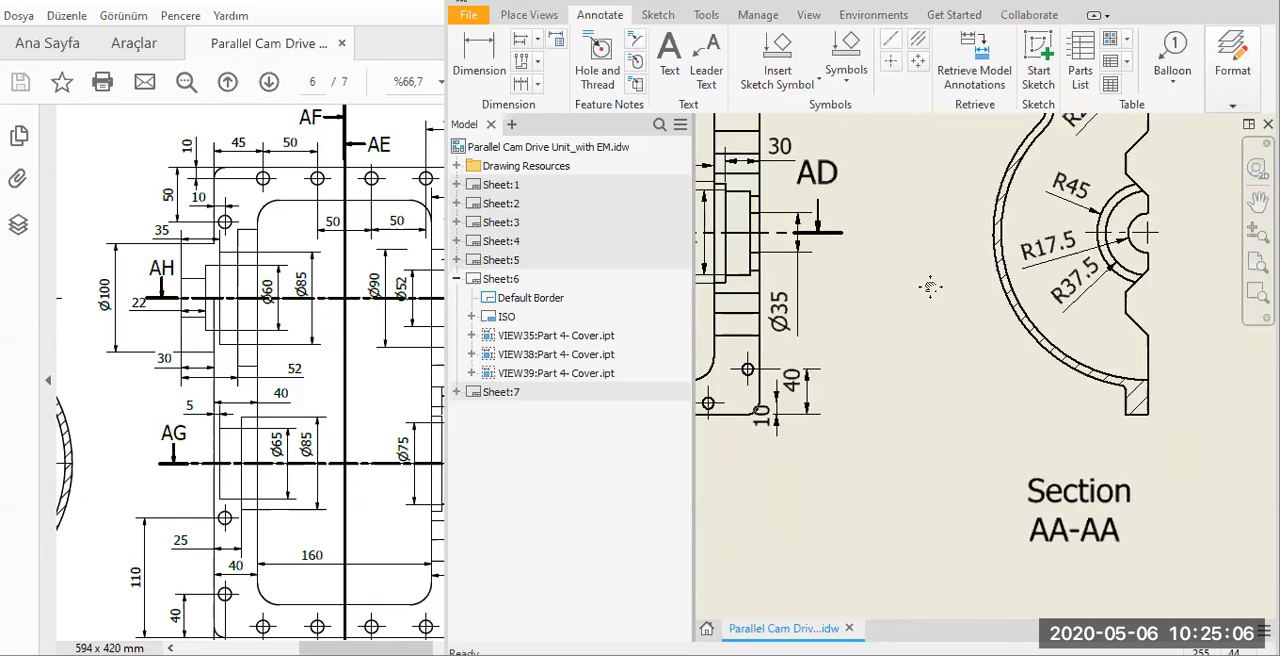
pyautogui.scroll(-2, 957, 418)
pyautogui.scroll(-2, 930, 400)
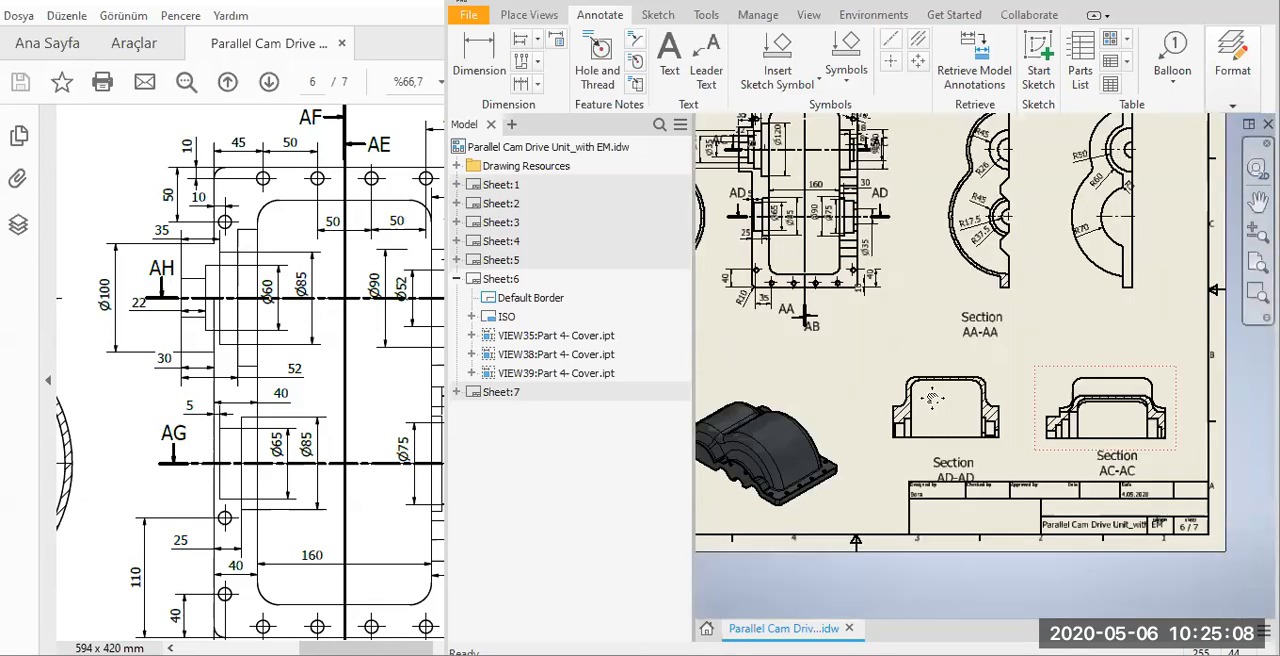
pyautogui.scroll(2, 940, 345)
pyautogui.scroll(2, 945, 342)
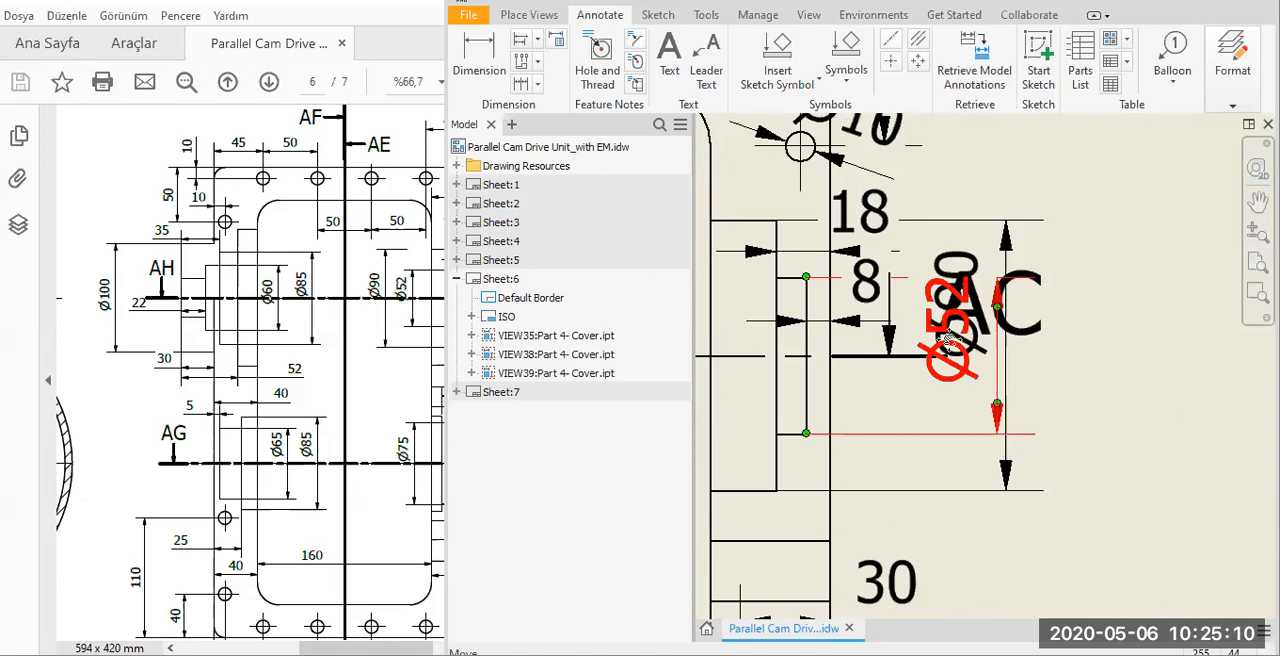
pyautogui.moveTo(983, 354); pyautogui.dragTo(1085, 366, button='middle')
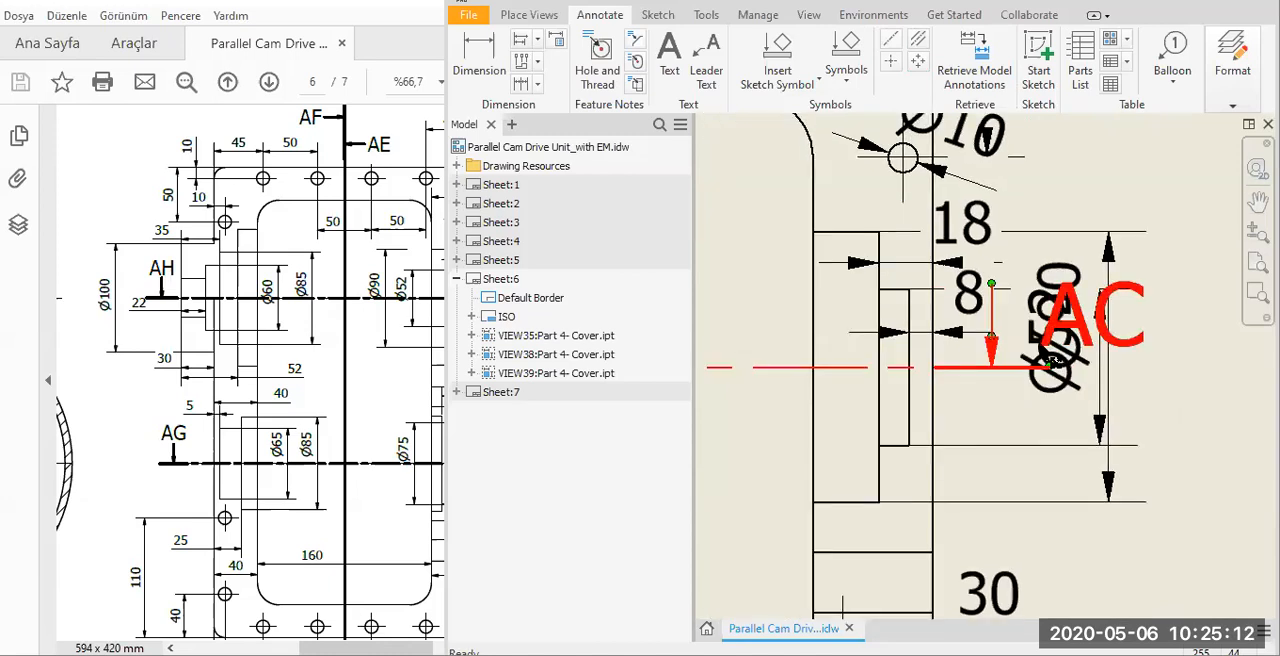
pyautogui.moveTo(812, 358); pyautogui.dragTo(775, 365)
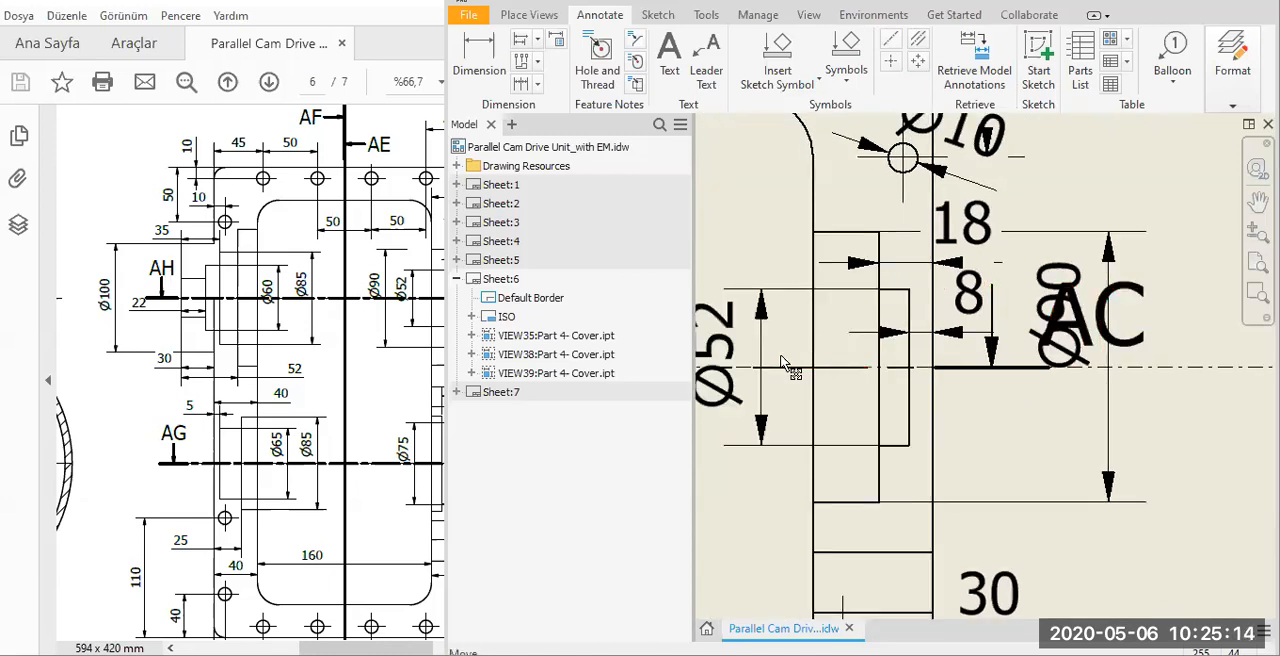
pyautogui.moveTo(1028, 339); pyautogui.dragTo(1087, 325, button='middle')
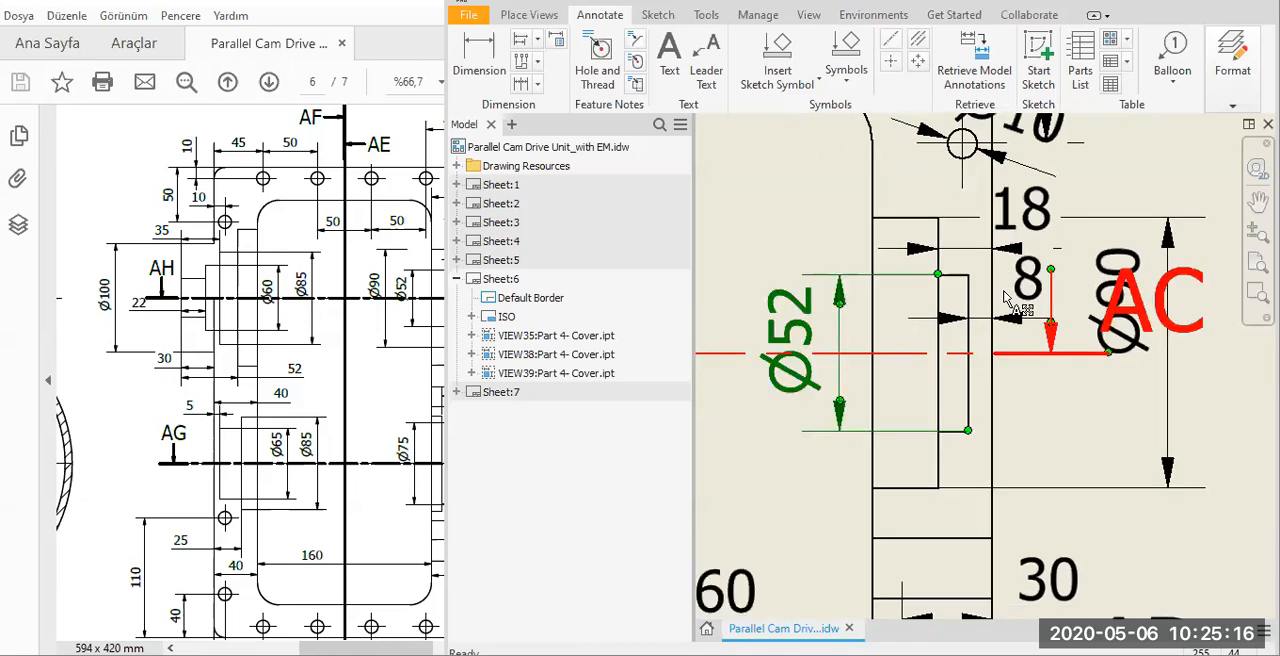
pyautogui.moveTo(1147, 296); pyautogui.dragTo(748, 302)
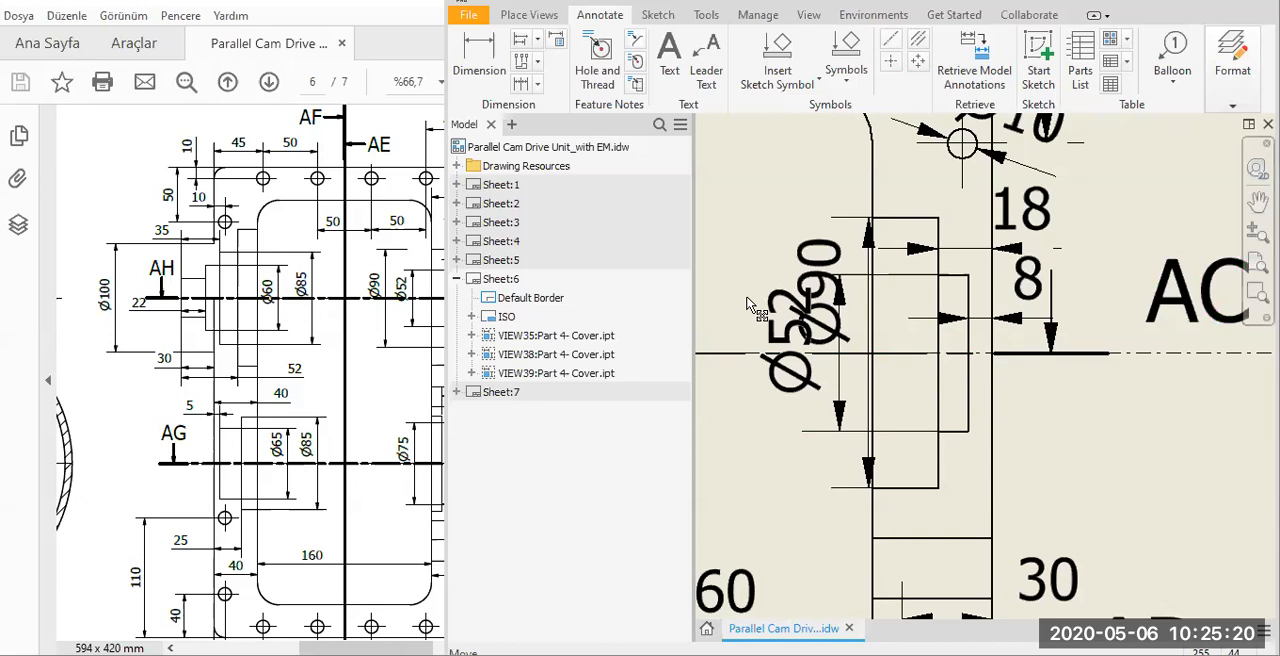
# Move the Ø10 hole dimension text outside the cover's right edge, clear of the vertical 50 dimension.
pyautogui.scroll(2, 916, 438)
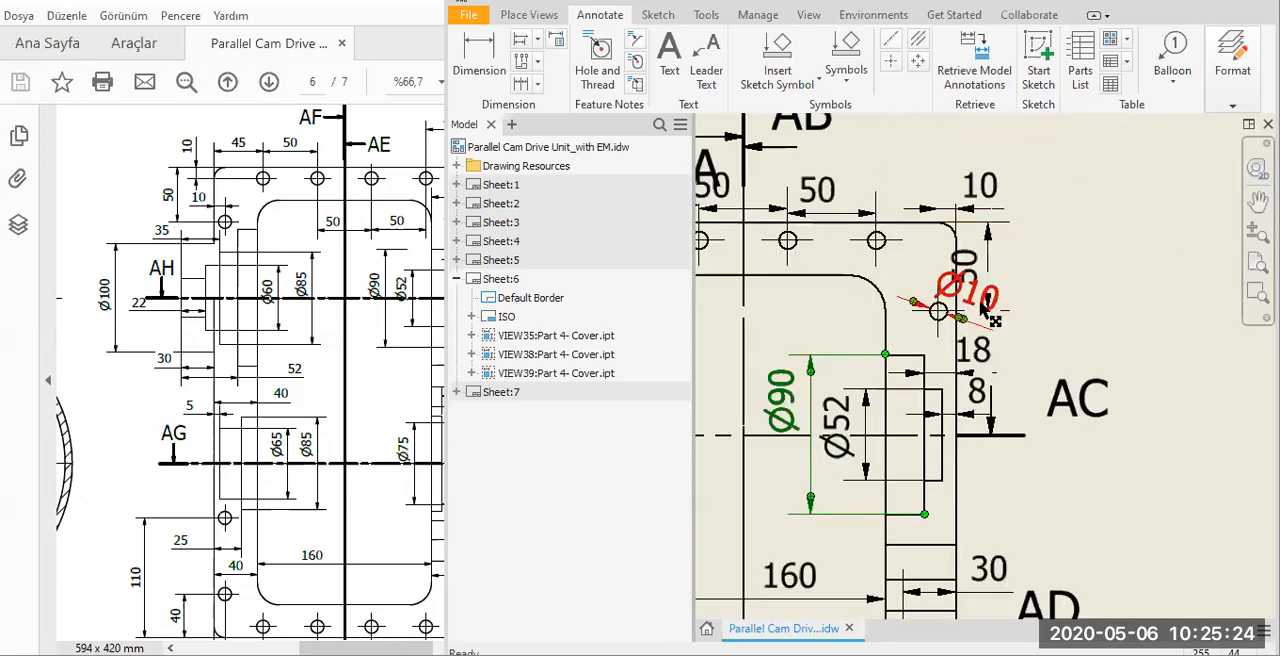
pyautogui.click(1044, 329)
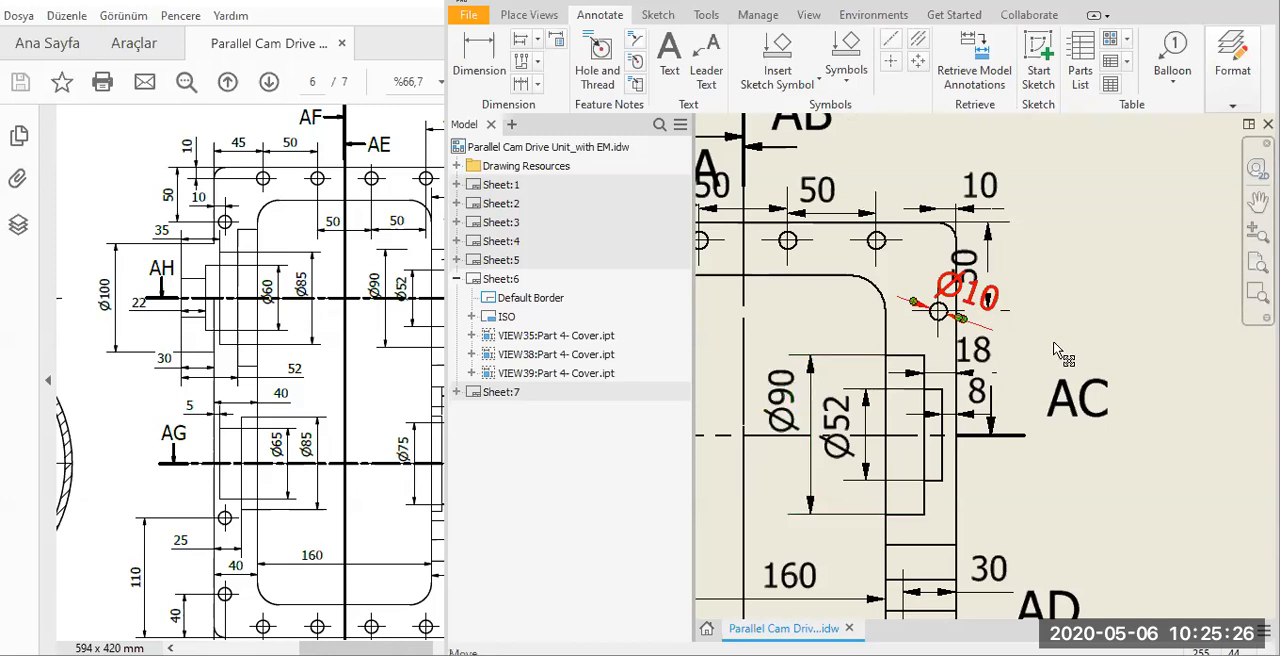
pyautogui.moveTo(1050, 356); pyautogui.dragTo(1058, 345)
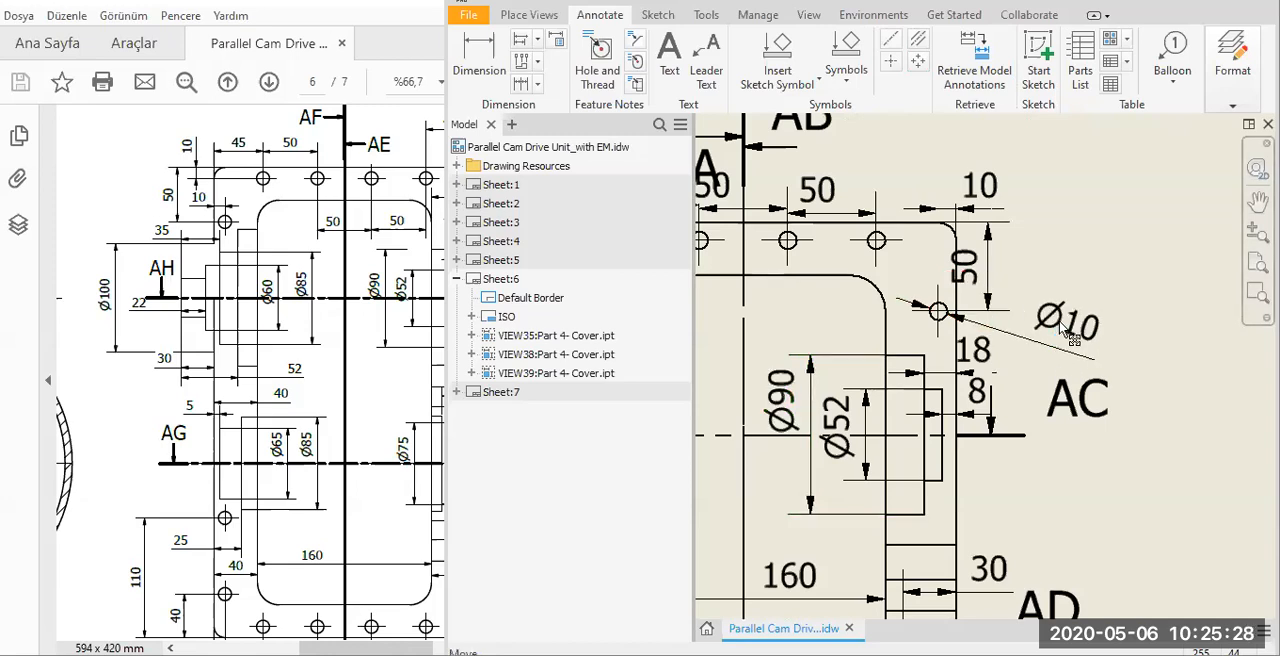
# Set the model dimension of the Ø10 hole near the upper-right corner to 12 mm, matching the reference PDF.
pyautogui.rightClick(1058, 305)
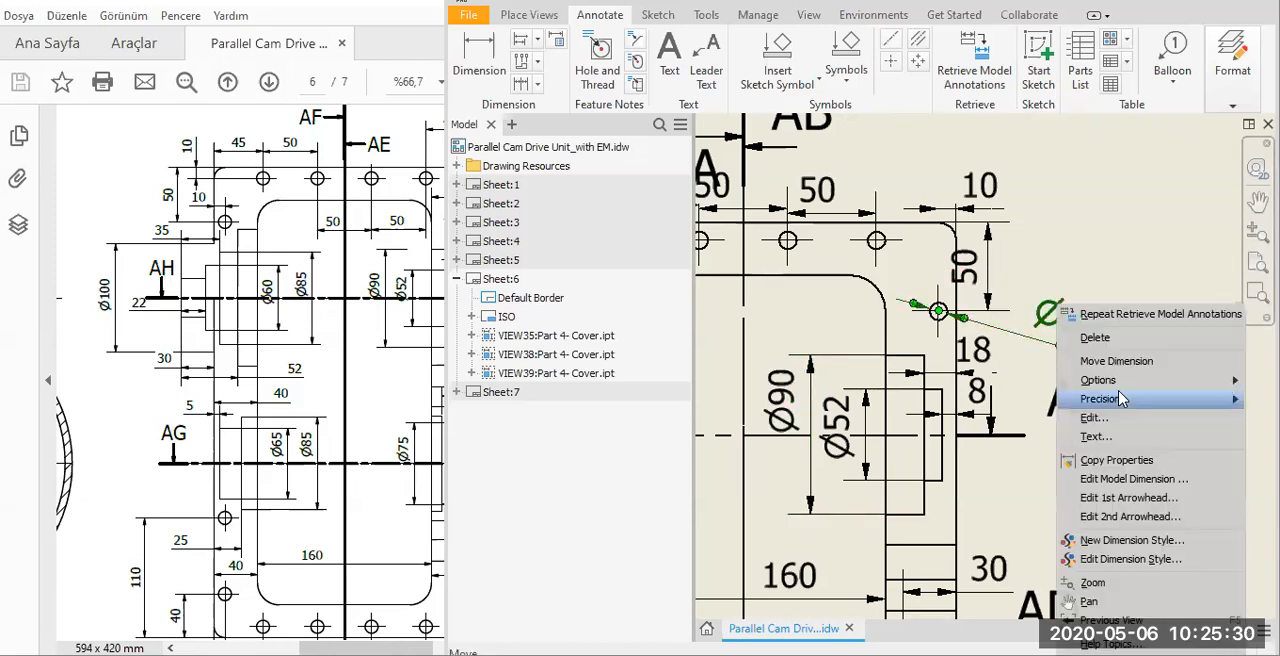
pyautogui.click(372, 438)
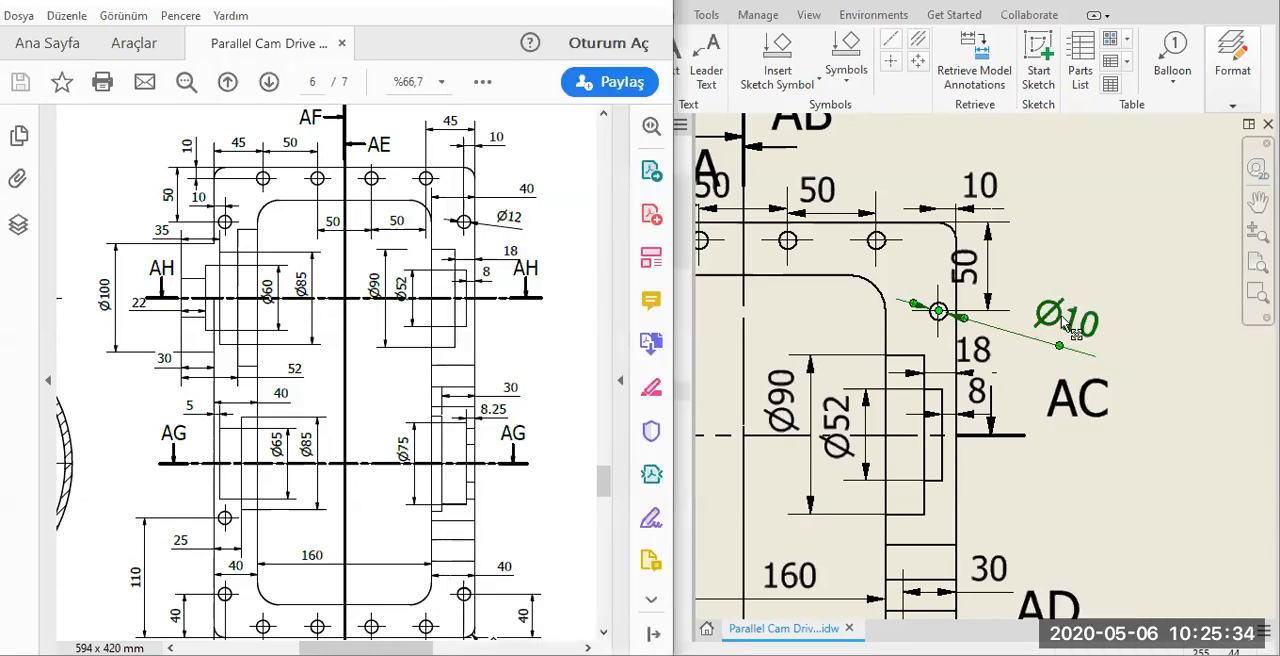
pyautogui.rightClick(1060, 308)
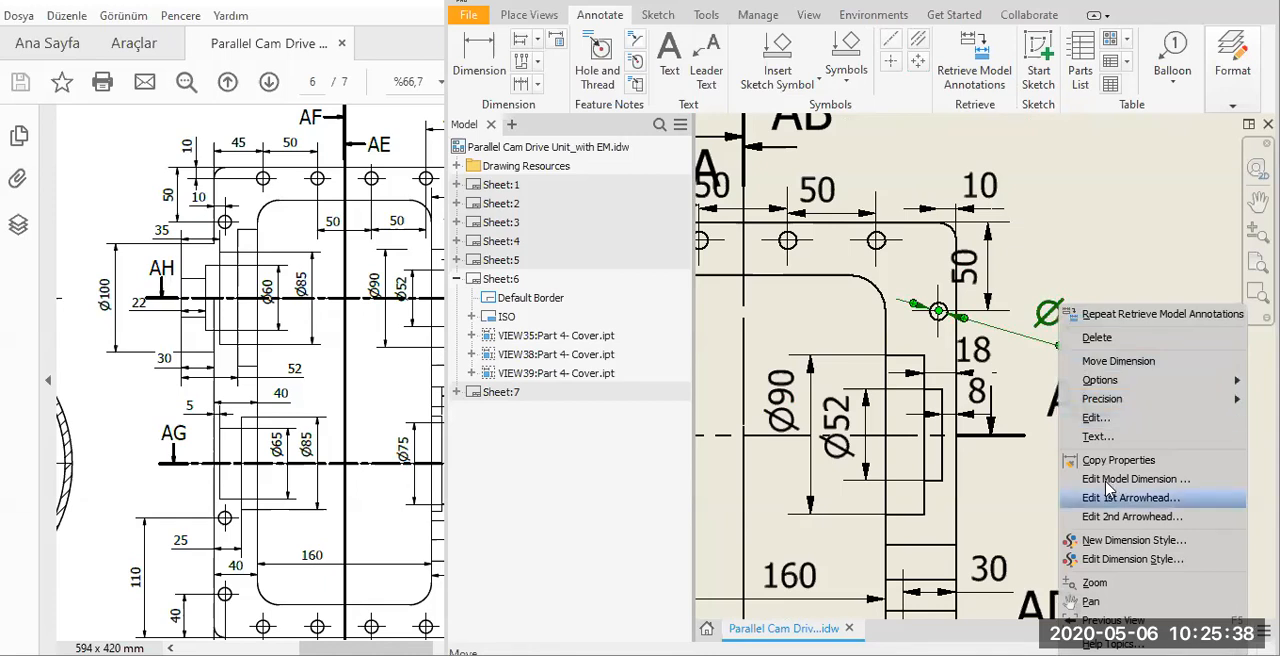
pyautogui.press('Up')
pyautogui.press('Return')
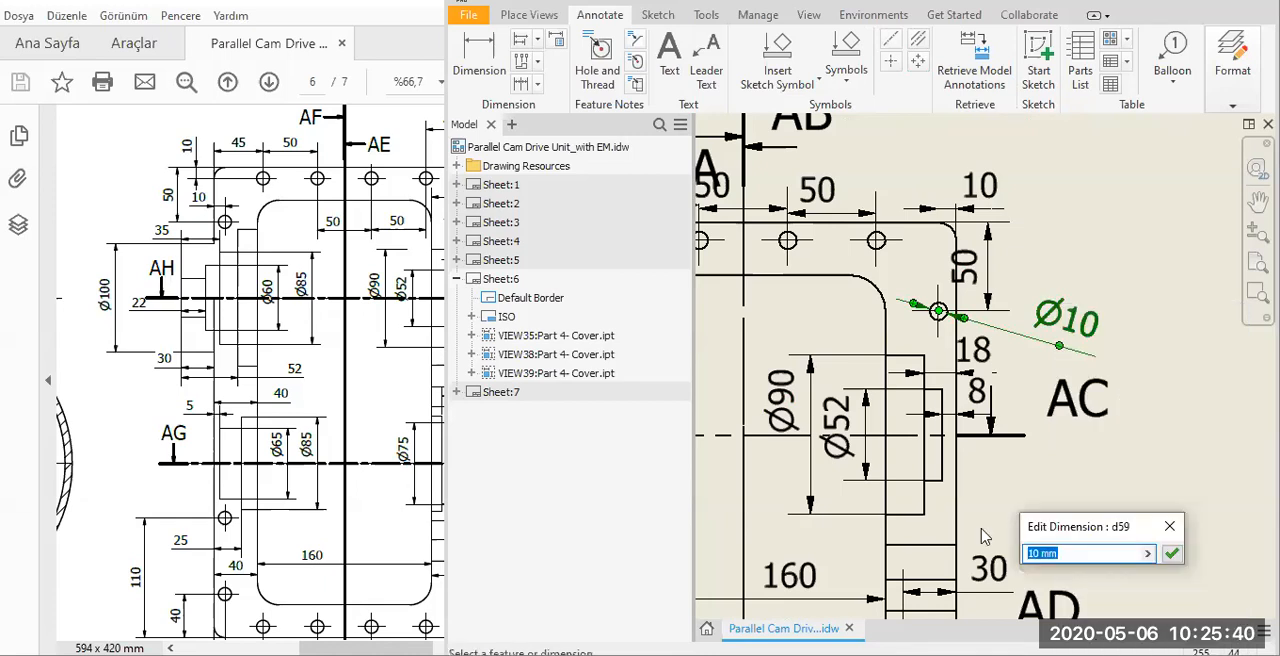
pyautogui.write('12')
pyautogui.press('Return')
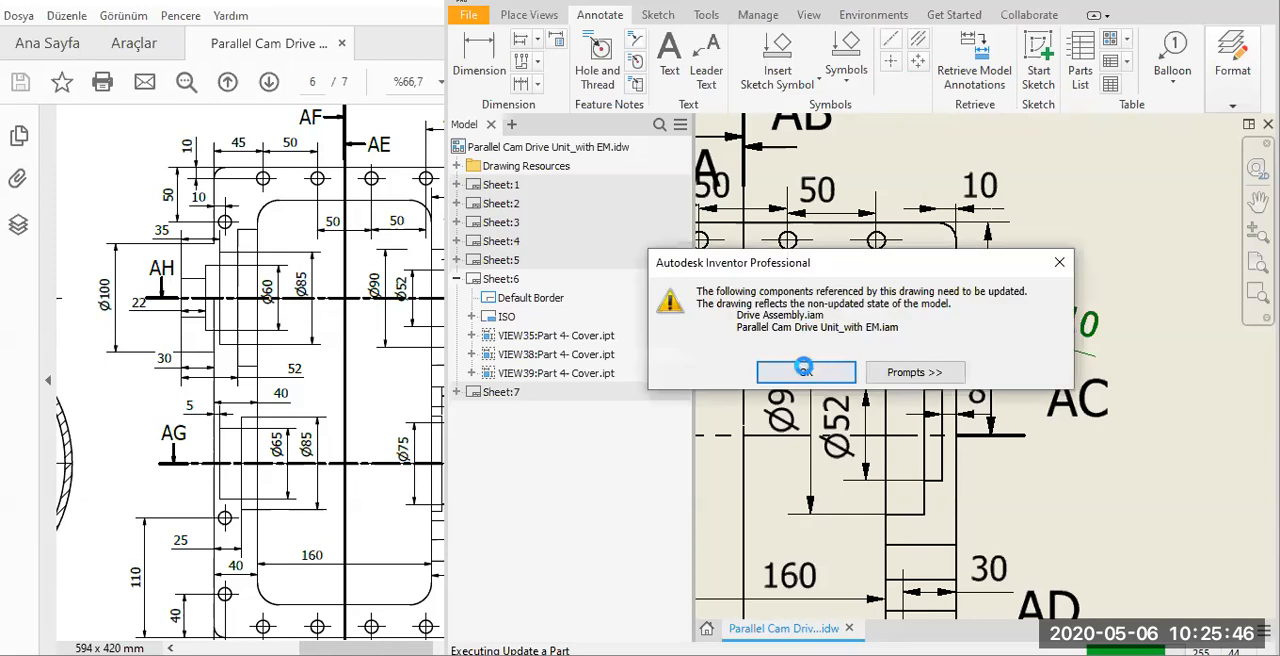
pyautogui.click(805, 371)
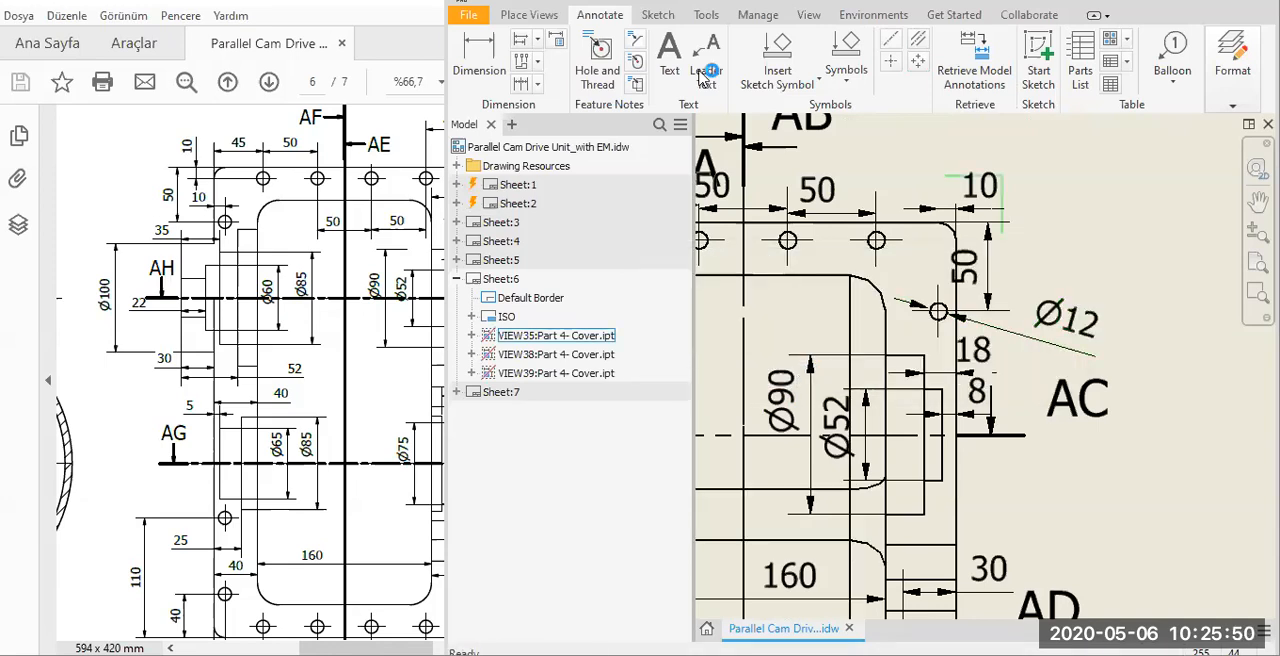
# Try to dimension the rightmost hole along the cover's upper edge, and undo the 12 mm model dimension edit.
pyautogui.click(481, 60)
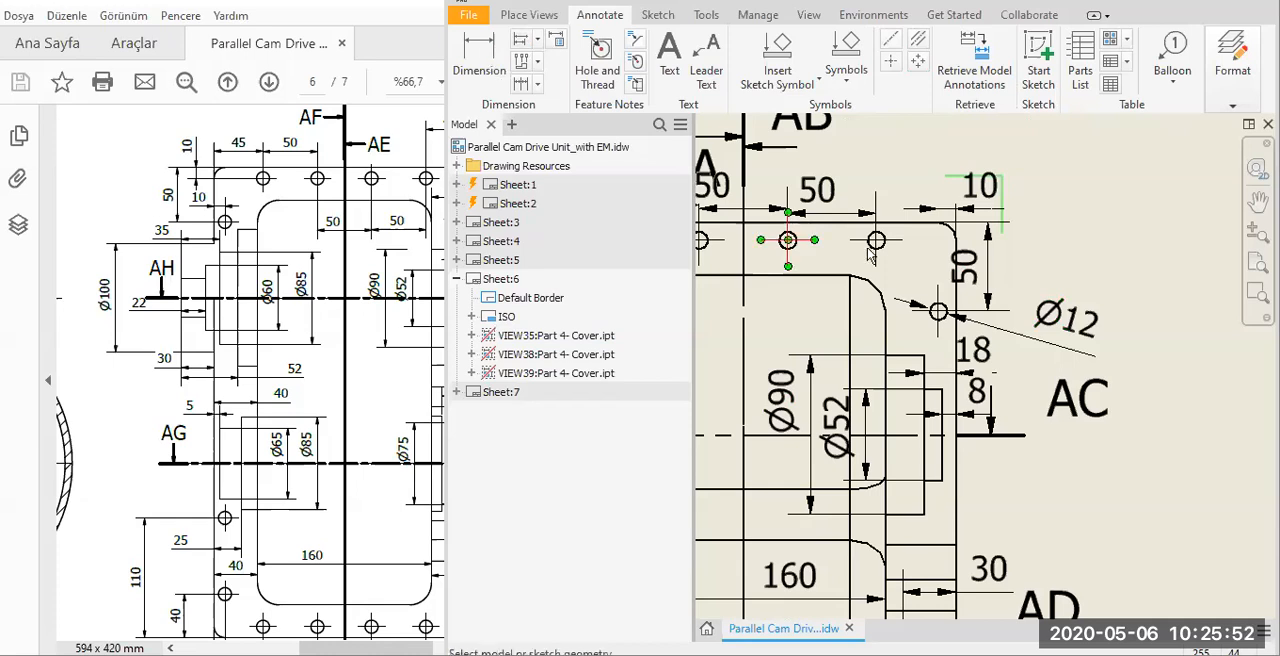
pyautogui.scroll(5, 870, 255)
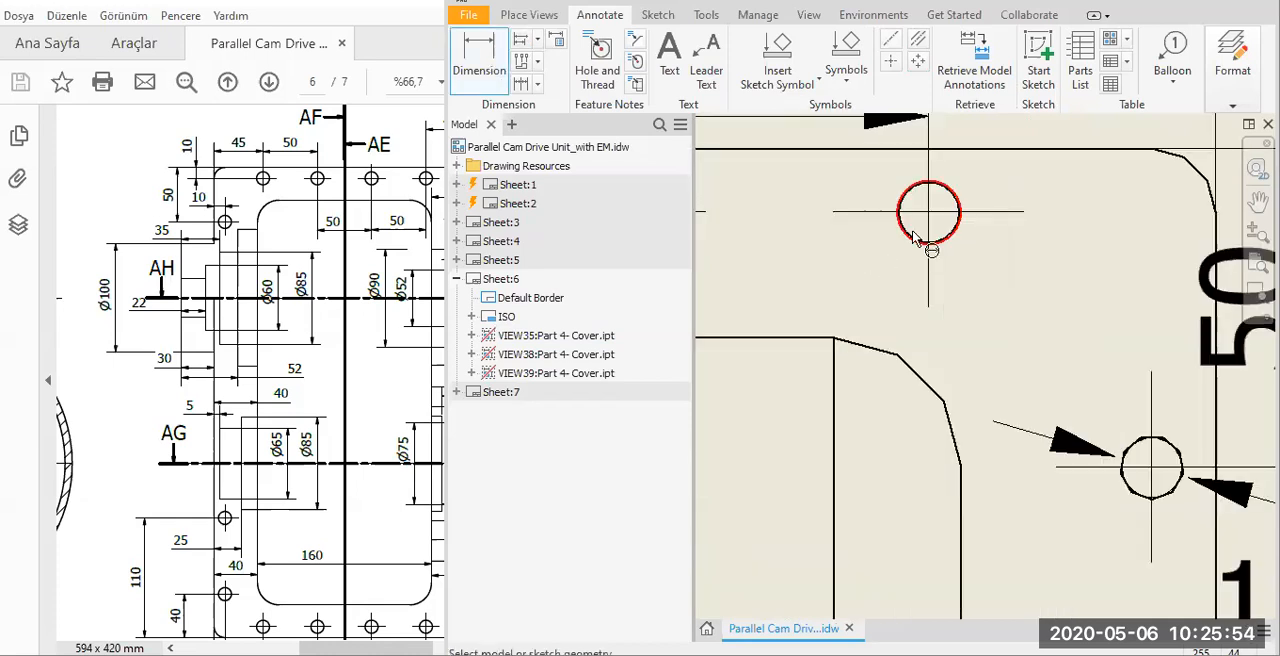
pyautogui.click(834, 323)
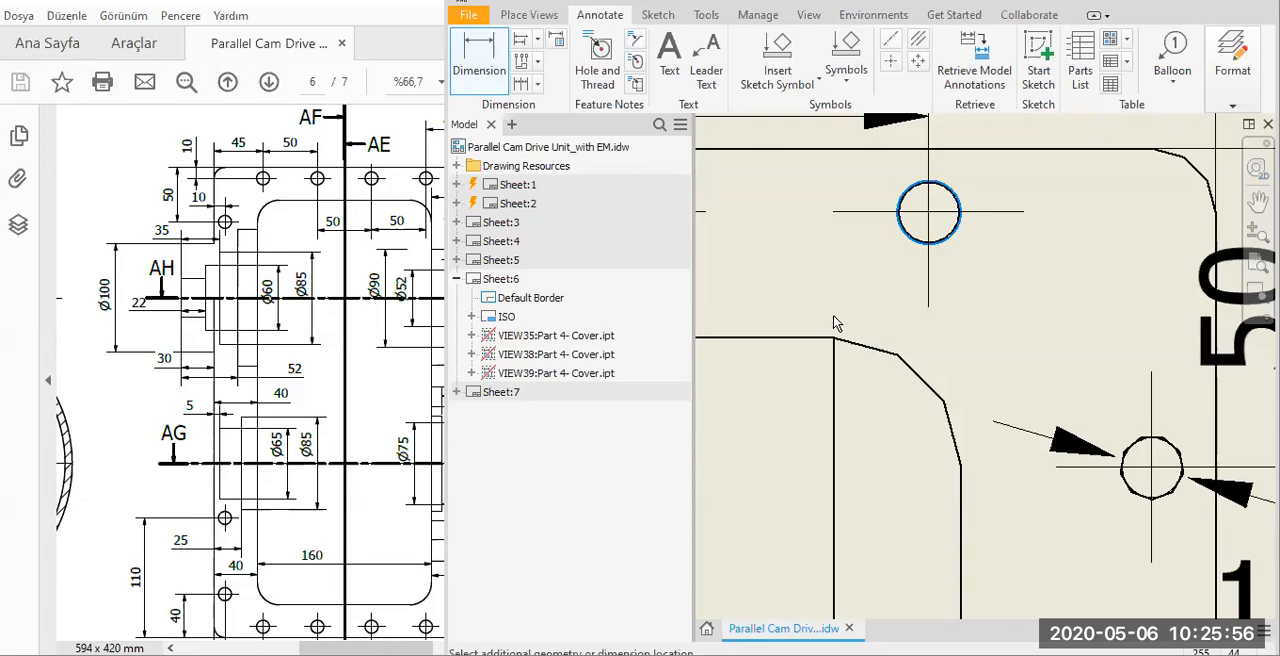
pyautogui.click(875, 341)
pyautogui.scroll(-1, 875, 341)
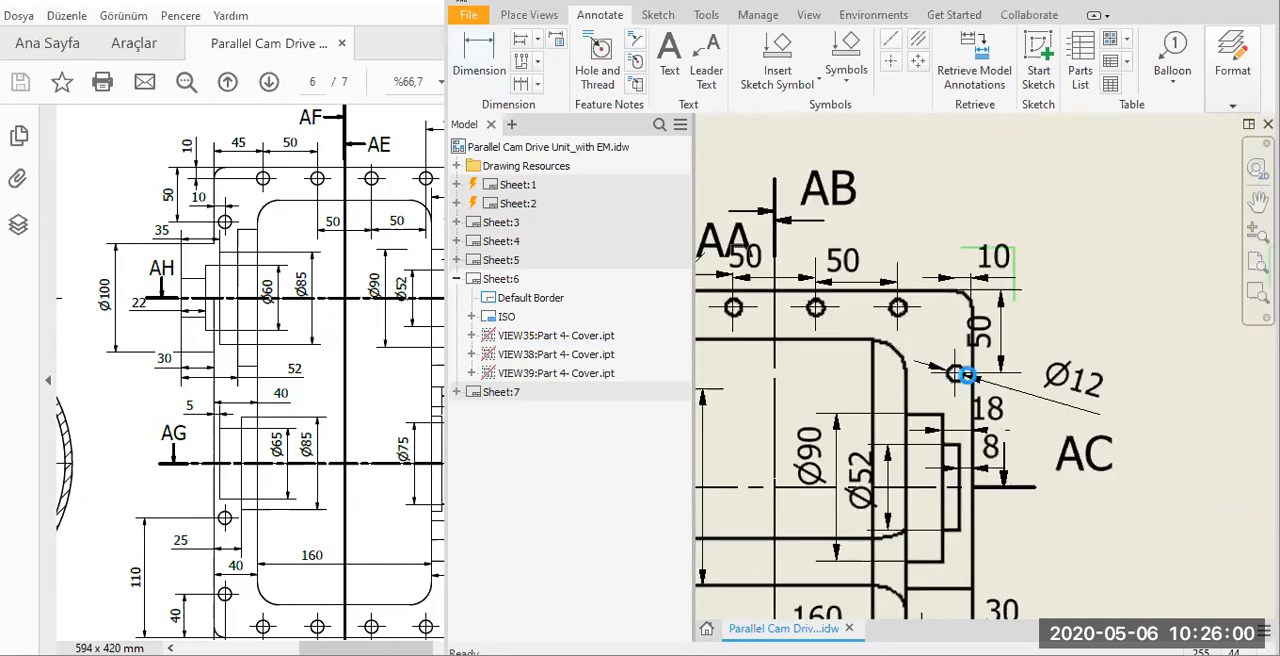
pyautogui.scroll(1, 970, 375)
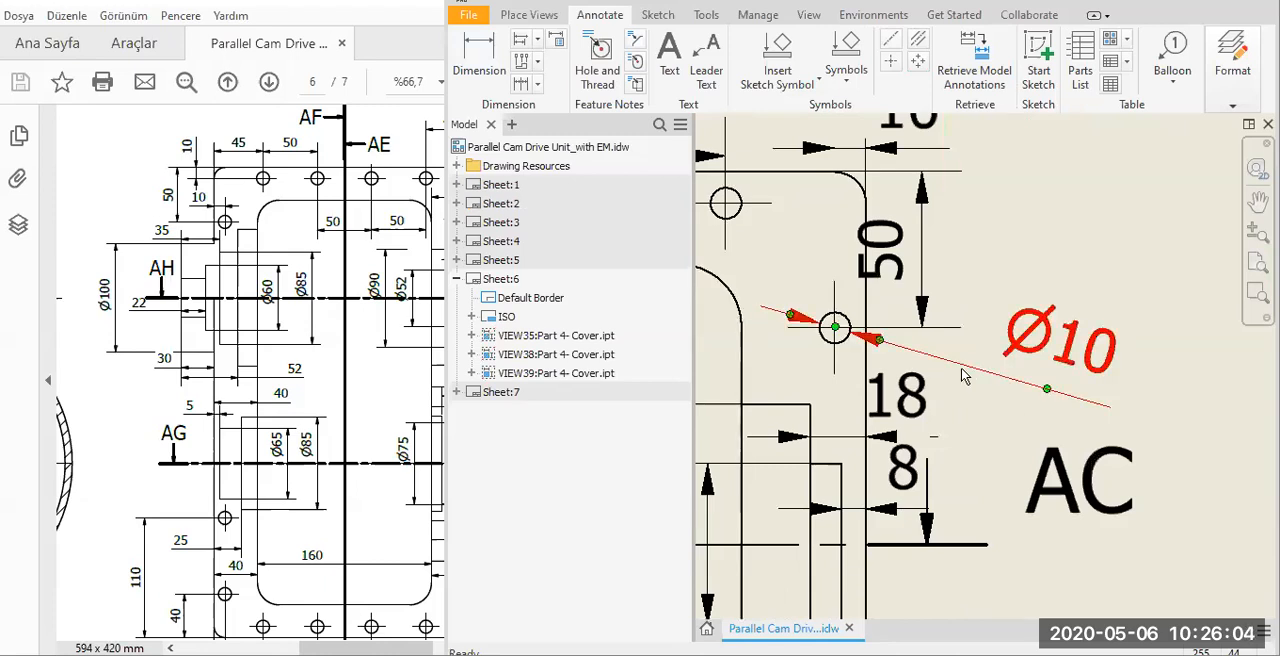
# Delete the Ø10 dimension from the hole near the cover's upper-right corner.
pyautogui.press('Delete')
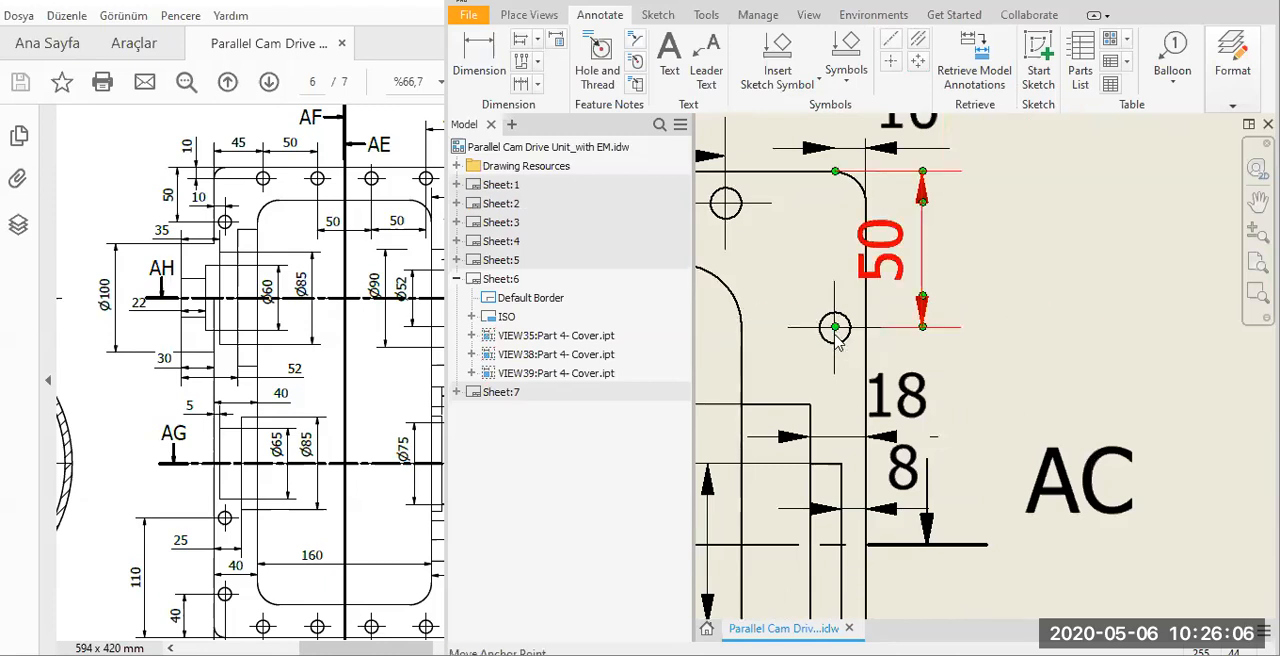
pyautogui.scroll(2, 836, 338)
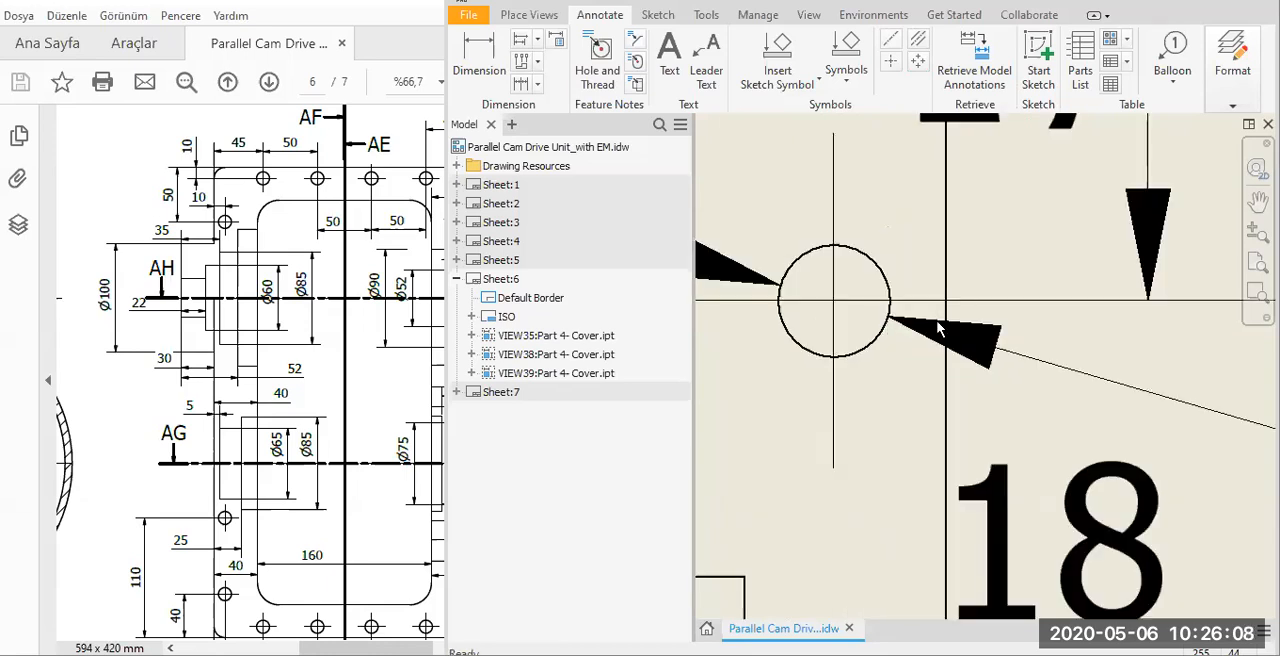
pyautogui.scroll(2, 1060, 375)
pyautogui.scroll(1, 1048, 378)
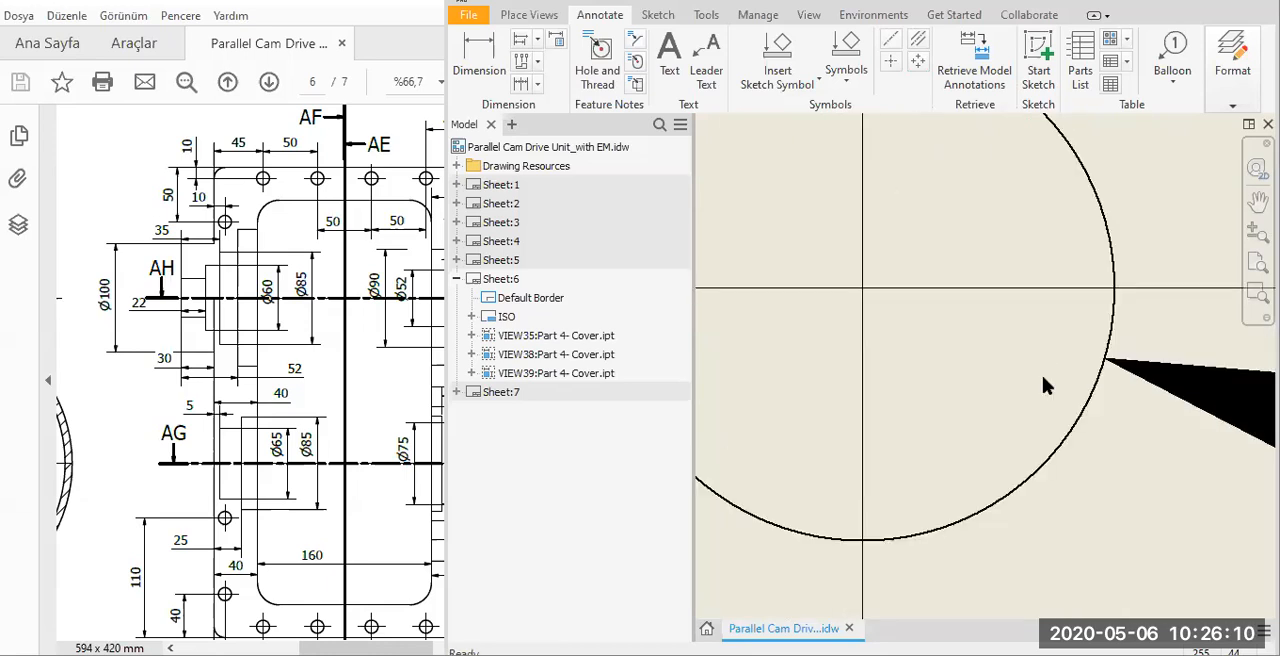
pyautogui.scroll(-3, 1041, 378)
pyautogui.scroll(-1, 997, 408)
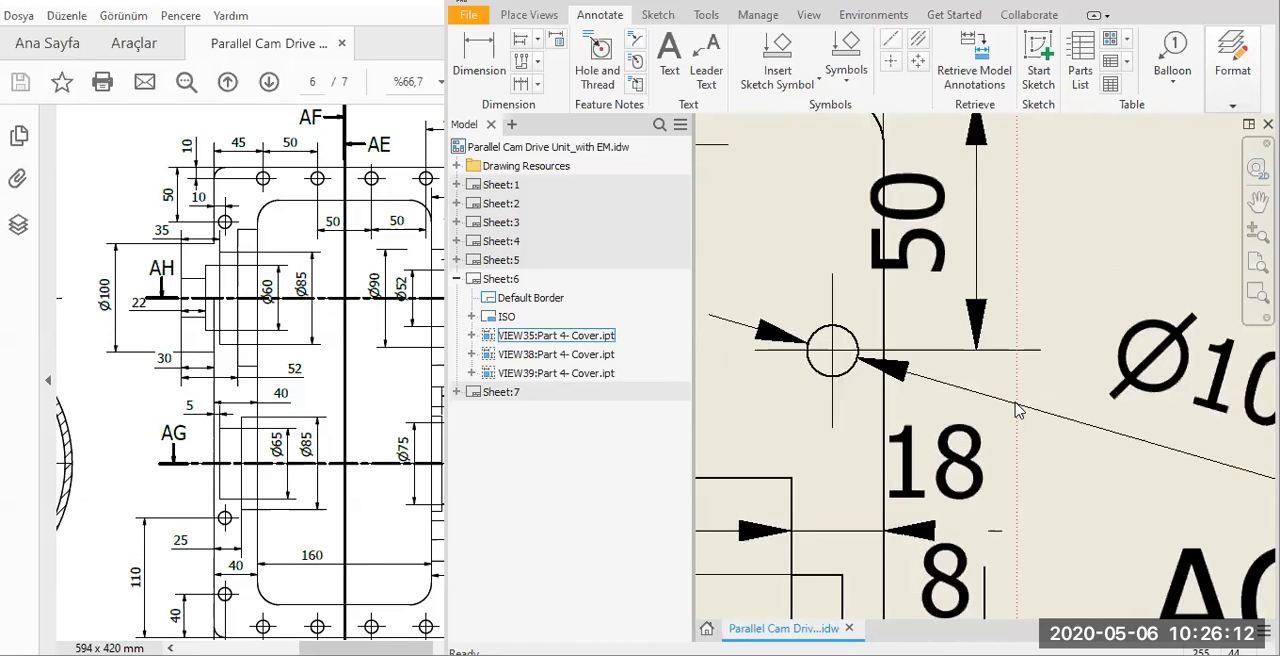
pyautogui.scroll(-2, 985, 465)
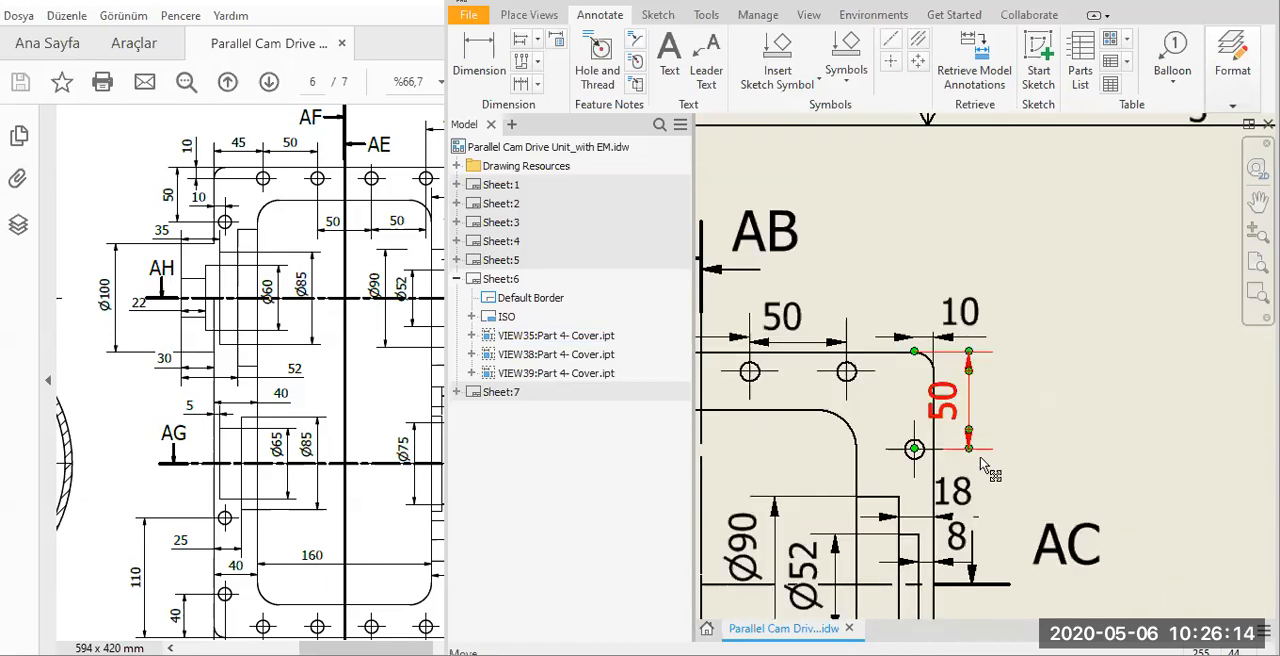
# Undo the deletion of the upper-right hole's Ø10 dimension and the moves of the Ø10 and Ø90 dimensions.
pyautogui.moveTo(960, 442); pyautogui.dragTo(960, 450)
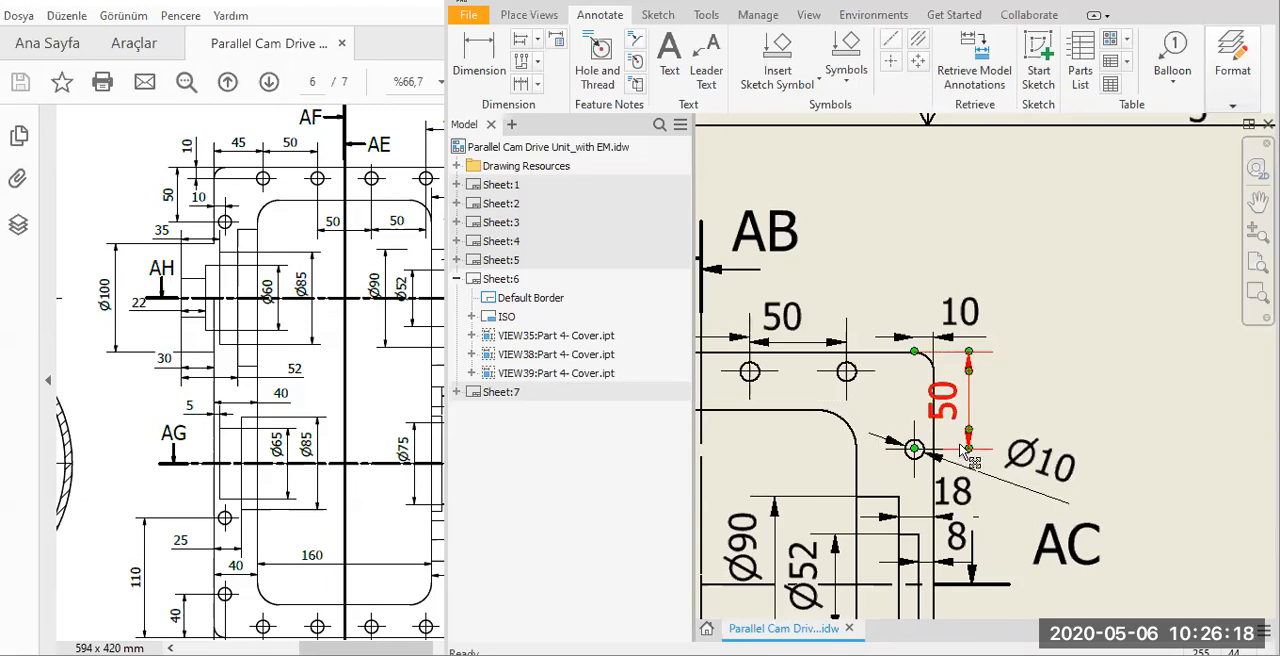
pyautogui.hotkey('ctrl', 'z')
pyautogui.hotkey('ctrl', 'z')
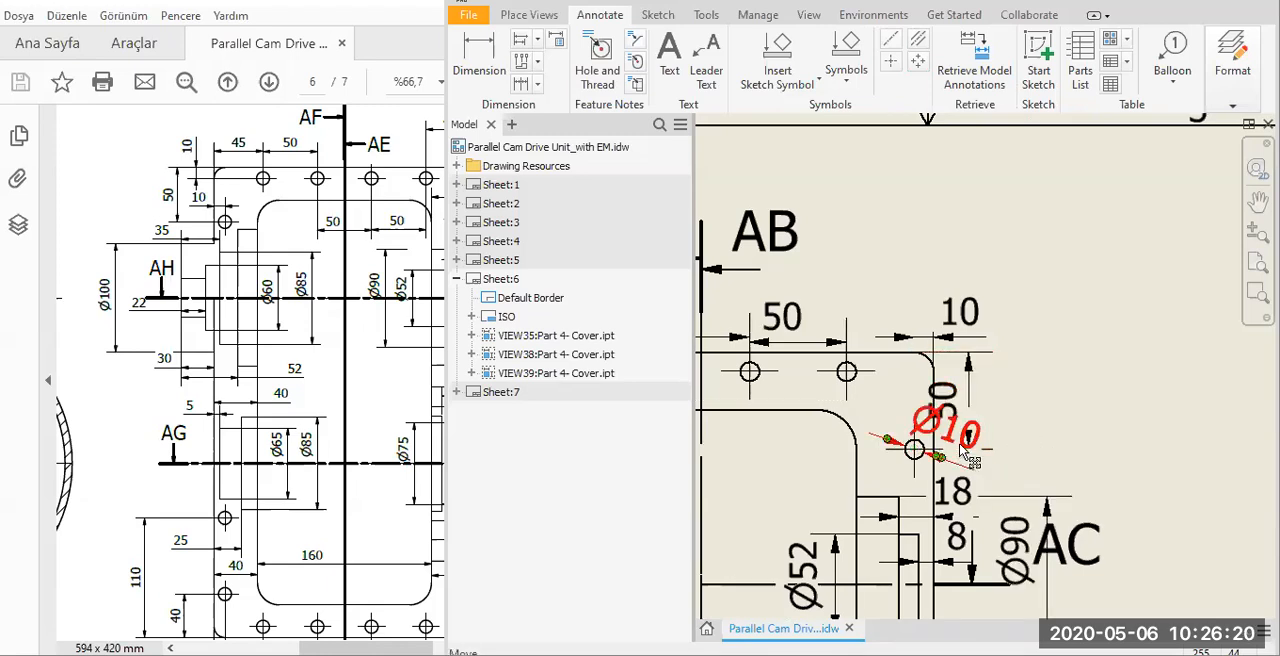
pyautogui.press('Escape')
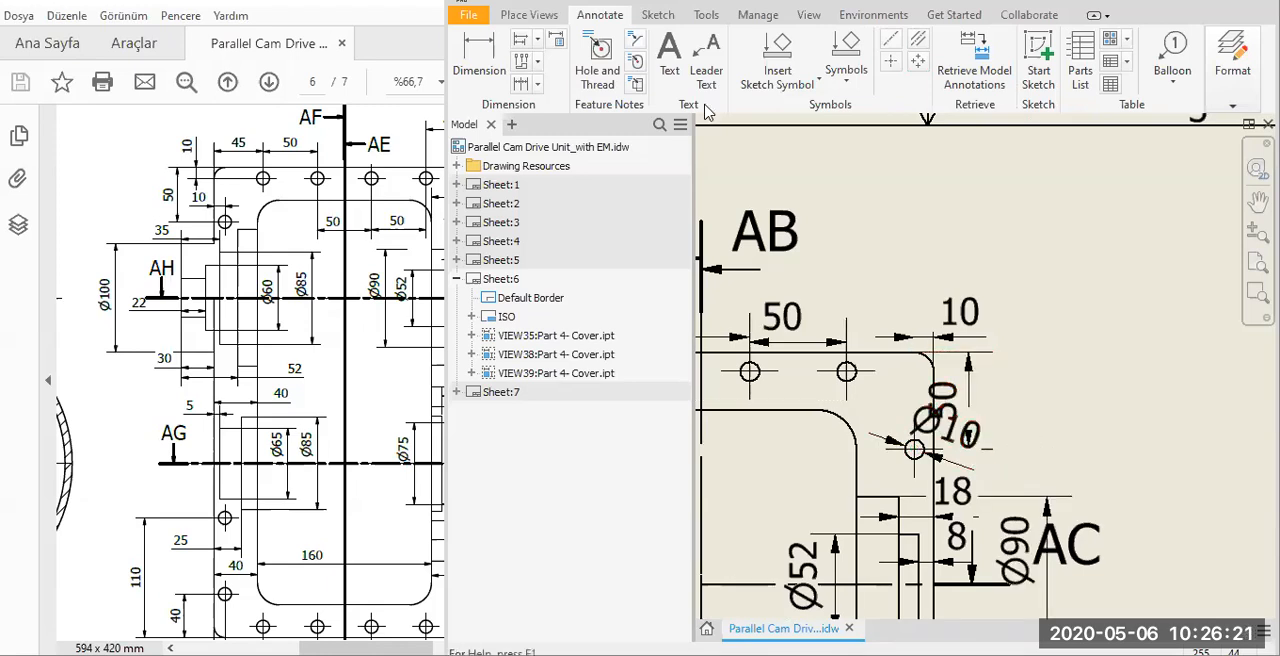
# Move the Ø90 dimension back beside Ø52 and the Ø10 hole text outside the cover's right edge.
pyautogui.moveTo(1018, 542); pyautogui.dragTo(765, 549)
pyautogui.click(962, 448)
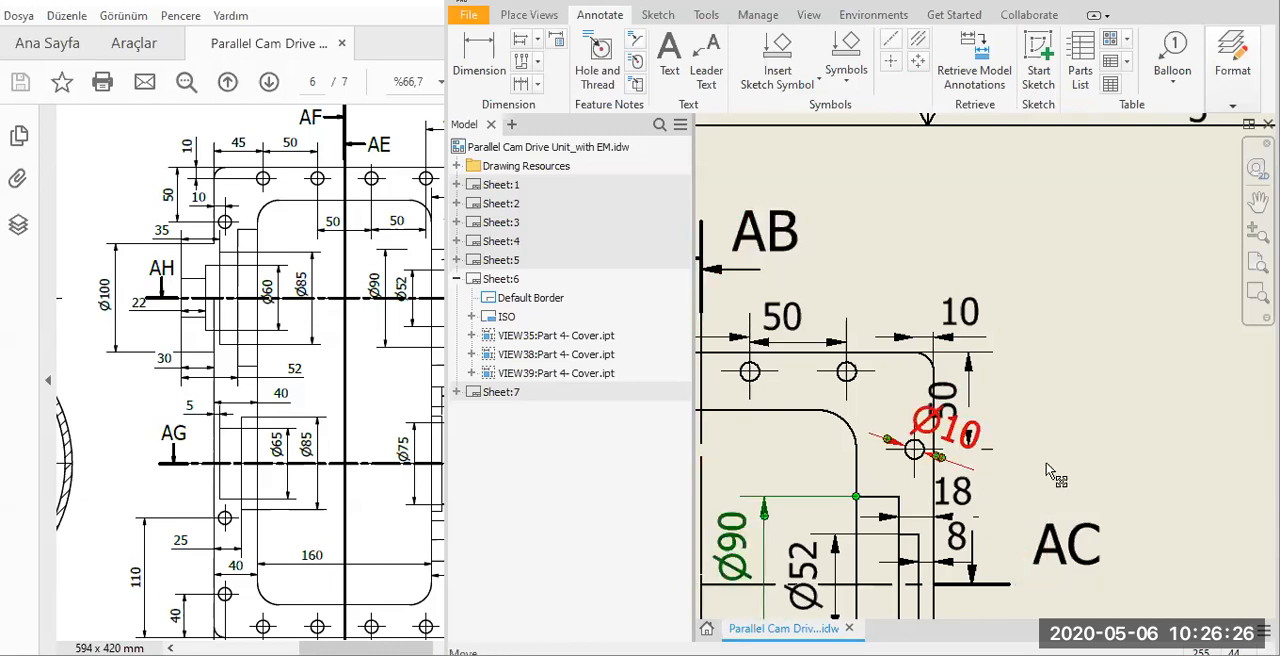
pyautogui.click(1048, 470)
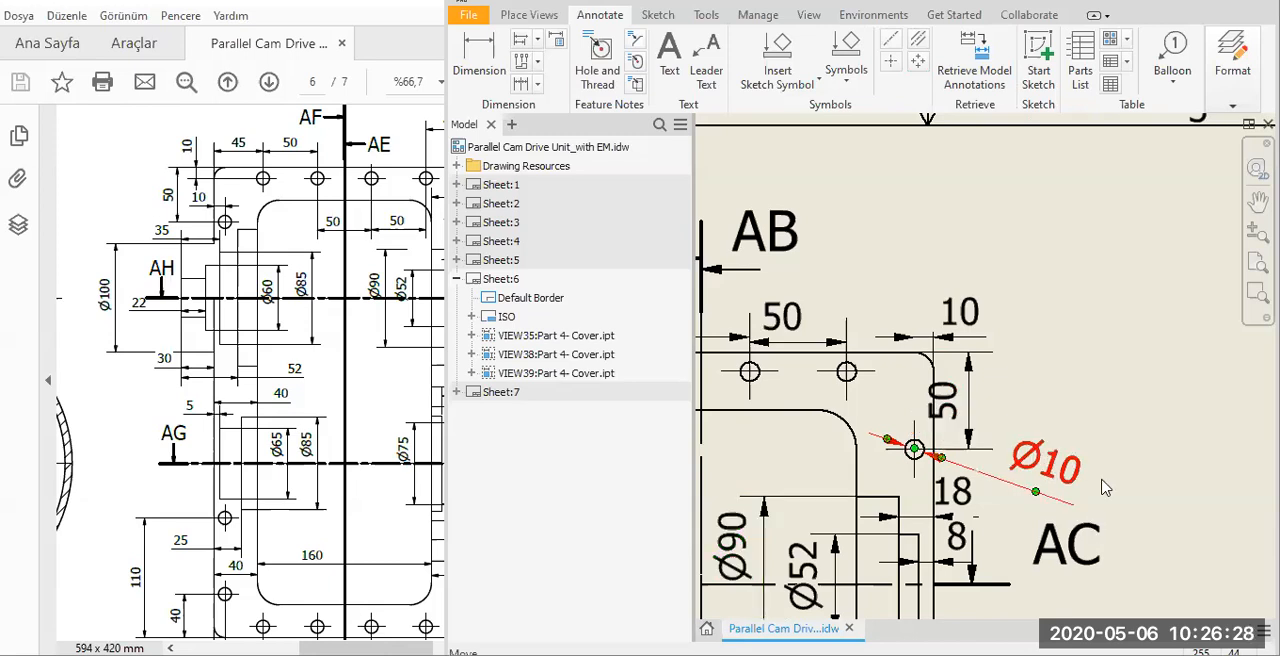
# Set the model dimension of the Ø10 hole near the cover's upper-right corner to 12 mm.
pyautogui.rightClick(1127, 535)
pyautogui.click(1095, 477)
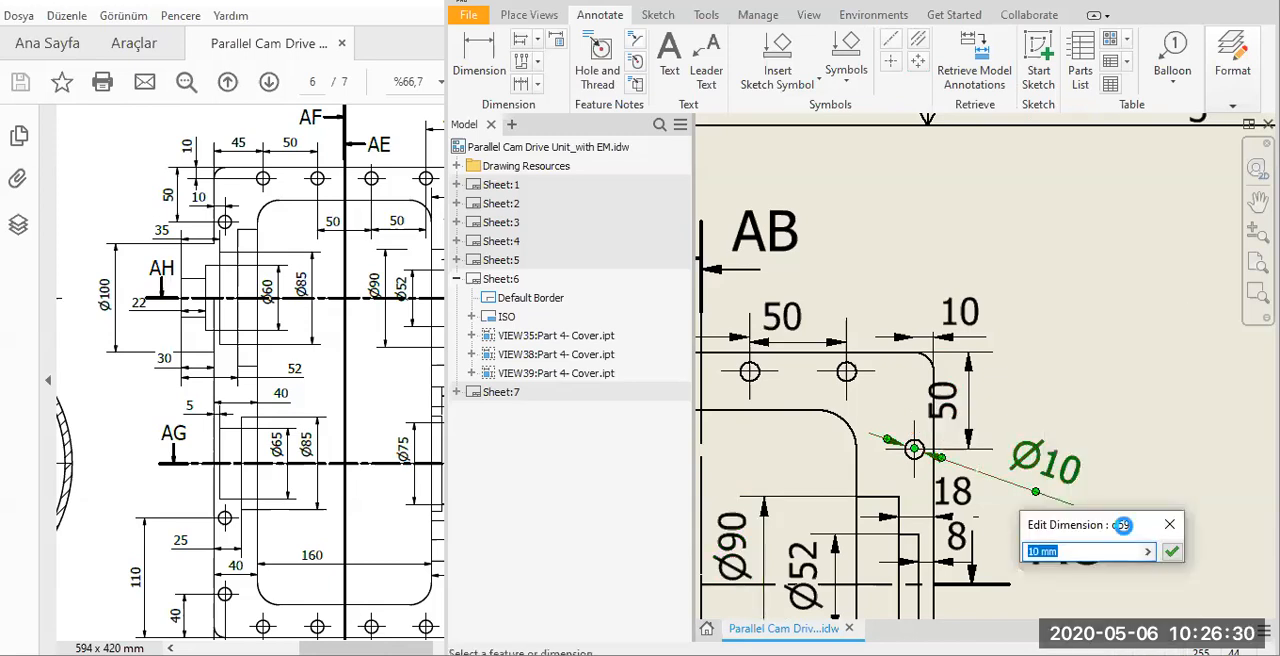
pyautogui.press('Return')
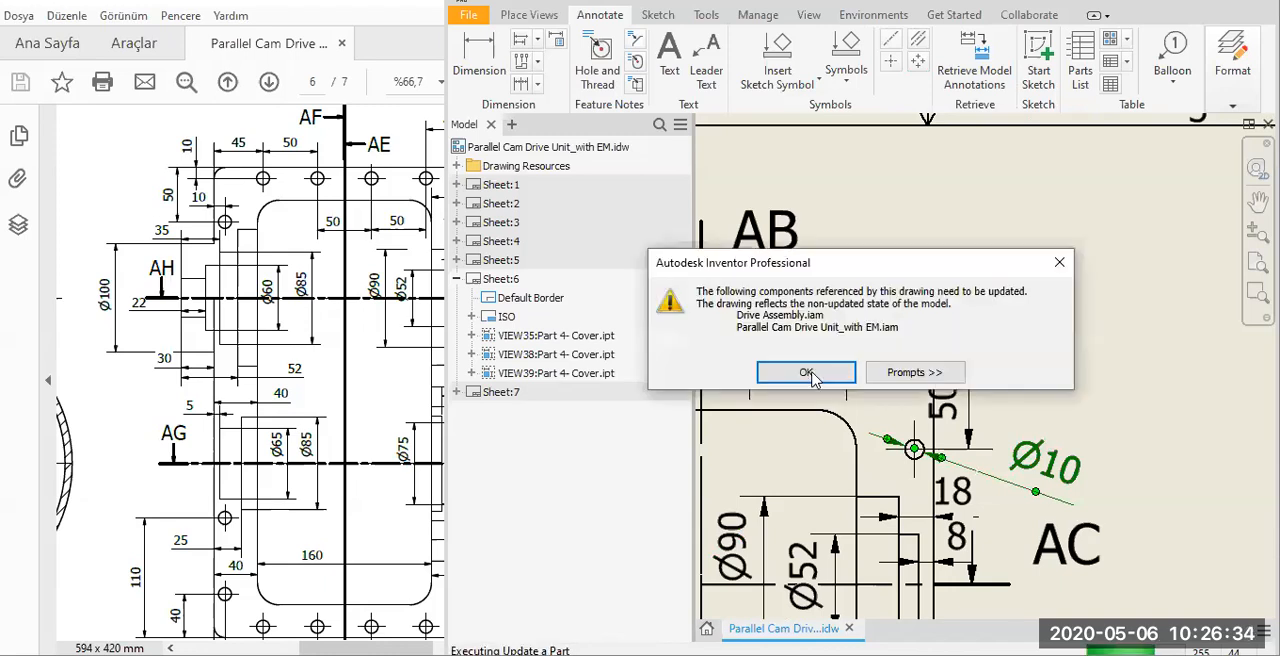
pyautogui.press('Return')
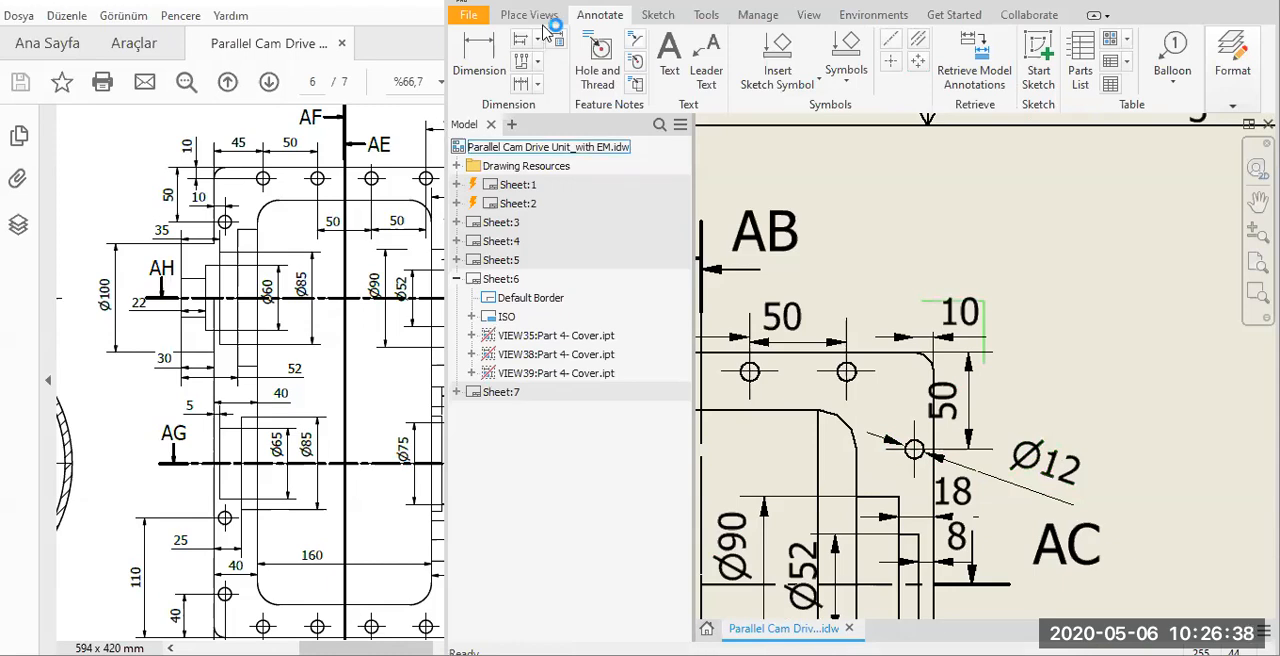
# Reposition the Inventor window so its title bar is accessible, and save the drawing.
pyautogui.click(538, 17)
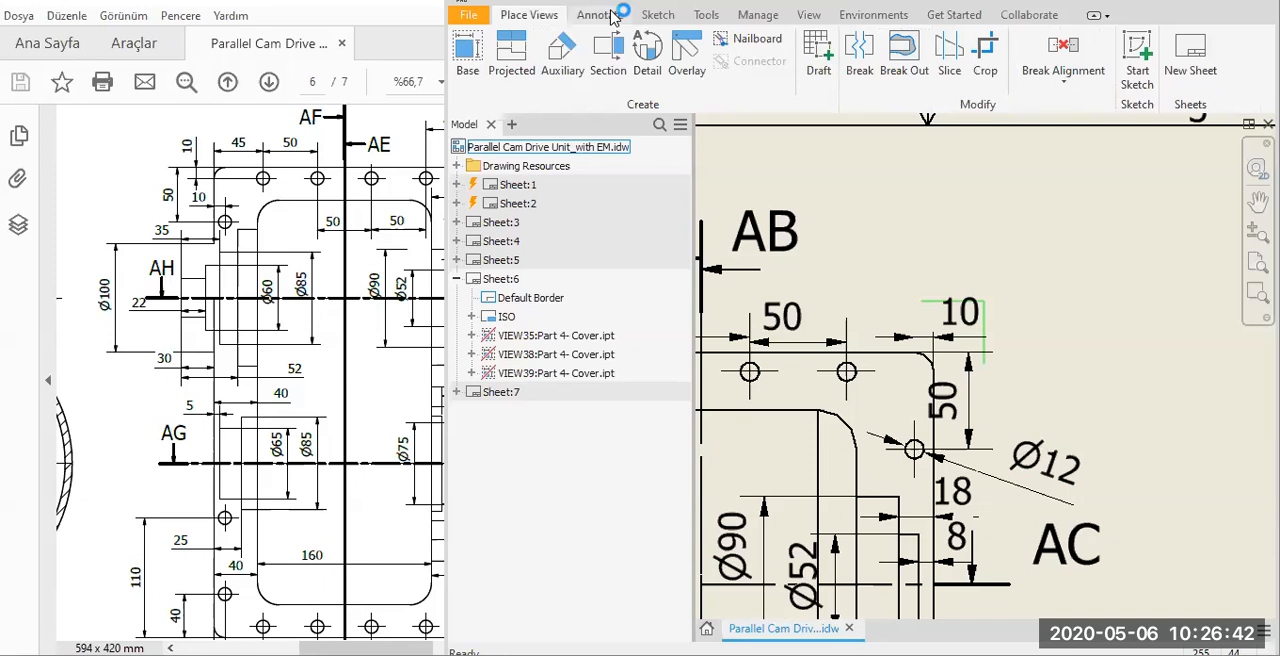
pyautogui.hotkey('alt', 'space')
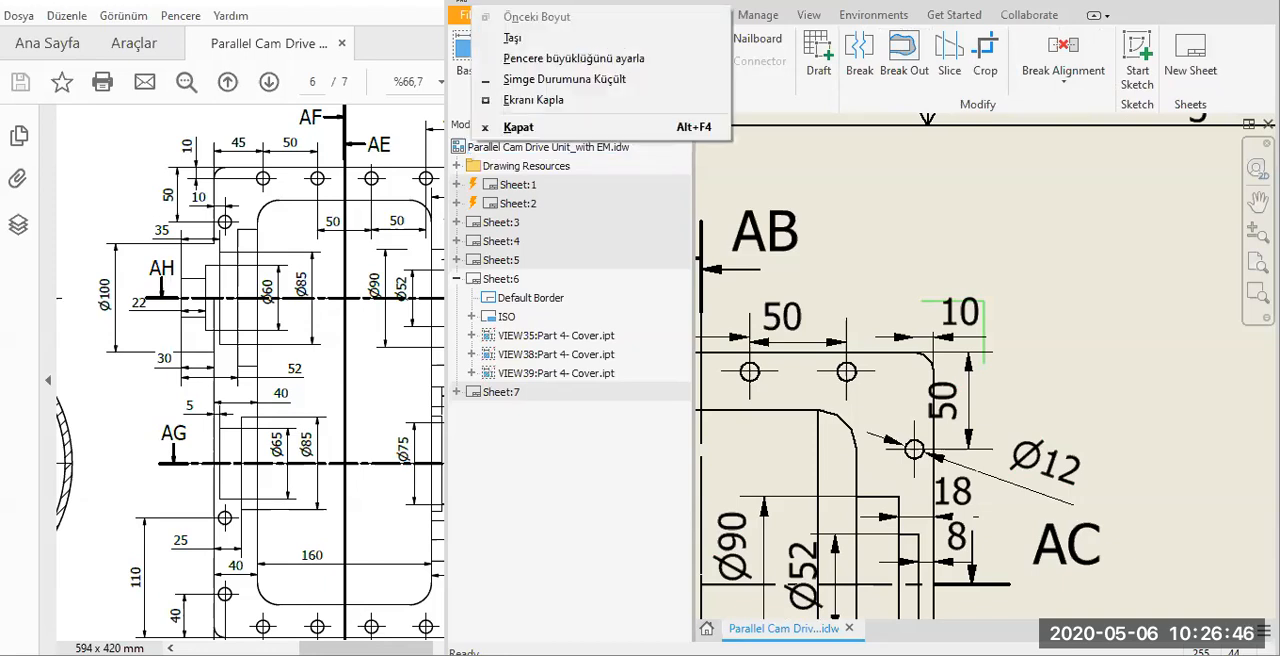
pyautogui.press('Escape')
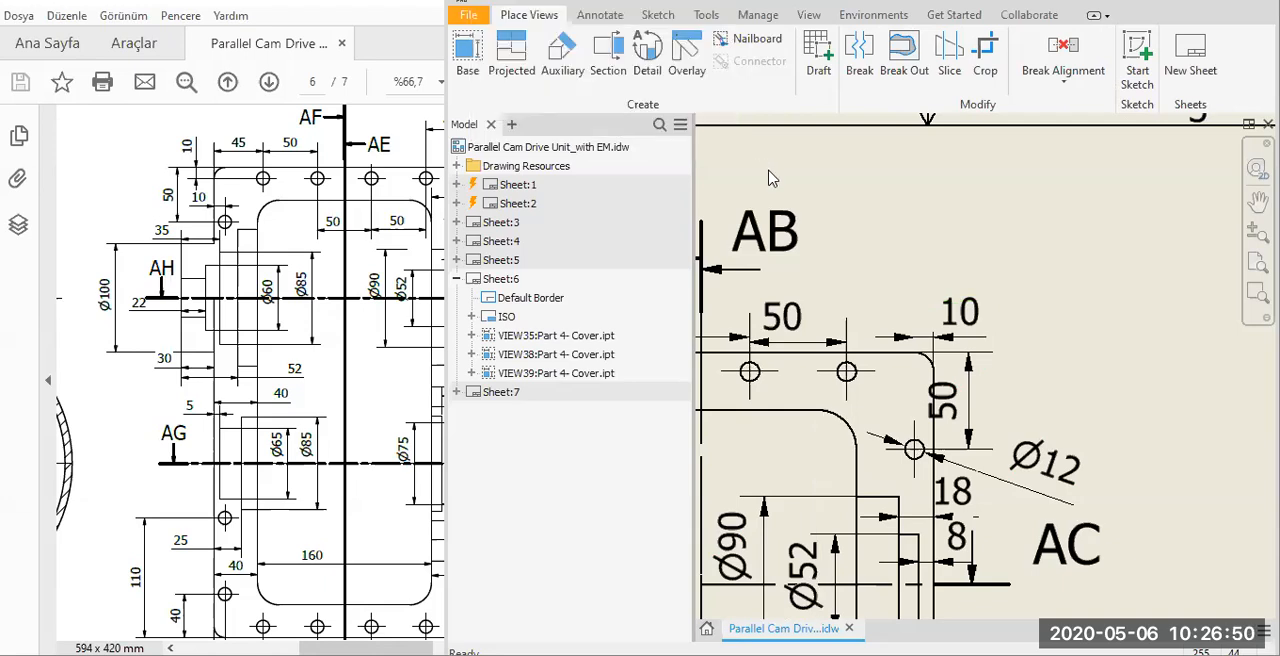
pyautogui.hotkey('alt', 'space')
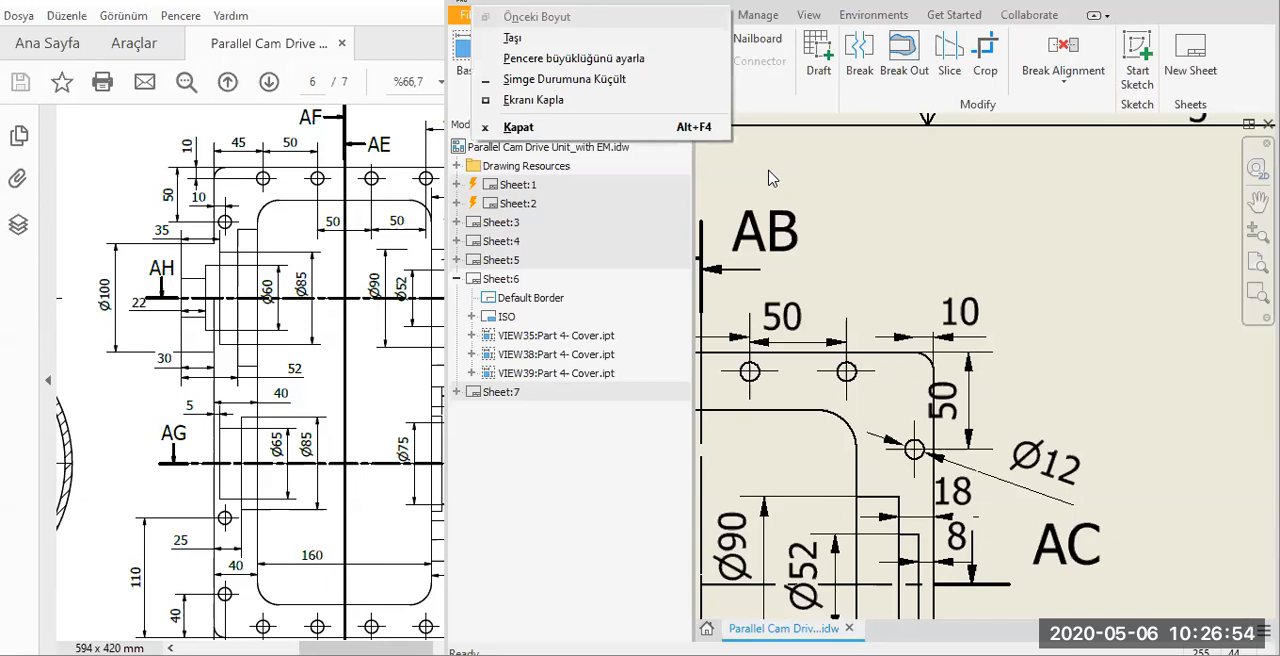
pyautogui.click(767, 164)
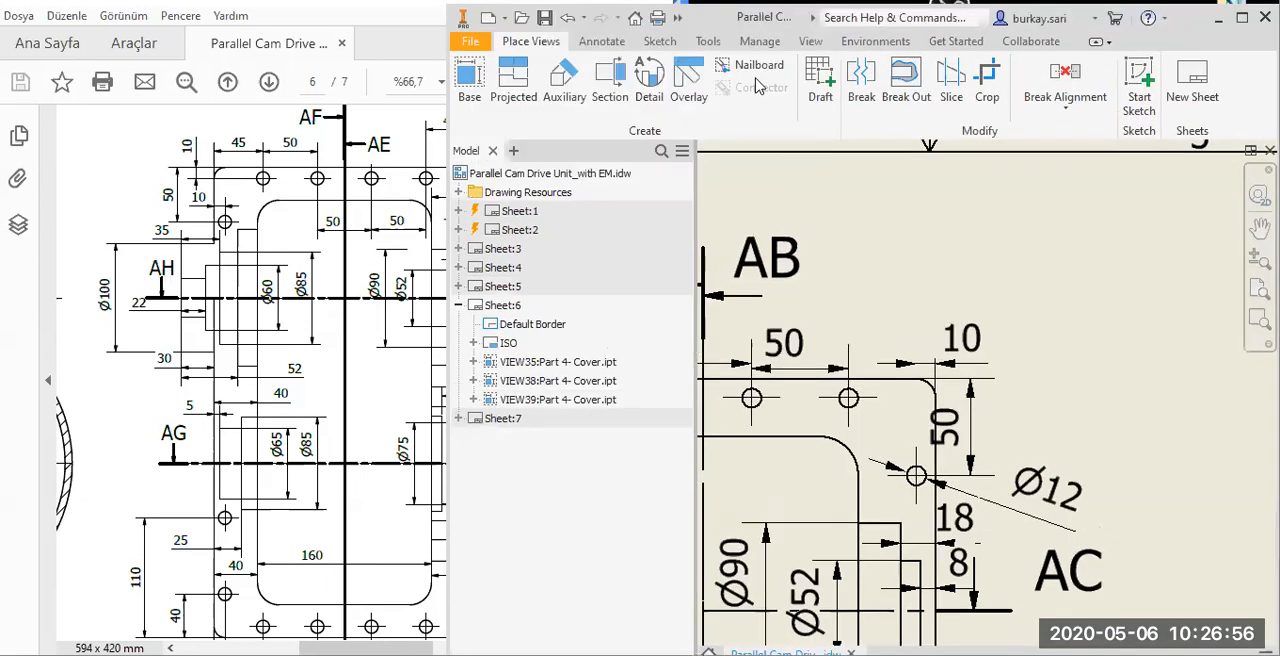
pyautogui.click(548, 20)
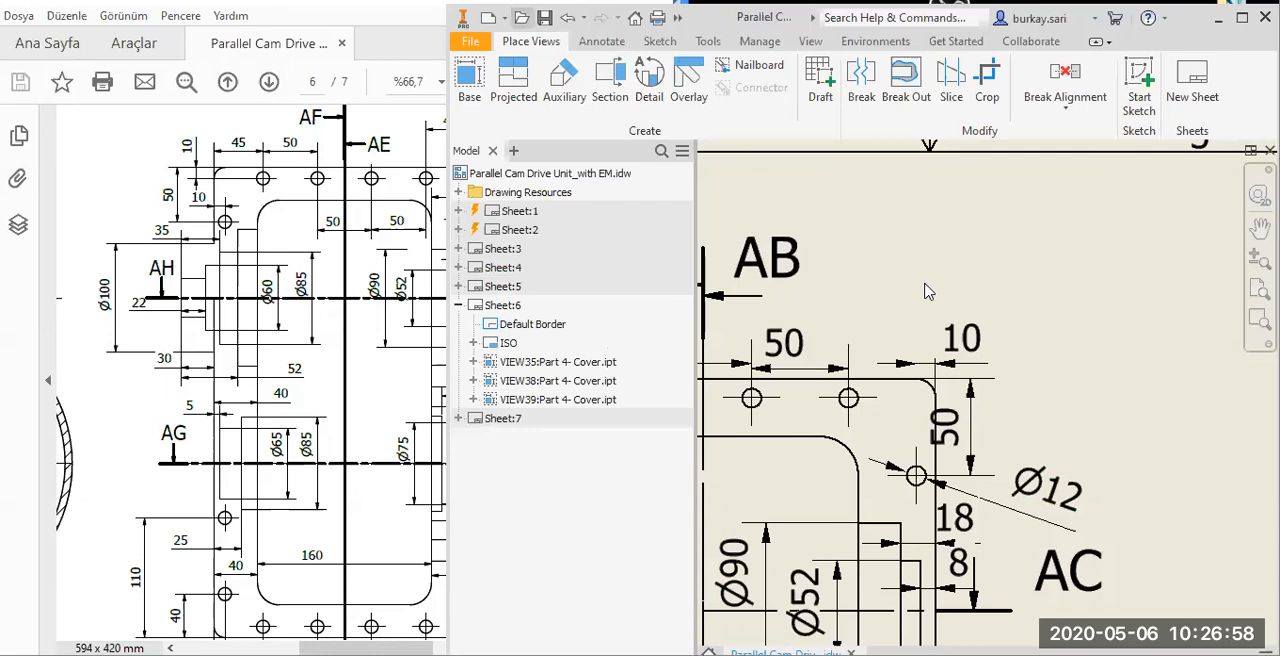
pyautogui.click(958, 273)
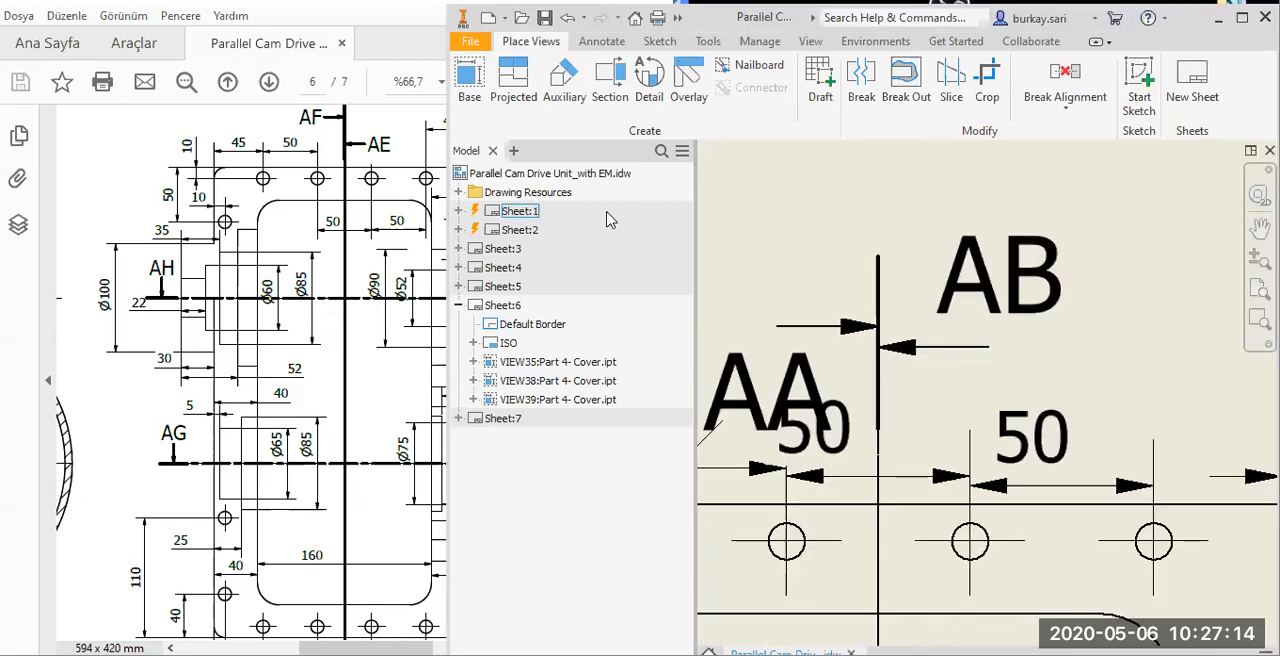
# Activate Sheet:1 and Sheet:2 in turn to update their outdated views, and return to Sheet:6.
pyautogui.rightClick(506, 211)
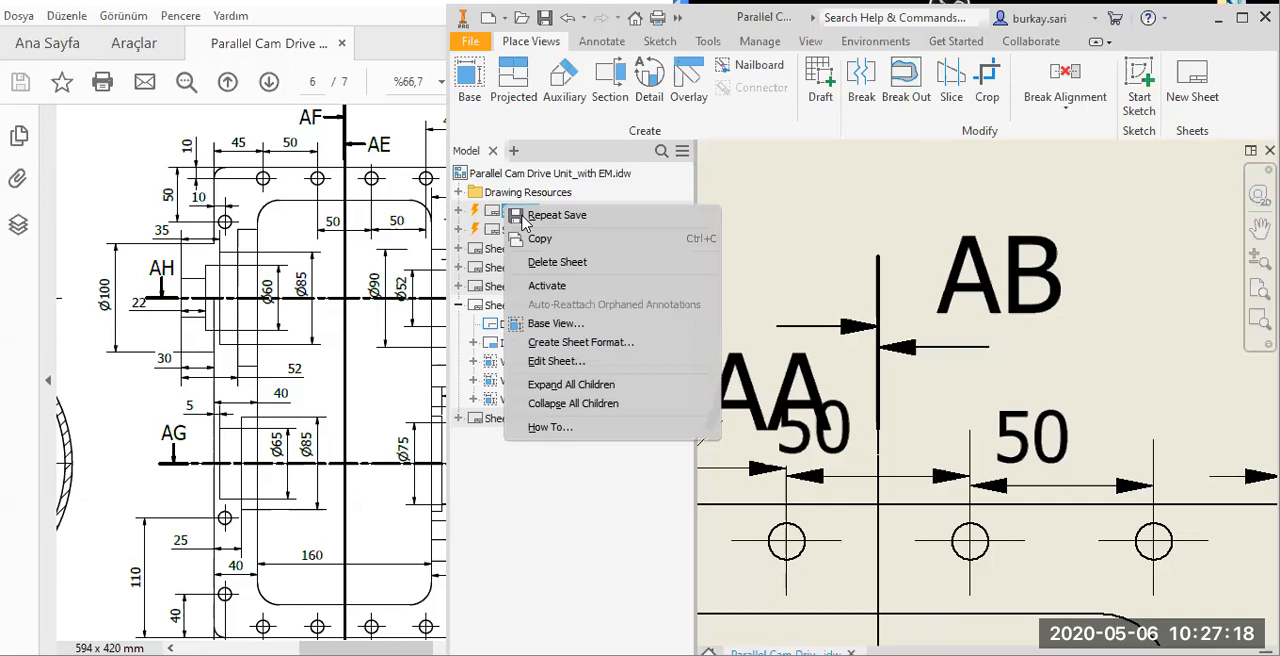
pyautogui.click(500, 218)
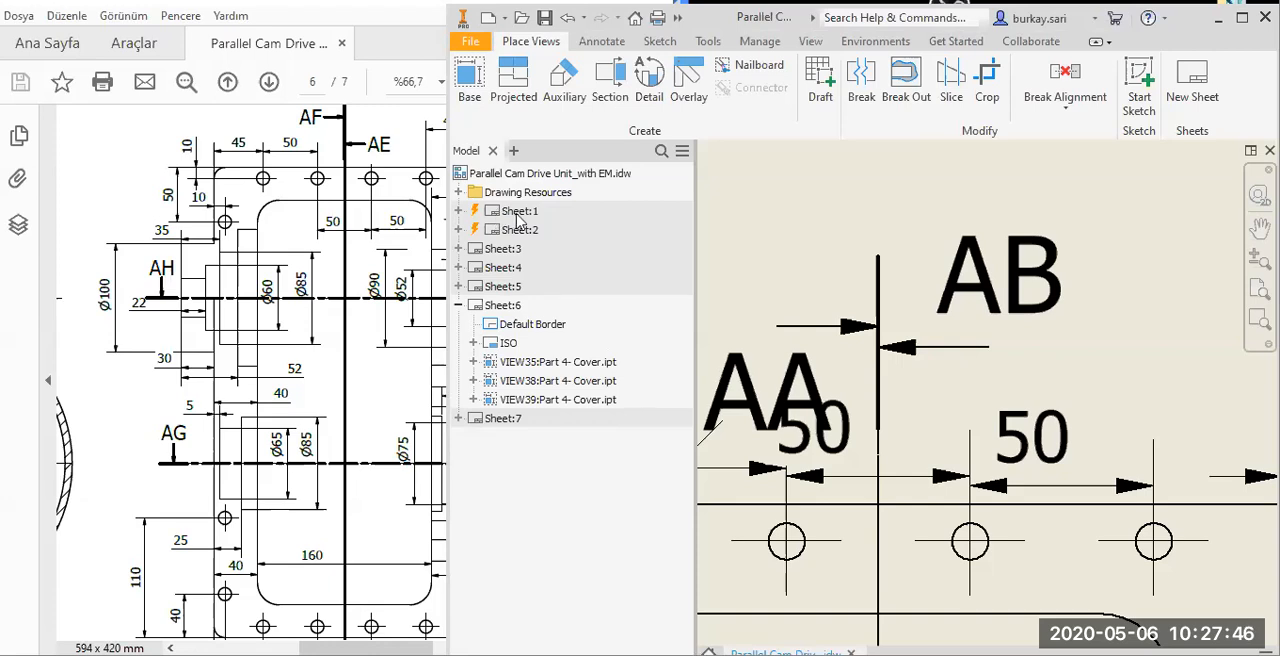
pyautogui.doubleClick(518, 214)
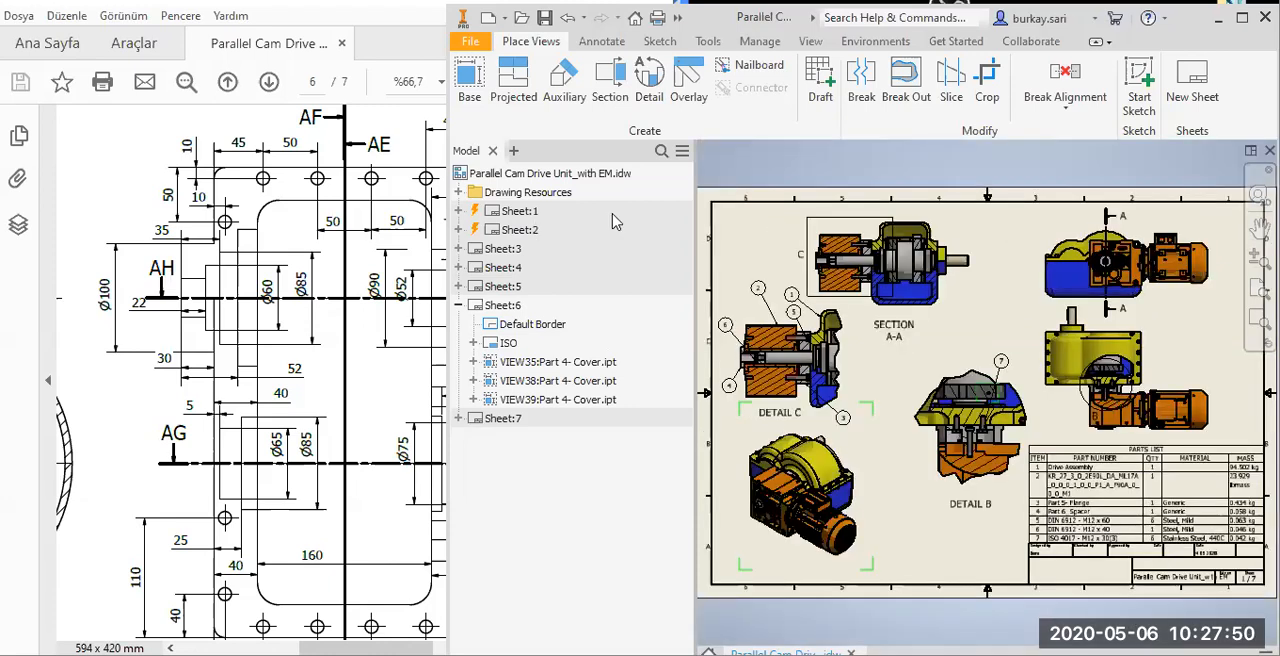
pyautogui.doubleClick(492, 230)
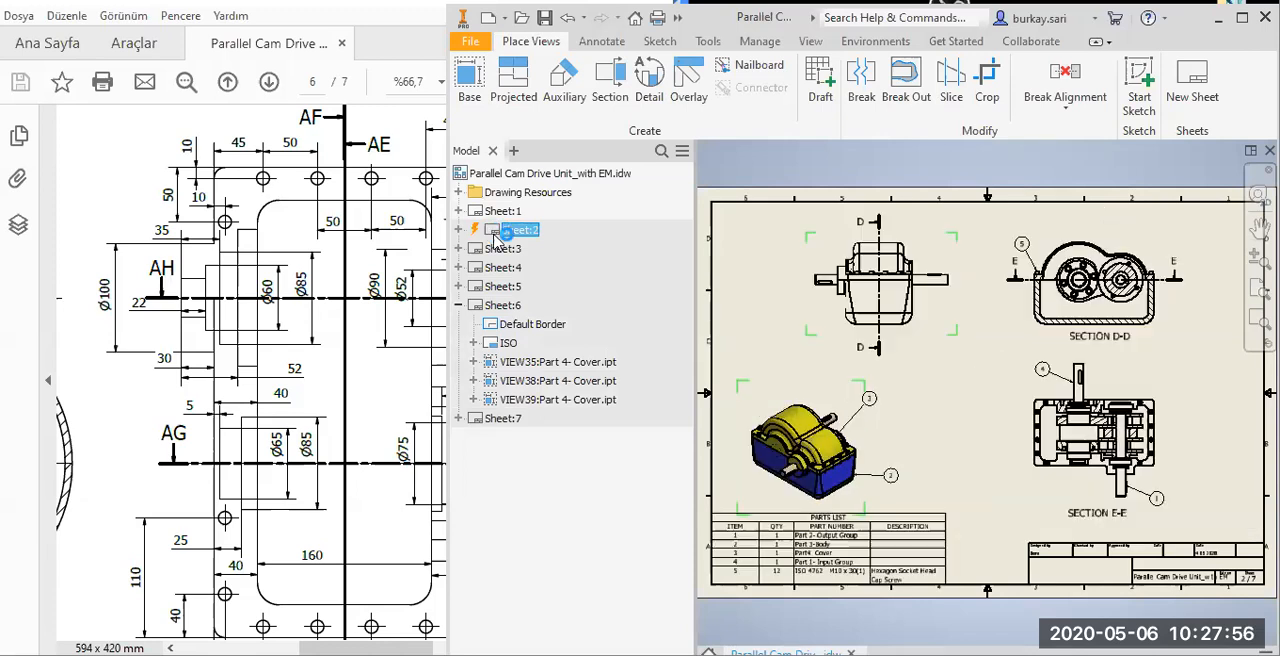
pyautogui.click(500, 305)
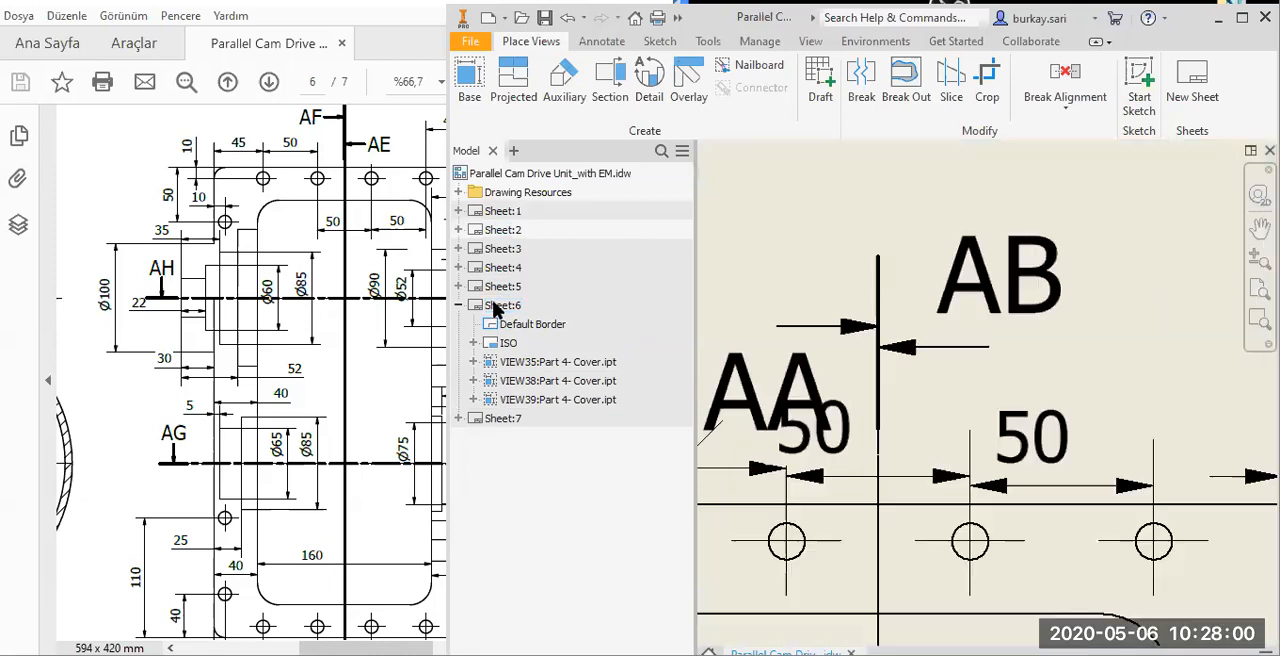
# Rearrange the 10, 45 and first 50 dimensions above the cover's upper-left corner, clear of the Ø10 hole dimension.
pyautogui.click(956, 309)
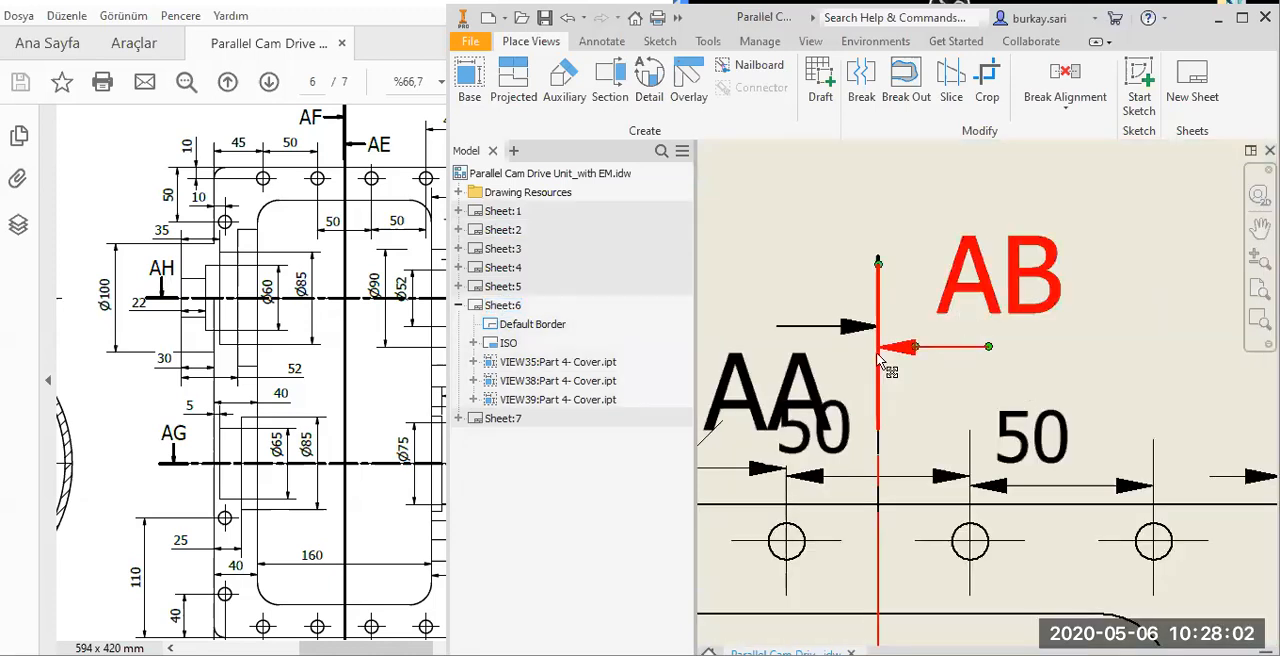
pyautogui.scroll(-5, 877, 355)
pyautogui.scroll(3, 846, 372)
pyautogui.click(858, 400)
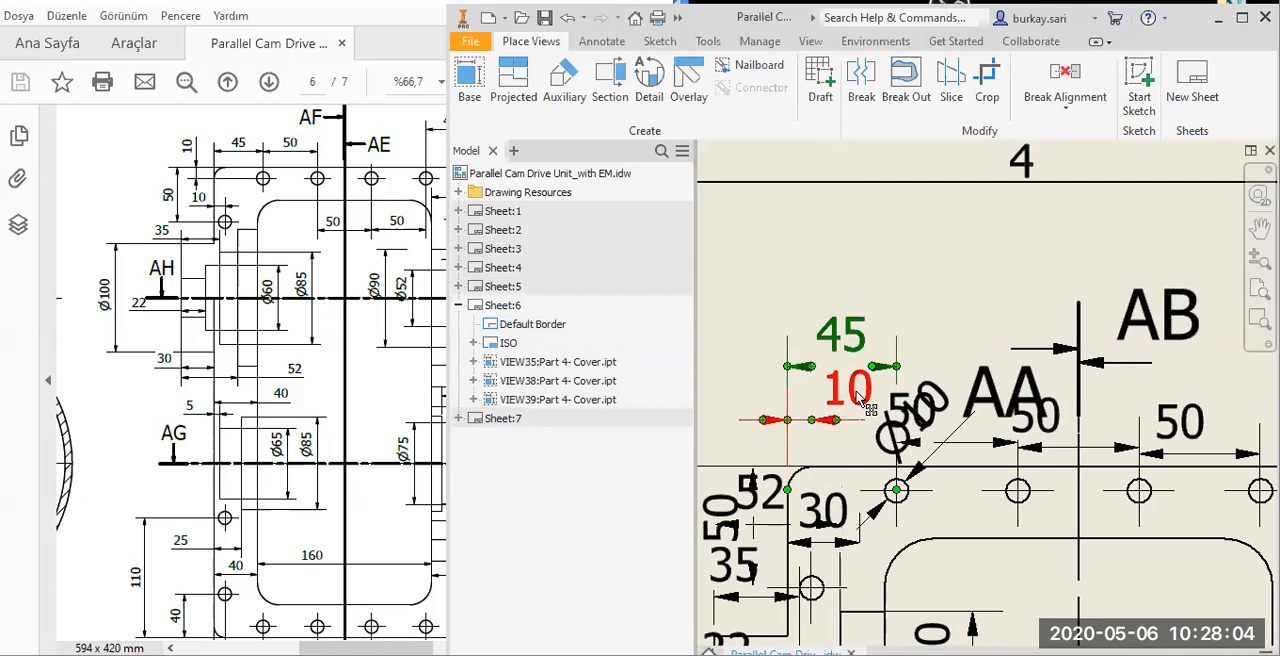
pyautogui.moveTo(850, 390); pyautogui.dragTo(744, 290)
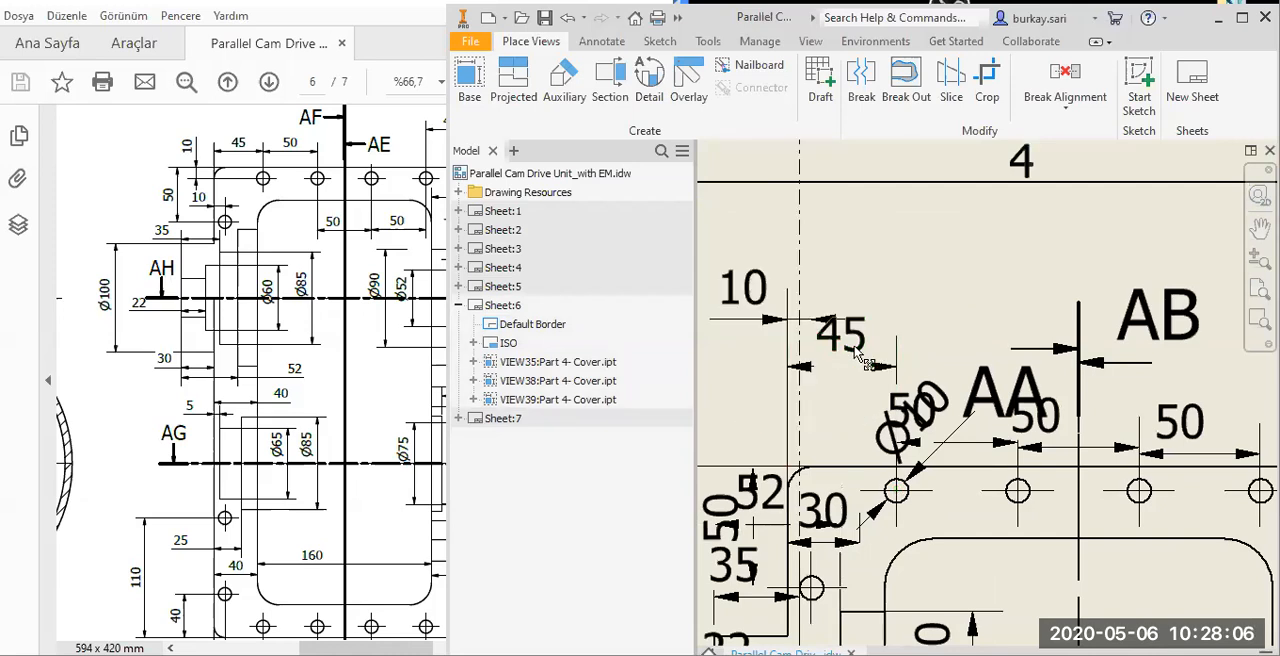
pyautogui.click(925, 428)
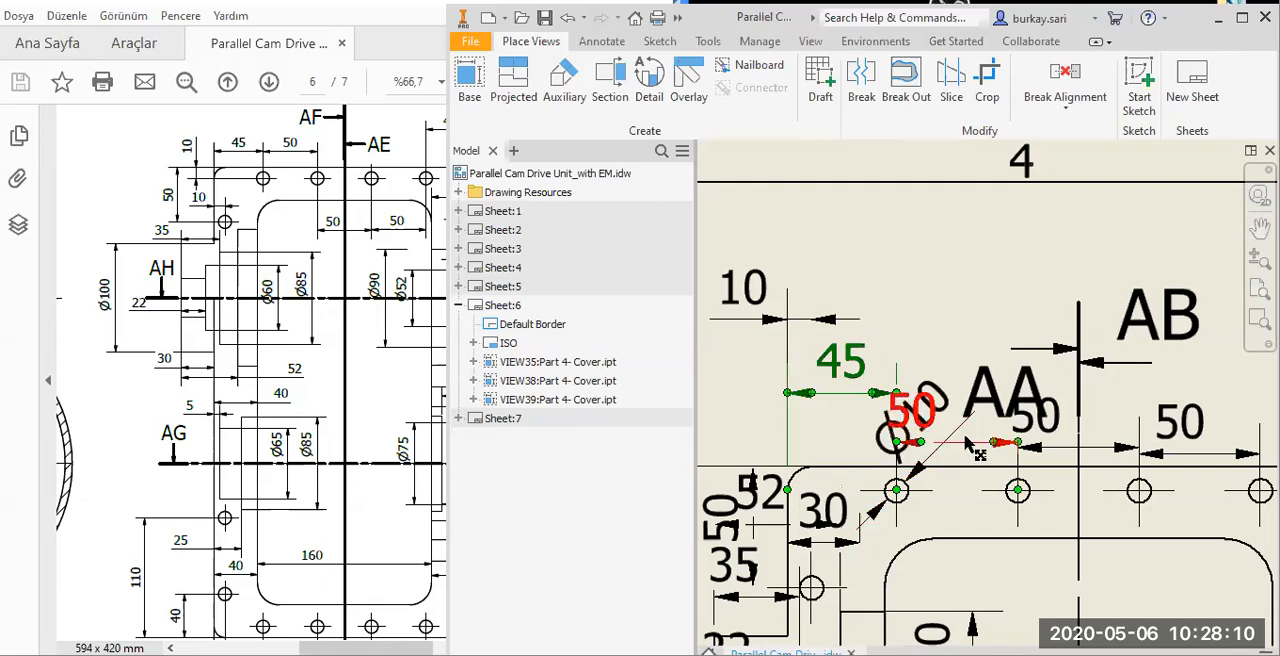
pyautogui.moveTo(925, 428); pyautogui.dragTo(958, 338)
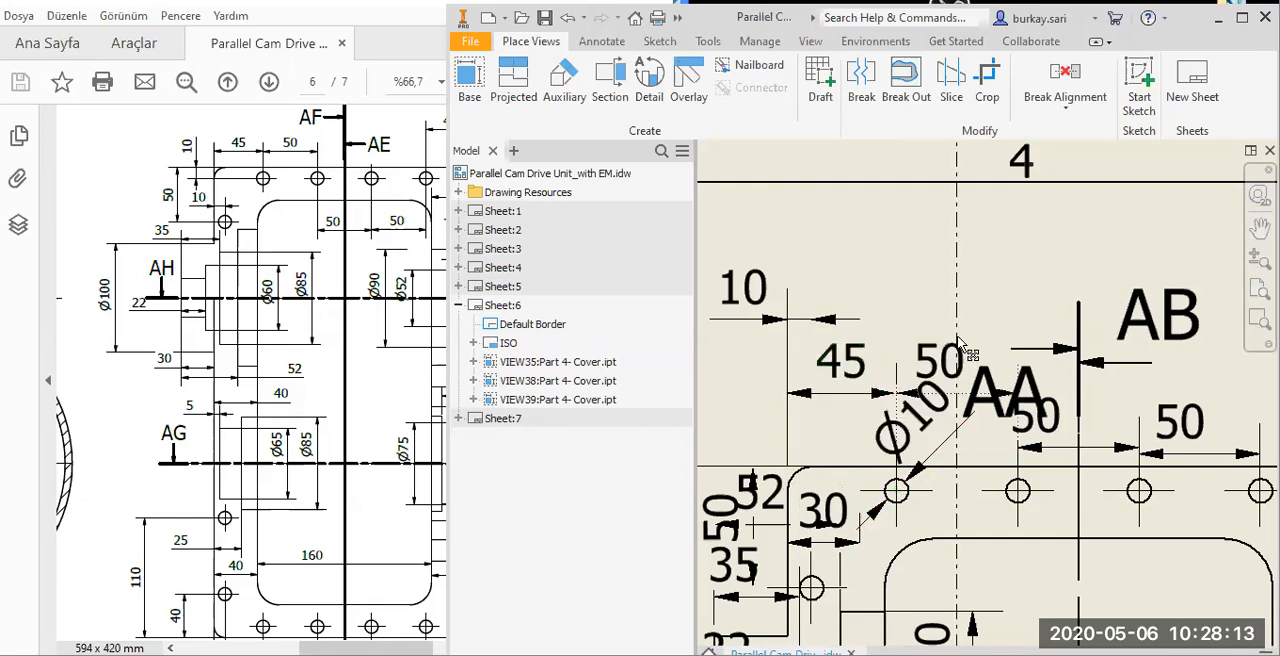
# Set the model hole diameter of the leftmost Ø10 hole along the cover's upper edge to 12 mm.
pyautogui.click(948, 452)
pyautogui.rightClick(948, 448)
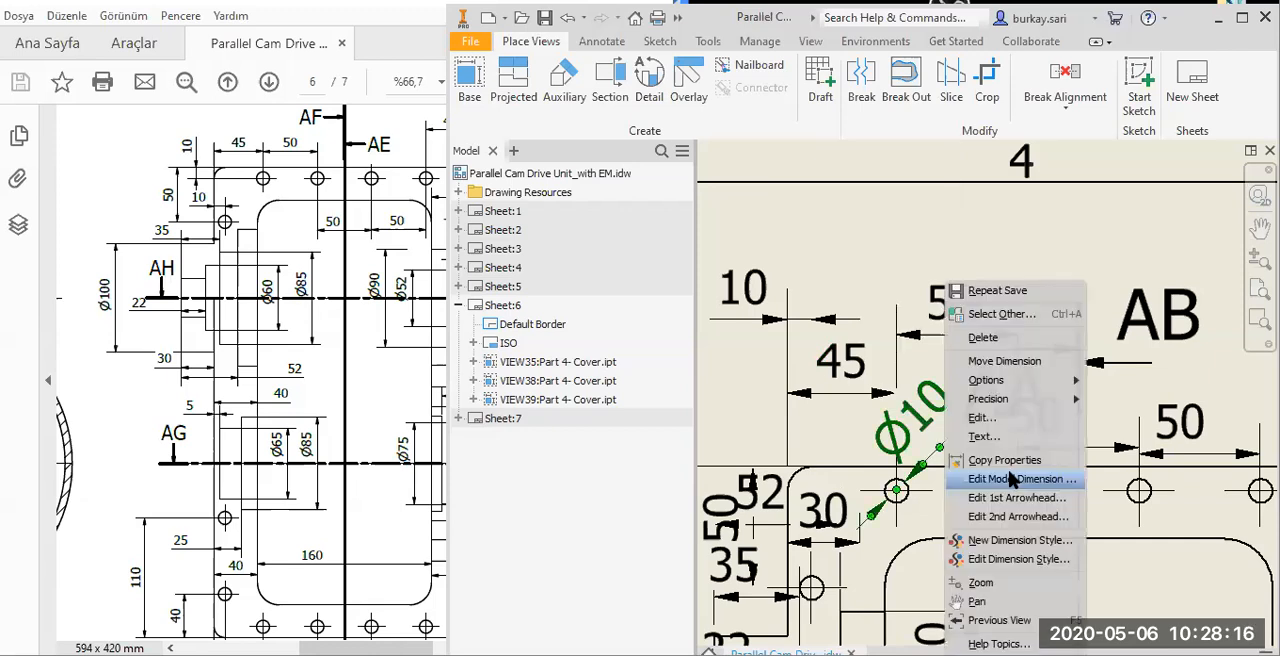
pyautogui.click(978, 480)
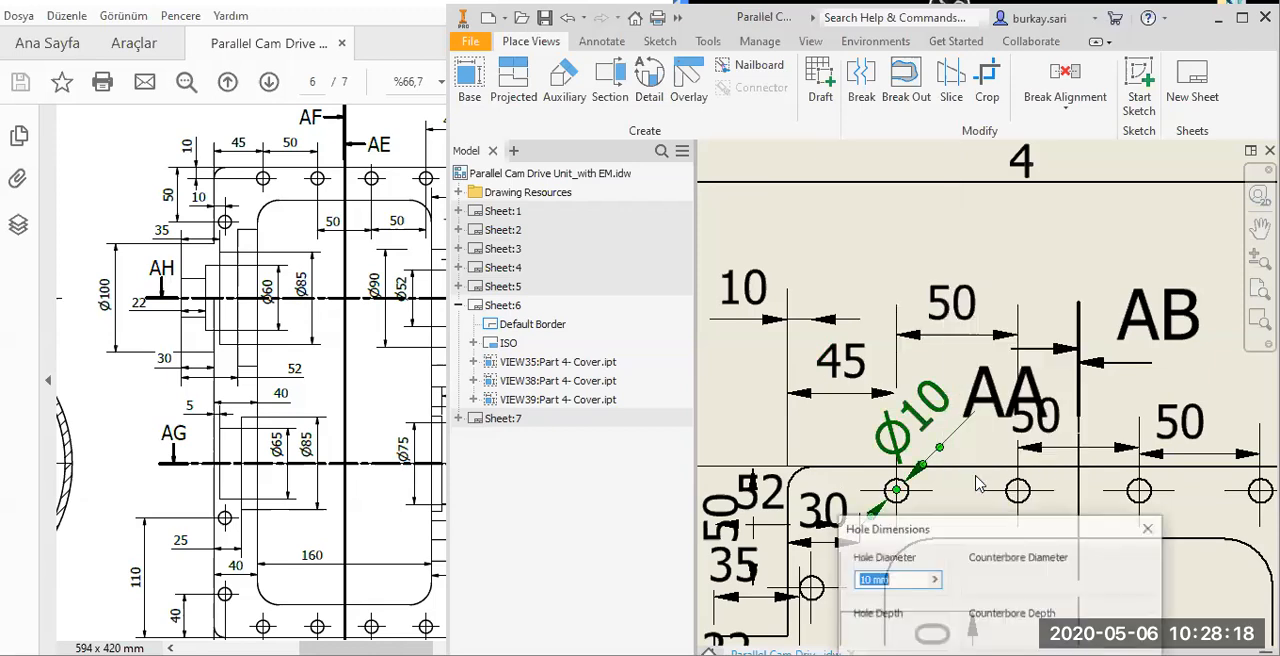
pyautogui.write('12')
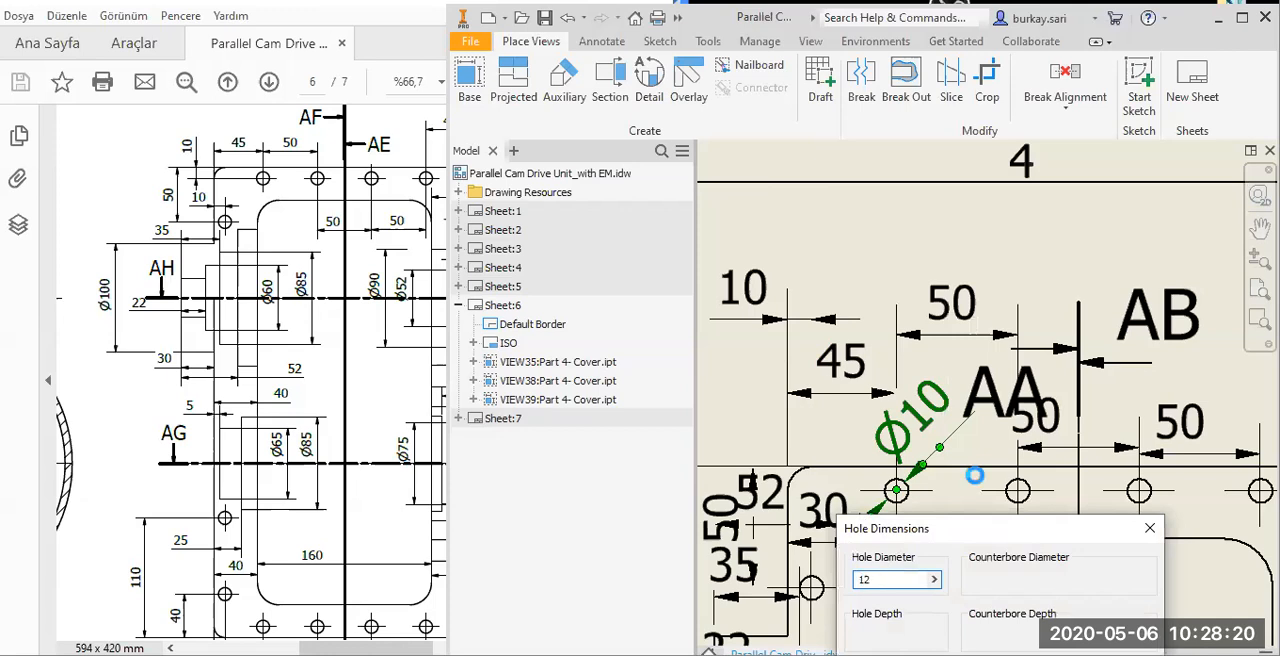
pyautogui.press('Return')
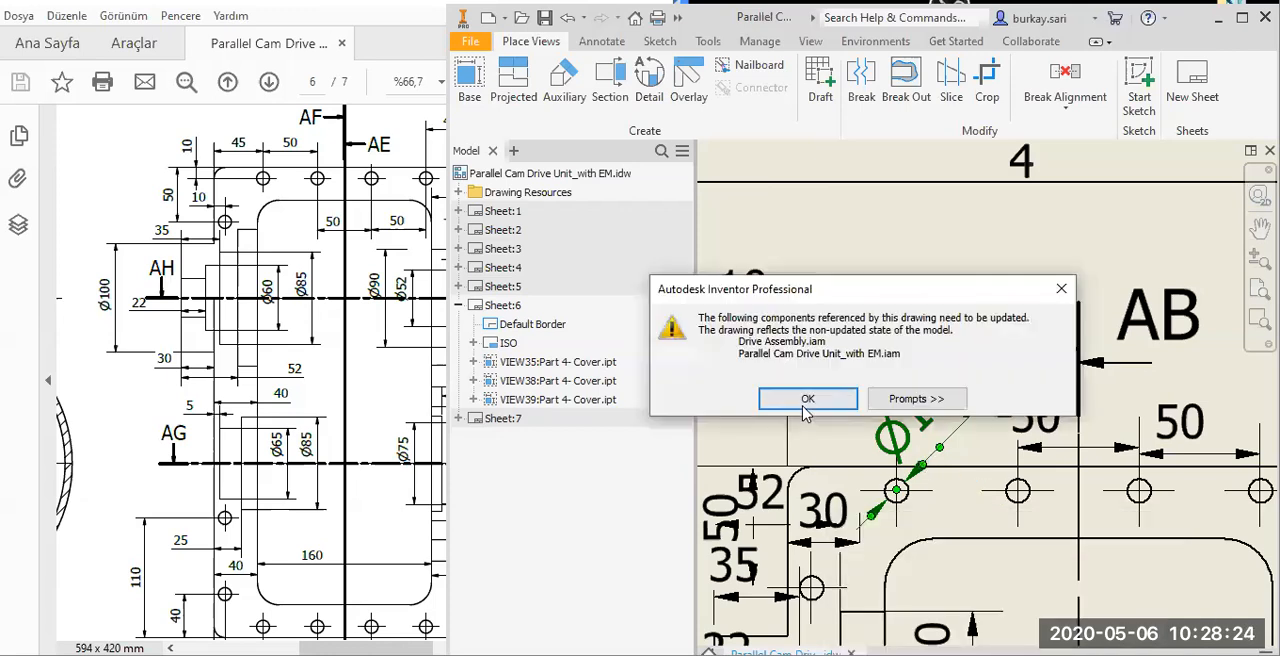
pyautogui.click(803, 405)
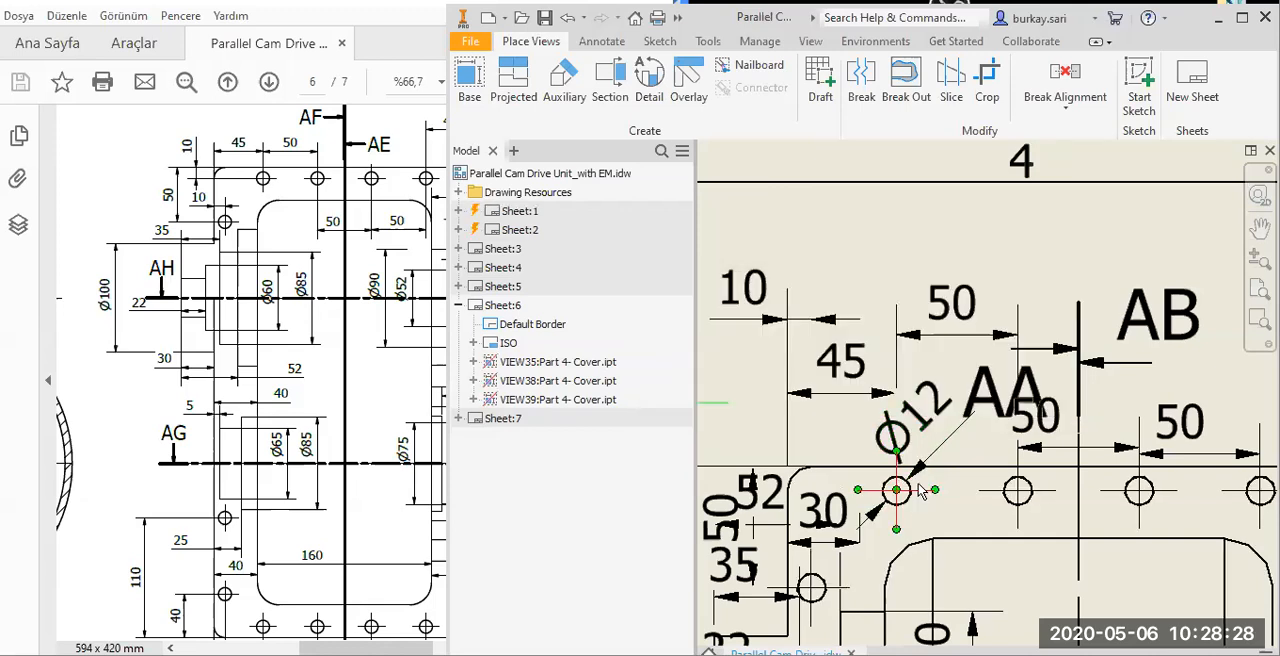
# Lower the upper-left 10 dimension, align 45 with the first 50, and raise the other two 50 hole spacings above the AB label.
pyautogui.scroll(-2, 950, 490)
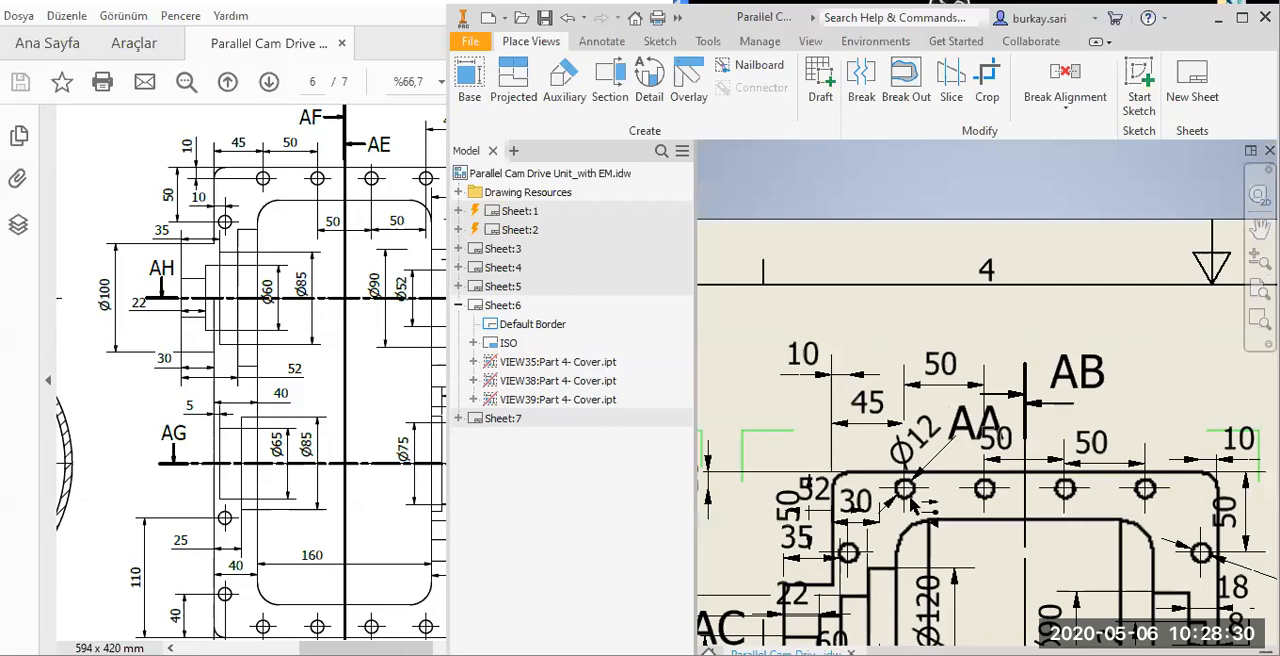
pyautogui.moveTo(767, 388); pyautogui.dragTo(766, 460)
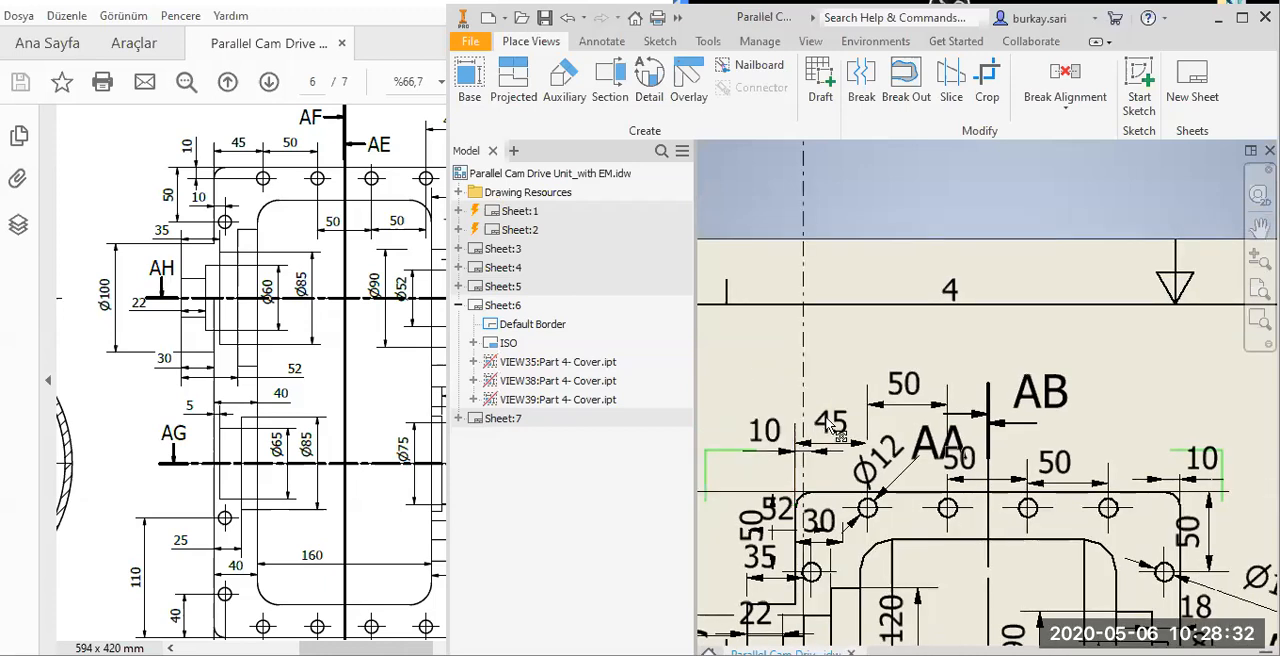
pyautogui.moveTo(826, 412); pyautogui.dragTo(826, 376)
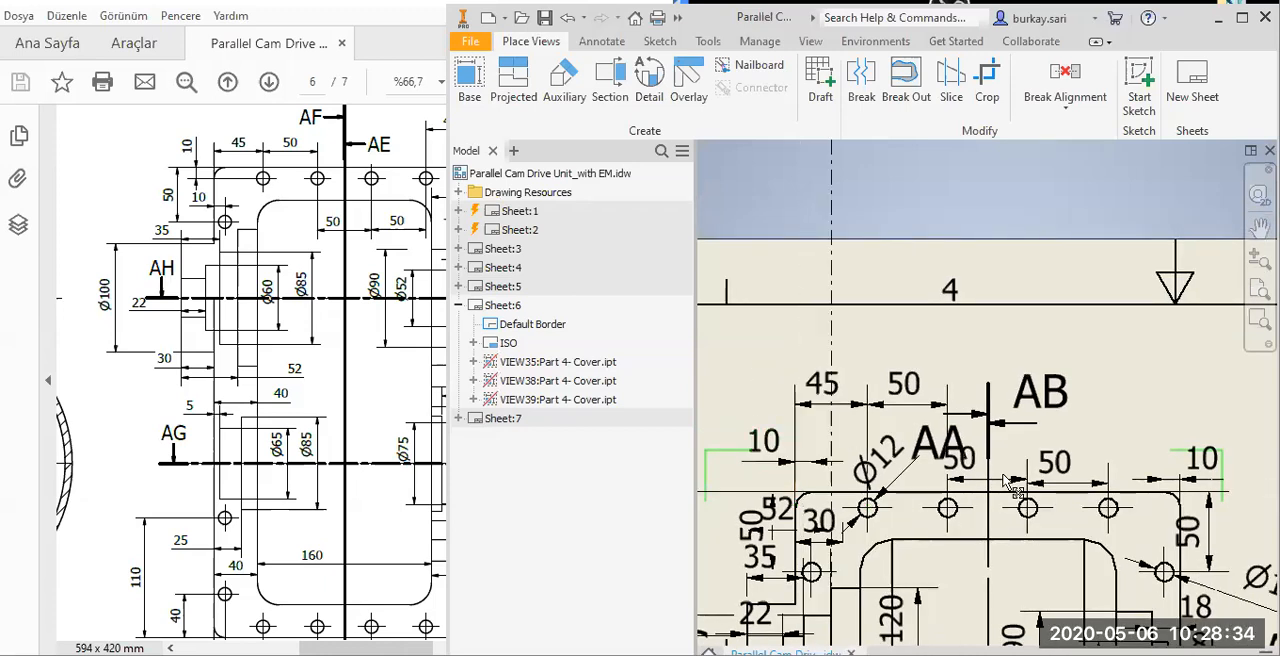
pyautogui.moveTo(962, 478); pyautogui.dragTo(934, 364)
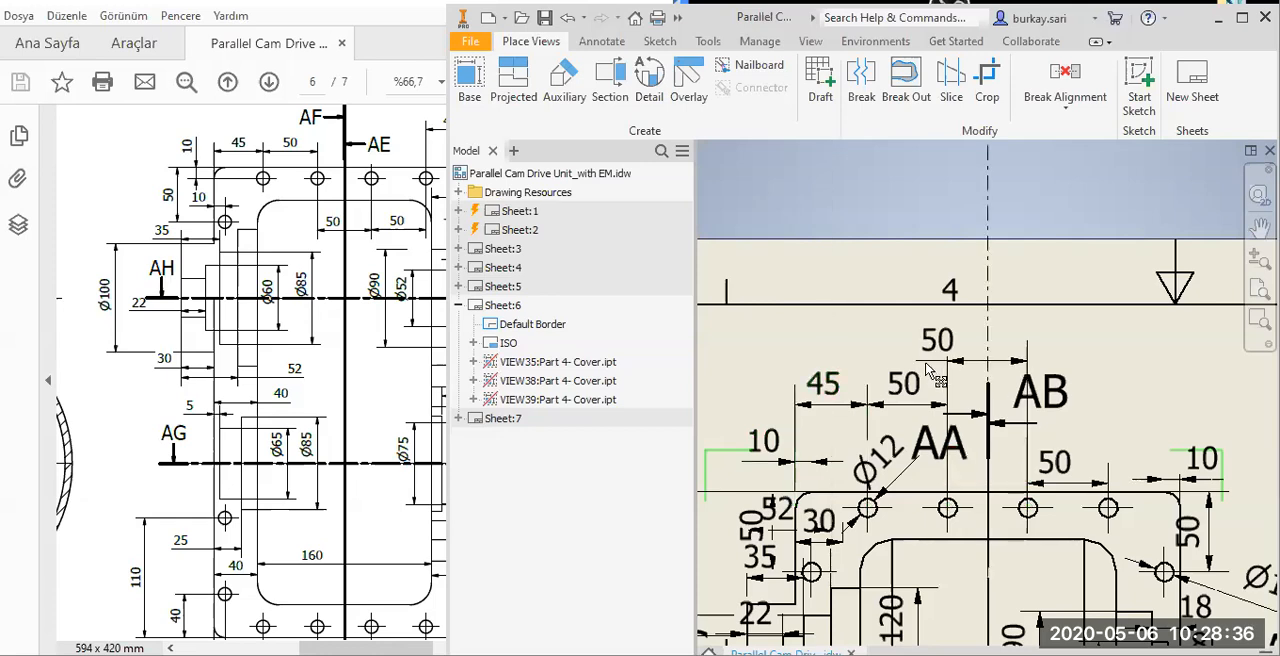
pyautogui.moveTo(1062, 475); pyautogui.dragTo(1100, 355)
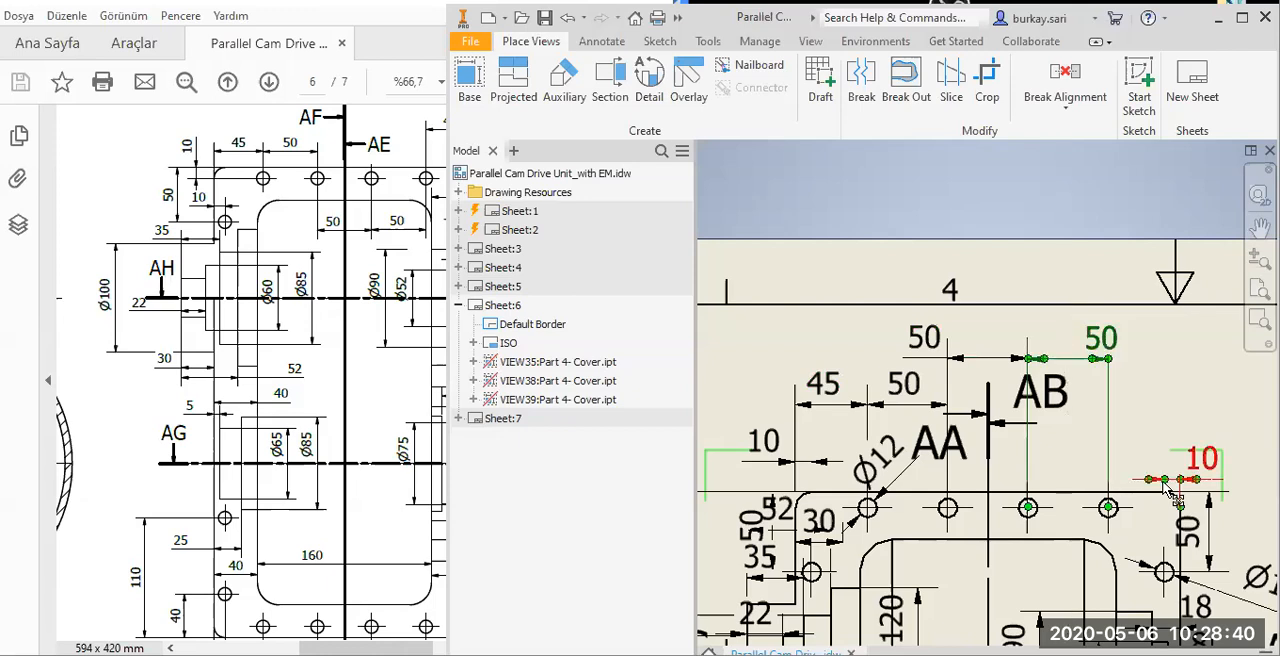
# Arrange the 10 dimension above the cover's upper-right corner and move the vertical 50 hole dimension farther outside the edge.
pyautogui.moveTo(1077, 442); pyautogui.dragTo(1048, 455, button='middle')
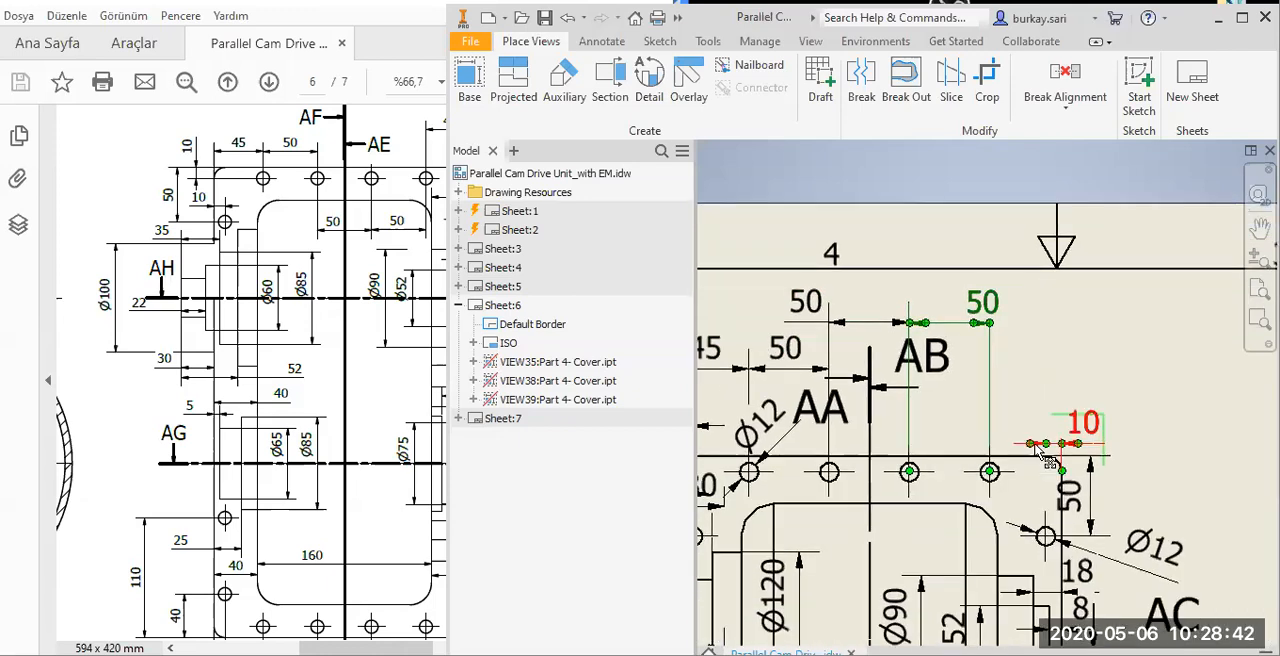
pyautogui.click(1043, 519)
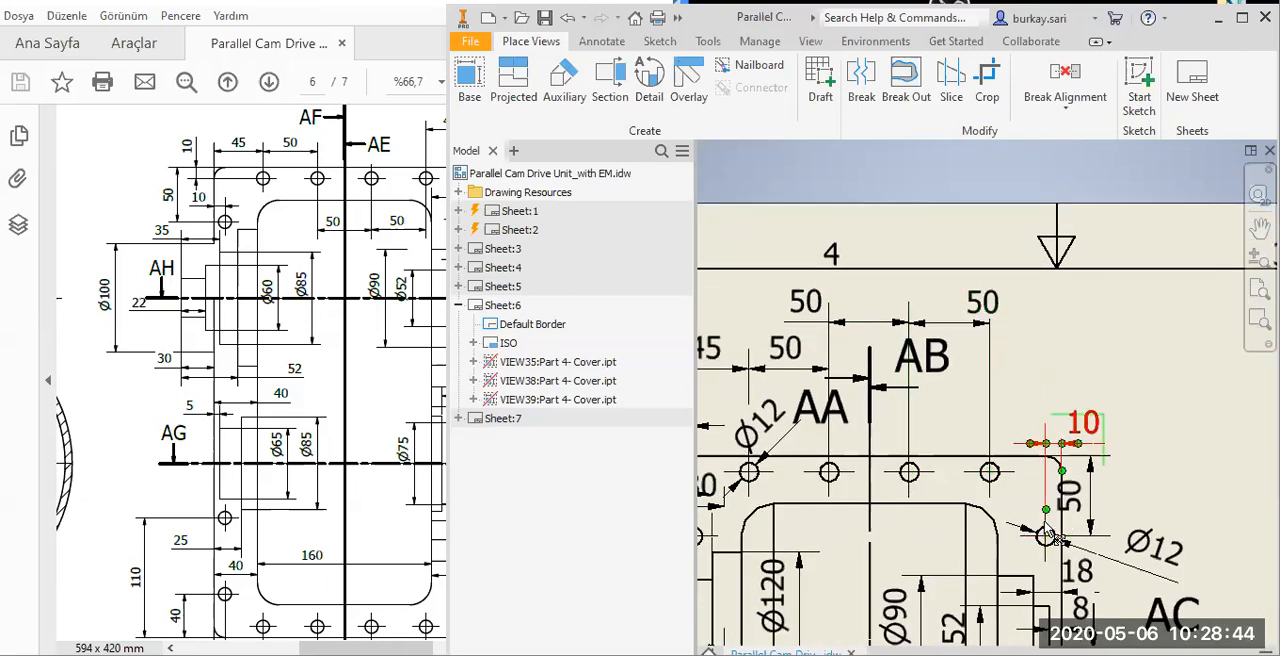
pyautogui.moveTo(1074, 500); pyautogui.dragTo(1090, 522)
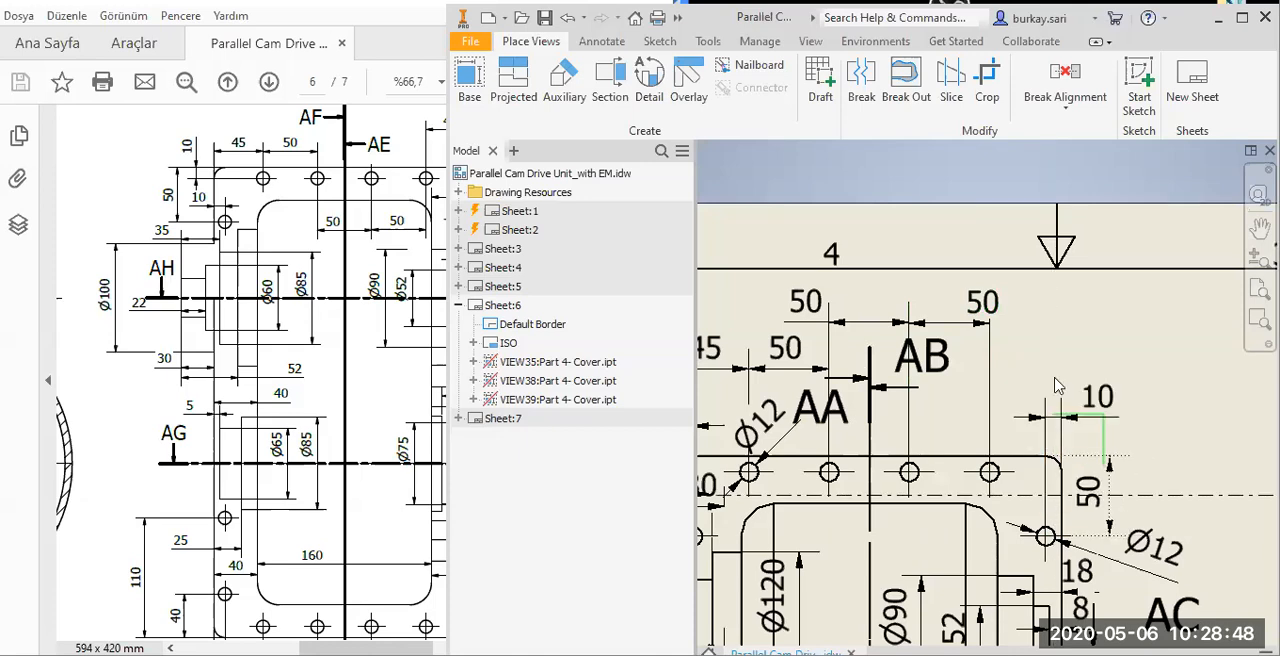
pyautogui.scroll(-3, 1108, 426)
# Move the 52 text outside the cover's left edge and adjust the vertical 10 dimension's extension line near the upper-left hole.
pyautogui.scroll(3, 1007, 468)
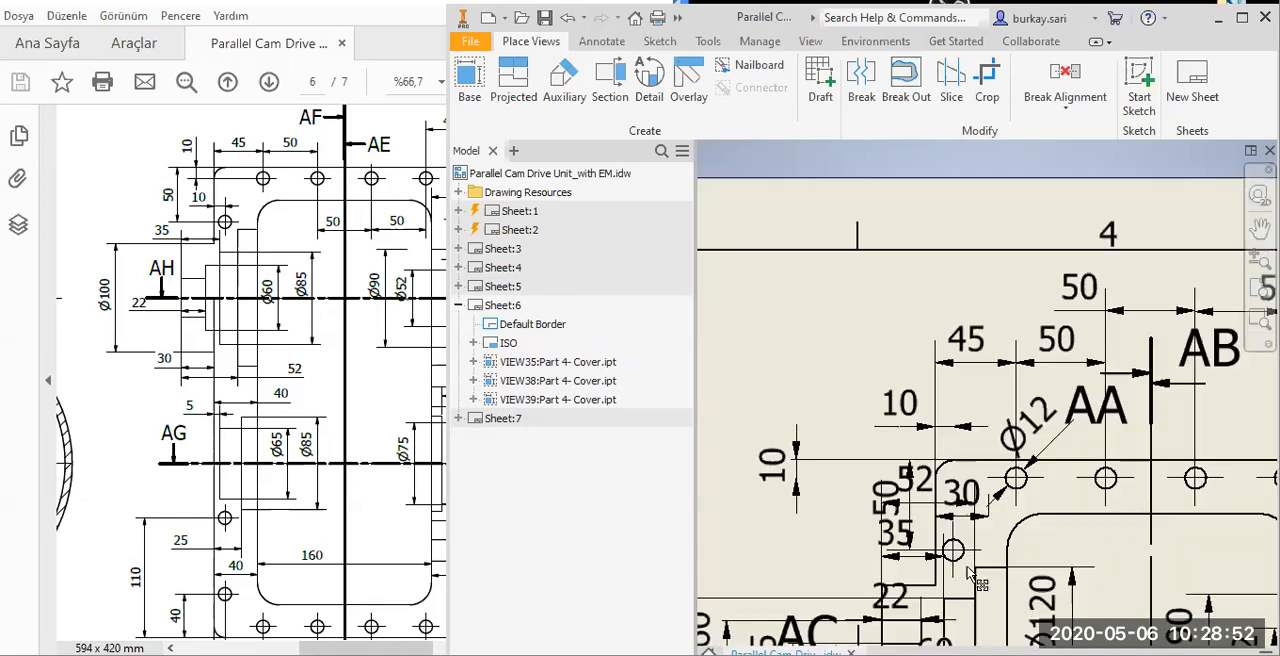
pyautogui.moveTo(915, 479); pyautogui.dragTo(1003, 510, button='middle')
pyautogui.moveTo(1002, 511)
pyautogui.mouseDown()
pyautogui.moveTo(877, 608)
pyautogui.moveTo(960, 566)
pyautogui.mouseUp()
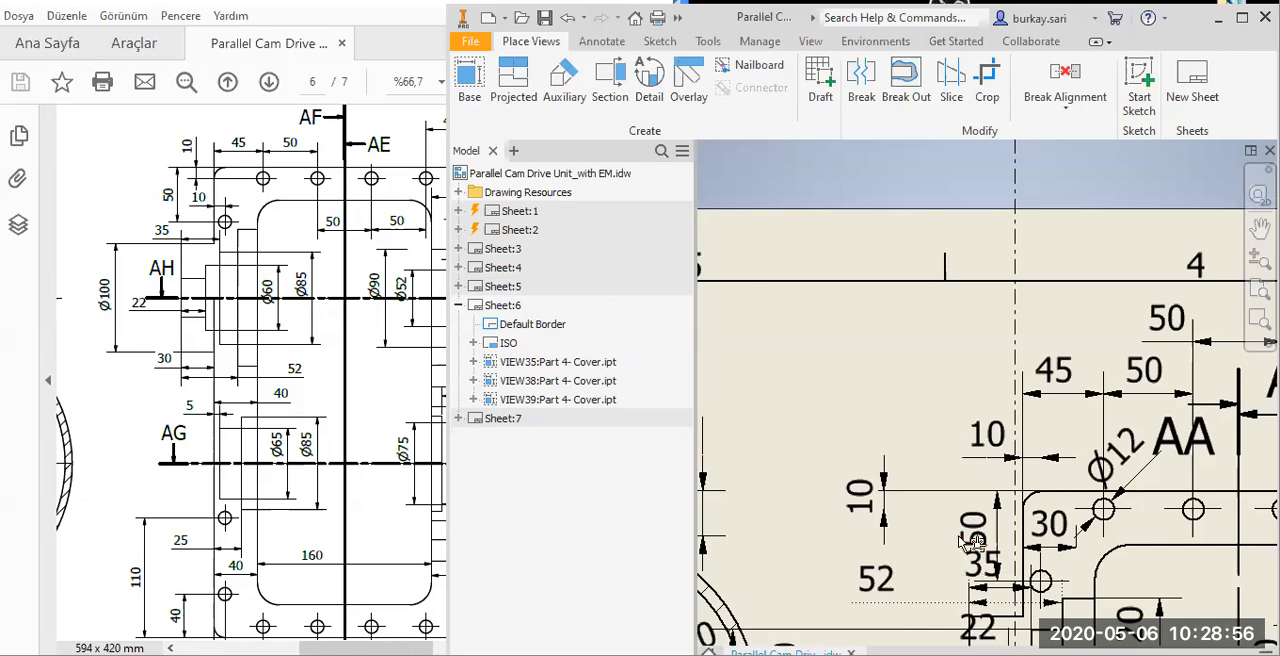
pyautogui.scroll(-3, 958, 560)
pyautogui.scroll(3, 955, 550)
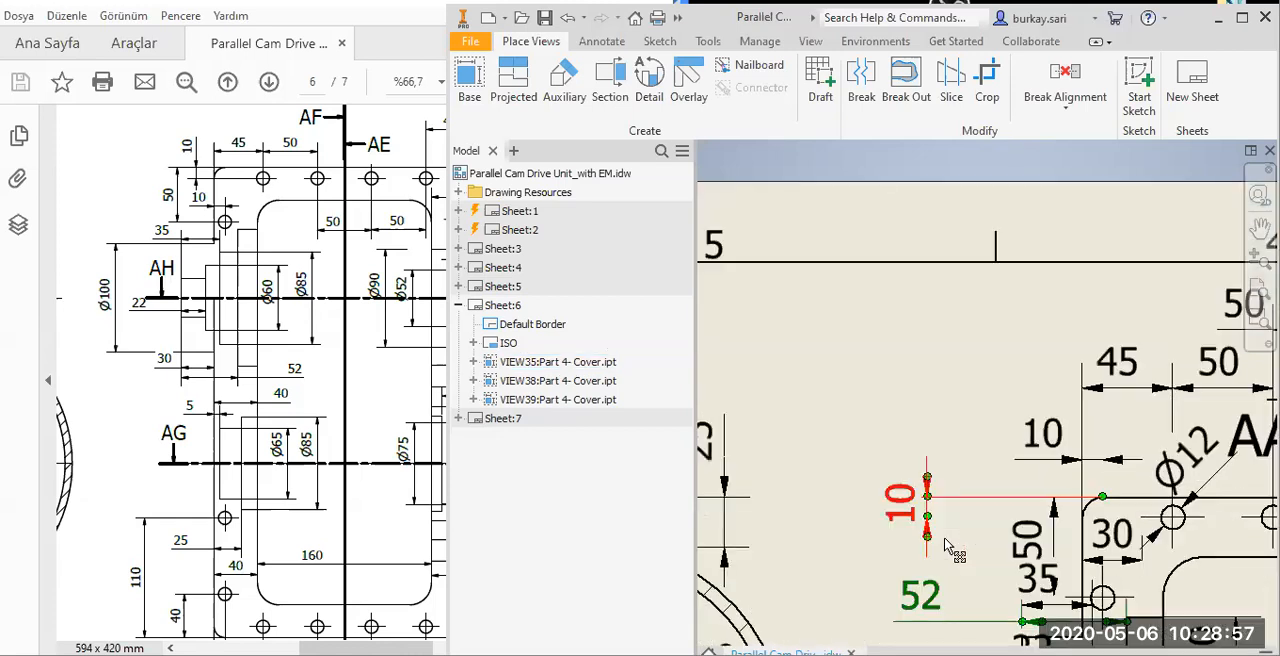
pyautogui.click(1152, 532)
pyautogui.moveTo(1158, 522)
pyautogui.mouseDown()
pyautogui.moveTo(1160, 509)
pyautogui.moveTo(1141, 516)
pyautogui.mouseUp()
# Place the vertical 50 dimension outside the cover's upper-left edge and bring the vertical 10 closer with its text above the corner.
pyautogui.moveTo(1031, 543); pyautogui.dragTo(873, 563)
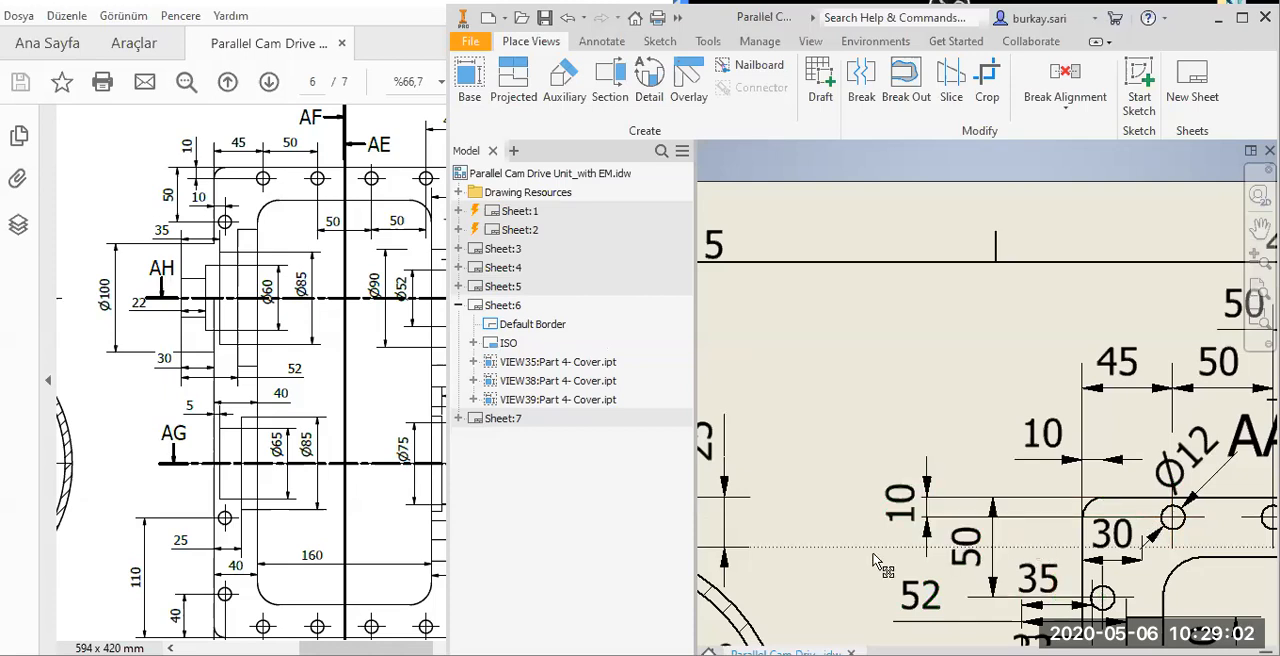
pyautogui.moveTo(1029, 509); pyautogui.dragTo(1023, 406, button='middle')
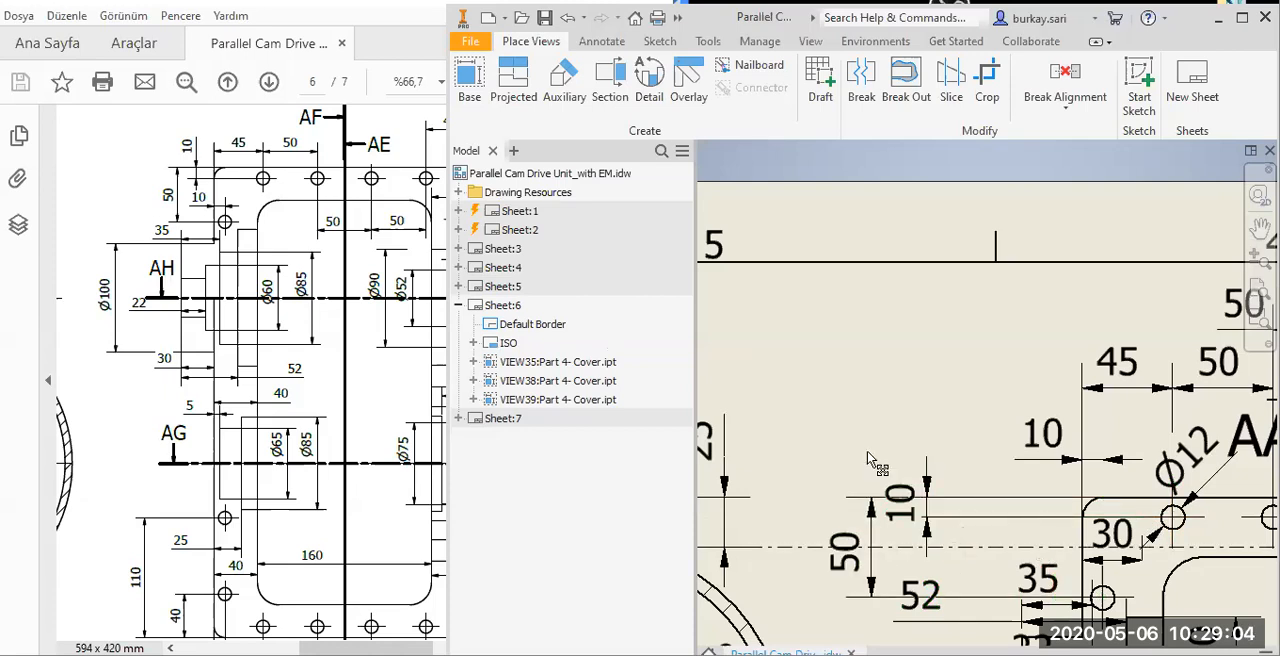
pyautogui.click(1038, 413)
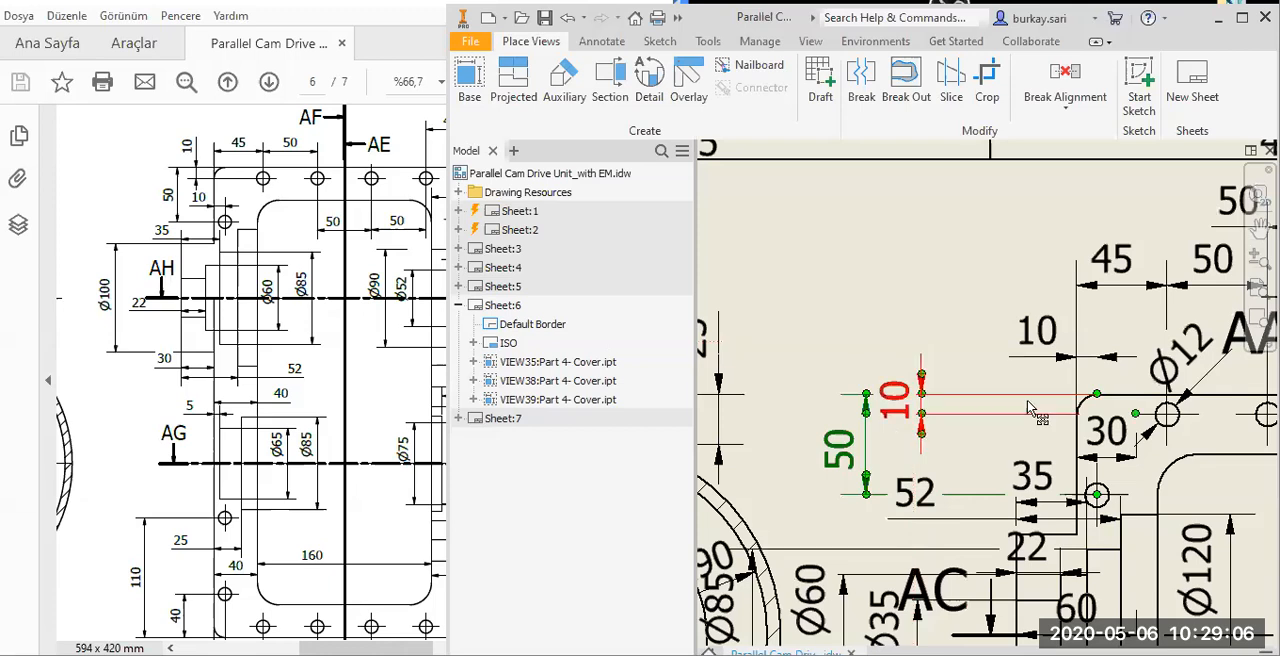
pyautogui.moveTo(1001, 332); pyautogui.dragTo(1001, 330)
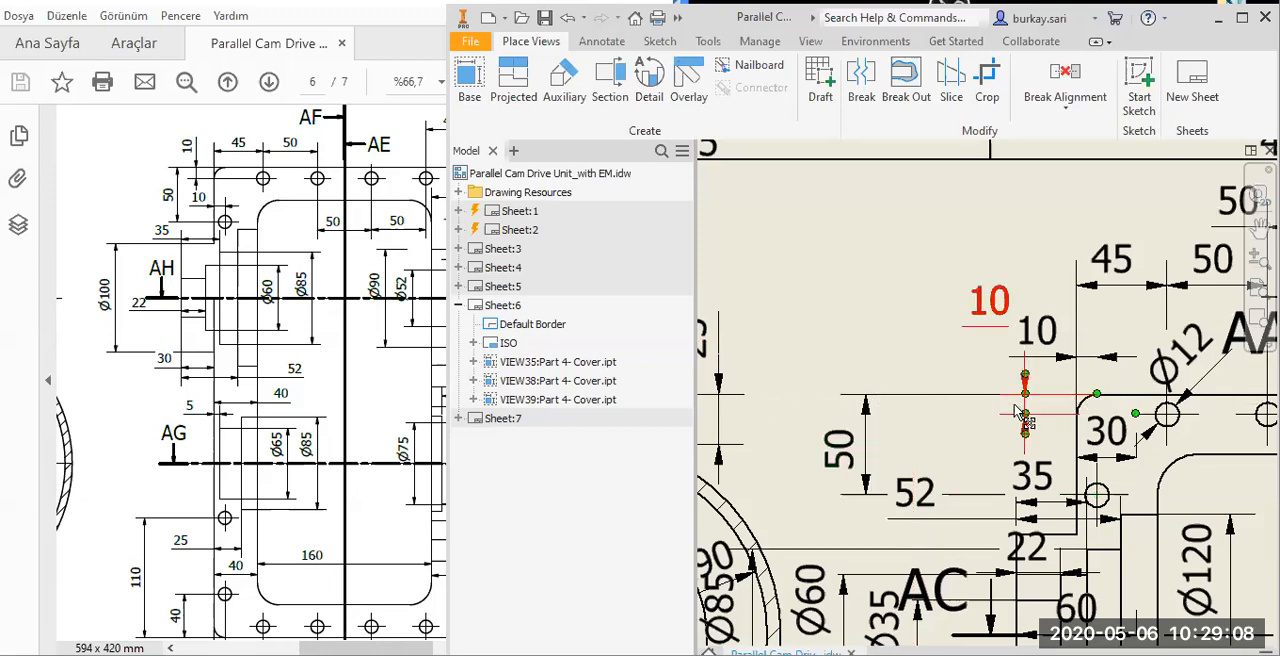
pyautogui.moveTo(1018, 410); pyautogui.dragTo(980, 455)
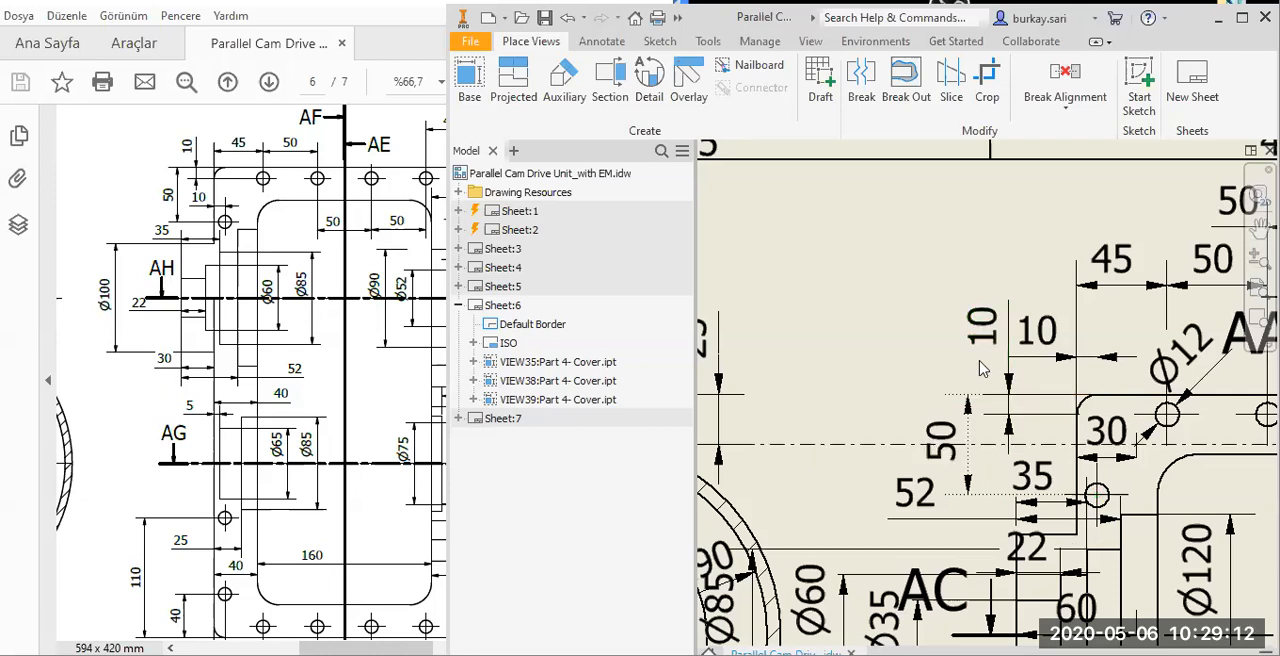
# Shift the Ø120 dimension farther inside the cover and place Ø85 beside it, keeping Ø60 and Ø35 outside the left boss.
pyautogui.moveTo(966, 624); pyautogui.dragTo(893, 428, button='middle')
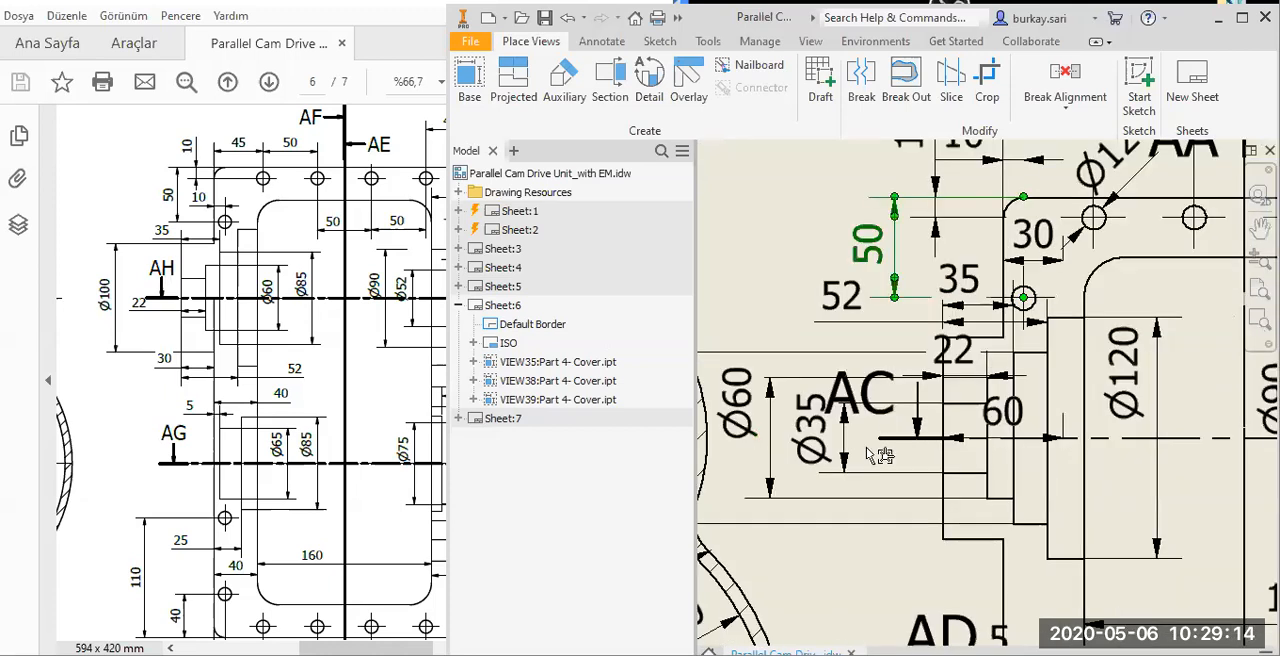
pyautogui.scroll(2, 876, 455)
pyautogui.moveTo(1036, 419); pyautogui.dragTo(1026, 417, button='middle')
pyautogui.moveTo(1003, 413); pyautogui.dragTo(1038, 417)
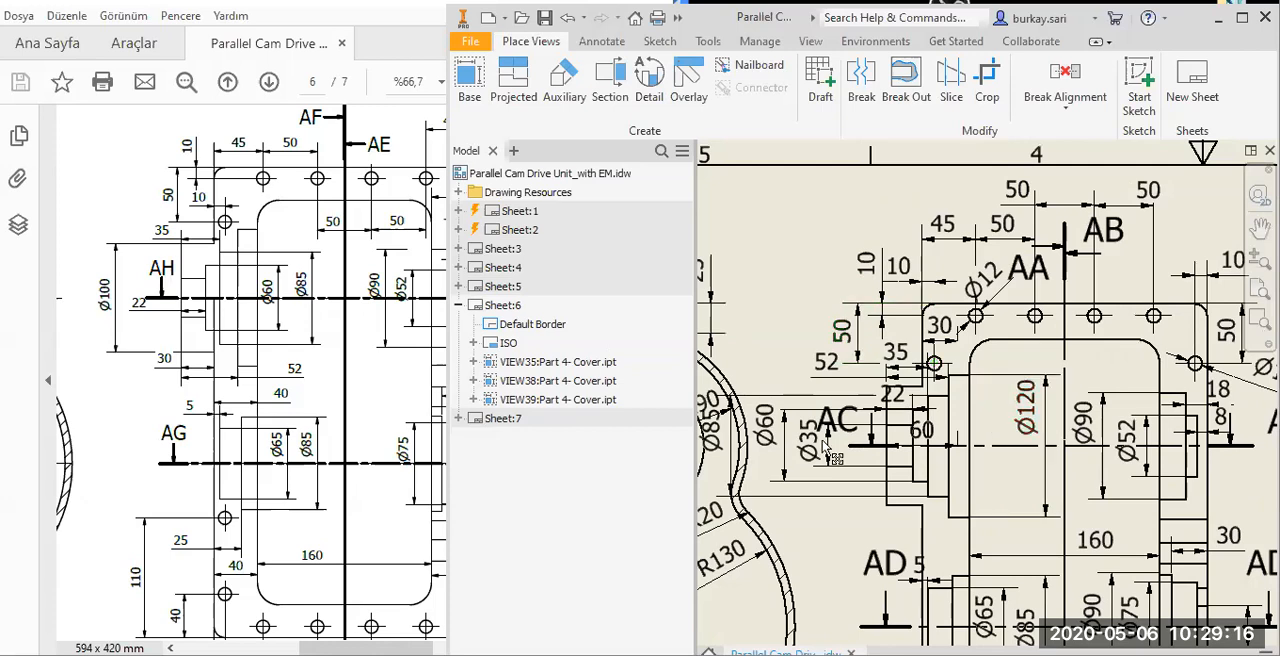
pyautogui.moveTo(820, 455); pyautogui.dragTo(998, 458)
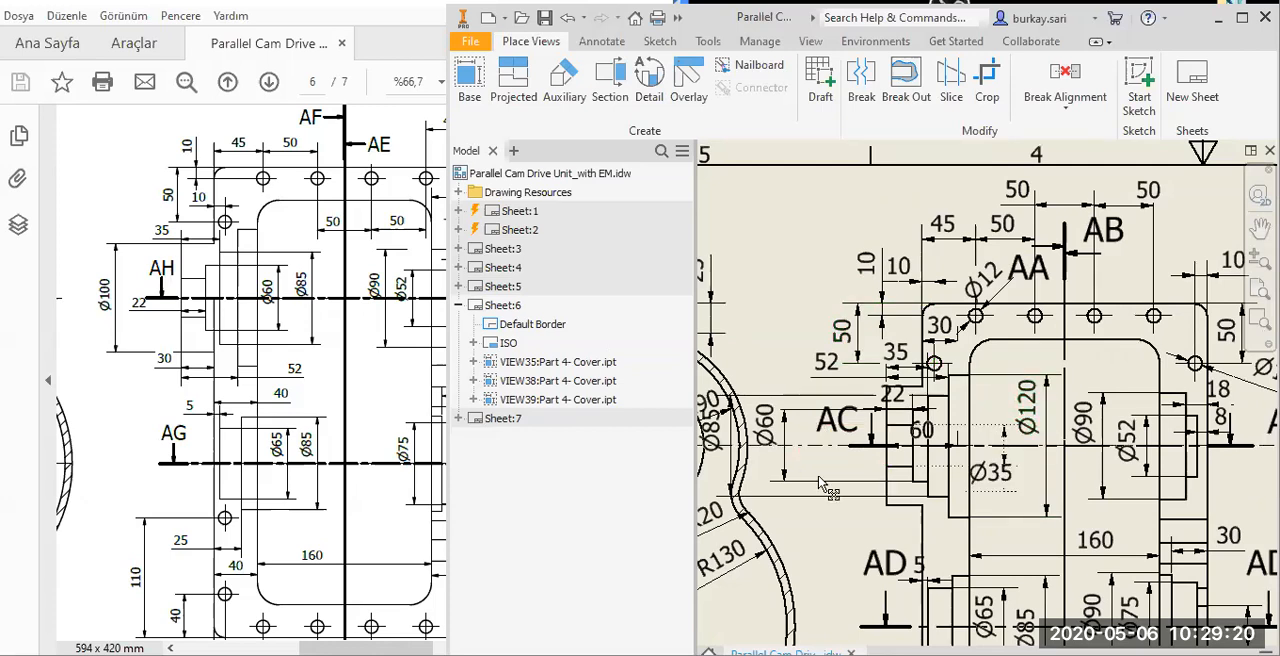
pyautogui.hotkey('ctrl', 'z')
pyautogui.moveTo(788, 456); pyautogui.dragTo(1018, 470)
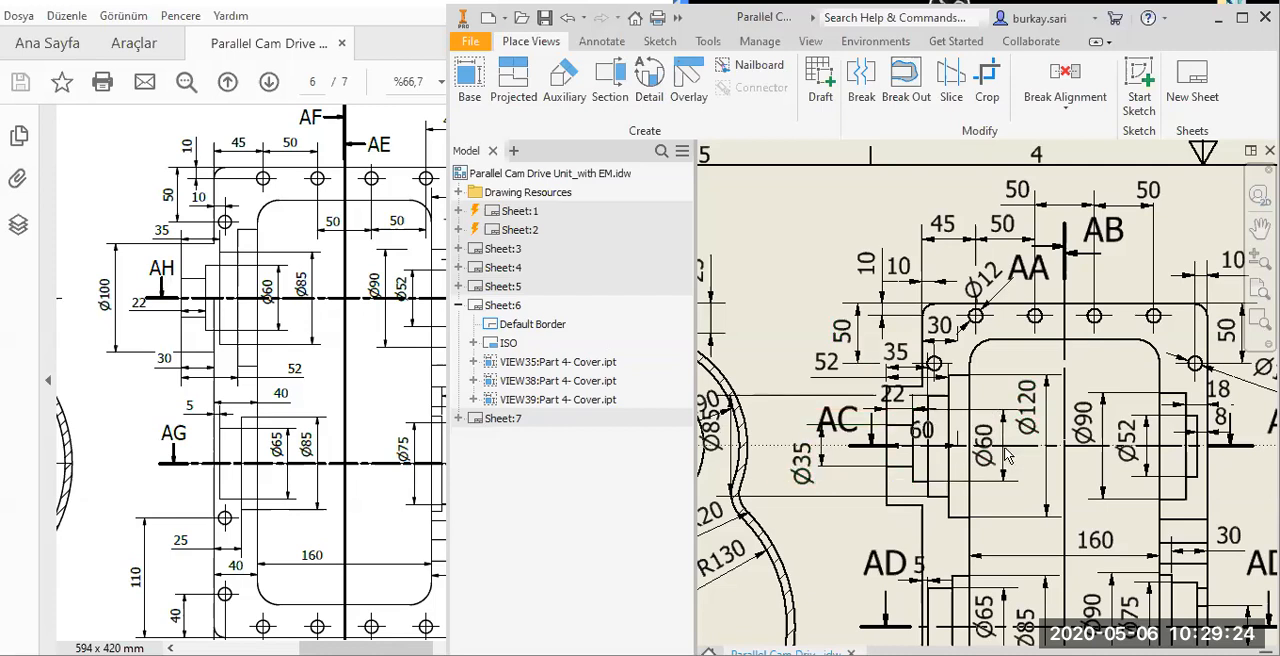
pyautogui.moveTo(838, 470); pyautogui.dragTo(795, 455)
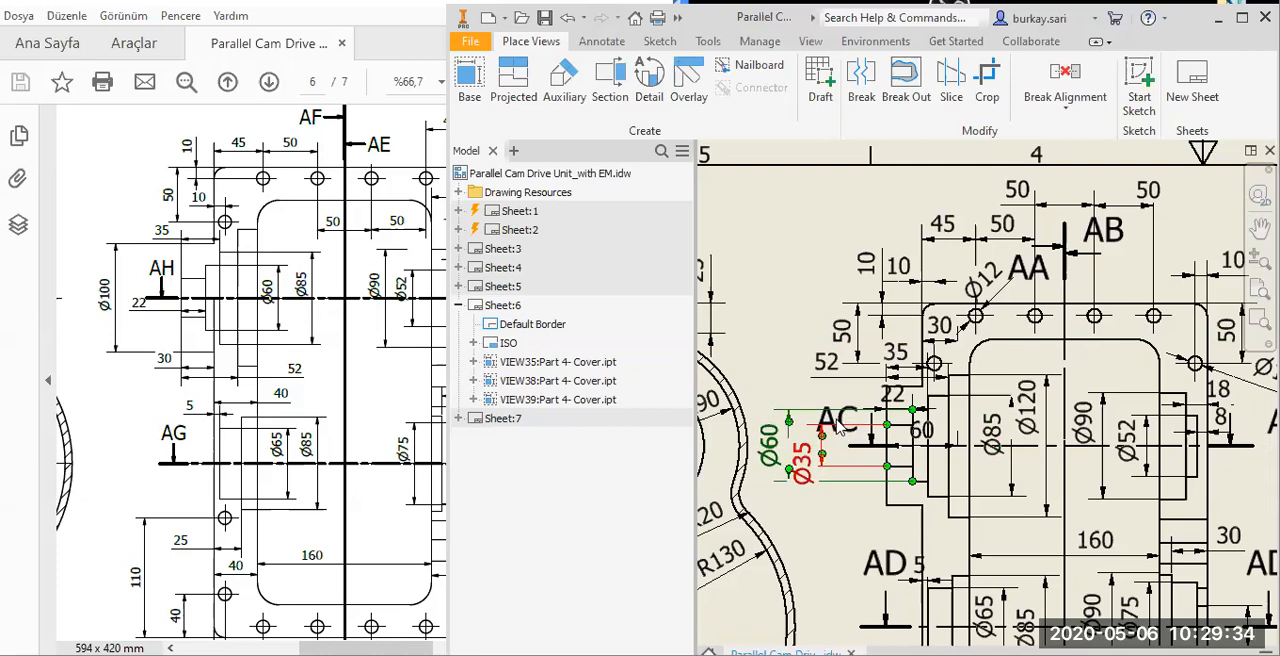
# Raise the left AC section label clear of the Ø35 dimension and cancel the deletion of view AC.
pyautogui.scroll(4, 842, 428)
pyautogui.moveTo(838, 428); pyautogui.dragTo(808, 341)
pyautogui.rightClick(808, 340)
pyautogui.click(845, 391)
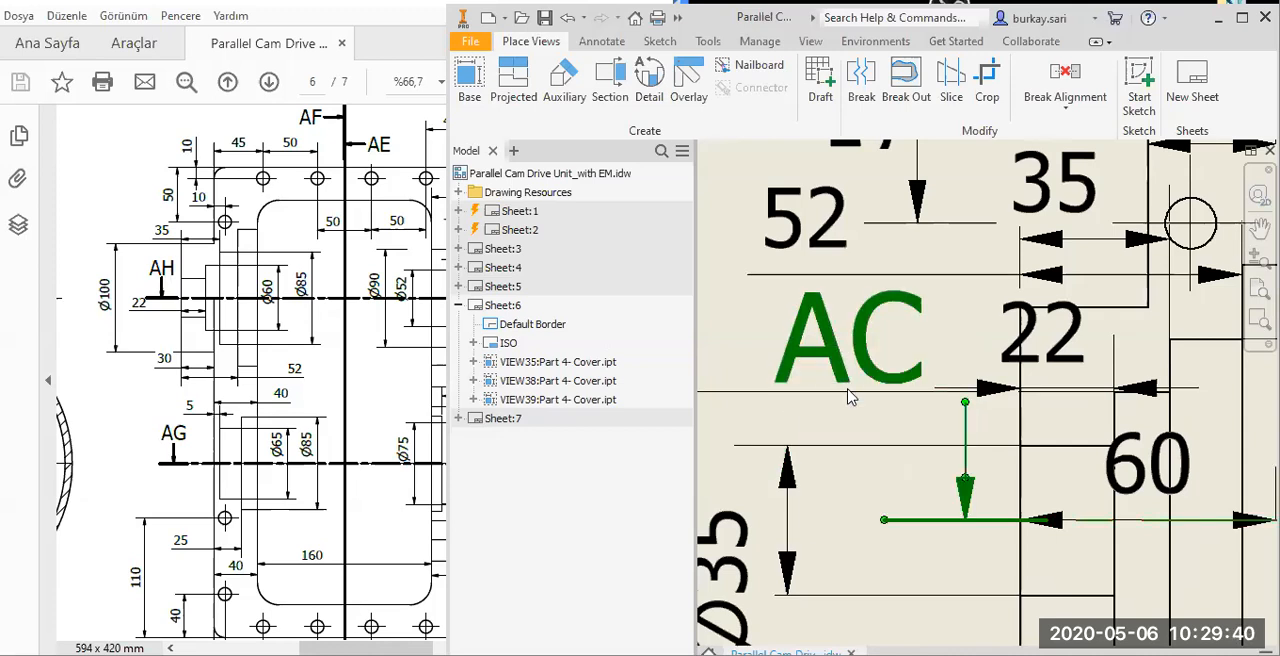
pyautogui.click(919, 400)
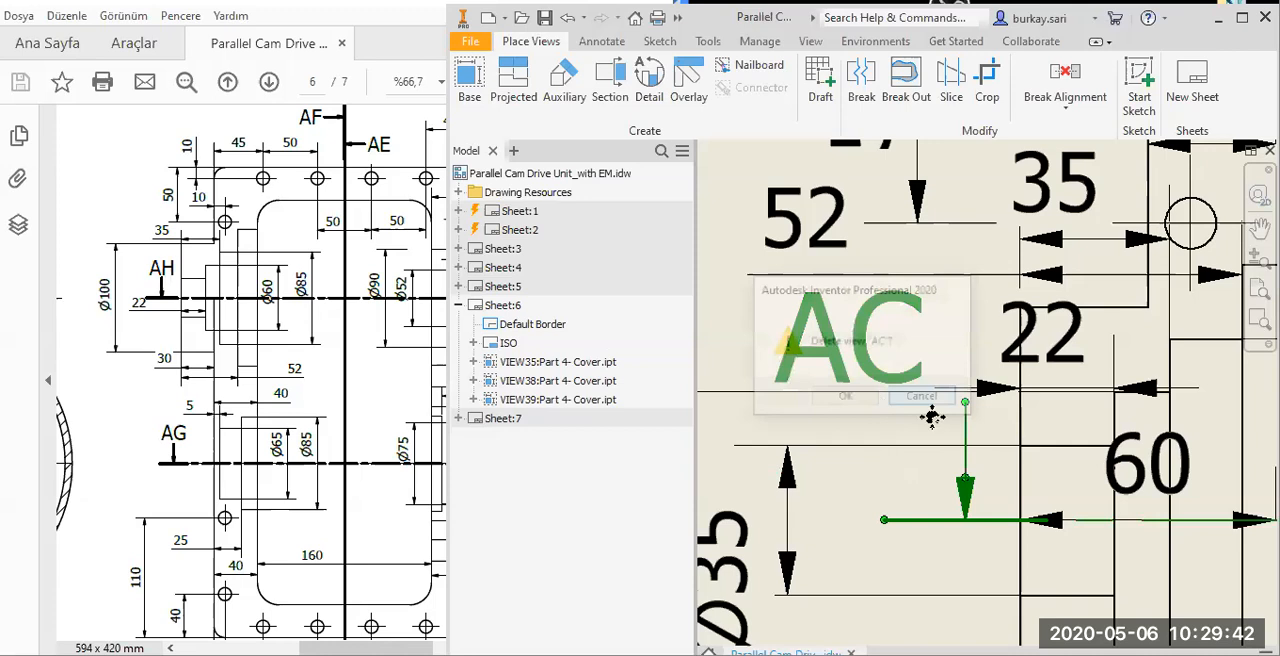
pyautogui.scroll(-3, 919, 405)
pyautogui.scroll(2, 997, 344)
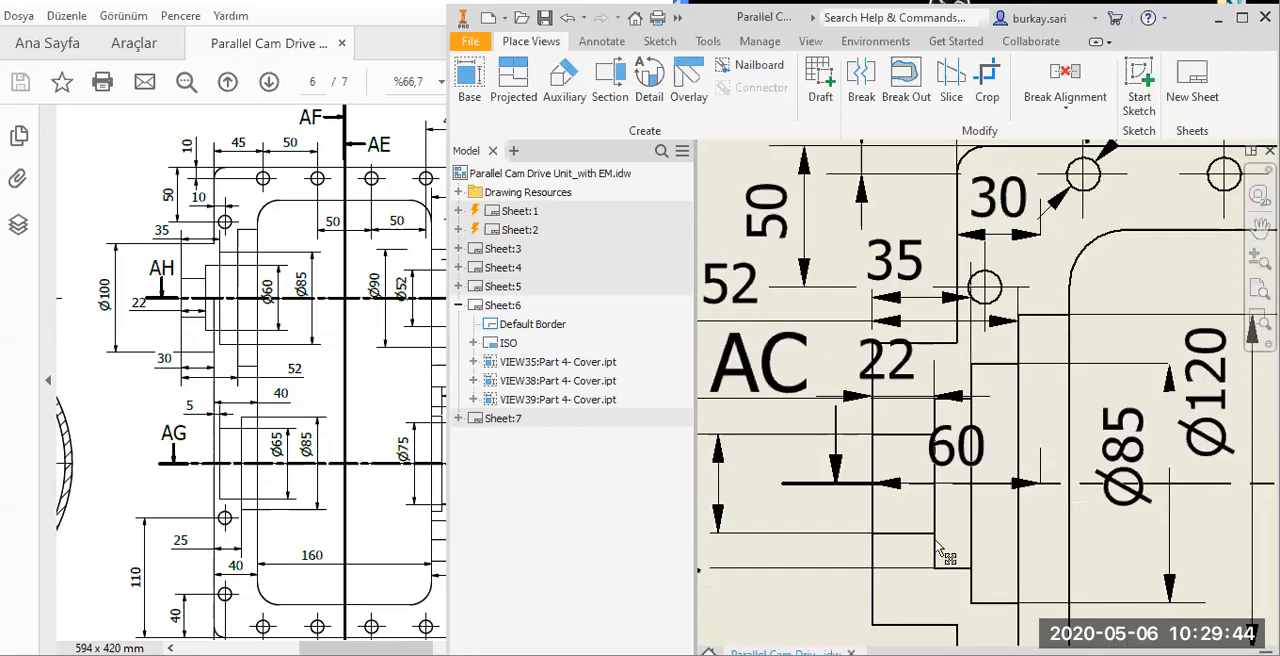
# Move the 22 dimension below the left boss and delete the 60 dimension.
pyautogui.hotkey('ctrl', 'z')
pyautogui.moveTo(942, 458)
pyautogui.mouseDown()
pyautogui.moveTo(897, 550)
pyautogui.moveTo(884, 515)
pyautogui.moveTo(865, 566)
pyautogui.mouseUp()
pyautogui.scroll(-3, 903, 428)
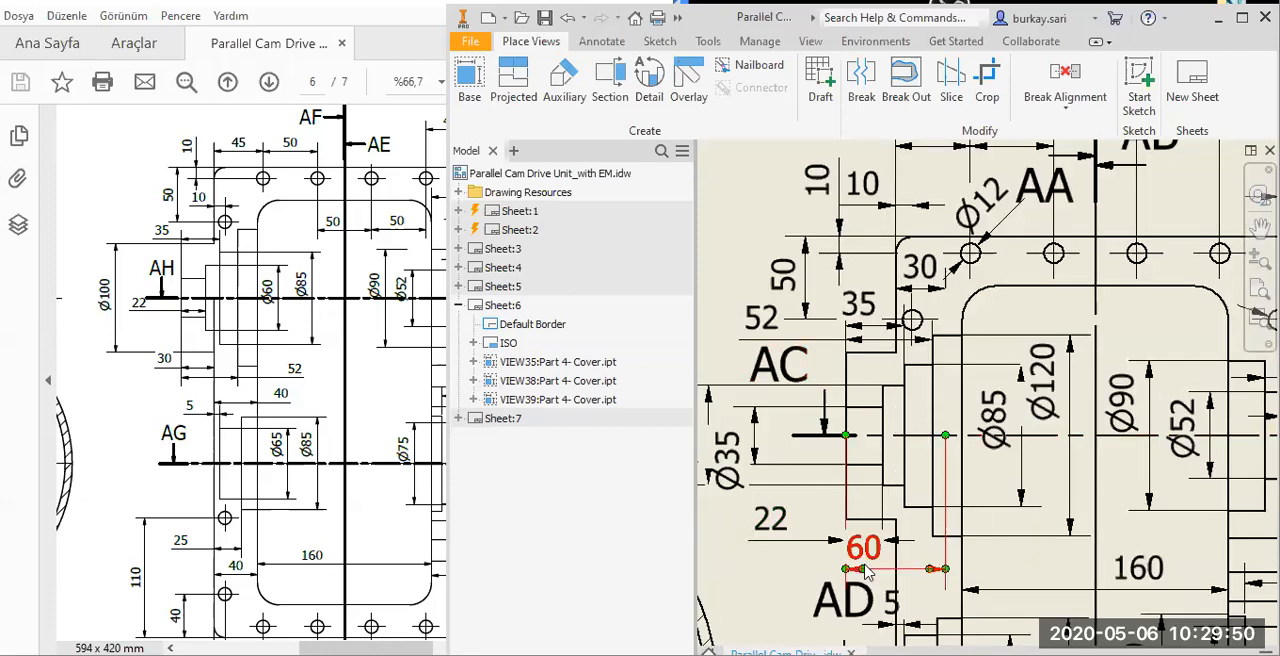
pyautogui.press('Delete')
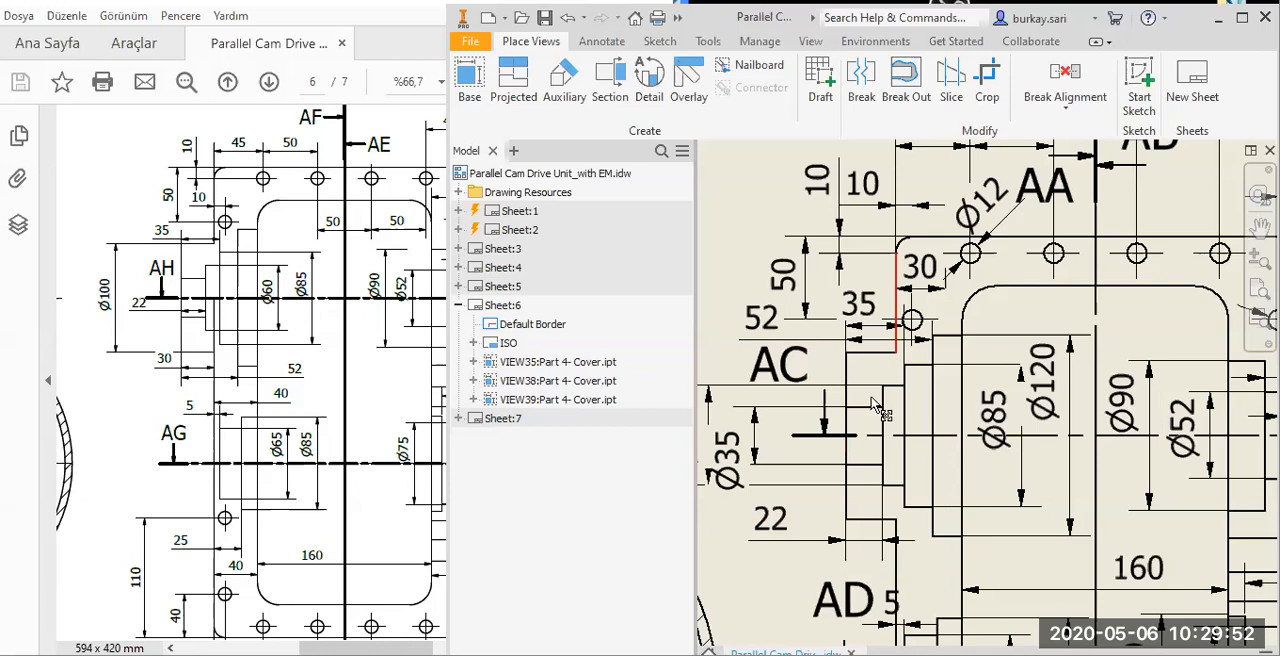
# Shift the 52 text farther outward above the AC label and place the 35 dimension below 22 under the left boss.
pyautogui.moveTo(841, 341); pyautogui.dragTo(871, 398, button='middle')
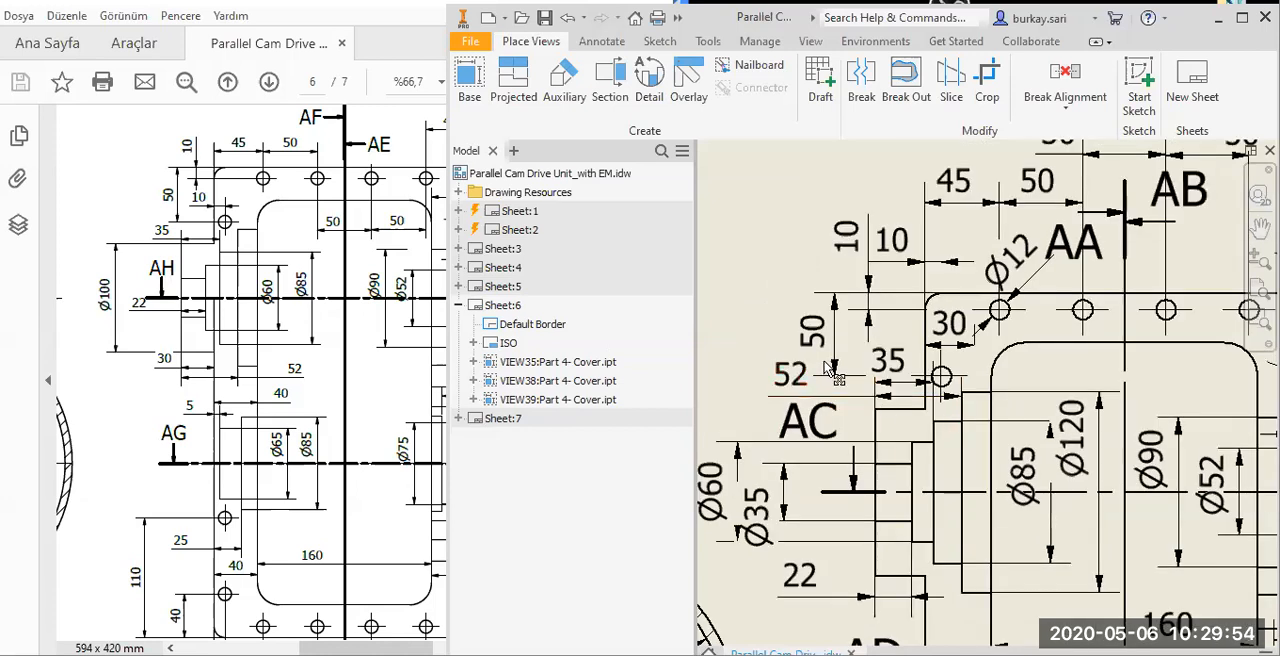
pyautogui.moveTo(771, 392); pyautogui.dragTo(921, 402)
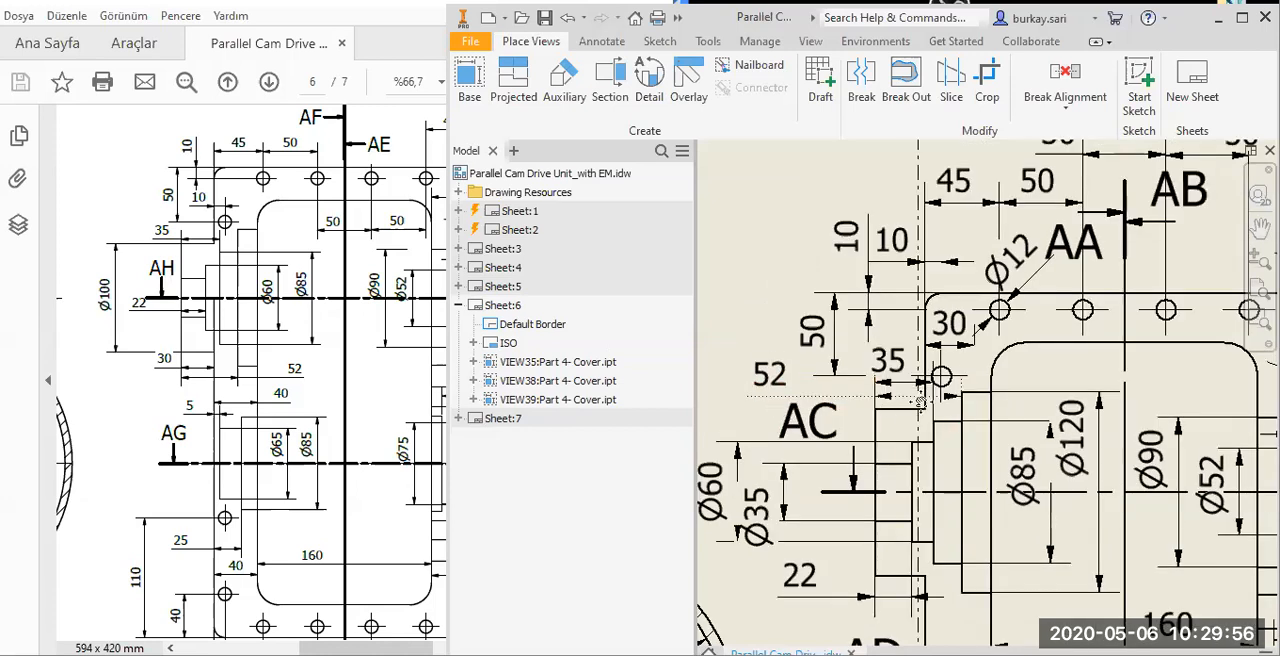
pyautogui.moveTo(938, 355); pyautogui.dragTo(952, 262, button='middle')
pyautogui.moveTo(902, 272)
pyautogui.mouseDown()
pyautogui.moveTo(896, 468)
pyautogui.moveTo(794, 547)
pyautogui.mouseUp()
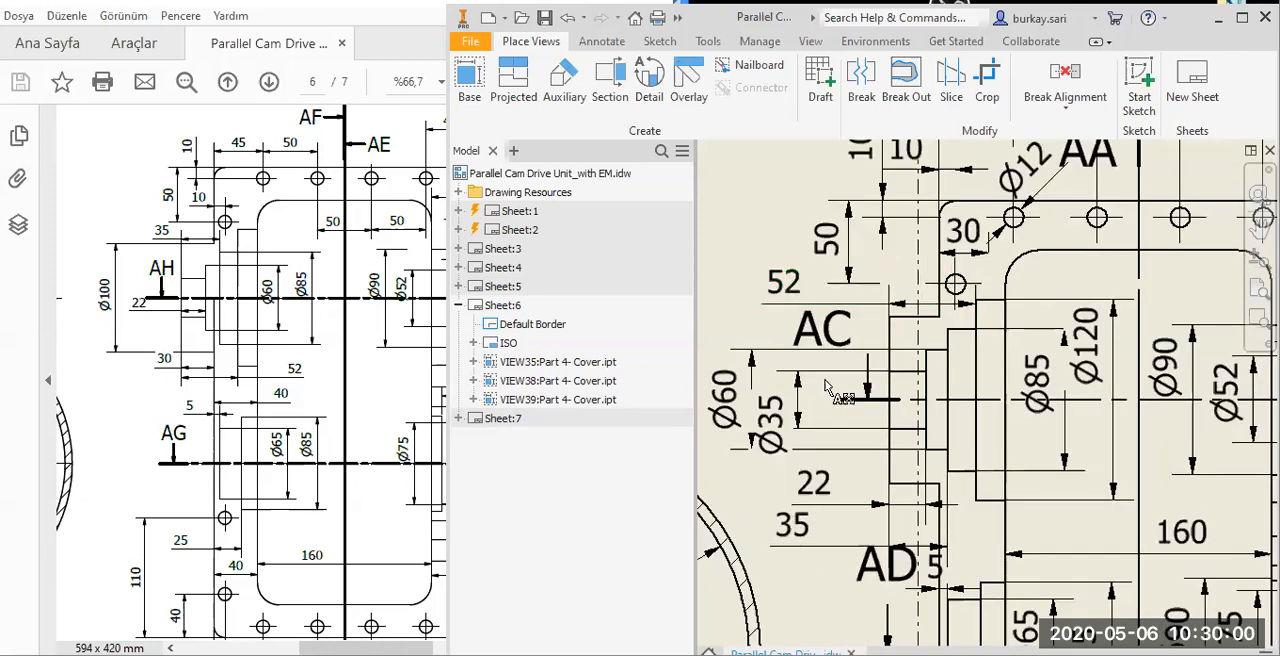
# Lower the 5 dimension toward the AD section line and move the left AD label beside its arrow, clear of the dimensions.
pyautogui.scroll(-5, 925, 586)
pyautogui.moveTo(925, 586); pyautogui.dragTo(843, 391, button='middle')
pyautogui.moveTo(843, 394); pyautogui.dragTo(783, 562)
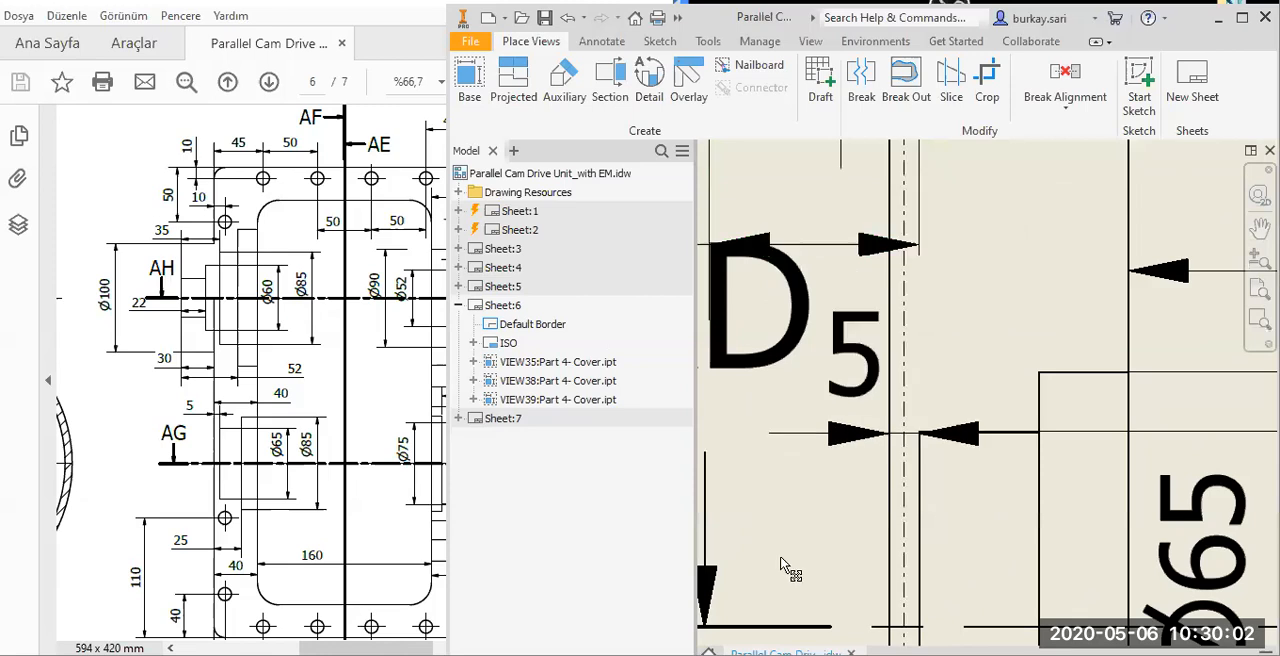
pyautogui.scroll(3, 899, 455)
pyautogui.moveTo(899, 455); pyautogui.dragTo(954, 482, button='middle')
pyautogui.moveTo(873, 419); pyautogui.dragTo(759, 533)
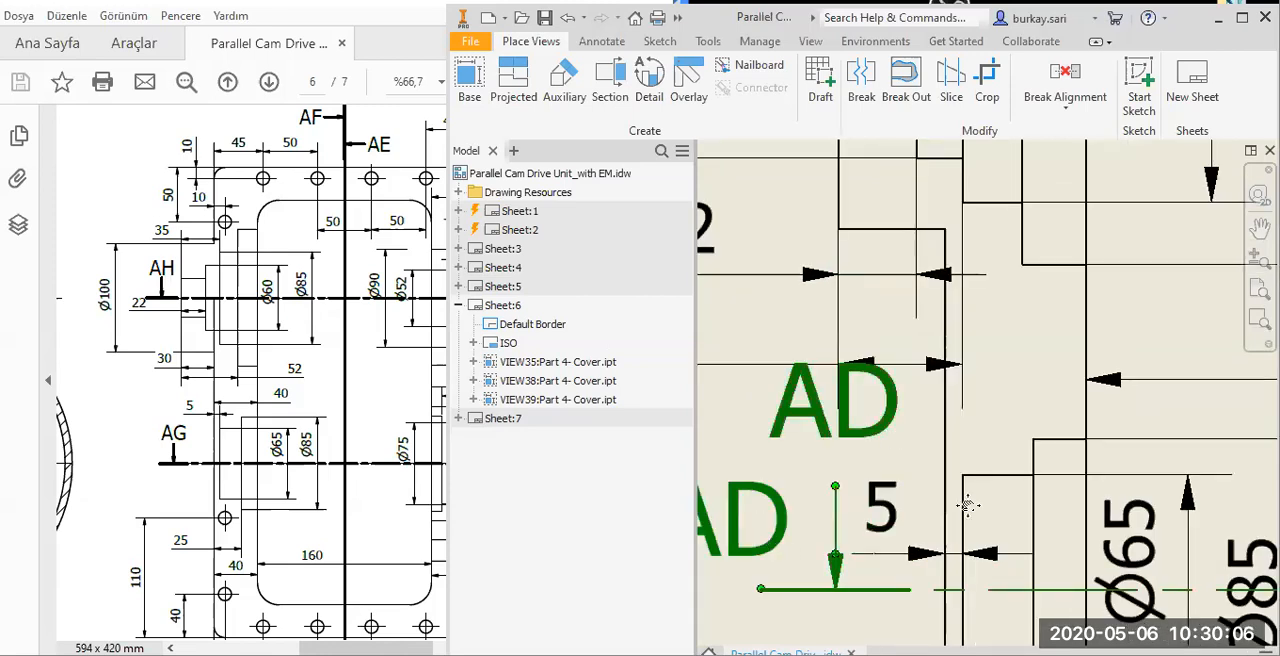
pyautogui.scroll(3, 872, 437)
# Move the AD section label on the cover's right side outward and down beside its arrow.
pyautogui.moveTo(1010, 461); pyautogui.dragTo(808, 434, button='middle')
pyautogui.scroll(3, 808, 434)
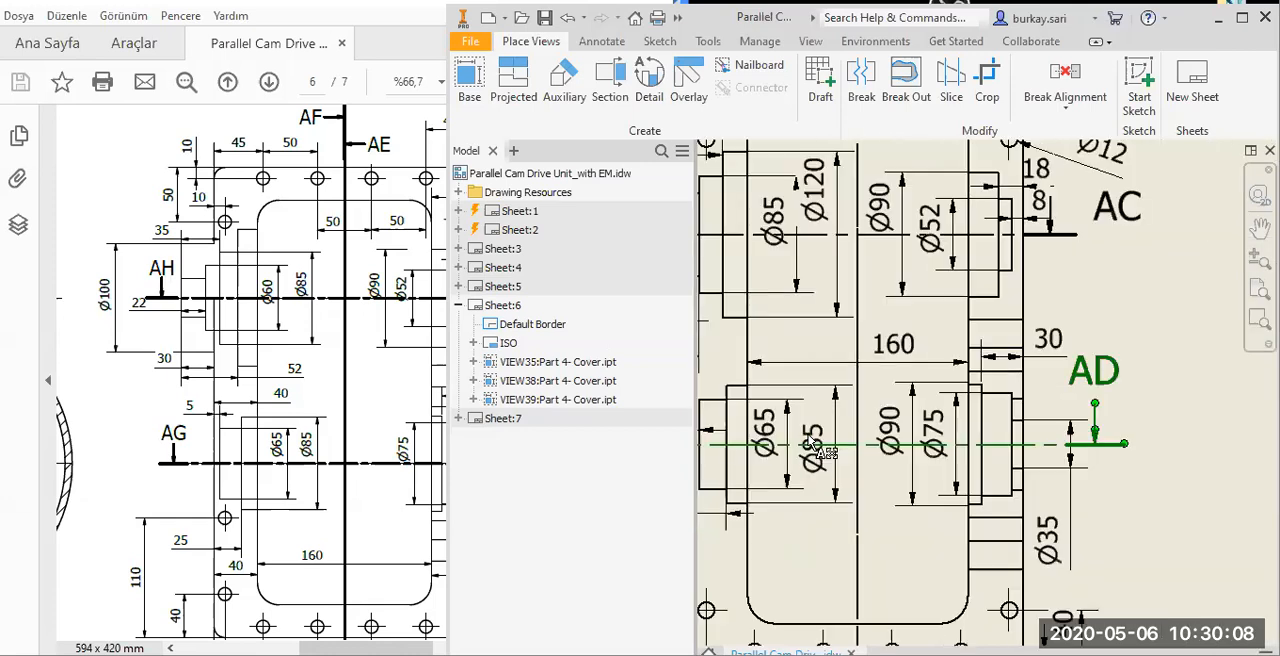
pyautogui.moveTo(1133, 430); pyautogui.dragTo(1128, 406)
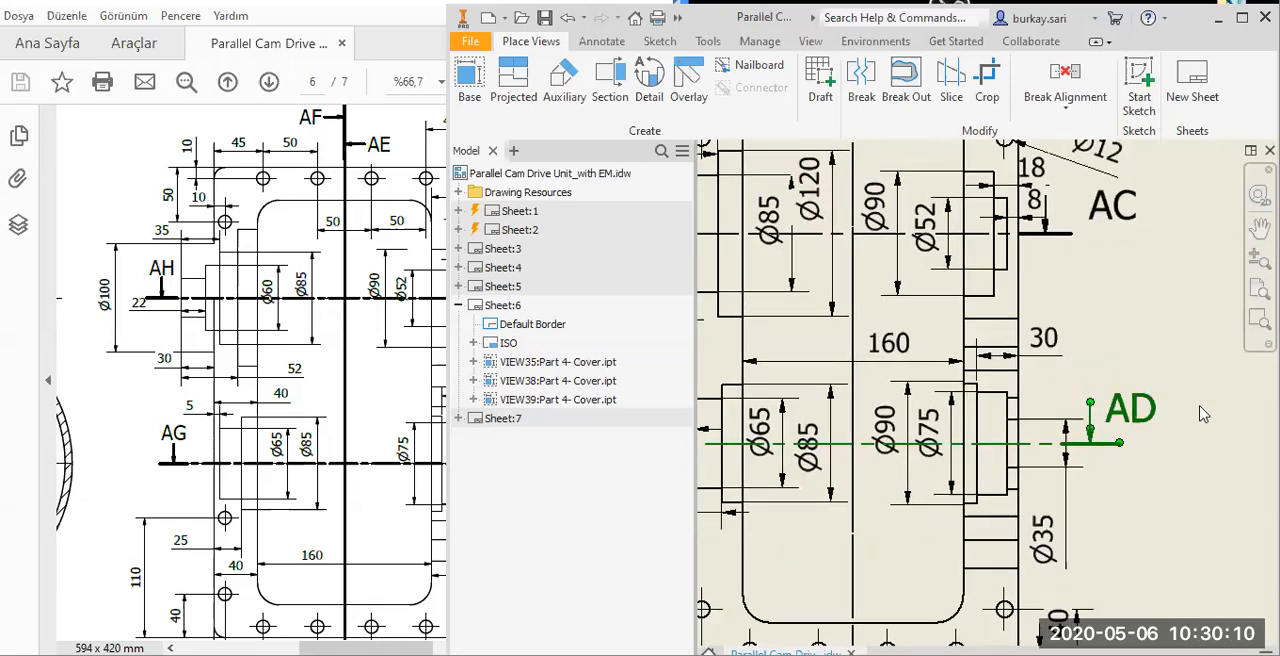
pyautogui.scroll(2, 1200, 408)
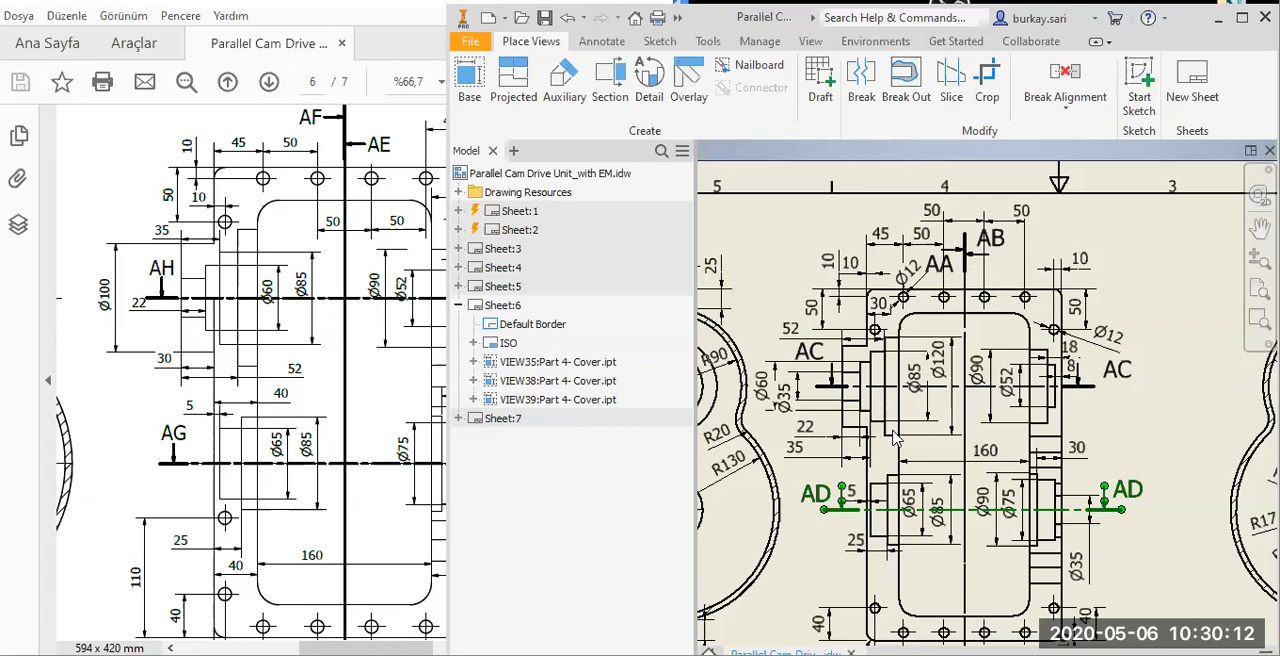
# Move the Ø35 dimension closer to the upper-left boss, away from the Ø60 dimension.
pyautogui.scroll(-3, 897, 440)
pyautogui.moveTo(921, 374); pyautogui.dragTo(938, 369)
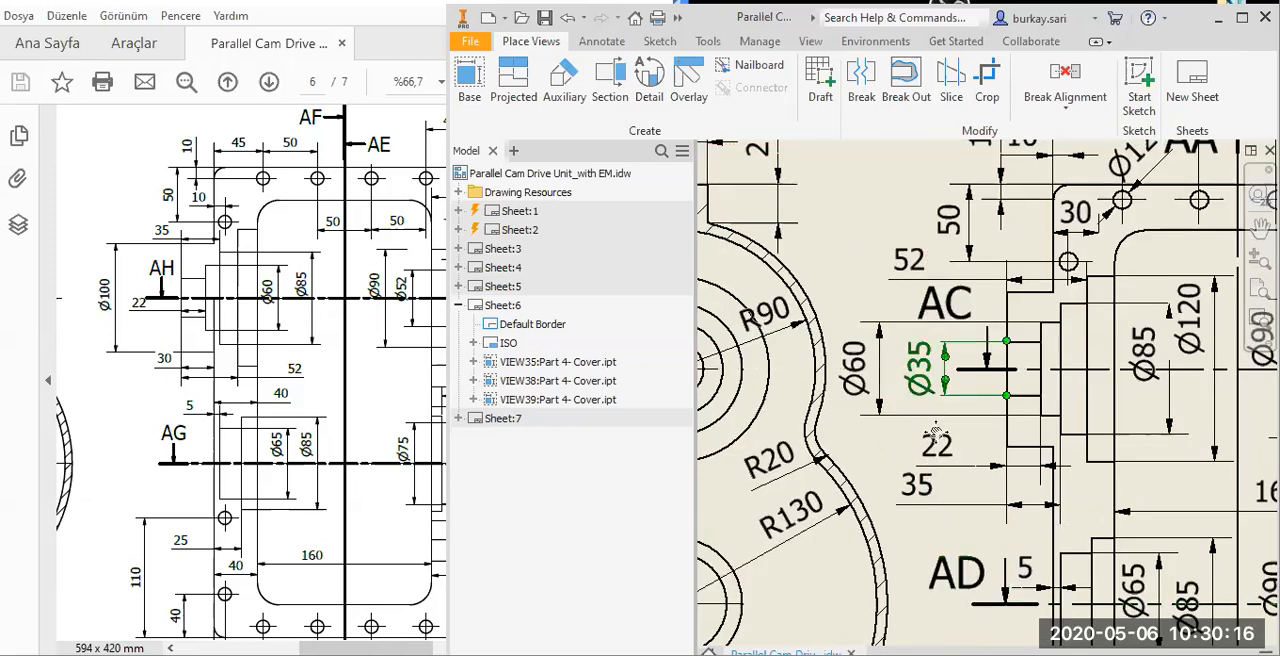
pyautogui.scroll(4, 1007, 452)
pyautogui.click(998, 318)
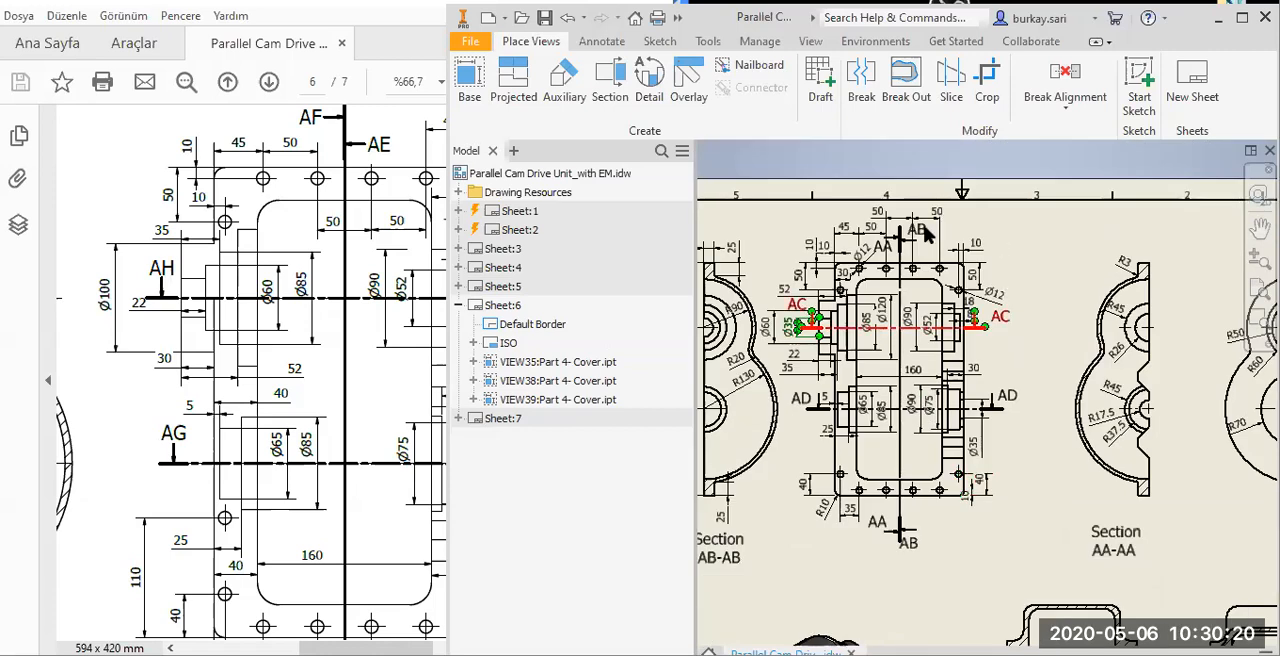
# Check the dimensions along the cover view's right and lower edges against page 6 of the reference PDF.
pyautogui.scroll(-3, 925, 232)
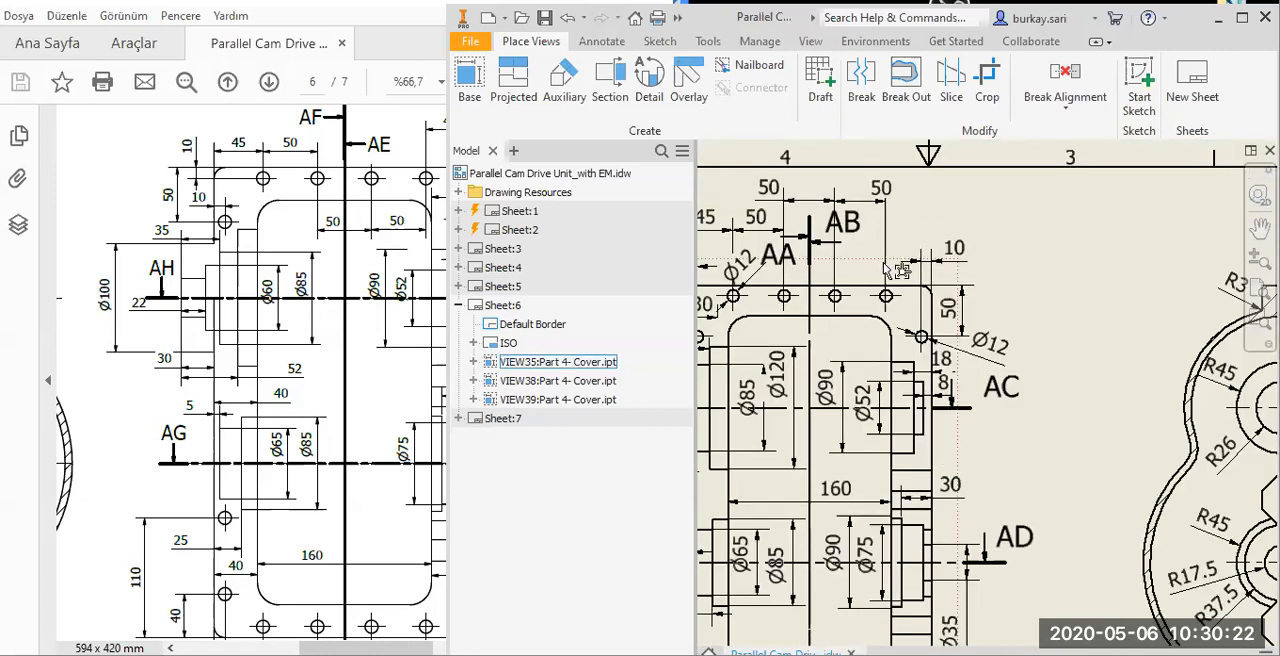
pyautogui.click(908, 274)
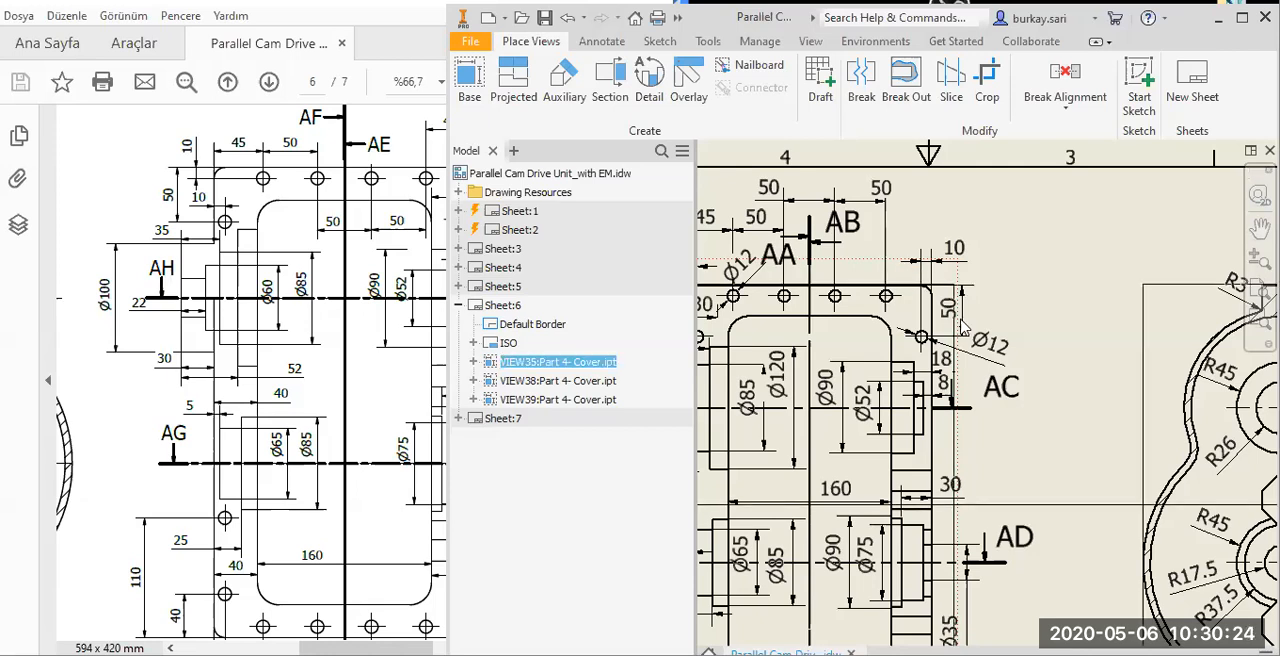
pyautogui.moveTo(962, 327); pyautogui.dragTo(962, 328)
pyautogui.scroll(4, 967, 362)
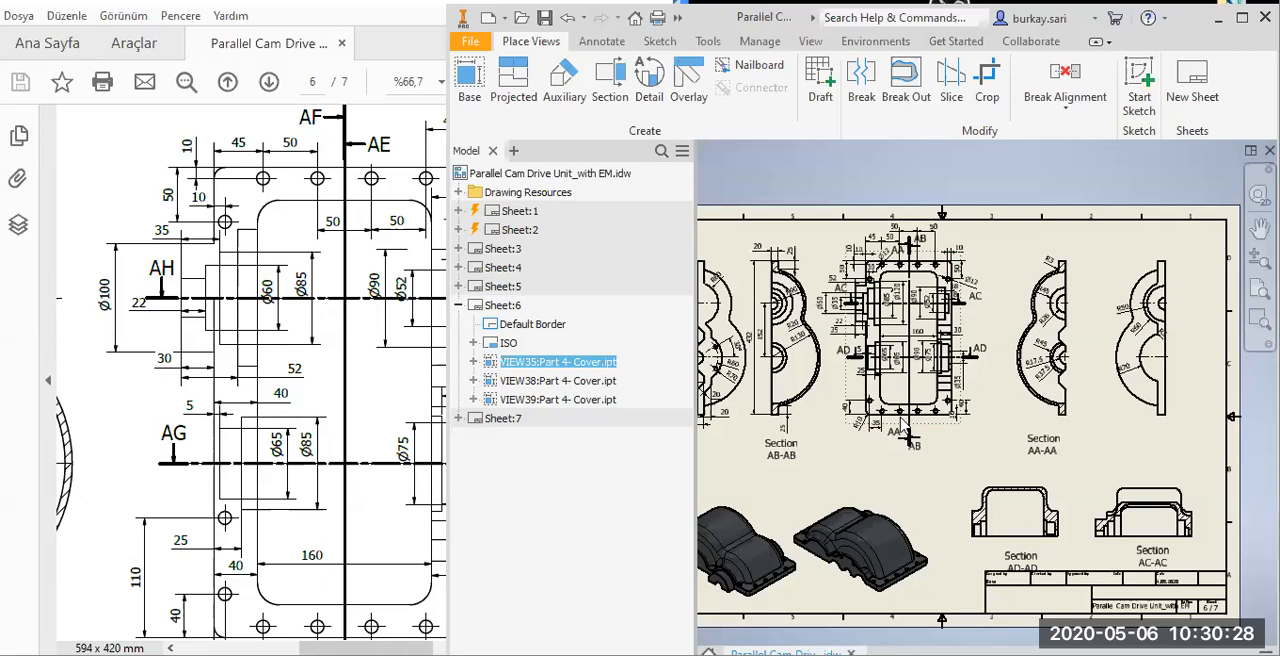
pyautogui.scroll(-5, 906, 427)
pyautogui.click(391, 590)
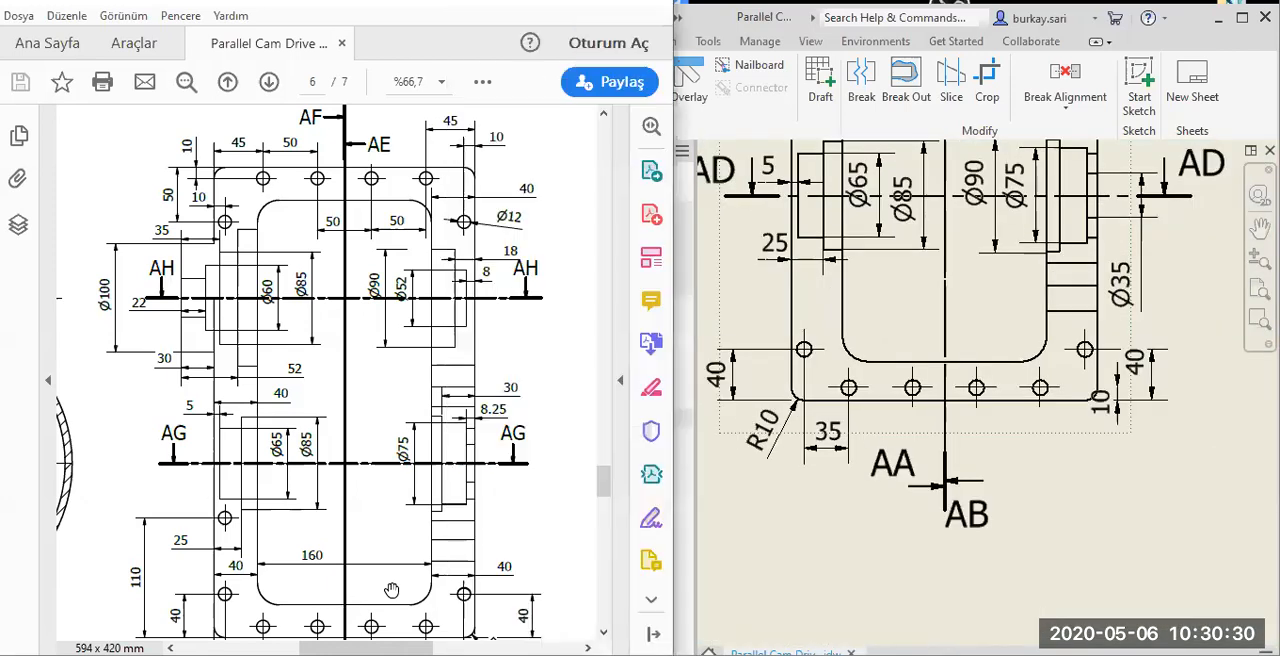
# Dimension the lower-left corner hole's horizontal distance from the cover's left edge and move the text outside the outline.
pyautogui.moveTo(346, 563); pyautogui.dragTo(331, 461)
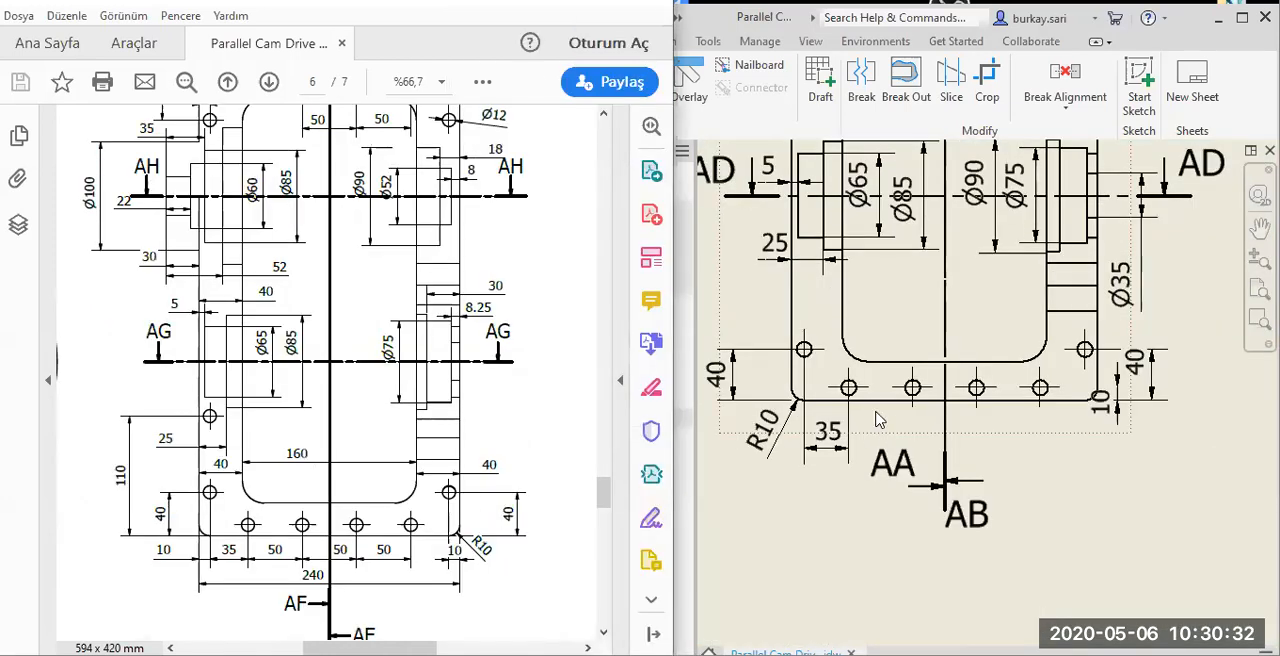
pyautogui.click(943, 540)
pyautogui.scroll(-2, 883, 475)
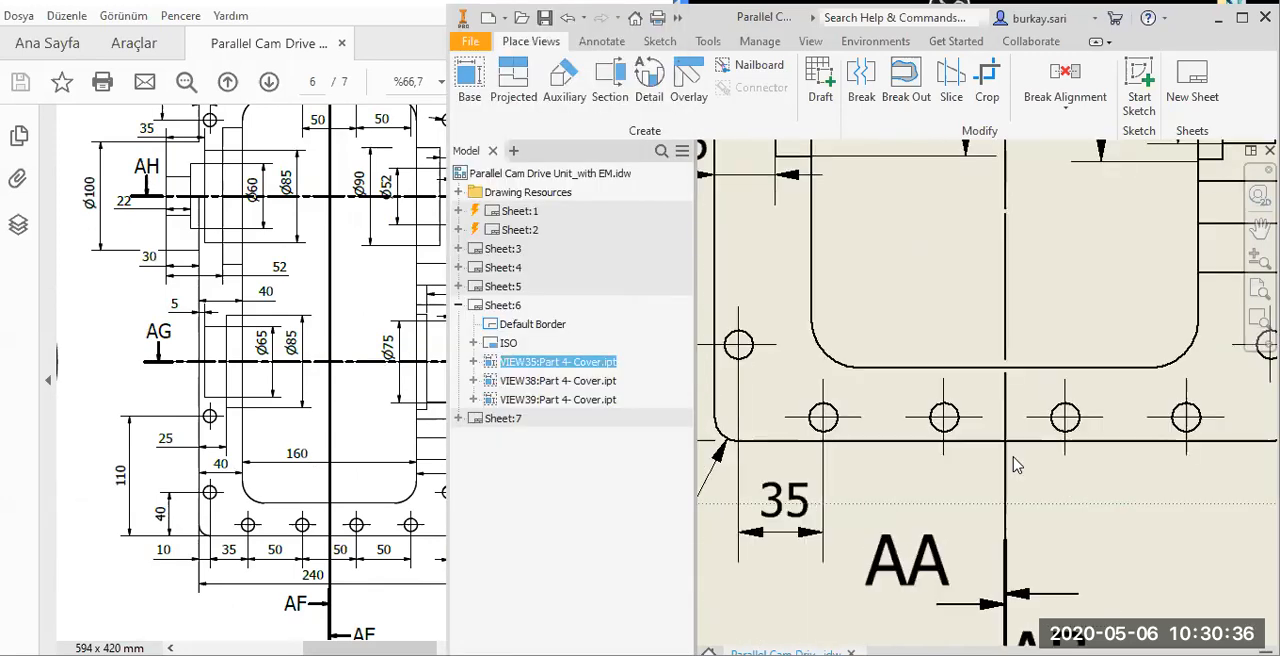
pyautogui.moveTo(836, 473); pyautogui.dragTo(1014, 457, button='middle')
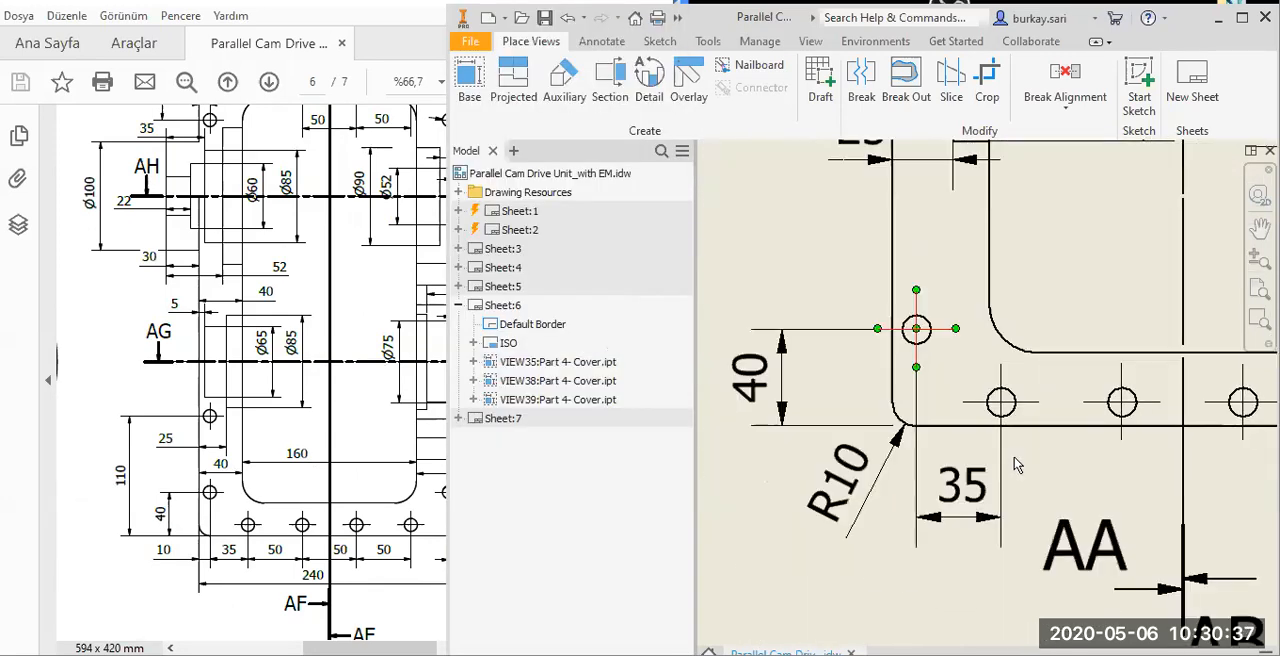
pyautogui.click(917, 307)
pyautogui.click(892, 305)
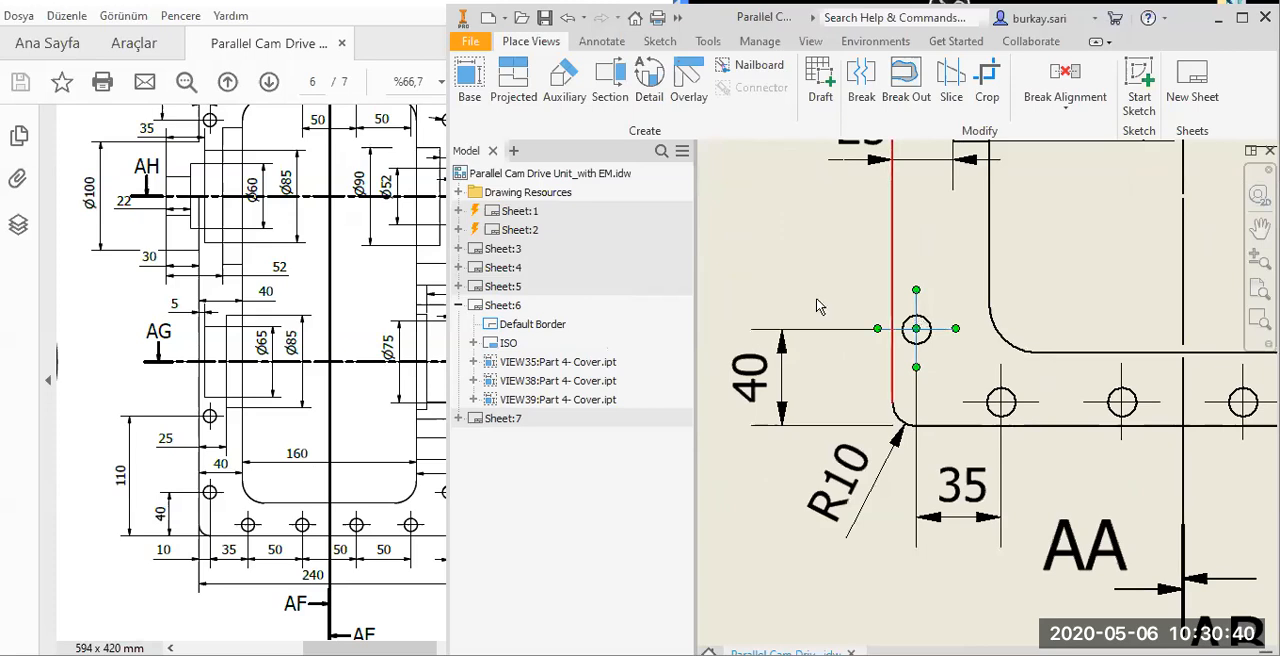
pyautogui.click(812, 284)
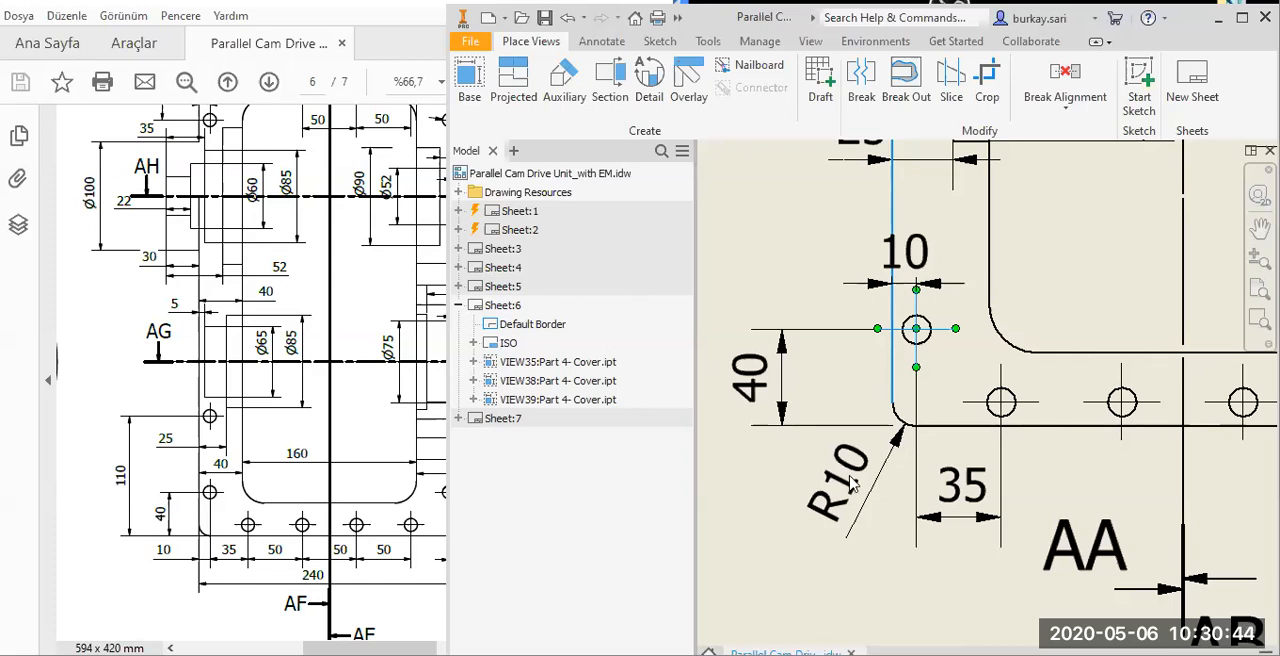
pyautogui.doubleClick(913, 272)
pyautogui.press('Escape')
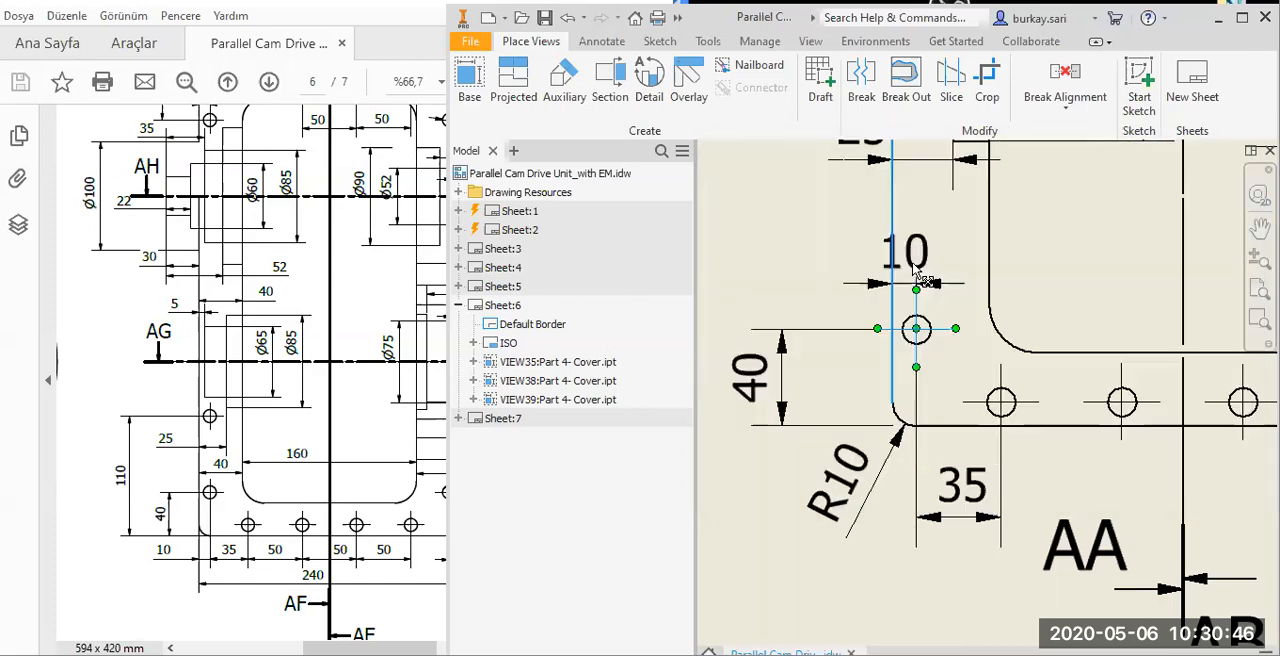
pyautogui.moveTo(913, 266); pyautogui.dragTo(831, 284)
# Move the vertical 10 dimension's text at the lower-right corner down below the cover's bottom edge.
pyautogui.moveTo(1038, 472); pyautogui.dragTo(972, 406, button='middle')
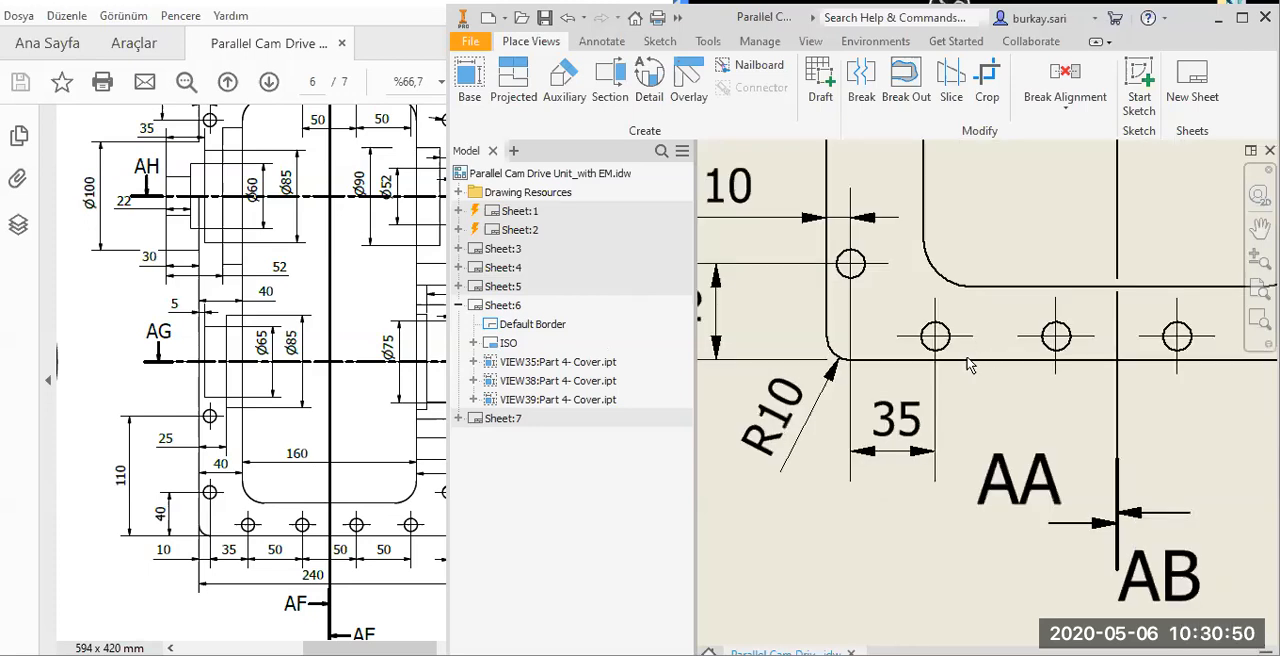
pyautogui.click(967, 343)
pyautogui.scroll(-4, 1075, 397)
pyautogui.scroll(3, 1008, 380)
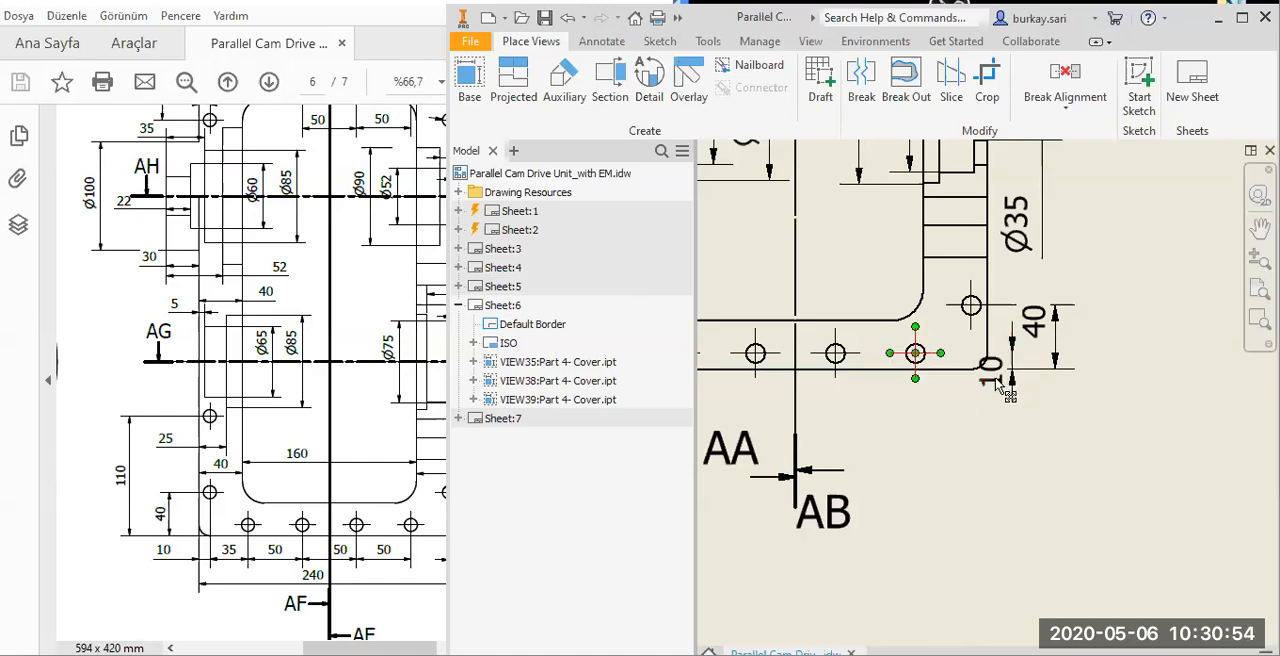
pyautogui.moveTo(996, 379); pyautogui.dragTo(992, 458)
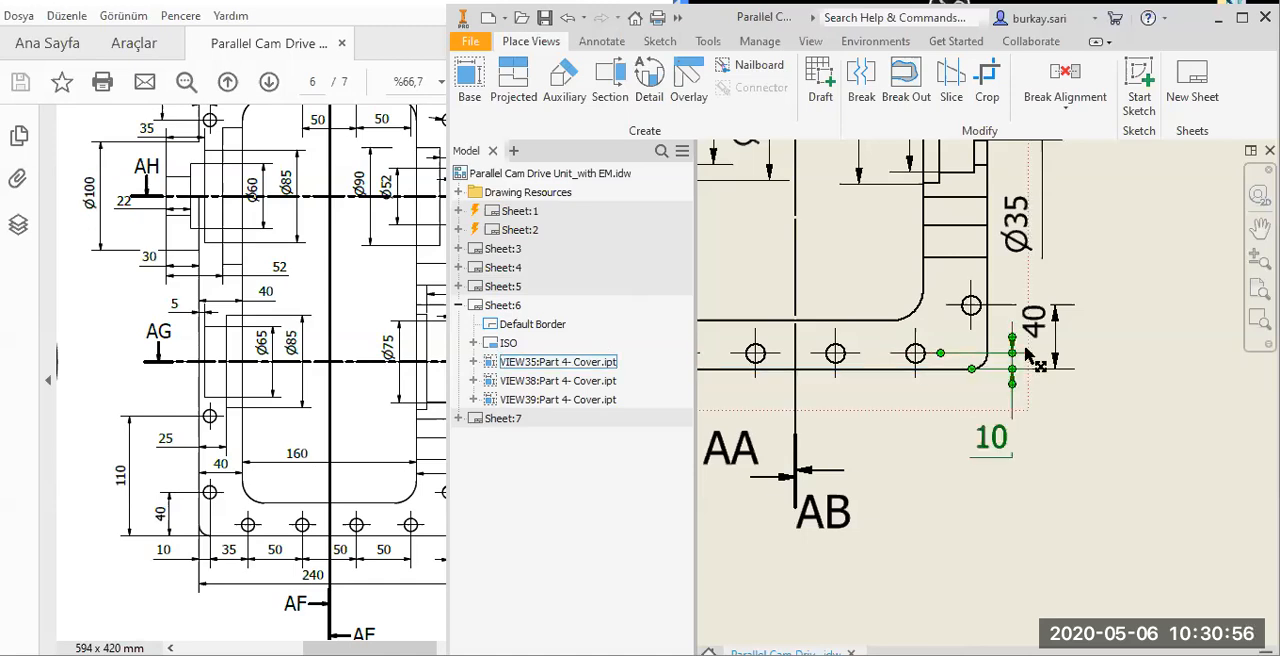
pyautogui.scroll(3, 1010, 357)
pyautogui.scroll(-3, 1064, 481)
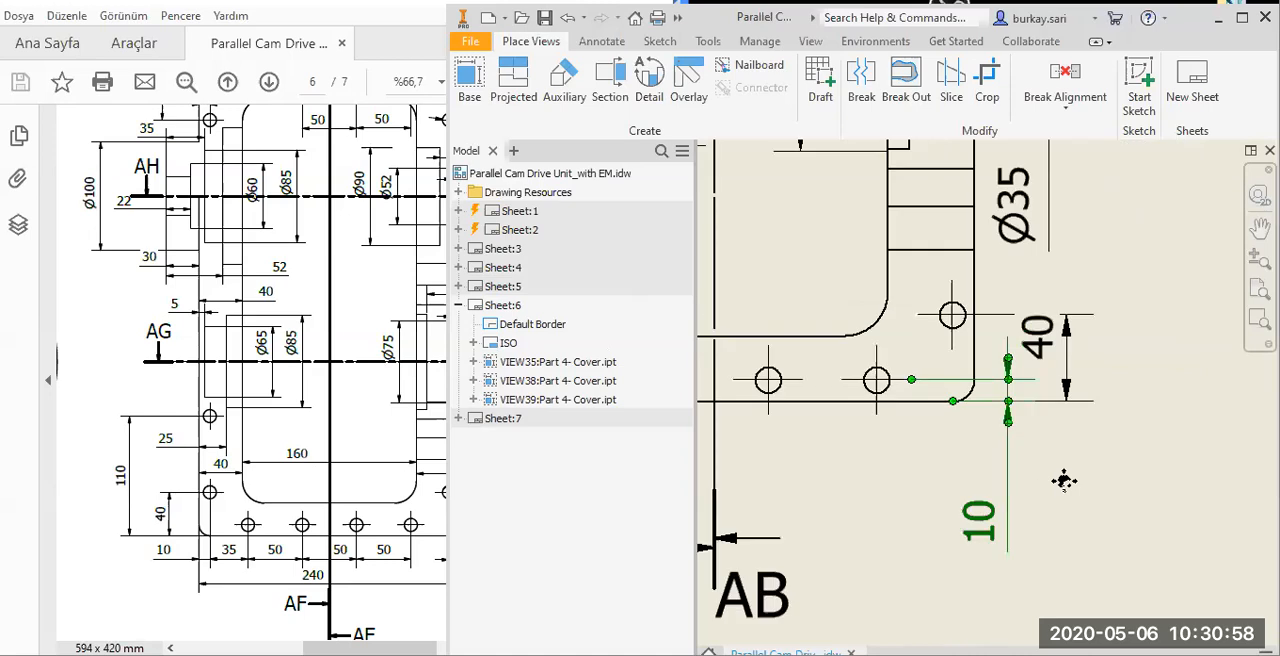
# Dimension the lower-right corner hole's horizontal distance from the cover's right edge and move the text outside the outline.
pyautogui.moveTo(974, 339); pyautogui.dragTo(1048, 366, button='middle')
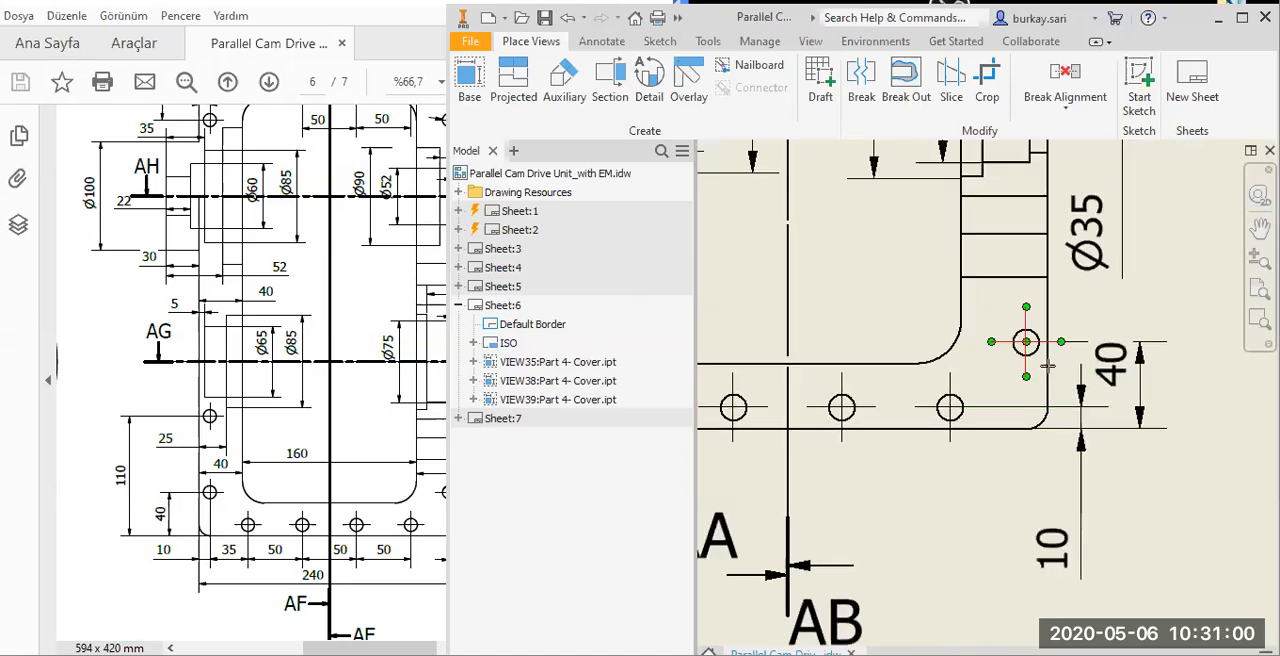
pyautogui.click(1048, 366)
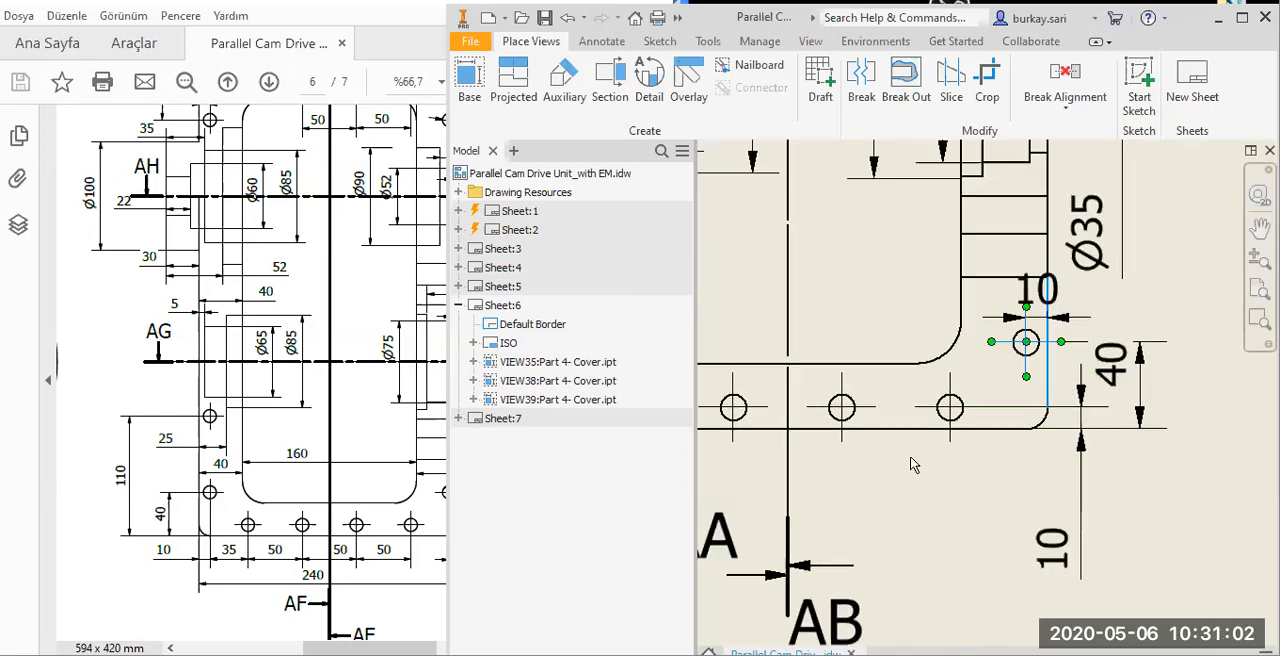
pyautogui.click(1116, 473)
pyautogui.click(1043, 317)
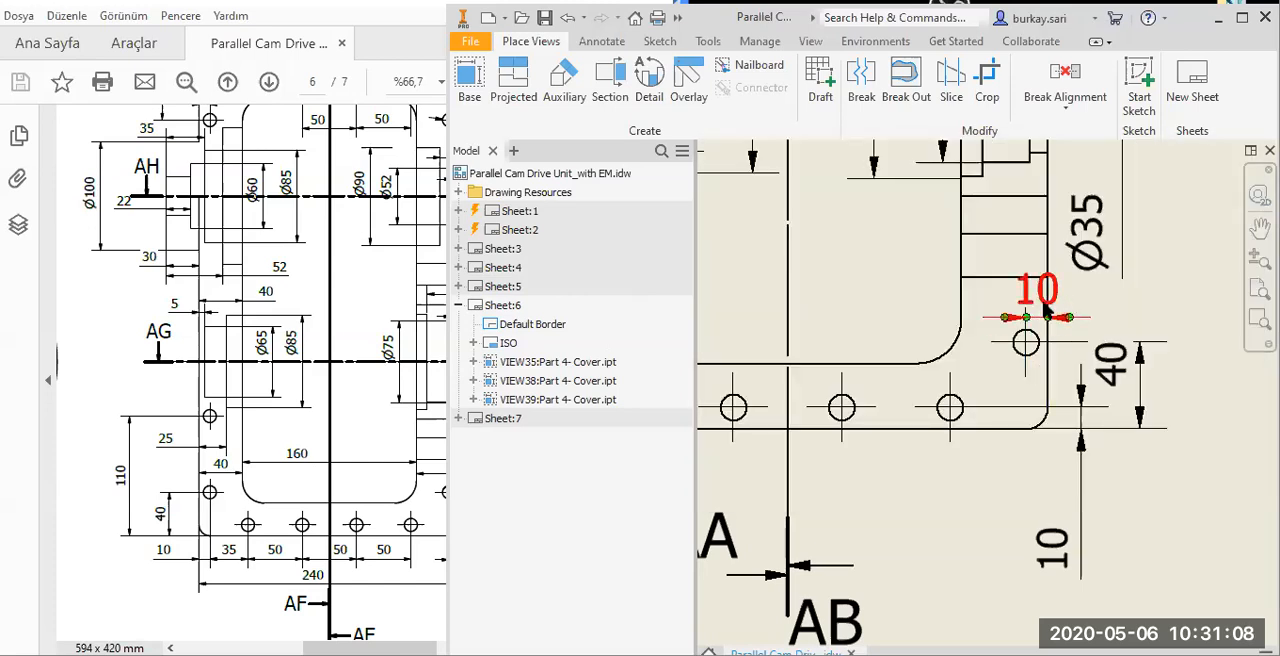
pyautogui.doubleClick(1043, 303)
pyautogui.press('Escape')
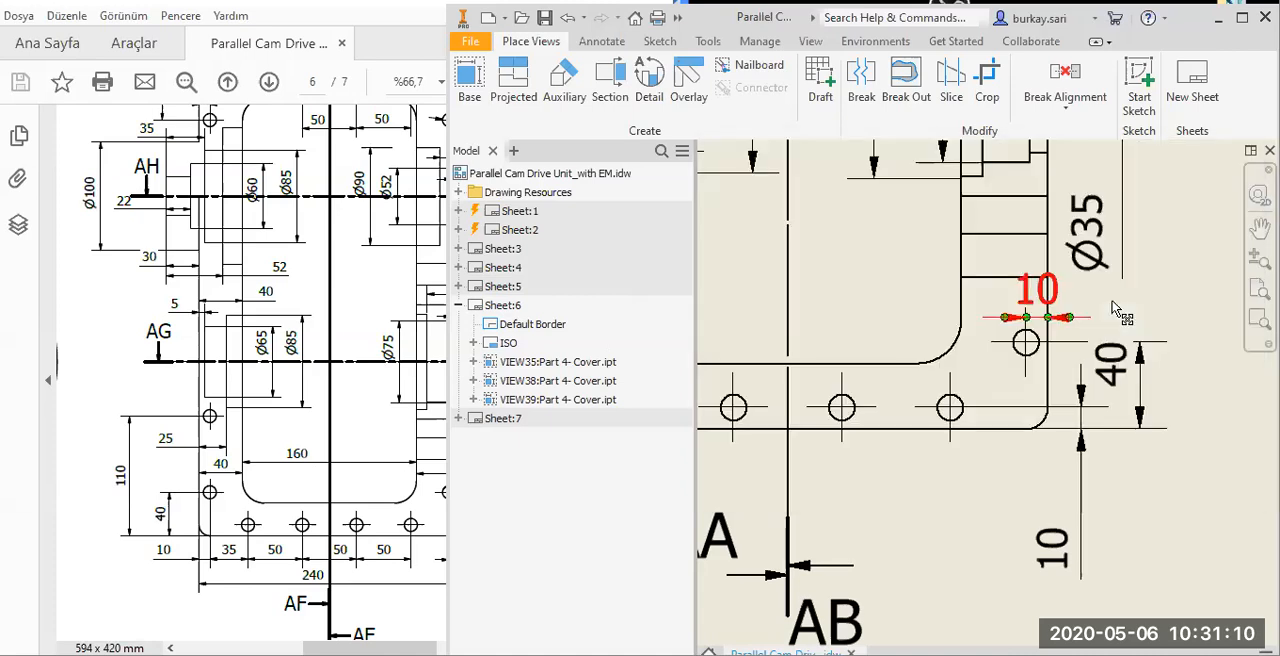
pyautogui.moveTo(1068, 310); pyautogui.dragTo(1136, 324)
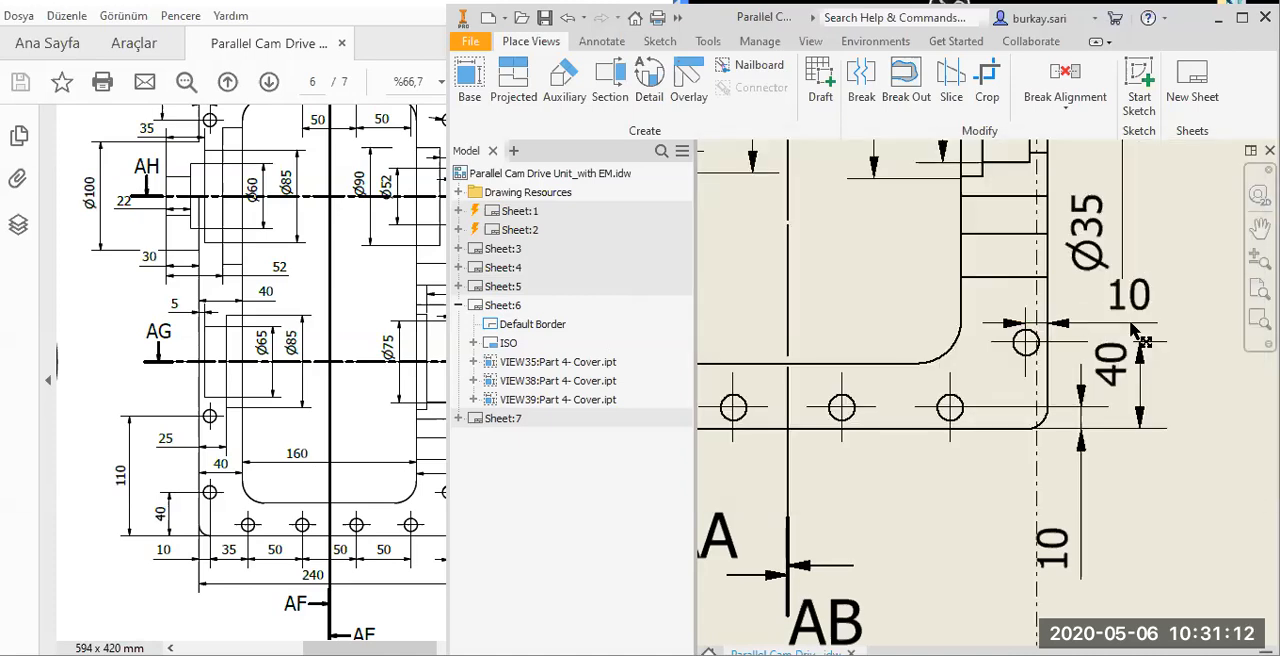
# Dimension the horizontal distance between the rightmost hole of the bottom row and the cover's right edge, below the view.
pyautogui.scroll(-2, 1055, 395)
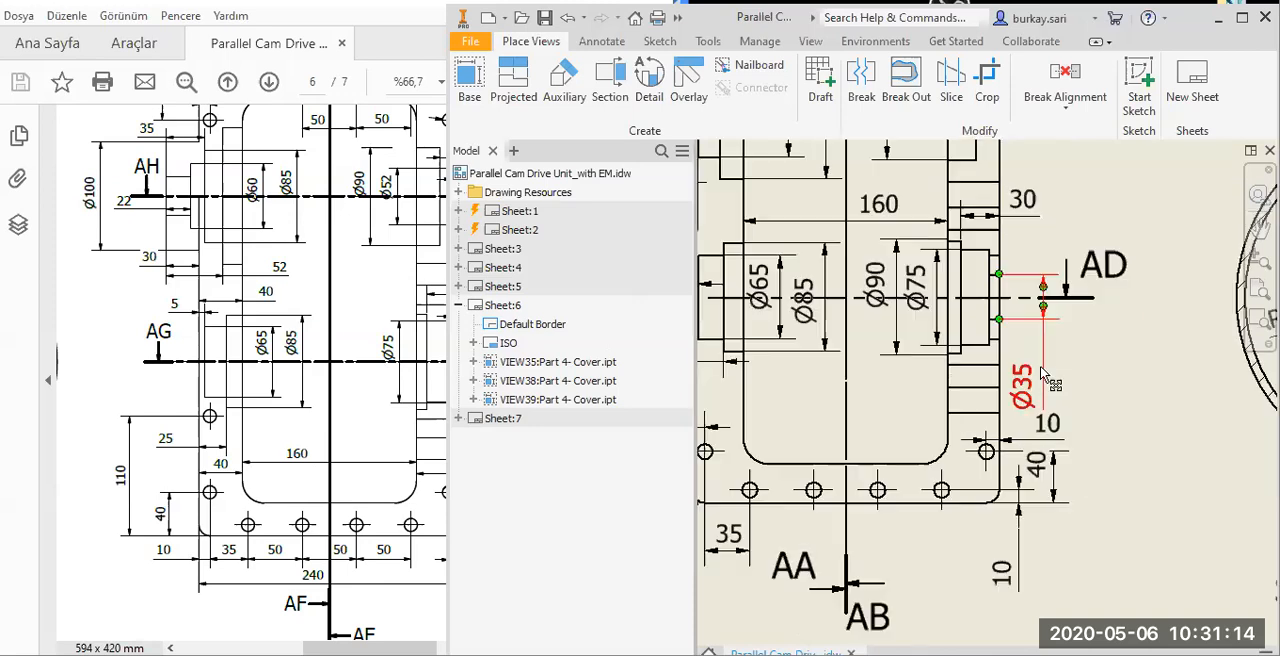
pyautogui.scroll(5, 1047, 355)
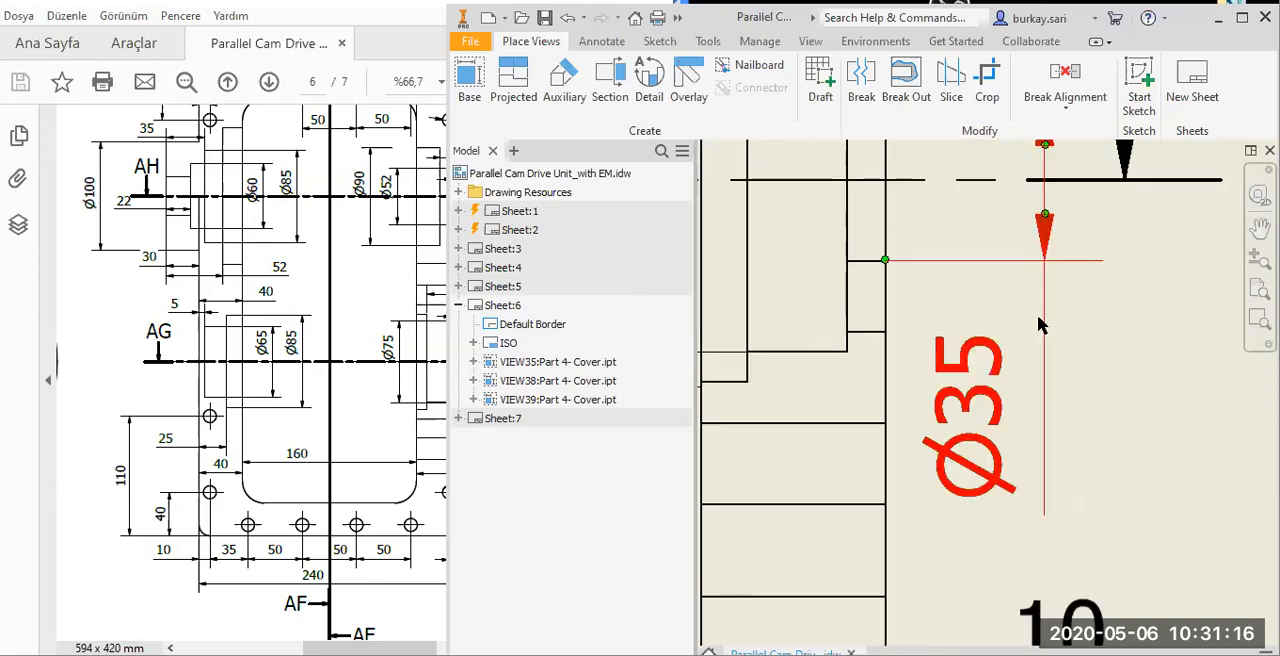
pyautogui.scroll(-4, 1063, 417)
pyautogui.click(988, 476)
pyautogui.moveTo(985, 474); pyautogui.dragTo(1065, 390, button='middle')
pyautogui.press('d')
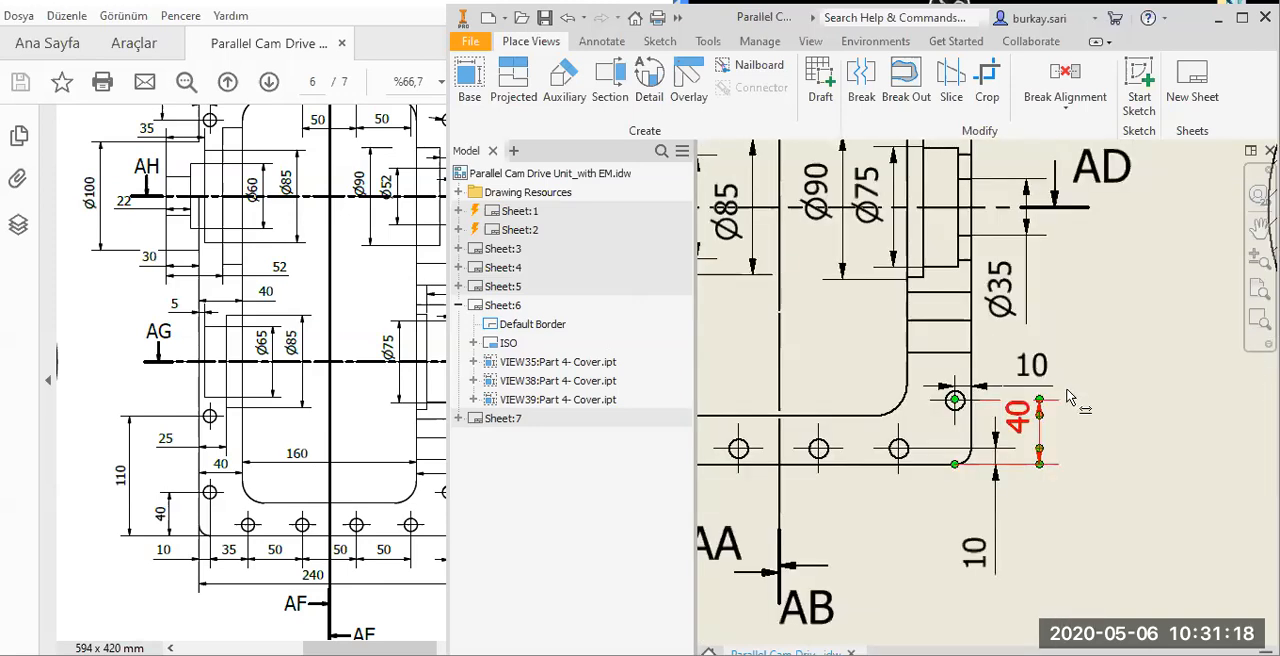
pyautogui.click(1062, 368)
pyautogui.click(988, 376)
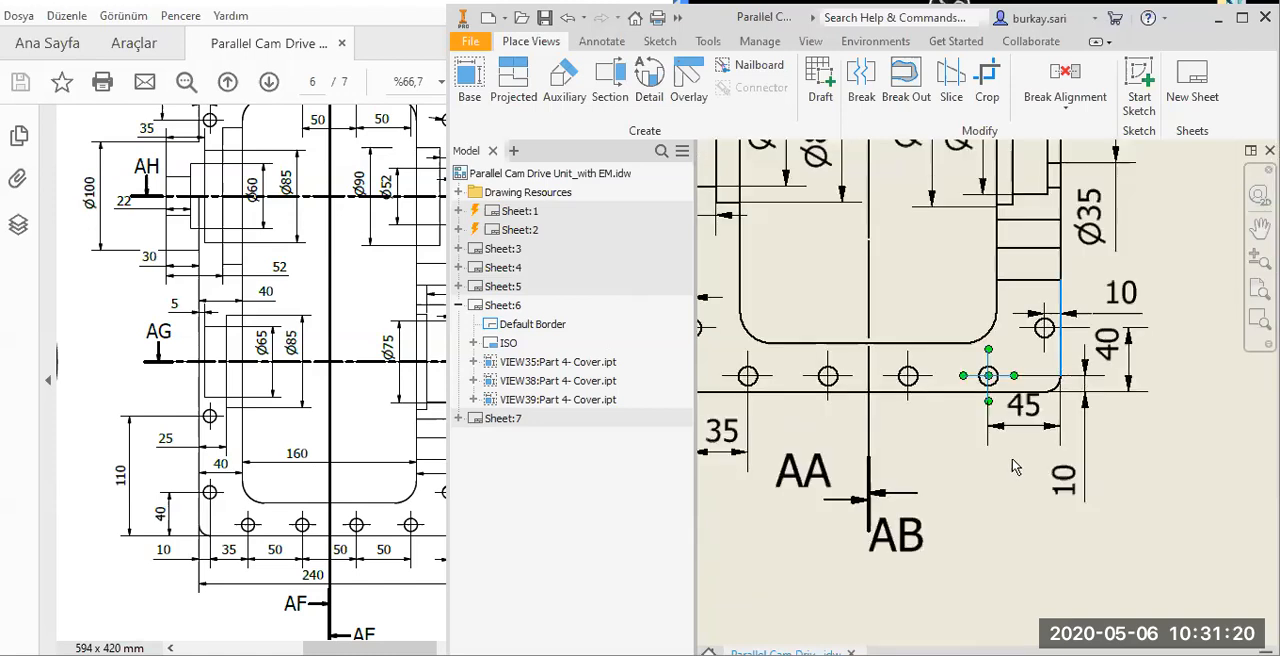
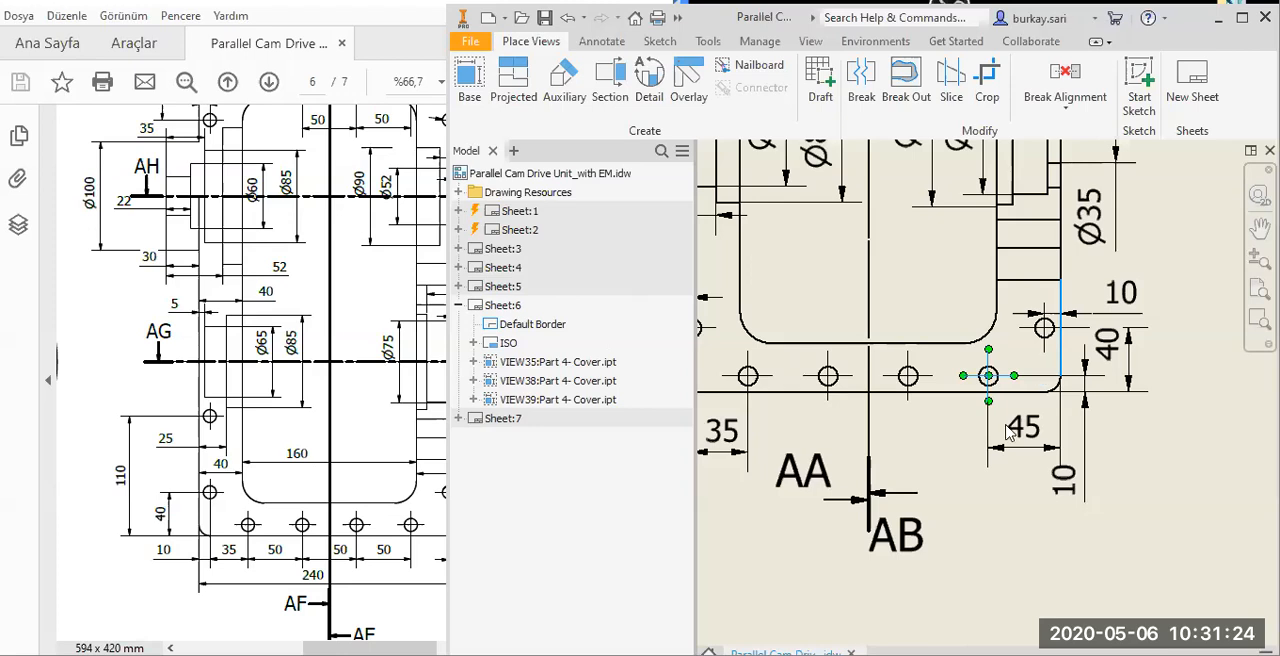
# Dimension the spacing between the two rightmost holes of the cover's bottom row, in line with the 45 dimension.
pyautogui.click(1122, 480)
pyautogui.click(1124, 481)
pyautogui.click(909, 379)
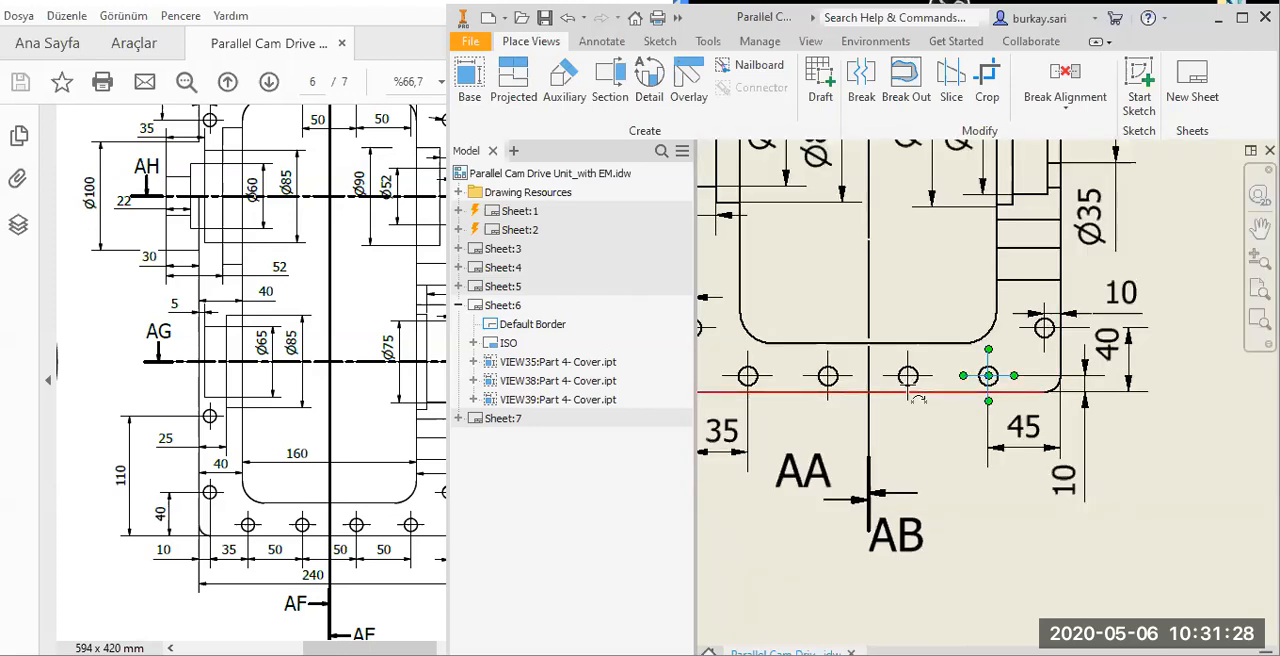
pyautogui.click(922, 466)
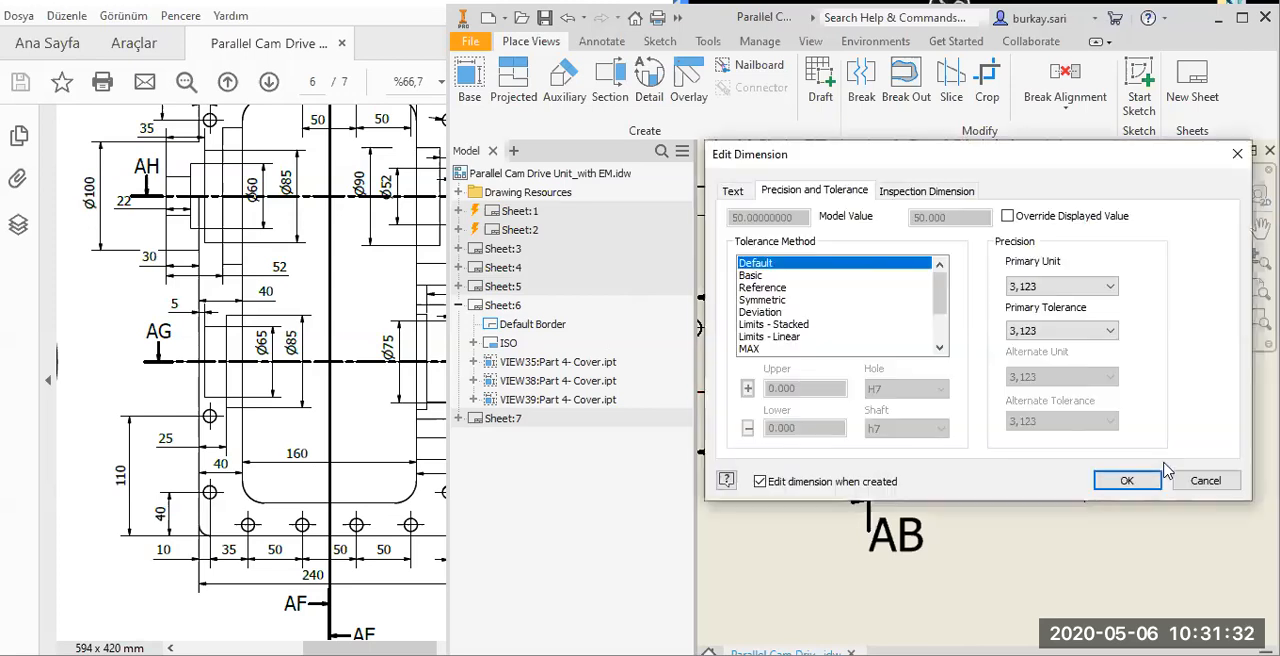
pyautogui.press('Return')
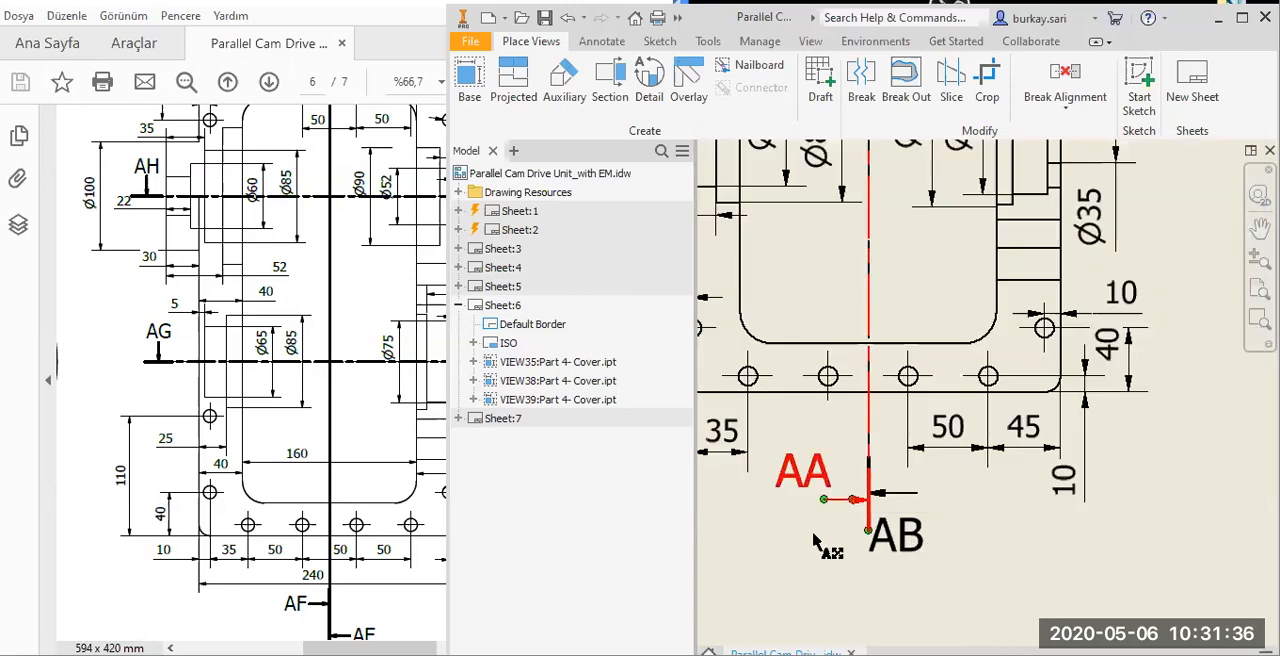
# Move the AA and AB section labels so they sit level with each other beneath the section arrows.
pyautogui.click(915, 537)
pyautogui.moveTo(914, 526); pyautogui.dragTo(911, 498)
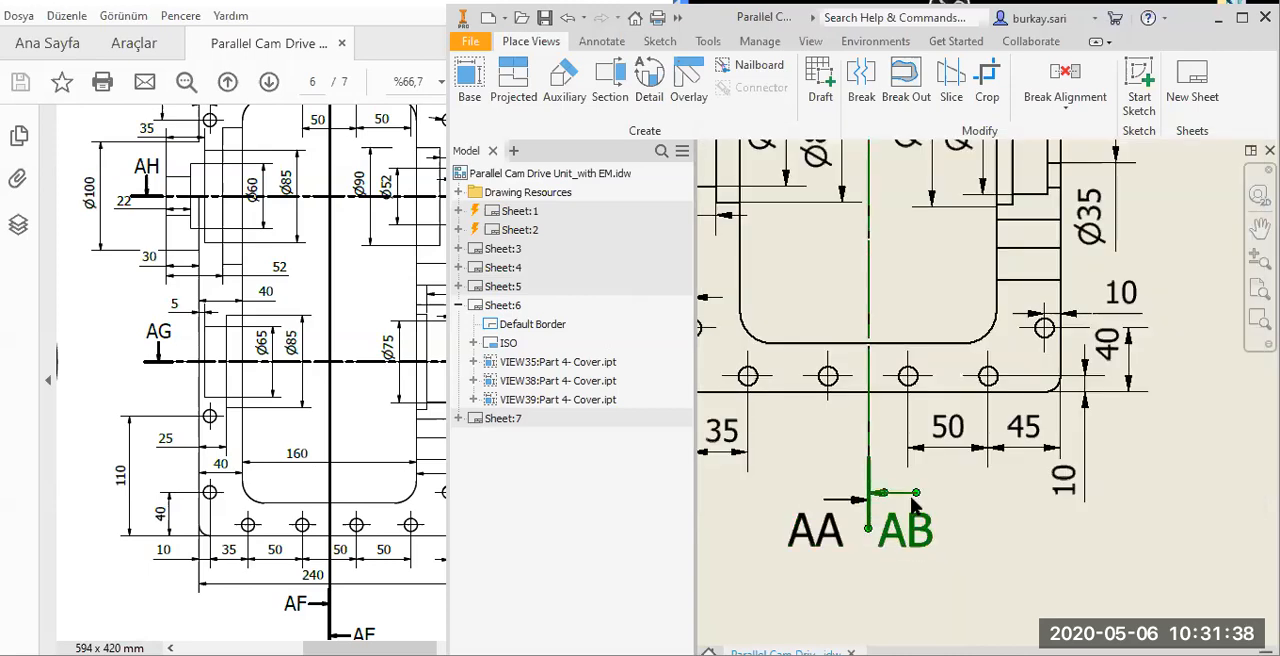
# Dimension the spacing between the two middle holes of the bottom row, in line with the neighbouring hole dimensions.
pyautogui.click(885, 387)
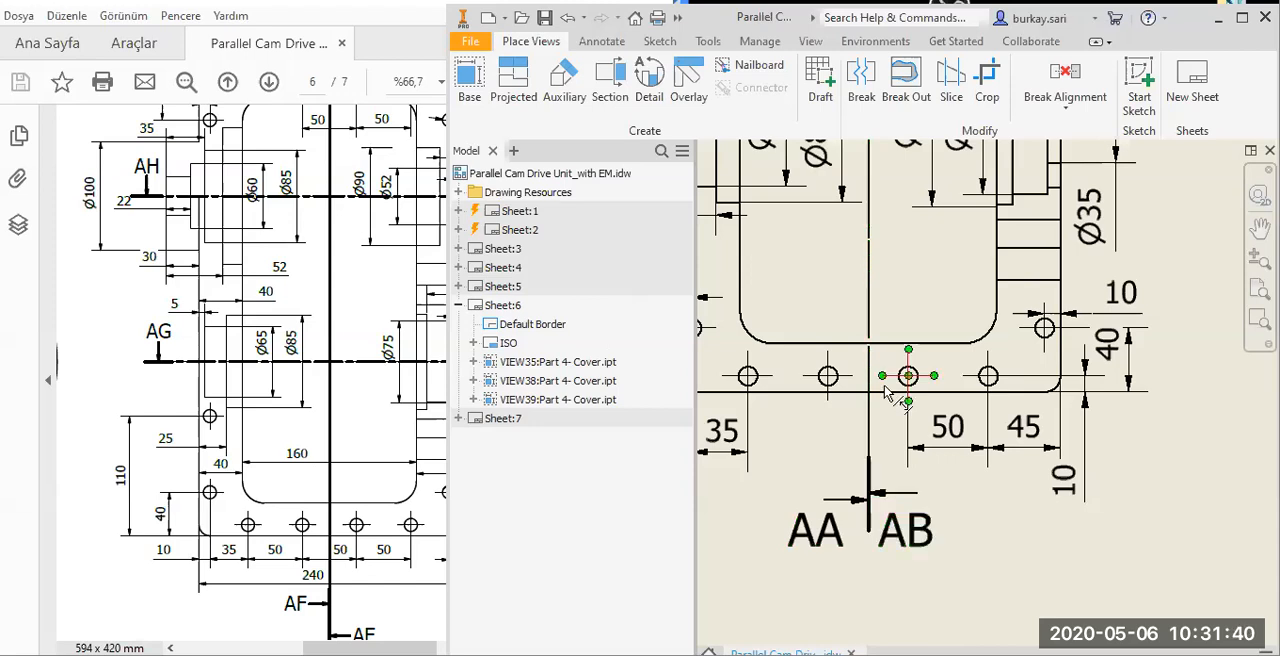
pyautogui.click(828, 388)
pyautogui.click(853, 452)
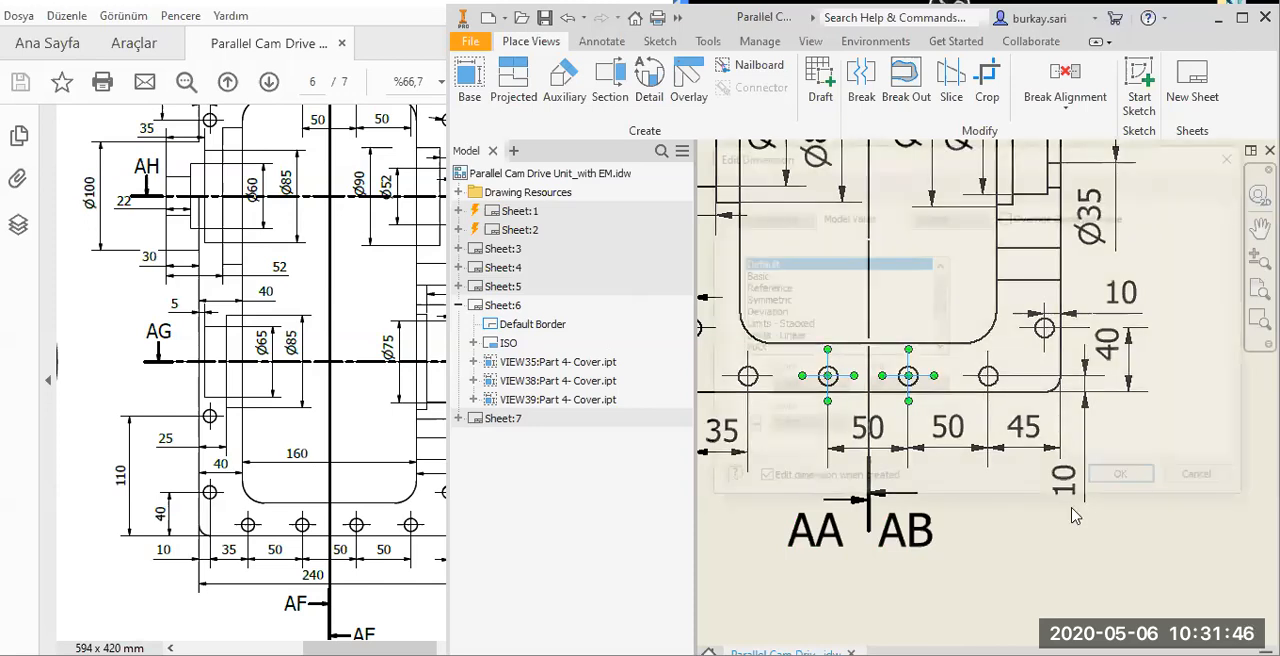
pyautogui.press('Return')
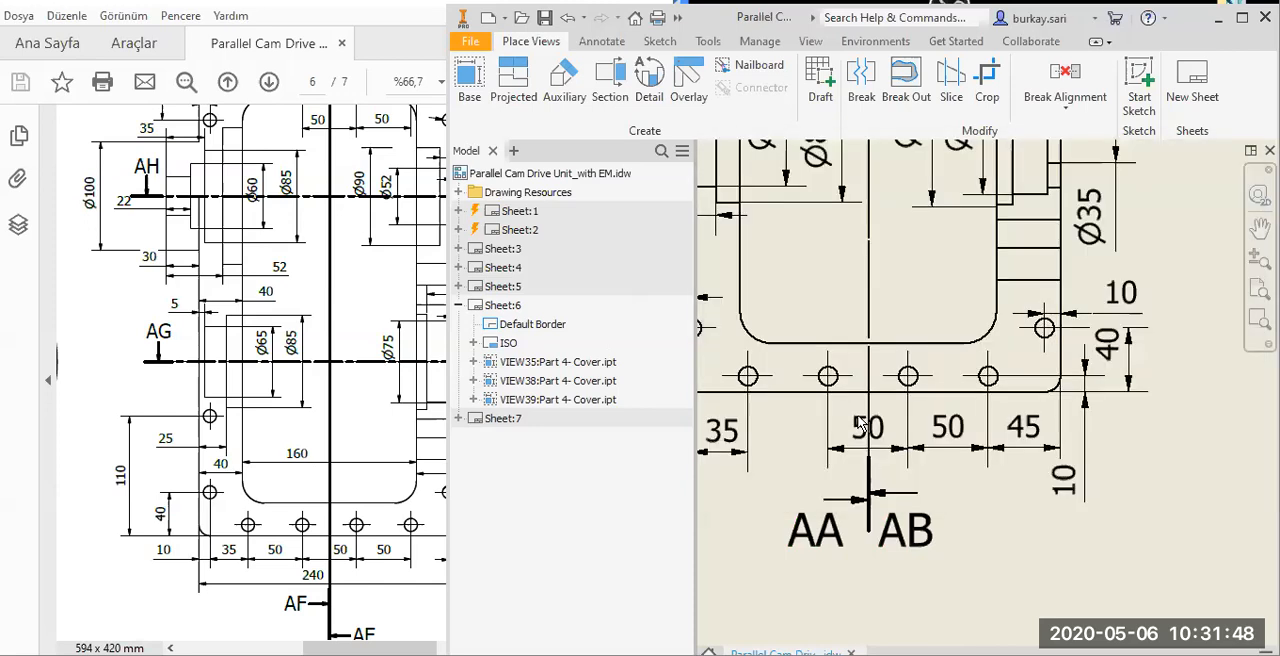
# Dimension the cover's overall width between its left and right outer edges, placed below the section labels.
pyautogui.scroll(-2, 934, 437)
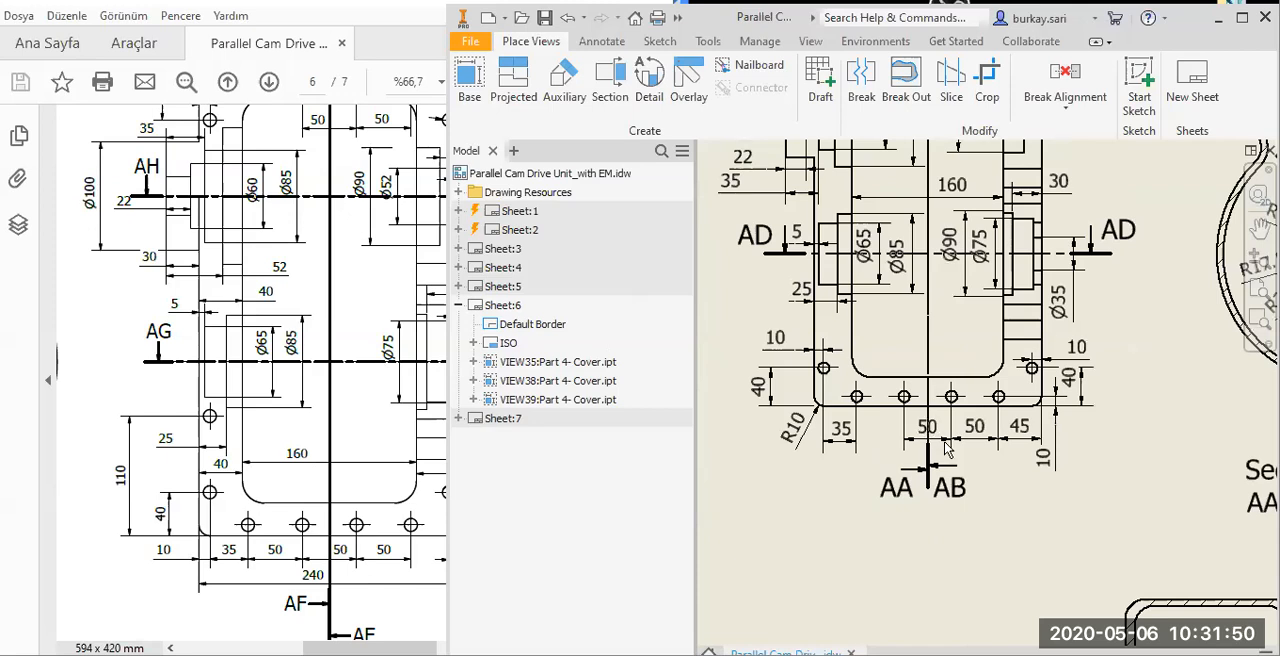
pyautogui.scroll(-1, 948, 450)
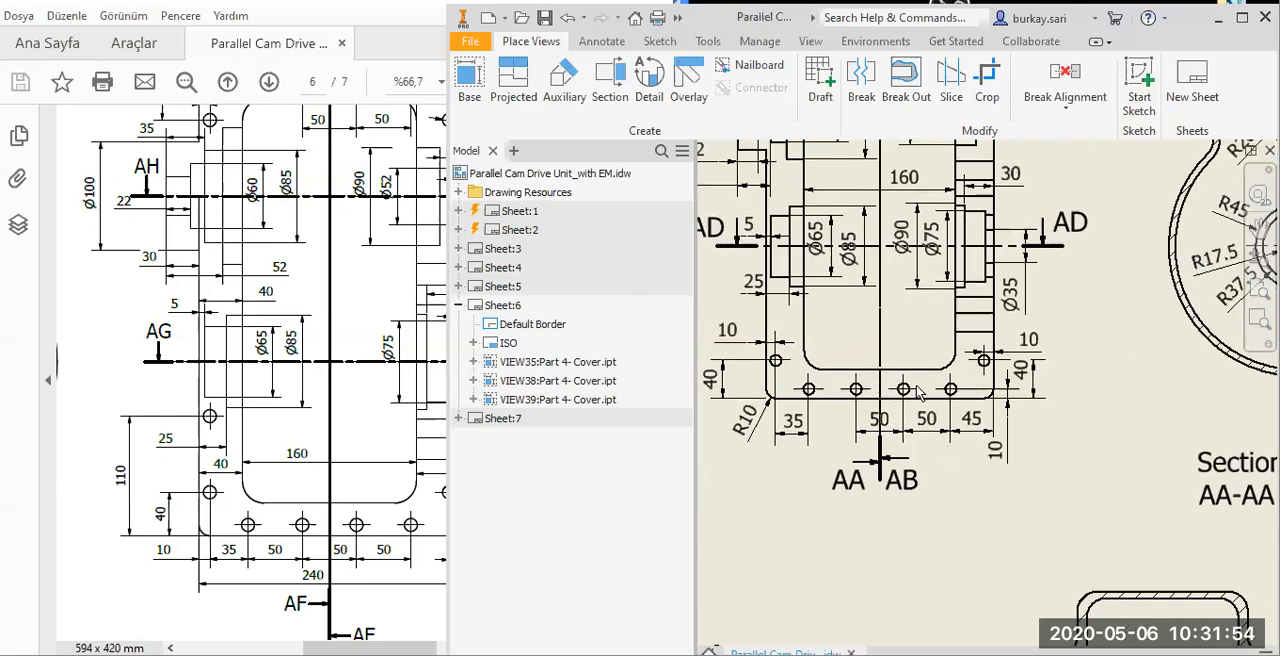
pyautogui.scroll(-2, 917, 393)
pyautogui.scroll(2, 938, 342)
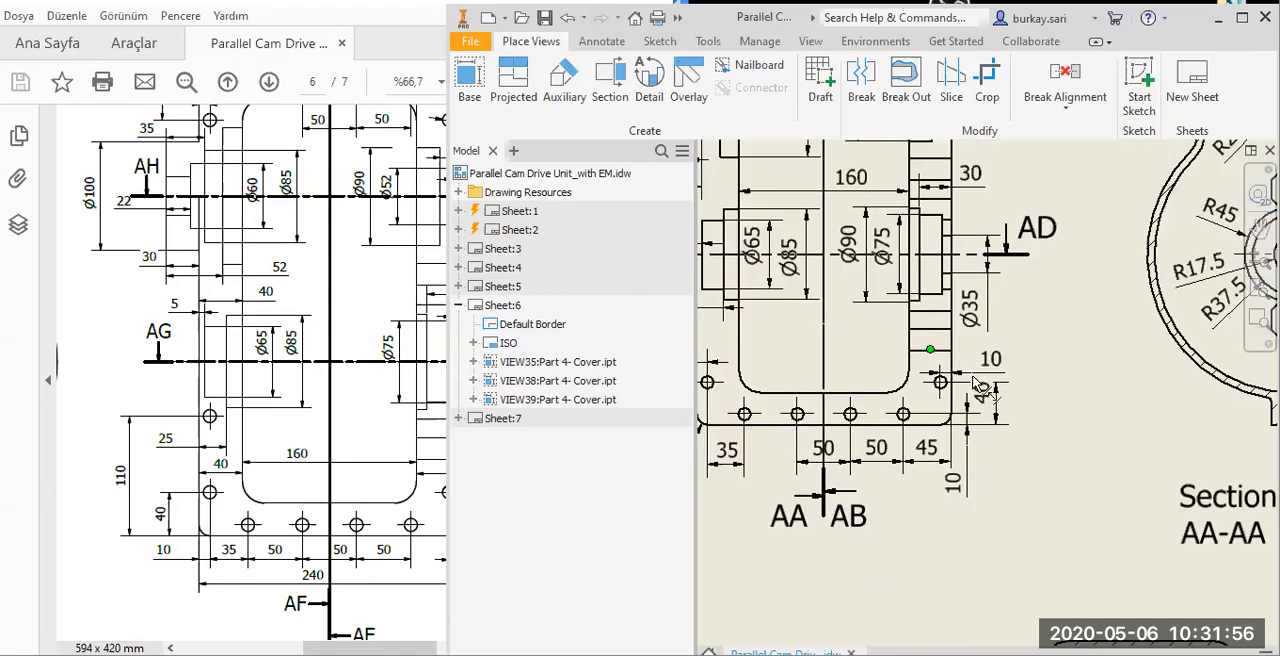
pyautogui.scroll(2, 975, 378)
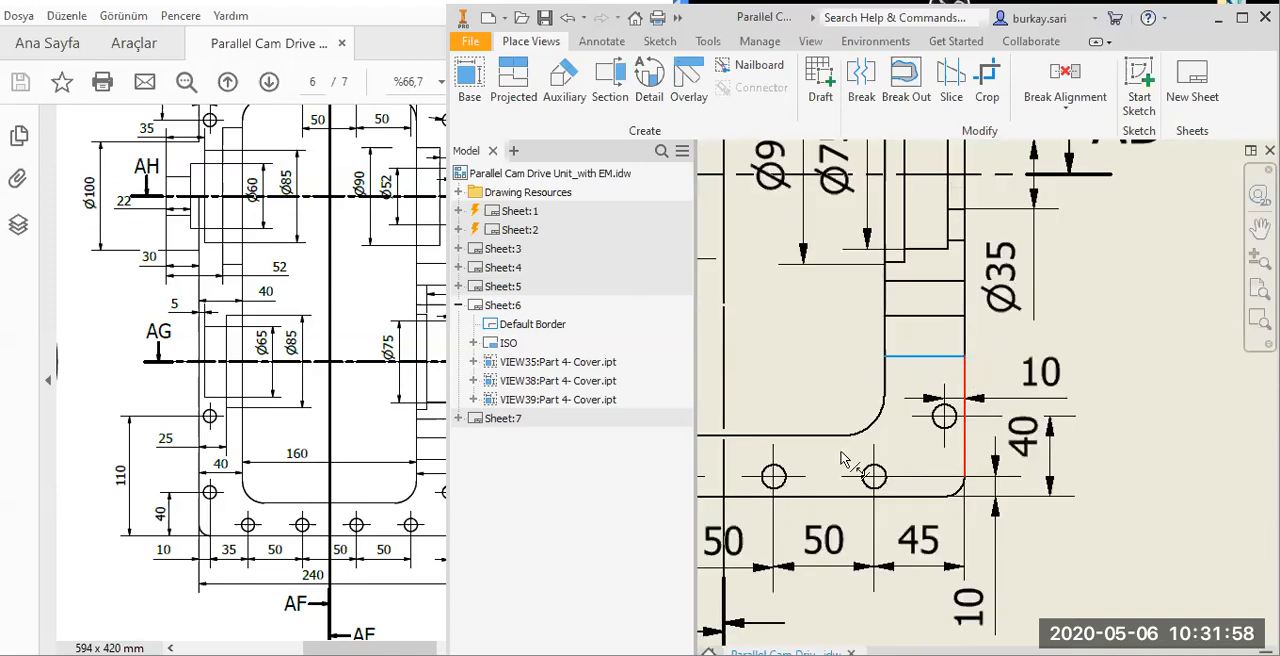
pyautogui.scroll(-3, 881, 510)
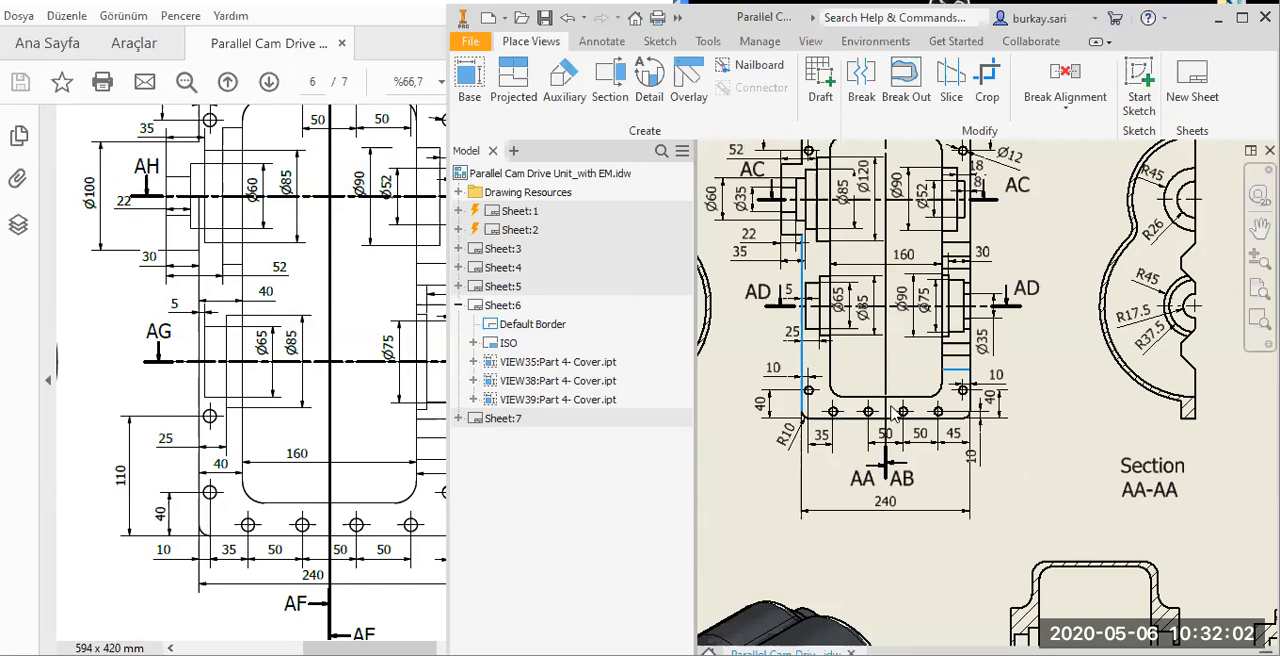
pyautogui.click(1106, 484)
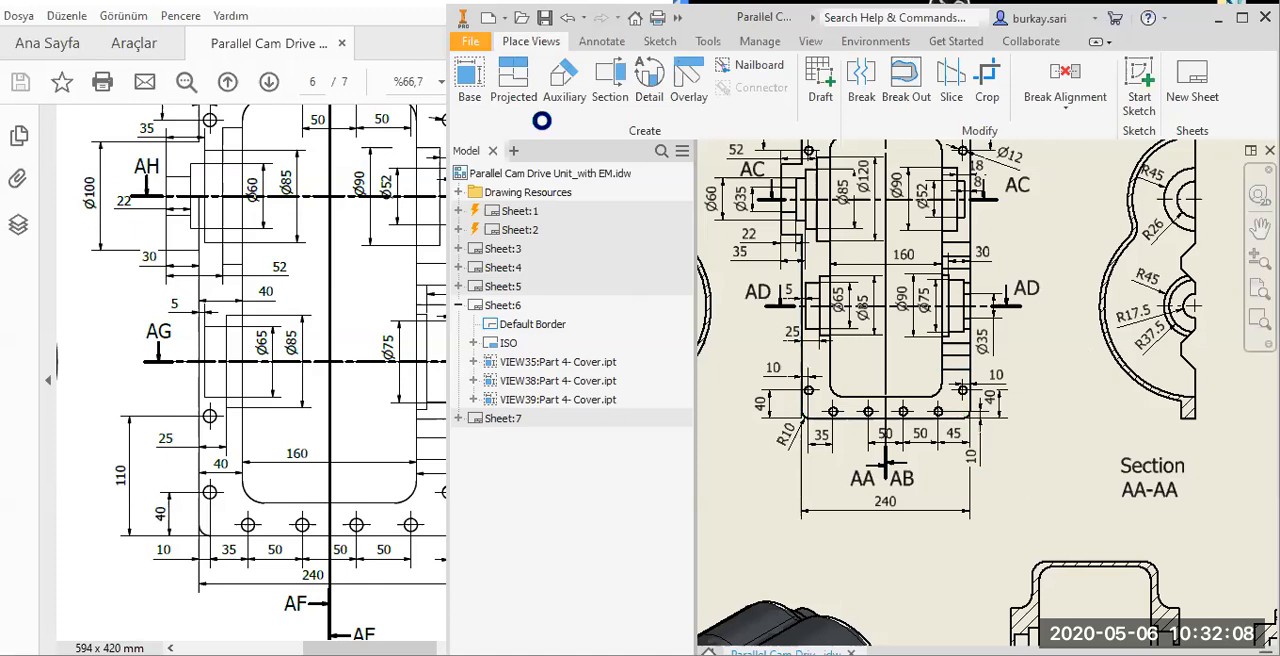
pyautogui.click(959, 274)
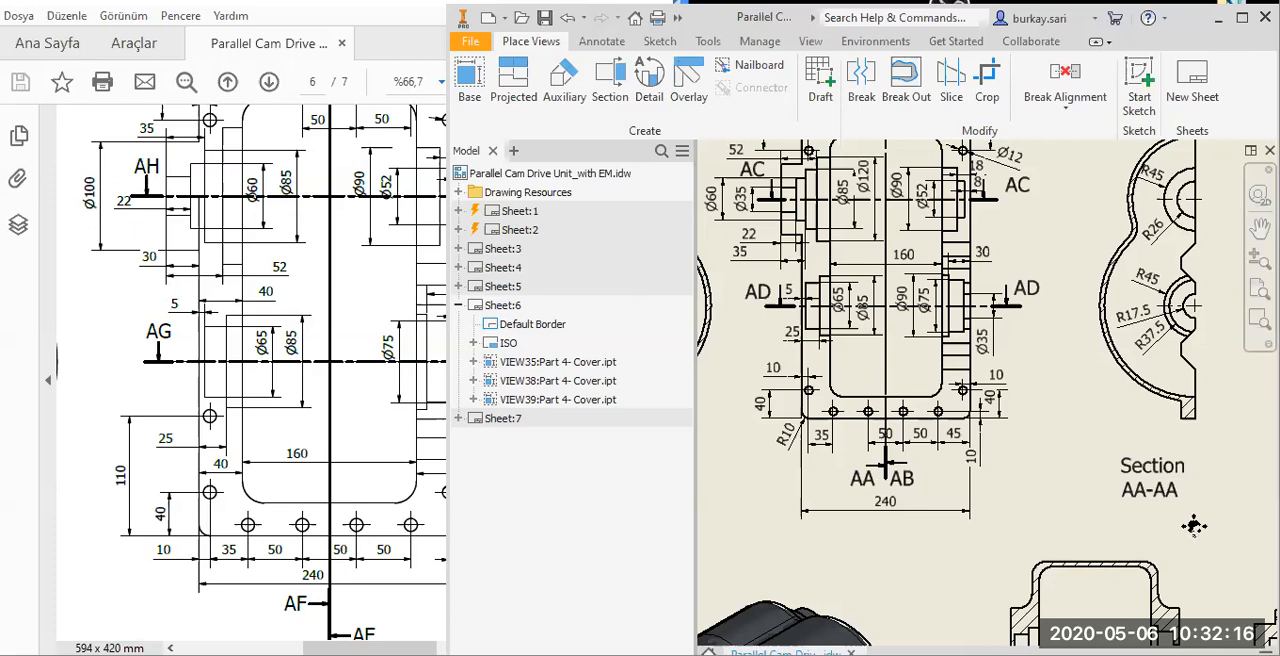
# Retrieve the model annotations for the Section AD-AD view.
pyautogui.scroll(-5, 1193, 526)
pyautogui.scroll(-1, 1035, 462)
pyautogui.scroll(5, 1030, 458)
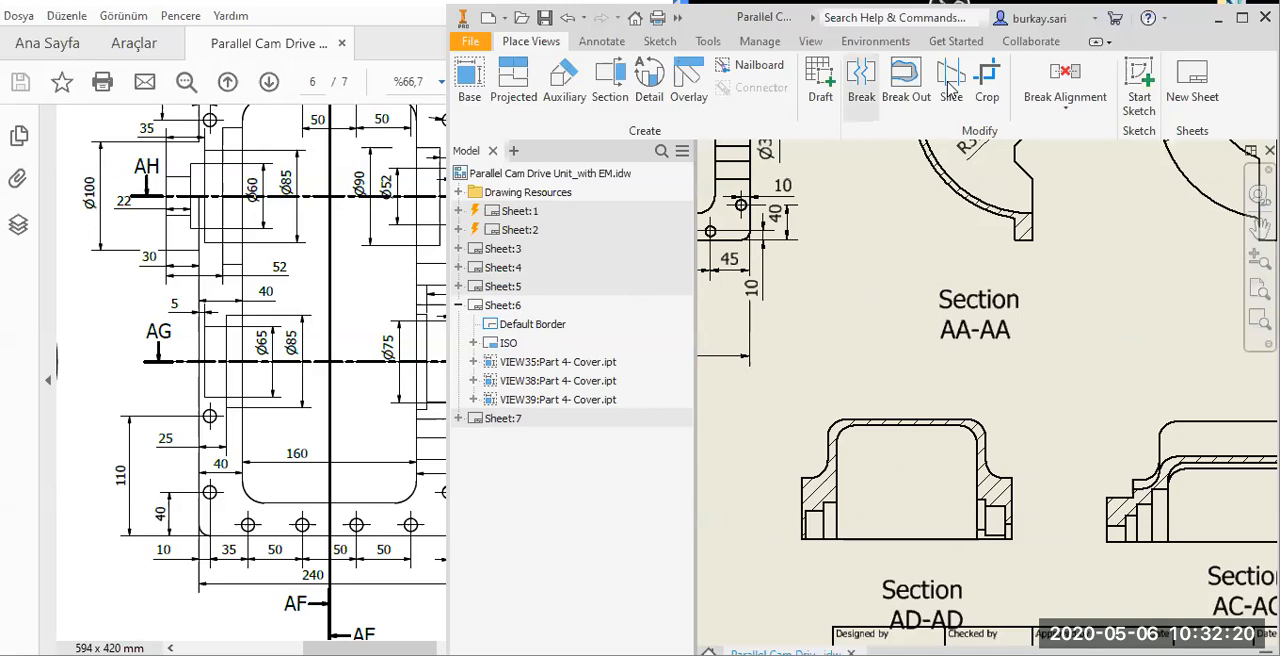
pyautogui.click(602, 41)
pyautogui.click(950, 85)
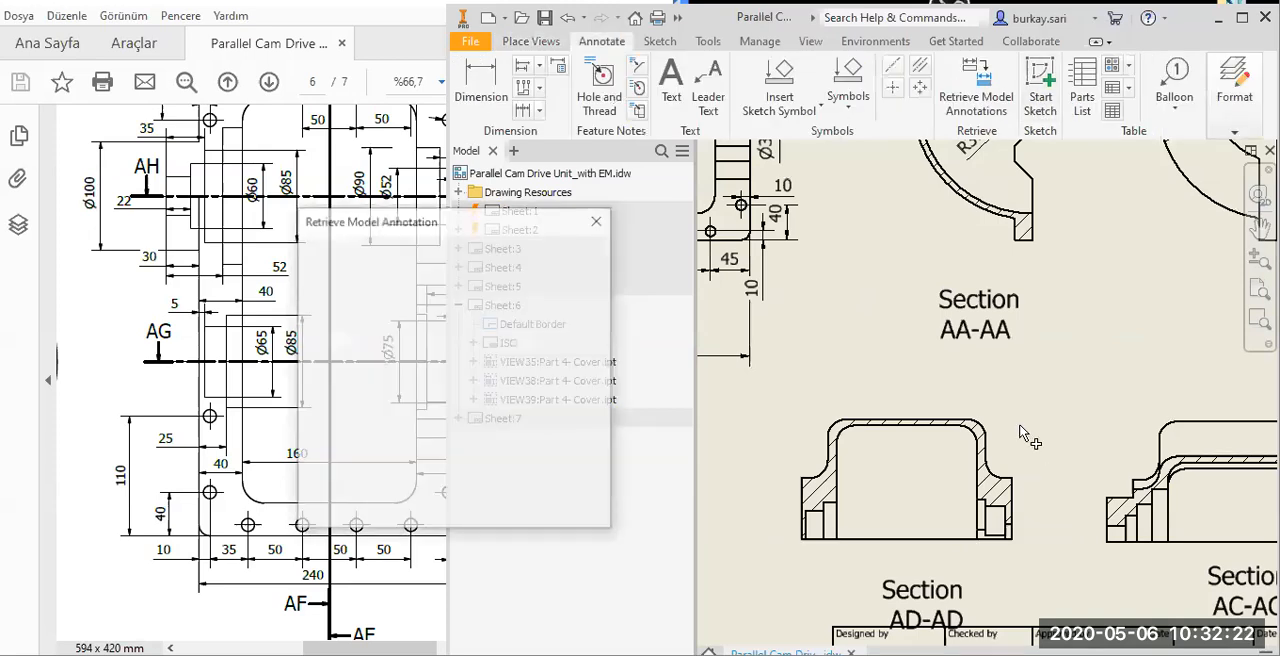
pyautogui.click(1025, 437)
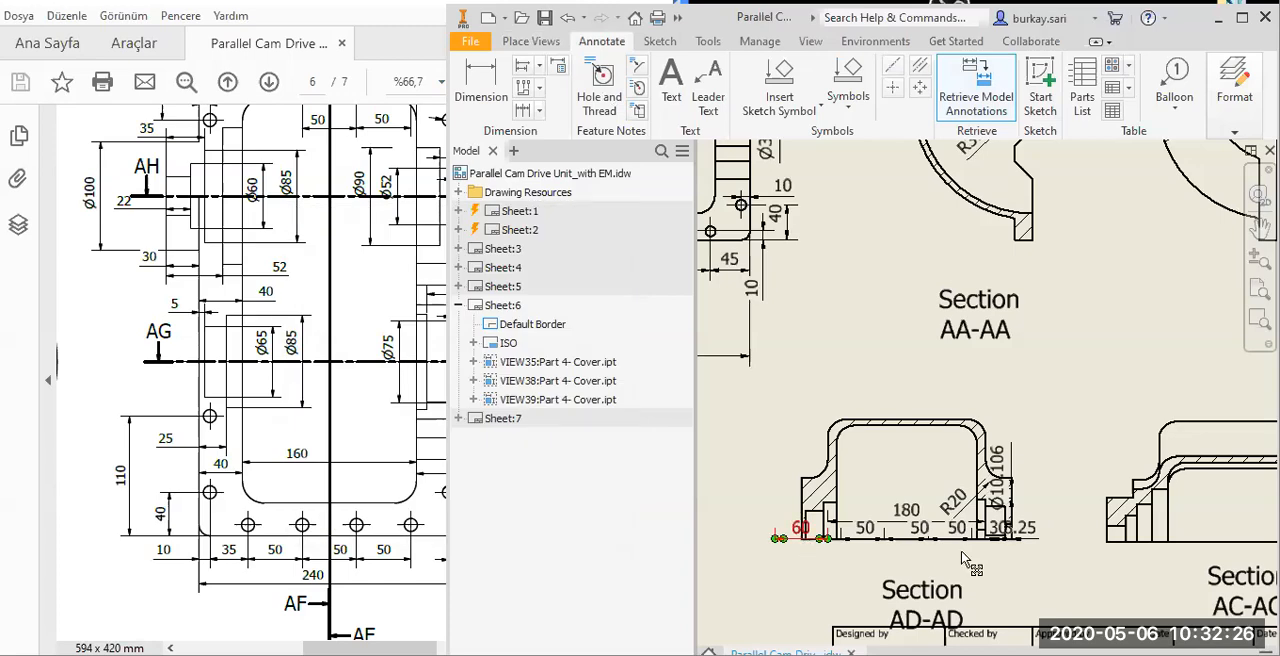
# Place the 180 dimension above Section AD-AD and delete the retrieved Ø10.106 dimension.
pyautogui.scroll(3, 963, 558)
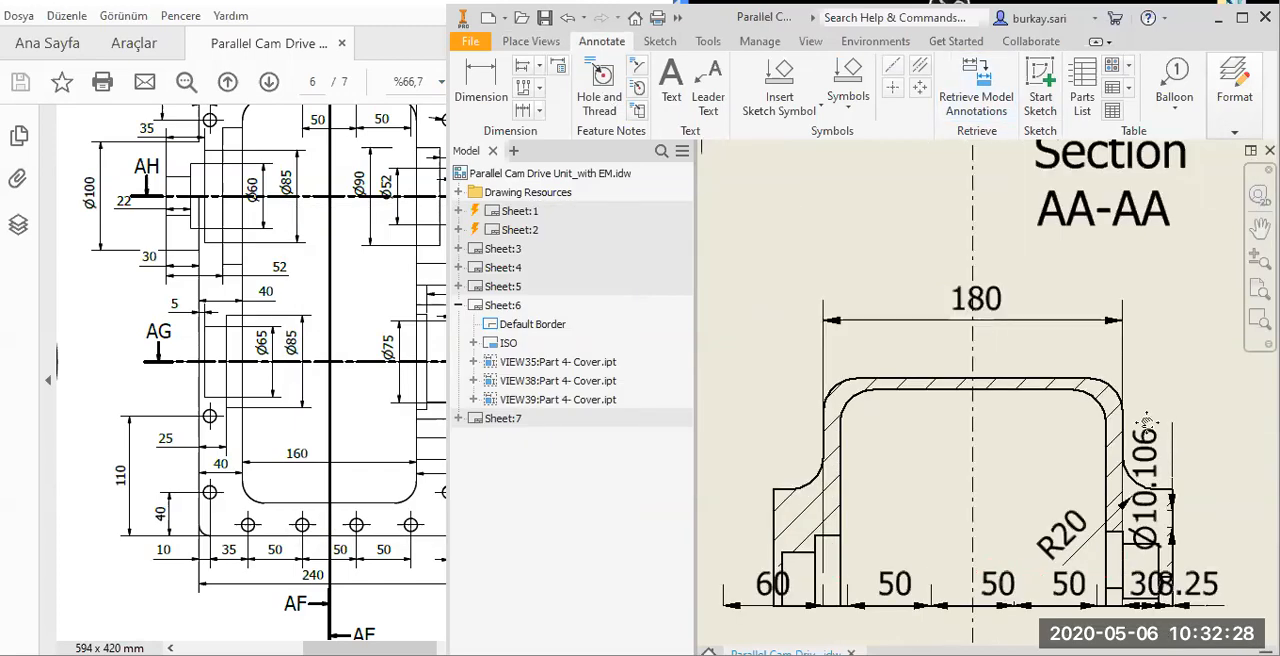
pyautogui.click(1012, 323)
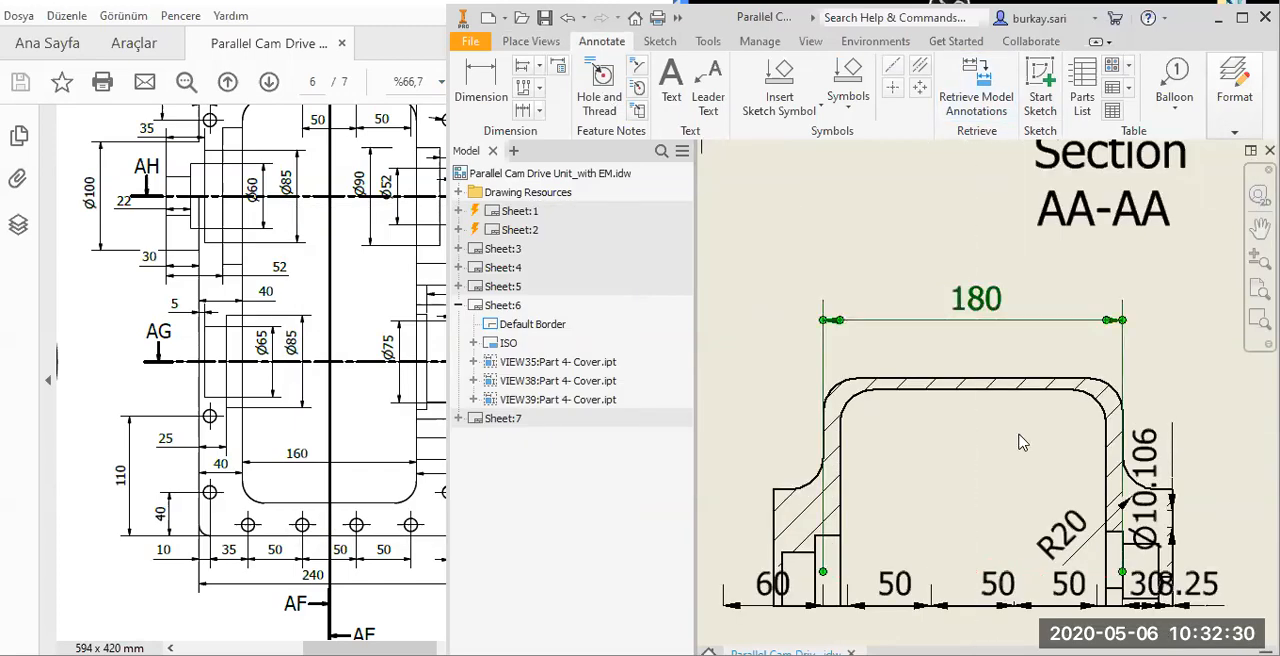
pyautogui.moveTo(1020, 442); pyautogui.dragTo(872, 307, button='middle')
pyautogui.click(998, 356)
pyautogui.press('Delete')
# Move the 8.25 and 30 dimensions below the right end of Section AD-AD, stacked one under the other.
pyautogui.moveTo(1074, 531); pyautogui.dragTo(1081, 523)
pyautogui.moveTo(1015, 475); pyautogui.dragTo(1075, 570)
pyautogui.moveTo(1010, 482); pyautogui.dragTo(1062, 505, button='middle')
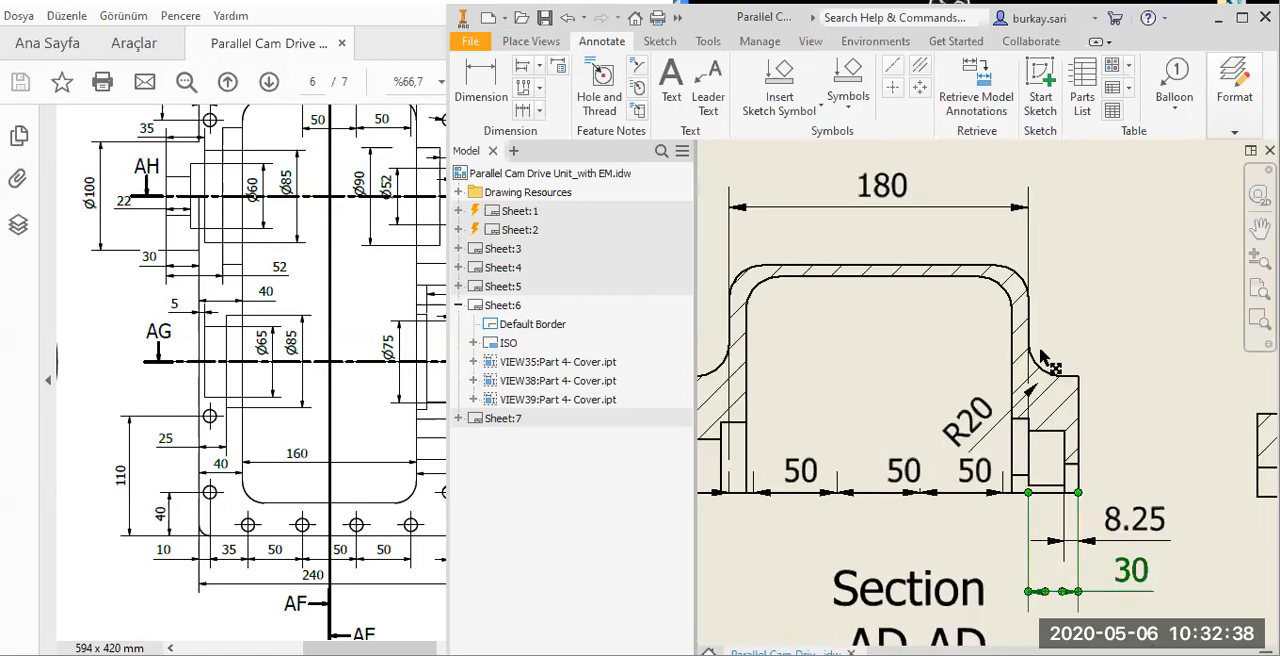
# Delete the retrieved R20 dimension and add a new radius dimension to Section AD-AD's right outer fillet, with the text inside.
pyautogui.moveTo(1050, 362); pyautogui.dragTo(955, 422)
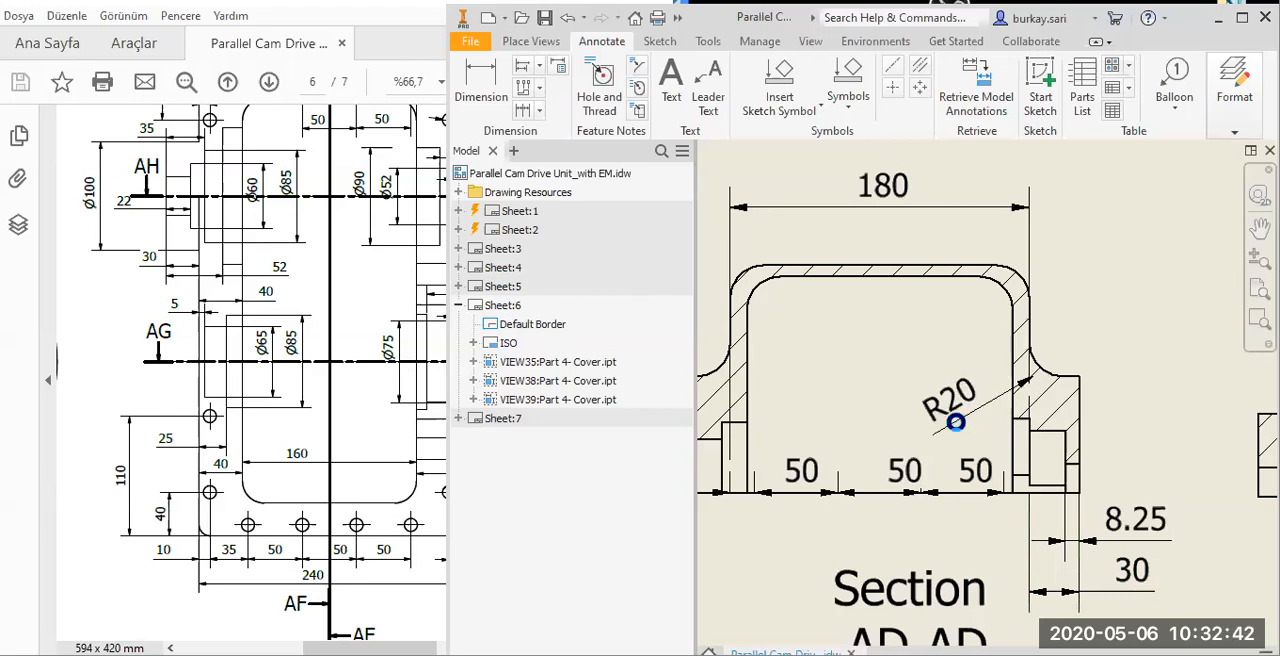
pyautogui.press('Delete')
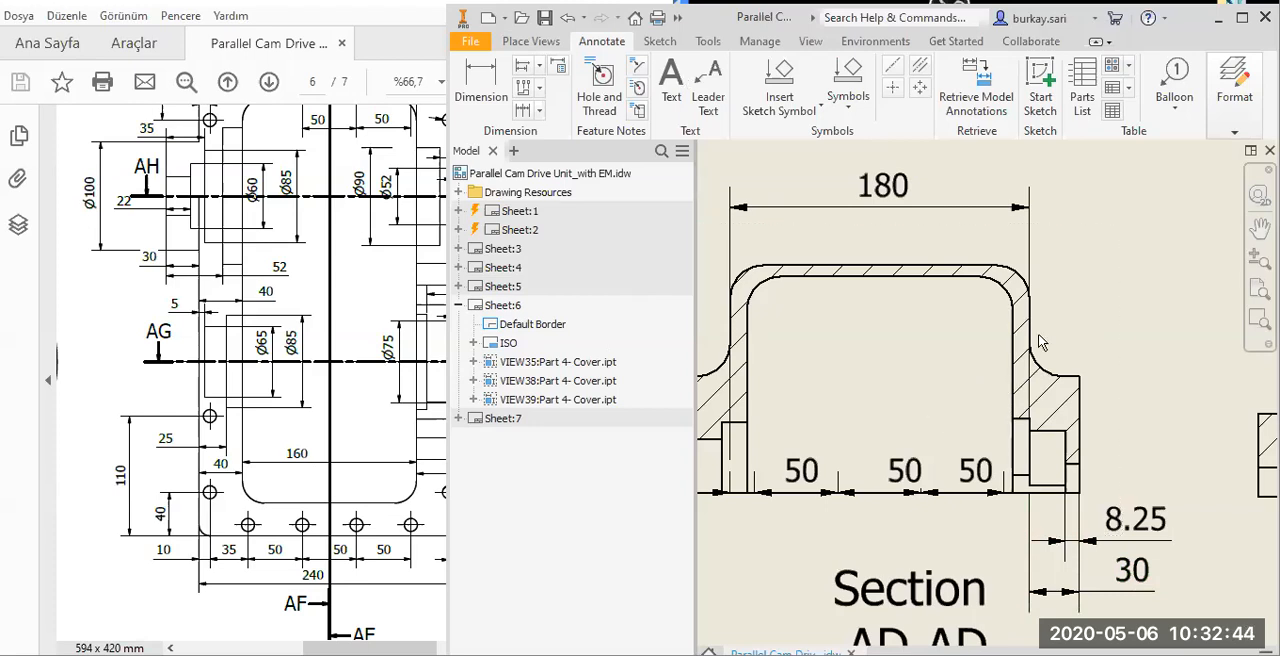
pyautogui.press('d')
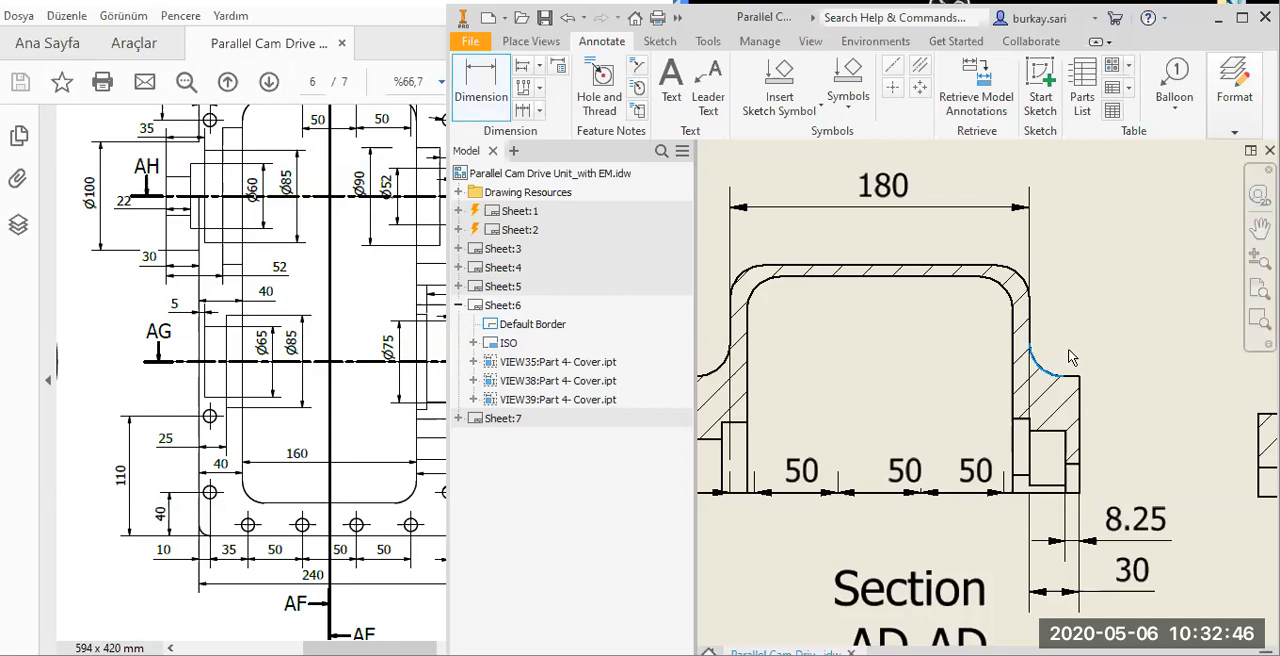
pyautogui.scroll(-5, 1040, 368)
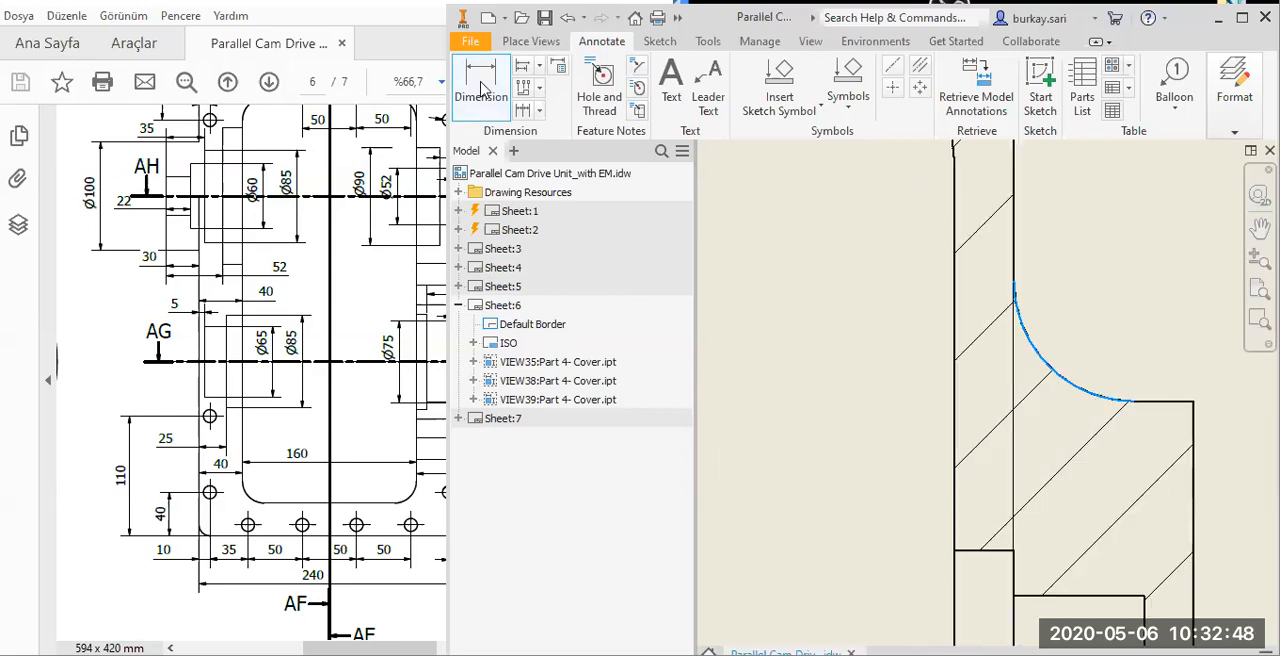
pyautogui.click(1062, 385)
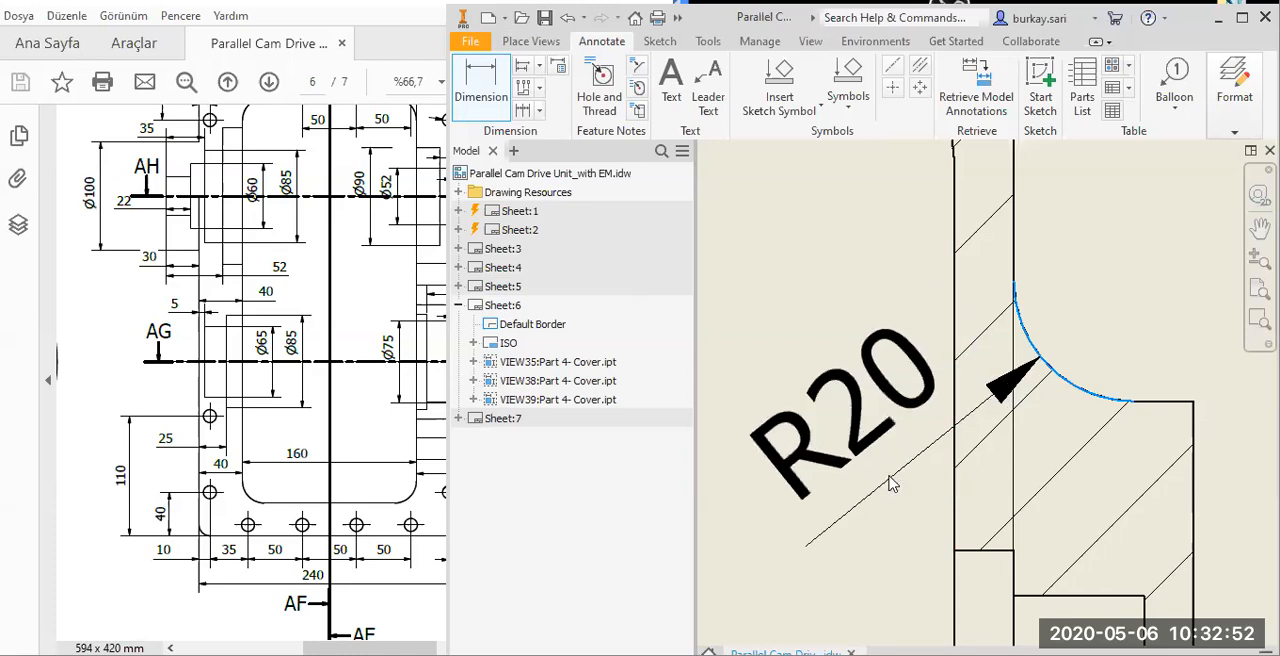
pyautogui.click(893, 484)
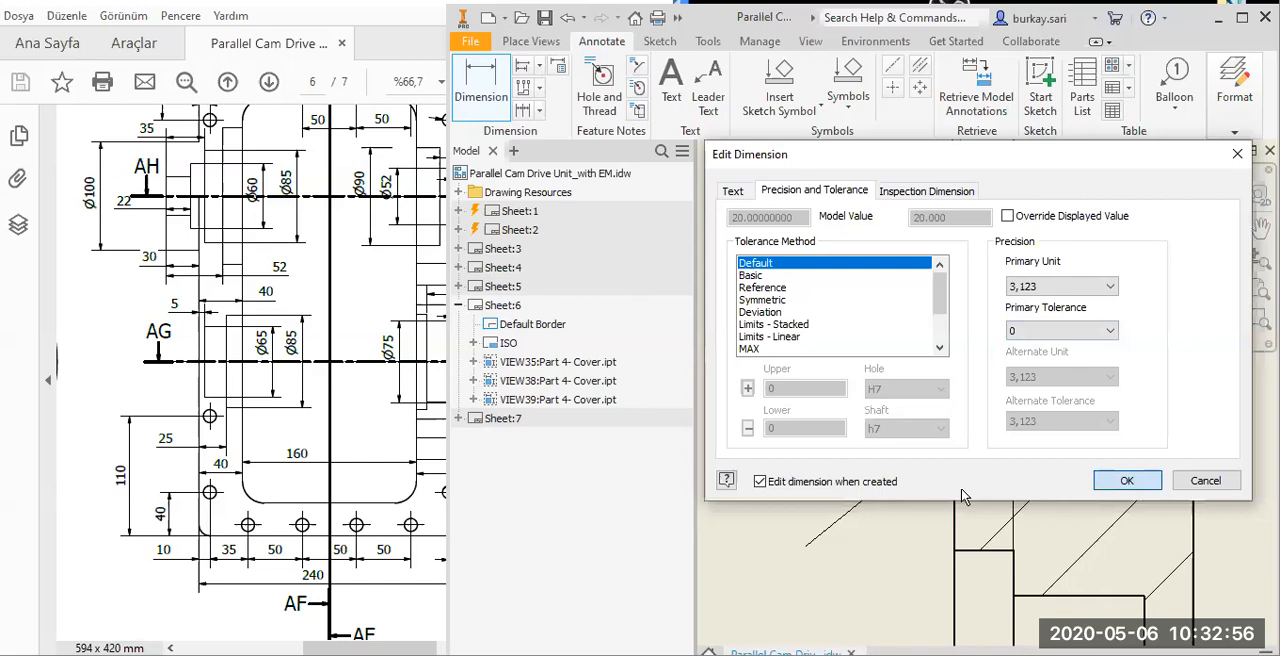
pyautogui.press('Return')
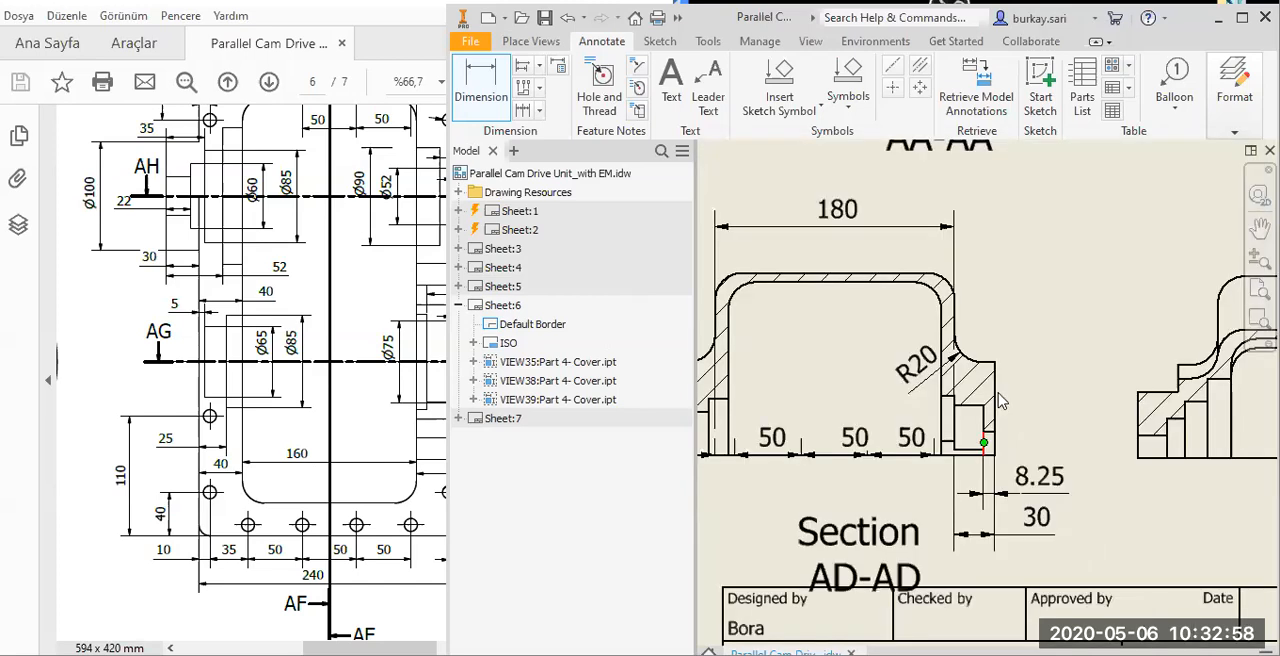
pyautogui.scroll(-2, 1003, 401)
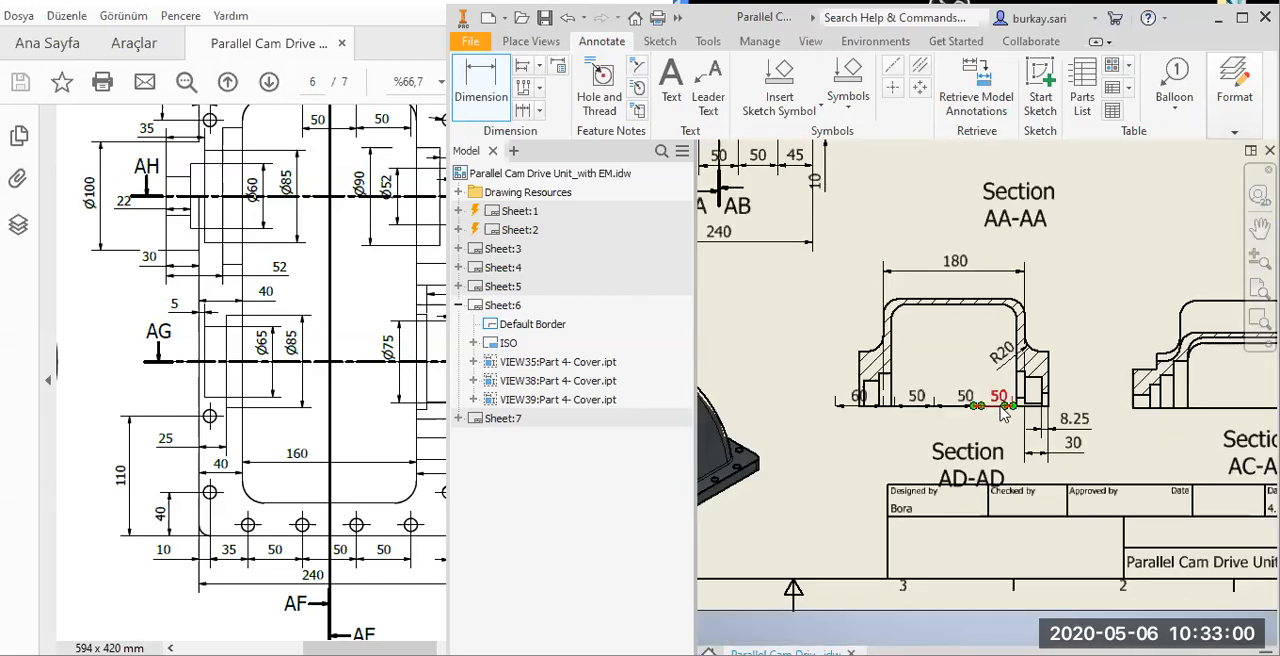
pyautogui.click(1004, 413)
pyautogui.click(1208, 484)
pyautogui.click(1174, 483)
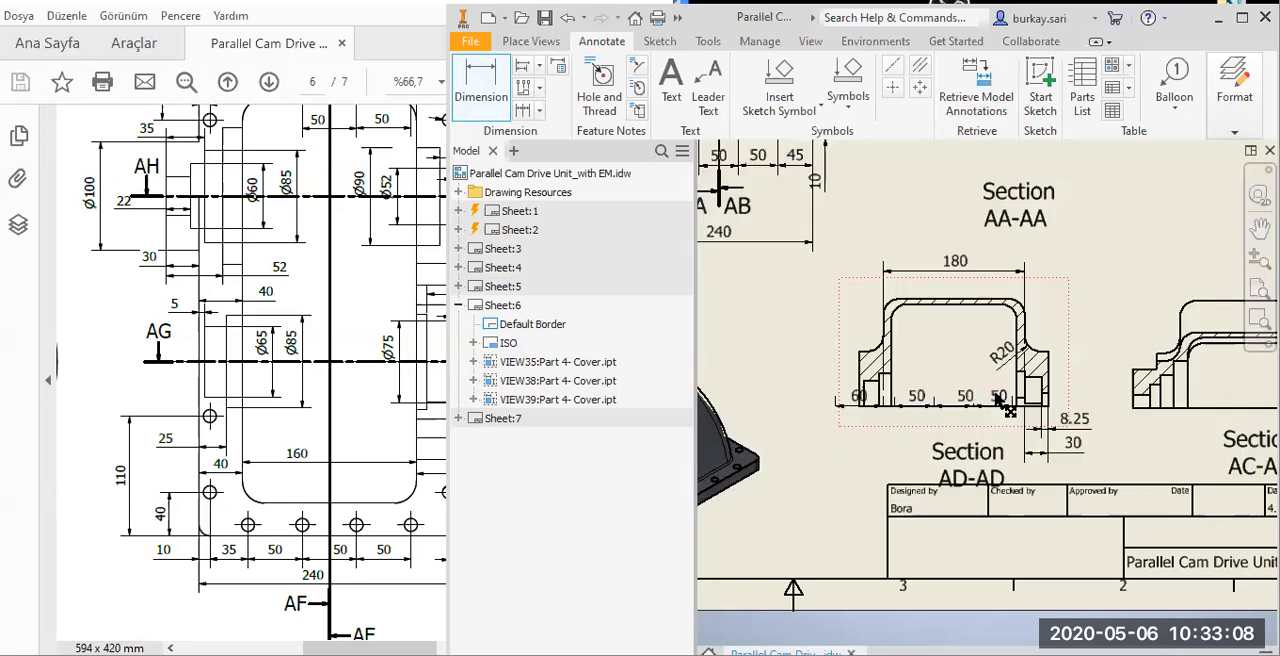
pyautogui.press('Escape')
# Delete the three 50 dimensions and the 60 dimension along the base line of Section AD-AD.
pyautogui.moveTo(976, 397); pyautogui.dragTo(902, 402)
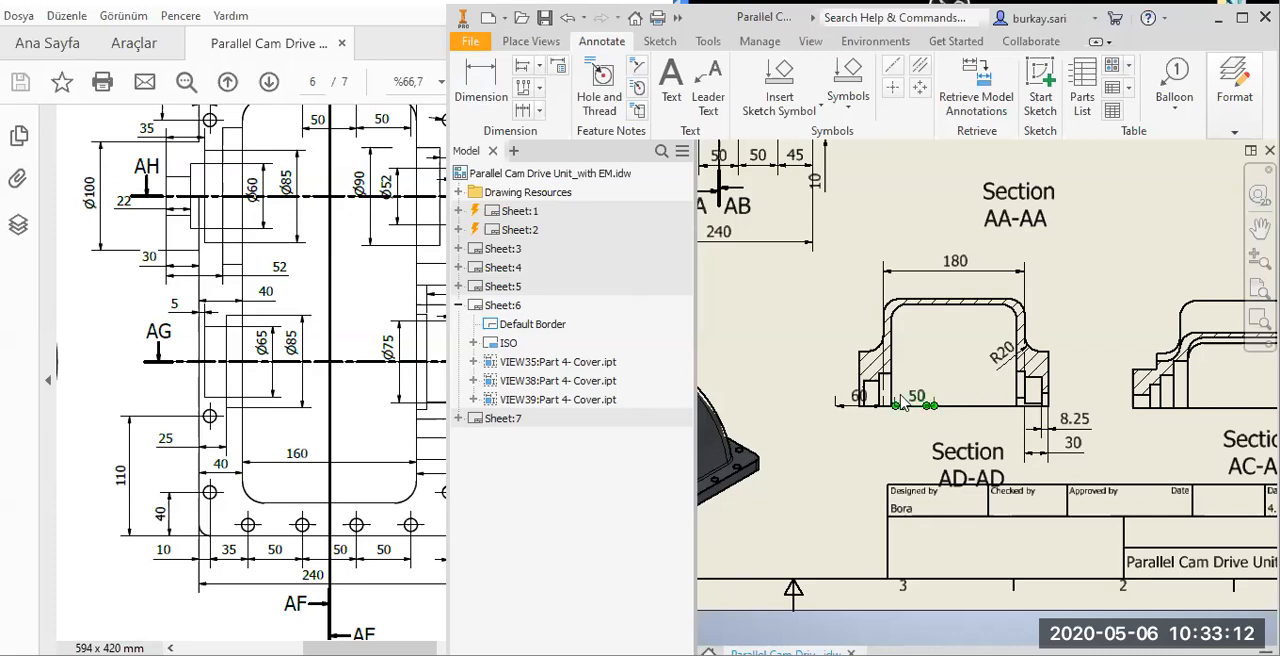
pyautogui.press('Delete')
pyautogui.scroll(6, 865, 403)
pyautogui.click(887, 387)
pyautogui.press('Delete')
pyautogui.scroll(-7, 908, 393)
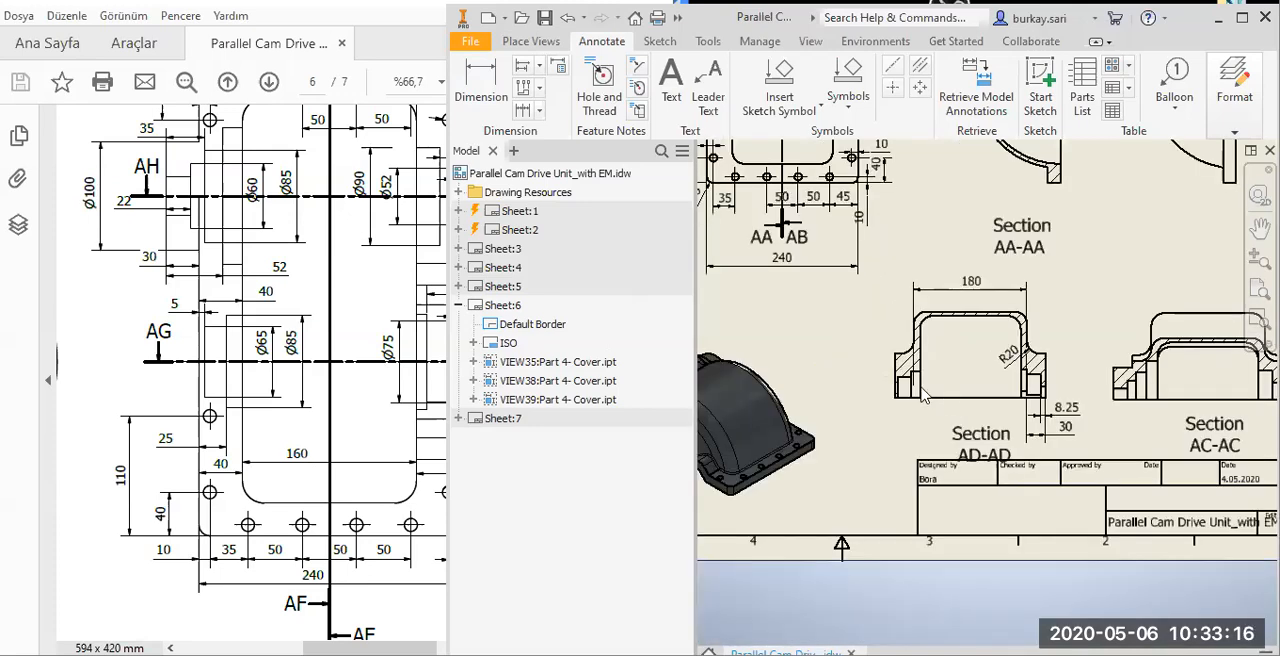
# Shorten the left extension line of the 180 dimension by moving its end point up along Section AD-AD's outer wall.
pyautogui.scroll(4, 923, 397)
pyautogui.click(910, 400)
pyautogui.moveTo(908, 393); pyautogui.dragTo(905, 359)
pyautogui.scroll(-3, 953, 435)
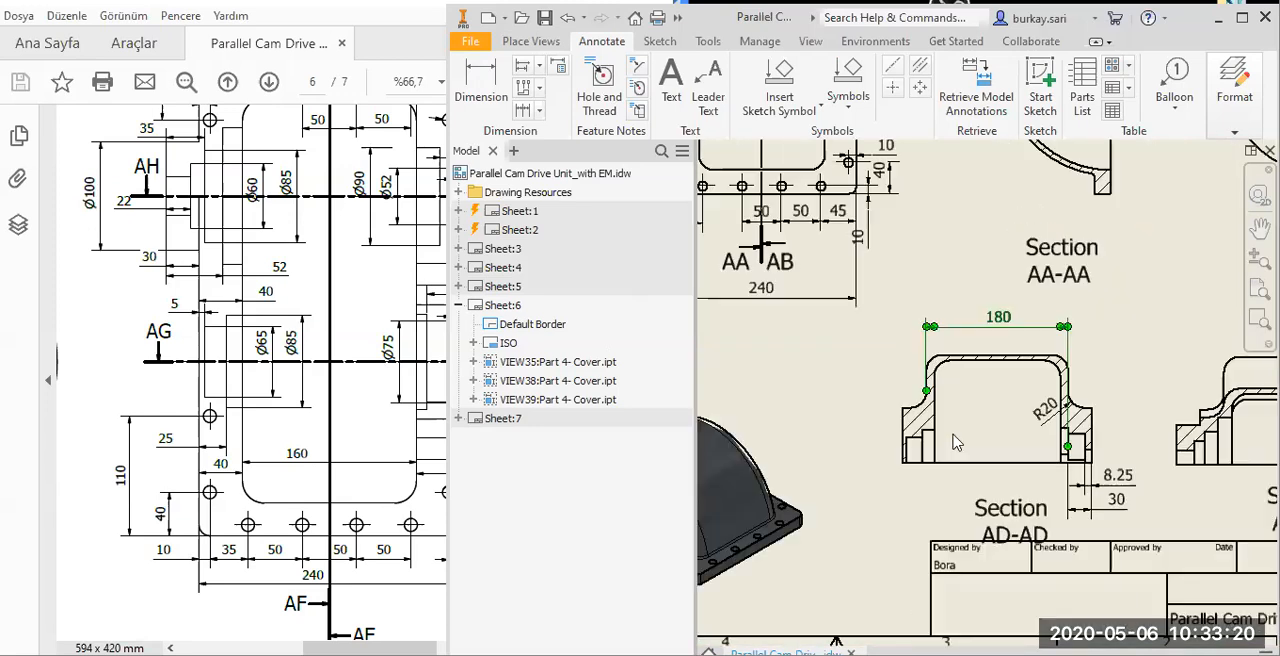
# Dimension the width of the inner step in Section AD-AD's left bearing seat, placed below the base line.
pyautogui.scroll(5, 908, 398)
pyautogui.press('d')
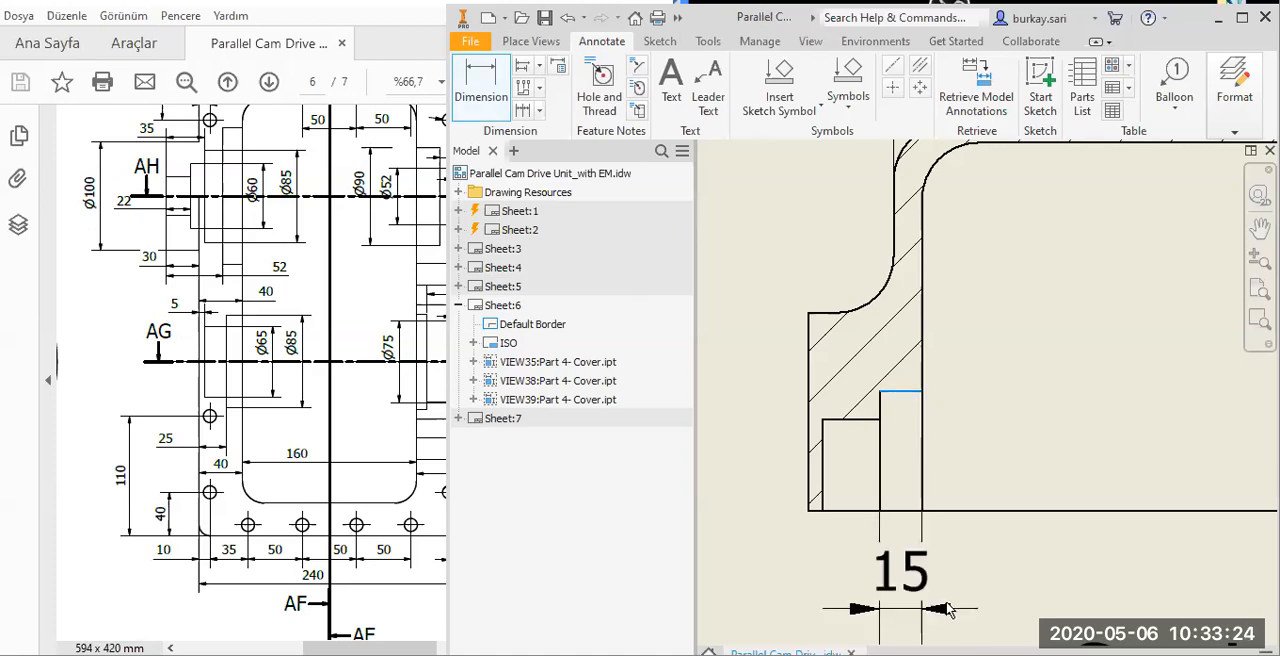
pyautogui.click(948, 610)
pyautogui.press('Return')
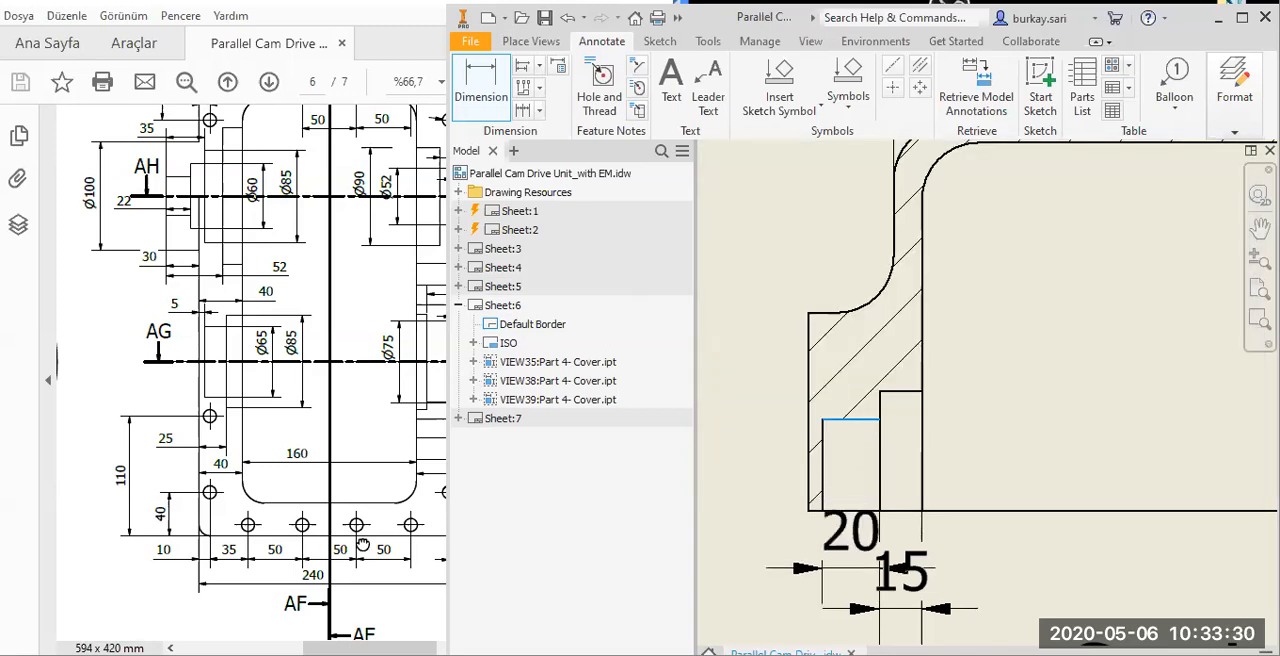
# Switch to the reference PDF and bring Section AG-AG into view to check its dimension layout.
pyautogui.moveTo(363, 545); pyautogui.dragTo(122, 143)
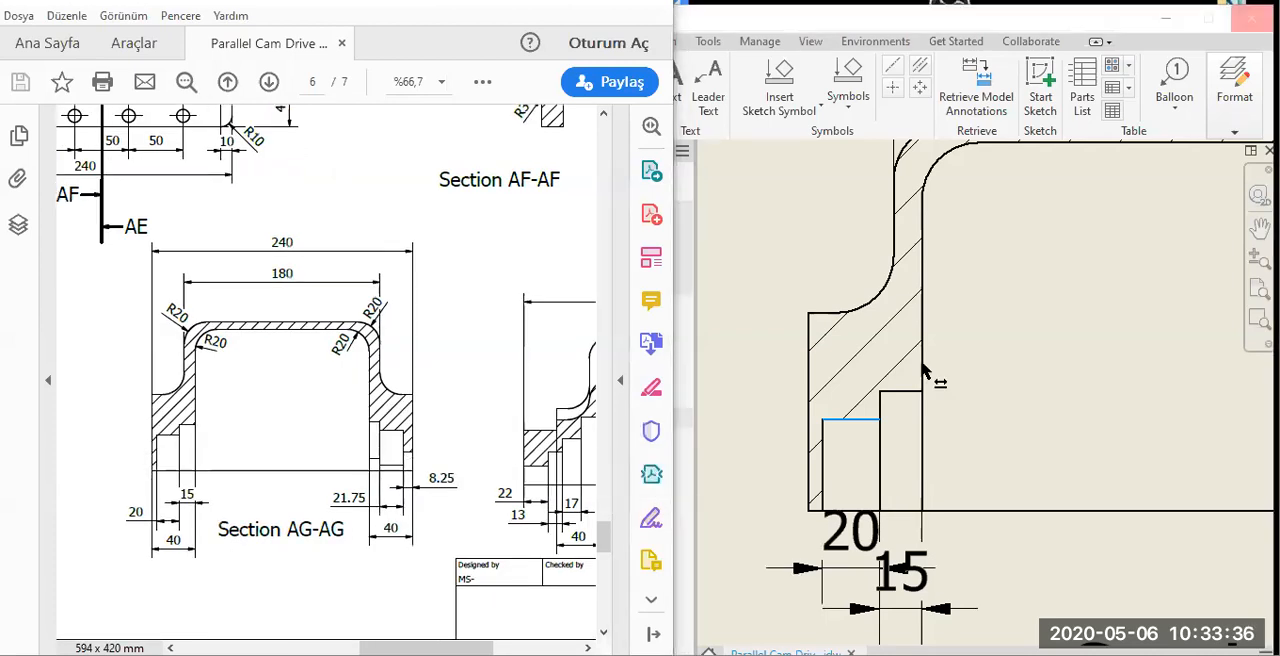
# Dimension the overall width of the left bearing seat in Section AD-AD, placed below the 20 and 15 dimensions.
pyautogui.click(922, 366)
pyautogui.click(809, 397)
pyautogui.scroll(3, 895, 344)
pyautogui.moveTo(895, 344)
pyautogui.mouseDown(button='middle')
pyautogui.moveTo(889, 388)
pyautogui.moveTo(907, 295)
pyautogui.mouseUp(button='middle')
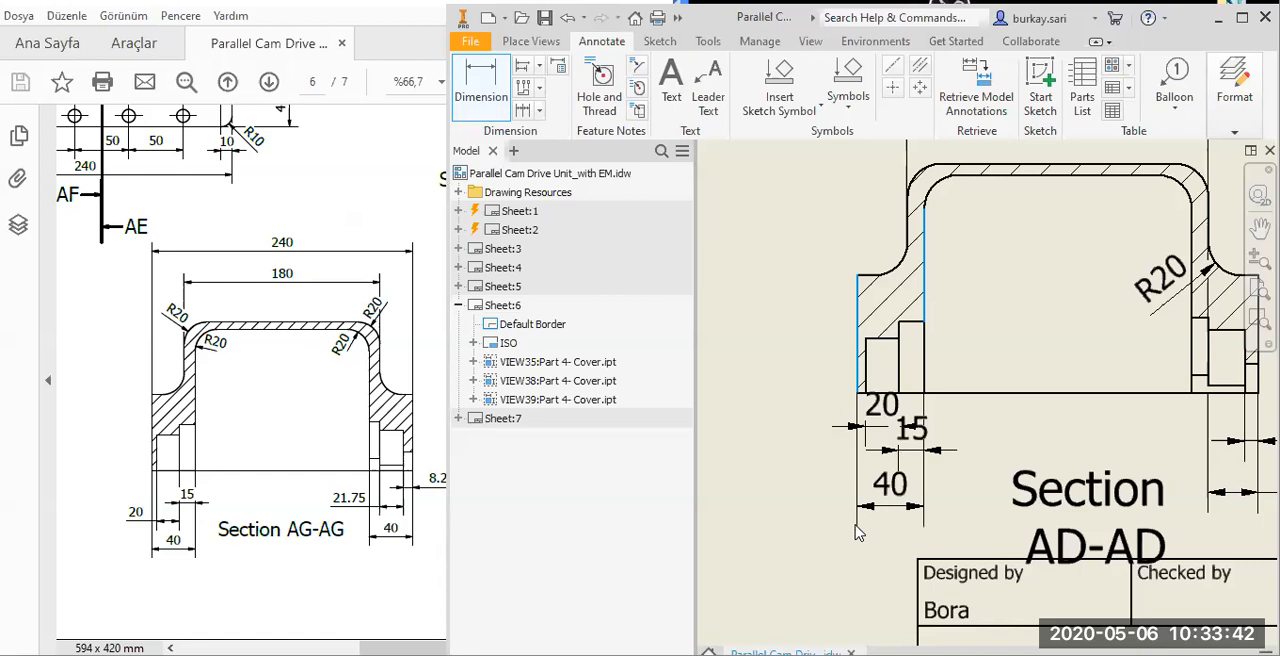
pyautogui.click(1132, 474)
pyautogui.press('Escape')
# Move Section AD-AD's label nearer the view and place the texts of the 15 and 20 dimensions outside their arrows.
pyautogui.moveTo(1058, 499); pyautogui.dragTo(1064, 461)
pyautogui.moveTo(922, 438); pyautogui.dragTo(969, 452)
pyautogui.moveTo(881, 411); pyautogui.dragTo(803, 432)
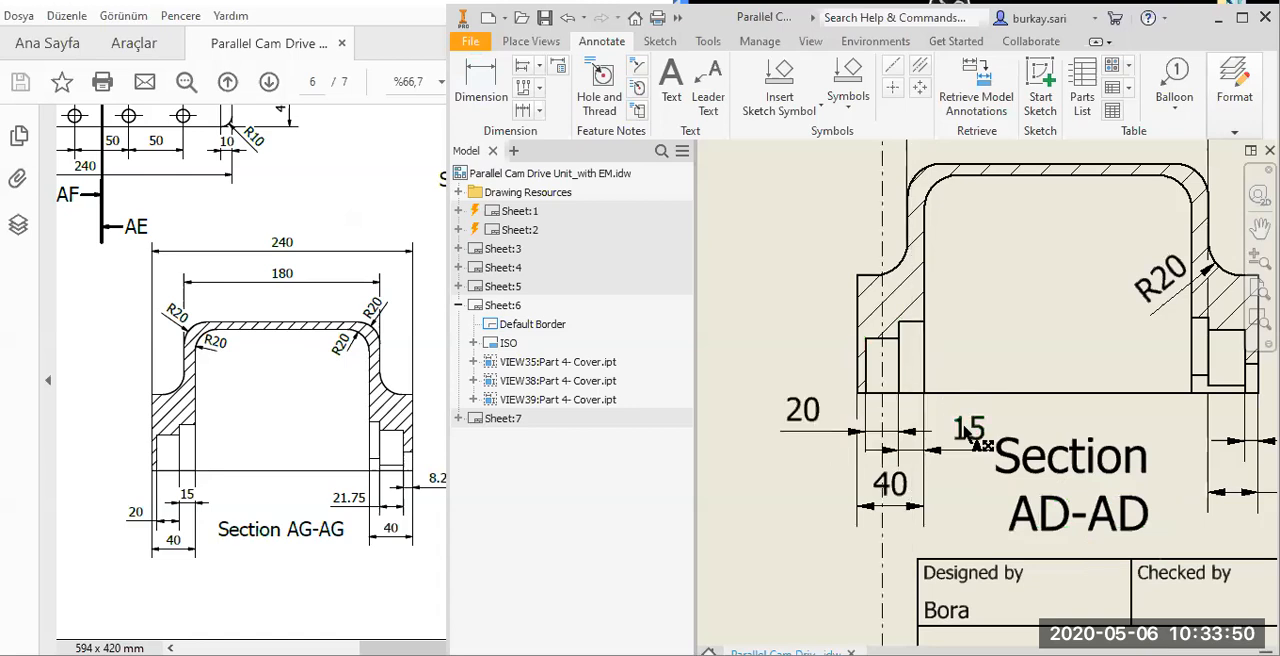
# Dimension the overall width of the right bearing seat in Section AD-AD, placed below the 30 dimension.
pyautogui.scroll(1, 982, 441)
pyautogui.moveTo(1072, 446); pyautogui.dragTo(998, 448, button='middle')
pyautogui.moveTo(1120, 419); pyautogui.dragTo(875, 439, button='middle')
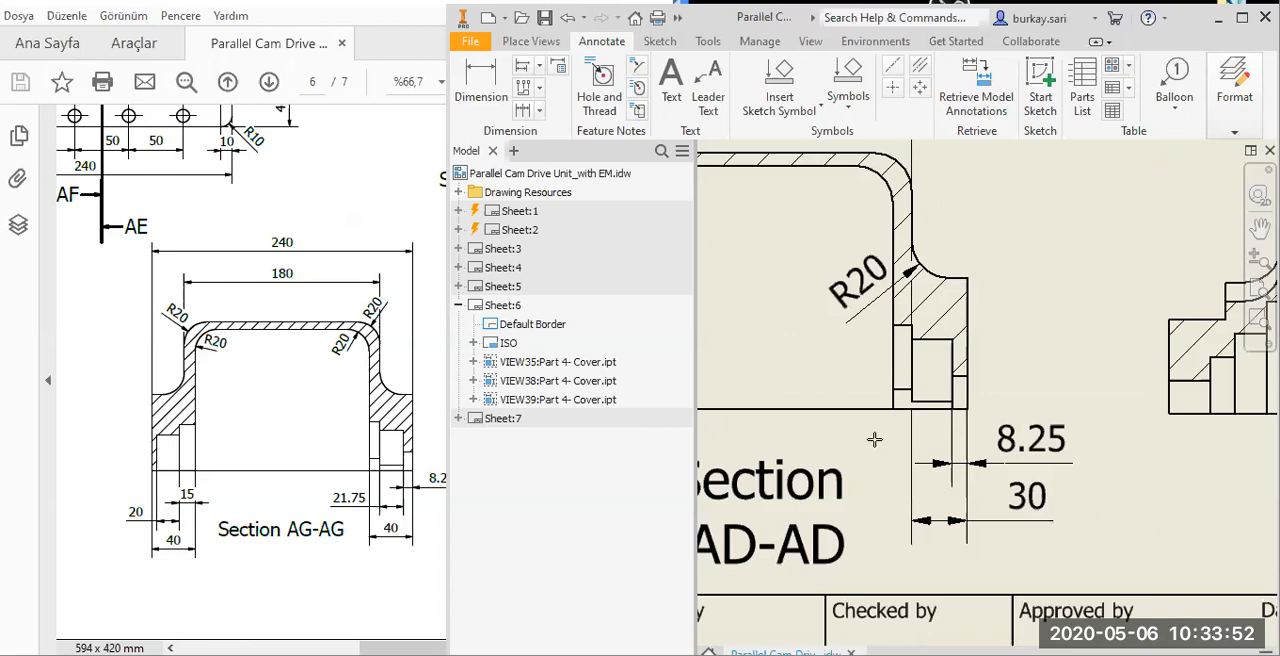
pyautogui.click(895, 372)
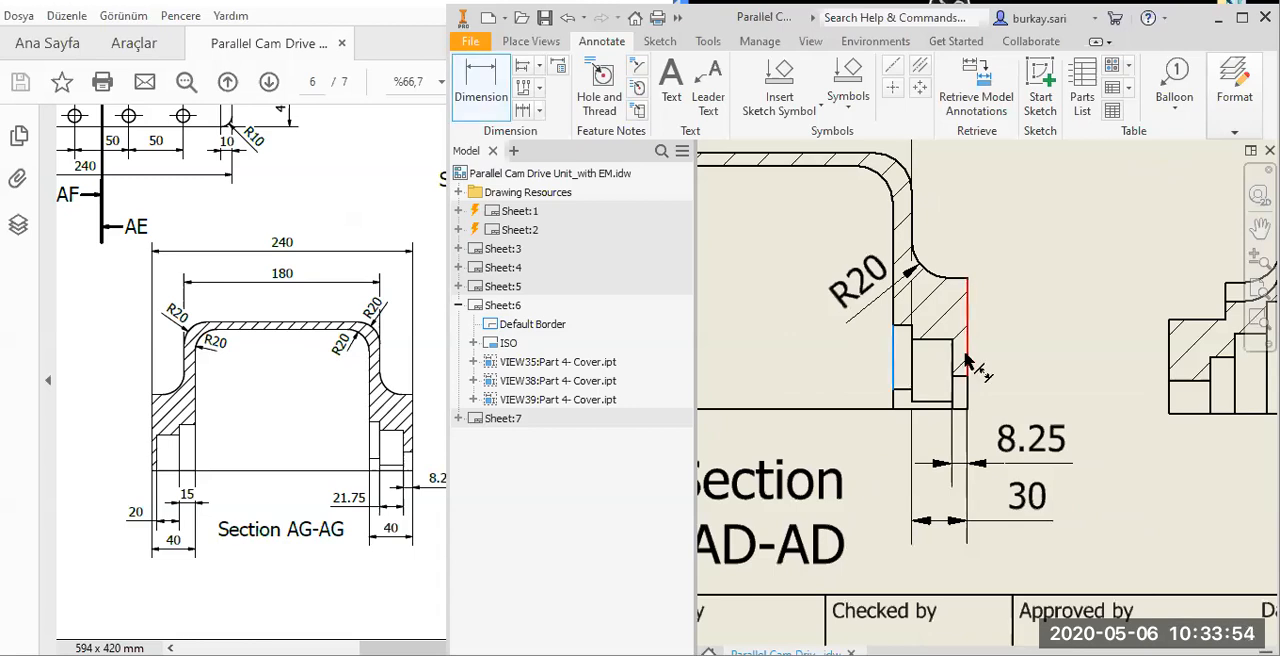
pyautogui.click(966, 360)
pyautogui.click(966, 510)
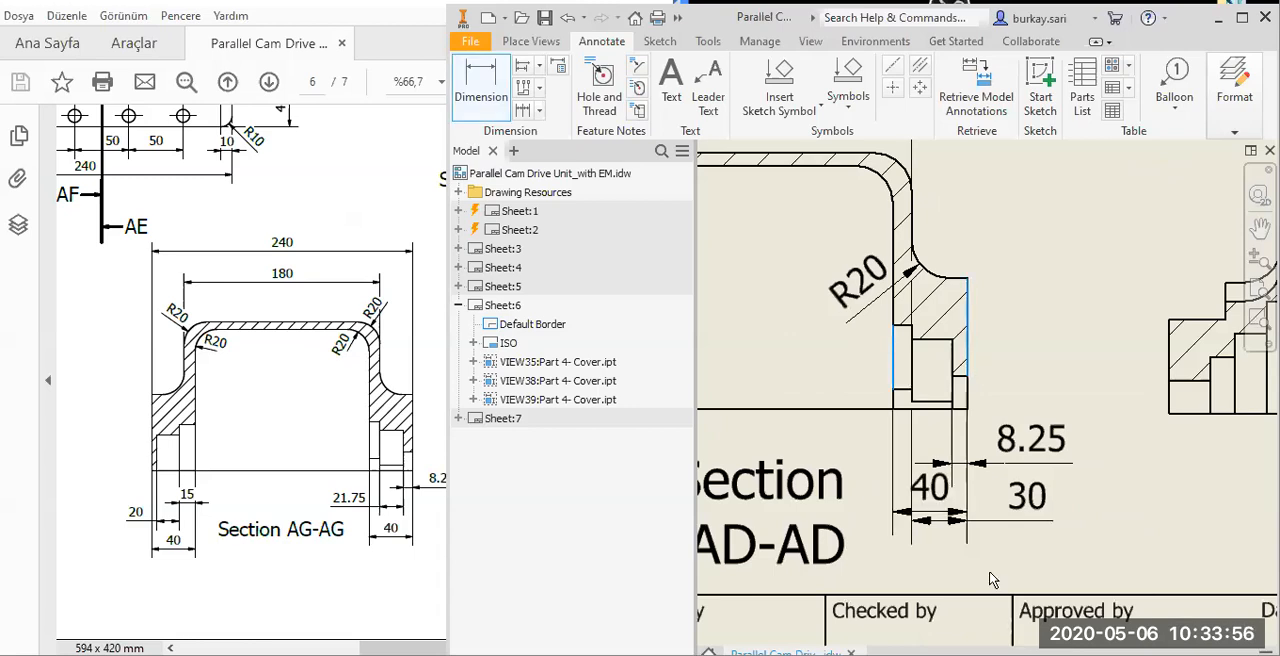
pyautogui.moveTo(918, 512); pyautogui.dragTo(918, 570)
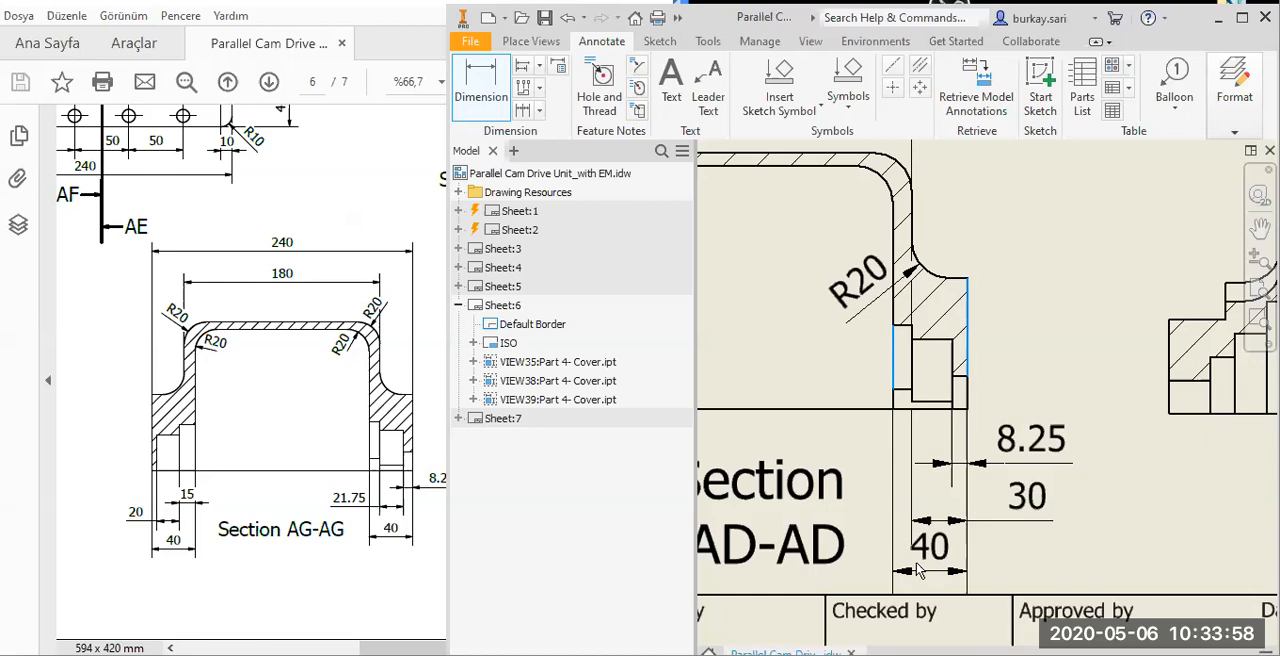
pyautogui.click(918, 570)
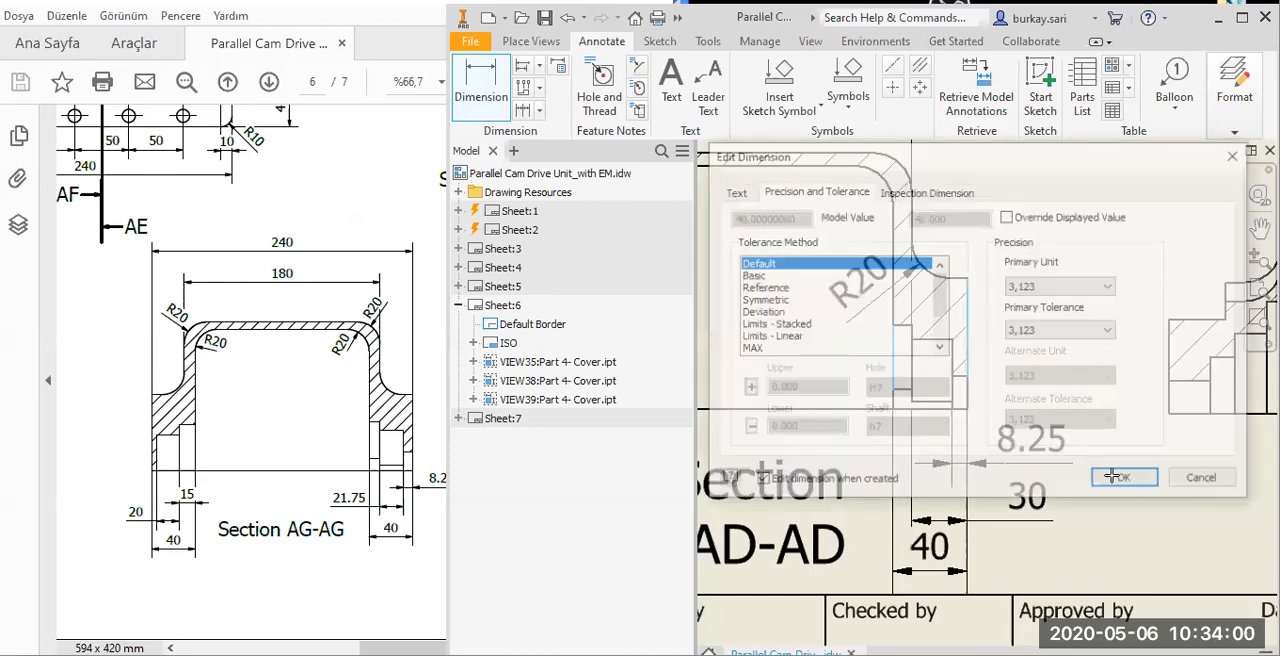
pyautogui.press('Return')
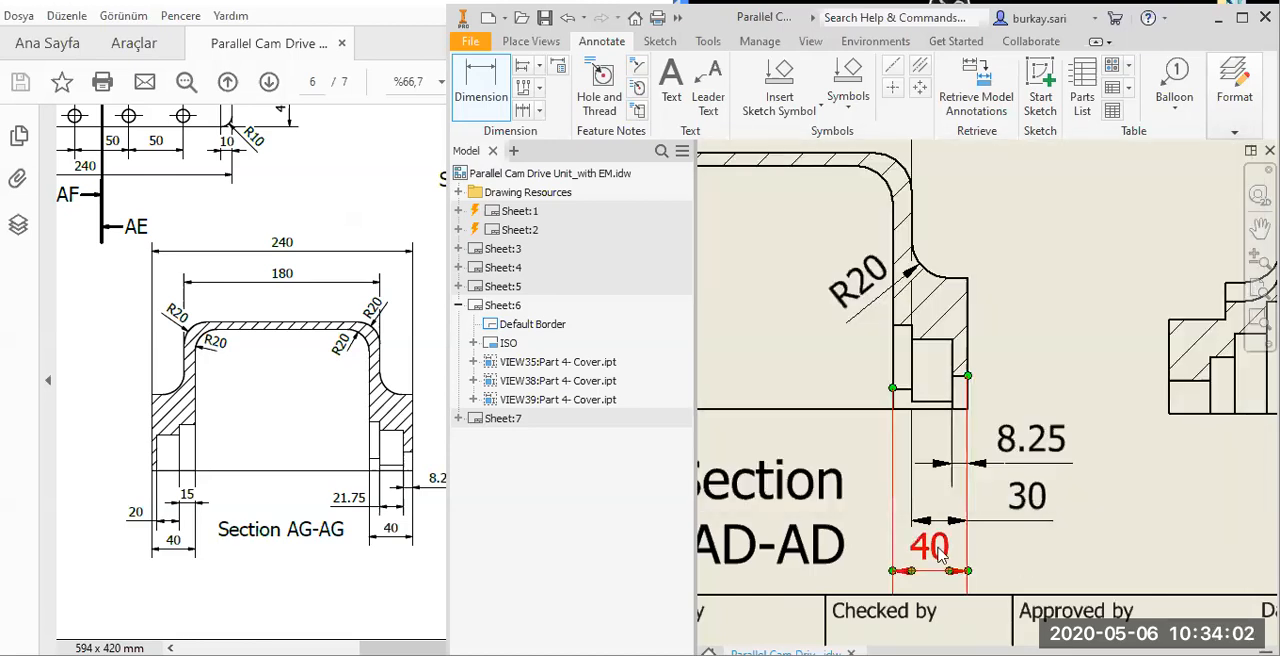
# Move the text of the right bearing seat's 40 dimension outside its arrows and shift the 30 dimension up towards the view.
pyautogui.click(983, 551)
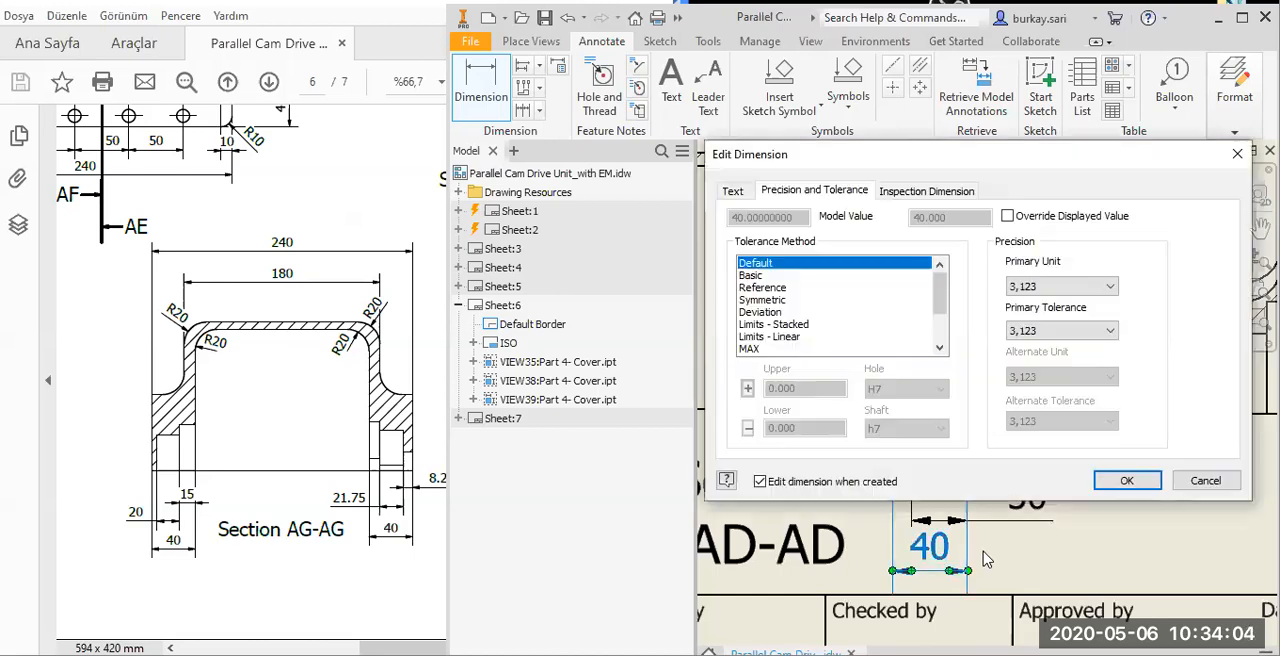
pyautogui.press('Return')
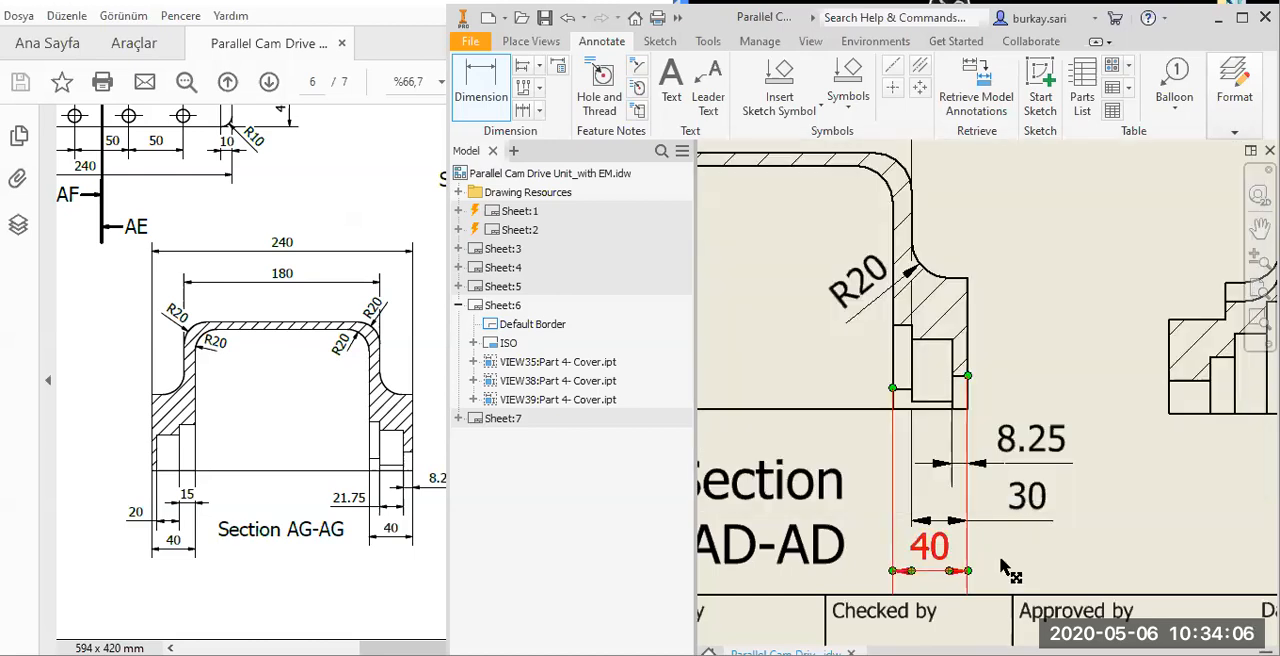
pyautogui.press('Escape')
pyautogui.click(1025, 512)
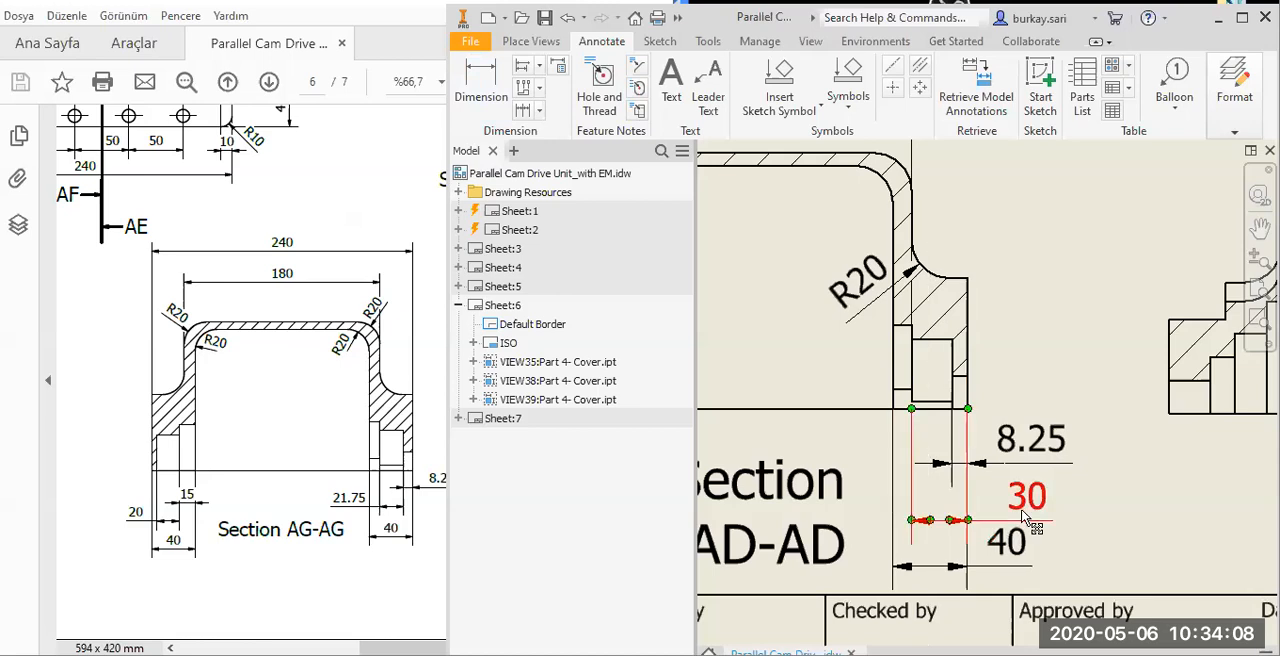
pyautogui.moveTo(1025, 508)
pyautogui.mouseDown()
pyautogui.moveTo(1039, 439)
pyautogui.moveTo(1025, 470)
pyautogui.mouseUp()
pyautogui.scroll(4, 951, 442)
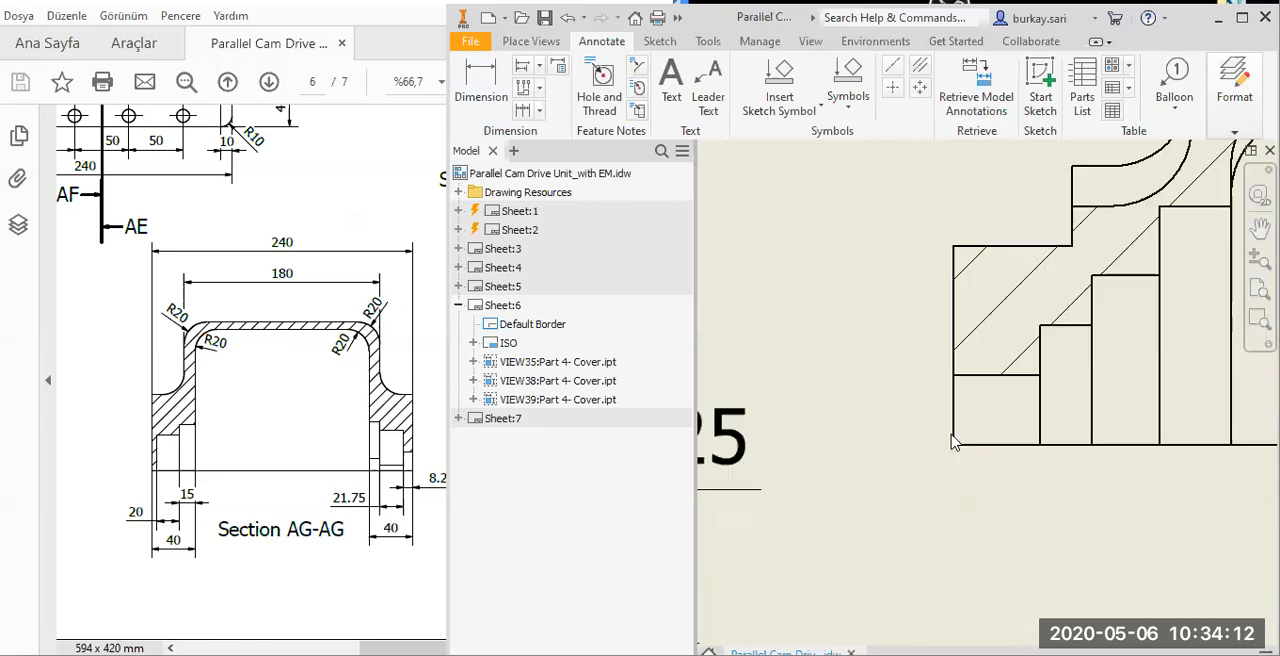
pyautogui.scroll(-5, 951, 442)
pyautogui.scroll(4, 990, 460)
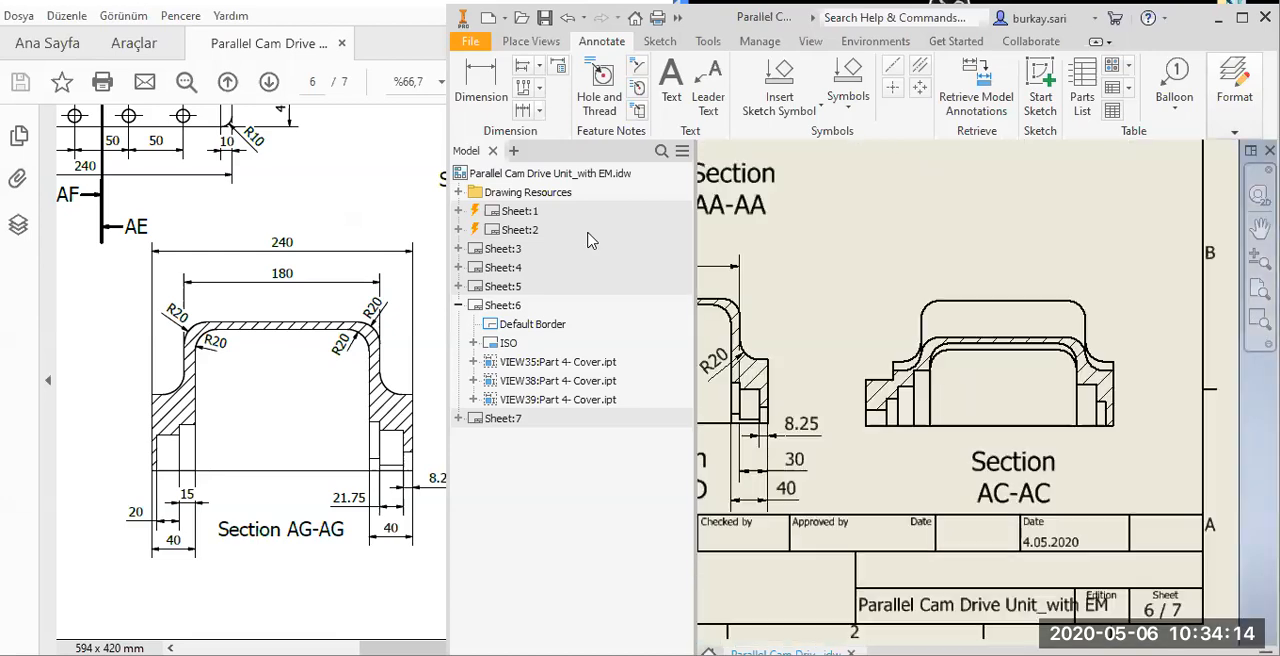
pyautogui.click(964, 96)
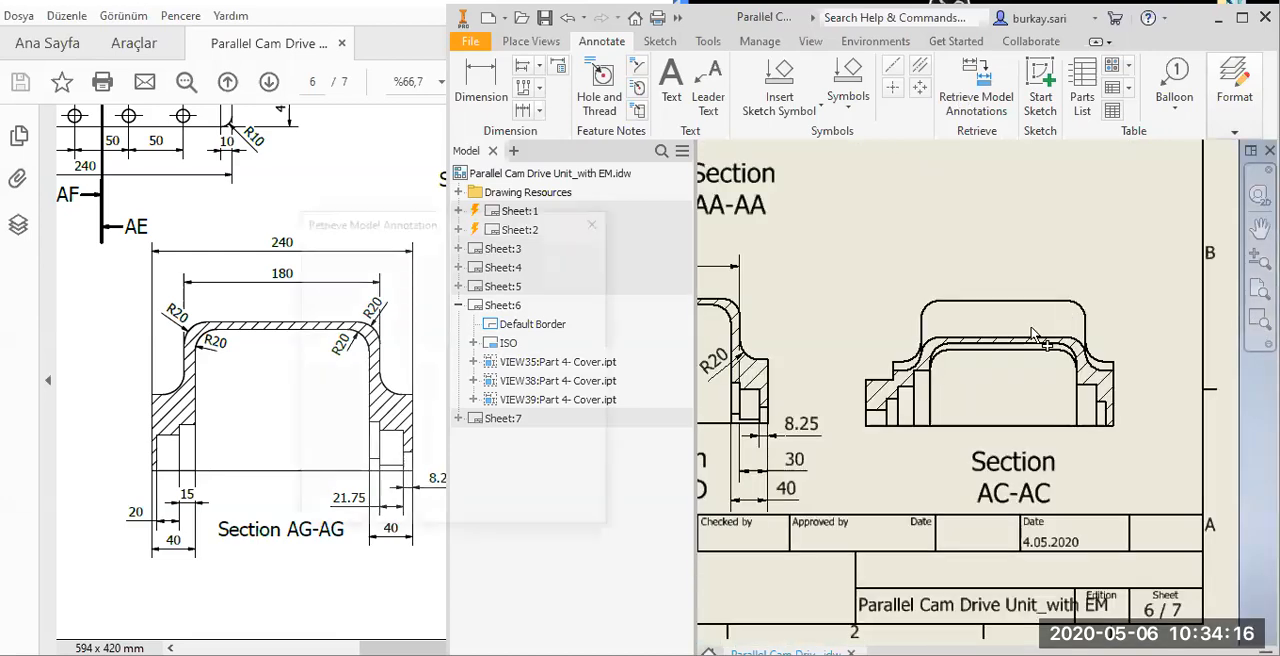
pyautogui.click(1002, 384)
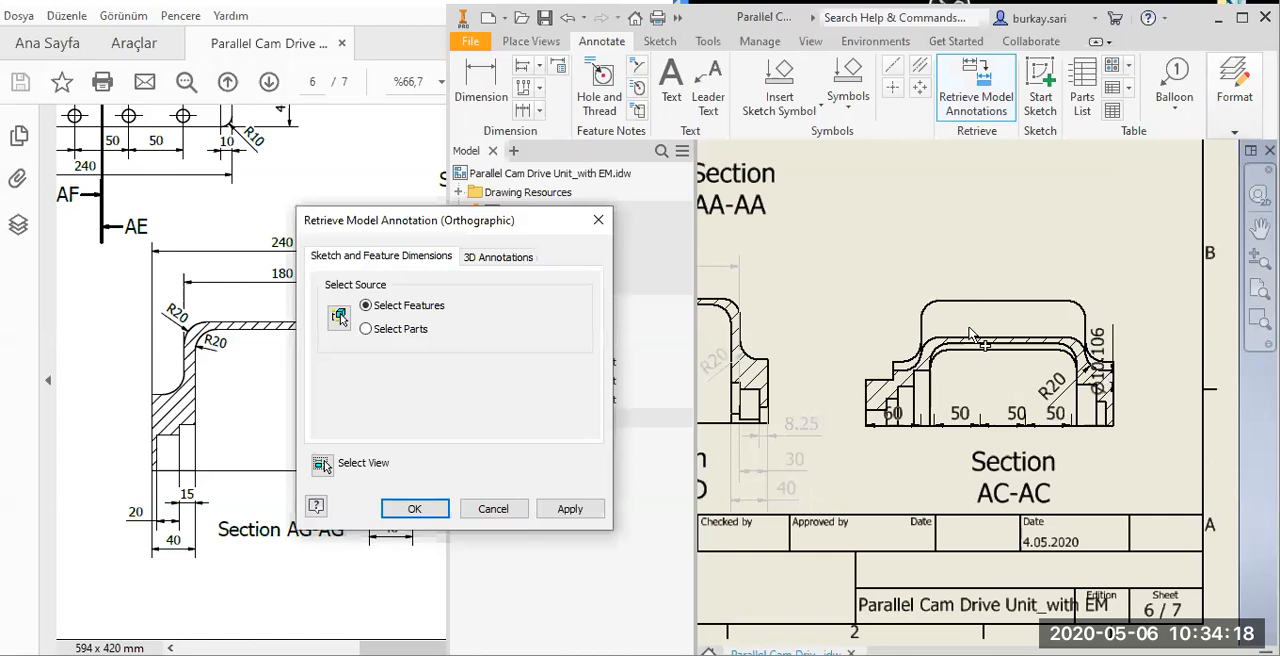
pyautogui.scroll(3, 970, 333)
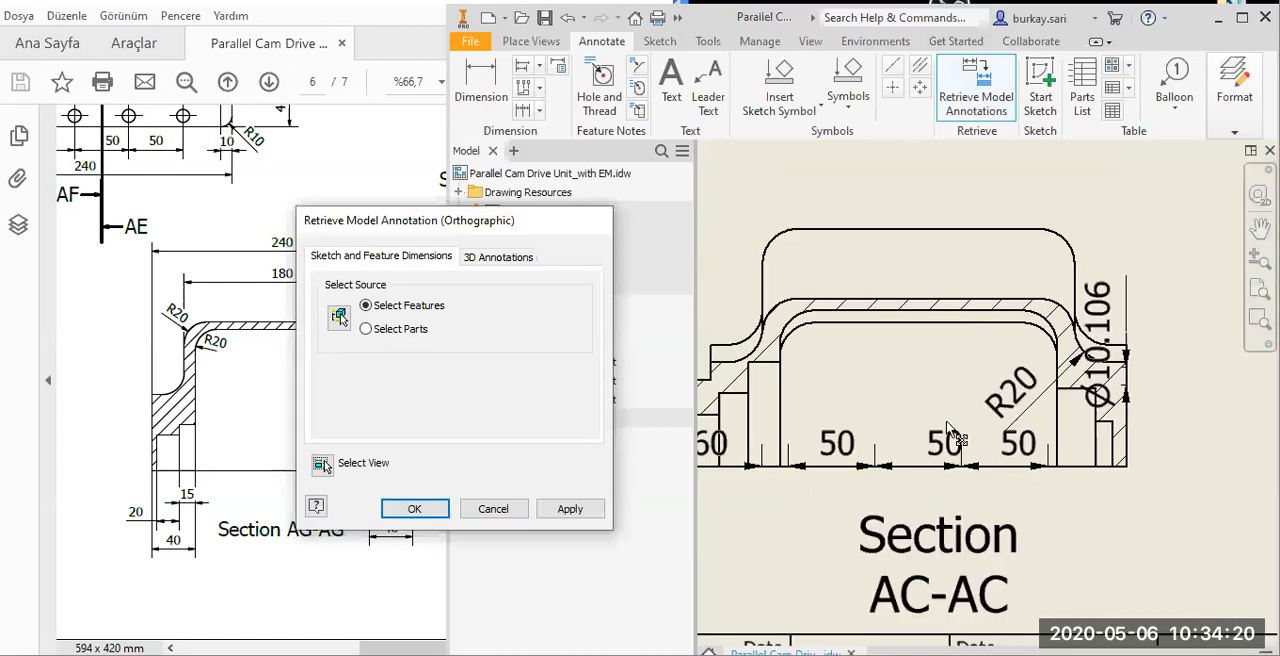
pyautogui.press('Escape')
pyautogui.scroll(-7, 910, 440)
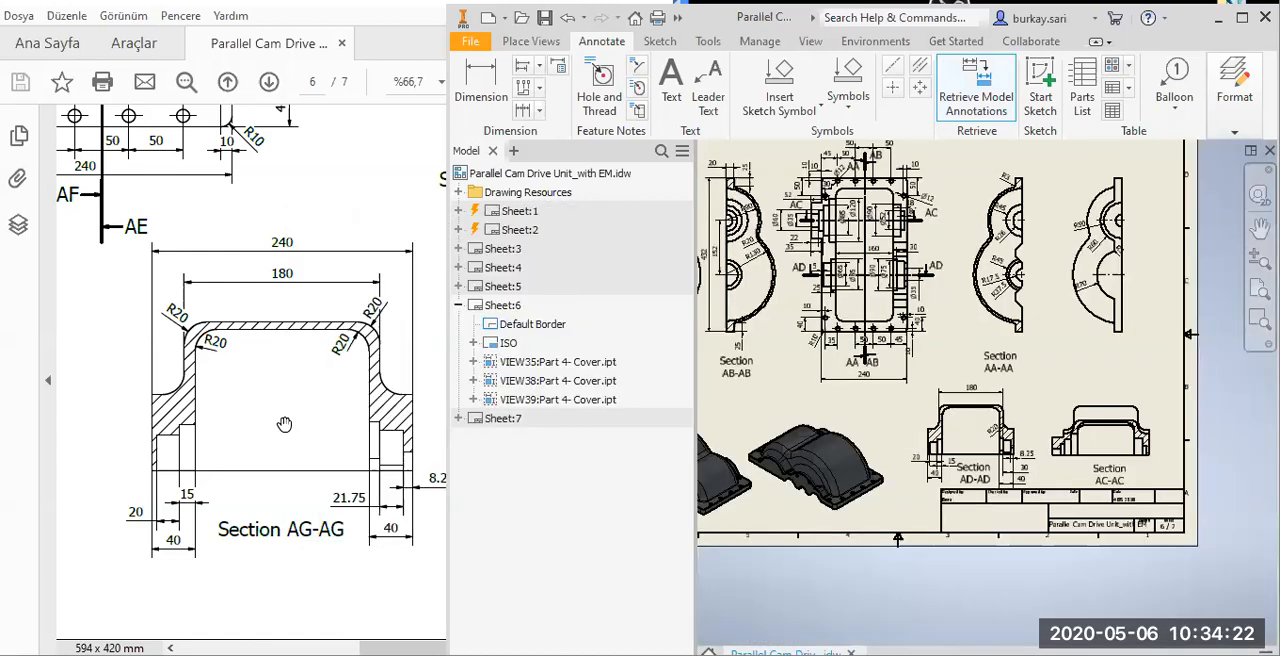
# Switch to the reference PDF and examine the side view with the two threaded holes beside Section AE-AE.
pyautogui.click(284, 424)
pyautogui.moveTo(102, 321); pyautogui.dragTo(235, 365)
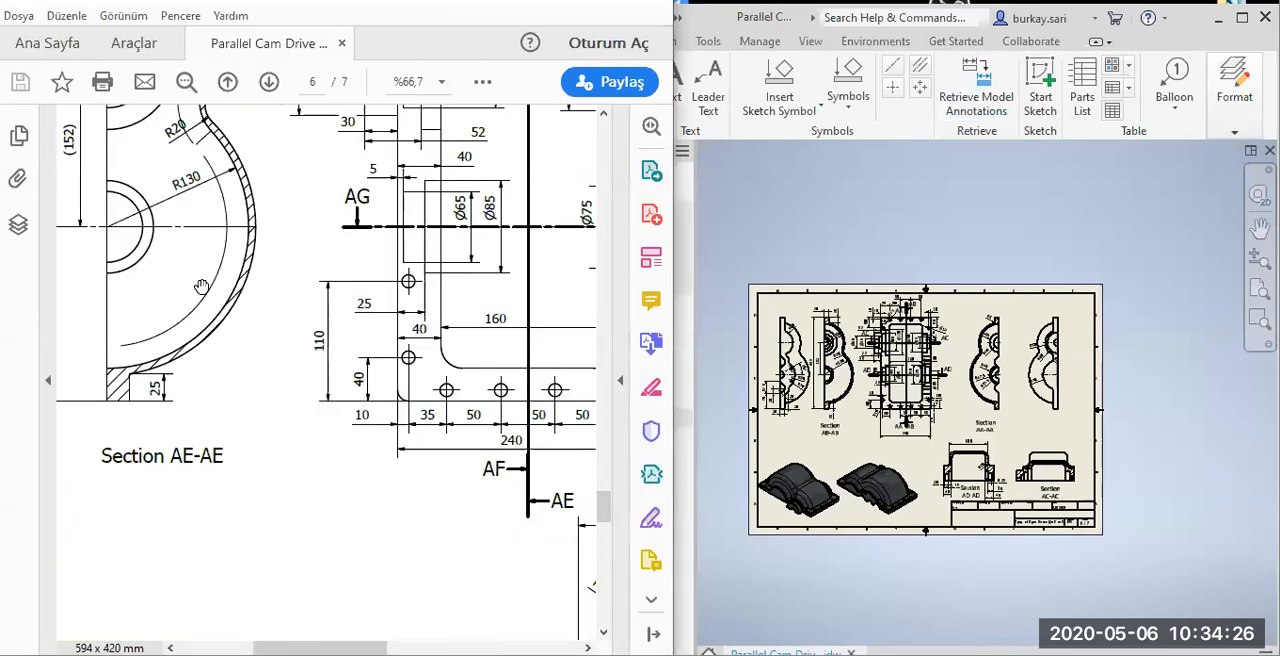
pyautogui.moveTo(201, 287); pyautogui.dragTo(247, 347)
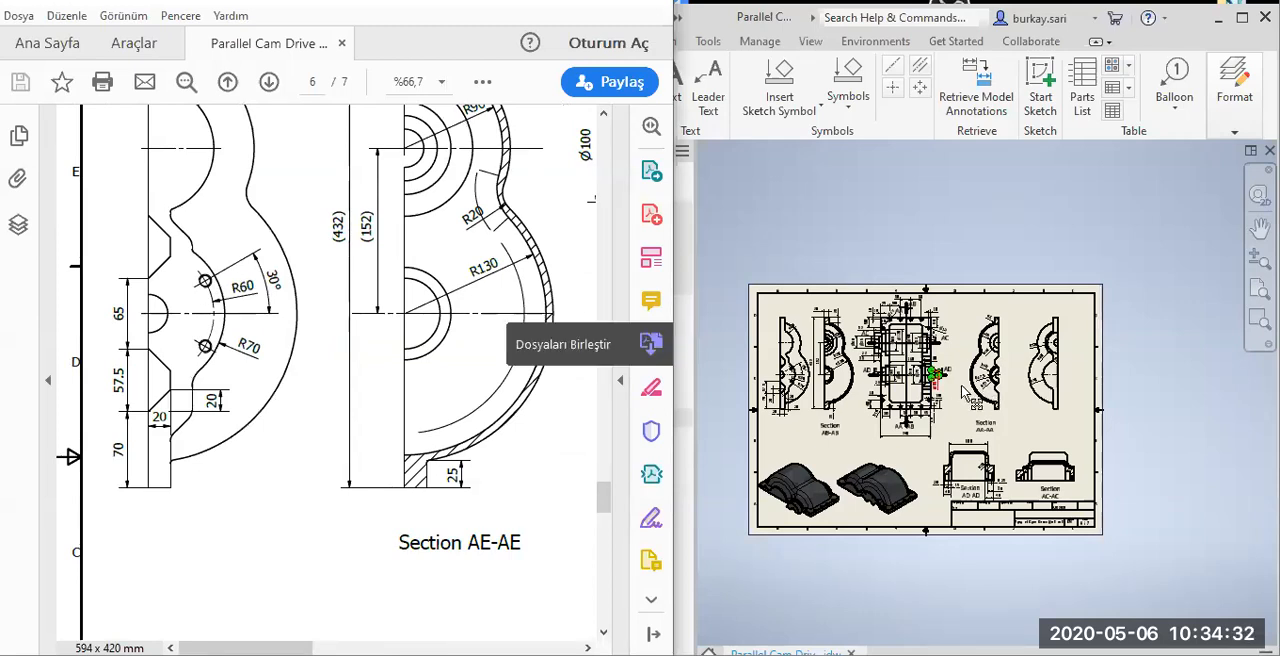
# Add a hole and thread note to the lower threaded hole of the leftmost side view, with its text outside the cover outline.
pyautogui.scroll(3, 1077, 411)
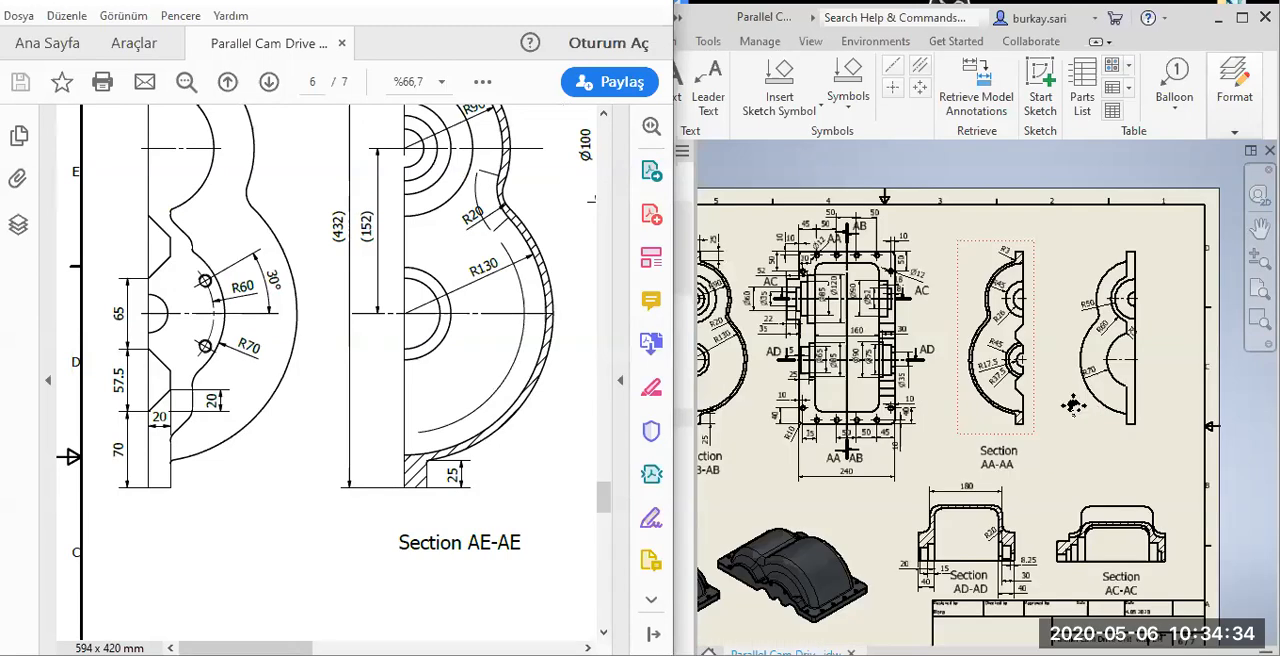
pyautogui.moveTo(1073, 405); pyautogui.dragTo(1120, 359, button='middle')
pyautogui.moveTo(970, 332); pyautogui.dragTo(937, 222, button='middle')
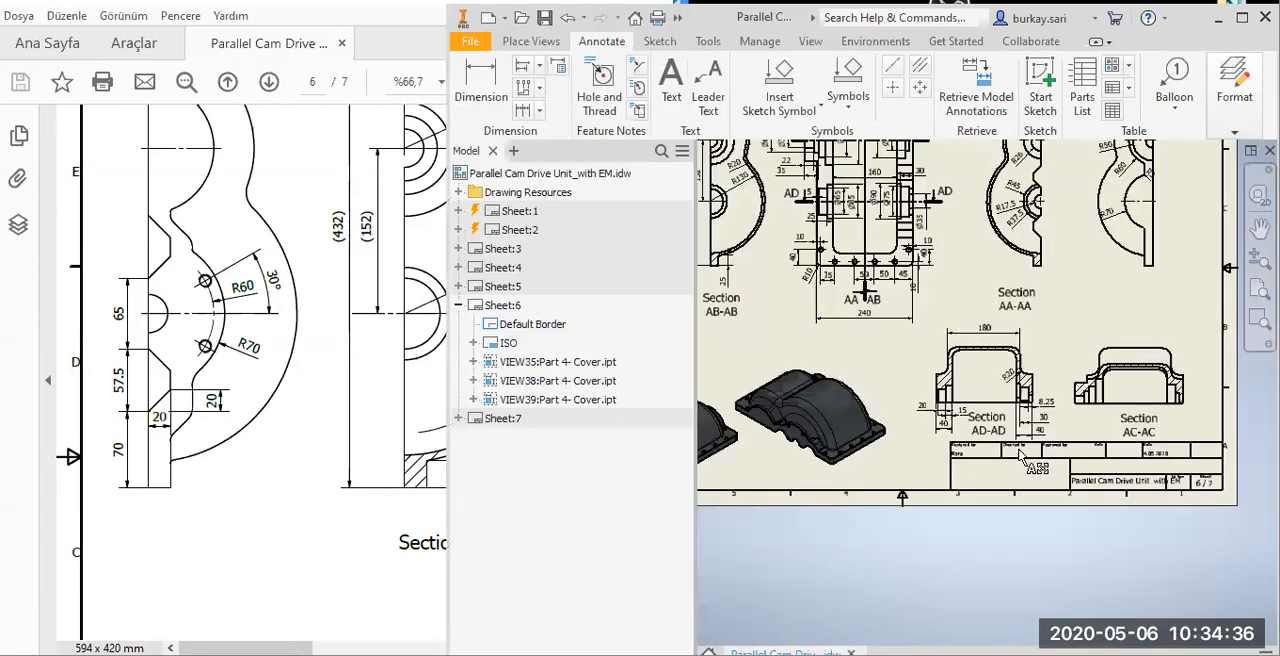
pyautogui.click(599, 77)
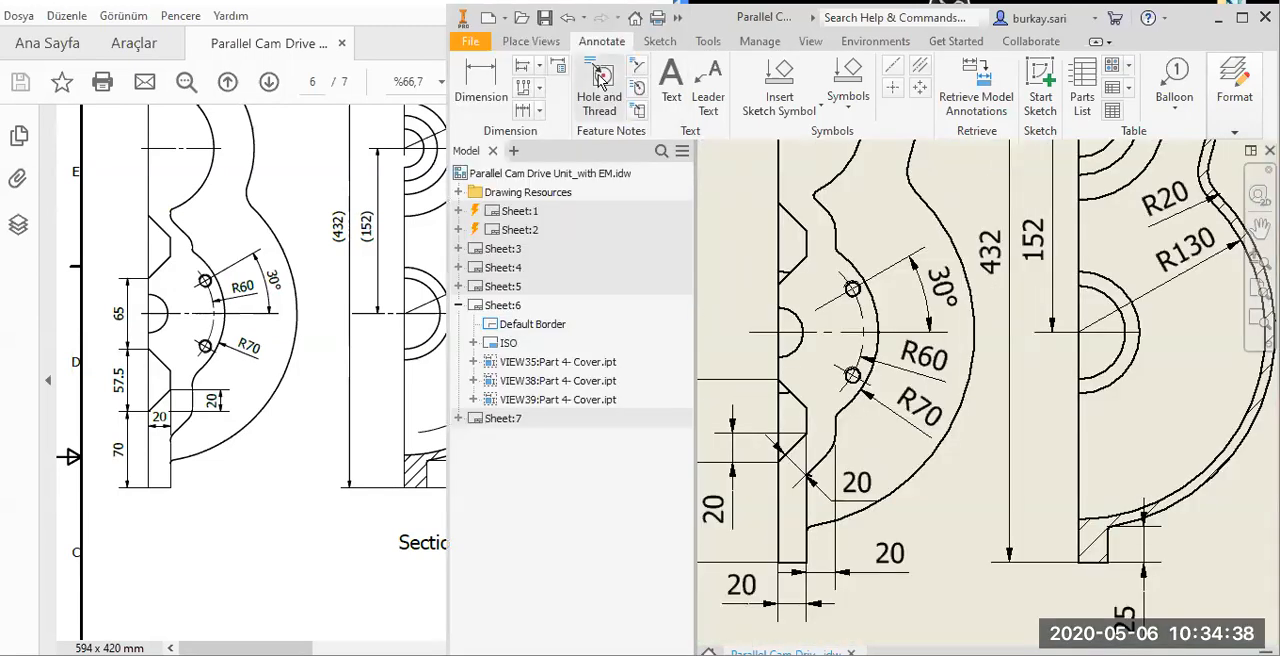
pyautogui.scroll(3, 855, 392)
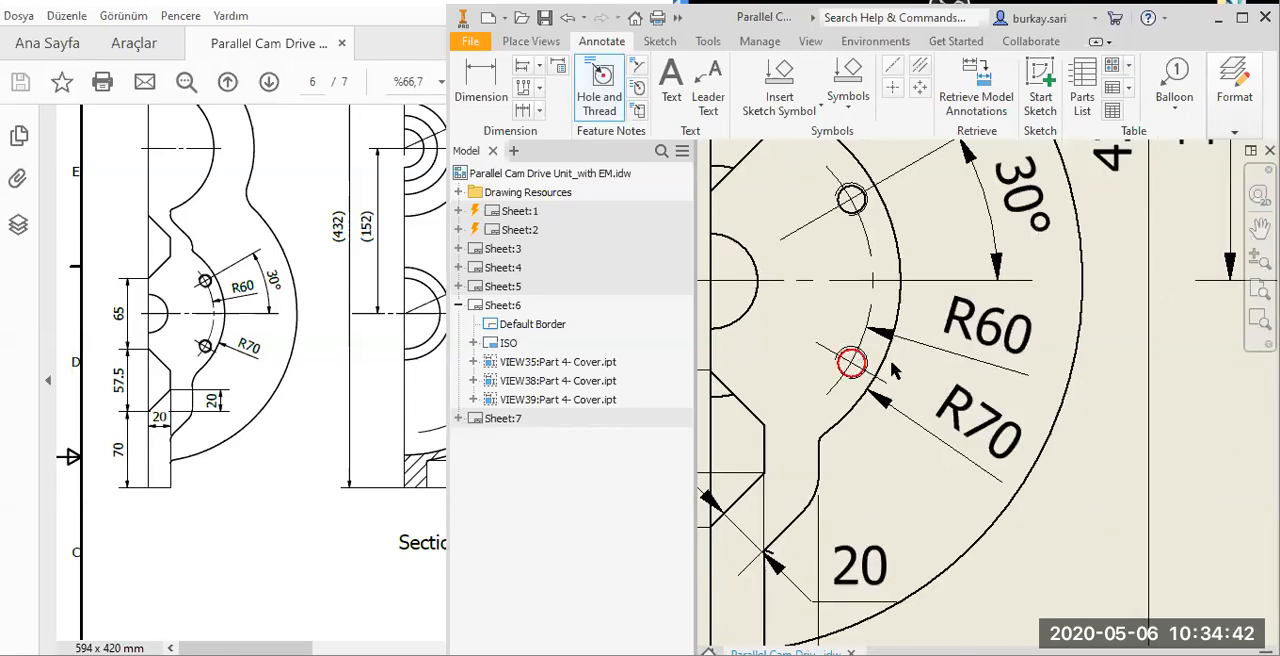
pyautogui.scroll(3, 893, 370)
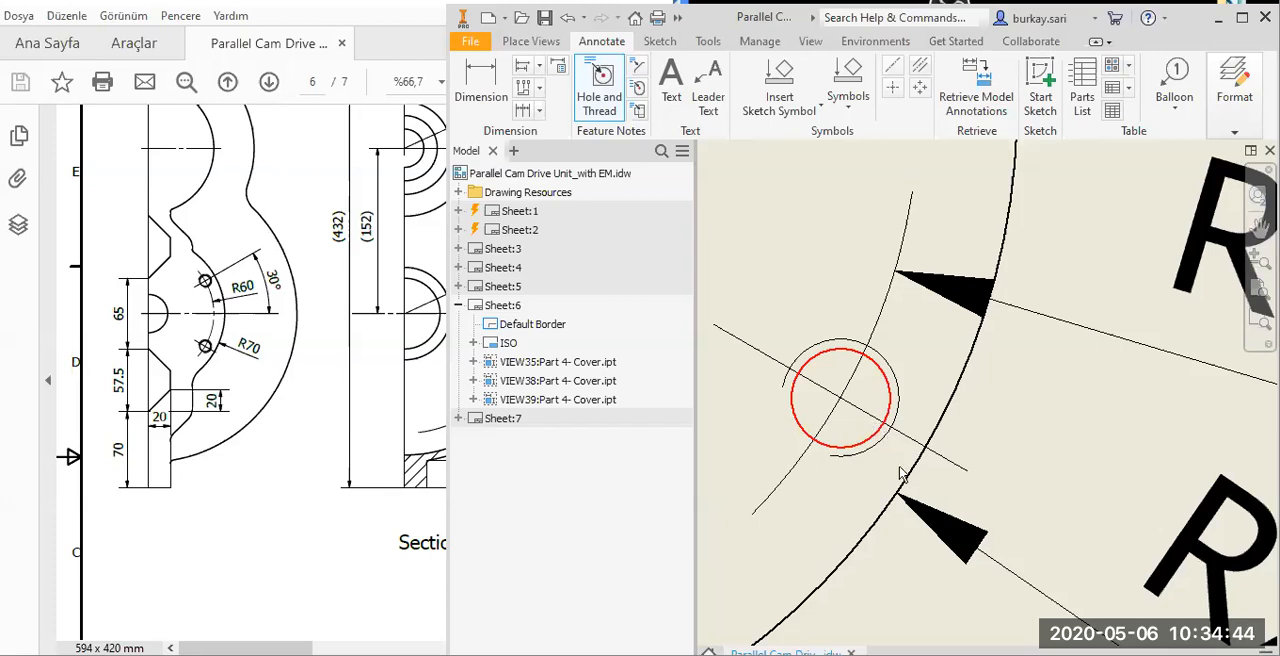
pyautogui.scroll(-3, 903, 472)
pyautogui.scroll(2, 890, 432)
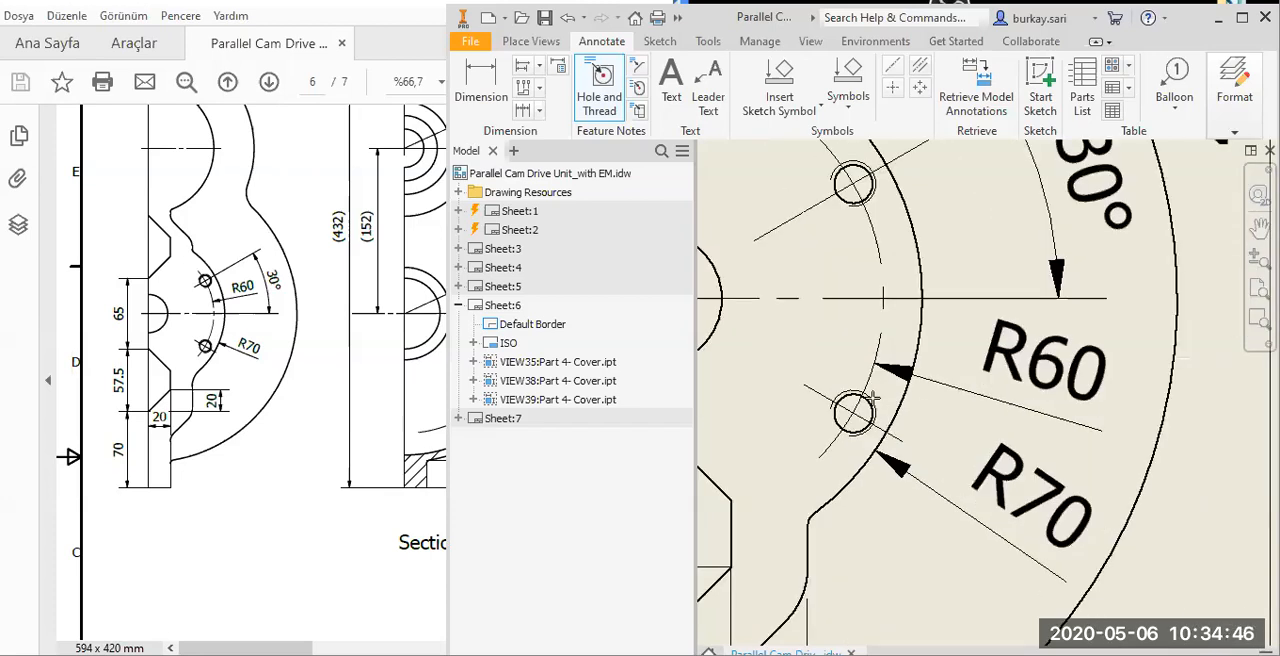
pyautogui.scroll(1, 960, 470)
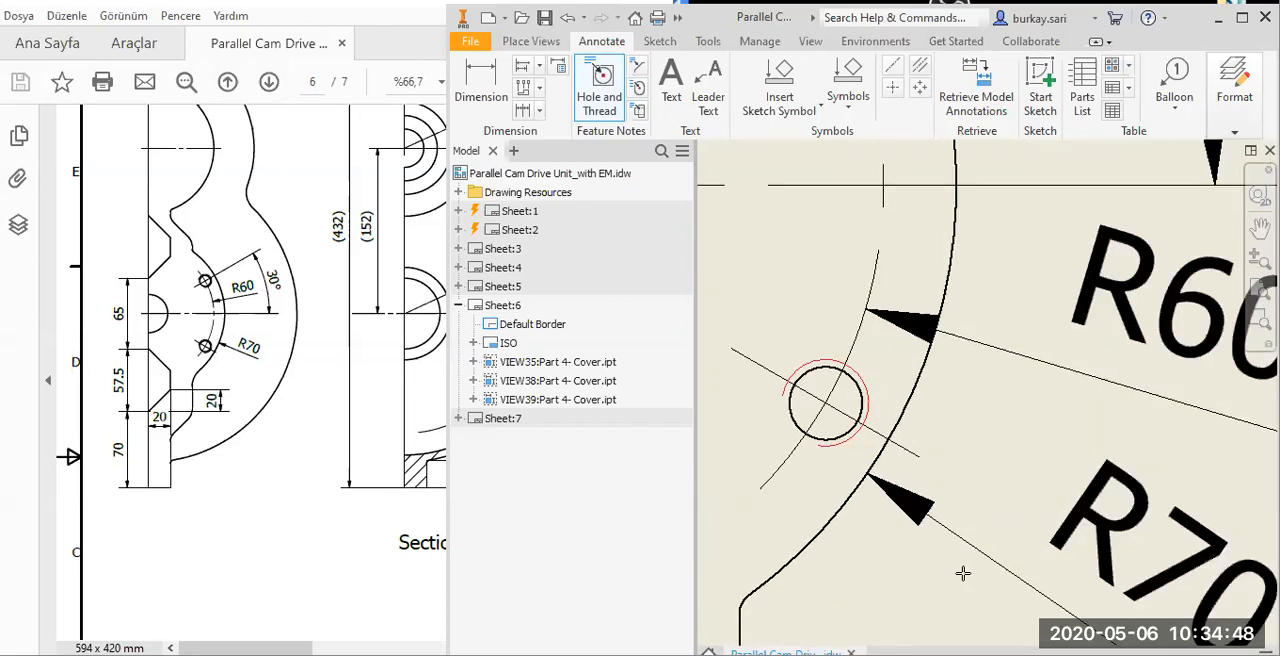
pyautogui.scroll(-3, 957, 571)
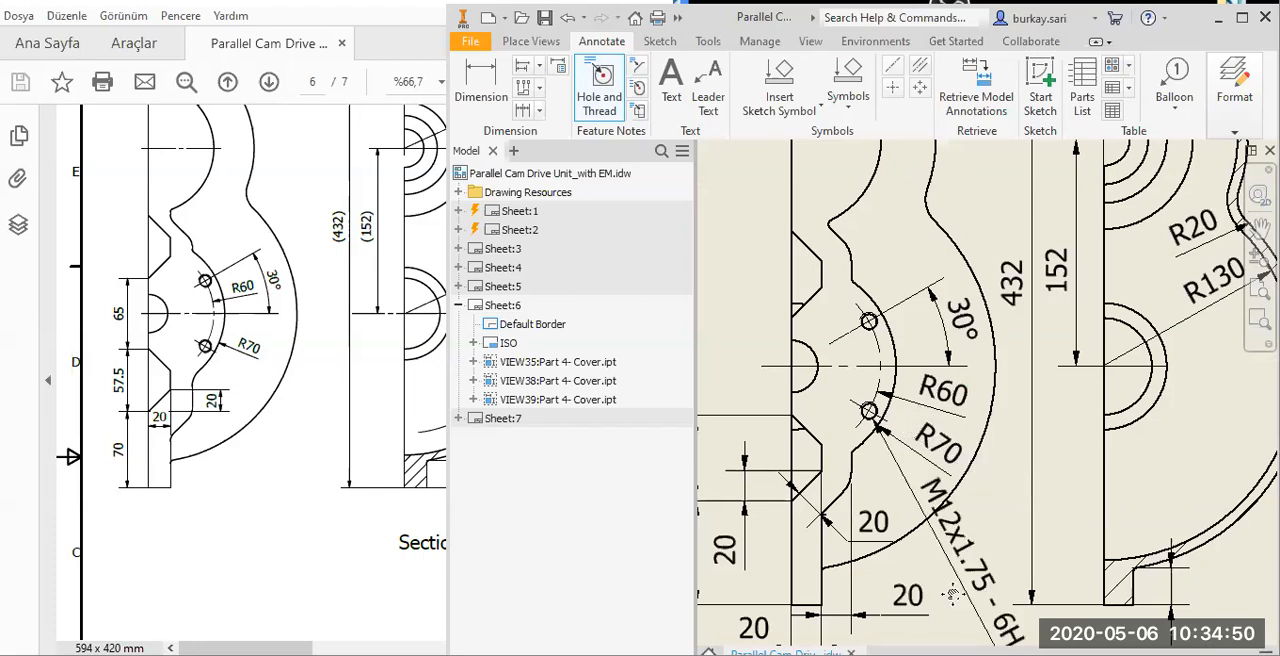
pyautogui.scroll(-3, 954, 582)
pyautogui.scroll(3, 942, 493)
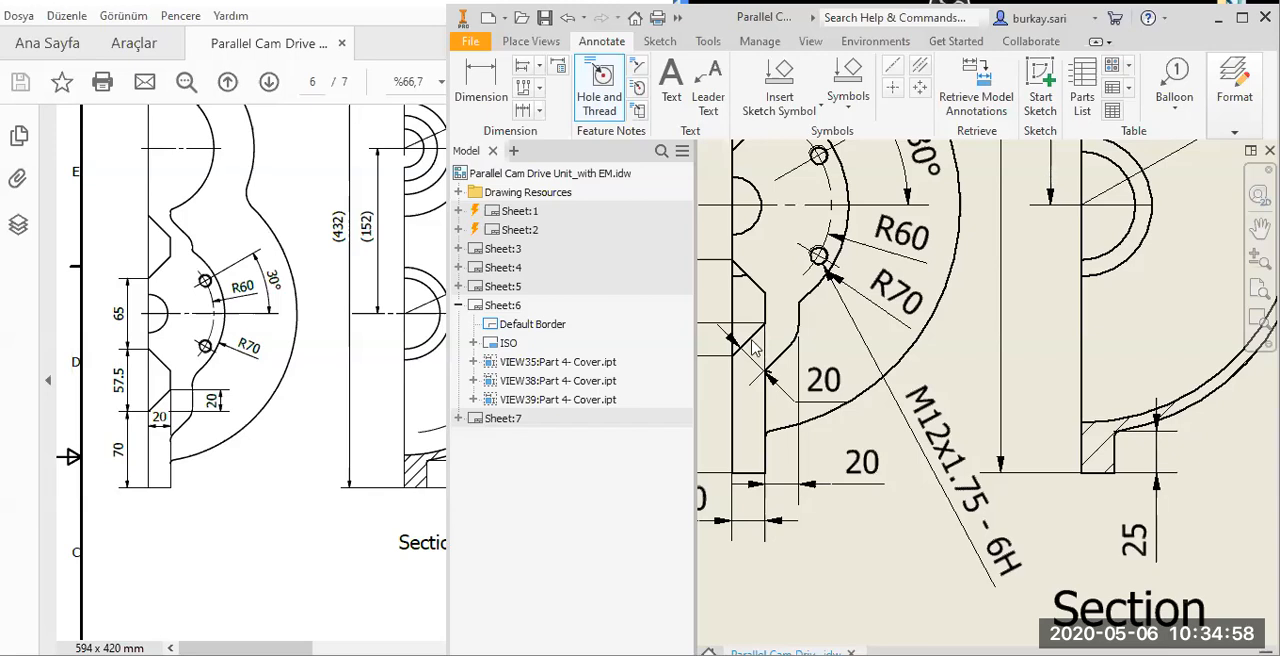
# Create Section AE at 1:4 with a vertical cut through the lower threaded hole of the leftmost side view, placed beside the sheet.
pyautogui.scroll(-3, 880, 488)
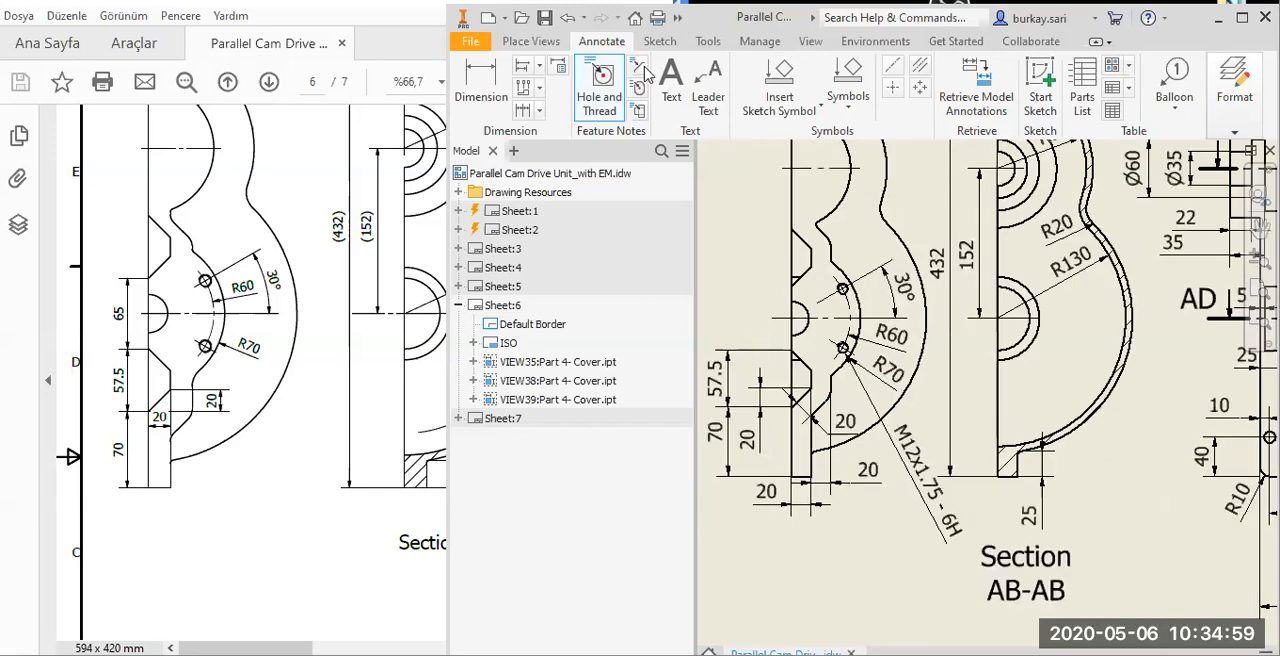
pyautogui.click(532, 41)
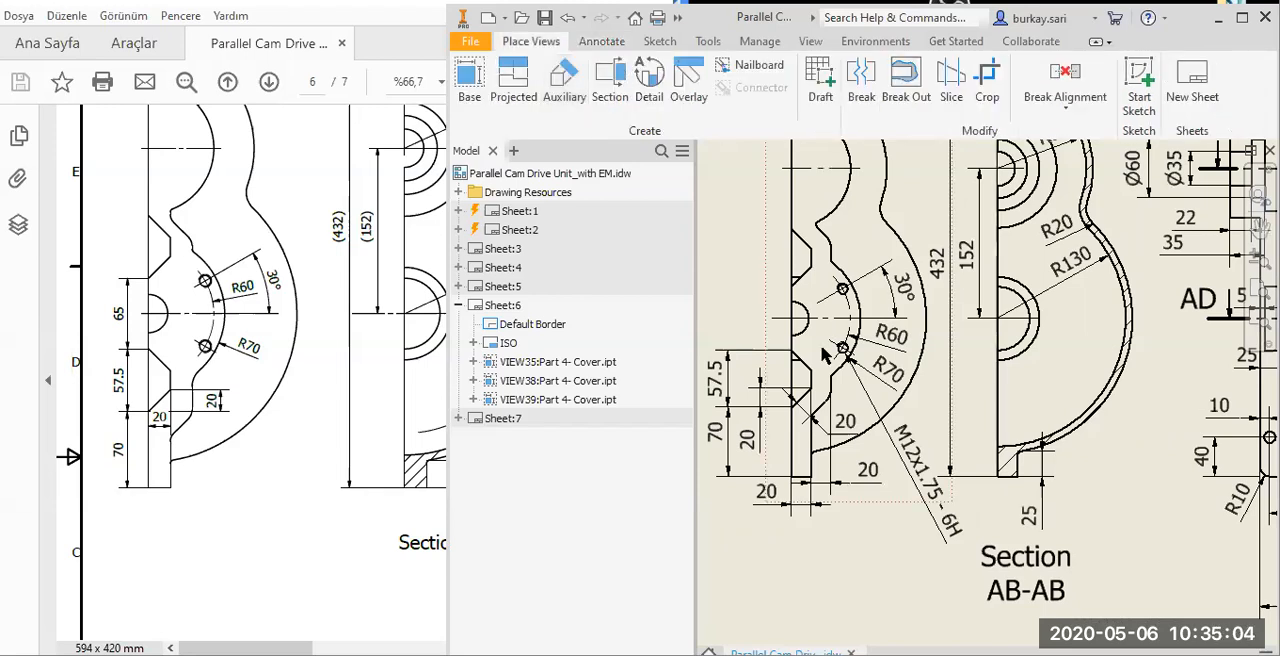
pyautogui.click(615, 100)
pyautogui.scroll(2, 880, 358)
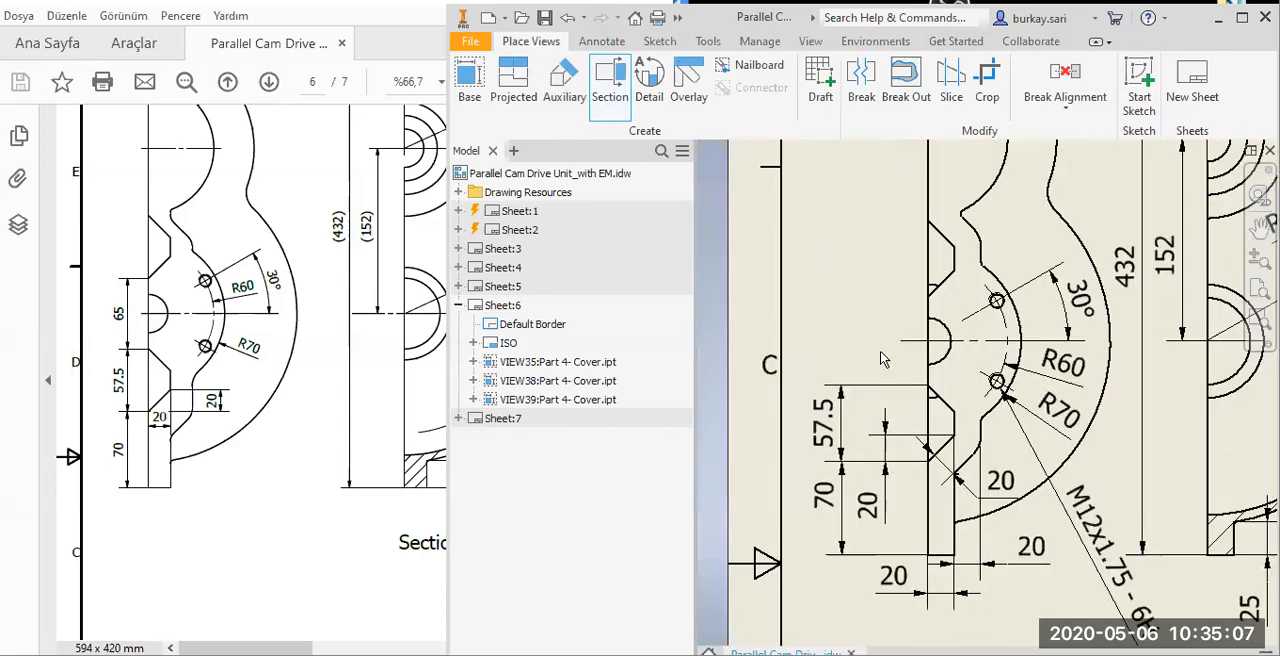
pyautogui.click(997, 381)
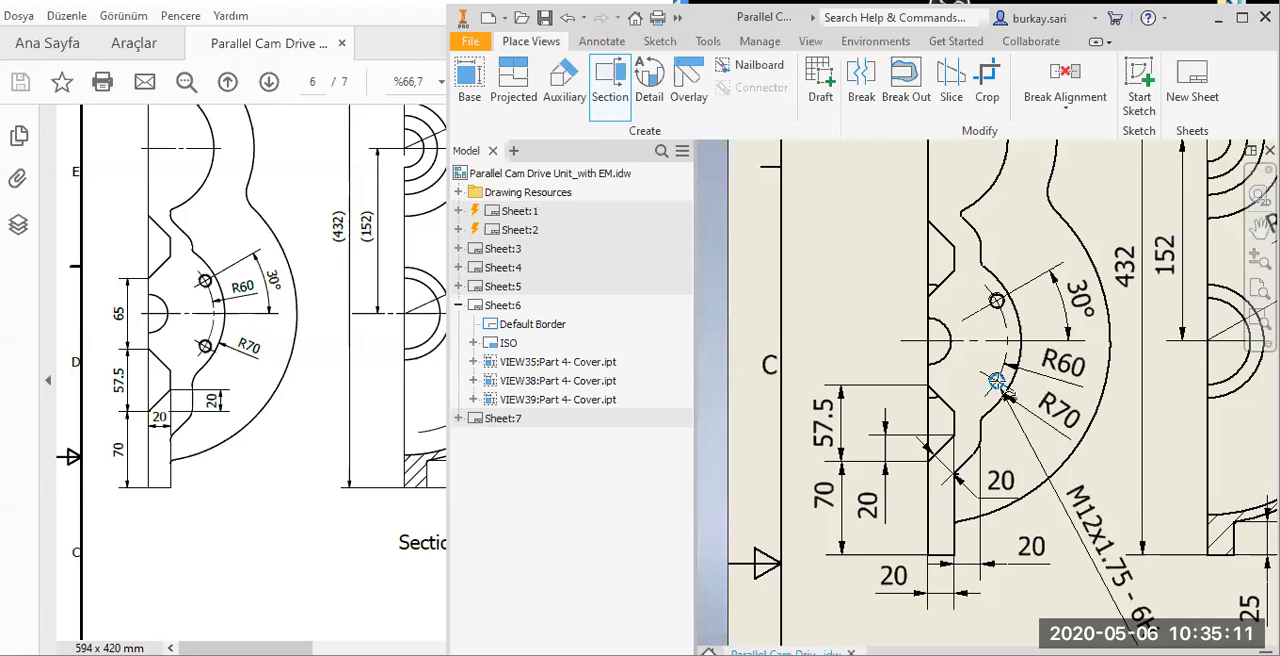
pyautogui.click(617, 84)
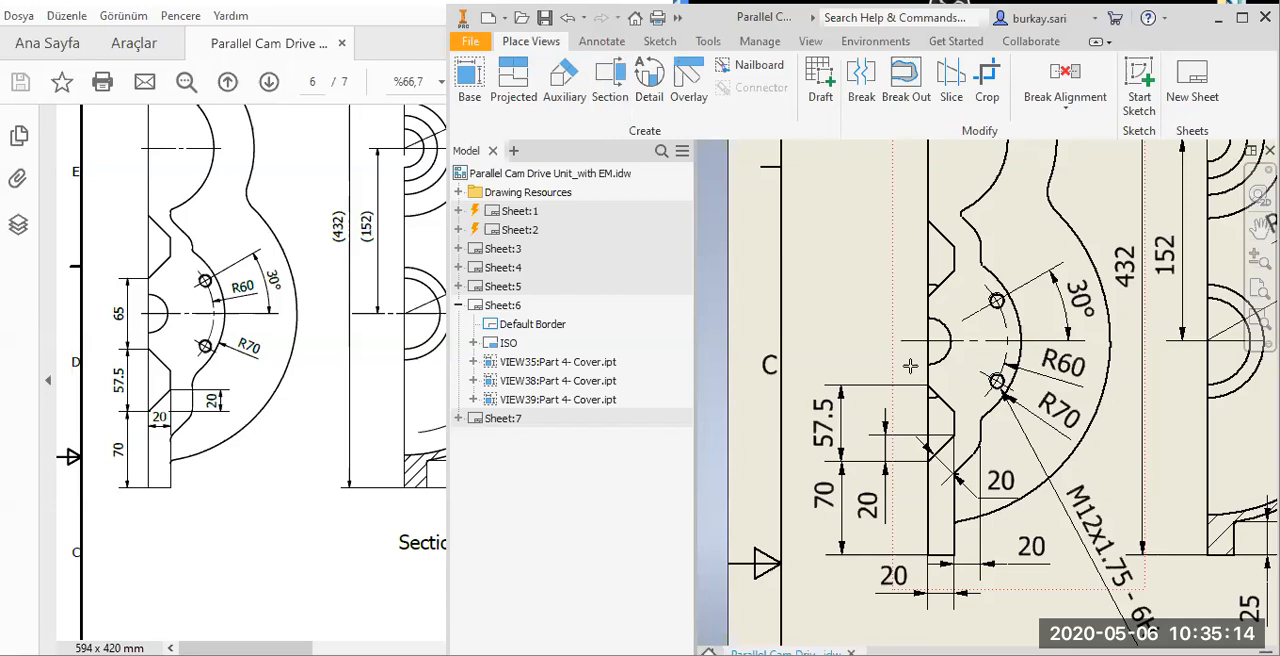
pyautogui.scroll(3, 997, 381)
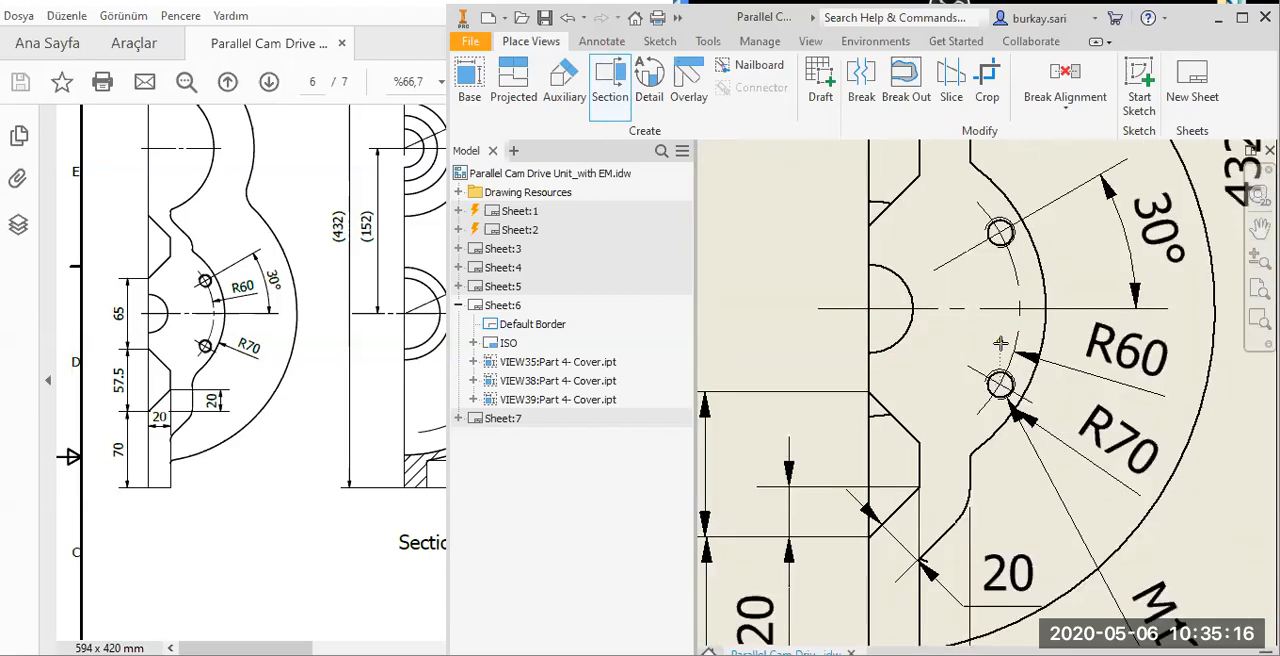
pyautogui.scroll(-2, 1001, 458)
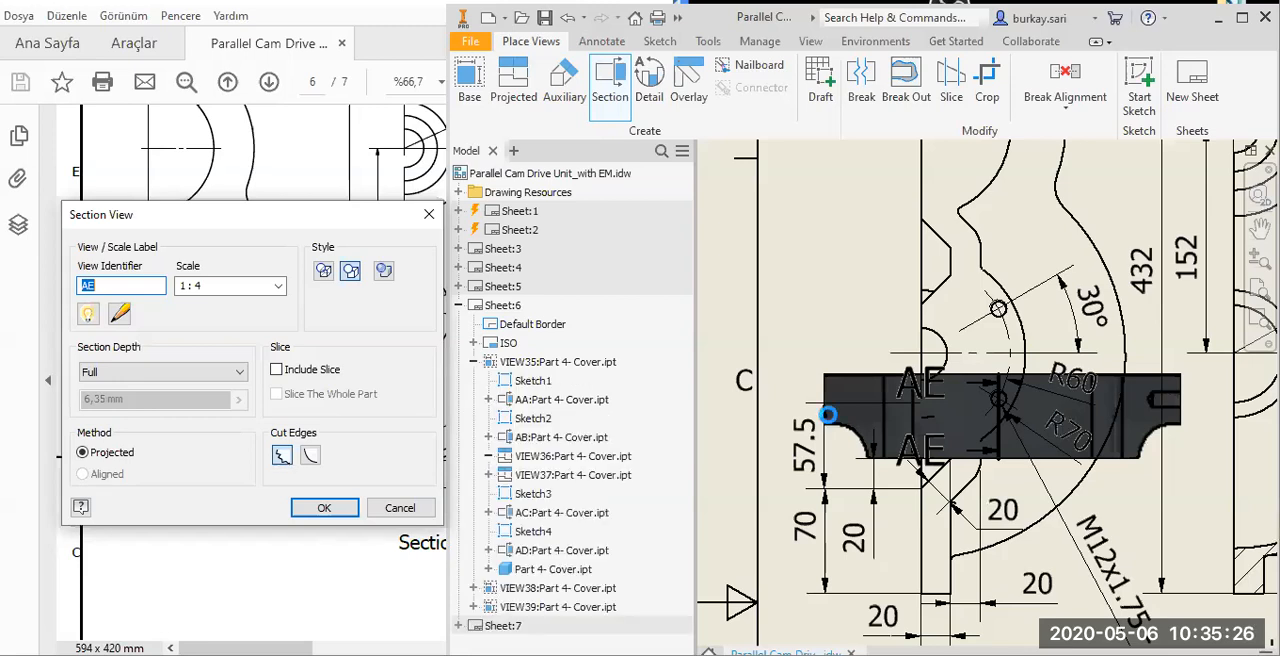
pyautogui.scroll(2, 968, 423)
pyautogui.scroll(3, 950, 430)
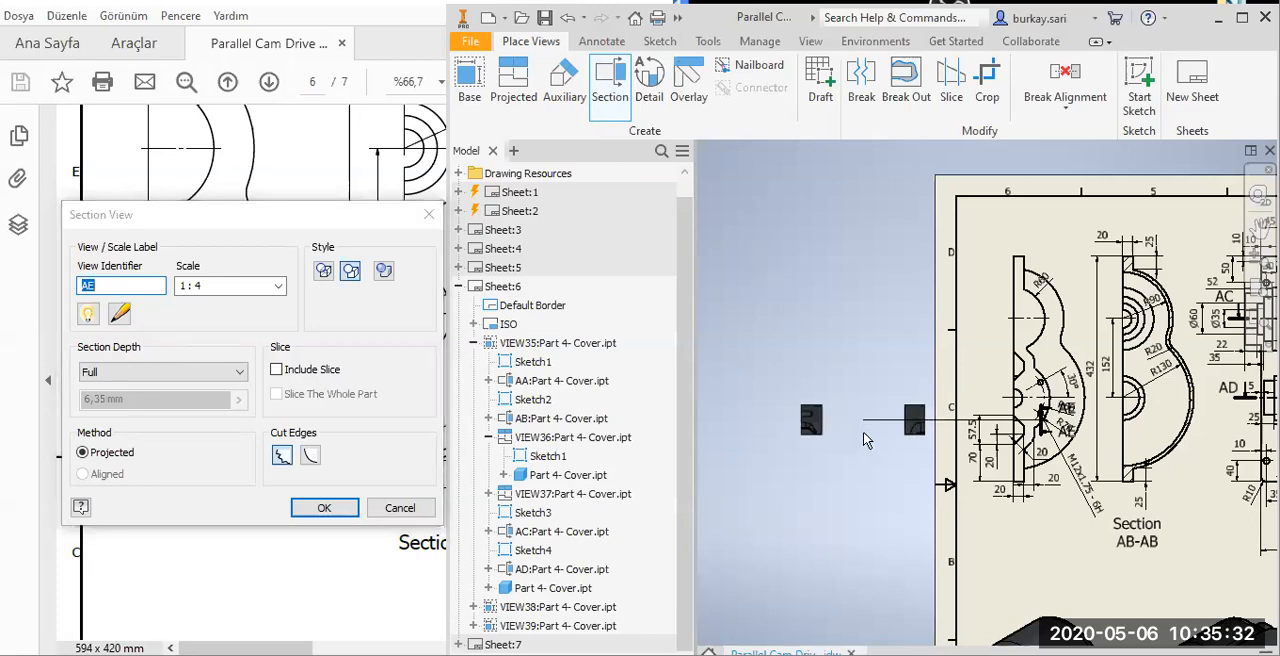
pyautogui.click(862, 432)
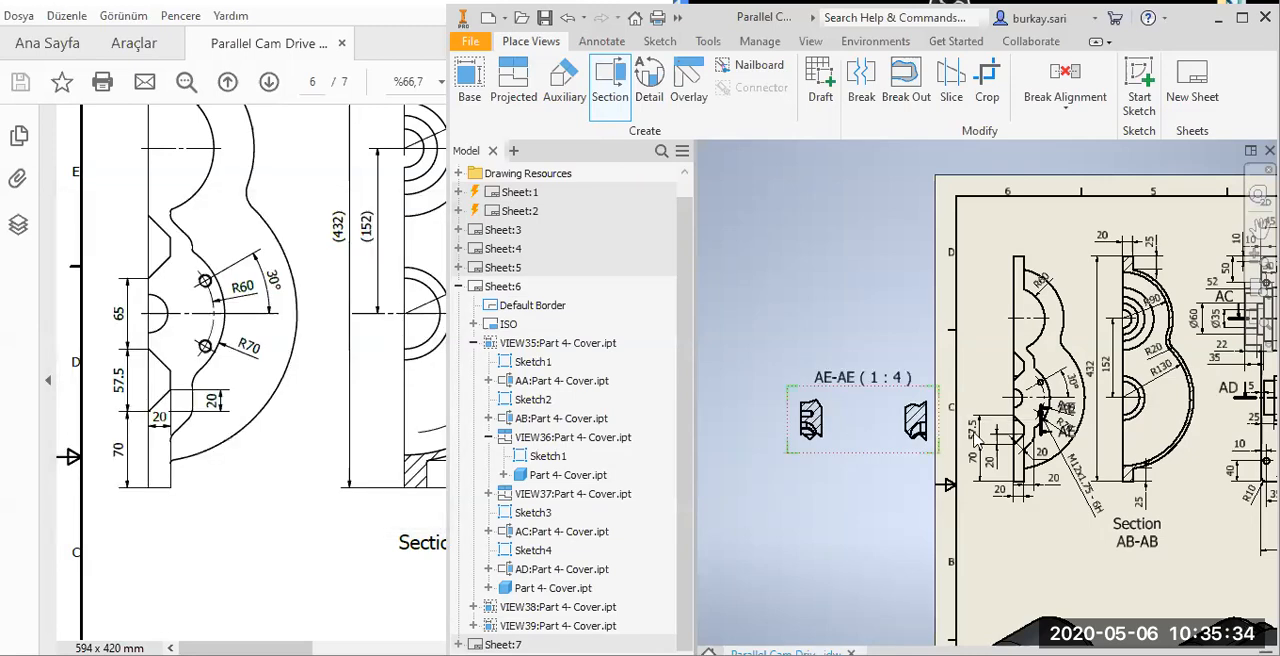
# Extend section line AE upward past the upper threaded hole and move its AE letters clear of the dimensions.
pyautogui.scroll(5, 1040, 410)
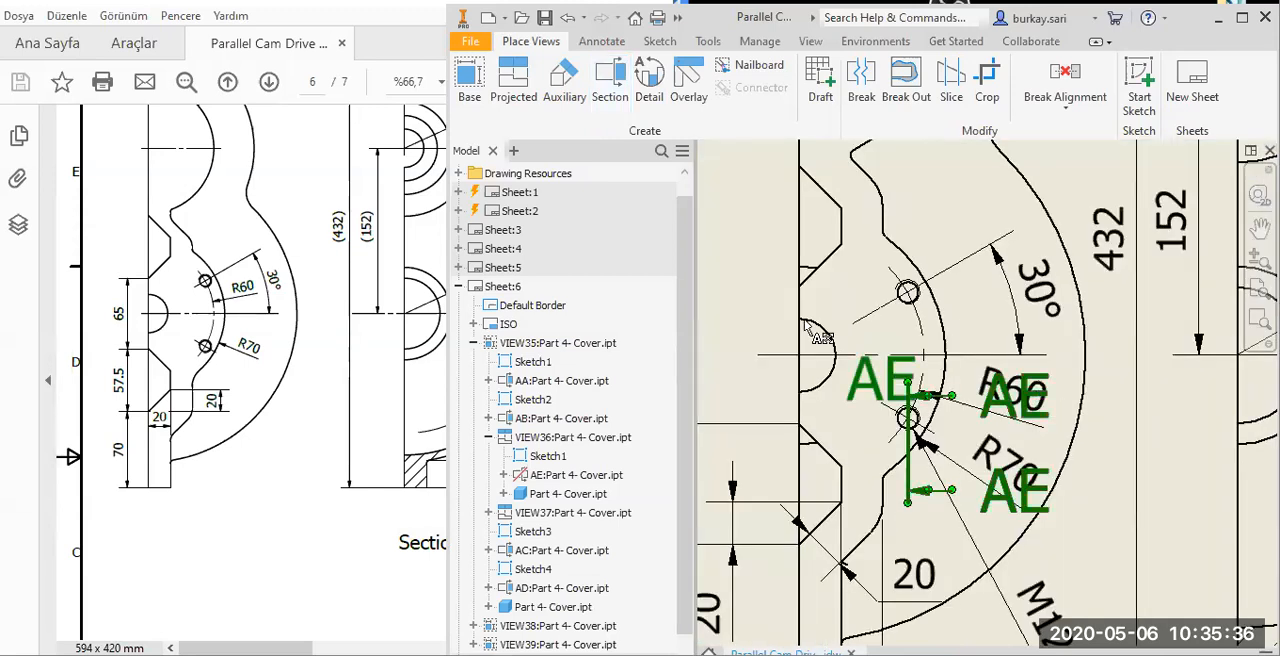
pyautogui.moveTo(806, 330); pyautogui.dragTo(984, 328)
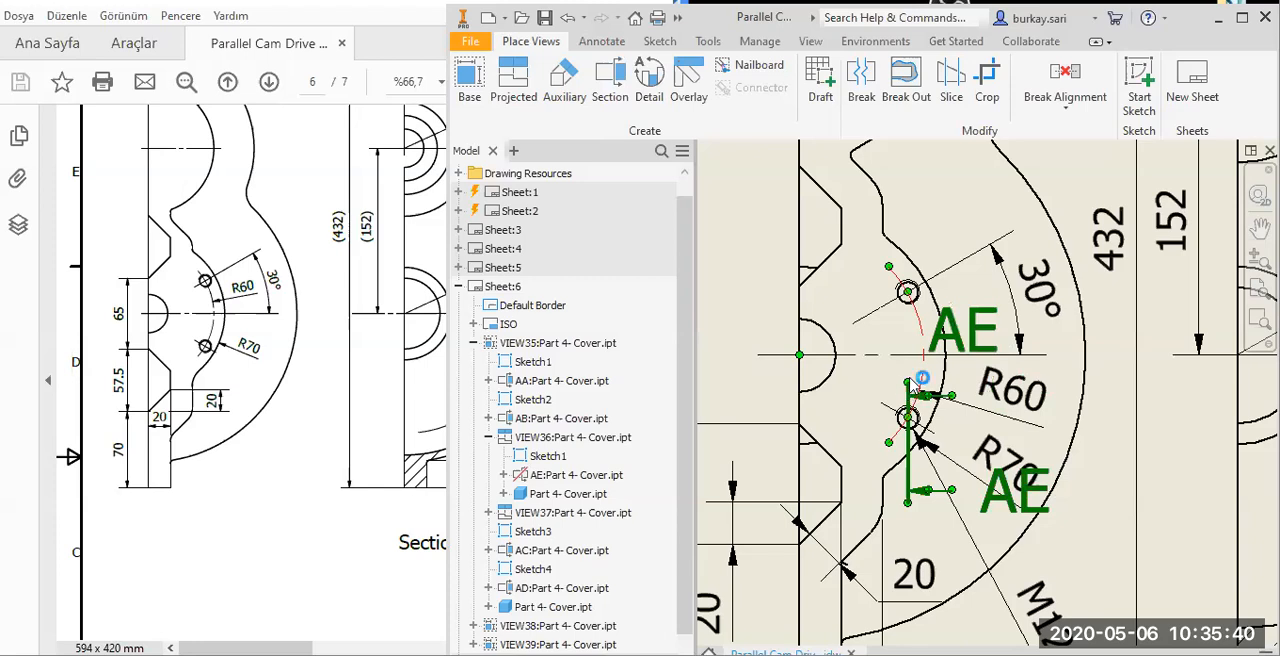
pyautogui.moveTo(910, 381); pyautogui.dragTo(918, 204)
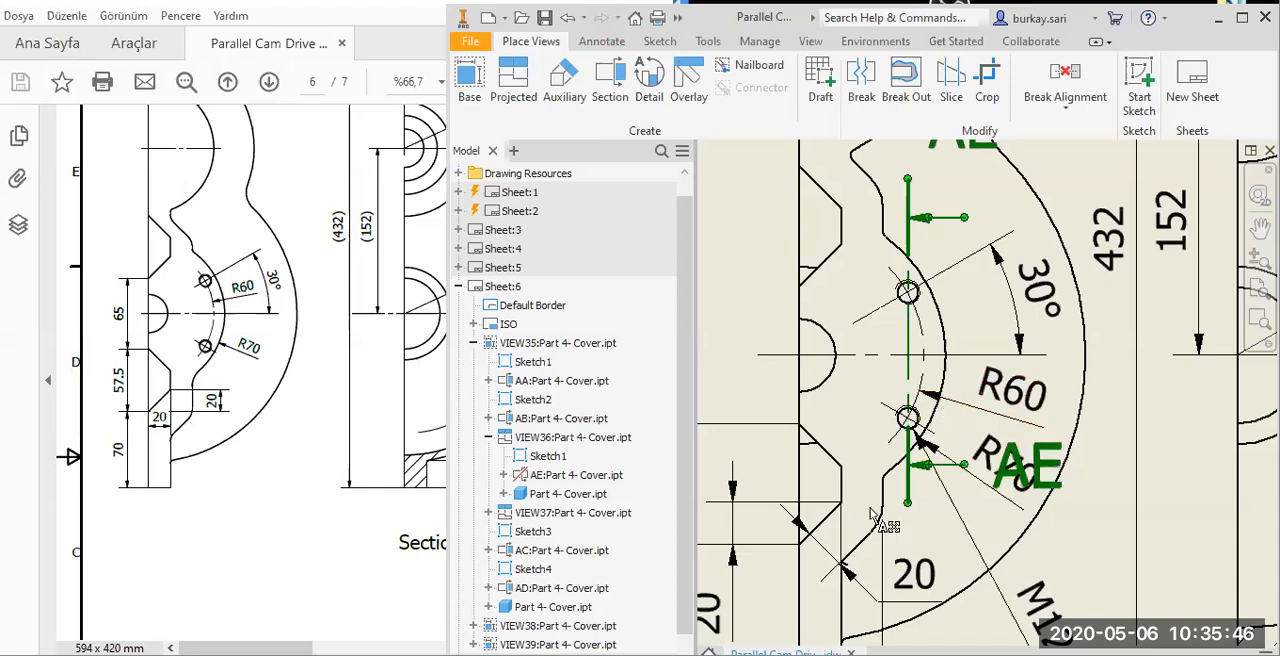
pyautogui.moveTo(1026, 560); pyautogui.dragTo(1054, 558)
pyautogui.moveTo(1055, 560); pyautogui.dragTo(1060, 560)
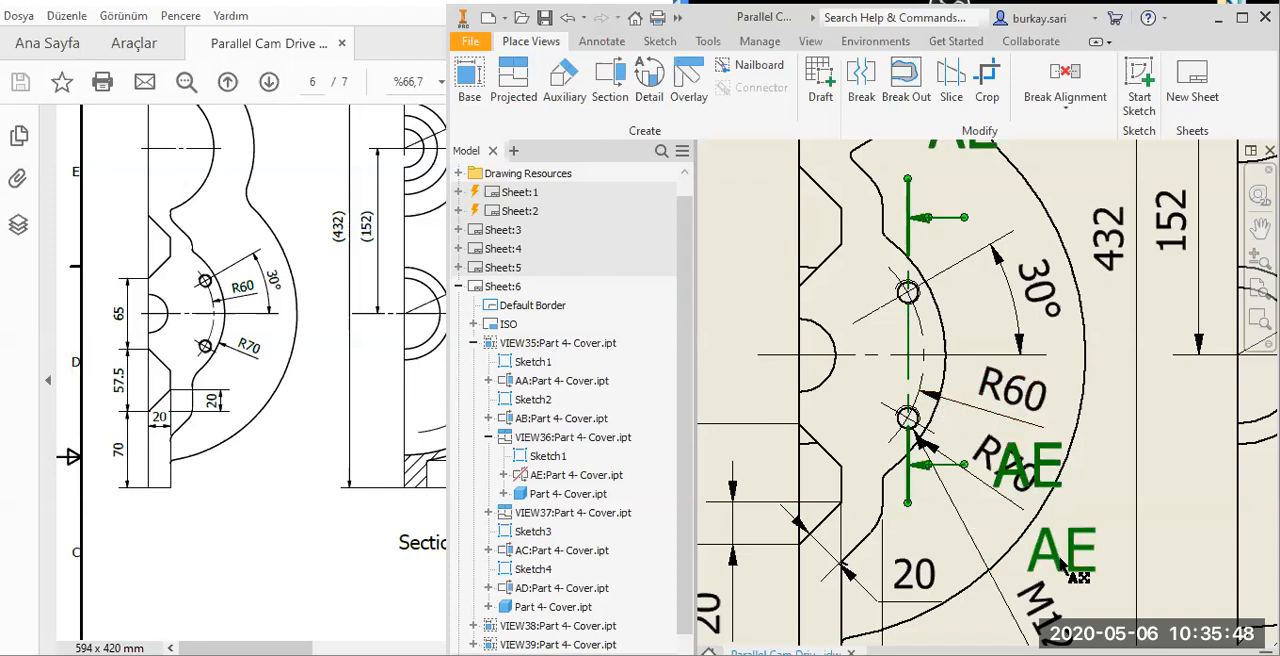
pyautogui.moveTo(1017, 263); pyautogui.dragTo(999, 321, button='middle')
pyautogui.moveTo(929, 184); pyautogui.dragTo(935, 231)
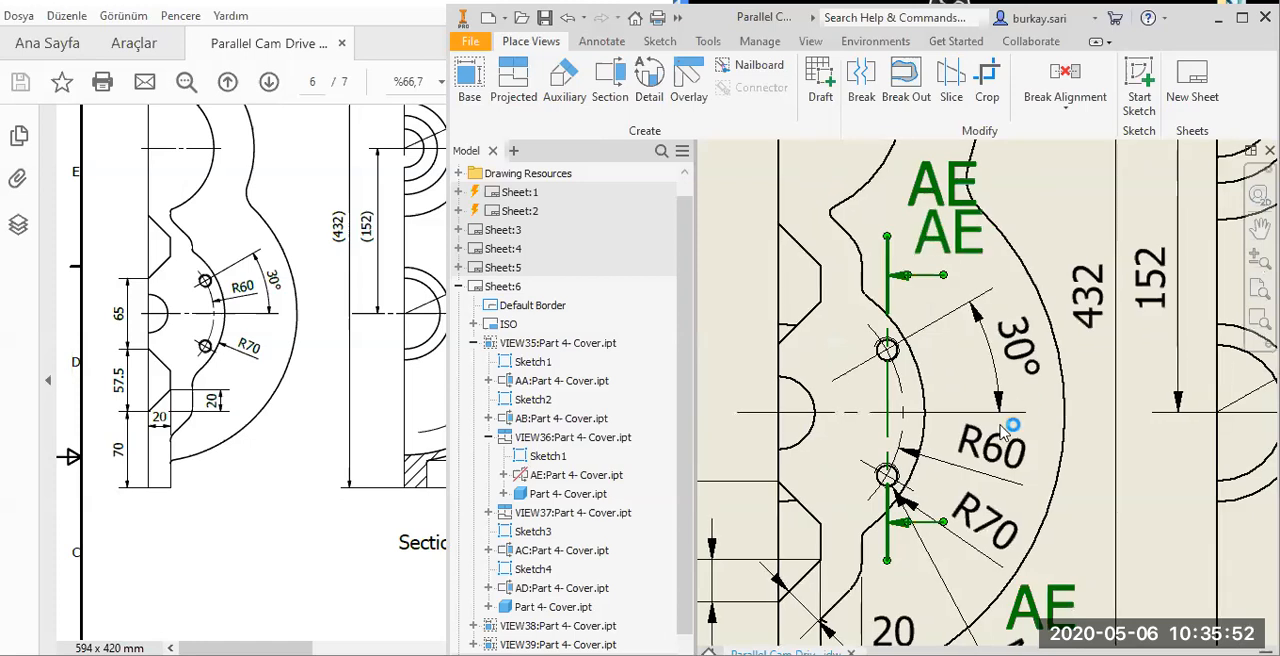
# Delete the M12x1.75 - 6H thread note from the leftmost side view and move the lower AE letters close to their section arrow.
pyautogui.scroll(-5, 1003, 430)
pyautogui.scroll(5, 972, 448)
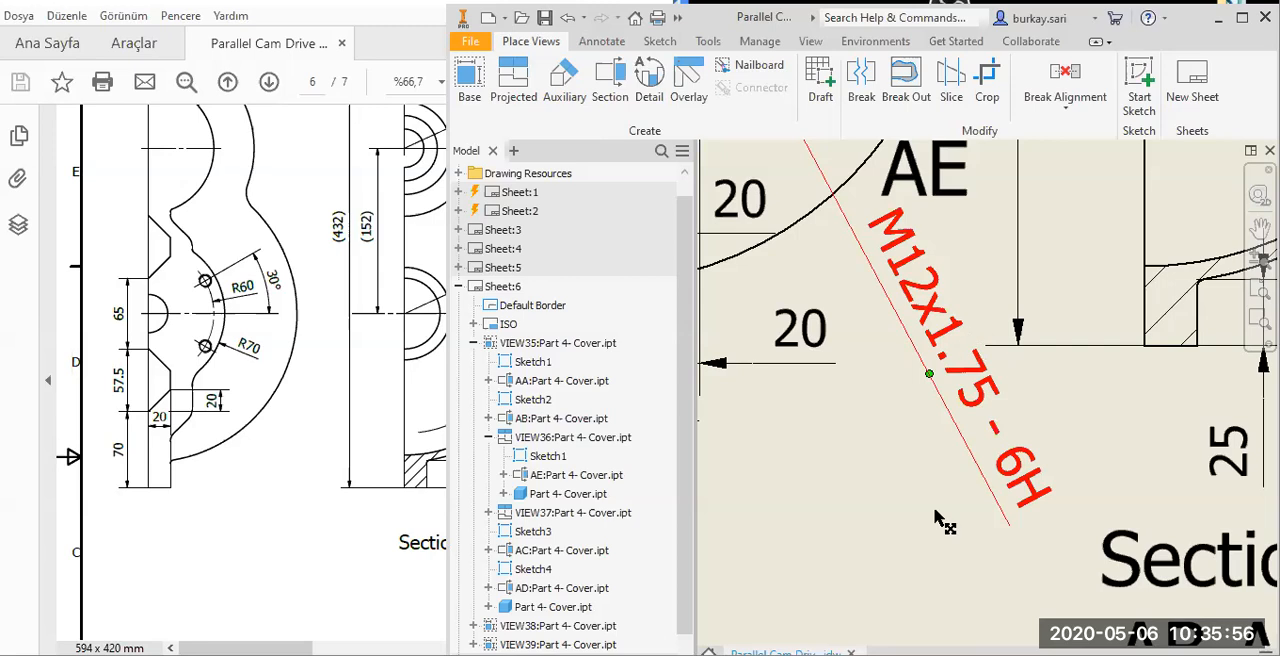
pyautogui.moveTo(908, 210); pyautogui.dragTo(938, 463, button='middle')
pyautogui.moveTo(944, 432); pyautogui.dragTo(858, 388)
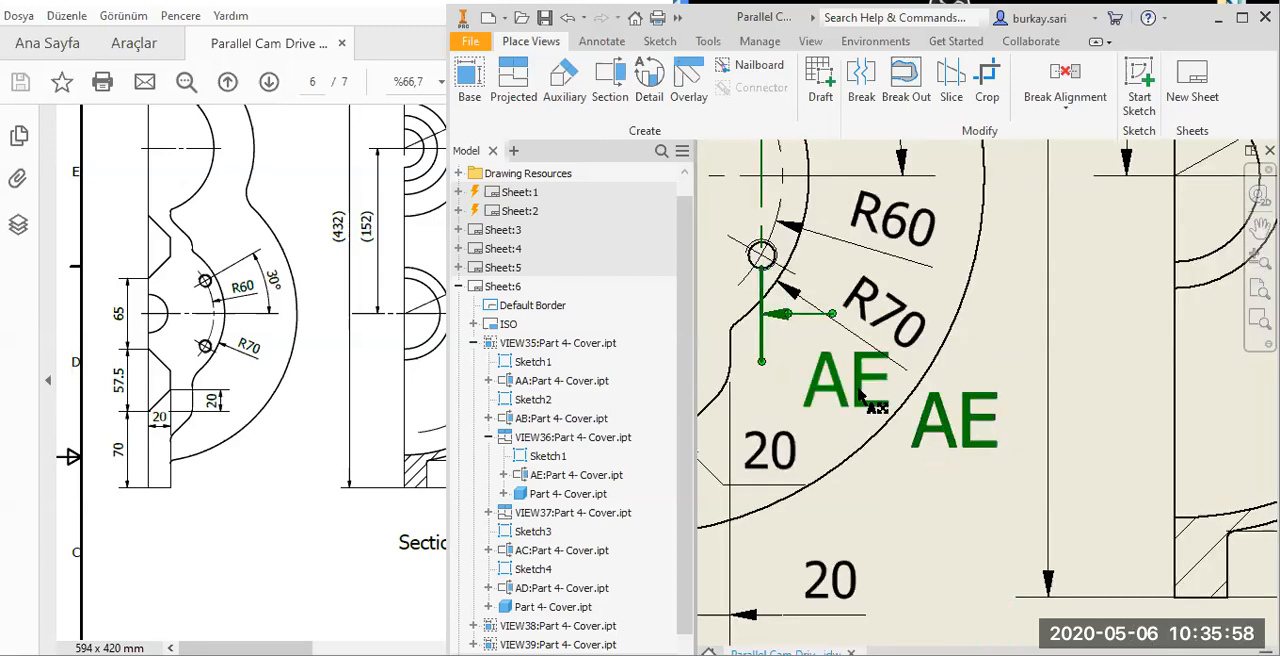
# Shift the R60 and R70 dimension texts away from the lower AE section arrow and letters.
pyautogui.moveTo(893, 262); pyautogui.dragTo(893, 467, button='middle')
pyautogui.moveTo(893, 467); pyautogui.dragTo(922, 468)
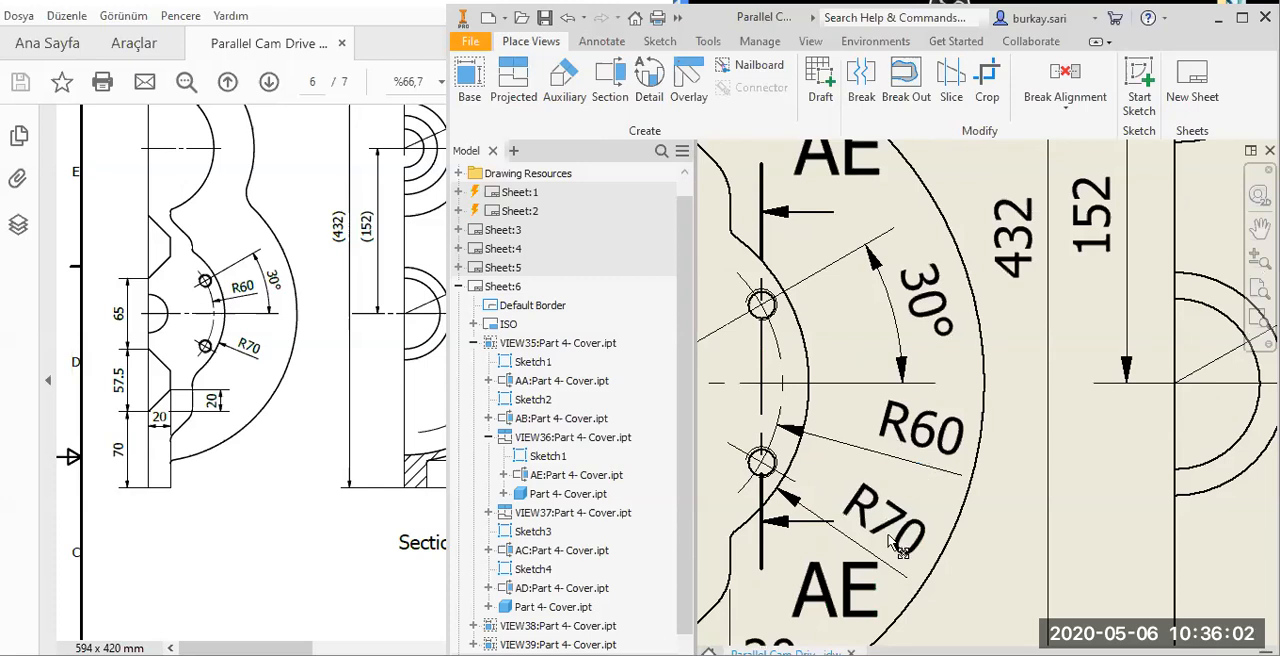
pyautogui.click(838, 583)
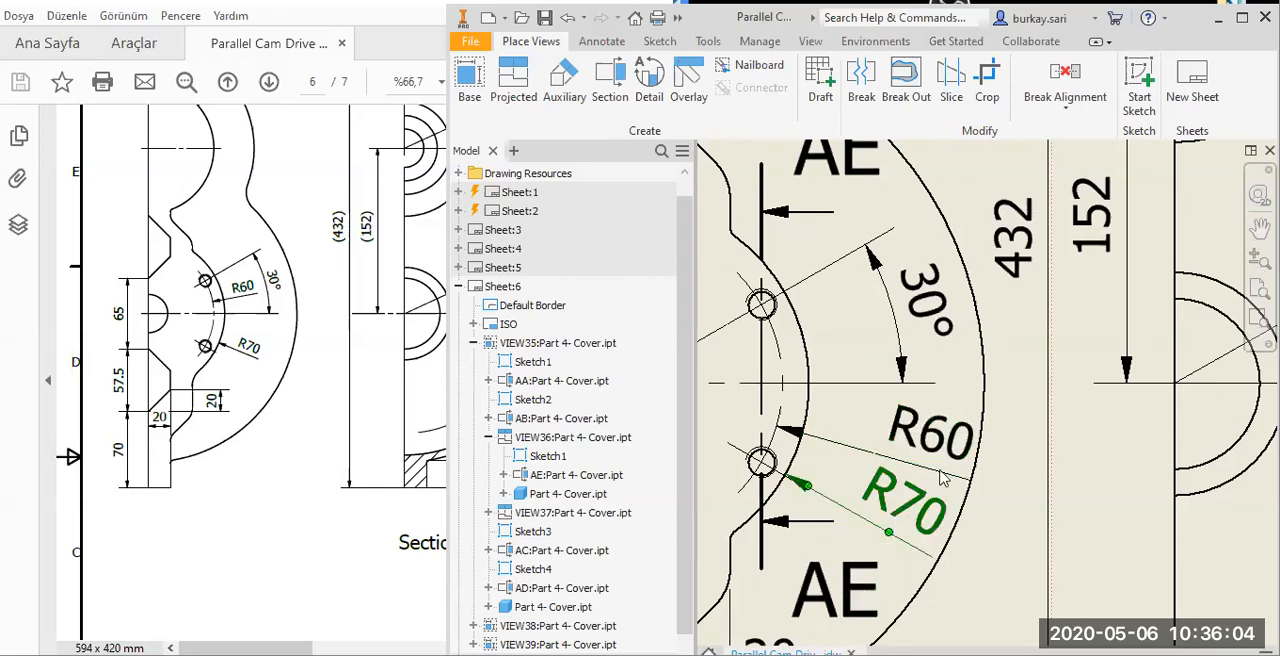
# Crop section view AE-AE to a rectangle around the lower threaded hole of its left wall.
pyautogui.scroll(-2, 944, 478)
pyautogui.scroll(-5, 862, 407)
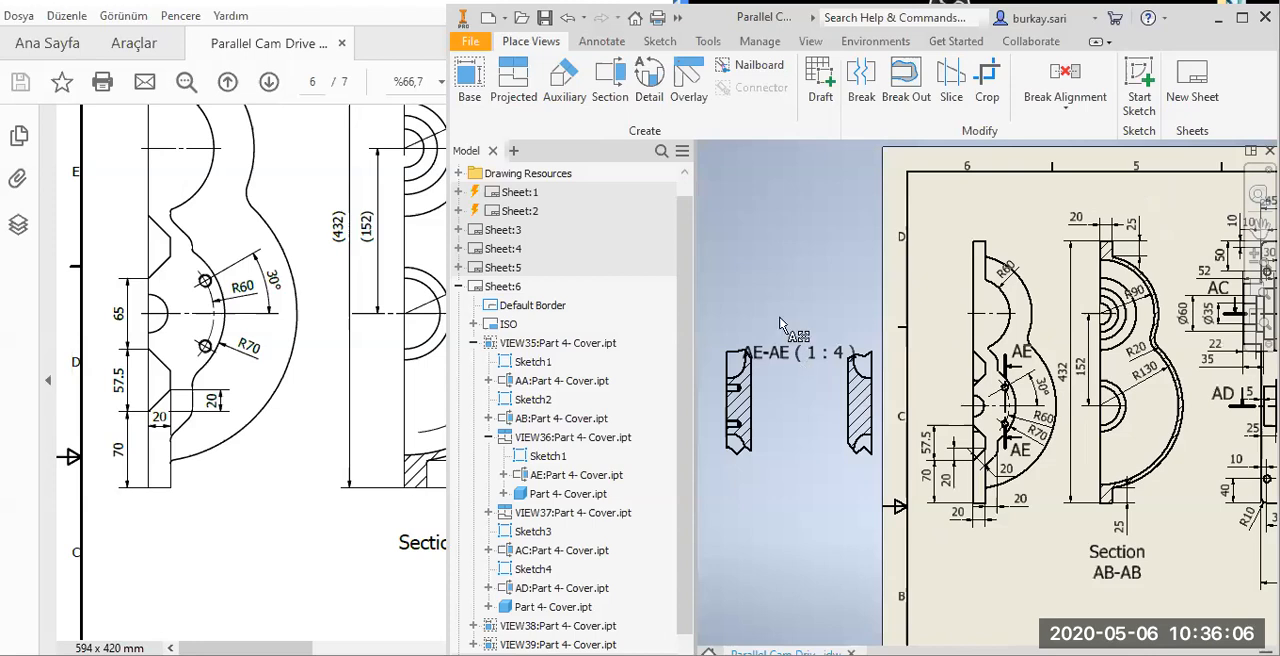
pyautogui.scroll(1, 735, 401)
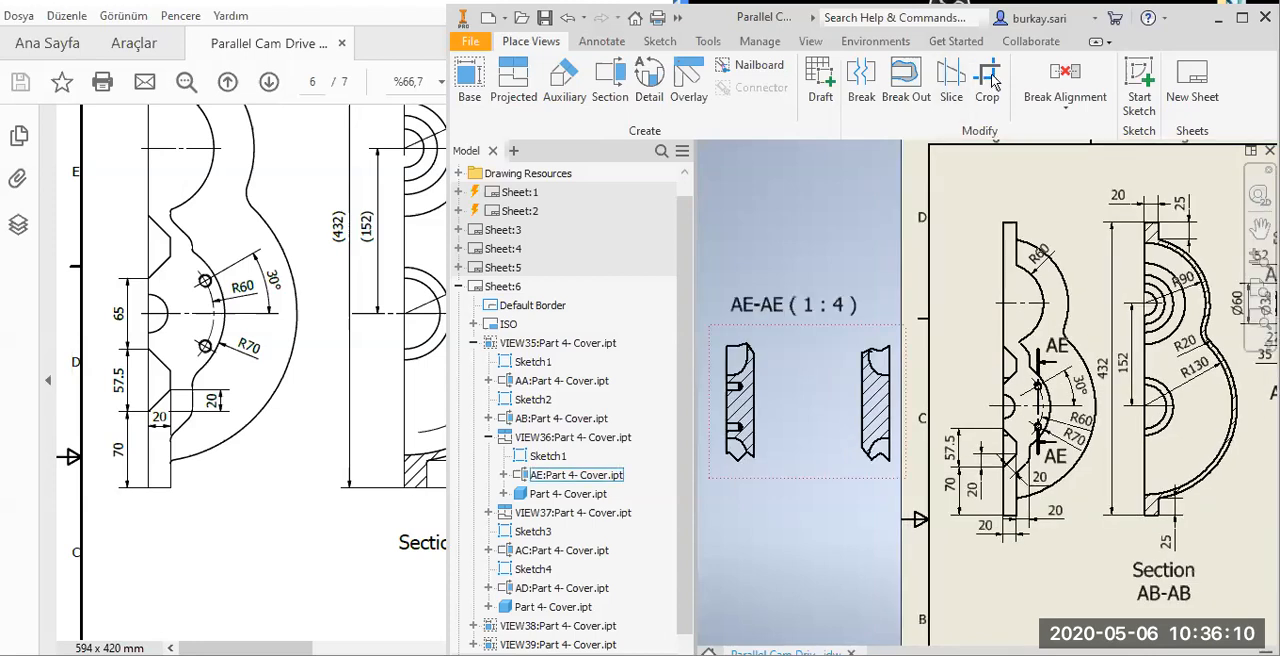
pyautogui.scroll(5, 826, 447)
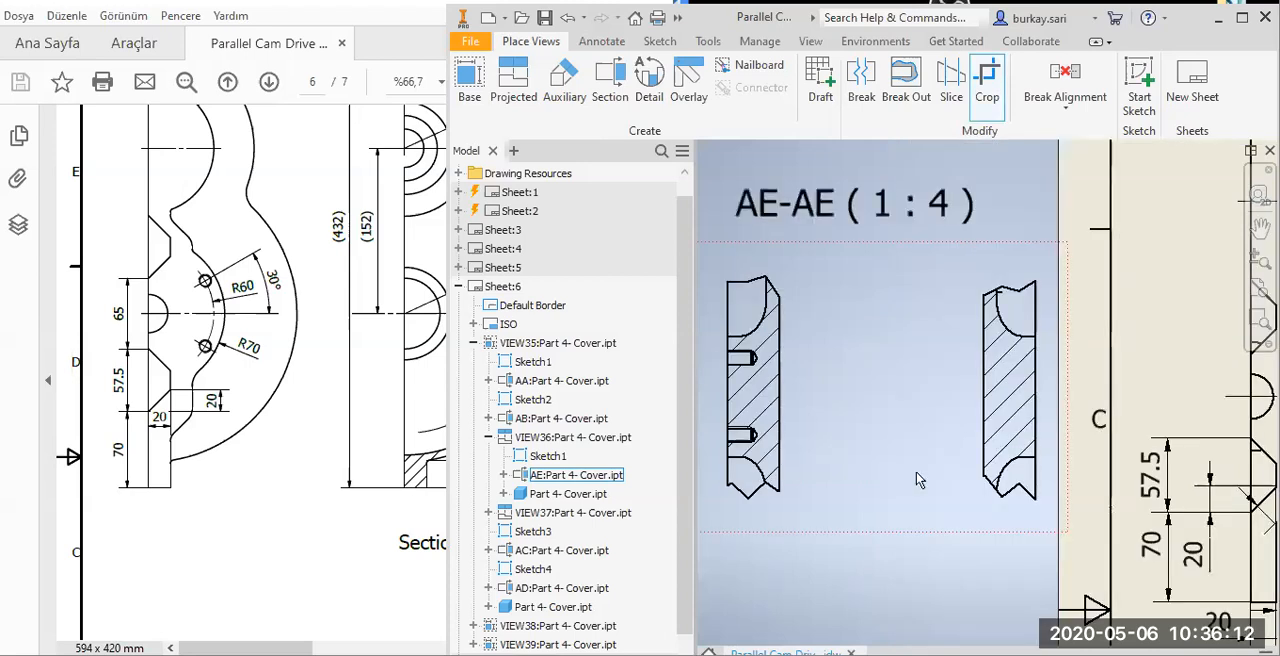
pyautogui.scroll(-4, 908, 458)
pyautogui.moveTo(908, 463); pyautogui.dragTo(843, 400)
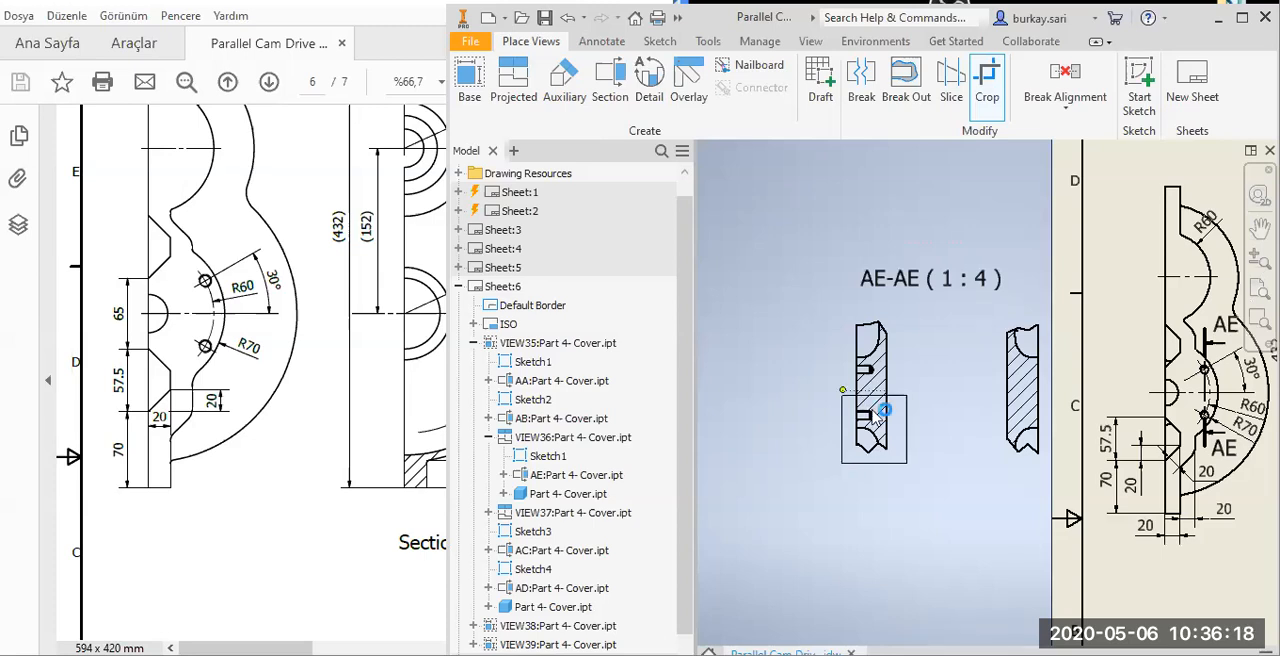
pyautogui.scroll(-3, 955, 438)
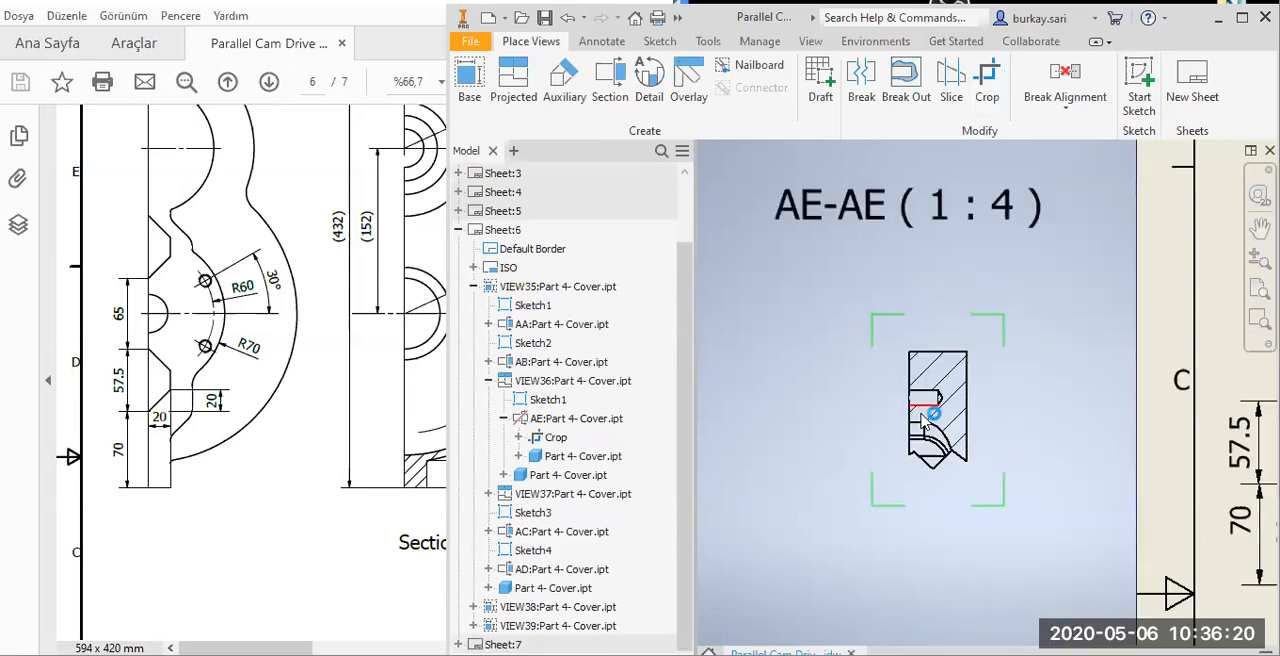
pyautogui.scroll(-8, 922, 415)
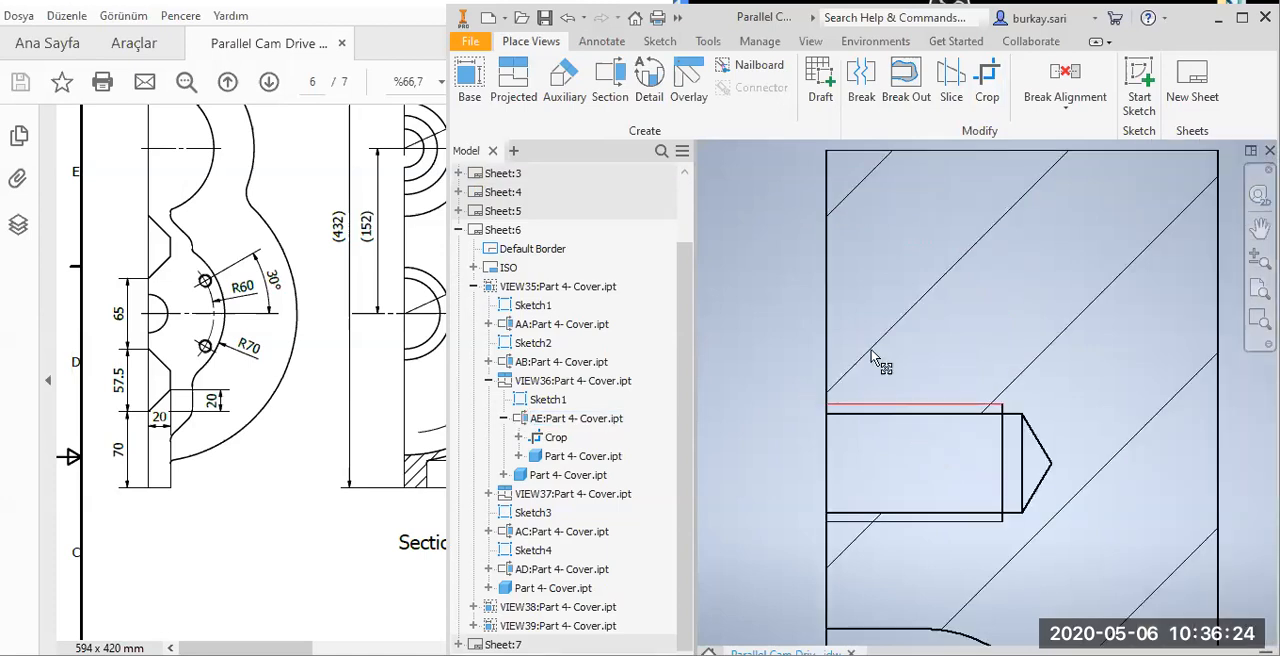
# Remove the scale from the AE-AE view label and add the word Section on its own line above the letters.
pyautogui.scroll(10, 783, 244)
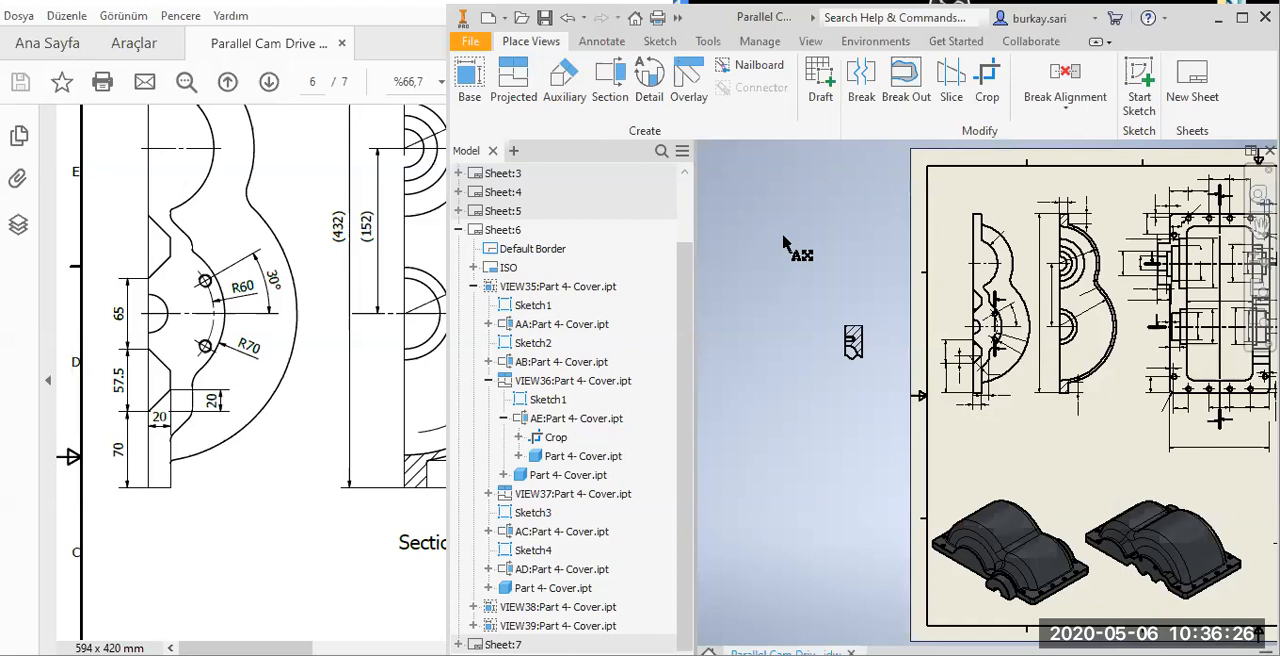
pyautogui.scroll(-5, 783, 244)
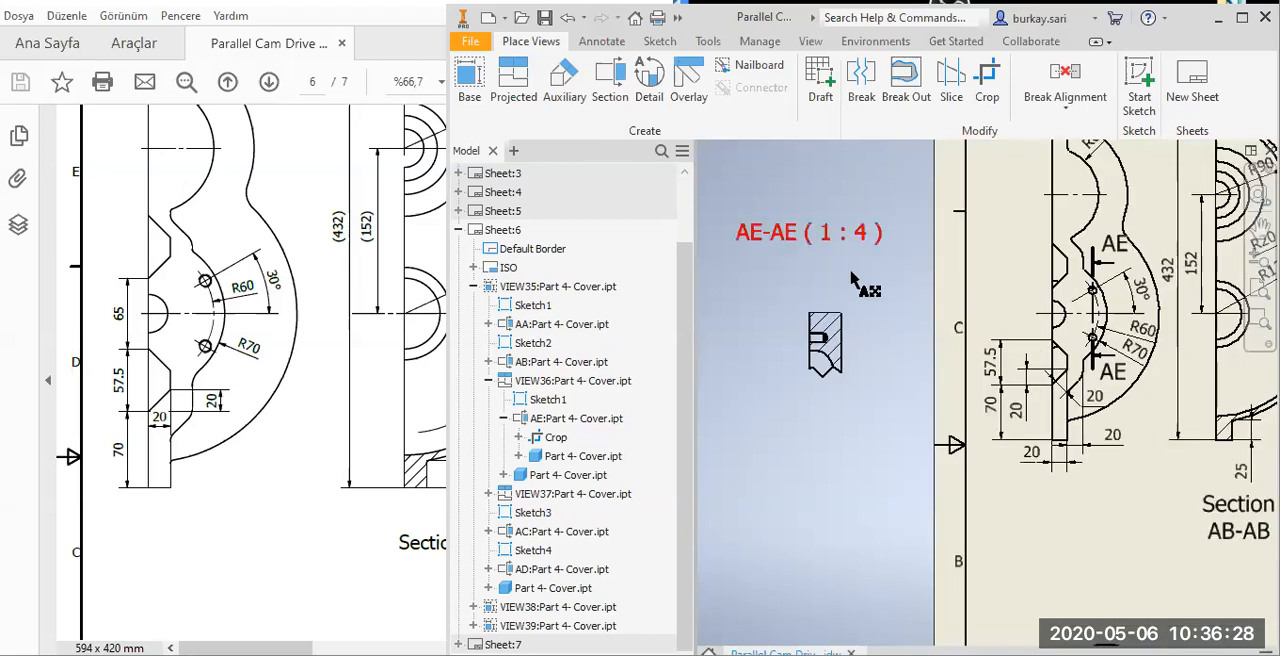
pyautogui.moveTo(804, 419); pyautogui.dragTo(1015, 432)
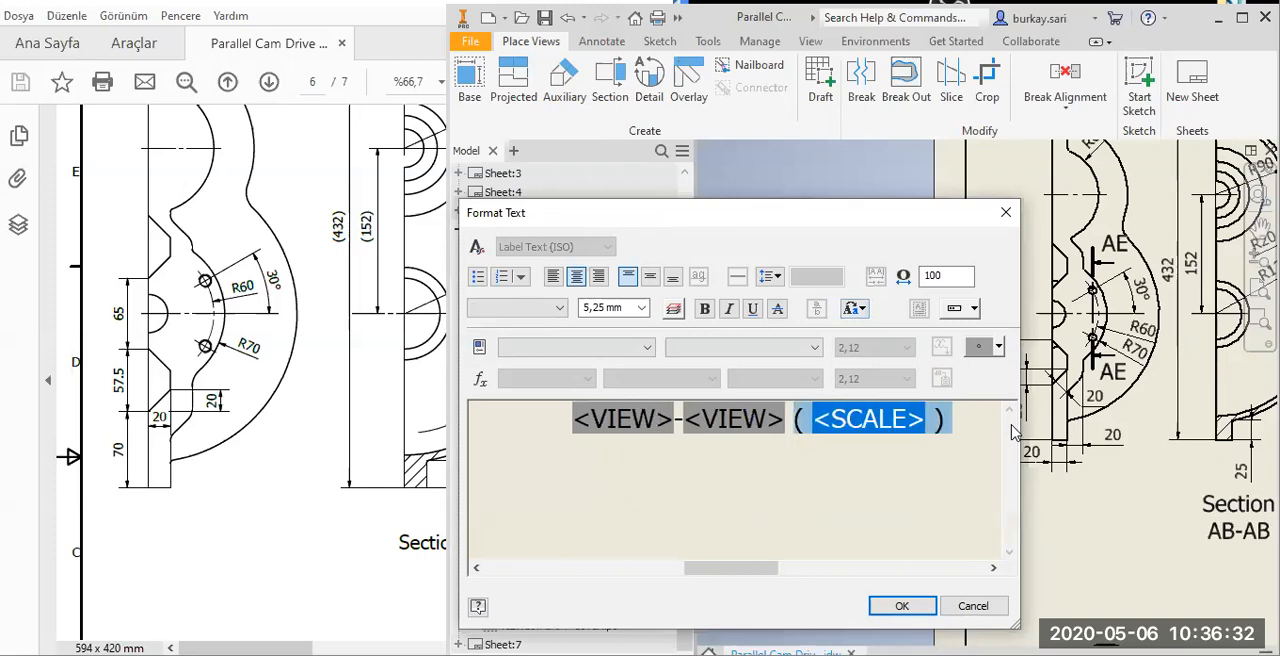
pyautogui.press('Delete')
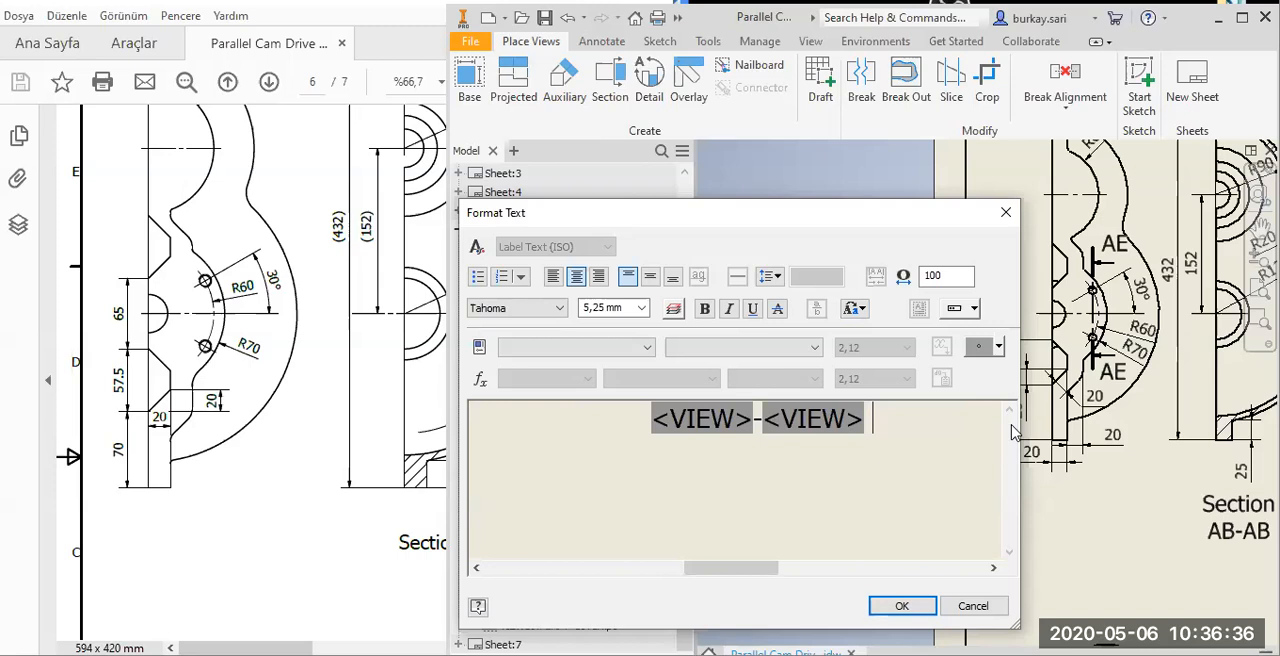
pyautogui.press('Home')
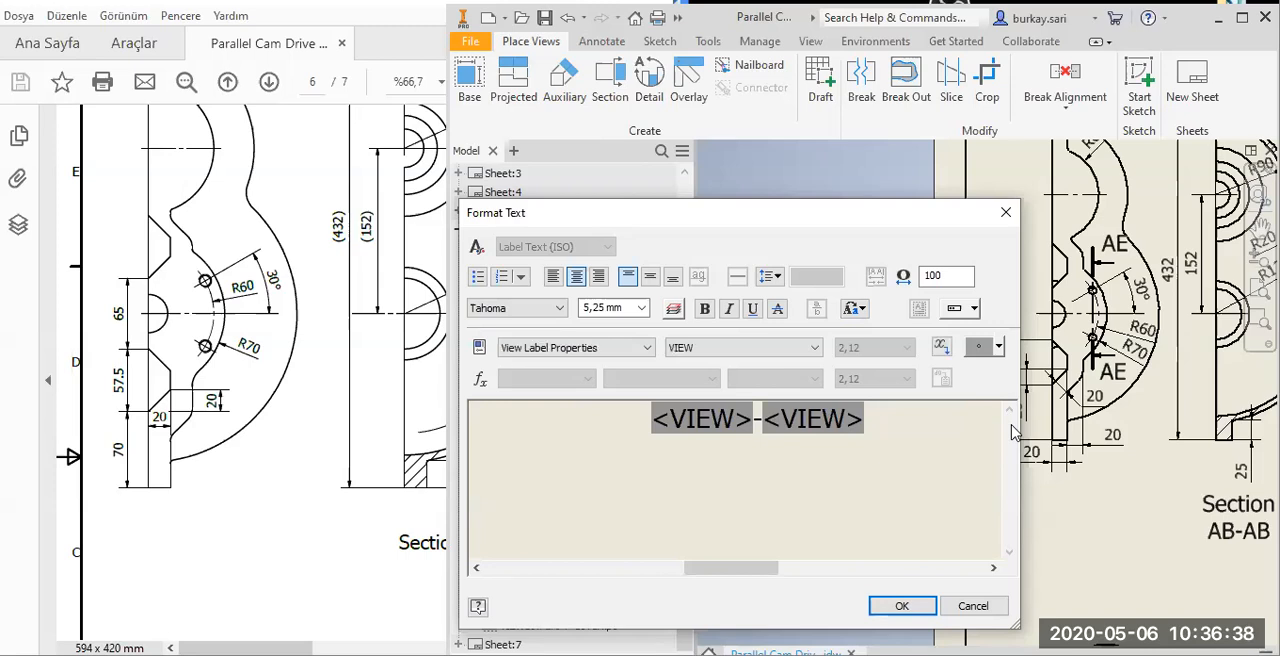
pyautogui.write('Section')
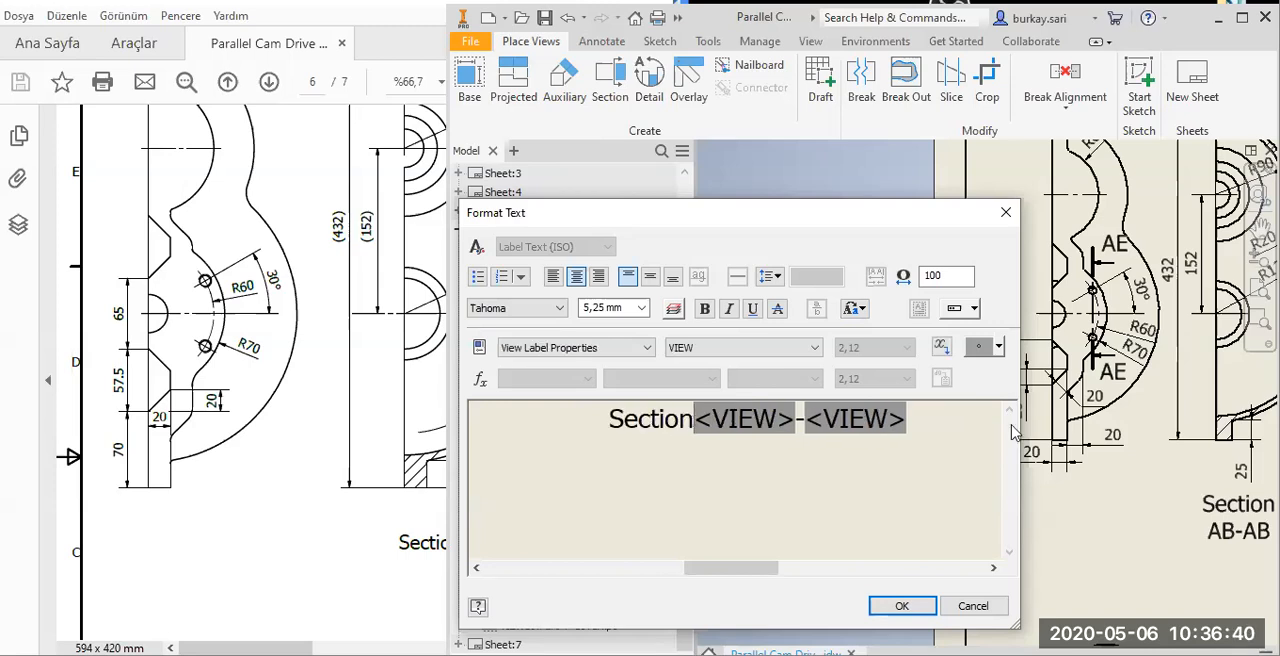
pyautogui.press('Return')
pyautogui.click(902, 607)
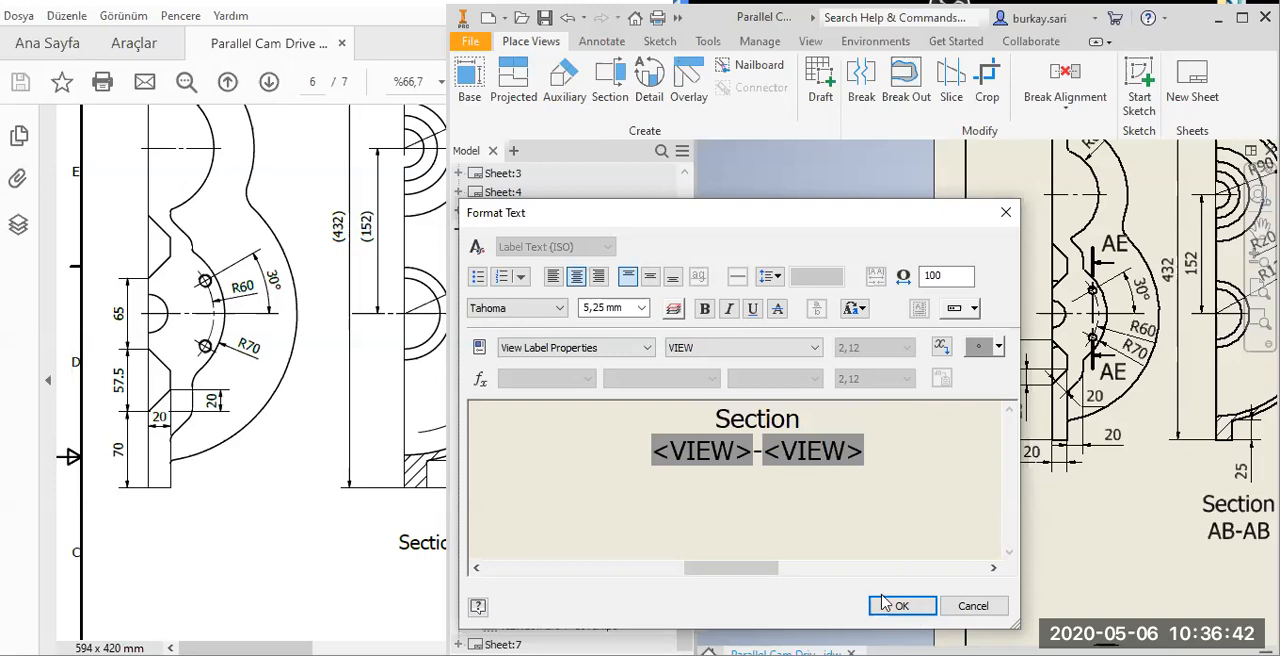
# Break the alignment of Section AE-AE and move it onto the sheet below the leftmost side view, with its label beneath it.
pyautogui.moveTo(862, 374); pyautogui.dragTo(905, 362)
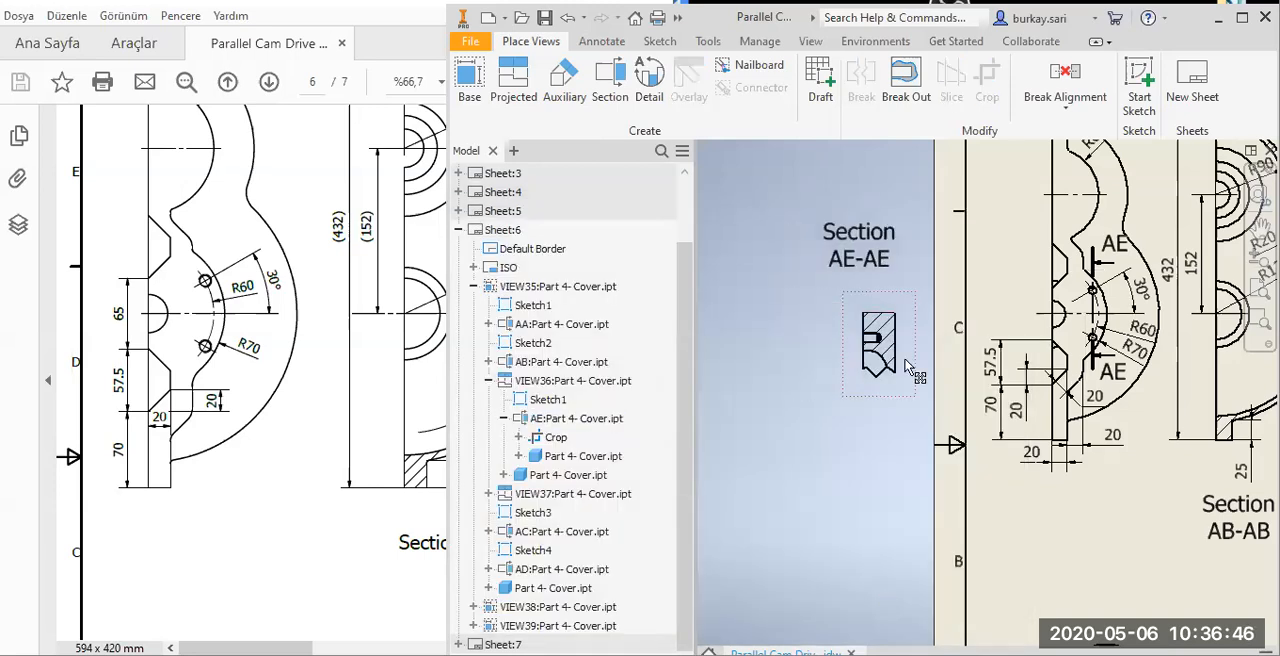
pyautogui.rightClick(918, 398)
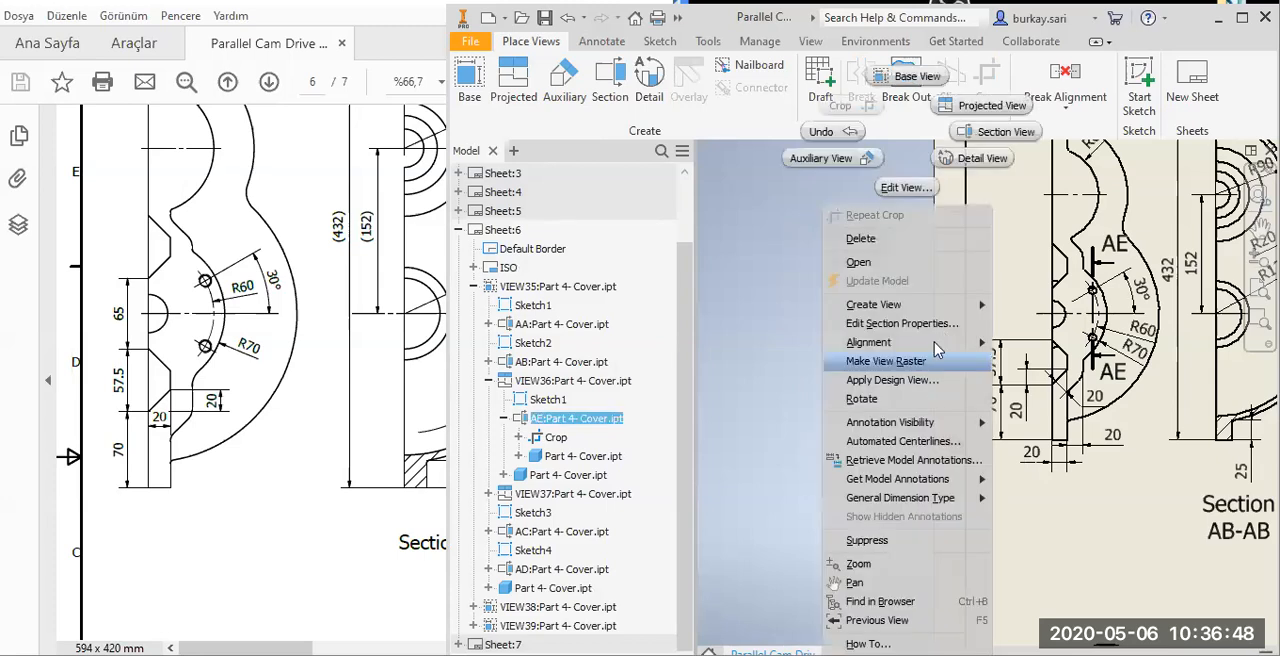
pyautogui.click(1044, 399)
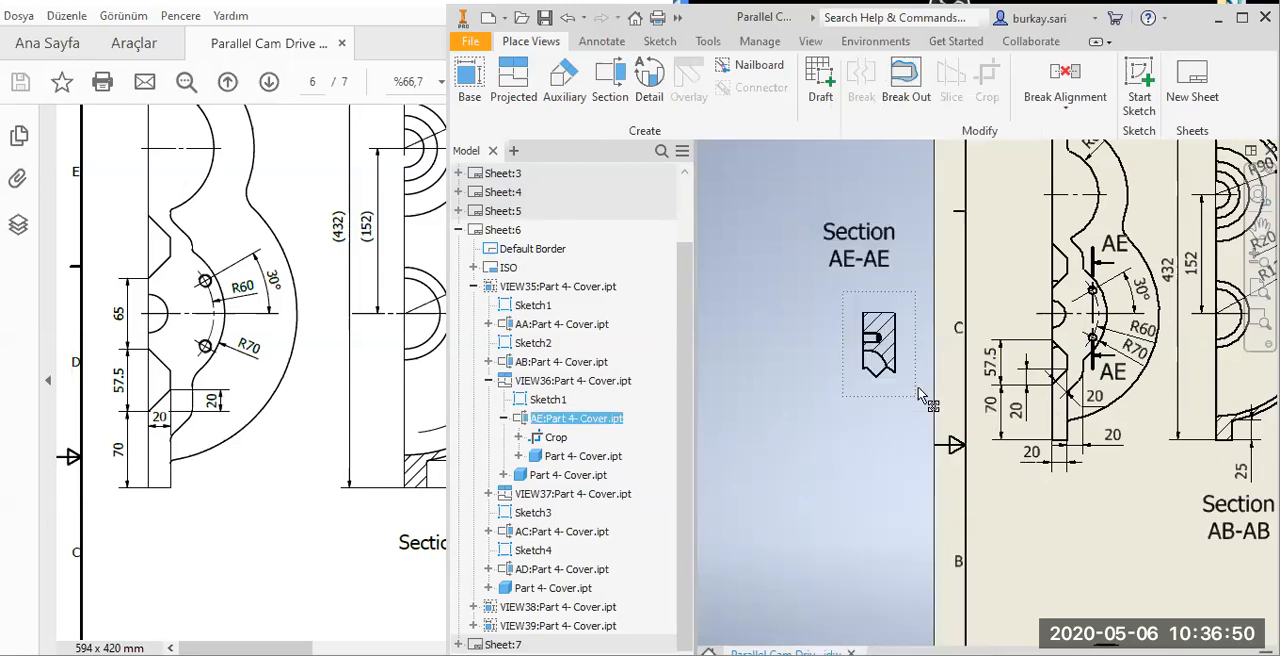
pyautogui.moveTo(918, 388); pyautogui.dragTo(1124, 573)
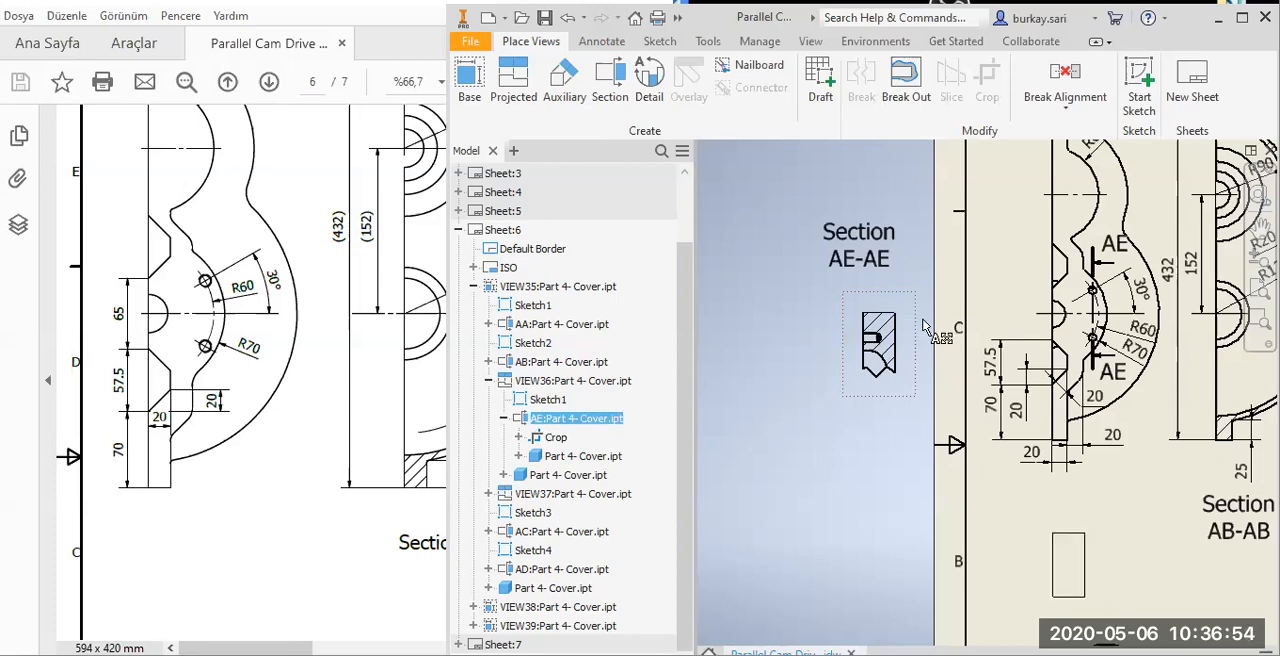
pyautogui.moveTo(922, 319); pyautogui.dragTo(901, 302, button='middle')
pyautogui.moveTo(911, 318); pyautogui.dragTo(901, 483)
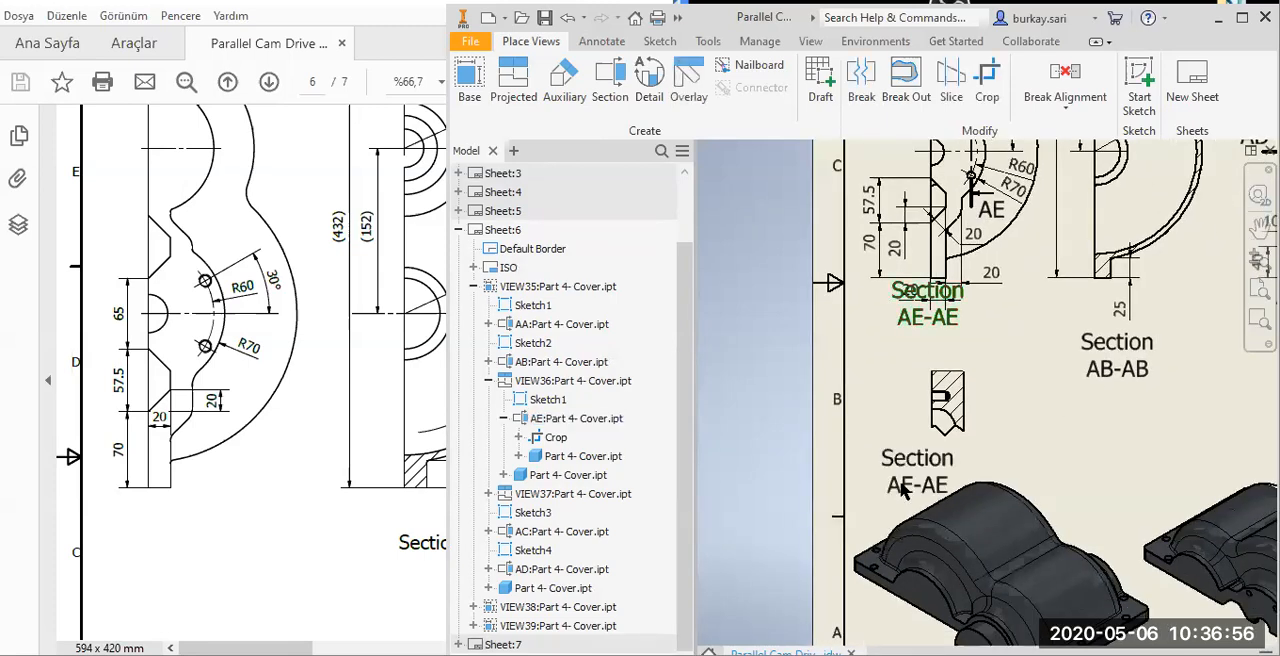
# Add a thread note to the tapped hole in Section AE-AE, placed outside the wall beside the hole's open end.
pyautogui.scroll(6, 930, 411)
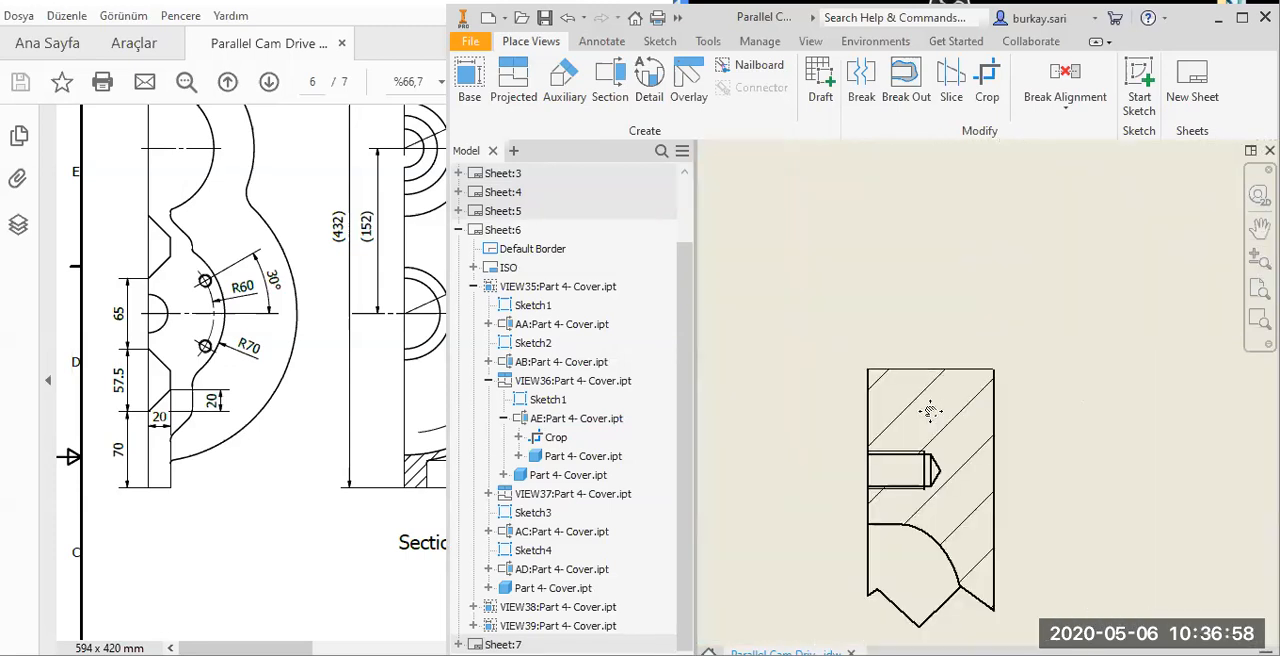
pyautogui.click(594, 45)
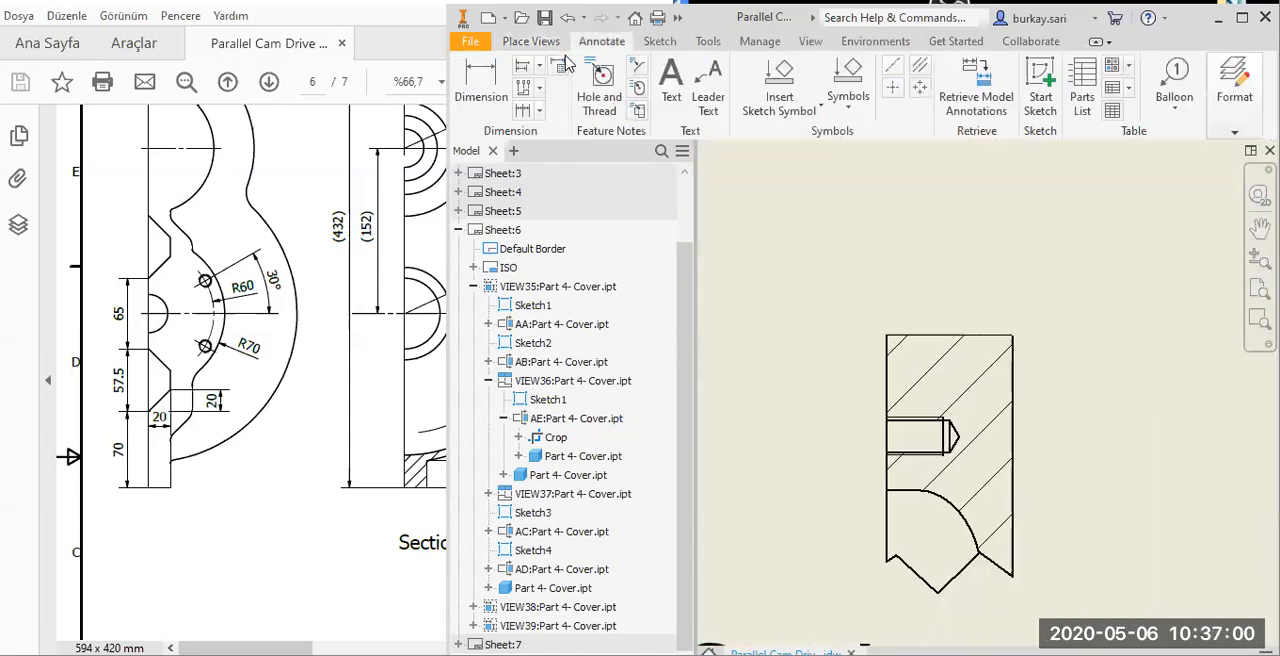
pyautogui.click(598, 80)
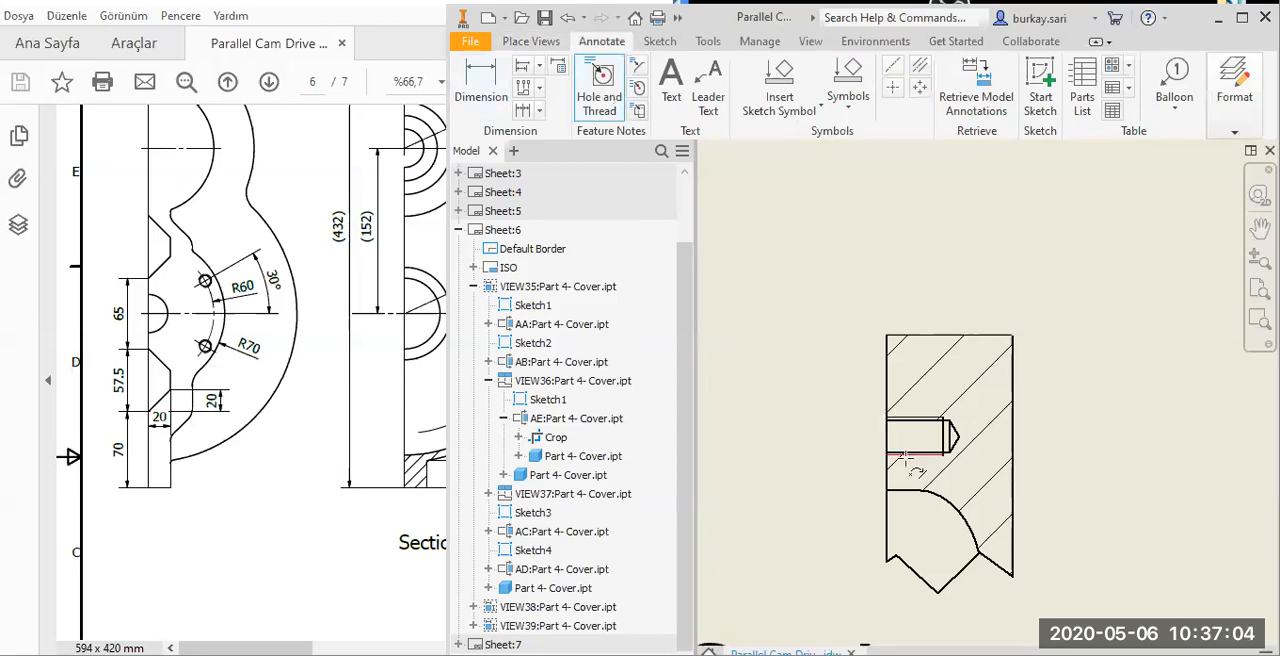
pyautogui.click(903, 457)
pyautogui.click(823, 443)
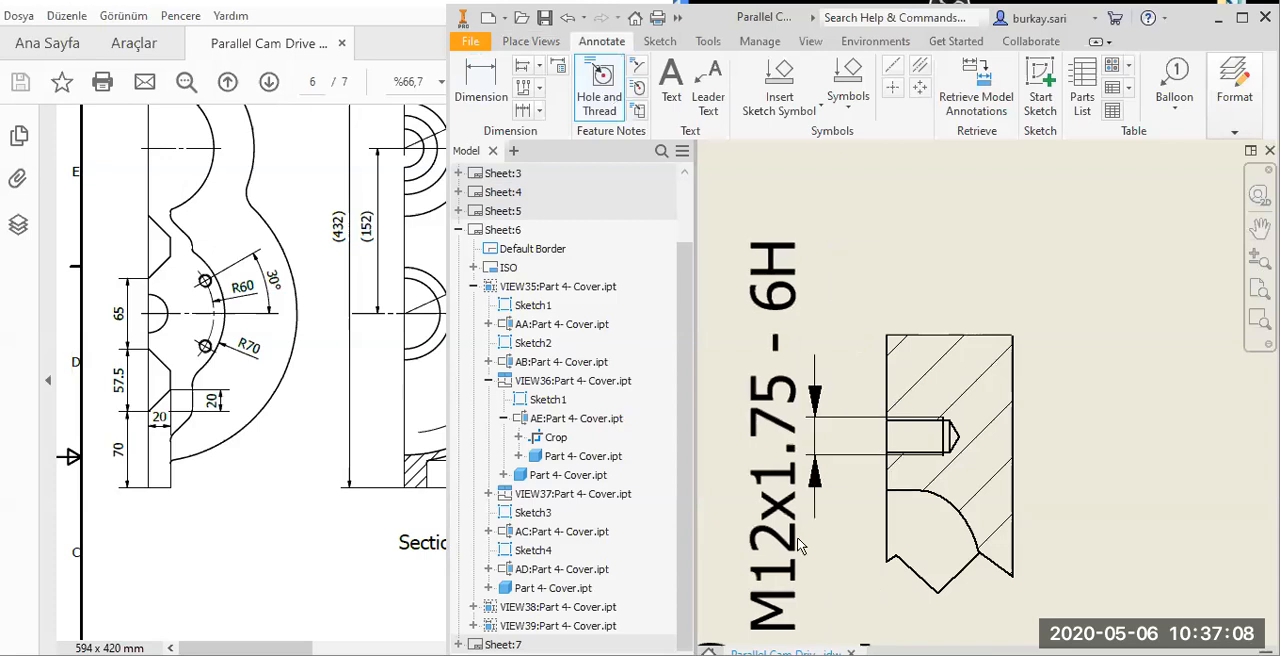
# Dimension the thread depth of the hole in Section AE-AE from the wall's outer face, placed above the view.
pyautogui.click(480, 82)
pyautogui.scroll(5, 895, 434)
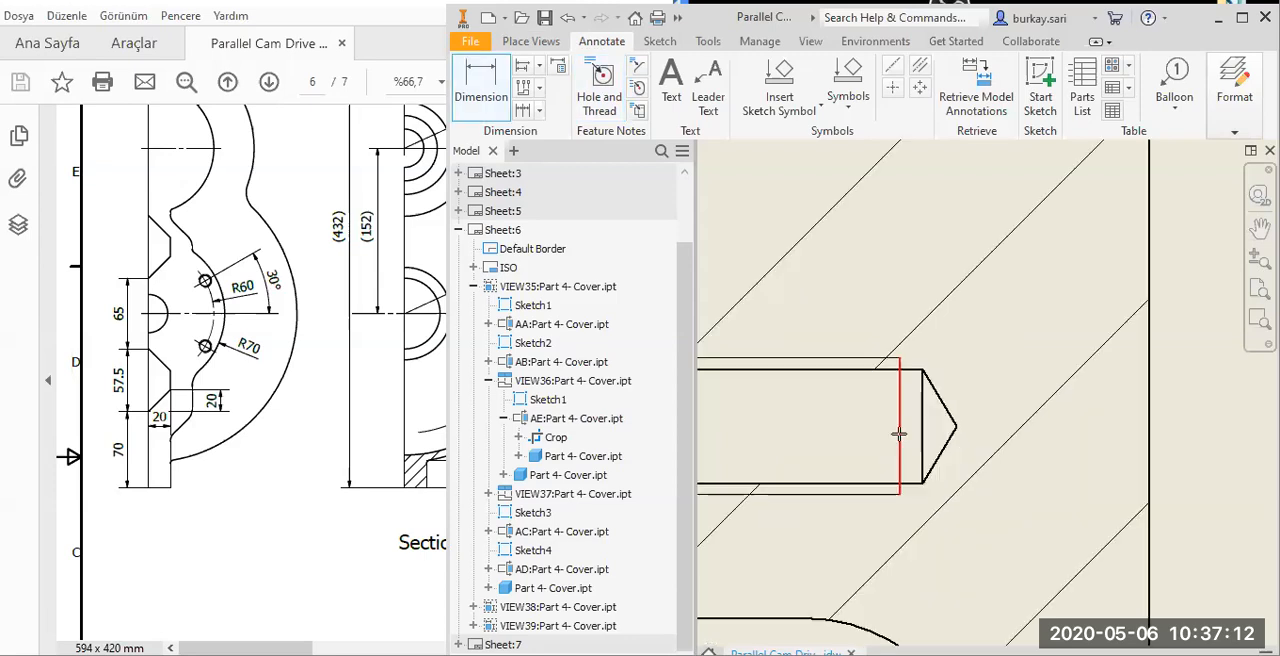
pyautogui.scroll(-4, 838, 435)
pyautogui.click(836, 434)
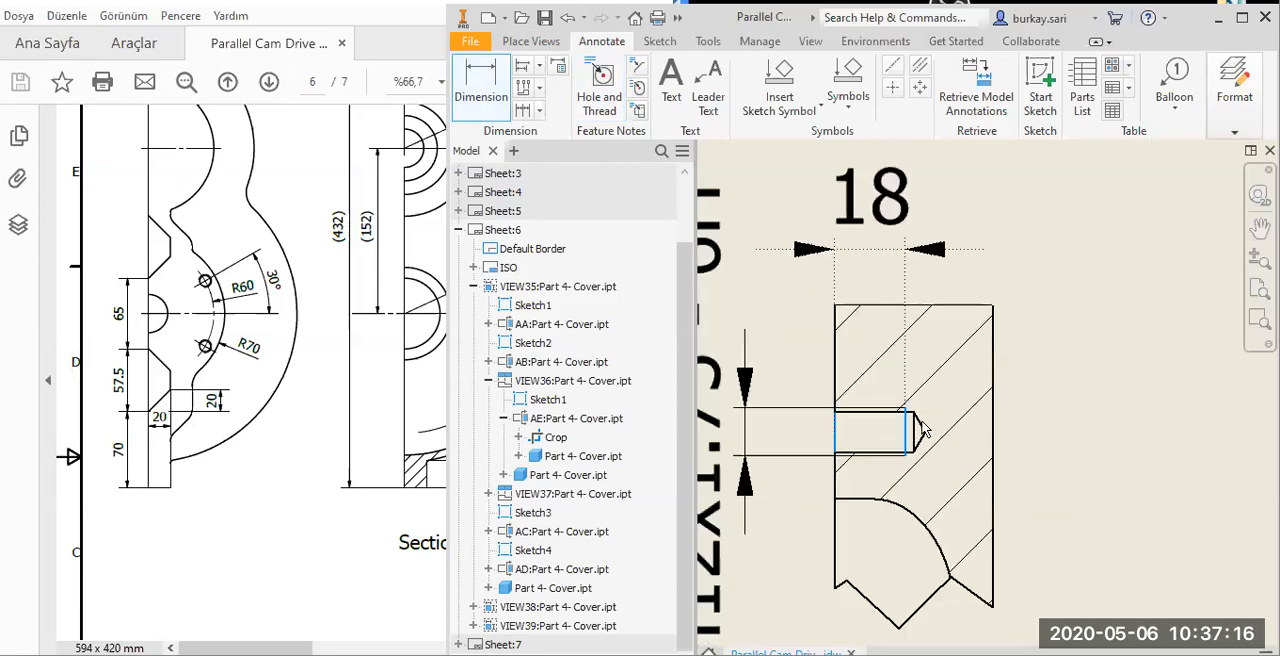
pyautogui.click(921, 430)
pyautogui.press('Return')
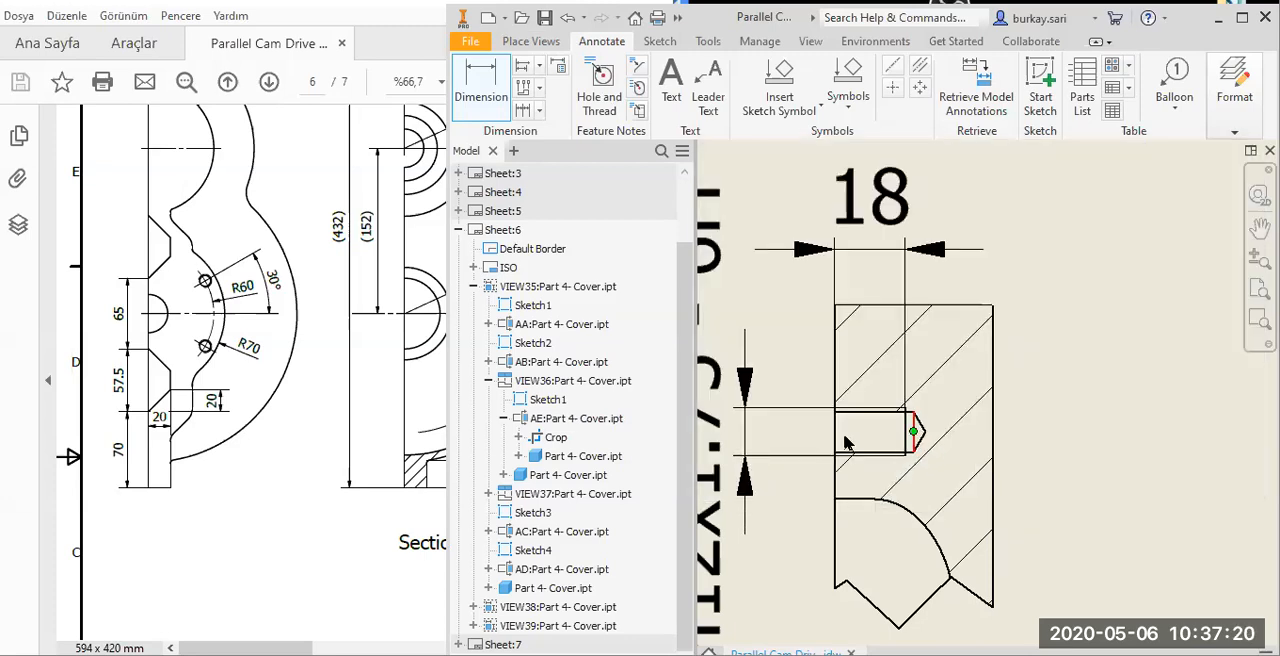
# Dimension the hole's drilled depth above the thread depth and shift both dimension texts outside their extension lines on the right.
pyautogui.scroll(2, 884, 347)
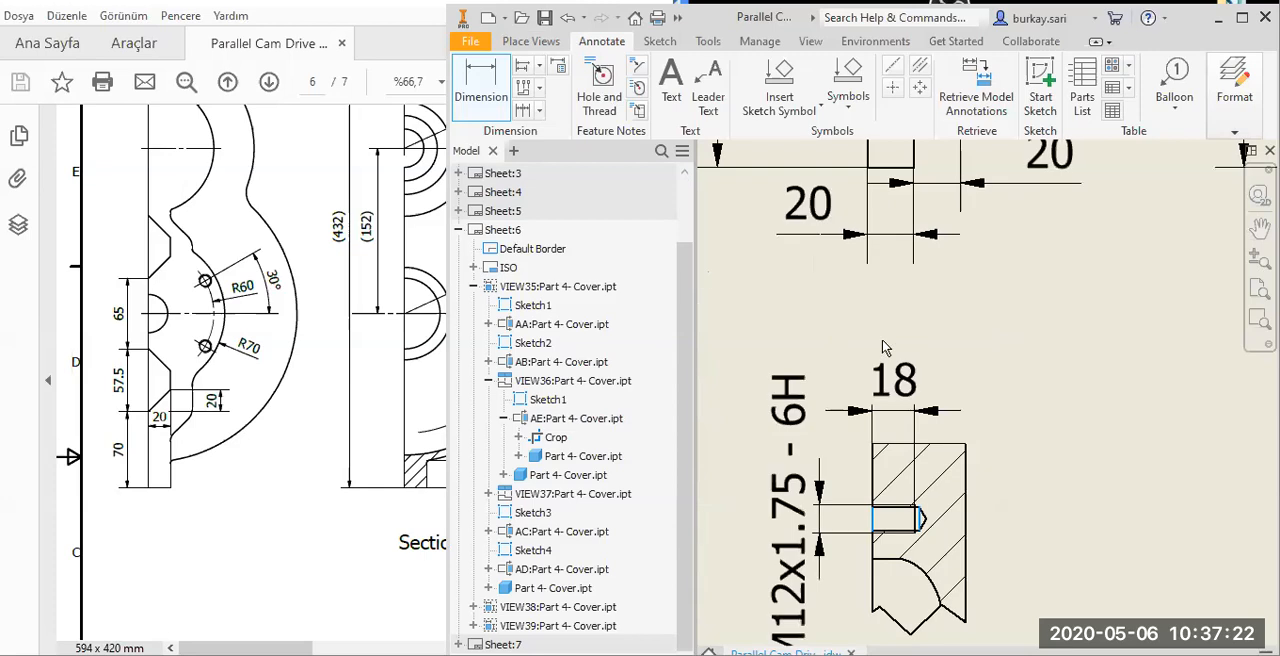
pyautogui.click(847, 335)
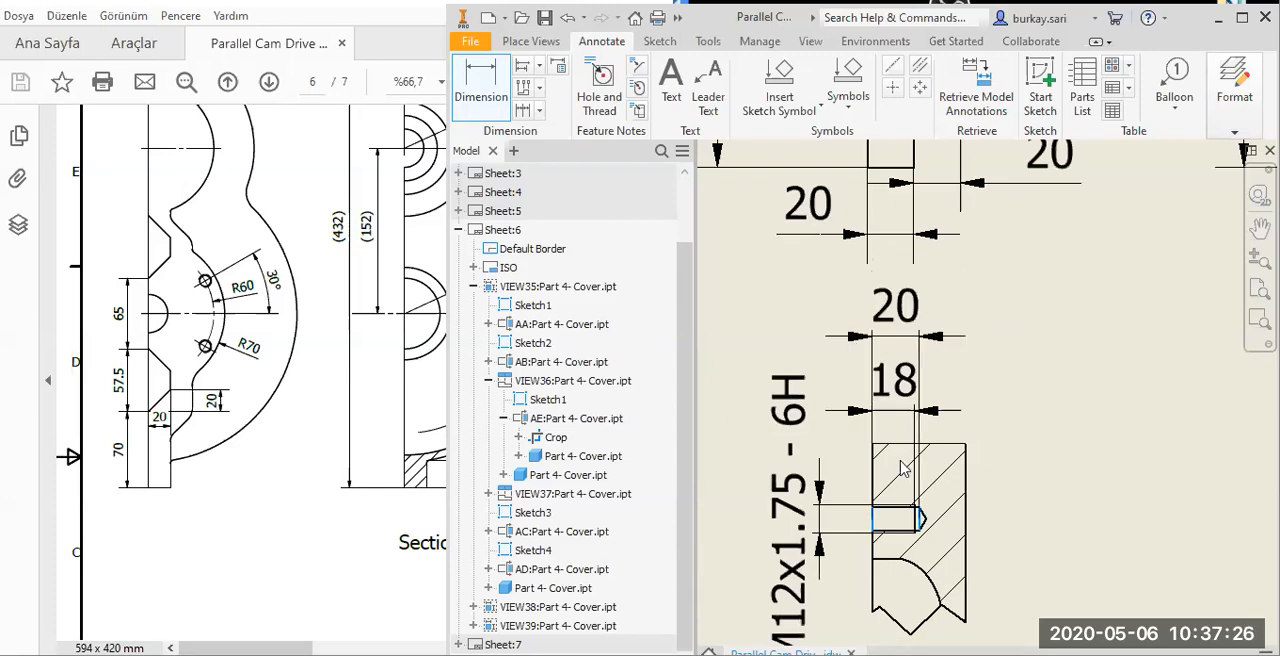
pyautogui.click(1125, 473)
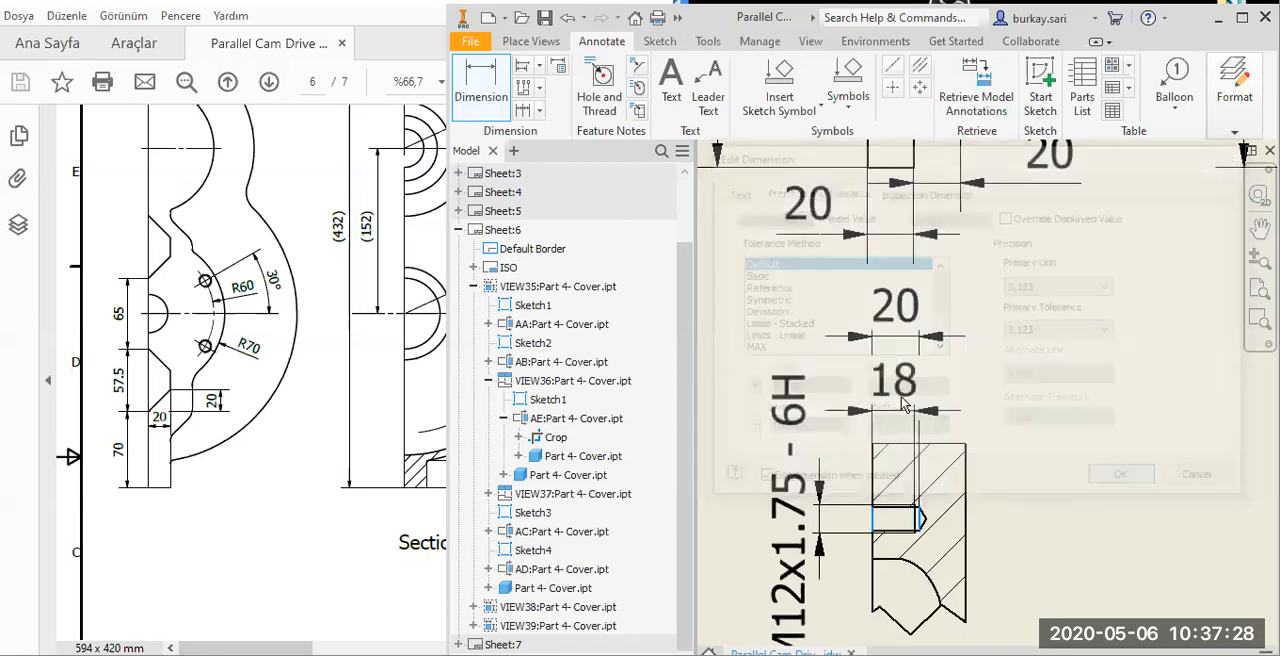
pyautogui.moveTo(892, 410); pyautogui.dragTo(982, 418)
pyautogui.moveTo(859, 338); pyautogui.dragTo(1005, 349)
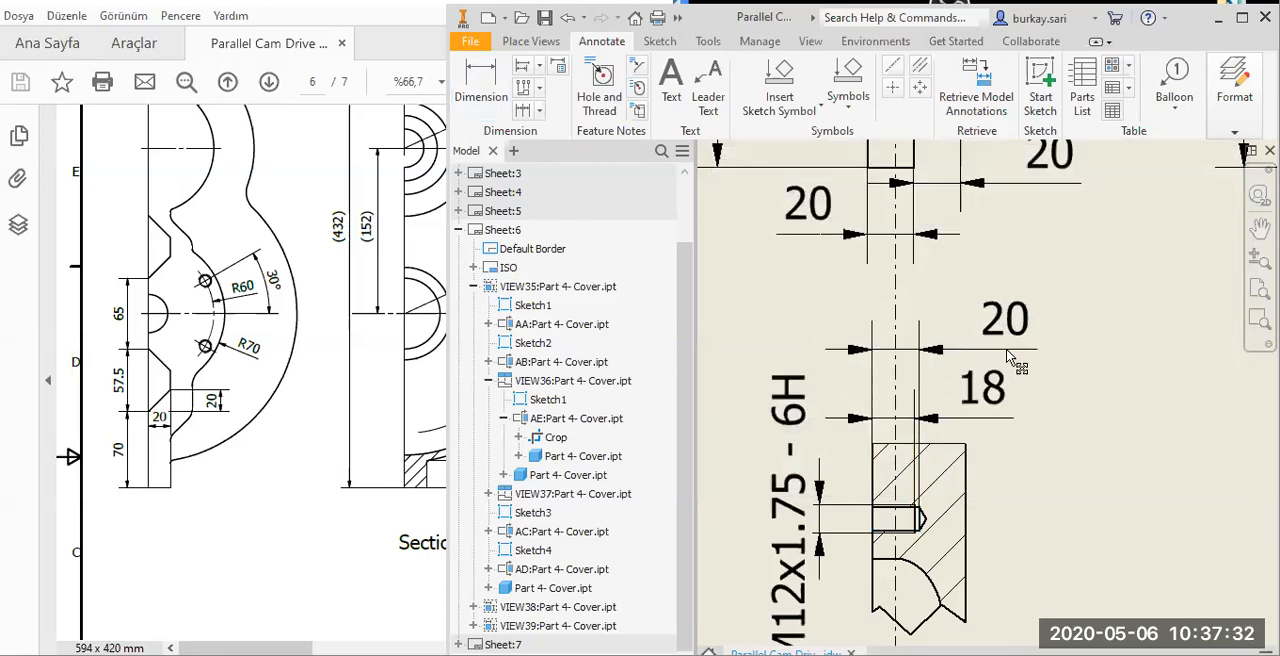
# Add a bisector centerline along the threaded hole's axis in Section AE-AE, extending across the full wall thickness.
pyautogui.click(914, 71)
pyautogui.scroll(2, 985, 325)
pyautogui.moveTo(926, 388); pyautogui.dragTo(918, 350, button='middle')
pyautogui.scroll(-5, 930, 392)
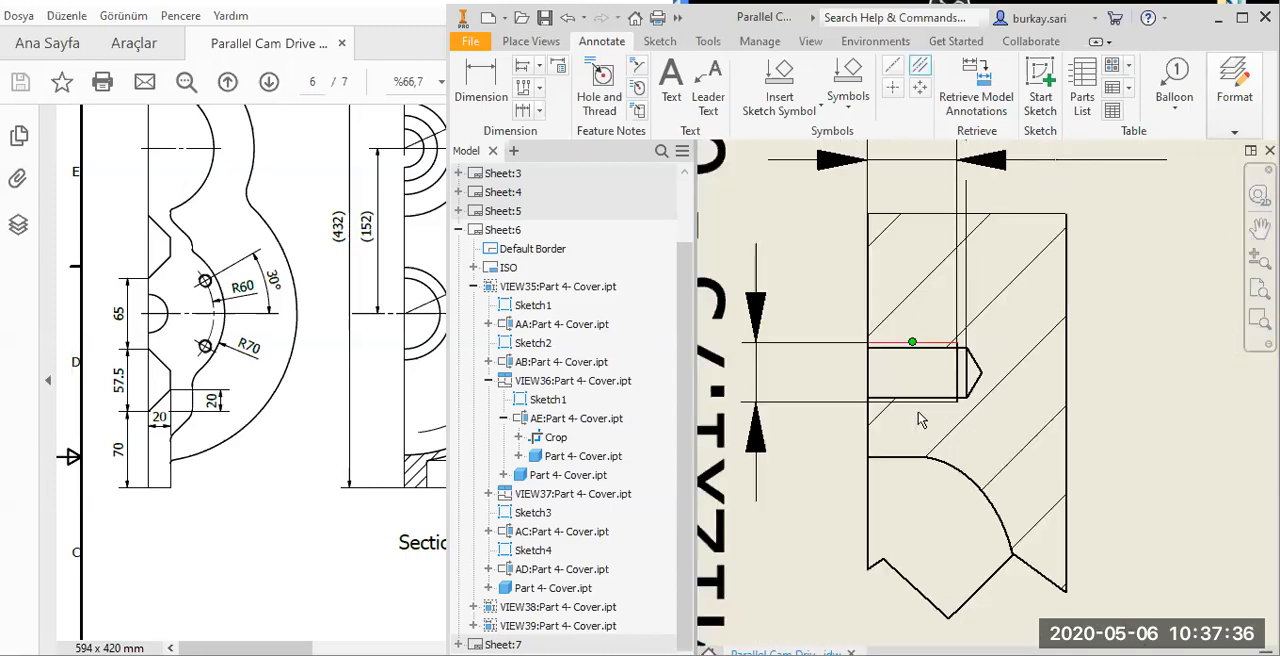
pyautogui.click(918, 406)
pyautogui.scroll(3, 1004, 411)
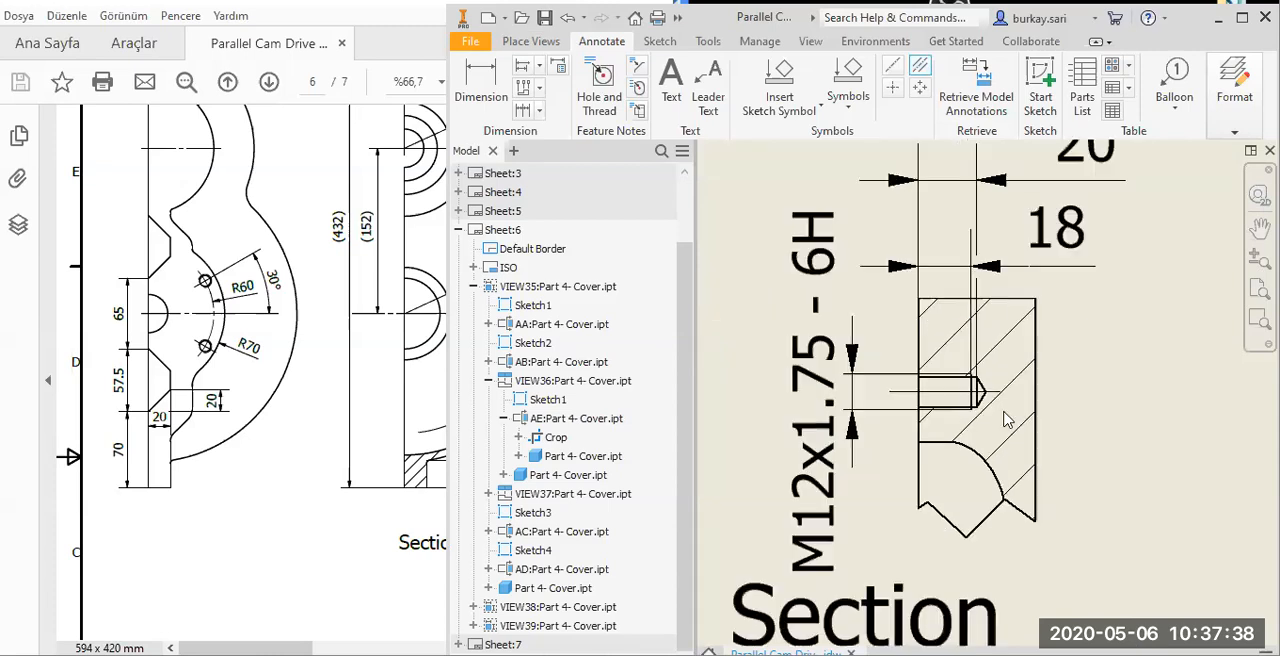
pyautogui.press('Escape')
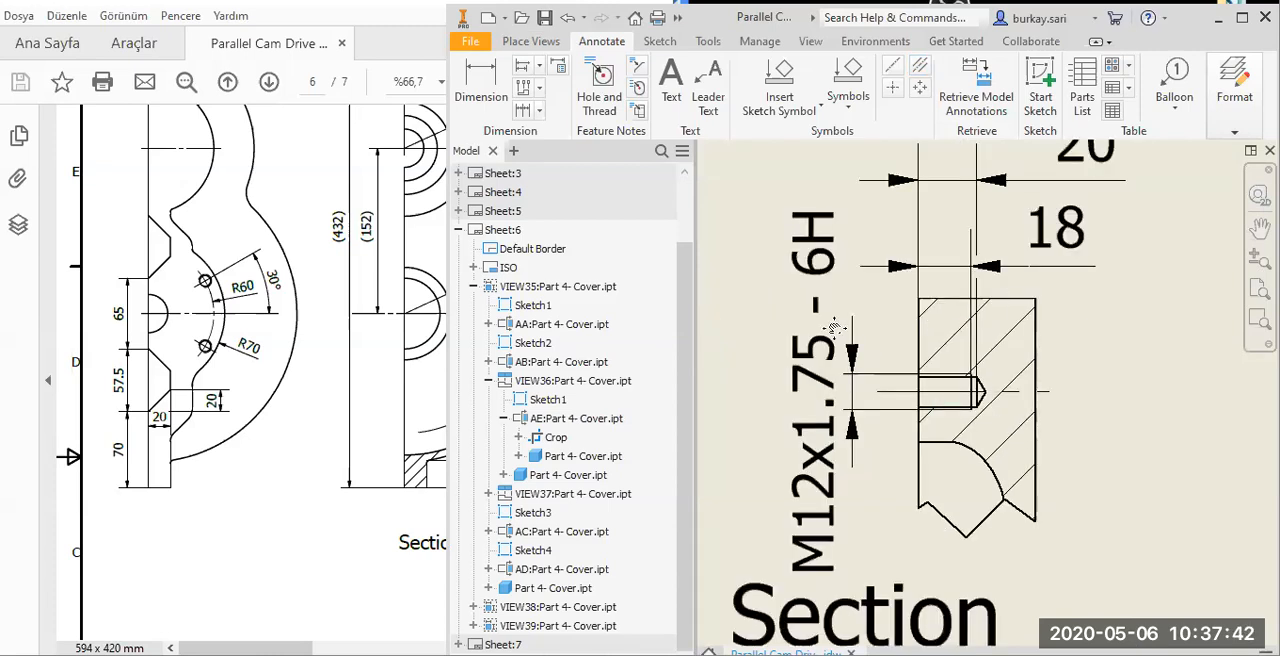
pyautogui.scroll(5, 829, 323)
pyautogui.moveTo(1200, 570); pyautogui.dragTo(825, 370, button='middle')
pyautogui.scroll(3, 976, 455)
pyautogui.moveTo(1135, 471); pyautogui.dragTo(866, 480, button='middle')
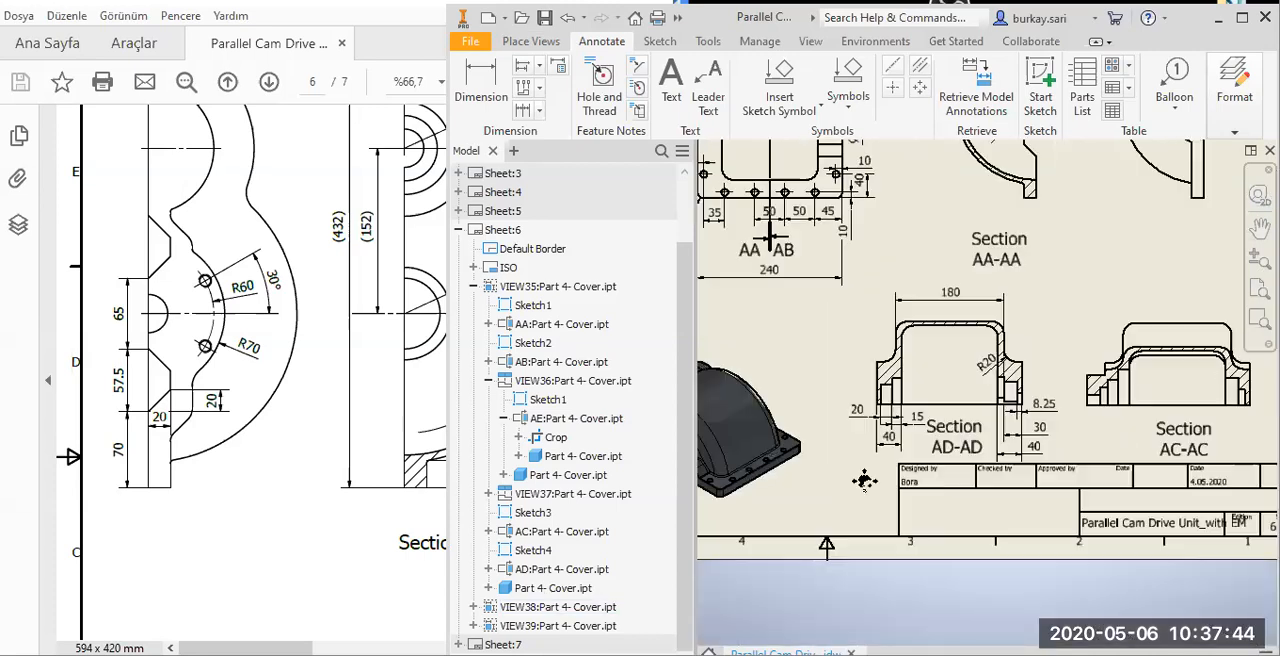
pyautogui.scroll(2, 1117, 455)
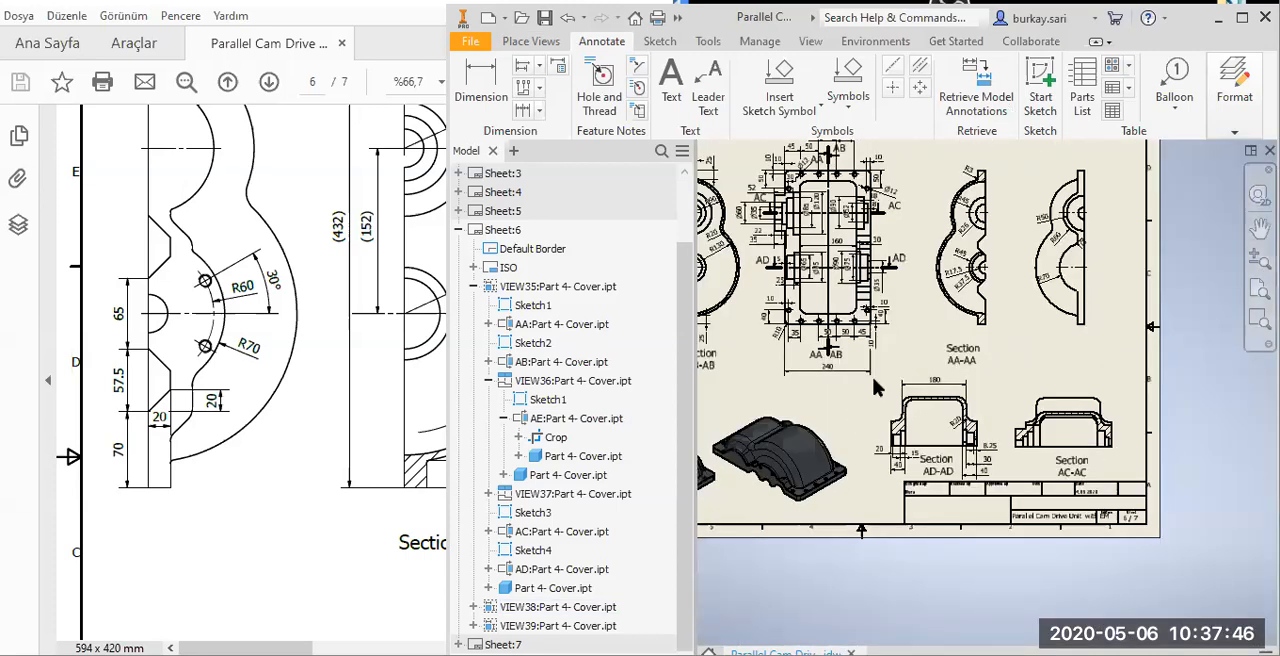
pyautogui.moveTo(1111, 398); pyautogui.dragTo(951, 389, button='middle')
pyautogui.press('Return')
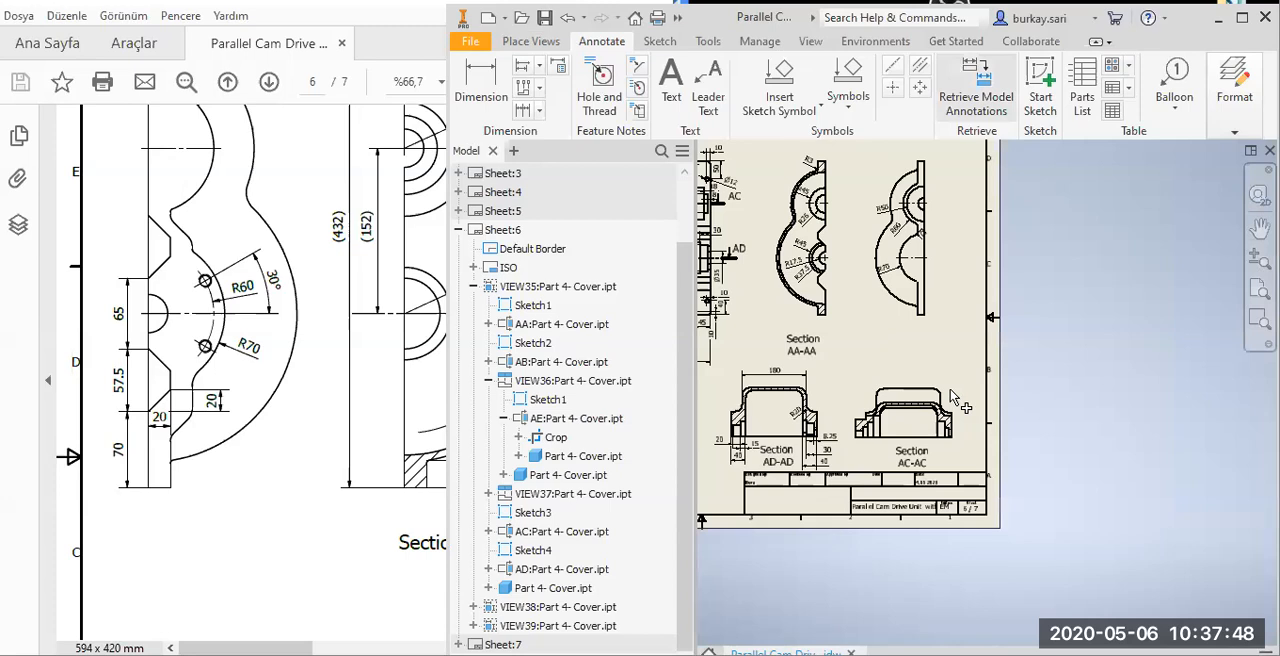
pyautogui.click(914, 434)
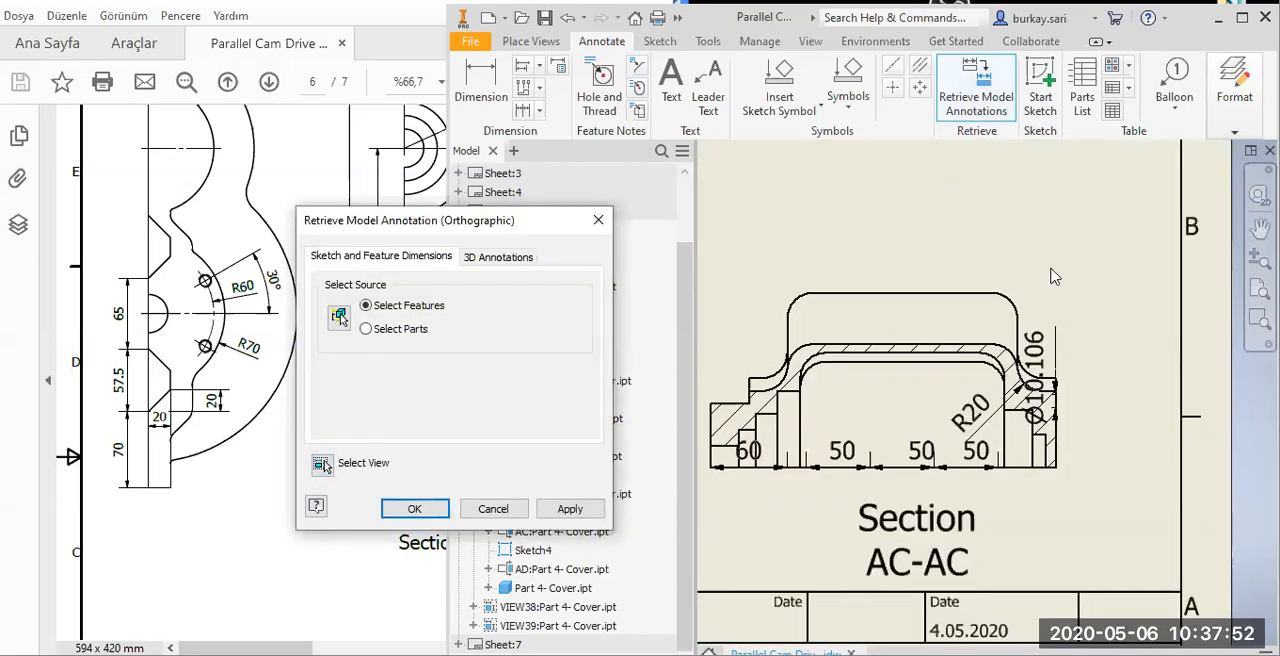
pyautogui.press('Escape')
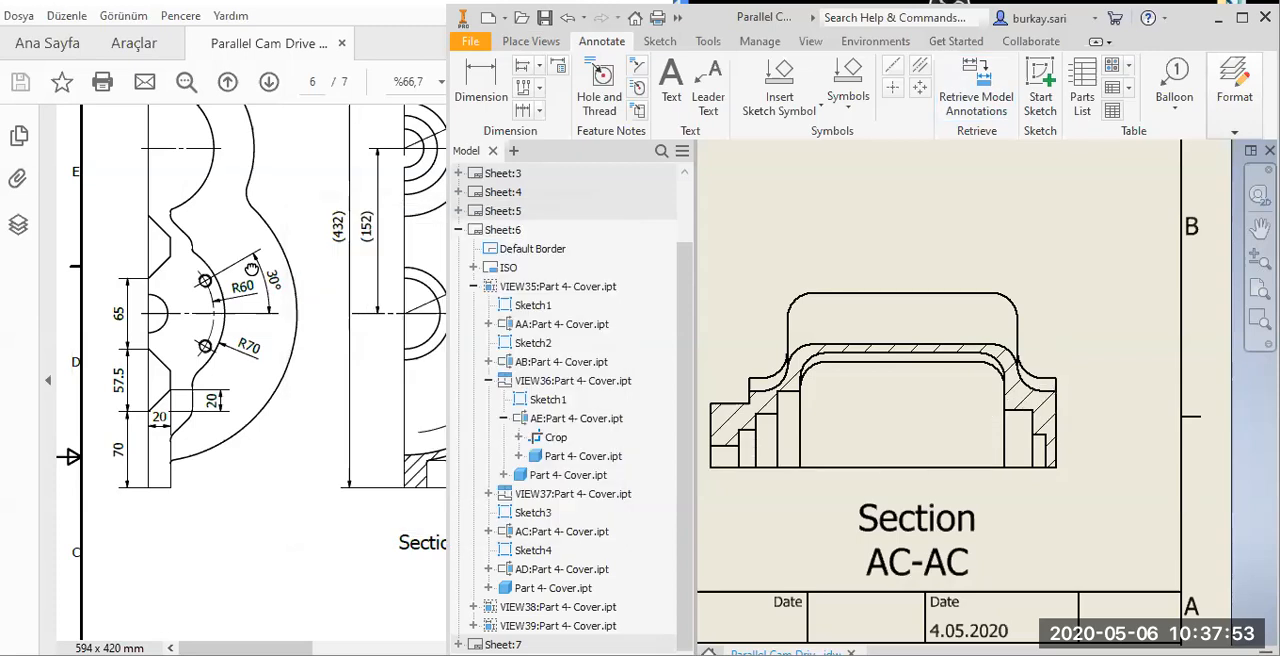
# Examine the dimensions of Section AH-AH in the reference PDF against the matching Section AC-AC view.
pyautogui.click(194, 437)
pyautogui.moveTo(576, 463); pyautogui.dragTo(369, 463)
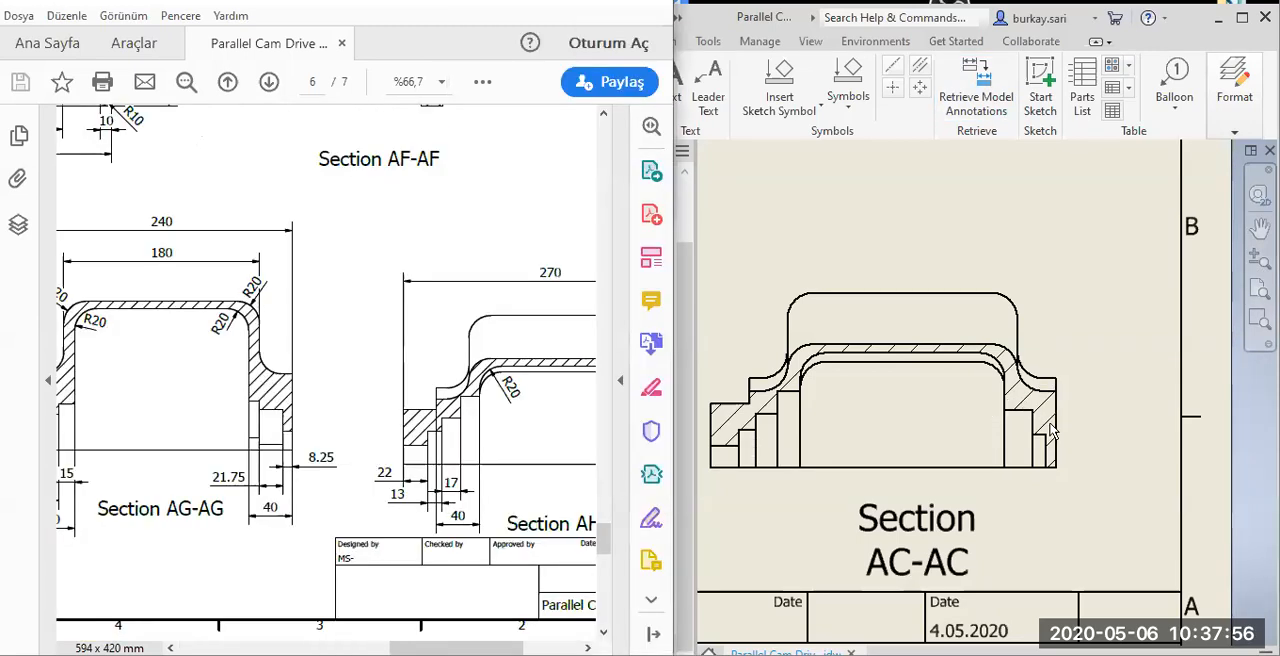
pyautogui.click(1126, 433)
pyautogui.scroll(-1, 1126, 433)
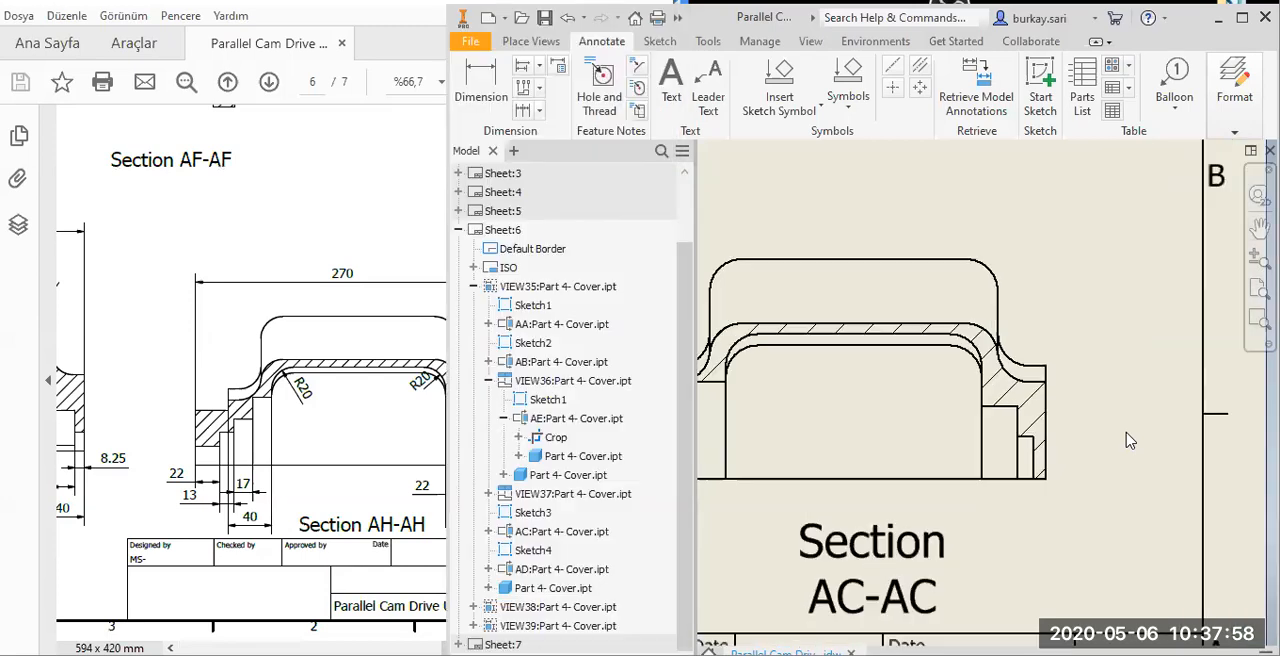
pyautogui.moveTo(1018, 480); pyautogui.dragTo(1139, 488, button='middle')
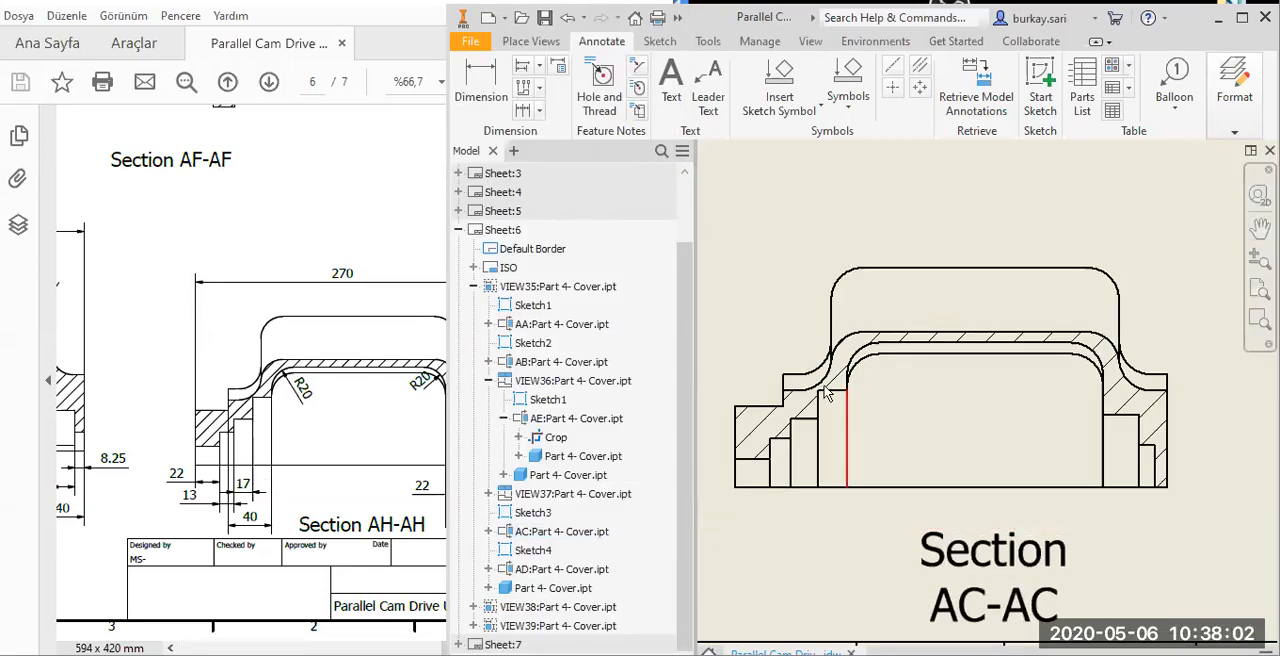
pyautogui.scroll(-2, 826, 394)
# Dimension the width of the innermost step of the left stepped bore in Section AC-AC.
pyautogui.press('d')
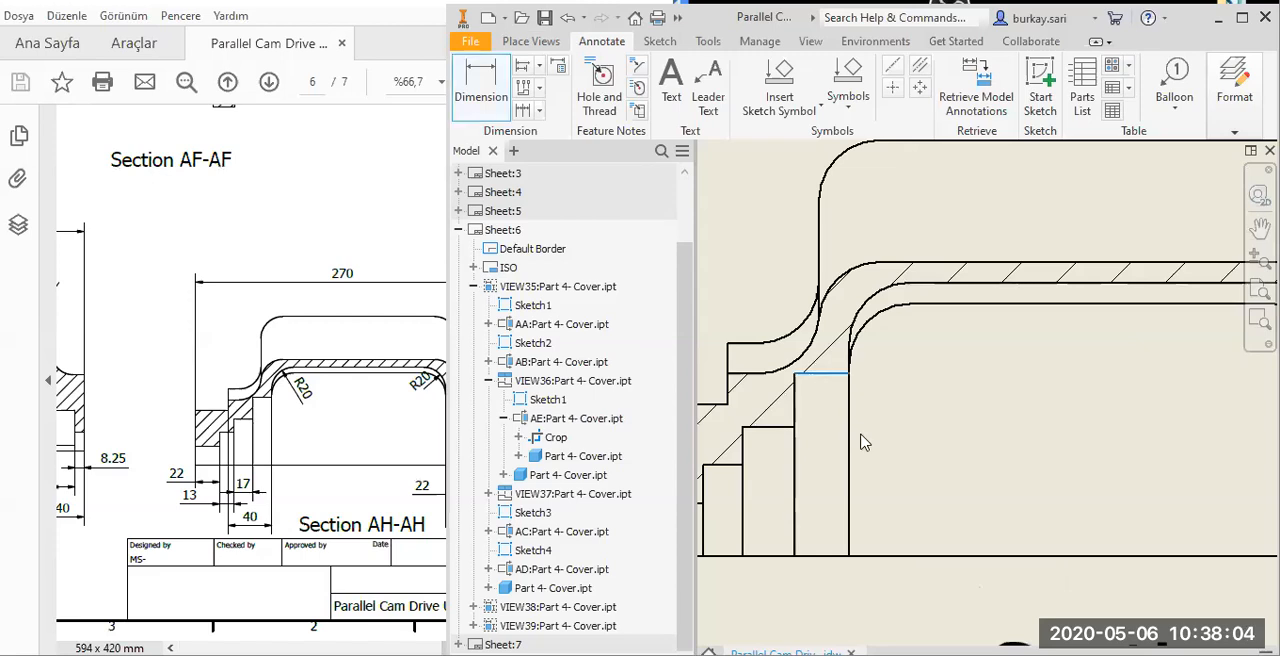
pyautogui.press('Escape')
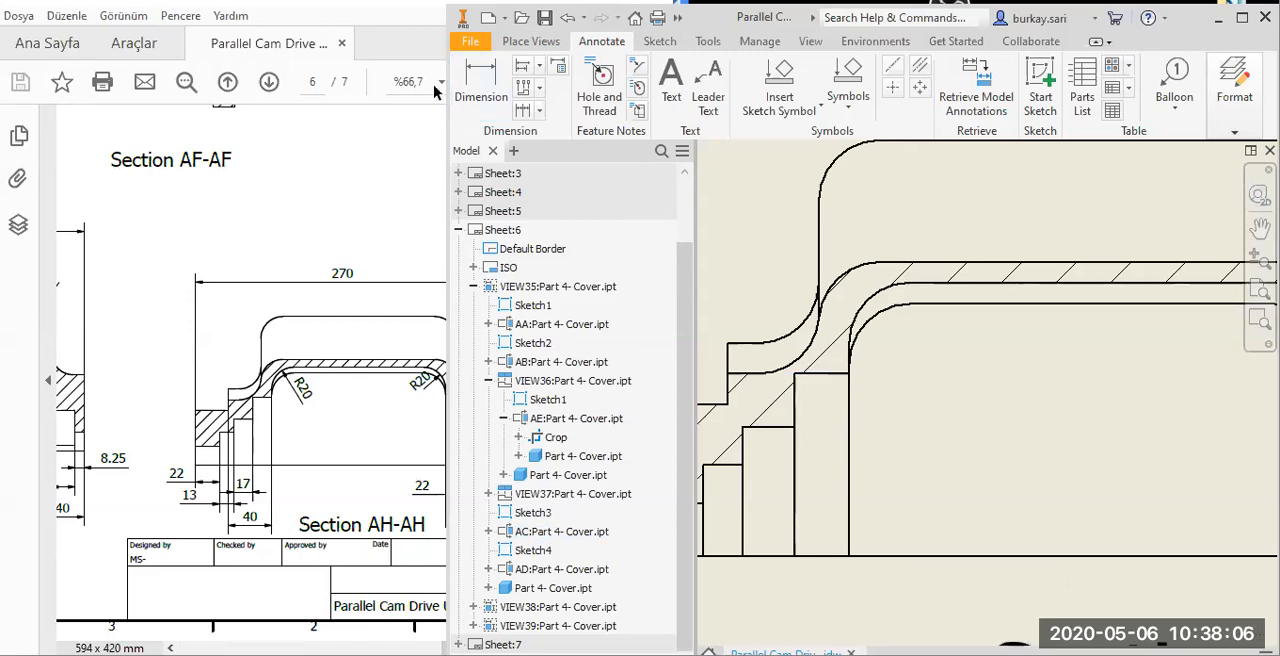
pyautogui.press('d')
pyautogui.click(849, 456)
pyautogui.click(796, 458)
pyautogui.click(797, 458)
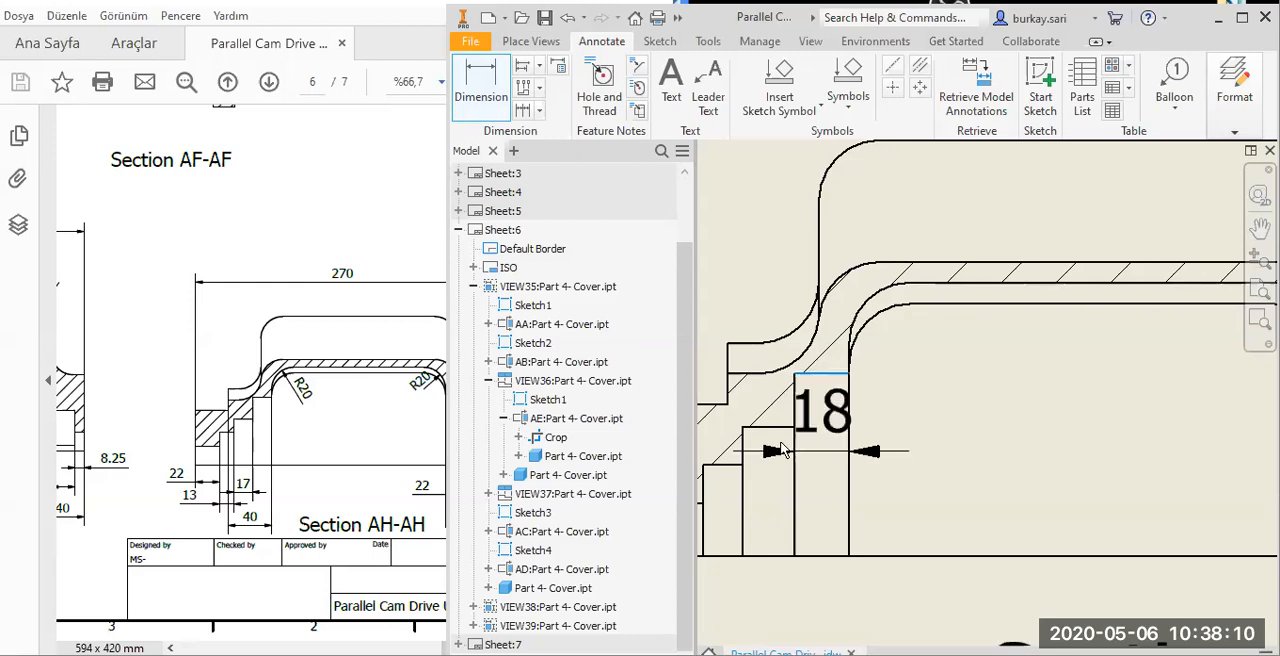
pyautogui.click(1095, 479)
pyautogui.rightClick(767, 525)
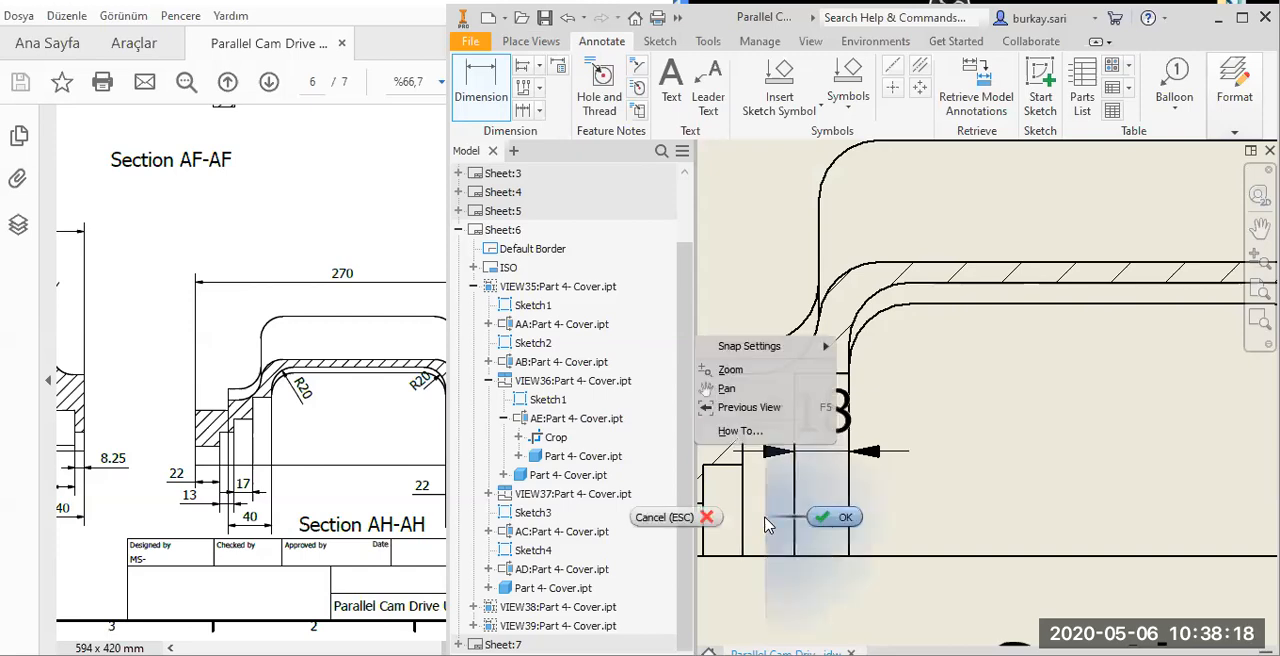
pyautogui.click(826, 526)
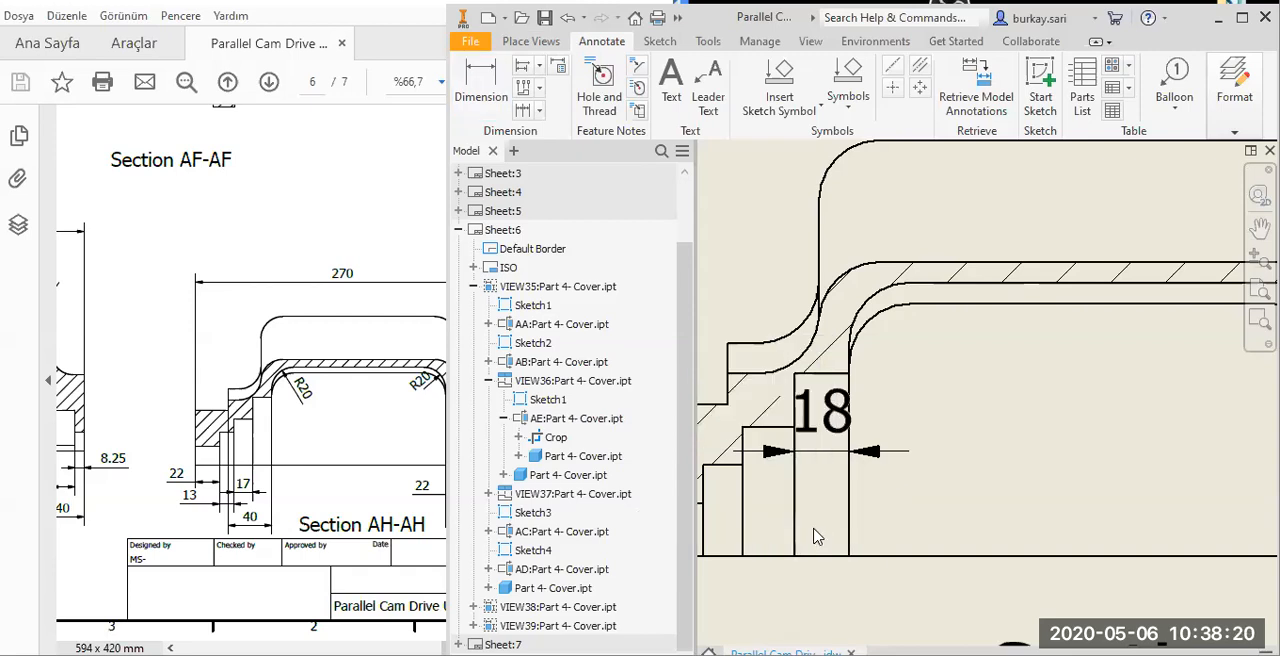
pyautogui.click(476, 78)
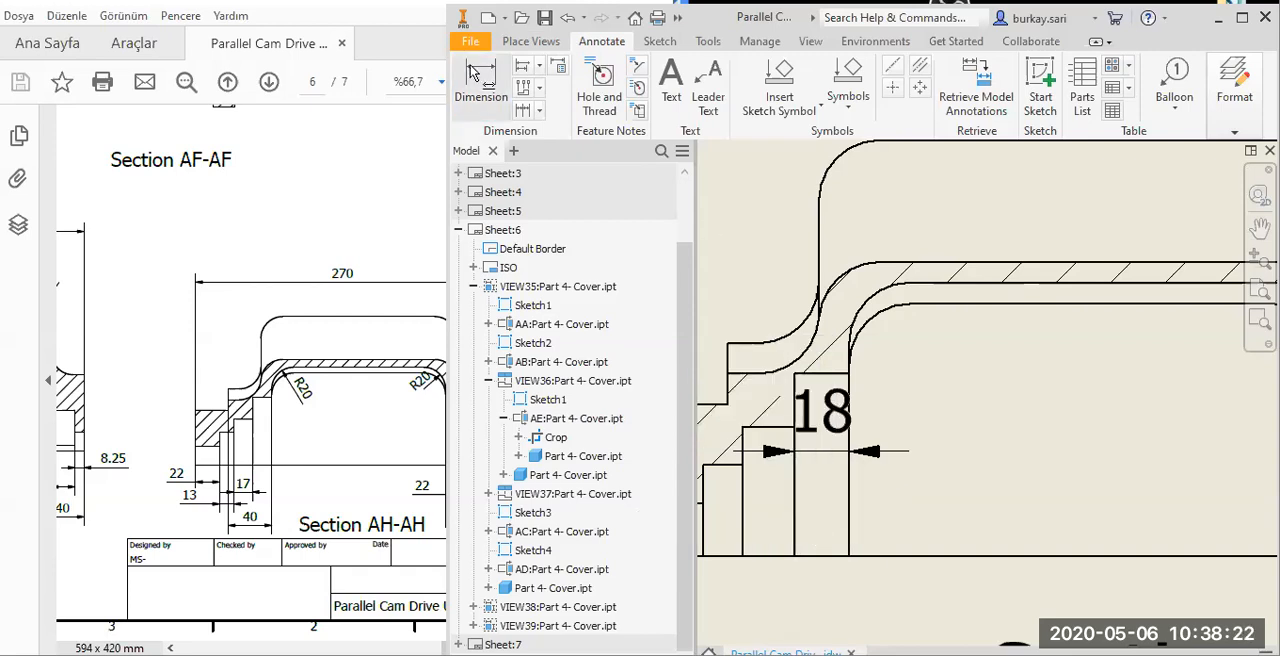
pyautogui.click(752, 428)
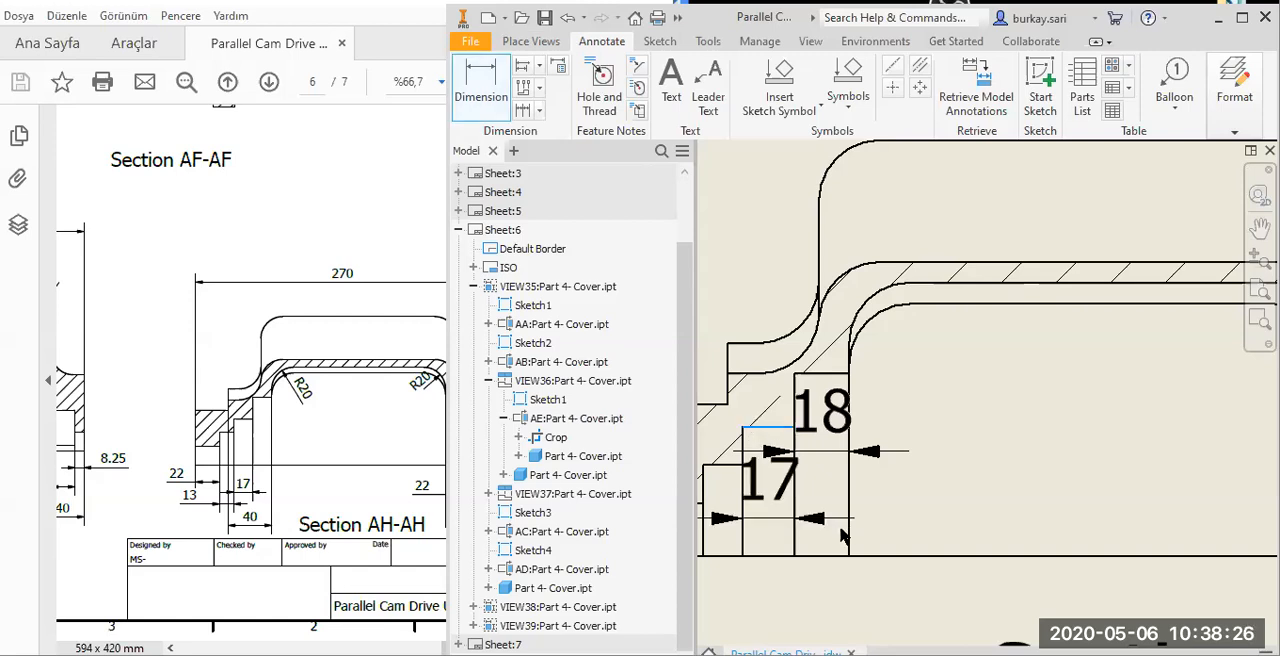
pyautogui.click(849, 523)
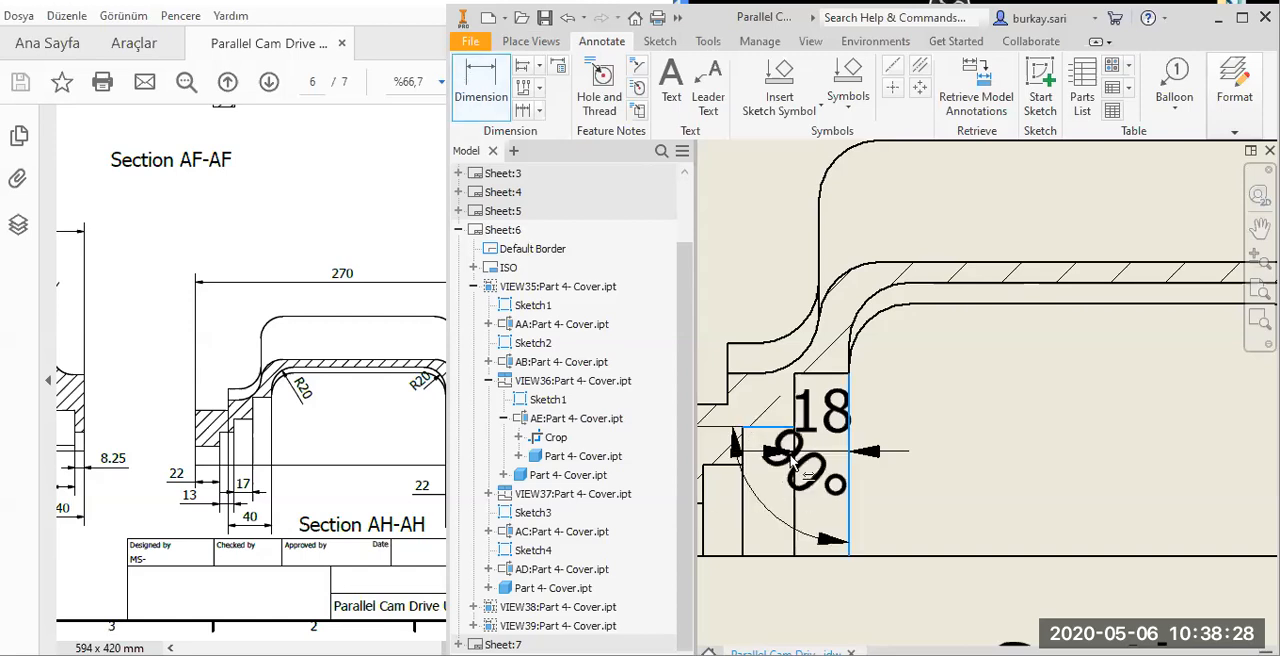
pyautogui.press('Escape')
# Dimension the width of the middle step of the left stepped bore in Section AC-AC, just above the base line.
pyautogui.press('d')
pyautogui.click(761, 440)
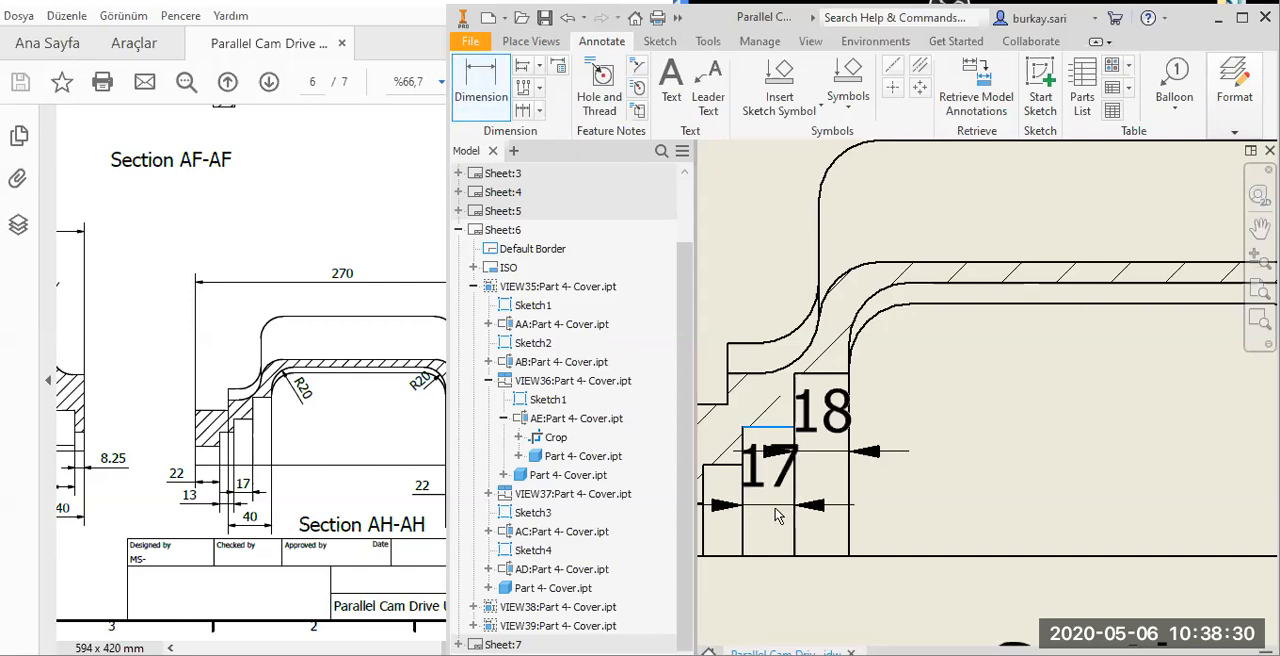
pyautogui.click(846, 519)
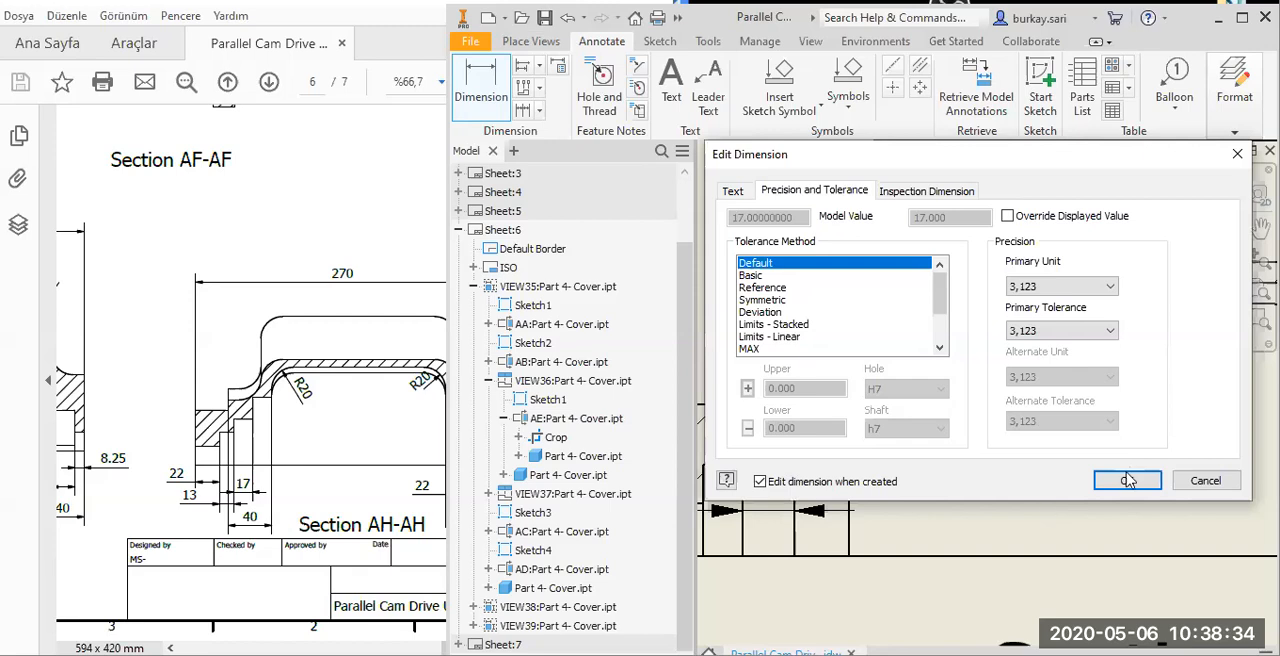
pyautogui.press('Return')
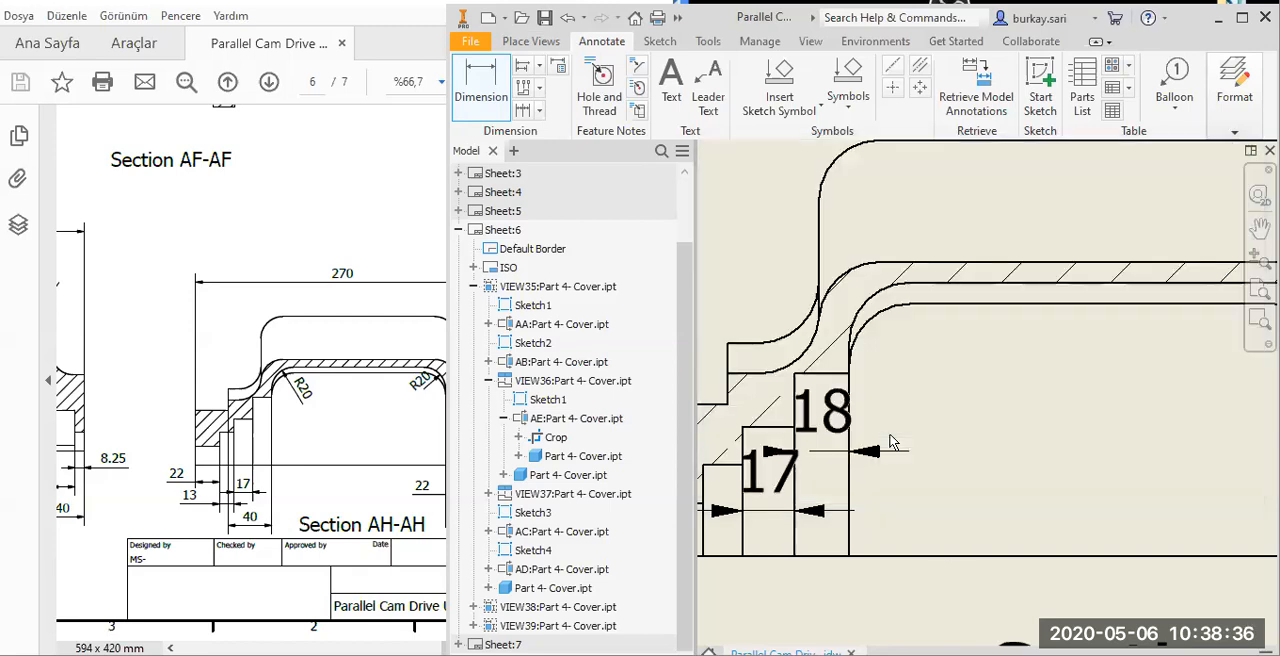
# Dimension the width of the next narrower bore step towards the left face in Section AC-AC, placed below the base line.
pyautogui.scroll(-1, 829, 394)
pyautogui.click(829, 394)
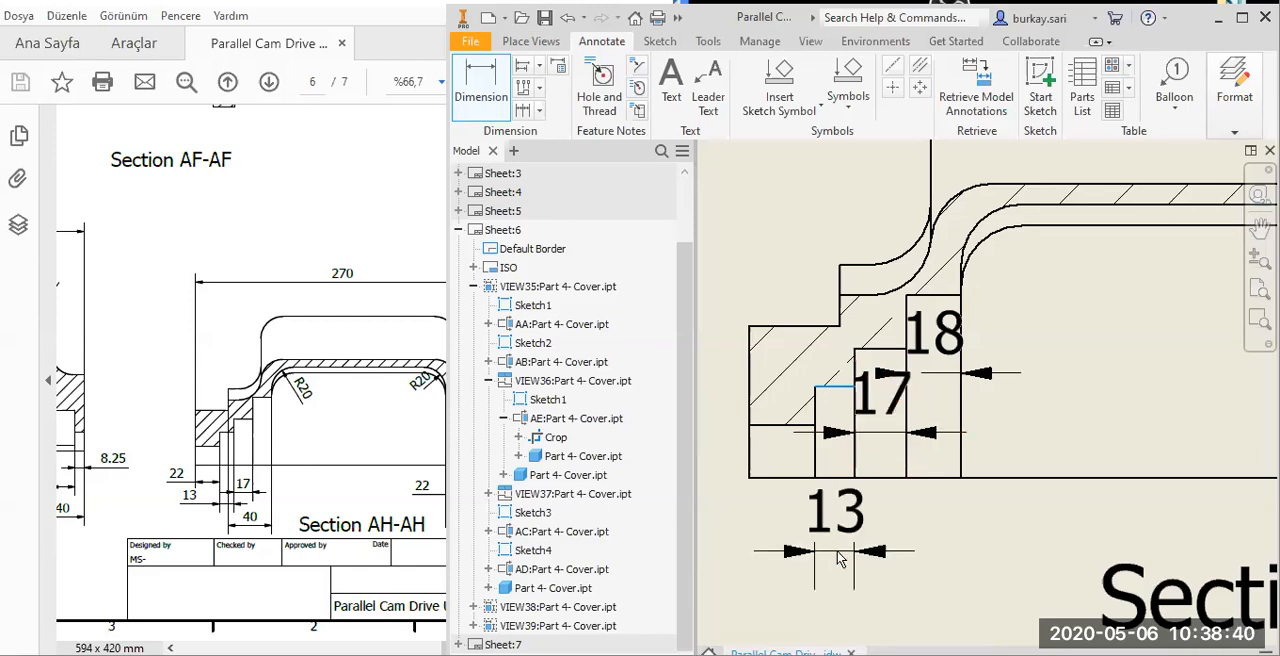
pyautogui.click(837, 551)
pyautogui.press('Return')
# Dimension the overall width of the left stepped bore in Section AC-AC from the outer left face to the inner wall, below the step dimensions.
pyautogui.click(963, 447)
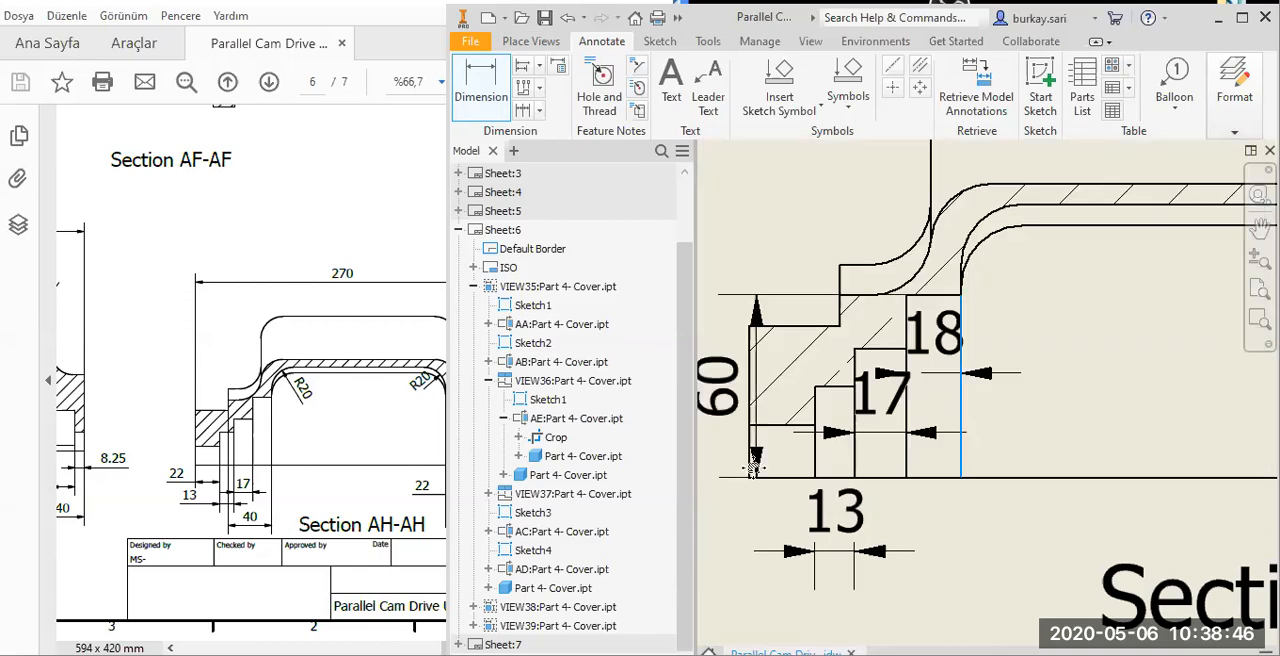
pyautogui.click(751, 466)
pyautogui.scroll(5, 850, 500)
pyautogui.moveTo(847, 510); pyautogui.dragTo(867, 450, button='middle')
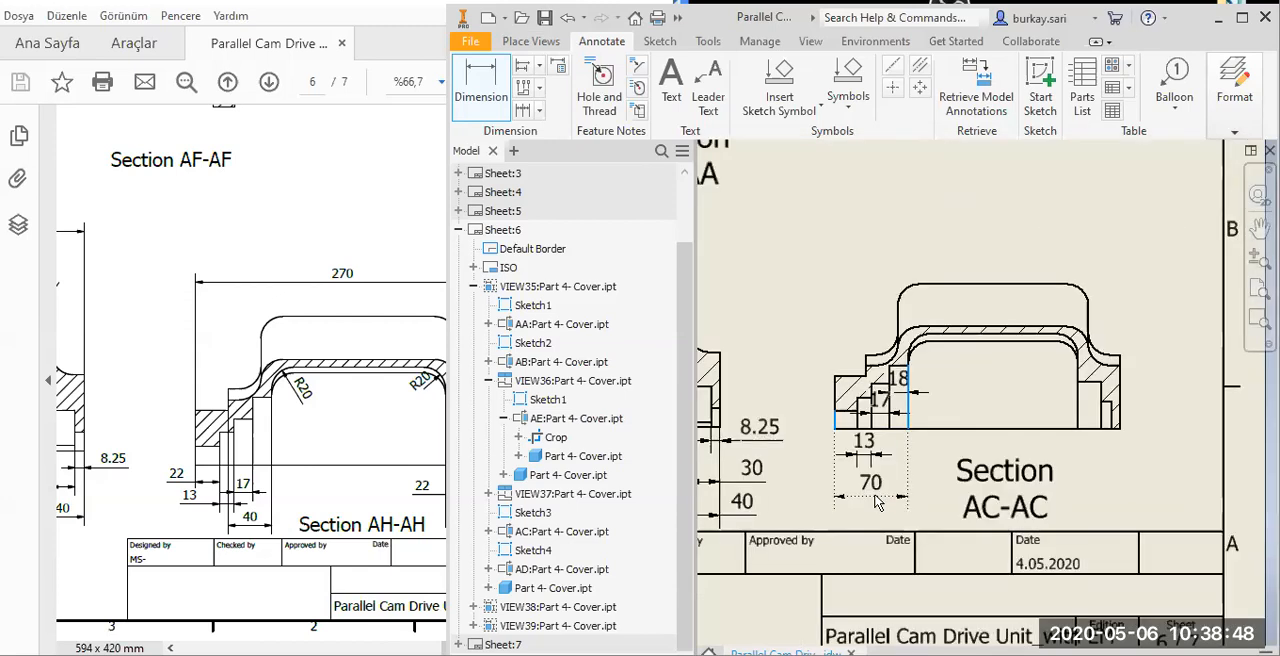
pyautogui.click(875, 502)
pyautogui.press('Return')
# Dimension the thickness of the right vertical wall in Section AD-AD, just above the R20 fillet.
pyautogui.moveTo(860, 375); pyautogui.dragTo(1076, 383, button='middle')
pyautogui.scroll(5, 955, 355)
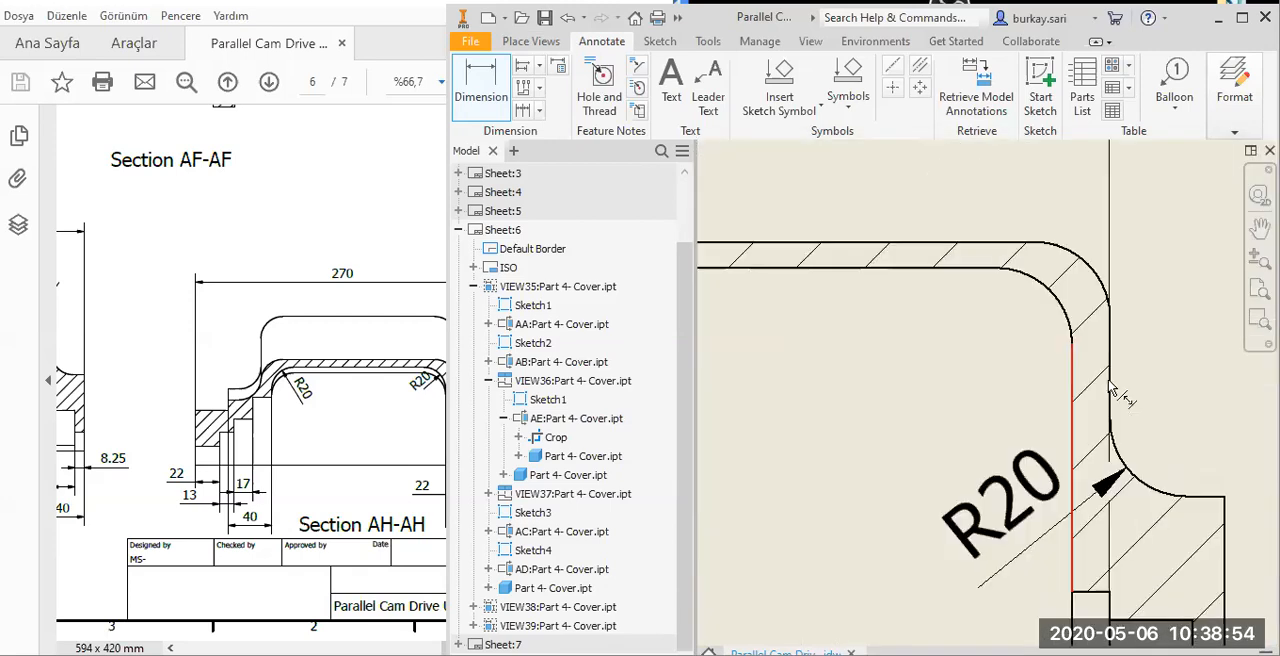
pyautogui.click(1109, 382)
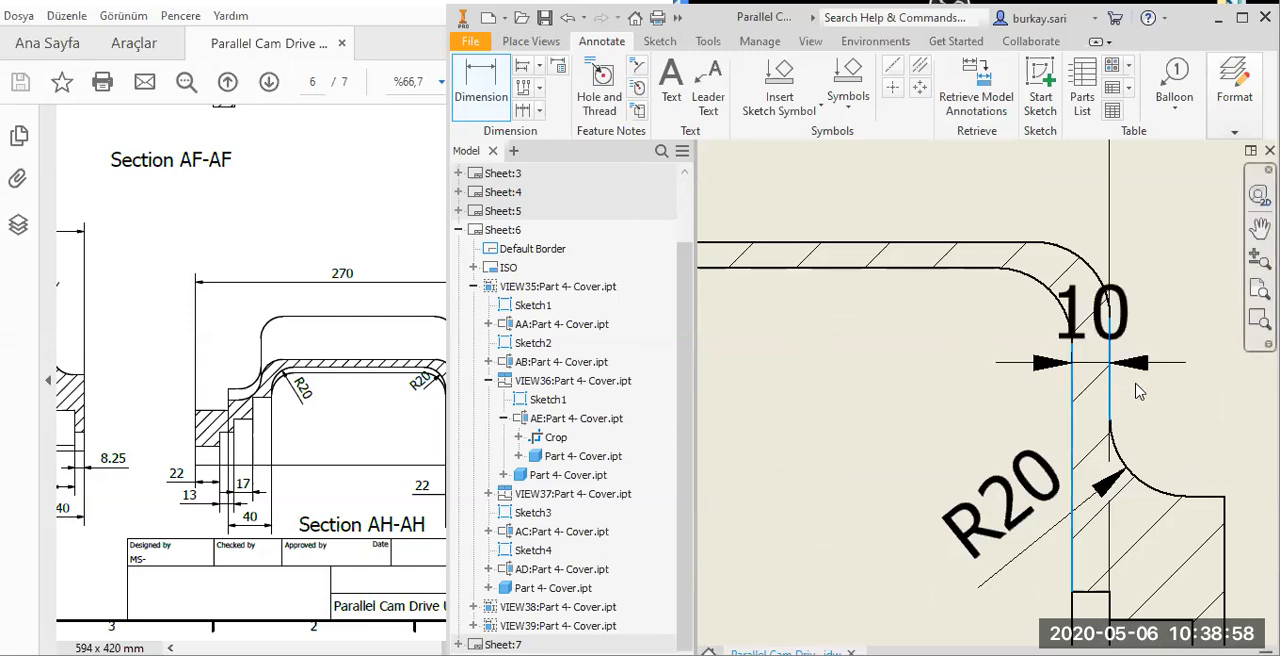
pyautogui.click(1131, 483)
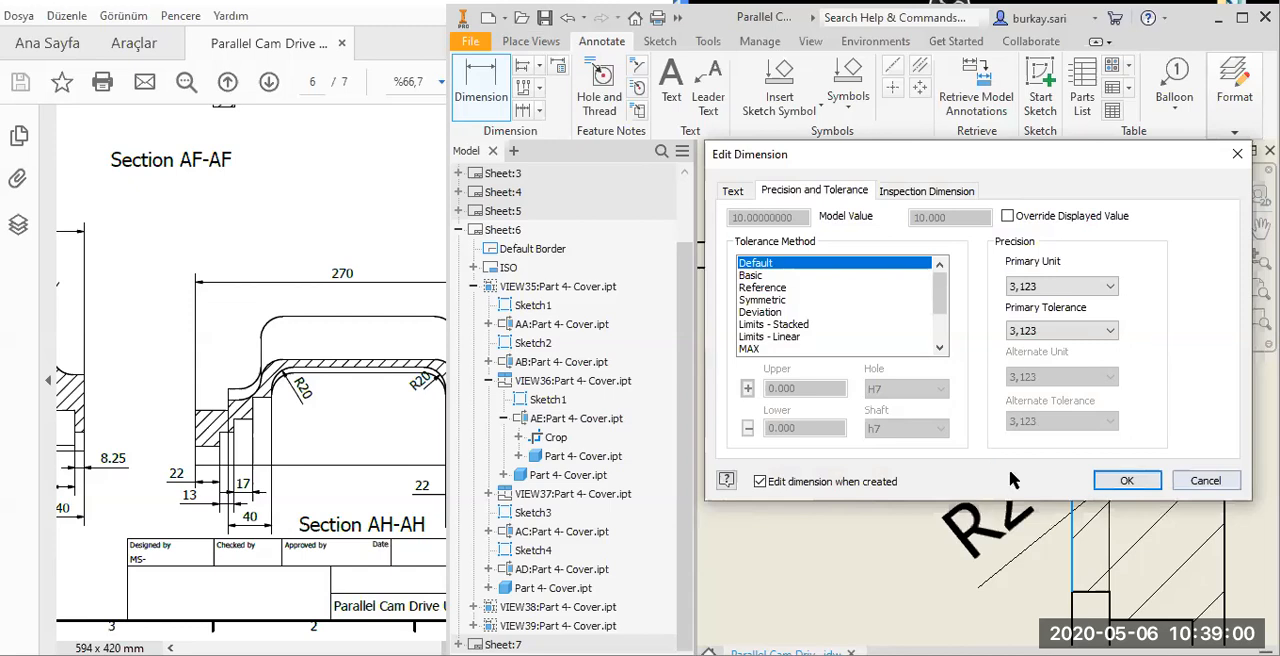
pyautogui.press('Return')
pyautogui.scroll(5, 1009, 479)
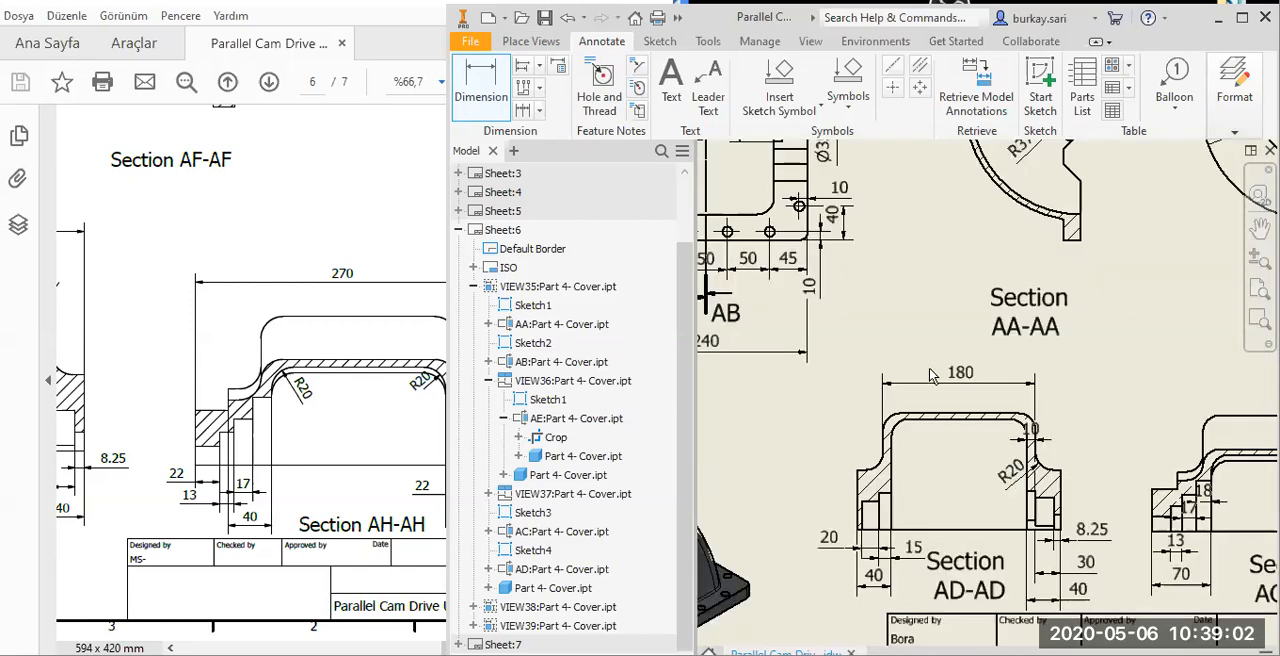
# Move the right wall's thickness dimension text in Section AD-AD outside the wall so it clears the hatching.
pyautogui.press('Home')
pyautogui.scroll(-7, 1000, 429)
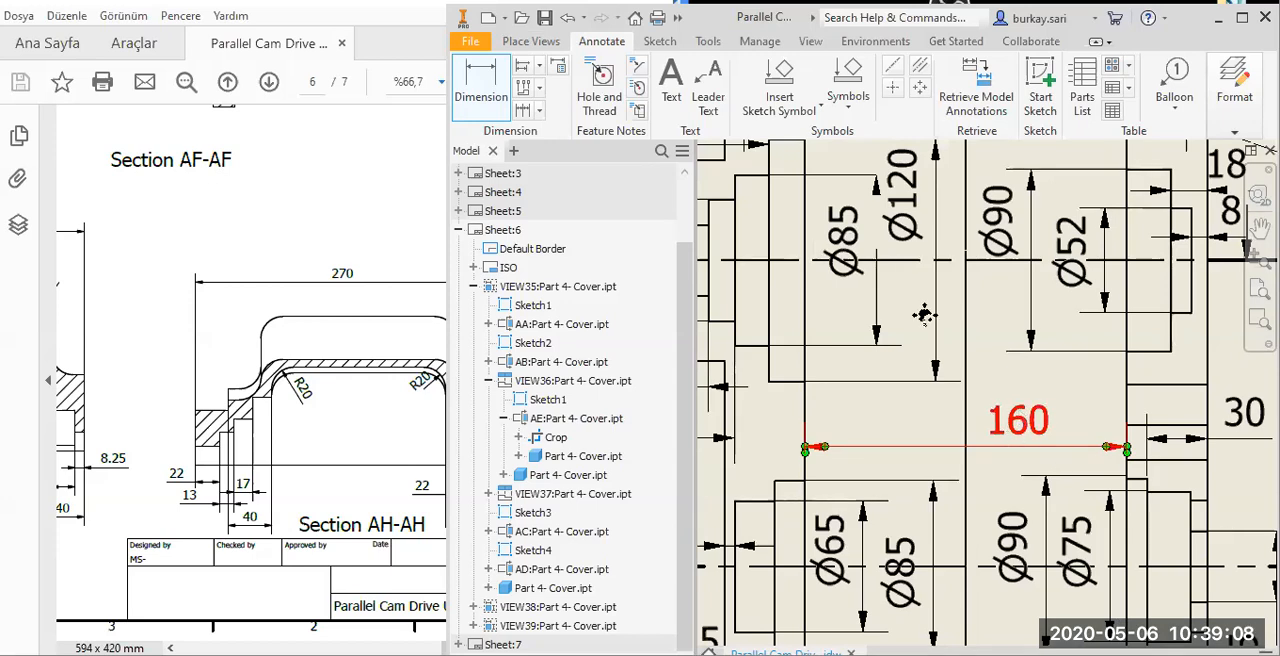
pyautogui.scroll(-5, 926, 315)
pyautogui.scroll(5, 988, 390)
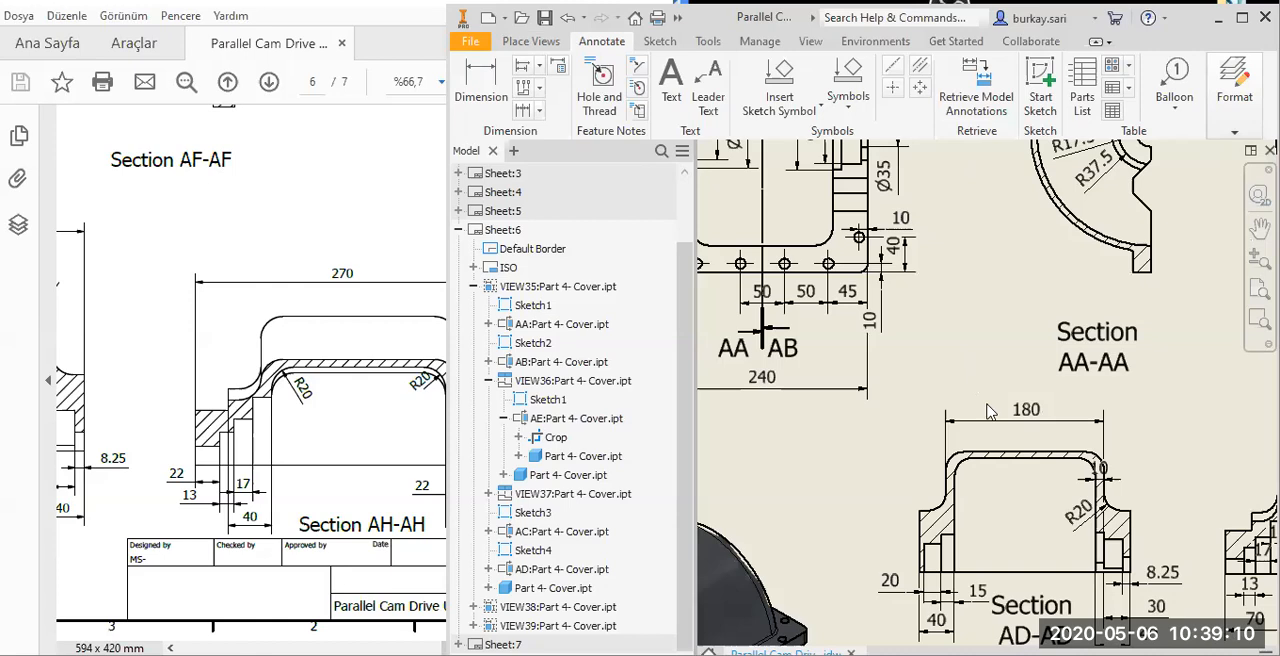
pyautogui.scroll(-4, 990, 408)
pyautogui.scroll(4, 985, 402)
pyautogui.scroll(5, 955, 355)
pyautogui.moveTo(954, 352); pyautogui.dragTo(1021, 321)
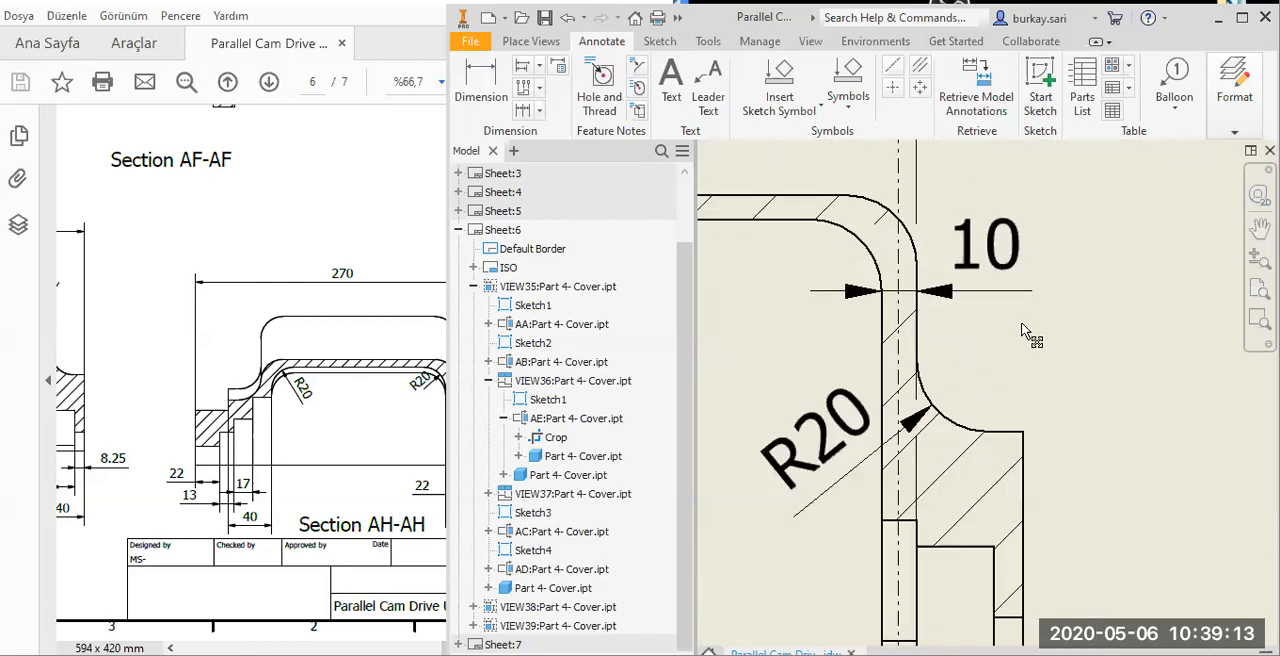
pyautogui.scroll(-4, 871, 358)
# Dimension the thickness of the left vertical wall in Section AD-AD.
pyautogui.moveTo(870, 352); pyautogui.dragTo(916, 358, button='middle')
pyautogui.press('d')
pyautogui.click(841, 350)
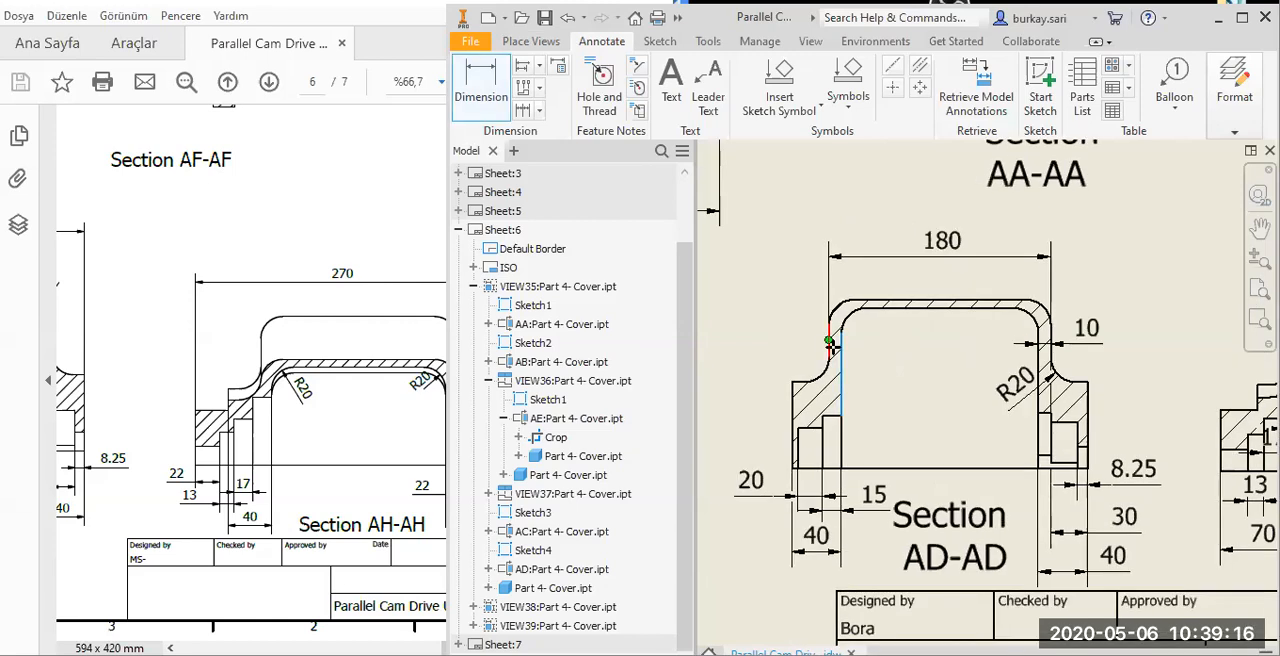
pyautogui.click(831, 352)
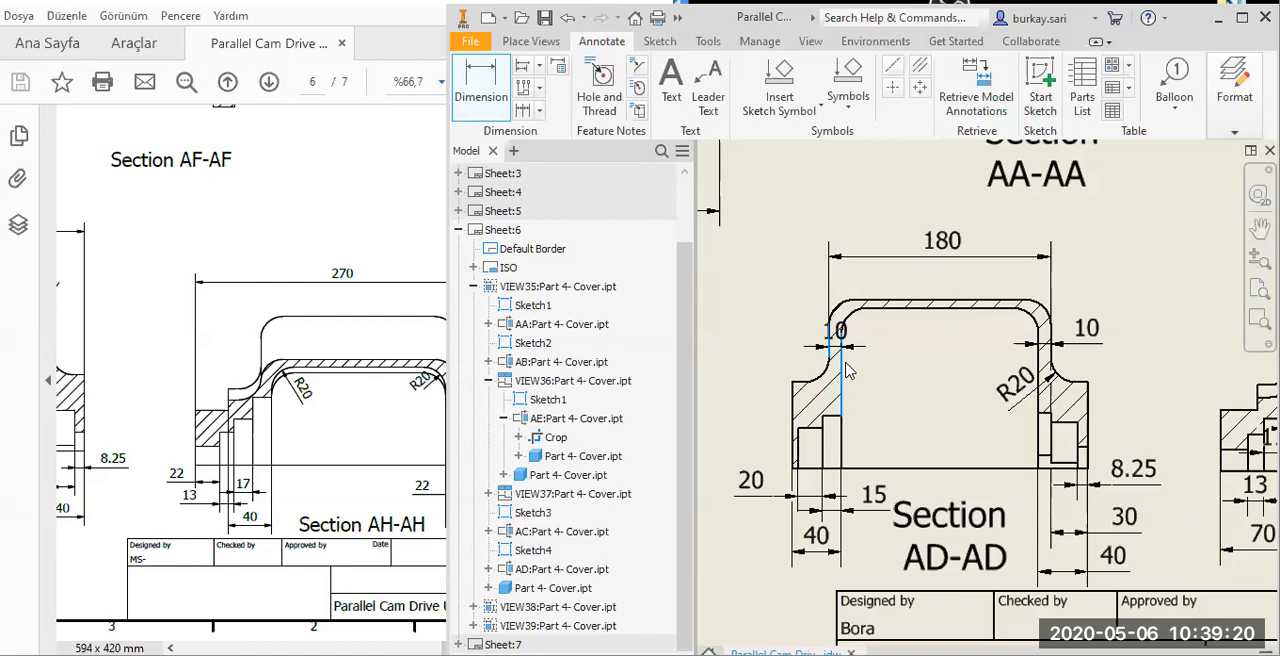
pyautogui.click(845, 370)
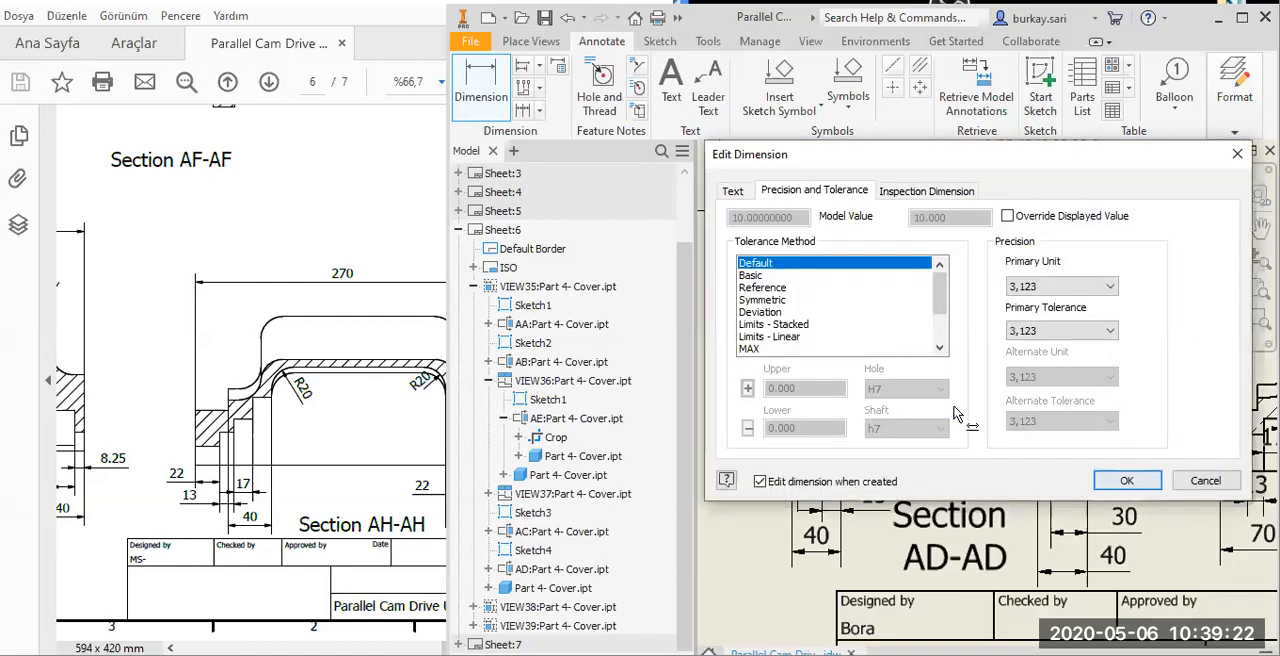
pyautogui.press('Return')
# Move the left wall's thickness dimension text in Section AD-AD to the outside of the wall.
pyautogui.scroll(3, 830, 335)
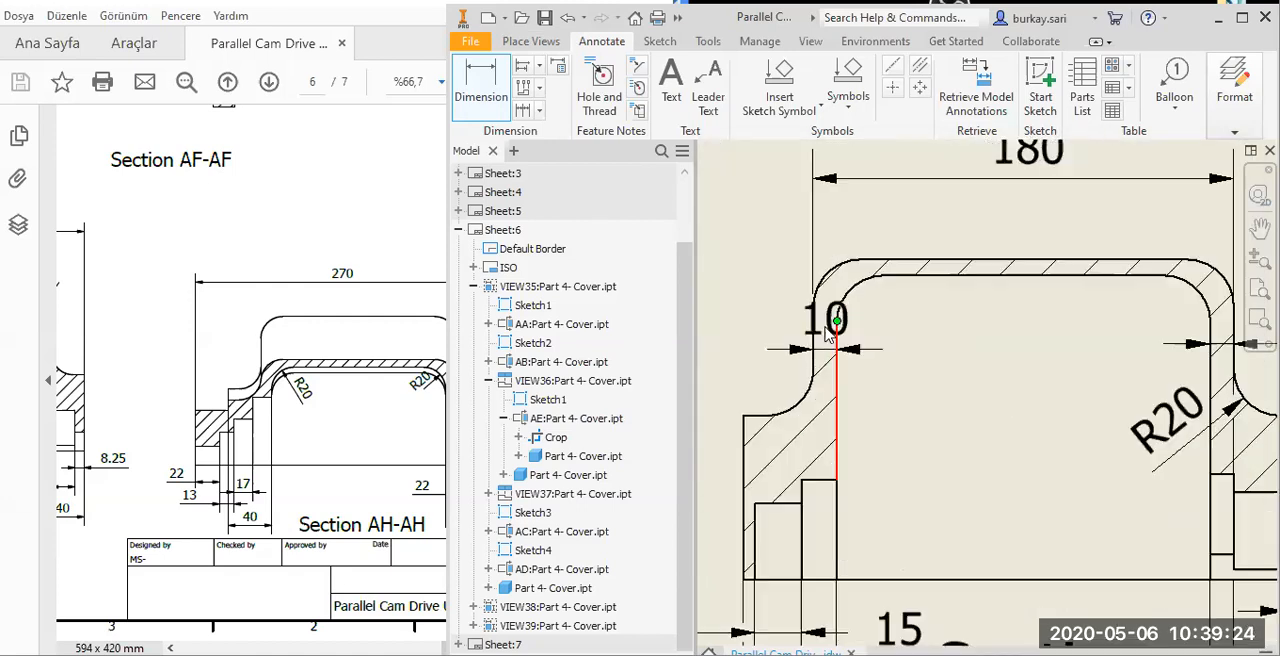
pyautogui.doubleClick(826, 343)
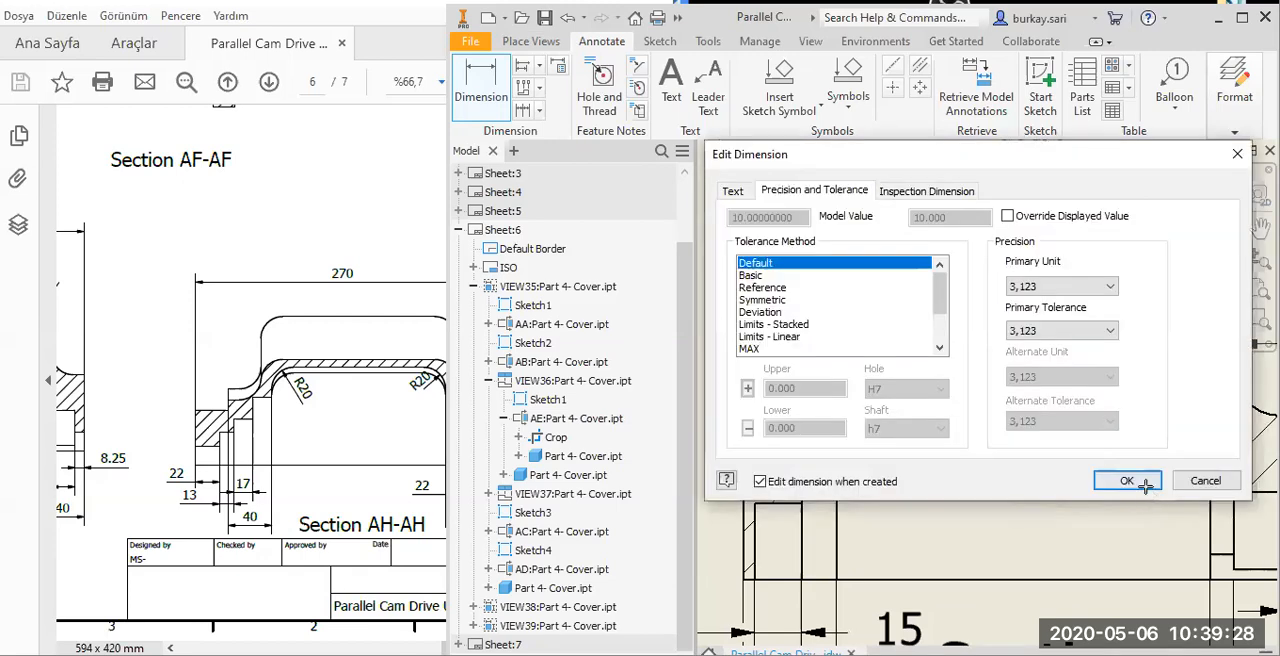
pyautogui.click(1143, 483)
pyautogui.moveTo(745, 343); pyautogui.dragTo(757, 327)
pyautogui.moveTo(1050, 434); pyautogui.dragTo(1032, 412, button='middle')
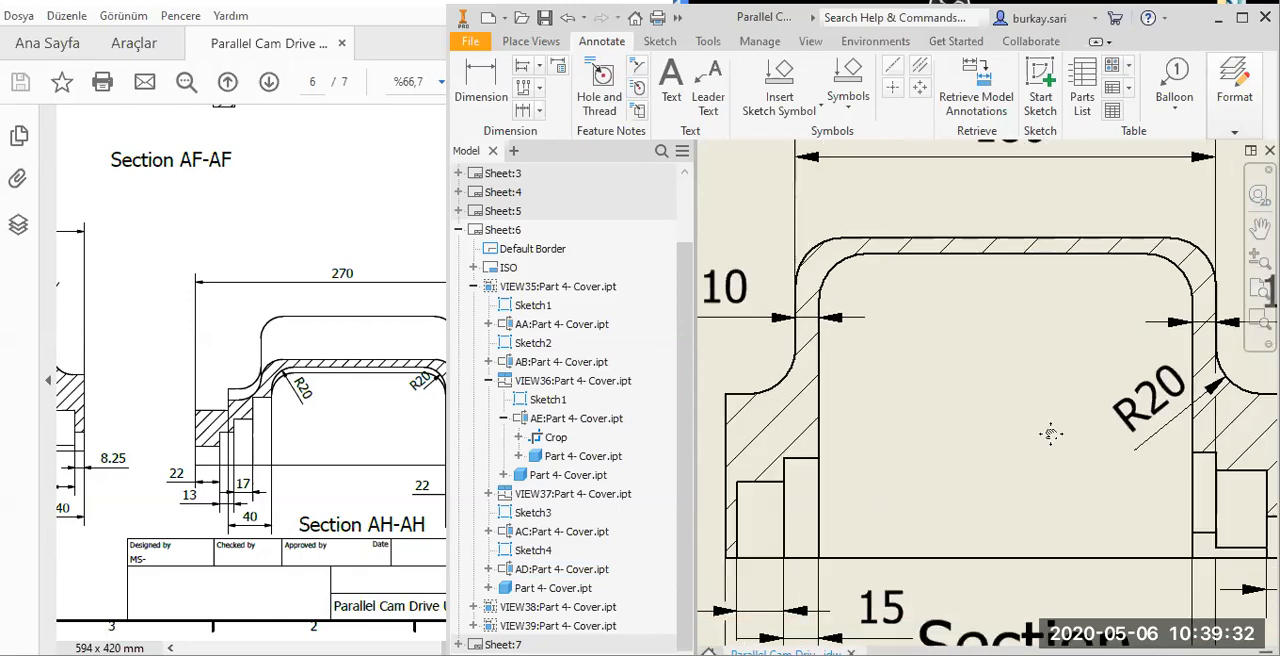
# Dimension the overall width of the right stepped bore in Section AC-AC from its inner edge to the outer right face, below the base line.
pyautogui.moveTo(870, 357); pyautogui.dragTo(797, 336, button='middle')
pyautogui.scroll(-5, 797, 336)
pyautogui.scroll(4, 980, 396)
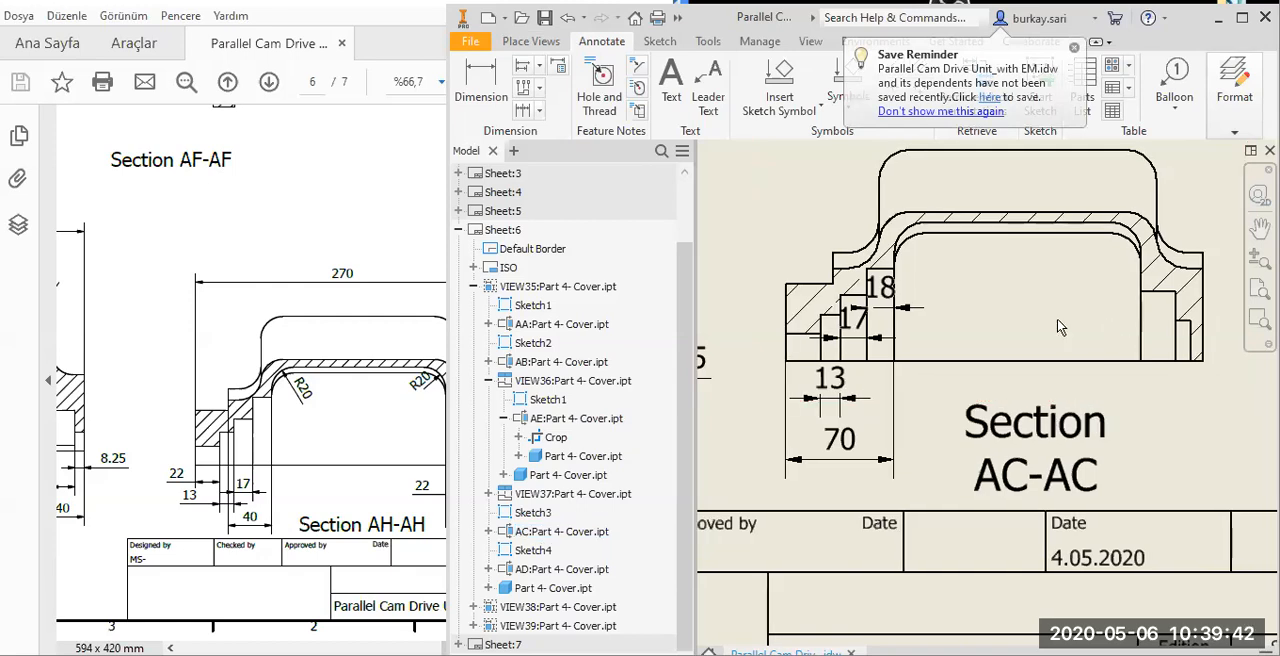
pyautogui.moveTo(1205, 314); pyautogui.dragTo(1108, 321, button='middle')
pyautogui.click(1107, 321)
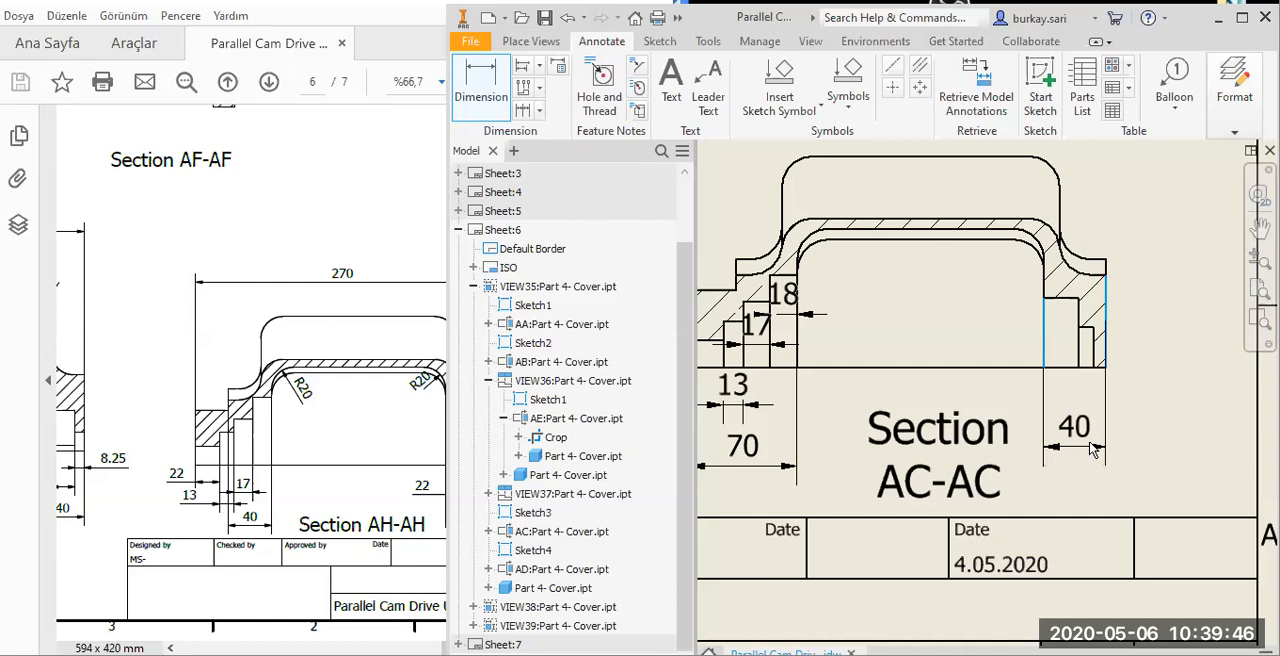
pyautogui.click(1098, 451)
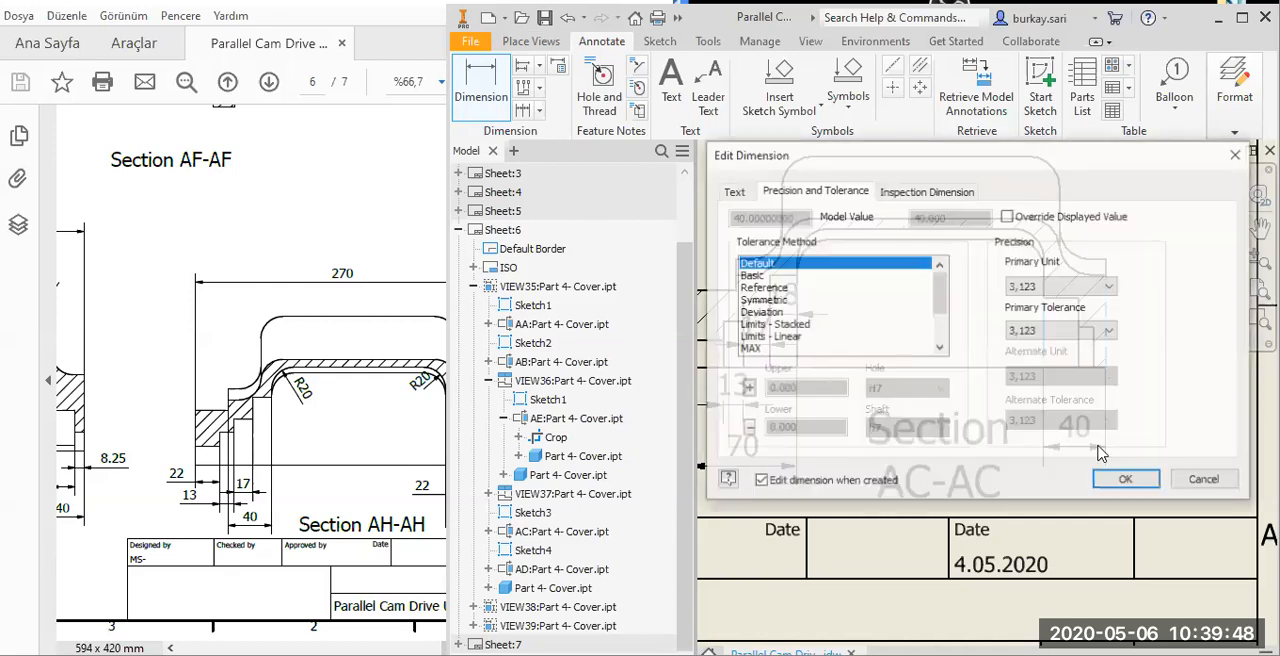
pyautogui.press('Return')
# Dimension the width of the lower, outer step of the right bore in Section AC-AC, between the base line and the overall width dimension.
pyautogui.scroll(5, 1092, 337)
pyautogui.click(1090, 325)
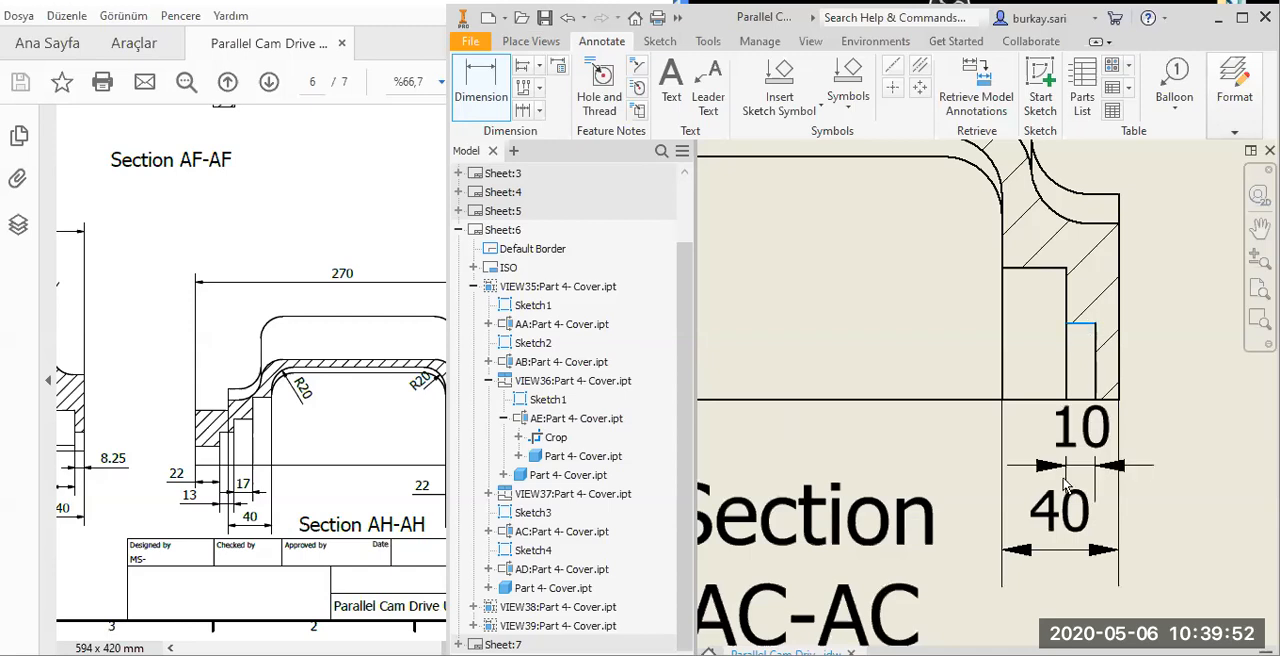
pyautogui.click(1114, 480)
pyautogui.click(1114, 478)
pyautogui.click(1035, 268)
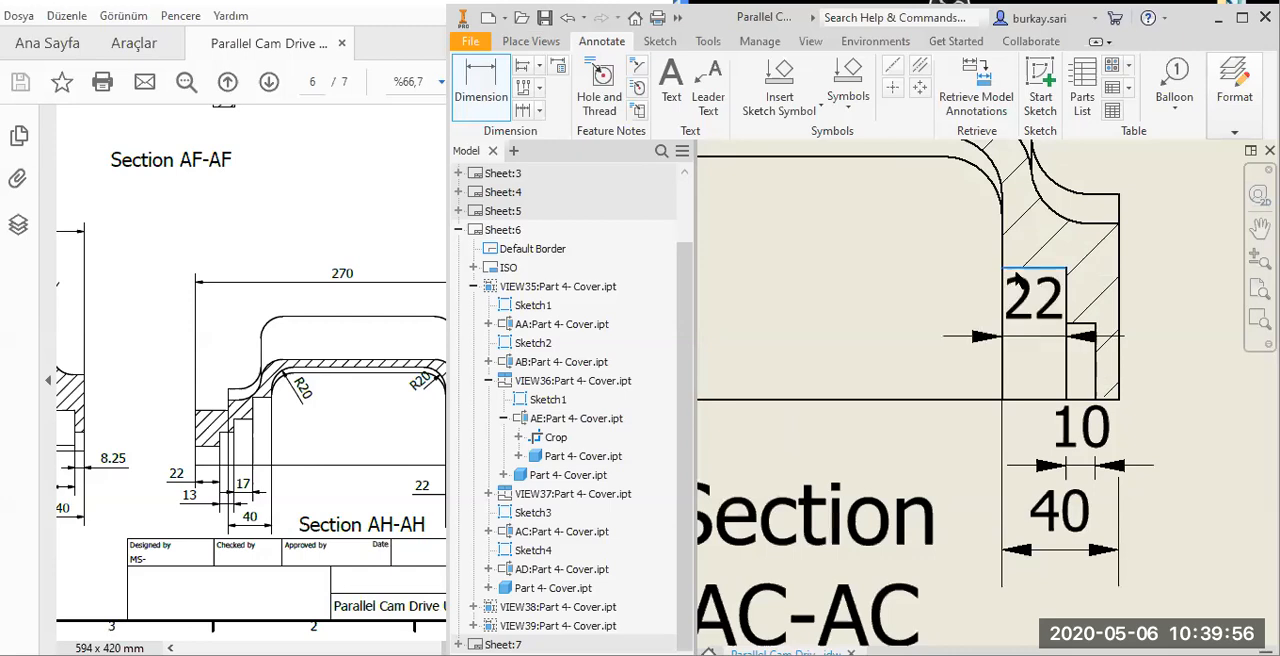
pyautogui.press('Escape')
pyautogui.press('Escape')
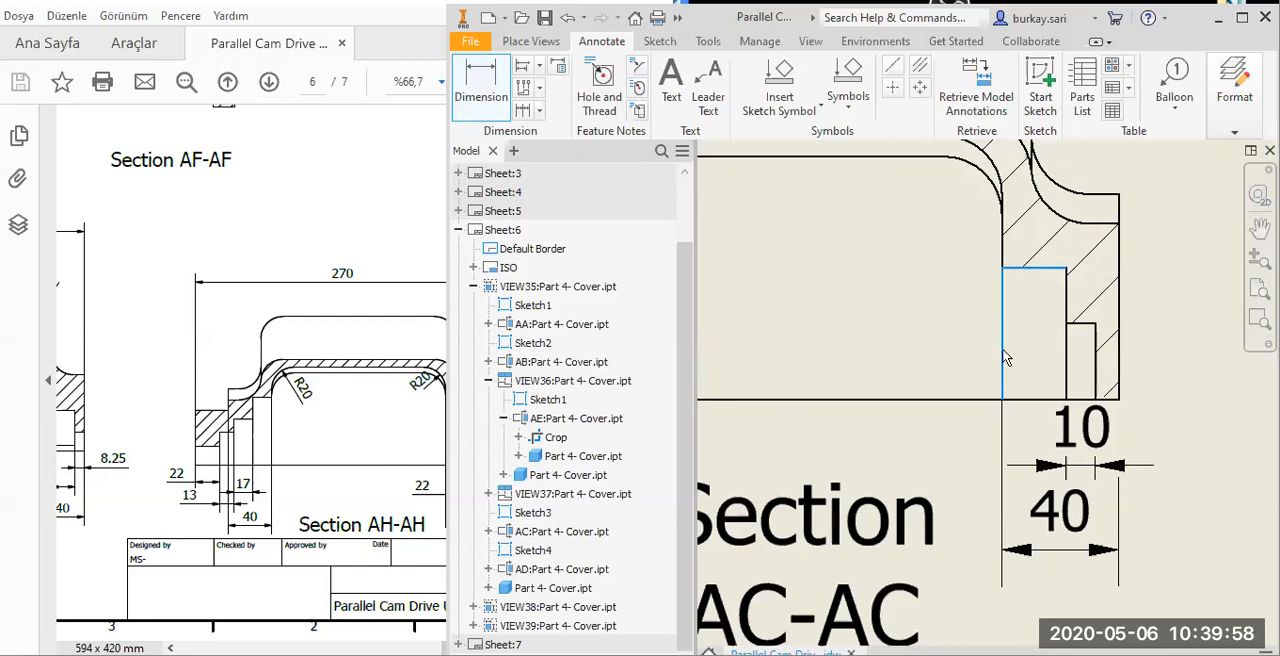
# Dimension the width of the taller, inner step of the right bore in Section AC-AC, just above the base line.
pyautogui.press('d')
pyautogui.click(1016, 276)
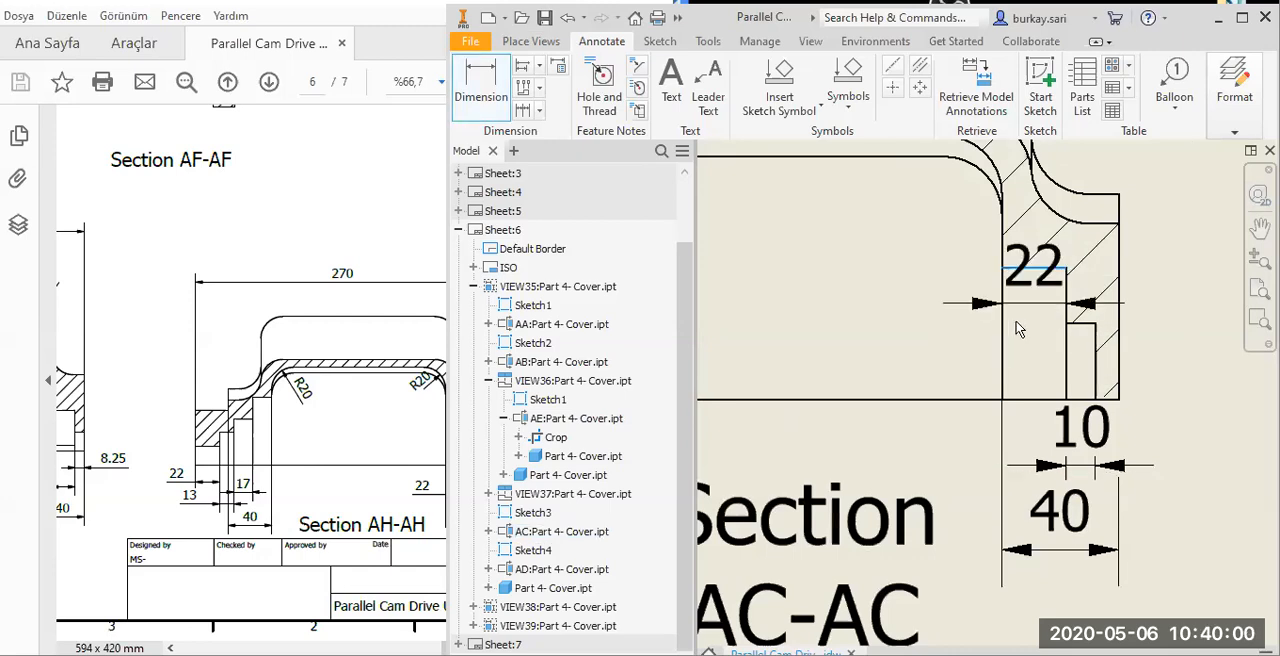
pyautogui.click(1024, 356)
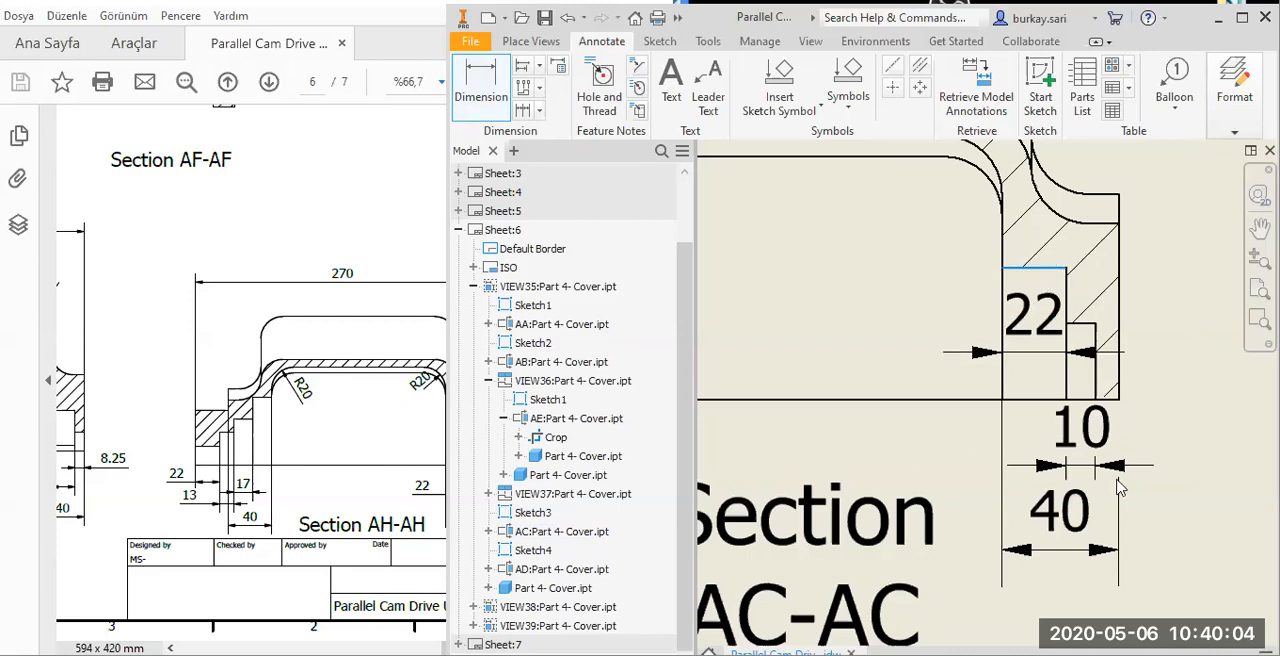
pyautogui.click(1157, 477)
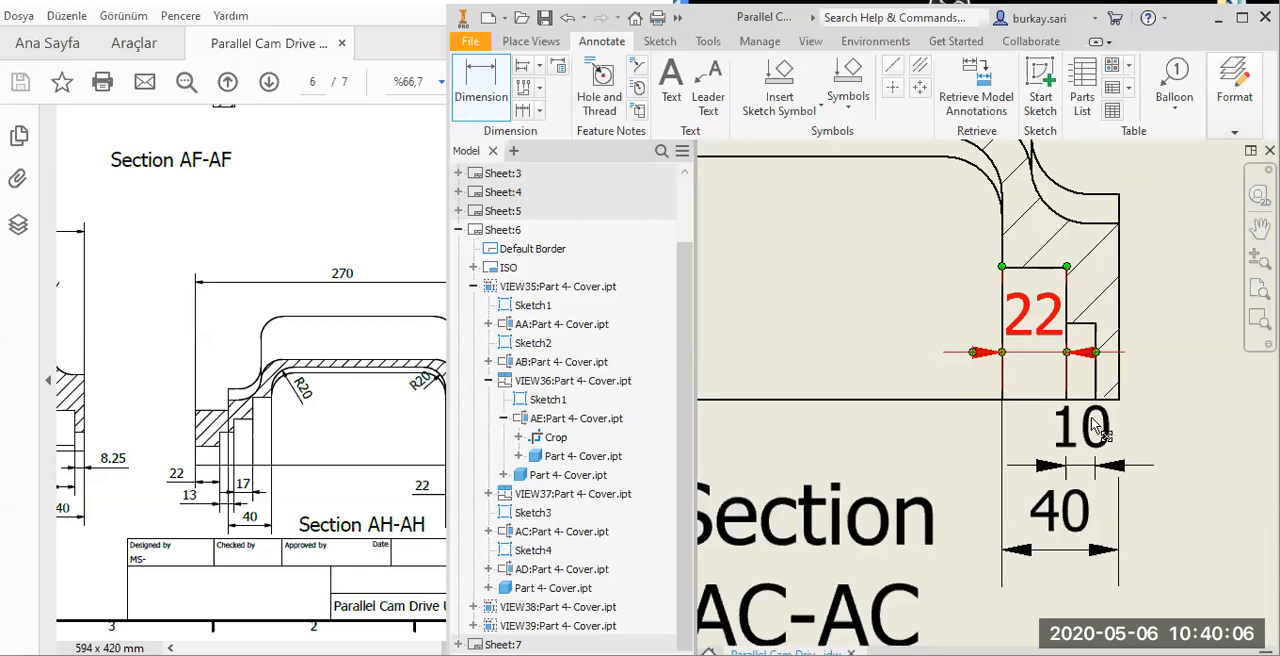
# Move the texts of the three width dimensions at the right bore of Section AC-AC clear of the outline, and save the drawing.
pyautogui.moveTo(1082, 430); pyautogui.dragTo(1180, 449)
pyautogui.click(1176, 483)
pyautogui.moveTo(1159, 500); pyautogui.dragTo(1044, 429, button='middle')
pyautogui.moveTo(950, 445); pyautogui.dragTo(1093, 476)
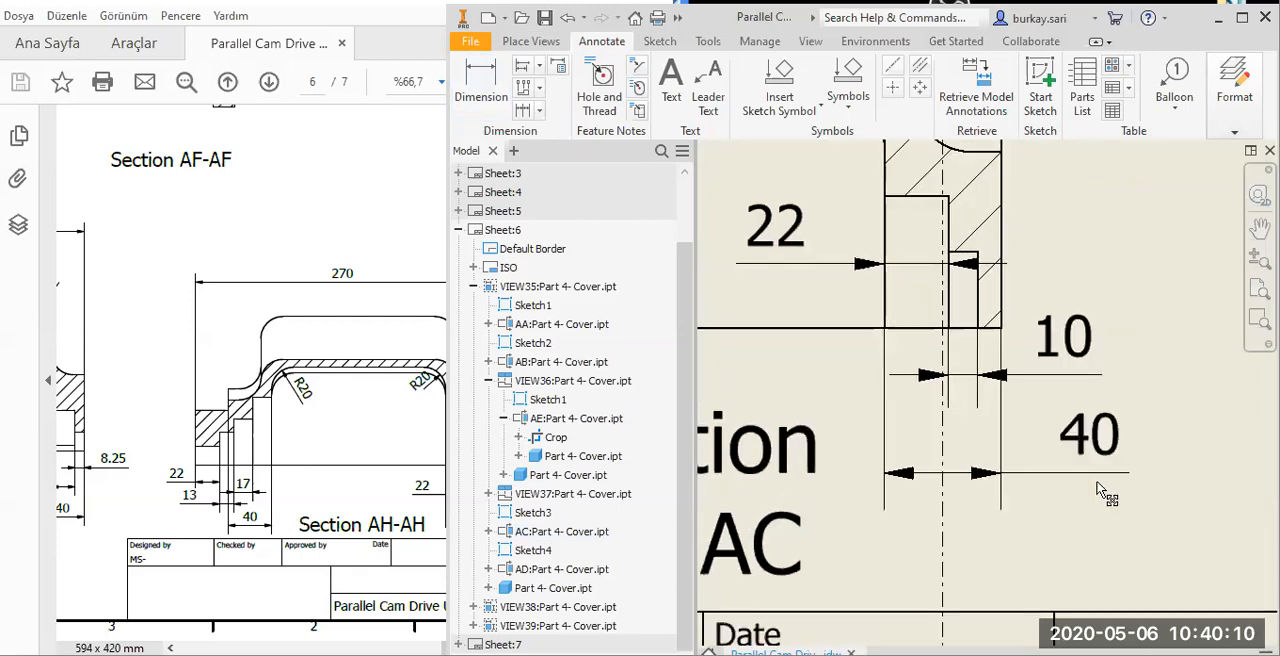
pyautogui.scroll(-4, 1078, 362)
pyautogui.scroll(-2, 1078, 362)
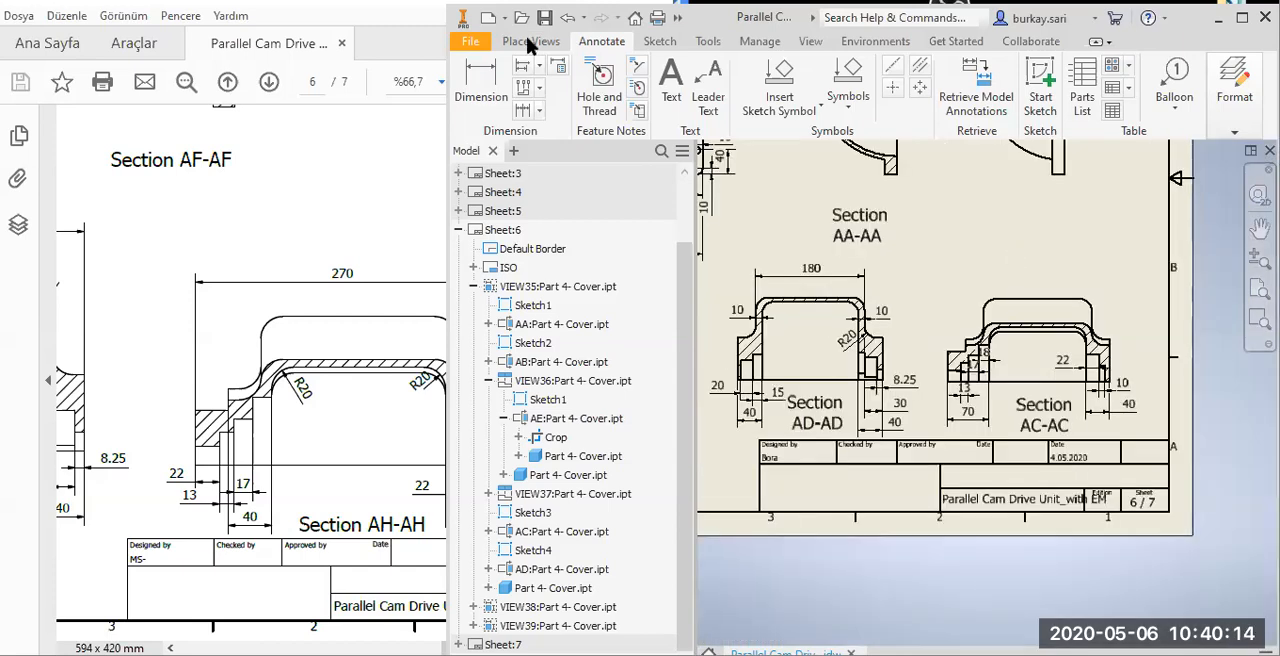
pyautogui.click(548, 18)
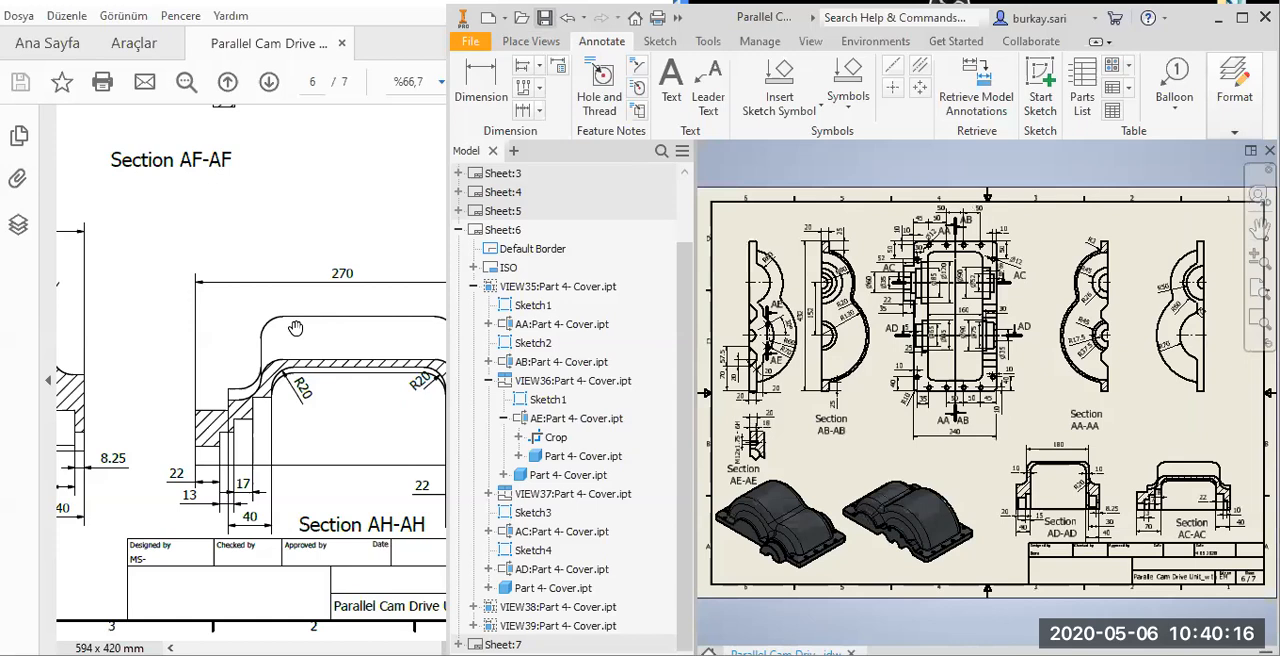
# Compare the reference PDF's page 6 with the cover sheet, and examine the flange and spacer drawings on page 7.
pyautogui.click(358, 383)
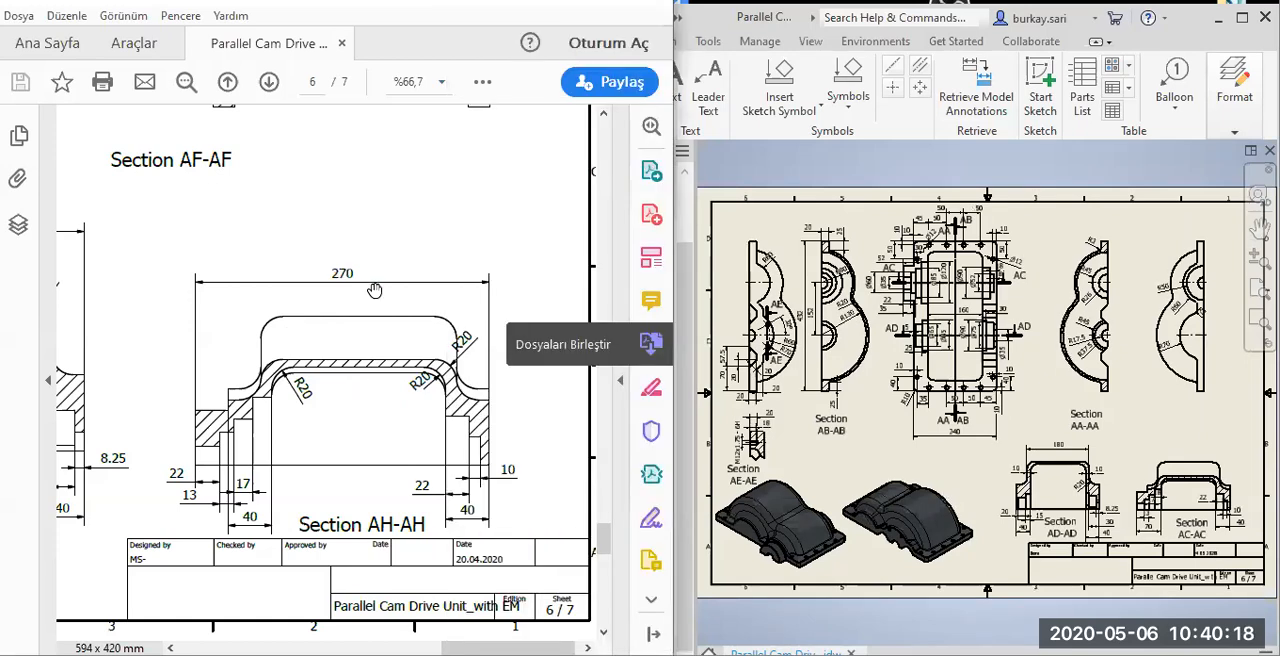
pyautogui.keyDown('ctrl'); pyautogui.scroll(-1, 367, 326); pyautogui.keyUp('ctrl')
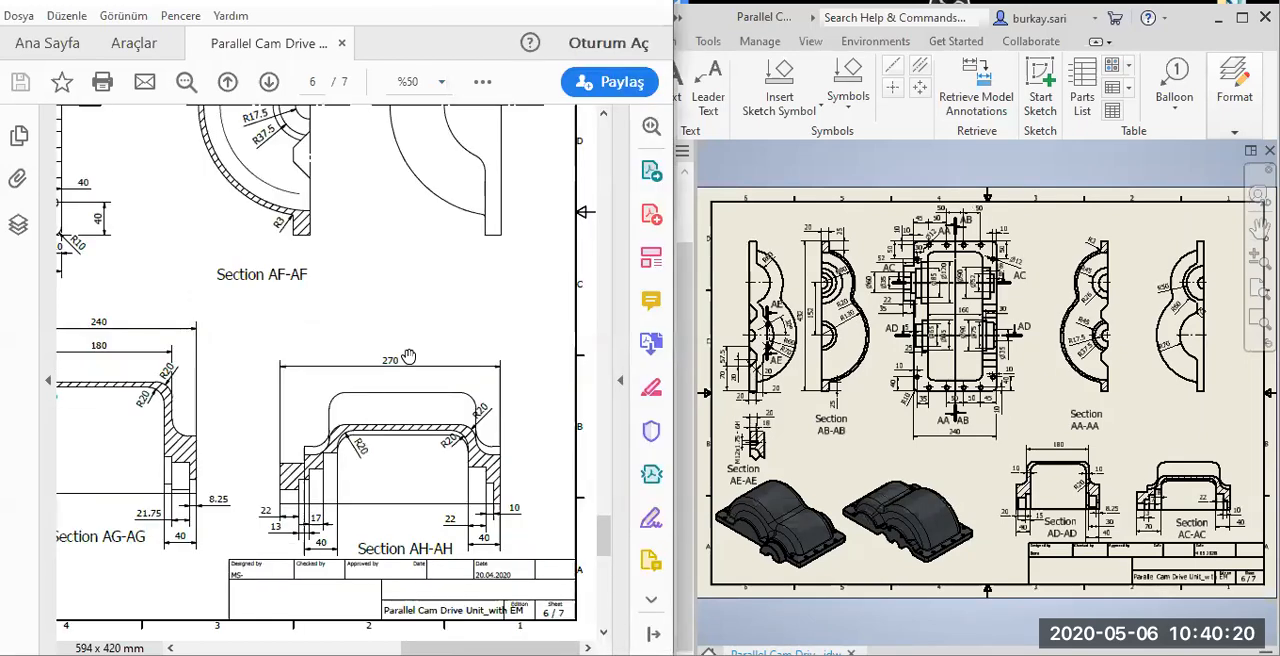
pyautogui.keyDown('ctrl'); pyautogui.scroll(-2, 408, 357); pyautogui.keyUp('ctrl')
pyautogui.click(774, 162)
pyautogui.click(459, 231)
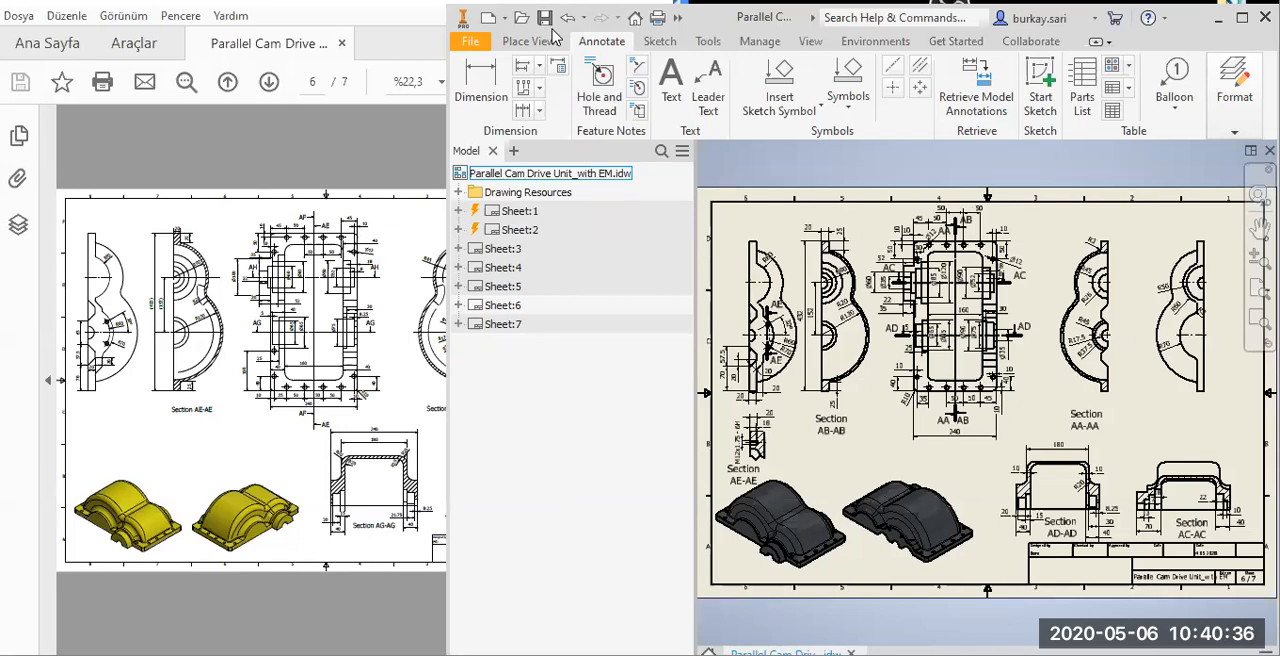
pyautogui.click(197, 348)
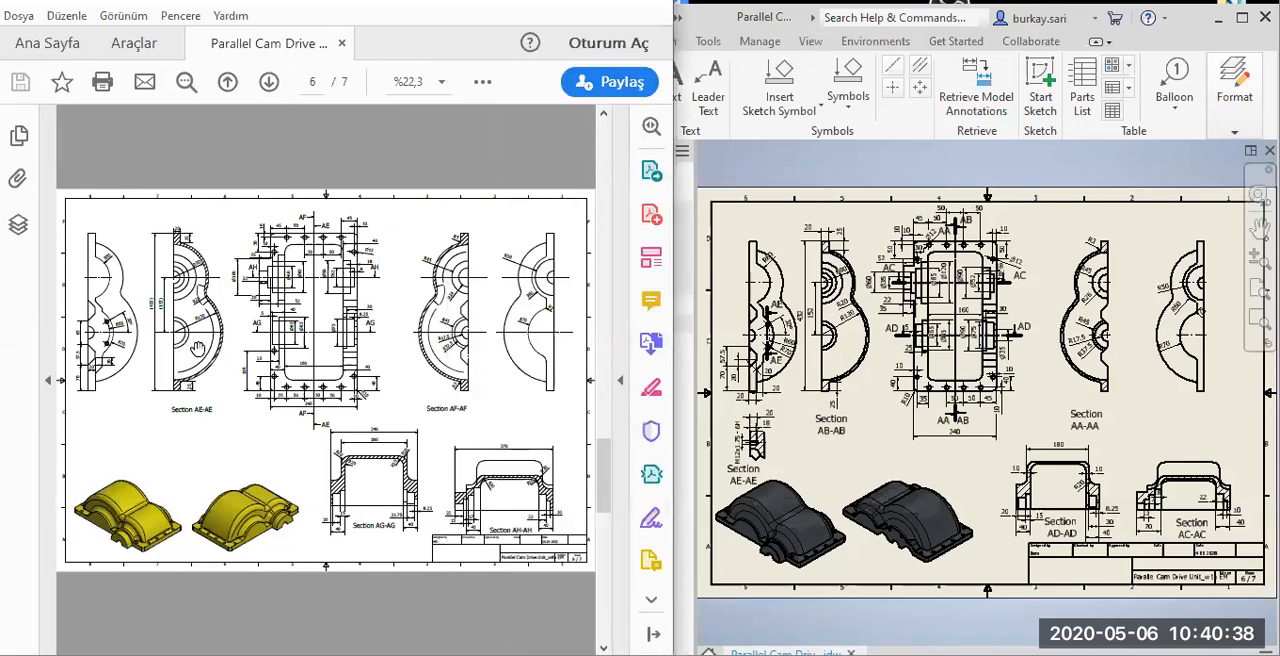
pyautogui.scroll(-2, 200, 360)
pyautogui.keyDown('ctrl'); pyautogui.scroll(4, 211, 401); pyautogui.keyUp('ctrl')
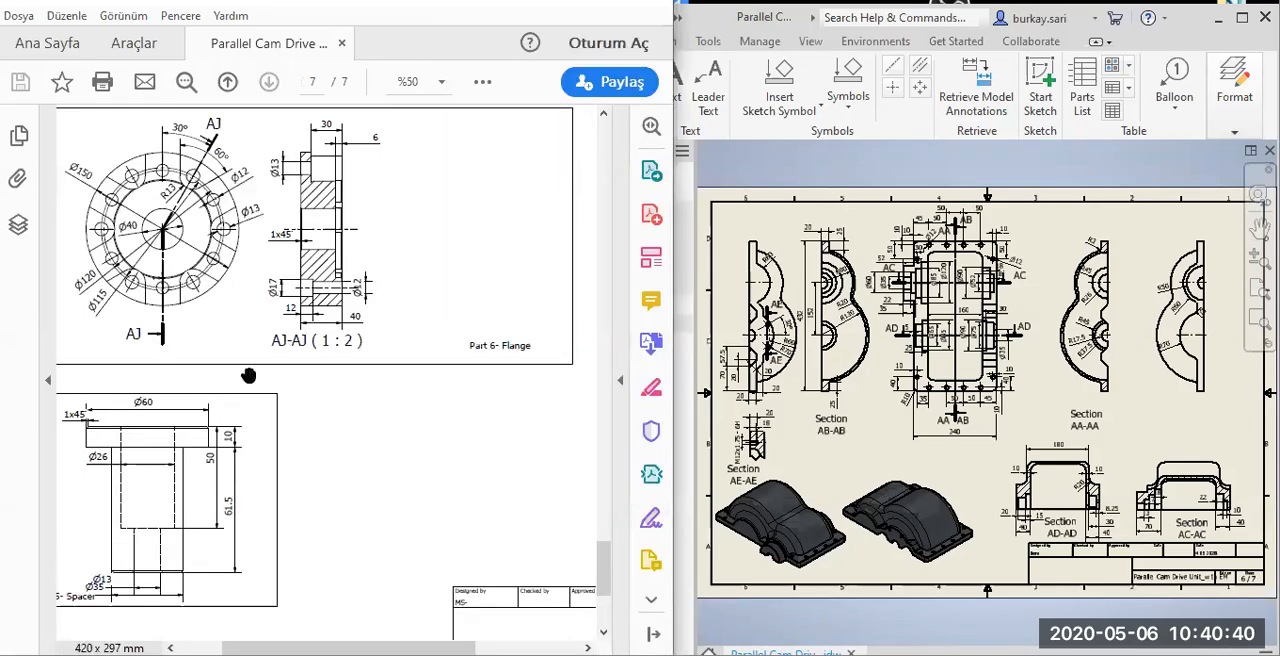
pyautogui.scroll(-1, 265, 401)
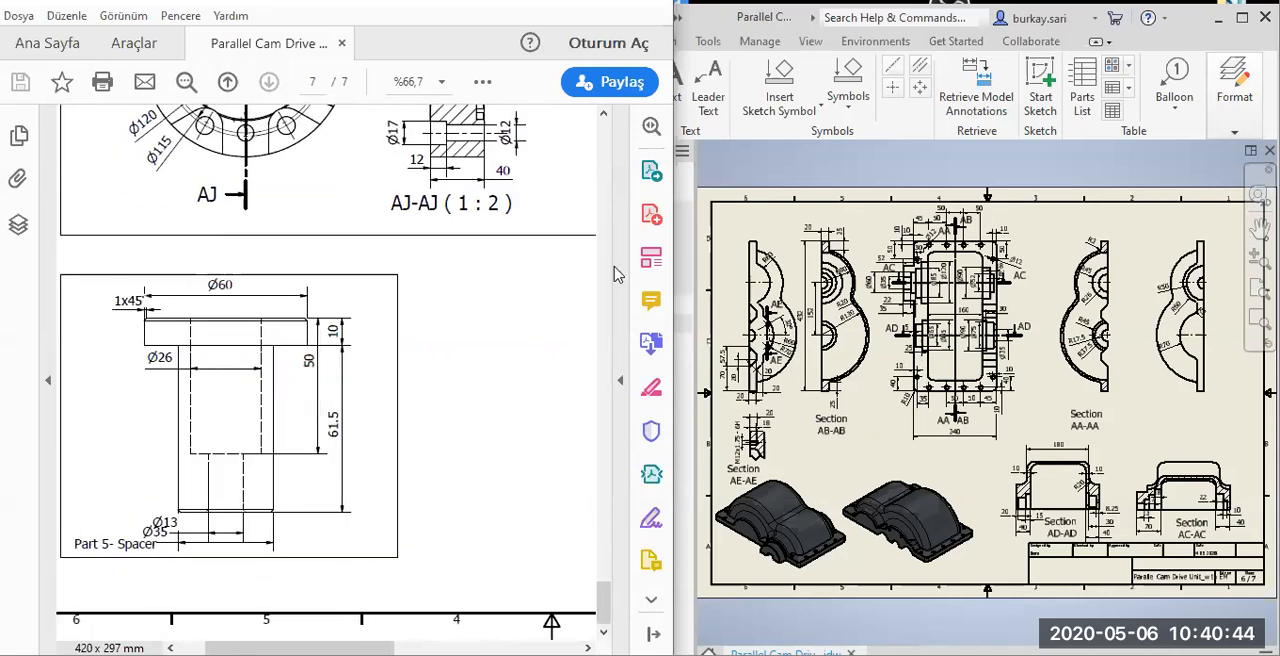
# Switch back to Inventor and activate Sheet:1 and Sheet:2 in turn to refresh their views.
pyautogui.click(750, 426)
pyautogui.doubleClick(507, 211)
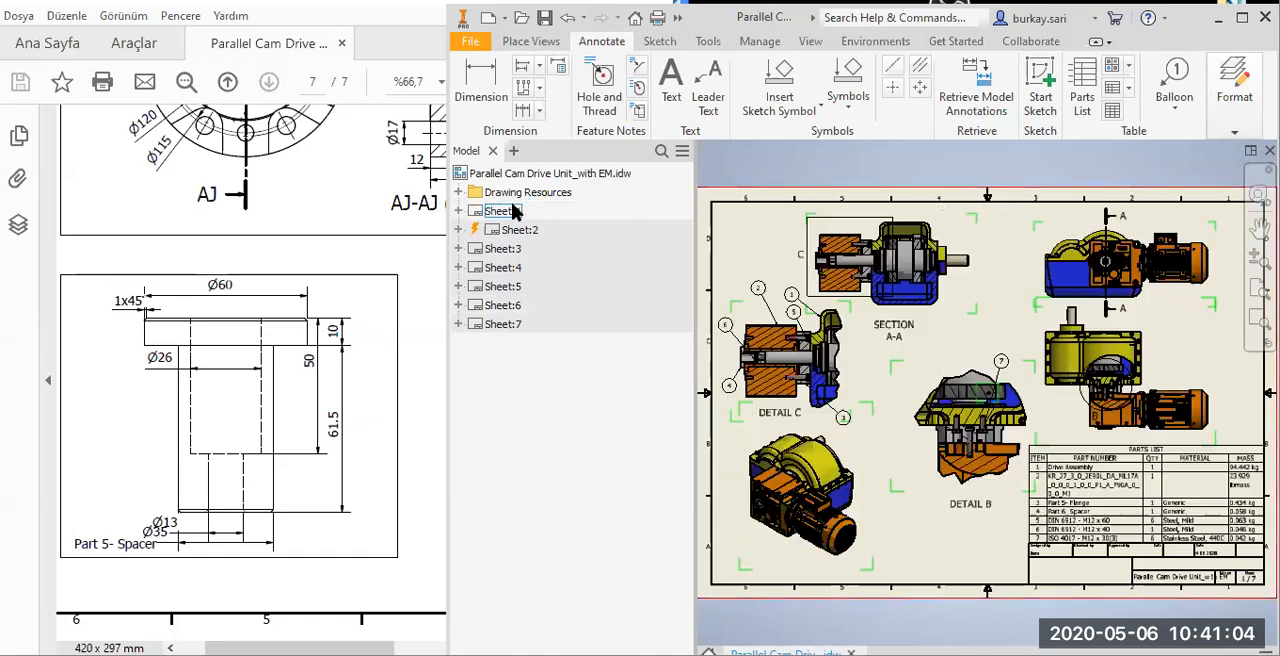
pyautogui.doubleClick(503, 230)
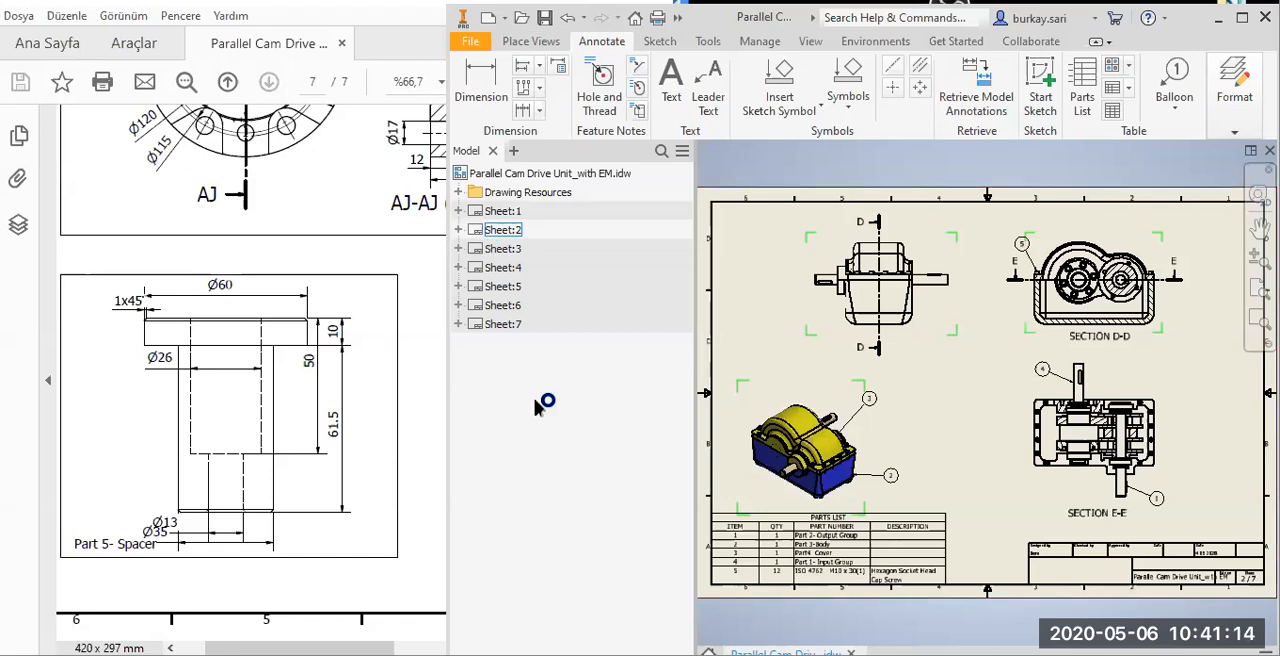
# Activate Sheet:7 and bring the flange drawing on page 7 of the reference PDF into view.
pyautogui.click(483, 326)
pyautogui.moveTo(348, 413); pyautogui.dragTo(337, 430)
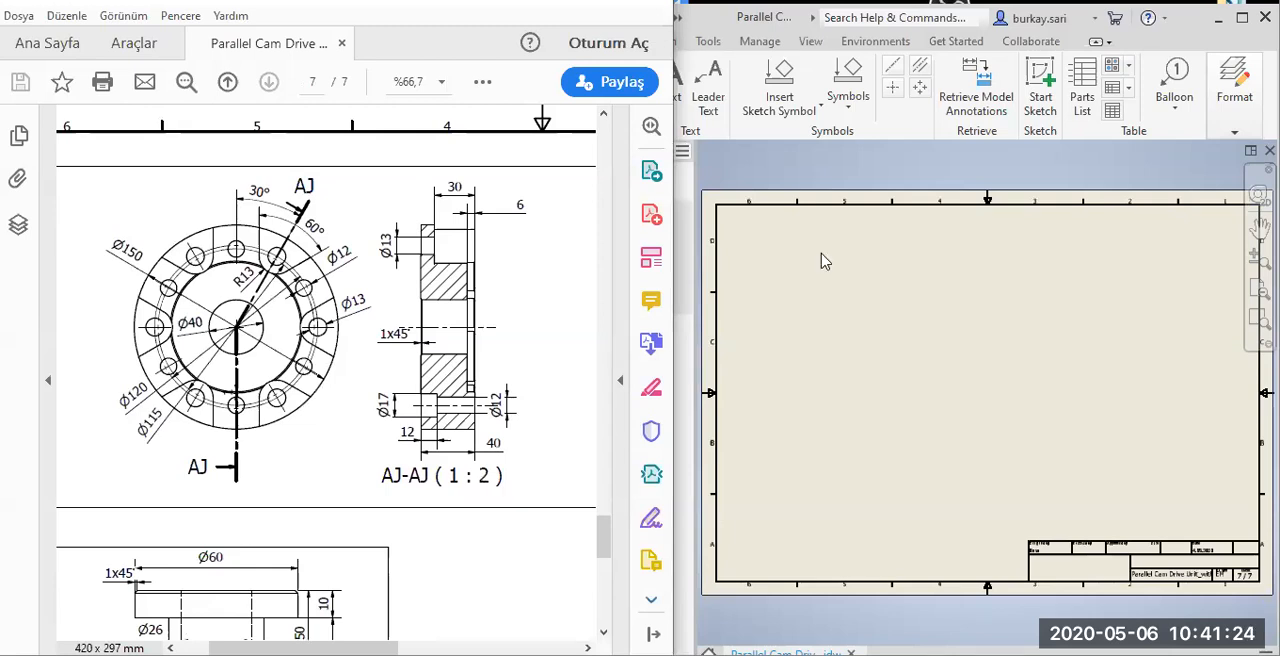
pyautogui.hotkey('alt', 'Tab')
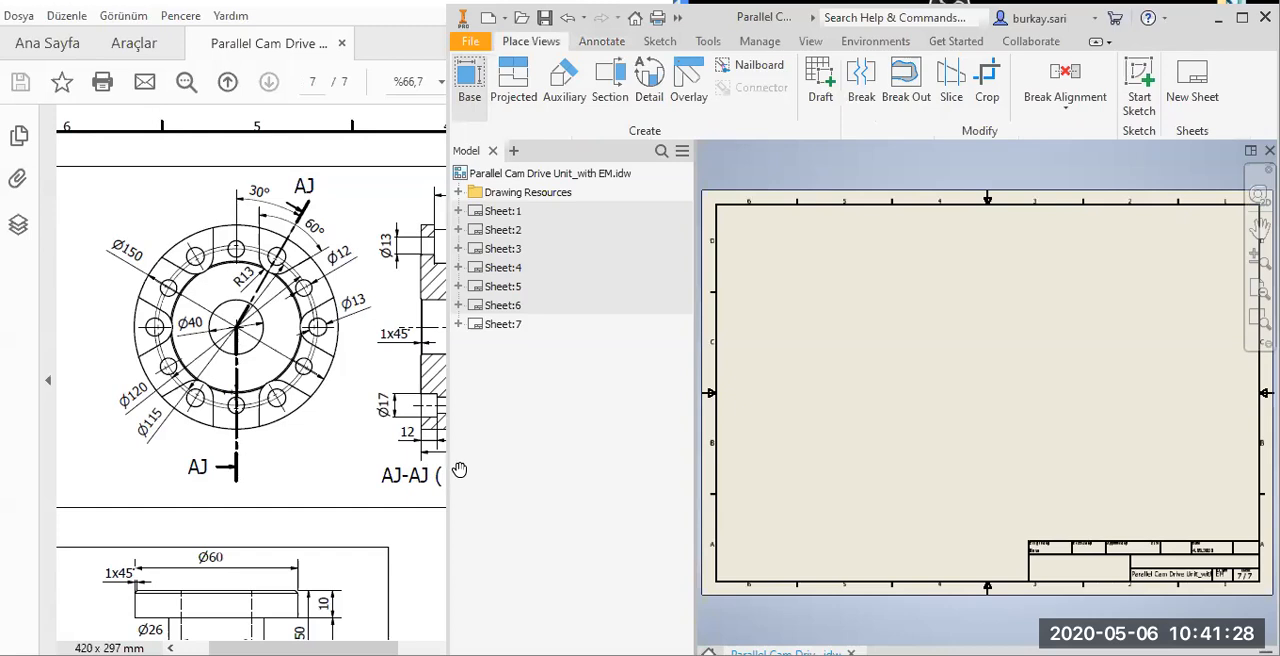
# Place a front base view of the flange part at scale 1 : 5 in the upper-left area of Sheet:7.
pyautogui.click(450, 434)
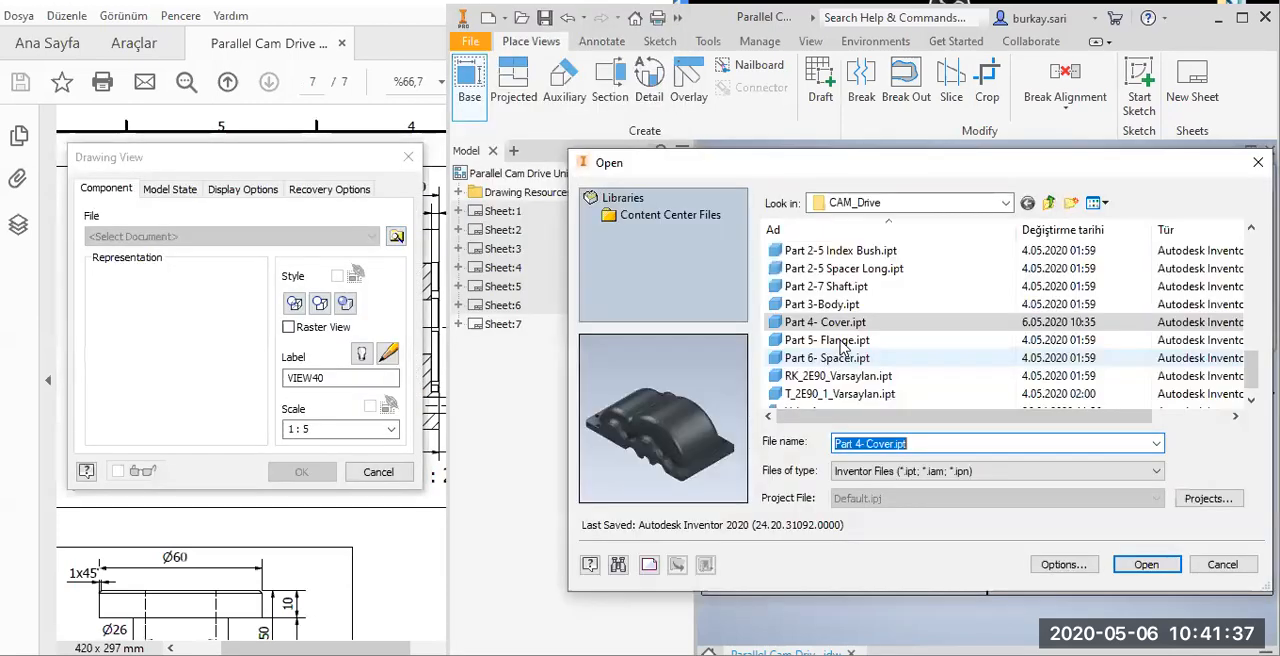
pyautogui.doubleClick(840, 341)
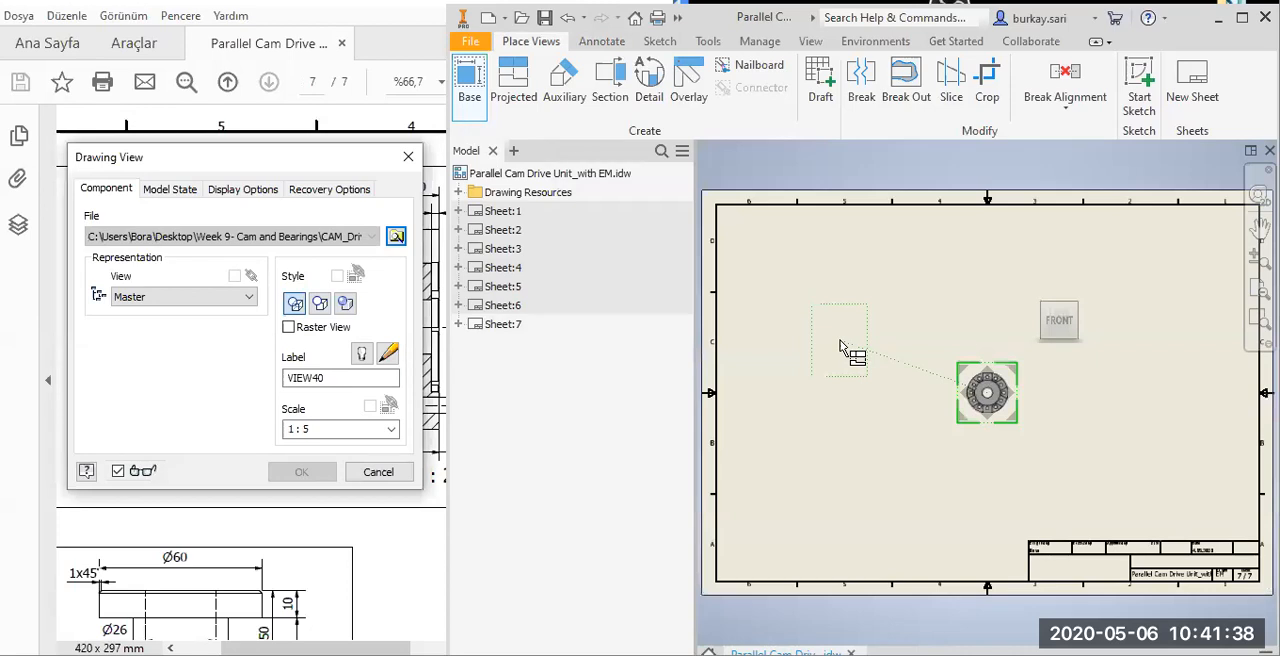
pyautogui.click(840, 300)
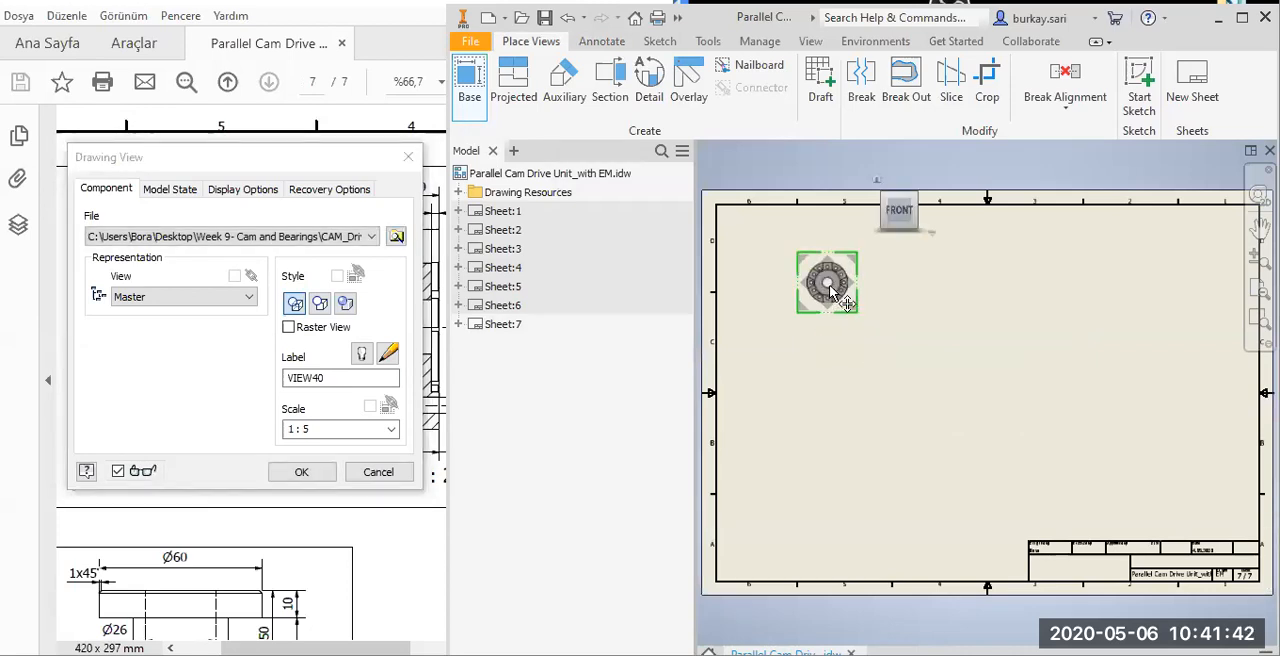
pyautogui.click(291, 471)
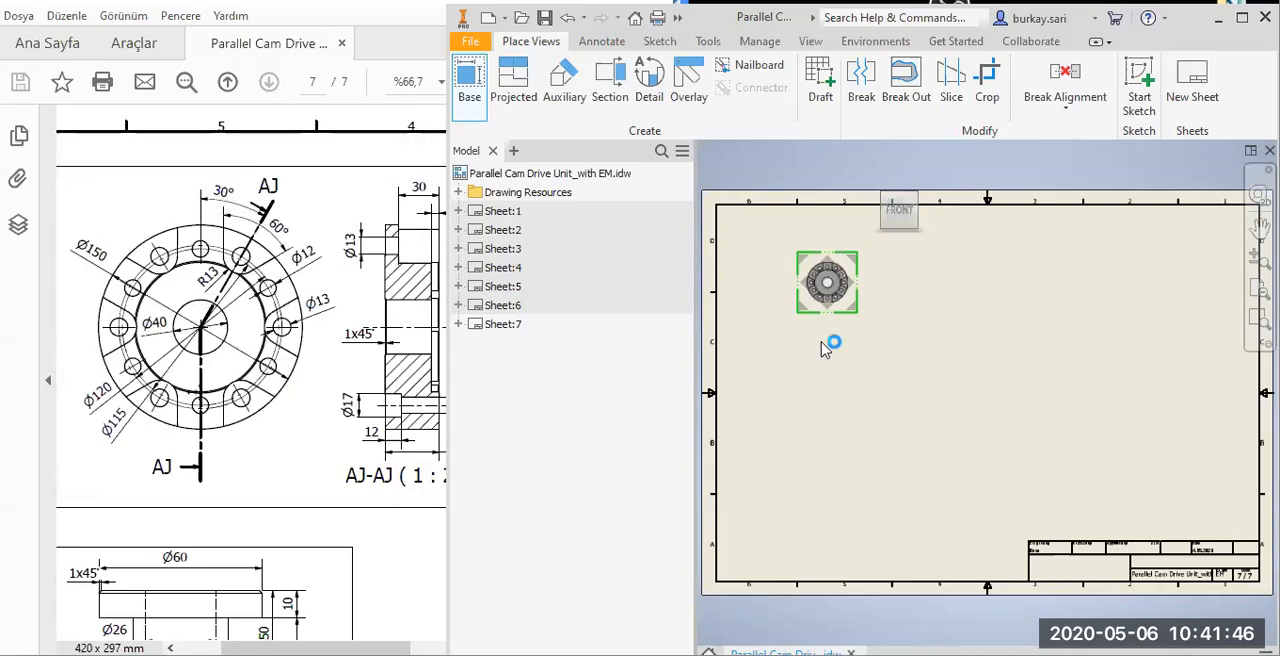
# Check the PDF, and place a shaded isometric base view of Part 5- Flange.ipt to the right of the front view.
pyautogui.click(275, 238)
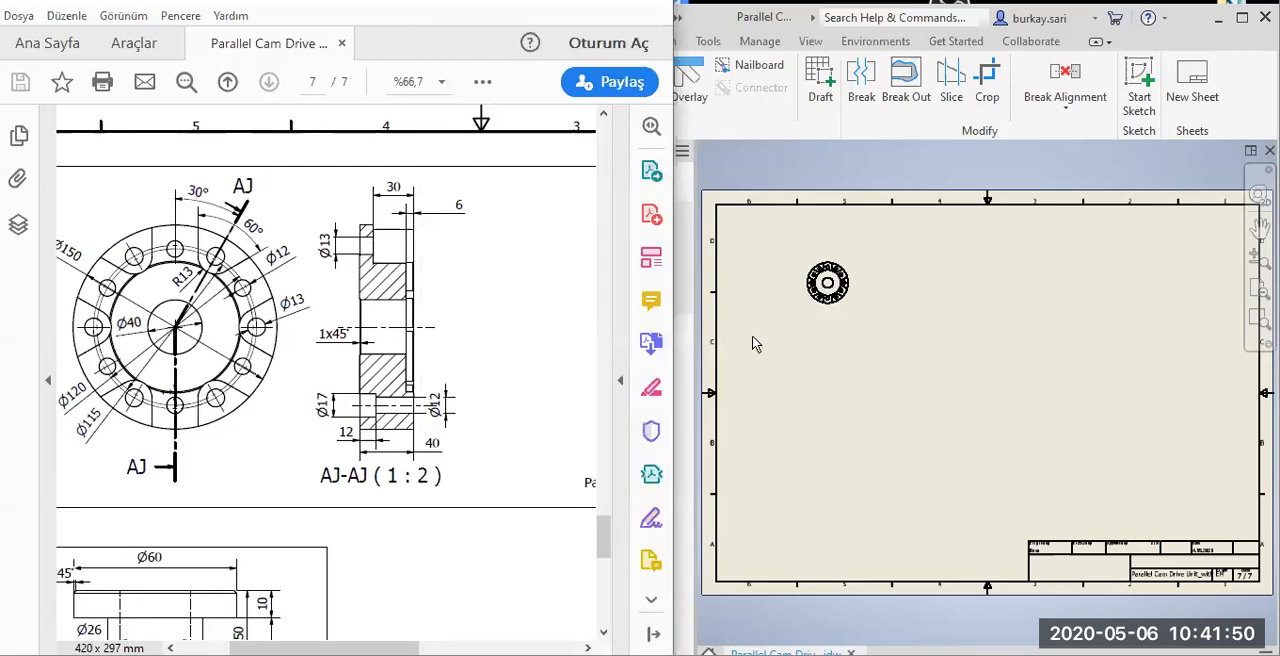
pyautogui.click(755, 343)
pyautogui.click(469, 85)
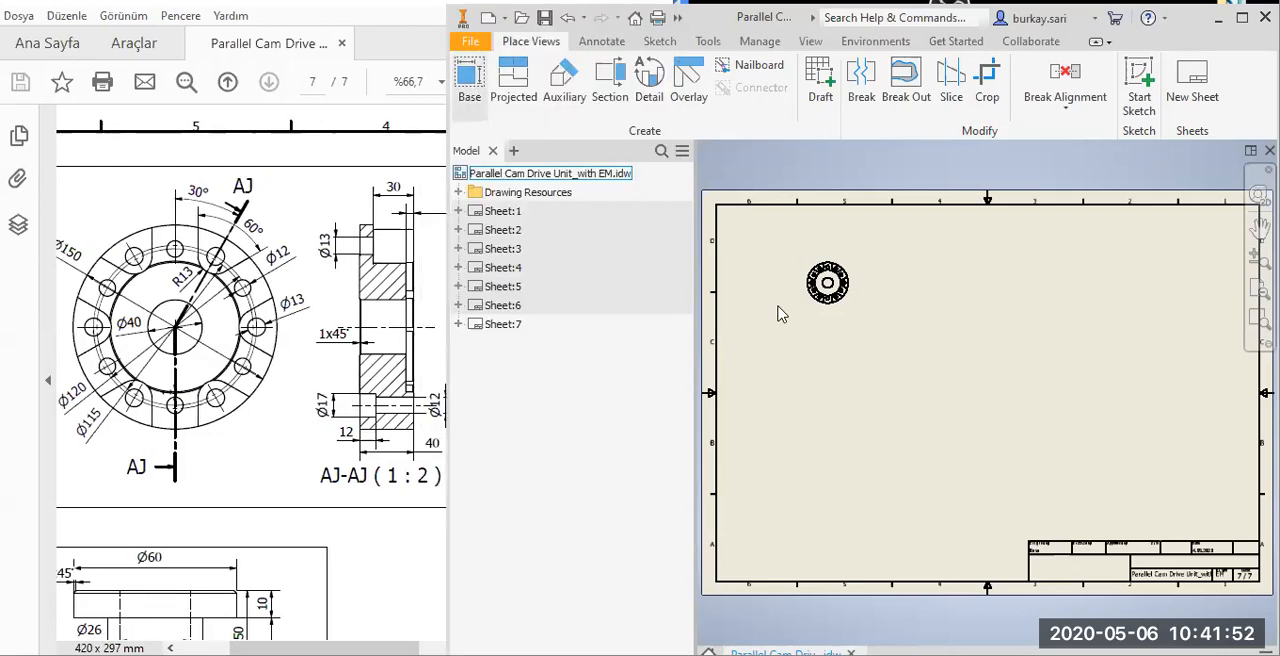
pyautogui.click(397, 236)
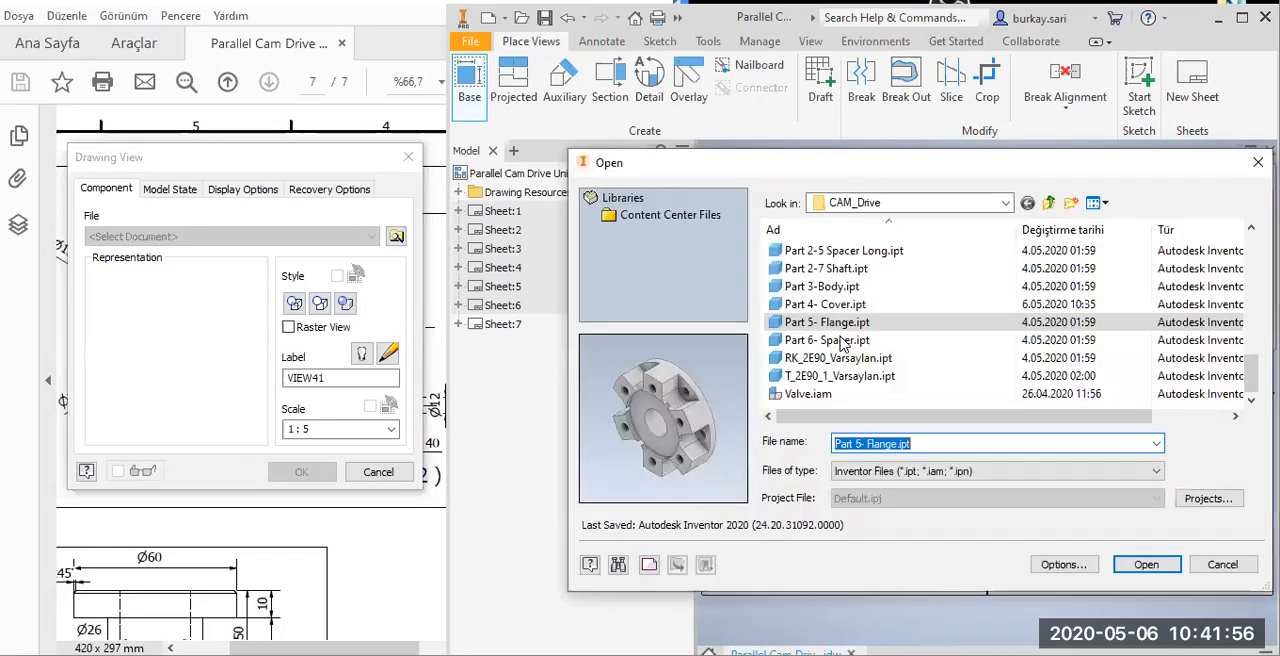
pyautogui.click(1143, 564)
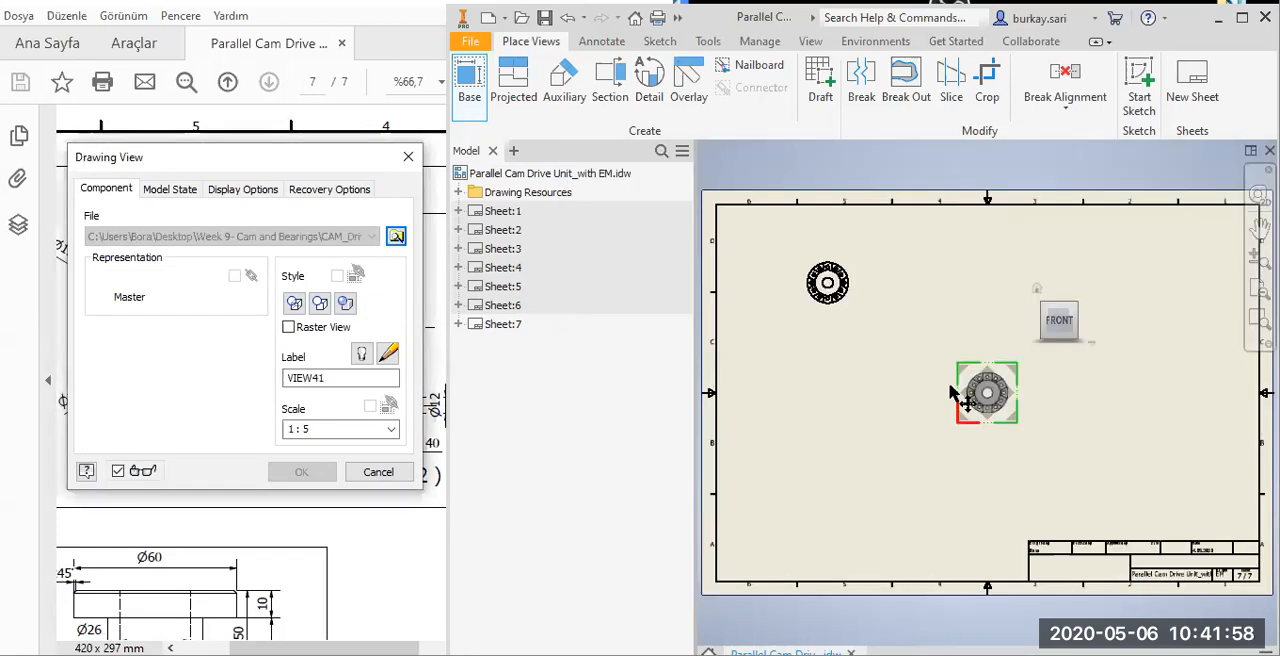
pyautogui.click(1040, 325)
pyautogui.click(962, 288)
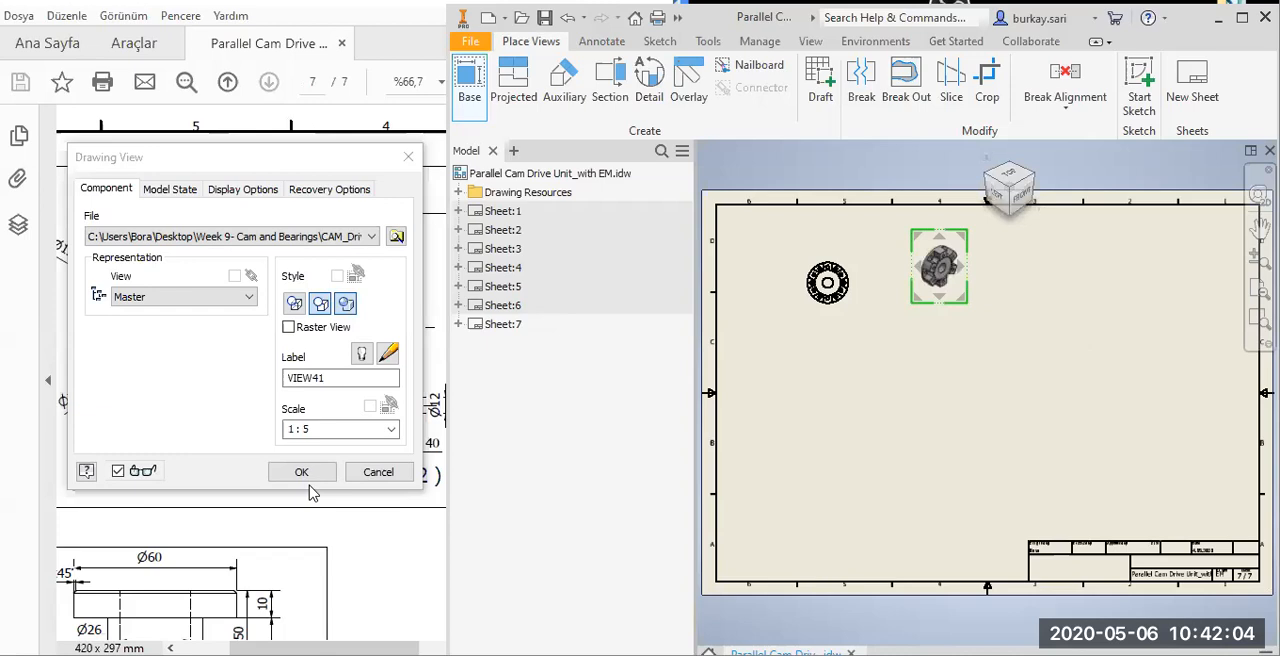
pyautogui.click(948, 262)
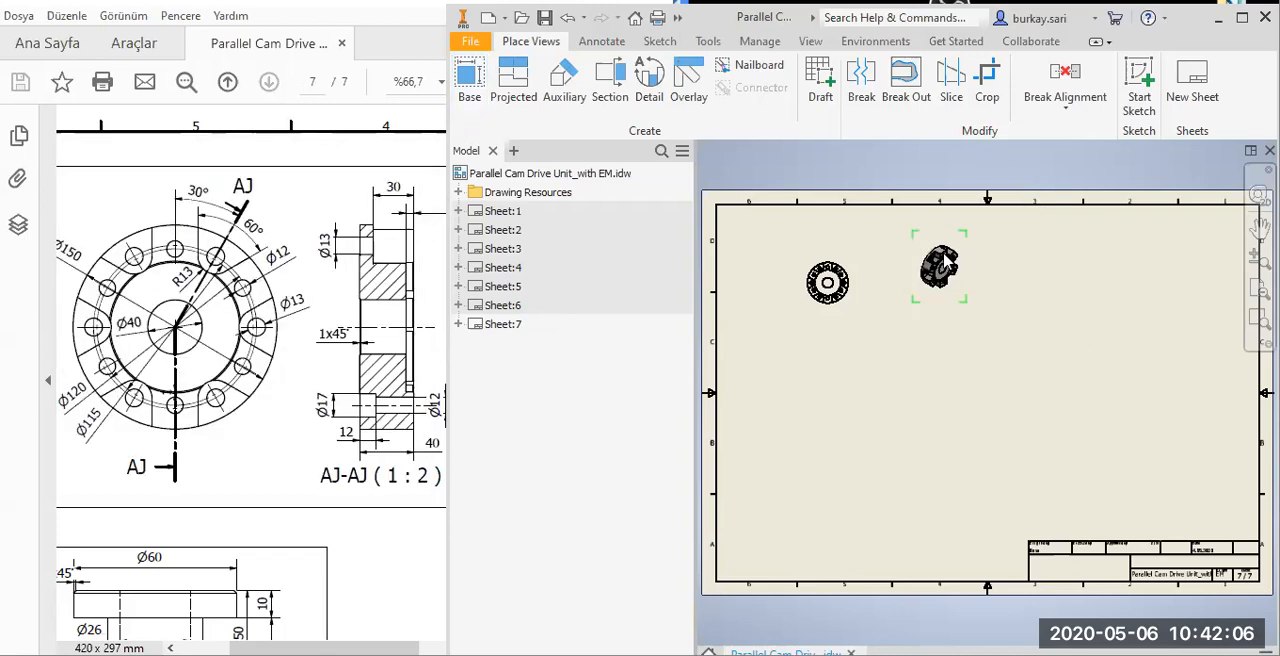
# Move the flange's front view closer to the upper-left corner of the sheet, away from the isometric view.
pyautogui.scroll(2, 955, 270)
pyautogui.scroll(3, 955, 265)
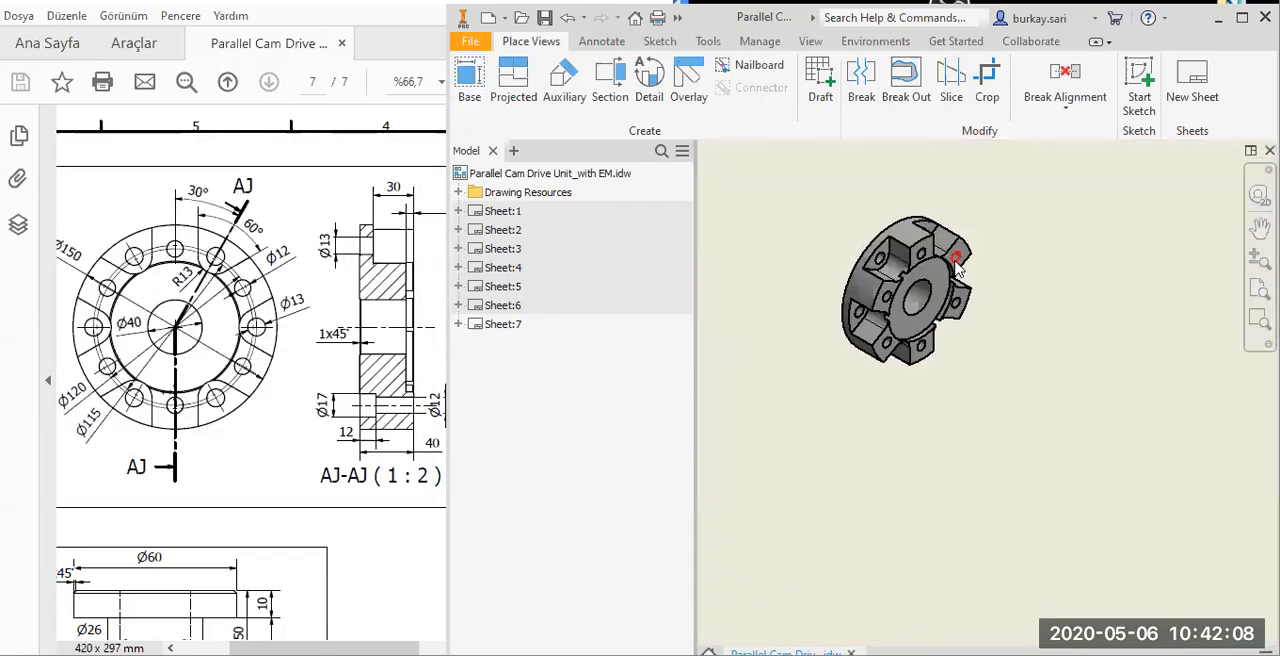
pyautogui.scroll(-4, 876, 313)
pyautogui.scroll(3, 829, 341)
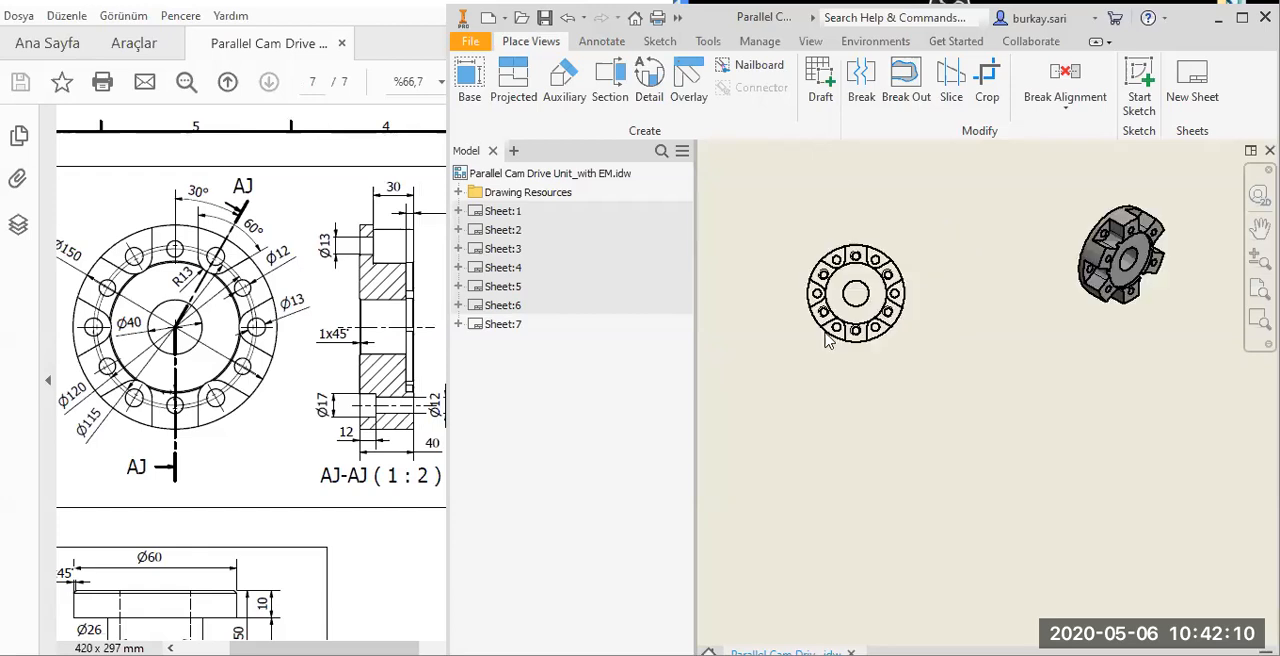
pyautogui.moveTo(916, 293); pyautogui.dragTo(825, 264)
pyautogui.scroll(-3, 790, 396)
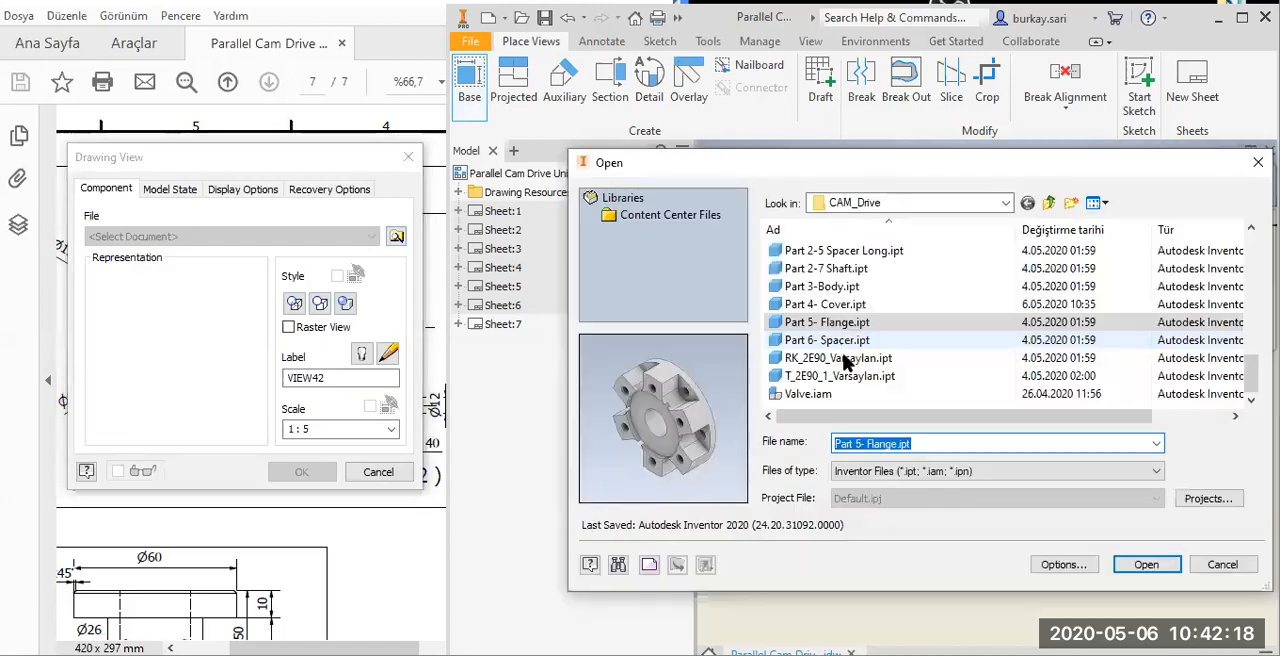
# Place a second shaded isometric view of Part 5- Flange.ipt, turned to show its other face, below the first isometric view.
pyautogui.click(812, 340)
pyautogui.press('Up')
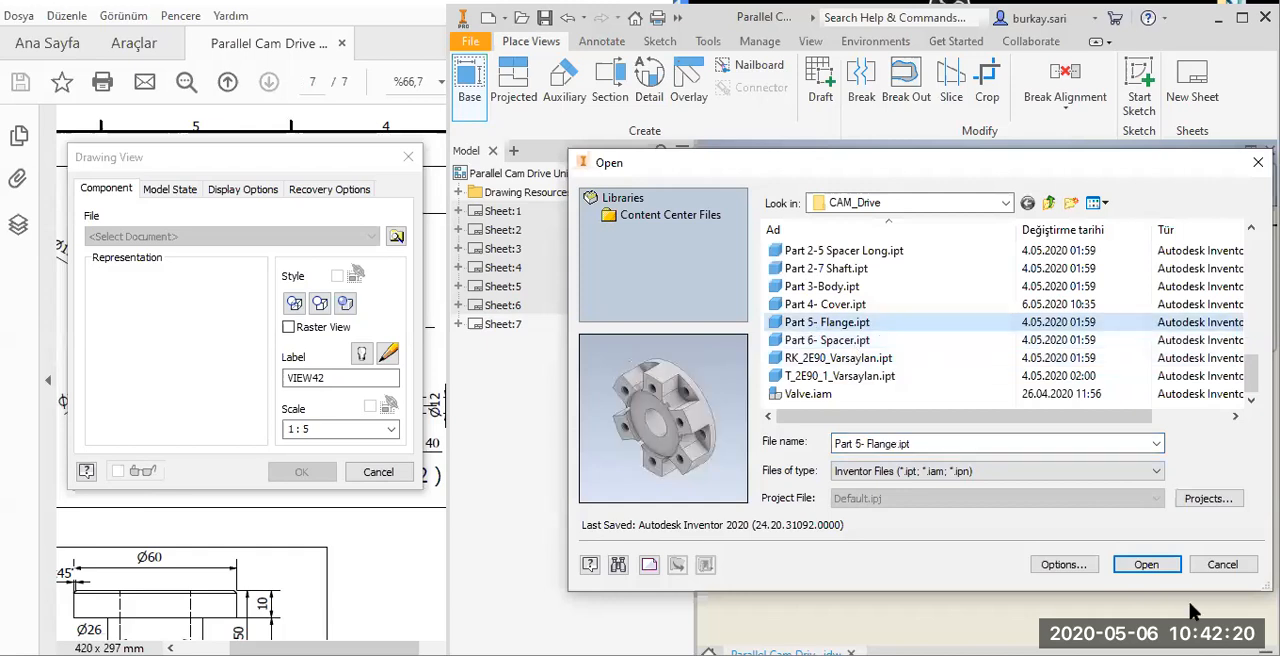
pyautogui.click(1147, 564)
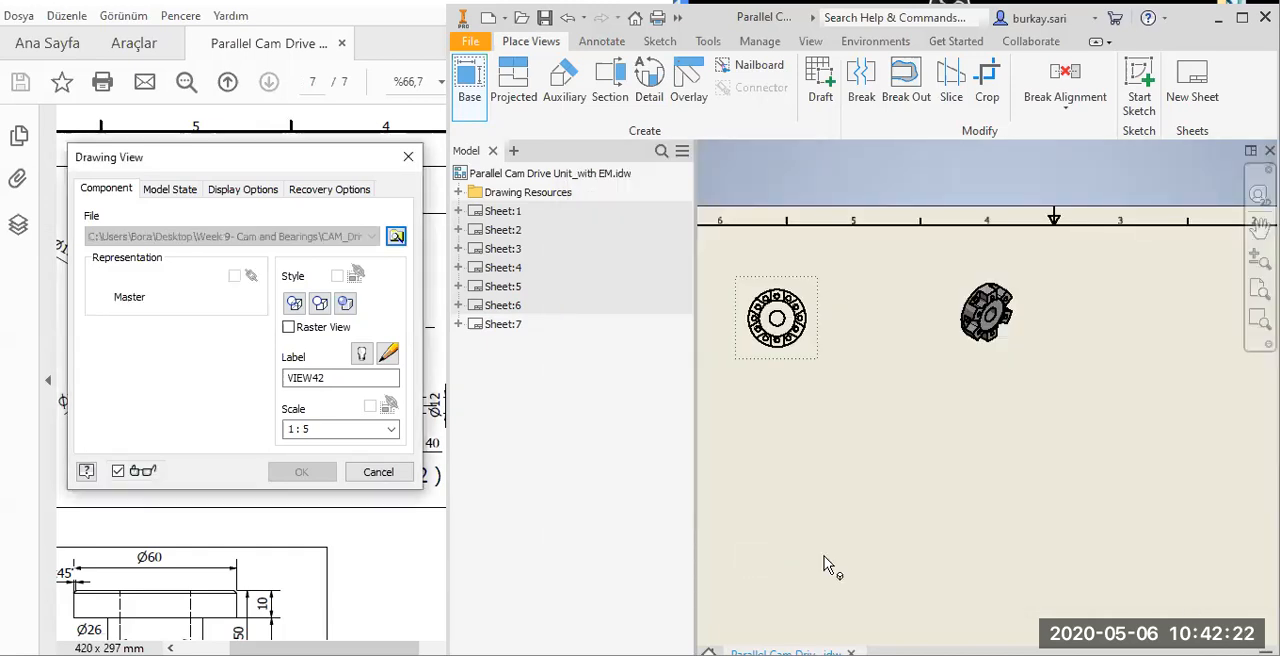
pyautogui.click(1158, 398)
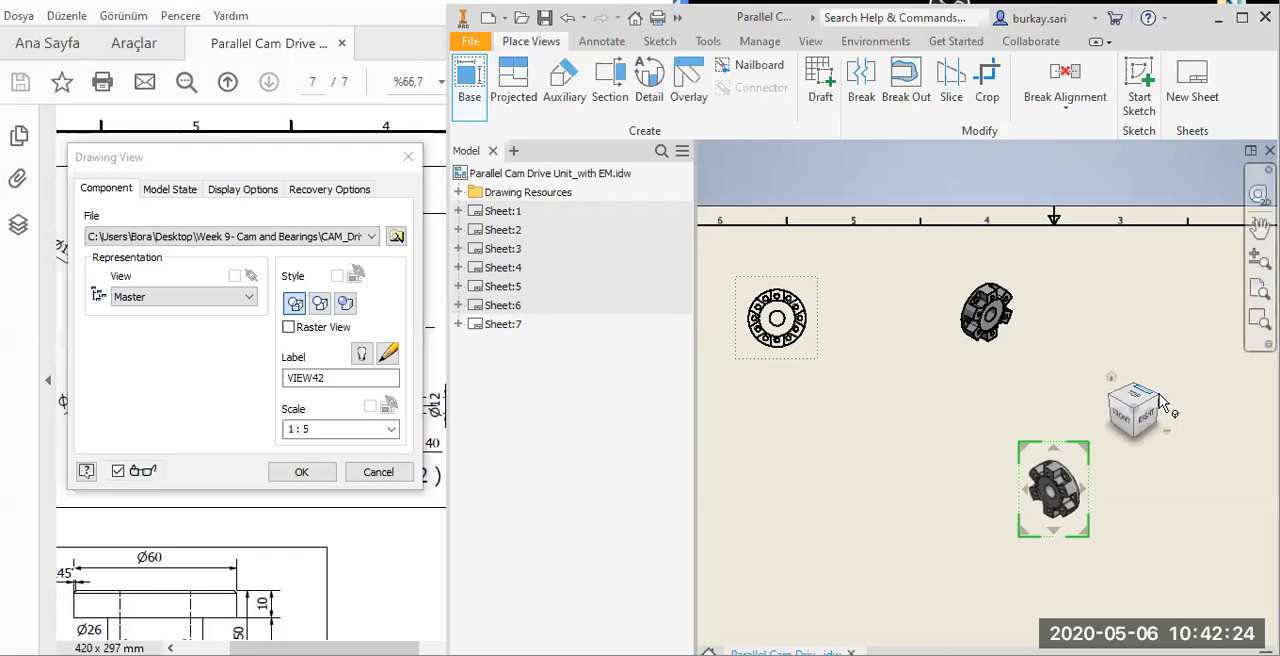
pyautogui.moveTo(1054, 490); pyautogui.dragTo(957, 434)
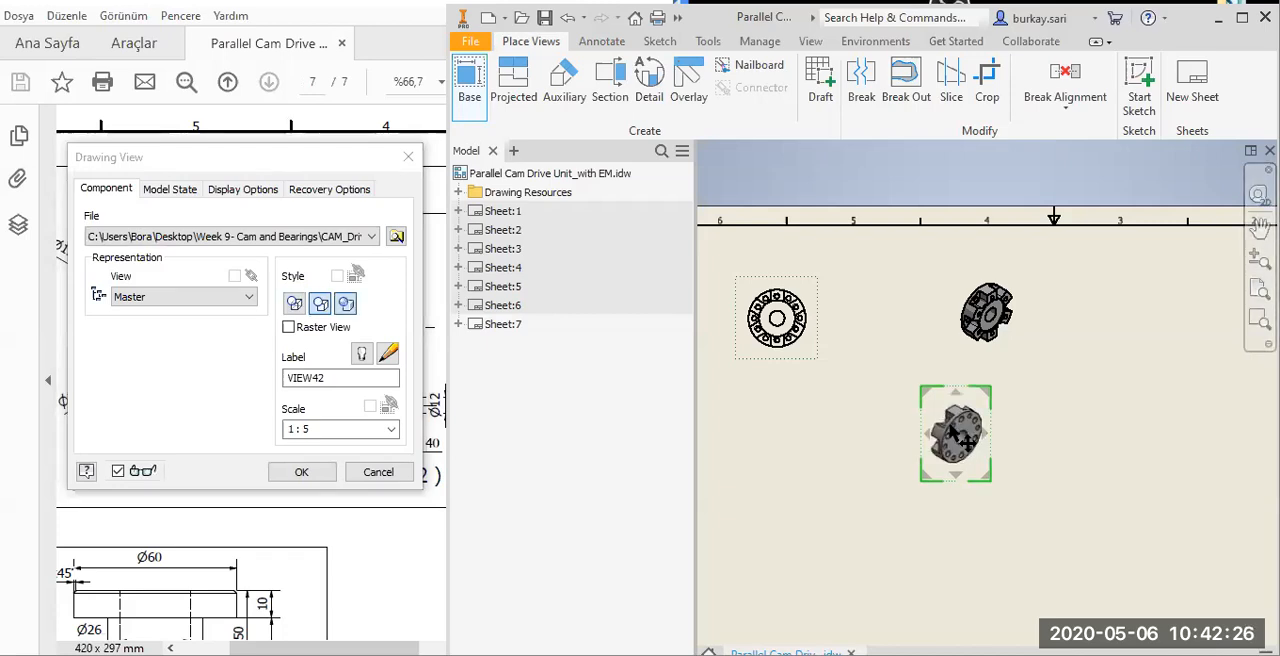
pyautogui.click(305, 471)
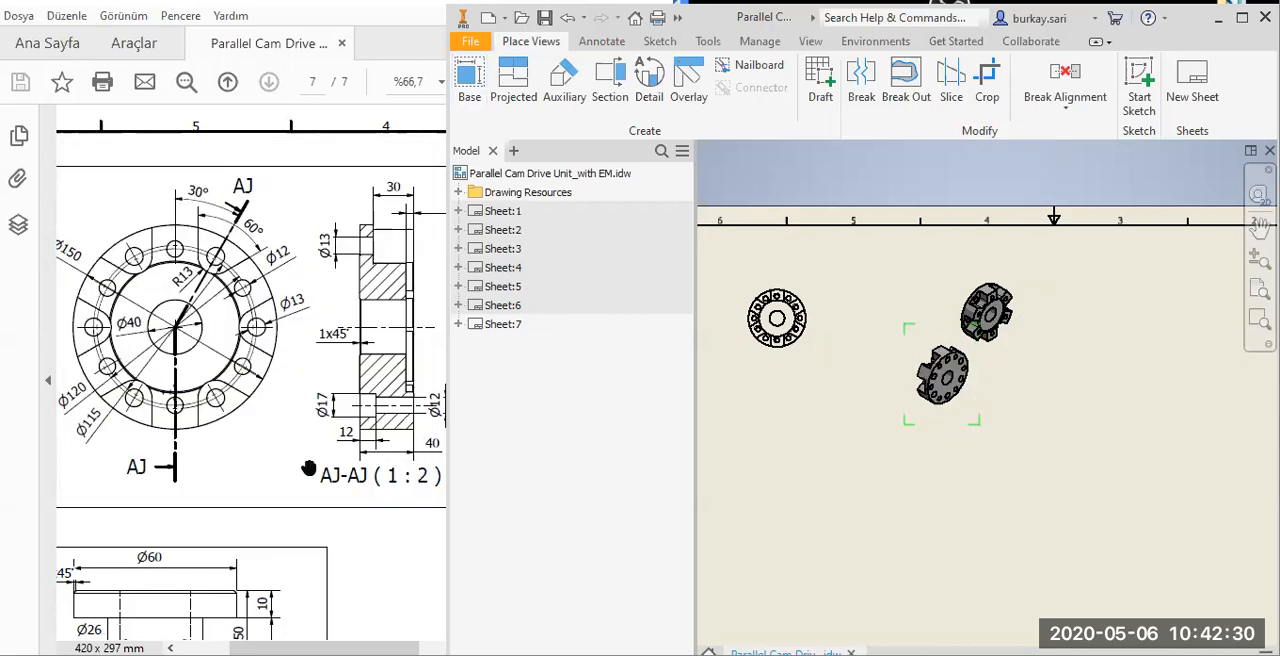
# Select both isometric flange views and move them together further right on the sheet.
pyautogui.moveTo(846, 340); pyautogui.dragTo(875, 415, button='middle')
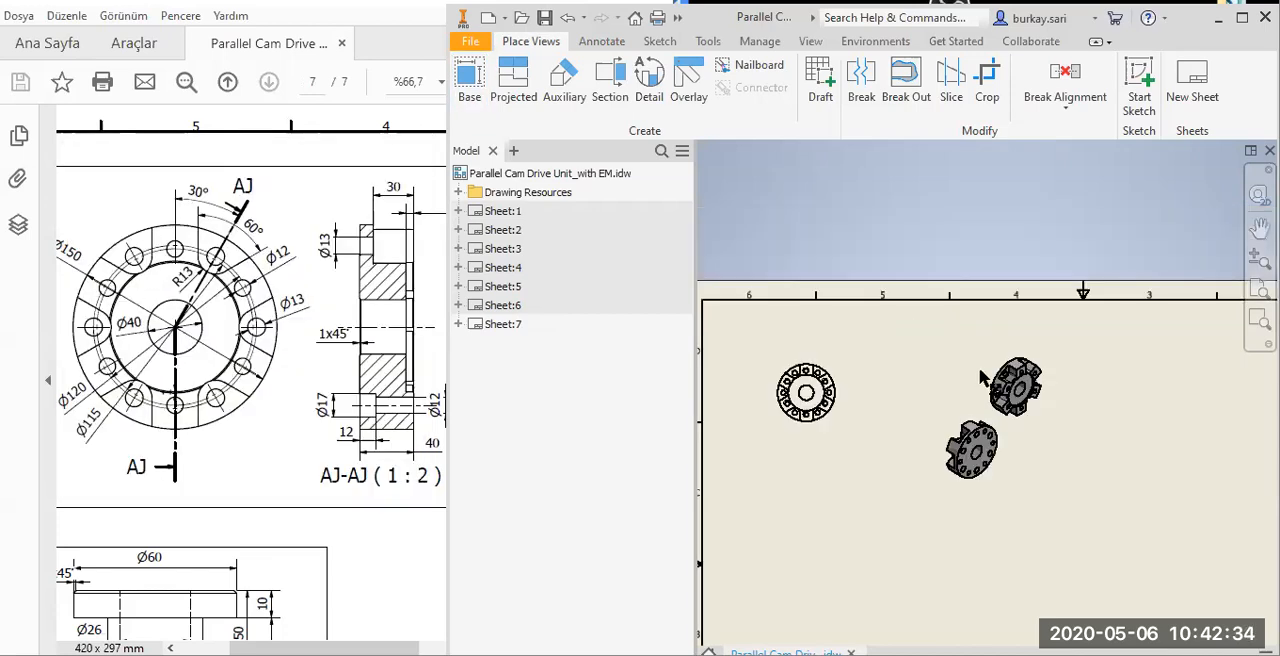
pyautogui.click(984, 363)
pyautogui.moveTo(984, 363); pyautogui.dragTo(889, 419)
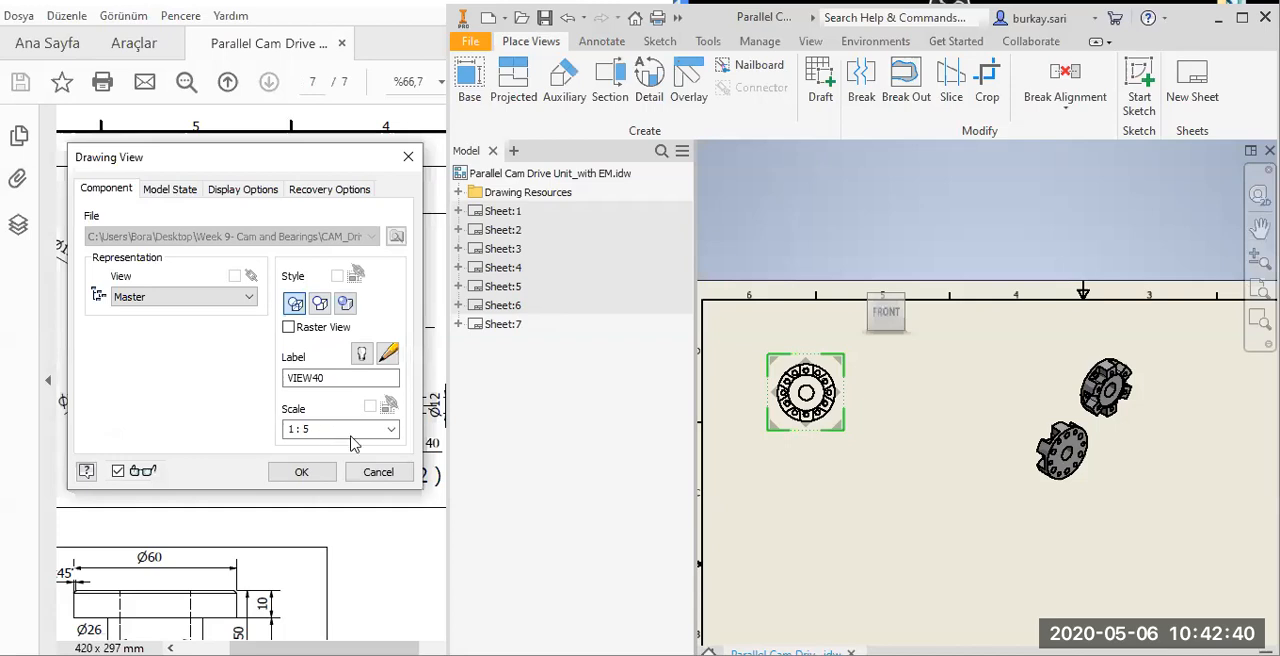
# Set the scale of the flange's front view to 1 : 2.5 and move the view slightly down and right.
pyautogui.click(350, 431)
pyautogui.press('BackSpace')
pyautogui.write('2.5')
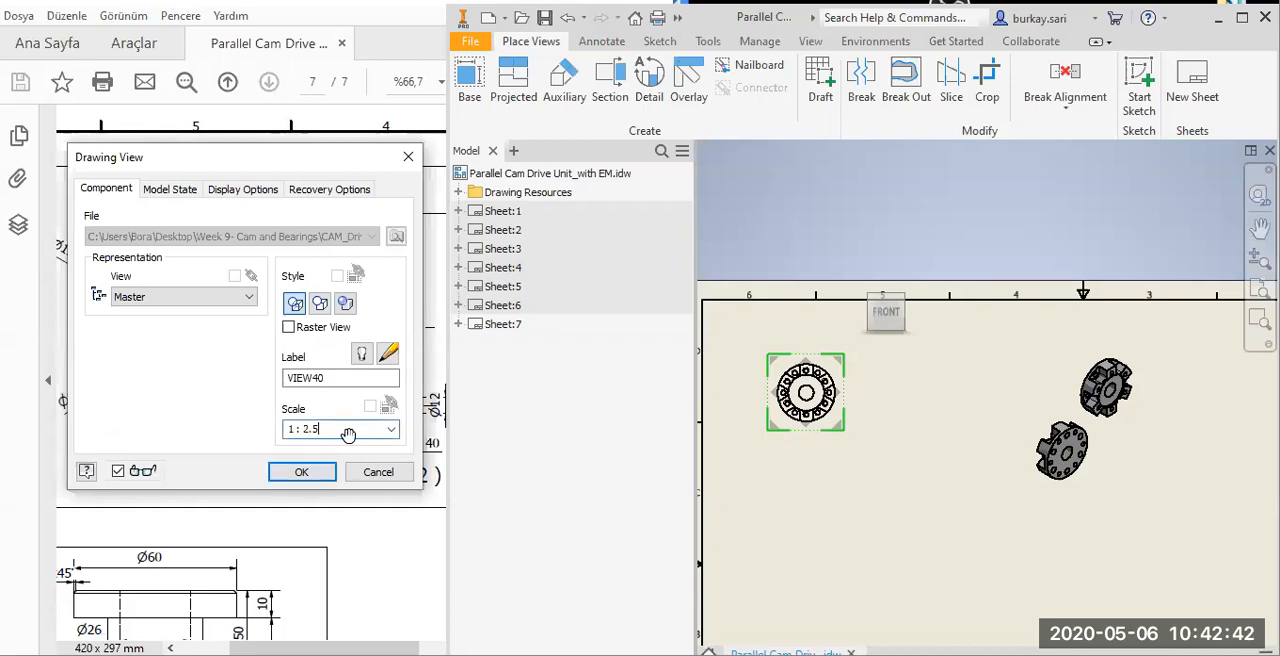
pyautogui.press('Return')
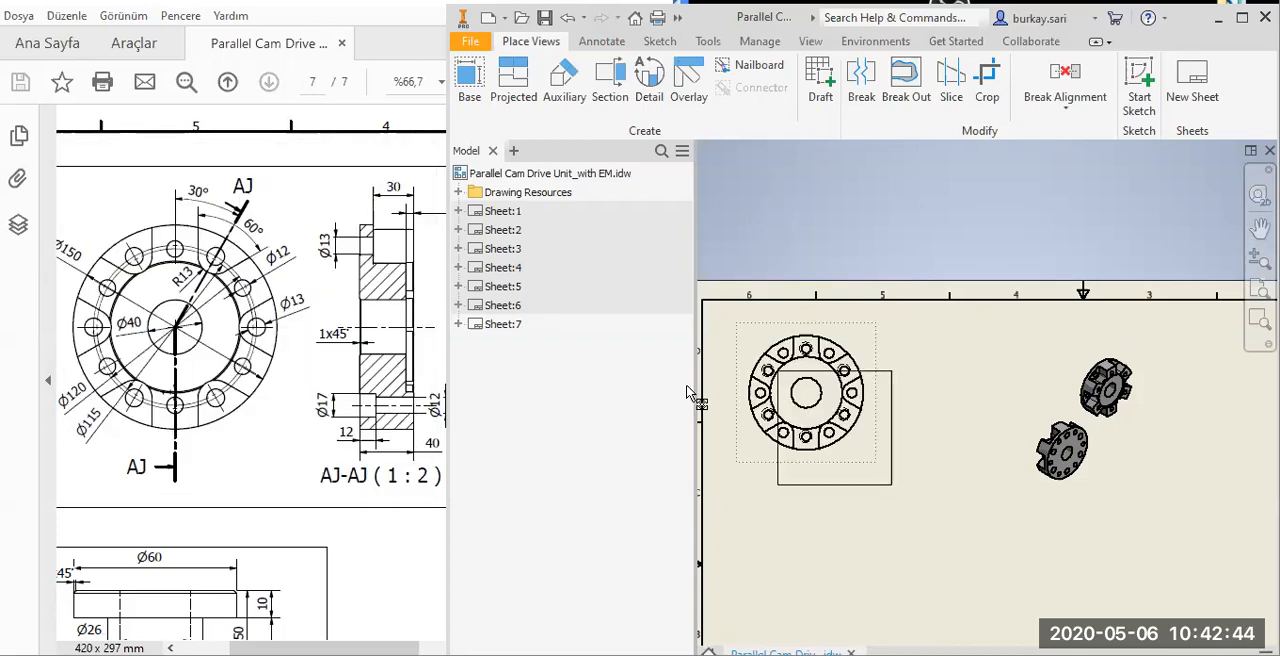
# Start a sketch on the sheet and draw a rectangle about 222 x 125 mm around the three flange views.
pyautogui.click(663, 43)
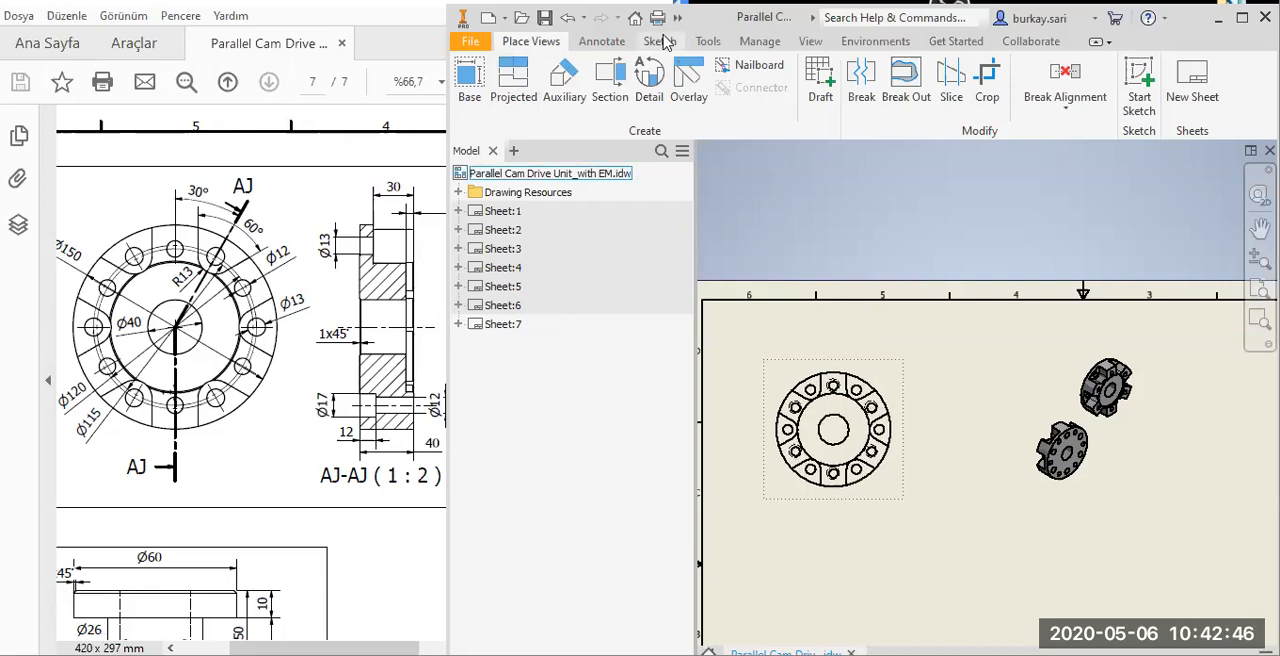
pyautogui.scroll(5, 812, 290)
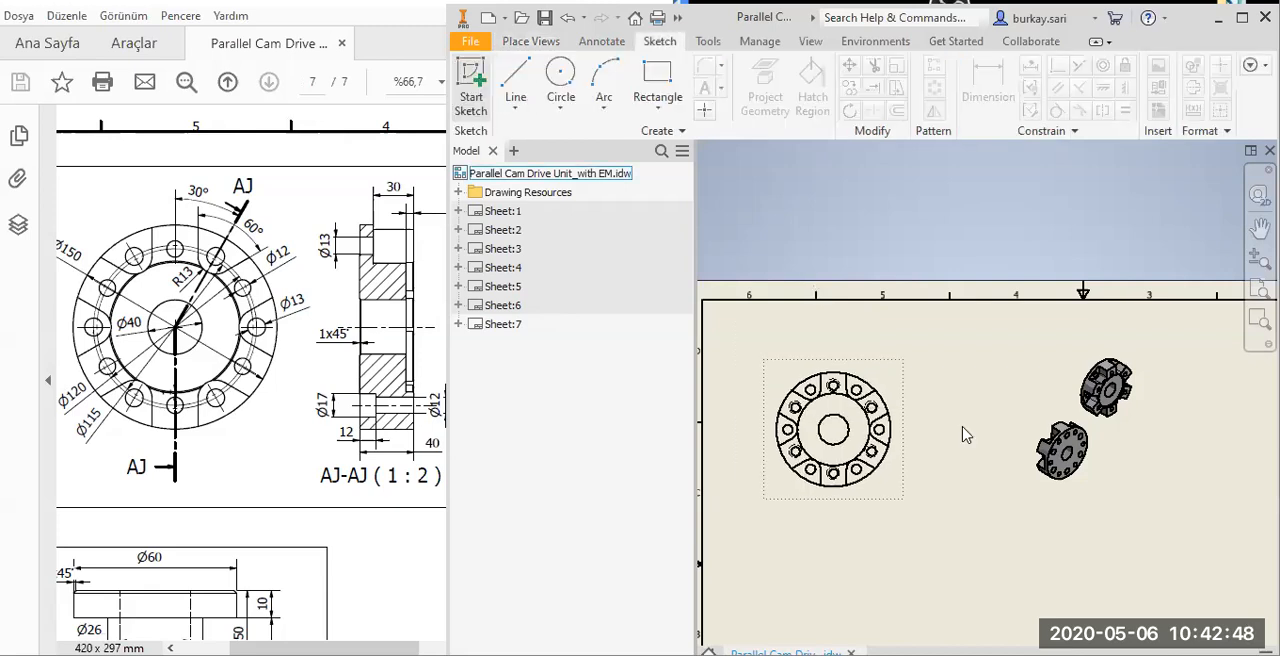
pyautogui.click(487, 82)
pyautogui.click(770, 307)
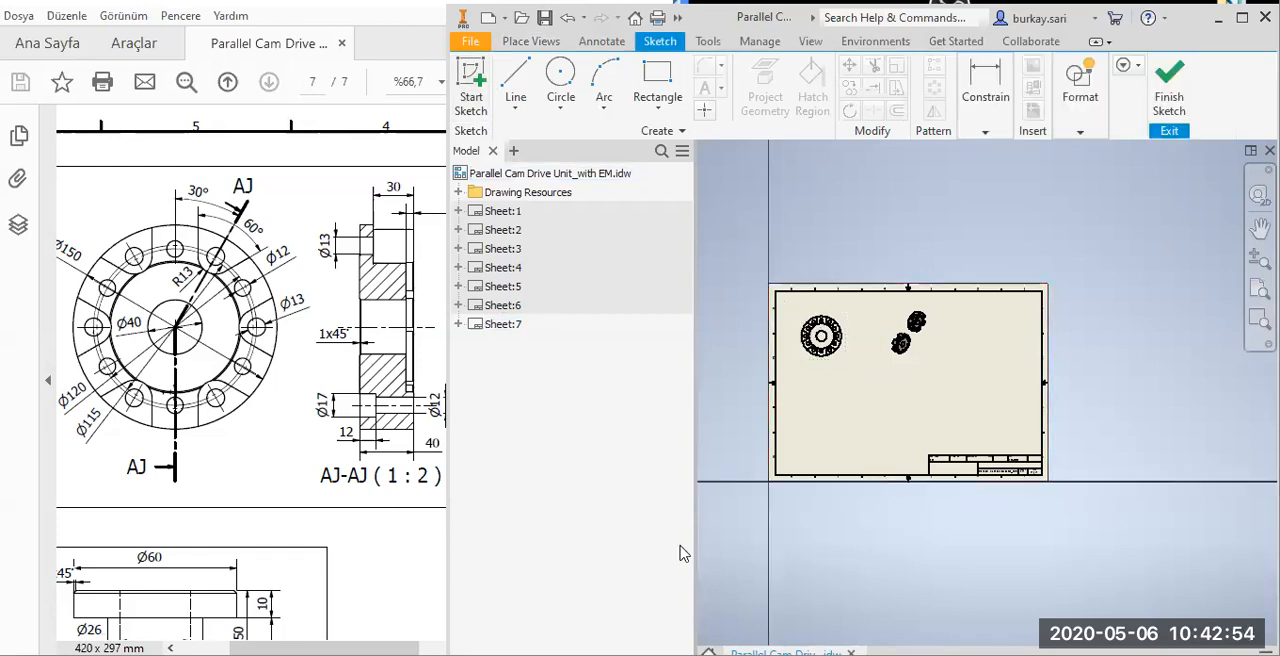
pyautogui.click(660, 78)
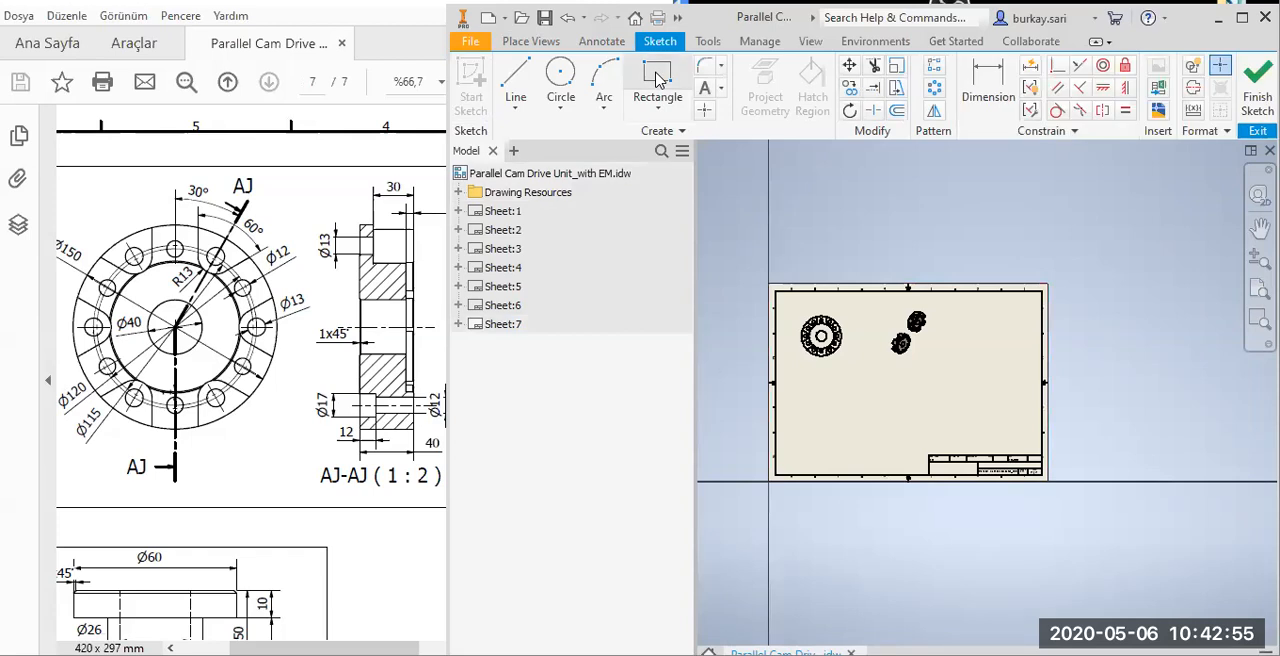
pyautogui.click(782, 299)
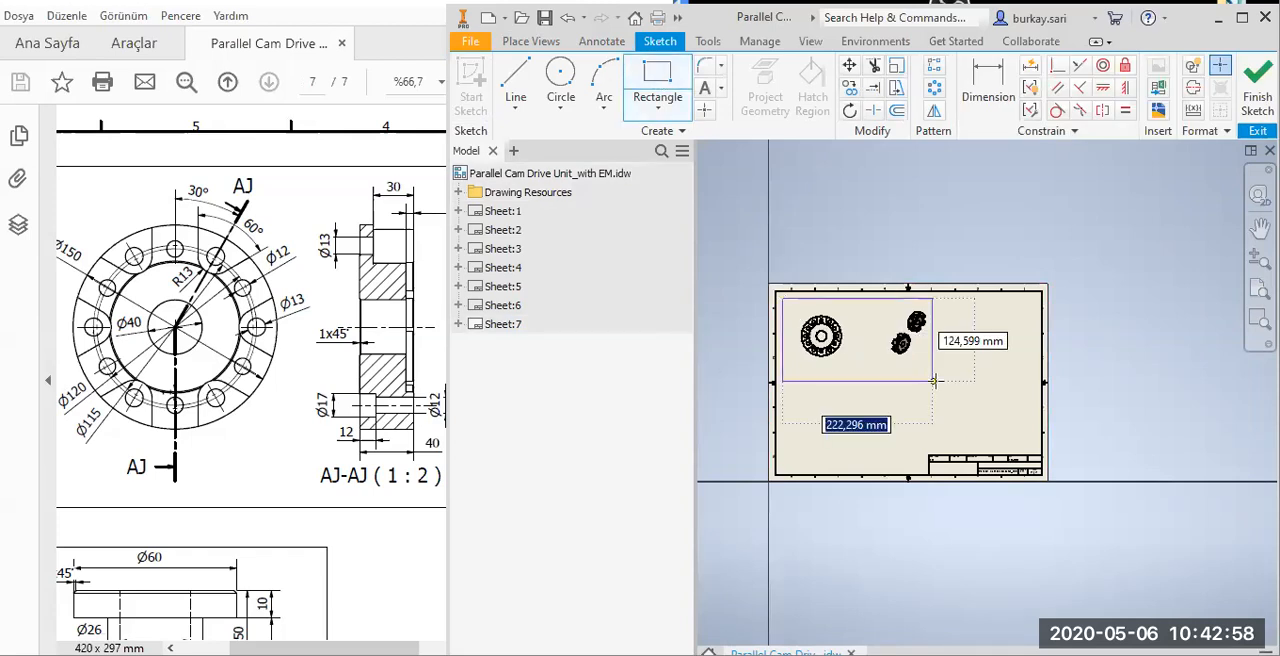
pyautogui.click(933, 380)
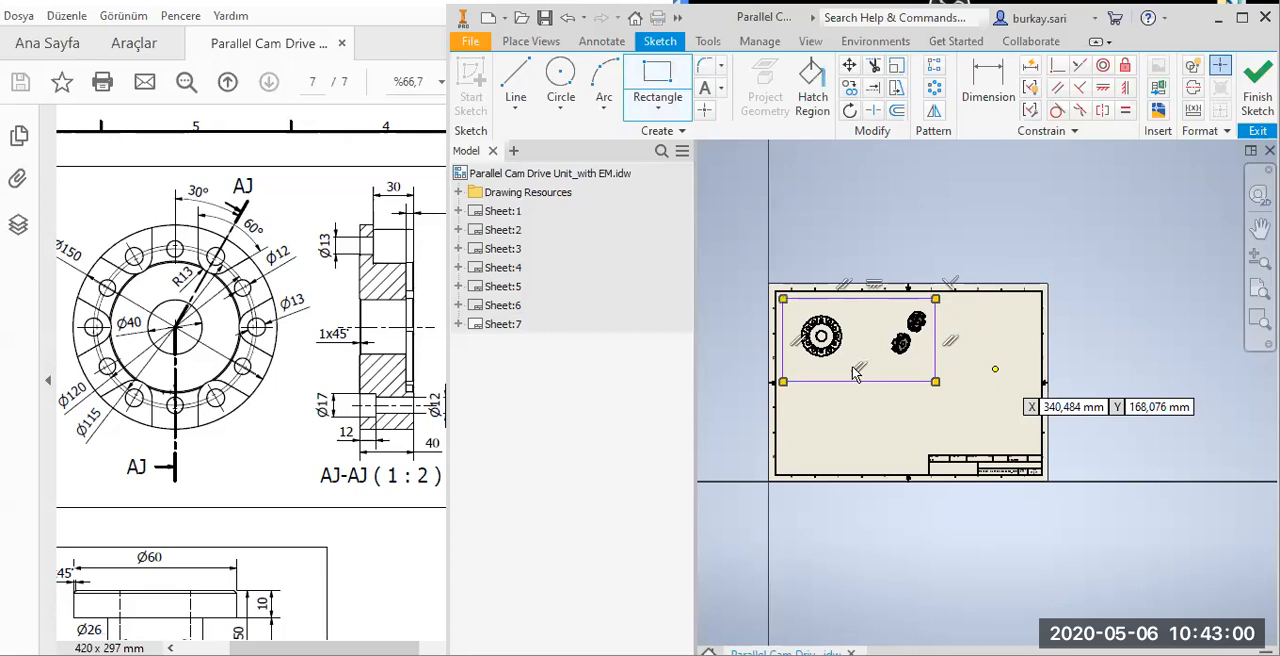
pyautogui.press('Escape')
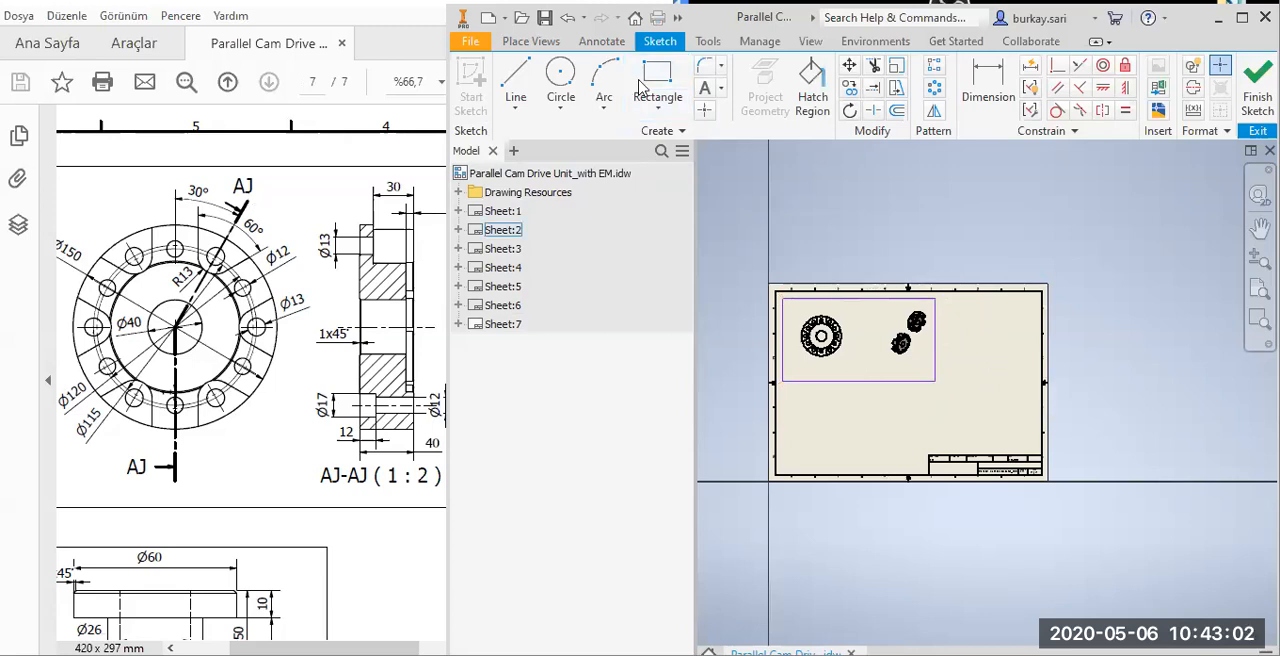
# Check the spacer's frame in the PDF, draw a narrower rectangle directly below the flange frame, and finish the sketch.
pyautogui.click(304, 283)
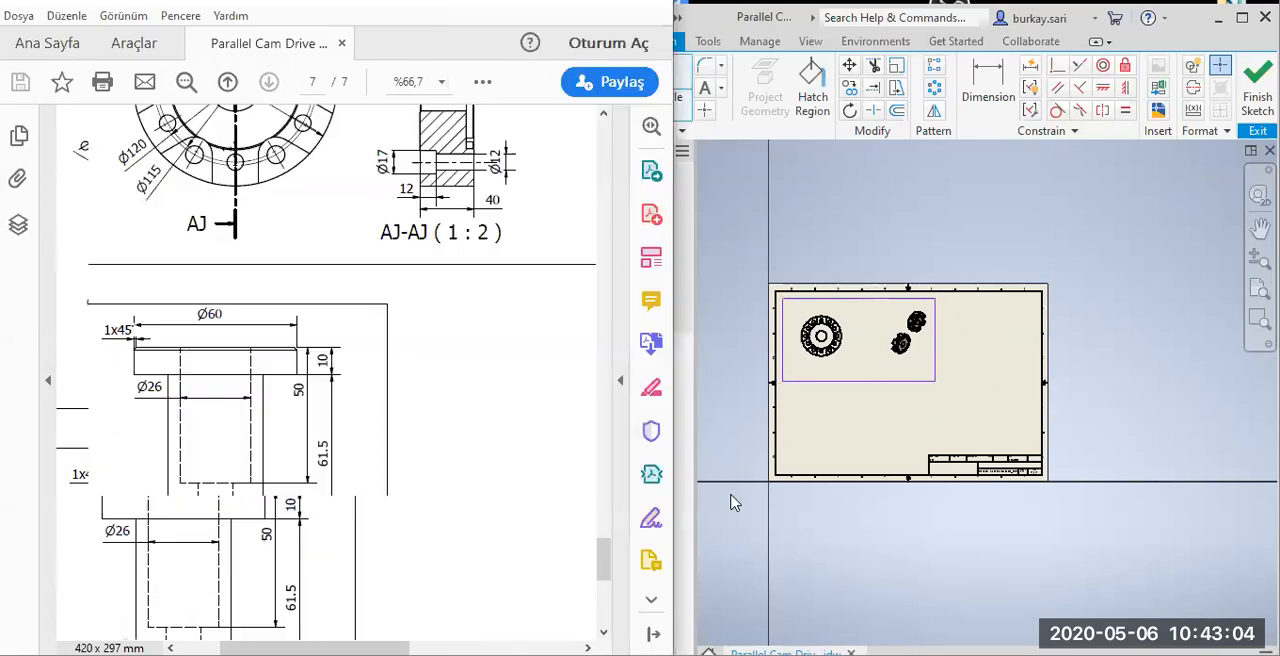
pyautogui.click(788, 466)
pyautogui.scroll(-3, 877, 388)
pyautogui.click(876, 388)
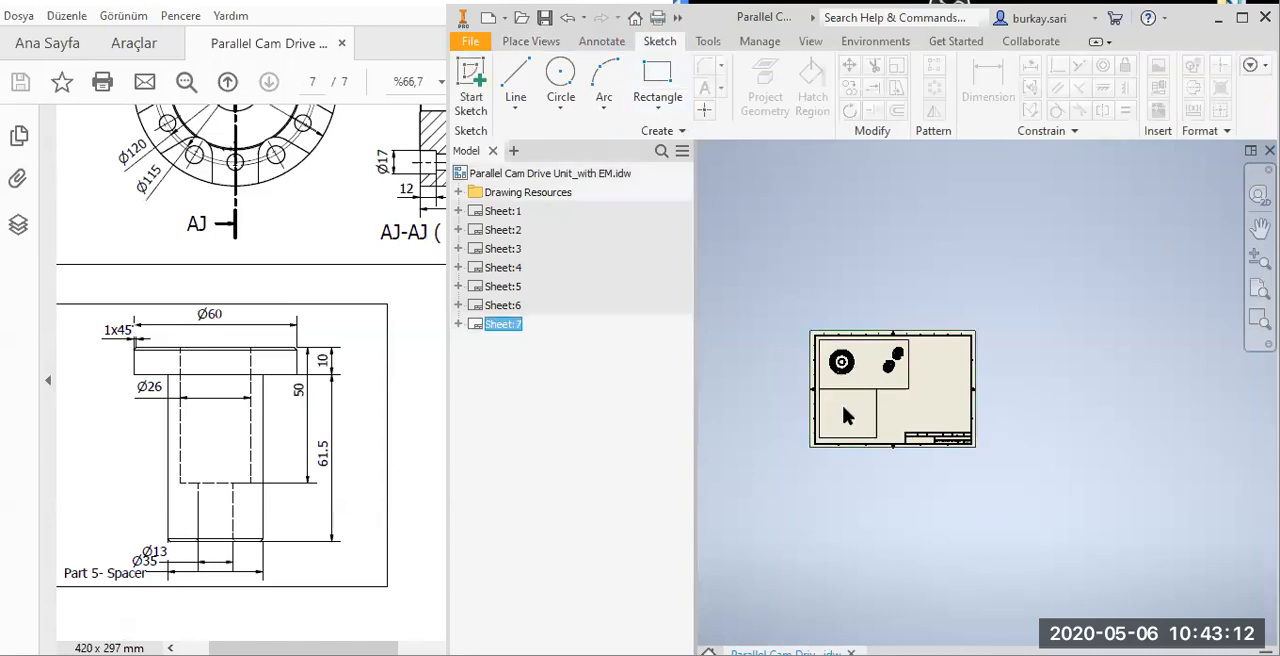
# Format the frame sketch with a red line colour and the Long Dash Triple Dot line type.
pyautogui.rightClick(867, 393)
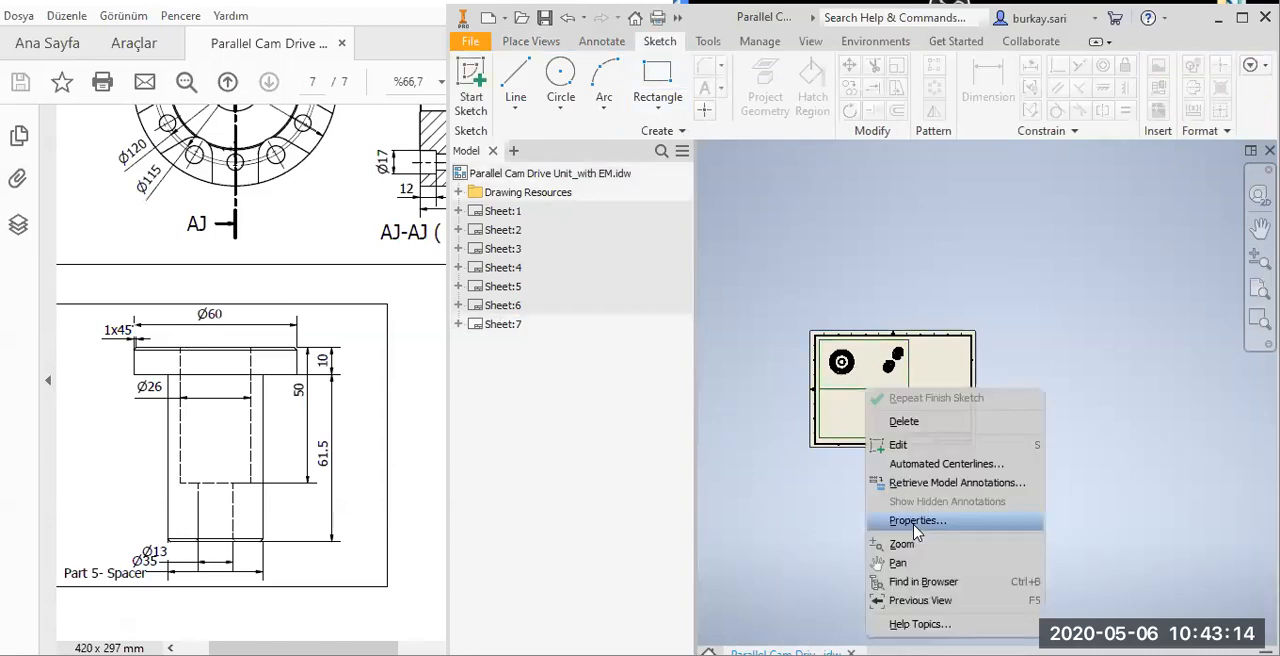
pyautogui.click(915, 521)
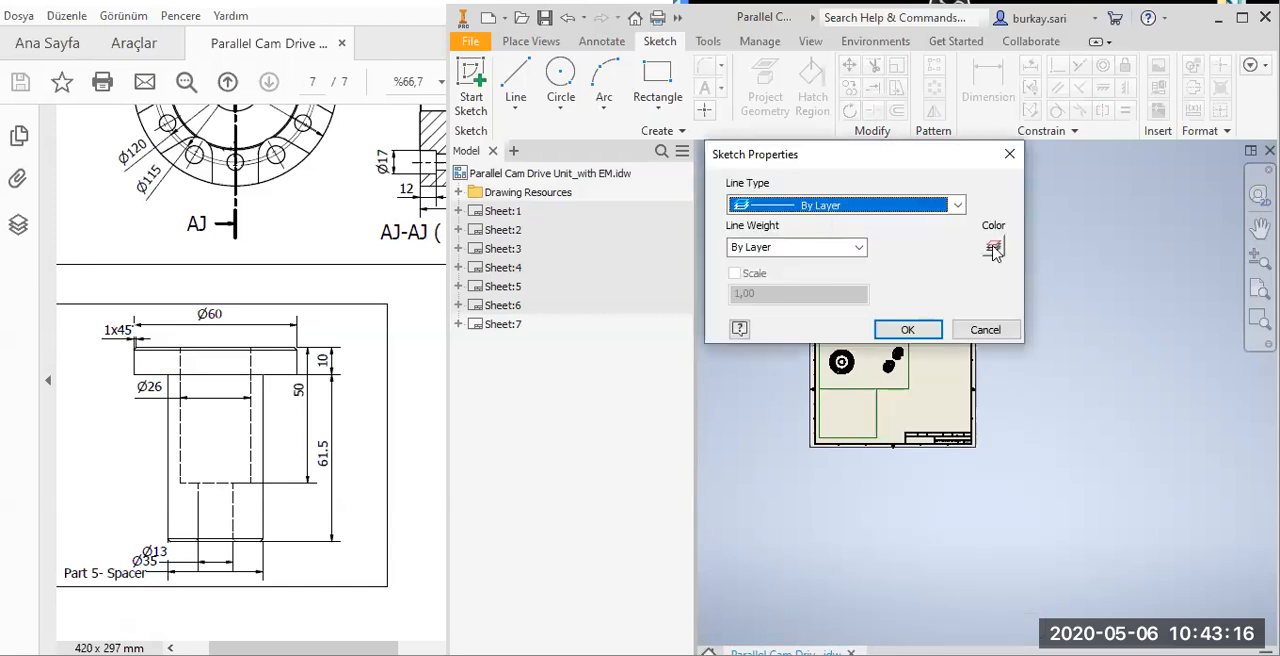
pyautogui.click(993, 246)
pyautogui.click(778, 178)
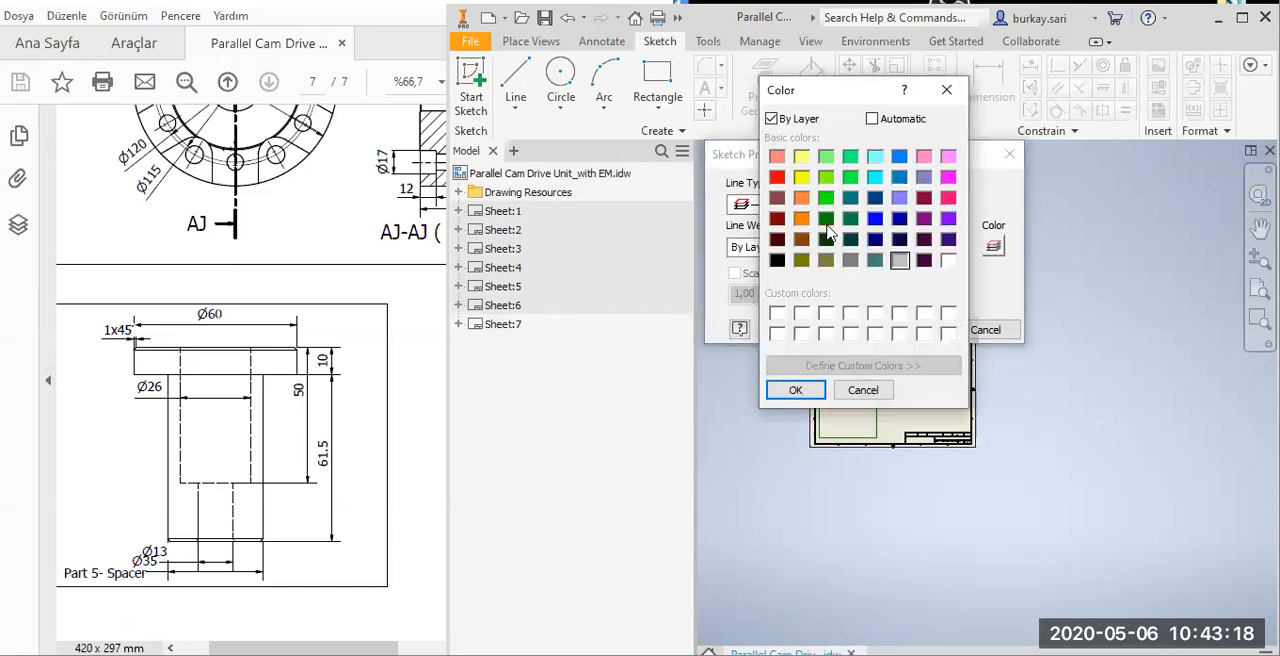
pyautogui.click(812, 390)
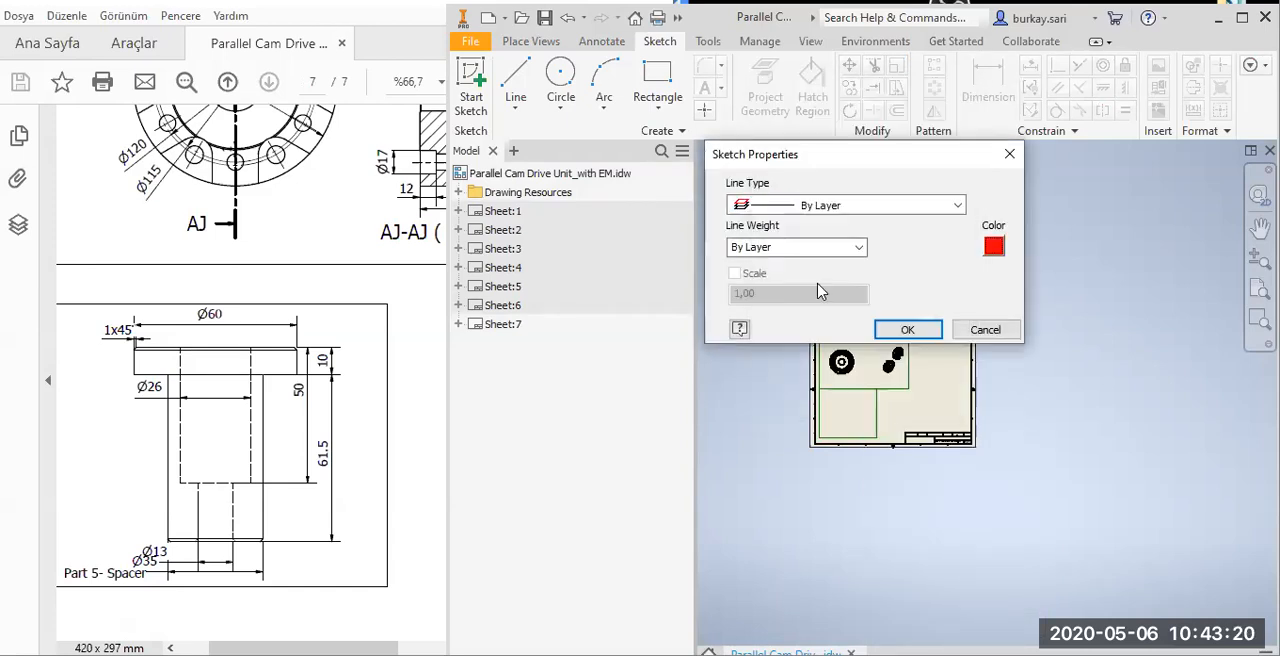
pyautogui.click(845, 205)
pyautogui.click(817, 315)
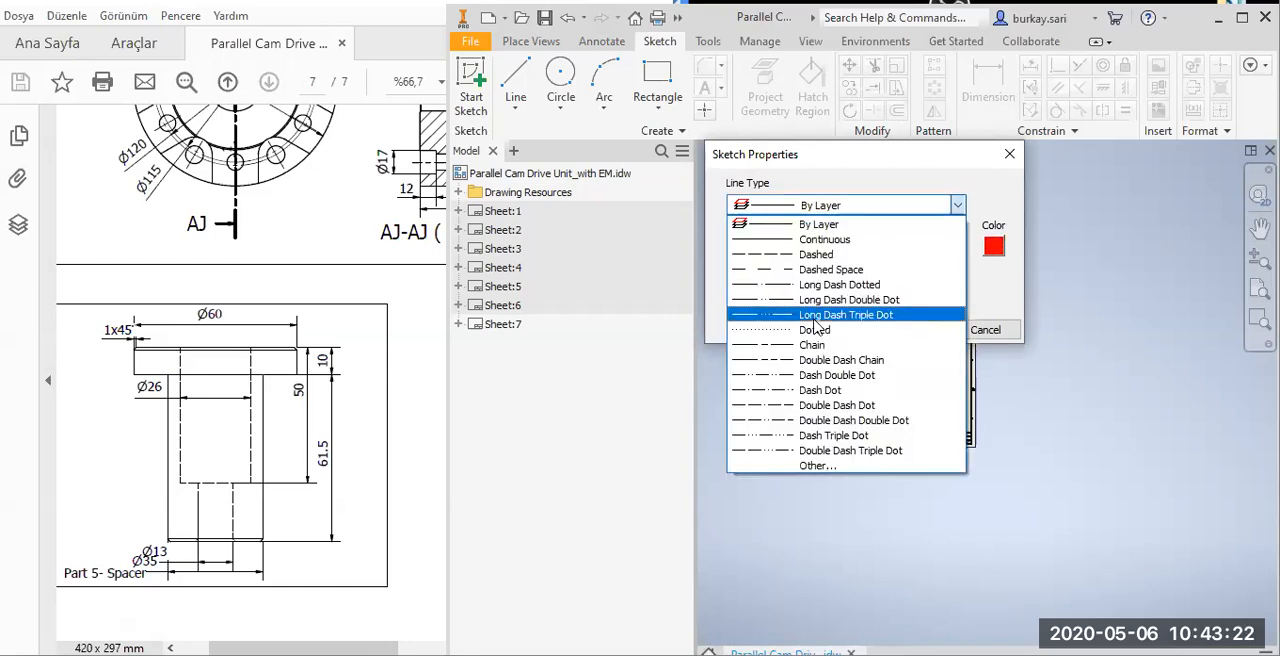
pyautogui.click(902, 332)
pyautogui.scroll(-5, 872, 395)
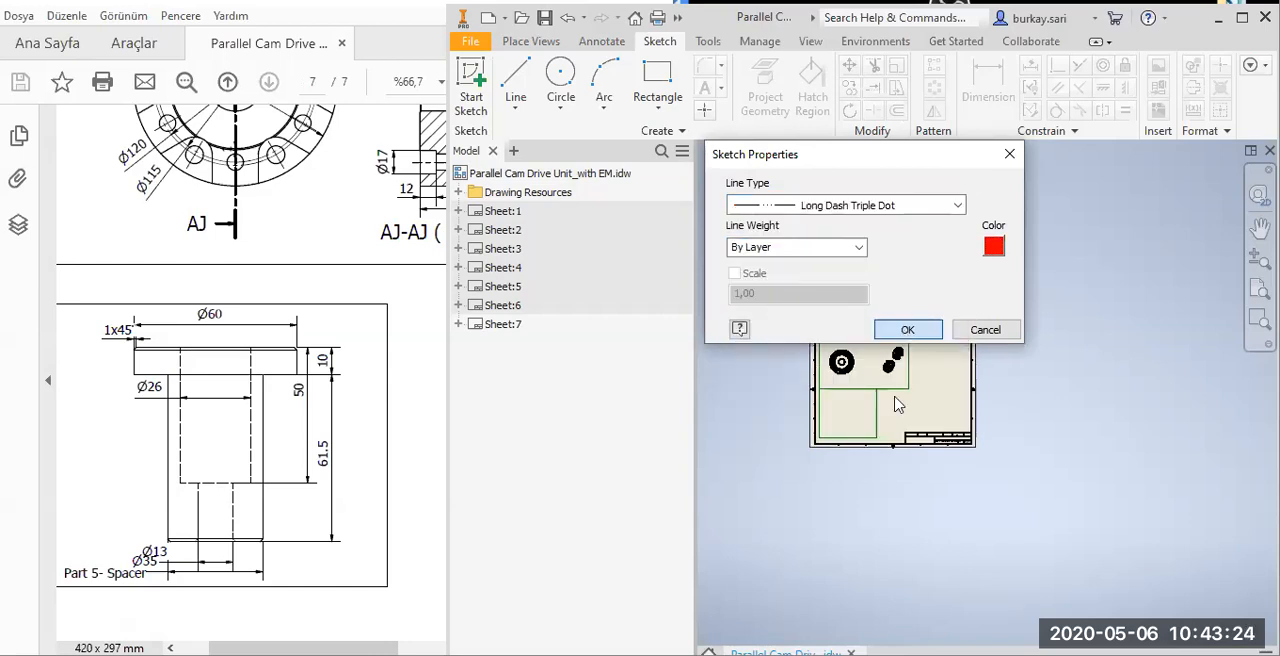
pyautogui.scroll(-5, 1005, 366)
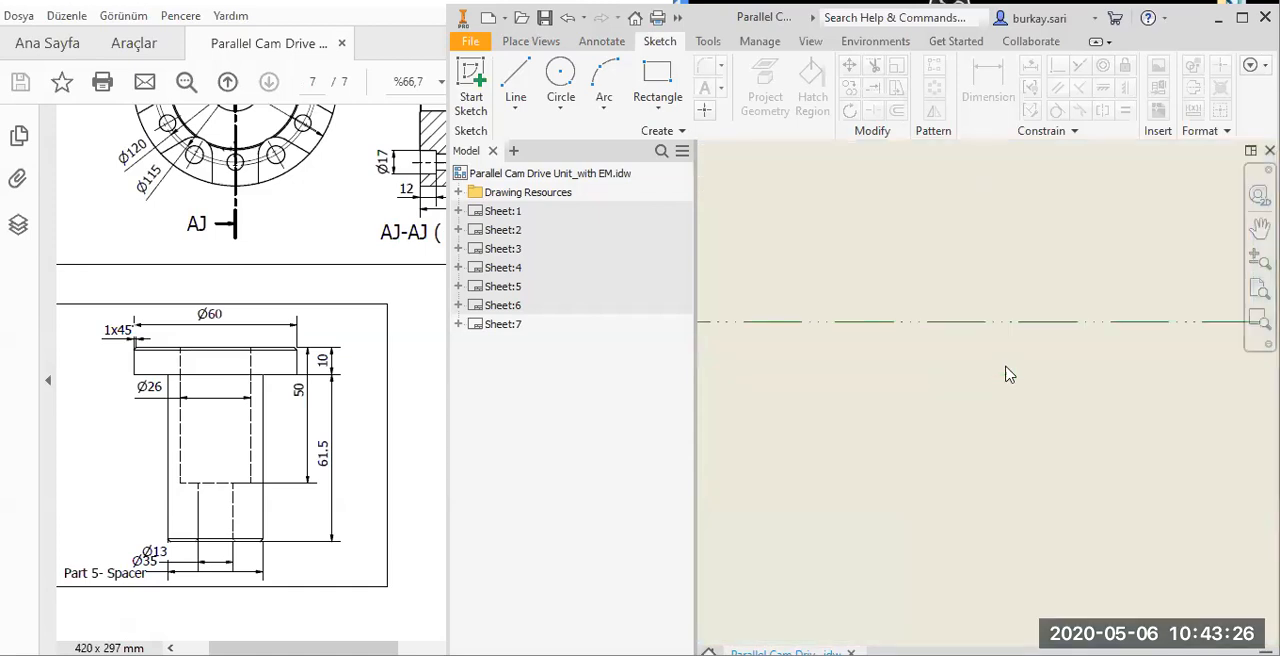
pyautogui.scroll(6, 1004, 423)
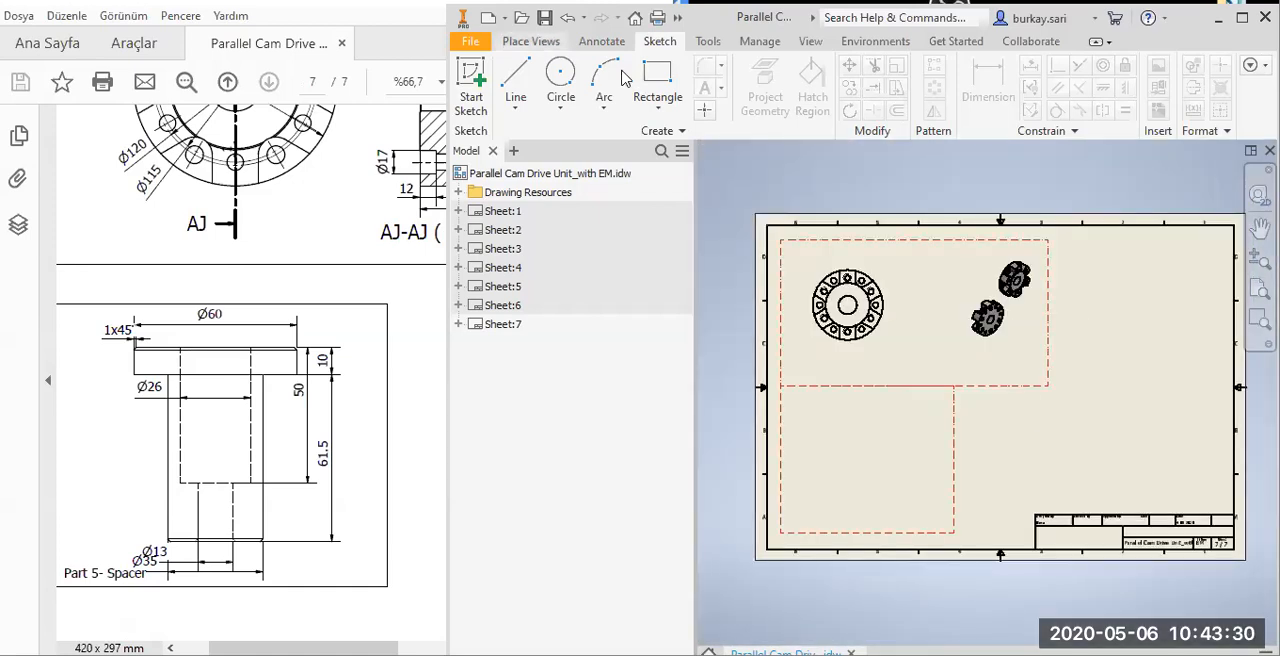
# Check the flange's angled section line in the reference PDF and start a sketch on the flange's front view.
pyautogui.click(656, 43)
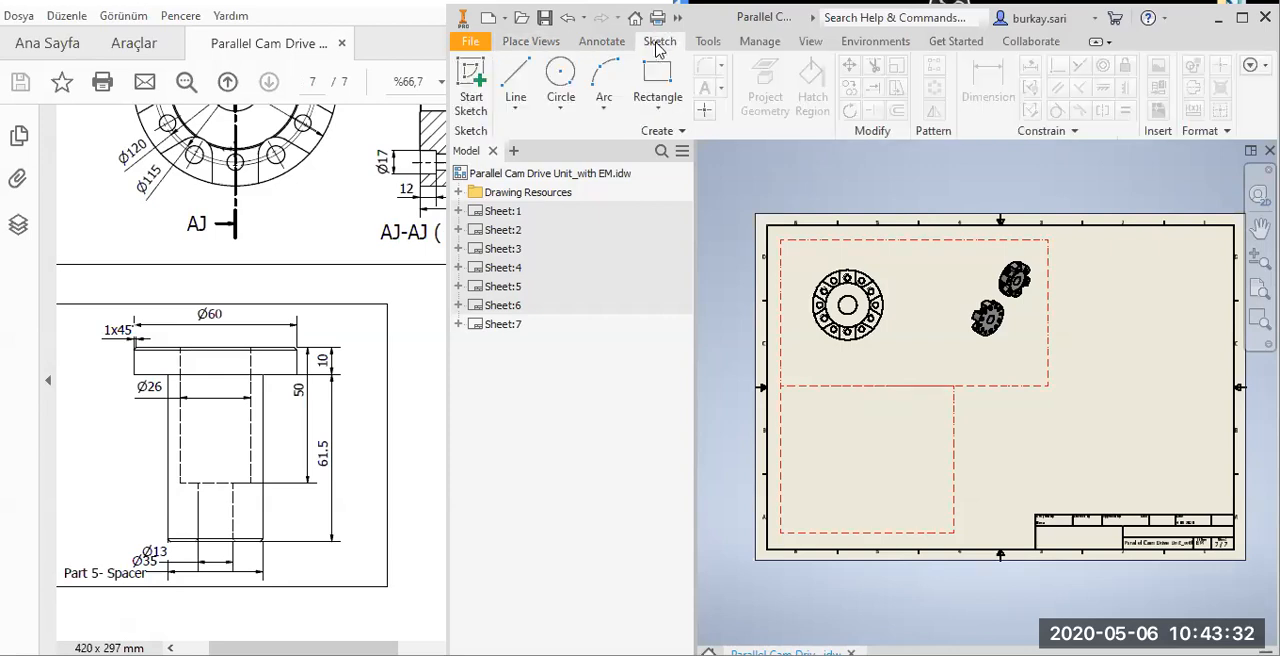
pyautogui.click(317, 155)
pyautogui.scroll(3, 317, 155)
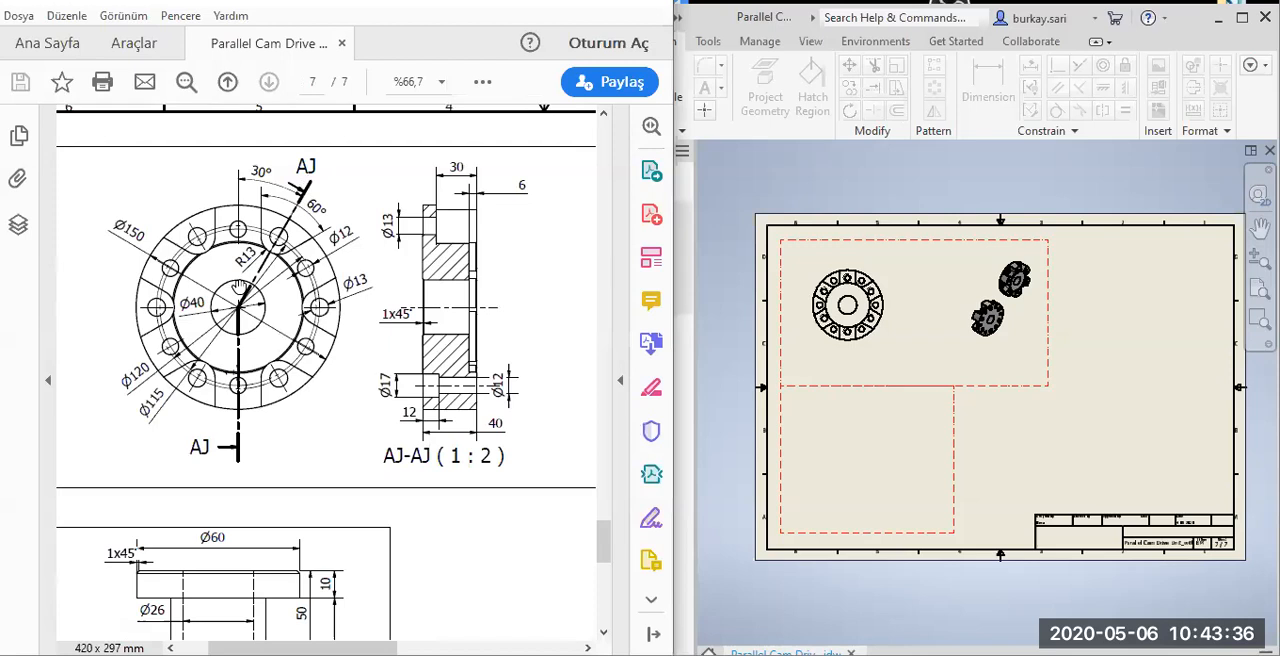
pyautogui.click(707, 180)
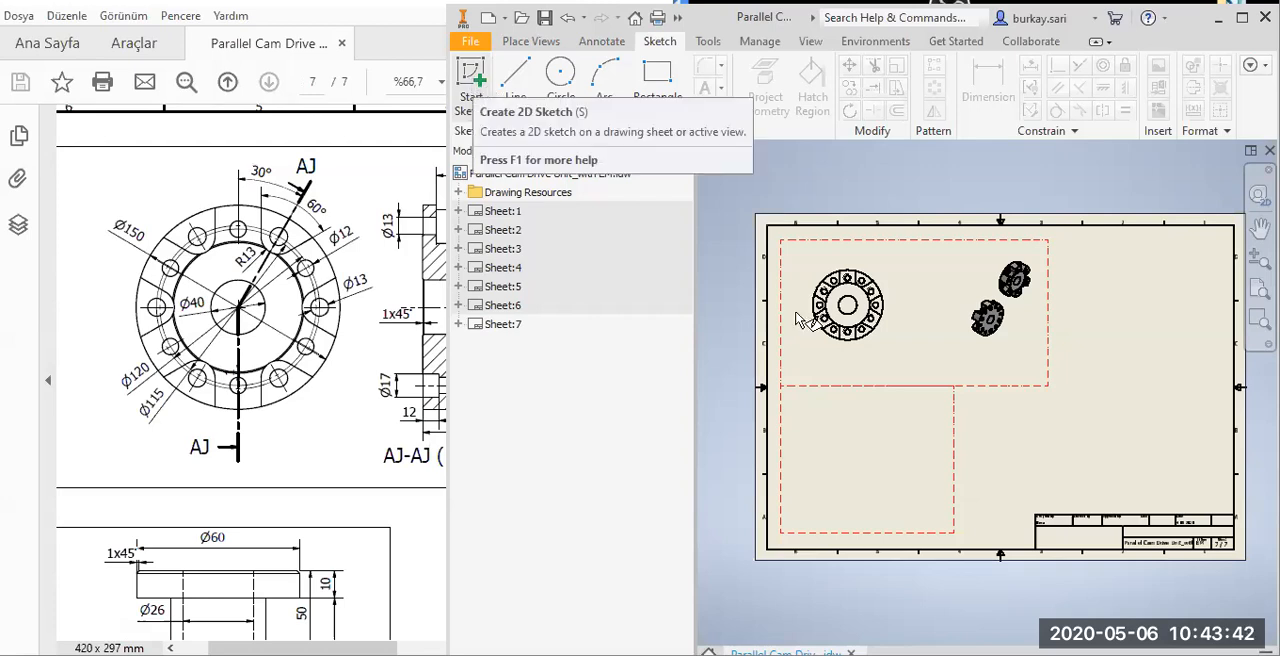
pyautogui.scroll(3, 858, 274)
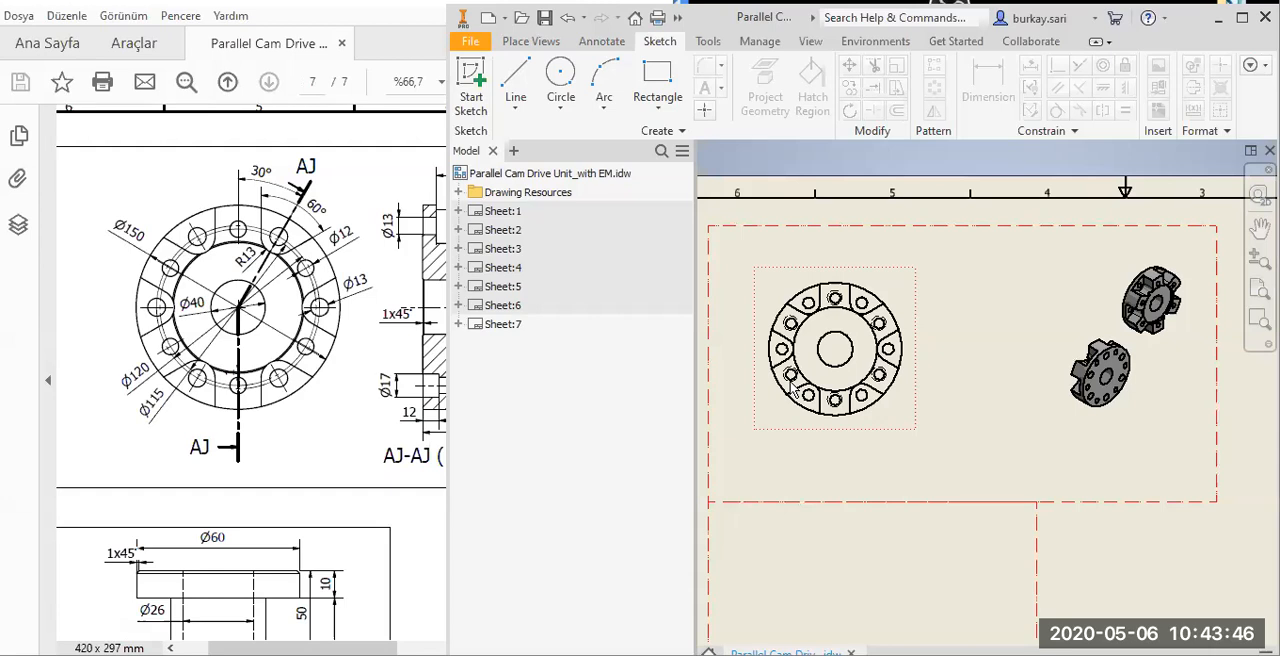
pyautogui.press('s')
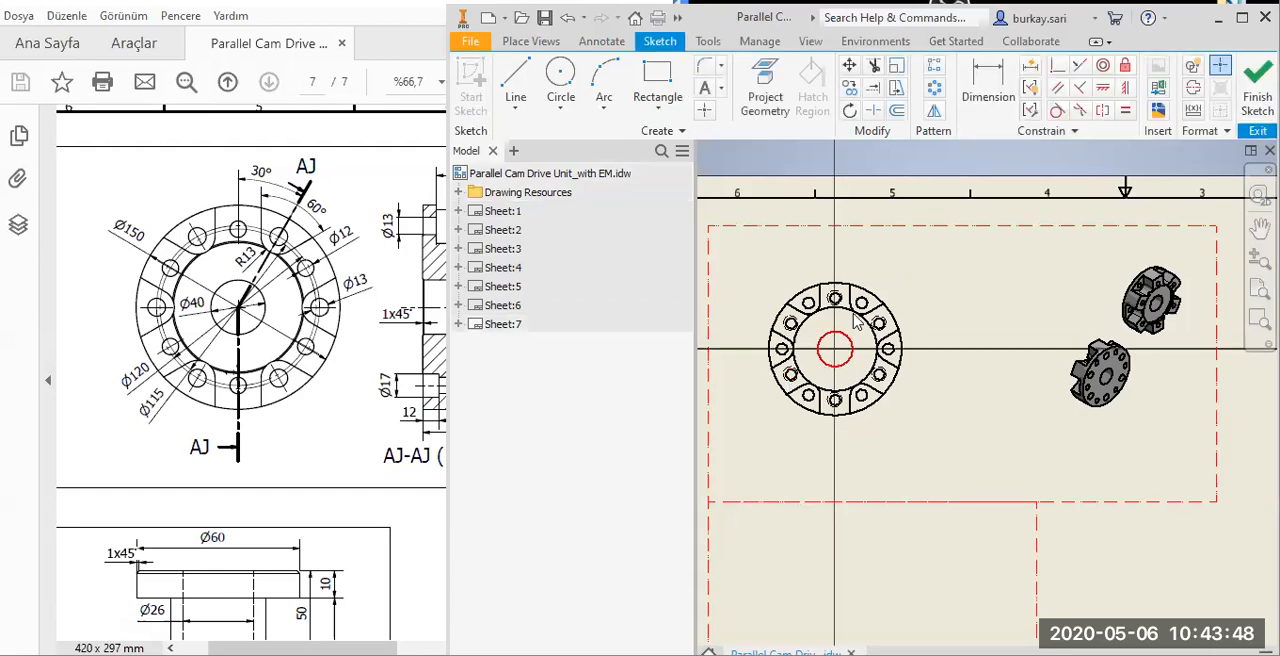
# Project the central bore, the hole 30° clockwise from the top and the bottommost hole into the flange view sketch.
pyautogui.scroll(2, 857, 320)
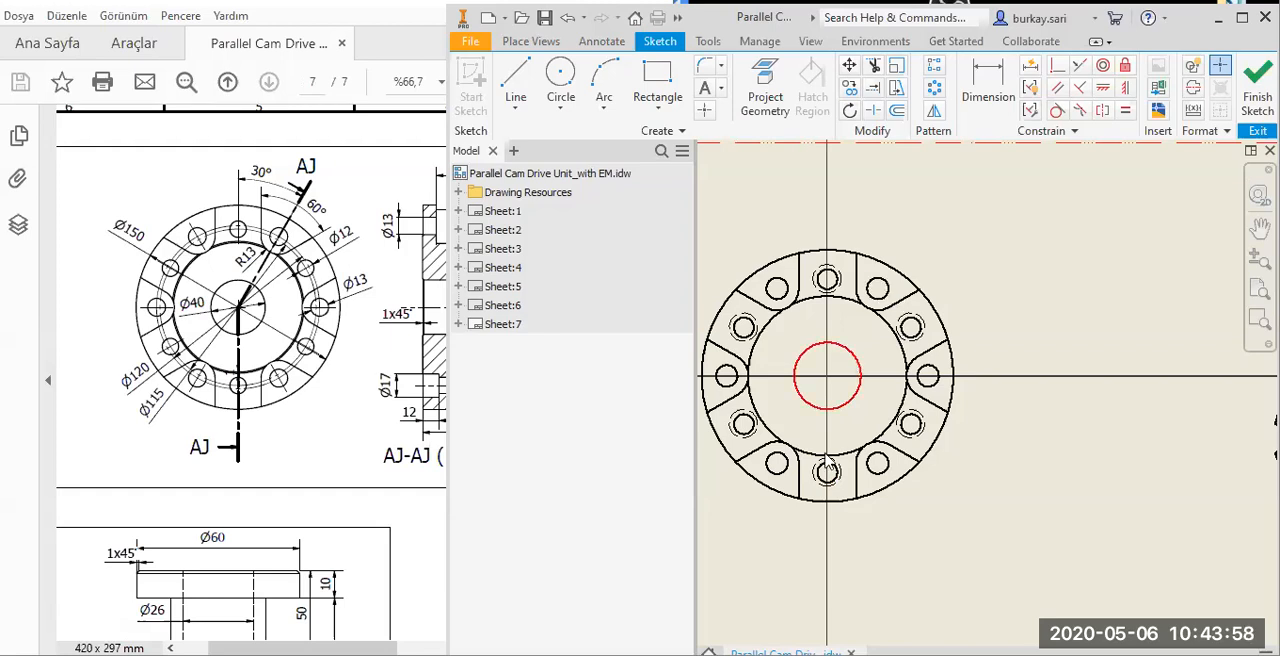
pyautogui.click(765, 77)
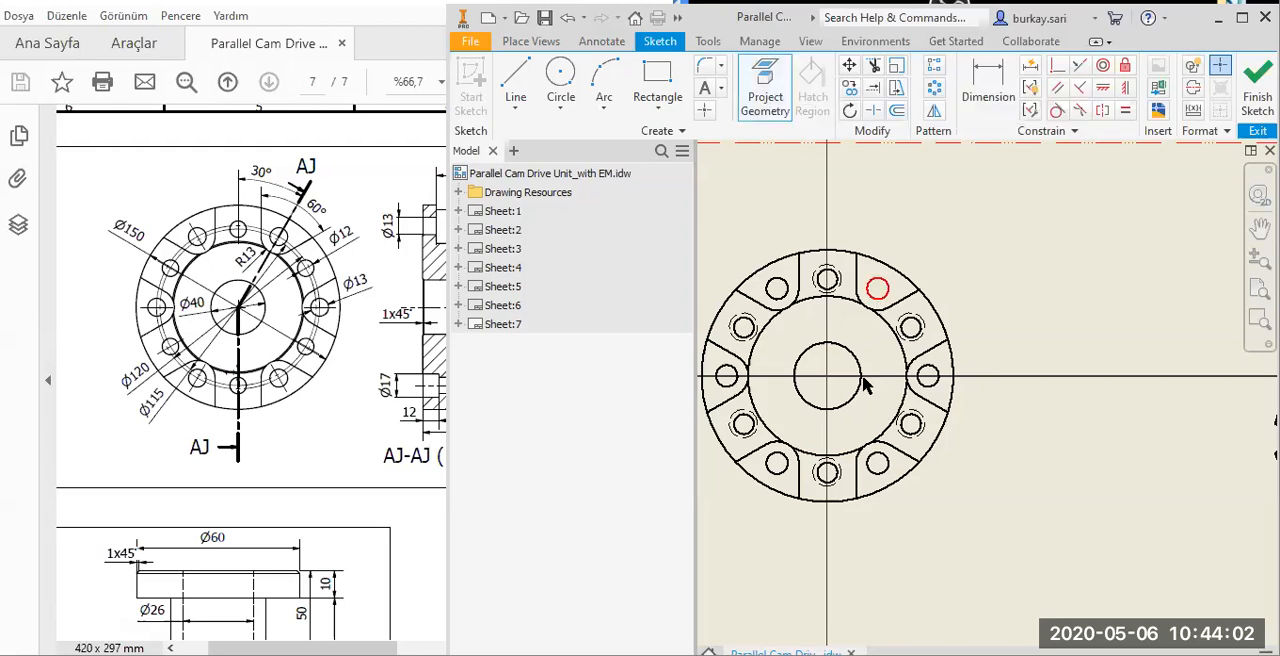
pyautogui.click(859, 365)
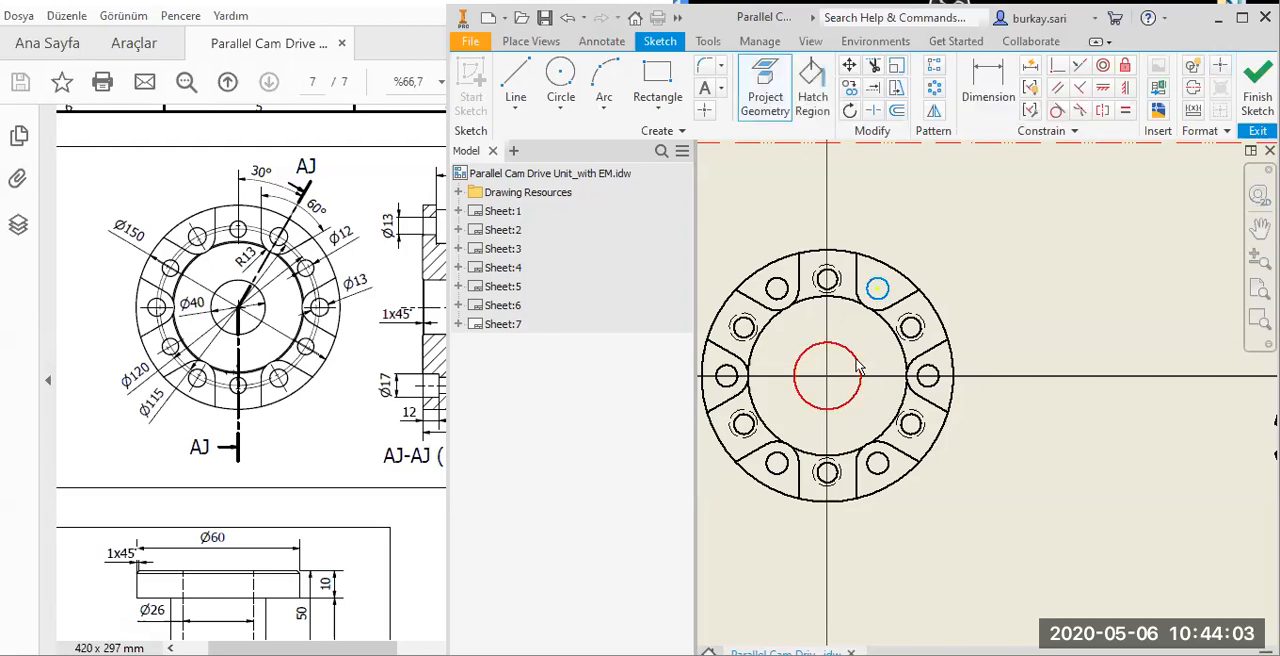
pyautogui.click(830, 467)
pyautogui.press('Escape')
# Draw a two-segment bent line across the flange and make its corner coincident with the centre of the bore.
pyautogui.click(518, 76)
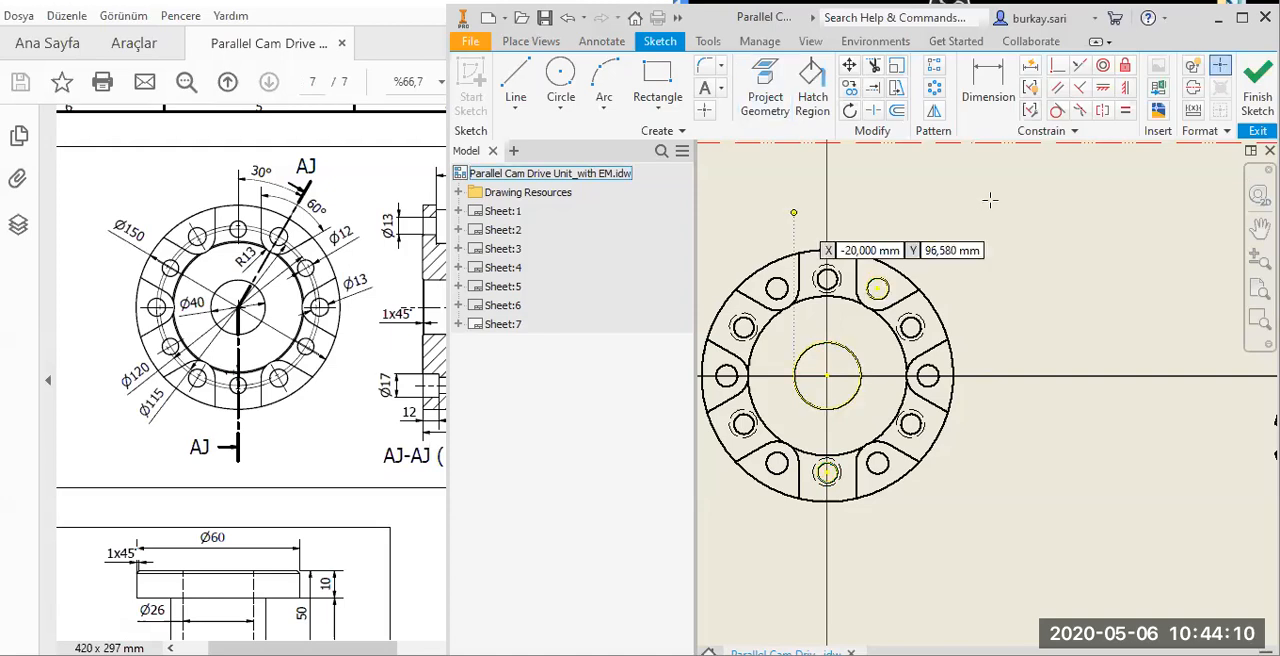
pyautogui.click(990, 200)
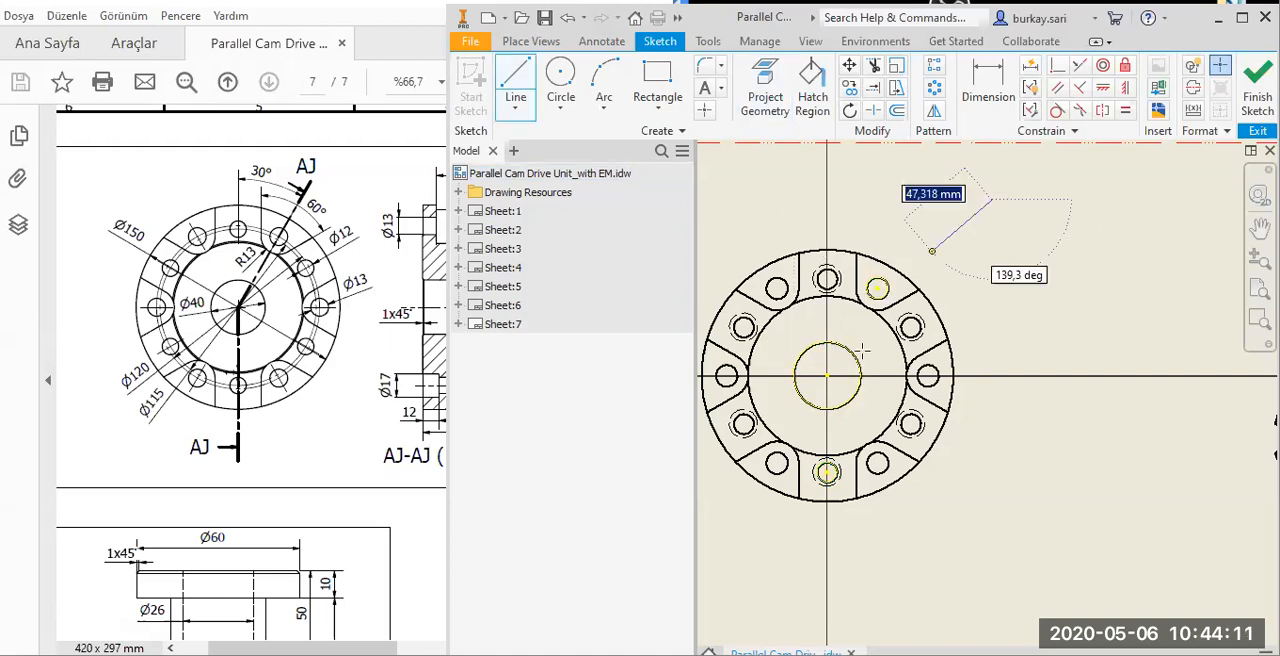
pyautogui.click(888, 612)
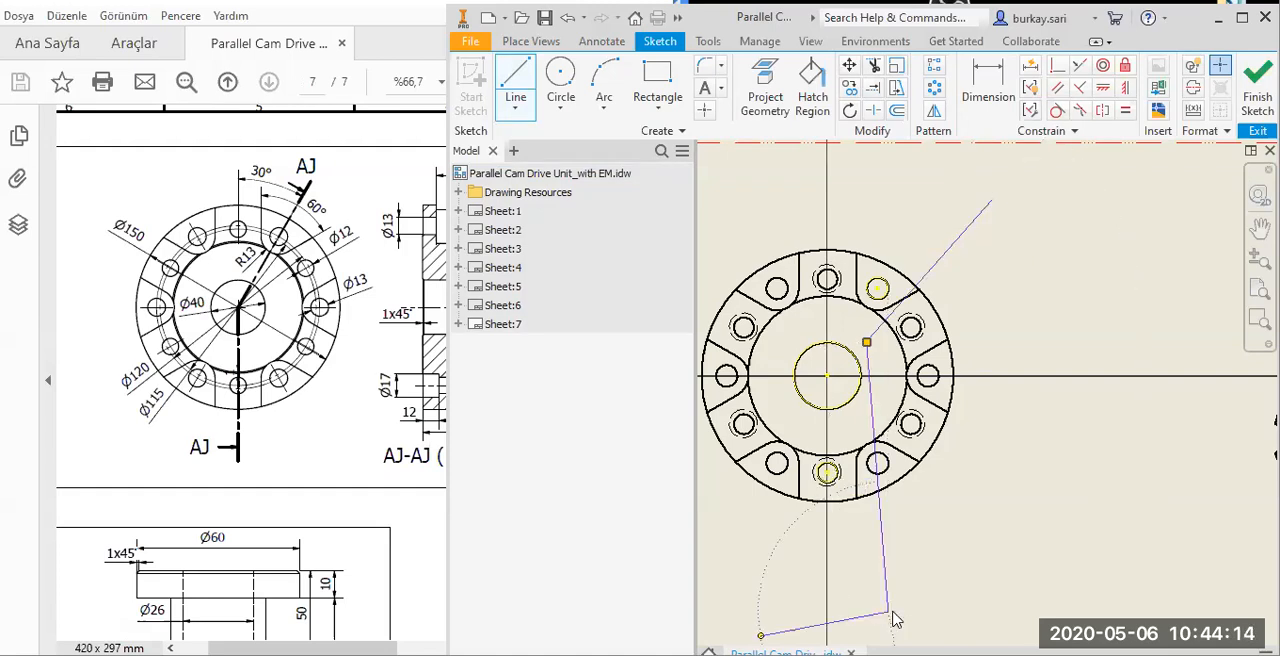
pyautogui.press('Escape')
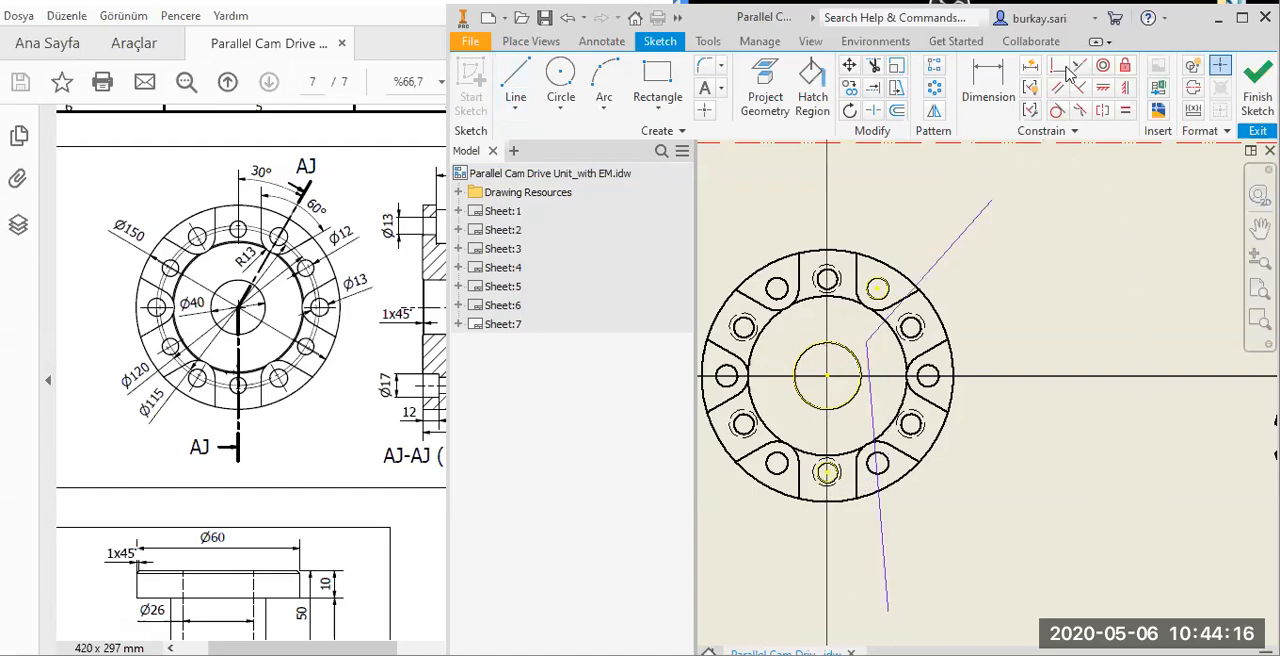
pyautogui.click(867, 343)
pyautogui.click(827, 376)
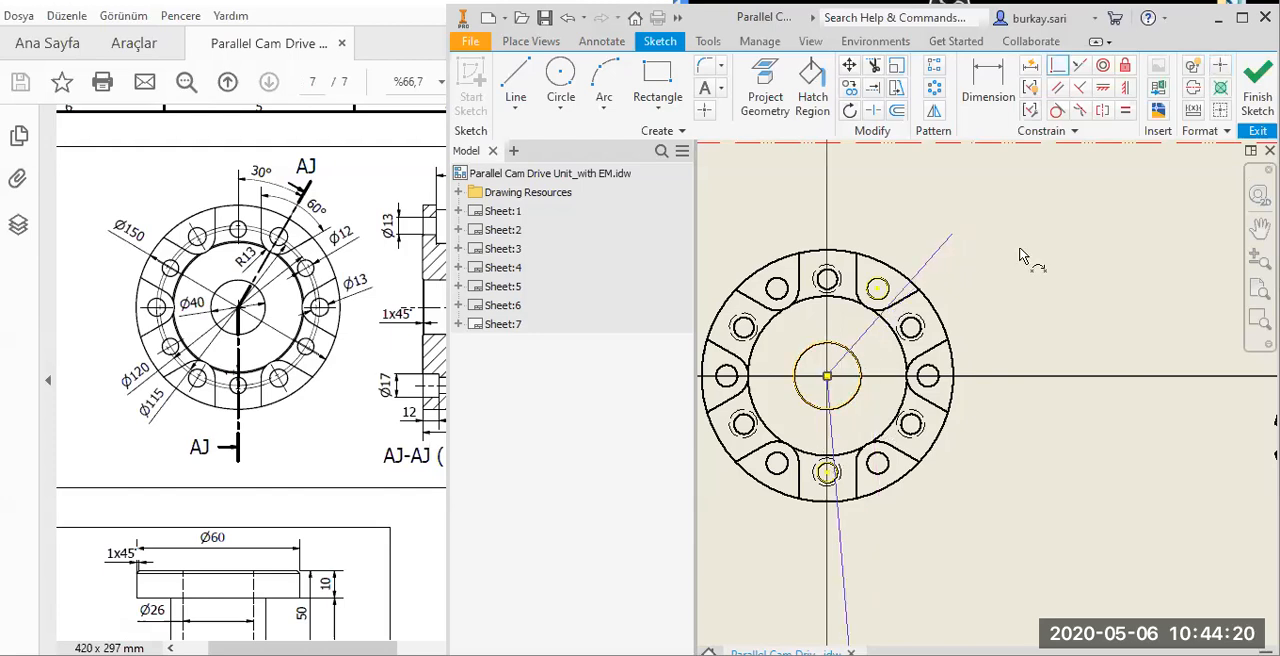
# Constrain the lower segment vertical and the upper segment through the projected upper hole's centre, and finish the sketch.
pyautogui.click(1127, 90)
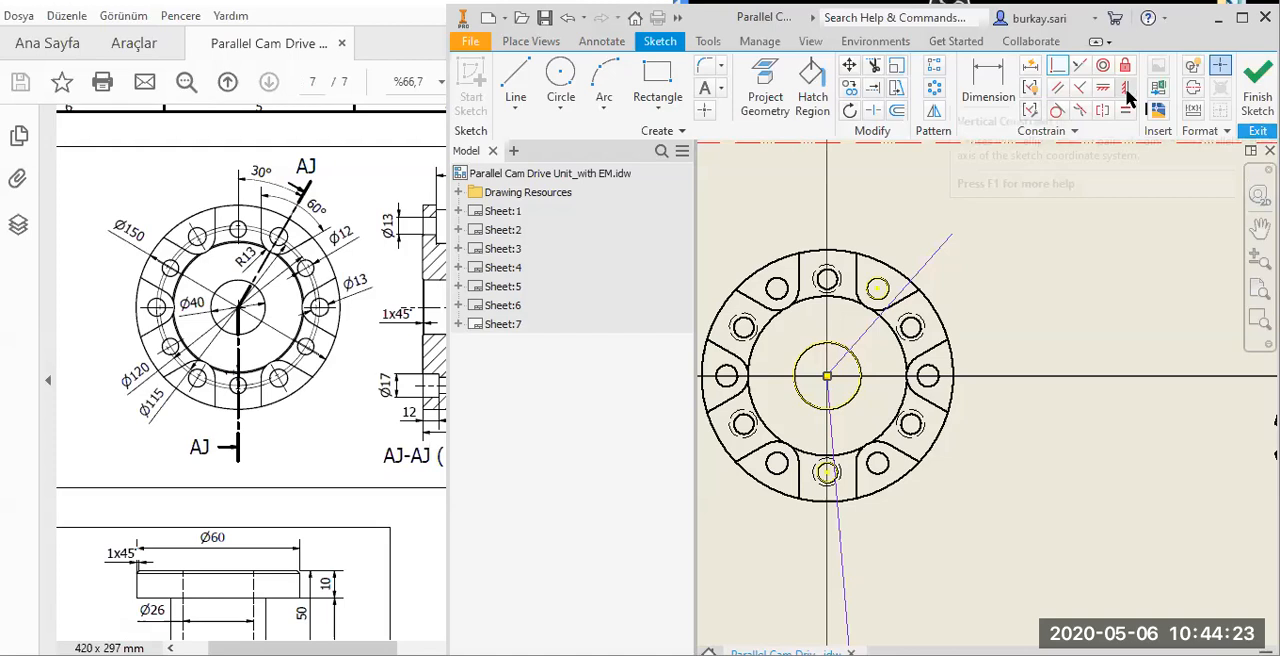
pyautogui.click(840, 570)
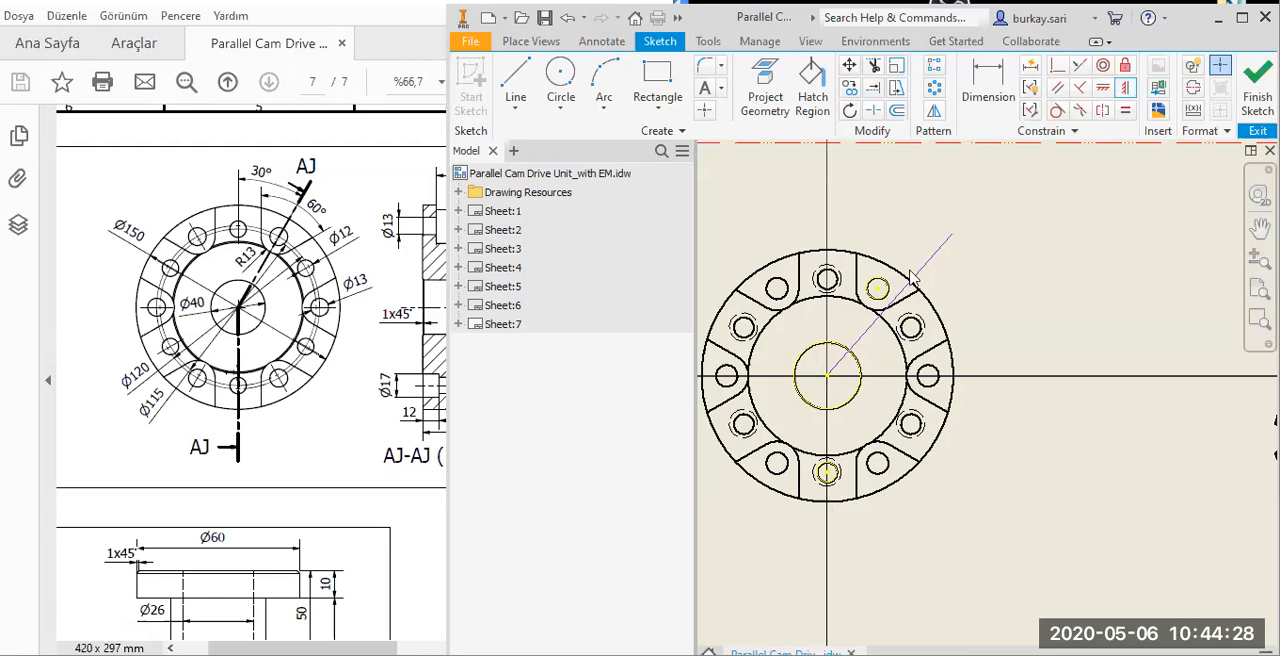
pyautogui.click(1065, 72)
pyautogui.click(922, 269)
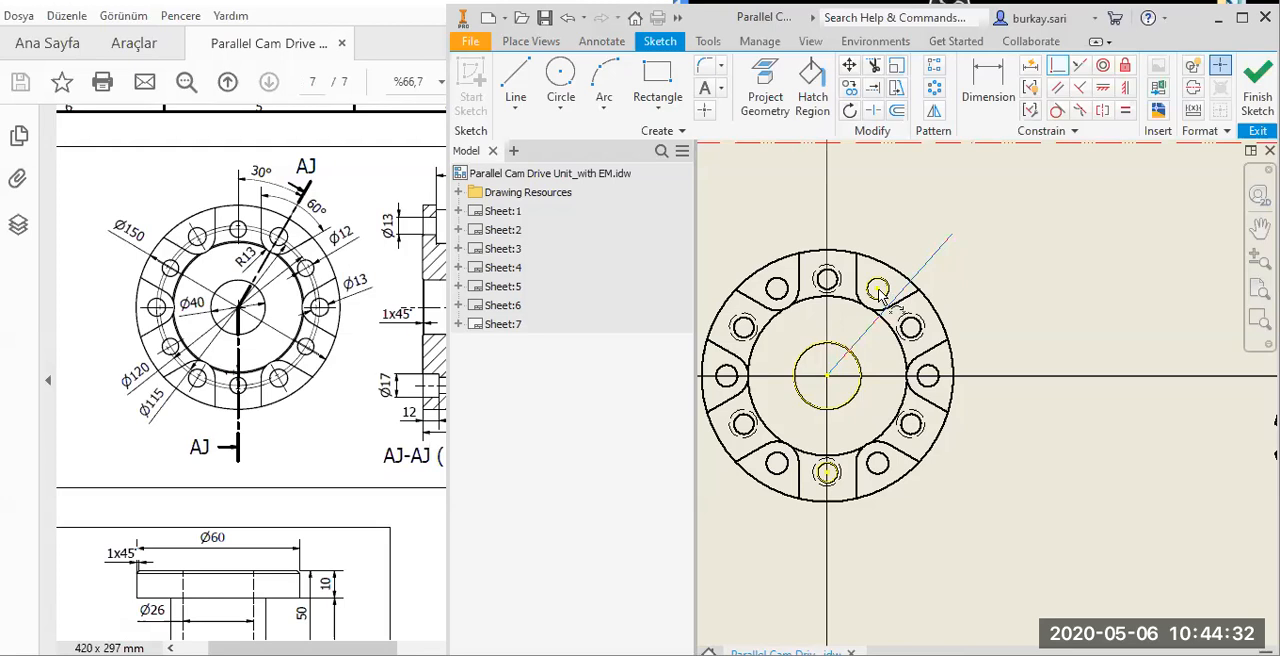
pyautogui.click(879, 290)
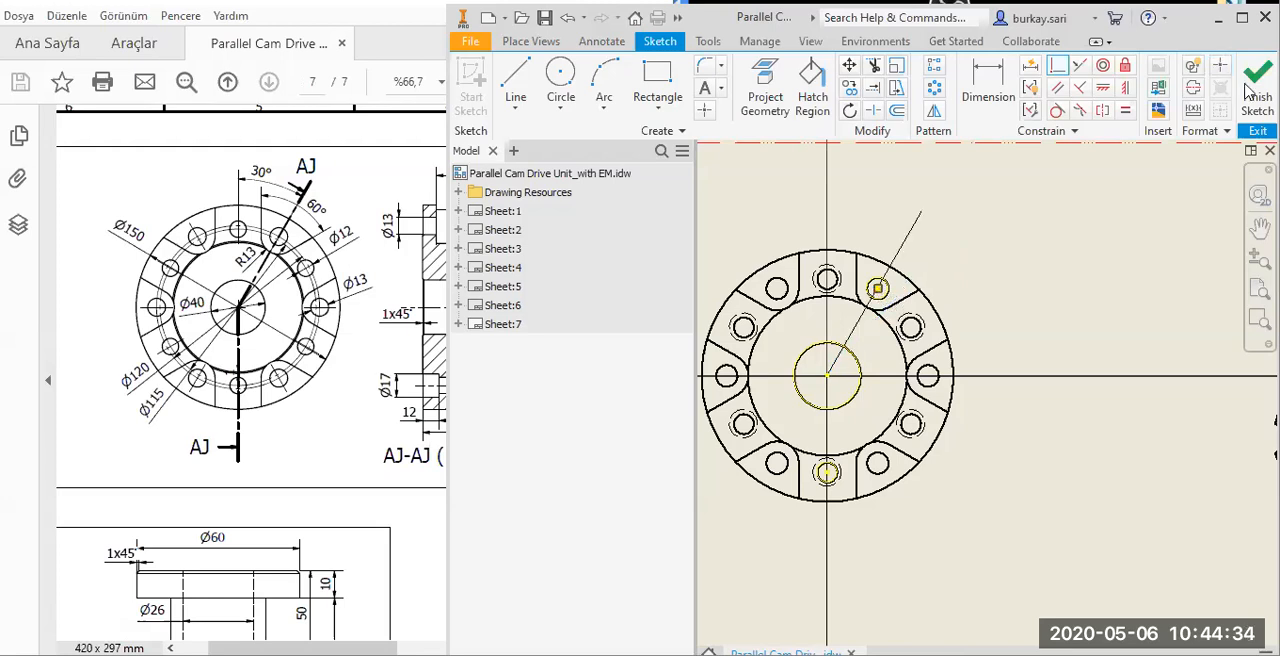
pyautogui.scroll(-3, 1140, 204)
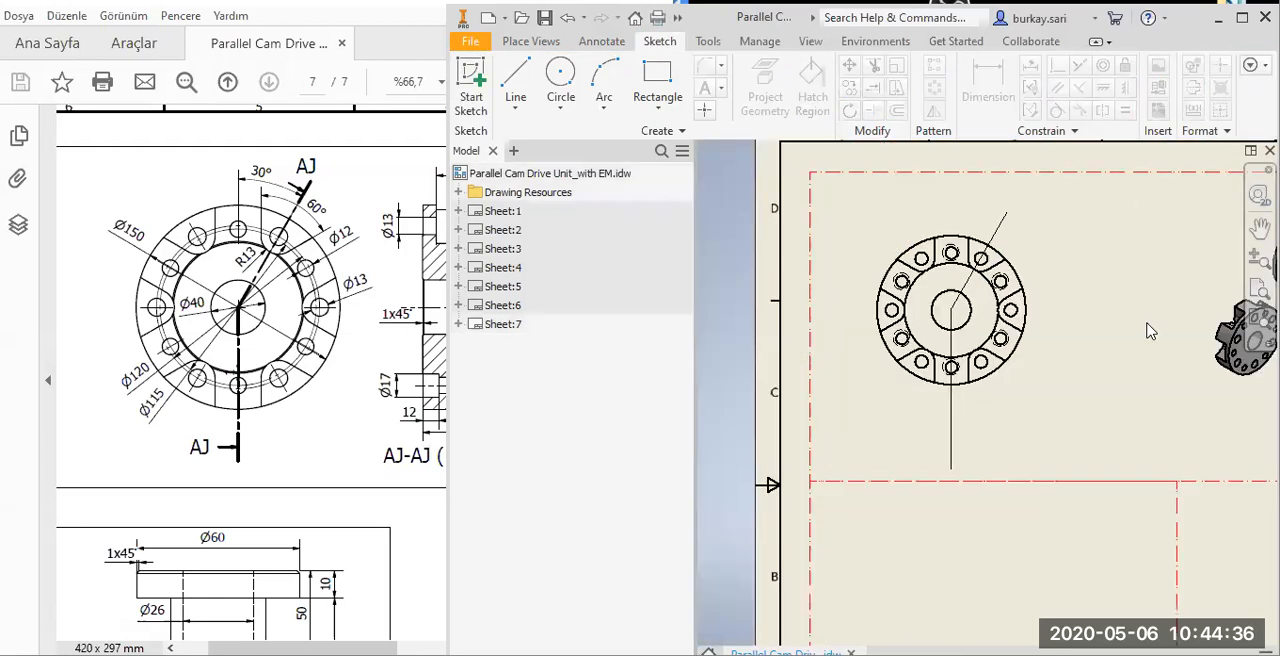
# Reopen the section-line sketch under the flange's front view, shorten its vertical segment at the lower end and finish the sketch.
pyautogui.moveTo(862, 448); pyautogui.dragTo(758, 440, button='middle')
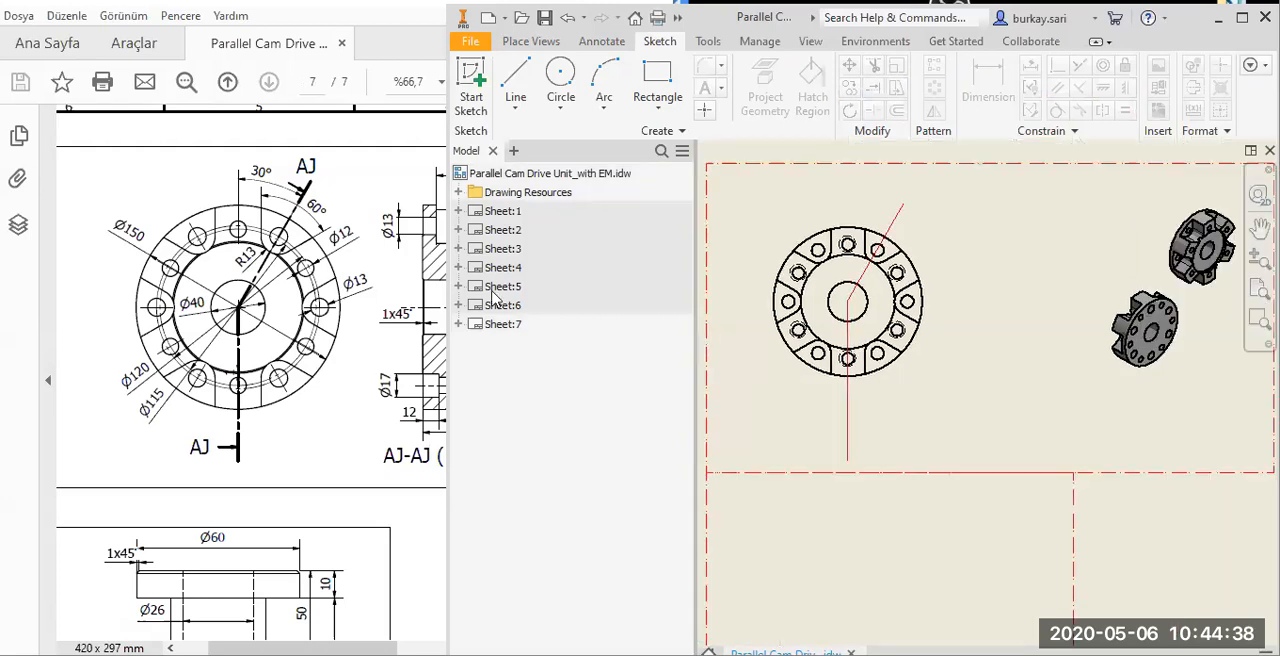
pyautogui.click(458, 324)
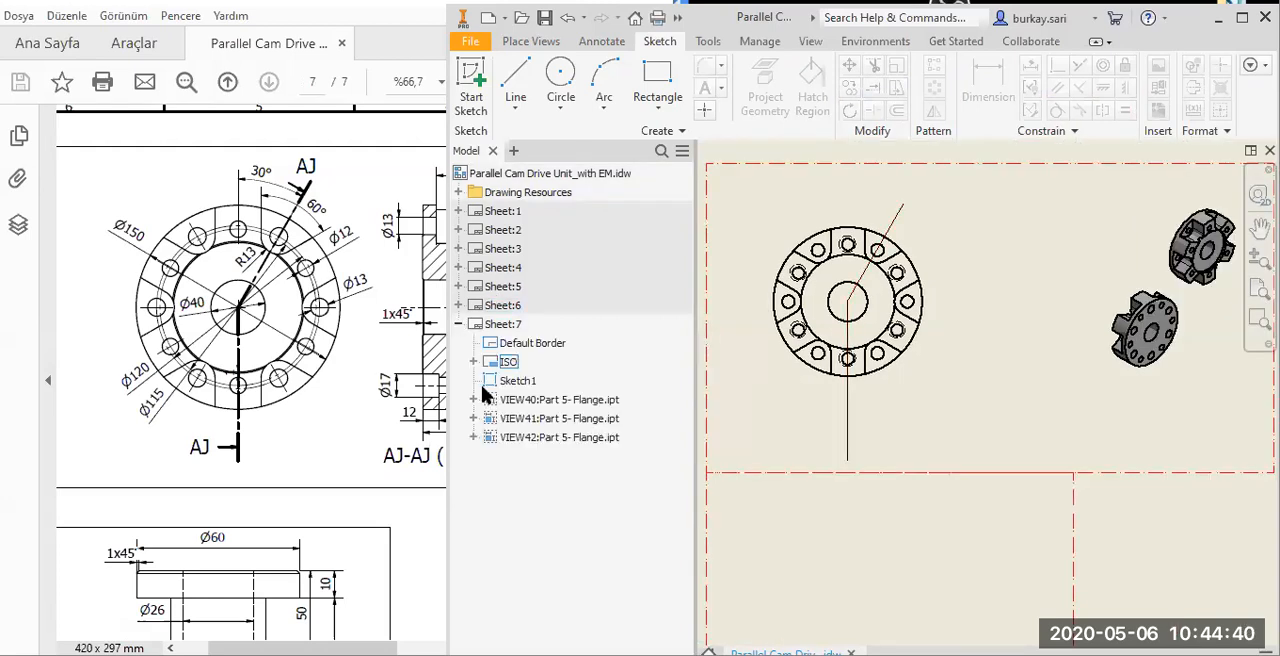
pyautogui.click(547, 401)
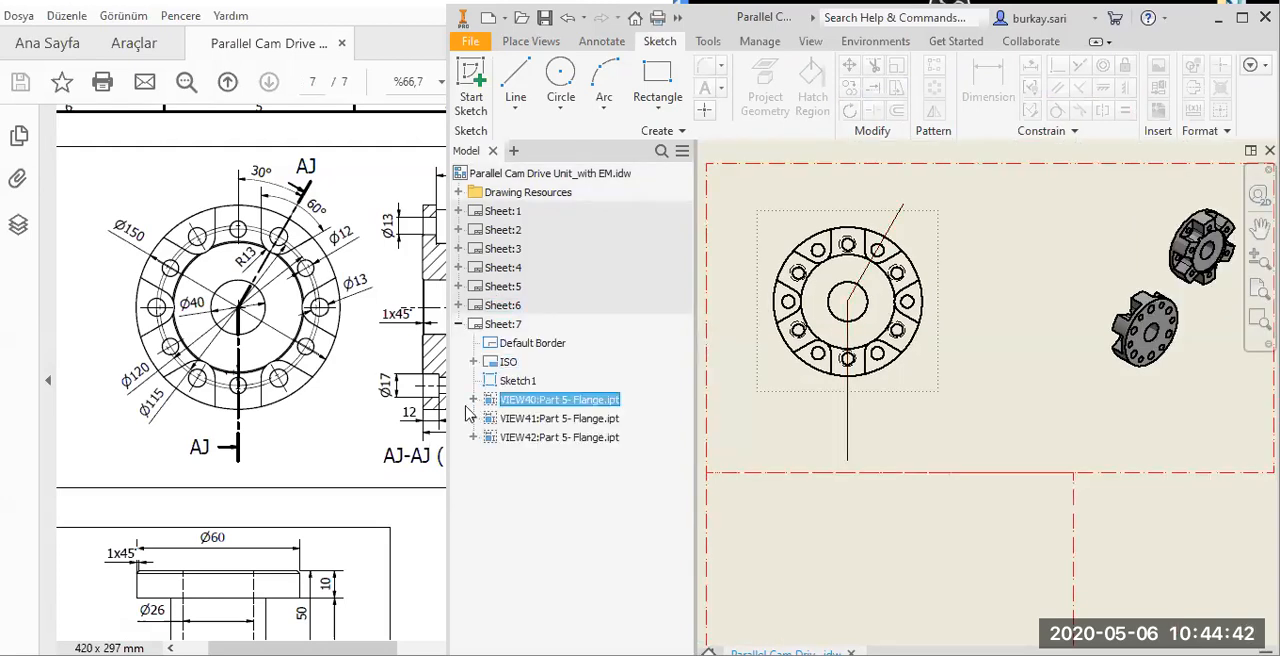
pyautogui.click(473, 399)
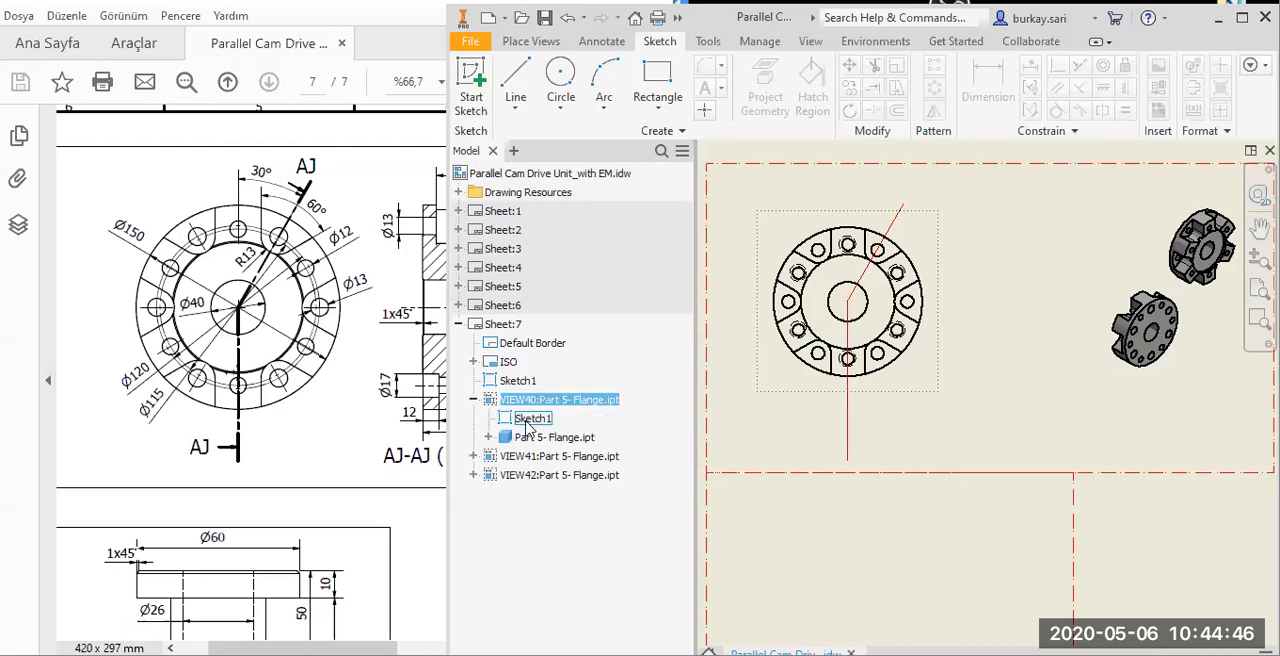
pyautogui.click(623, 428)
pyautogui.doubleClick(843, 466)
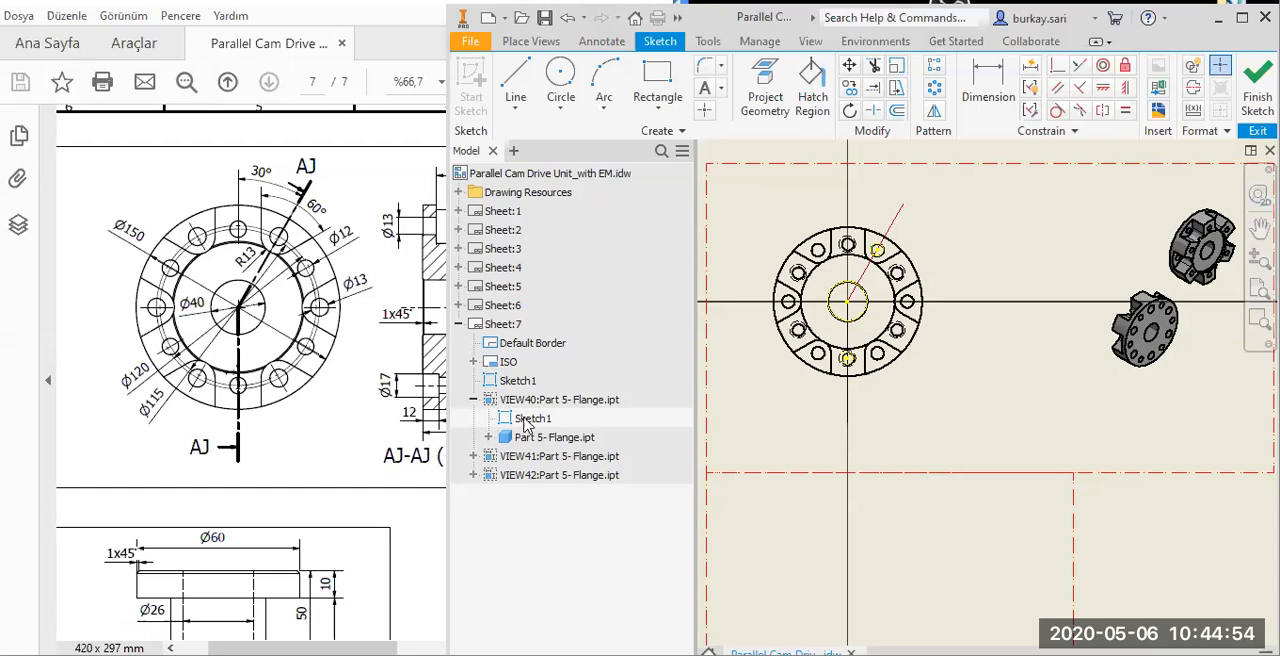
pyautogui.click(1252, 100)
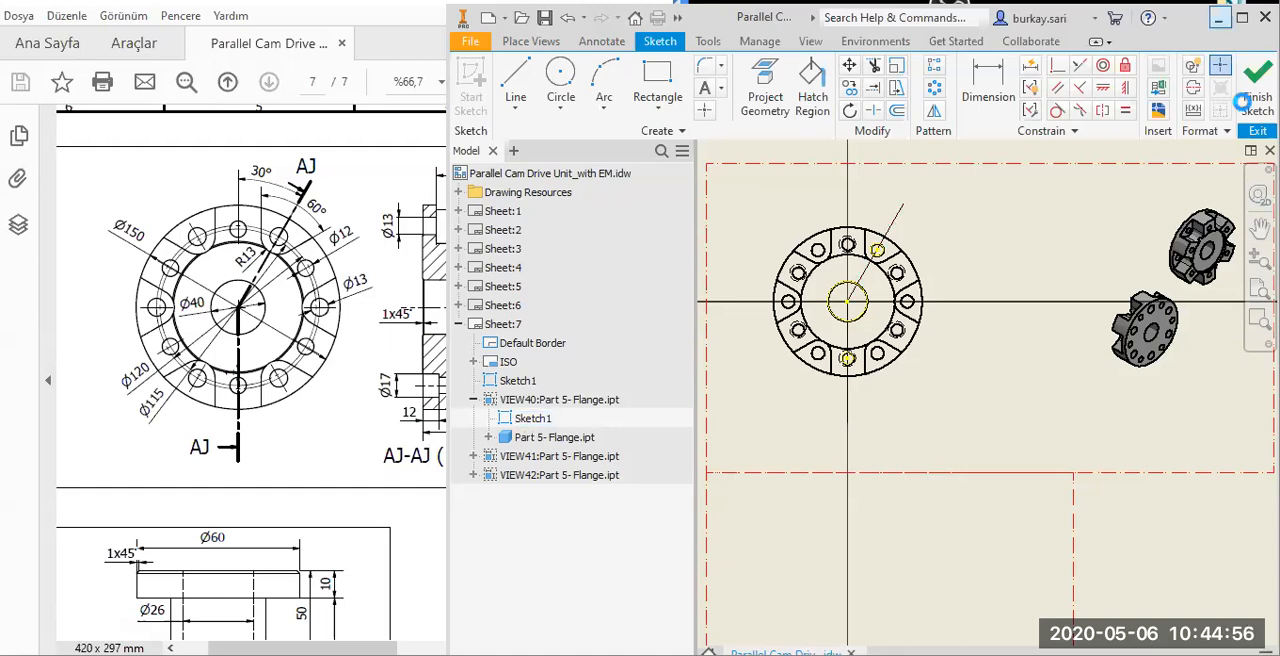
# Create an aligned section view at scale 1 : 2.5 from the sketched line, beside the front view, and move its label below it.
pyautogui.click(550, 45)
pyautogui.click(610, 85)
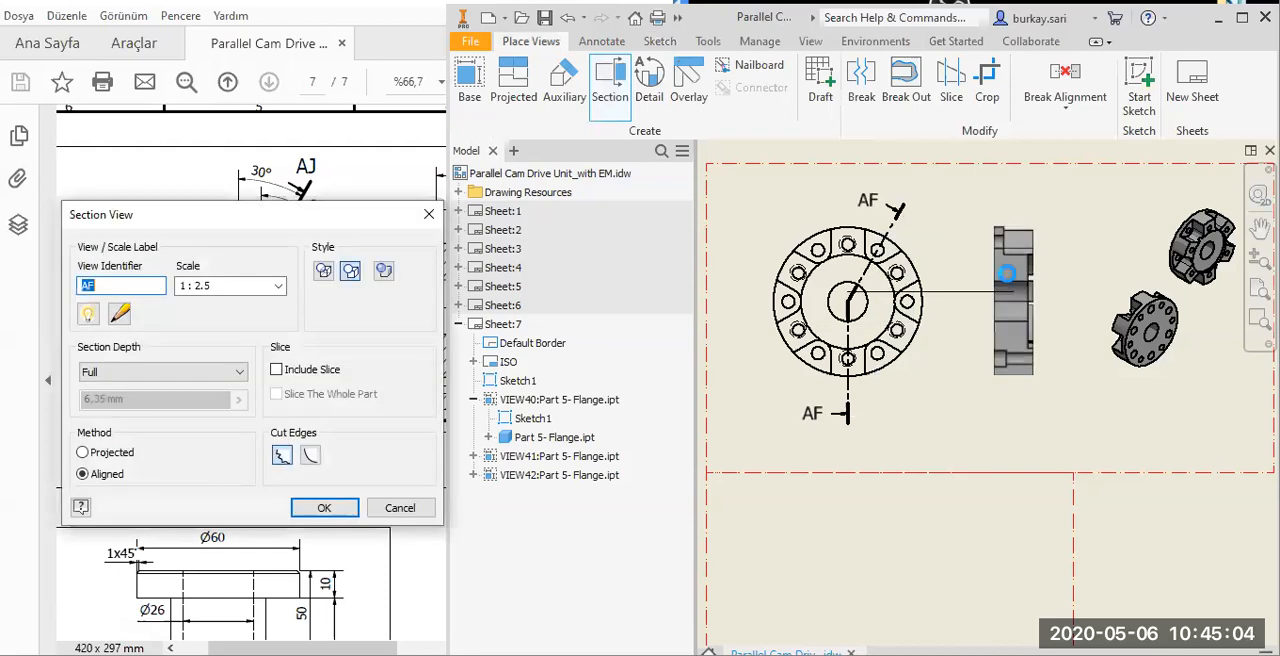
pyautogui.click(324, 508)
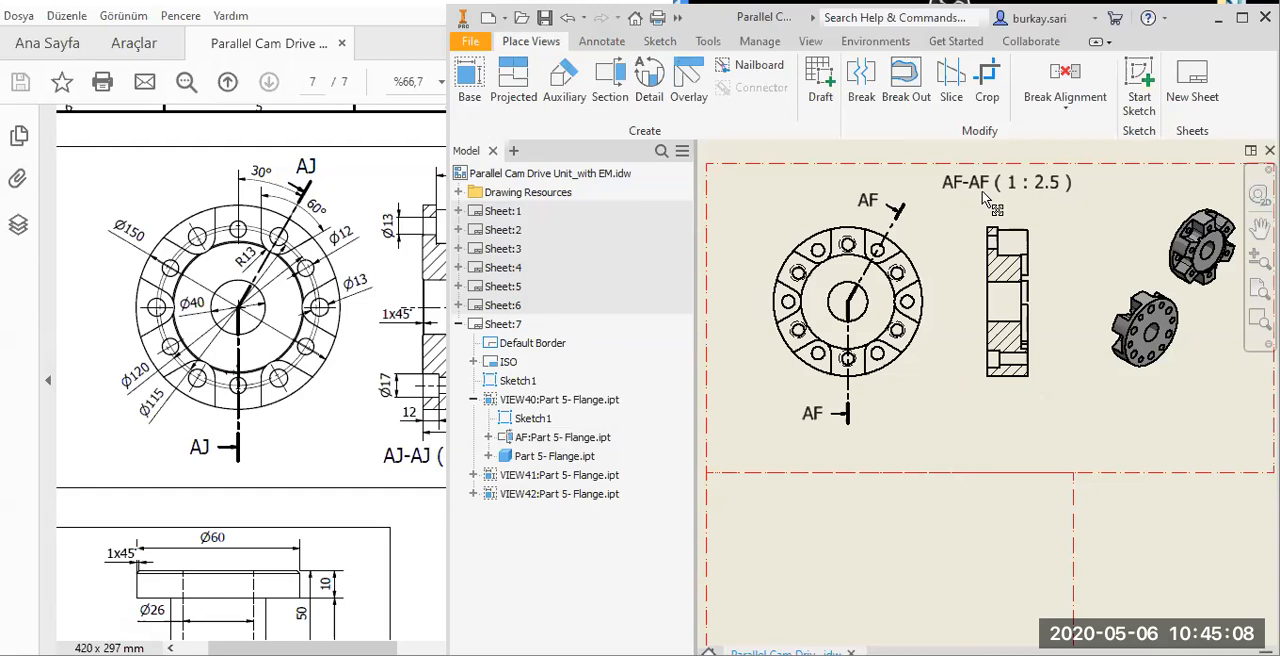
pyautogui.moveTo(972, 180); pyautogui.dragTo(947, 441)
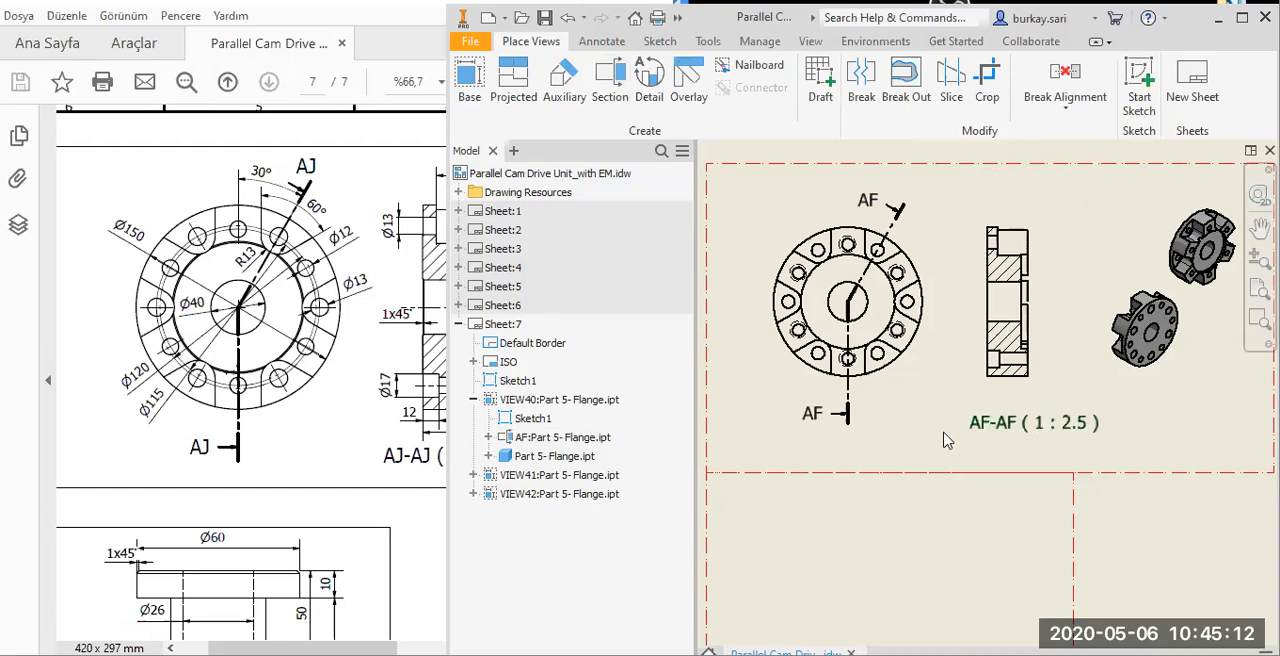
# Rewrite the flange section view's label as "Seticon" on a line above the paired view letters, leaving out the scale.
pyautogui.doubleClick(944, 432)
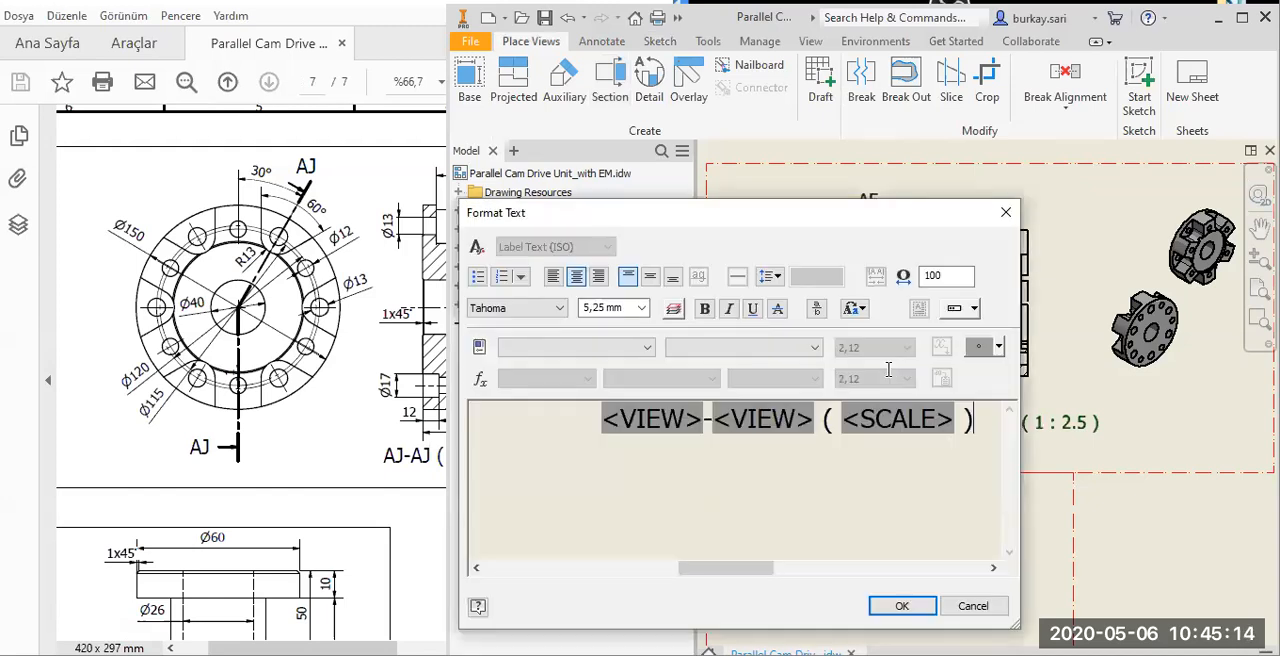
pyautogui.hotkey('ctrl', 'a')
pyautogui.press('Delete')
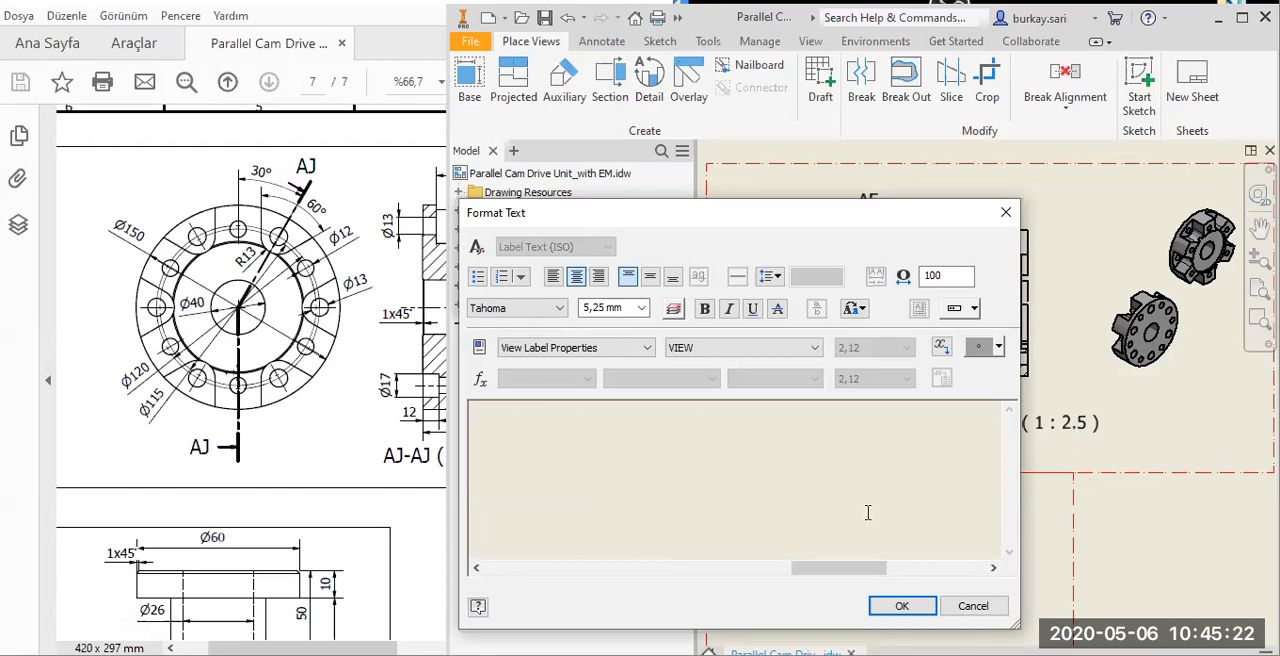
pyautogui.click(697, 570)
pyautogui.click(832, 477)
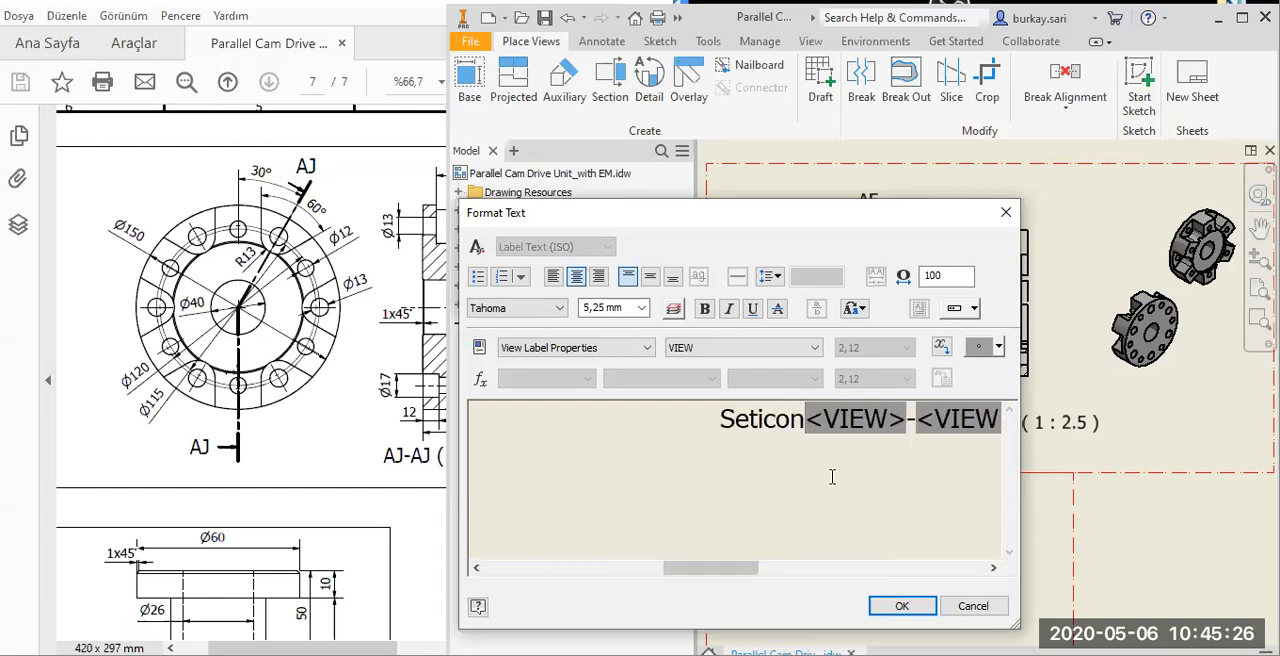
pyautogui.press('Return')
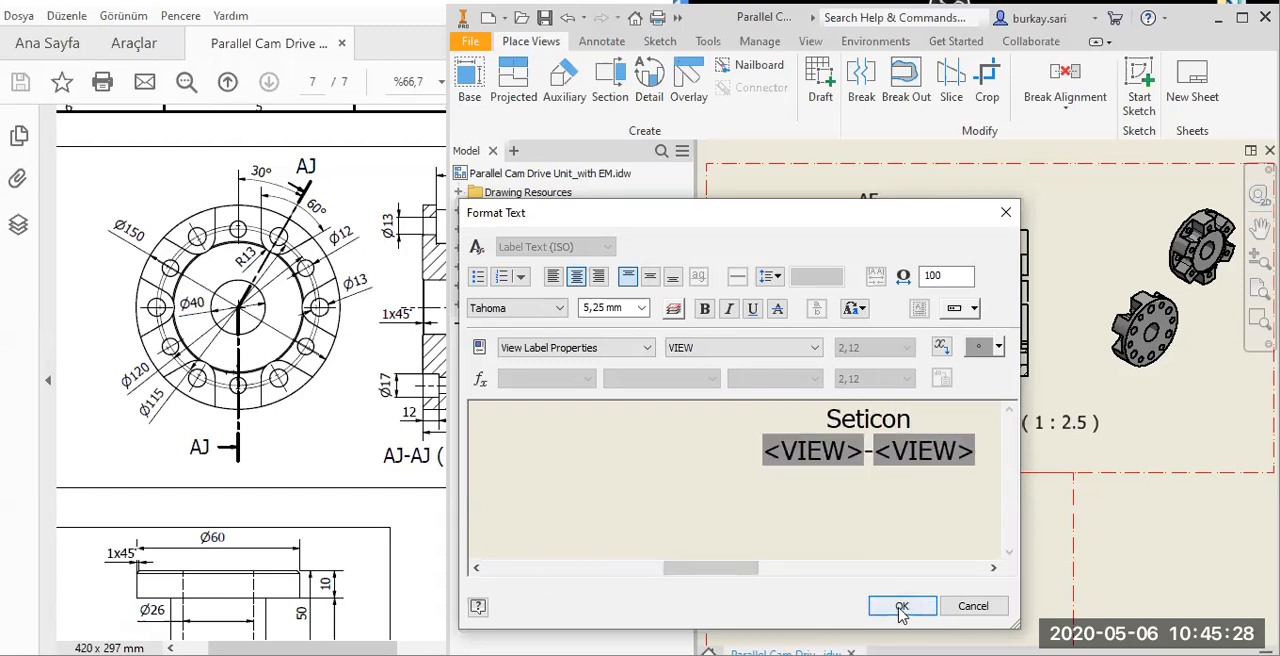
pyautogui.click(901, 607)
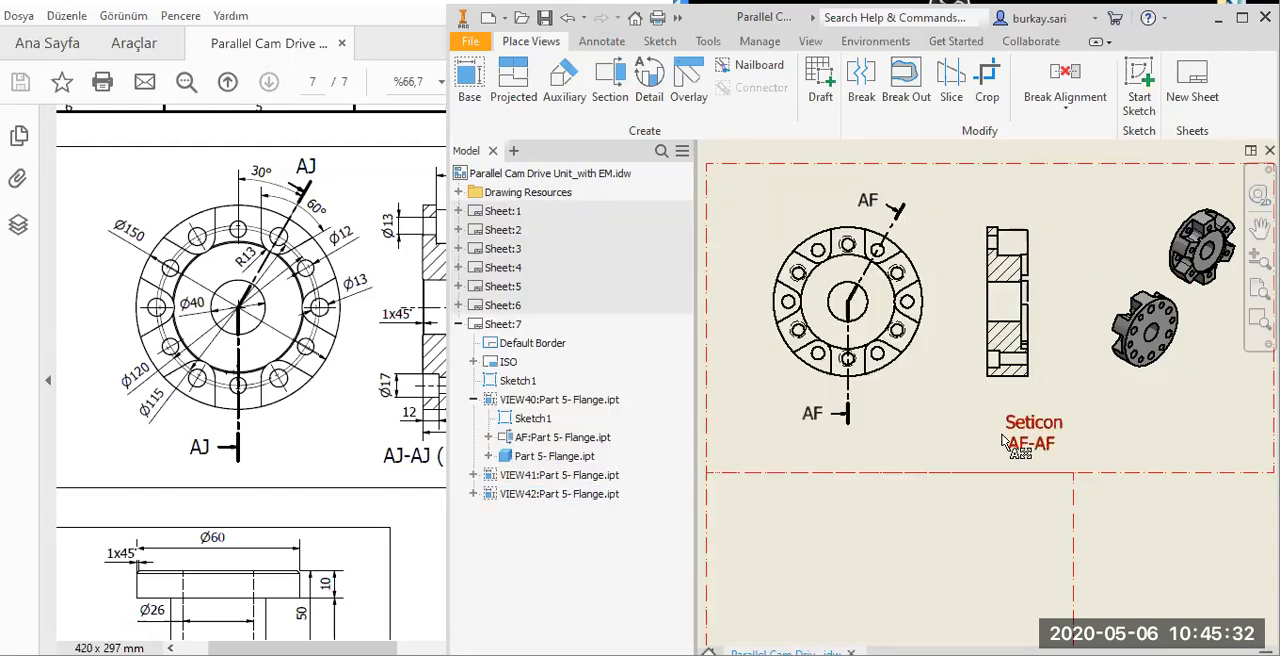
# Correct the heading in the section label to "Section" and centre the label beneath the flange's section view.
pyautogui.doubleClick(1004, 440)
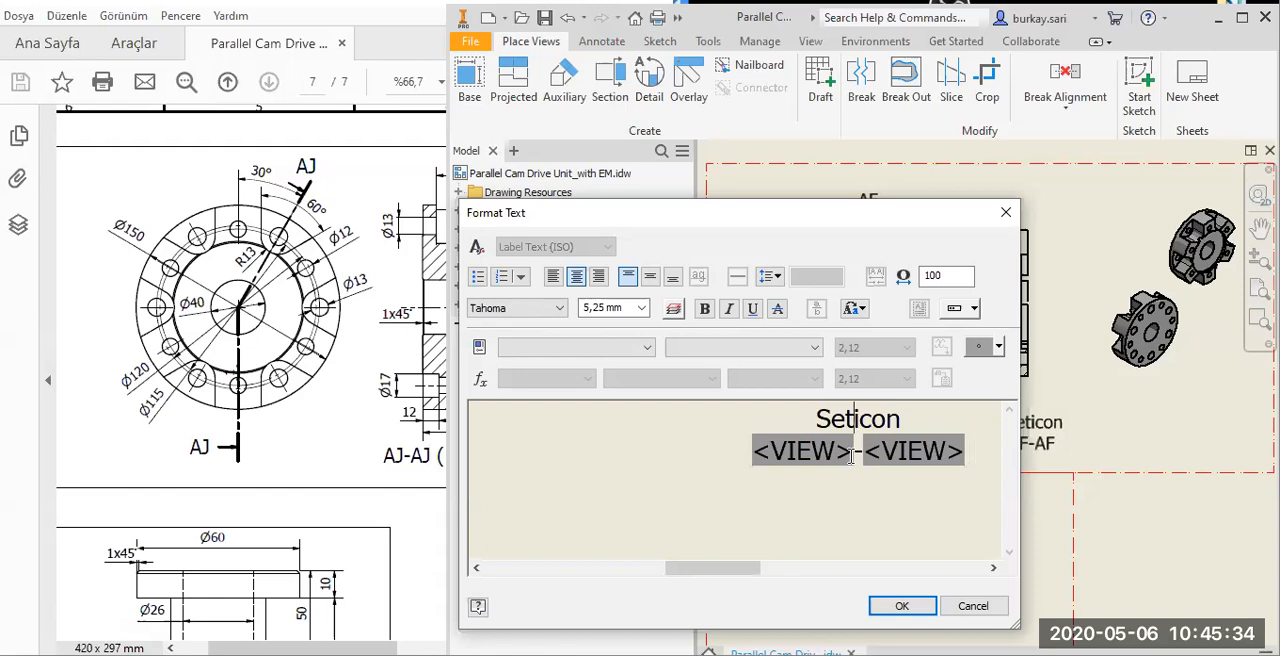
pyautogui.write('c')
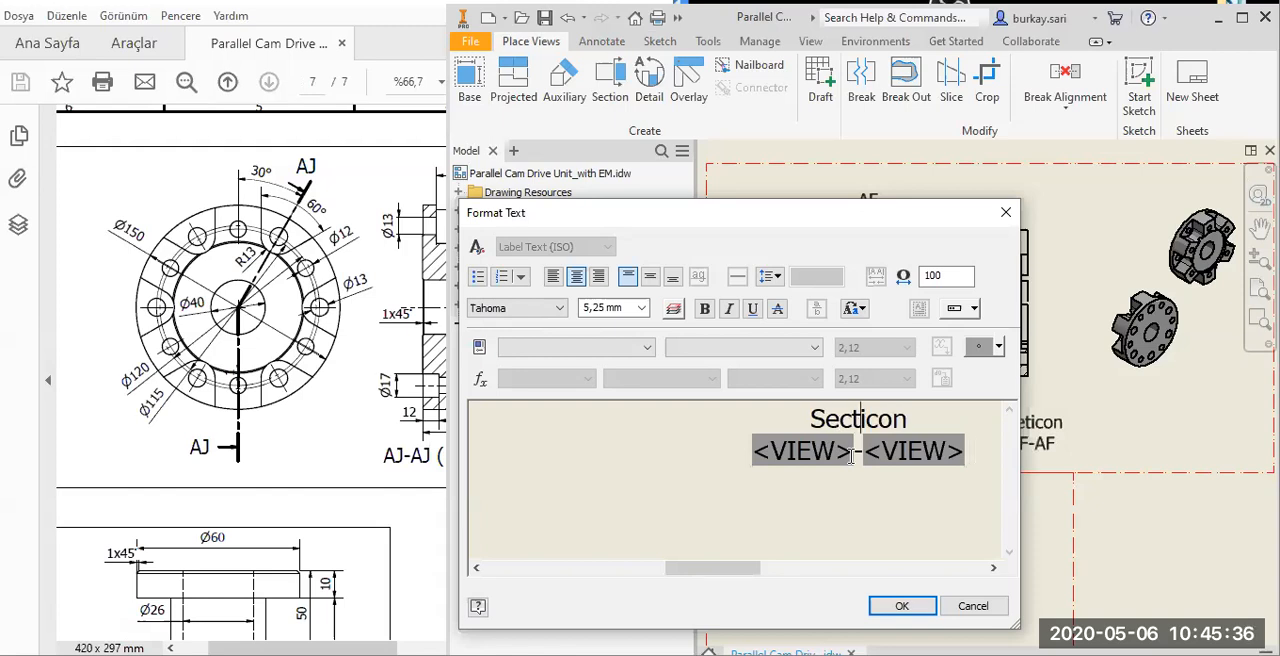
pyautogui.press('Right')
pyautogui.press('Right')
pyautogui.press('Delete')
pyautogui.click(903, 606)
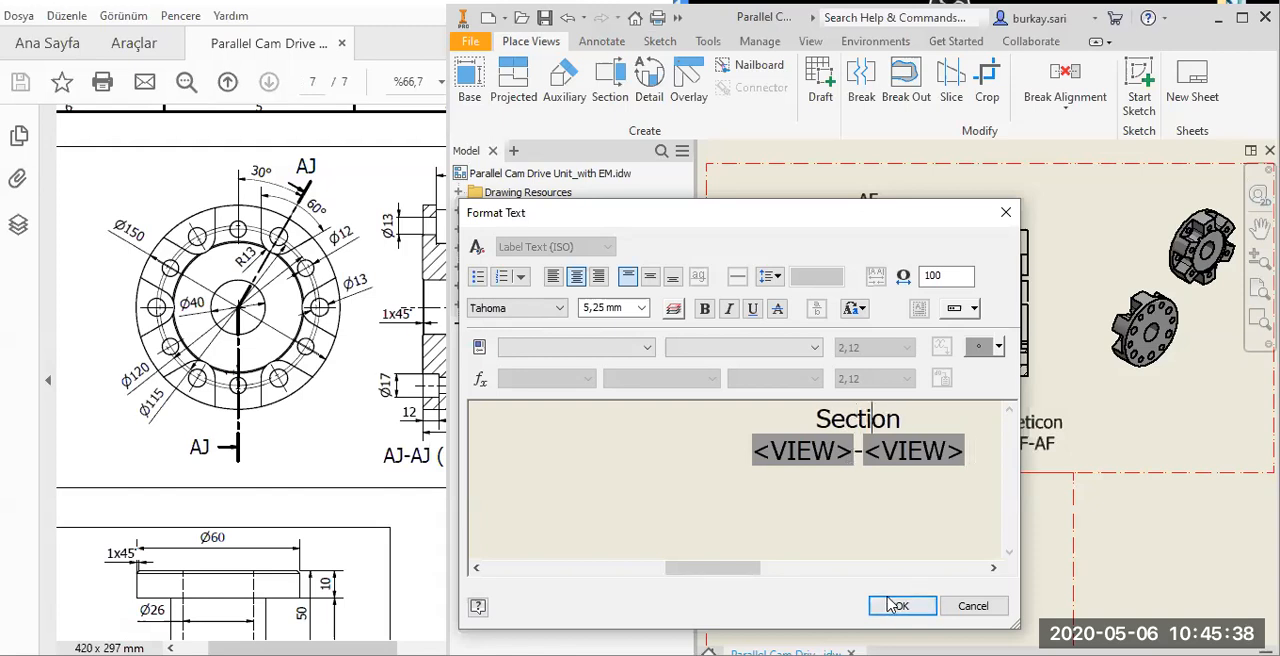
pyautogui.moveTo(1030, 432); pyautogui.dragTo(1007, 437)
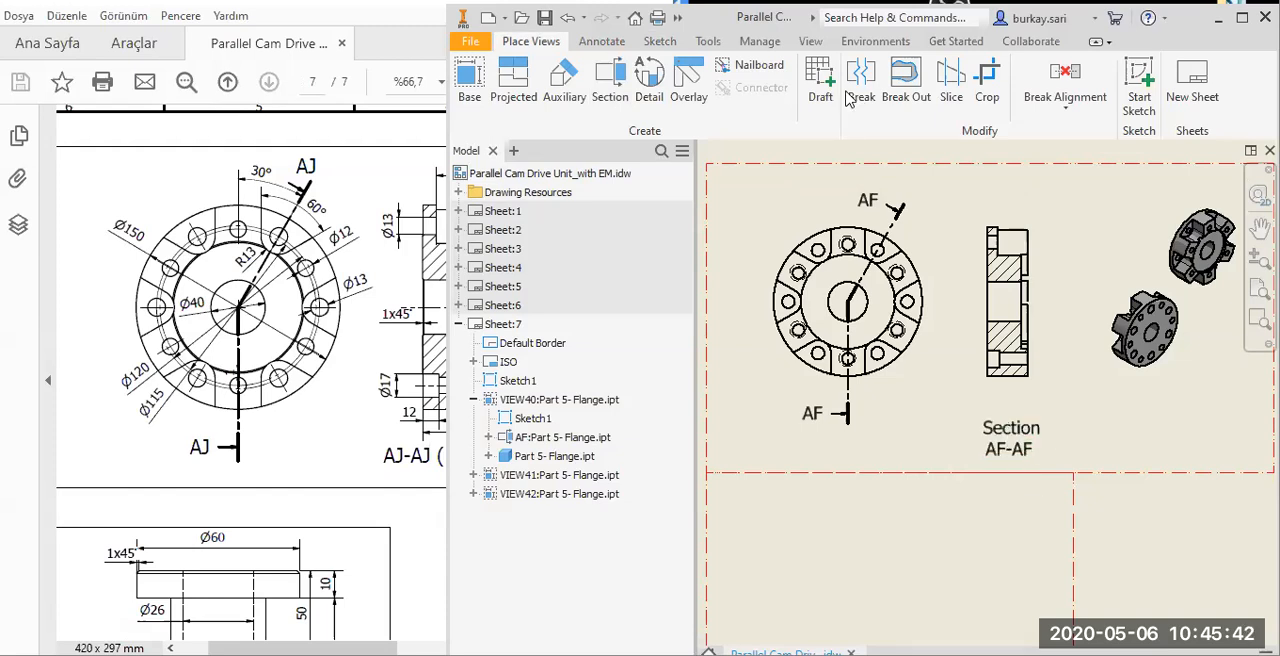
# Create a centered pattern about the flange's bore through the six plain holes of the outer hole circle in the front view.
pyautogui.click(602, 41)
pyautogui.click(918, 90)
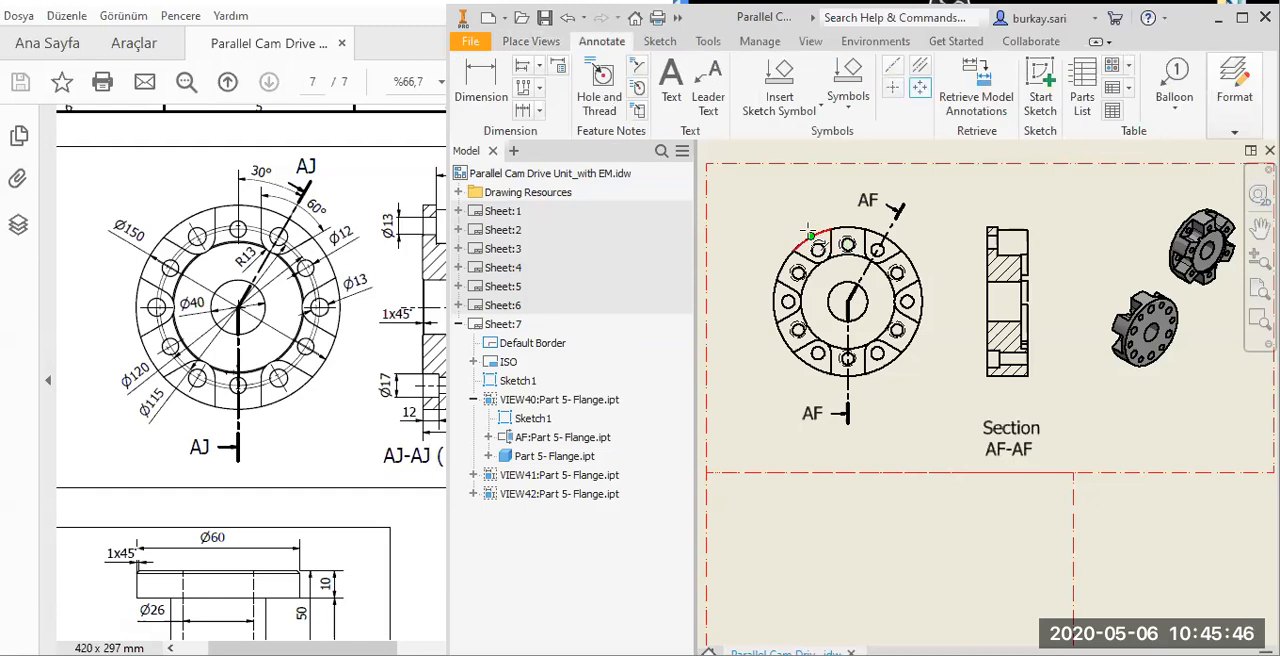
pyautogui.click(812, 300)
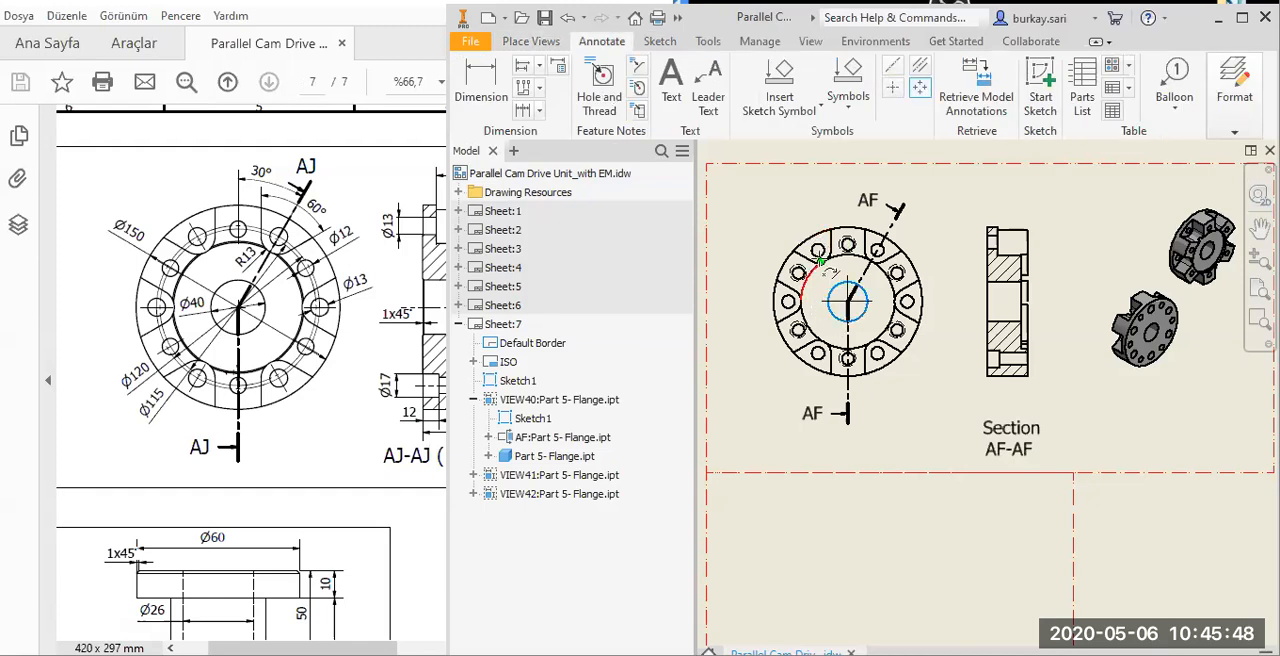
pyautogui.scroll(5, 816, 260)
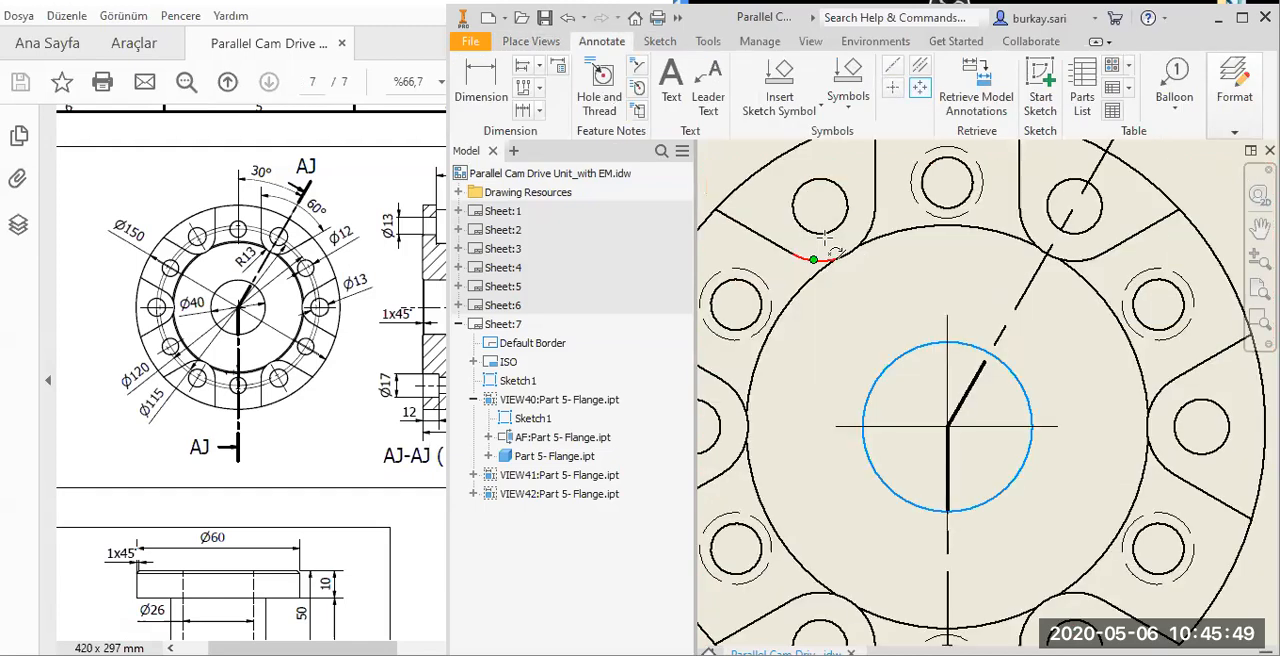
pyautogui.click(1075, 232)
pyautogui.click(1212, 413)
pyautogui.scroll(-4, 1092, 441)
pyautogui.scroll(5, 1091, 414)
pyautogui.click(1092, 414)
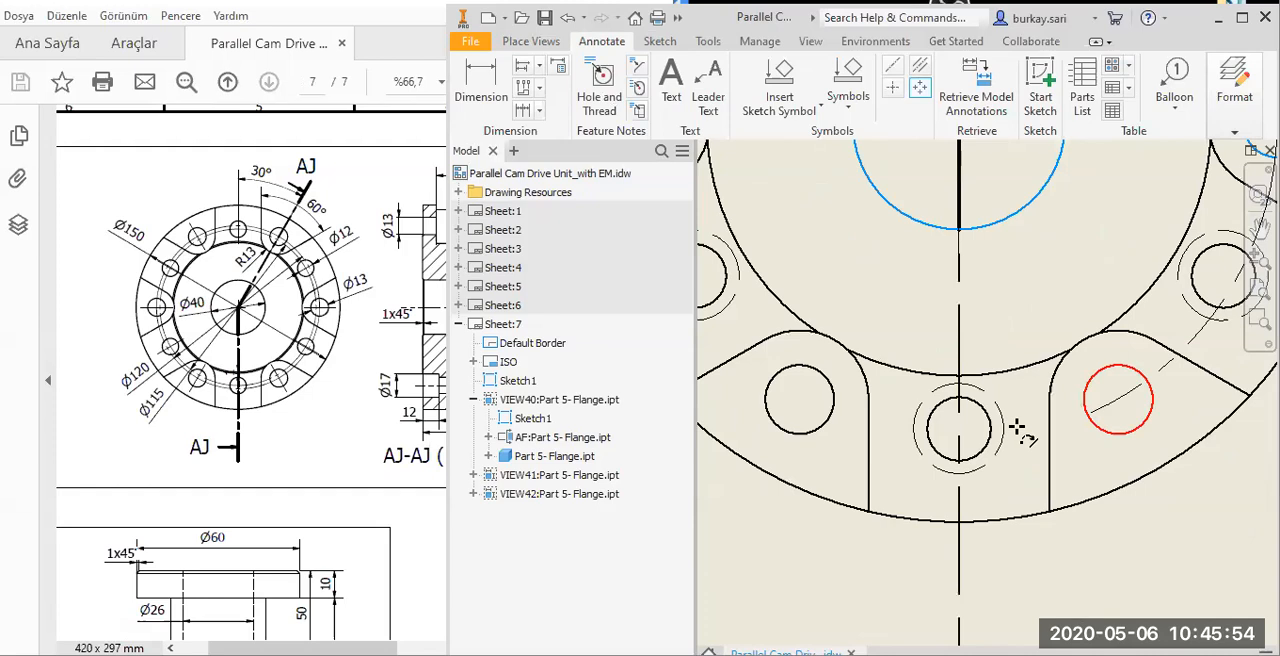
pyautogui.click(832, 400)
pyautogui.scroll(5, 870, 423)
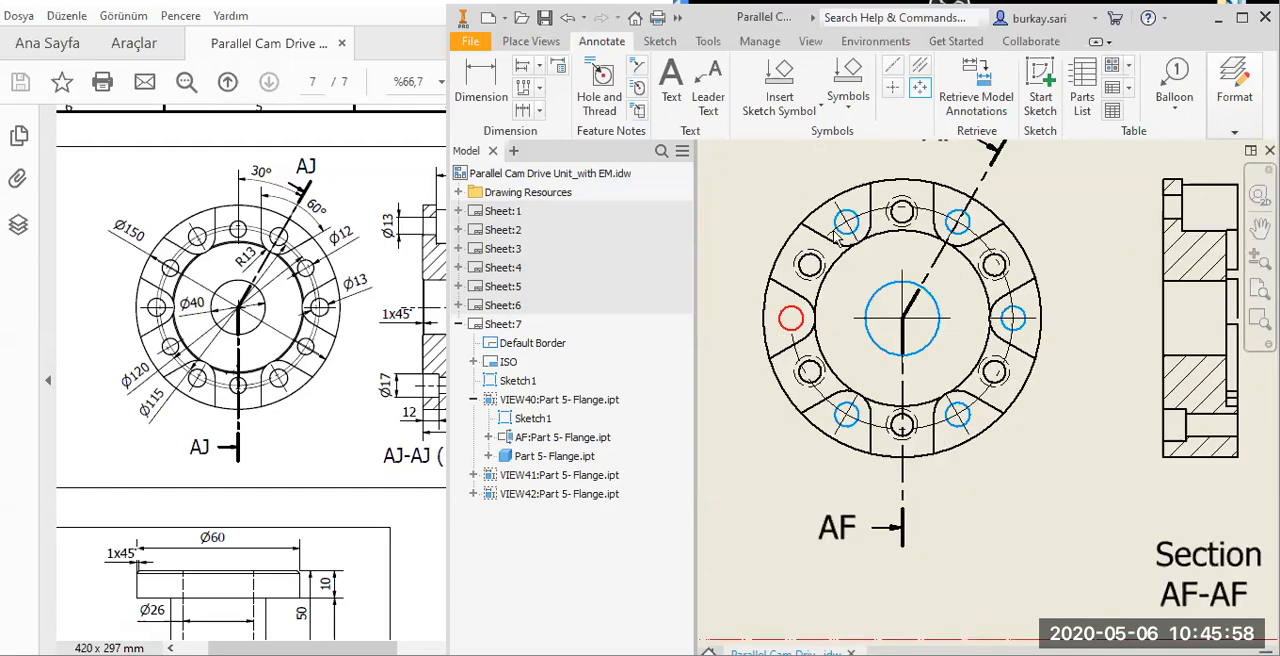
pyautogui.scroll(-3, 838, 236)
pyautogui.press('Escape')
pyautogui.rightClick(937, 242)
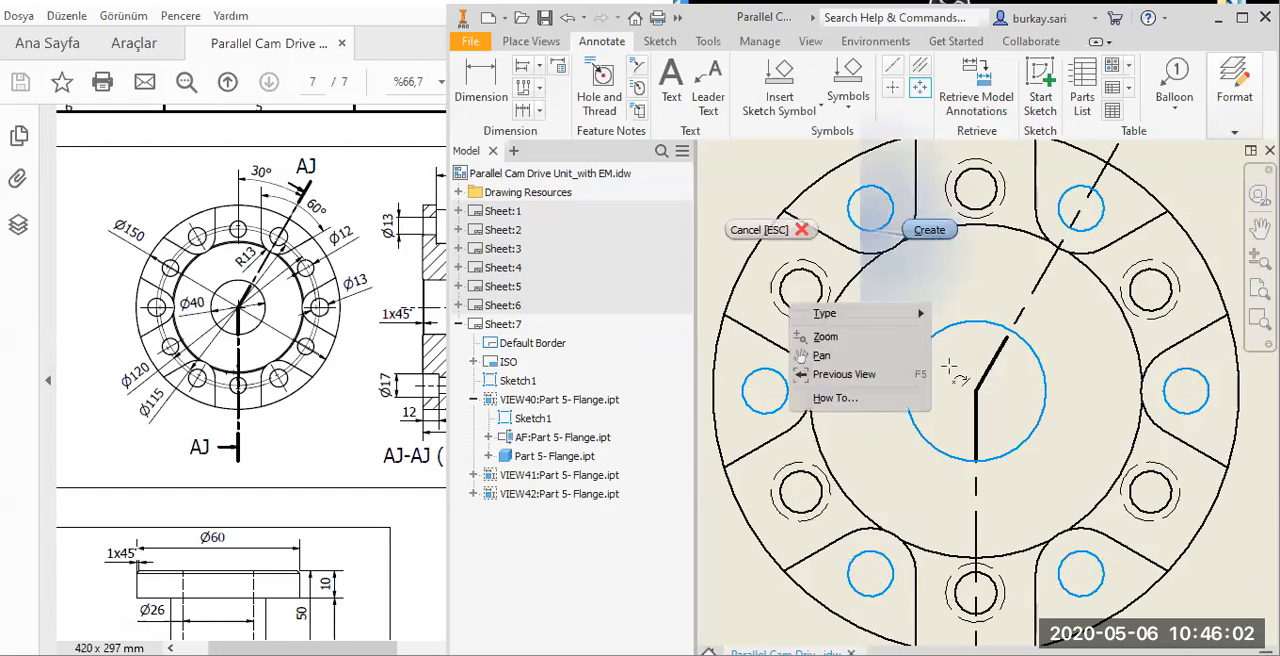
pyautogui.click(929, 229)
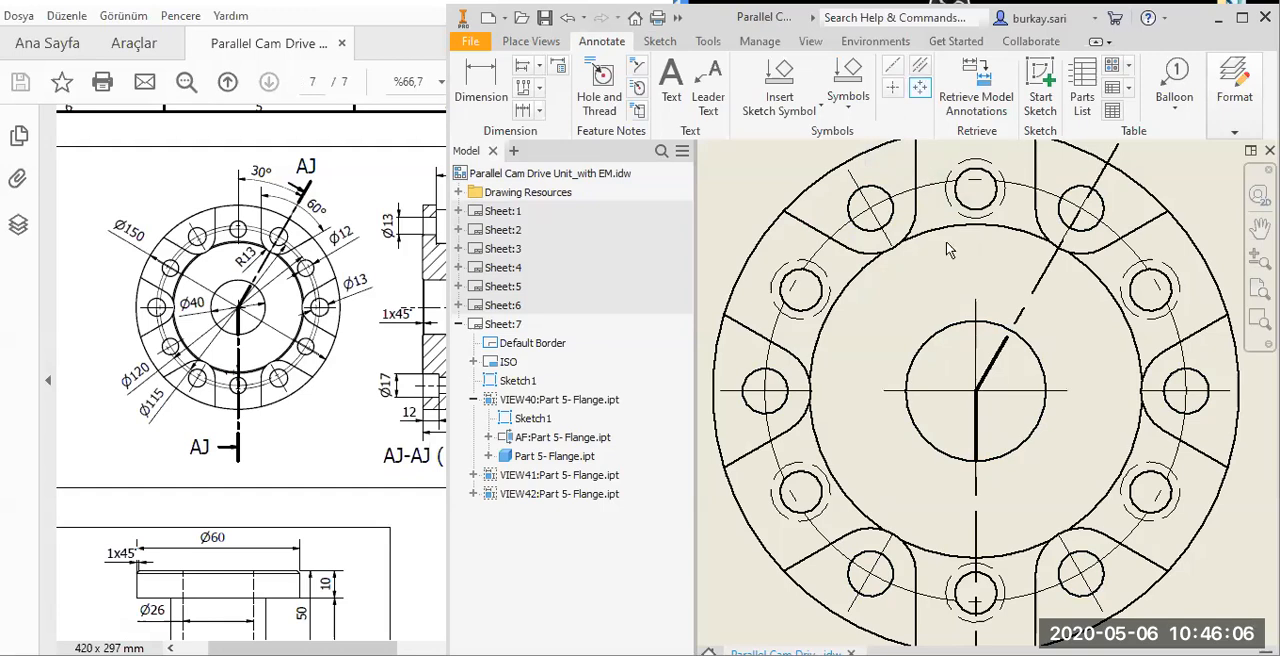
# Add a second centered pattern about the bore through the six counterbored holes of the flange's front view.
pyautogui.click(1028, 368)
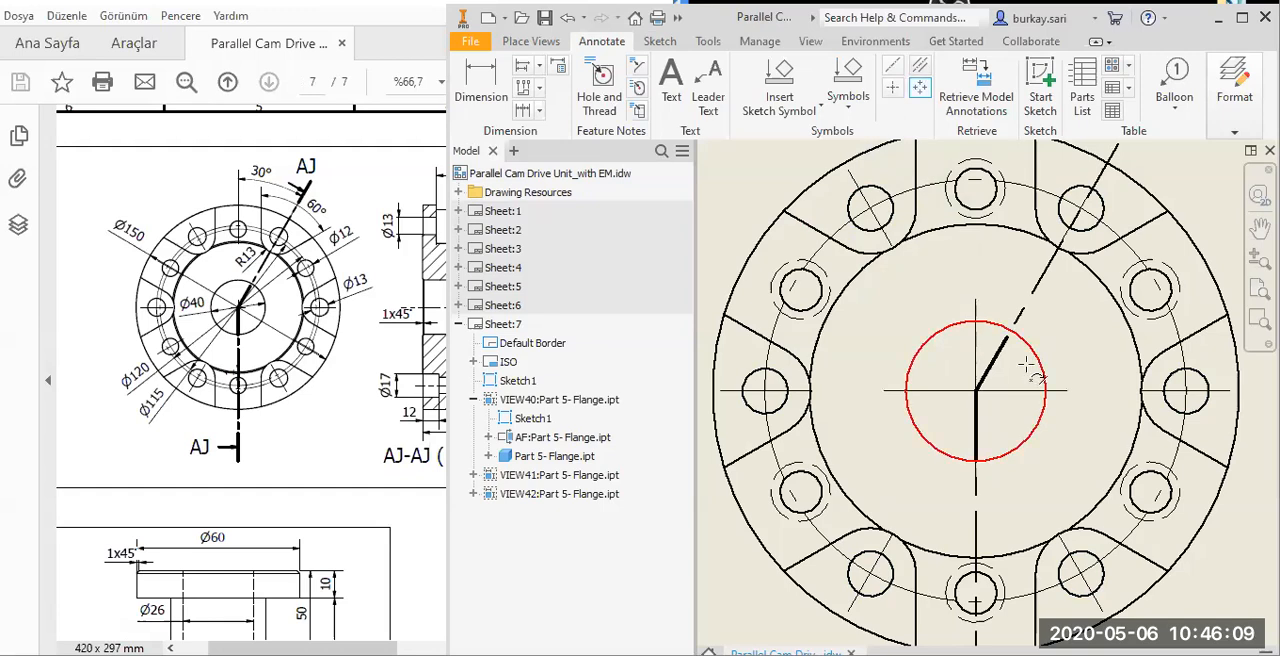
pyautogui.click(964, 207)
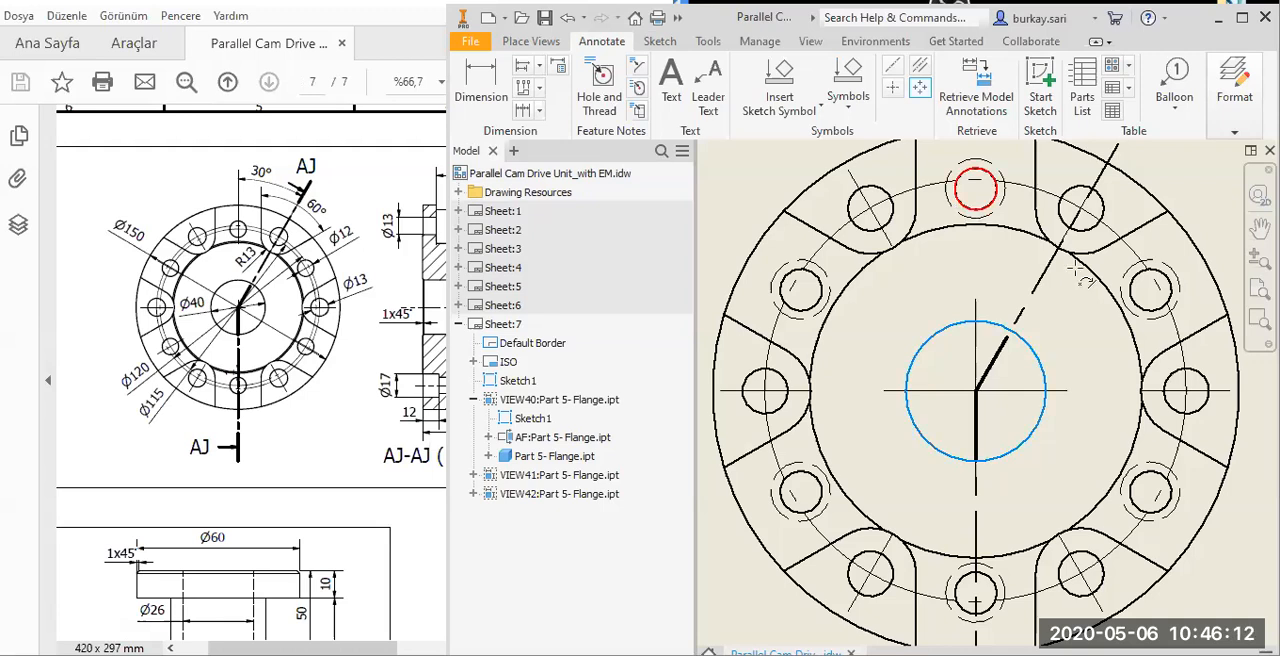
pyautogui.click(966, 556)
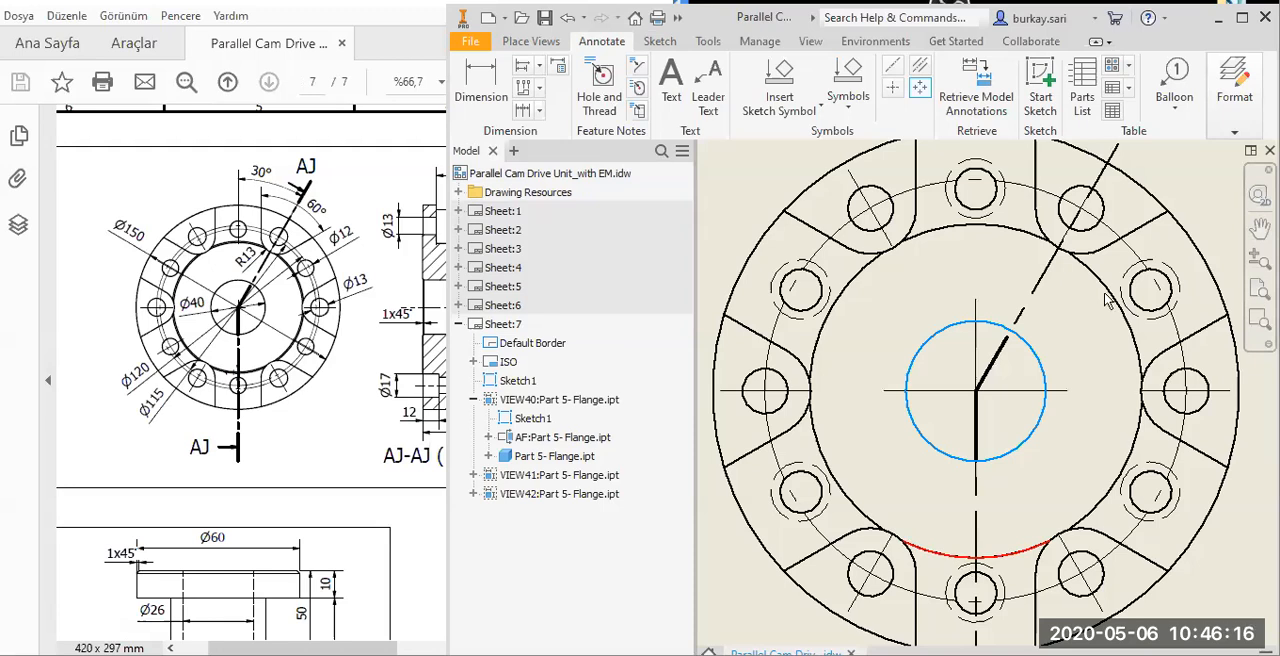
pyautogui.click(1140, 298)
pyautogui.click(1155, 508)
pyautogui.click(993, 588)
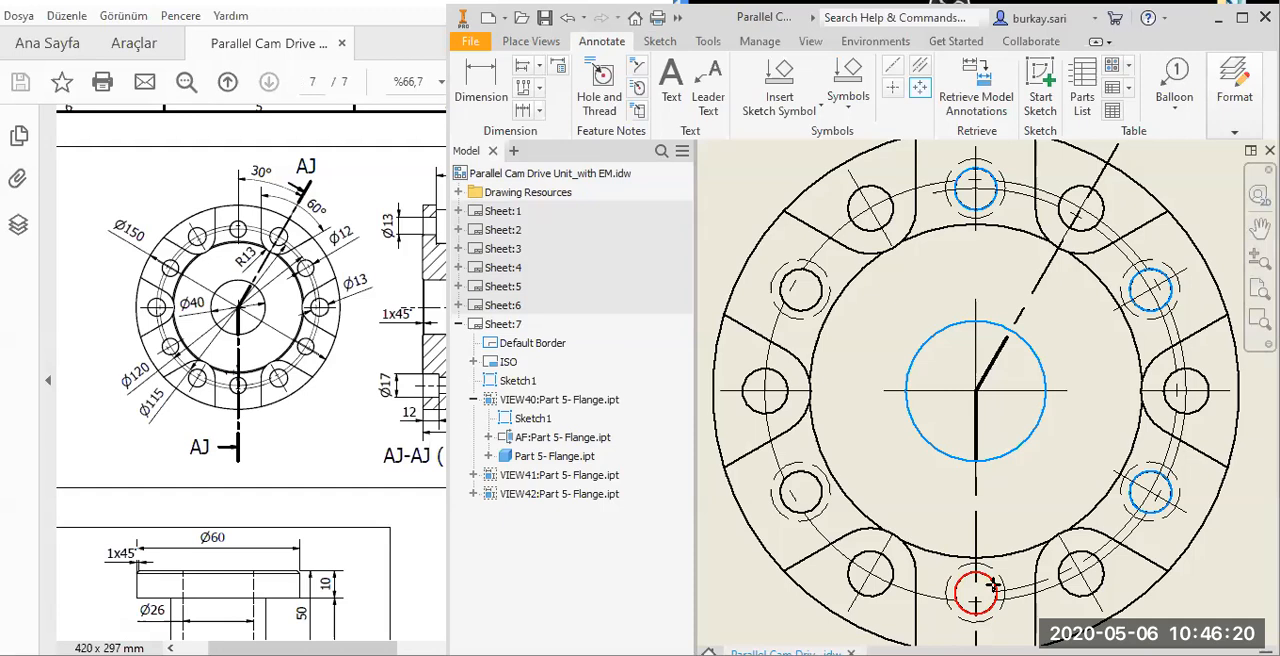
pyautogui.click(816, 505)
pyautogui.click(795, 318)
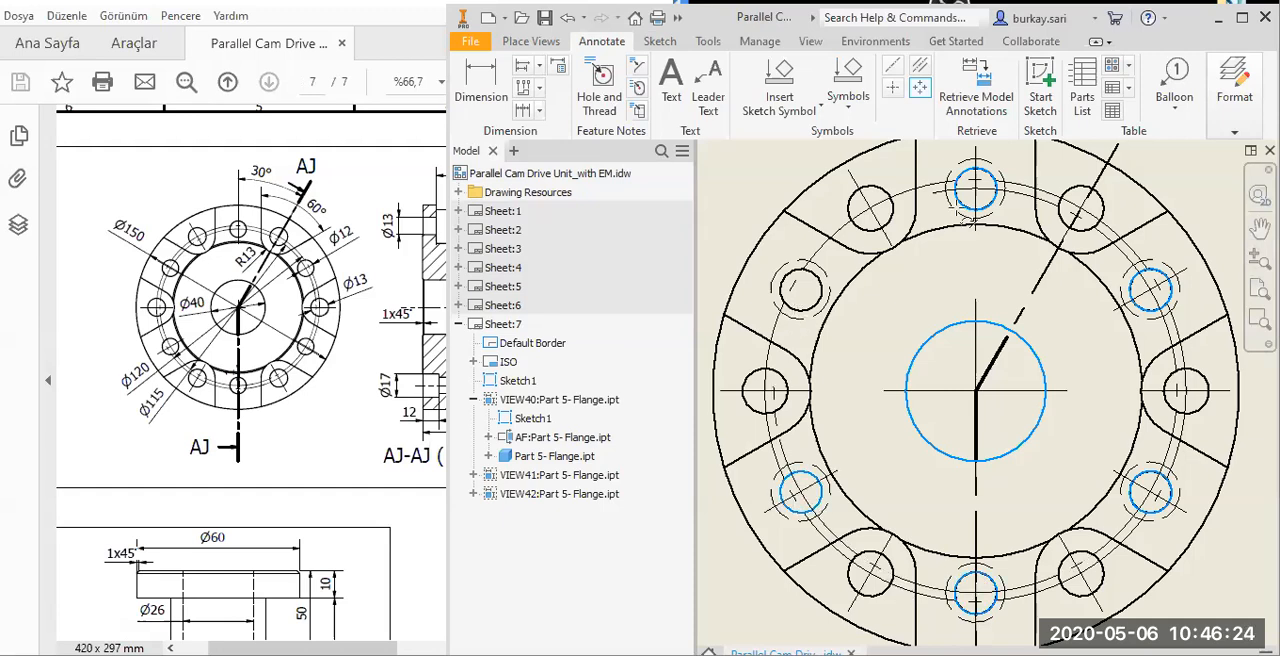
pyautogui.rightClick(960, 201)
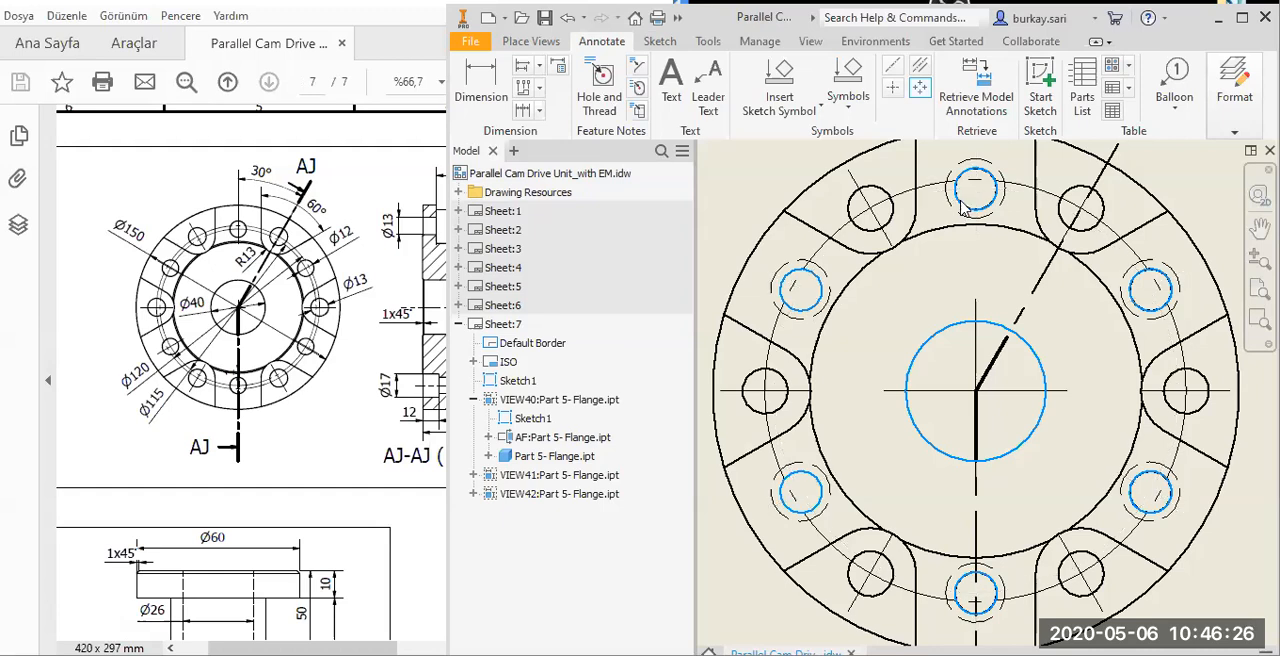
pyautogui.rightClick(950, 205)
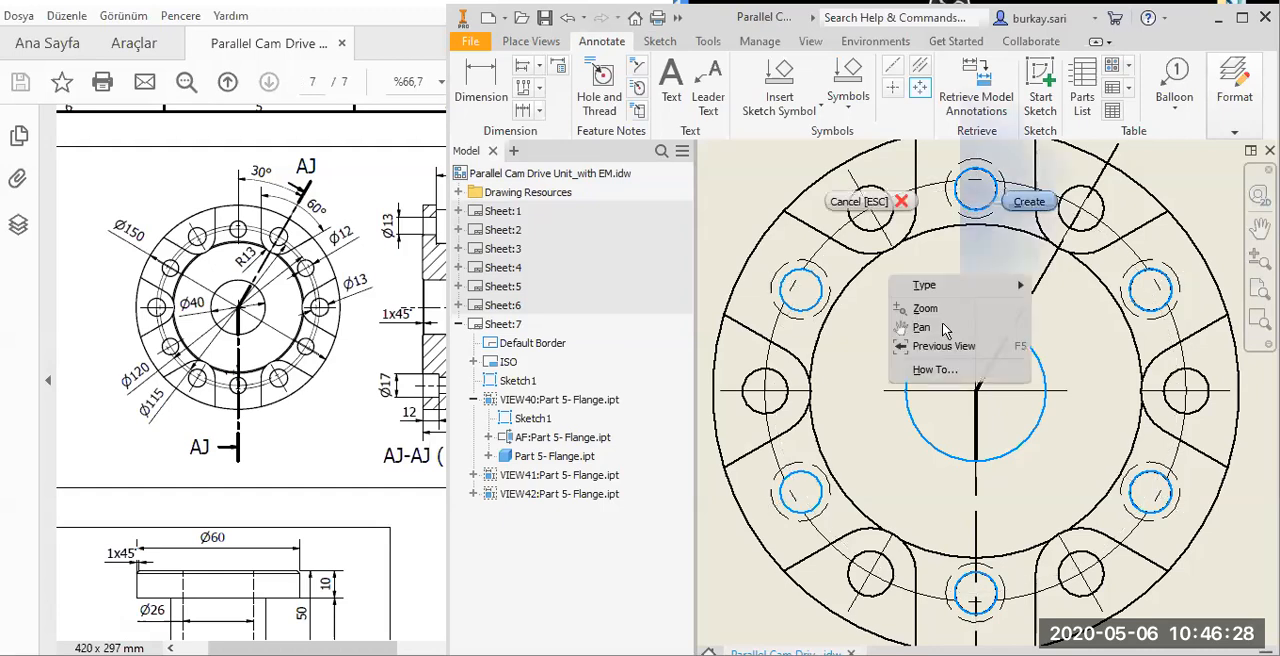
pyautogui.click(1027, 202)
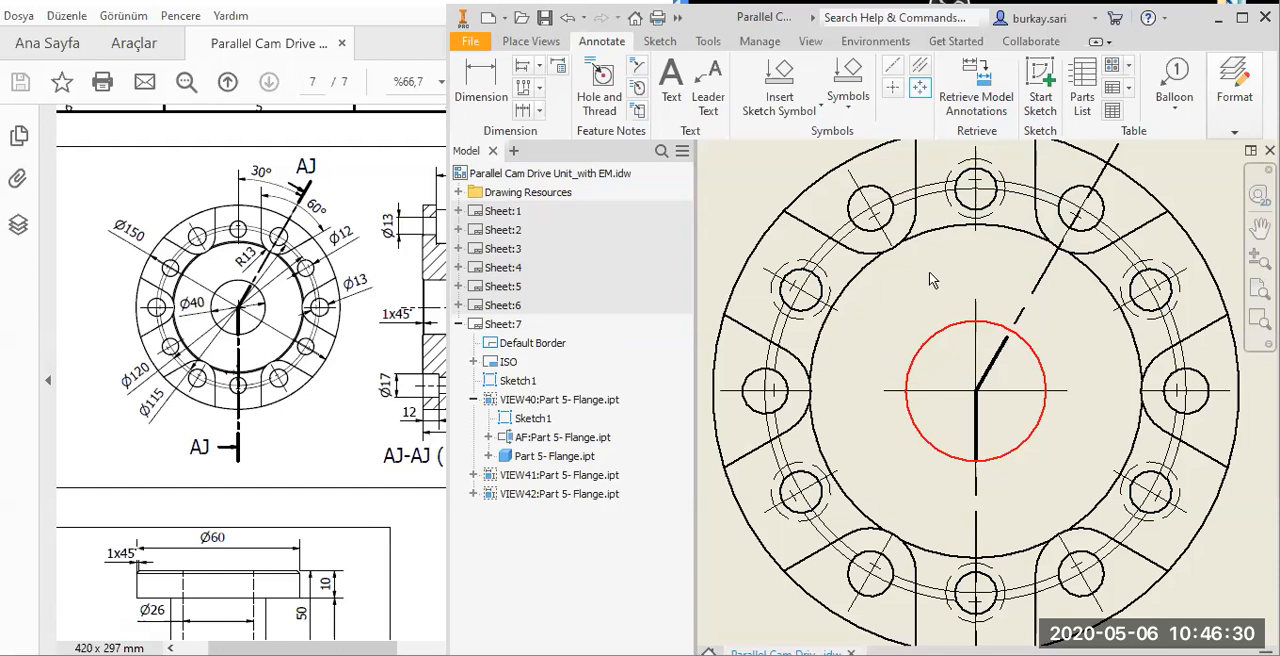
# Extend the horizontal line of the bore's centre mark past the flange's outer edge on both sides.
pyautogui.scroll(-1, 976, 323)
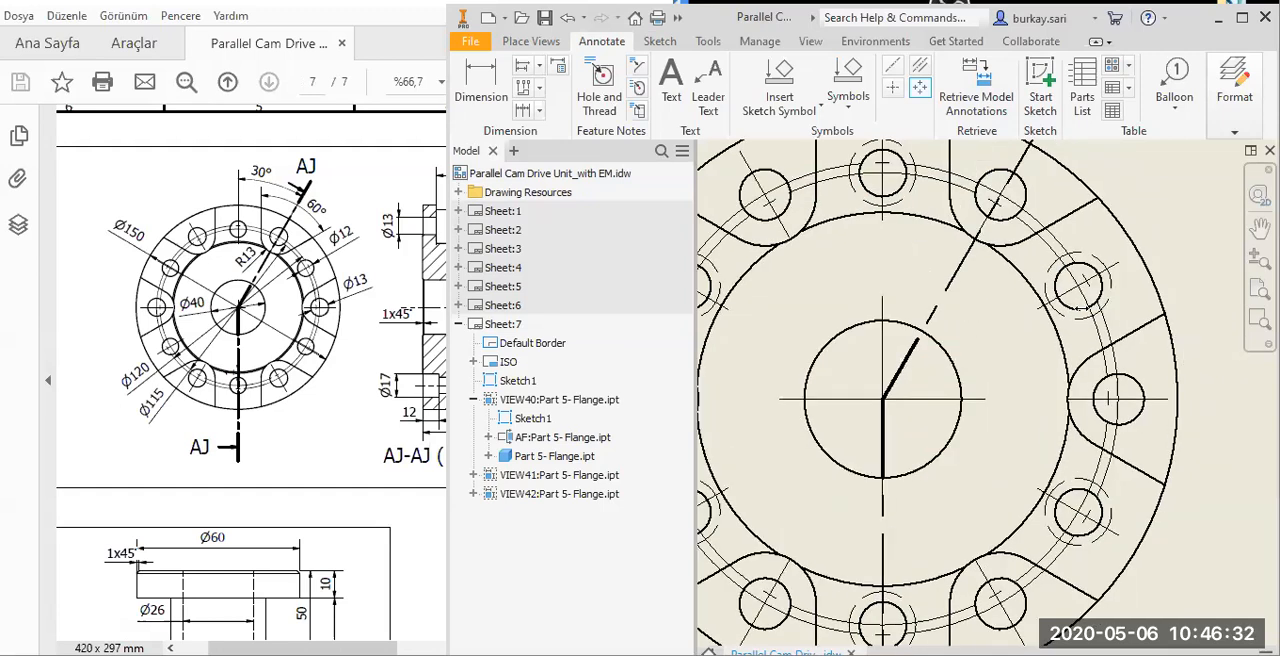
pyautogui.scroll(5, 882, 305)
pyautogui.moveTo(837, 305); pyautogui.dragTo(804, 305)
pyautogui.click(1022, 308)
pyautogui.scroll(-2, 1022, 308)
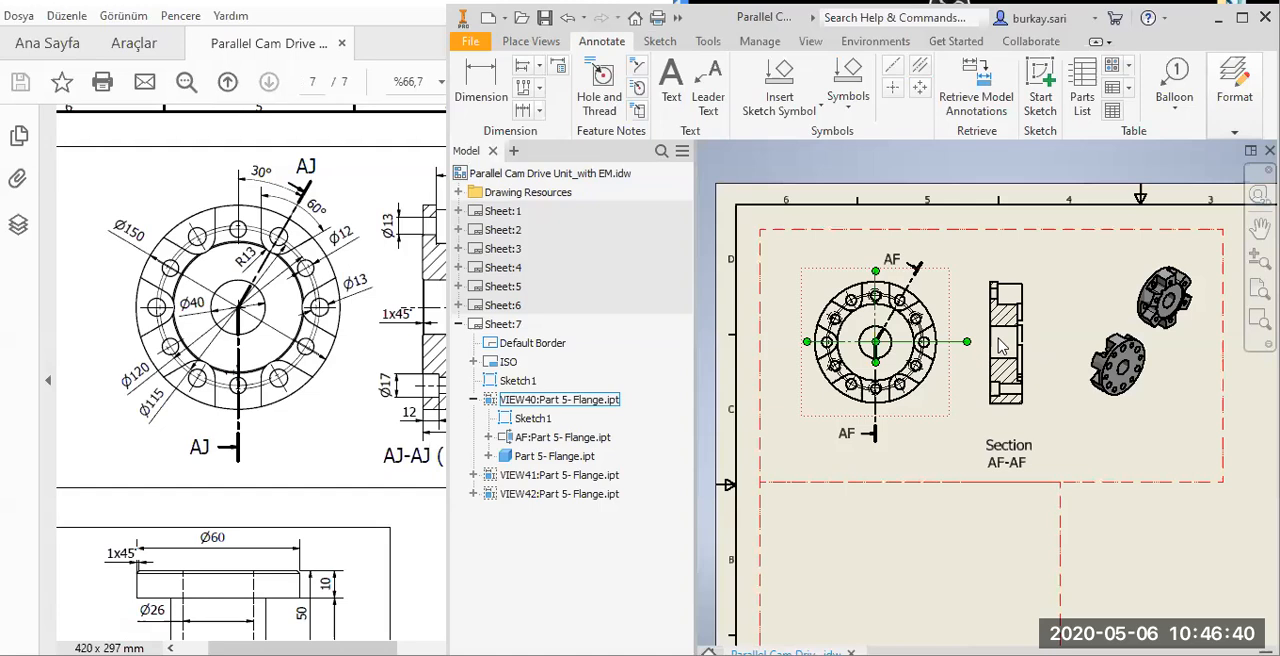
# Open the flange part model from its section view on the sheet.
pyautogui.scroll(5, 961, 308)
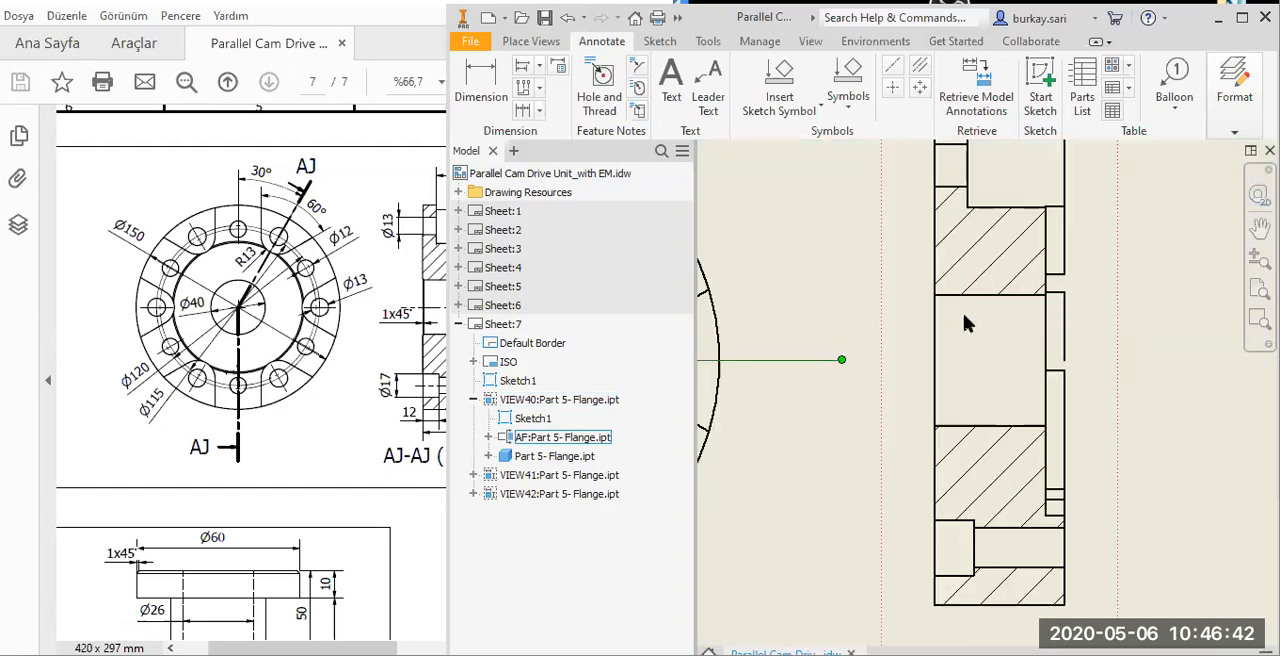
pyautogui.scroll(-4, 1008, 300)
pyautogui.rightClick(1018, 281)
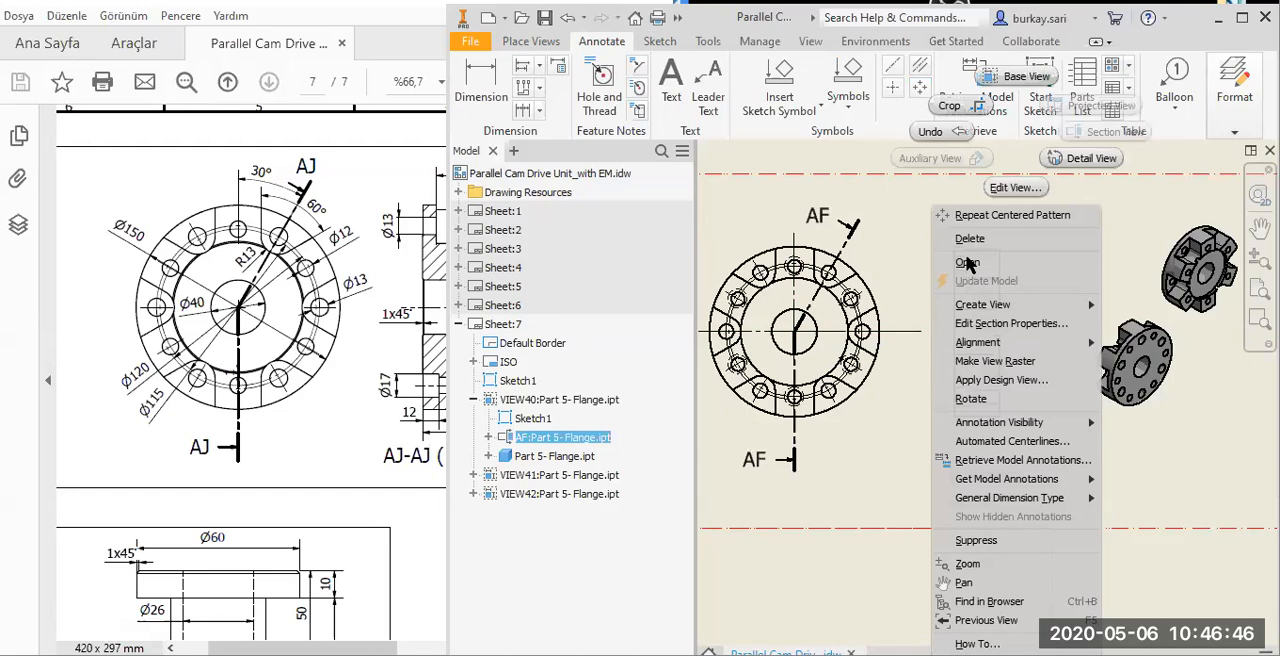
pyautogui.click(966, 258)
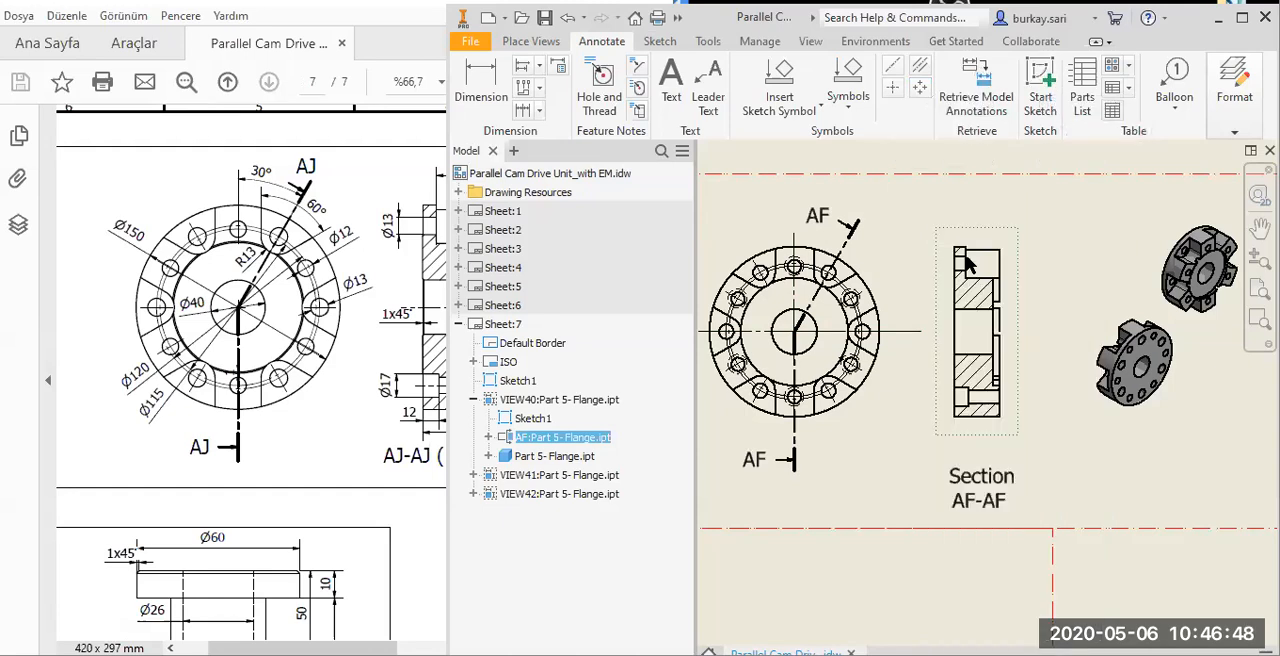
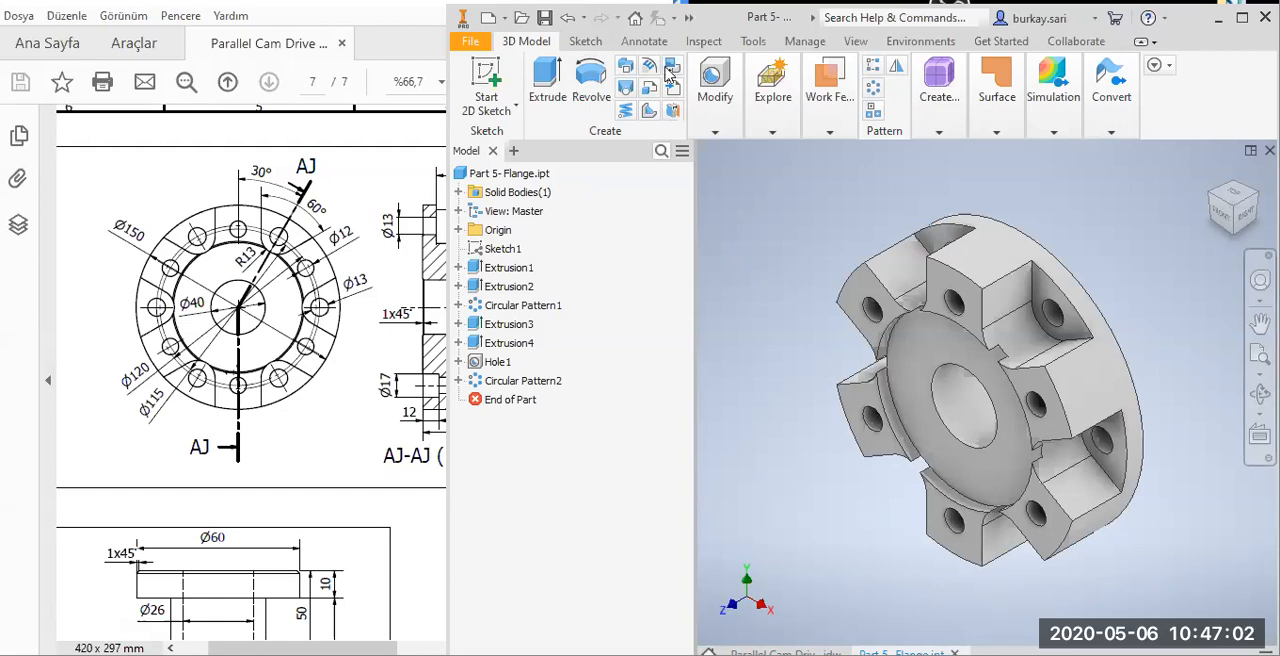
# Chamfer the bore's edges on both sides of the flange by 1 mm and return to the drawing.
pyautogui.click(715, 133)
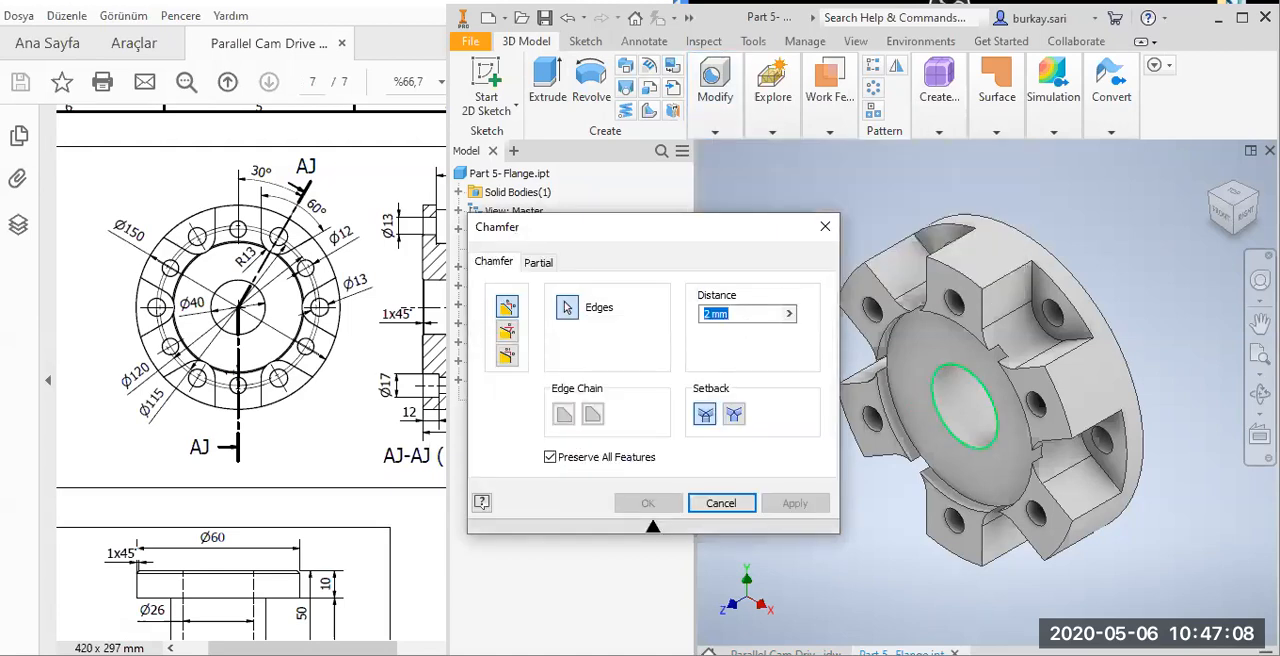
pyautogui.write('1')
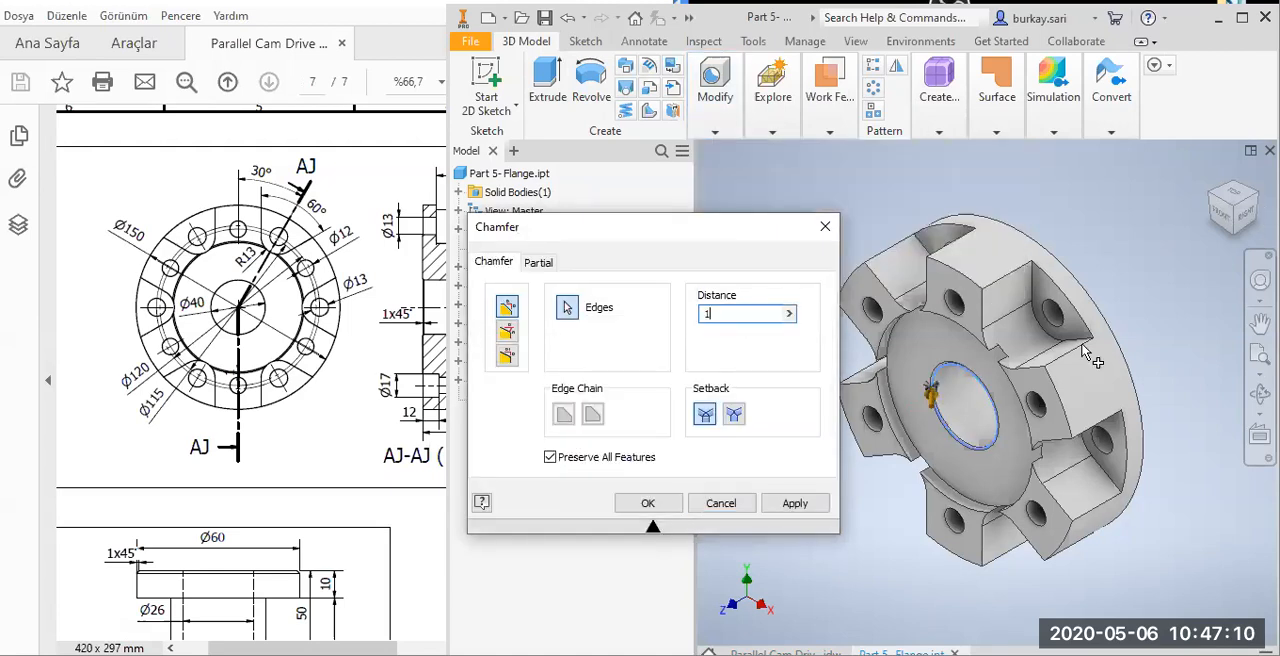
pyautogui.click(1031, 388)
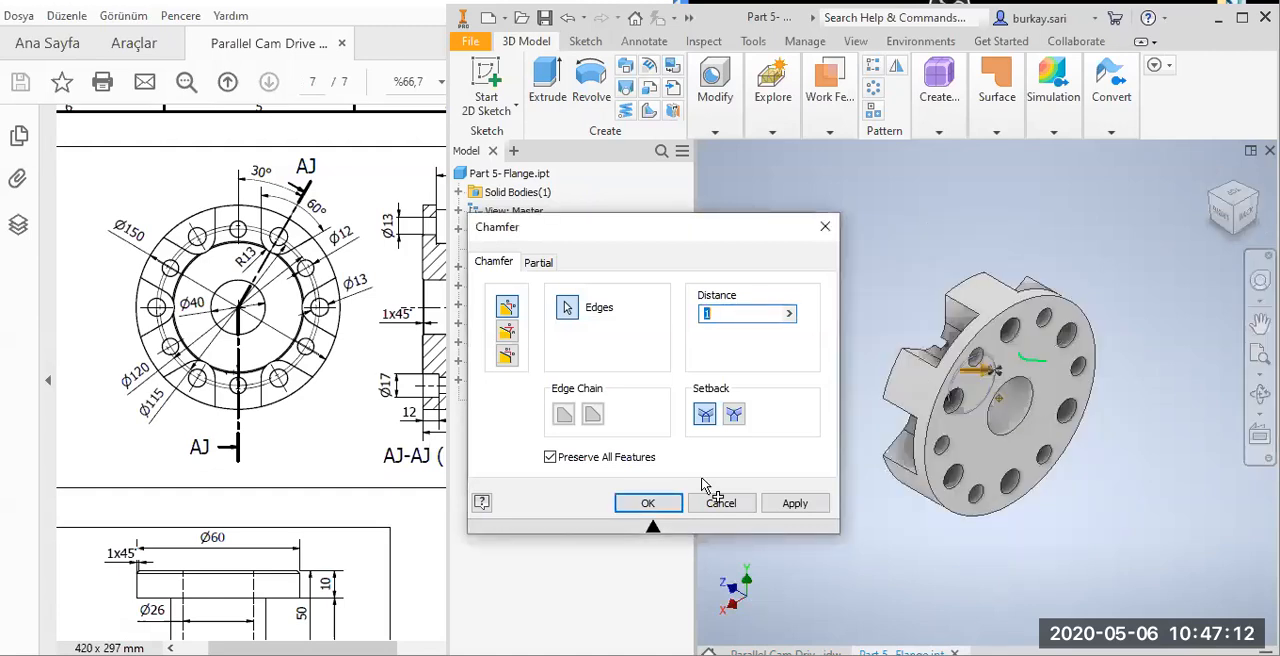
pyautogui.click(648, 505)
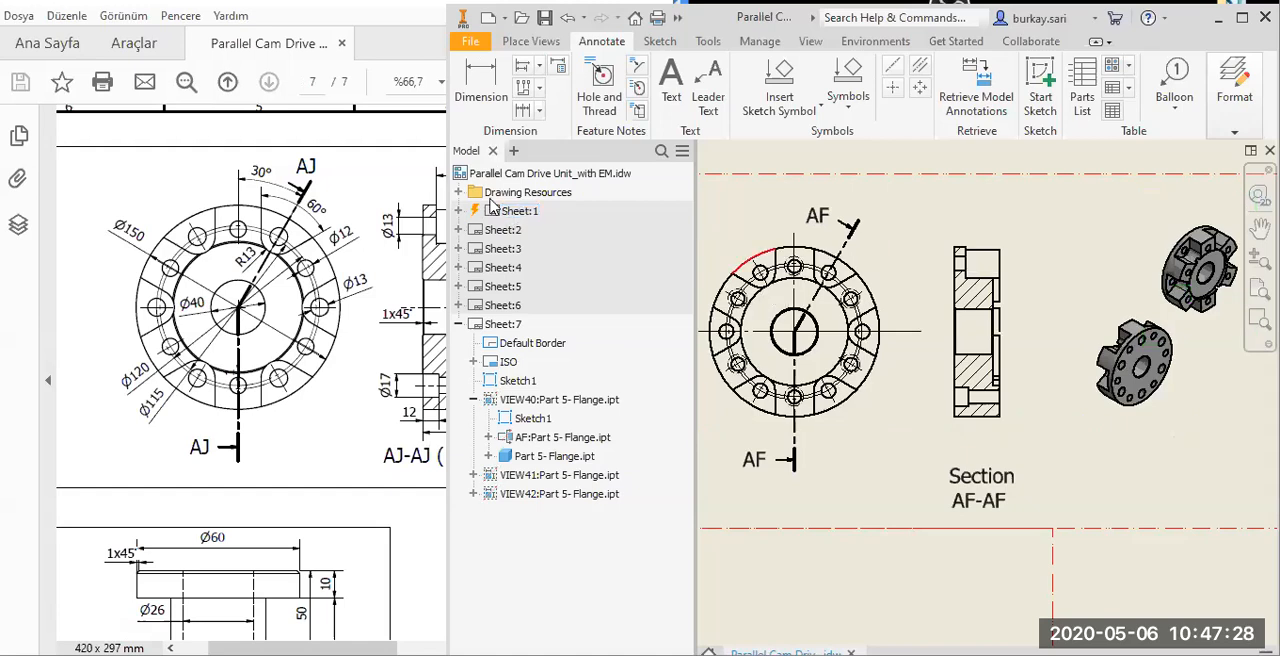
# Add a centerline bisector through the lower counterbored hole in the flange's section view.
pyautogui.click(926, 464)
pyautogui.moveTo(926, 464)
pyautogui.mouseDown(button='middle')
pyautogui.moveTo(957, 429)
pyautogui.moveTo(976, 443)
pyautogui.mouseUp(button='middle')
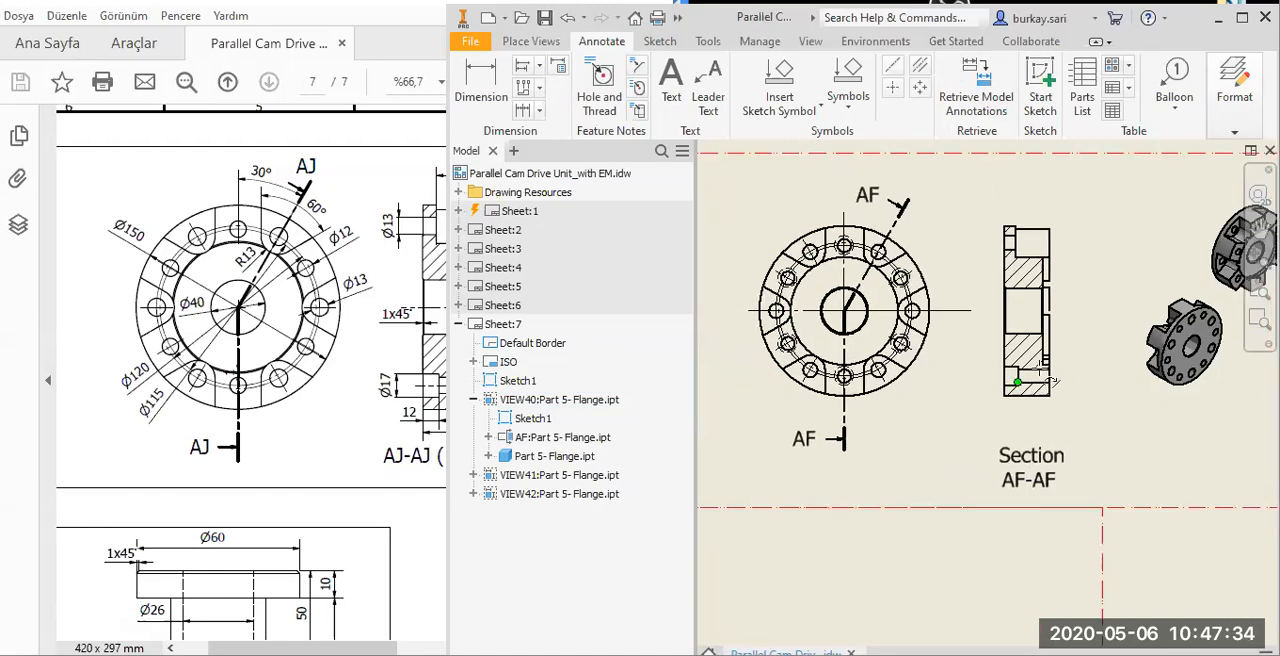
pyautogui.scroll(3, 1018, 383)
pyautogui.click(988, 397)
pyautogui.click(1020, 385)
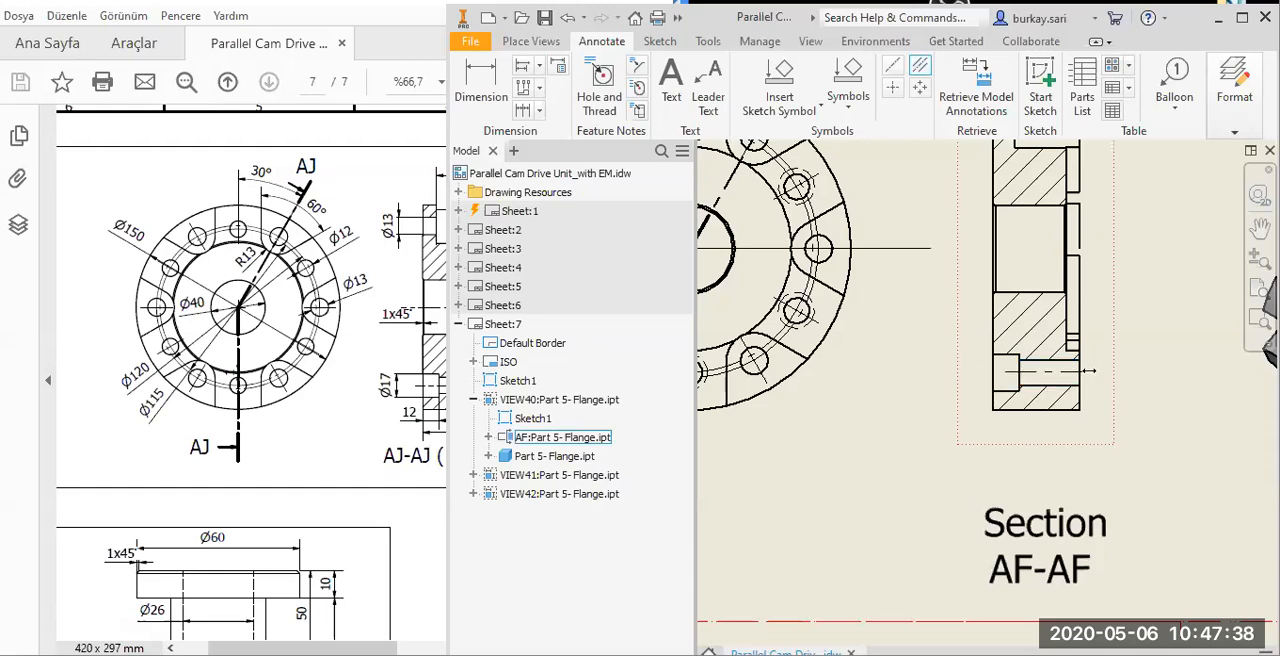
pyautogui.scroll(-3, 1046, 388)
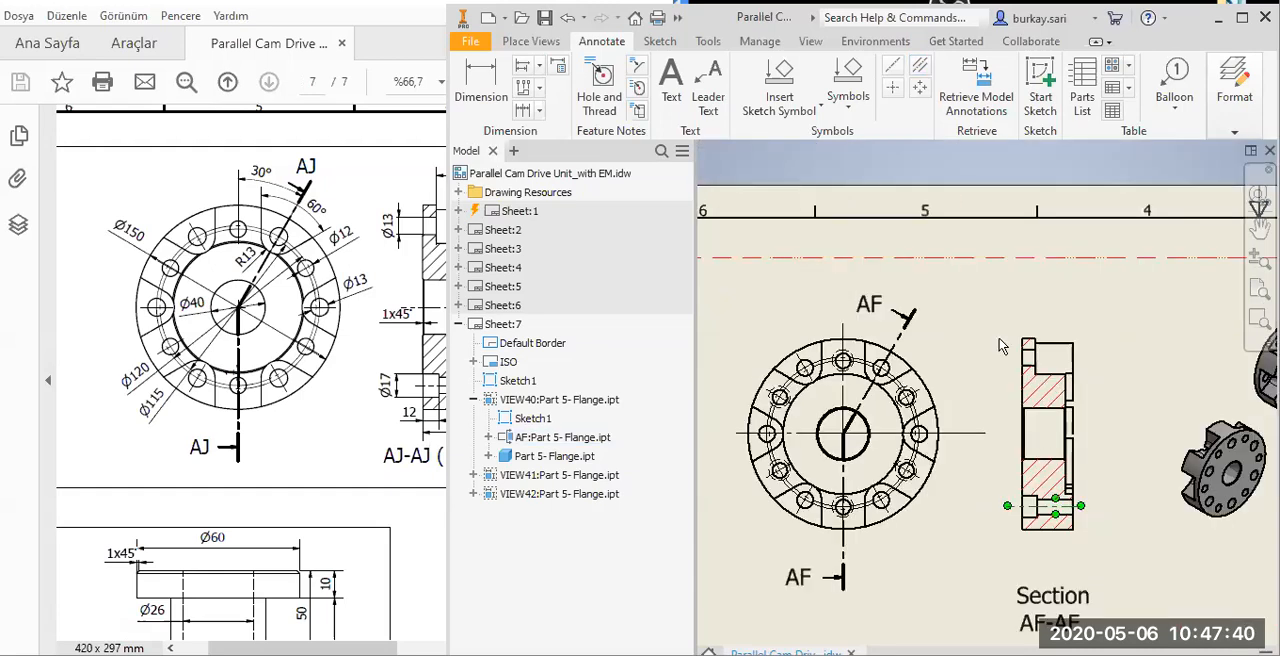
# Add a centerline bisector through the section's upper plain hole and extend it past the flange on both sides.
pyautogui.scroll(5, 995, 330)
pyautogui.press('space')
pyautogui.click(994, 272)
pyautogui.click(990, 329)
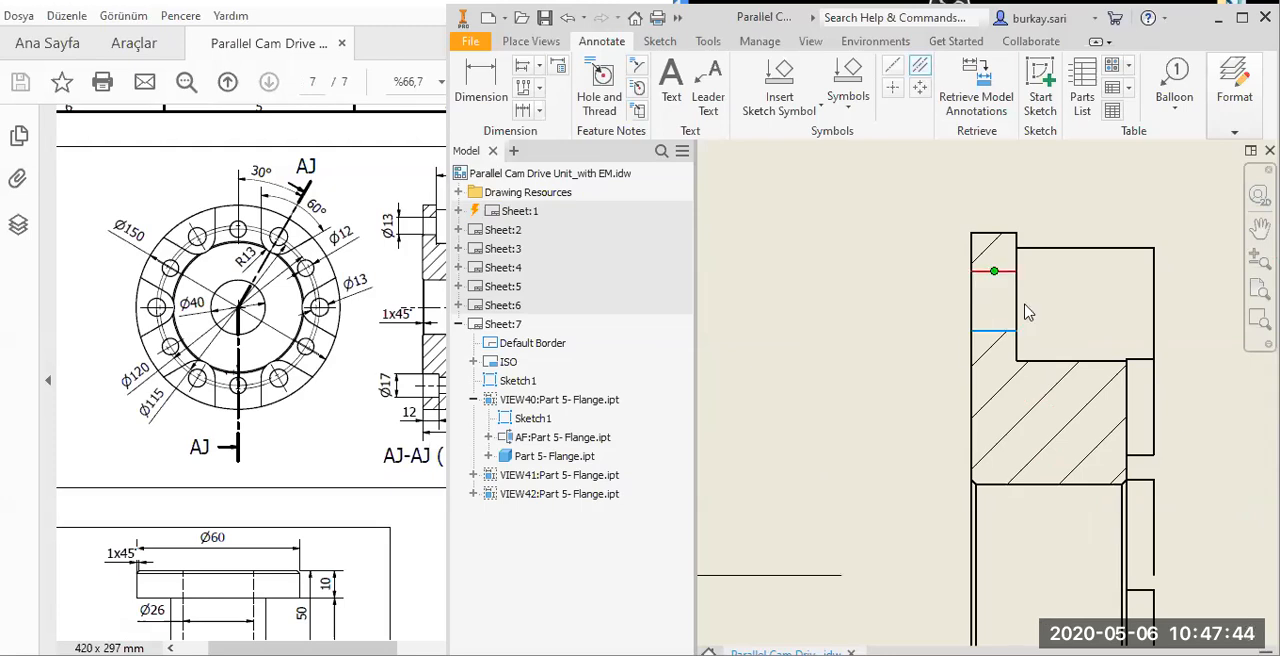
pyautogui.press('Escape')
pyautogui.moveTo(1044, 300); pyautogui.dragTo(1151, 298)
pyautogui.moveTo(940, 301); pyautogui.dragTo(907, 300)
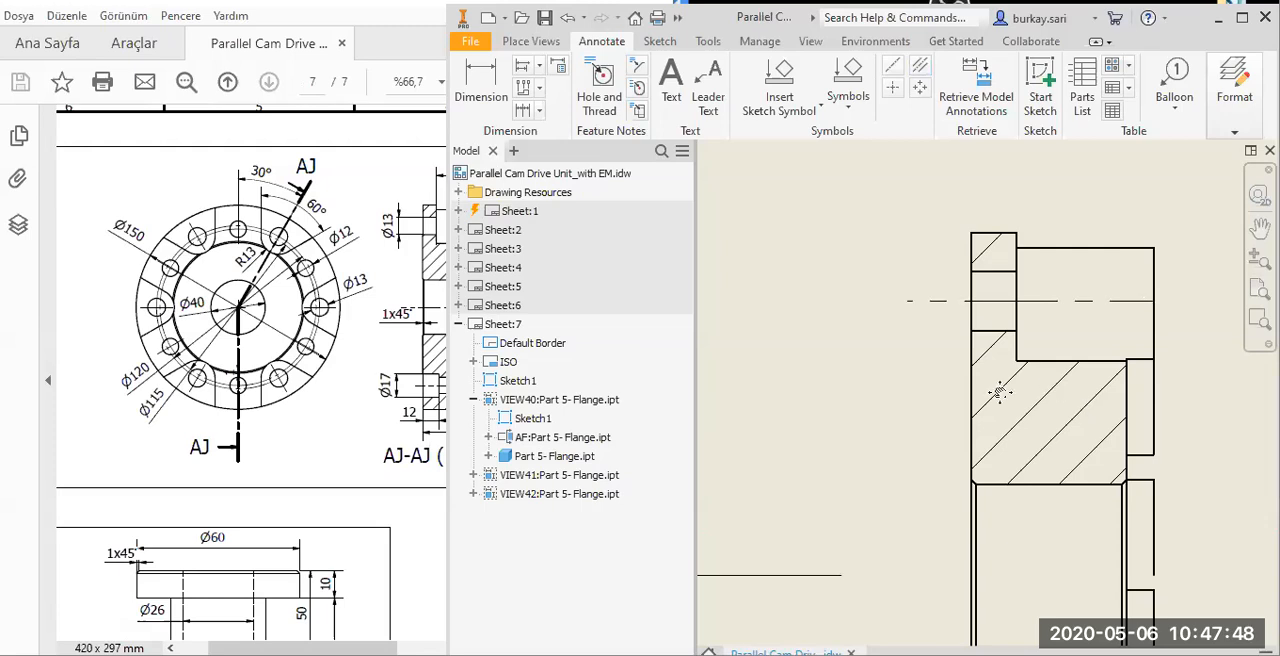
# Retrieve the model's sketch and feature dimensions into the flange's front view and its section view.
pyautogui.scroll(-5, 1000, 393)
pyautogui.moveTo(930, 373); pyautogui.dragTo(809, 316, button='middle')
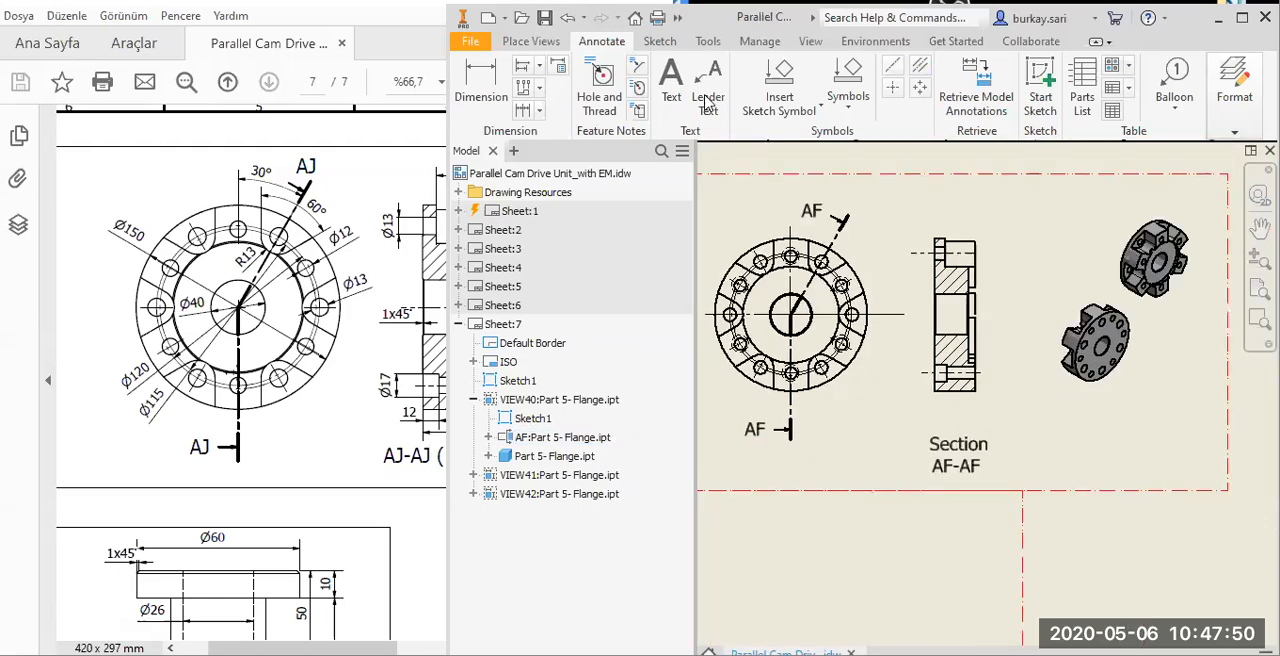
pyautogui.click(531, 41)
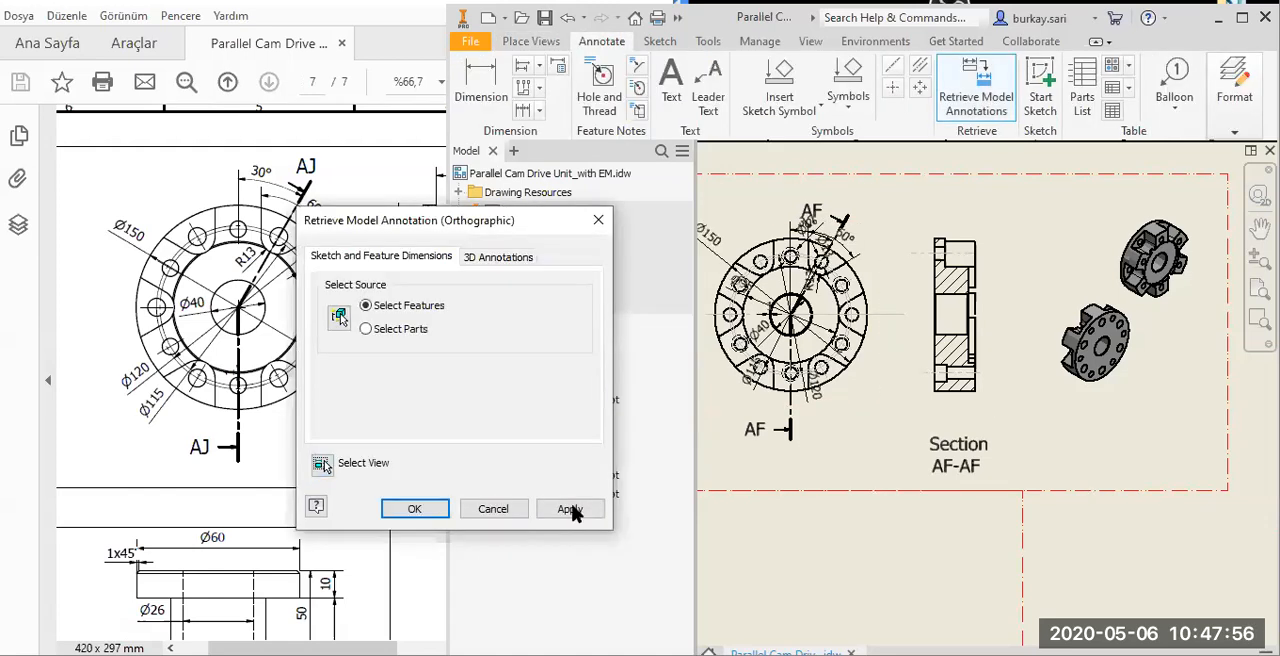
pyautogui.click(572, 507)
pyautogui.moveTo(826, 472); pyautogui.dragTo(958, 464, button='middle')
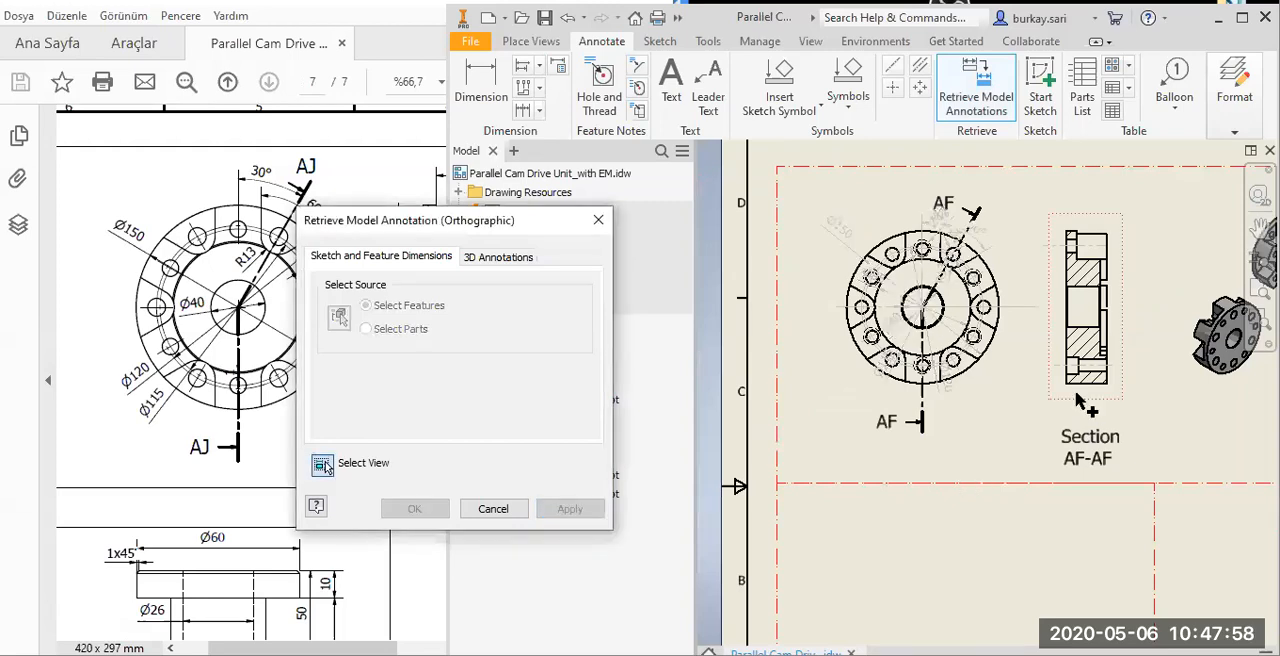
pyautogui.click(415, 509)
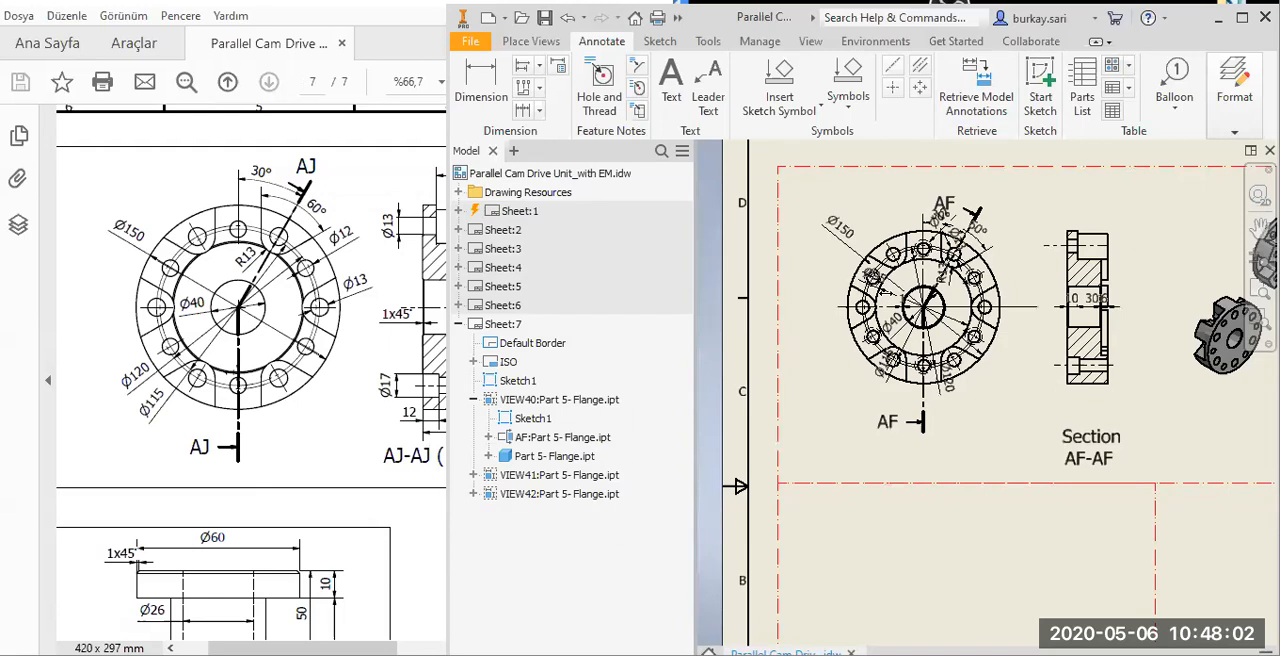
# Spread out the front view's diameter dimensions, placing Ø150 and Ø95 outside the flange's left edge and Ø40 at the bore's lower right.
pyautogui.scroll(5, 852, 283)
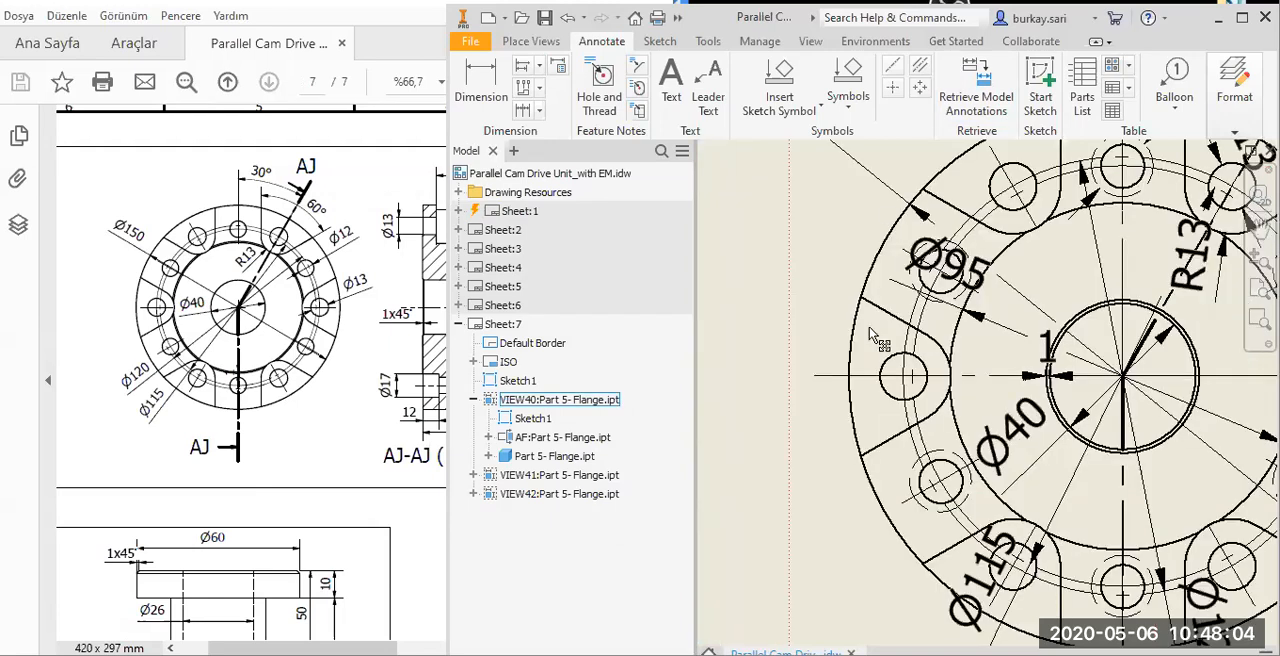
pyautogui.scroll(-3, 869, 327)
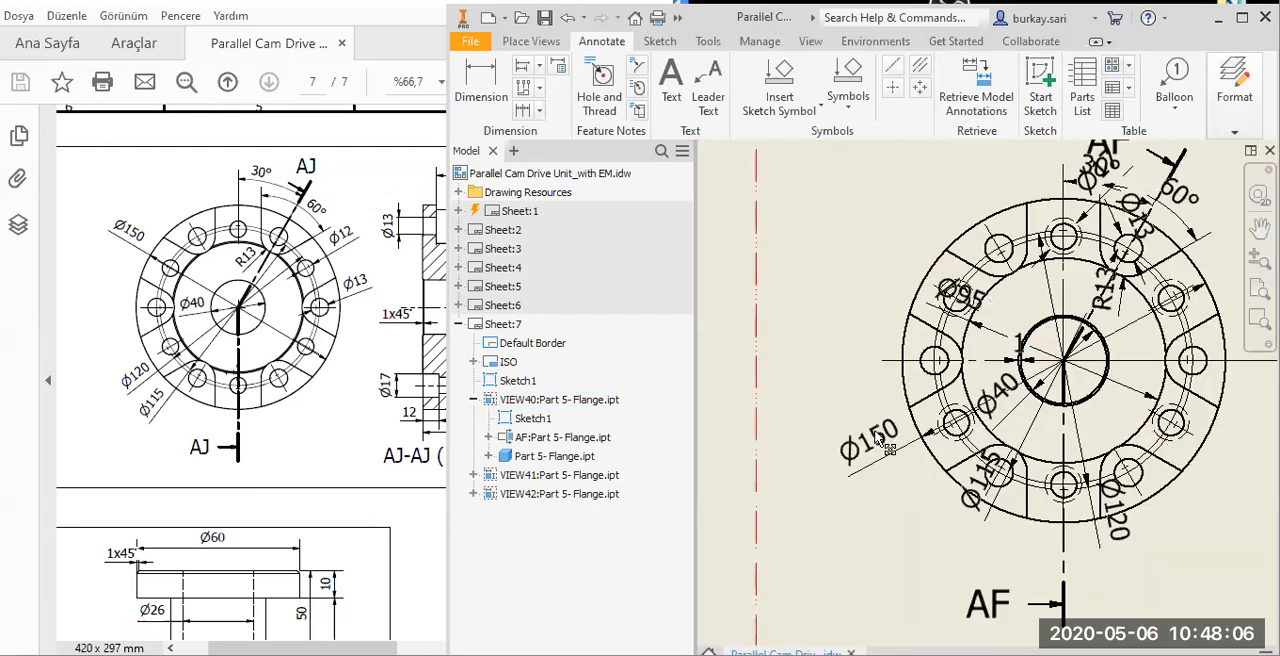
pyautogui.moveTo(877, 435); pyautogui.dragTo(906, 334)
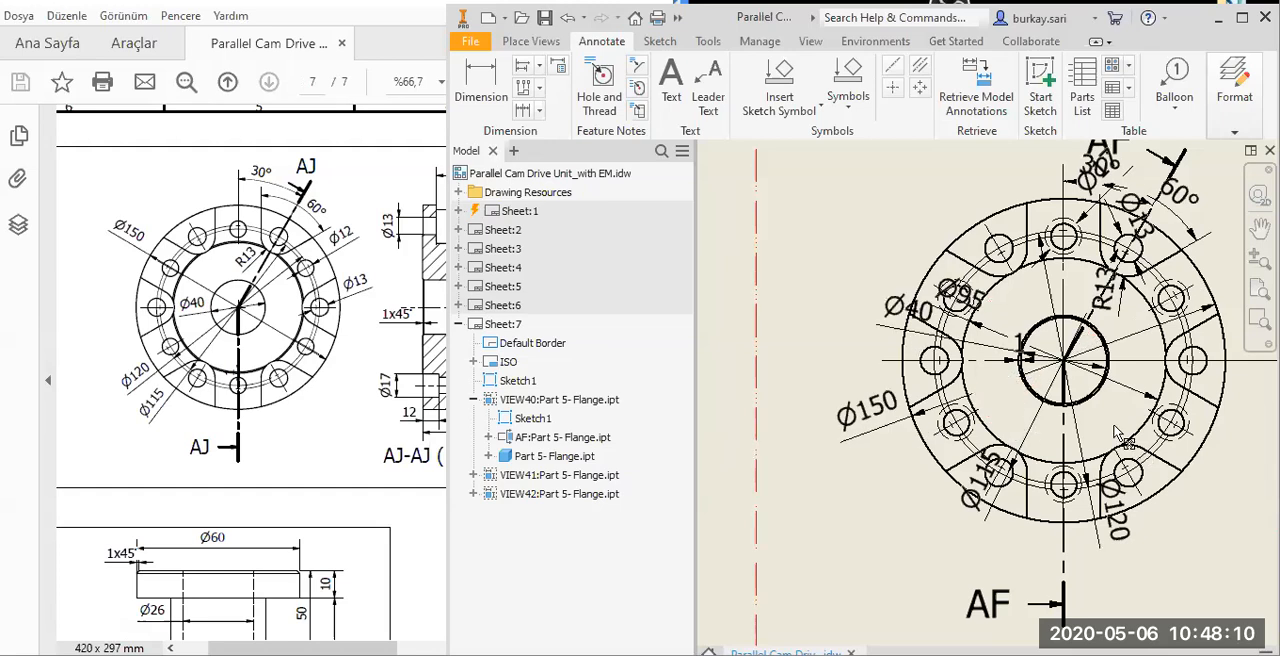
pyautogui.moveTo(1113, 426); pyautogui.dragTo(1113, 425)
pyautogui.moveTo(985, 323); pyautogui.dragTo(856, 282)
pyautogui.moveTo(852, 336); pyautogui.dragTo(852, 336)
# Line up the 30 and 10 thickness dimensions above the section view and shorten the 10's extension line to the flange's step.
pyautogui.scroll(-2, 939, 358)
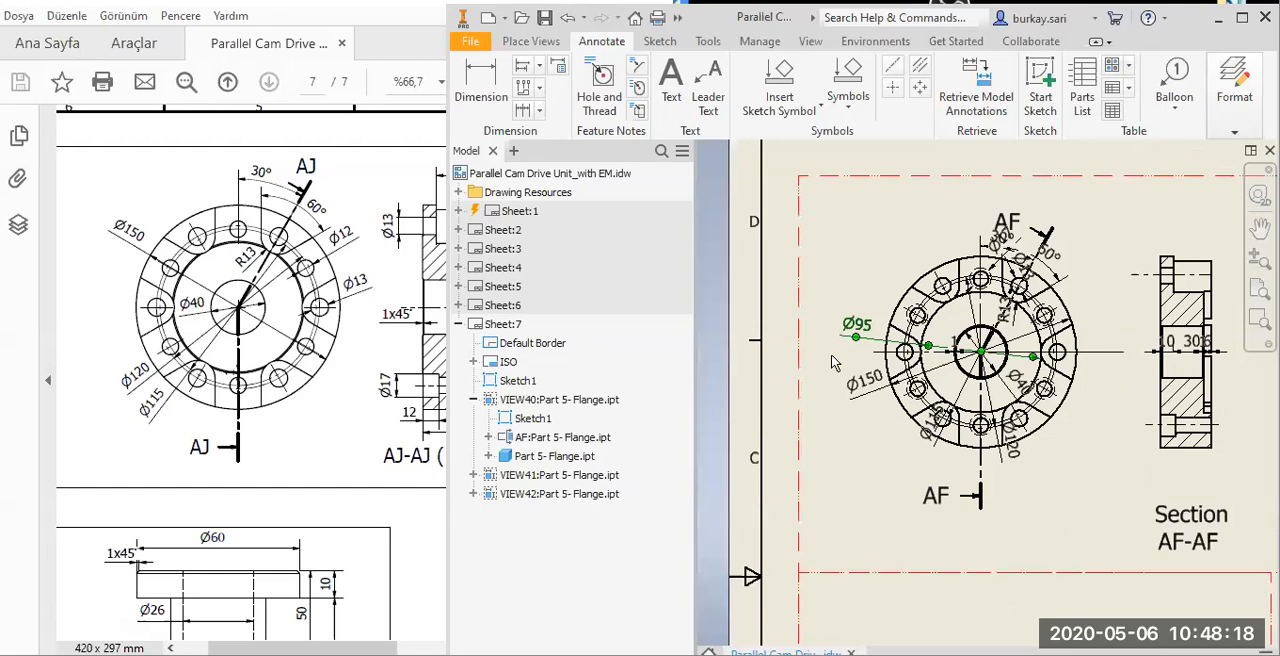
pyautogui.scroll(-2, 833, 356)
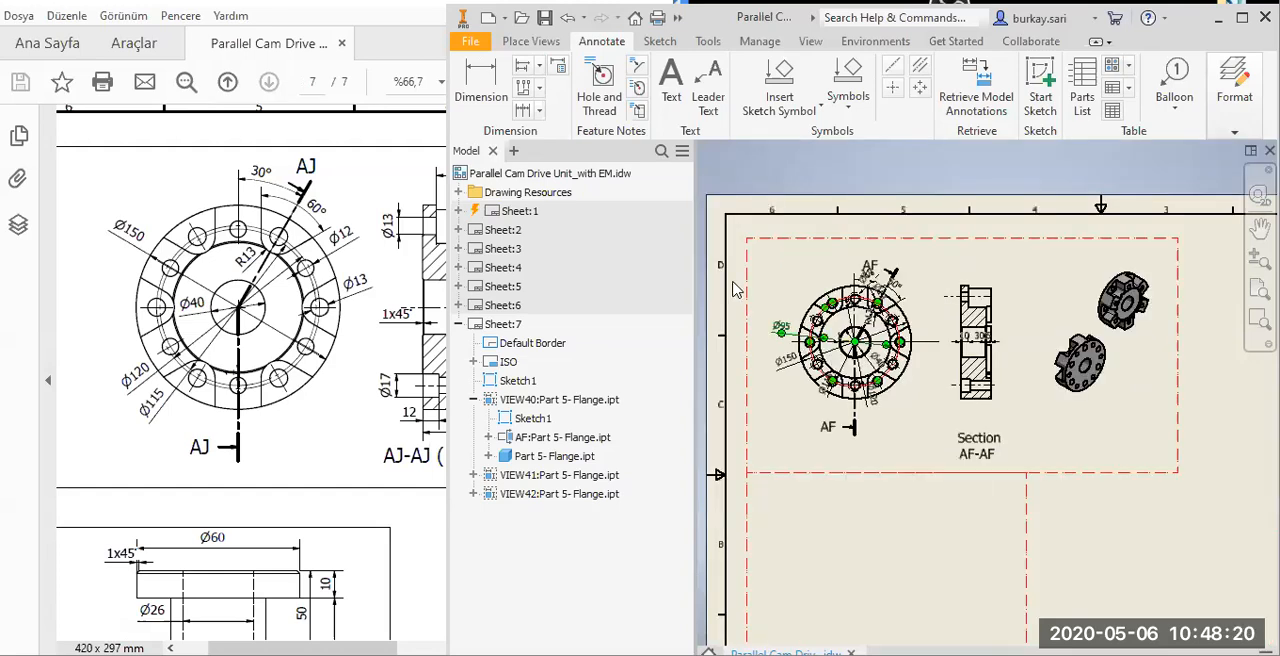
pyautogui.scroll(4, 750, 300)
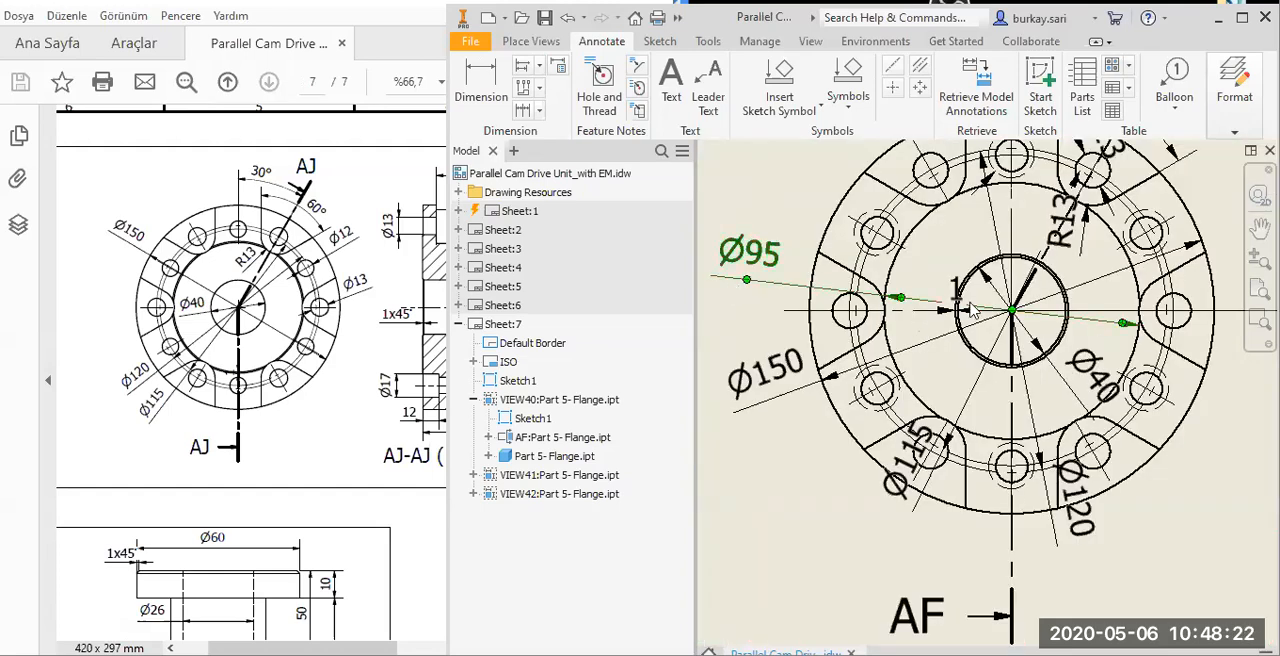
pyautogui.scroll(-4, 971, 304)
pyautogui.scroll(4, 962, 315)
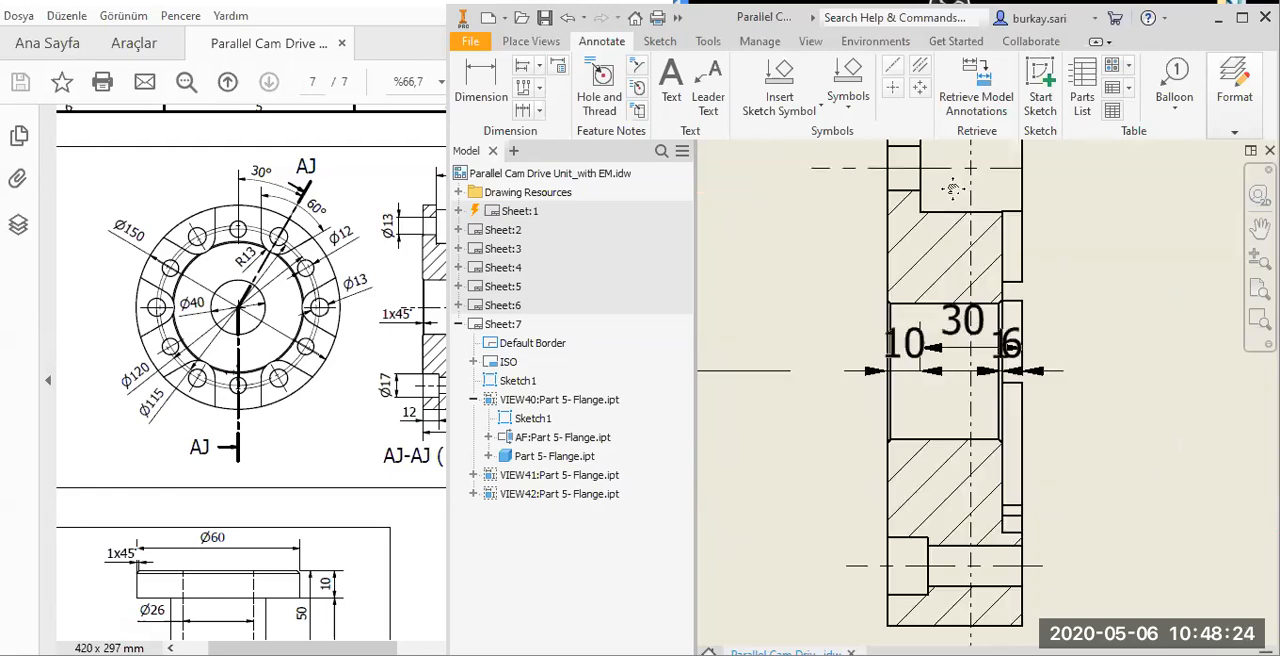
pyautogui.moveTo(962, 320); pyautogui.dragTo(954, 187)
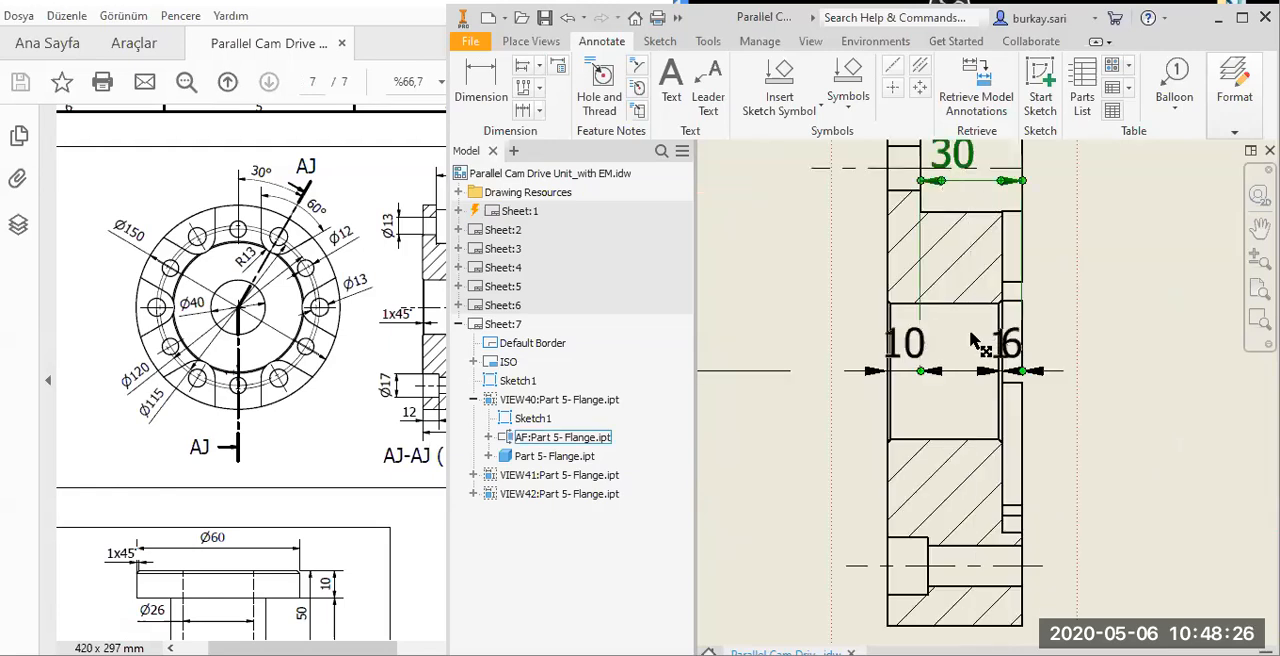
pyautogui.moveTo(970, 332); pyautogui.dragTo(966, 586, button='middle')
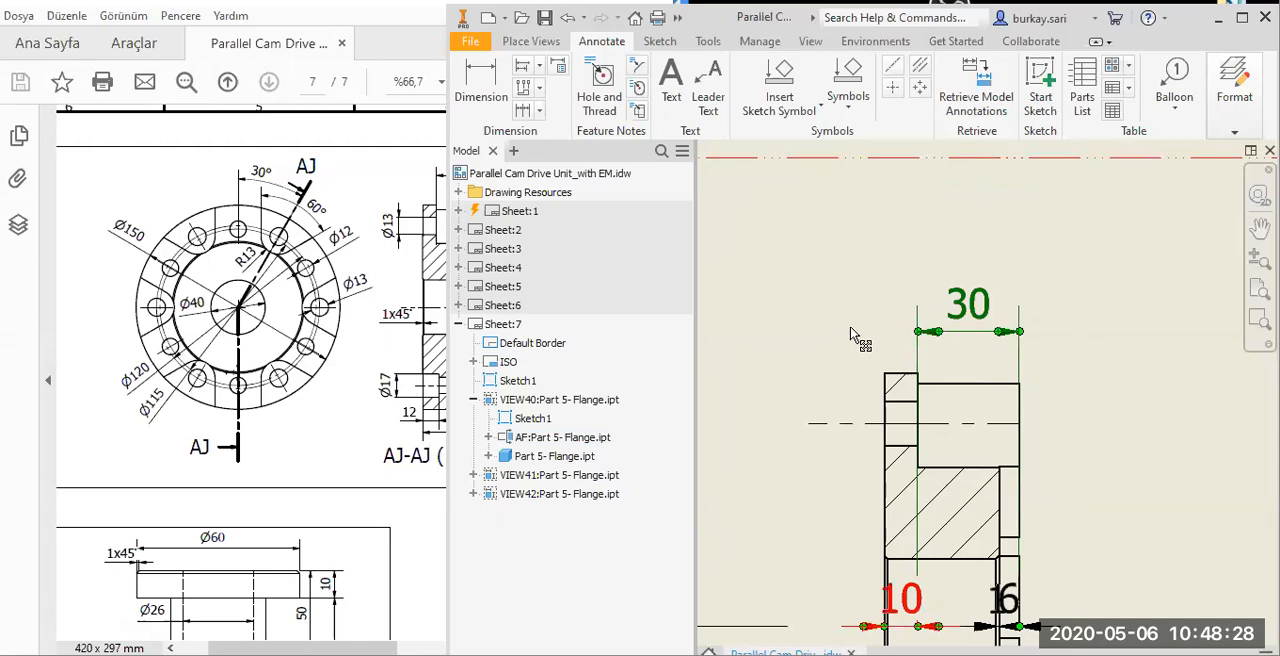
pyautogui.moveTo(850, 327); pyautogui.dragTo(849, 329)
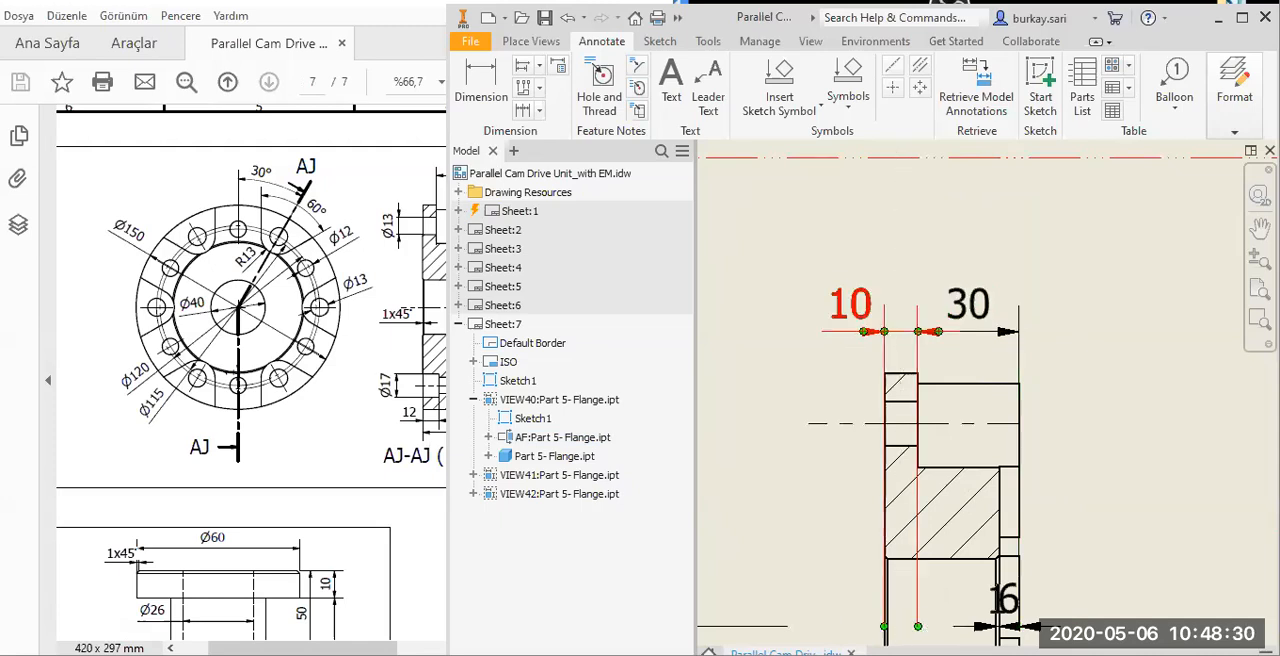
pyautogui.moveTo(924, 380); pyautogui.dragTo(919, 374)
pyautogui.moveTo(961, 412); pyautogui.dragTo(912, 328, button='middle')
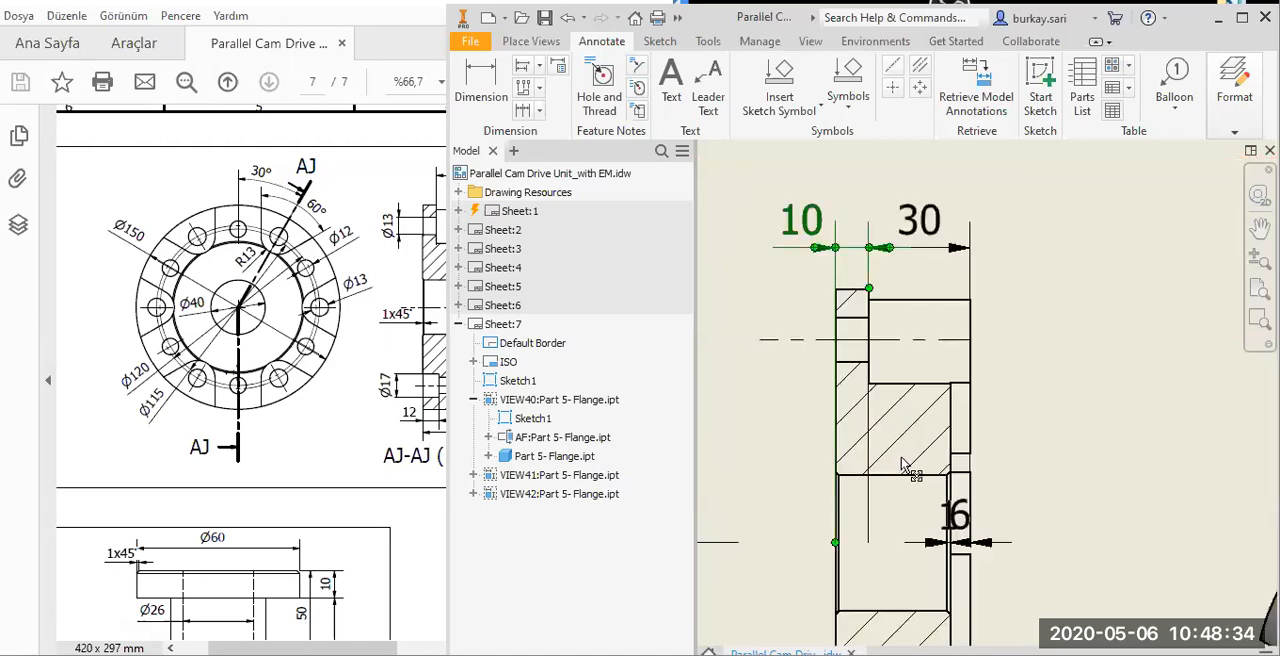
# Move the 6 and 1 dimensions to the right of the section view and shorten the 30 dimension's extension line to the step corner.
pyautogui.moveTo(901, 457); pyautogui.dragTo(830, 393, button='middle')
pyautogui.moveTo(888, 456); pyautogui.dragTo(996, 508)
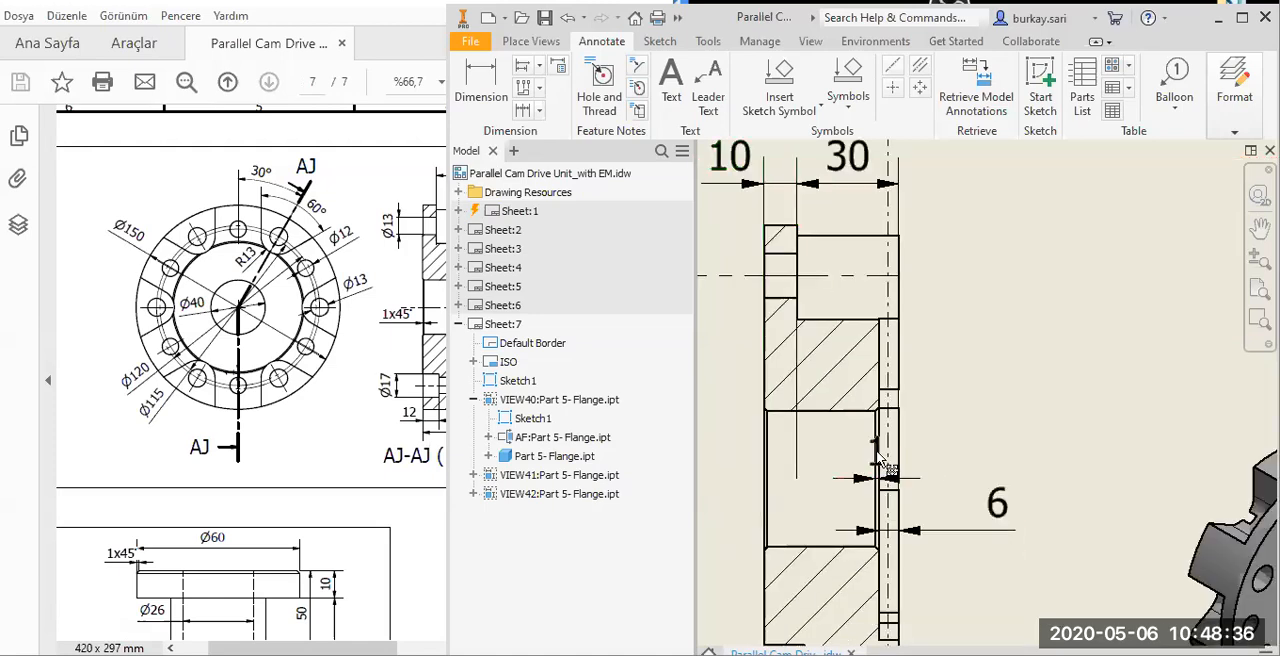
pyautogui.moveTo(877, 452); pyautogui.dragTo(999, 457)
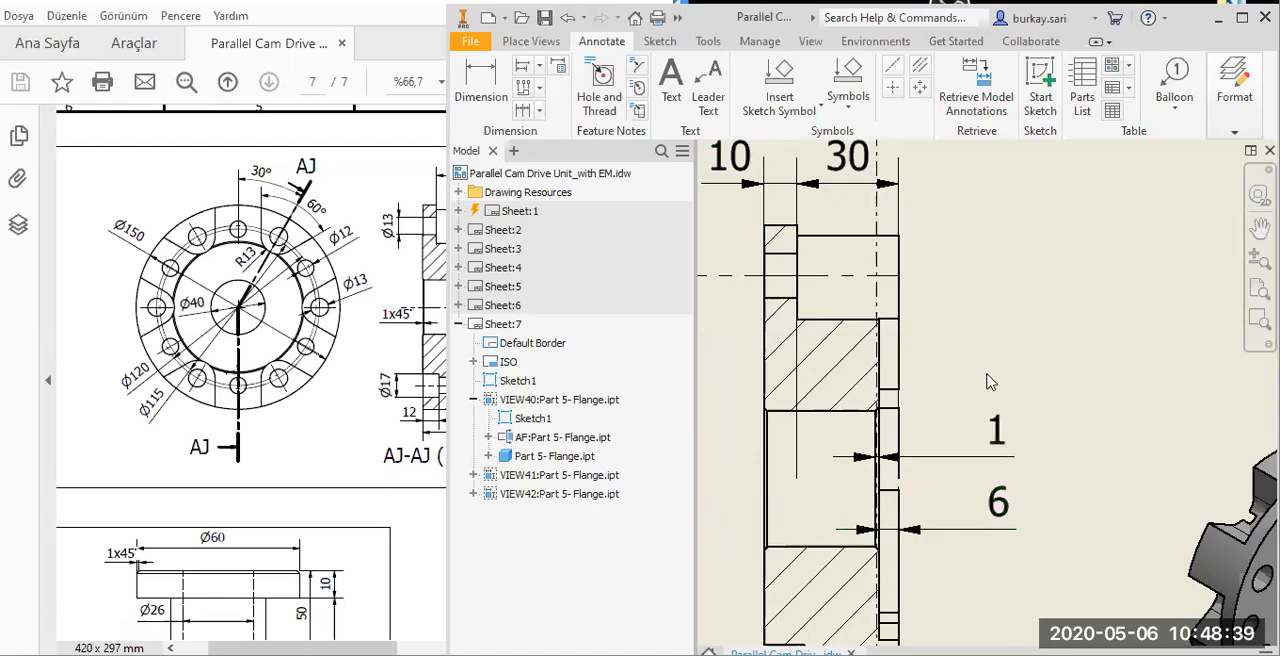
pyautogui.click(797, 319)
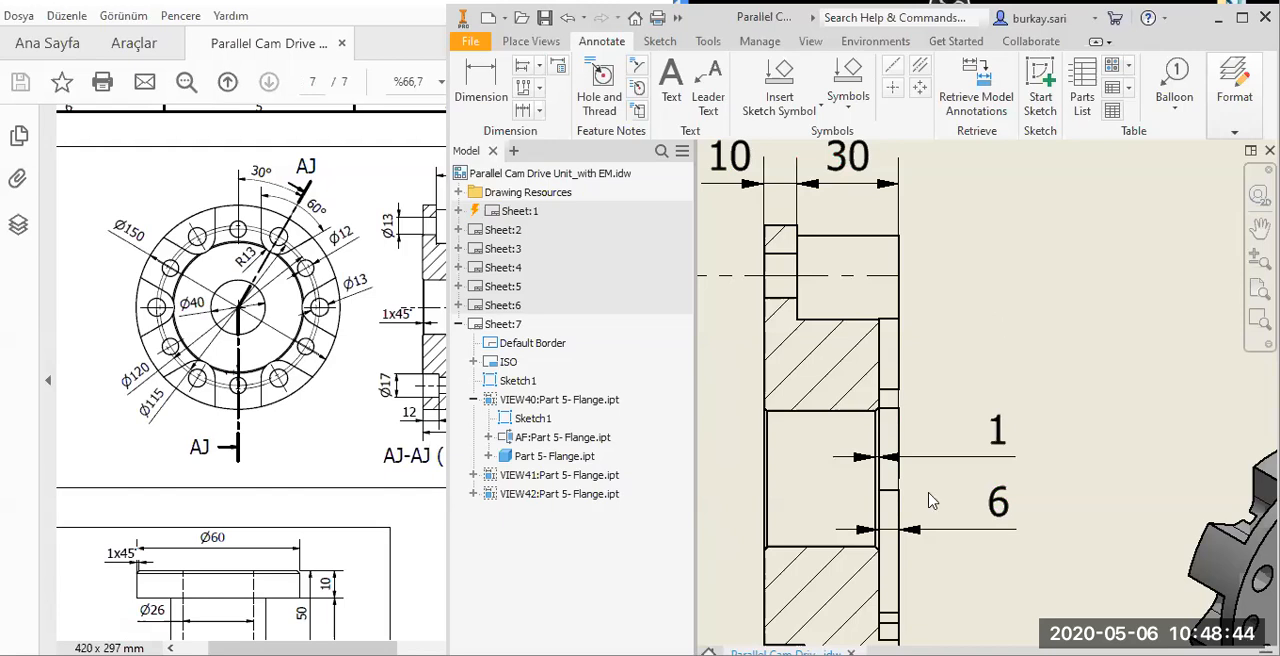
pyautogui.scroll(-2, 960, 240)
pyautogui.click(984, 86)
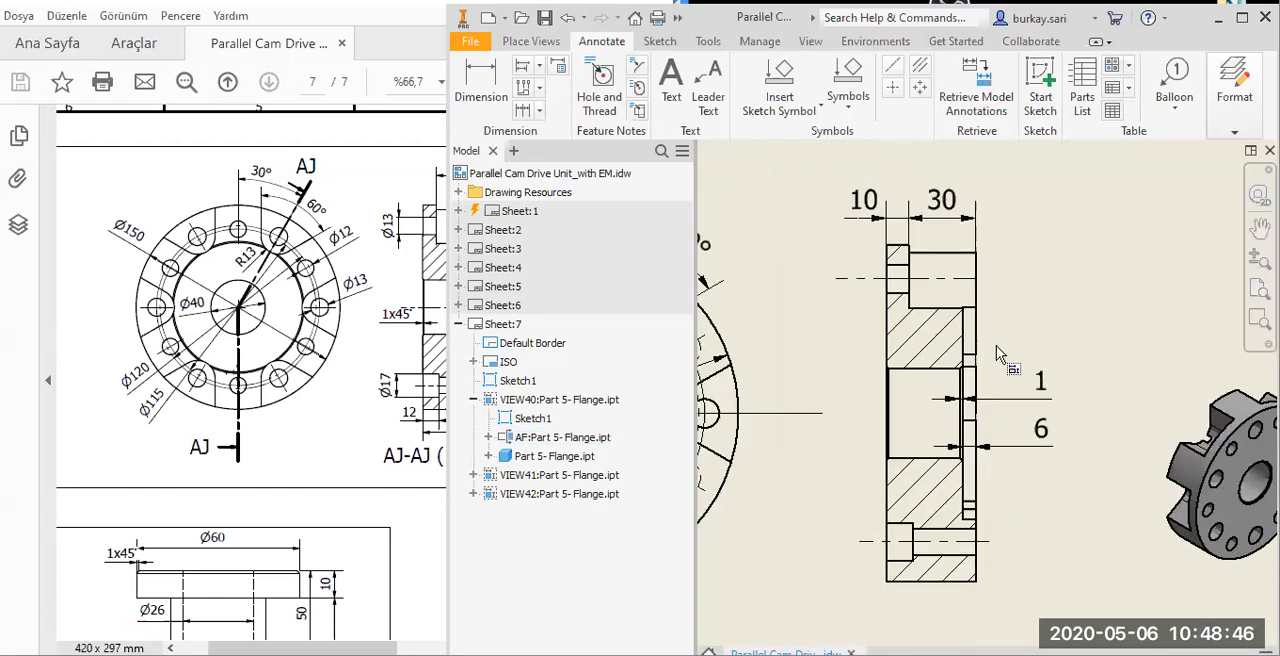
pyautogui.click(960, 373)
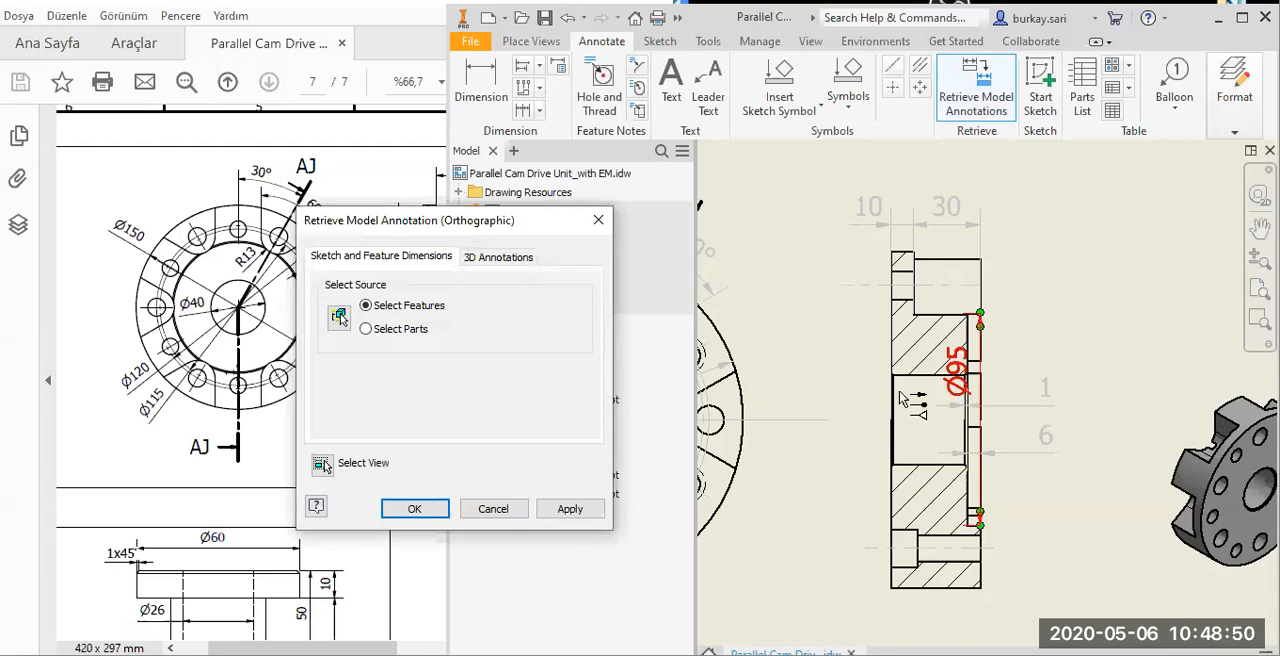
pyautogui.press('Escape')
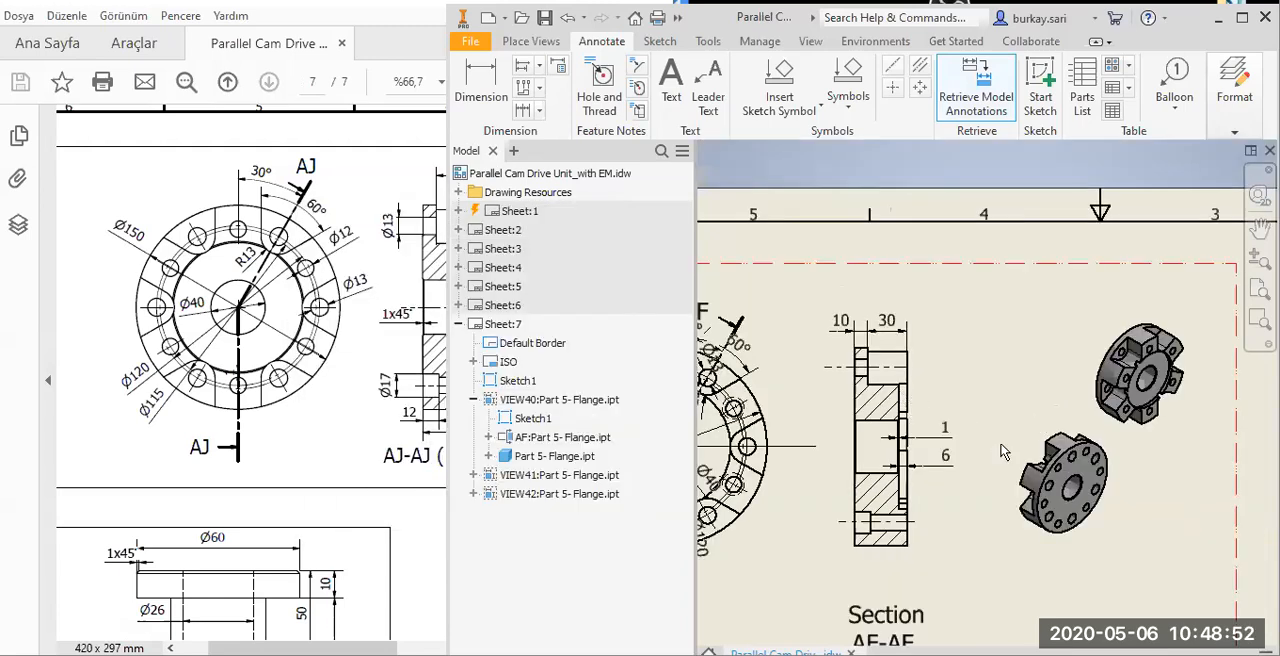
# Retrieve the Ø95 model dimension in the flange's front view and place it outside the outline, below the Ø150 dimension.
pyautogui.scroll(-5, 901, 395)
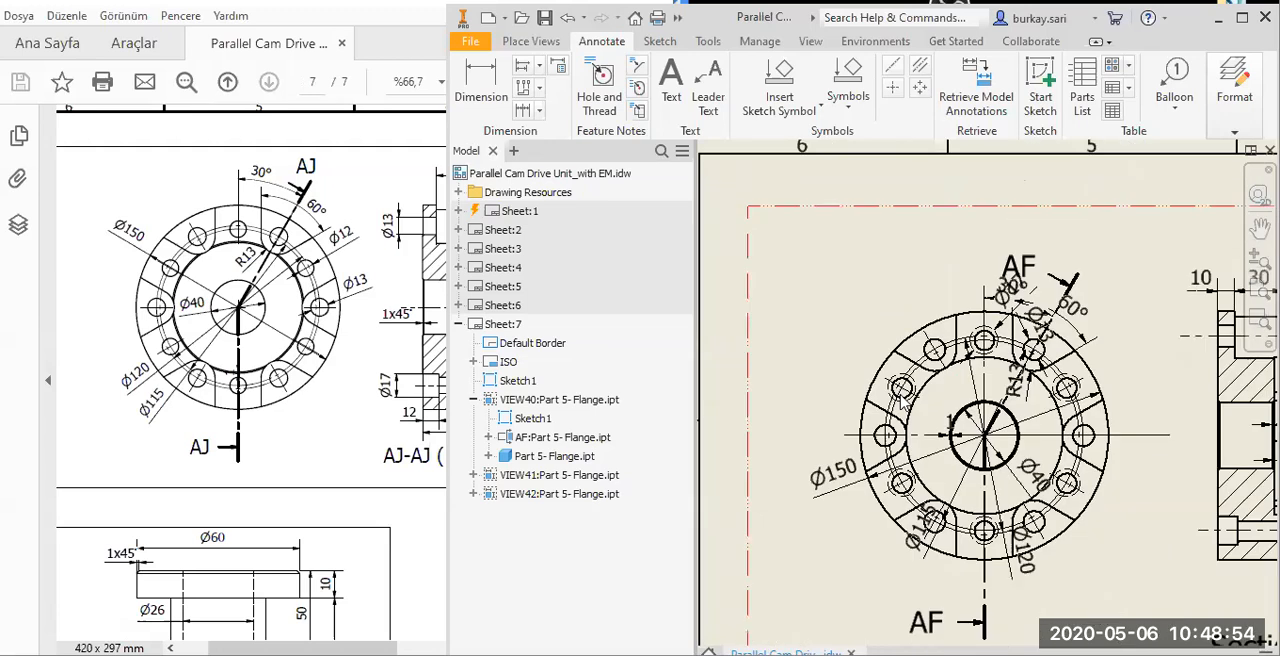
pyautogui.click(868, 440)
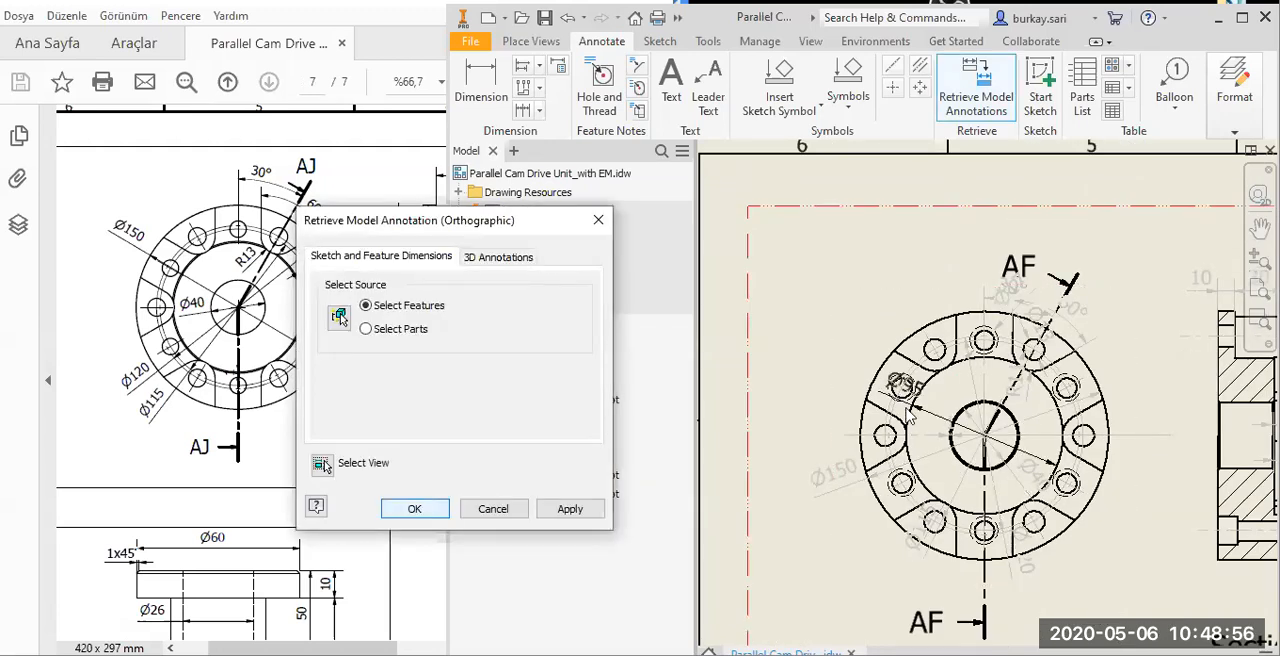
pyautogui.click(922, 376)
pyautogui.press('Return')
pyautogui.scroll(3, 910, 402)
pyautogui.moveTo(922, 376)
pyautogui.mouseDown()
pyautogui.moveTo(893, 553)
pyautogui.moveTo(951, 421)
pyautogui.moveTo(970, 413)
pyautogui.moveTo(904, 473)
pyautogui.moveTo(900, 405)
pyautogui.mouseUp()
pyautogui.click(905, 407)
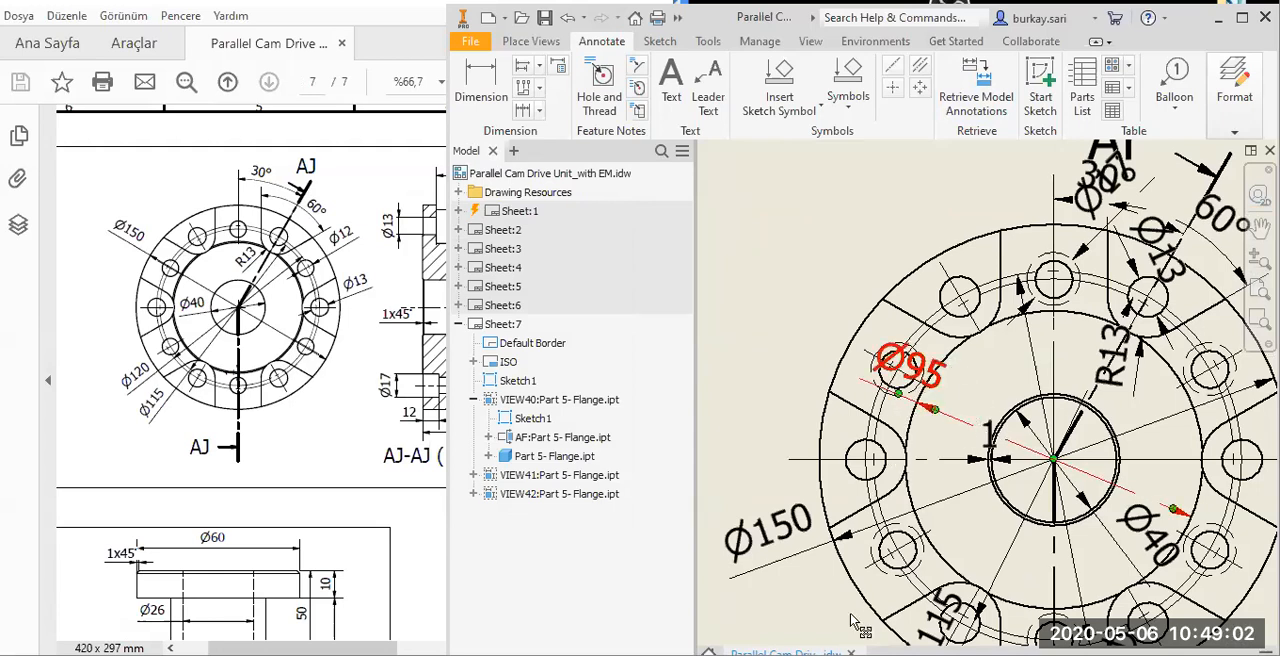
pyautogui.hotkey('ctrl', 'z')
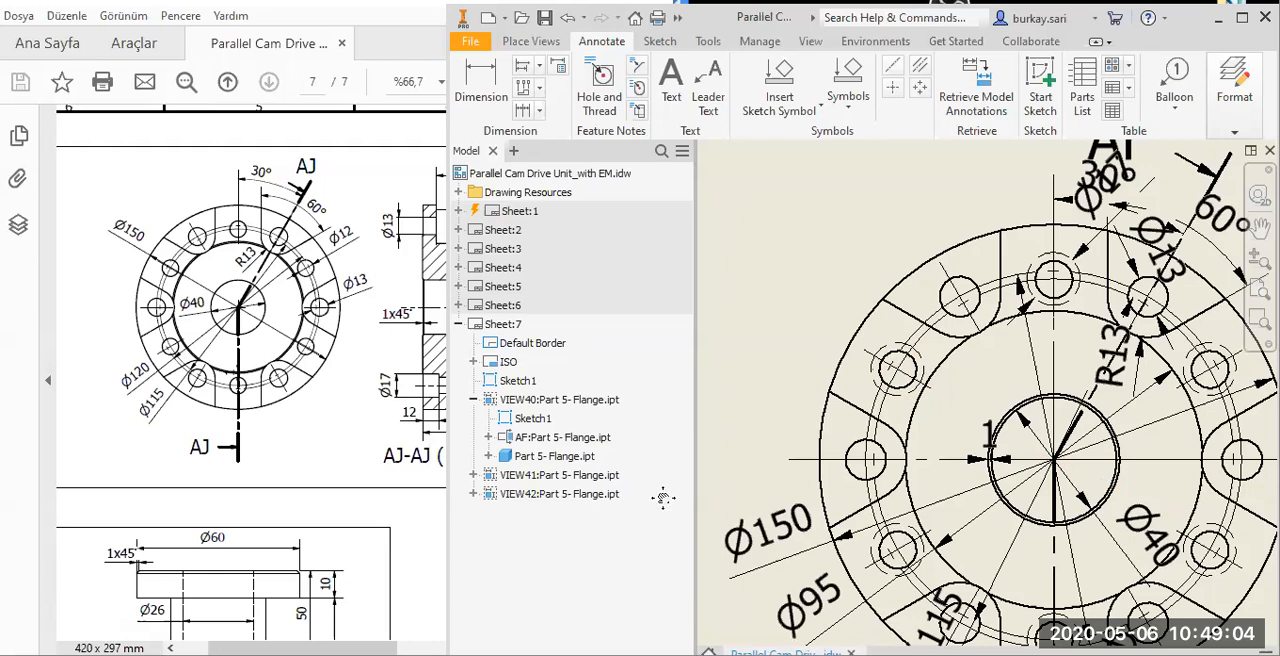
# Move the 60° and Ø13 dimensions outside the flange's upper right edge and the 30° dimension above the front view.
pyautogui.moveTo(1129, 174); pyautogui.dragTo(877, 297, button='middle')
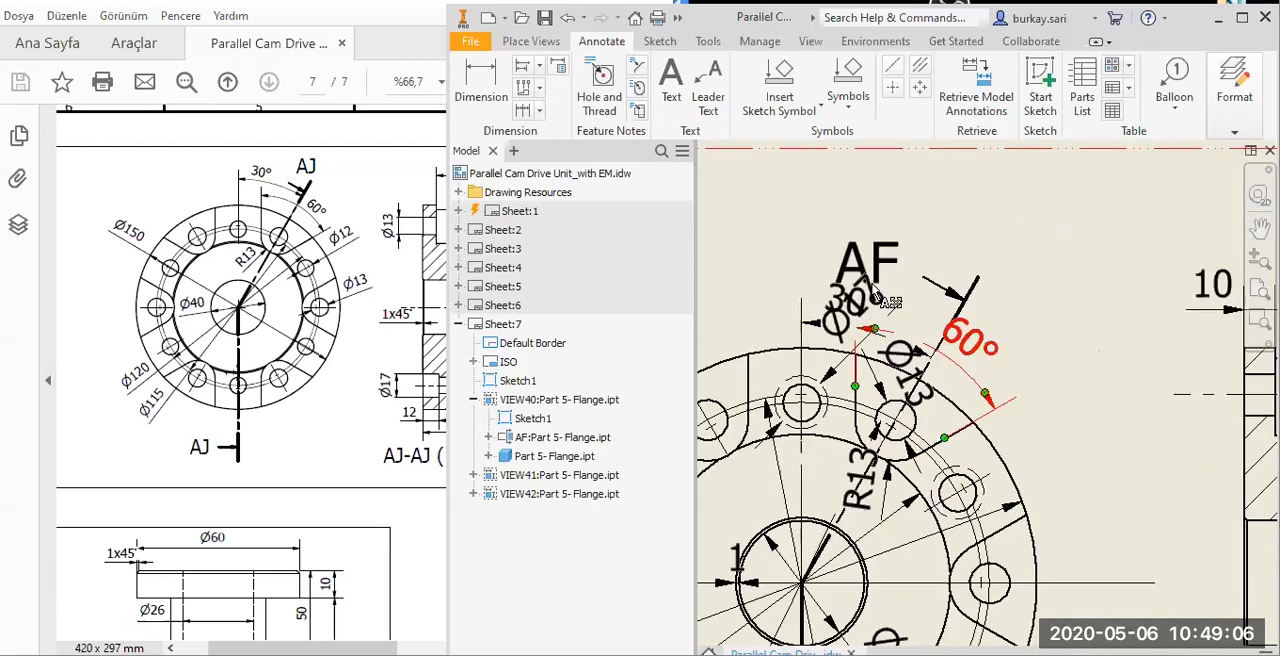
pyautogui.click(958, 343)
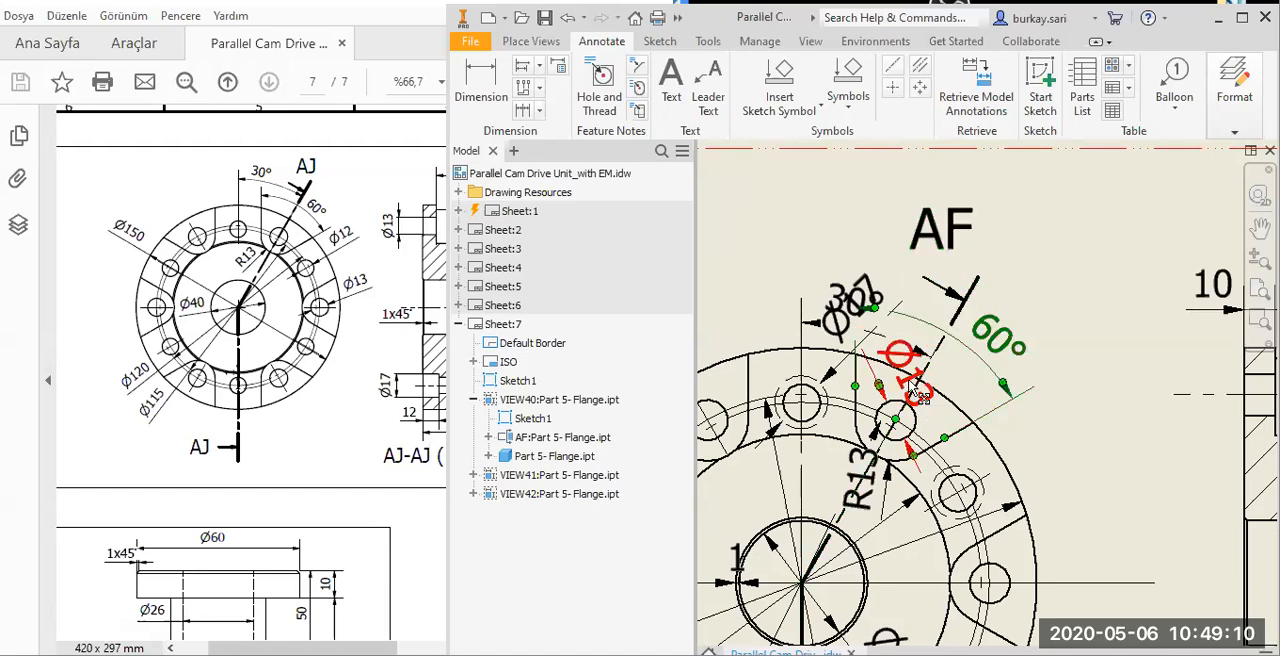
pyautogui.moveTo(918, 392)
pyautogui.mouseDown()
pyautogui.moveTo(940, 515)
pyautogui.moveTo(1053, 484)
pyautogui.moveTo(1037, 459)
pyautogui.mouseUp()
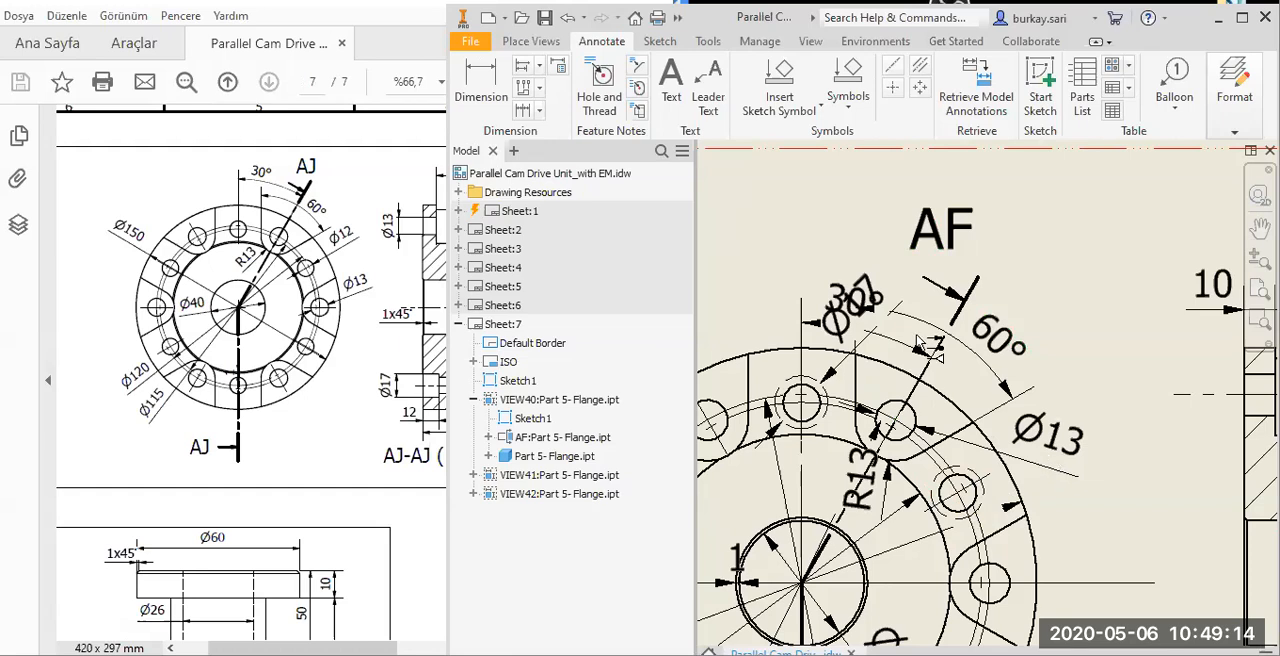
pyautogui.moveTo(853, 304); pyautogui.dragTo(918, 338, button='middle')
pyautogui.moveTo(919, 337); pyautogui.dragTo(921, 298)
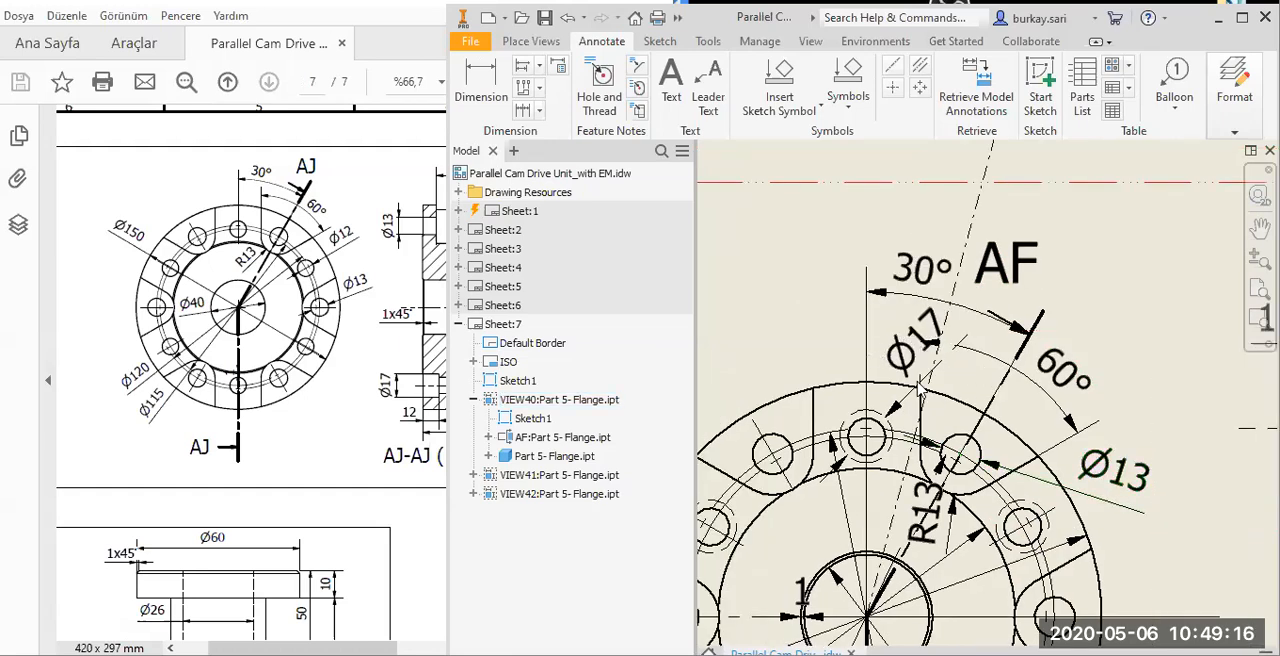
# Delete the Ø17 hole dimension from the flange's front view.
pyautogui.click(856, 370)
pyautogui.moveTo(856, 369); pyautogui.dragTo(796, 342)
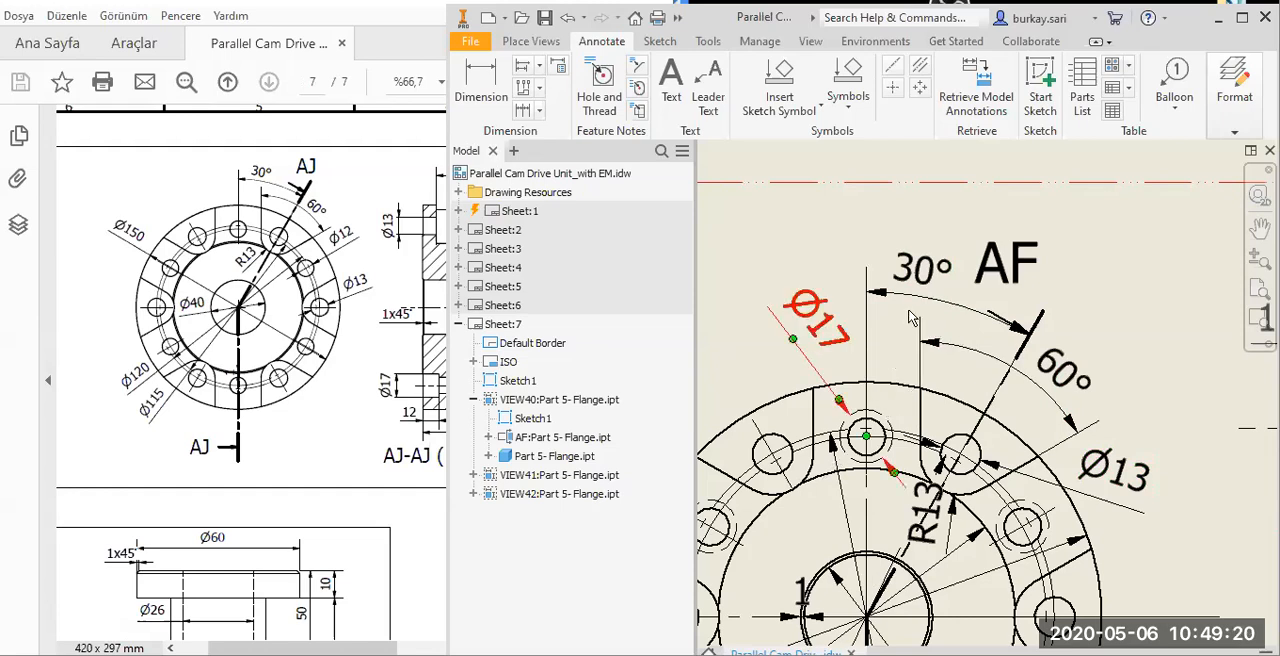
pyautogui.press('Delete')
pyautogui.scroll(-5, 909, 310)
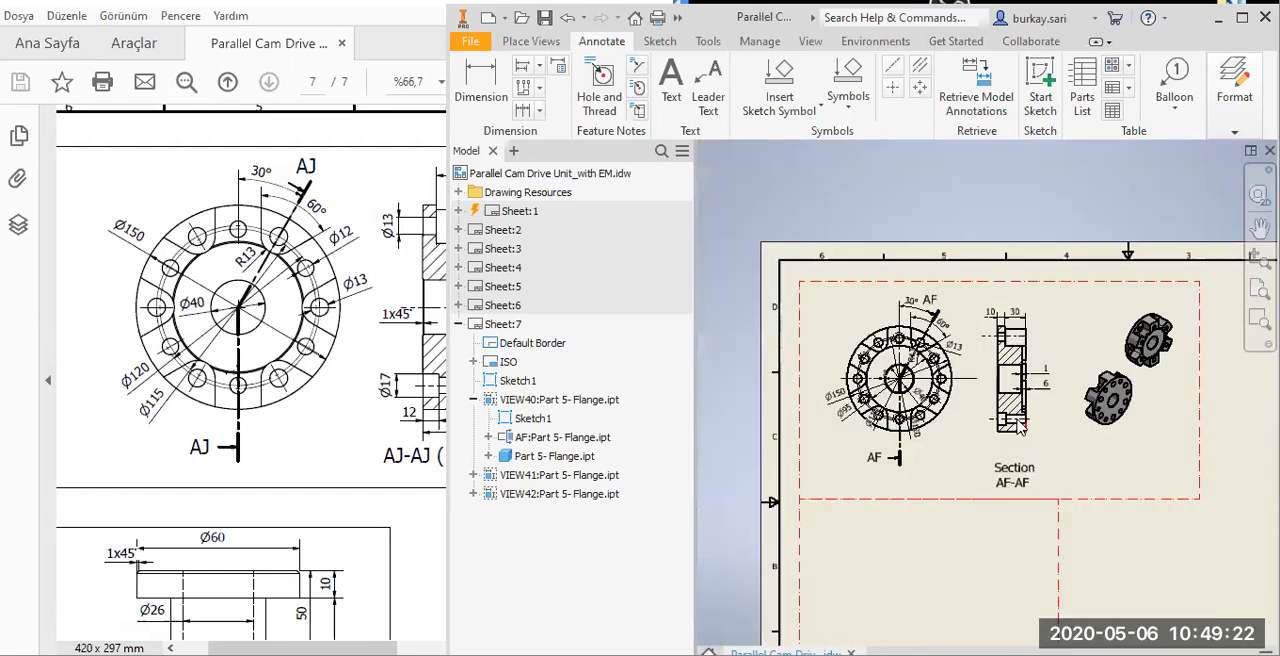
# Move the Ø120 dimension outside the flange's upper left edge, above the Ø150 dimension.
pyautogui.scroll(3, 1018, 424)
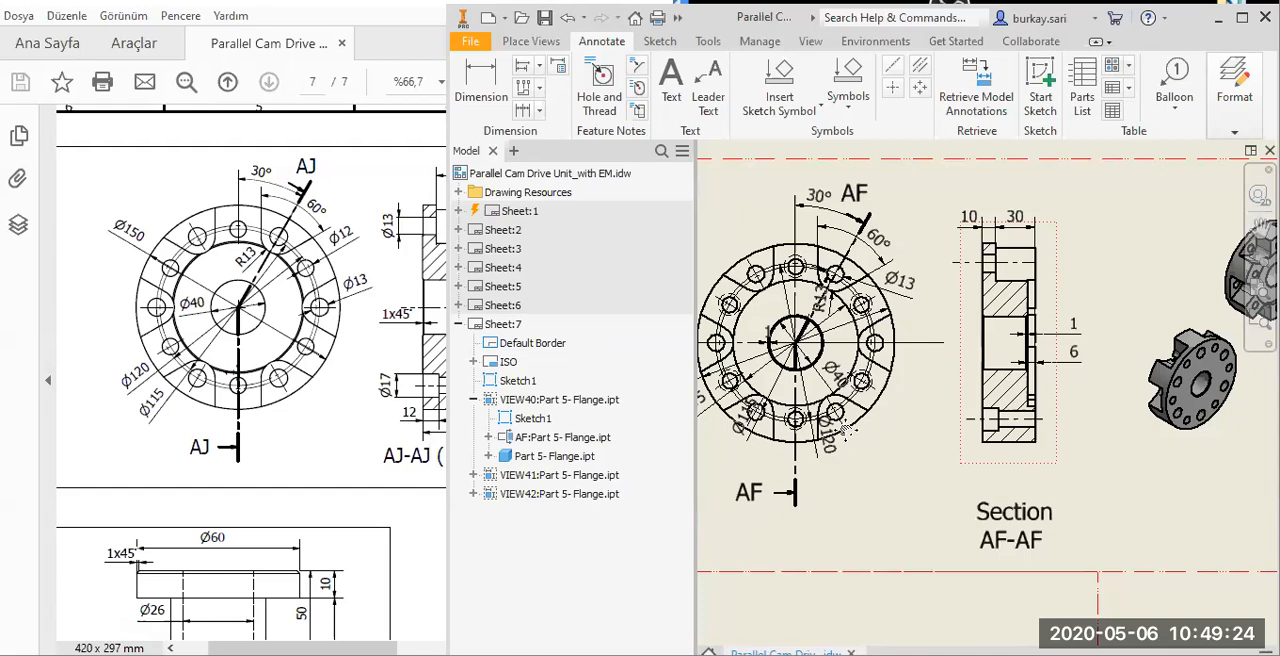
pyautogui.scroll(3, 845, 428)
pyautogui.scroll(-1, 886, 482)
pyautogui.moveTo(879, 478); pyautogui.dragTo(740, 453)
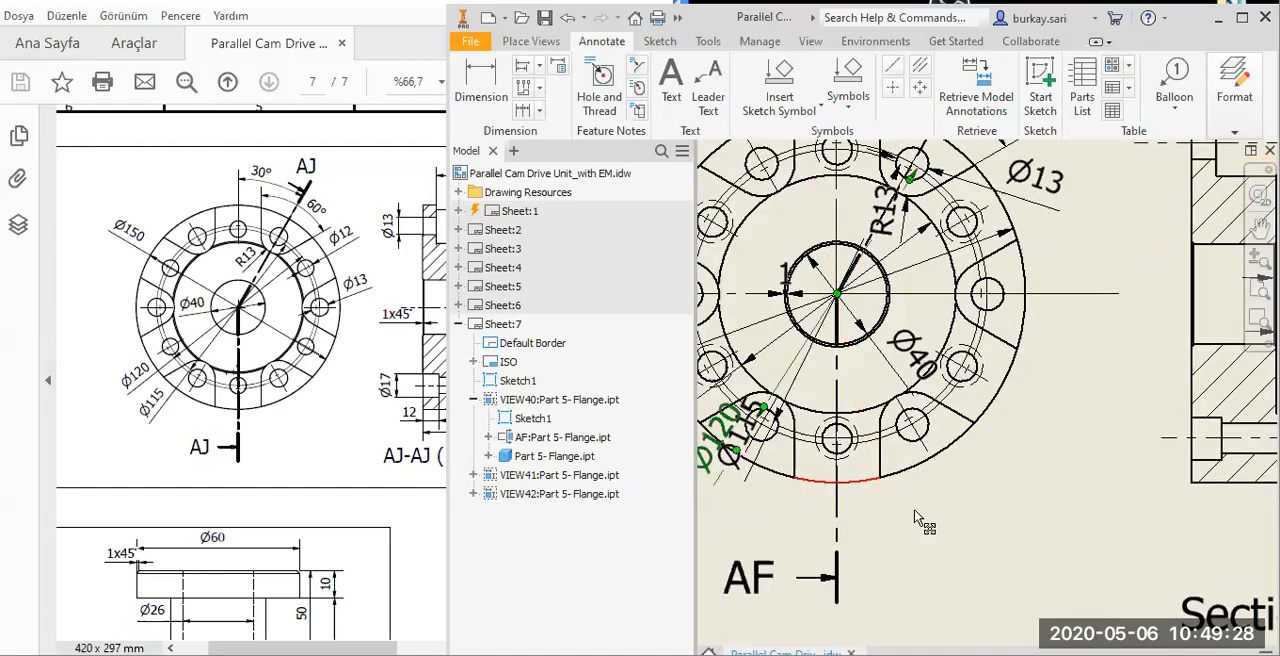
pyautogui.moveTo(734, 447); pyautogui.dragTo(915, 511, button='middle')
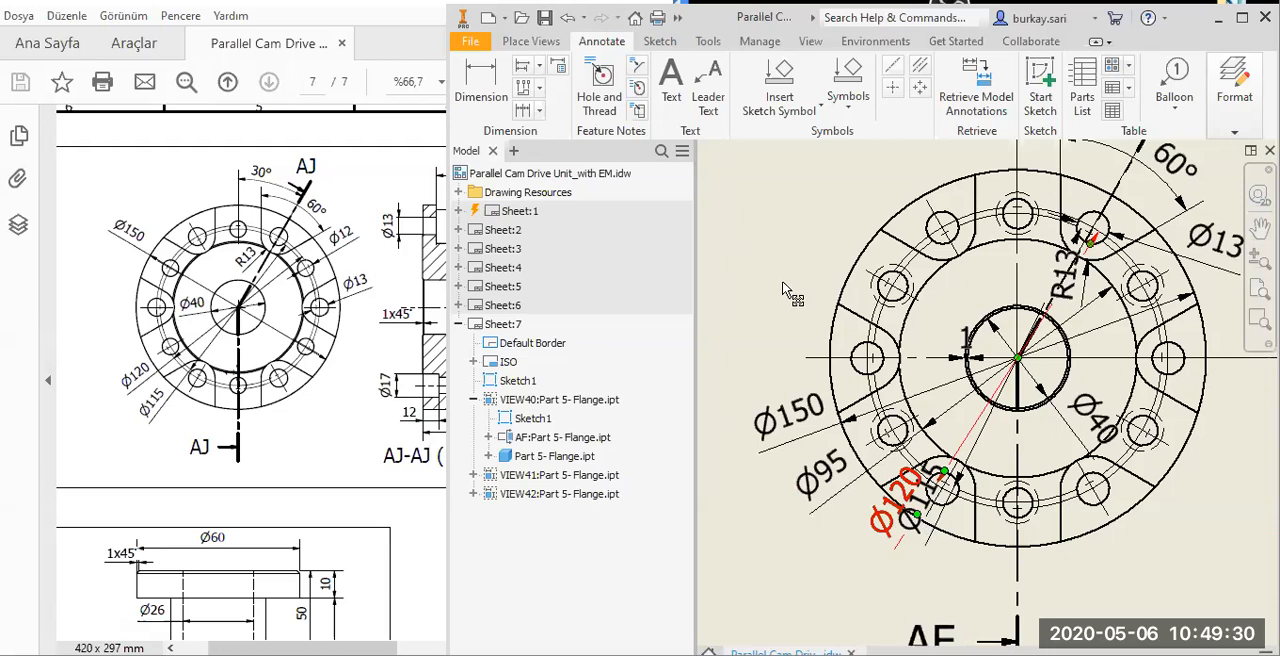
pyautogui.moveTo(914, 511); pyautogui.dragTo(783, 283)
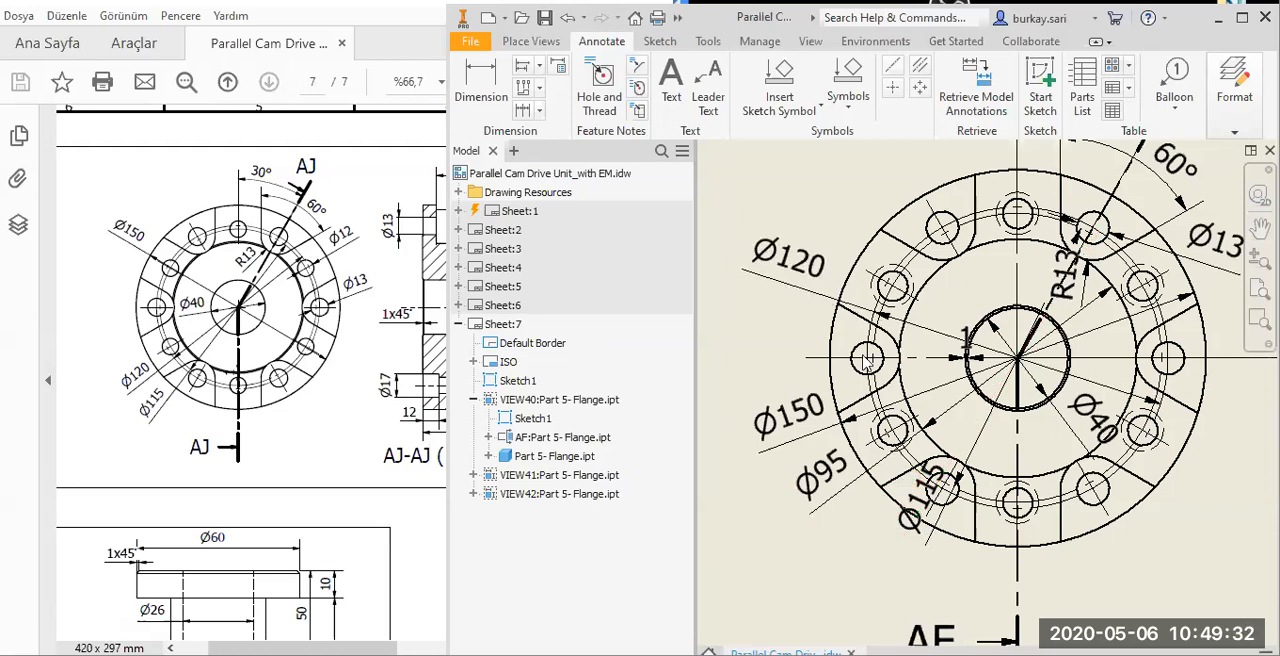
pyautogui.scroll(-3, 866, 362)
pyautogui.scroll(-2, 910, 396)
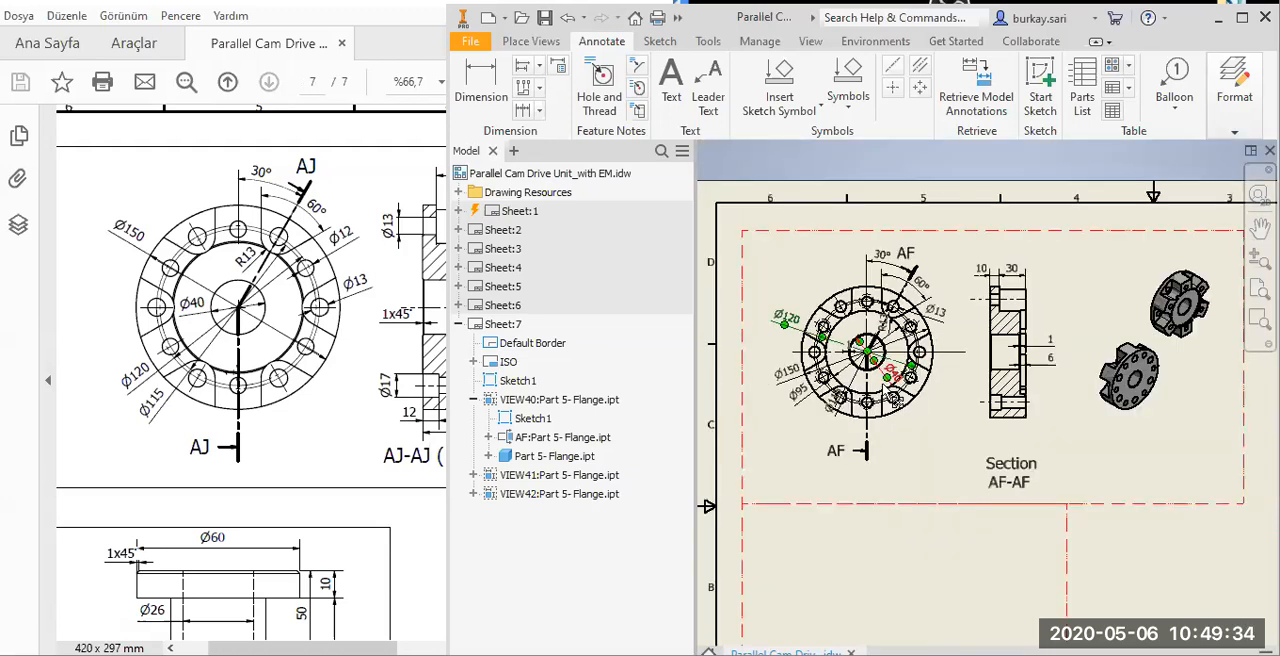
# Adjust the Ø40 dimension at the bore's lower right and pull the R13 dimension text inward toward the bore.
pyautogui.scroll(5, 890, 395)
pyautogui.moveTo(883, 380); pyautogui.dragTo(861, 384)
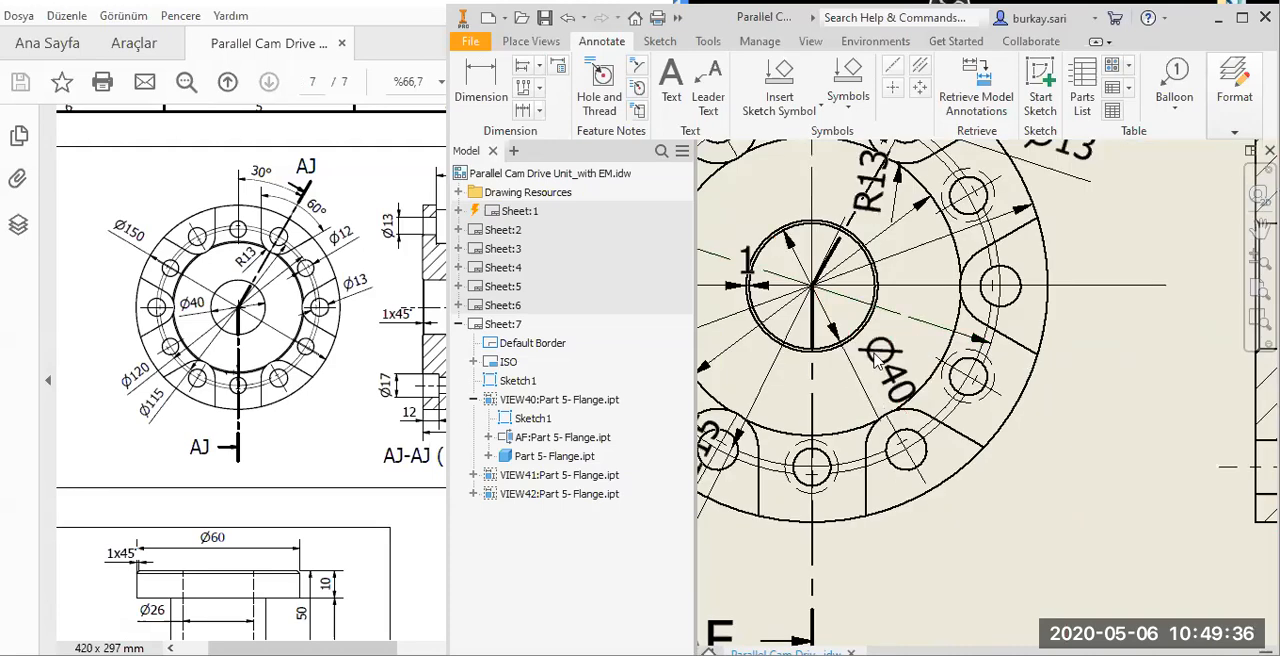
pyautogui.moveTo(892, 200); pyautogui.dragTo(863, 323, button='middle')
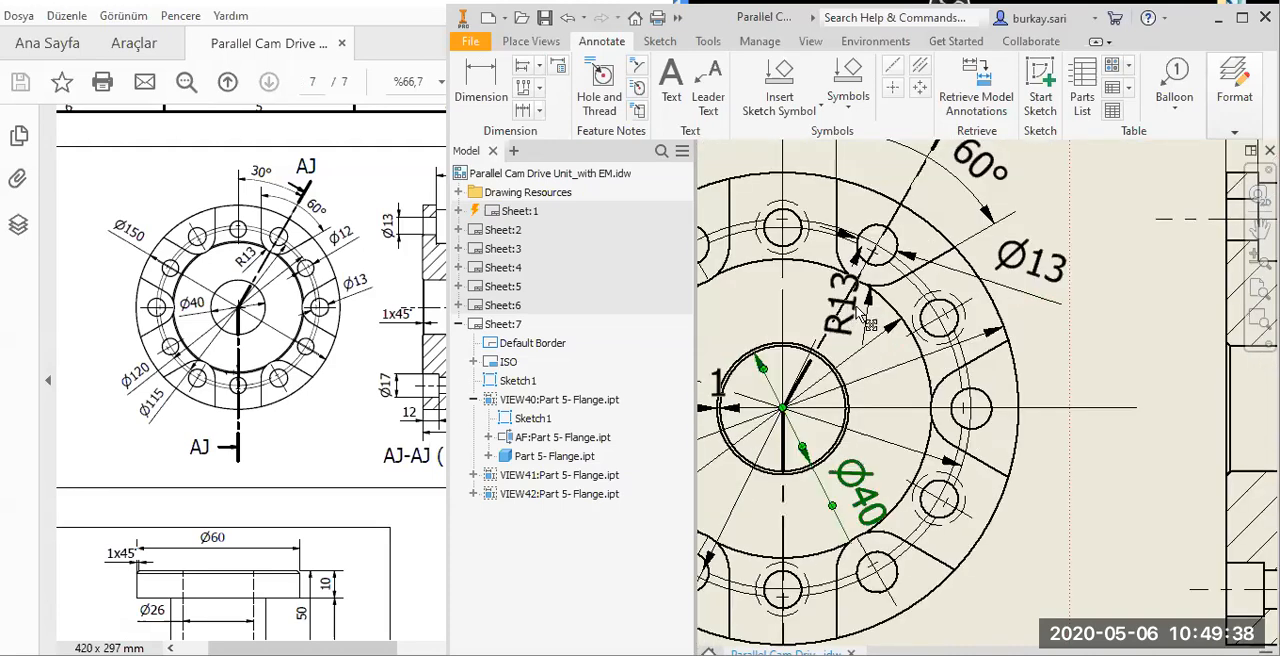
pyautogui.moveTo(872, 342)
pyautogui.mouseDown()
pyautogui.moveTo(879, 351)
pyautogui.moveTo(870, 346)
pyautogui.mouseUp()
pyautogui.scroll(-3, 975, 350)
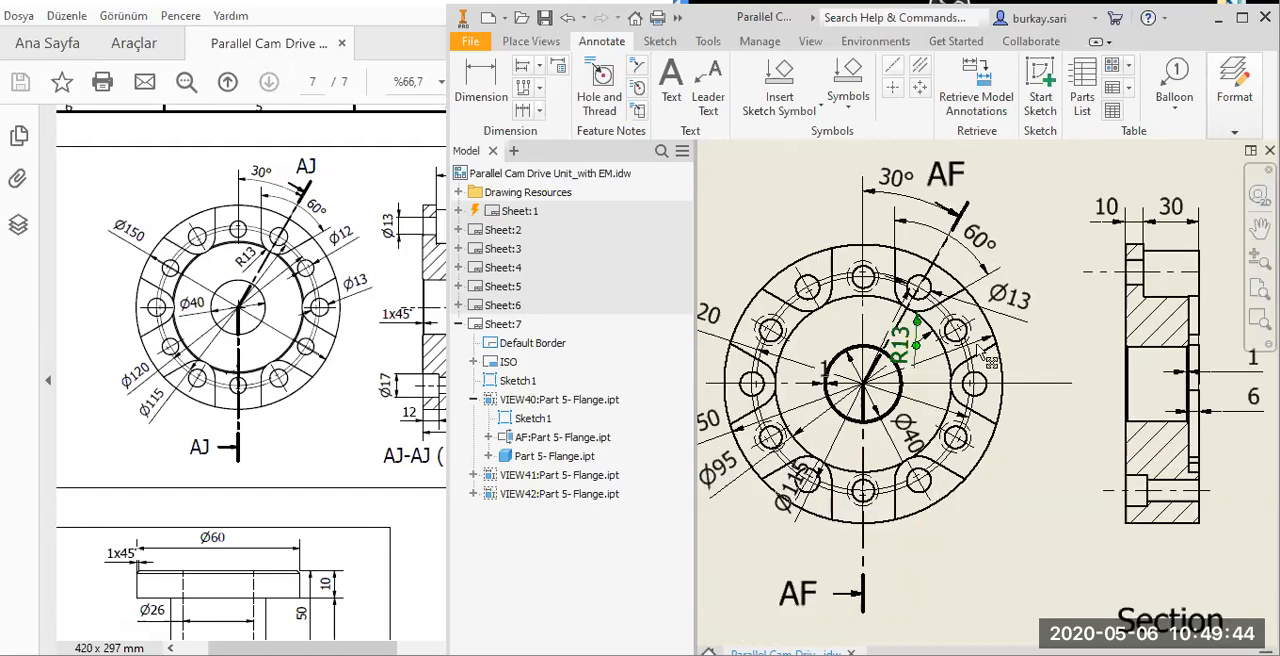
# Try retrieving the Ø17 model dimension beside the upper hole in section view AF-AF, and delete it.
pyautogui.moveTo(1126, 336); pyautogui.dragTo(994, 334, button='middle')
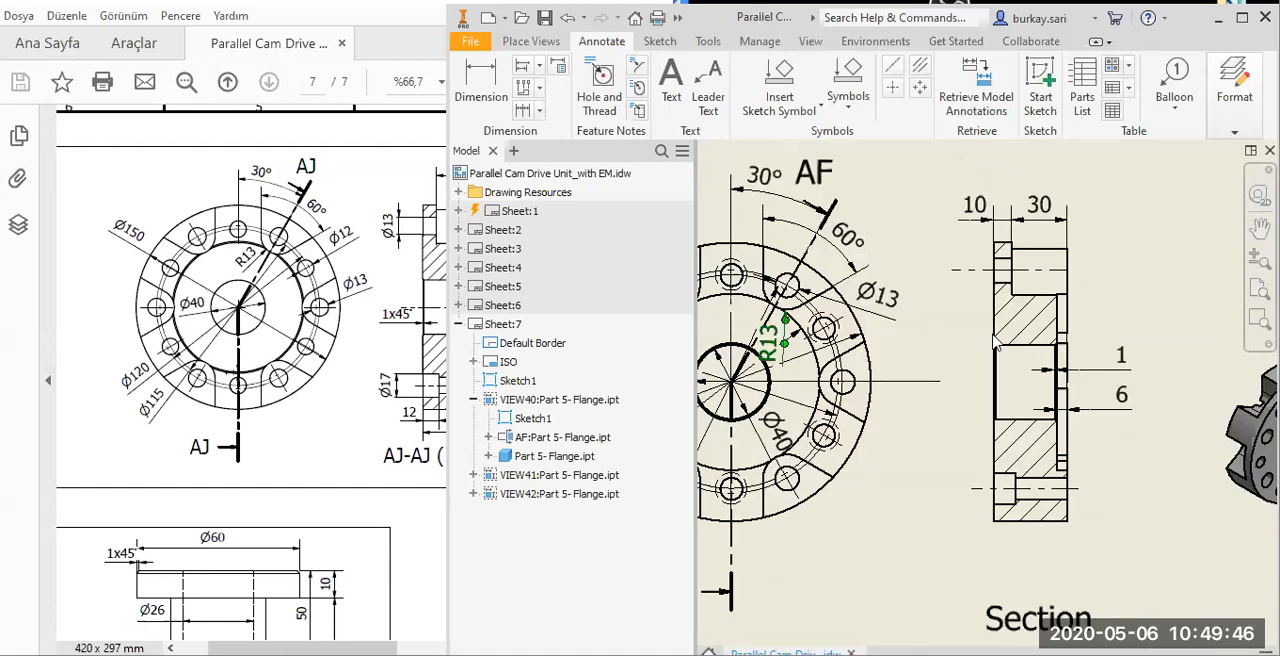
pyautogui.click(976, 82)
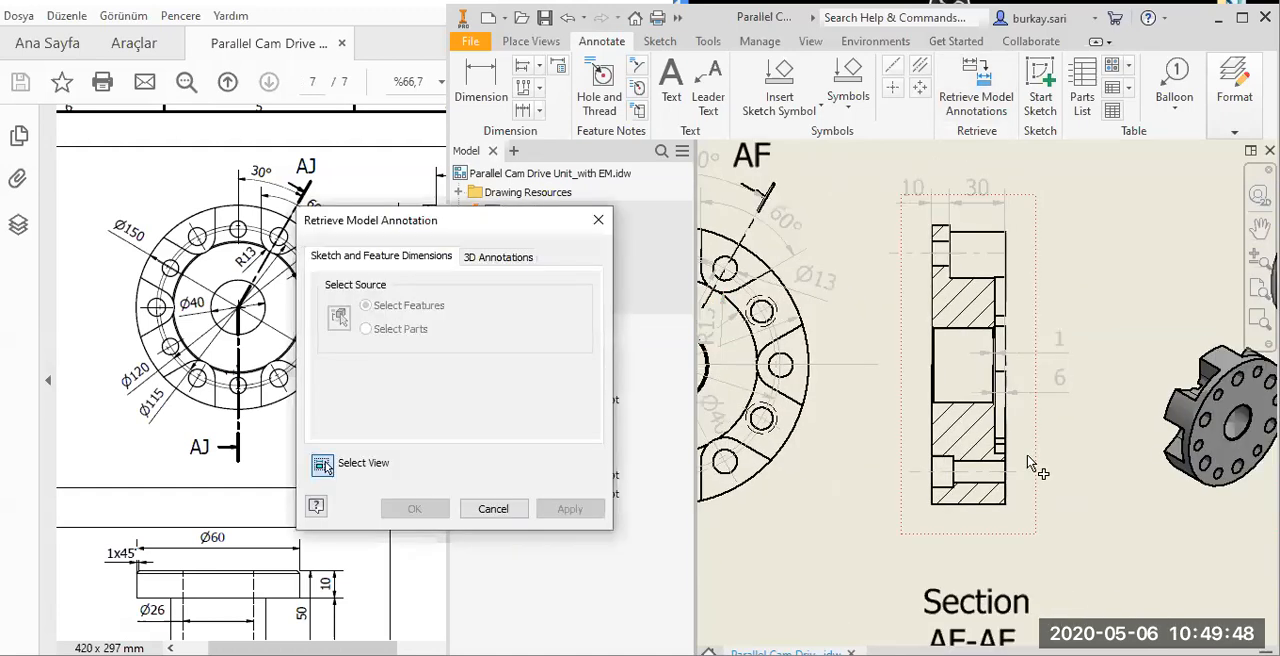
pyautogui.click(951, 352)
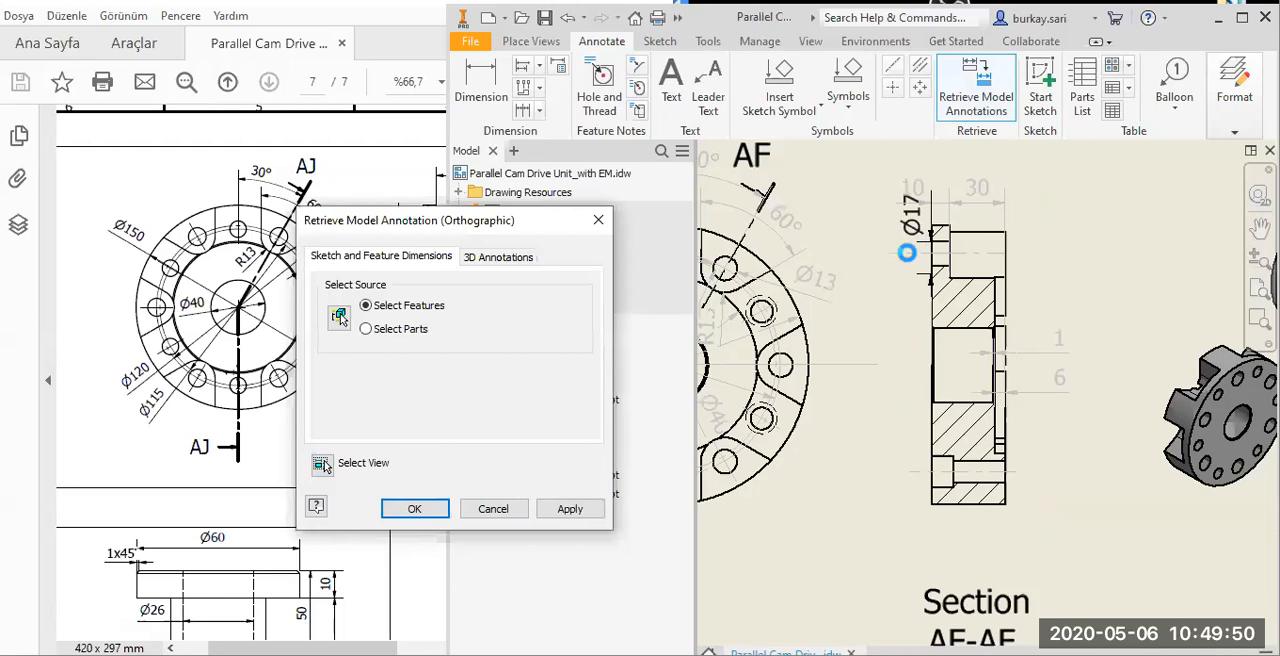
pyautogui.press('Return')
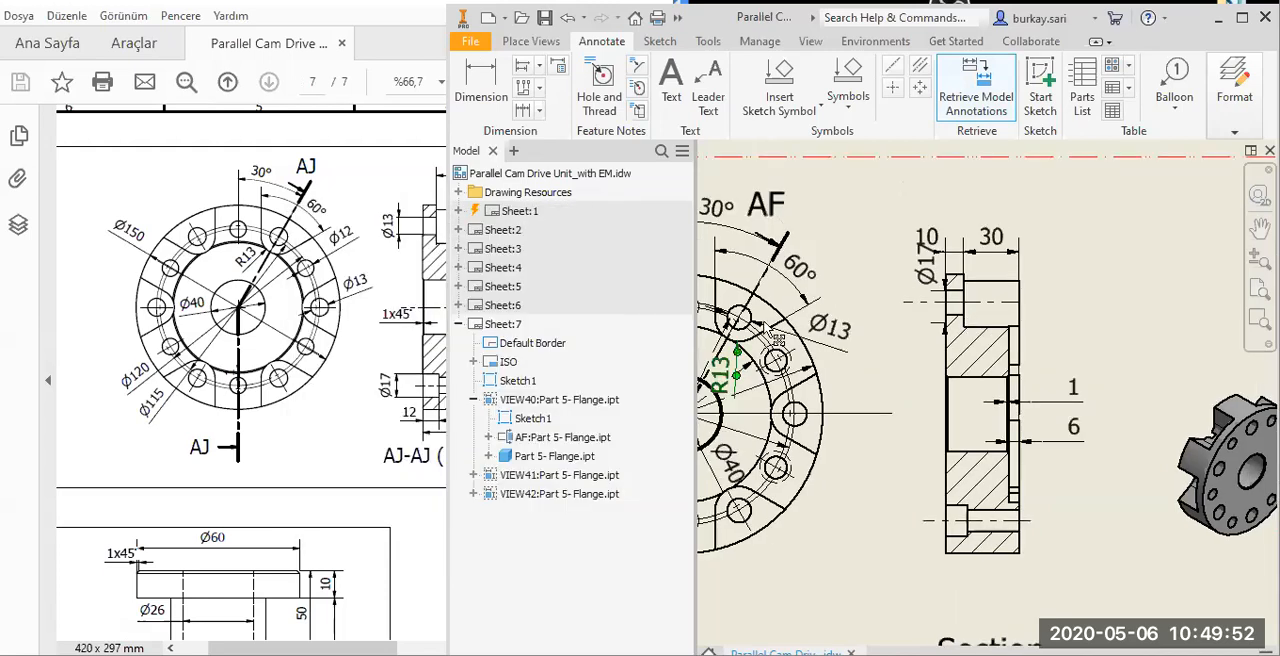
pyautogui.scroll(5, 776, 340)
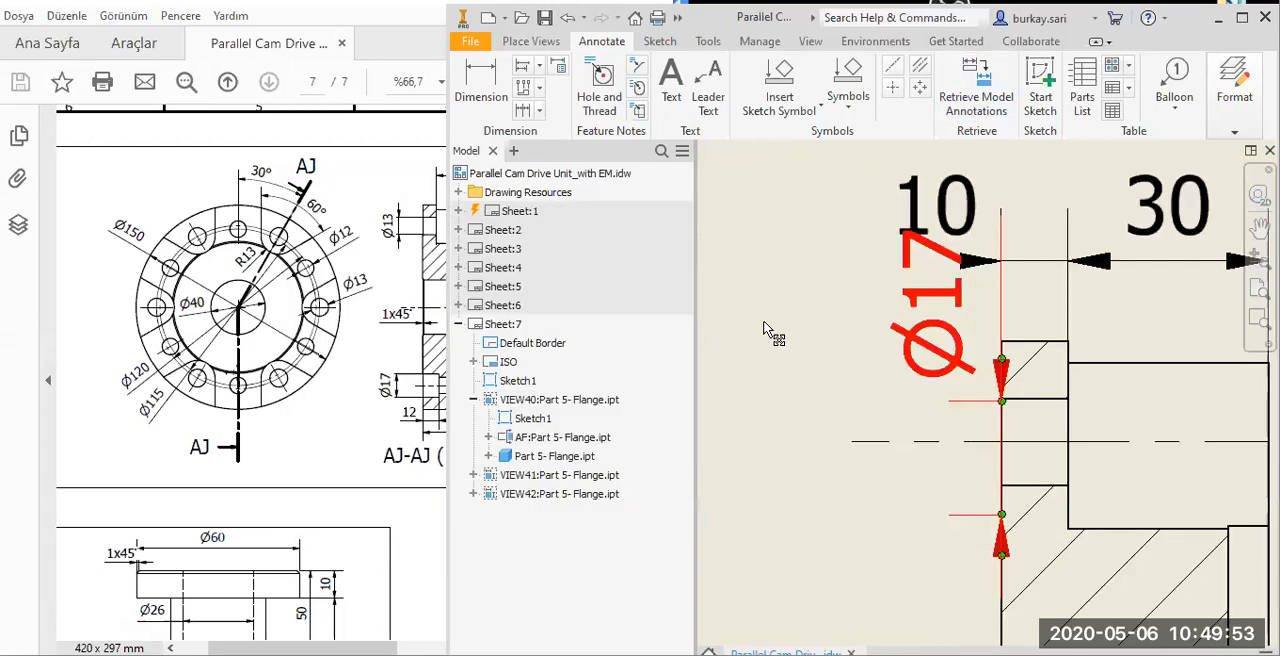
pyautogui.click(815, 414)
pyautogui.scroll(-4, 945, 410)
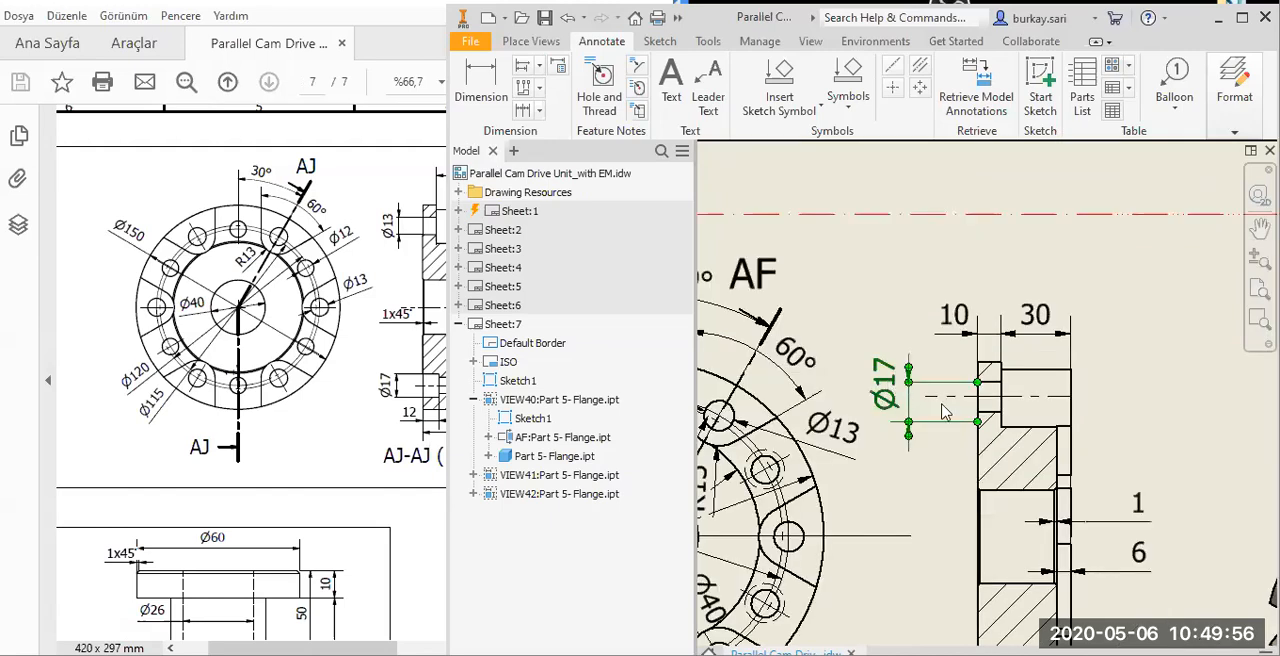
pyautogui.press('Delete')
pyautogui.moveTo(922, 332); pyautogui.dragTo(899, 155, button='middle')
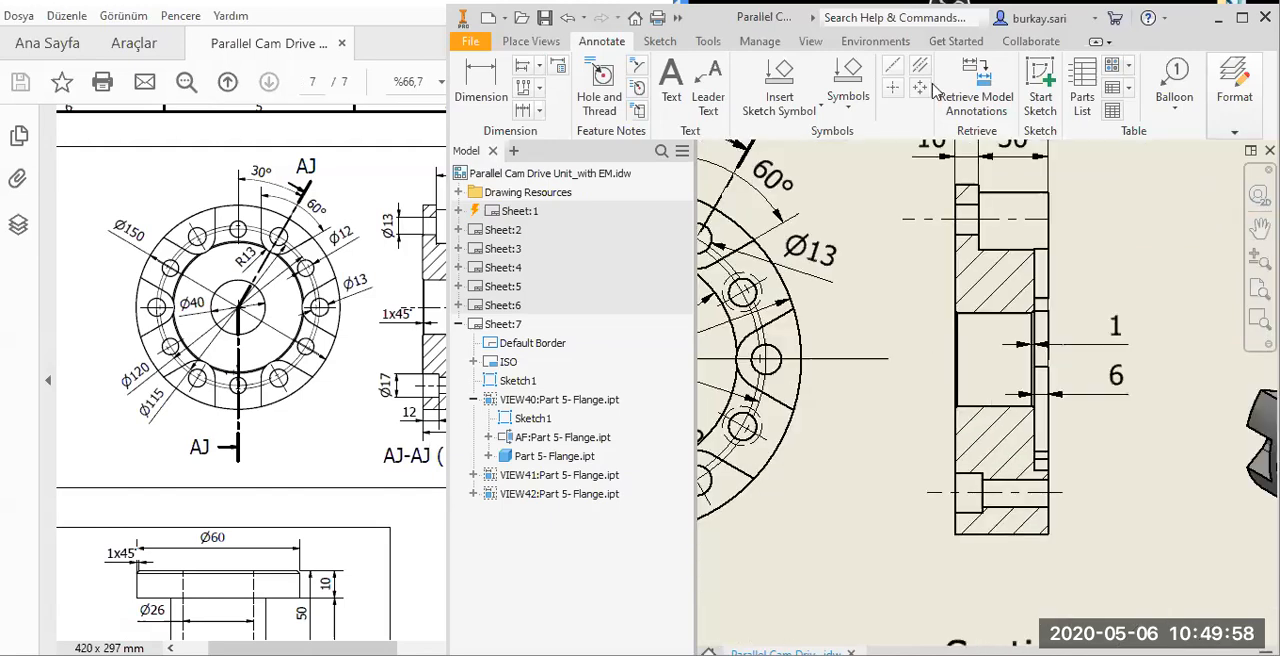
pyautogui.click(970, 88)
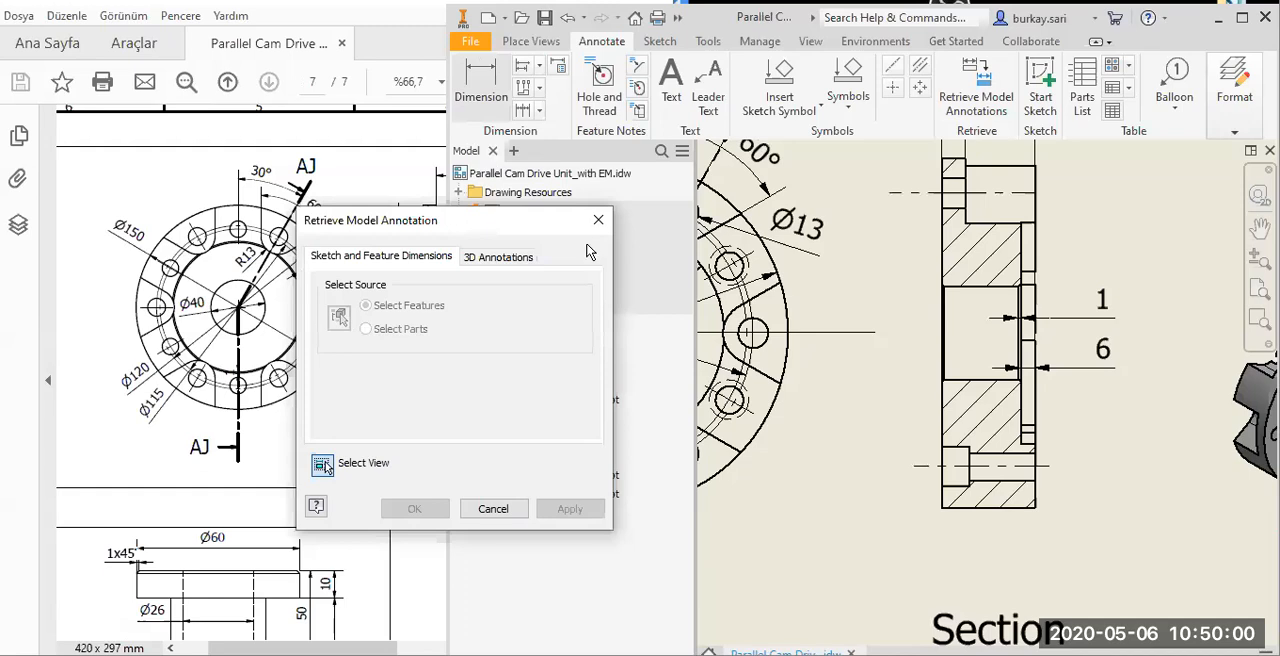
pyautogui.press('Escape')
# Dimension the lower hole's counterbore on the outer side of the section view, adding a diameter symbol for Ø17.
pyautogui.press('d')
pyautogui.scroll(5, 916, 469)
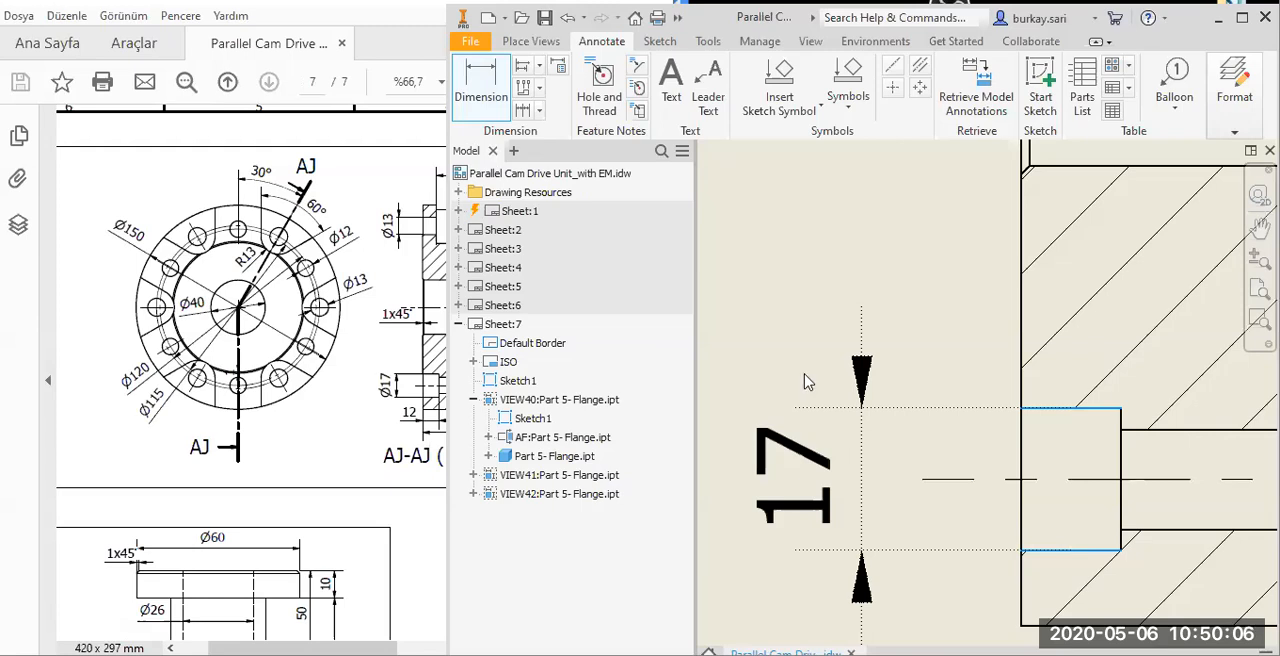
pyautogui.click(737, 197)
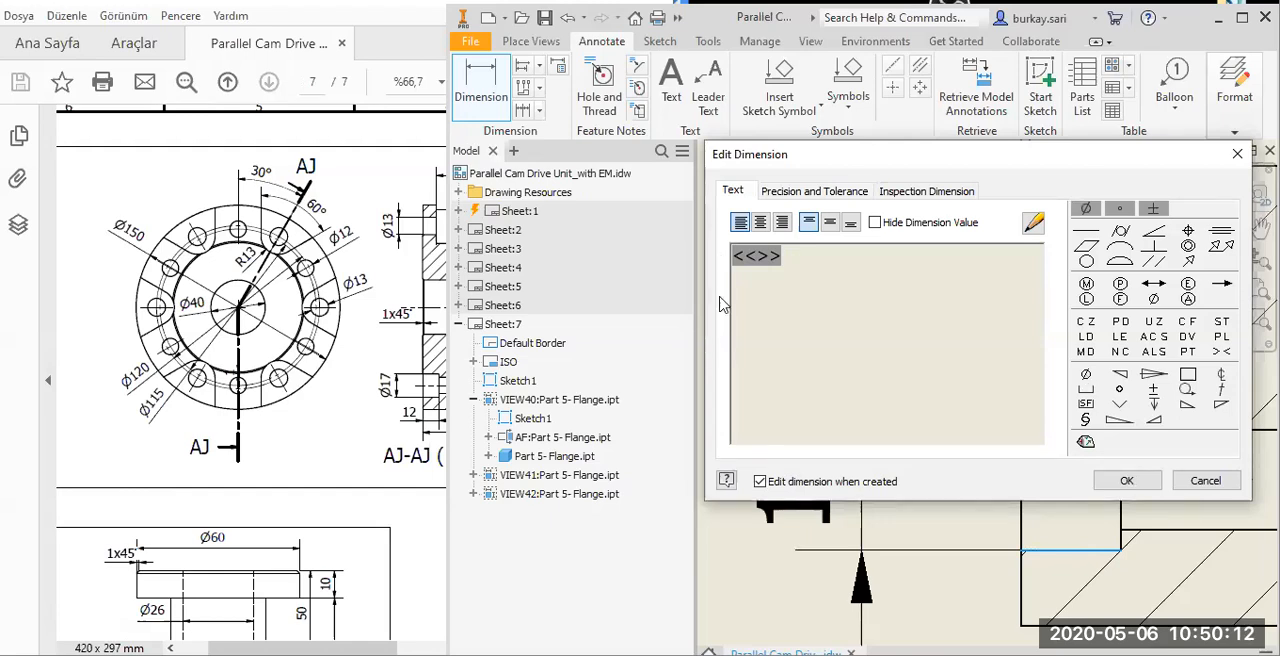
pyautogui.click(1087, 376)
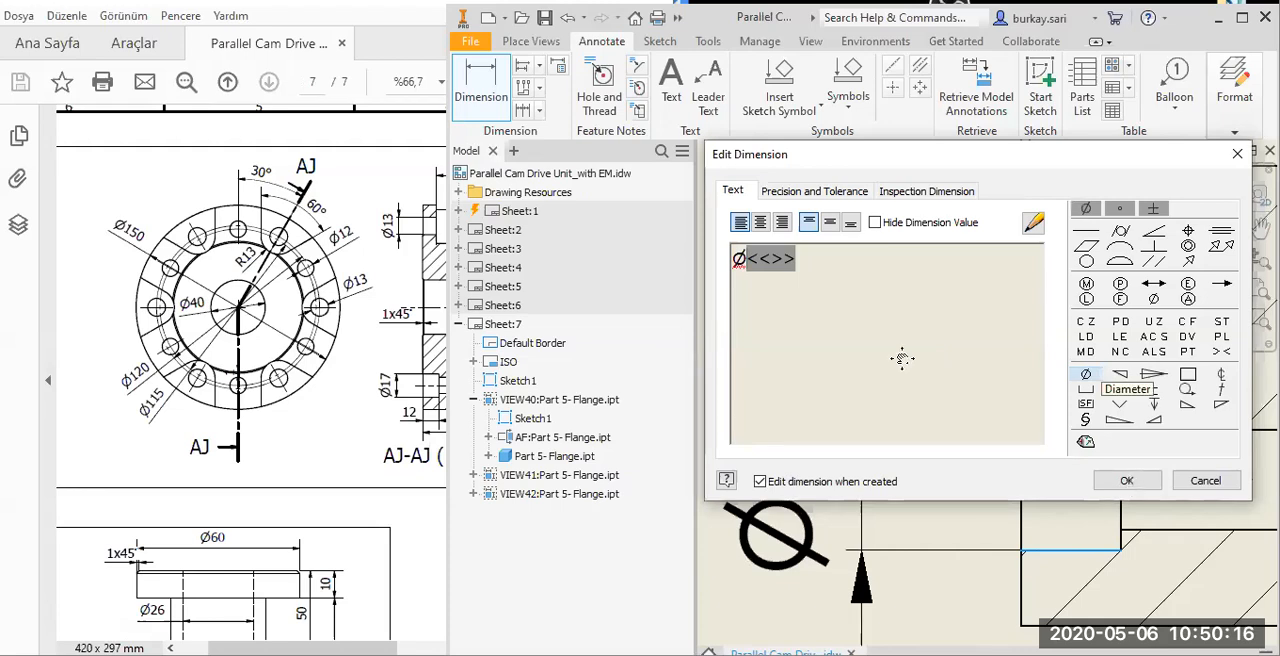
pyautogui.press('Return')
# Add the 12 depth dimension of the counterbore below the section view.
pyautogui.scroll(3, 1010, 432)
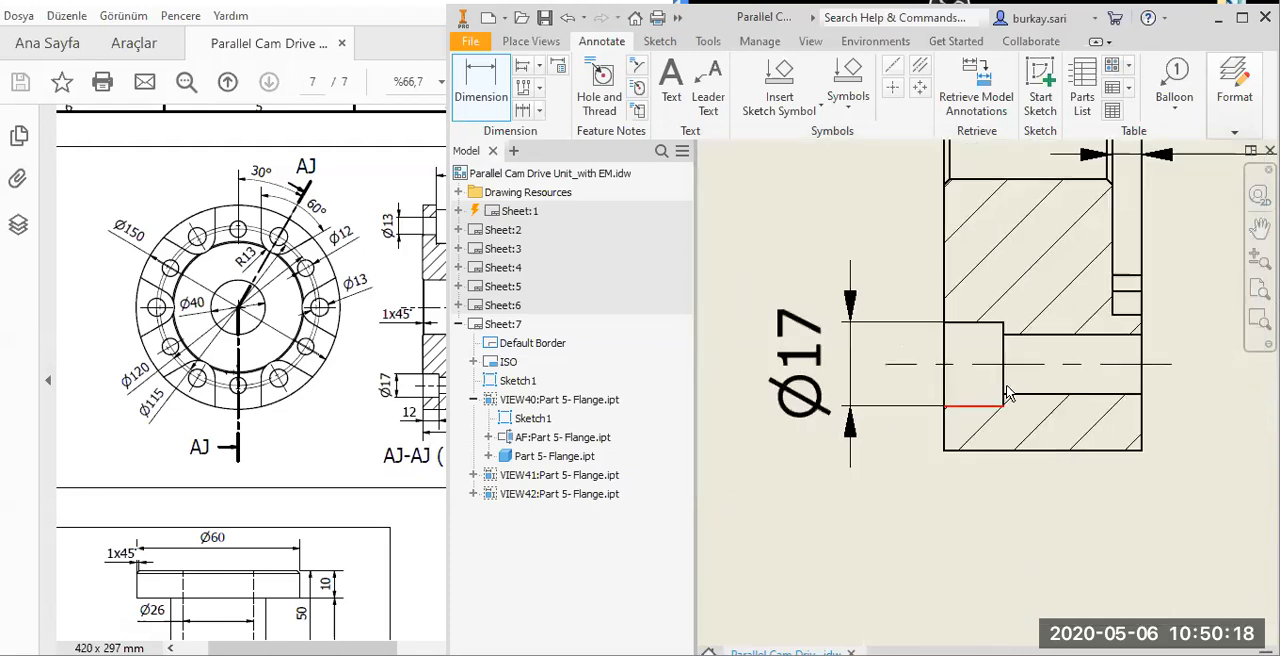
pyautogui.click(1003, 386)
pyautogui.click(946, 397)
pyautogui.click(933, 588)
pyautogui.click(1075, 517)
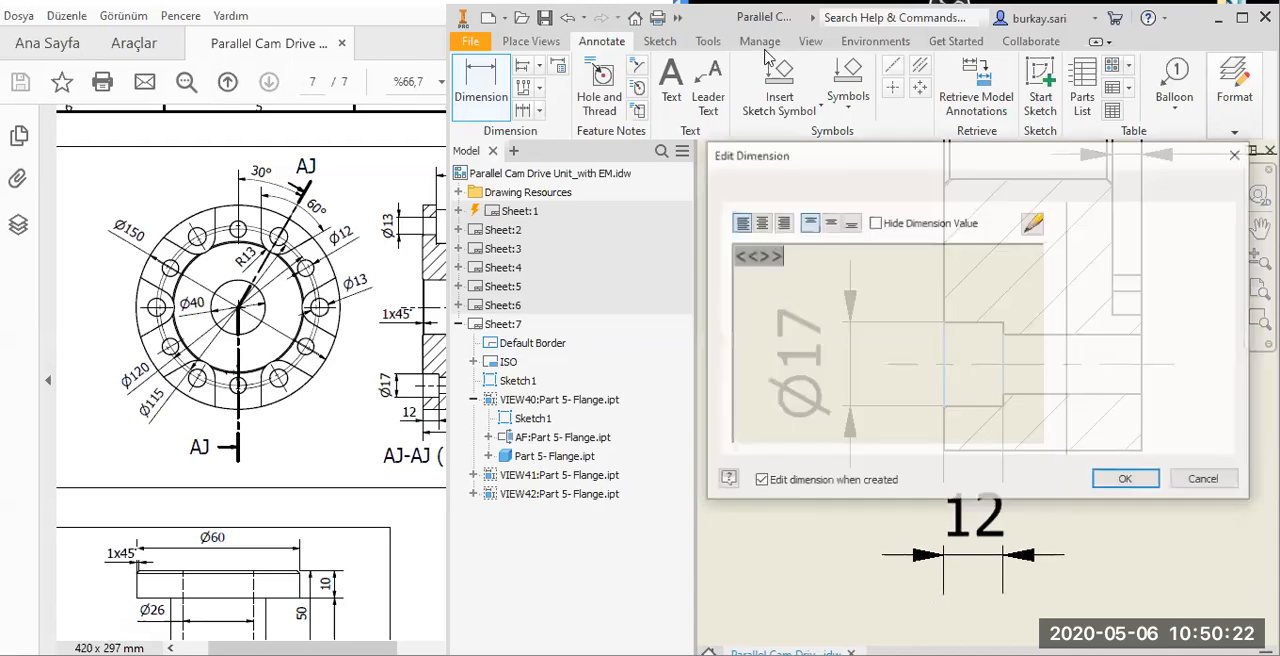
pyautogui.press('Return')
# Dimension the lower through hole as Ø12 to the right of the section view and move its text below the arrows.
pyautogui.click(477, 93)
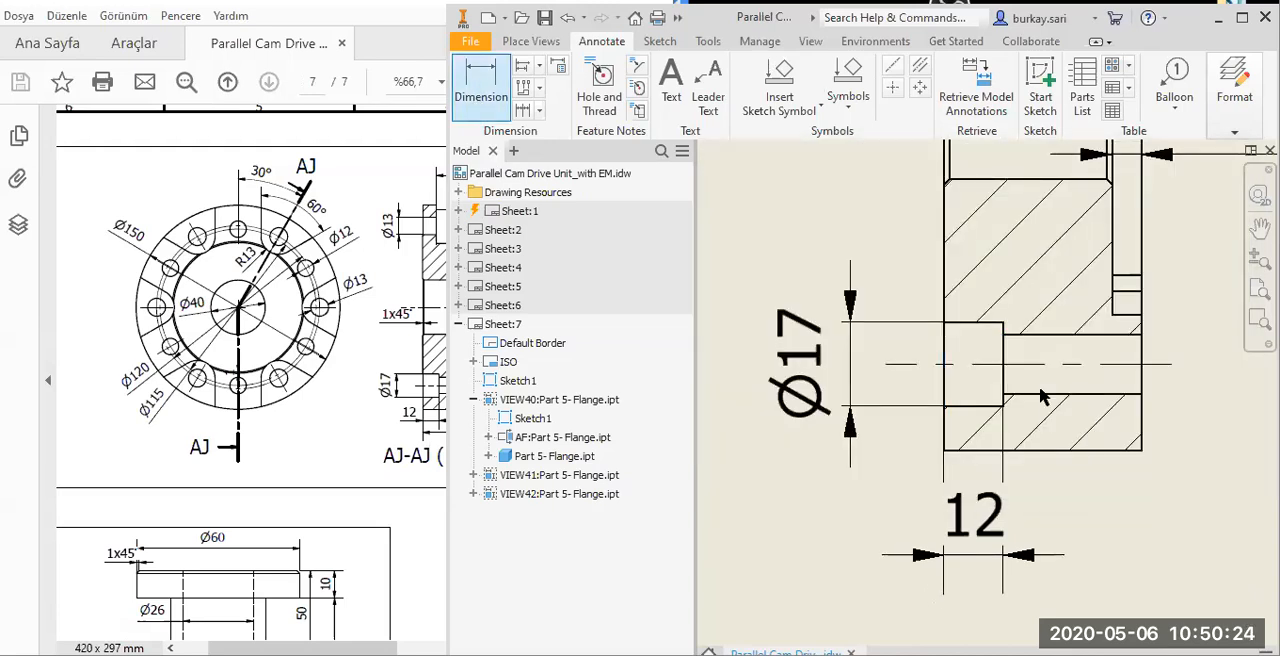
pyautogui.click(1137, 395)
pyautogui.click(1230, 394)
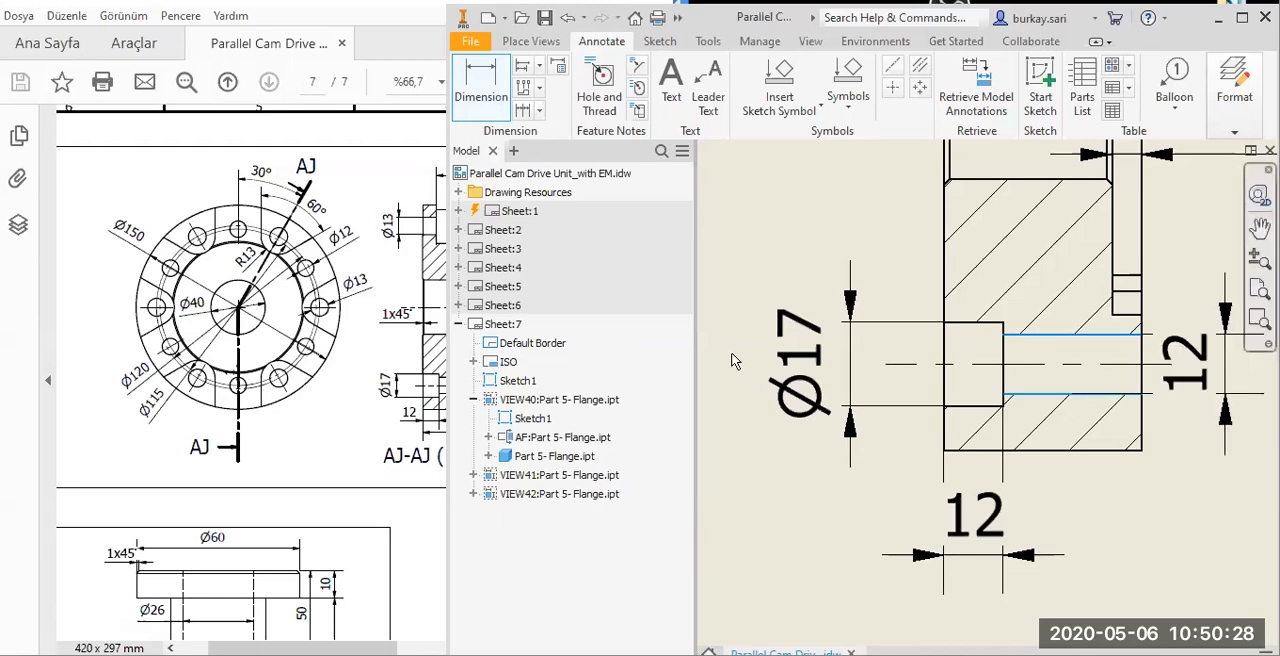
pyautogui.click(734, 360)
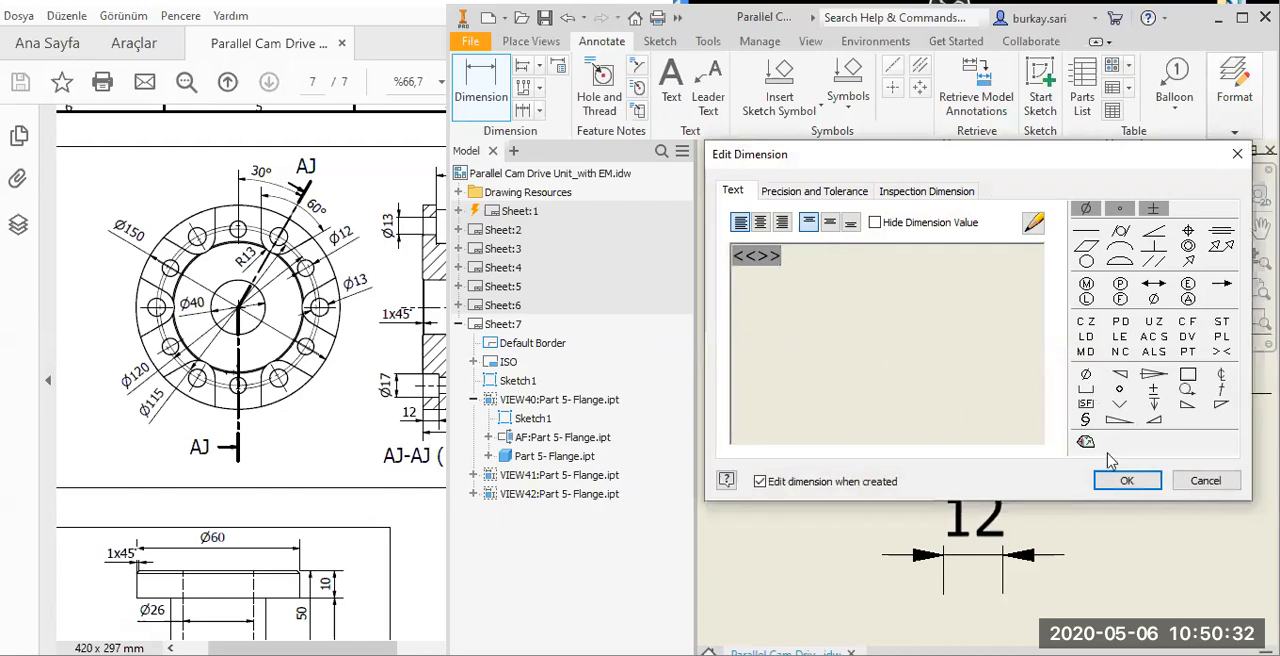
pyautogui.click(1125, 480)
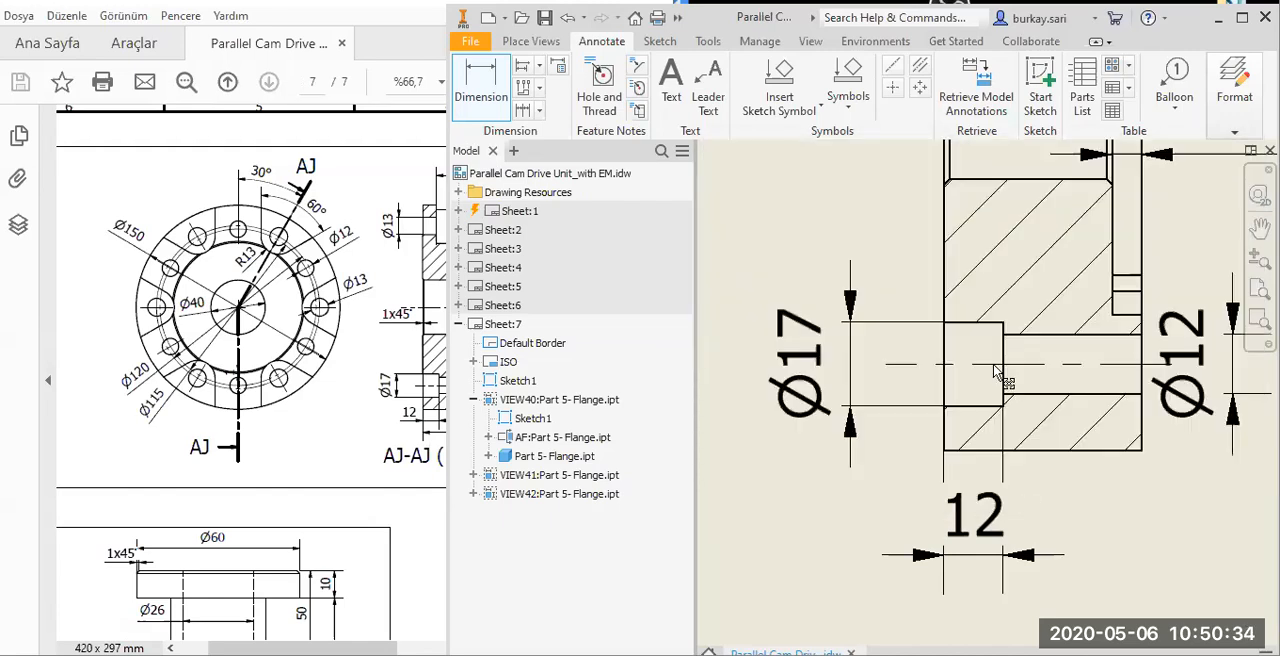
pyautogui.moveTo(1214, 420); pyautogui.dragTo(994, 372, button='middle')
pyautogui.moveTo(986, 343)
pyautogui.mouseDown()
pyautogui.moveTo(1034, 423)
pyautogui.moveTo(1063, 555)
pyautogui.mouseUp()
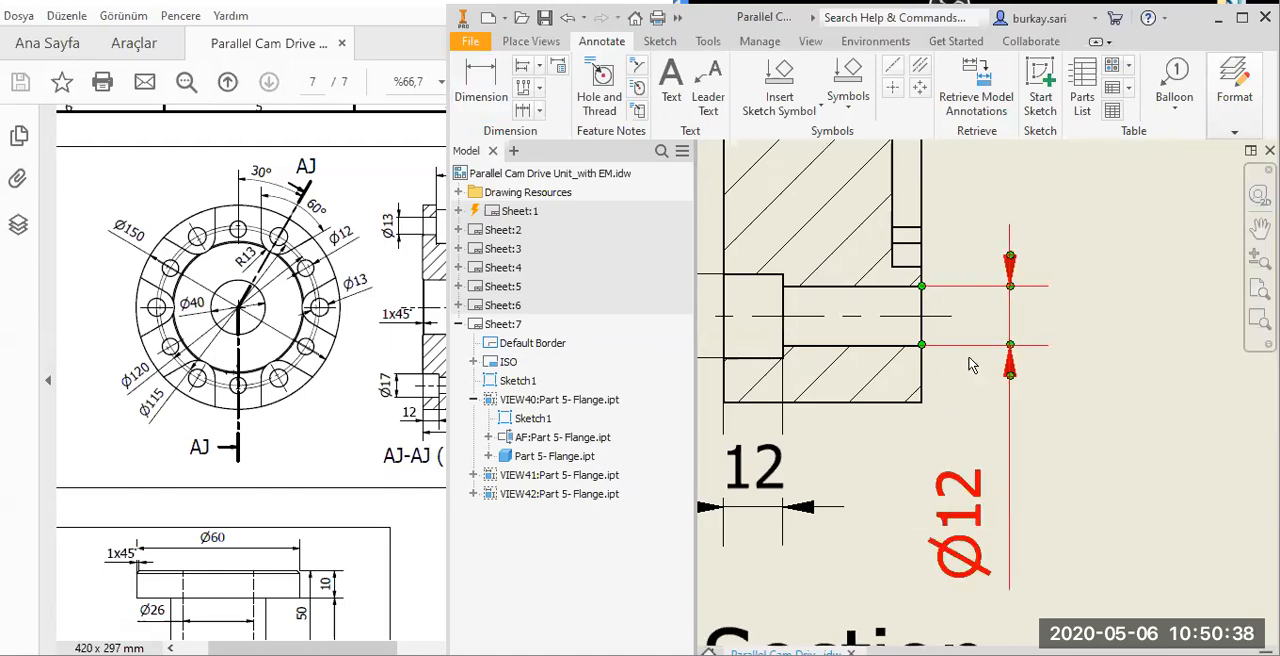
# Dimension the upper hole's narrow bore as Ø13 on the outer side of section view AF-AF, adding a diameter symbol.
pyautogui.scroll(-5, 970, 360)
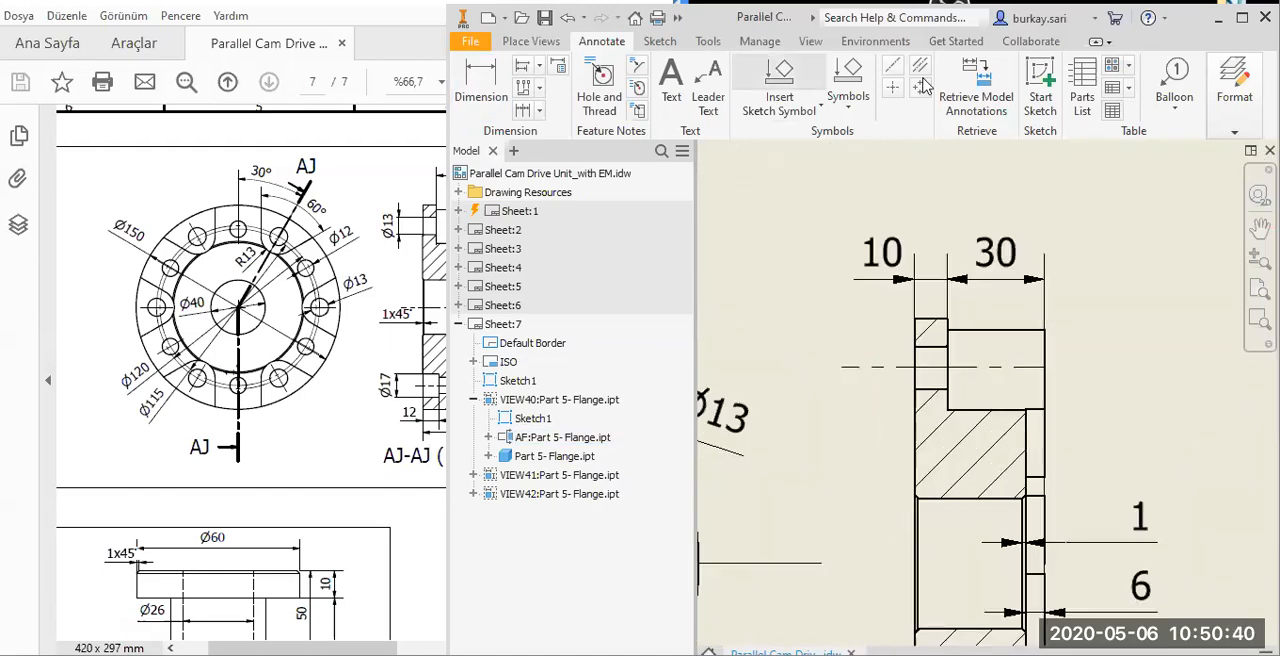
pyautogui.click(483, 88)
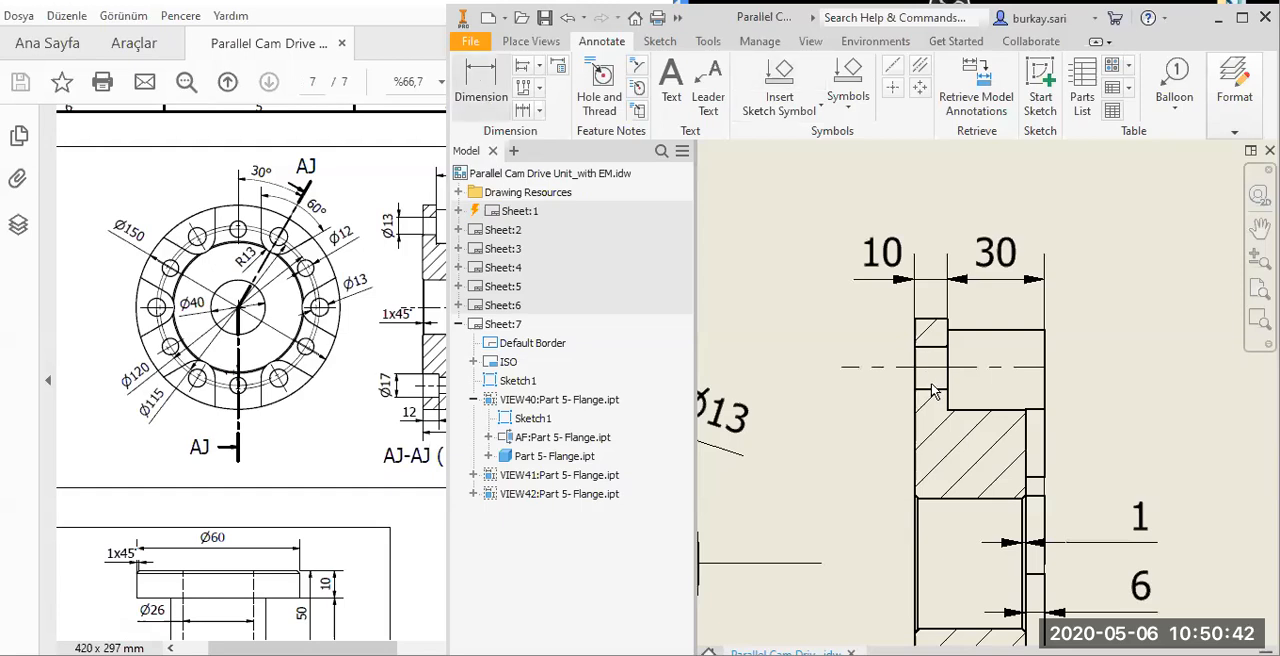
pyautogui.click(930, 367)
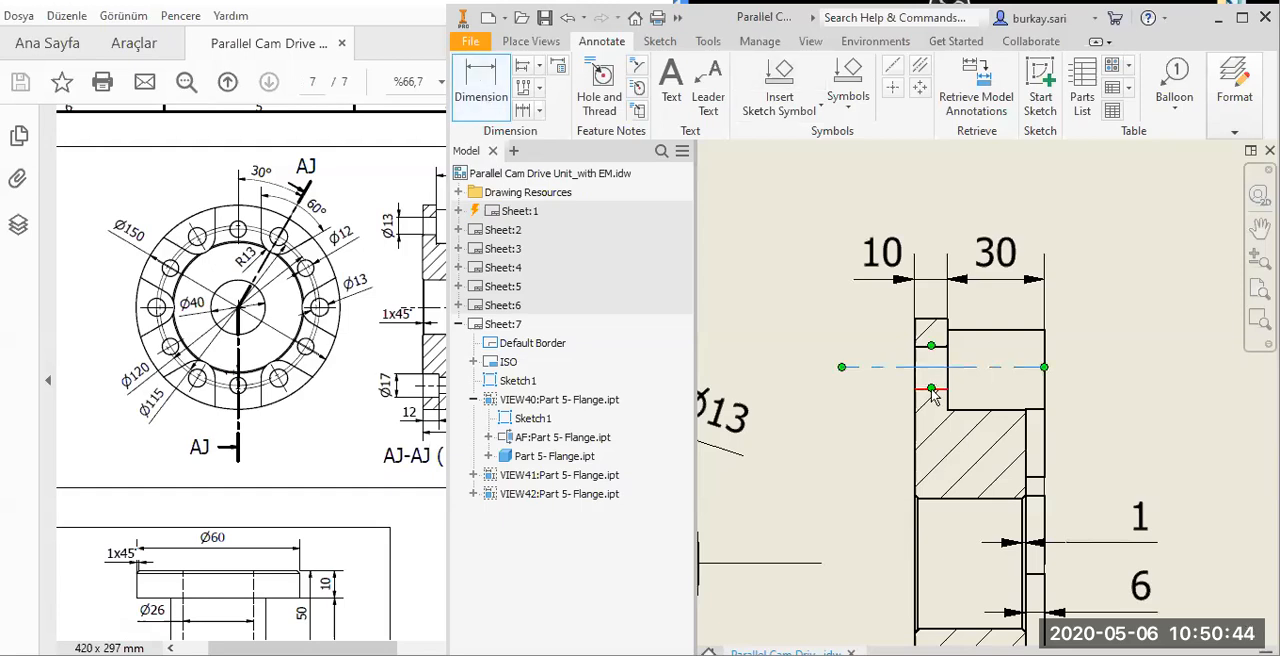
pyautogui.click(829, 452)
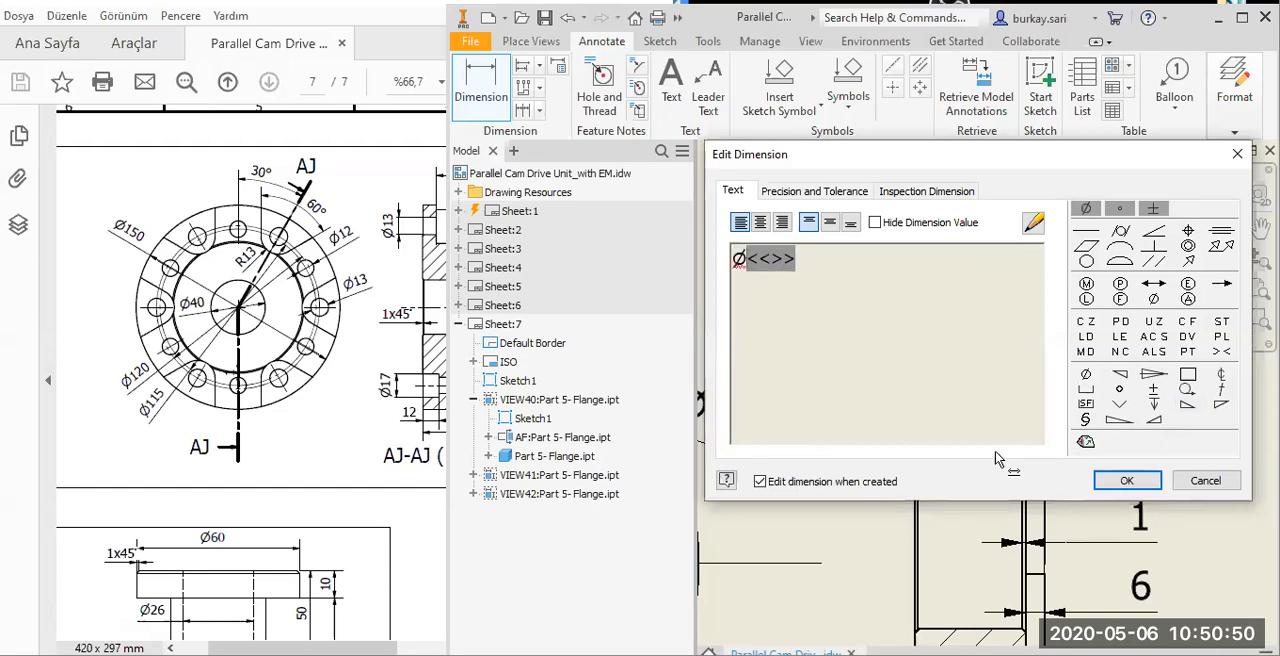
pyautogui.click(1127, 481)
# Extend the chamfer's 1 mm dimension text in section view AF-AF to read 1x45°.
pyautogui.scroll(-3, 1050, 240)
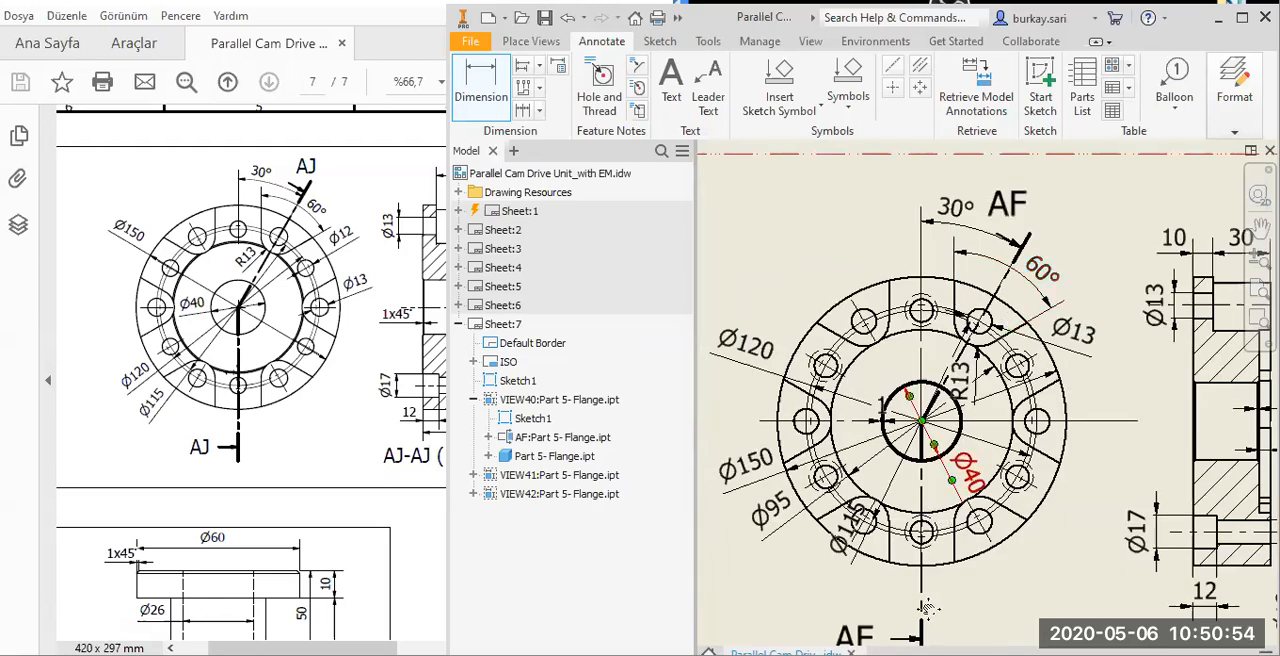
pyautogui.moveTo(928, 608); pyautogui.dragTo(904, 606, button='middle')
pyautogui.scroll(3, 1136, 386)
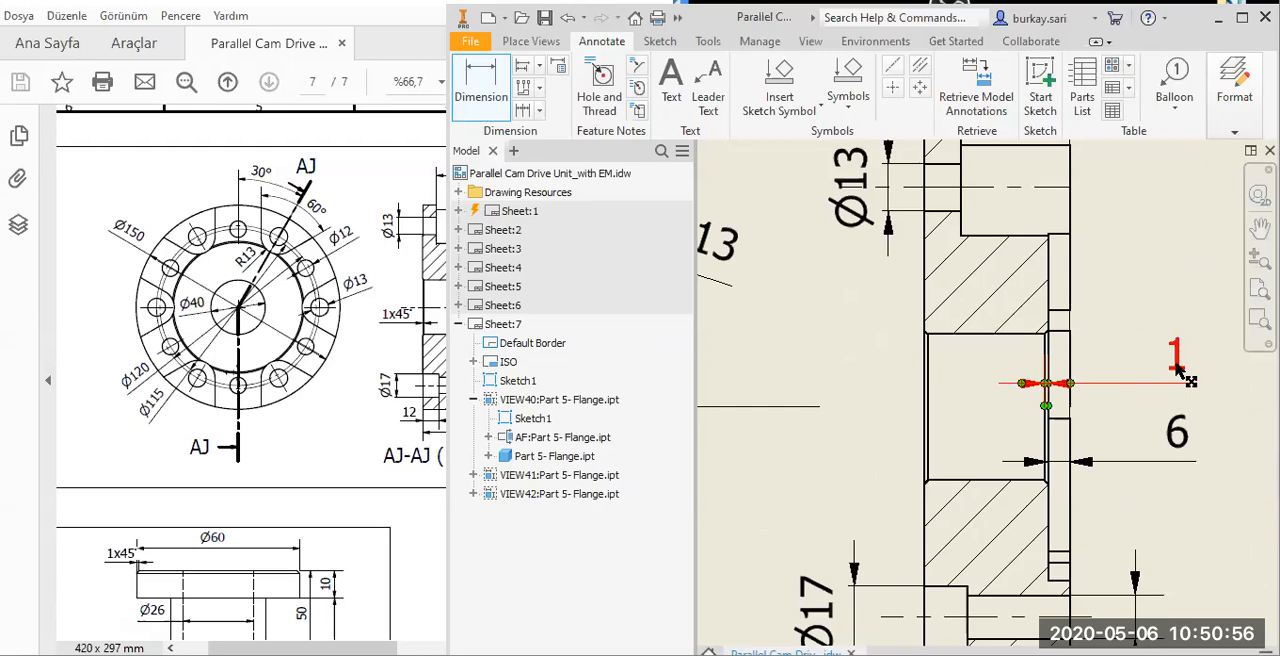
pyautogui.click(1166, 370)
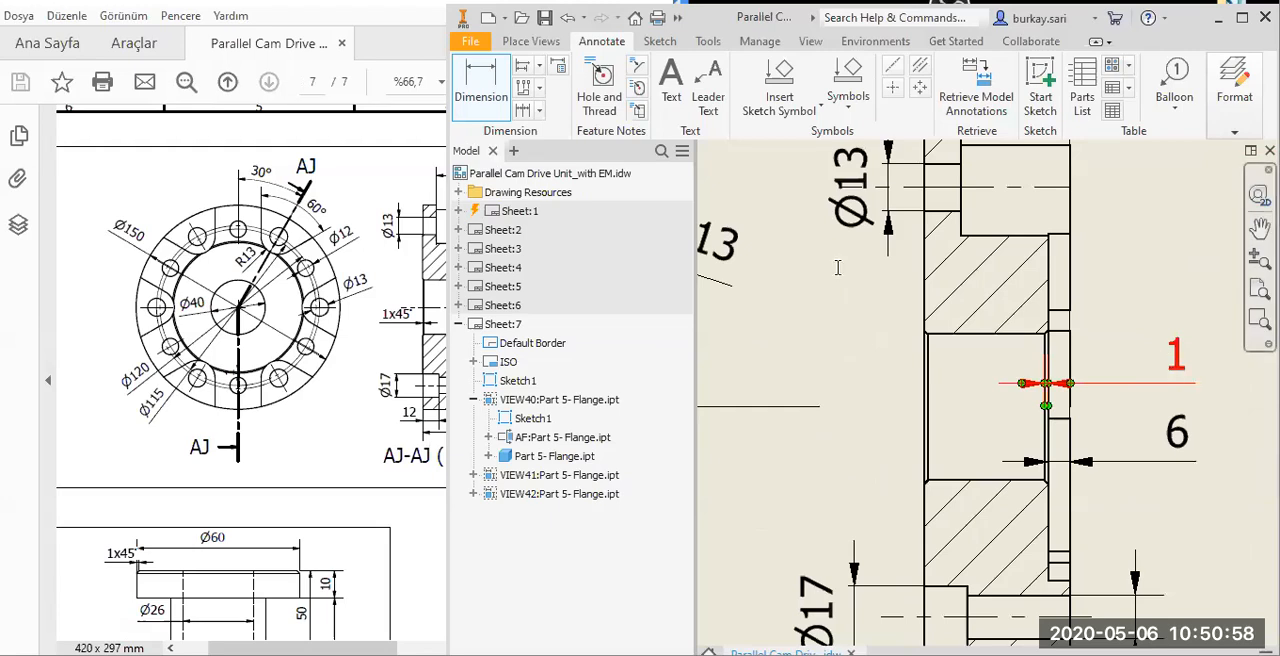
pyautogui.write('x45')
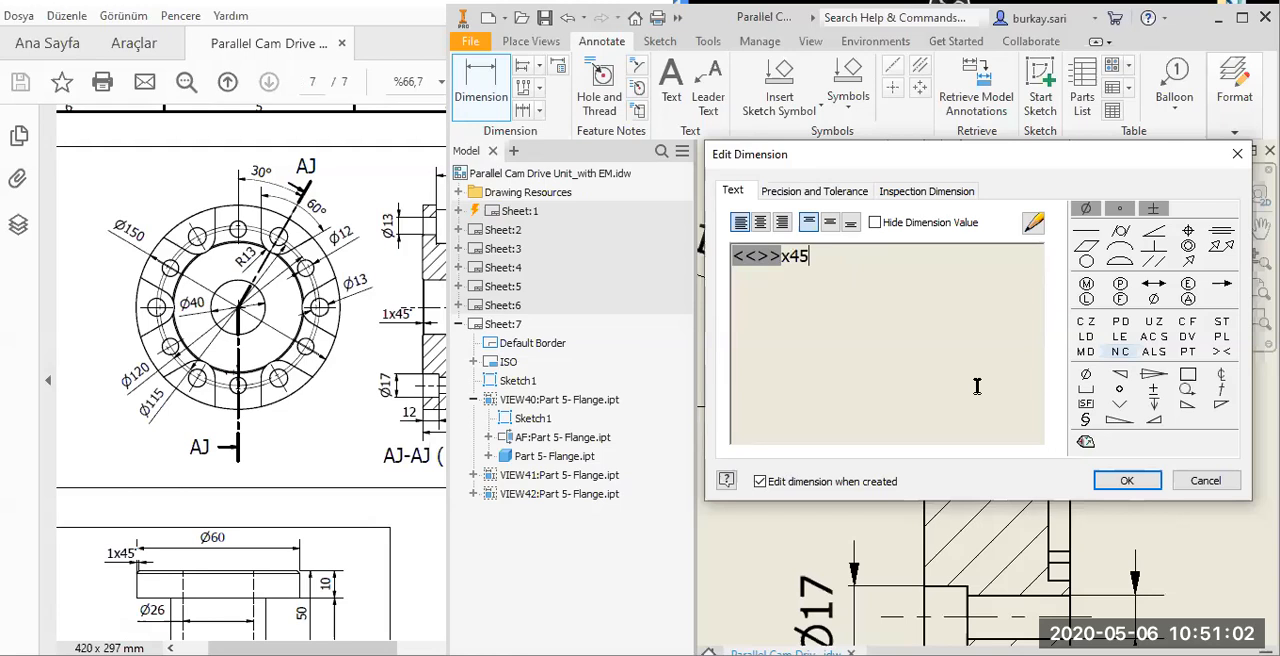
pyautogui.click(1119, 389)
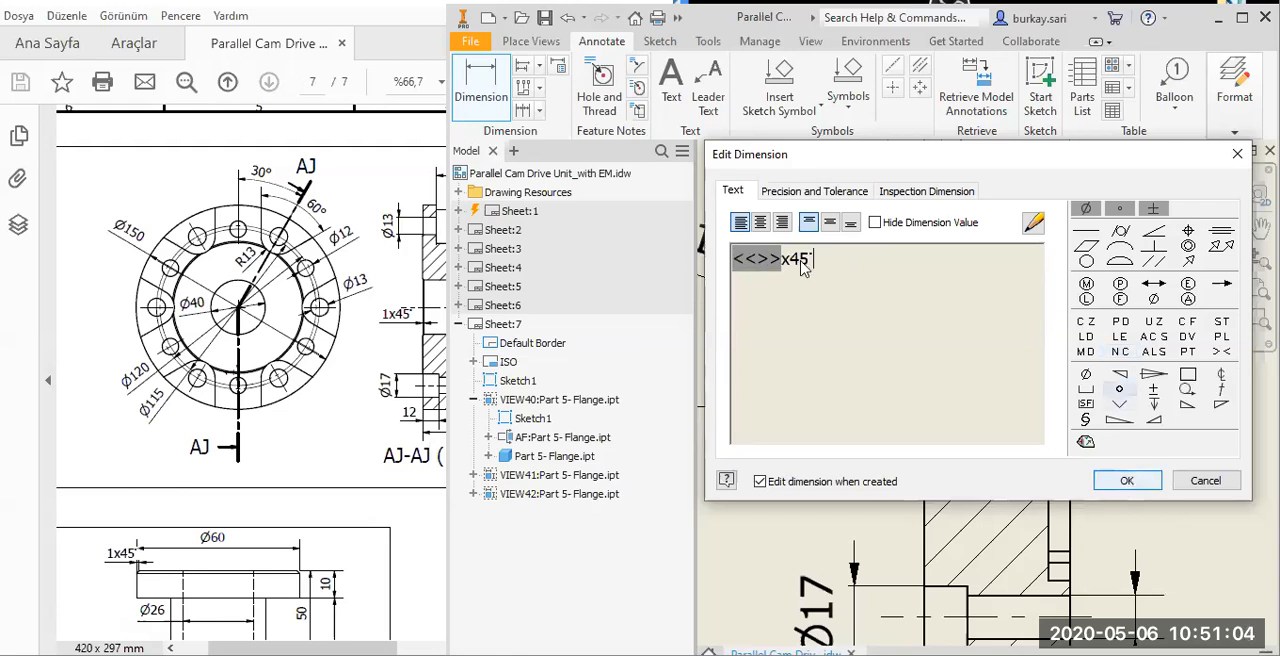
pyautogui.press('Return')
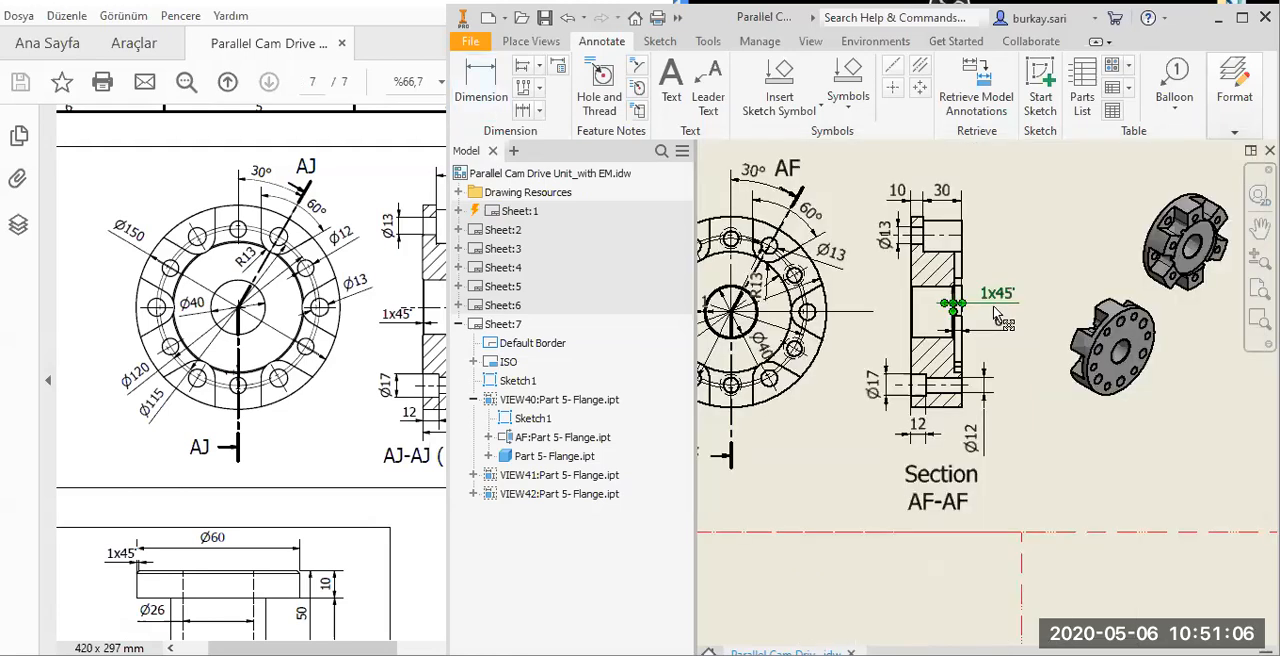
# Compare the dimensions on the flange's front and section views with section AJ-AJ in the reference PDF.
pyautogui.scroll(1, 995, 315)
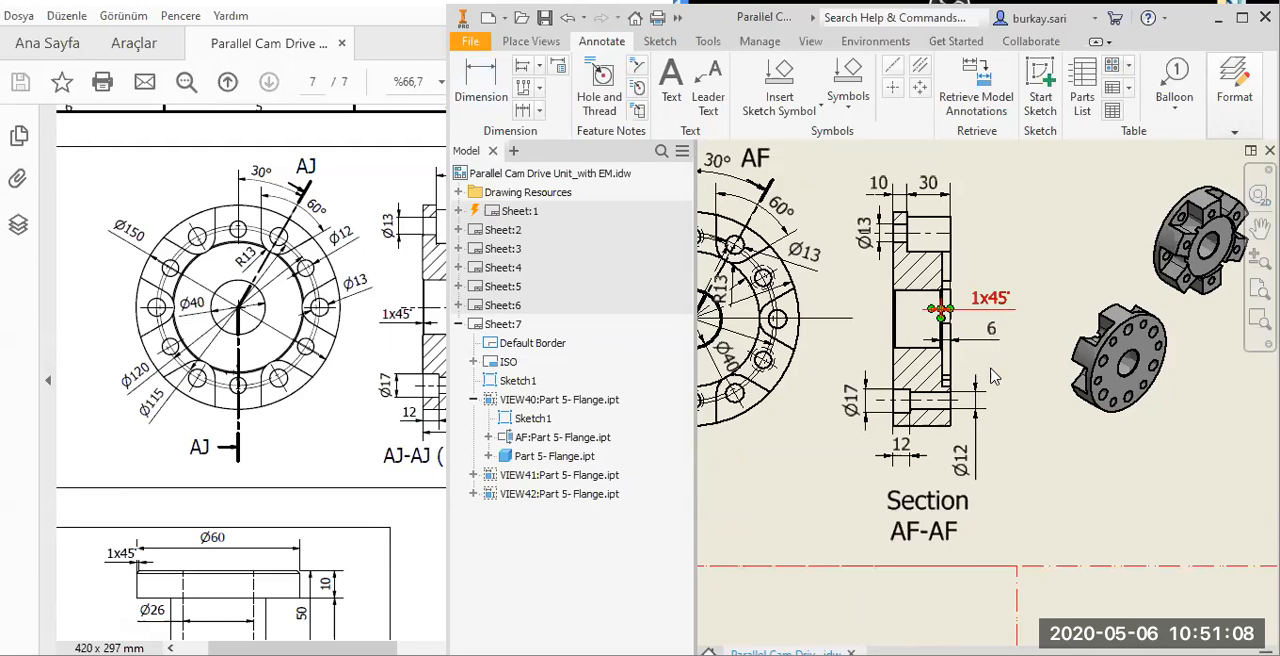
pyautogui.scroll(2, 993, 375)
pyautogui.scroll(-3, 1044, 397)
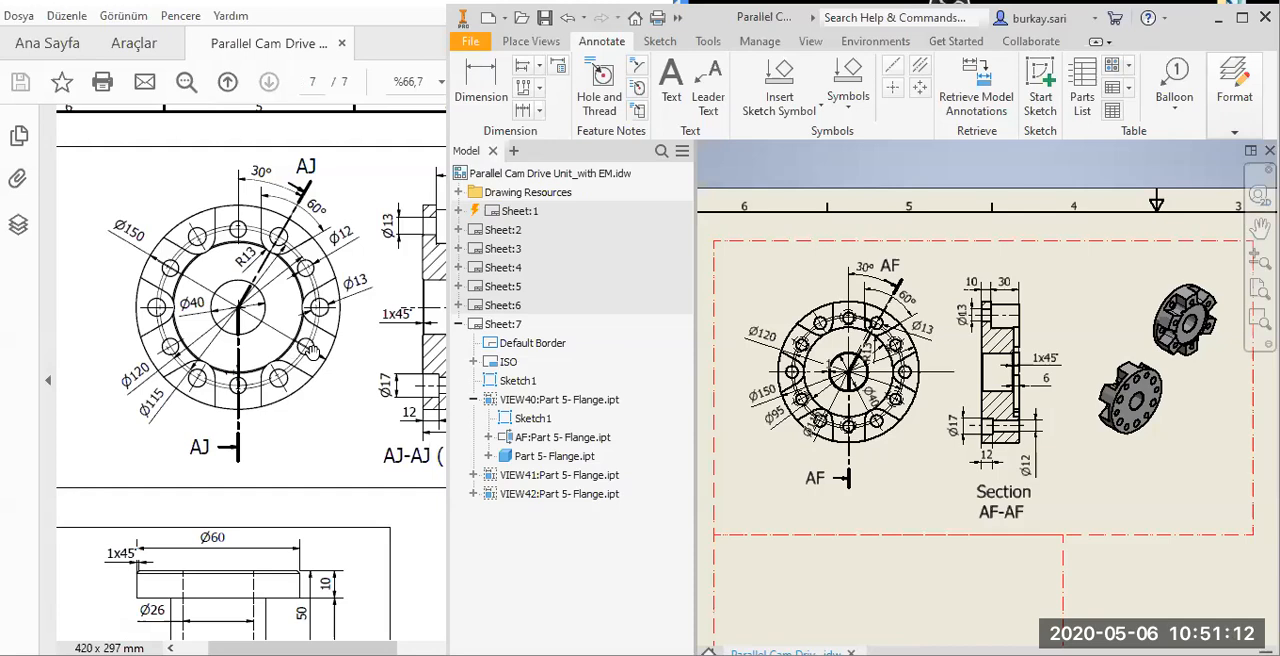
pyautogui.click(310, 350)
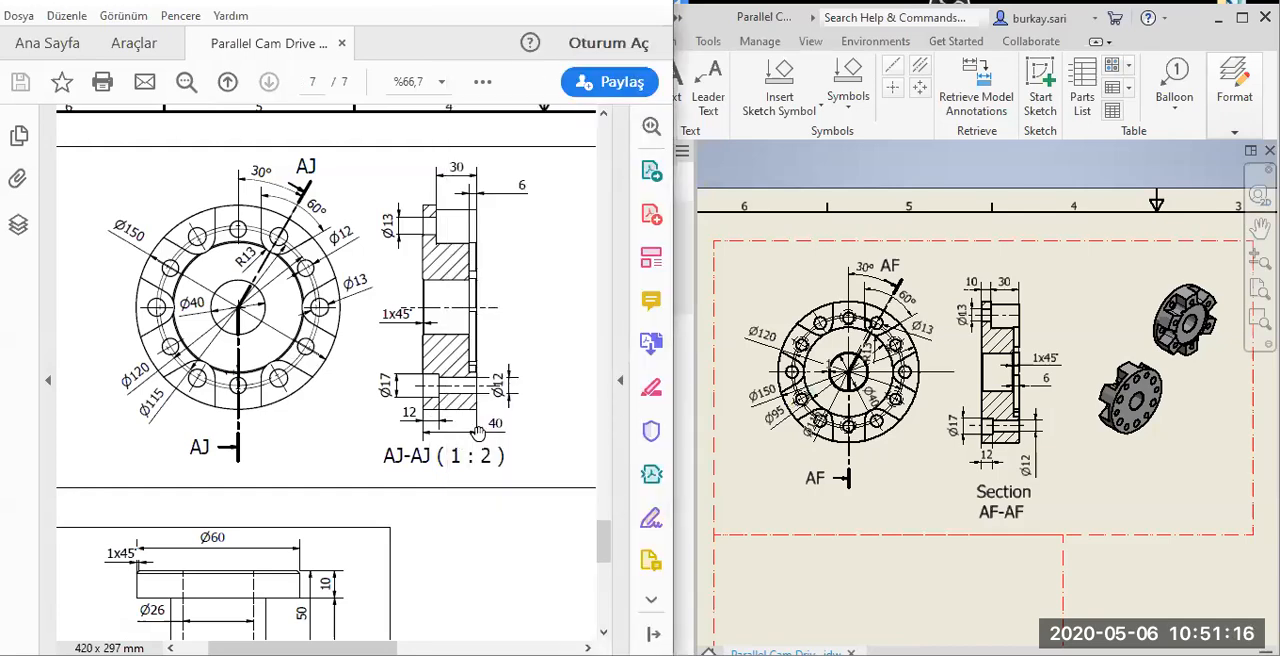
pyautogui.scroll(5, 1005, 310)
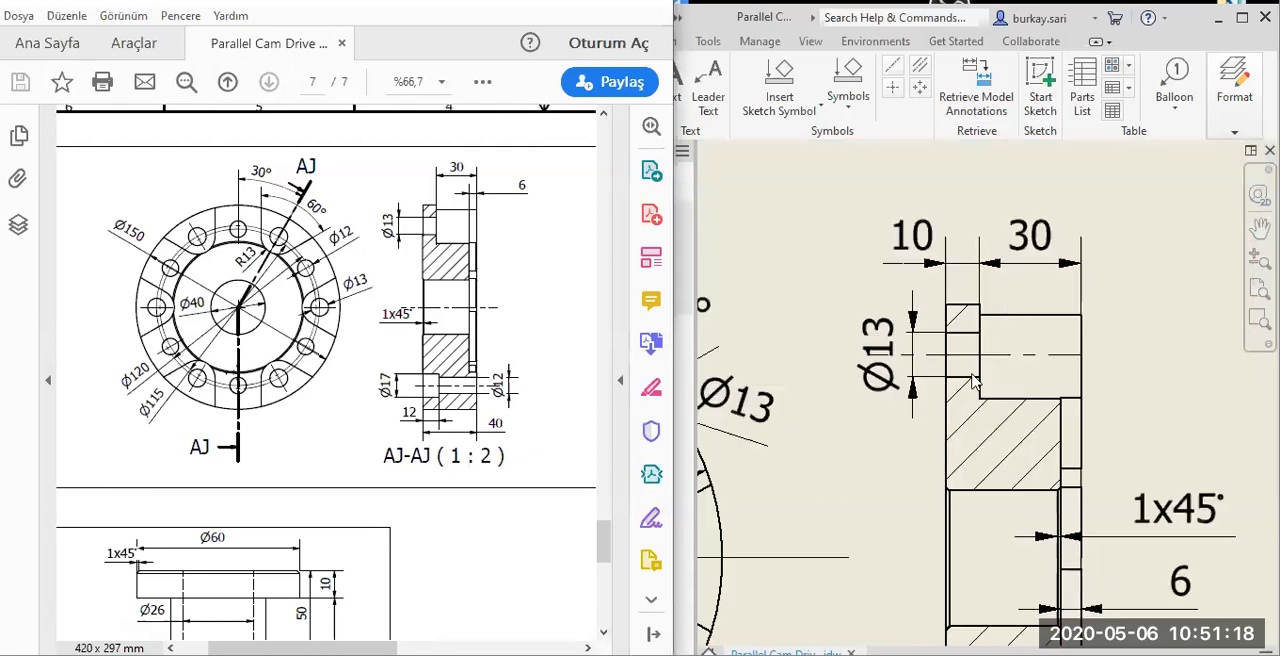
pyautogui.scroll(-5, 975, 380)
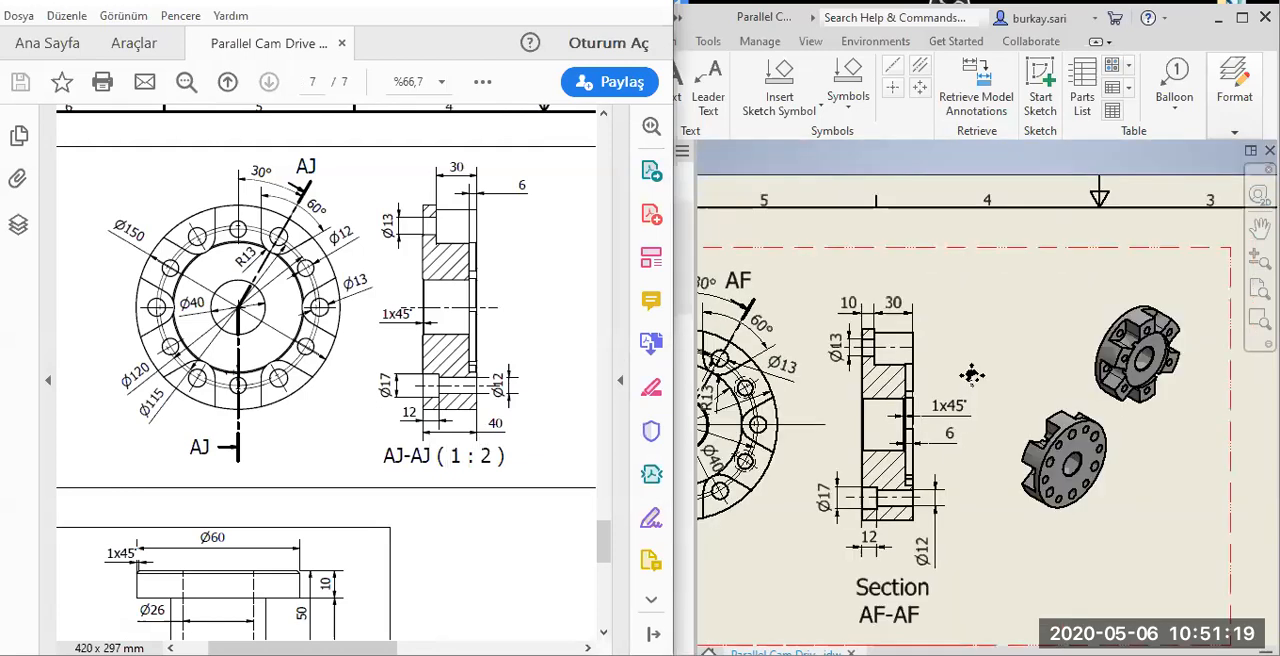
pyautogui.scroll(-3, 914, 426)
pyautogui.click(914, 426)
# Save the drawing together with its dependent Part 5- Flange.ipt, answering yes for all files.
pyautogui.click(544, 20)
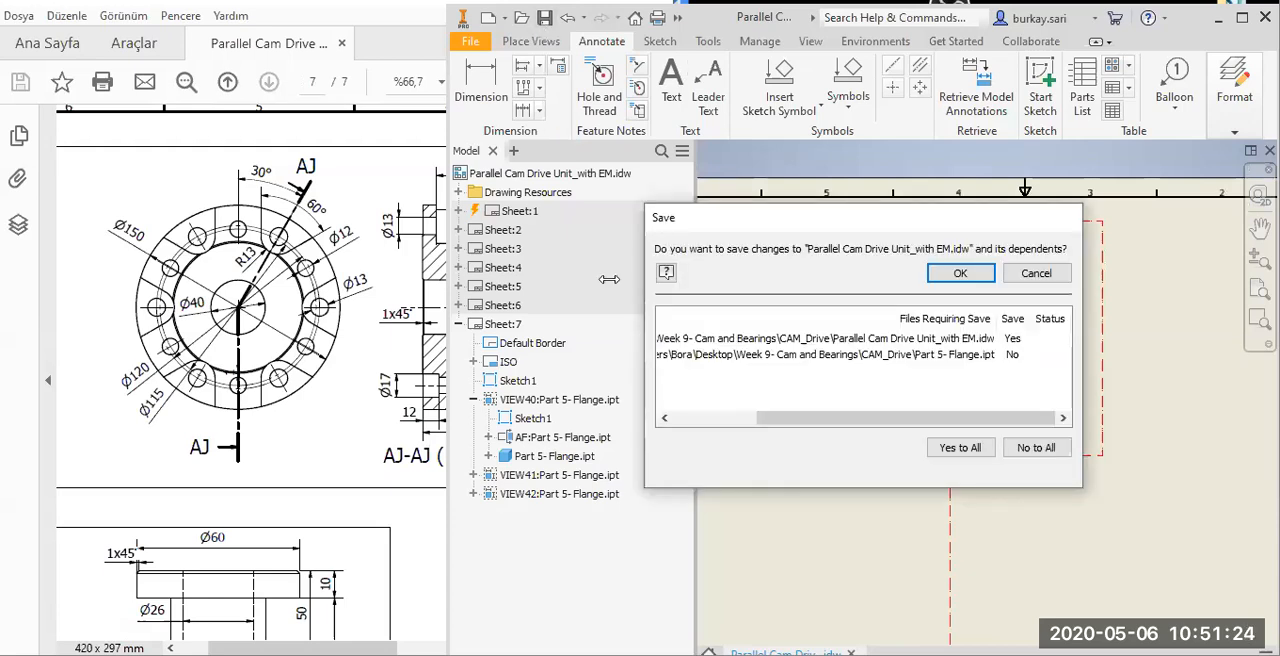
pyautogui.click(967, 448)
pyautogui.click(973, 273)
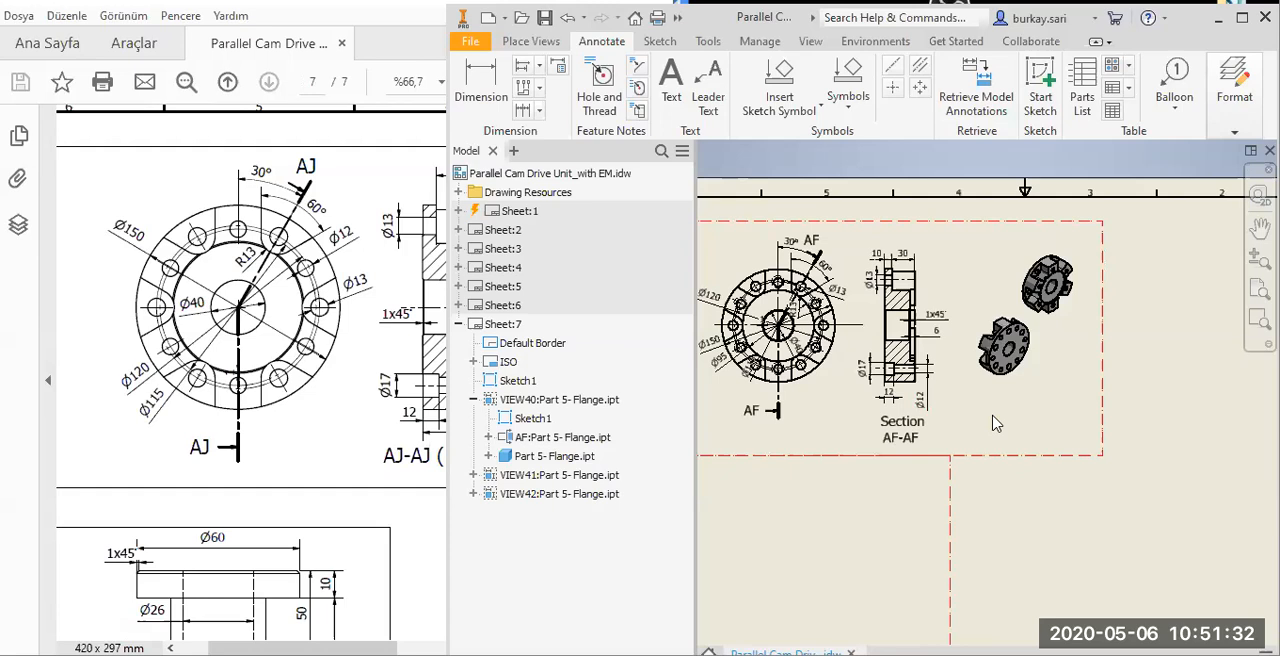
pyautogui.press('Home')
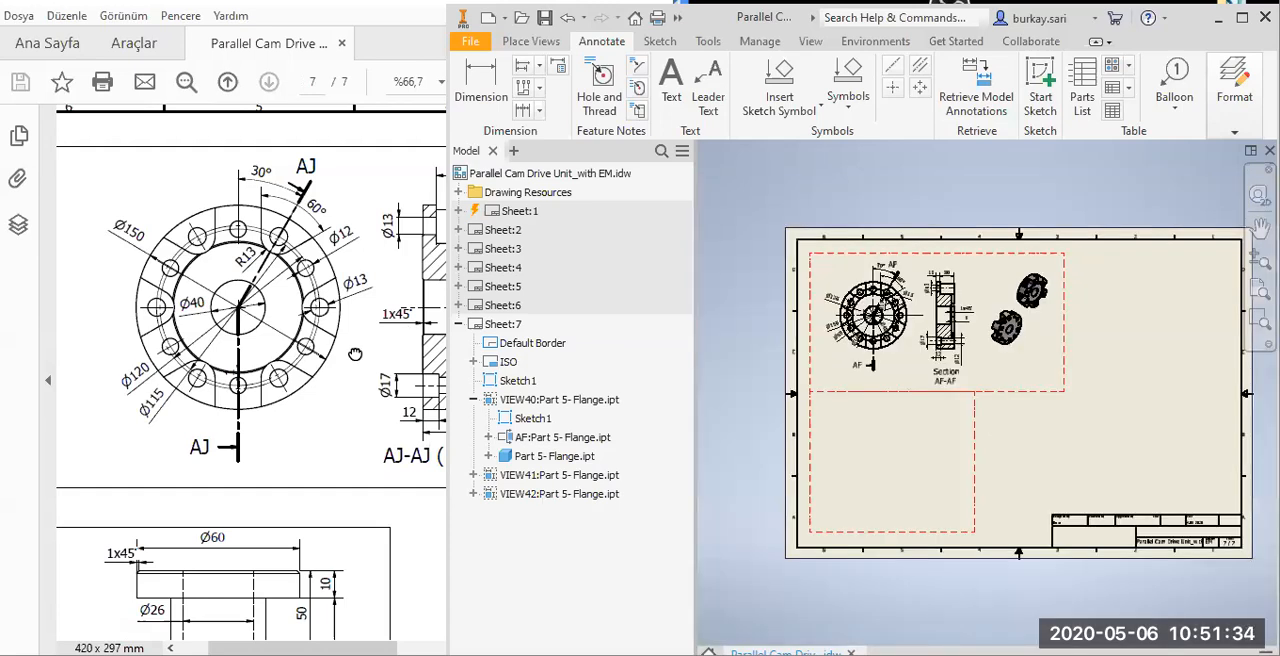
# Place a base view of Part 6- Spacer.ipt at 1:1 scale with hidden lines in the empty frame below the flange views.
pyautogui.moveTo(356, 354); pyautogui.dragTo(395, 101)
pyautogui.click(770, 165)
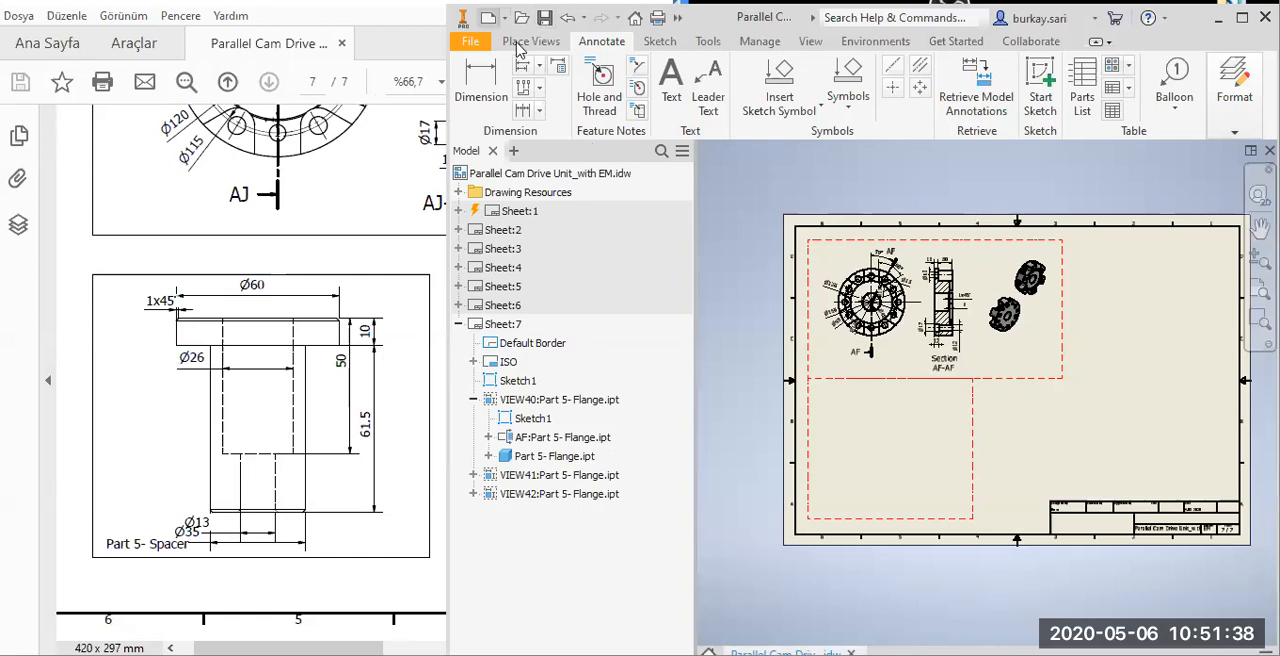
pyautogui.click(488, 18)
pyautogui.press('Escape')
pyautogui.click(504, 44)
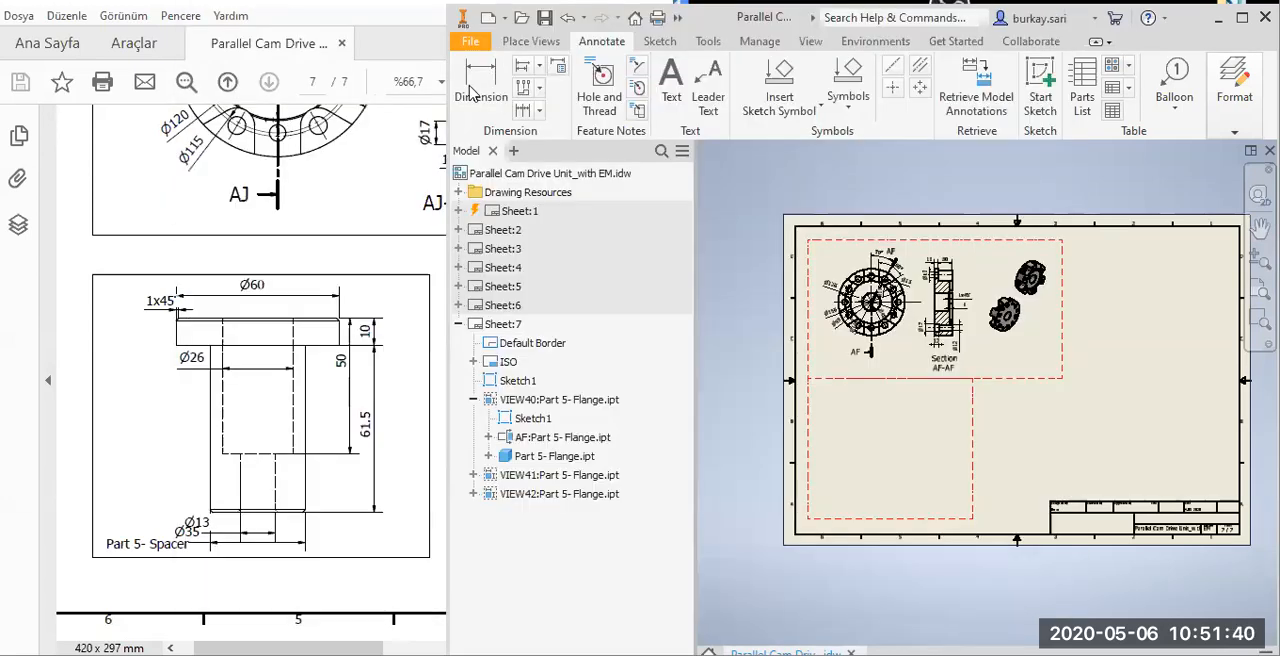
pyautogui.click(469, 87)
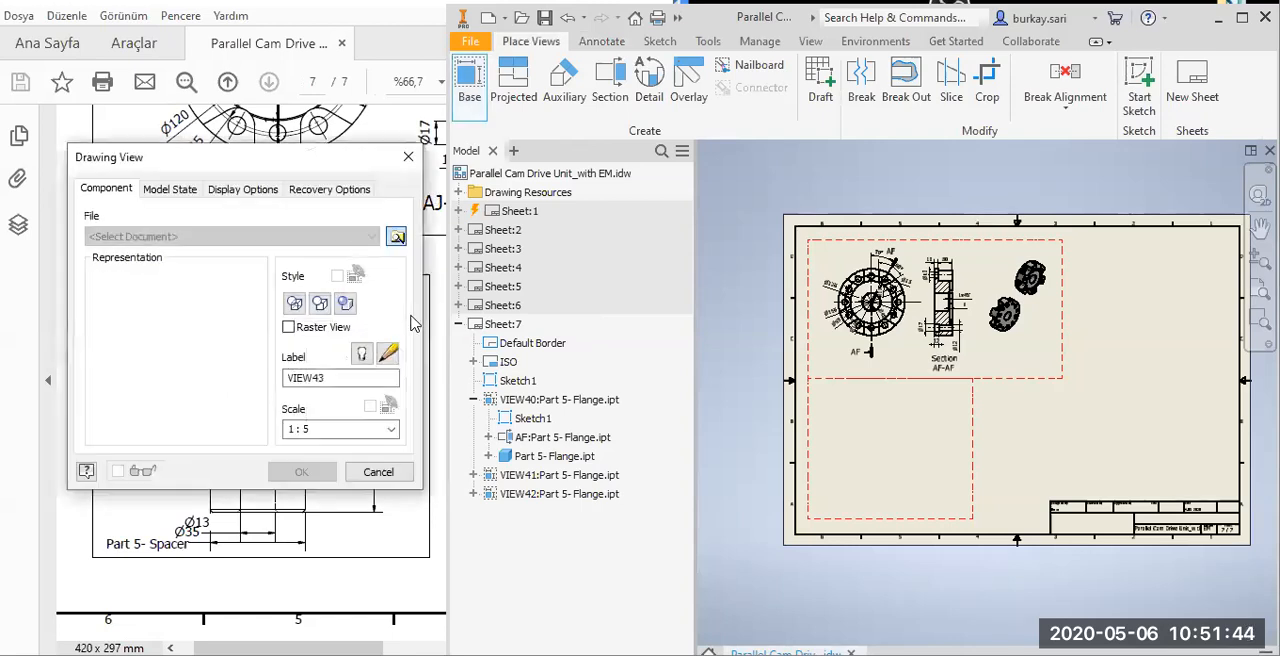
pyautogui.press('Down')
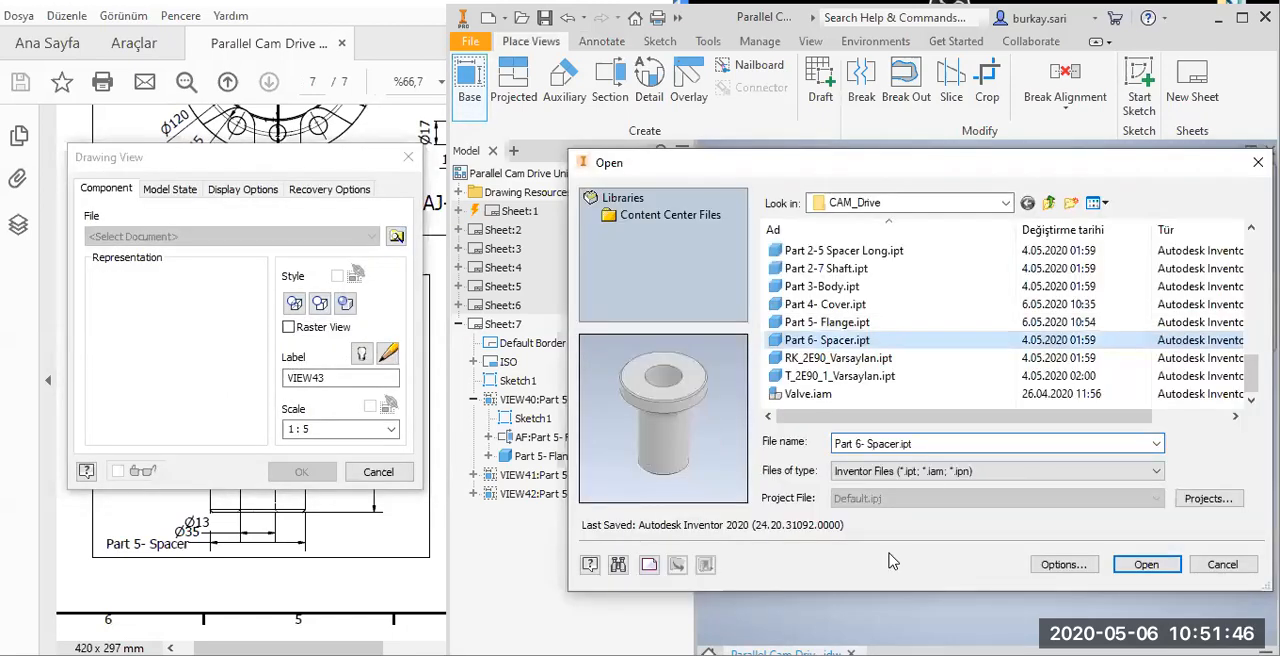
pyautogui.press('Return')
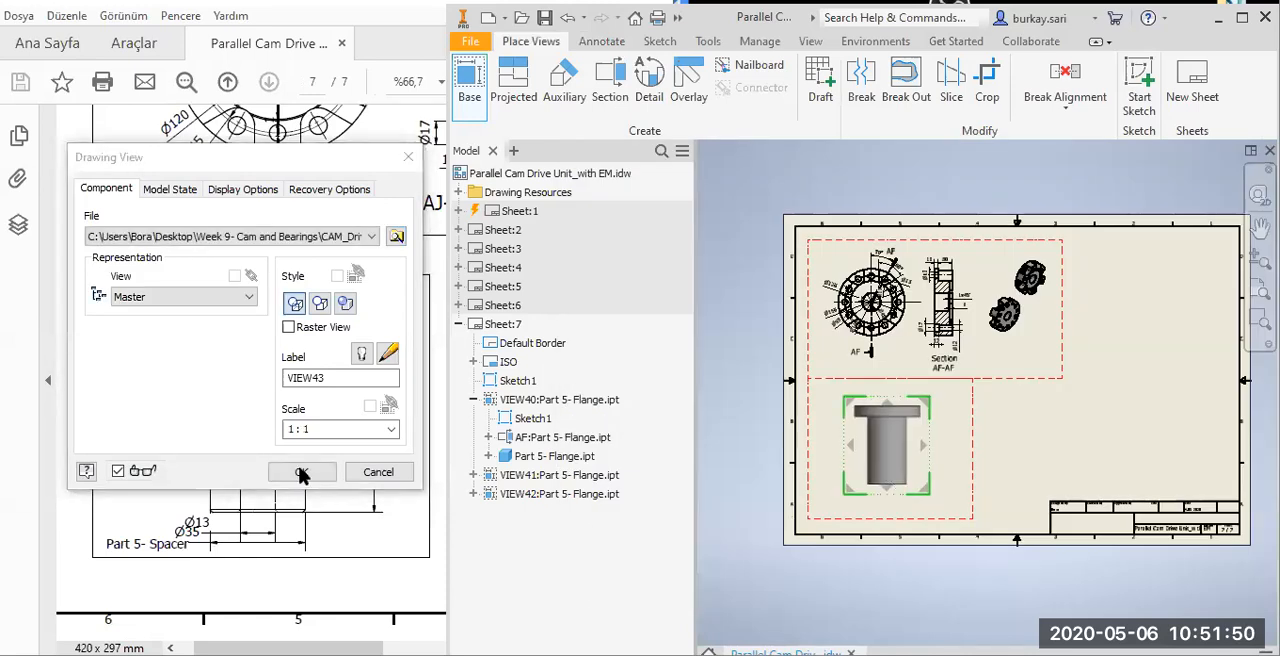
pyautogui.click(302, 473)
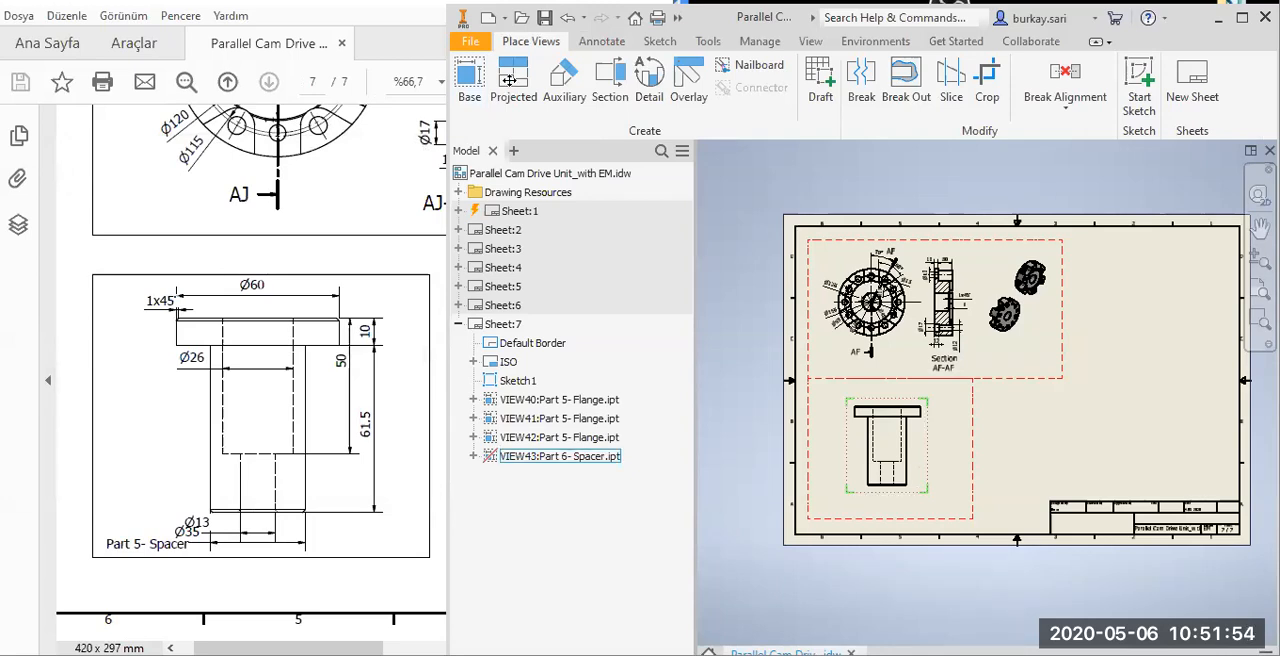
# Add the text note "Part 5- Flange" in the flange's frame, below the shaded views.
pyautogui.scroll(4, 903, 488)
pyautogui.scroll(-3, 943, 366)
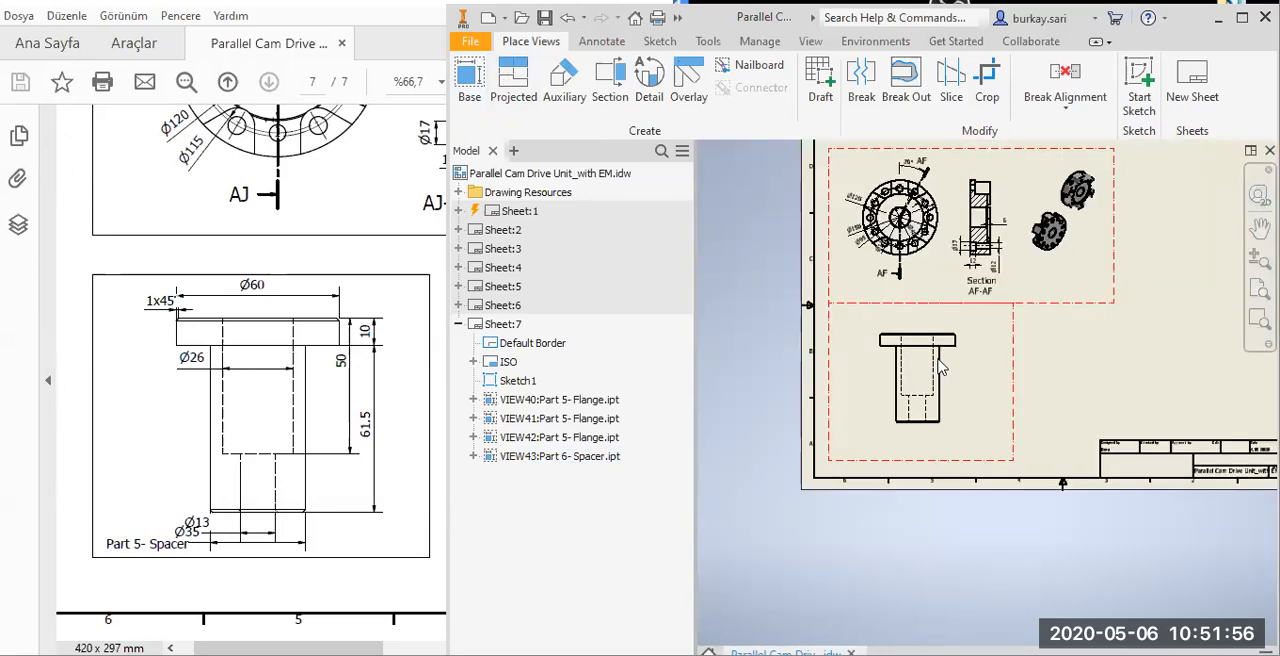
pyautogui.click(600, 42)
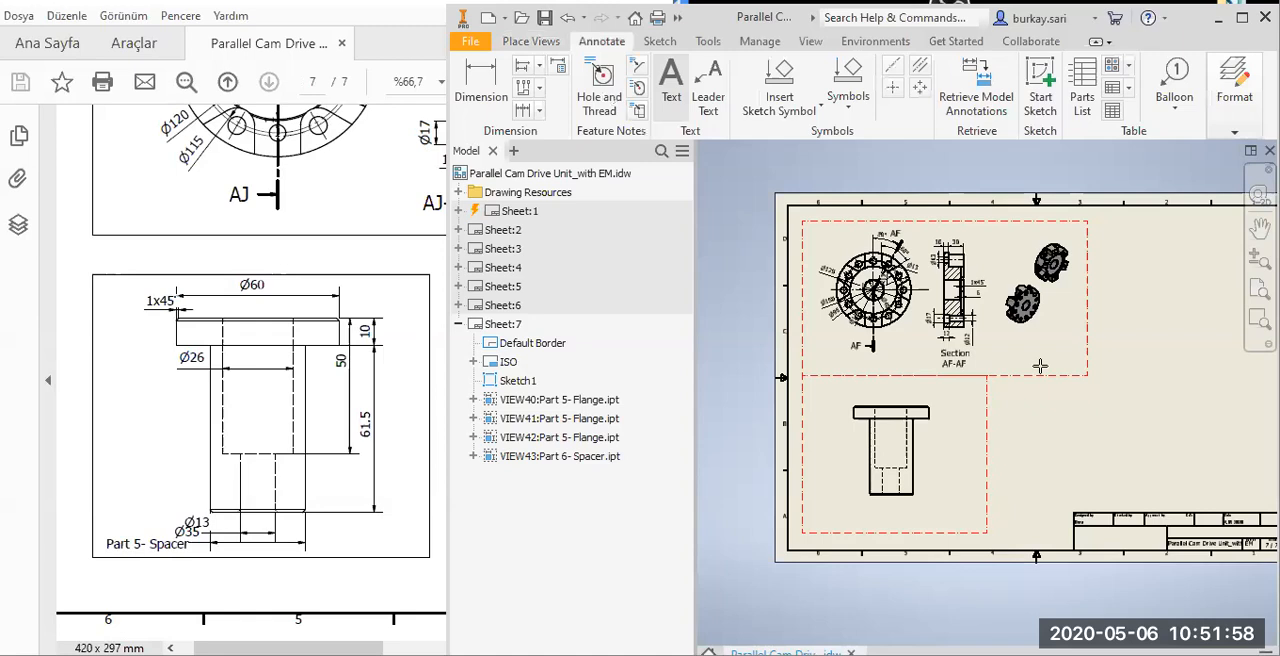
pyautogui.press('t')
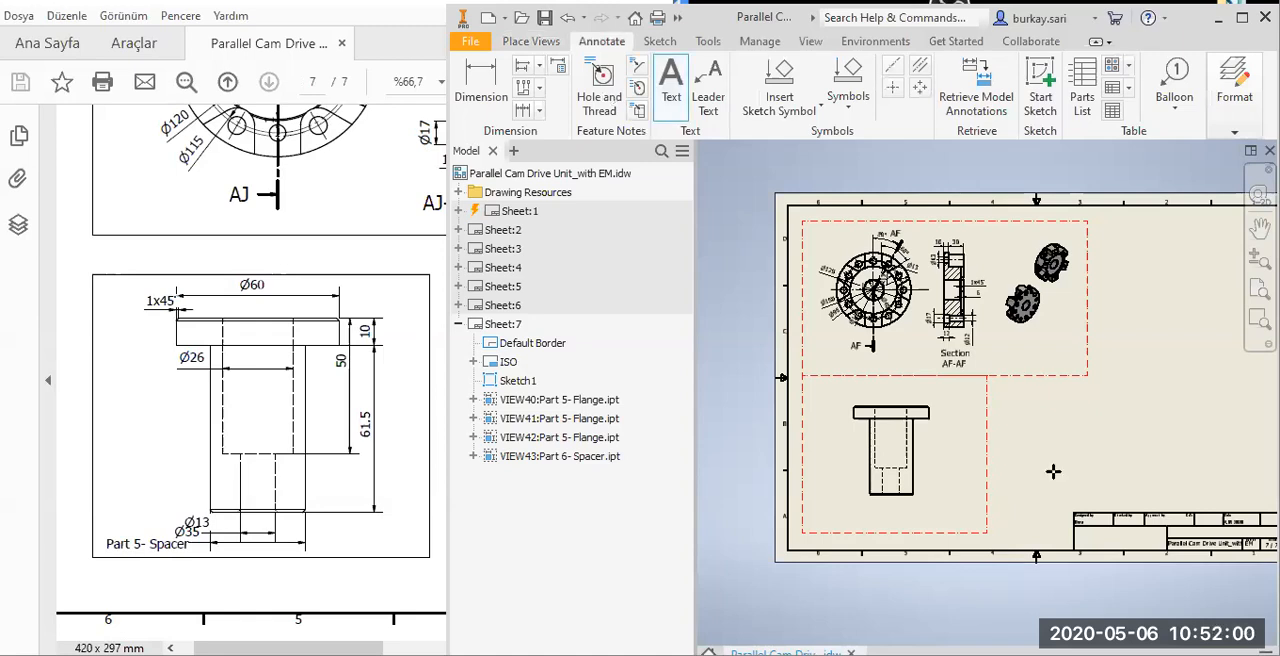
pyautogui.moveTo(230, 257); pyautogui.dragTo(106, 351)
pyautogui.click(781, 446)
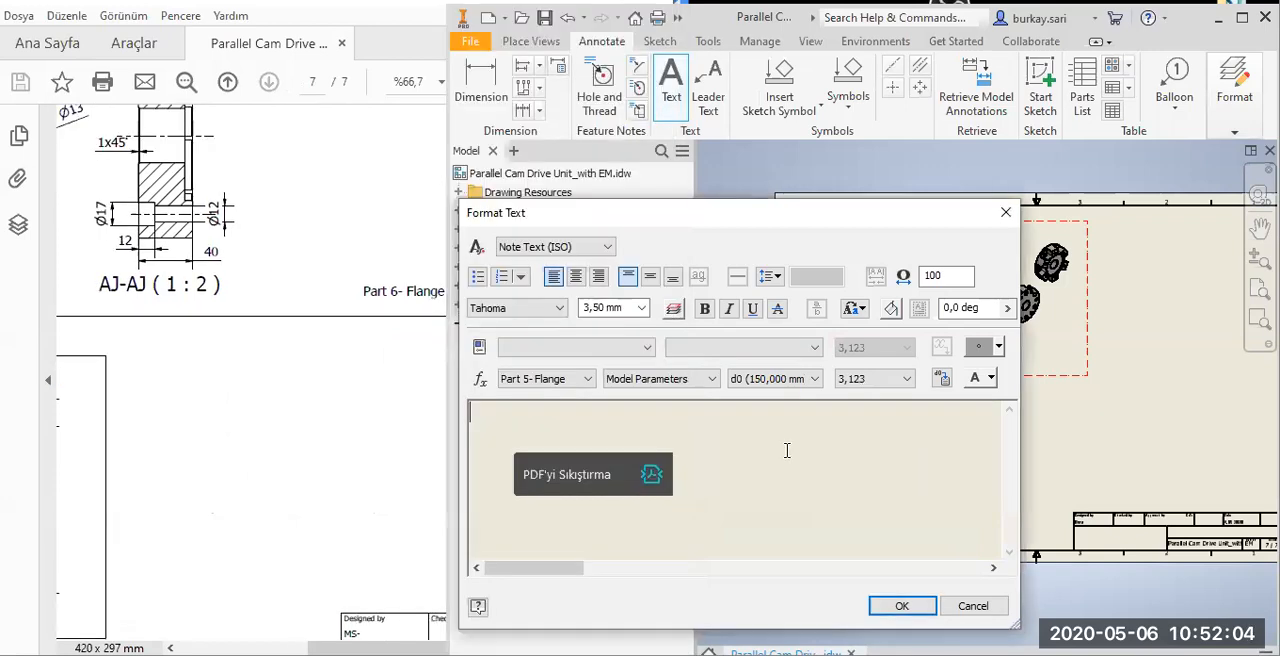
pyautogui.write('Part 5- Flange')
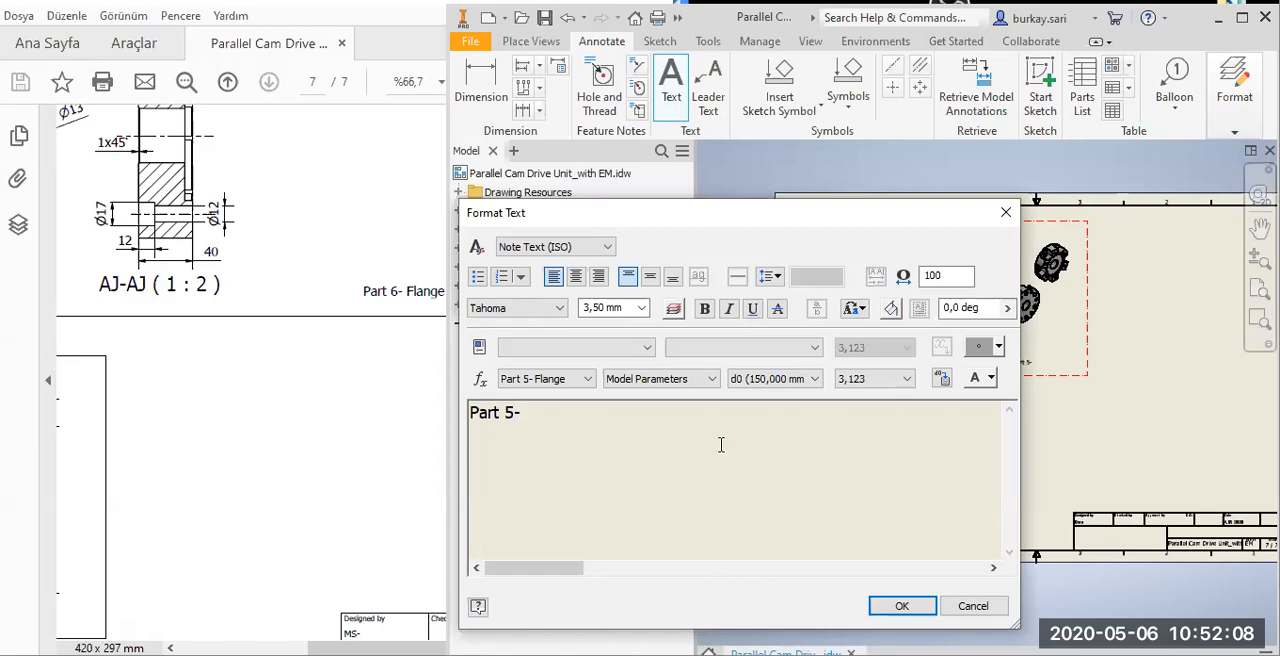
pyautogui.click(899, 606)
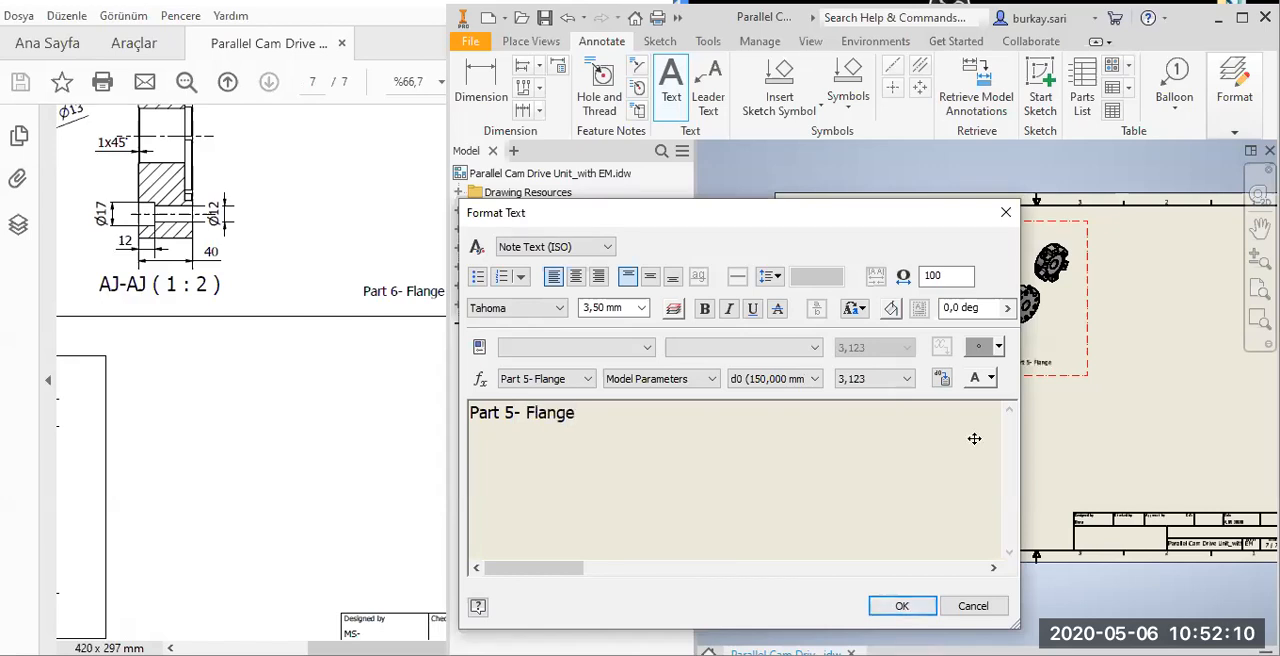
# Copy the "Part 5- Flange" note into the lower corner of the spacer's frame.
pyautogui.scroll(3, 1031, 368)
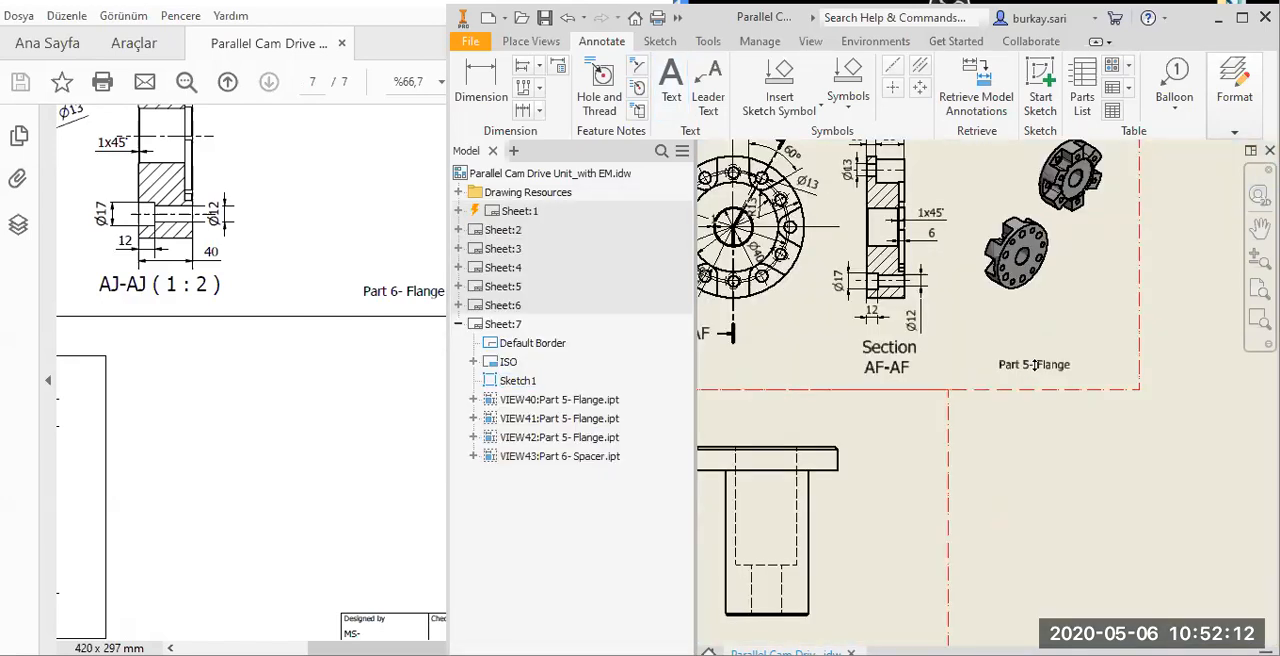
pyautogui.click(1018, 366)
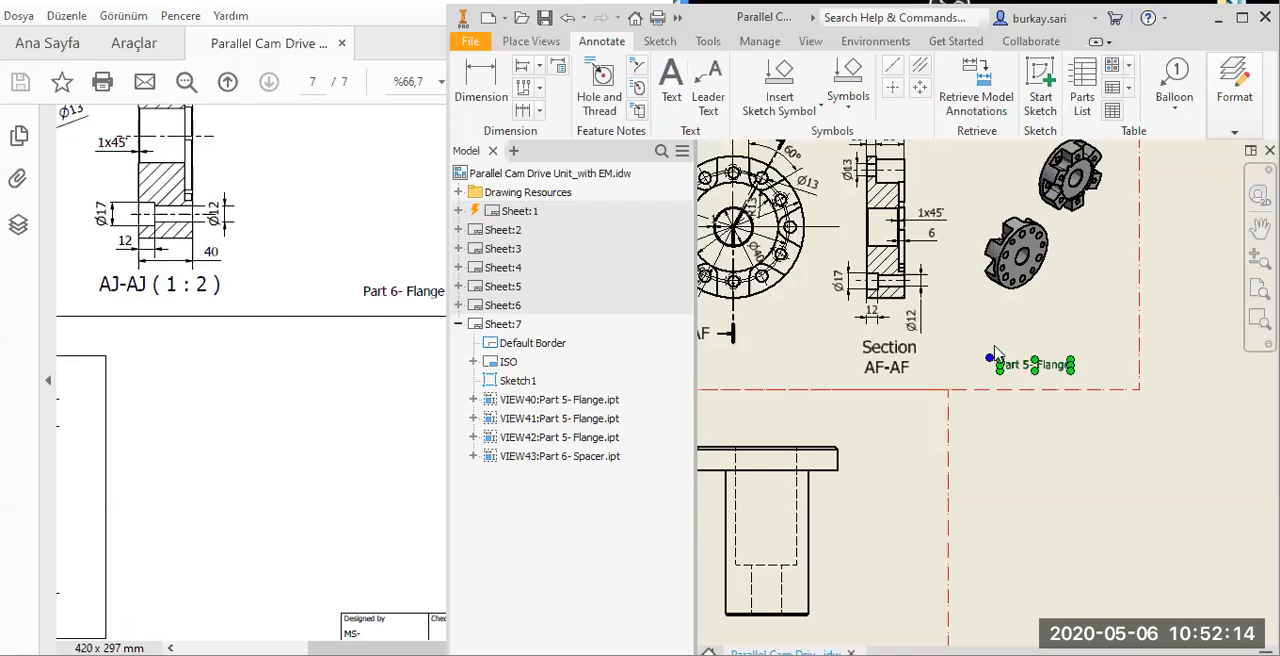
pyautogui.scroll(-6, 996, 360)
pyautogui.scroll(2, 1001, 374)
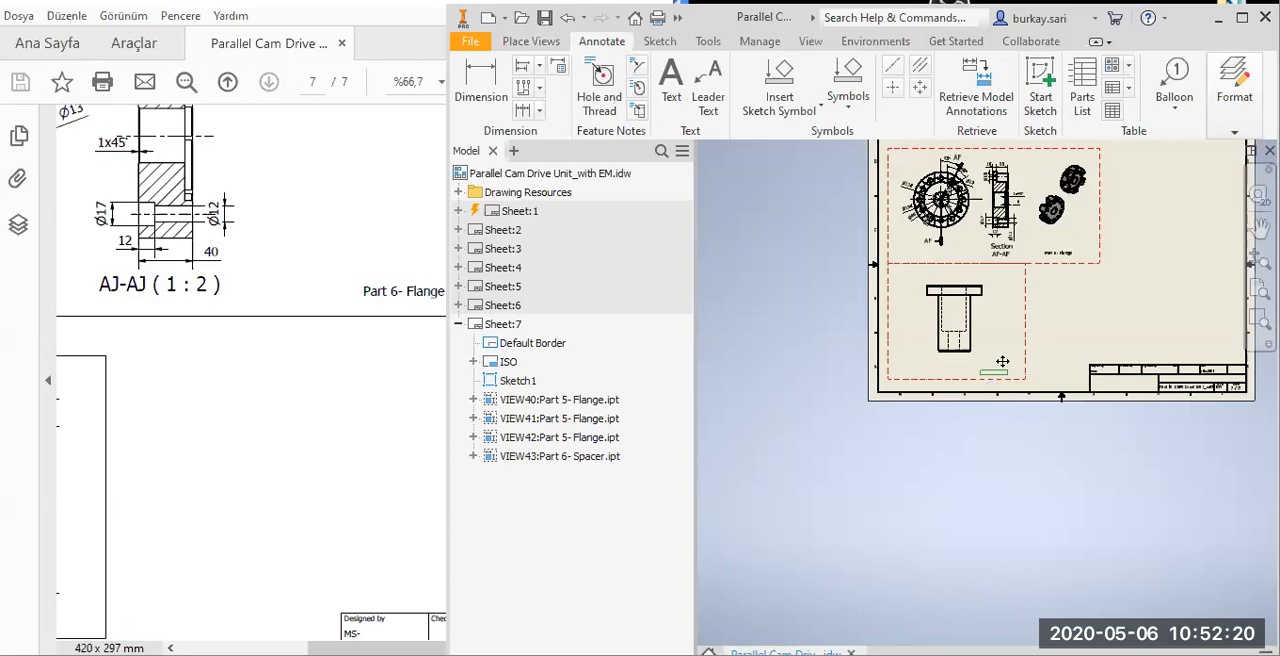
pyautogui.scroll(2, 993, 393)
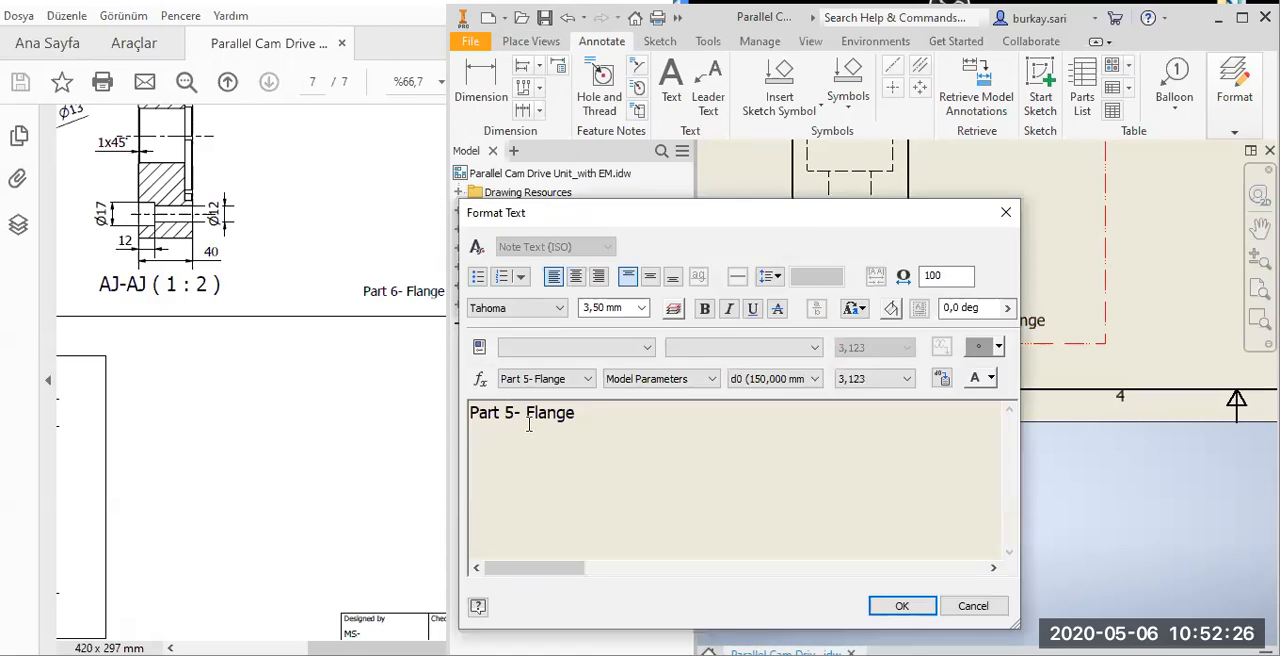
# Change the text of the copied note in the spacer's frame to "Part 6- Spacer".
pyautogui.write('6')
pyautogui.press('BackSpace')
pyautogui.press('BackSpace')
pyautogui.press('BackSpace')
pyautogui.press('BackSpace')
pyautogui.press('BackSpace')
pyautogui.press('BackSpace')
pyautogui.write('Sapcer')
pyautogui.press('Left')
pyautogui.press('Left')
pyautogui.press('Left')
pyautogui.press('Left')
pyautogui.press('BackSpace')
pyautogui.press('Right')
pyautogui.write('a')
pyautogui.click(893, 610)
pyautogui.scroll(-4, 935, 318)
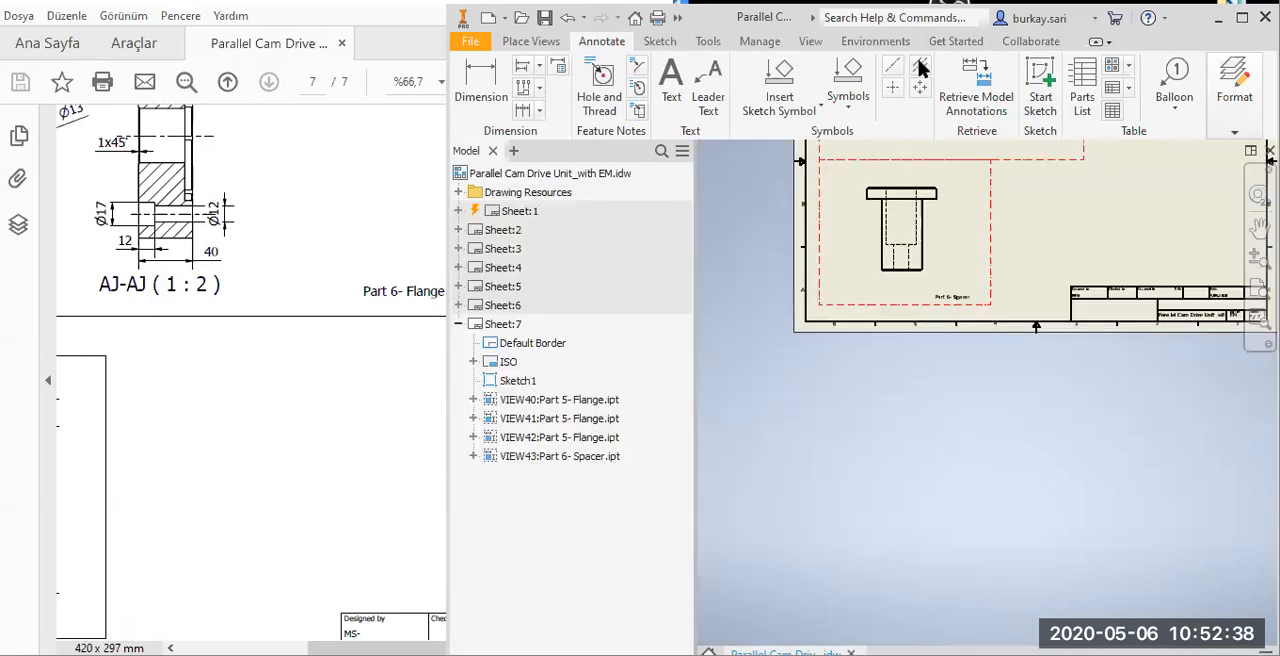
# Add a bisector centerline along the spacer's vertical axis.
pyautogui.click(921, 68)
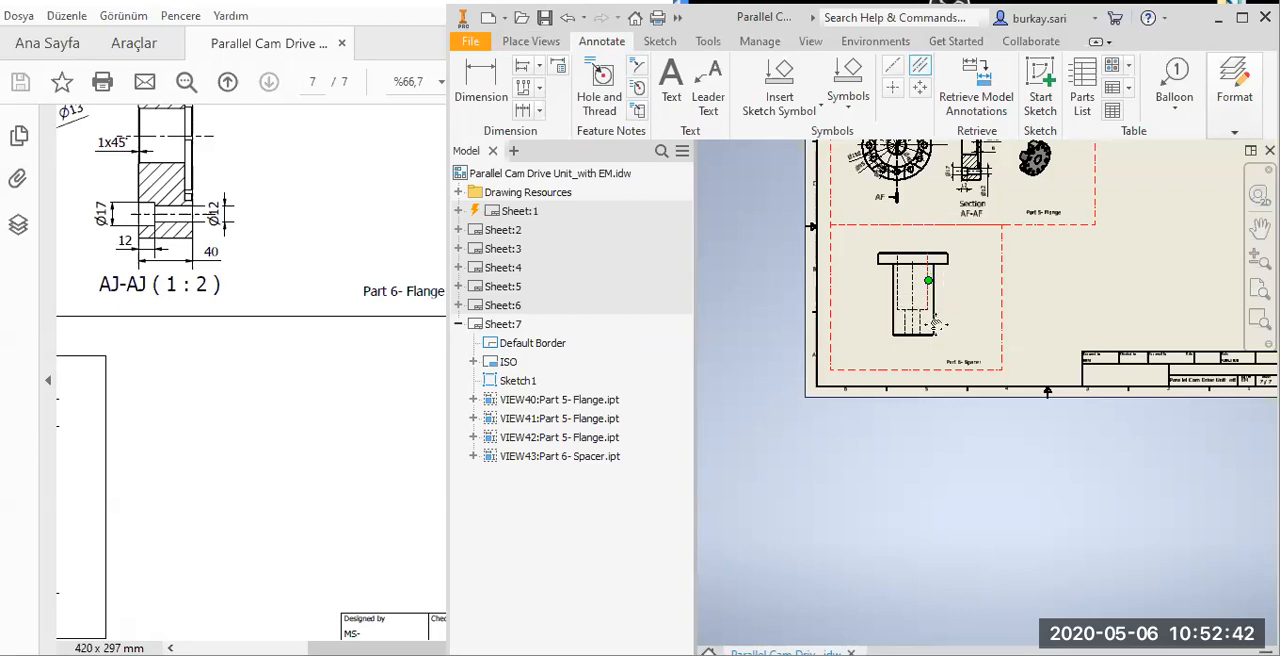
pyautogui.scroll(5, 935, 322)
pyautogui.press('Escape')
pyautogui.moveTo(917, 596); pyautogui.dragTo(908, 440, button='middle')
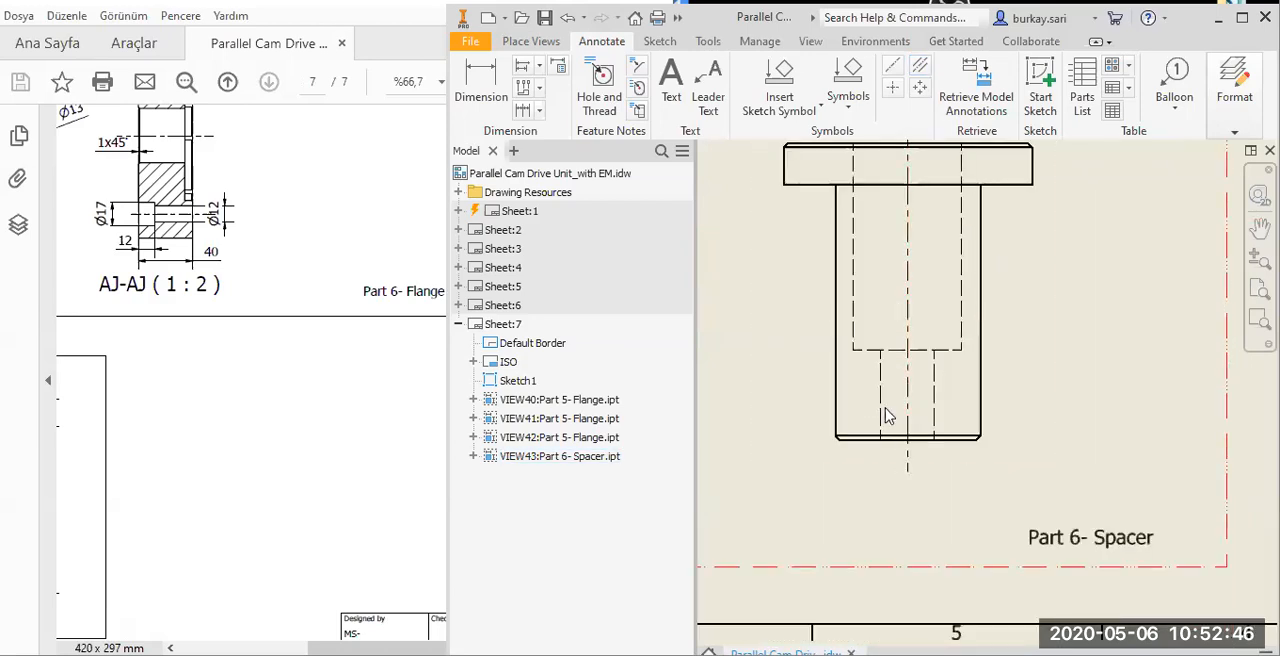
# Add a 1 X 45° chamfer note to the chamfer at the lower end of the spacer's shank, placed outside the part.
pyautogui.click(638, 66)
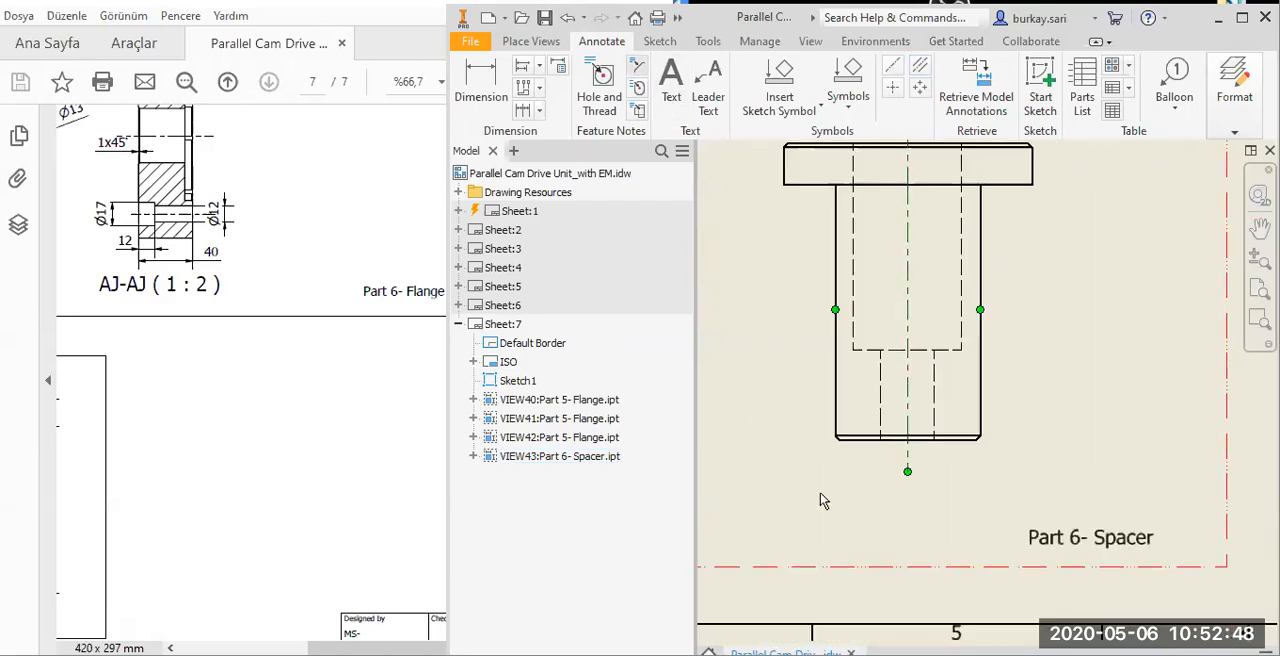
pyautogui.scroll(4, 838, 440)
pyautogui.click(838, 401)
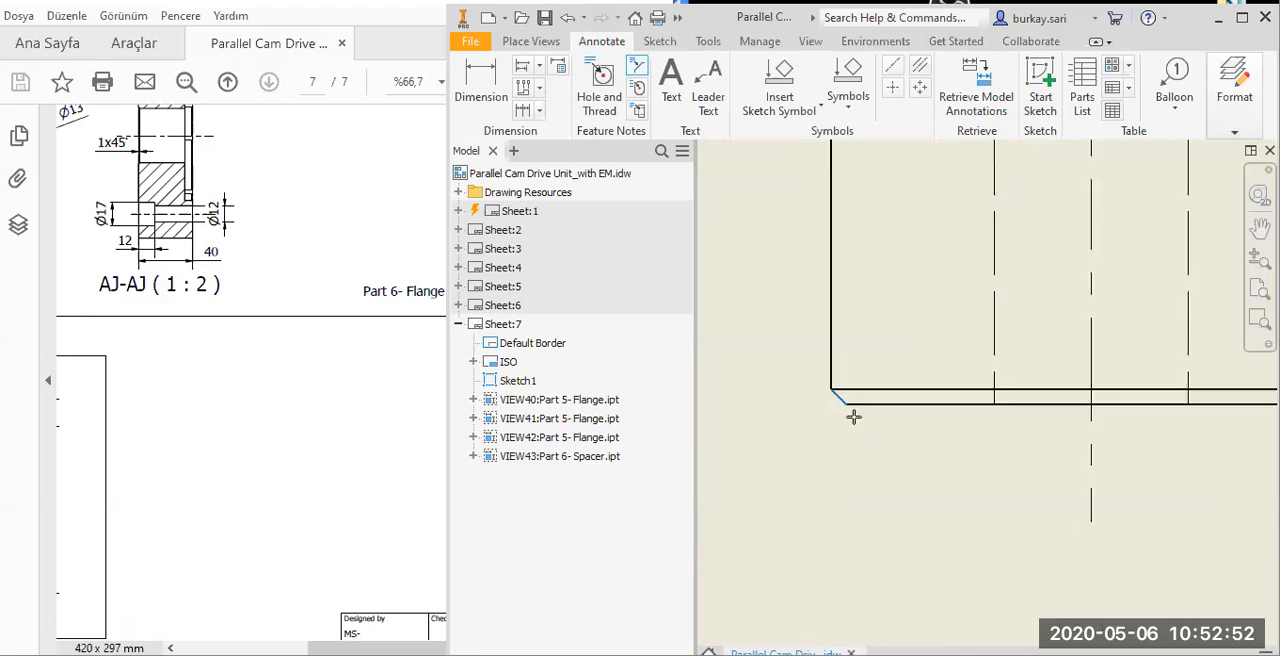
pyautogui.scroll(-4, 851, 417)
pyautogui.click(816, 451)
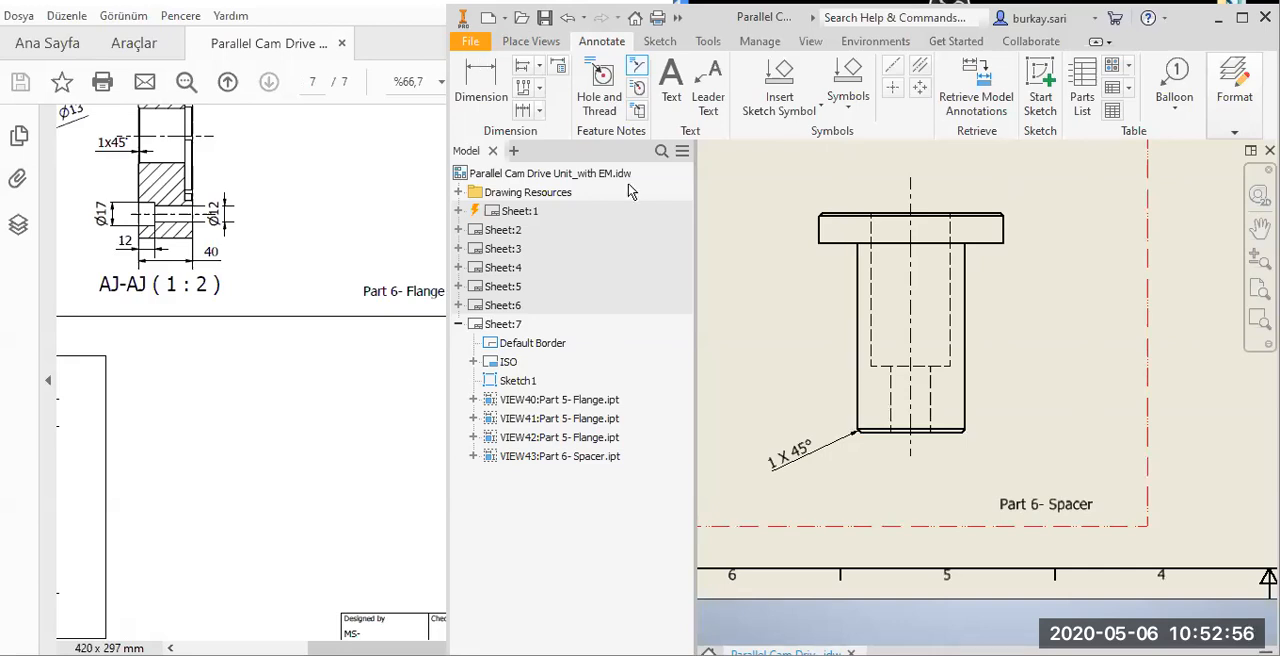
# Retrieve the model's sketch and feature dimensions into the Part 6- Spacer view.
pyautogui.click(1000, 88)
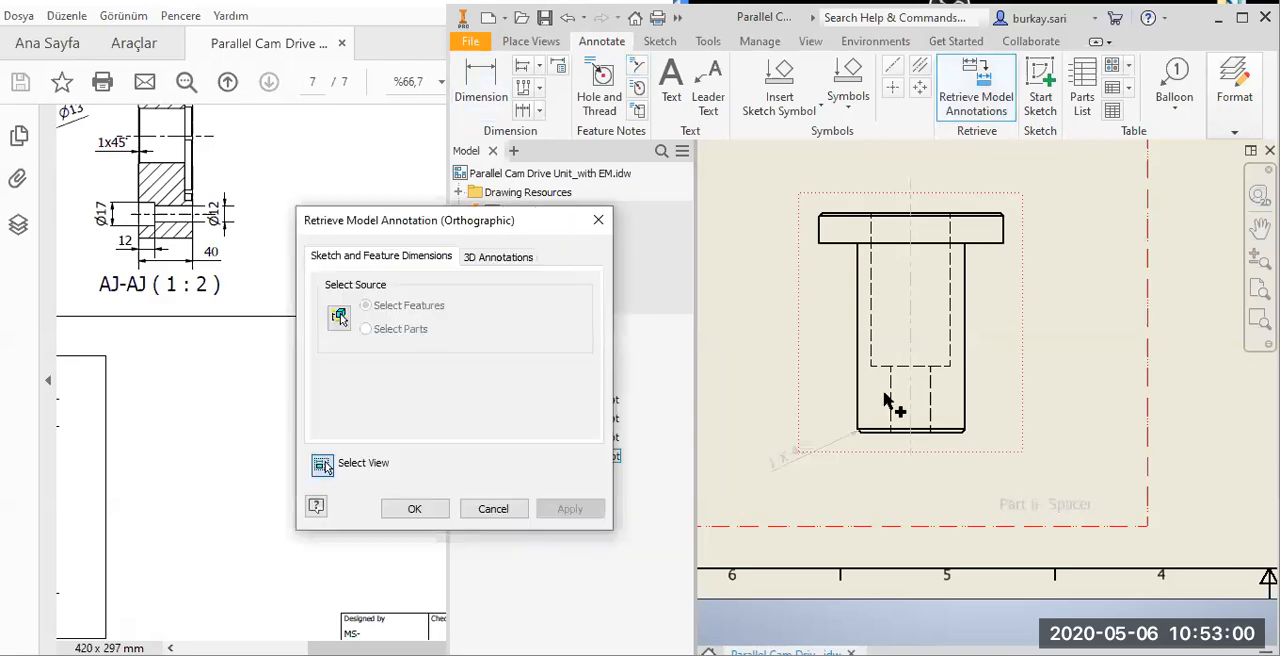
pyautogui.click(893, 407)
pyautogui.click(409, 517)
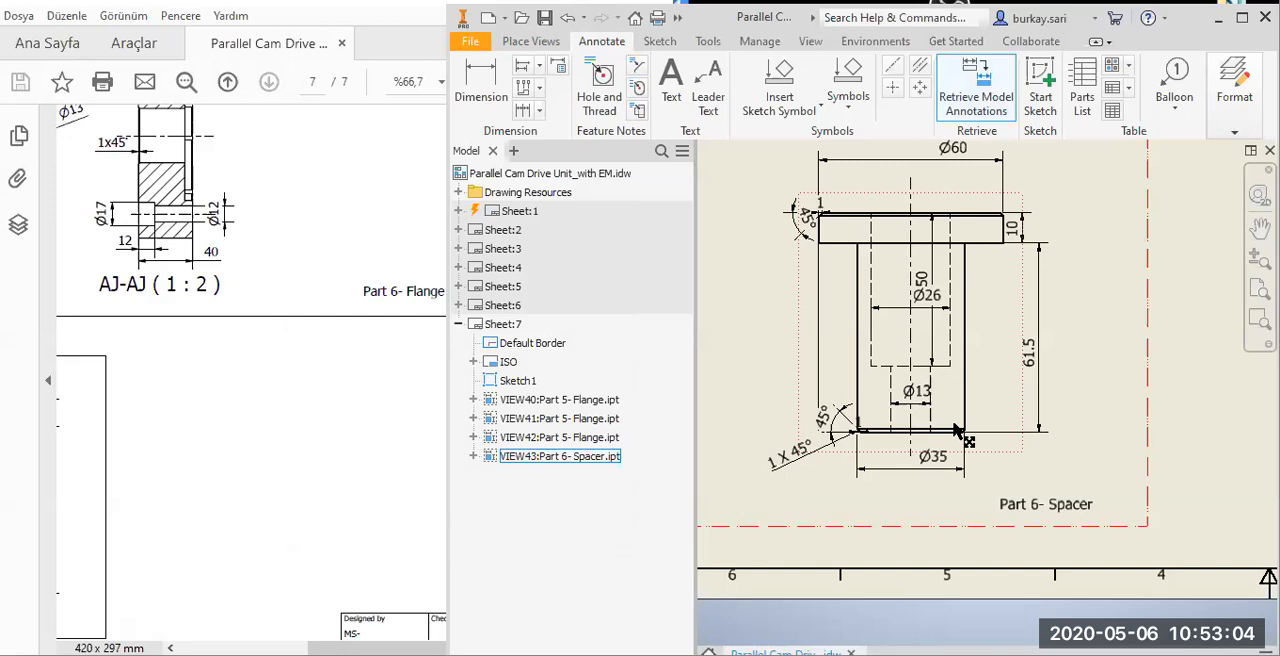
# Move the Ø13 dimension below the spacer, between the lower edge and the Ø35 dimension, with its text offset to the side.
pyautogui.scroll(5, 955, 430)
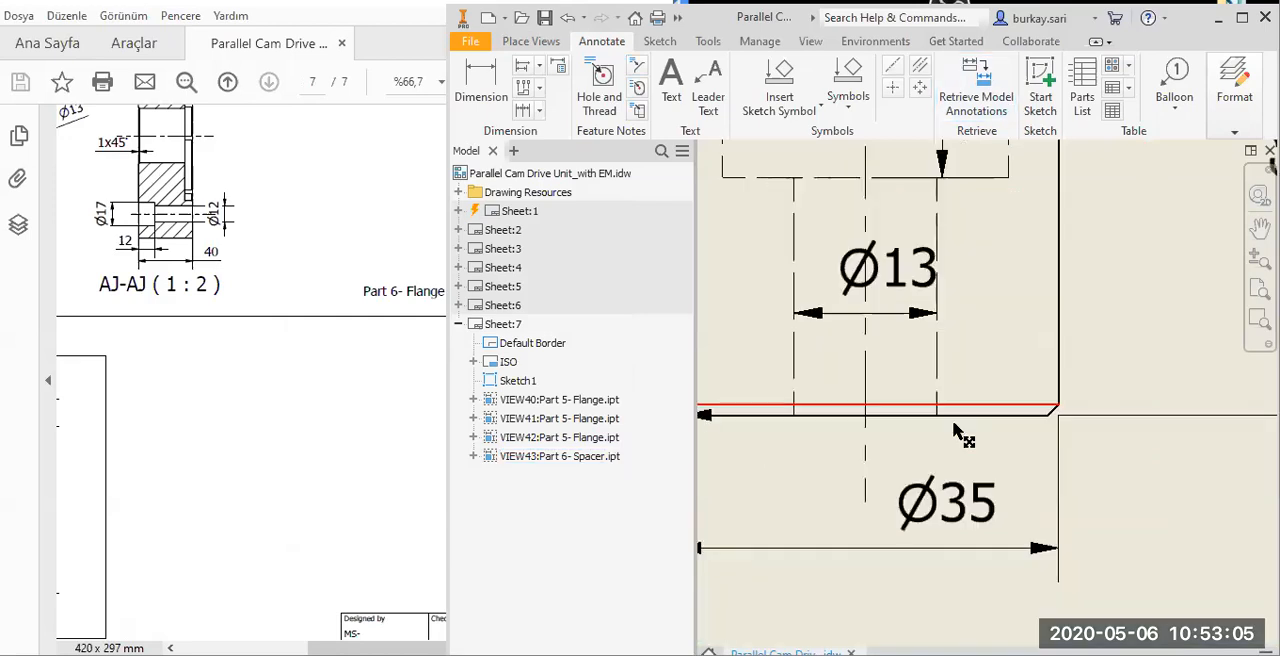
pyautogui.click(914, 313)
pyautogui.scroll(-2, 914, 330)
pyautogui.moveTo(955, 465); pyautogui.dragTo(1051, 451)
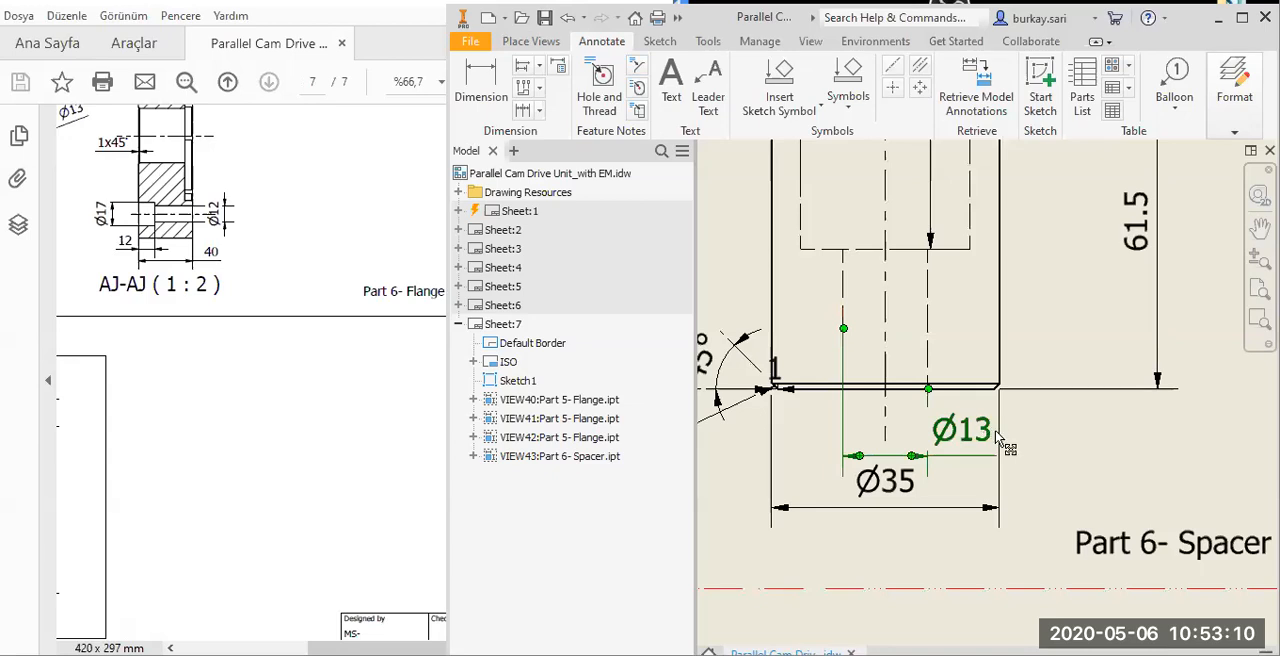
pyautogui.scroll(-2, 995, 437)
# Rearrange the 50, 10 and 61.5 dimensions beside the spacer and center the Ø60 dimension closer above its head.
pyautogui.moveTo(879, 341); pyautogui.dragTo(968, 366)
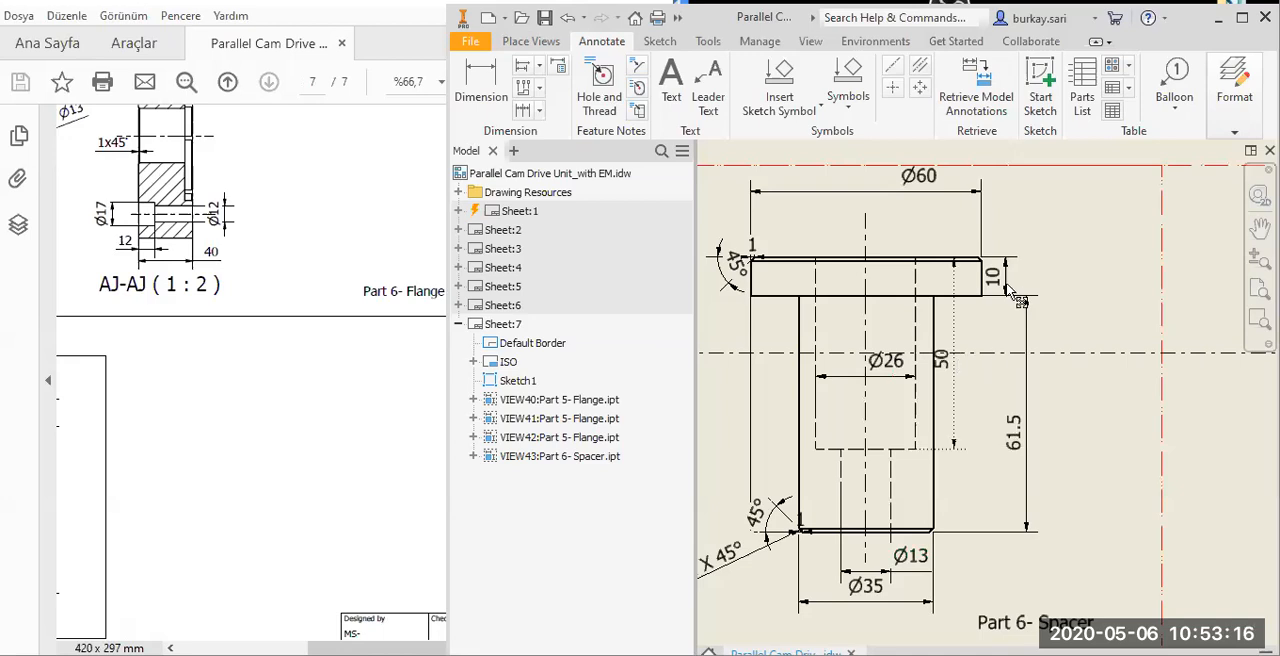
pyautogui.moveTo(1003, 278); pyautogui.dragTo(1046, 427)
pyautogui.moveTo(955, 360); pyautogui.dragTo(1004, 360)
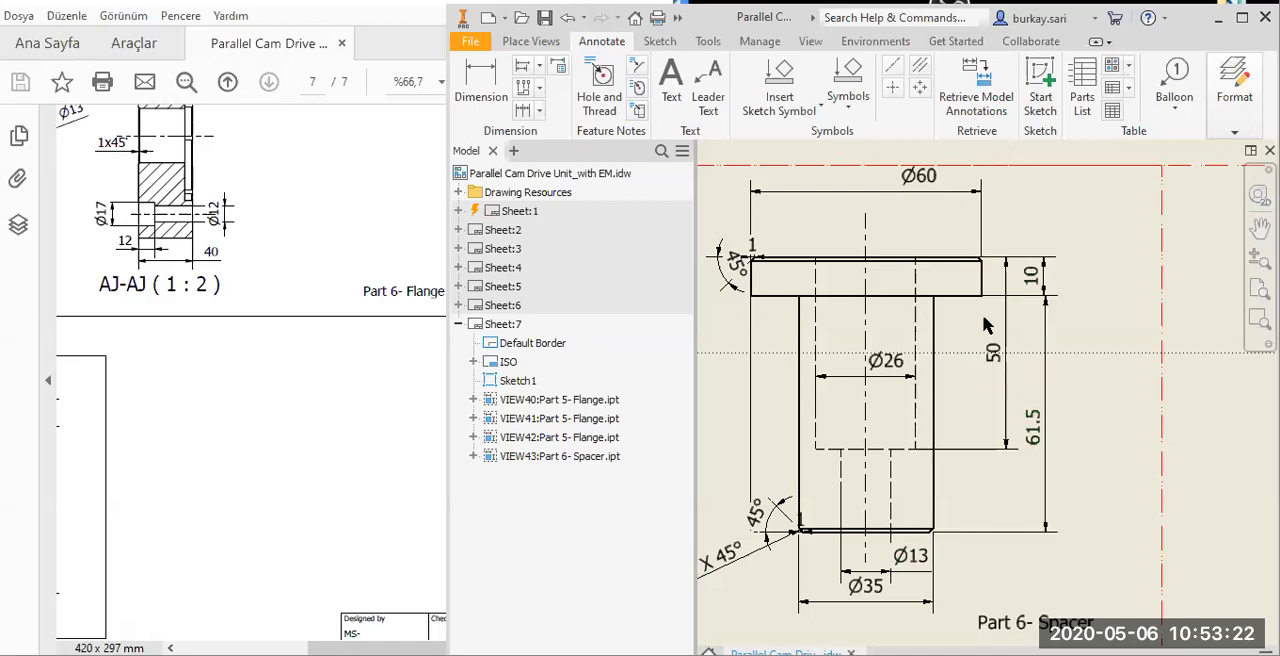
pyautogui.moveTo(931, 265); pyautogui.dragTo(993, 319, button='middle')
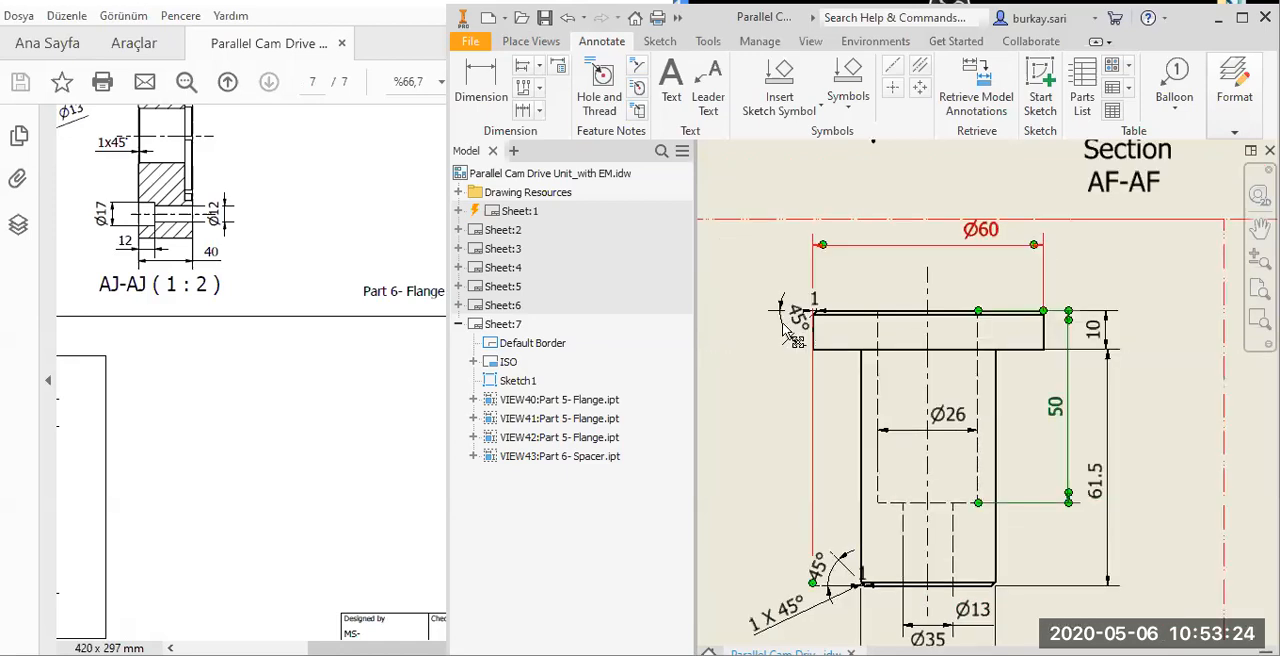
pyautogui.moveTo(981, 229); pyautogui.dragTo(929, 257)
# Delete the 45° angle dimension at the spacer's head and move the 1 mm chamfer dimension text outside the part.
pyautogui.click(789, 331)
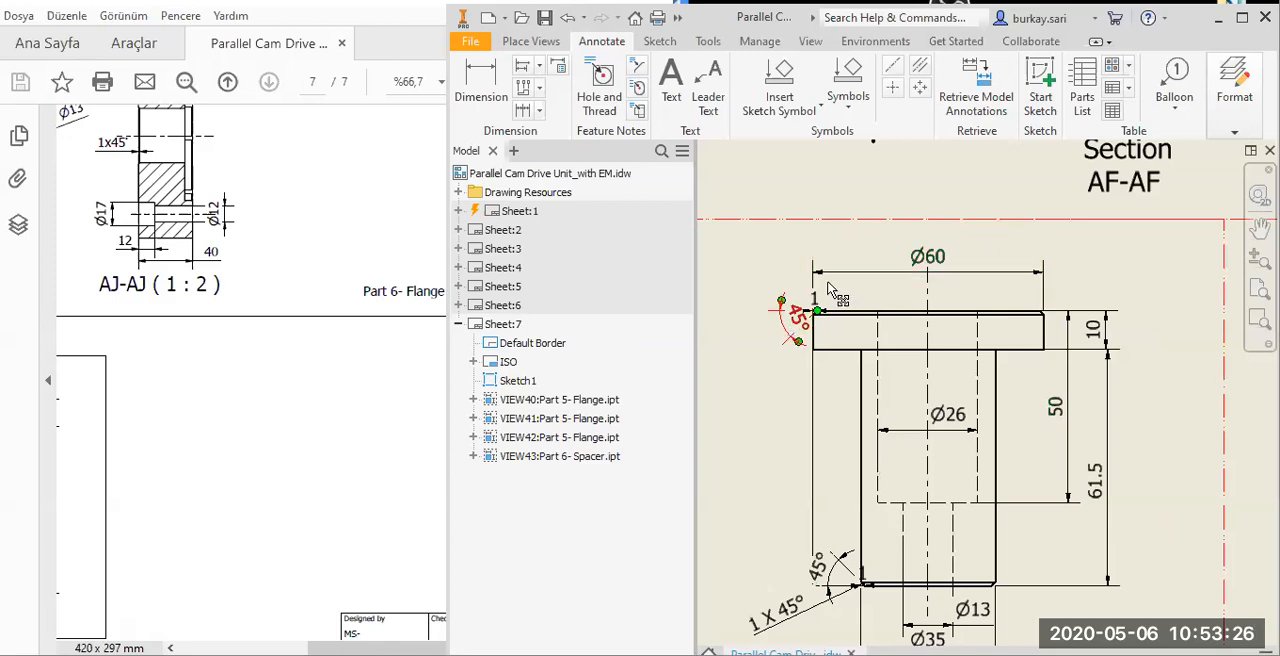
pyautogui.press('Delete')
pyautogui.scroll(3, 801, 318)
pyautogui.moveTo(760, 303); pyautogui.dragTo(757, 282)
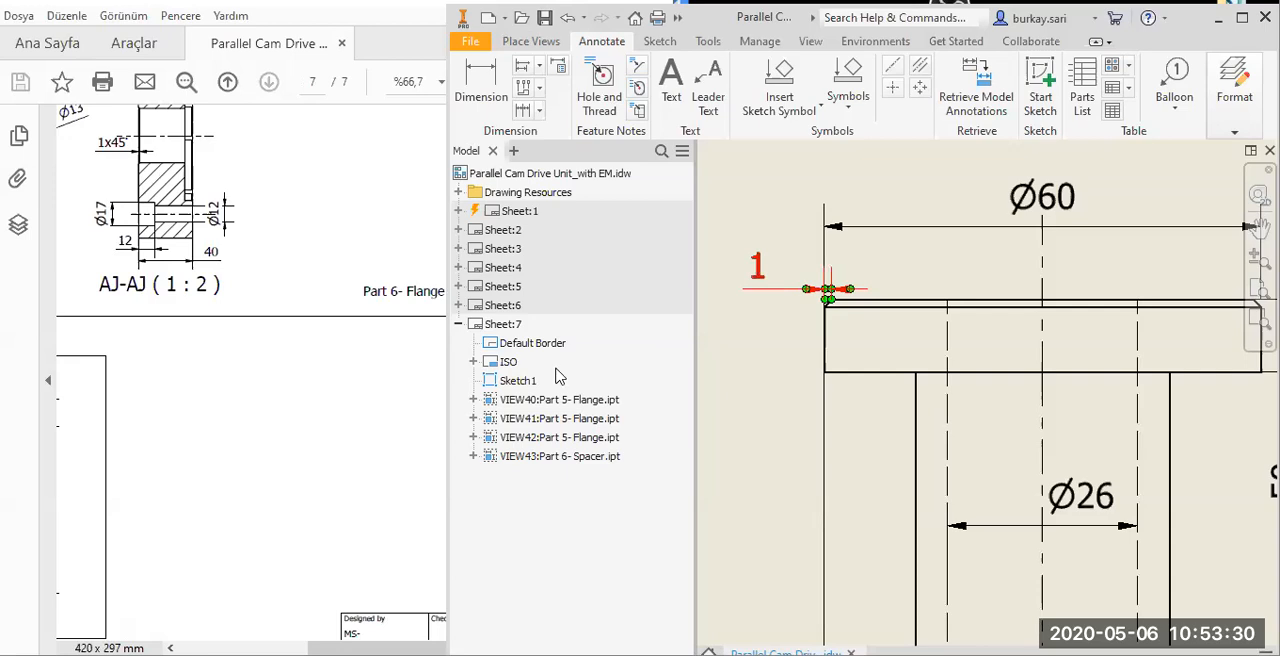
# Append x45° to the head chamfer dimension's text so it reads 1x45°.
pyautogui.write('x45')
pyautogui.click(803, 362)
pyautogui.write('°')
pyautogui.press('Return')
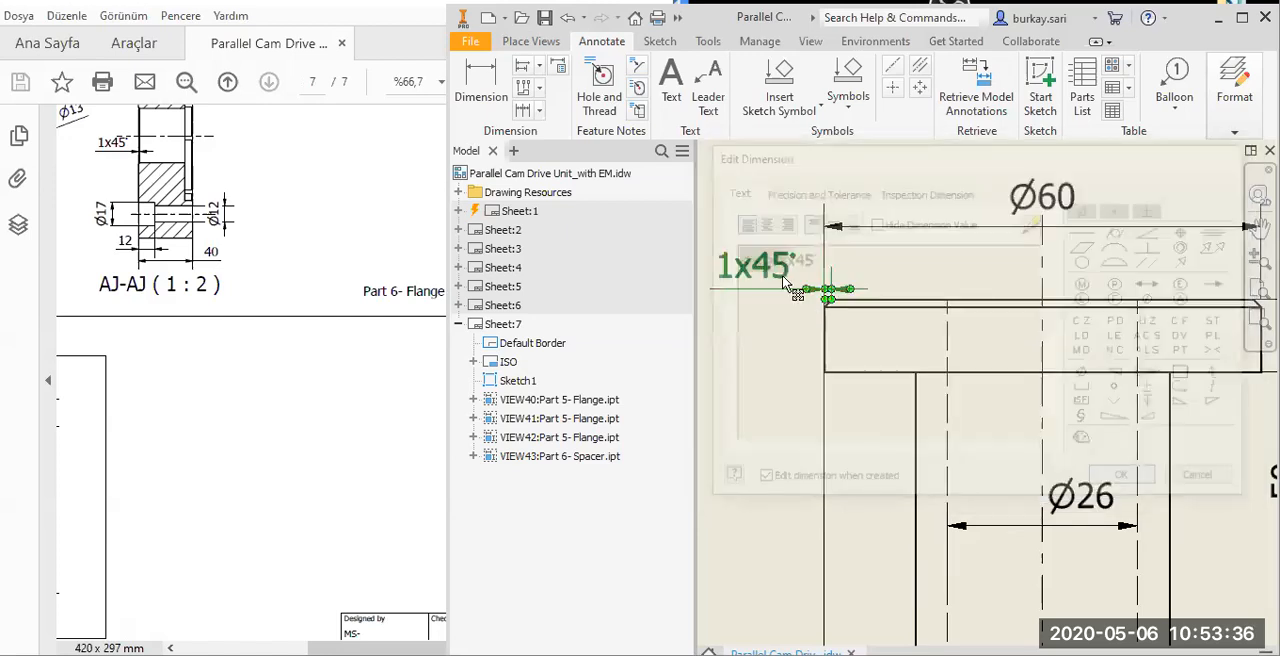
# Delete the retrieved 45° and 1 dimensions at the spacer's lower chamfer, keeping the 1 X 45° chamfer note.
pyautogui.scroll(-2, 993, 301)
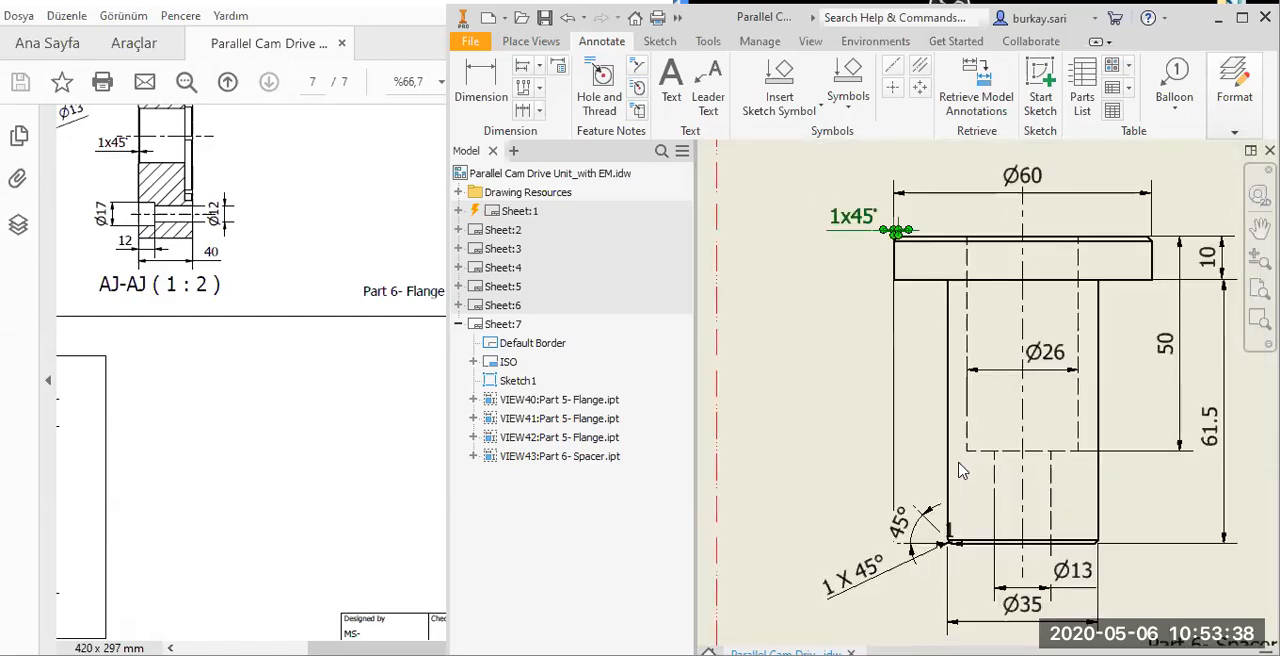
pyautogui.scroll(2, 938, 440)
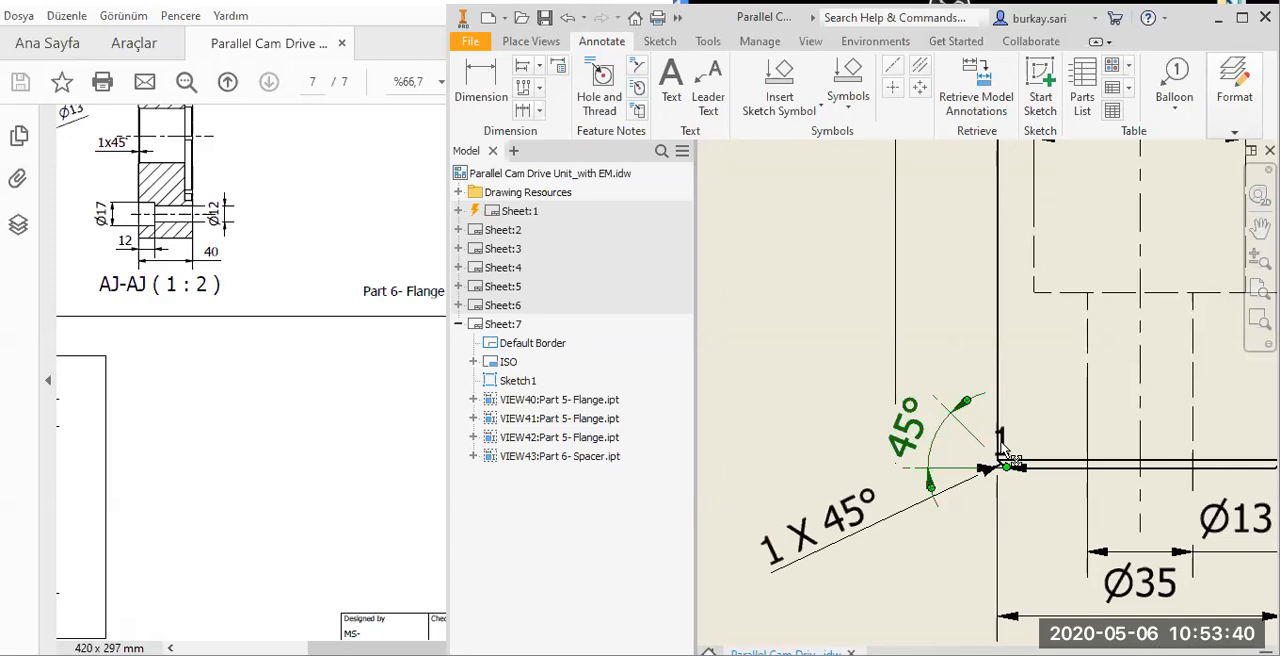
pyautogui.press('Delete')
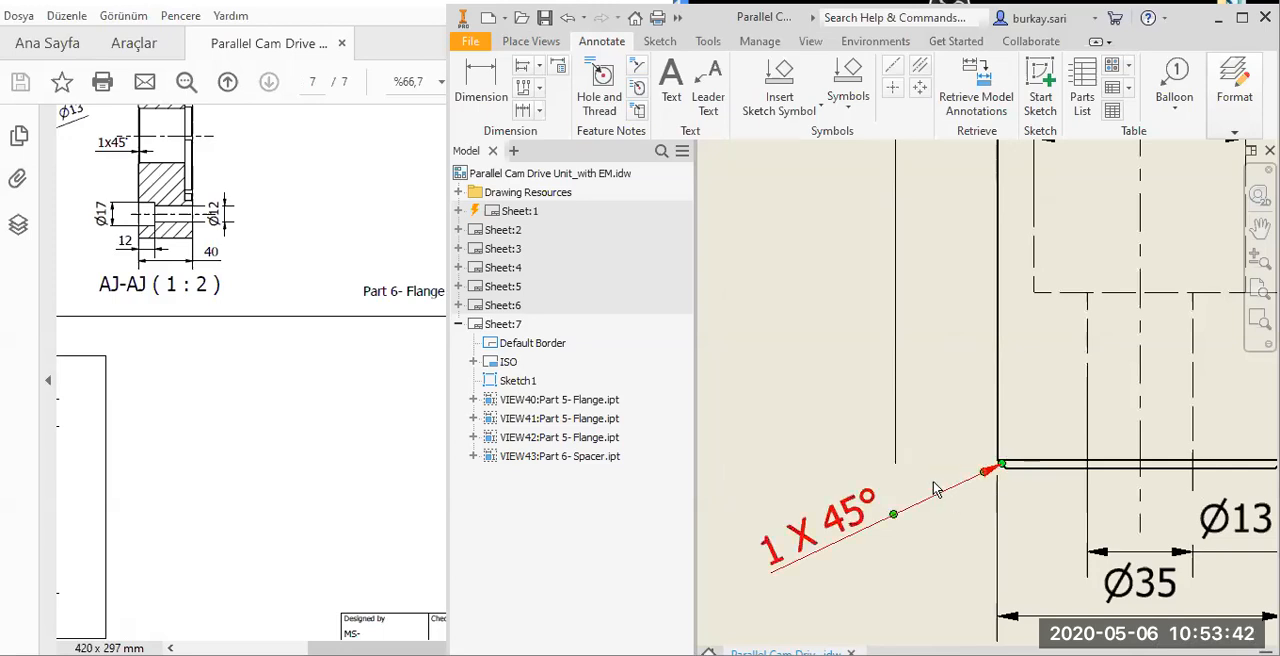
pyautogui.scroll(-3, 955, 538)
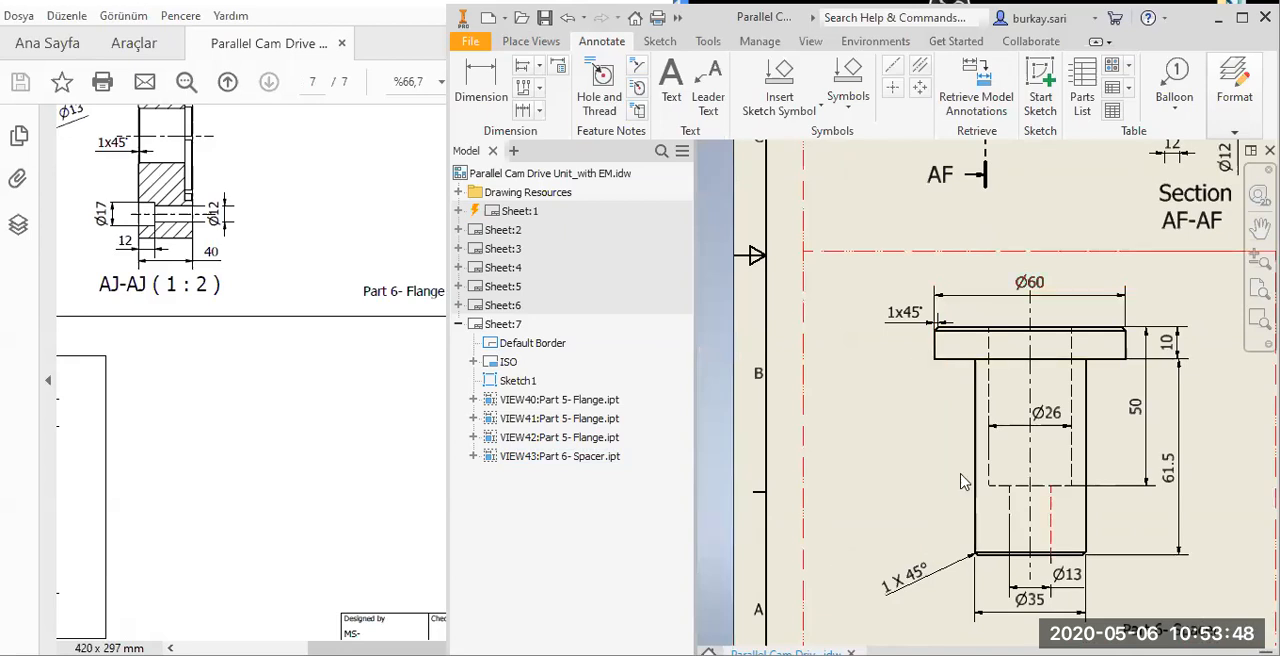
# Save the drawing and activate Sheet:1.
pyautogui.scroll(-2, 925, 360)
pyautogui.moveTo(1079, 291); pyautogui.dragTo(1034, 360, button='middle')
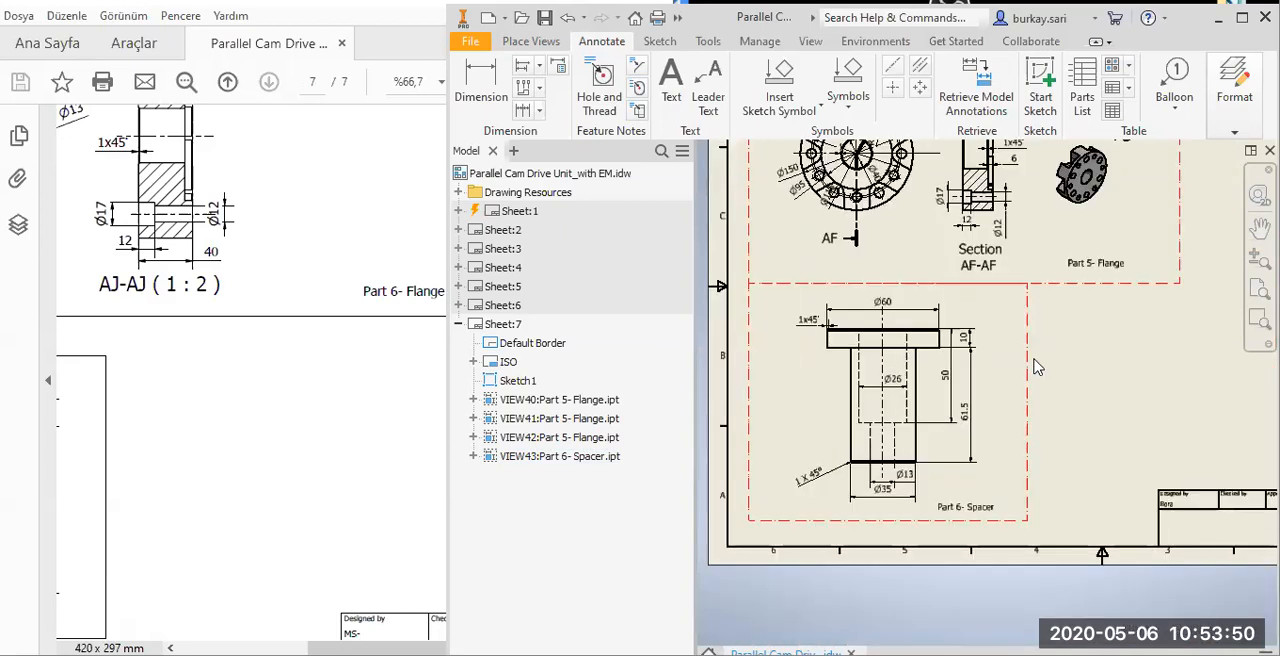
pyautogui.scroll(-1, 1036, 366)
pyautogui.click(545, 18)
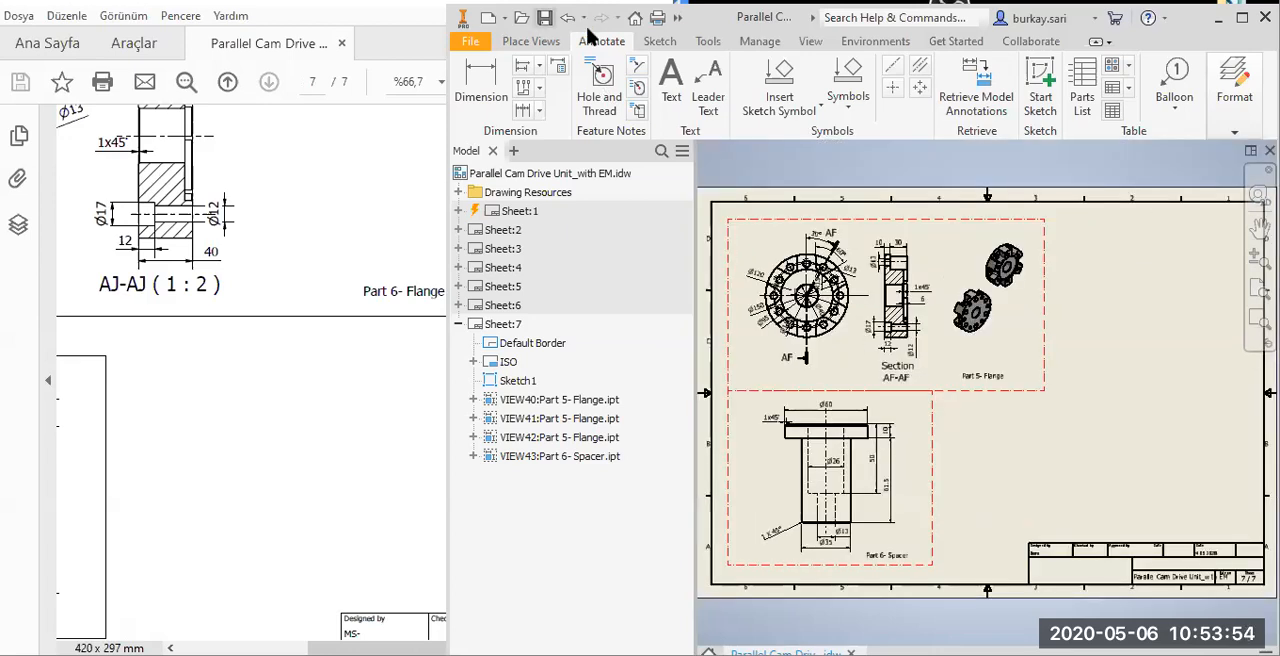
pyautogui.doubleClick(493, 209)
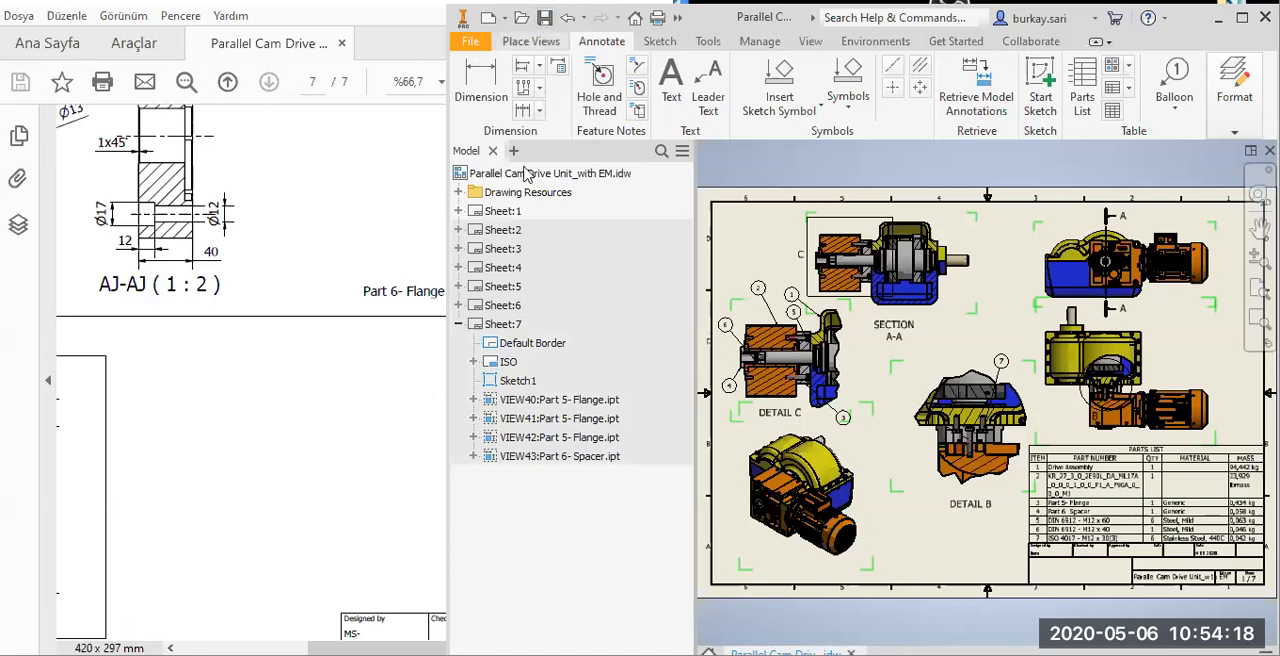
# Open Pack and Go for the drawing and dismiss the notice about component locations outside the active project.
pyautogui.hotkey('alt', 'f')
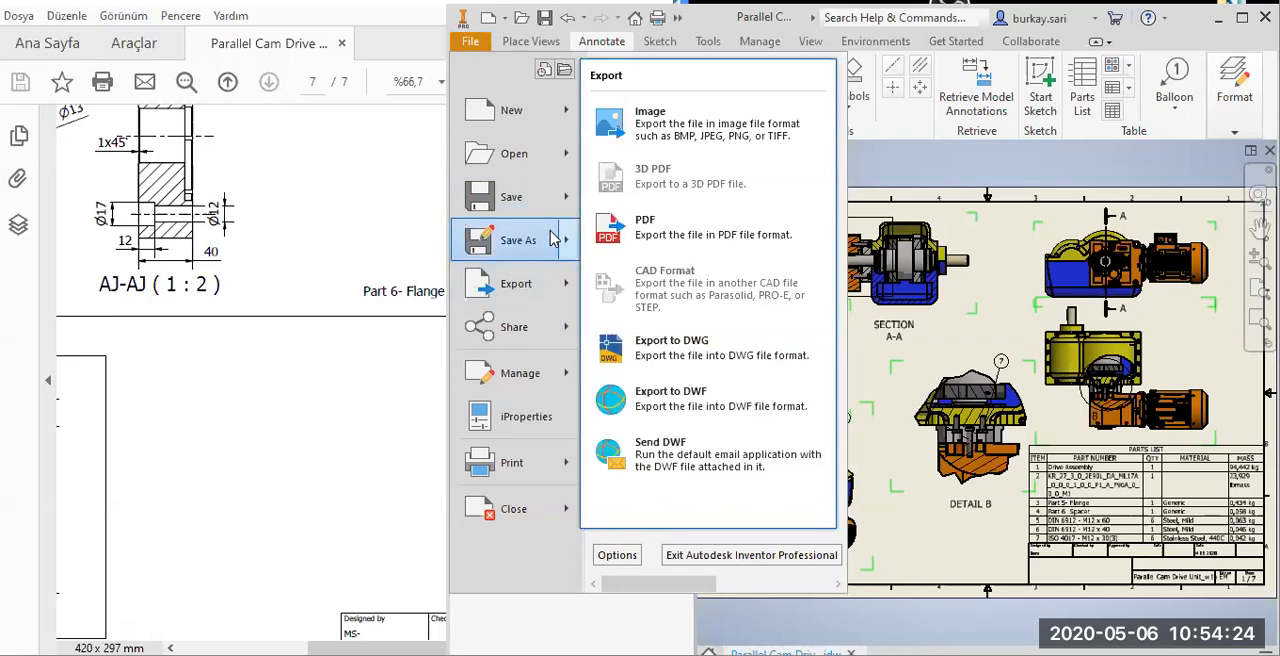
pyautogui.moveTo(556, 239)
pyautogui.click(657, 336)
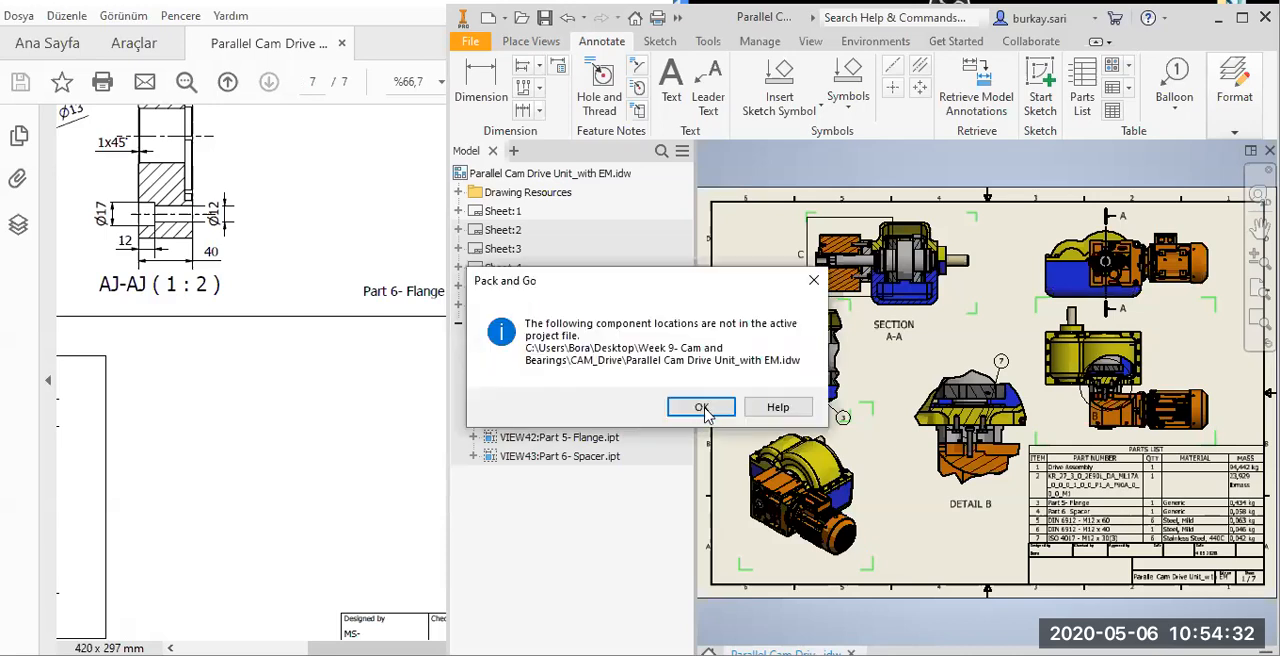
pyautogui.click(704, 410)
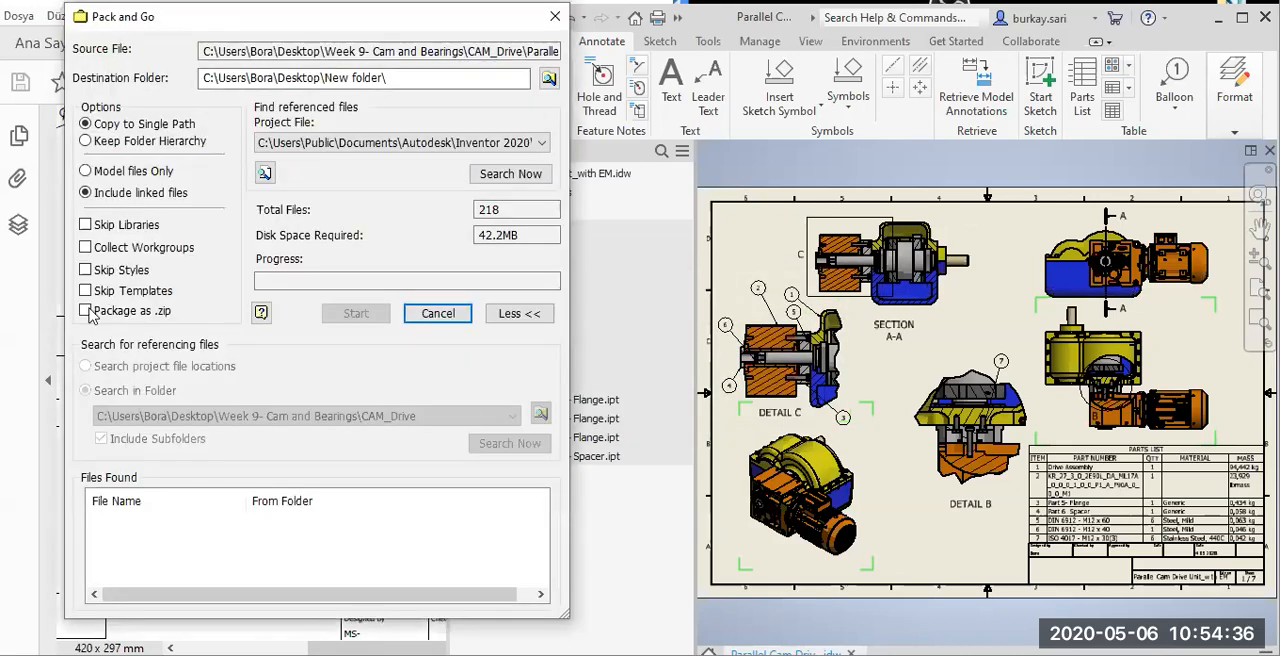
# Search for the drawing's referenced files in Pack and Go and review the list of files found.
pyautogui.click(492, 182)
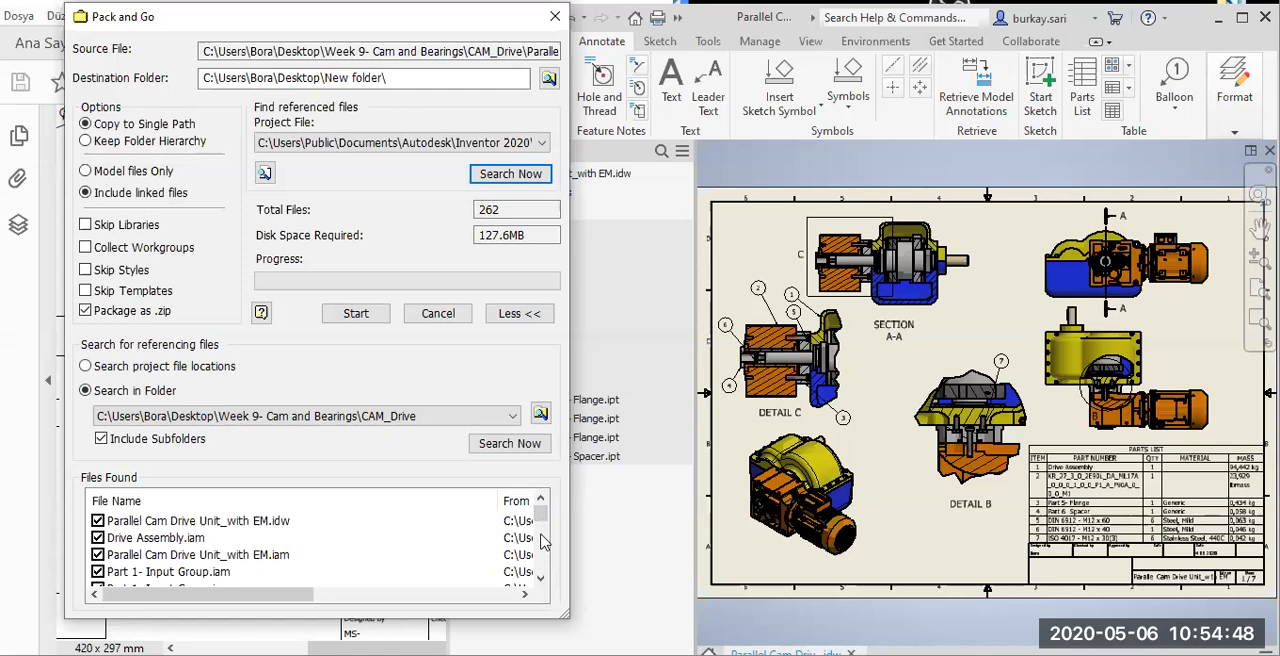
pyautogui.scroll(-10, 543, 541)
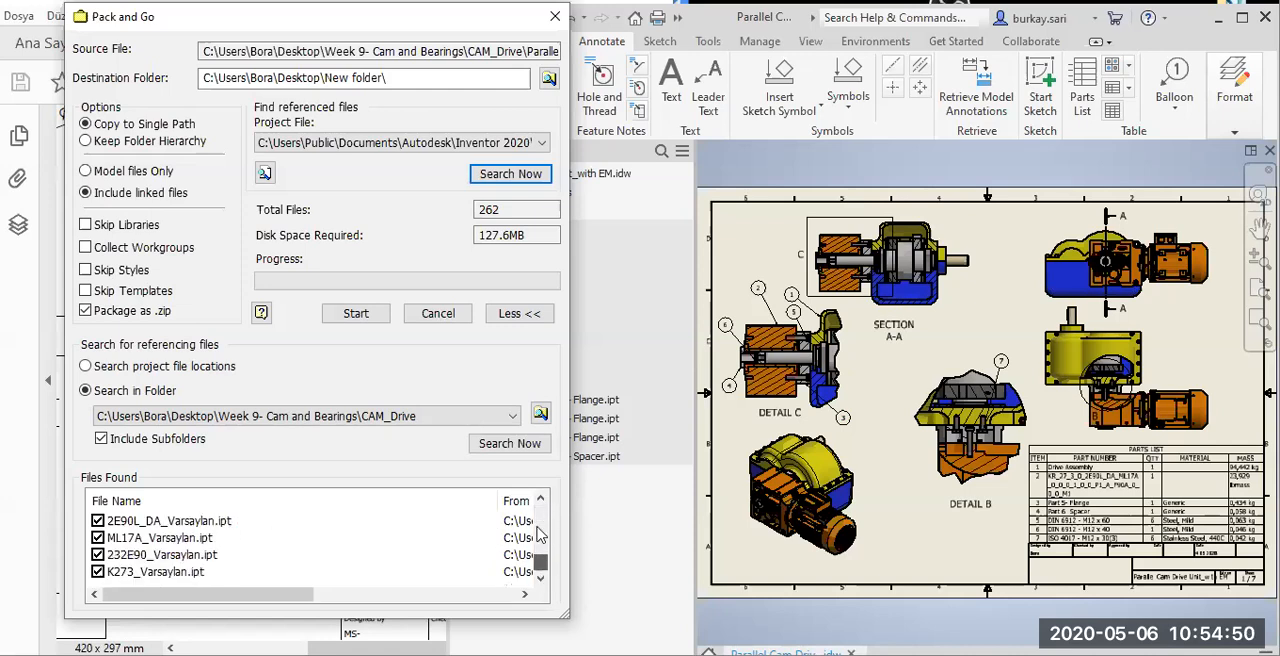
pyautogui.scroll(5, 540, 520)
pyautogui.scroll(3, 540, 508)
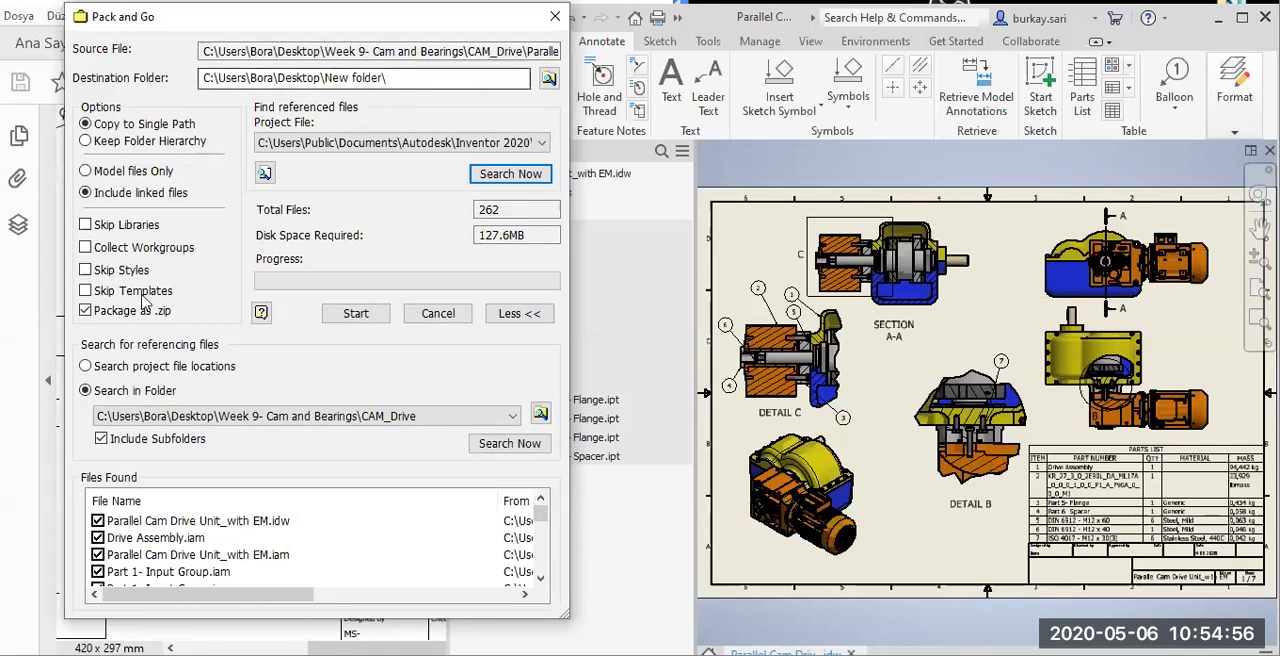
# Package the files as a .zip in a newly created New folder on the Desktop, close Pack and Go, and maximize the drawing window.
pyautogui.click(368, 318)
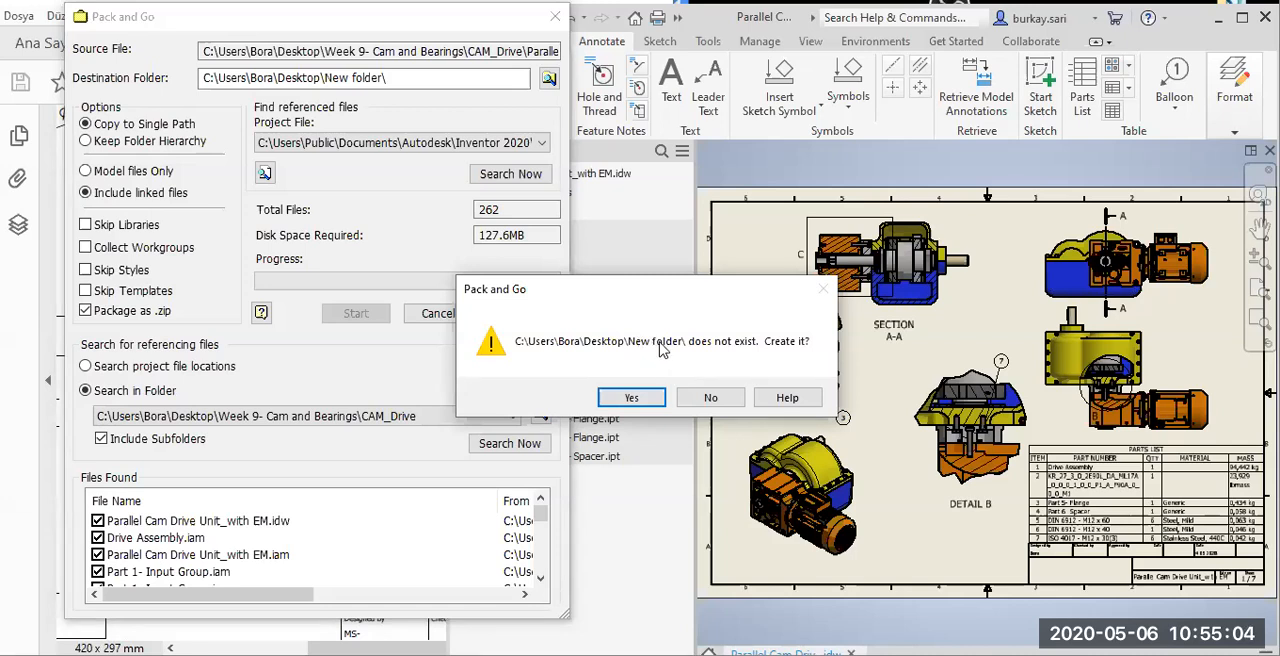
pyautogui.click(640, 398)
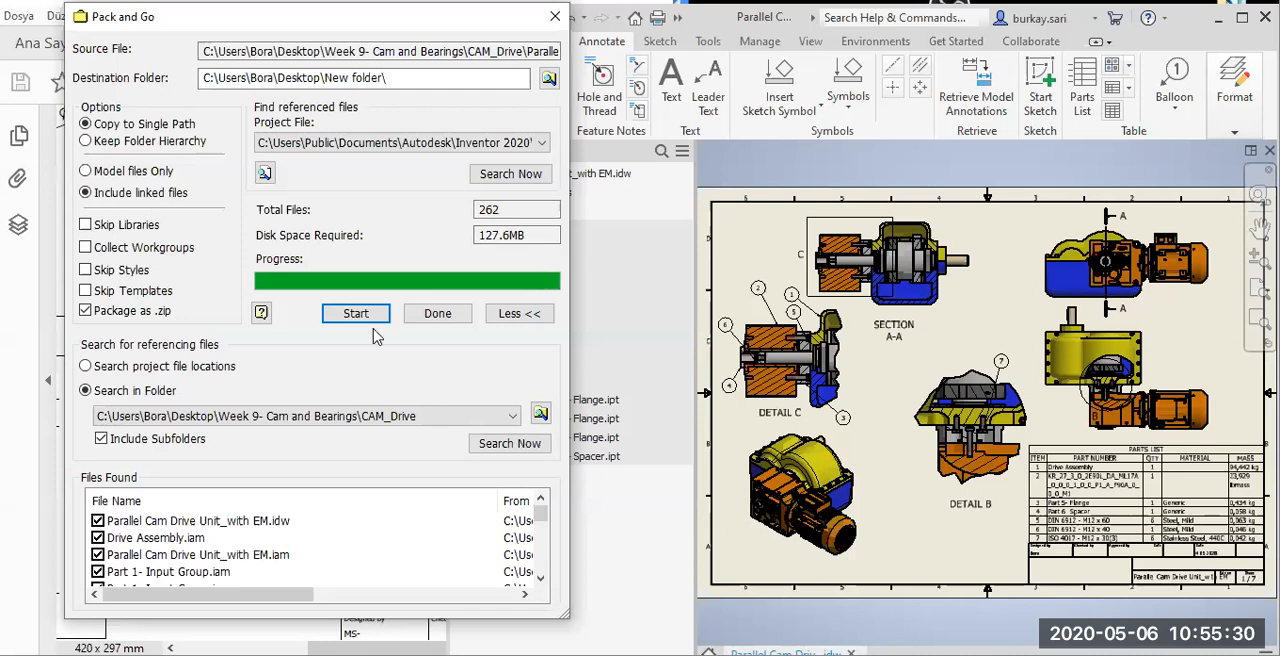
pyautogui.click(463, 313)
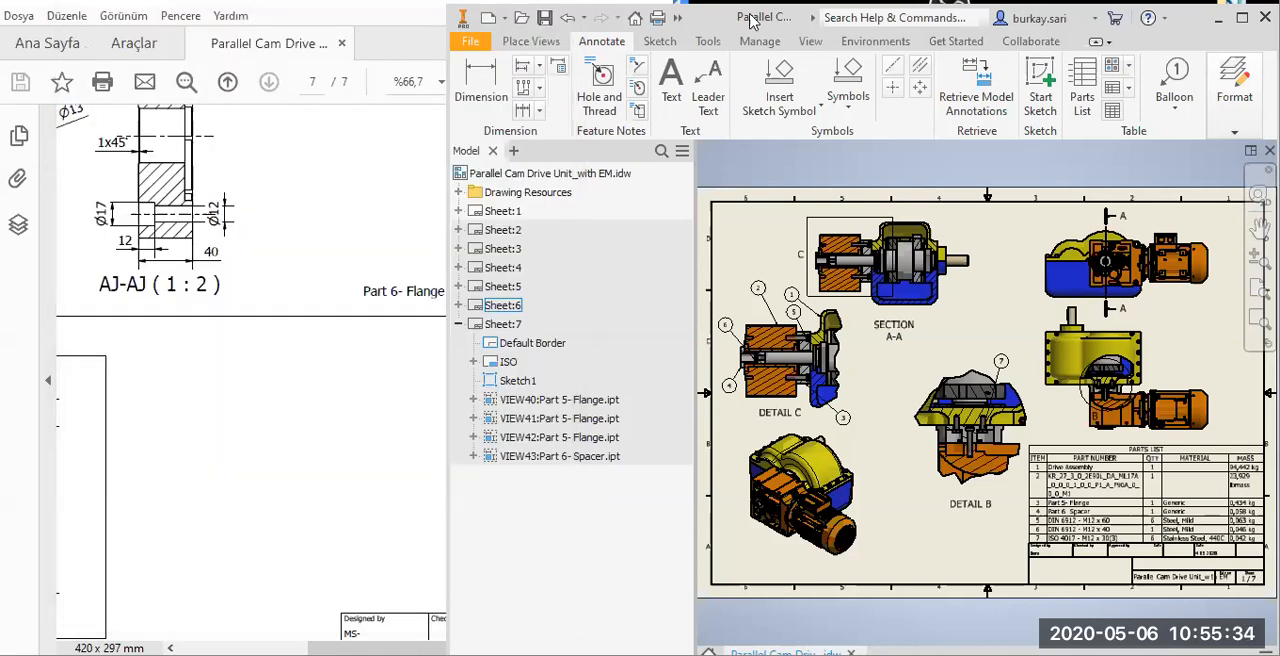
pyautogui.doubleClick(750, 20)
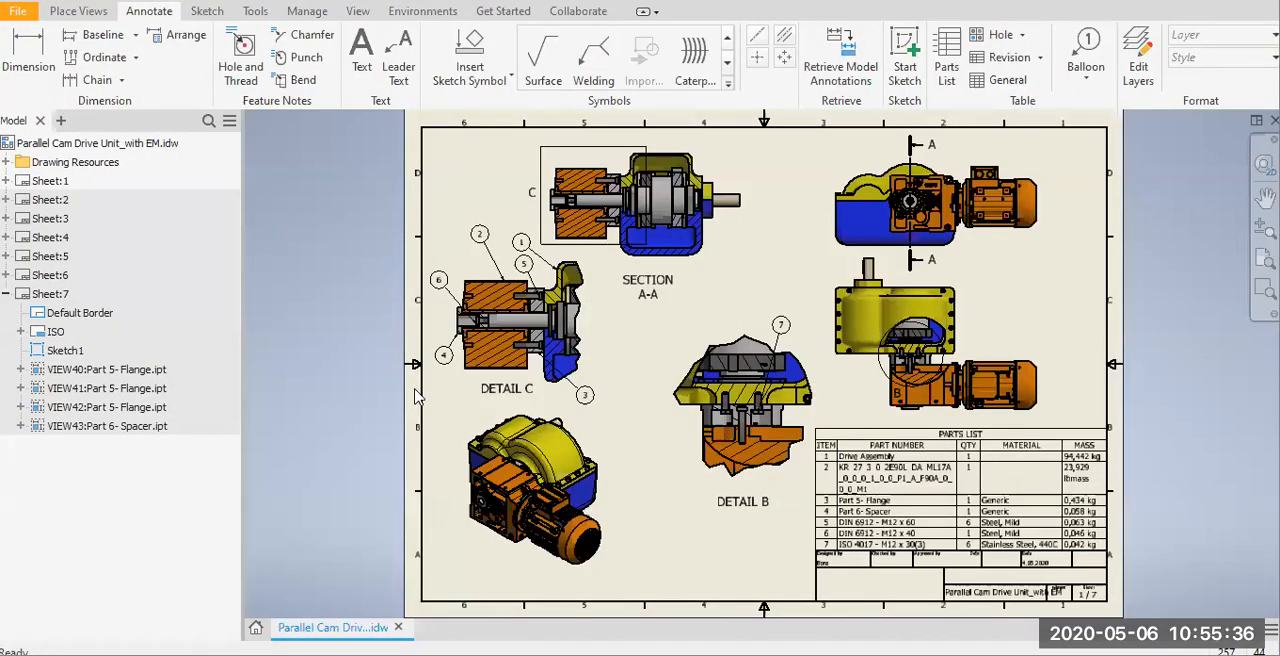